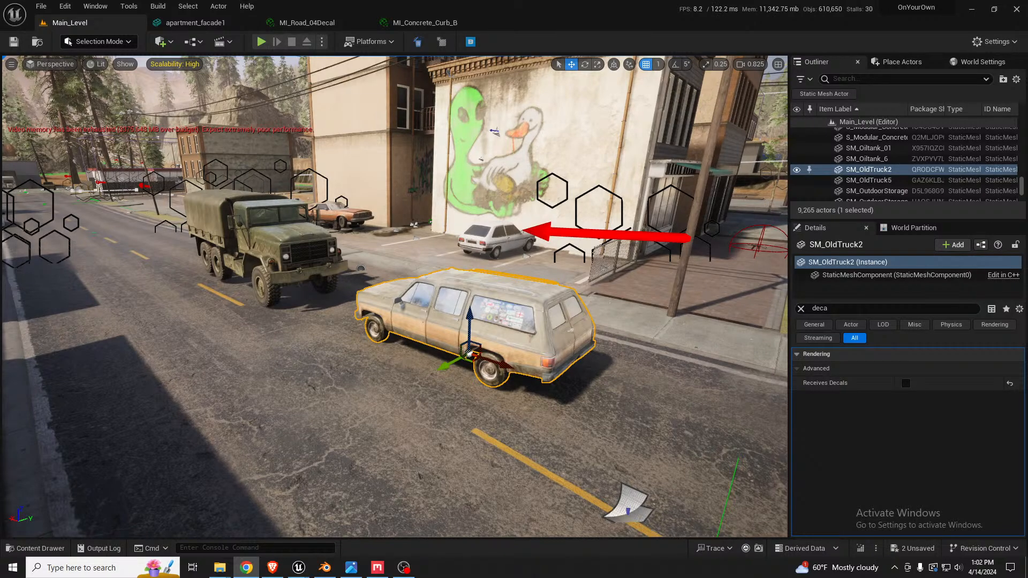
# Fly through the town level to survey its streets, surrounding road and existing buildings.
pyautogui.moveTo(711, 272); pyautogui.dragTo(830, 248, button='right')
pyautogui.press('d')
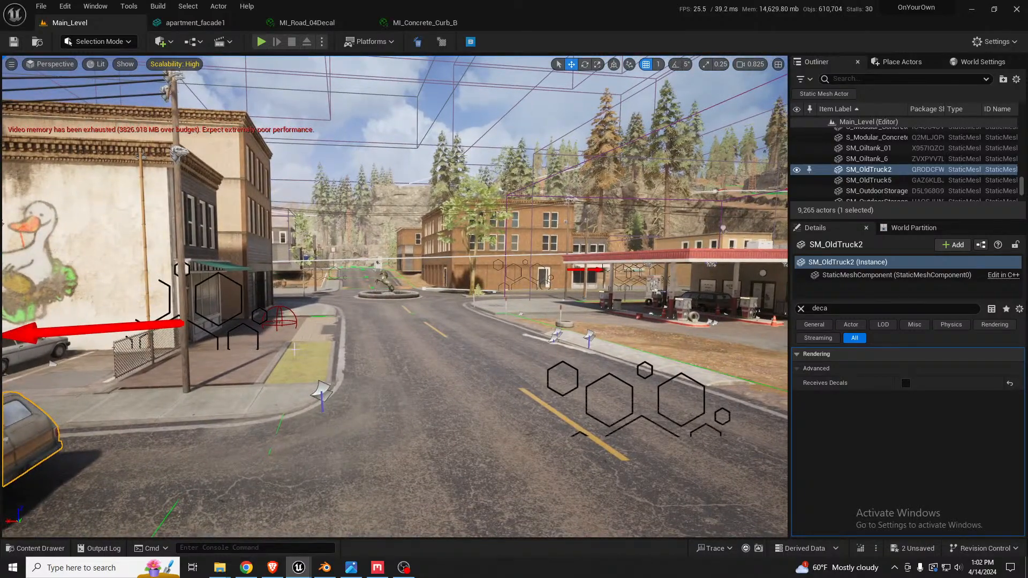
pyautogui.moveTo(387, 388)
pyautogui.mouseDown(button='right')
pyautogui.moveTo(340, 372)
pyautogui.moveTo(454, 378)
pyautogui.moveTo(308, 383)
pyautogui.moveTo(331, 386)
pyautogui.moveTo(349, 365)
pyautogui.moveTo(398, 372)
pyautogui.mouseUp(button='right')
pyautogui.press('w')
pyautogui.scroll(3, 369, 371)
pyautogui.press('d')
pyautogui.press('a')
pyautogui.moveTo(514, 351); pyautogui.dragTo(526, 351, button='right')
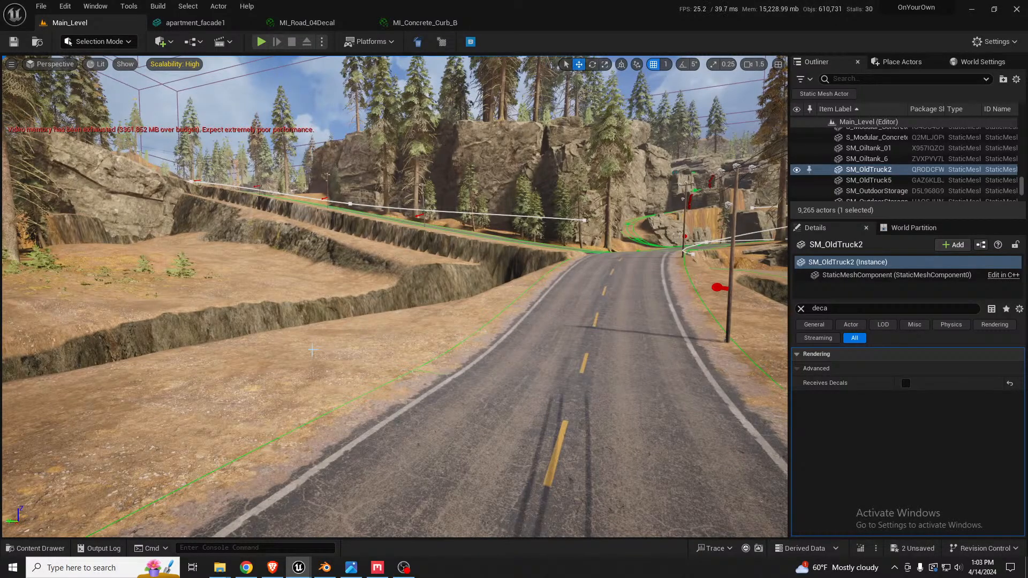
pyautogui.moveTo(527, 369); pyautogui.dragTo(589, 364, button='right')
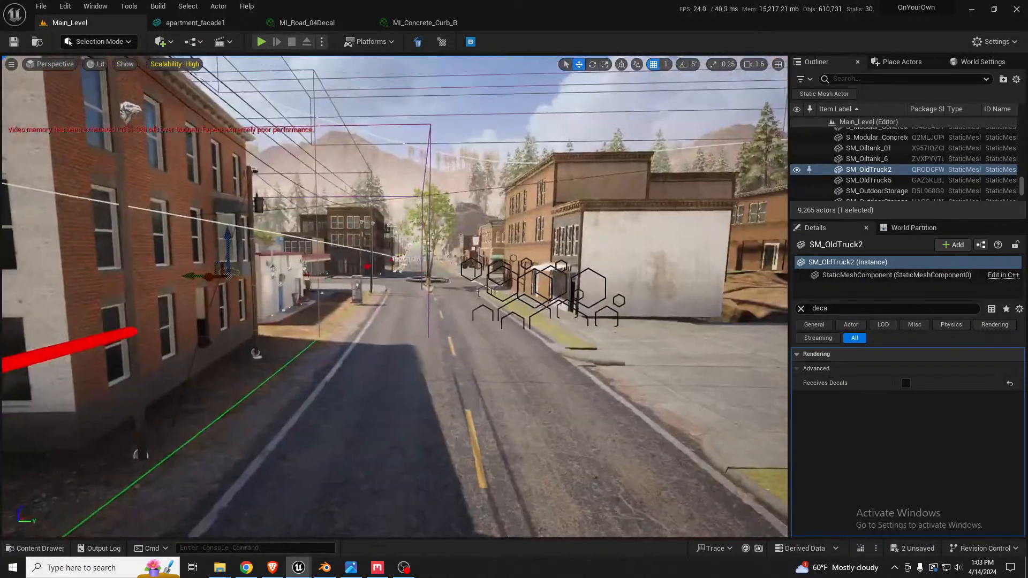
pyautogui.moveTo(528, 370); pyautogui.dragTo(482, 378, button='right')
pyautogui.press('w')
pyautogui.press('w')
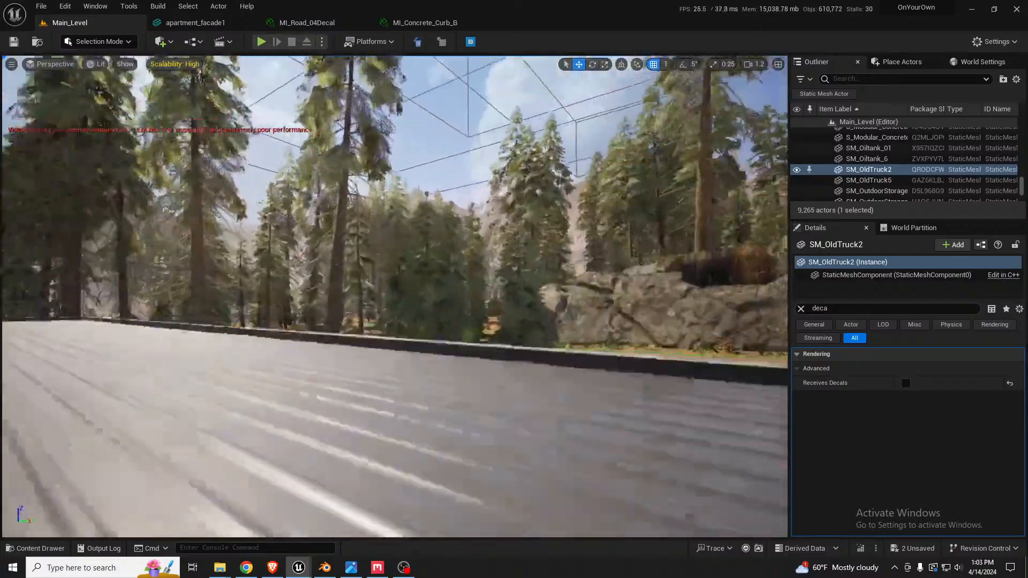
pyautogui.press('w')
pyautogui.moveTo(395, 296)
pyautogui.mouseDown(button='right')
pyautogui.moveTo(348, 300)
pyautogui.moveTo(733, 299)
pyautogui.moveTo(401, 298)
pyautogui.moveTo(594, 303)
pyautogui.moveTo(412, 298)
pyautogui.mouseUp(button='right')
pyautogui.press('w')
pyautogui.press('w')
pyautogui.press('w')
pyautogui.press('w')
pyautogui.scroll(2, 395, 297)
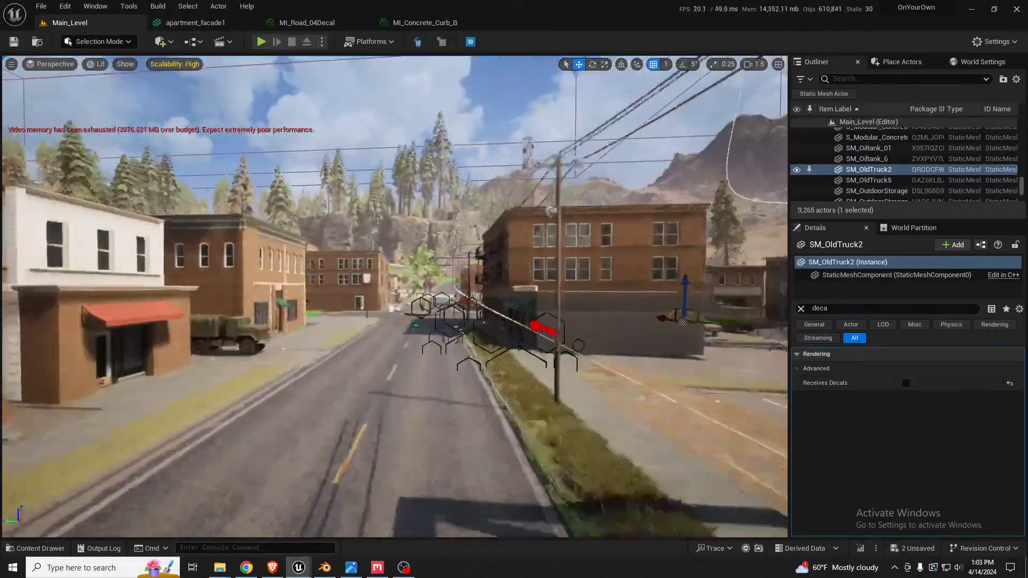
pyautogui.moveTo(605, 341); pyautogui.dragTo(604, 341, button='right')
pyautogui.press('w')
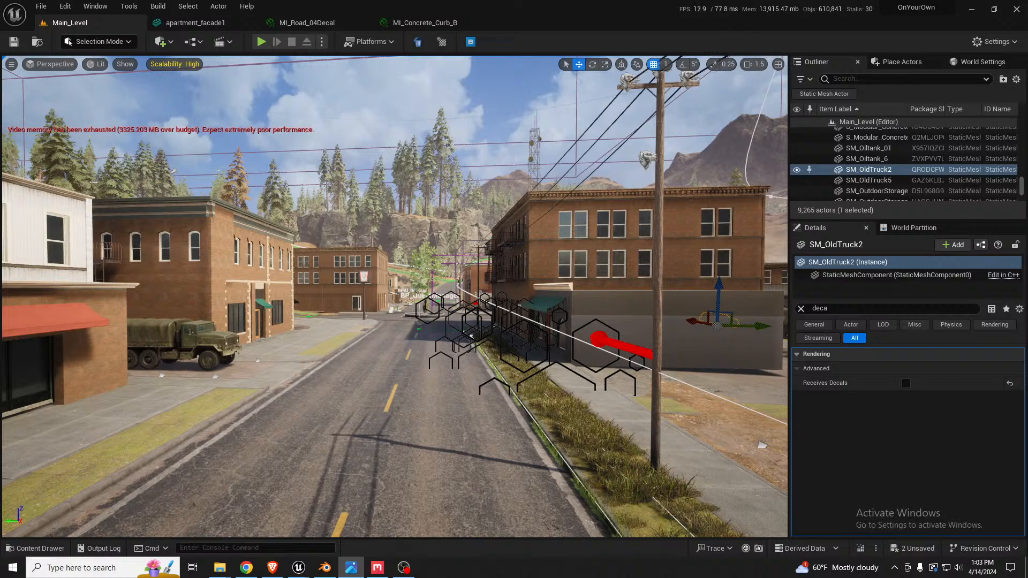
# Switch to the photo viewer and examine the roadside garage reference photos, including a close view of the front facade in garage side of road4.jpg.
pyautogui.click(351, 568)
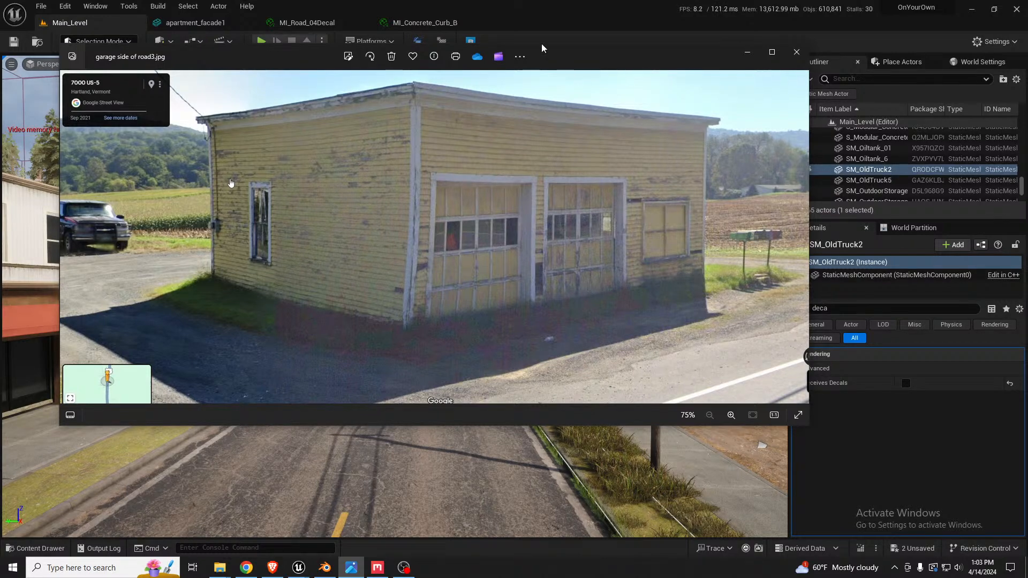
pyautogui.press('Left')
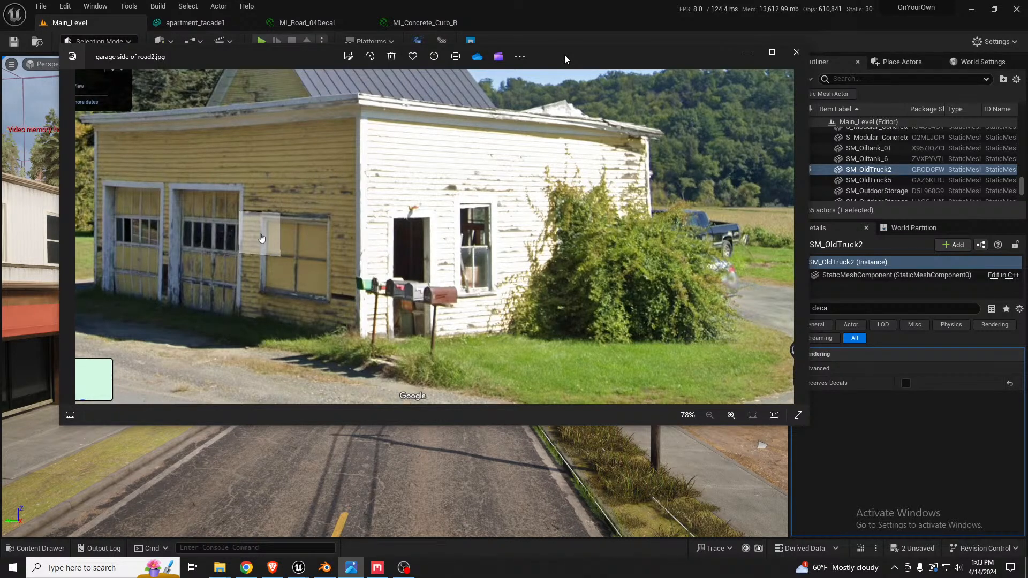
pyautogui.moveTo(564, 55); pyautogui.dragTo(566, 59)
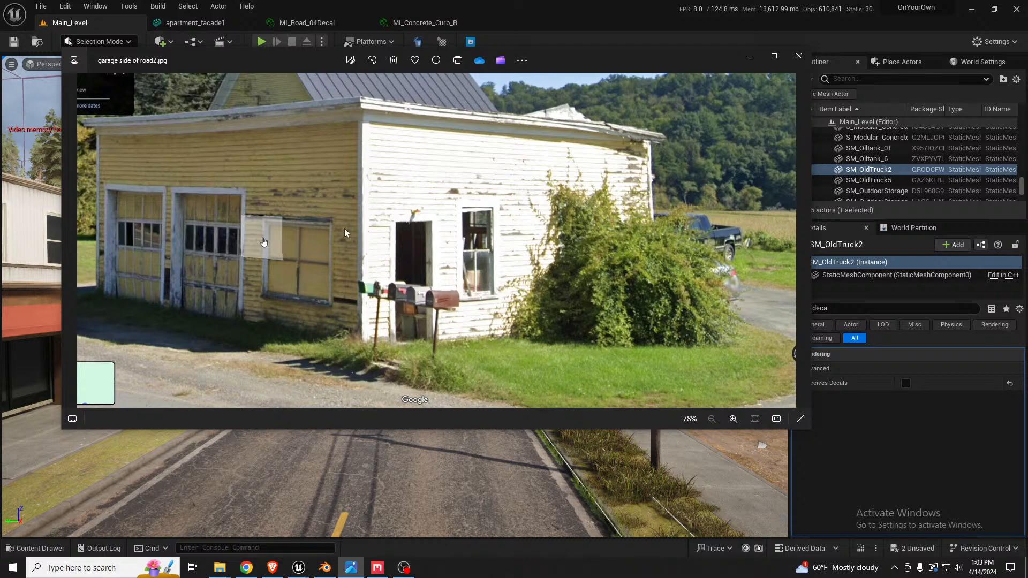
pyautogui.click(518, 42)
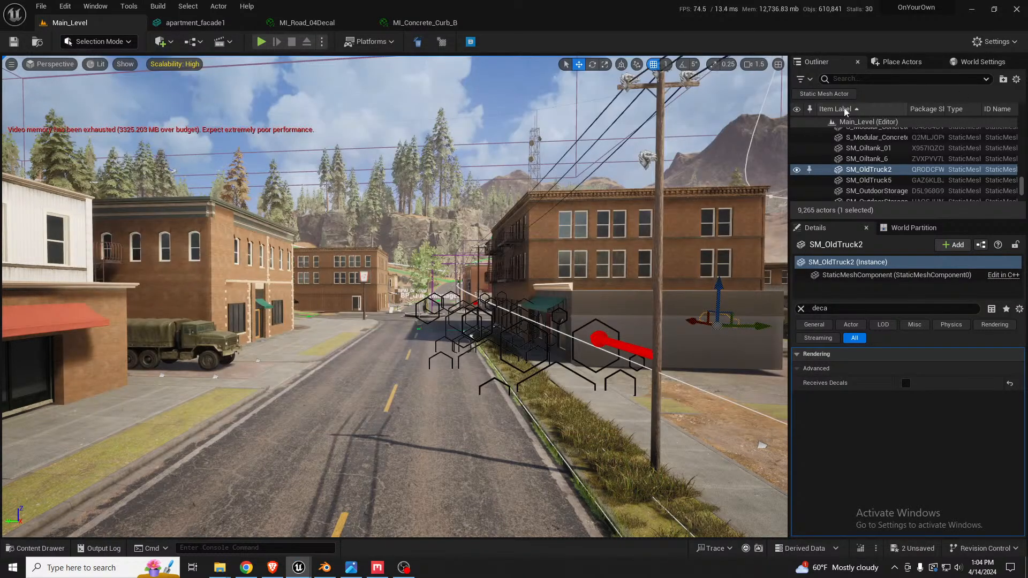
pyautogui.click(351, 567)
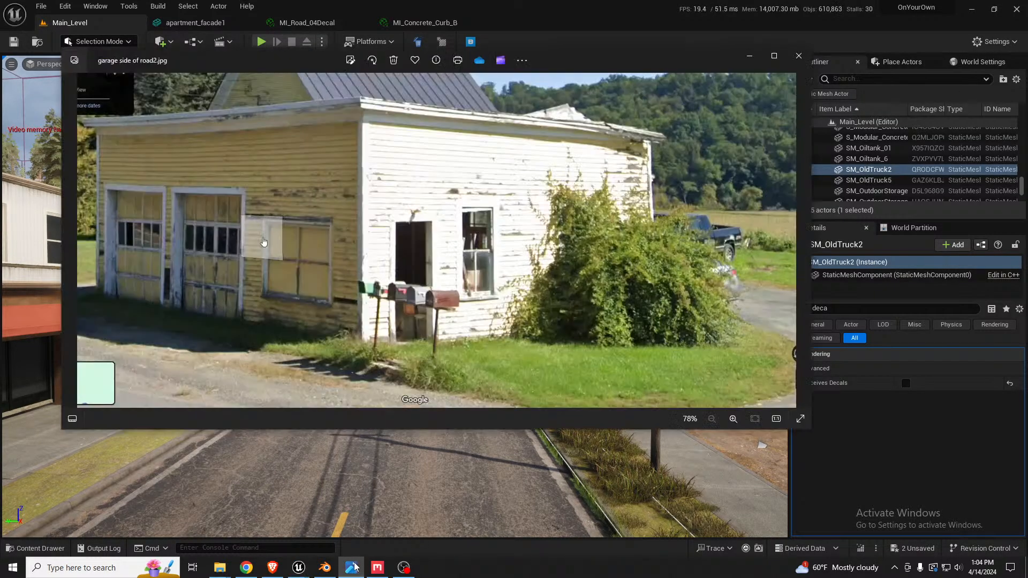
pyautogui.click(570, 49)
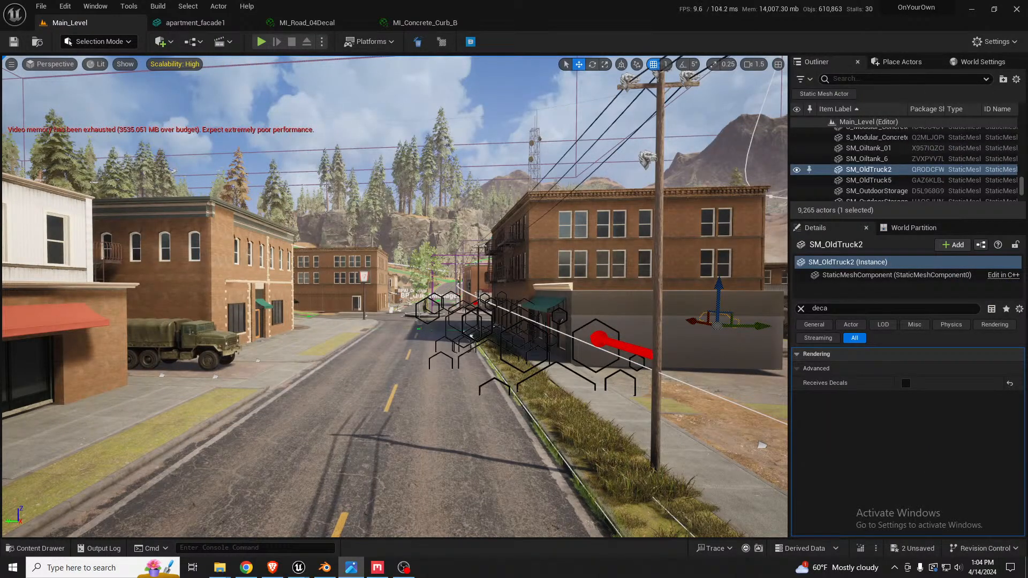
pyautogui.moveTo(1027, 127); pyautogui.dragTo(606, 107)
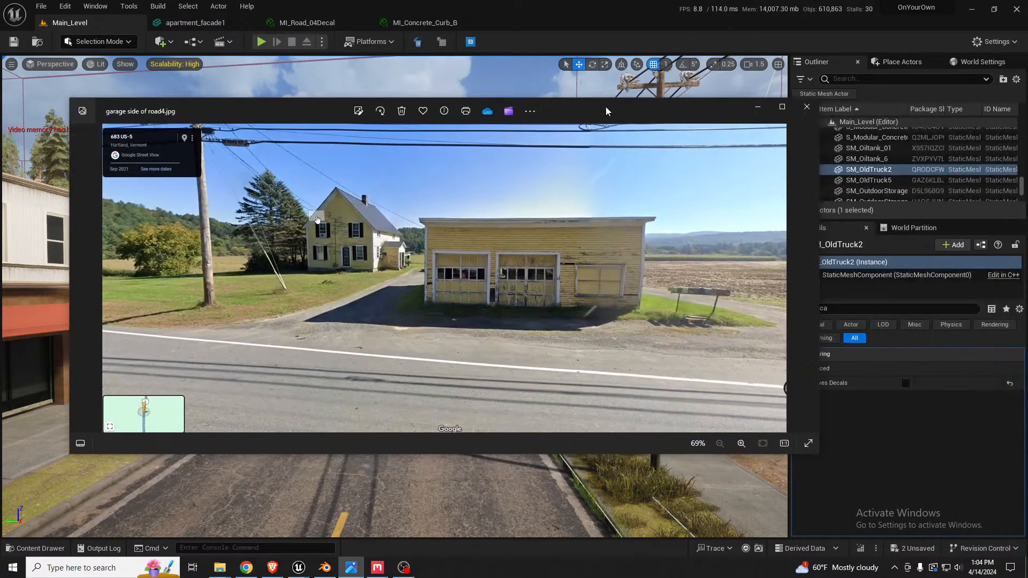
pyautogui.scroll(5, 570, 268)
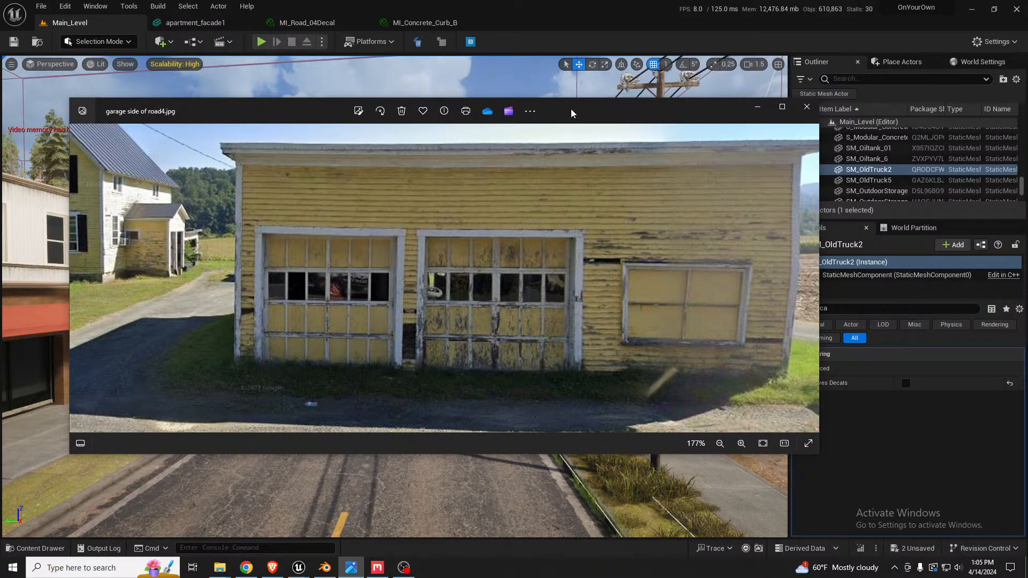
pyautogui.moveTo(571, 109); pyautogui.dragTo(1027, 107)
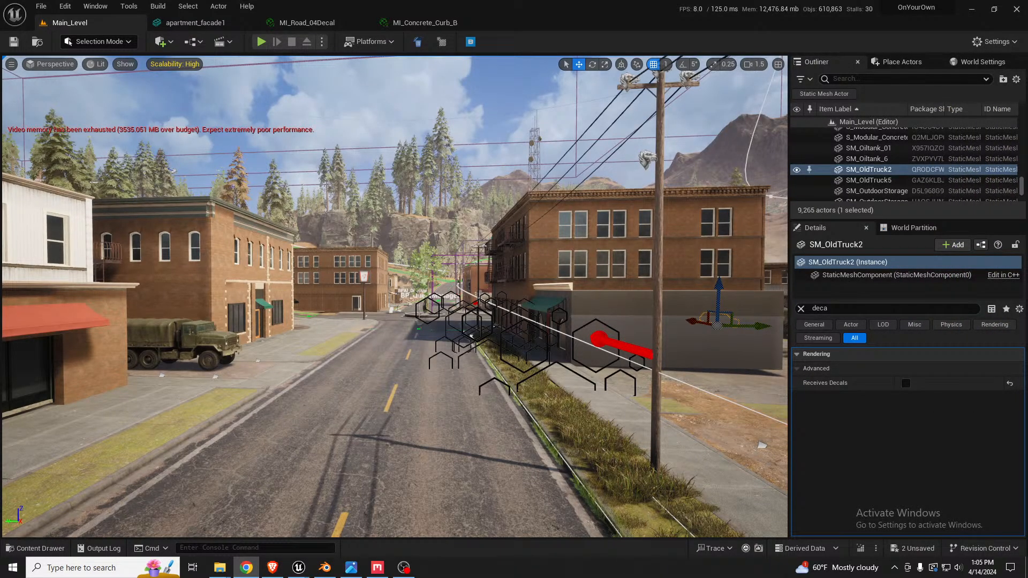
# Switch to Blender, look over the apartment building models and save apartment_facade.blend.
pyautogui.click(324, 568)
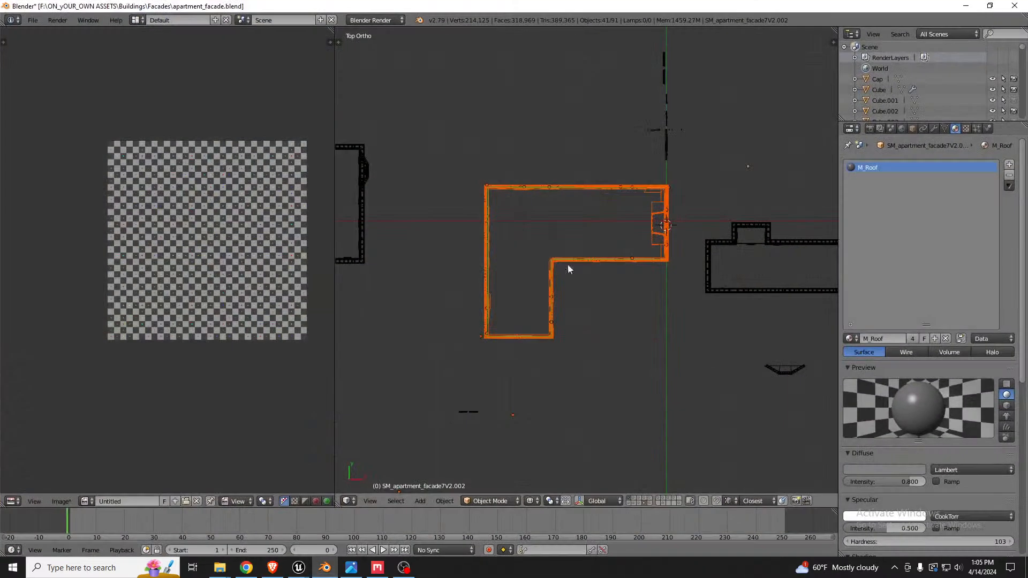
pyautogui.scroll(-4, 591, 176)
pyautogui.moveTo(584, 197); pyautogui.dragTo(583, 130, button='middle')
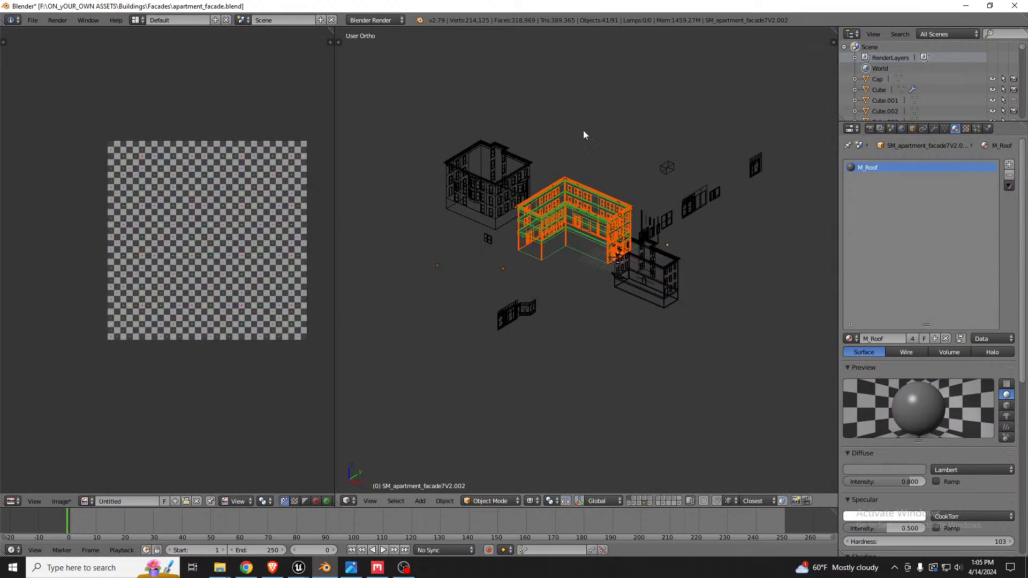
pyautogui.moveTo(501, 212); pyautogui.dragTo(503, 198, button='middle')
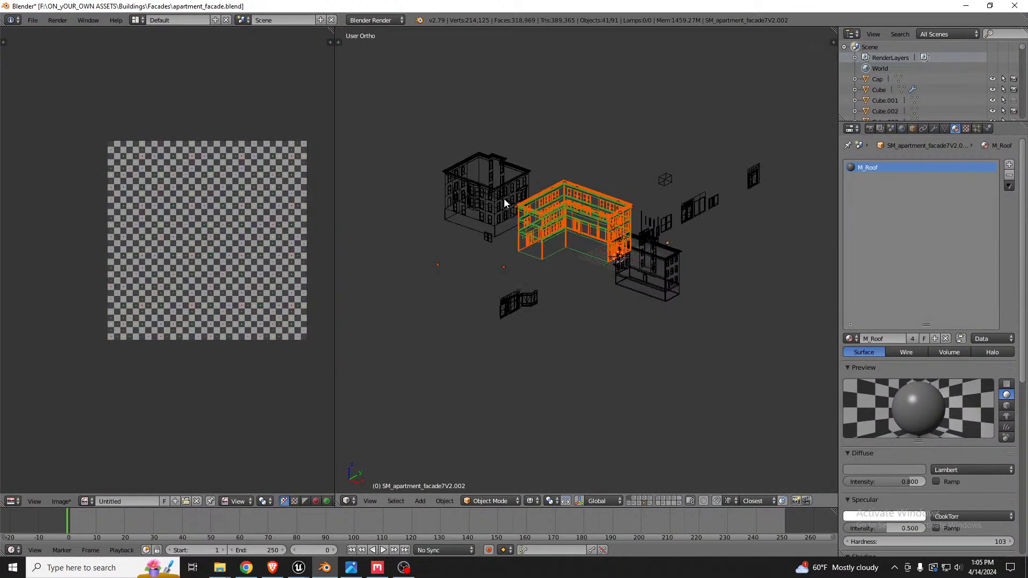
pyautogui.hotkey('ctrl', 's')
pyautogui.click(502, 200)
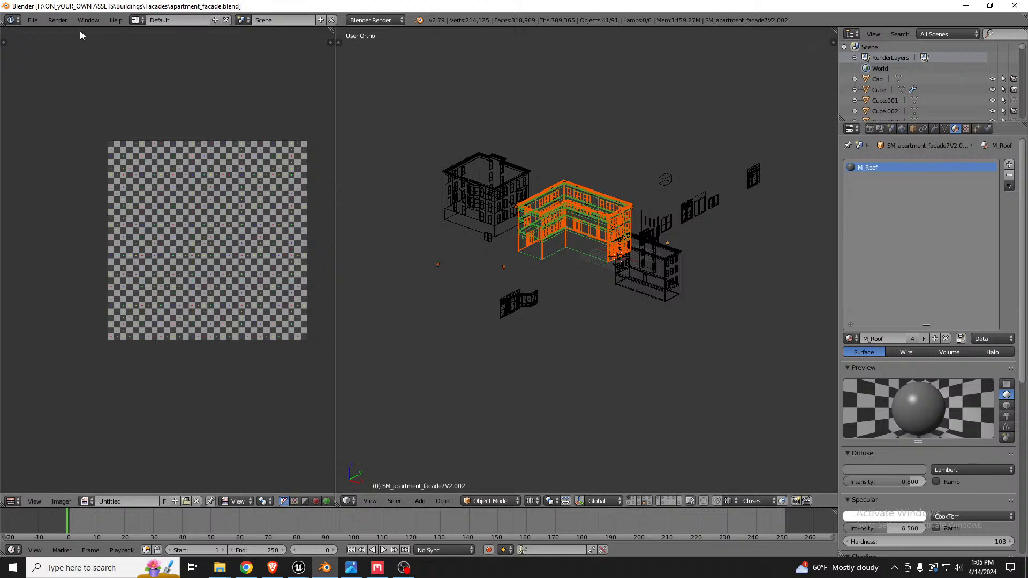
# Start a new Blender scene by reloading the start-up file.
pyautogui.click(32, 22)
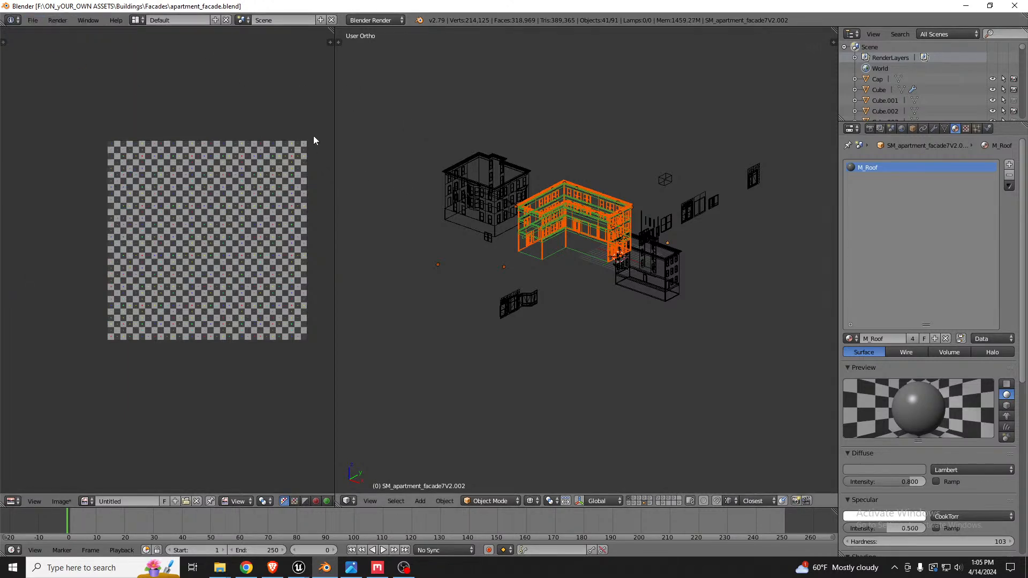
pyautogui.click(33, 22)
pyautogui.click(47, 34)
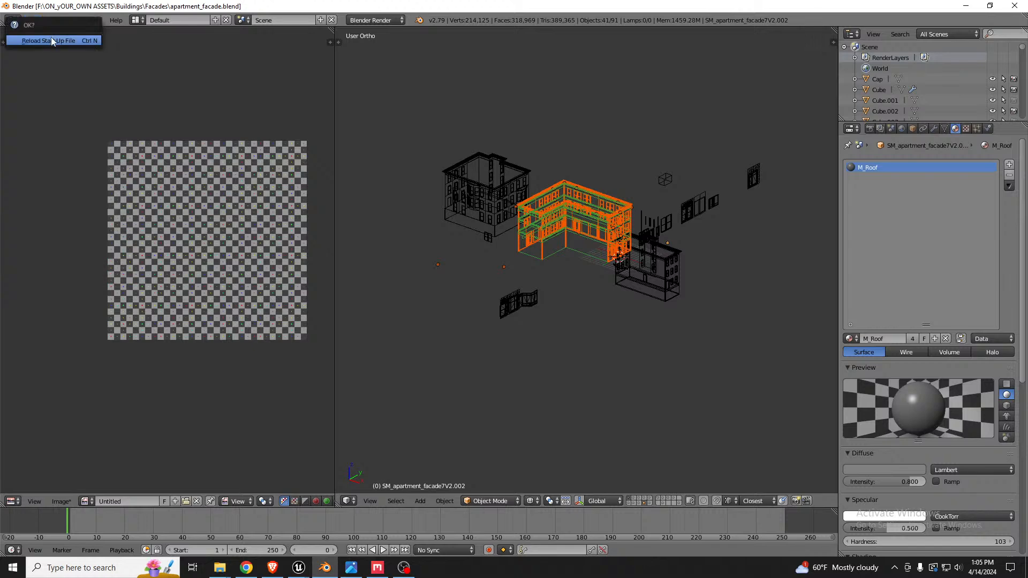
pyautogui.click(52, 40)
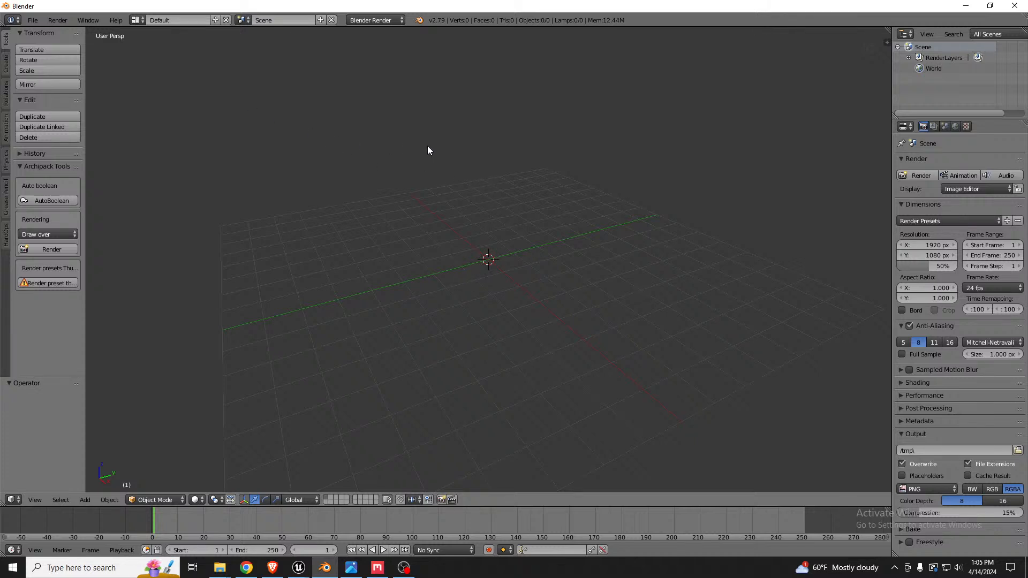
# Start the Screencast Keys display for the 3D view.
pyautogui.moveTo(468, 191); pyautogui.dragTo(506, 310, button='middle')
pyautogui.moveTo(448, 225); pyautogui.dragTo(494, 226, button='middle')
pyautogui.moveTo(307, 303); pyautogui.dragTo(403, 230, button='middle')
pyautogui.moveTo(354, 269); pyautogui.dragTo(350, 239, button='middle')
pyautogui.moveTo(384, 222); pyautogui.dragTo(443, 243, button='middle')
pyautogui.press('n')
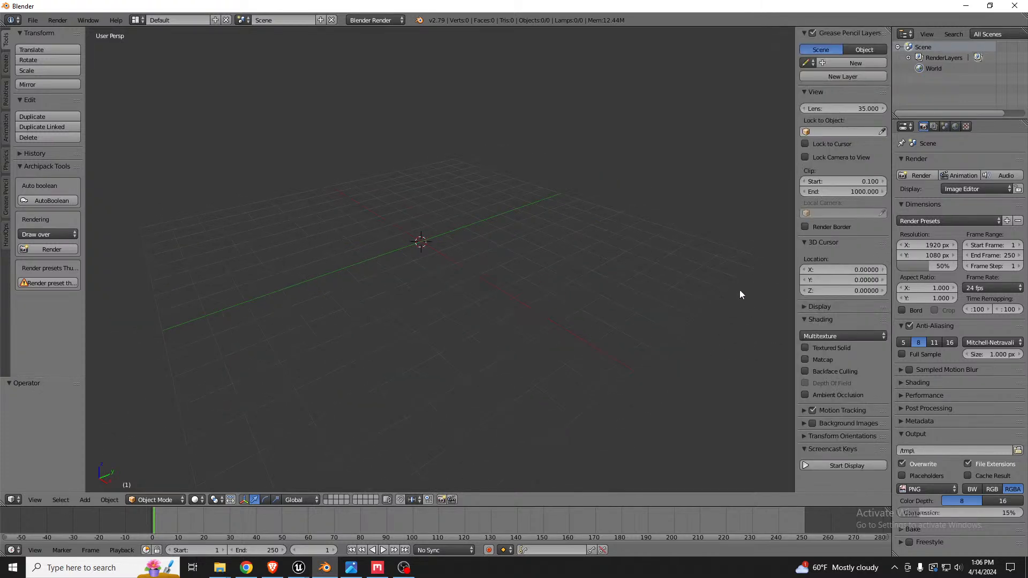
pyautogui.press('n')
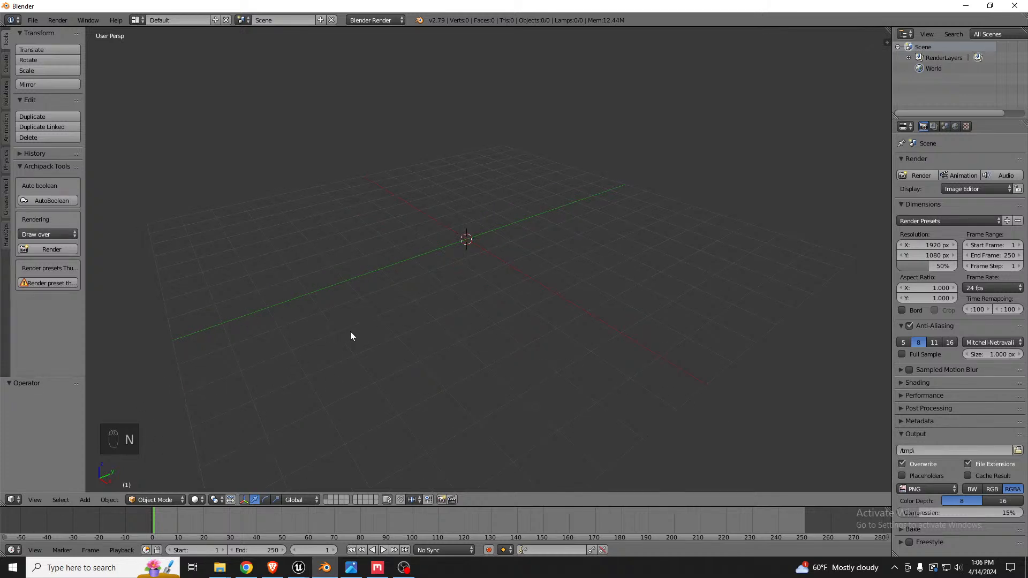
pyautogui.scroll(-5, 441, 256)
pyautogui.moveTo(501, 307); pyautogui.dragTo(413, 259, button='middle')
pyautogui.moveTo(1027, 180); pyautogui.dragTo(1027, 155)
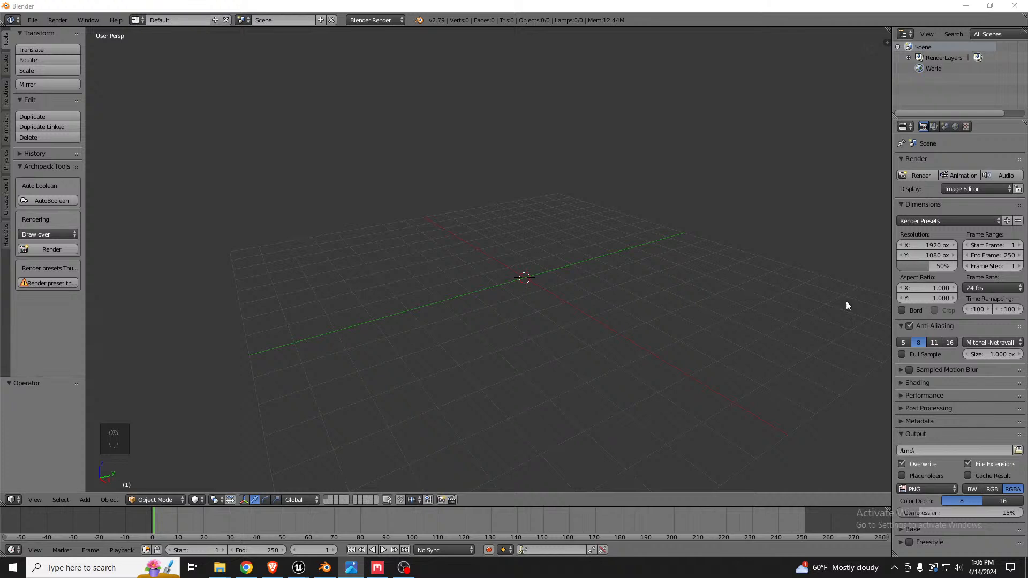
pyautogui.moveTo(562, 314); pyautogui.dragTo(548, 314, button='middle')
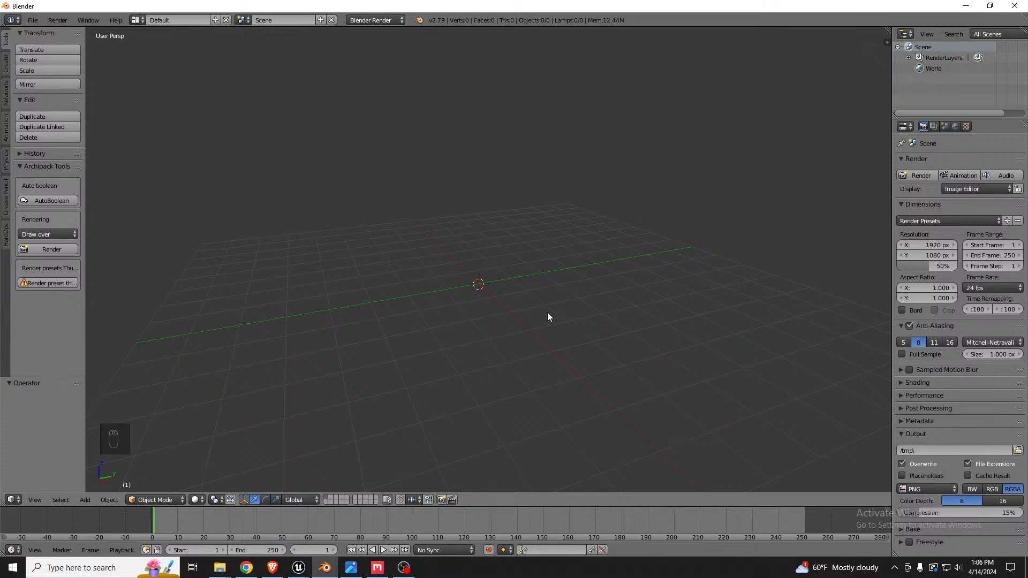
pyautogui.moveTo(582, 338); pyautogui.dragTo(581, 328, button='middle')
# Switch the 3D view to orthographic projection and add an empty background image entry for all views.
pyautogui.press('n')
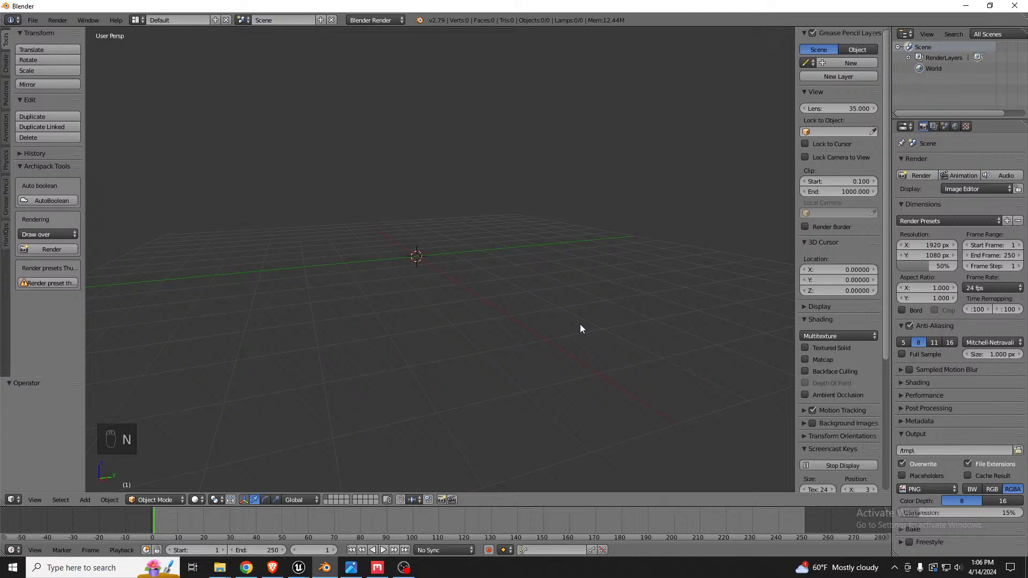
pyautogui.press('KP_5')
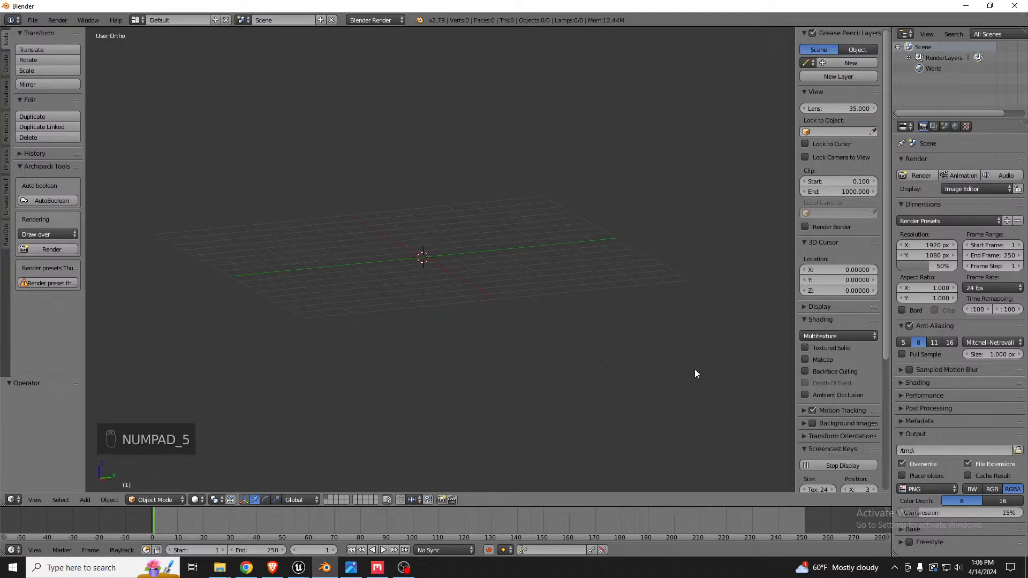
pyautogui.scroll(-8, 856, 316)
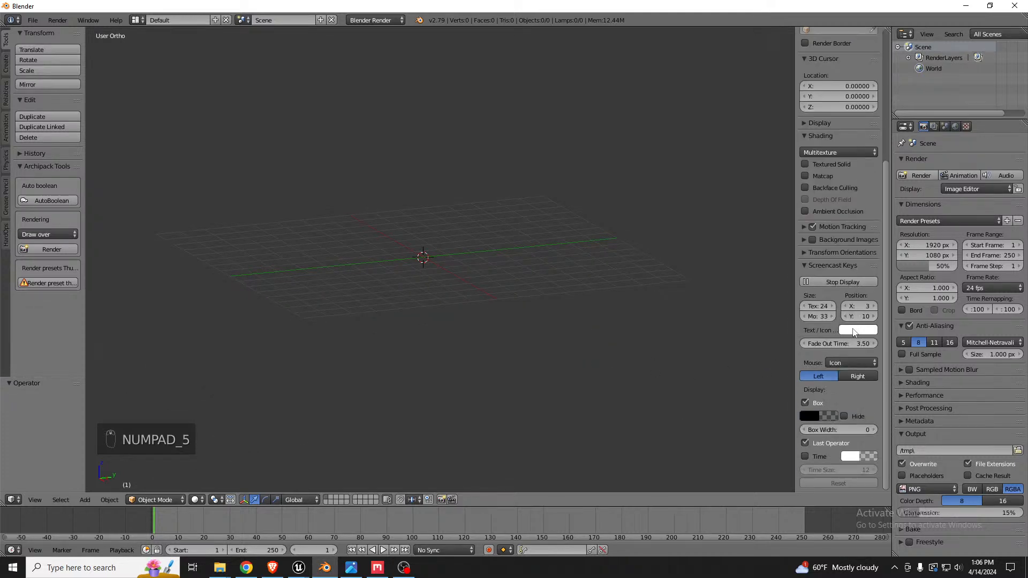
pyautogui.scroll(6, 818, 336)
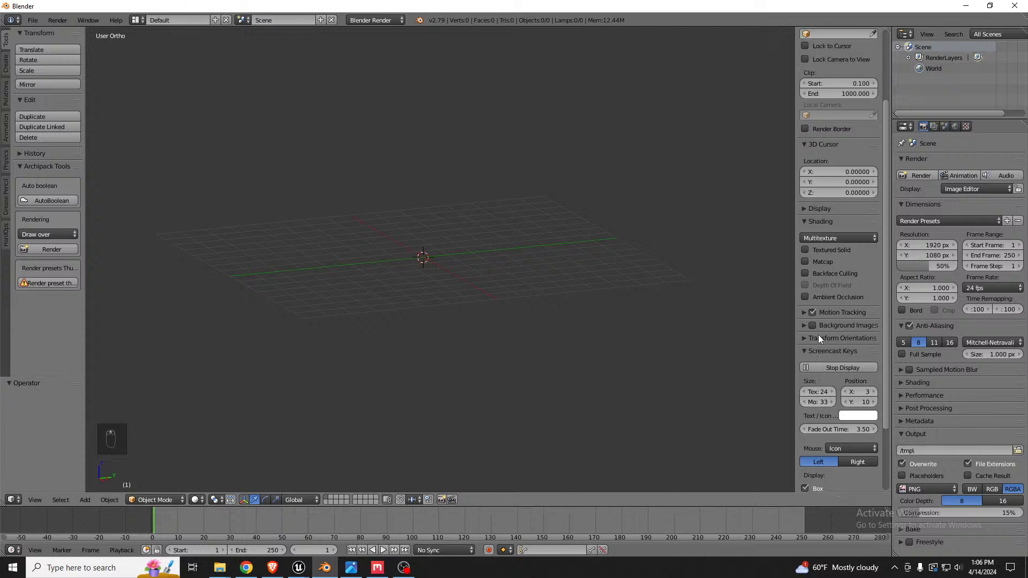
pyautogui.scroll(3, 819, 336)
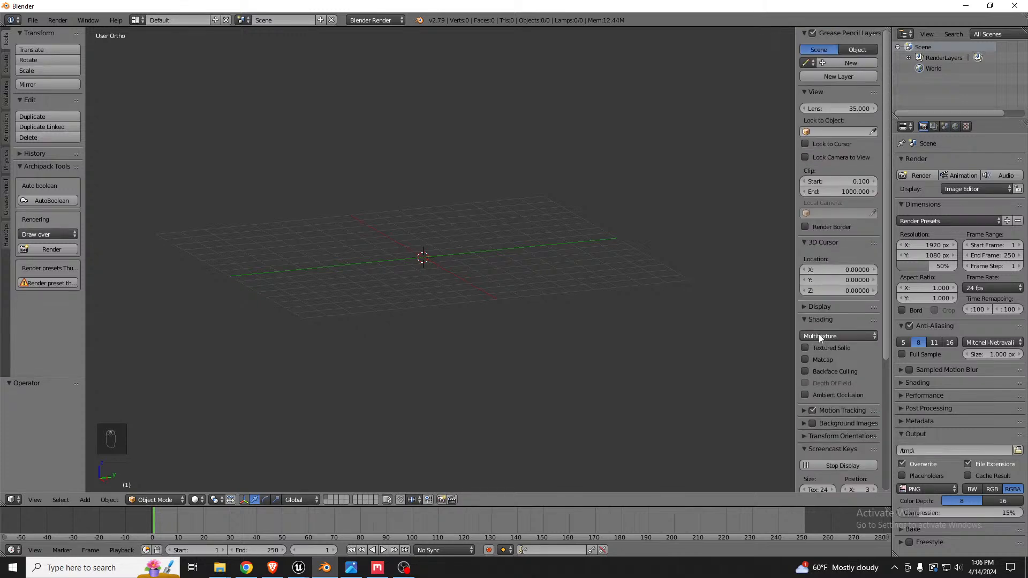
pyautogui.scroll(-4, 828, 326)
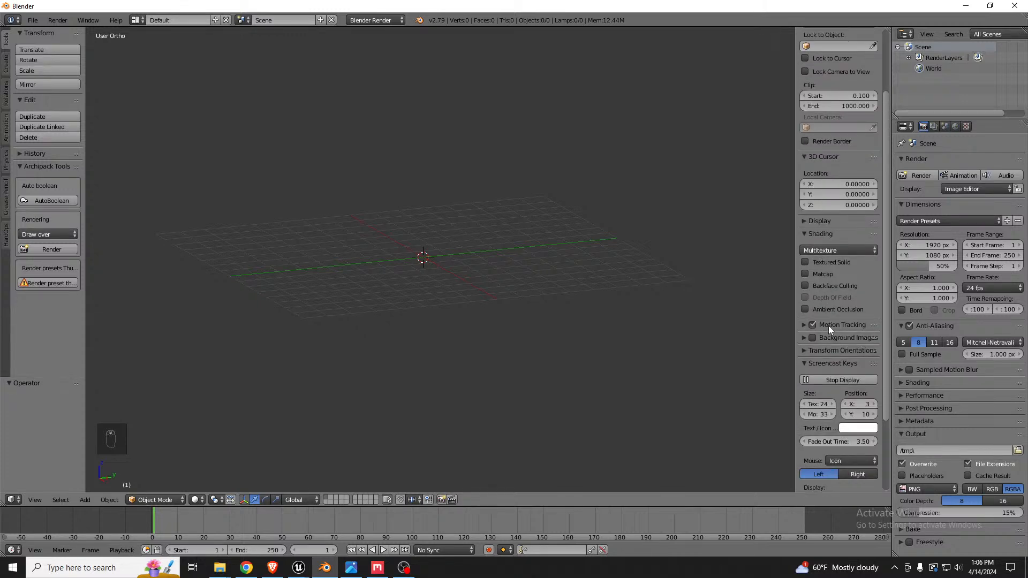
pyautogui.click(802, 338)
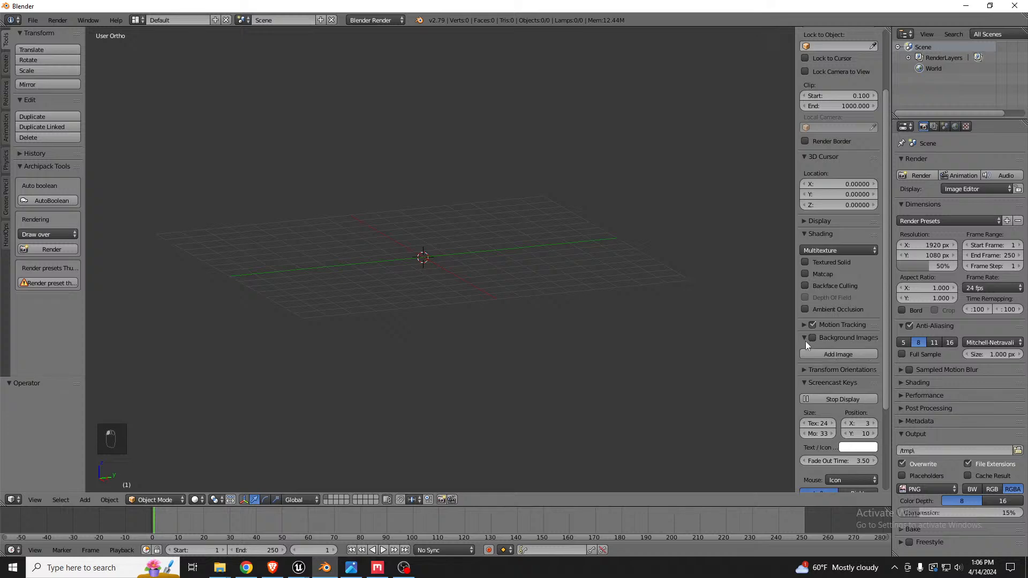
pyautogui.click(840, 353)
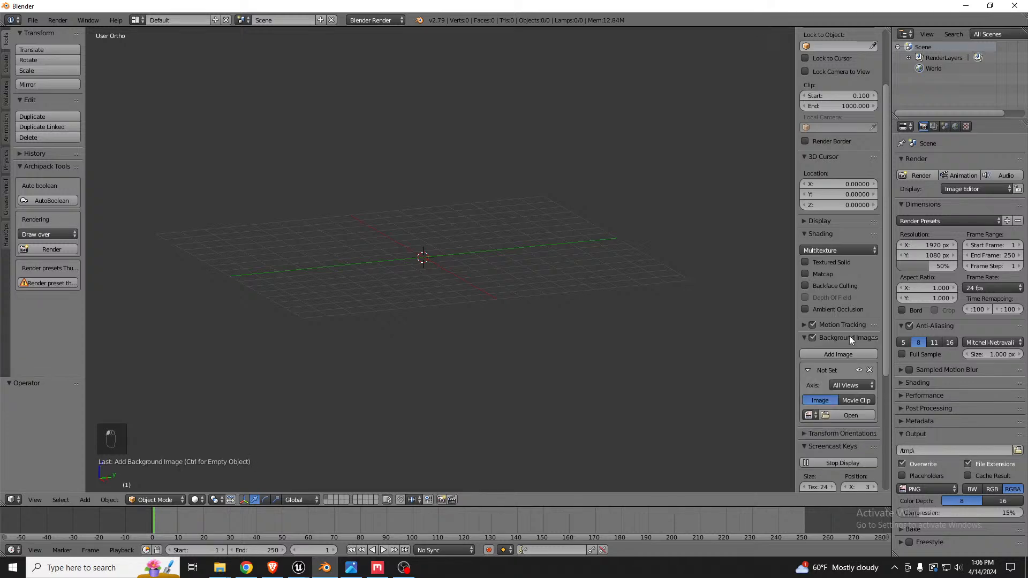
# Load the garage side-of-road photo of the front facade as the background image and display it in the front orthographic view.
pyautogui.click(835, 416)
pyautogui.moveTo(626, 8); pyautogui.dragTo(1027, 28)
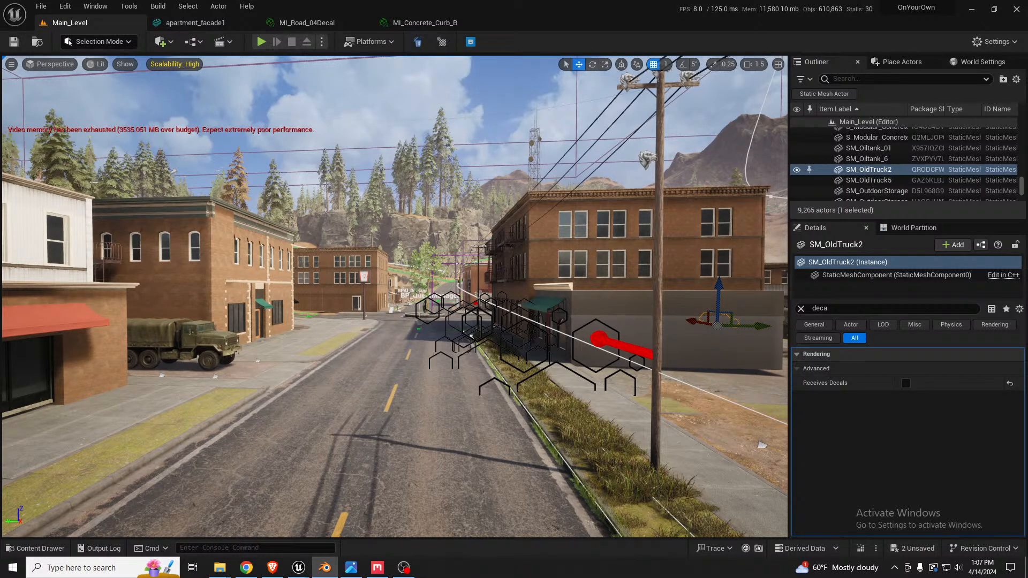
pyautogui.moveTo(1027, 156); pyautogui.dragTo(479, 1)
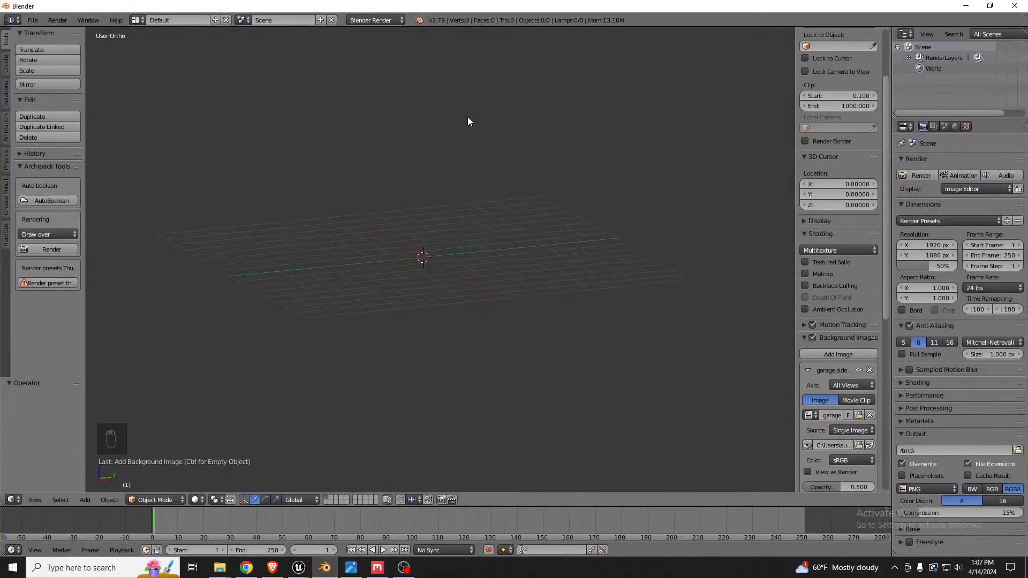
pyautogui.moveTo(467, 117); pyautogui.dragTo(429, 144, button='middle')
pyautogui.press('KP_1')
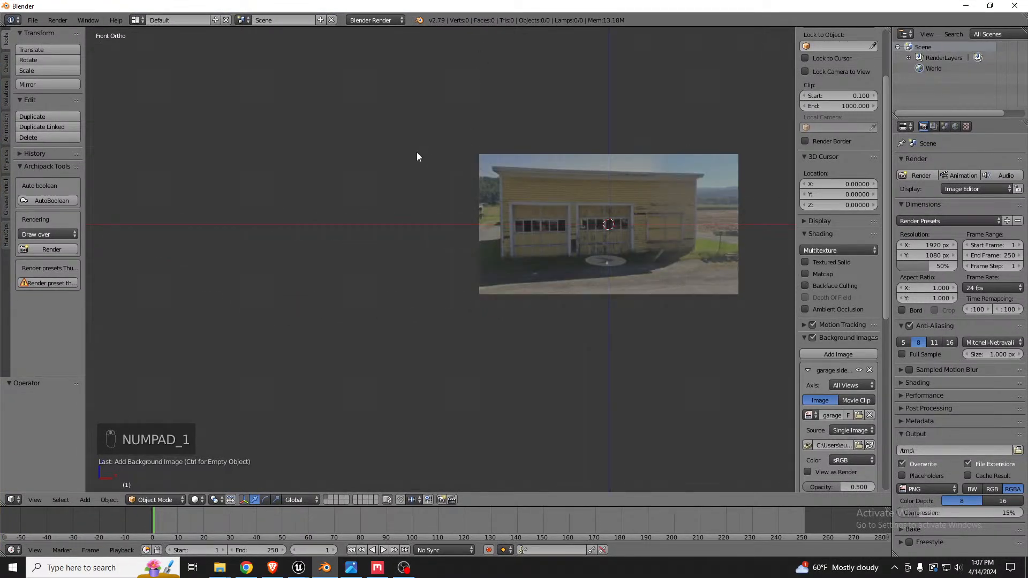
# Examine the garage facade in the background photo, including the roof line, the two garage doors and the window.
pyautogui.scroll(-3, 412, 176)
pyautogui.scroll(4, 439, 201)
pyautogui.scroll(2, 559, 208)
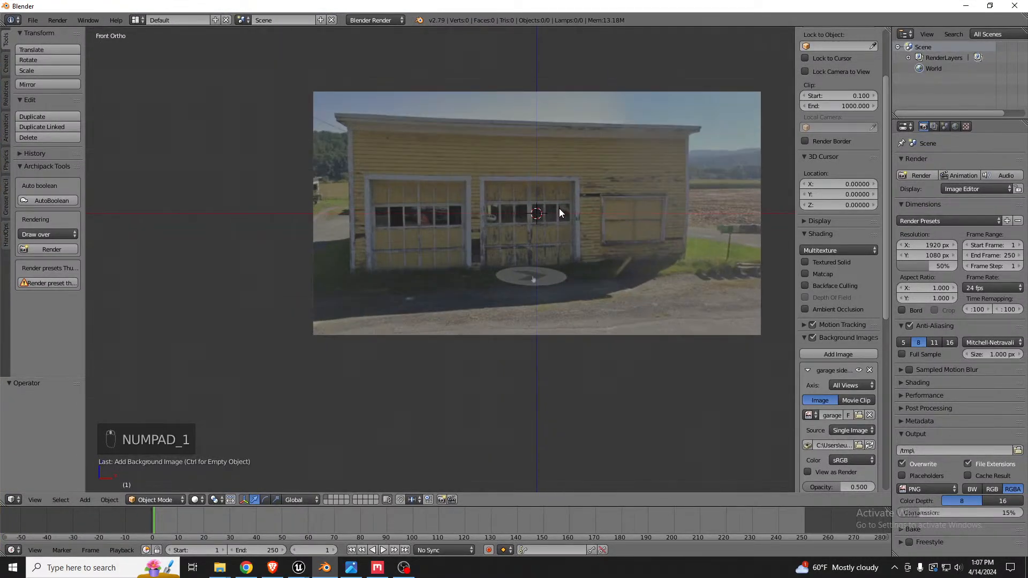
pyautogui.scroll(-2, 243, 185)
pyautogui.scroll(4, 441, 199)
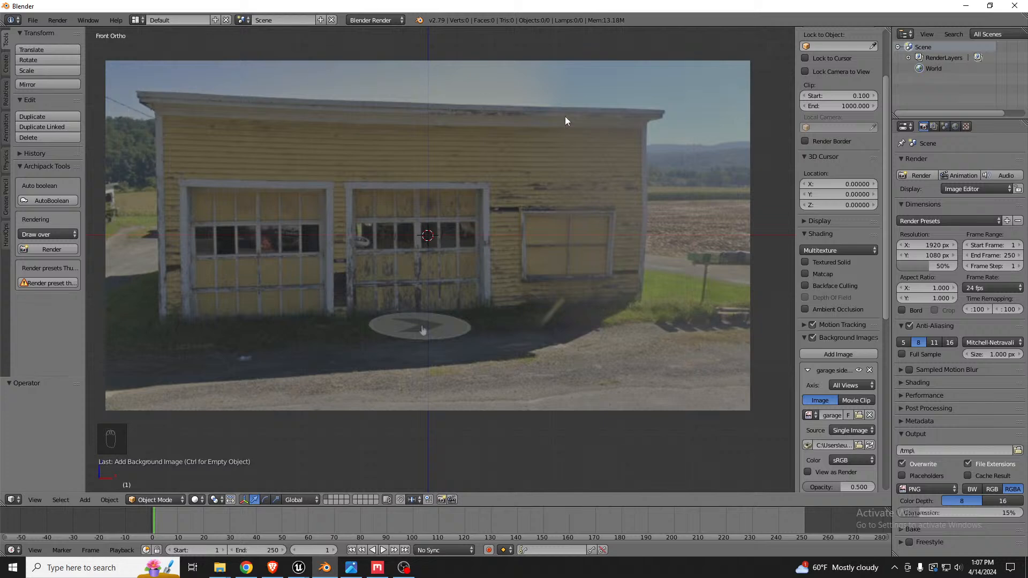
pyautogui.scroll(-1, 576, 278)
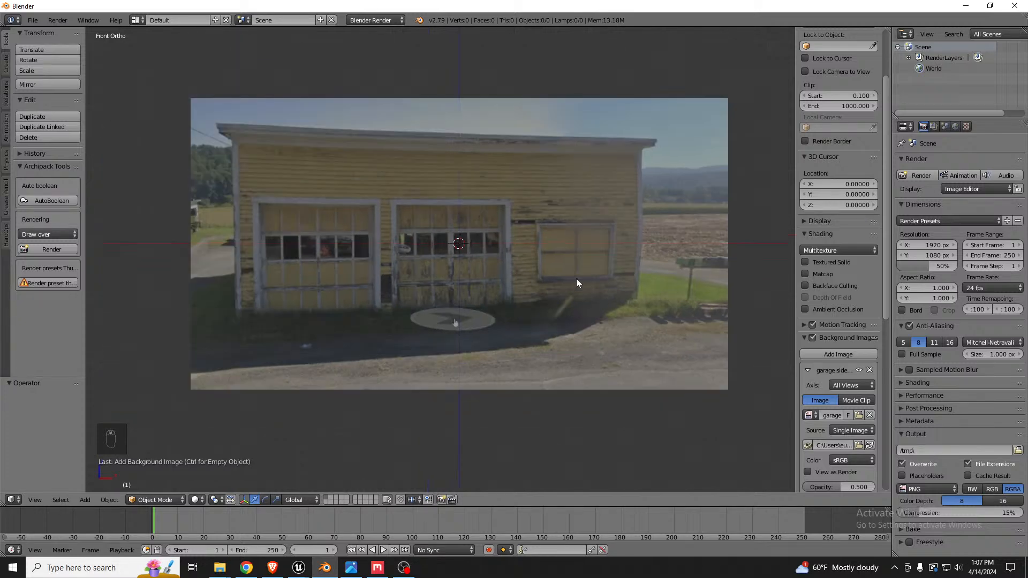
pyautogui.scroll(2, 237, 186)
pyautogui.scroll(-1, 125, 201)
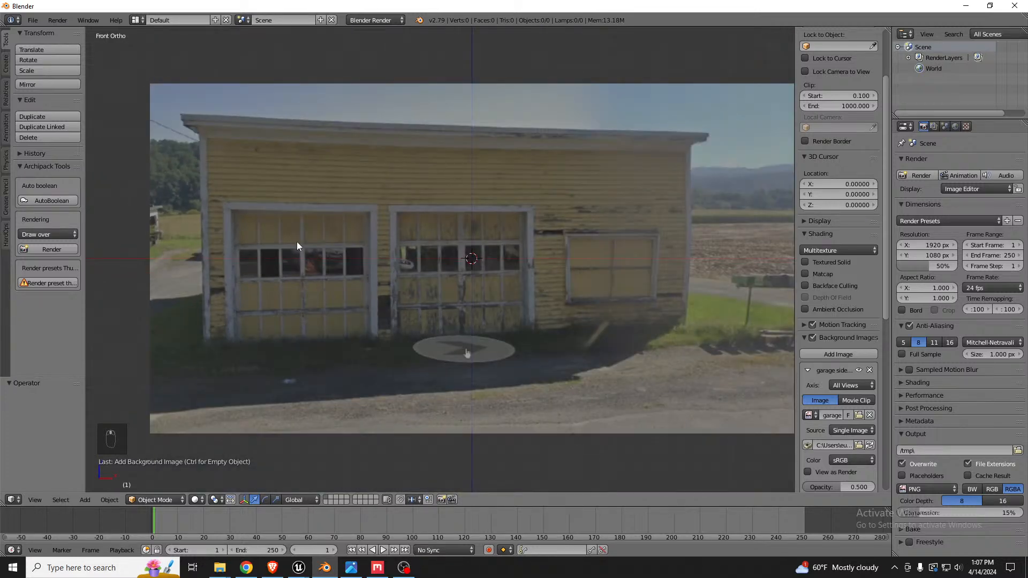
# Add a cube in wireframe display and move its mesh about -3.25 in X and 0.93 in Z to the facade's upper-left corner.
pyautogui.hotkey('shift', 'a')
pyautogui.moveTo(296, 242)
pyautogui.click(342, 253)
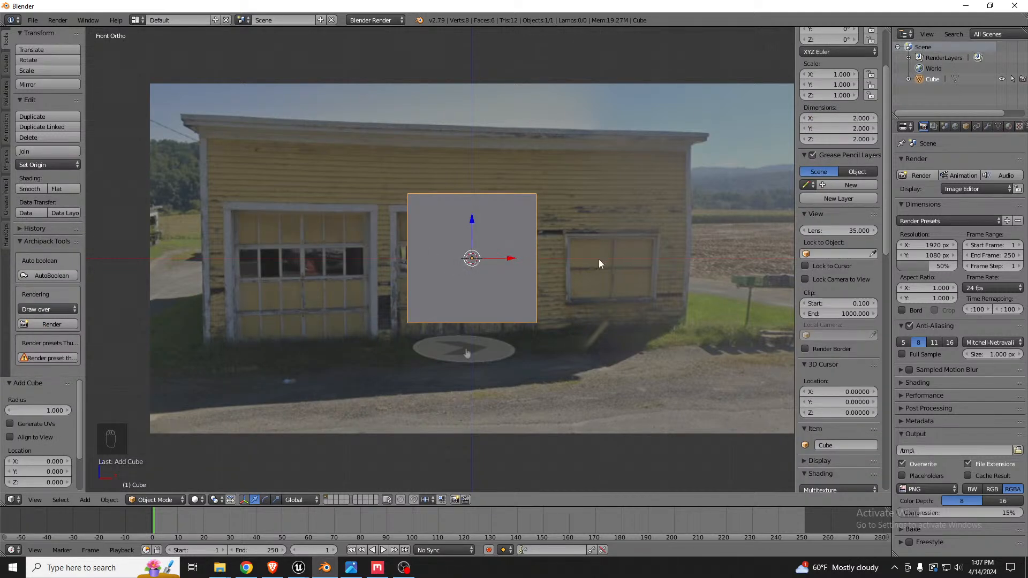
pyautogui.press('z')
pyautogui.scroll(1, 429, 233)
pyautogui.press('Tab')
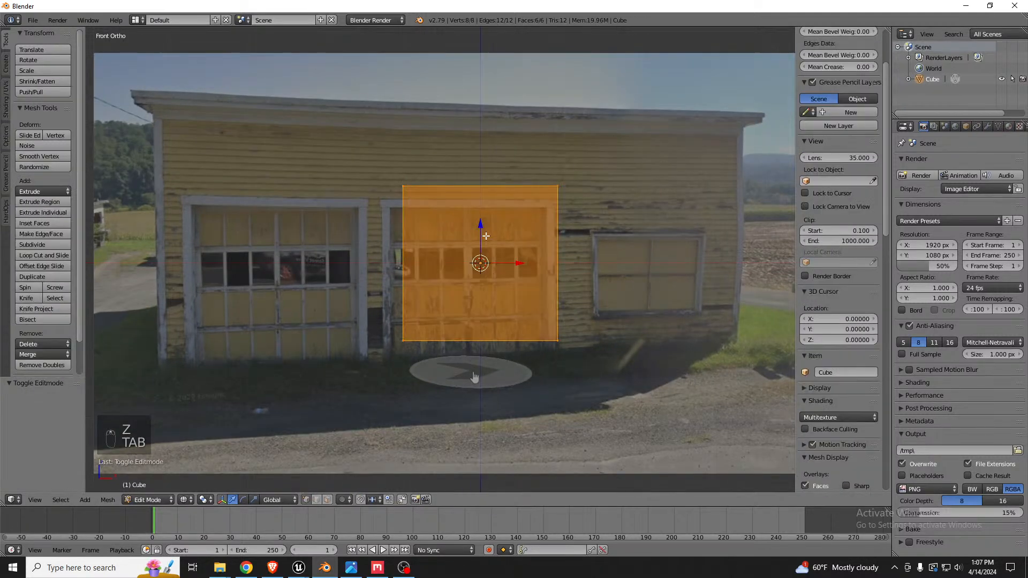
pyautogui.press('g')
pyautogui.click(229, 178)
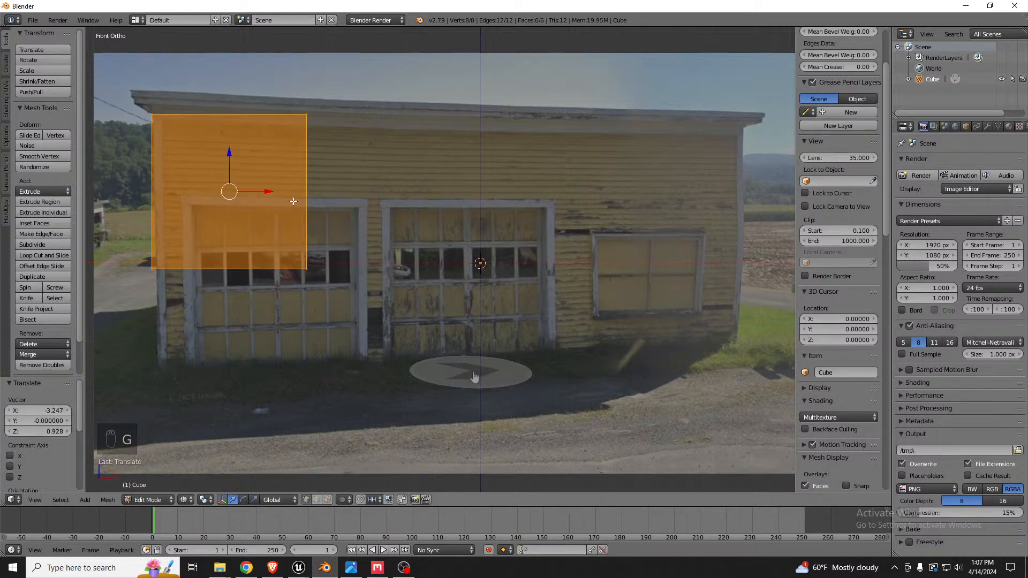
# Move the cube's right face about 5.64 along X to the facade's right edge and its bottom face about 1.28 down to ground level.
pyautogui.hotkey('ctrl', 'Tab')
pyautogui.click(267, 220)
pyautogui.rightClick(307, 195)
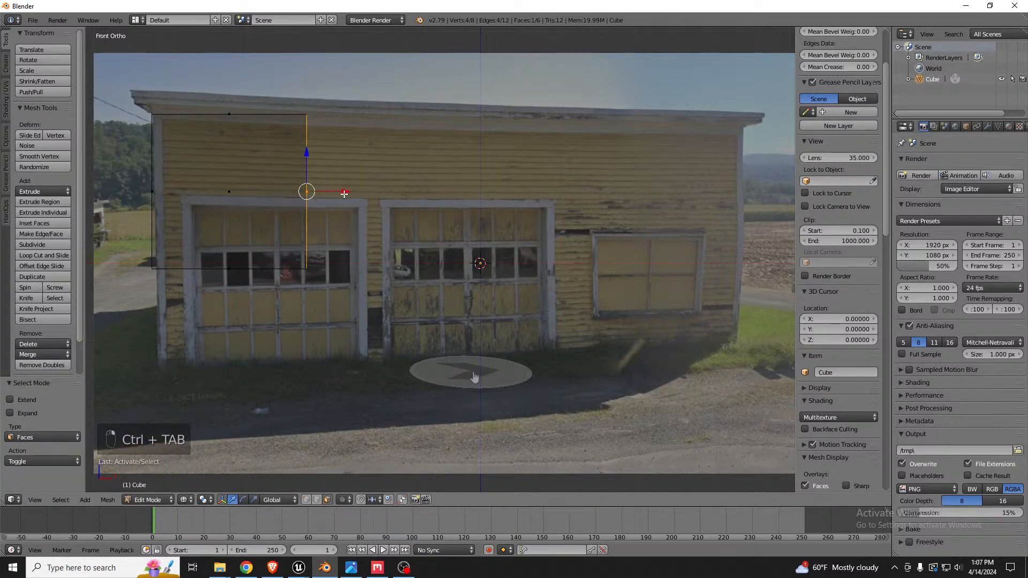
pyautogui.moveTo(345, 192); pyautogui.dragTo(780, 198)
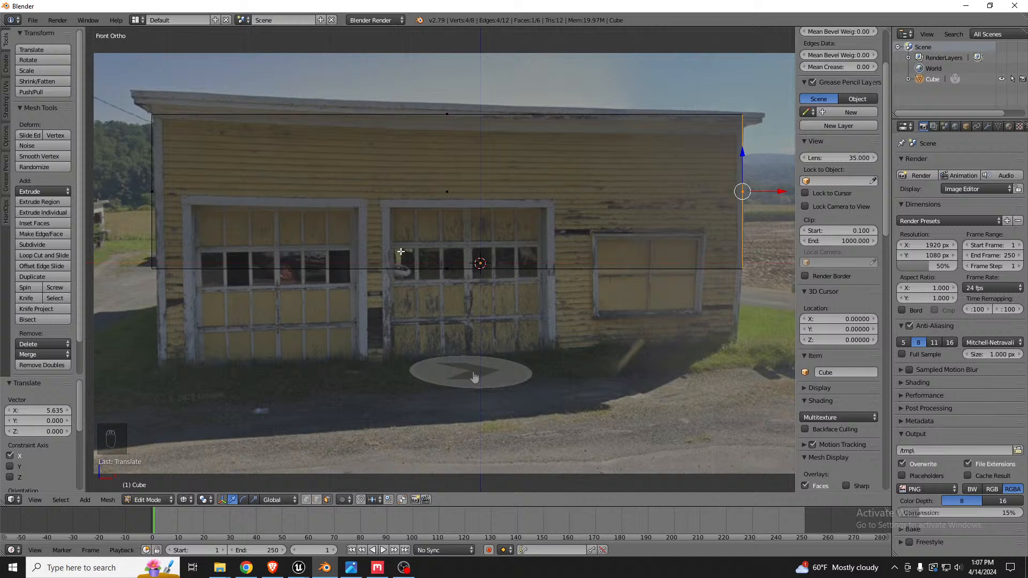
pyautogui.rightClick(447, 268)
pyautogui.press('g')
pyautogui.press('z')
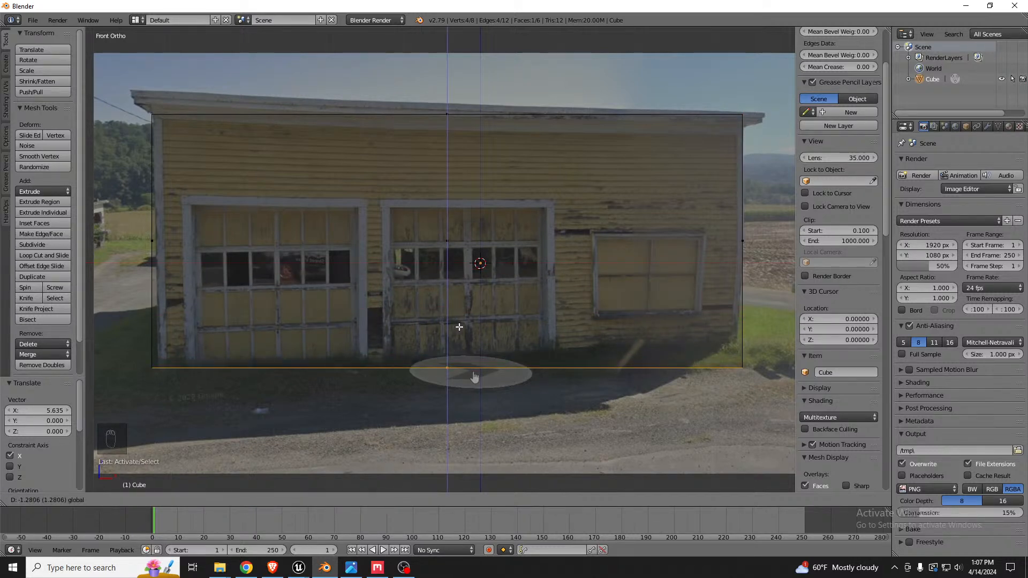
pyautogui.click(460, 326)
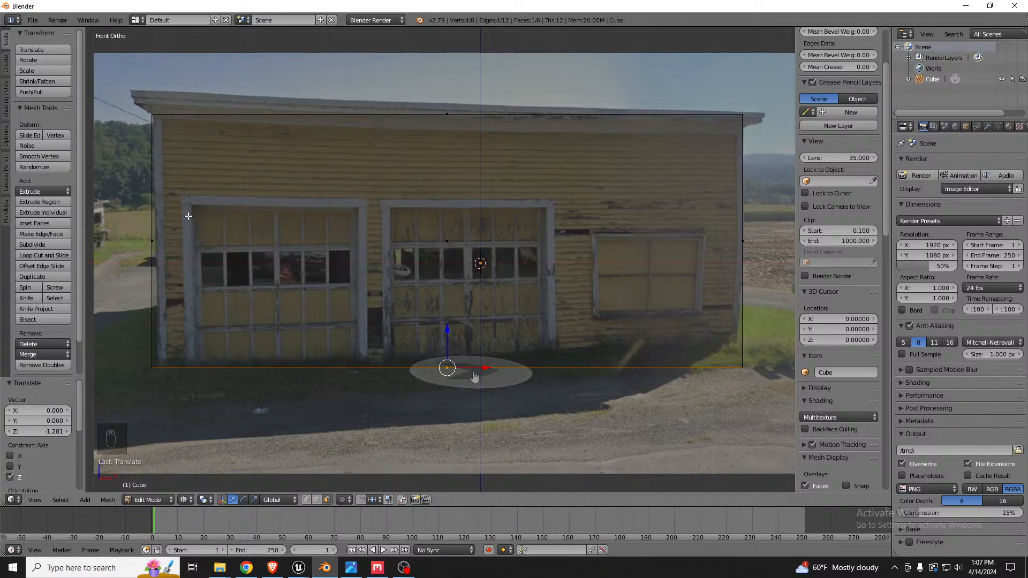
# Duplicate the building block as a separate object, scale it to about 0.381 along X and place it over the left garage door.
pyautogui.press('Tab')
pyautogui.hotkey('shift', 'd')
pyautogui.click(222, 251)
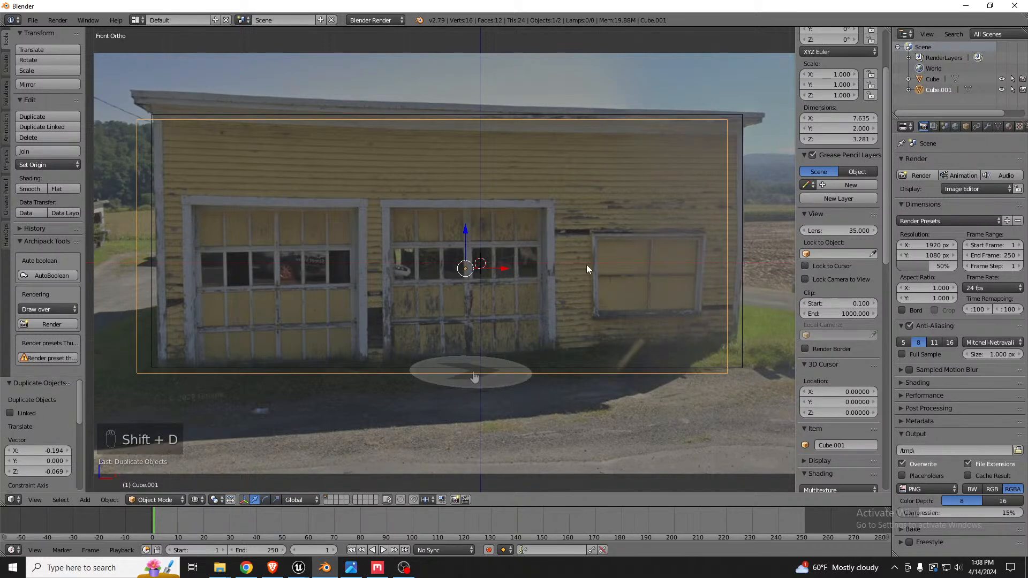
pyautogui.press('s')
pyautogui.press('x')
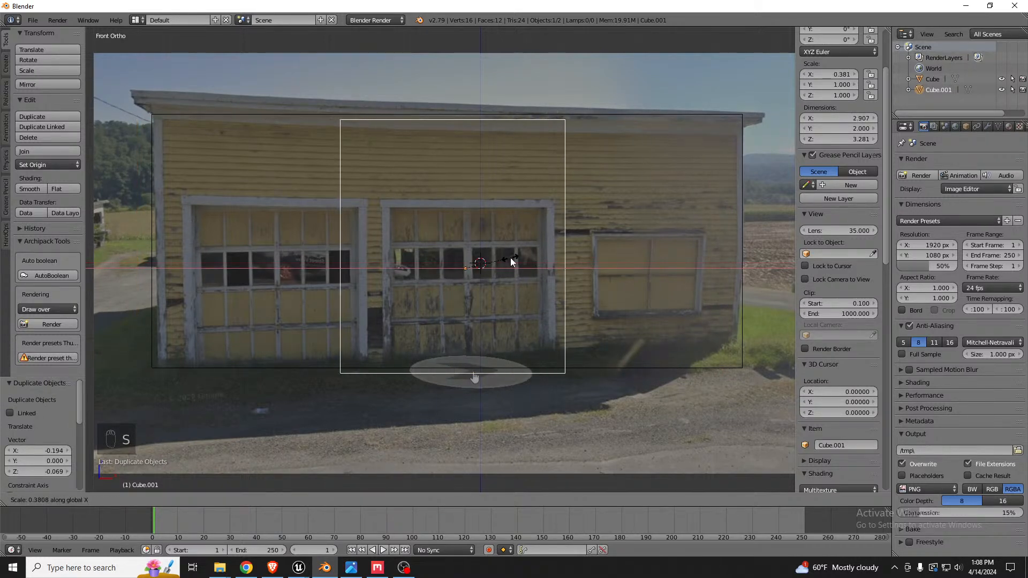
pyautogui.click(505, 259)
pyautogui.press('g')
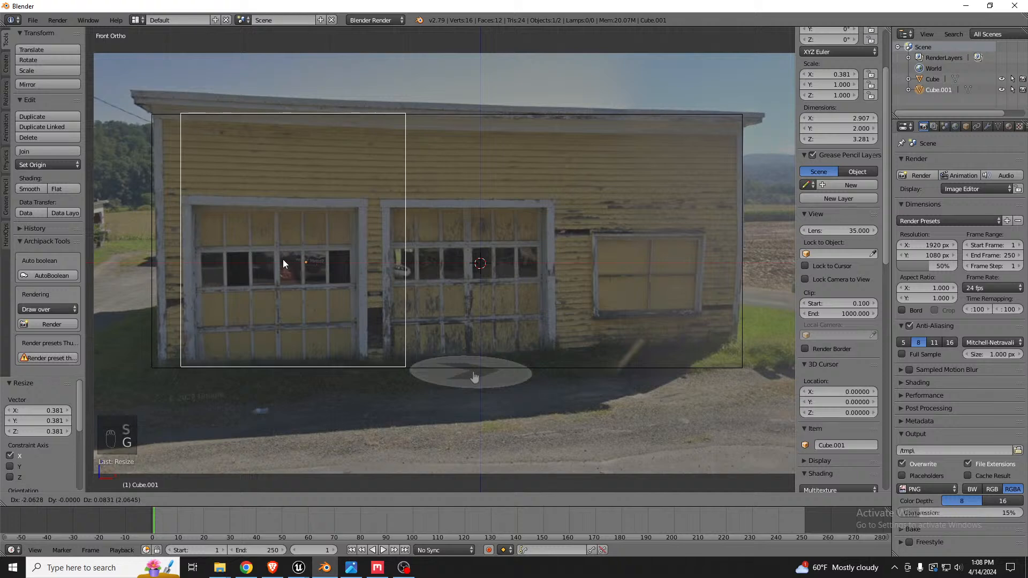
pyautogui.click(278, 260)
# Fit the door block to the left door frame: lower its top face about 1.05, and move its right and left faces inward about 0.42 and 0.06.
pyautogui.press('Tab')
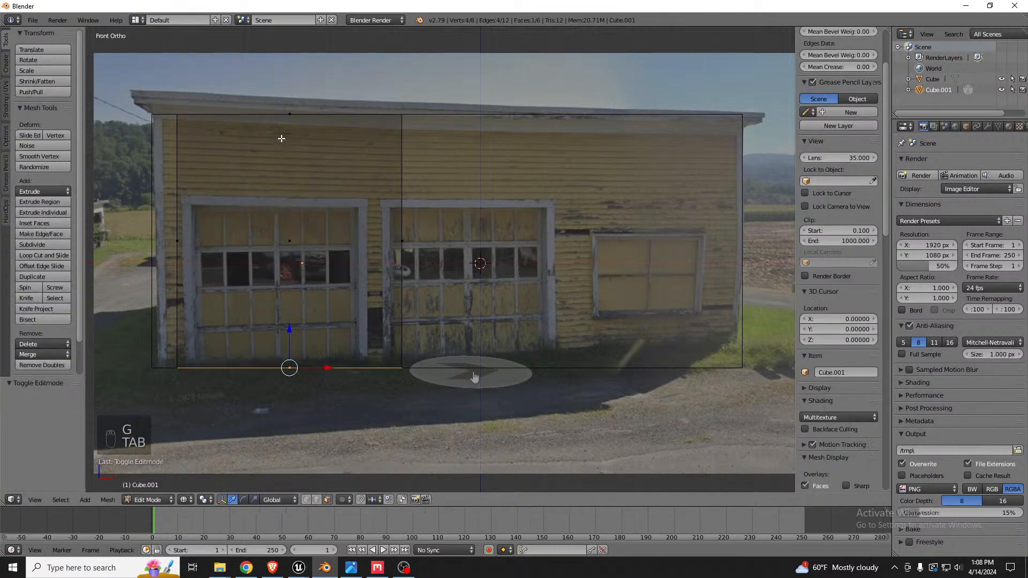
pyautogui.rightClick(287, 114)
pyautogui.moveTo(289, 77); pyautogui.dragTo(289, 159)
pyautogui.rightClick(401, 271)
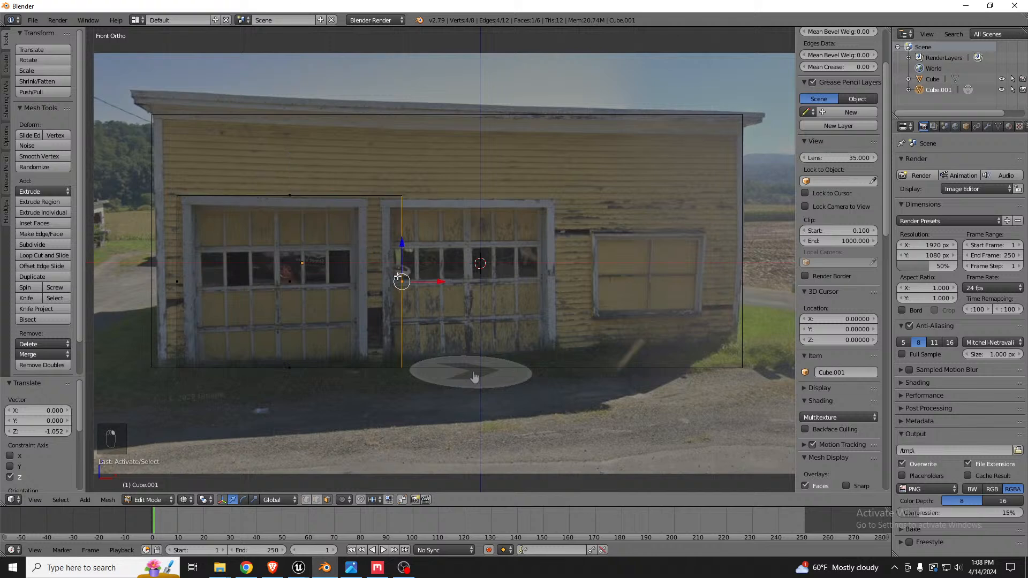
pyautogui.moveTo(440, 285); pyautogui.dragTo(403, 284)
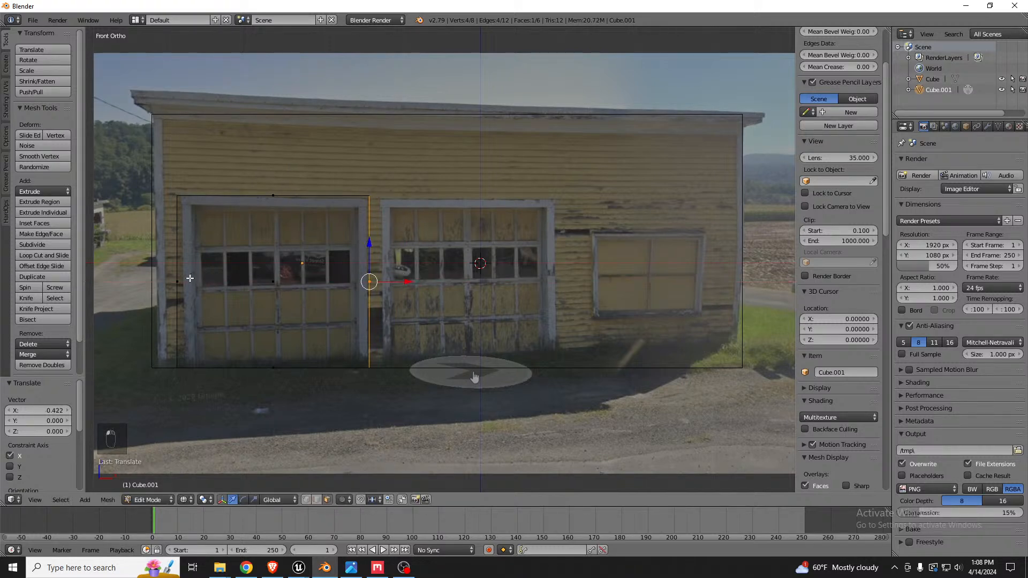
pyautogui.rightClick(185, 279)
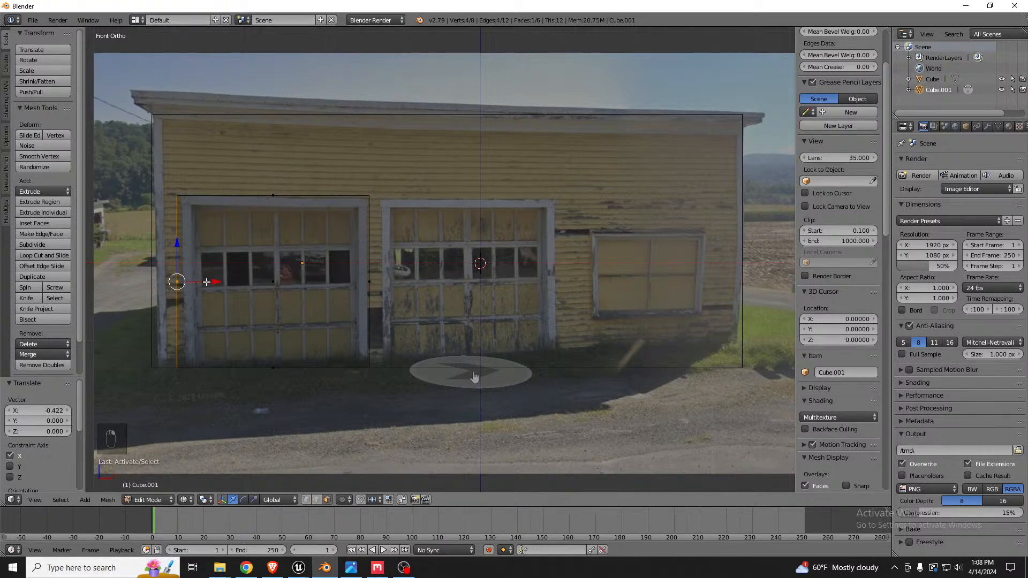
pyautogui.moveTo(208, 282); pyautogui.dragTo(214, 282)
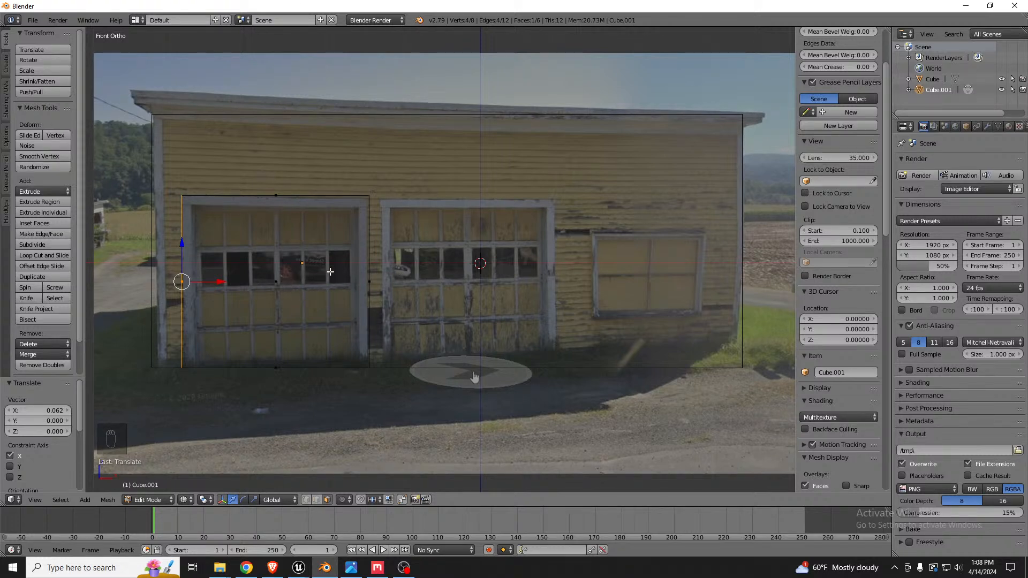
# Duplicate the whole door block mesh about 2.57 along X so the copy covers the middle garage door.
pyautogui.press('a')
pyautogui.press('a')
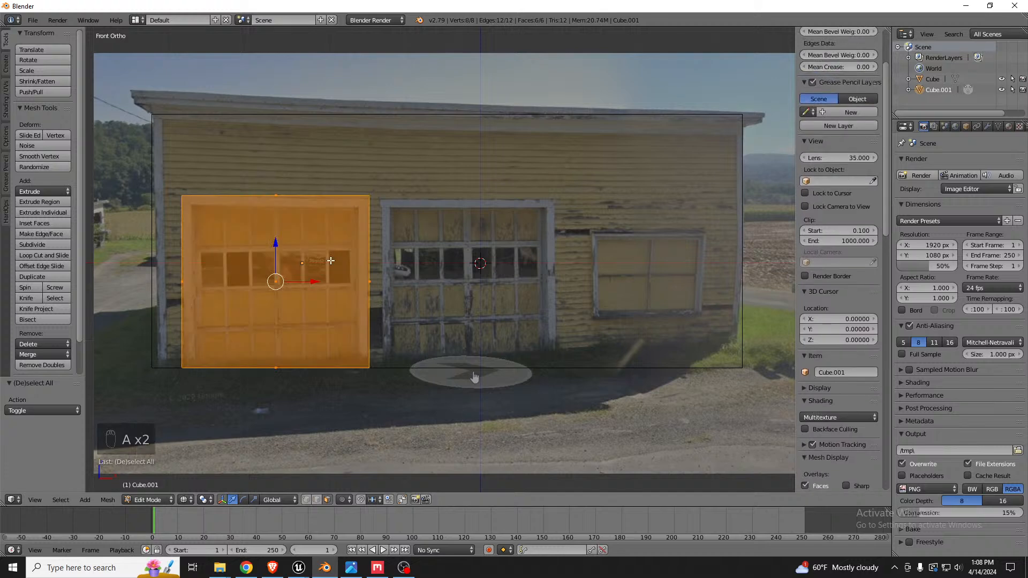
pyautogui.press('s')
pyautogui.rightClick(435, 263)
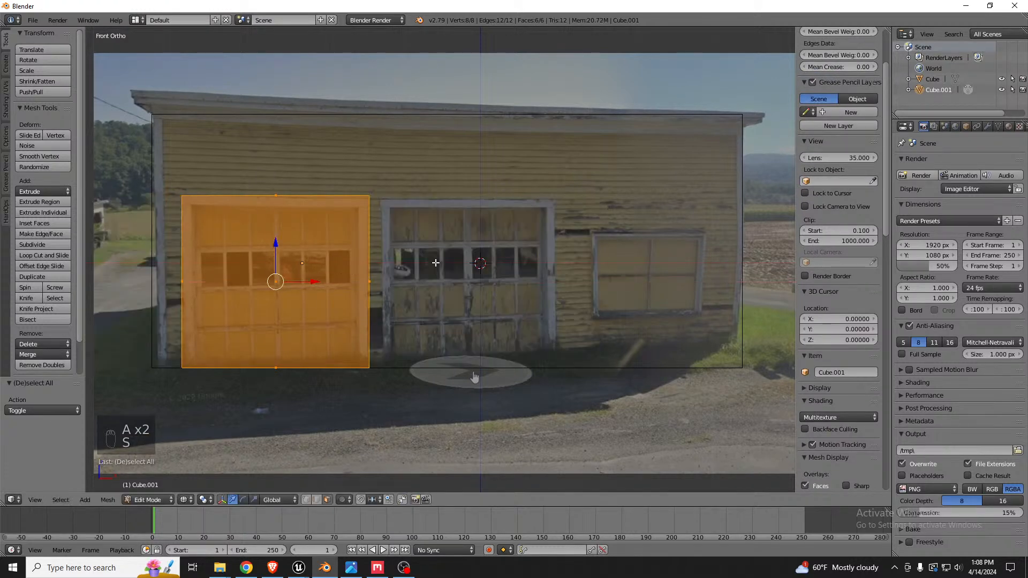
pyautogui.hotkey('shift', 'd')
pyautogui.press('x')
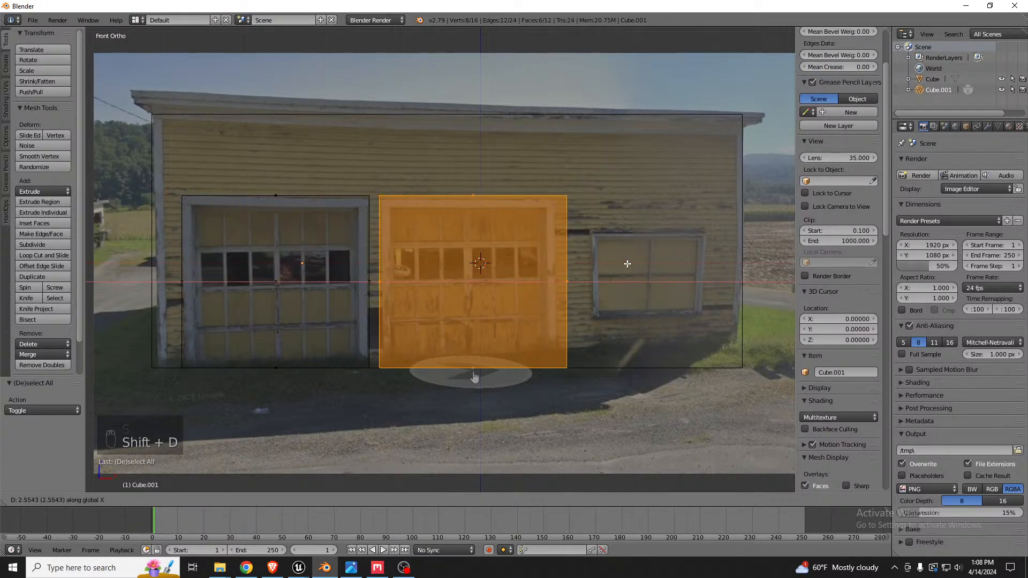
pyautogui.click(628, 263)
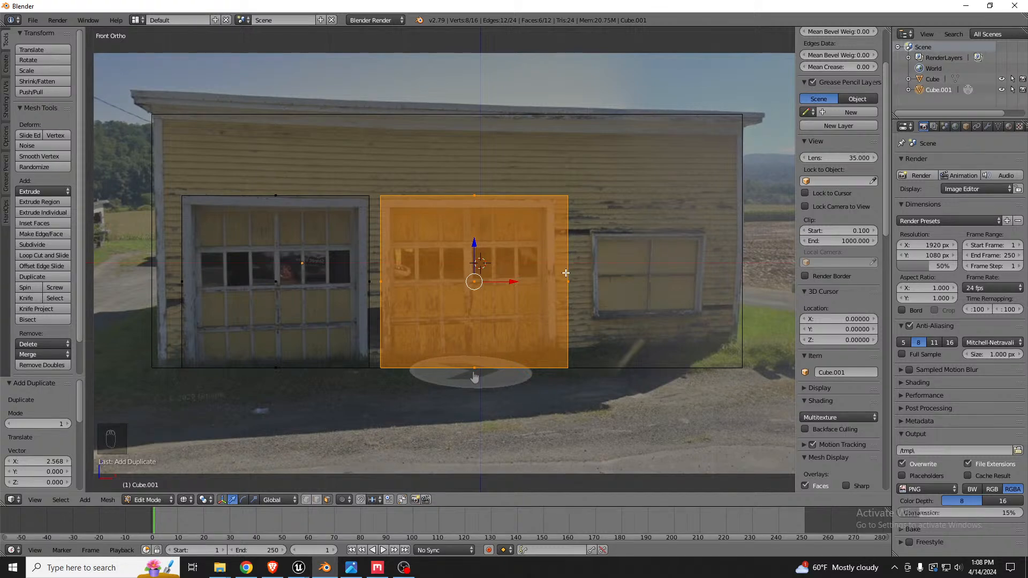
pyautogui.scroll(-1, 576, 260)
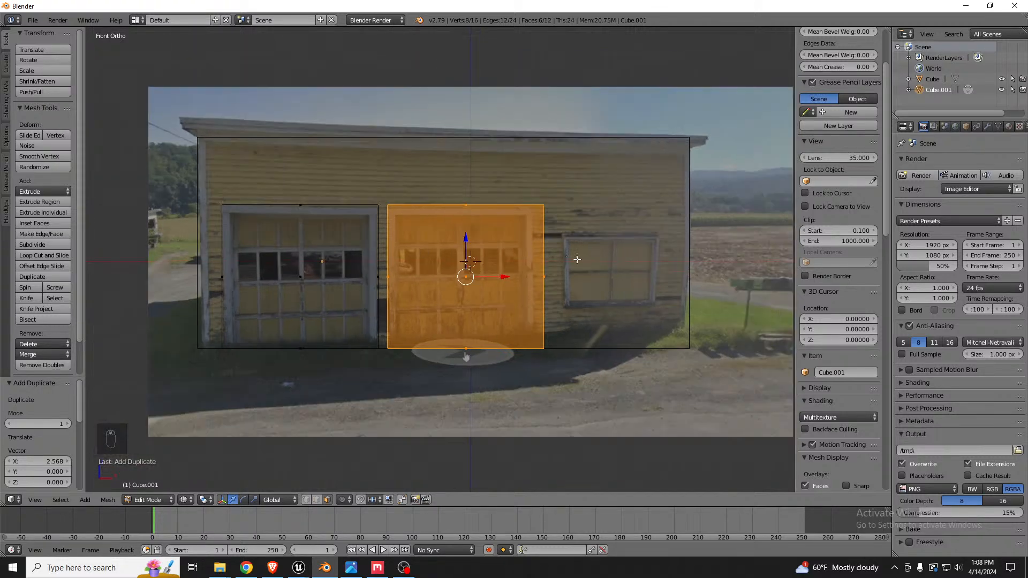
# Duplicate the middle door block about 2.25 along X over the window and scale the copy to about 0.588 in X and Z.
pyautogui.scroll(2, 577, 260)
pyautogui.hotkey('shift', 'd')
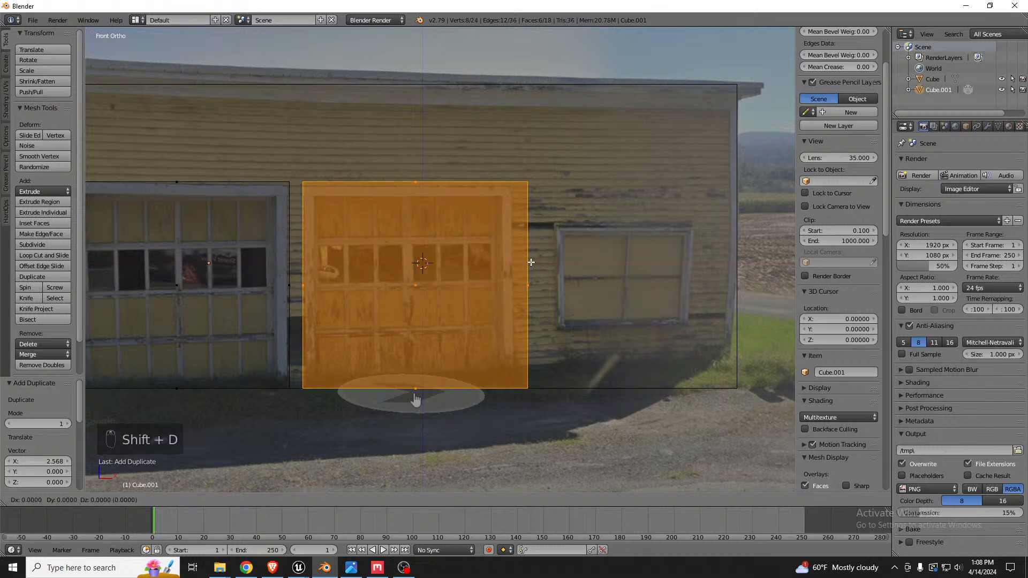
pyautogui.click(739, 250)
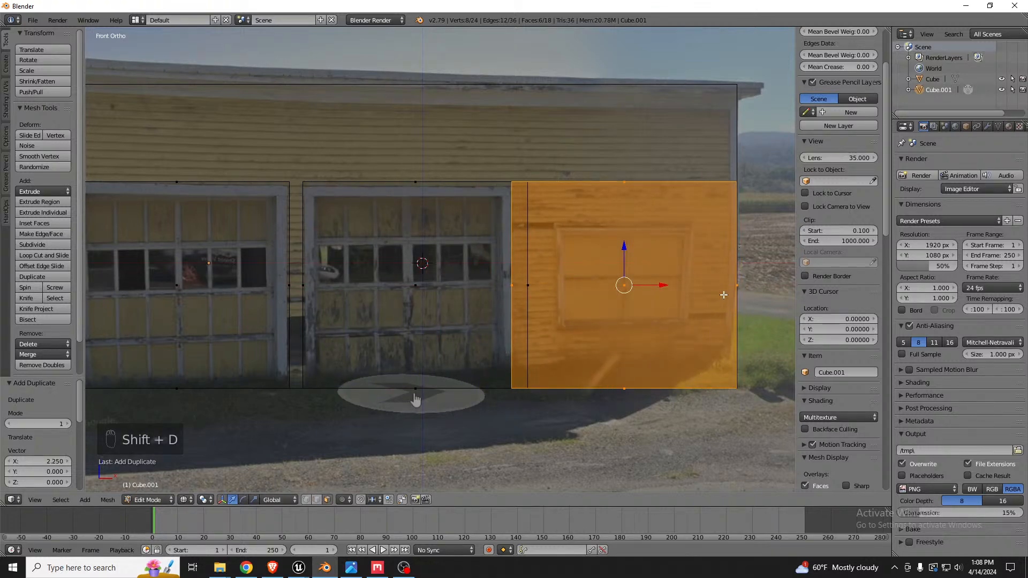
pyautogui.press('s')
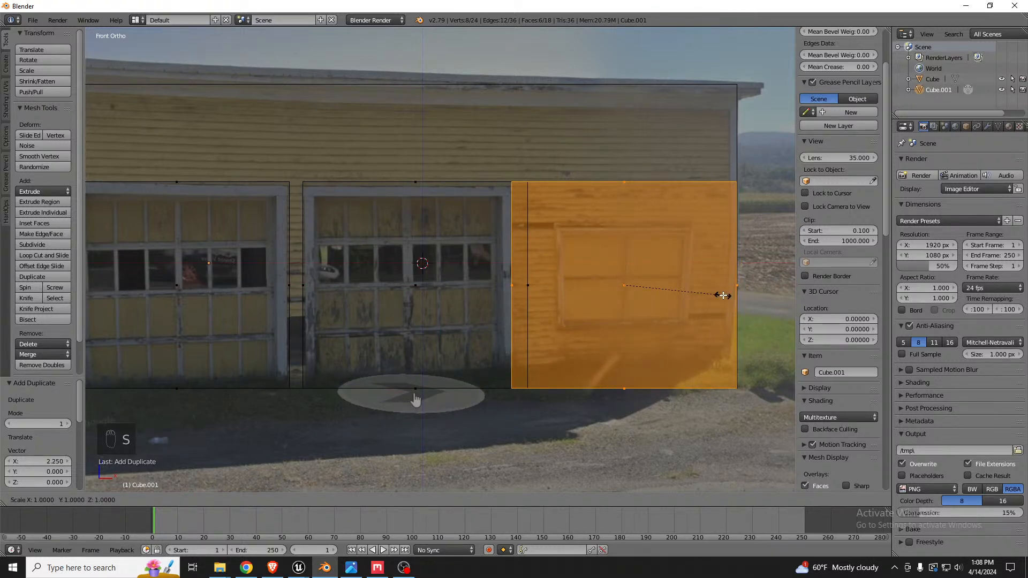
pyautogui.hotkey('shift', 'y')
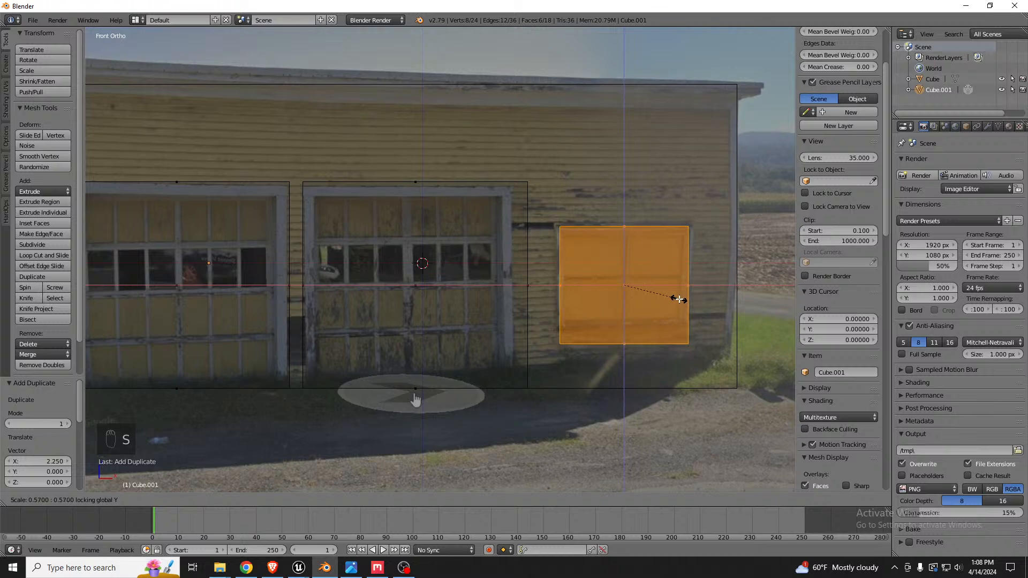
pyautogui.click(681, 298)
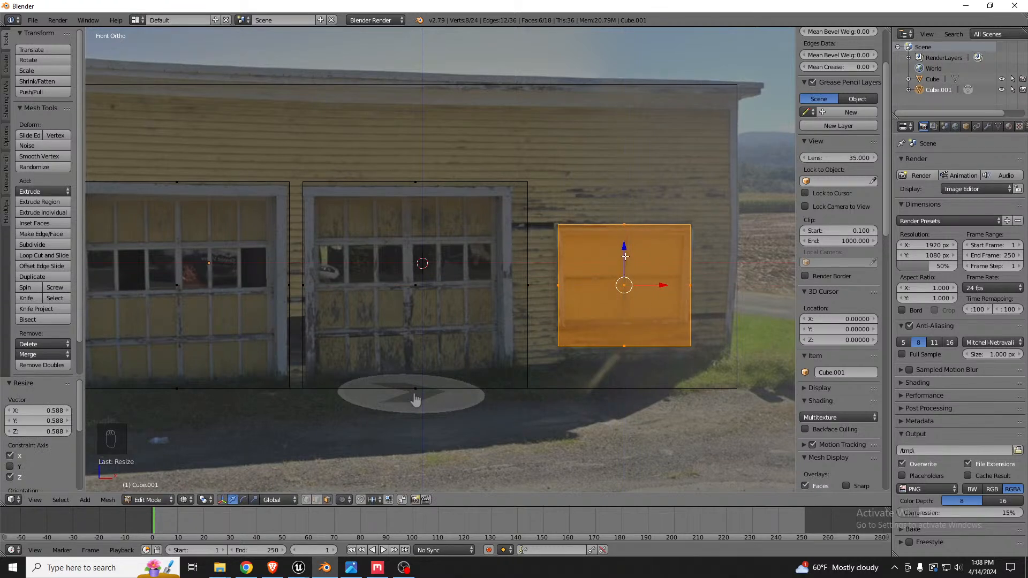
# Raise the window block's bottom face about 0.196 along Z to the window's lower edge.
pyautogui.rightClick(628, 348)
pyautogui.press('g')
pyautogui.press('z')
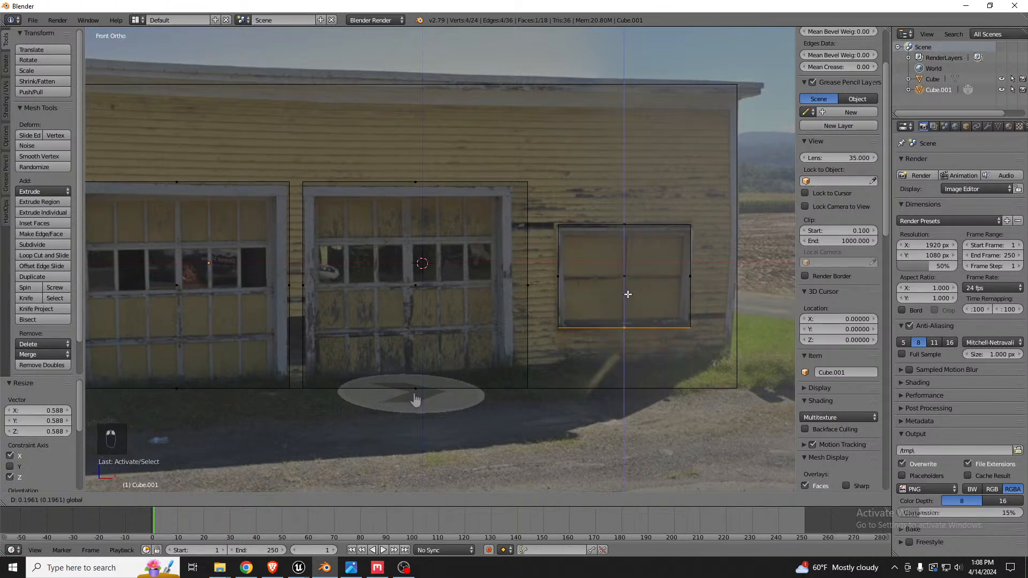
pyautogui.click(628, 293)
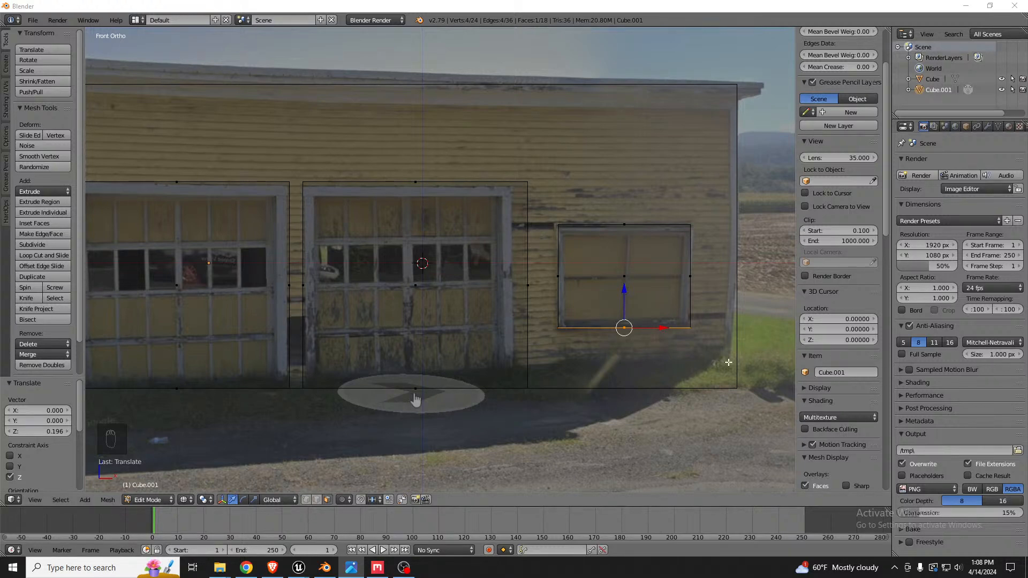
# Display the model in solid shading and move both door blocks and the window block slightly forward along Y, out of the front wall.
pyautogui.scroll(-1, 441, 262)
pyautogui.scroll(-1, 355, 282)
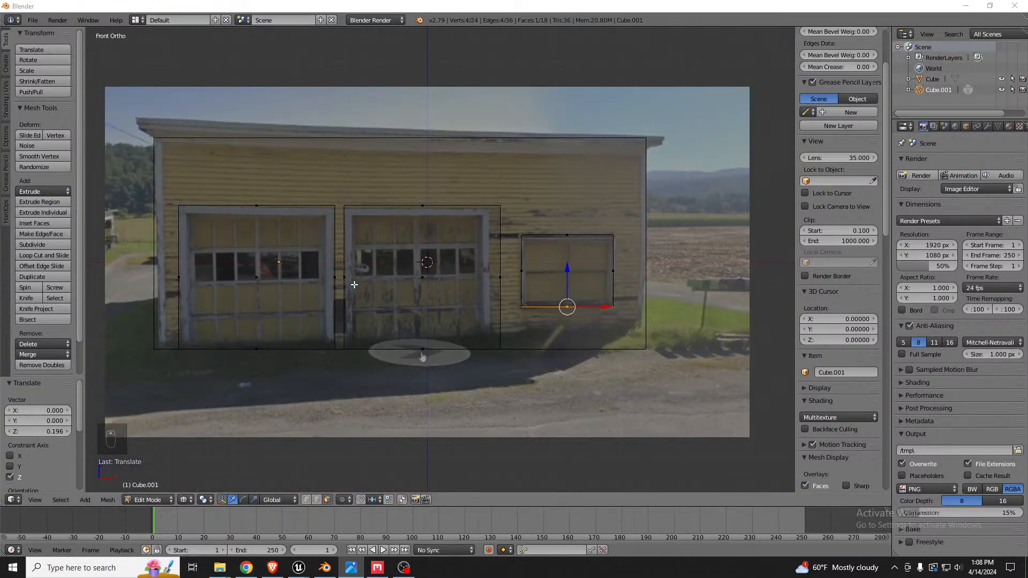
pyautogui.moveTo(356, 282)
pyautogui.mouseDown(button='middle')
pyautogui.moveTo(391, 282)
pyautogui.moveTo(421, 308)
pyautogui.moveTo(435, 305)
pyautogui.mouseUp(button='middle')
pyautogui.press('z')
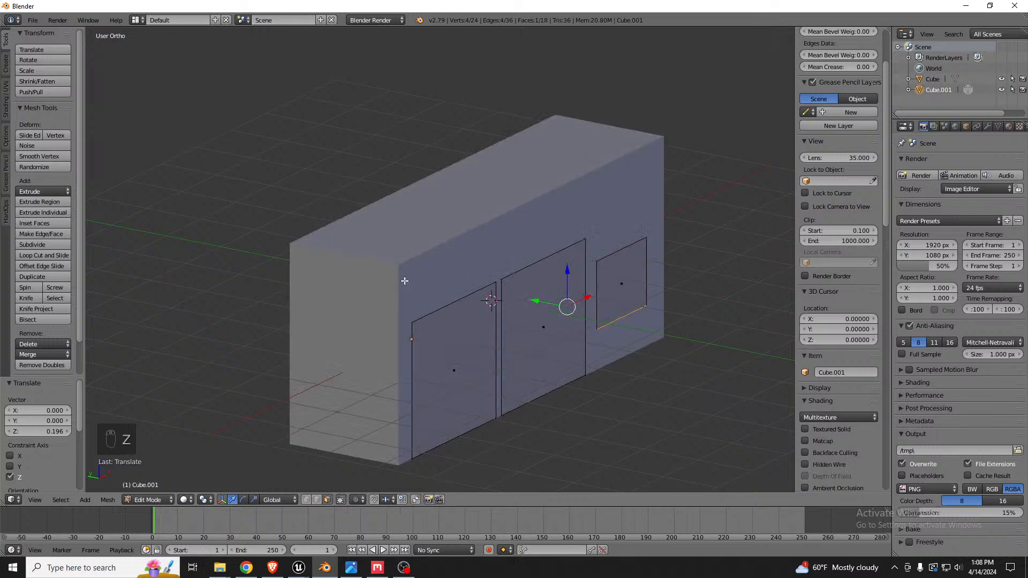
pyautogui.press('Tab')
pyautogui.press('Tab')
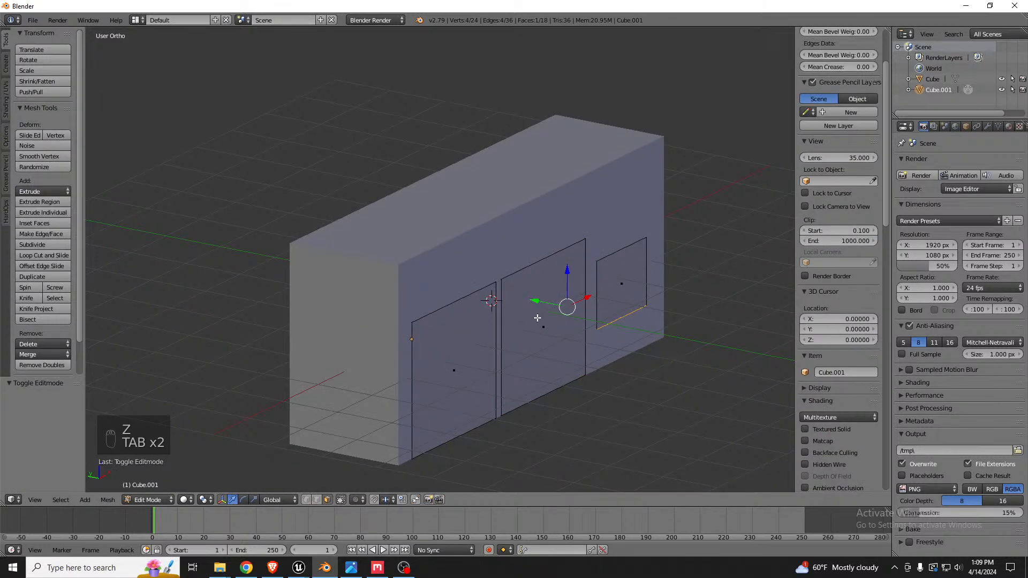
pyautogui.press('a')
pyautogui.press('a')
pyautogui.press('a')
pyautogui.press('a')
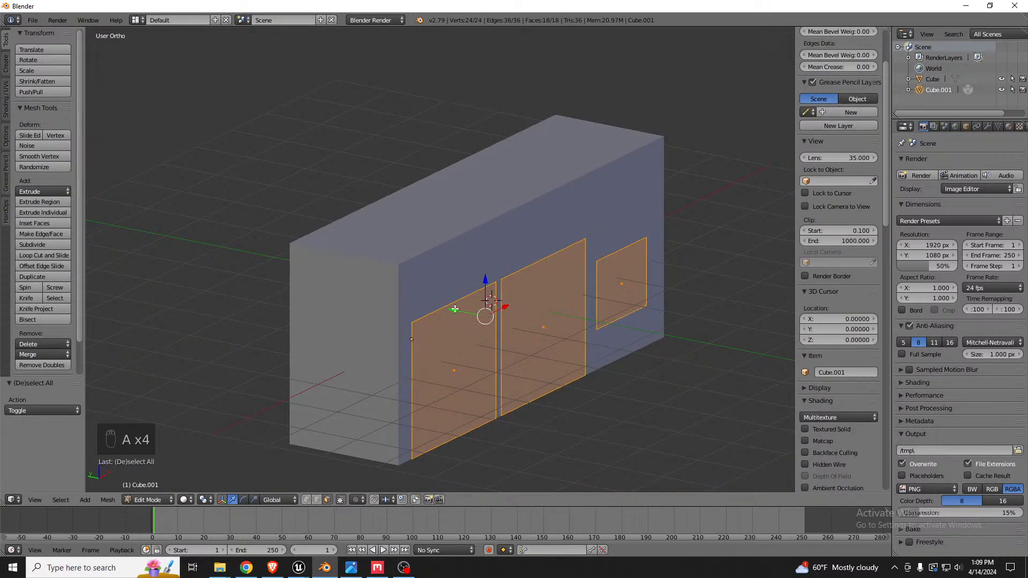
pyautogui.moveTo(453, 309); pyautogui.dragTo(463, 305)
# Switch to editing the building block's mesh and select its rear face.
pyautogui.press('Tab')
pyautogui.rightClick(379, 265)
pyautogui.press('Tab')
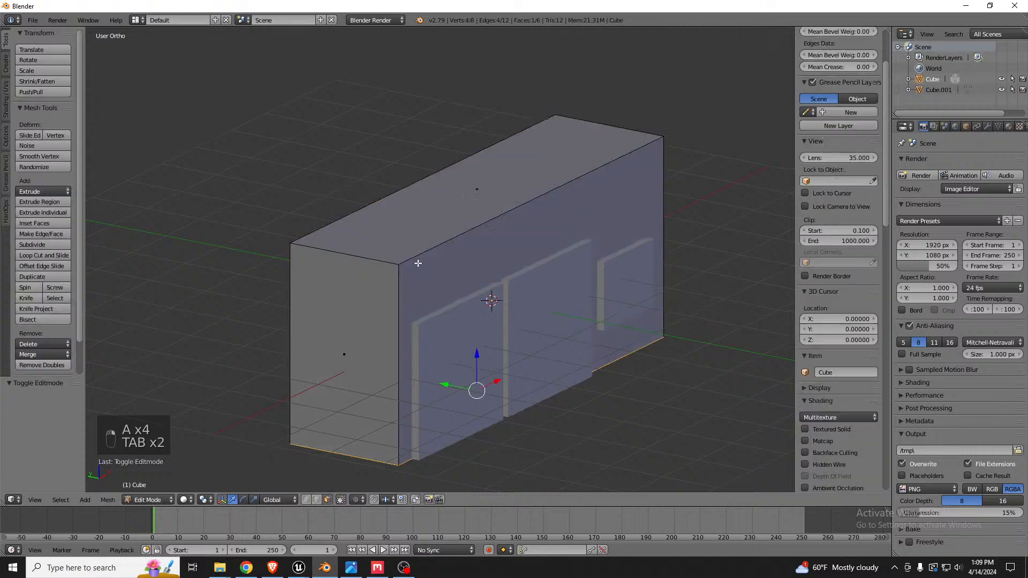
pyautogui.press('z')
pyautogui.press('Tab')
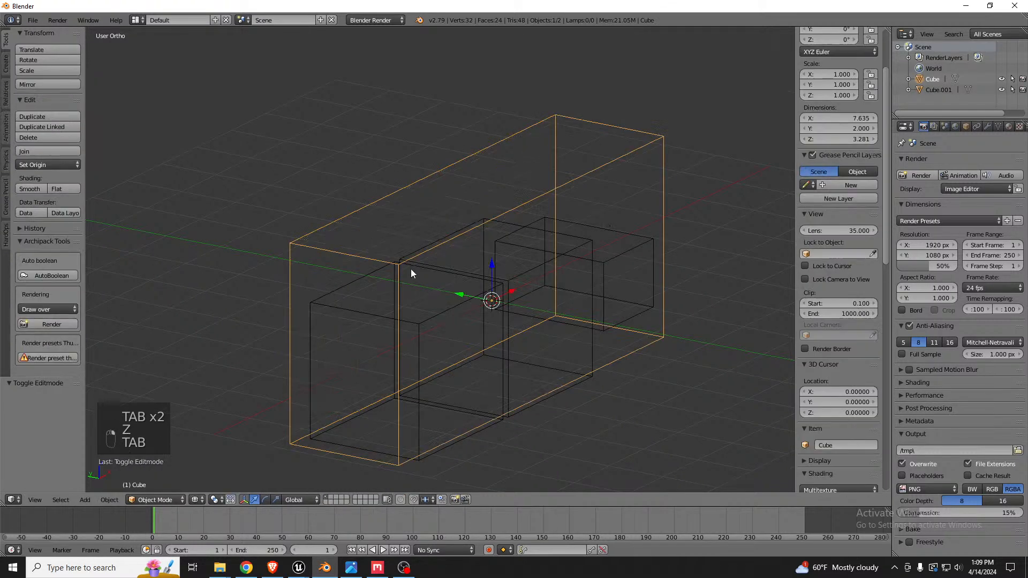
pyautogui.press('Tab')
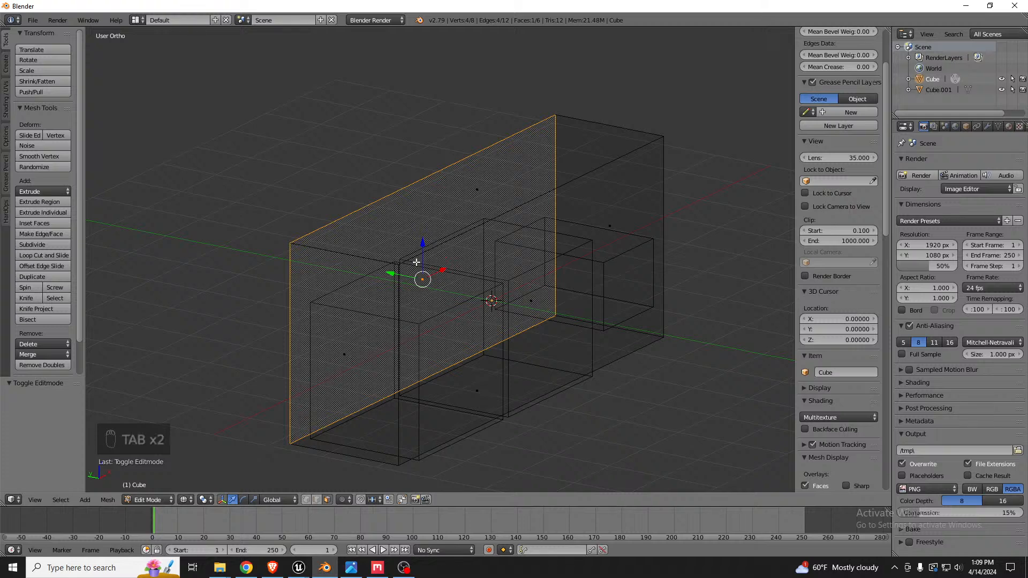
pyautogui.press('z')
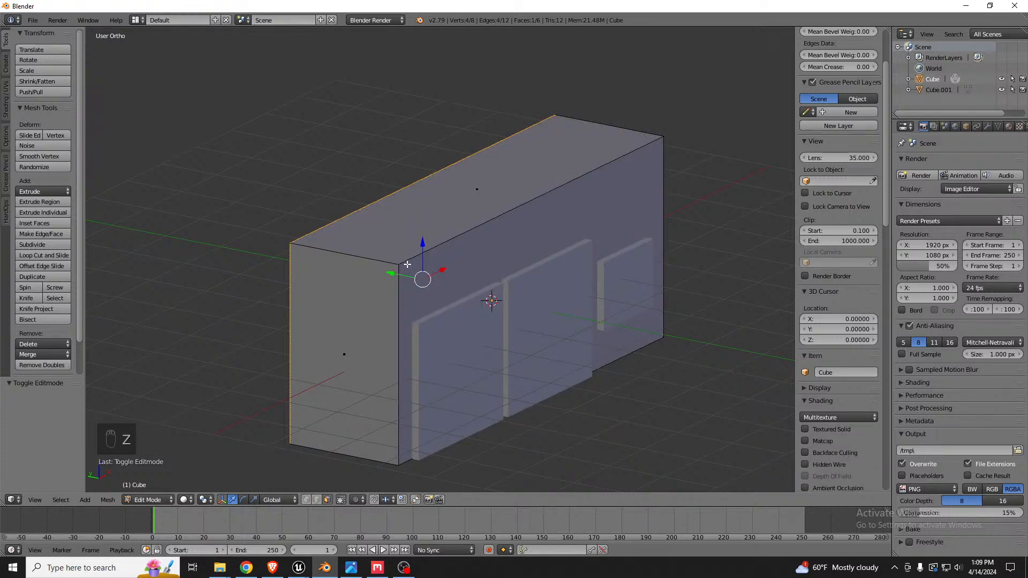
# Set the snap element to Vertex and try snapping the rear face along Y to the front corner to check the depth.
pyautogui.press('g')
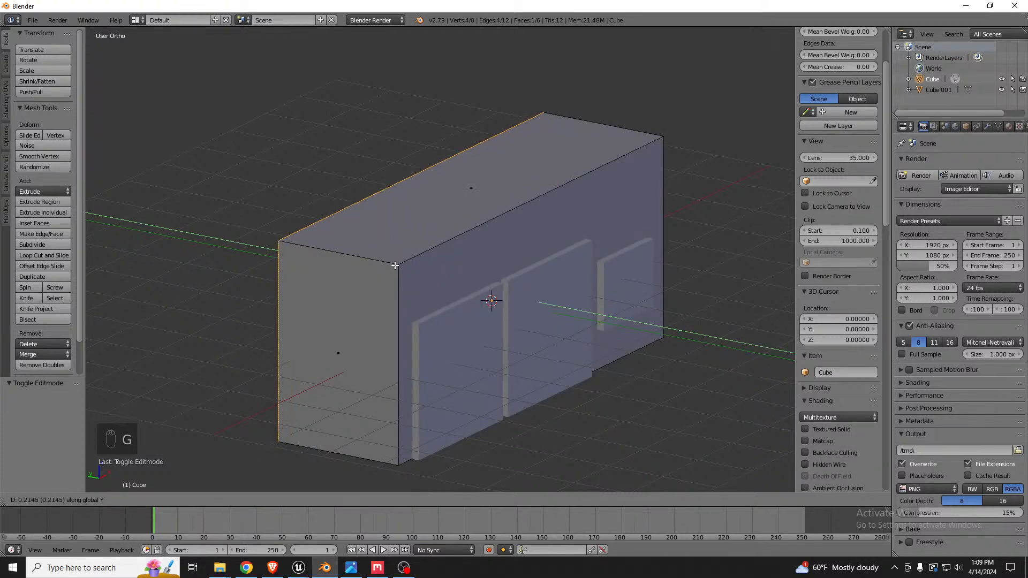
pyautogui.rightClick(395, 265)
pyautogui.hotkey('ctrl', 'shift', 'Tab')
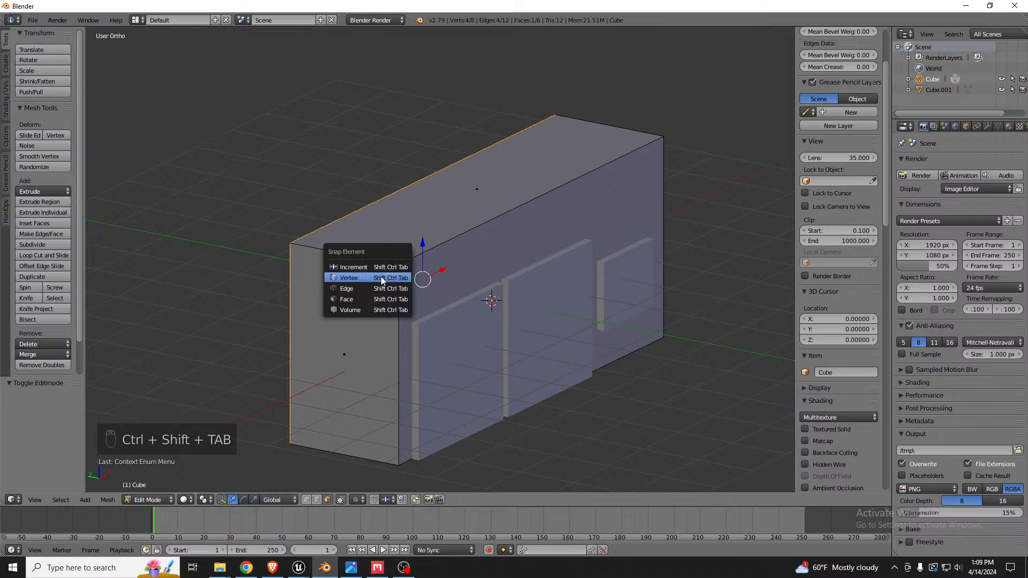
pyautogui.click(378, 277)
pyautogui.press('g')
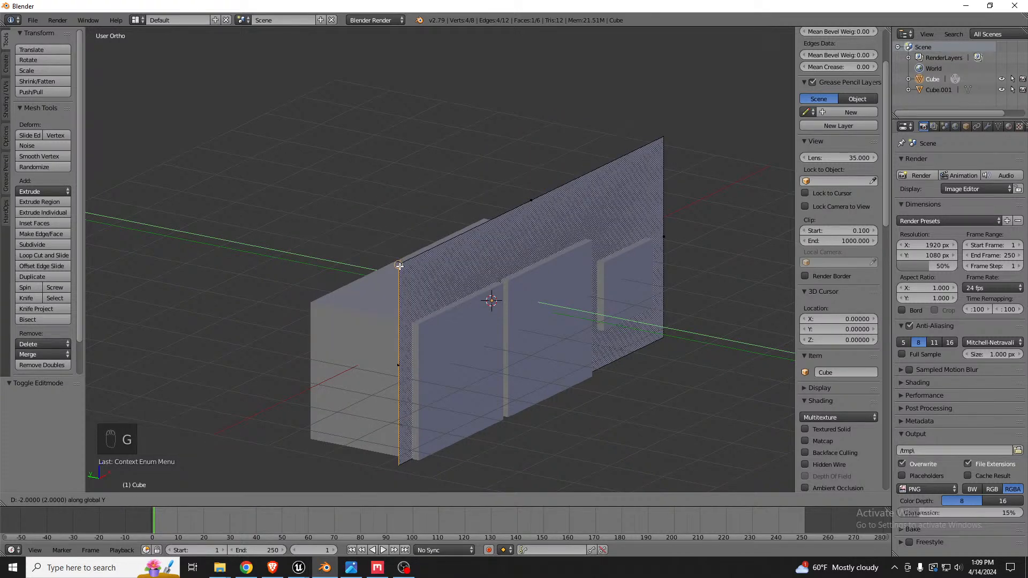
pyautogui.click(399, 265)
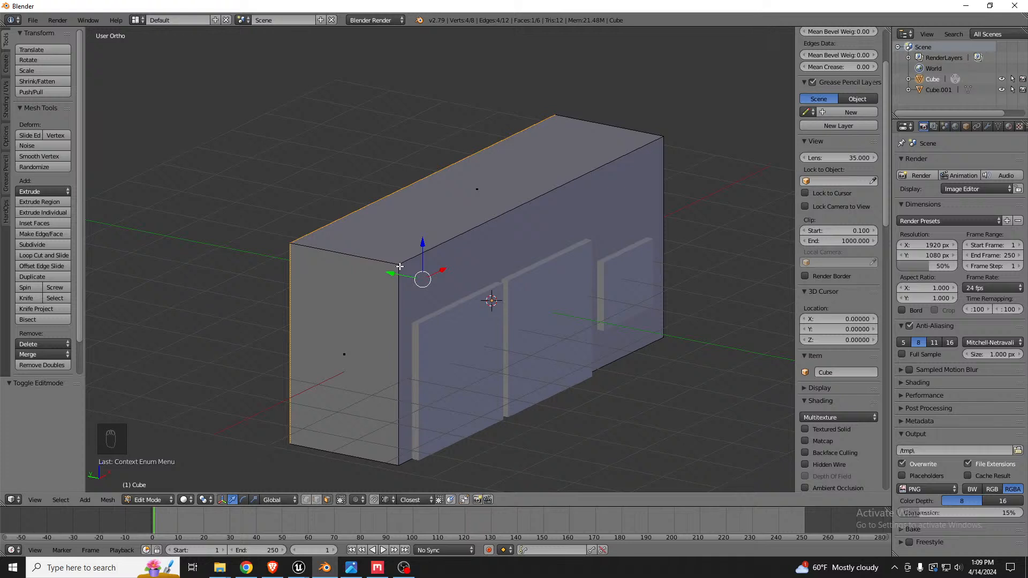
# Move the building block's rear face 4 units back along Y.
pyautogui.press('g')
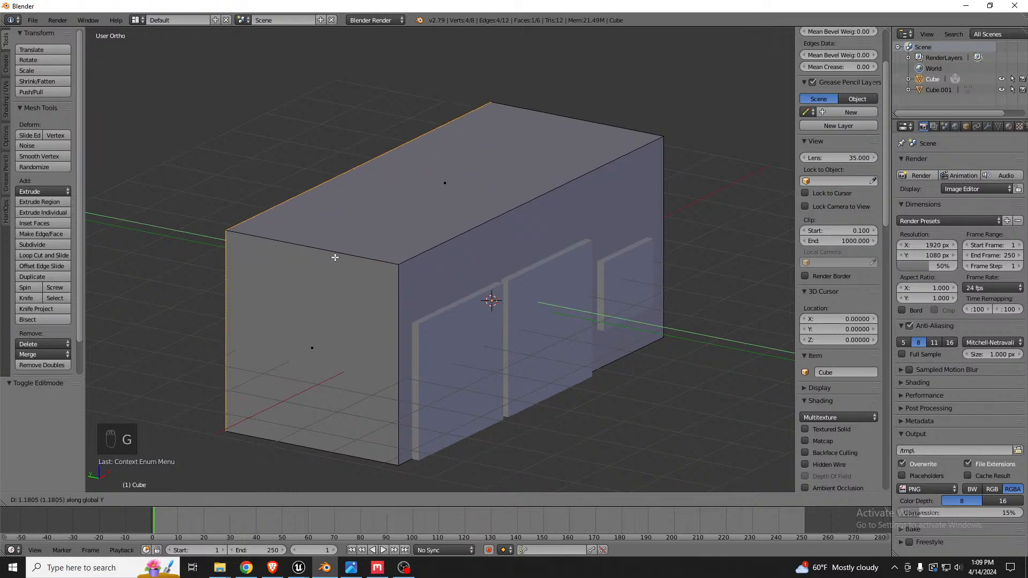
pyautogui.press('4')
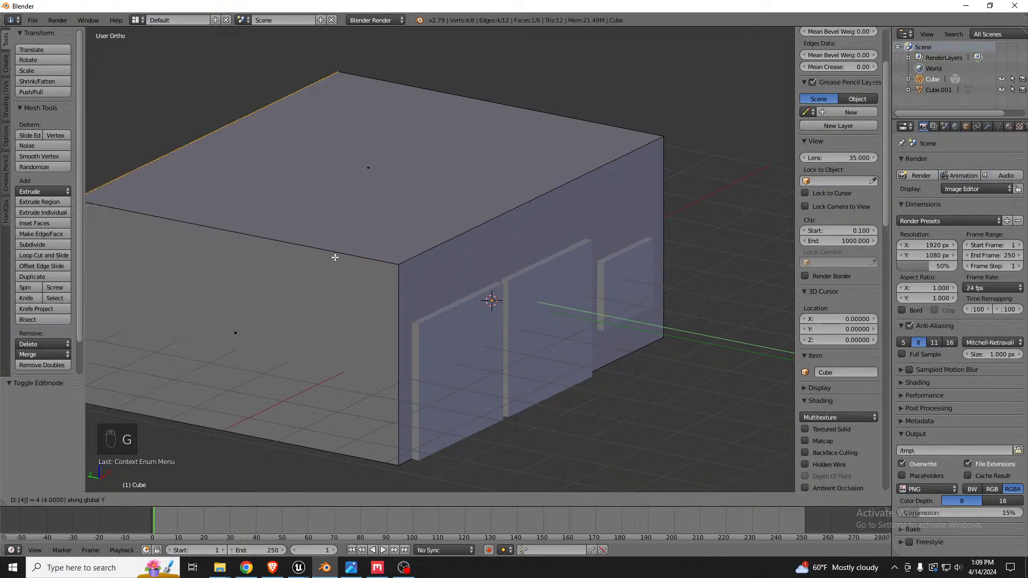
pyautogui.press('Return')
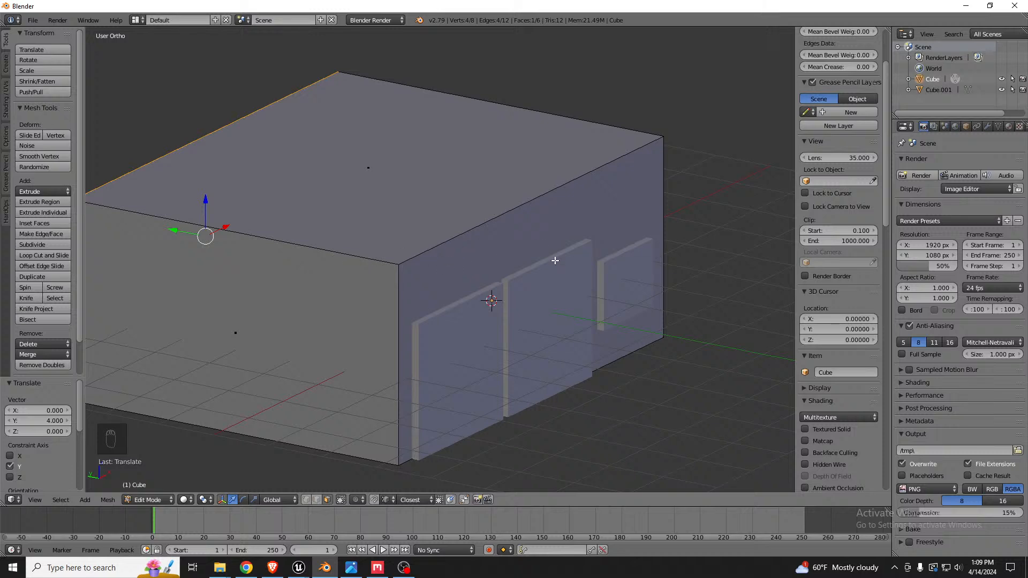
# Examine the deepened building block against the reference photo of the garage's side and front.
pyautogui.moveTo(578, 287); pyautogui.dragTo(520, 288, button='middle')
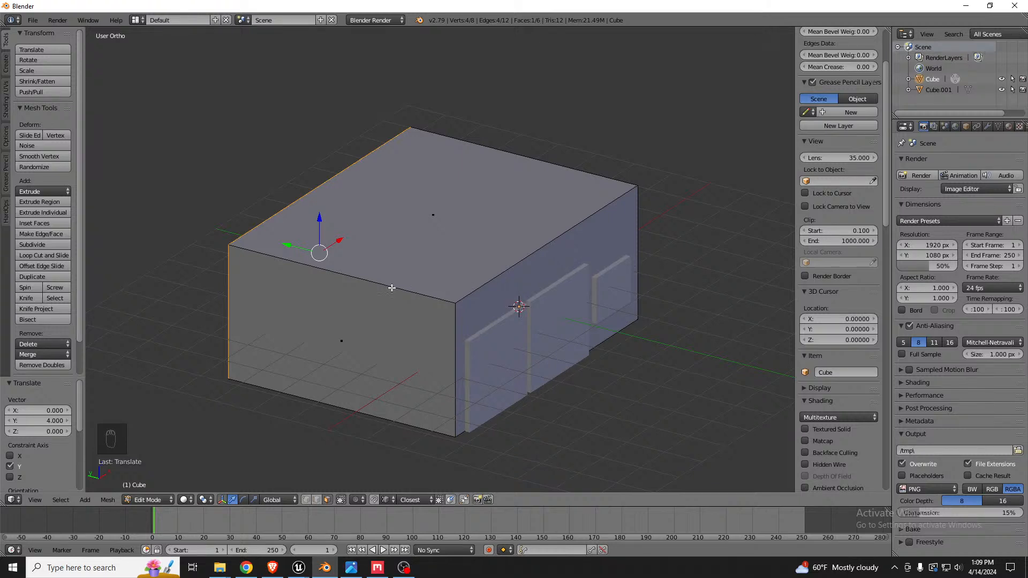
pyautogui.moveTo(311, 328); pyautogui.dragTo(322, 298, button='middle')
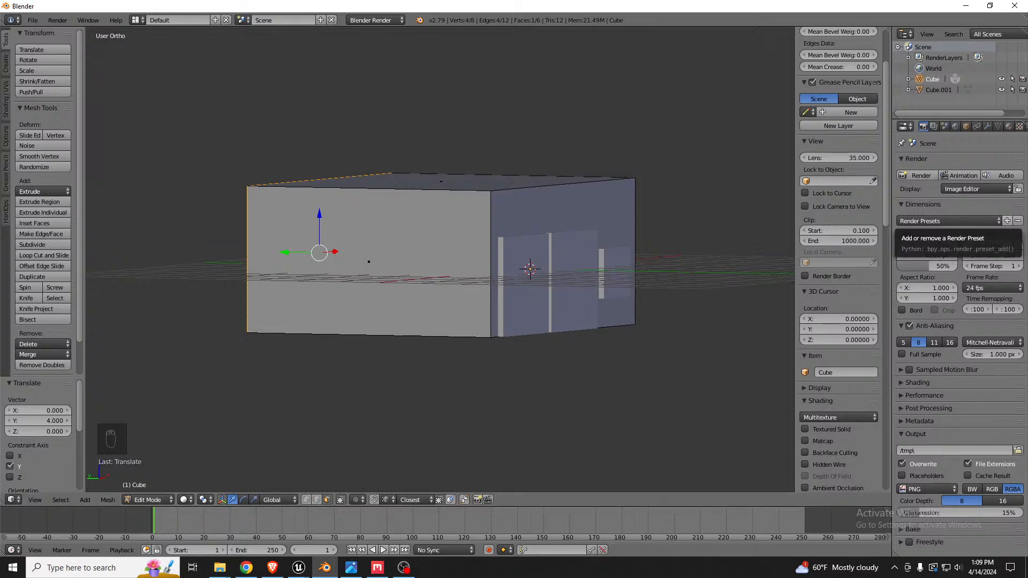
pyautogui.moveTo(1027, 246); pyautogui.dragTo(76, 125)
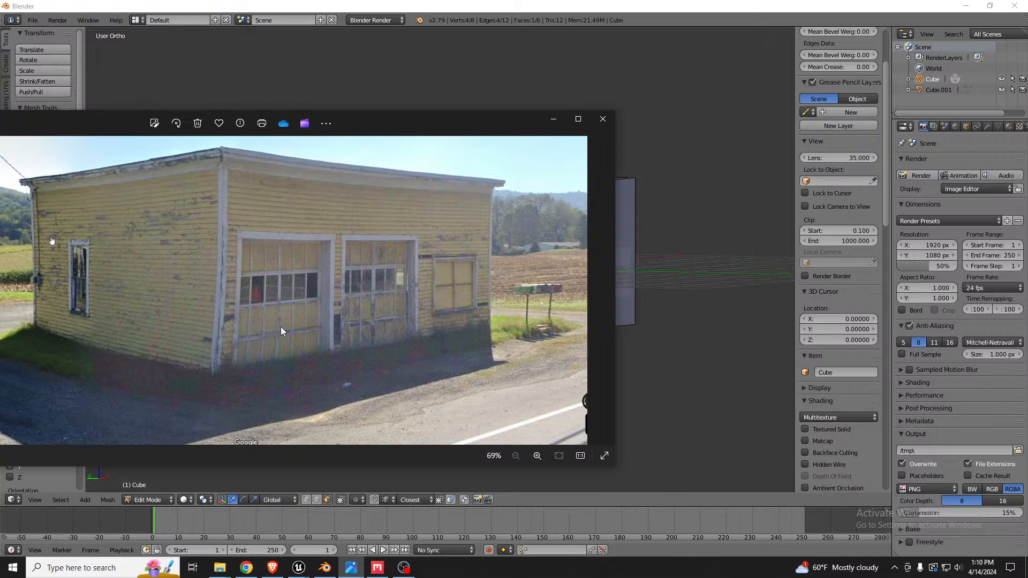
pyautogui.click(553, 119)
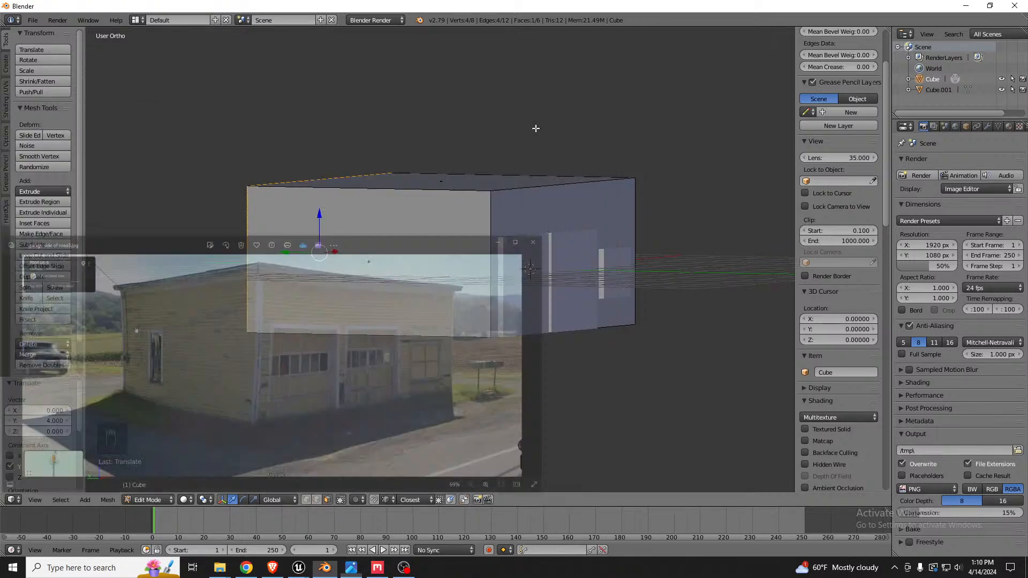
# Switch to editing the mesh of the object that holds the door and window blocks.
pyautogui.moveTo(386, 237); pyautogui.dragTo(330, 250, button='middle')
pyautogui.press('Tab')
pyautogui.rightClick(532, 306)
pyautogui.press('Tab')
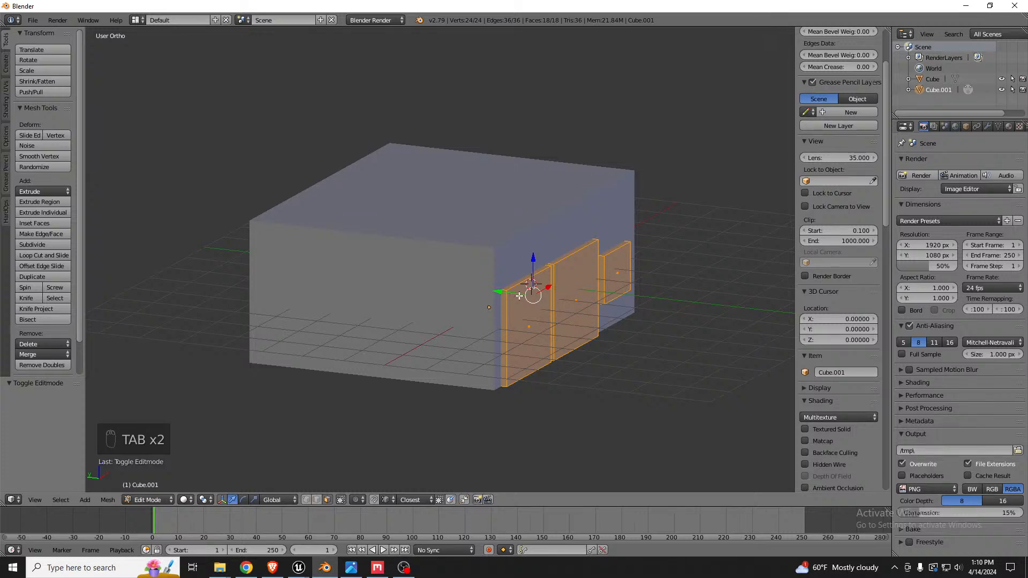
pyautogui.rightClick(614, 262)
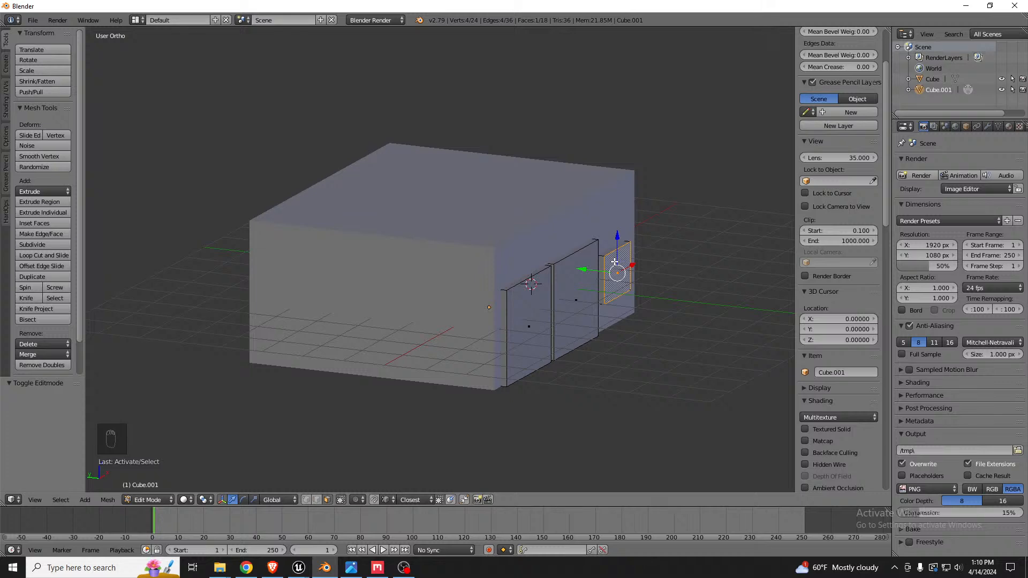
pyautogui.press('Tab')
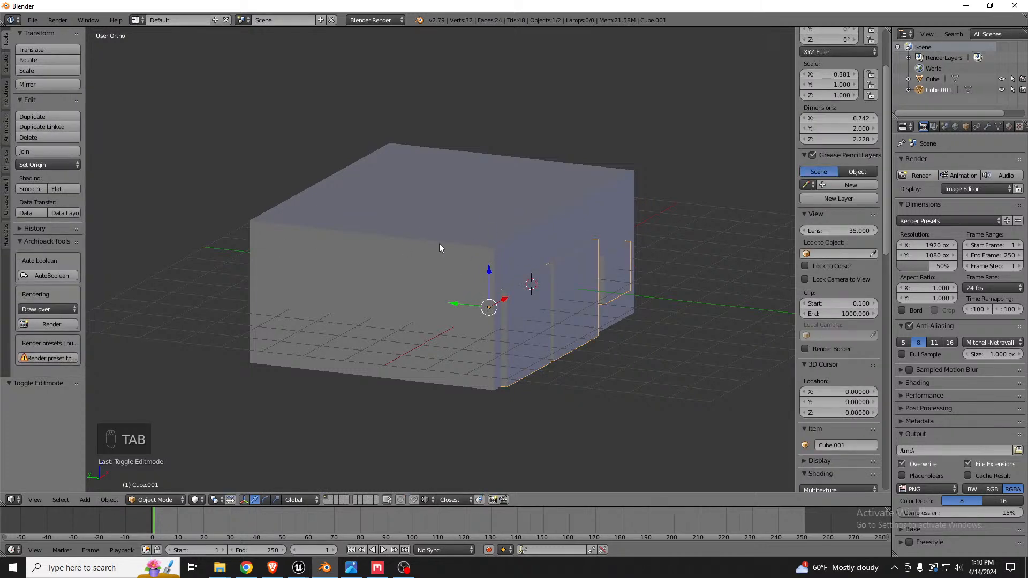
pyautogui.moveTo(286, 256); pyautogui.dragTo(422, 259, button='middle')
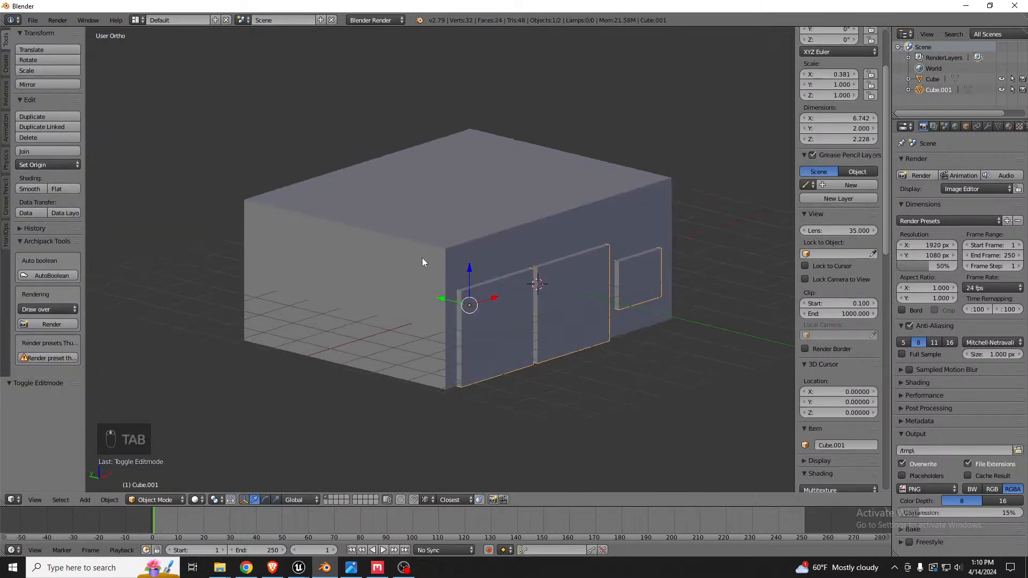
pyautogui.press('Tab')
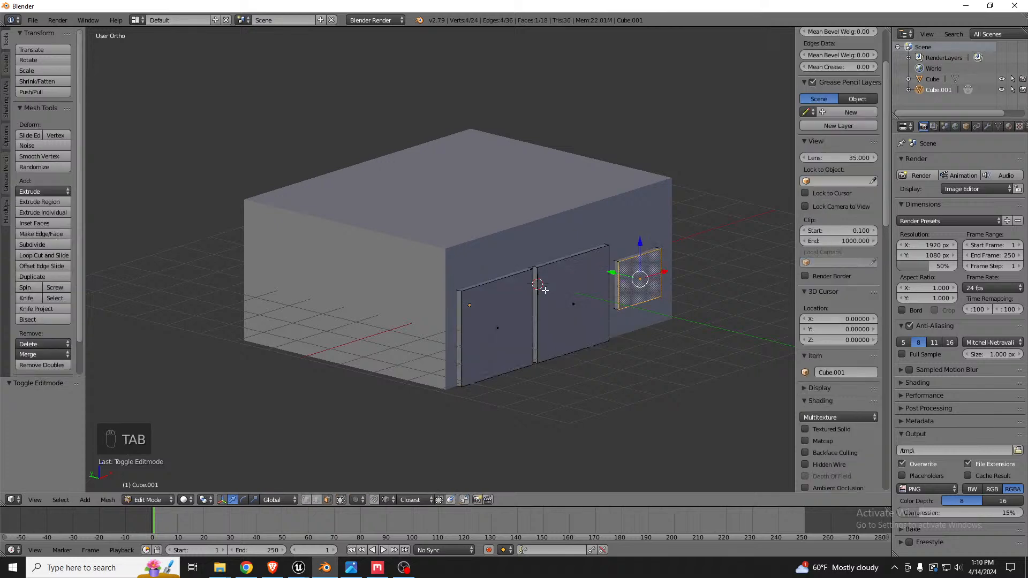
# Duplicate the whole window block and place the copy at the side wall, about -6.0 along X and 3.85 along Y.
pyautogui.press('a')
pyautogui.press('a')
pyautogui.press('a')
pyautogui.press('a')
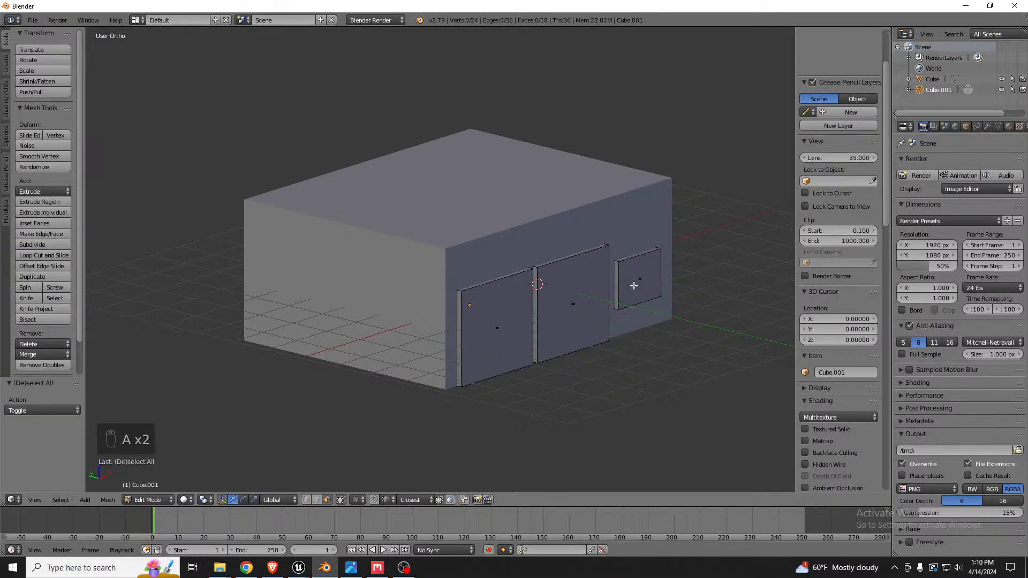
pyautogui.press('a')
pyautogui.press('l')
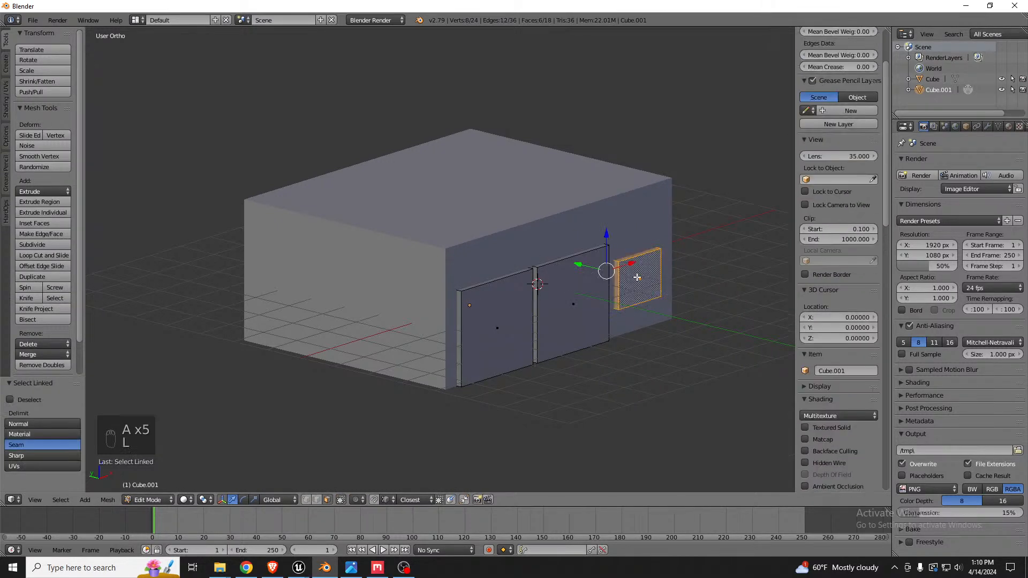
pyautogui.hotkey('shift', 'd')
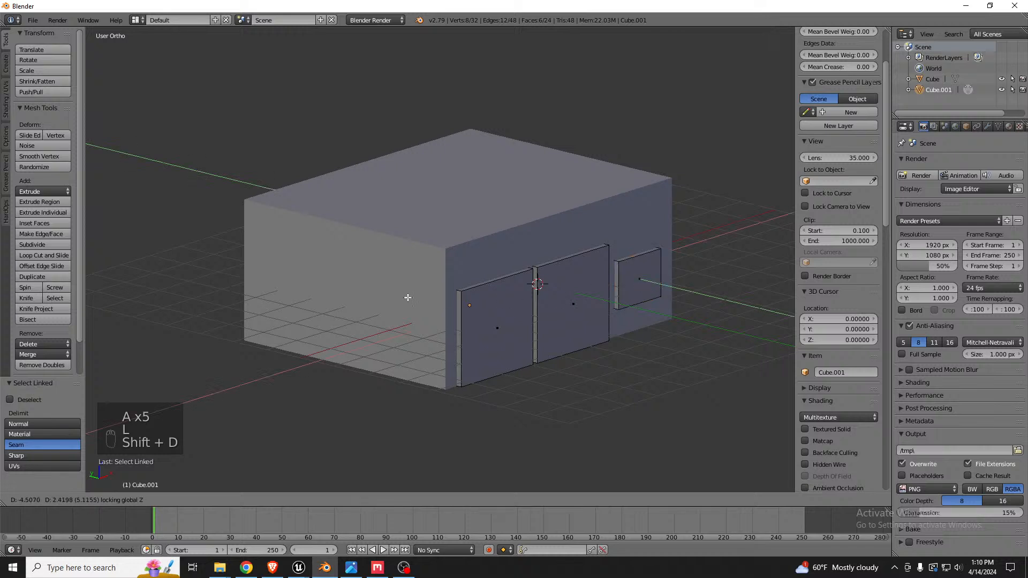
pyautogui.click(324, 298)
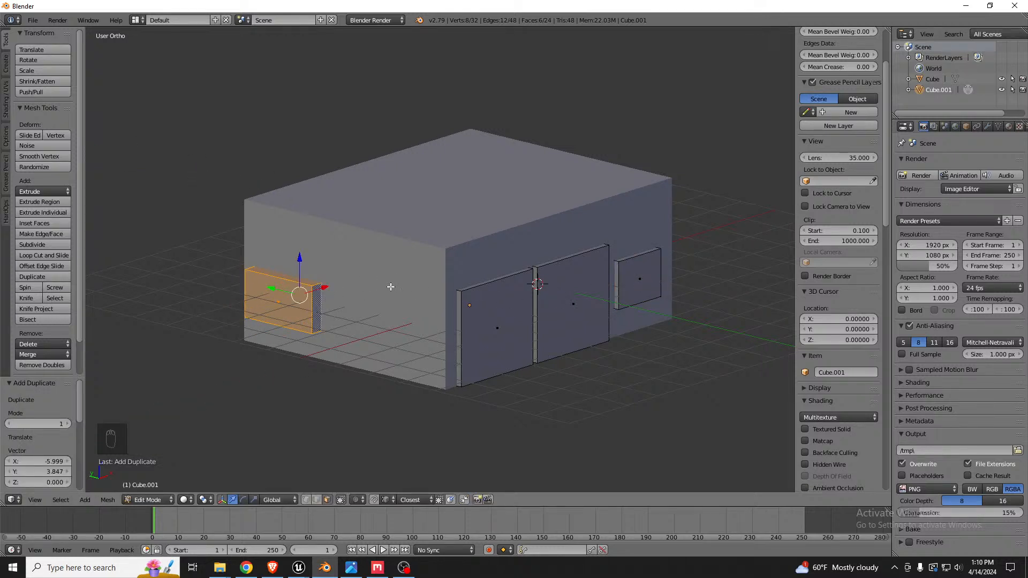
# Rotate the side window copy 90° about the X axis and raise it about 0.016 units along Z.
pyautogui.write('rx90')
pyautogui.press('Return')
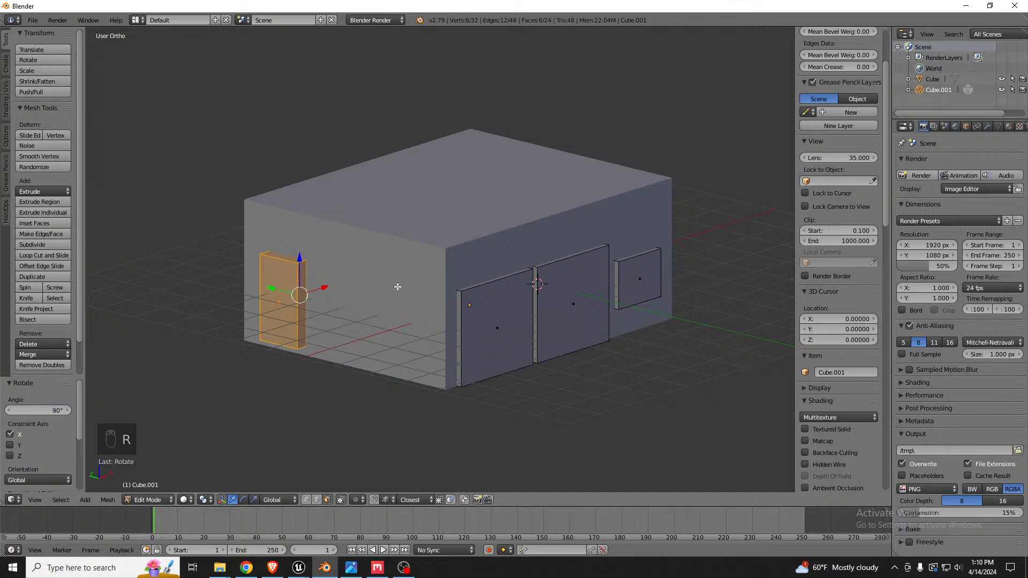
pyautogui.moveTo(398, 287); pyautogui.dragTo(394, 270, button='middle')
pyautogui.press('g')
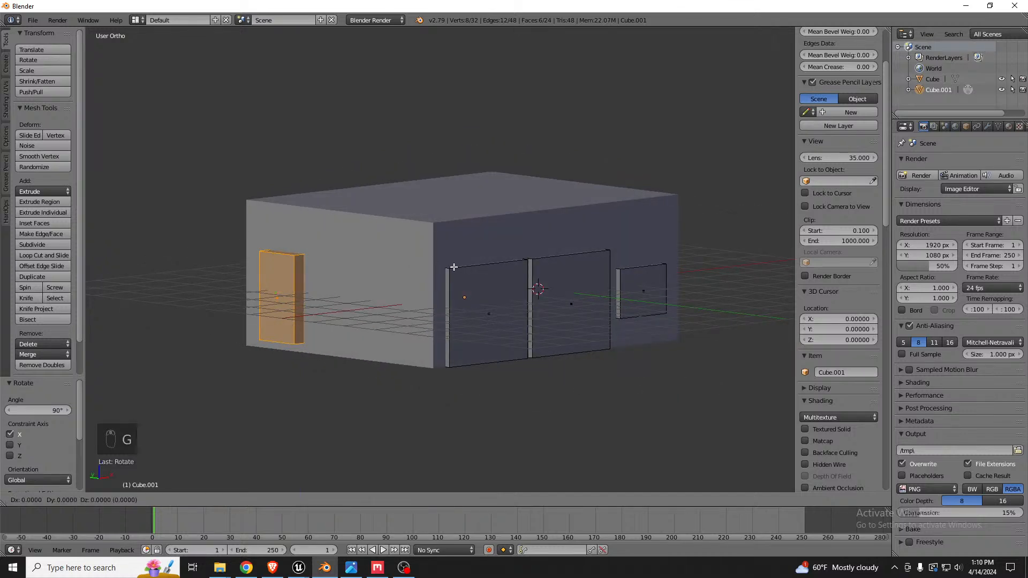
pyautogui.press('z')
pyautogui.click(453, 270)
# Select the bottom face of the side window block.
pyautogui.moveTo(303, 272); pyautogui.dragTo(313, 258, button='middle')
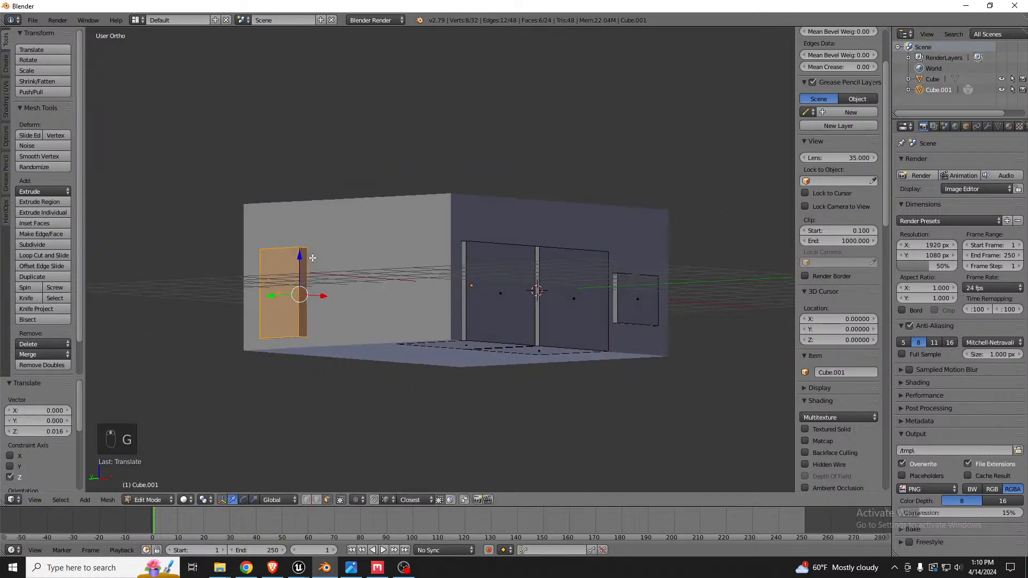
pyautogui.press('z')
pyautogui.rightClick(294, 337)
pyautogui.press('z')
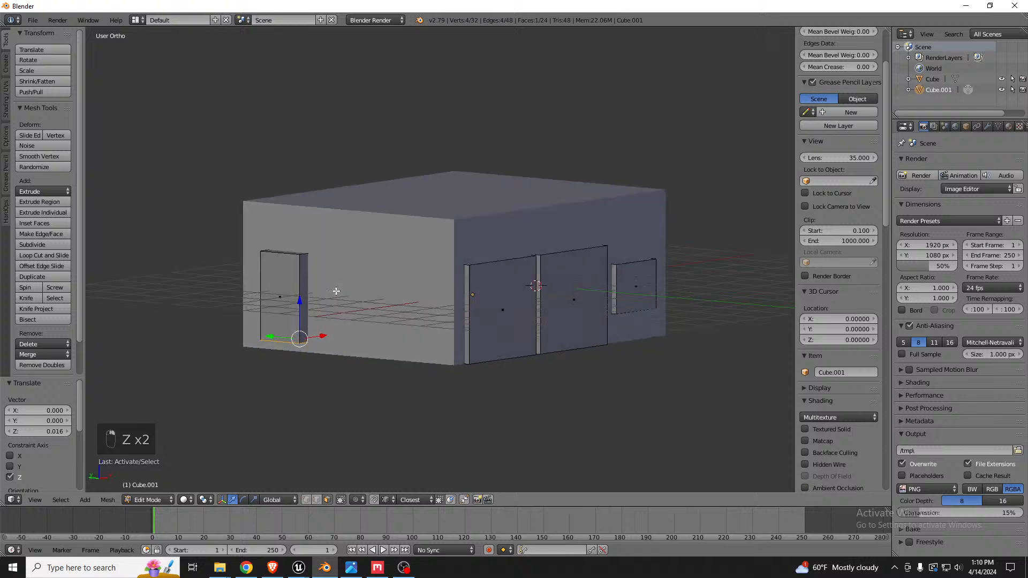
pyautogui.moveTo(336, 291); pyautogui.dragTo(332, 293, button='middle')
pyautogui.write('gz2')
pyautogui.press('Return')
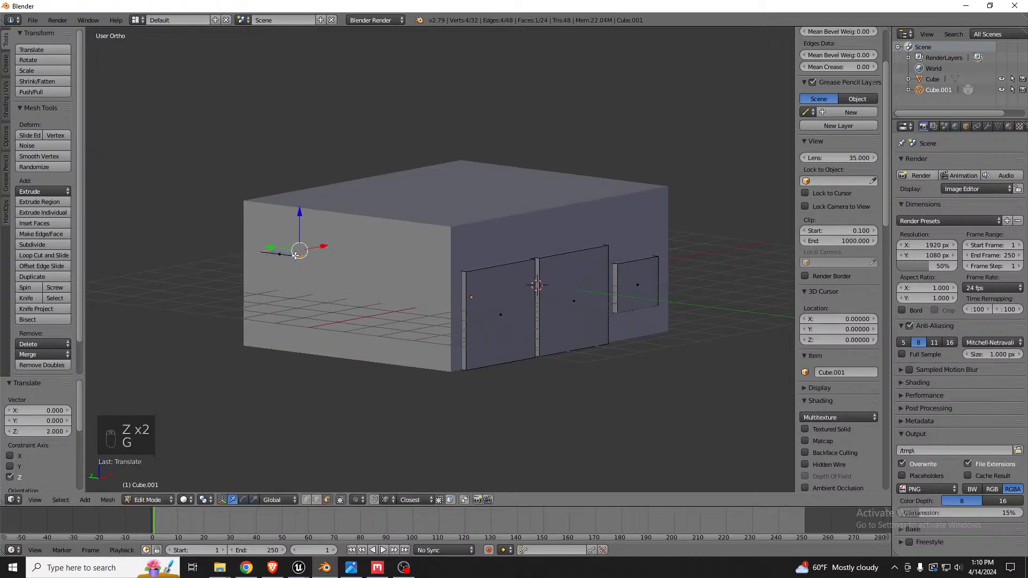
pyautogui.press('g')
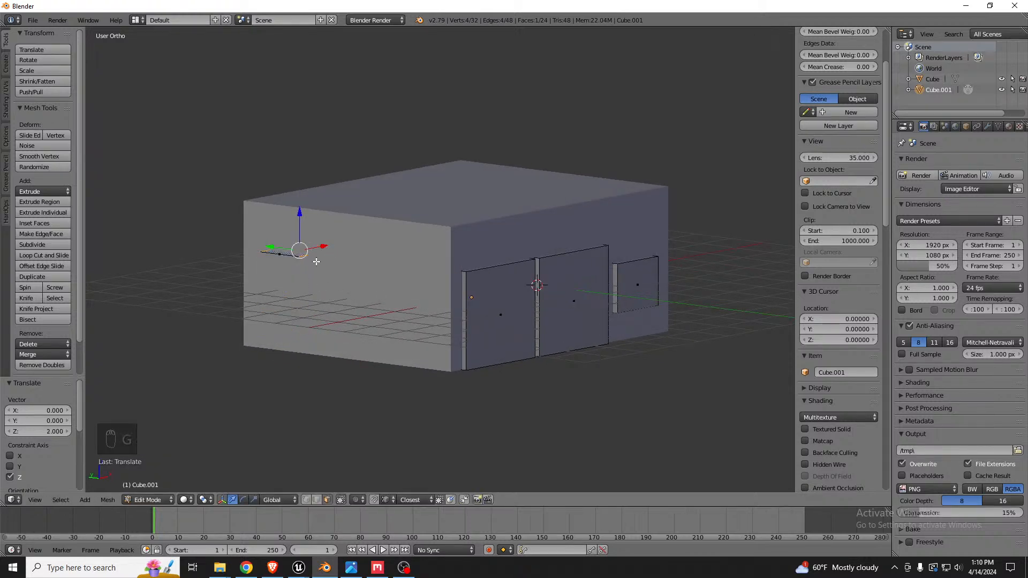
pyautogui.hotkey('ctrl', 'z')
pyautogui.write('gz2')
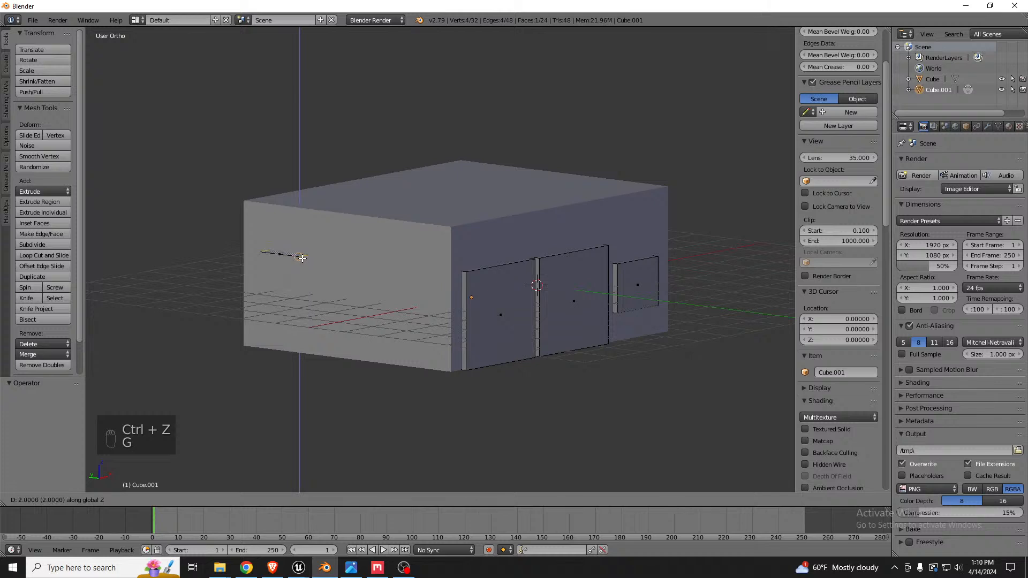
pyautogui.press('Escape')
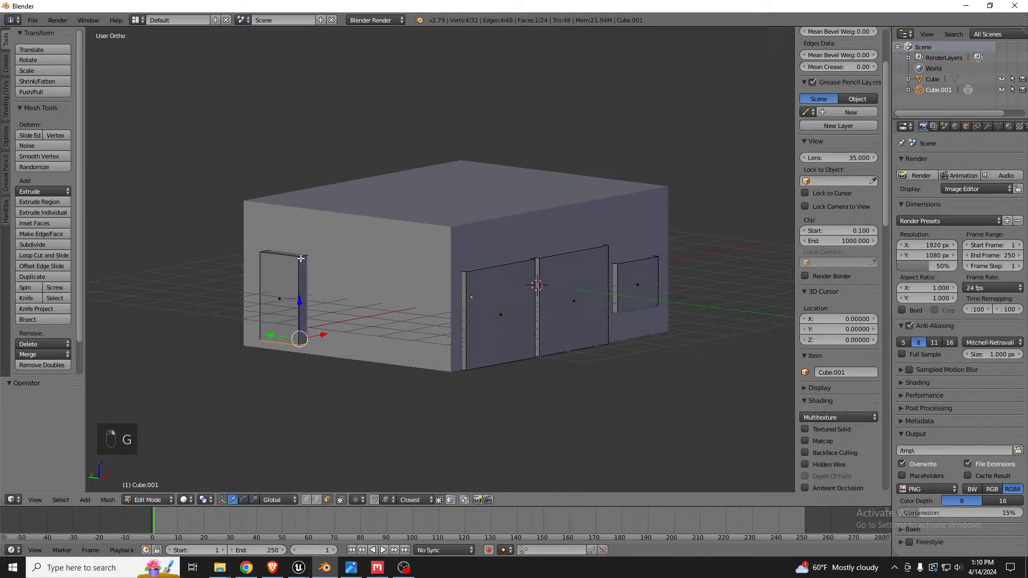
# Move the side window block's bottom face up 2 units along Z, and back down 1.5 units.
pyautogui.write('gz2')
pyautogui.press('Return')
pyautogui.press('g')
pyautogui.press('z')
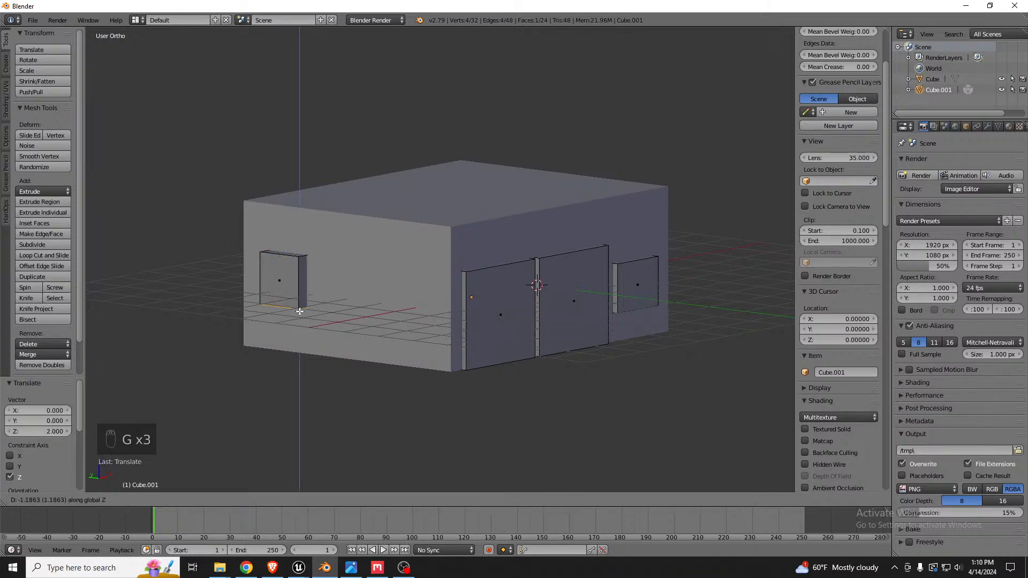
pyautogui.write('1.5')
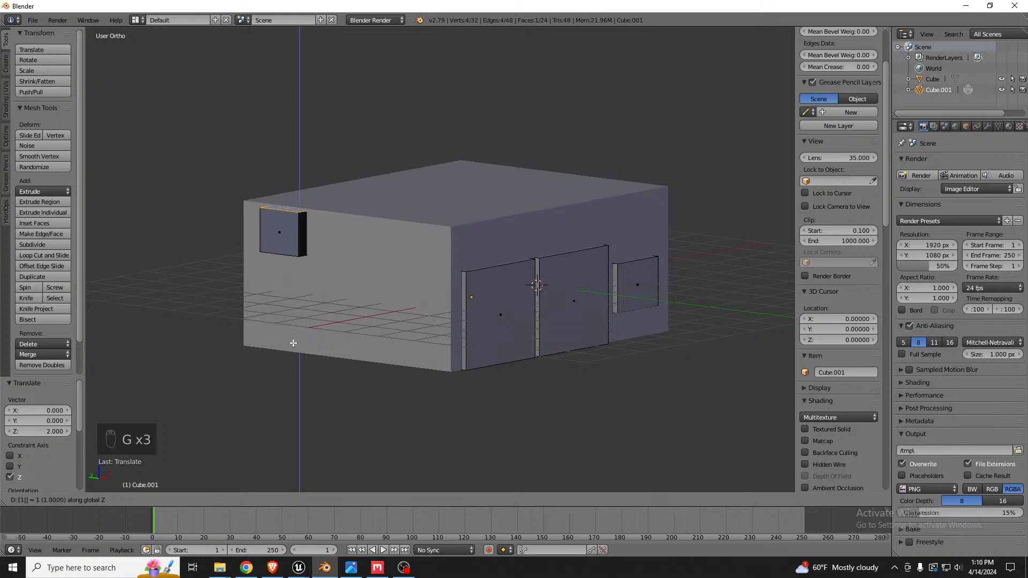
pyautogui.press('-')
pyautogui.press('Return')
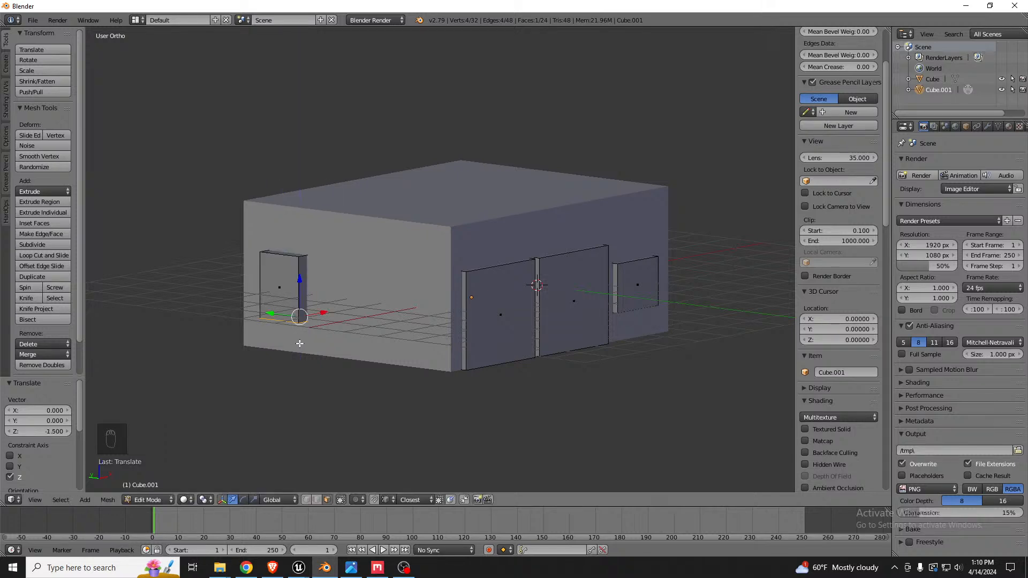
# Move the side window block's inner face toward the wall, about -0.70 units along X.
pyautogui.moveTo(344, 292)
pyautogui.mouseDown(button='middle')
pyautogui.moveTo(477, 278)
pyautogui.moveTo(352, 292)
pyautogui.mouseUp(button='middle')
pyautogui.press('Tab')
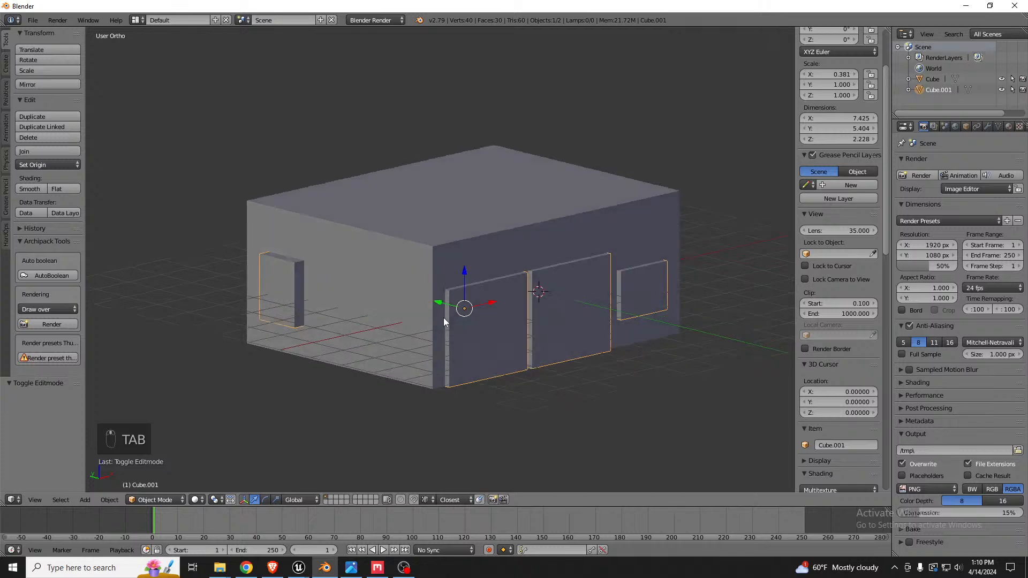
pyautogui.moveTo(443, 317); pyautogui.dragTo(474, 346, button='middle')
pyautogui.press('Tab')
pyautogui.press('z')
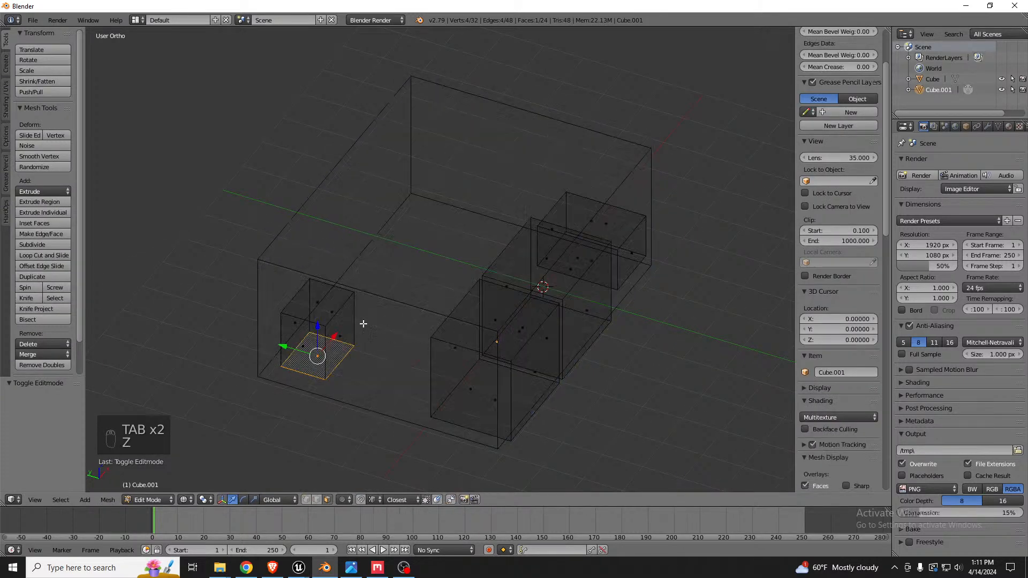
pyautogui.click(325, 312)
pyautogui.press('z')
pyautogui.press('z')
pyautogui.rightClick(334, 318)
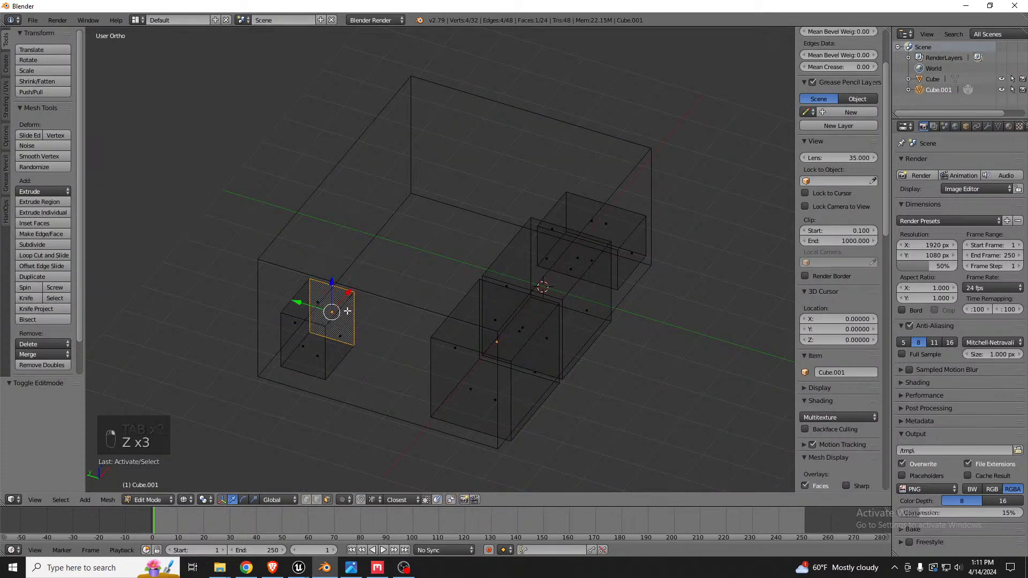
pyautogui.moveTo(334, 318); pyautogui.dragTo(296, 327, button='middle')
pyautogui.moveTo(363, 293); pyautogui.dragTo(340, 301)
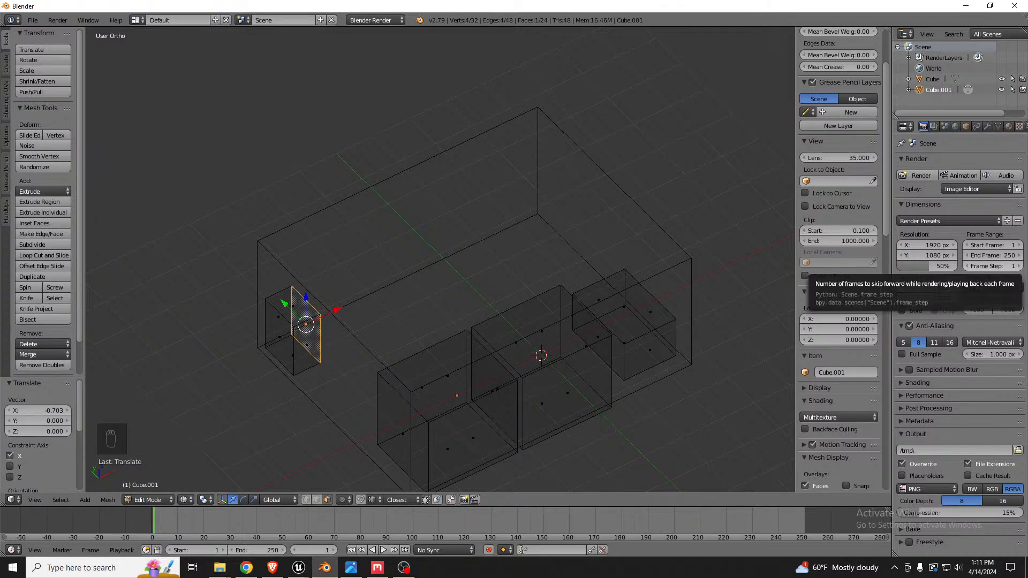
# Compare the blocked-out side window and front openings with the reference photo of the garage's side and front.
pyautogui.hotkey('alt', 'Tab')
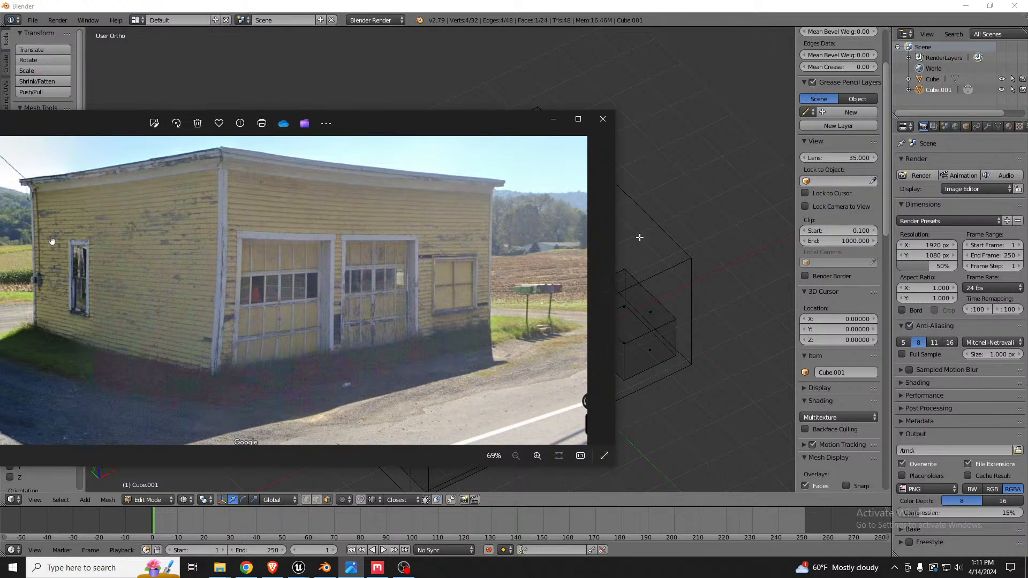
pyautogui.click(636, 4)
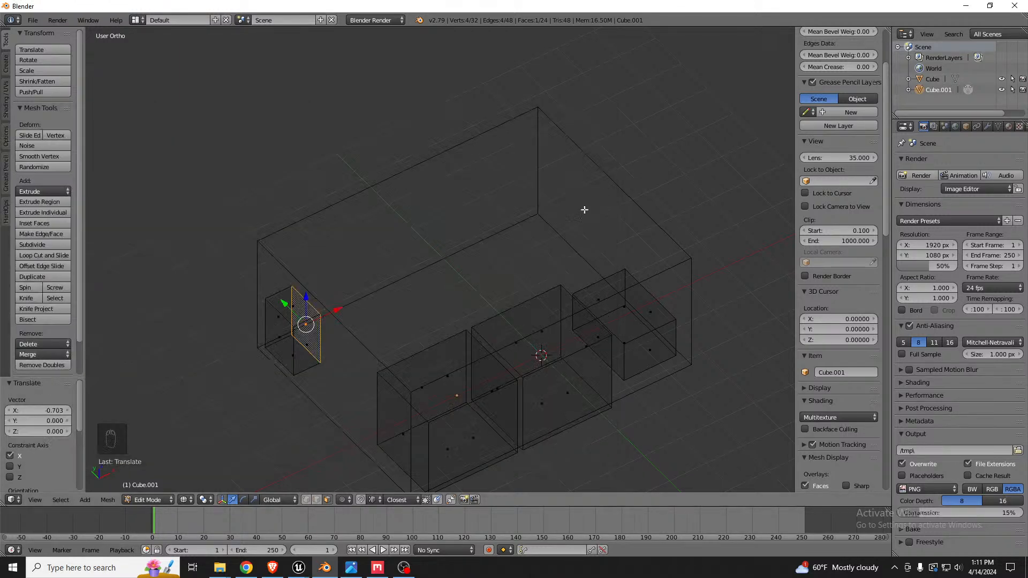
pyautogui.moveTo(508, 317); pyautogui.dragTo(551, 288, button='middle')
pyautogui.press('z')
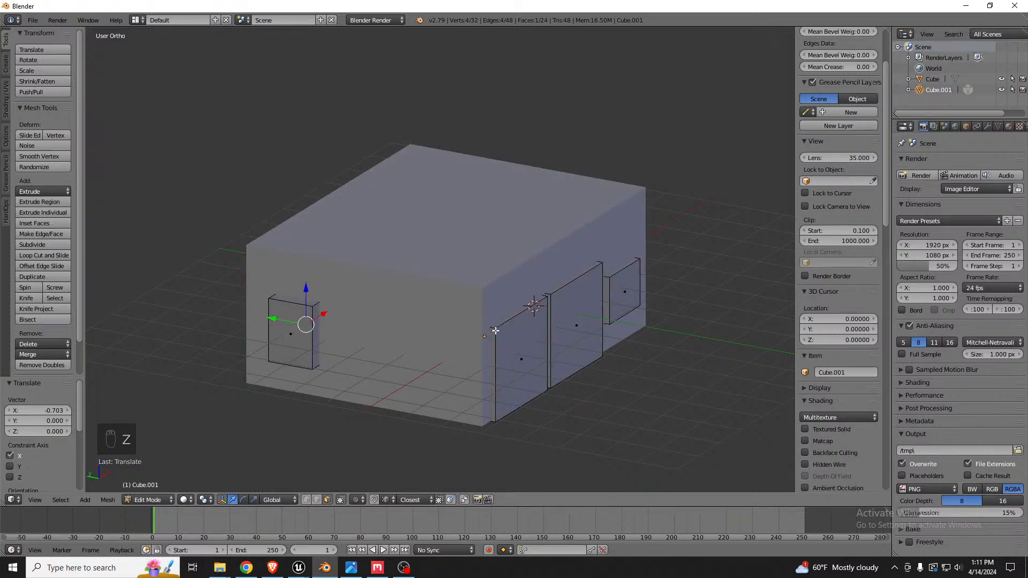
pyautogui.click(351, 567)
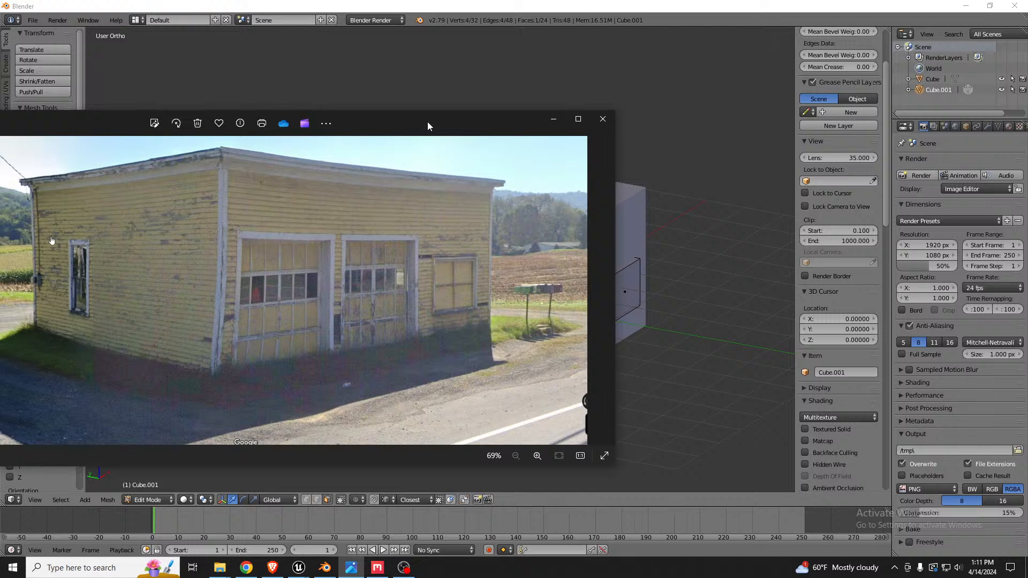
pyautogui.moveTo(428, 122); pyautogui.dragTo(0, 182)
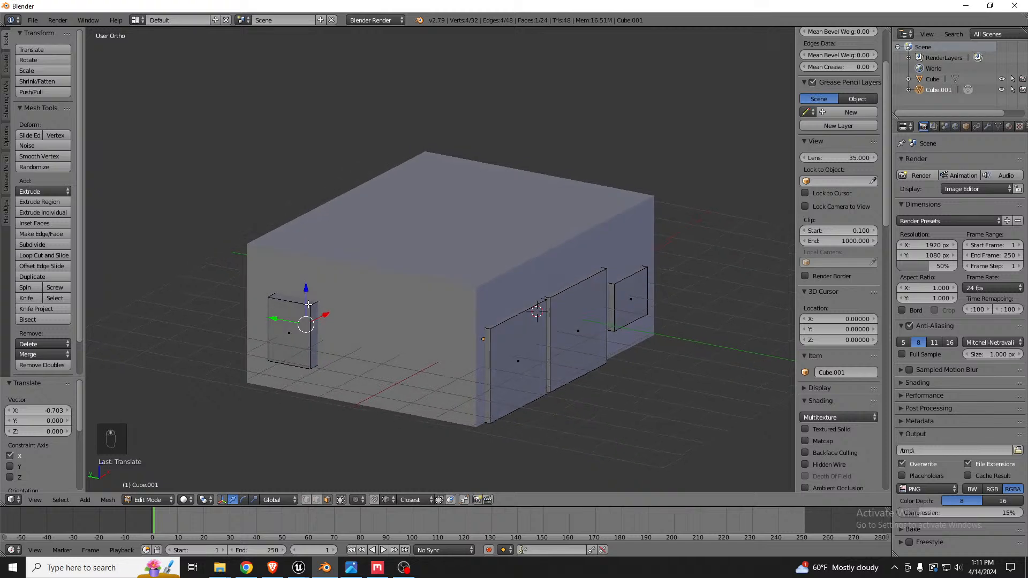
# Align the side window block's inner face with the side wall in top view, and offset it 0.2 units inward along X.
pyautogui.scroll(3, 303, 300)
pyautogui.scroll(-1, 334, 330)
pyautogui.moveTo(380, 325); pyautogui.dragTo(307, 340, button='middle')
pyautogui.press('z')
pyautogui.press('KP_7')
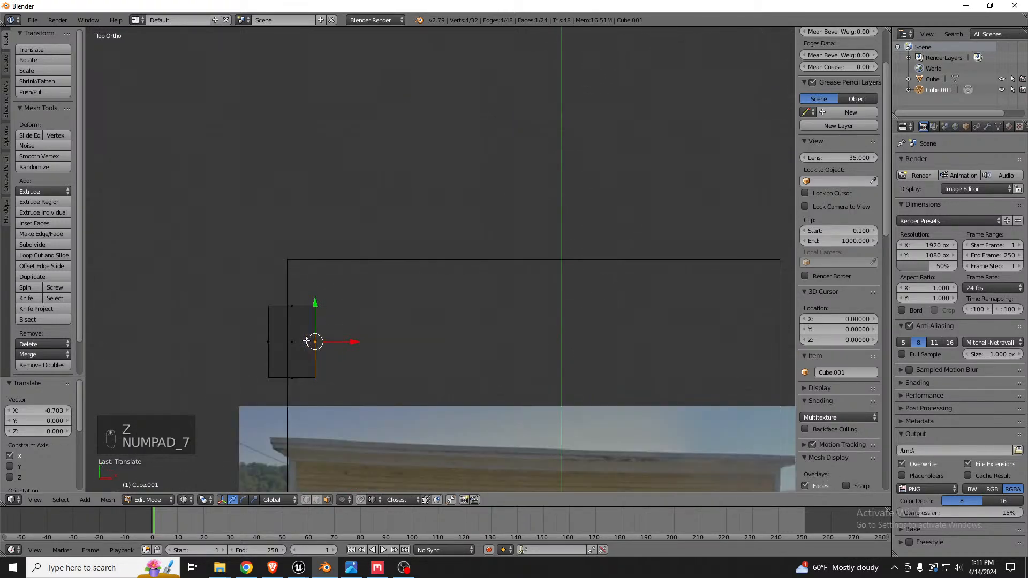
pyautogui.scroll(5, 314, 342)
pyautogui.moveTo(414, 324); pyautogui.dragTo(331, 123)
pyautogui.press('g')
pyautogui.press('x')
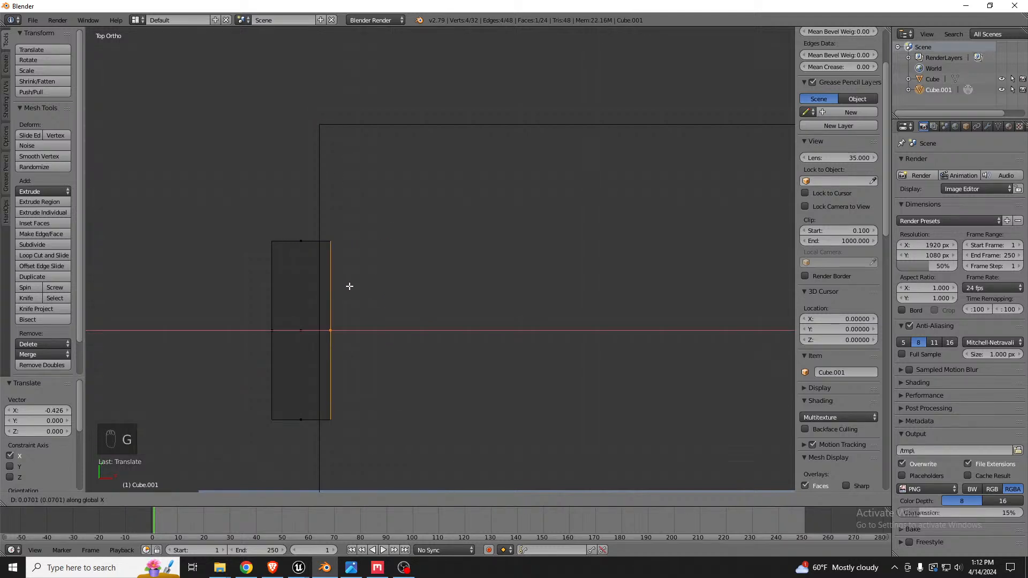
pyautogui.write('.2')
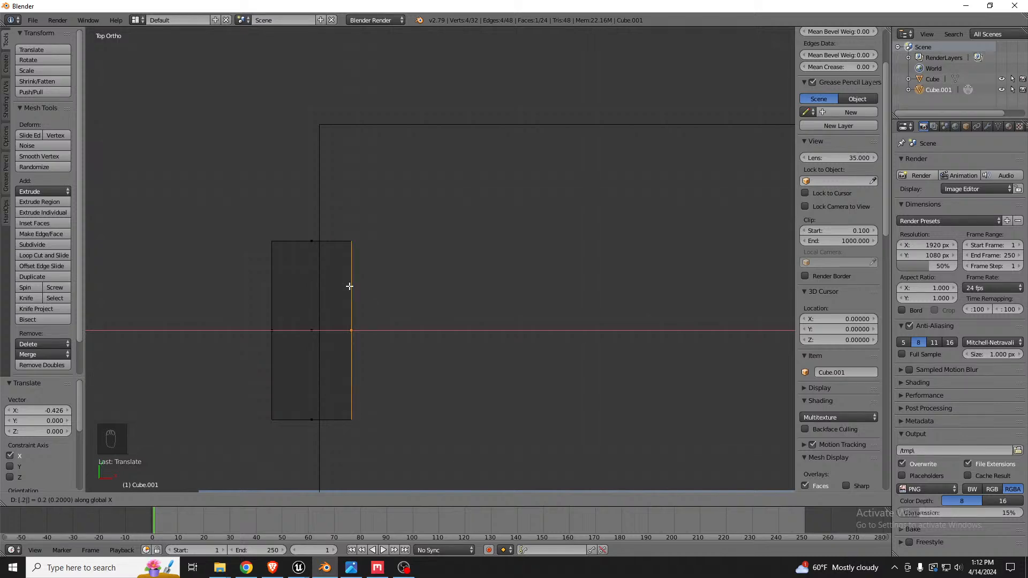
pyautogui.press('Return')
# Move the rear faces of both garage door blocks and the front window block to the front wall, and offset them 0.2 units inward along Y.
pyautogui.scroll(-5, 369, 177)
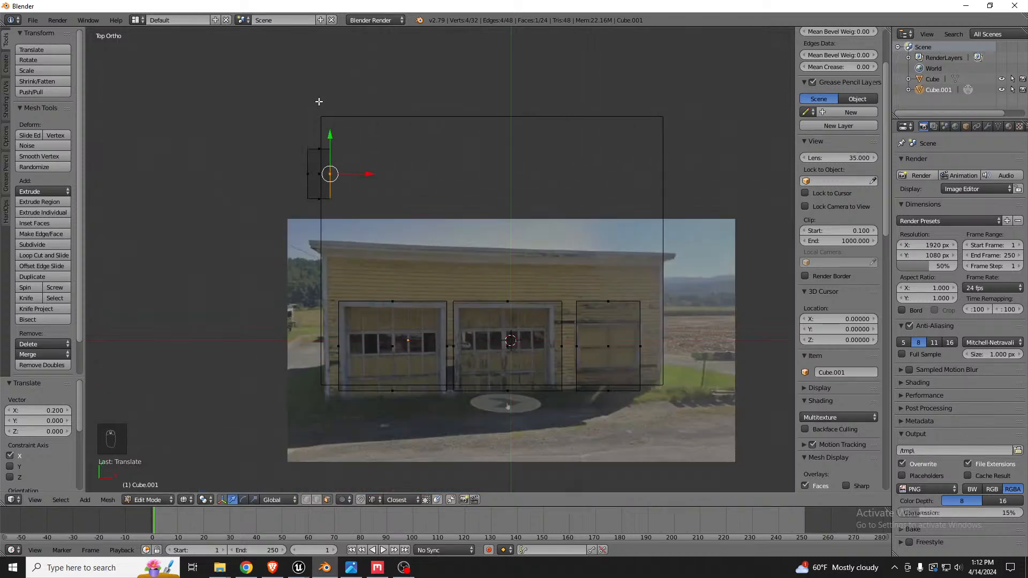
pyautogui.moveTo(378, 172); pyautogui.dragTo(419, 160, button='middle')
pyautogui.click(476, 197)
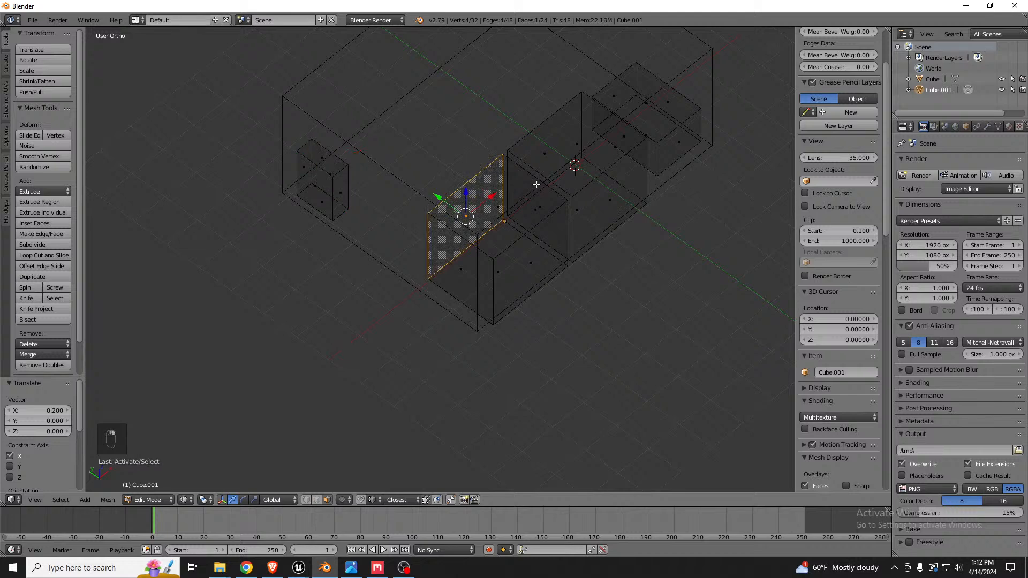
pyautogui.keyDown('shift'); pyautogui.click(544, 152); pyautogui.keyUp('shift')
pyautogui.keyDown('shift'); pyautogui.click(613, 97); pyautogui.keyUp('shift')
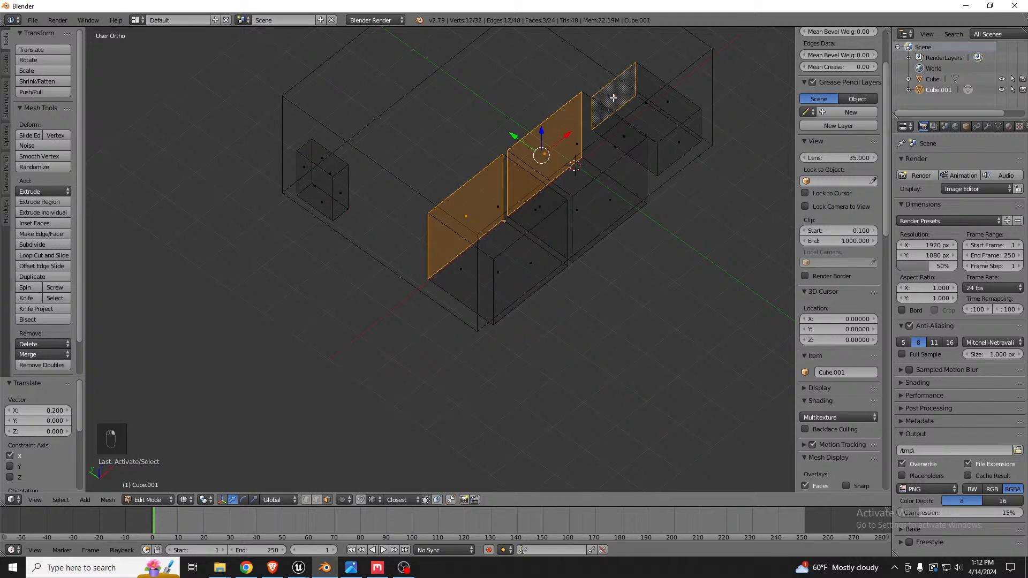
pyautogui.press('KP_7')
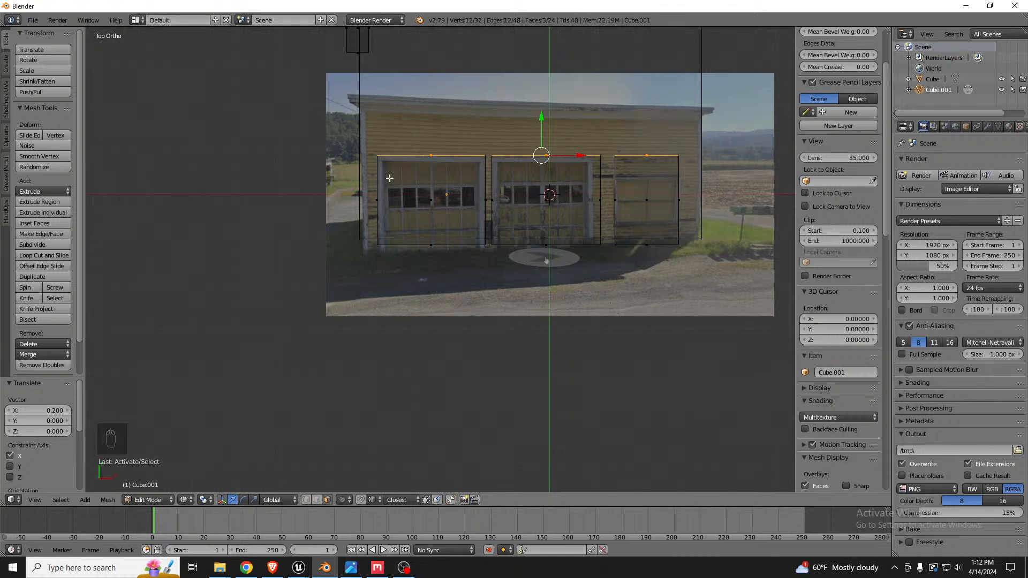
pyautogui.press('g')
pyautogui.click(353, 234)
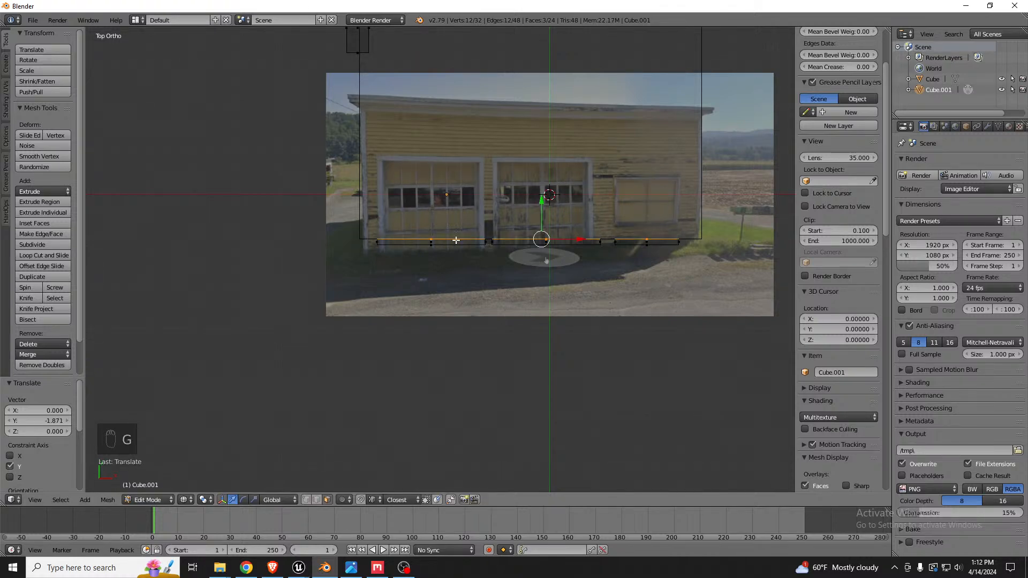
pyautogui.write('gy.2')
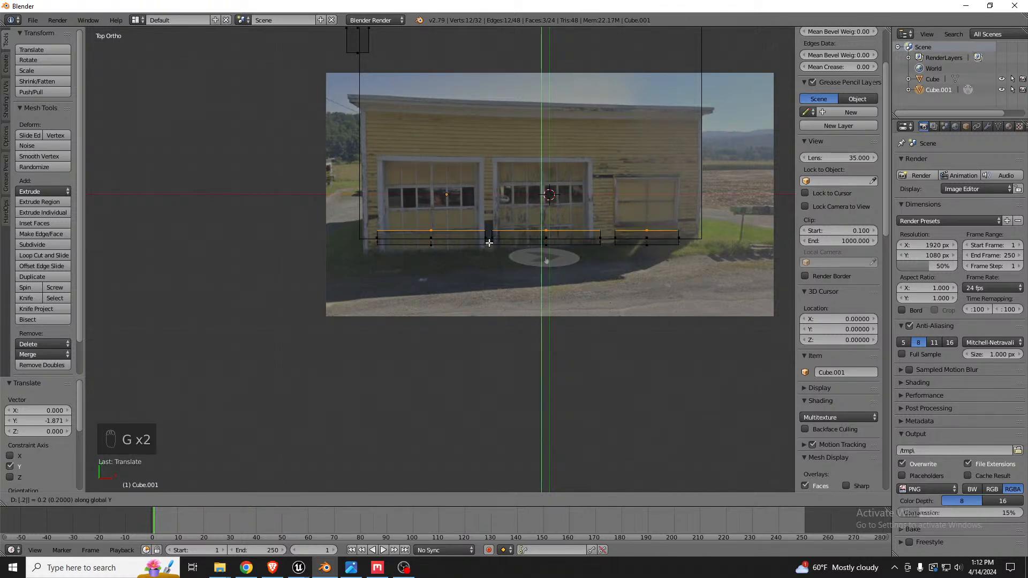
pyautogui.press('Return')
# Lower the bottom faces of both garage door blocks about 0.18 units along Z, below the building's base.
pyautogui.moveTo(489, 242); pyautogui.dragTo(582, 114, button='middle')
pyautogui.moveTo(529, 191); pyautogui.dragTo(530, 163, button='middle')
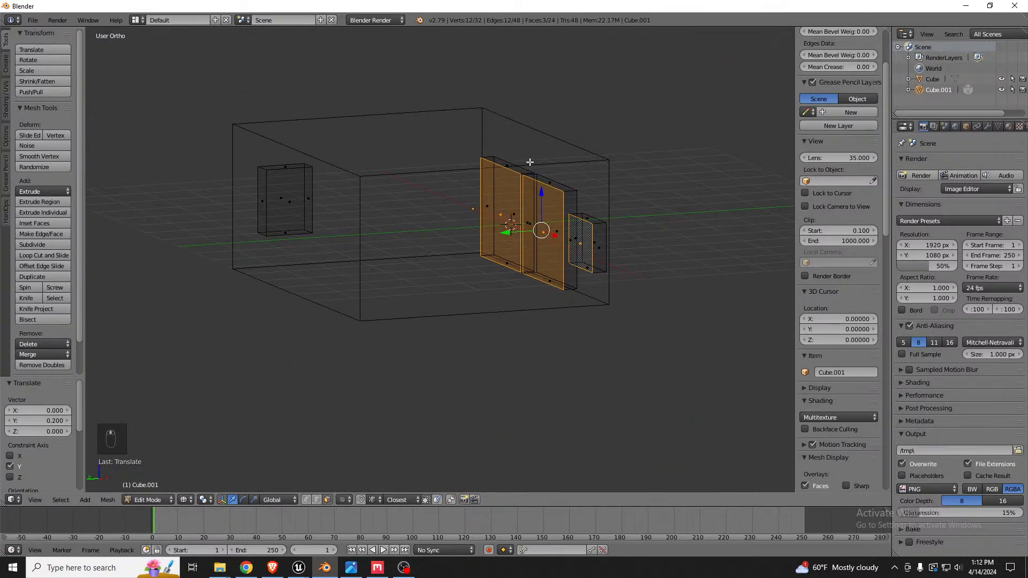
pyautogui.scroll(4, 510, 261)
pyautogui.rightClick(503, 277)
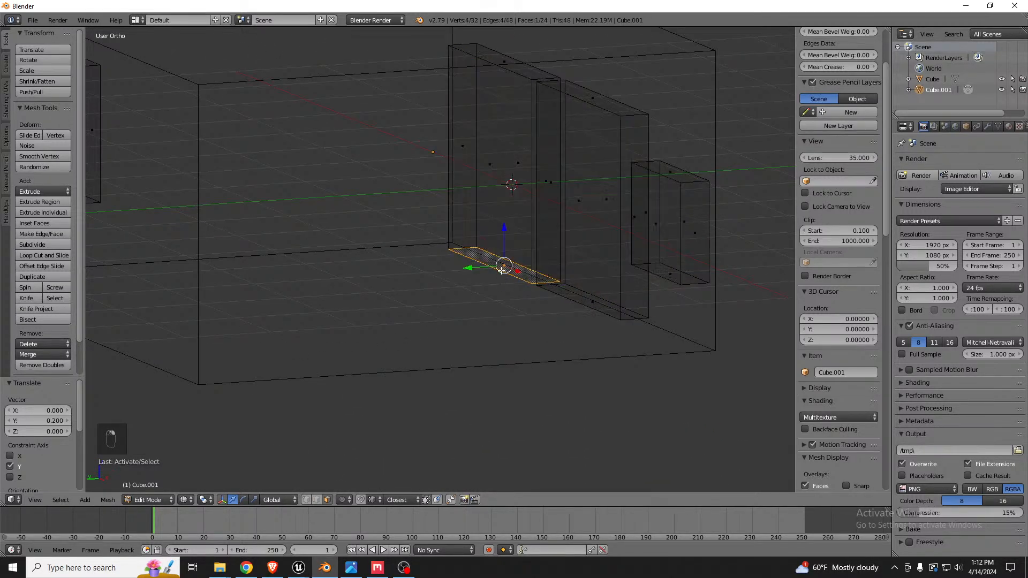
pyautogui.keyDown('shift'); pyautogui.rightClick(587, 299); pyautogui.keyUp('shift')
pyautogui.press('g')
pyautogui.press('z')
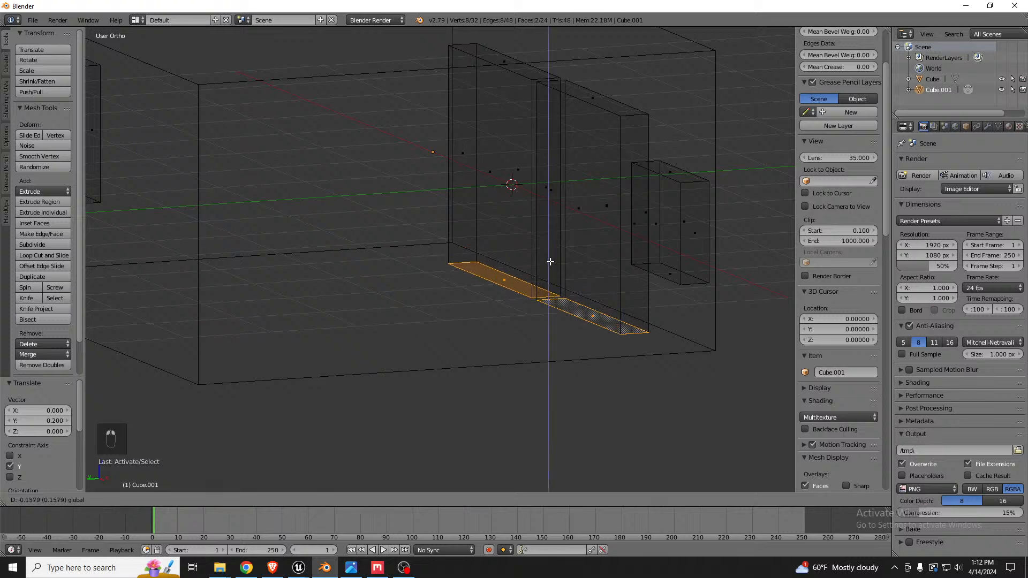
pyautogui.click(514, 239)
pyautogui.moveTo(514, 239); pyautogui.dragTo(519, 243, button='middle')
pyautogui.press('z')
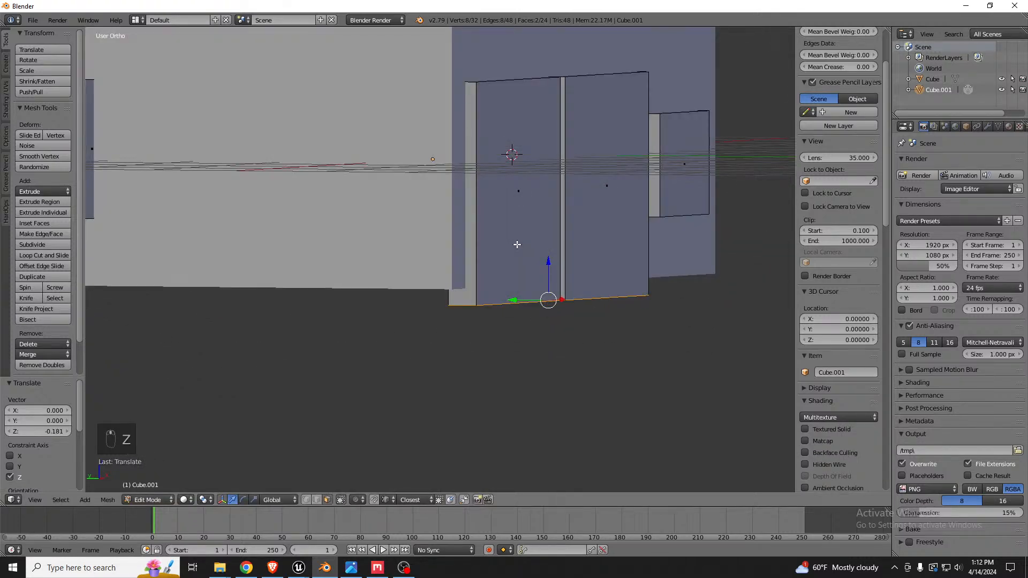
# Return to object mode and select the building block together with the door and window object, making the building active.
pyautogui.moveTo(469, 169); pyautogui.dragTo(503, 196, button='middle')
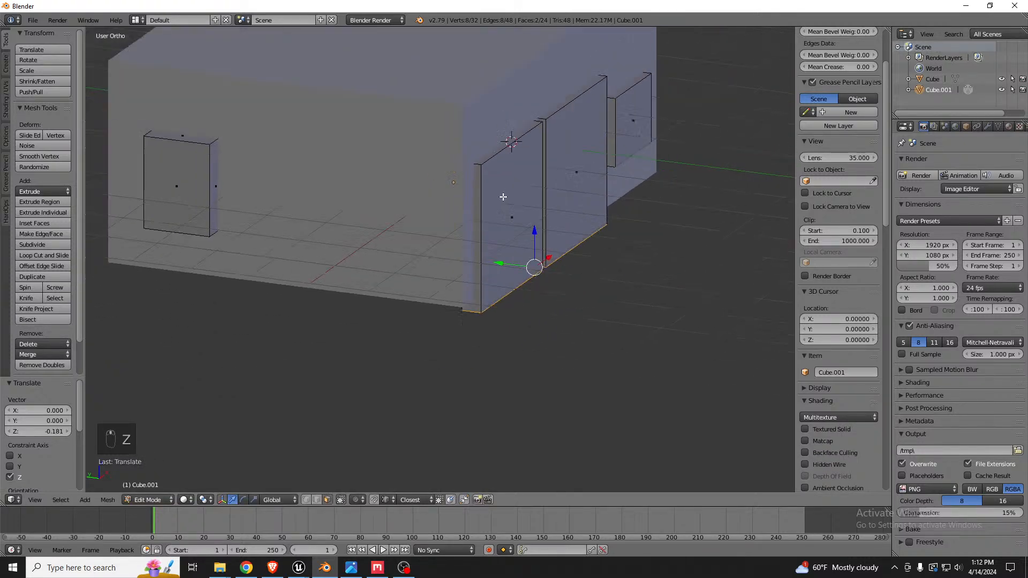
pyautogui.press('Tab')
pyautogui.moveTo(454, 161); pyautogui.dragTo(478, 128, button='middle')
pyautogui.rightClick(490, 120)
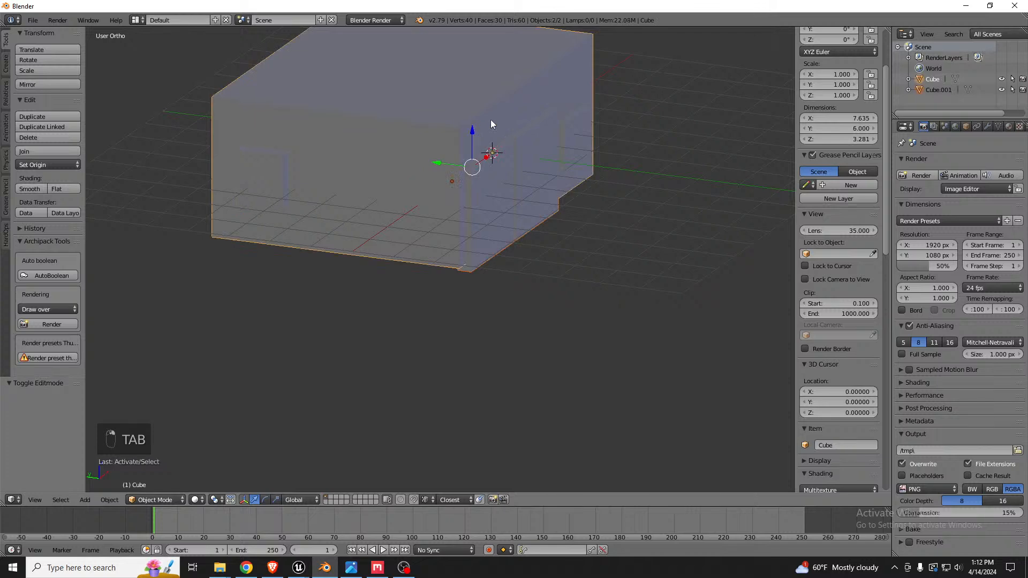
# Cut the garage door and window openings into the building with a Boolean difference, and check the cut front wall.
pyautogui.press('ctrl+KP_Subtract')
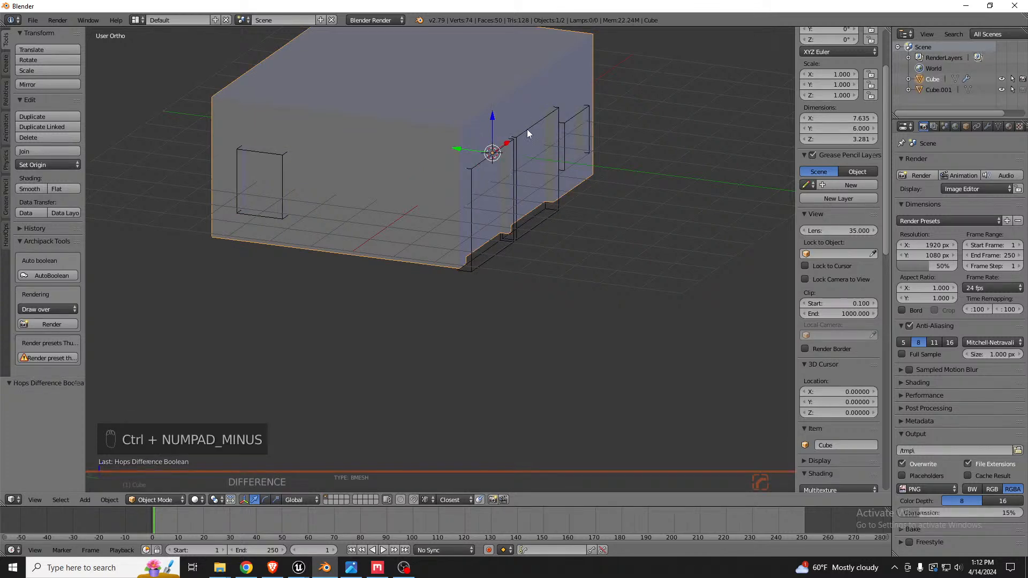
pyautogui.moveTo(524, 148); pyautogui.dragTo(547, 177, button='middle')
pyautogui.scroll(4, 530, 115)
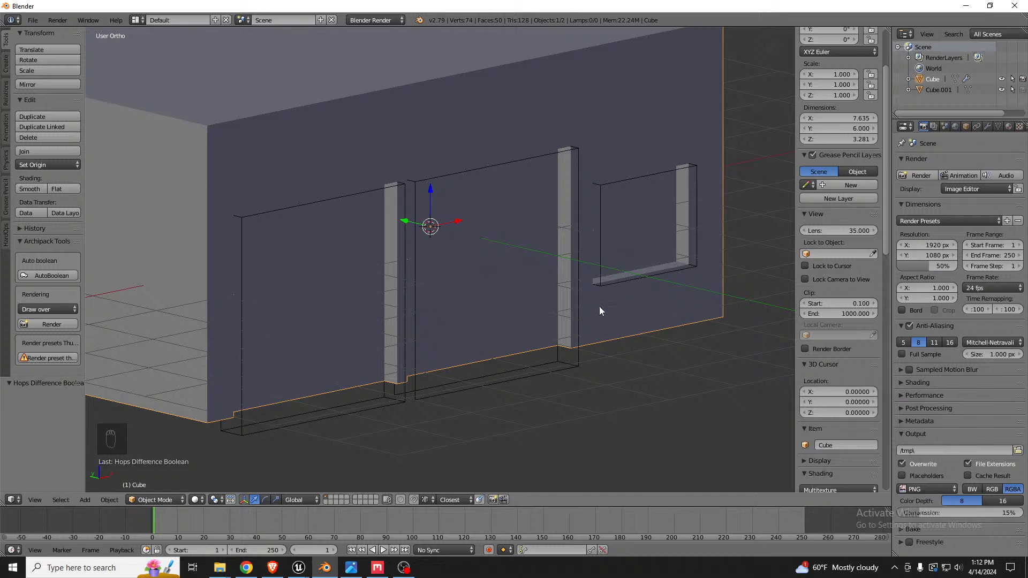
# Duplicate the building and the door and window cutter object in place, and move the copies to another layer.
pyautogui.scroll(-5, 600, 309)
pyautogui.press('a')
pyautogui.press('a')
pyautogui.press('a')
pyautogui.hotkey('shift', 'd')
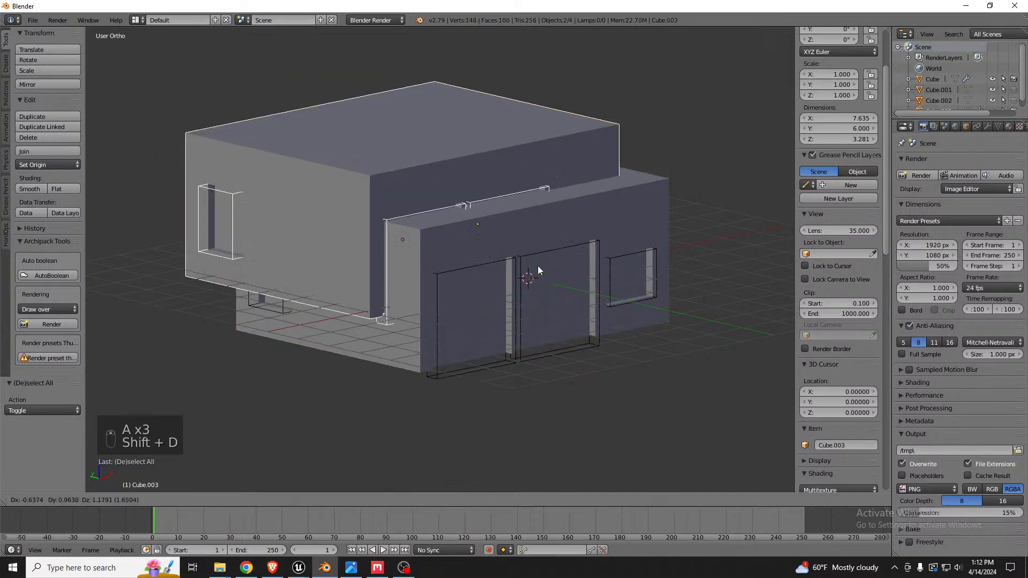
pyautogui.rightClick(507, 277)
pyautogui.press('m')
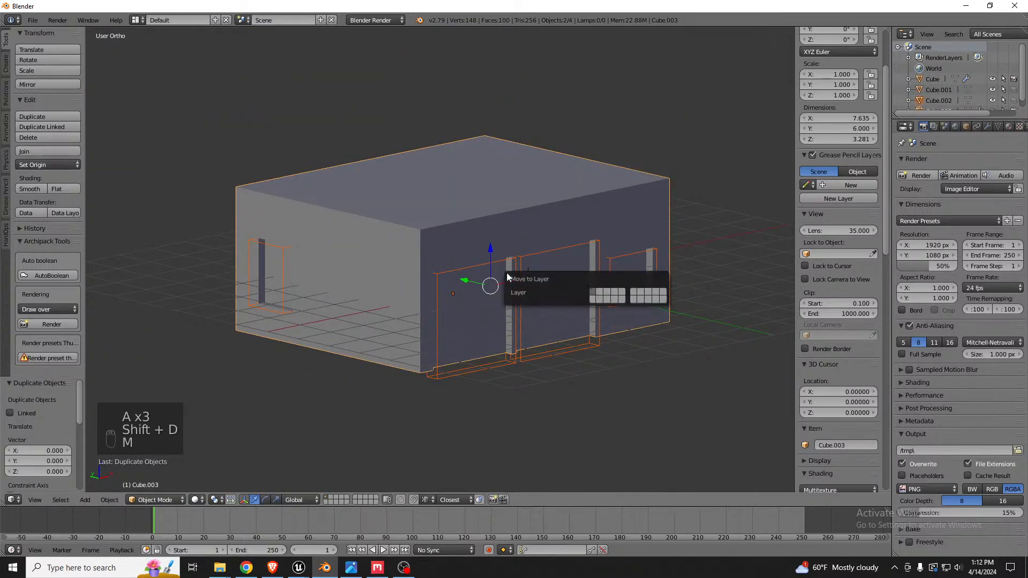
pyautogui.press('2')
# Apply the Boolean modifier on the original building object.
pyautogui.moveTo(471, 252); pyautogui.dragTo(477, 239, button='middle')
pyautogui.scroll(3, 557, 280)
pyautogui.rightClick(546, 202)
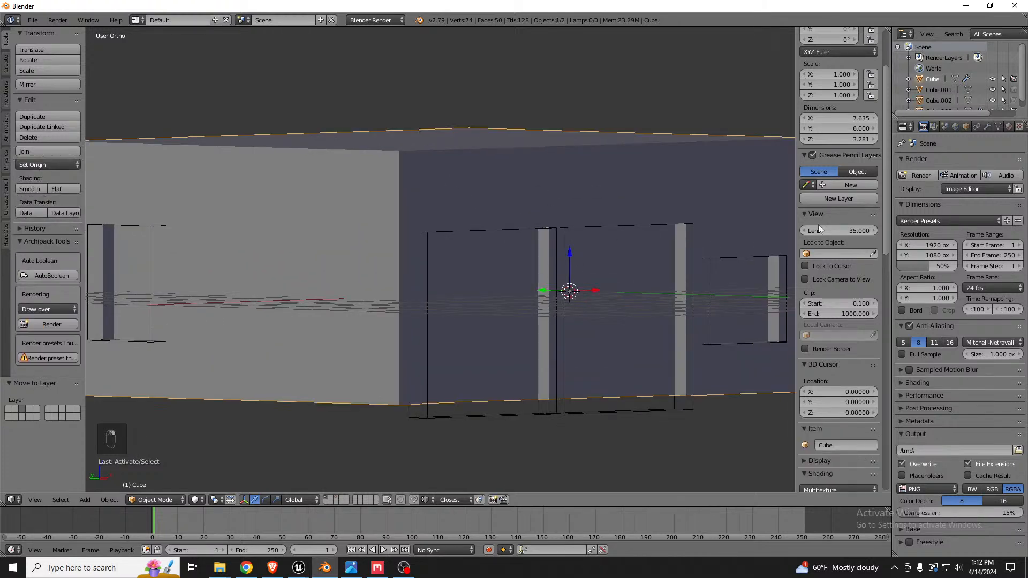
pyautogui.click(987, 127)
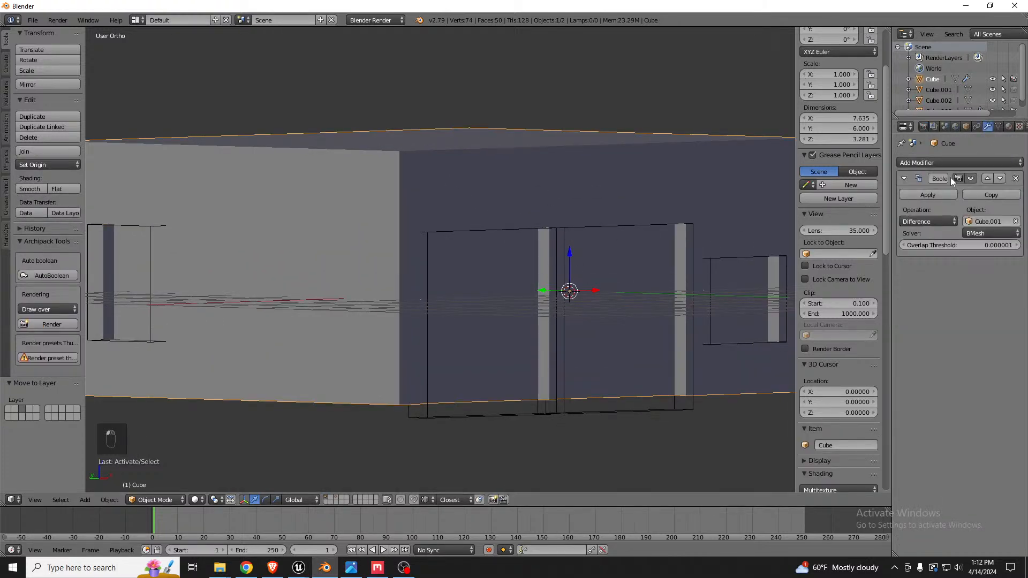
pyautogui.click(919, 195)
# Move the door and window cutter object to layer 2, and enter edit mode on the building.
pyautogui.rightClick(549, 415)
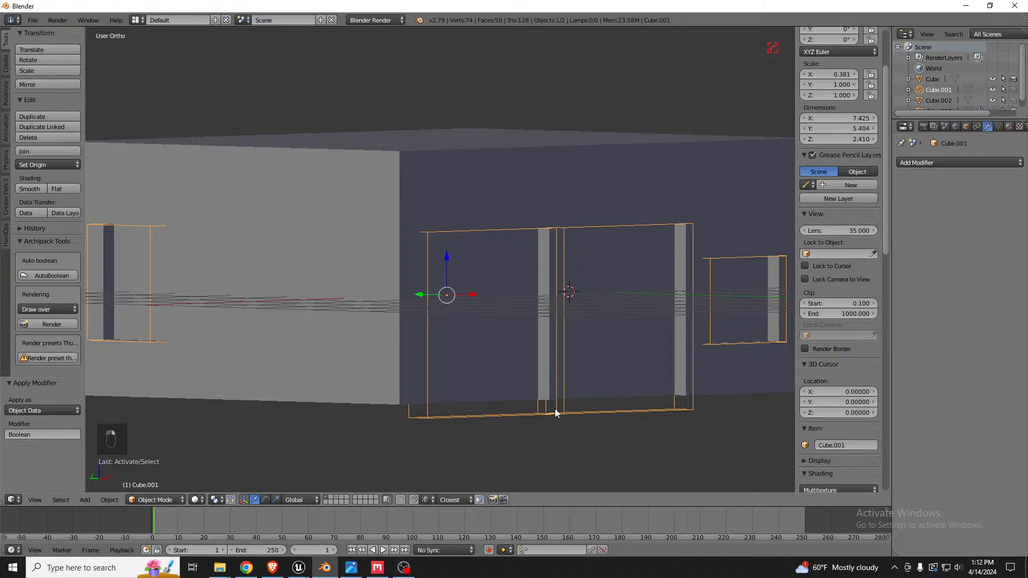
pyautogui.press('m')
pyautogui.press('2')
pyautogui.rightClick(552, 335)
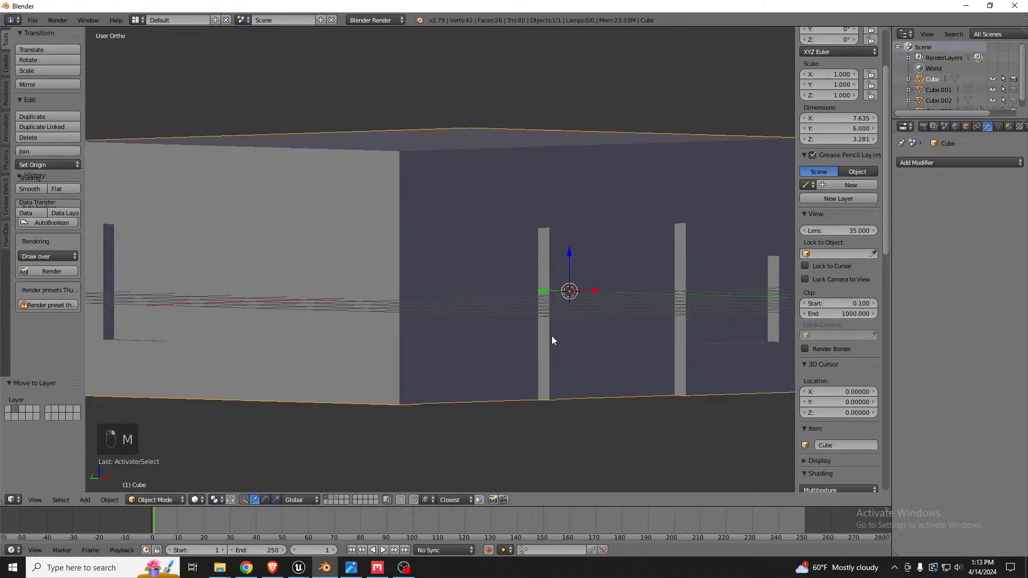
pyautogui.press('Tab')
# Examine the cut openings on the front wall and compare them with the reference photo in wireframe orthographic front view.
pyautogui.moveTo(551, 324); pyautogui.dragTo(546, 220, button='middle')
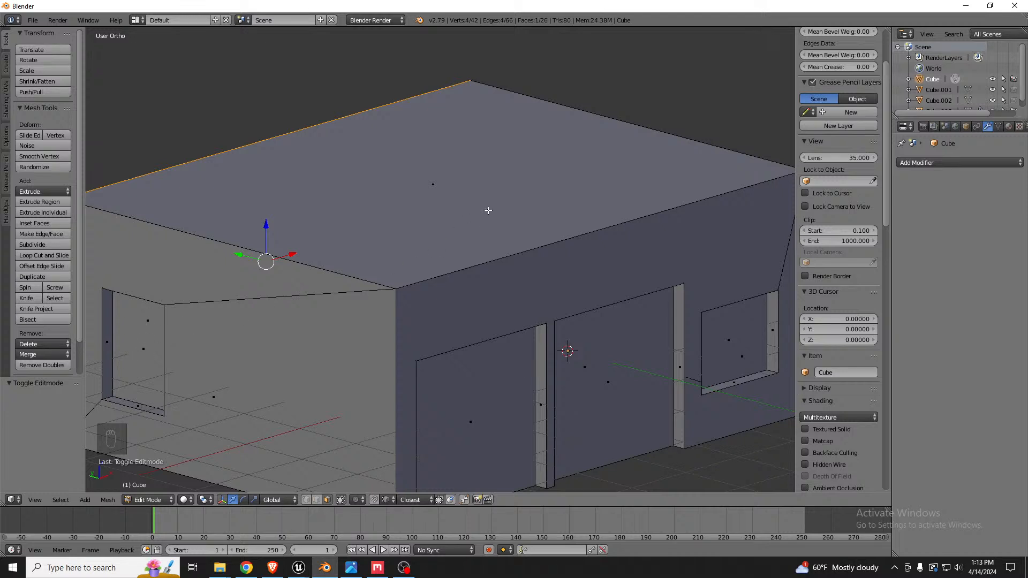
pyautogui.scroll(-3, 486, 210)
pyautogui.scroll(5, 464, 396)
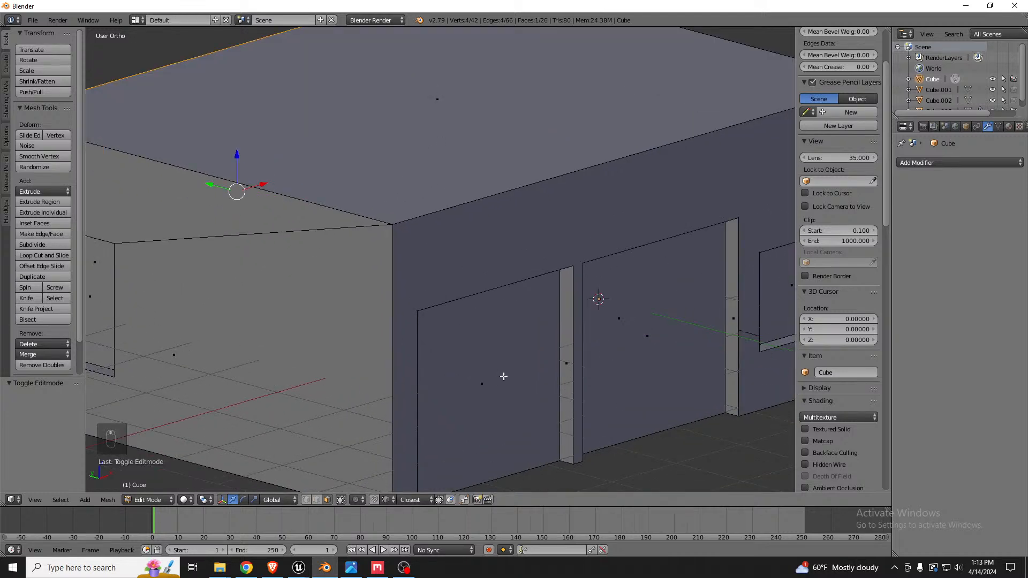
pyautogui.moveTo(463, 399); pyautogui.dragTo(507, 367, button='middle')
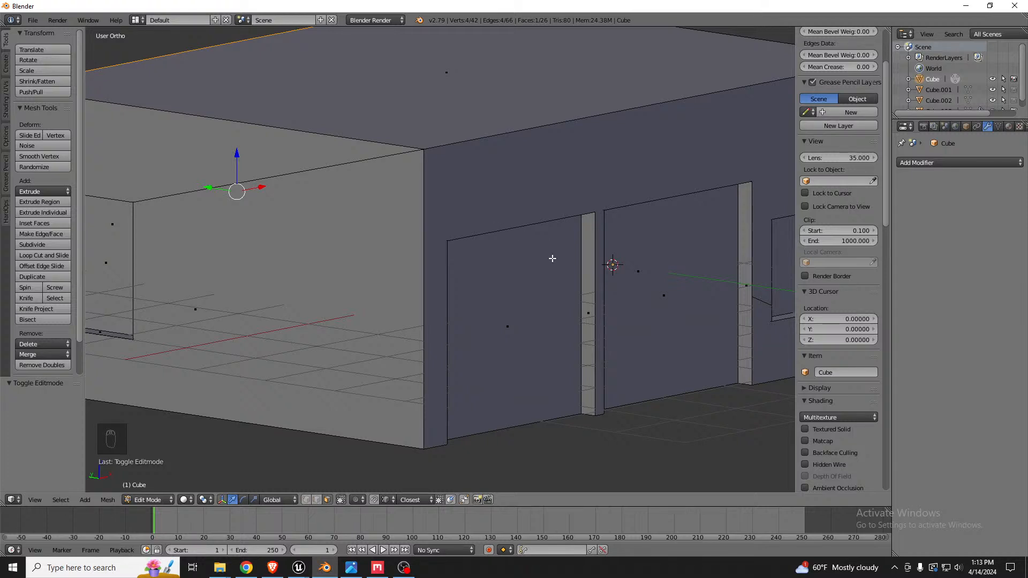
pyautogui.moveTo(612, 265); pyautogui.dragTo(583, 268, button='middle')
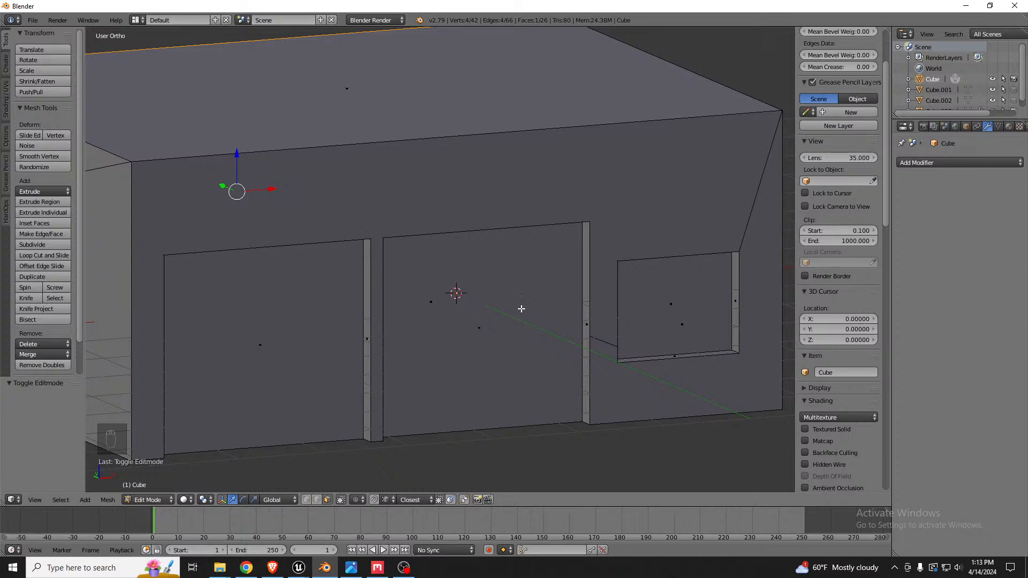
pyautogui.moveTo(395, 271); pyautogui.dragTo(411, 300, button='middle')
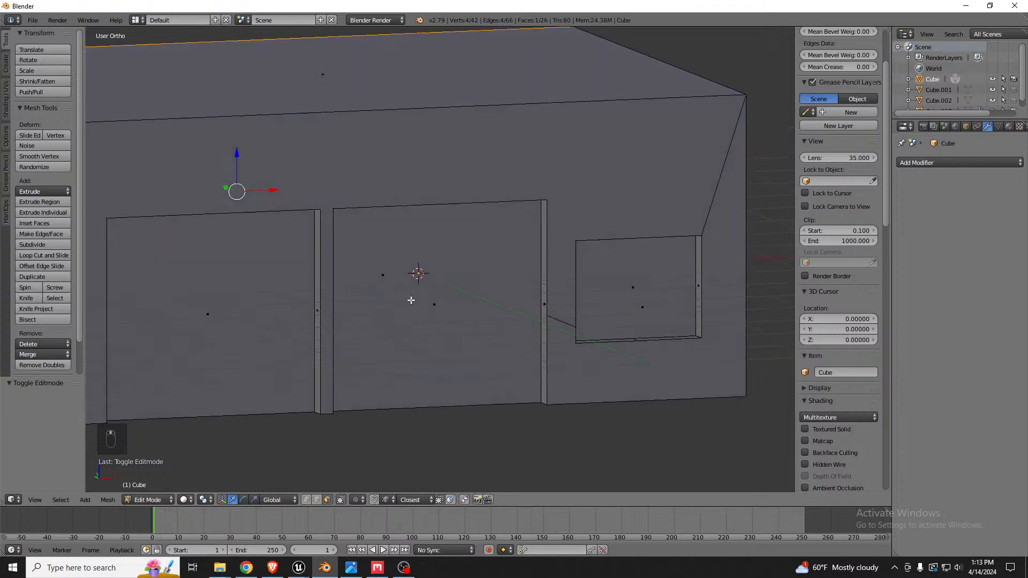
pyautogui.press('KP_1')
pyautogui.press('KP_5')
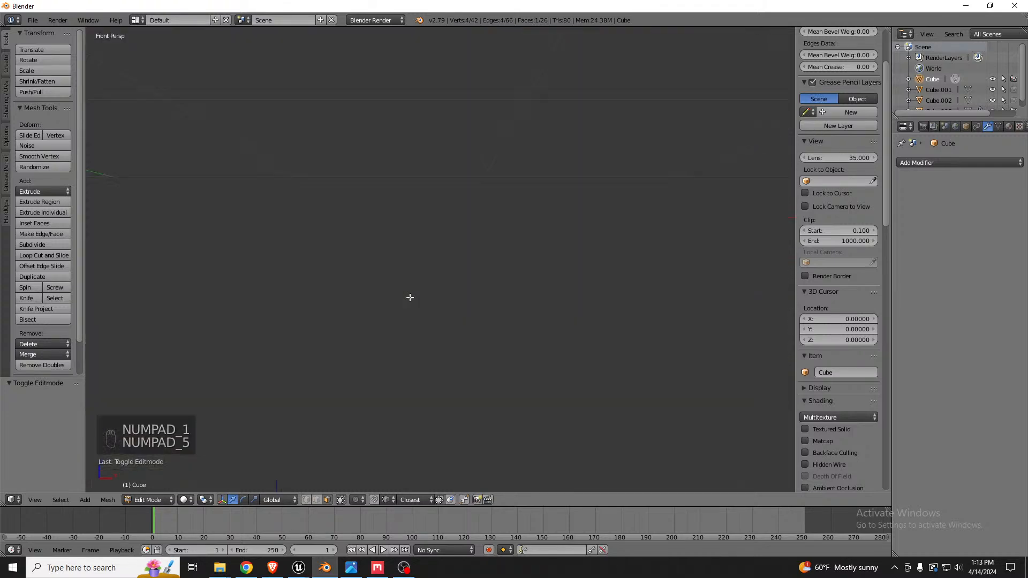
pyautogui.press('KP_5')
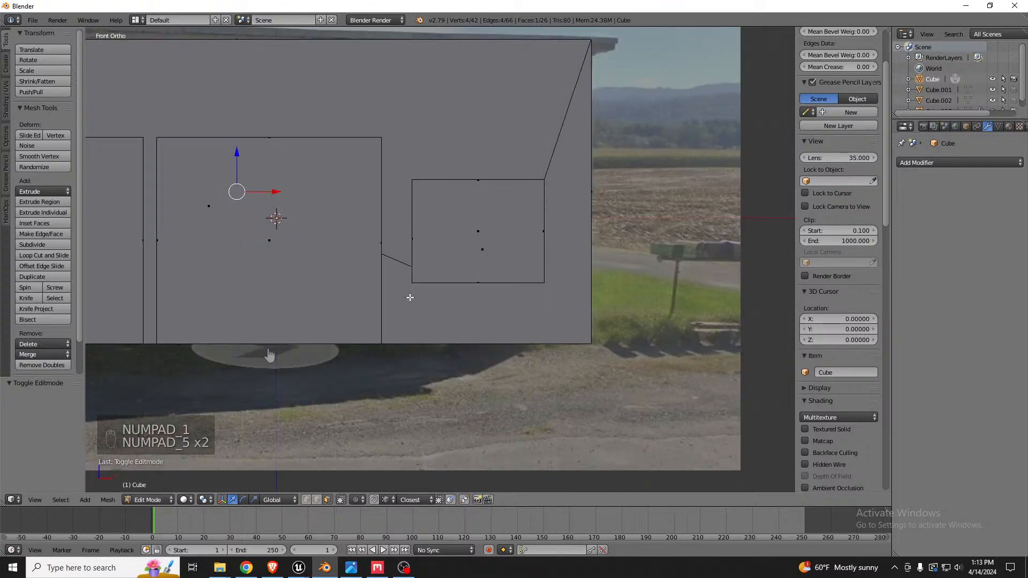
pyautogui.press('z')
pyautogui.scroll(-2, 273, 257)
pyautogui.scroll(2, 273, 250)
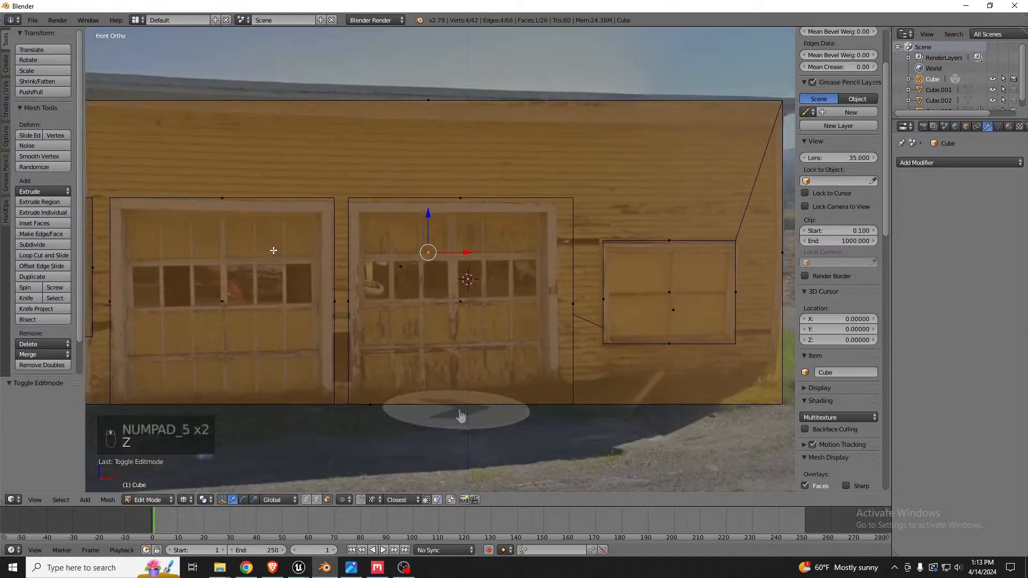
pyautogui.scroll(2, 331, 251)
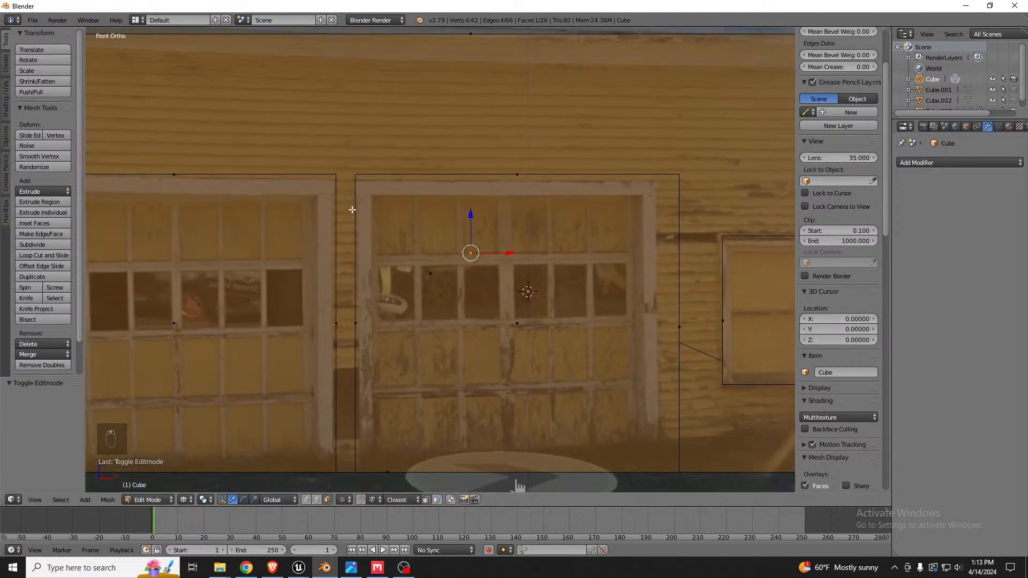
pyautogui.scroll(-1, 582, 200)
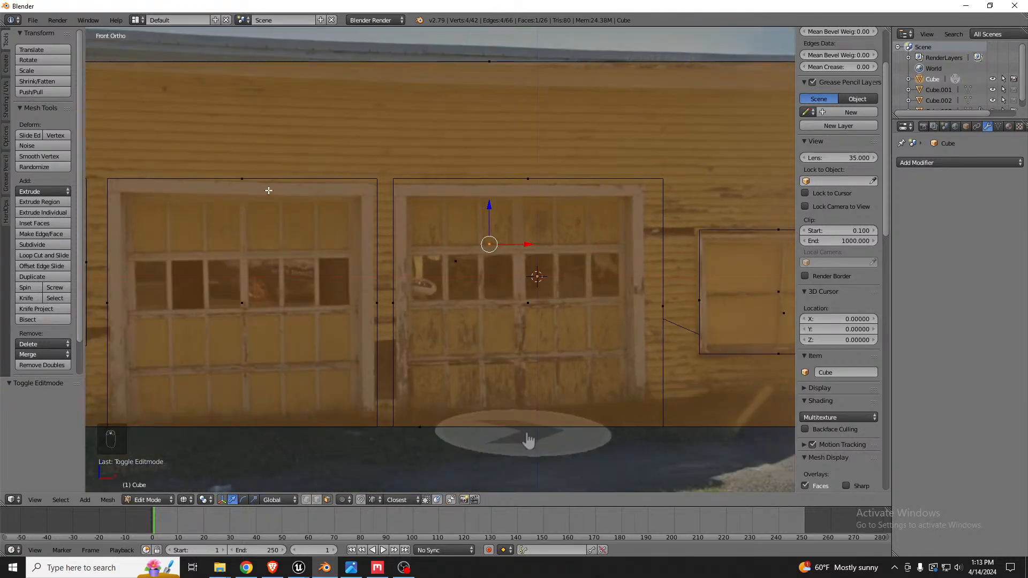
# Lower the top faces of both garage door openings 0.12 units along Z, within the door trim in the photo.
pyautogui.rightClick(252, 182)
pyautogui.keyDown('shift'); pyautogui.rightClick(520, 181); pyautogui.keyUp('shift')
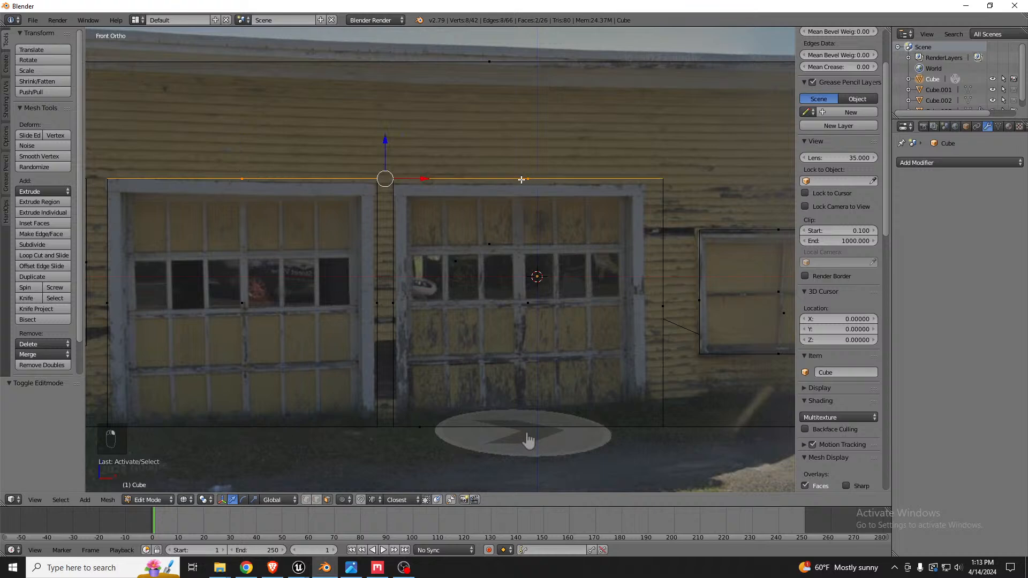
pyautogui.moveTo(383, 139); pyautogui.dragTo(383, 155)
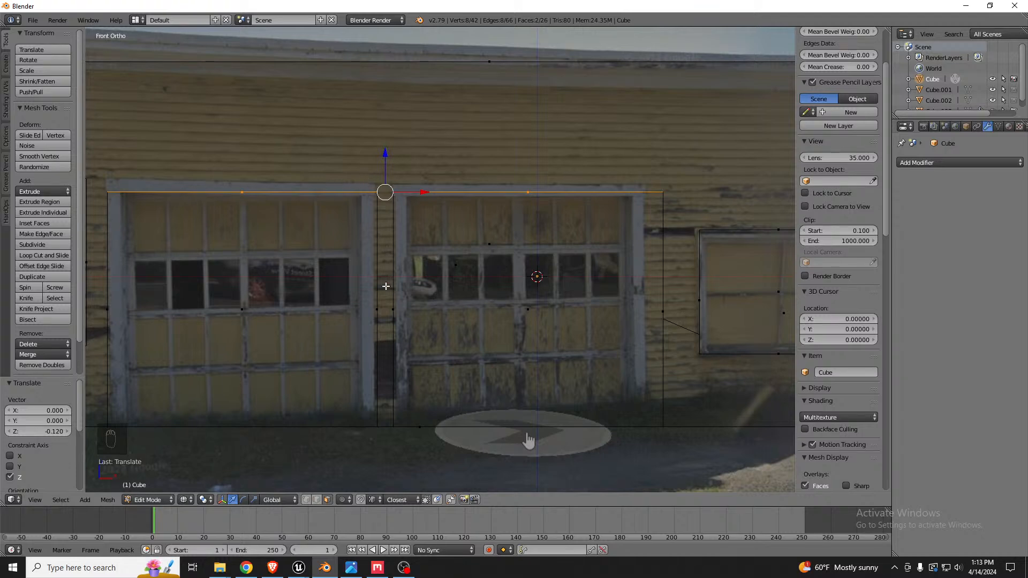
# Spread the two facing side faces between the garage door openings apart by scaling them about 2.76 along X.
pyautogui.rightClick(376, 303)
pyautogui.keyDown('shift'); pyautogui.rightClick(393, 313); pyautogui.keyUp('shift')
pyautogui.press('s')
pyautogui.press('x')
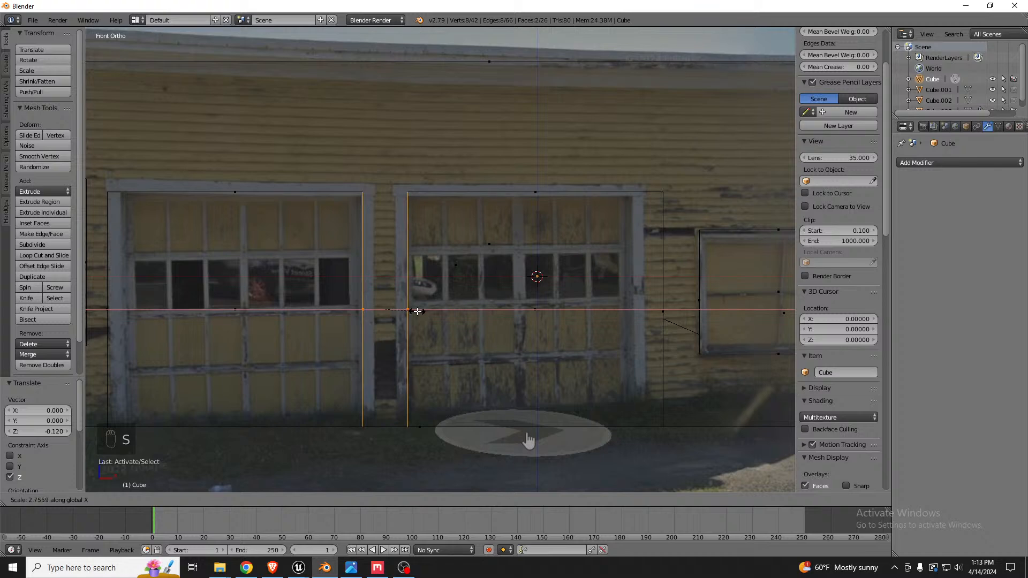
pyautogui.click(418, 312)
# Move the outer side faces of the garage door openings inward along X, -0.264 units on the right door and 0.111 on the left.
pyautogui.rightClick(663, 312)
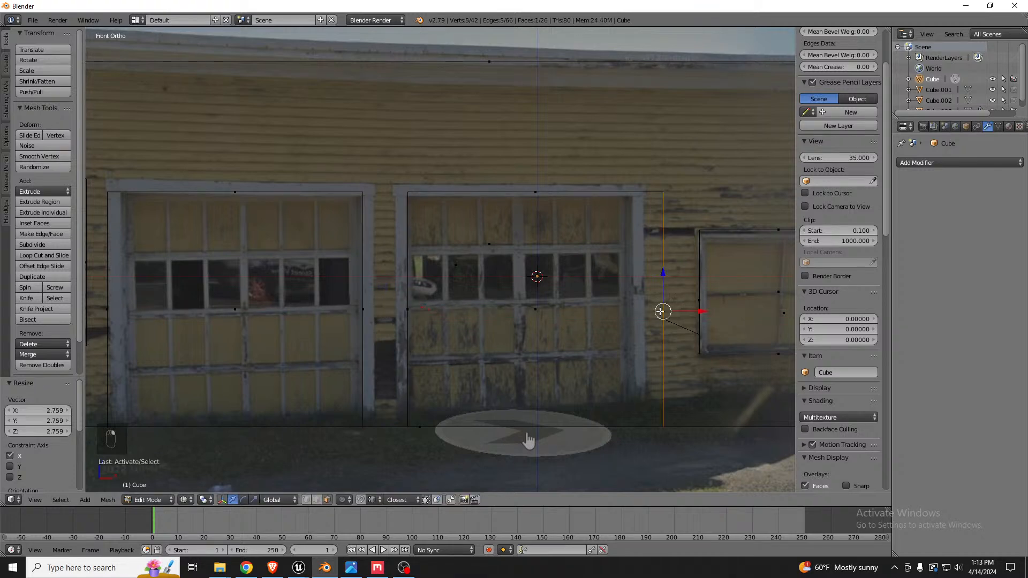
pyautogui.press('g')
pyautogui.press('x')
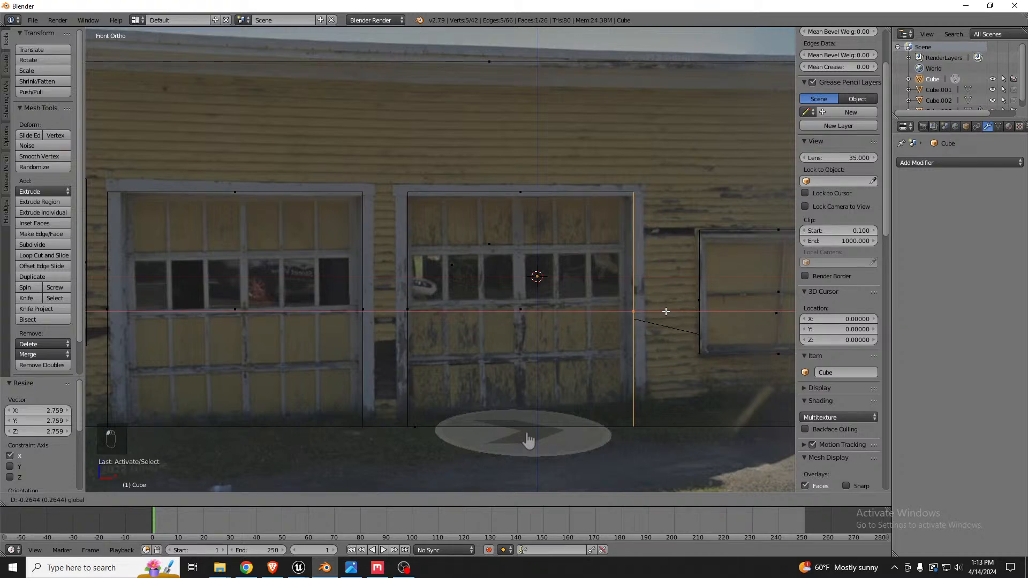
pyautogui.click(610, 307)
pyautogui.rightClick(108, 305)
pyautogui.press('g')
pyautogui.press('x')
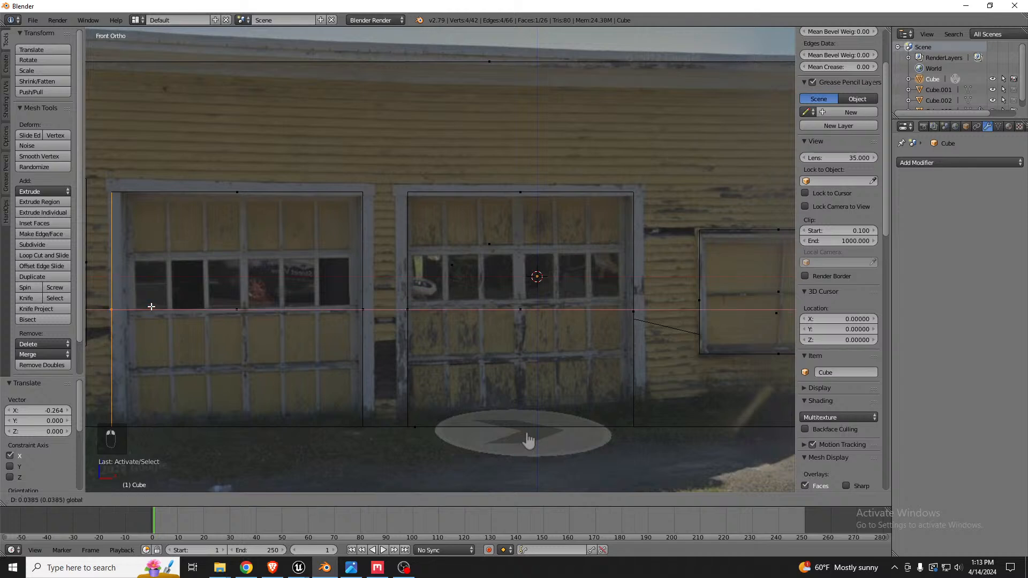
pyautogui.click(159, 305)
# Select the left garage door opening's right jamb face and examine its depth in solid shading, orthographic and perspective.
pyautogui.moveTo(286, 293)
pyautogui.mouseDown(button='middle')
pyautogui.moveTo(305, 294)
pyautogui.moveTo(316, 314)
pyautogui.moveTo(328, 286)
pyautogui.moveTo(346, 275)
pyautogui.moveTo(305, 268)
pyautogui.moveTo(338, 254)
pyautogui.moveTo(312, 253)
pyautogui.moveTo(332, 274)
pyautogui.moveTo(299, 285)
pyautogui.mouseUp(button='middle')
pyautogui.press('z')
pyautogui.scroll(3, 161, 227)
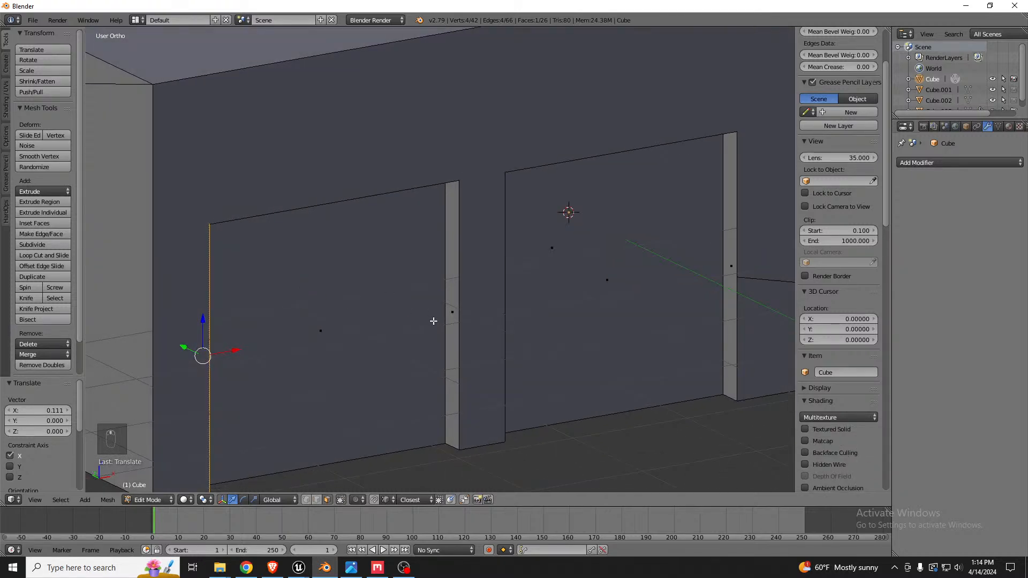
pyautogui.rightClick(452, 310)
pyautogui.scroll(3, 467, 276)
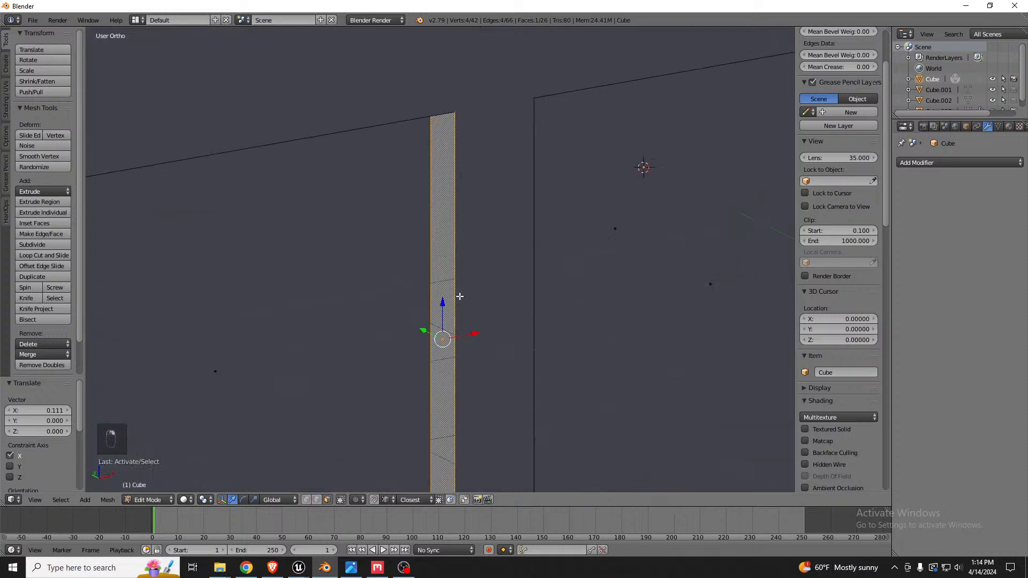
pyautogui.scroll(-2, 455, 298)
pyautogui.scroll(-3, 454, 300)
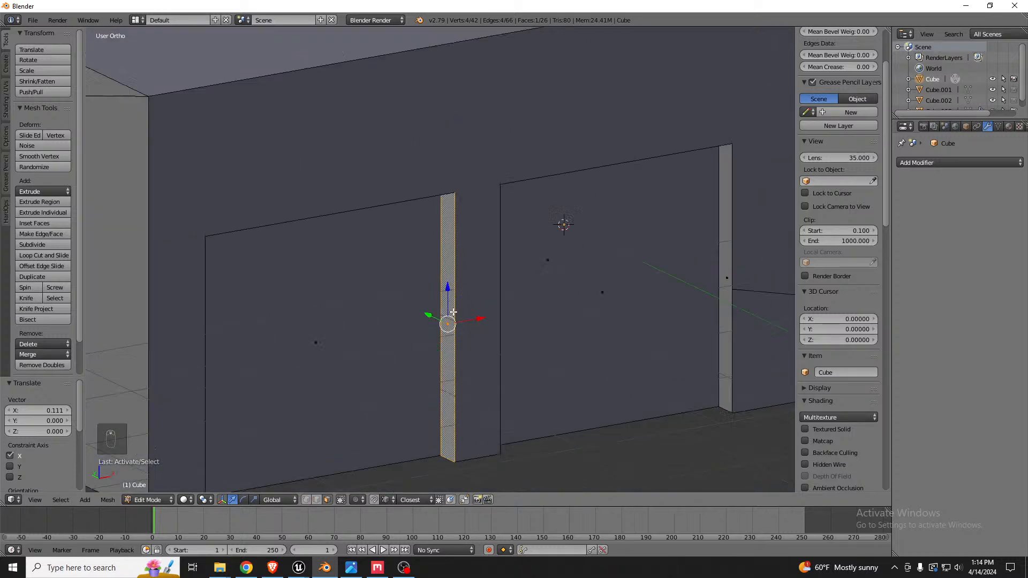
pyautogui.scroll(3, 460, 327)
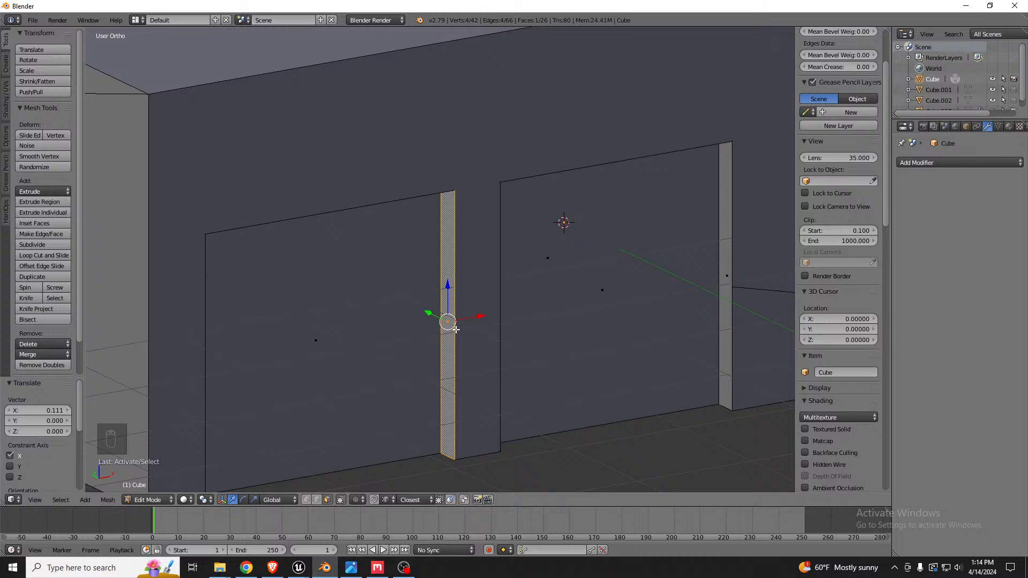
pyautogui.press('KP_5')
pyautogui.press('KP_Decimal')
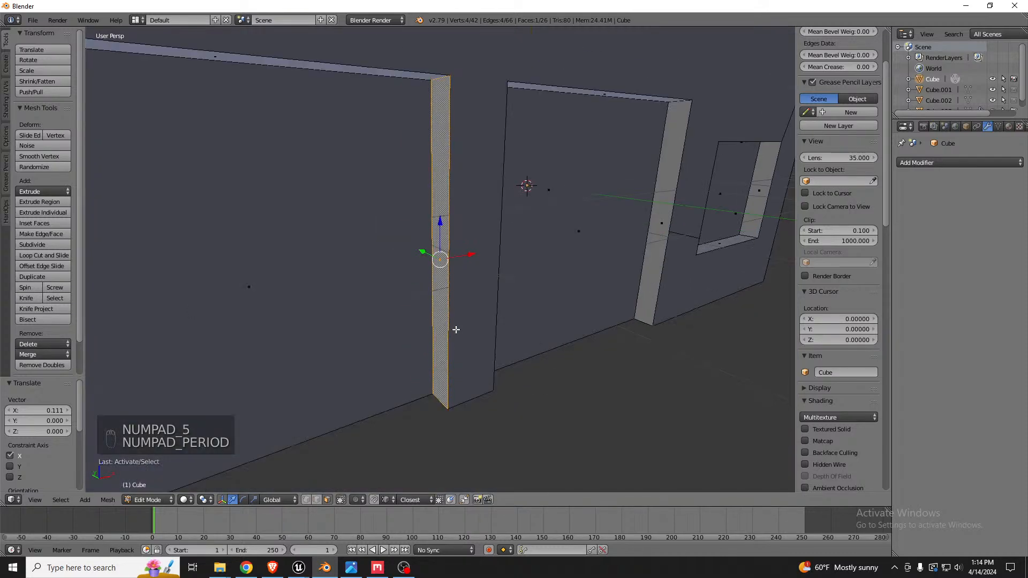
# Compare the selected door jamb with the reference photo in front view, and check its recess depth at an angle.
pyautogui.press('KP_5')
pyautogui.press('KP_1')
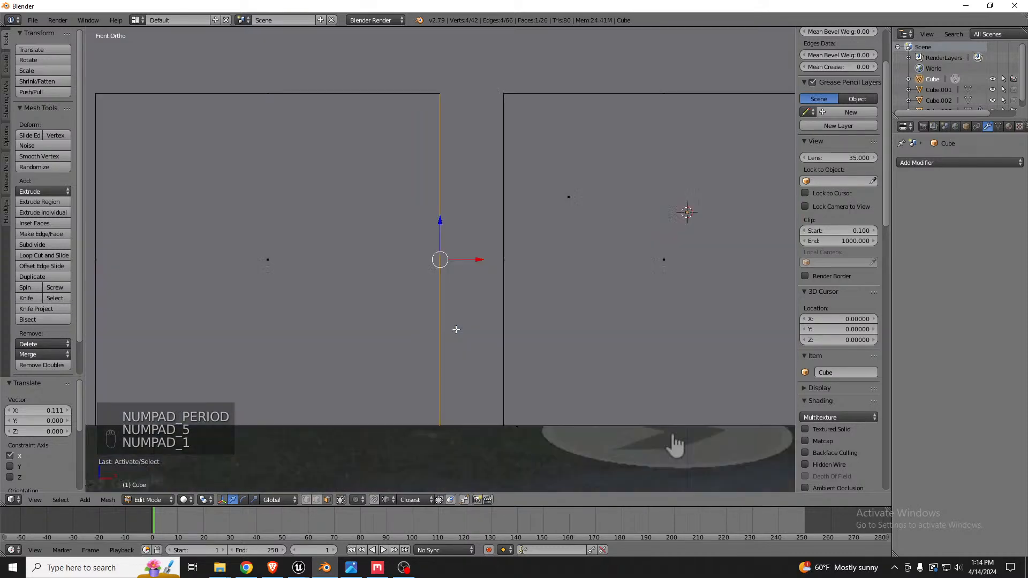
pyautogui.press('z')
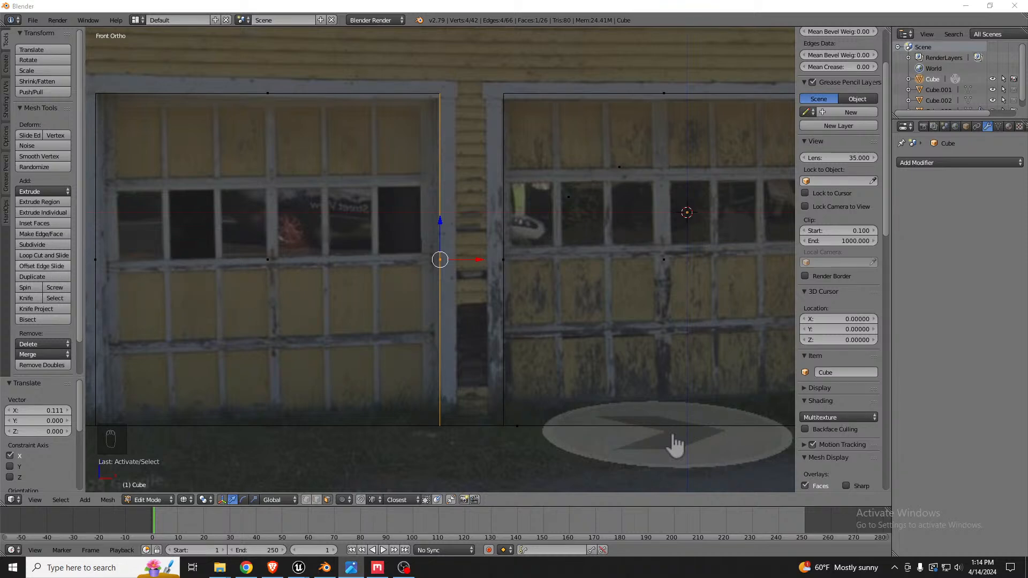
pyautogui.moveTo(428, 223)
pyautogui.mouseDown(button='middle')
pyautogui.moveTo(450, 225)
pyautogui.moveTo(471, 249)
pyautogui.mouseUp(button='middle')
pyautogui.press('z')
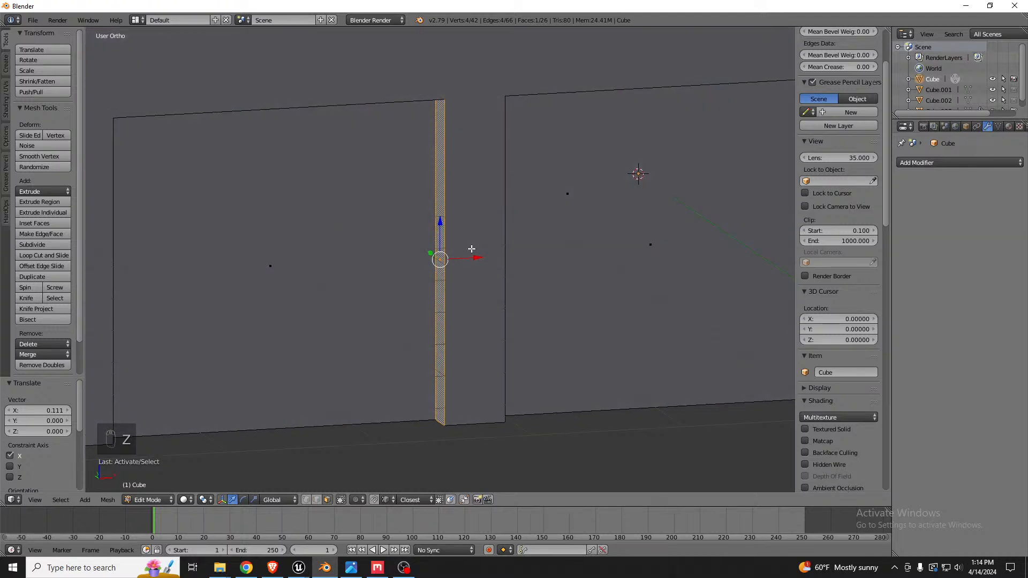
pyautogui.press('KP_1')
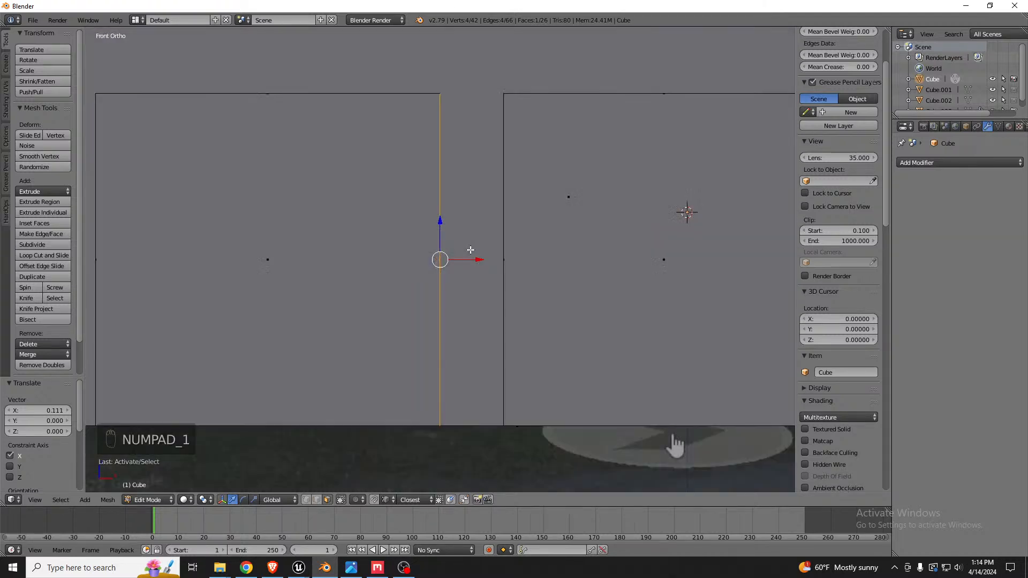
pyautogui.press('z')
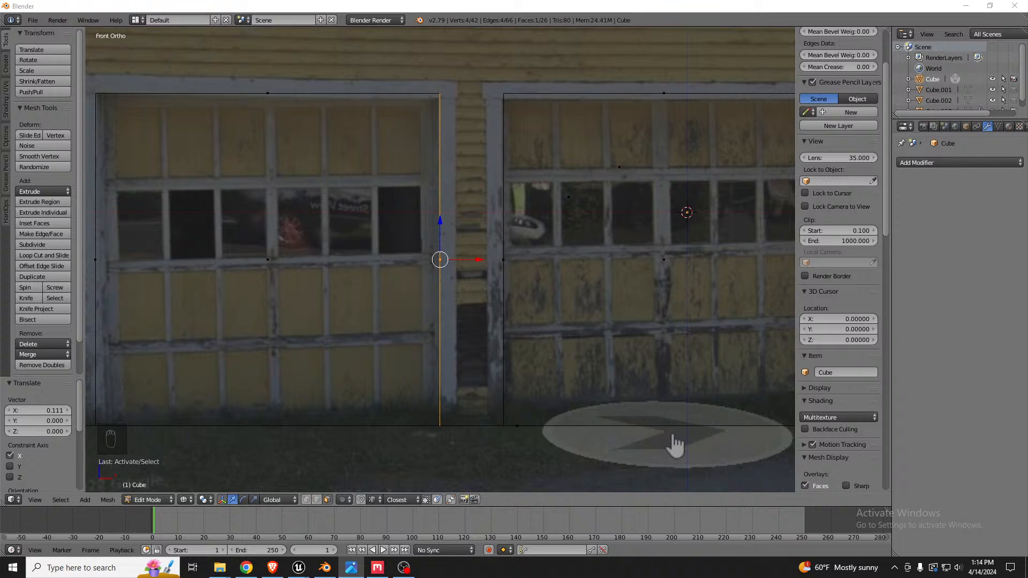
pyautogui.press('z')
pyautogui.moveTo(457, 197)
pyautogui.mouseDown(button='middle')
pyautogui.moveTo(471, 206)
pyautogui.moveTo(439, 235)
pyautogui.mouseUp(button='middle')
pyautogui.scroll(2, 443, 234)
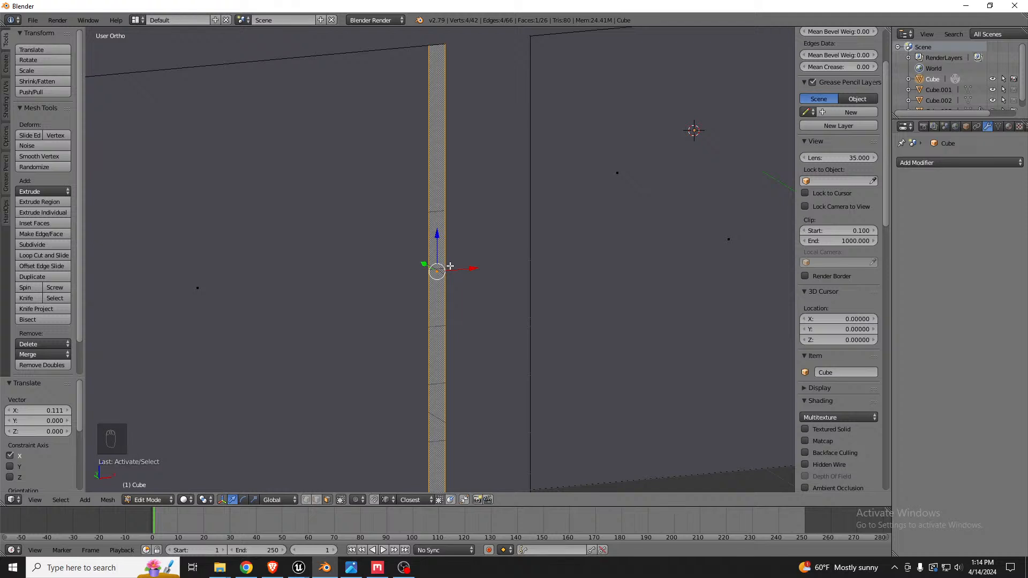
# Duplicate the left garage door opening's right jamb face in place and scale the copy about 1.338 along Y.
pyautogui.scroll(-1, 446, 266)
pyautogui.hotkey('shift', 'd')
pyautogui.rightClick(427, 274)
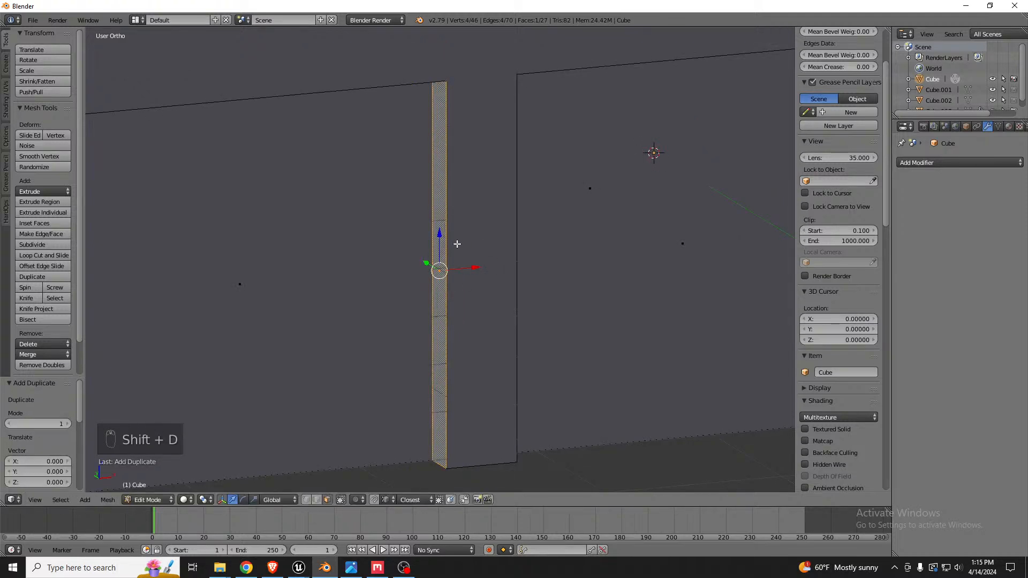
pyautogui.moveTo(456, 243); pyautogui.dragTo(477, 260, button='middle')
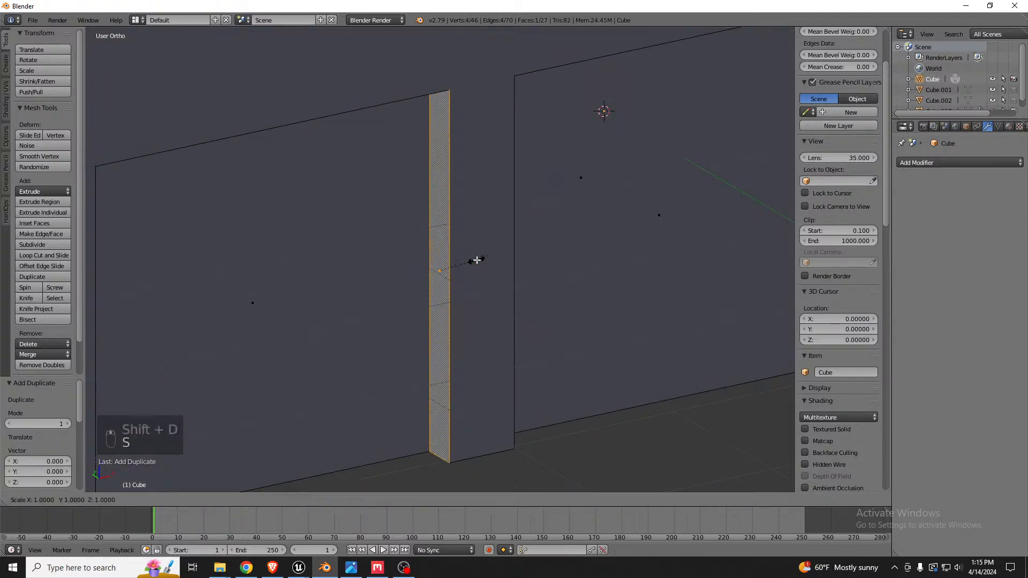
pyautogui.press('s')
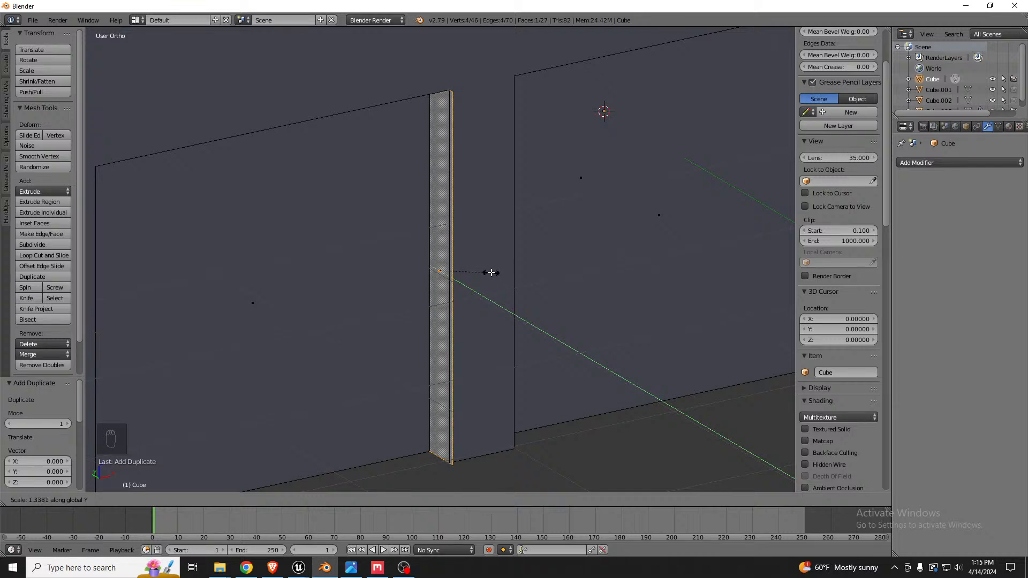
pyautogui.click(488, 272)
# Extrude the duplicated jamb face -0.147 into a solid trim post and recalculate the post's normals.
pyautogui.moveTo(484, 266); pyautogui.dragTo(468, 259, button='middle')
pyautogui.press('e')
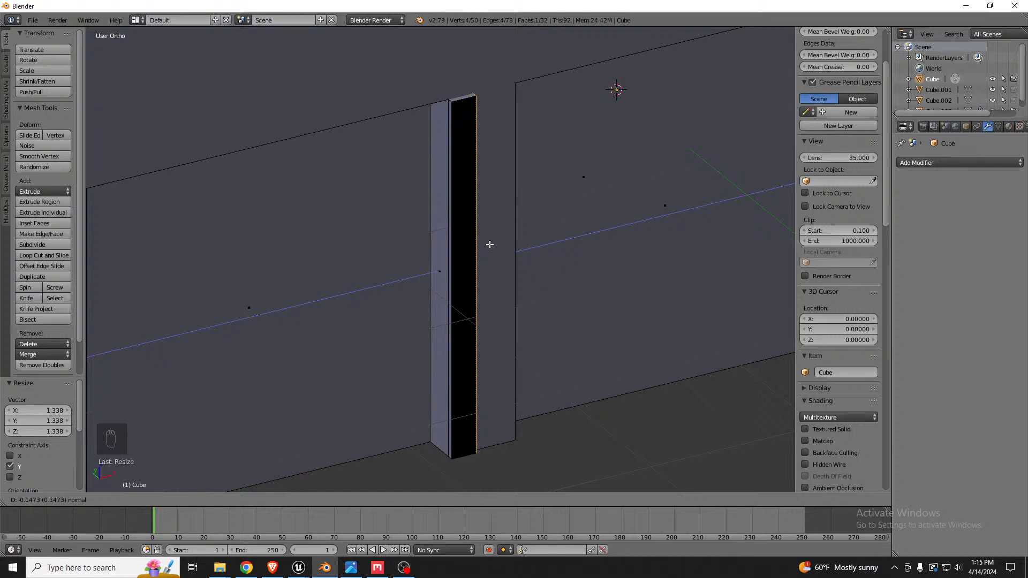
pyautogui.click(490, 245)
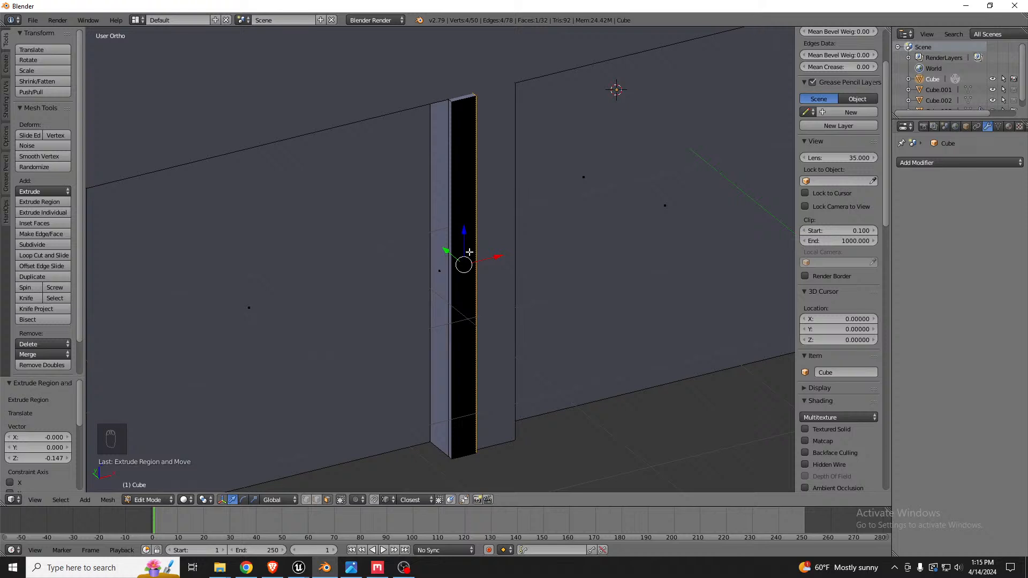
pyautogui.press('l')
pyautogui.hotkey('ctrl', 'n')
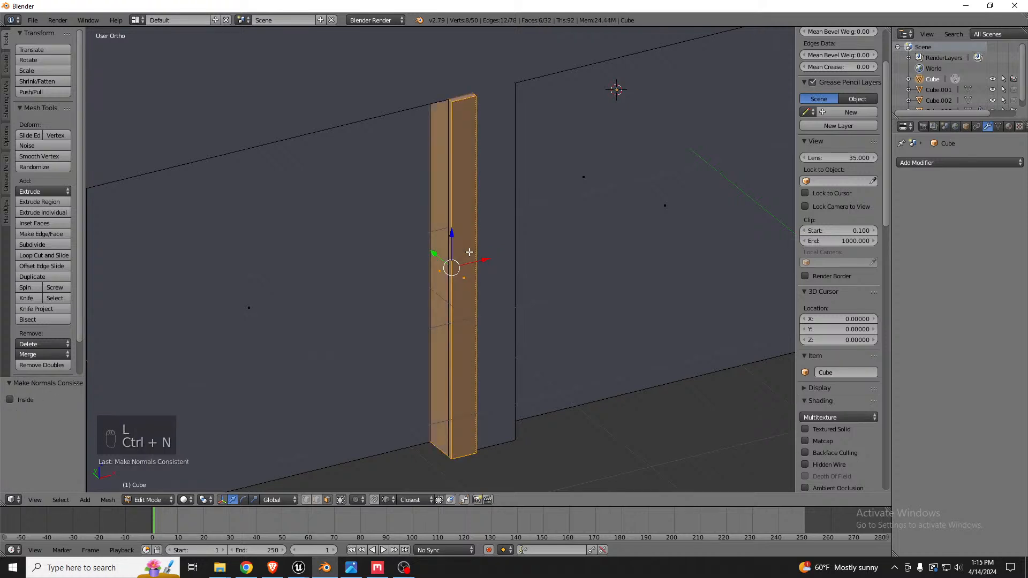
# Shift the trim post -0.015 units along X and 0.007 units along Y against the wall.
pyautogui.moveTo(467, 195)
pyautogui.mouseDown(button='middle')
pyautogui.moveTo(452, 173)
pyautogui.moveTo(473, 185)
pyautogui.moveTo(487, 248)
pyautogui.mouseUp(button='middle')
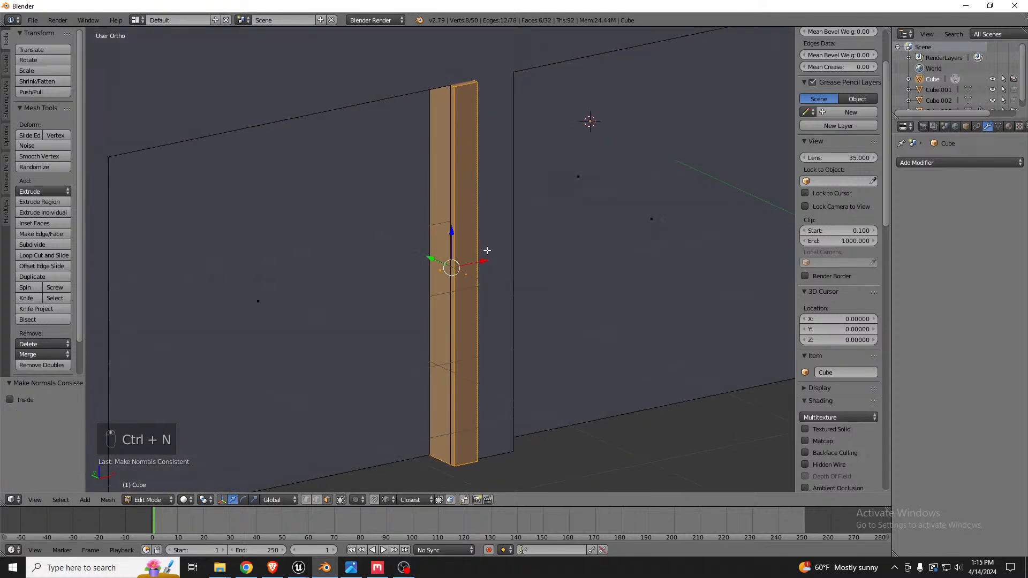
pyautogui.moveTo(485, 259); pyautogui.dragTo(485, 260)
pyautogui.moveTo(485, 260); pyautogui.dragTo(342, 268, button='middle')
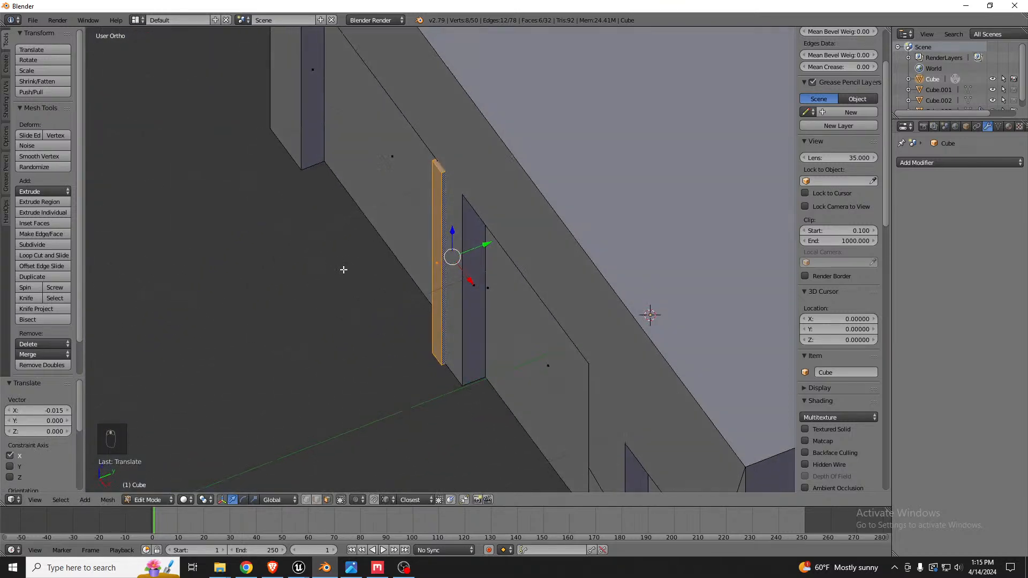
pyautogui.moveTo(449, 188); pyautogui.dragTo(486, 316, button='middle')
pyautogui.moveTo(485, 340); pyautogui.dragTo(484, 344)
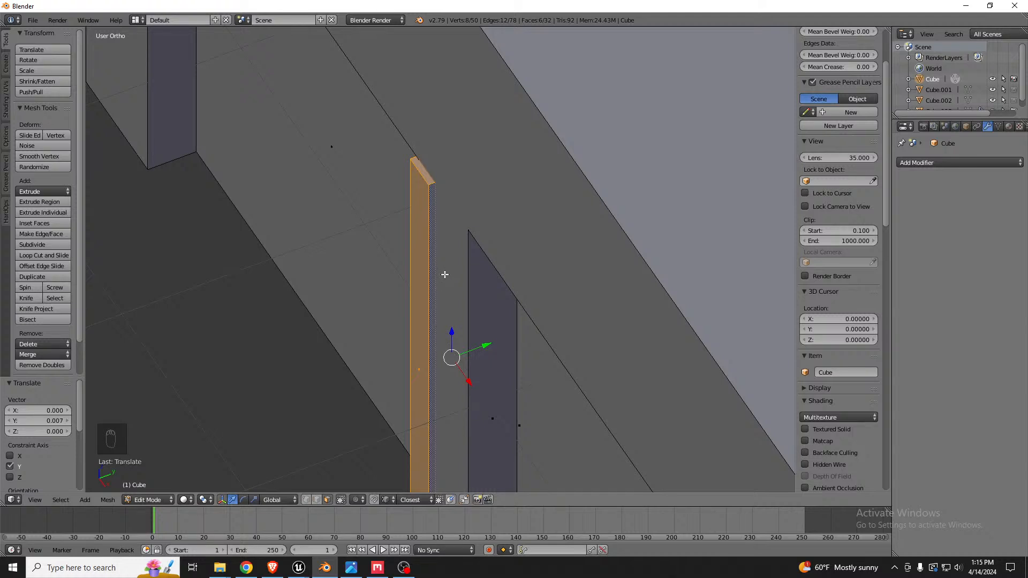
# Try placing a duplicate of the trim post 0.289 units along X, beside the other garage door opening.
pyautogui.moveTo(444, 274); pyautogui.dragTo(489, 276, button='middle')
pyautogui.scroll(-3, 564, 216)
pyautogui.moveTo(410, 233); pyautogui.dragTo(482, 278, button='middle')
pyautogui.hotkey('shift', 'd')
pyautogui.press('x')
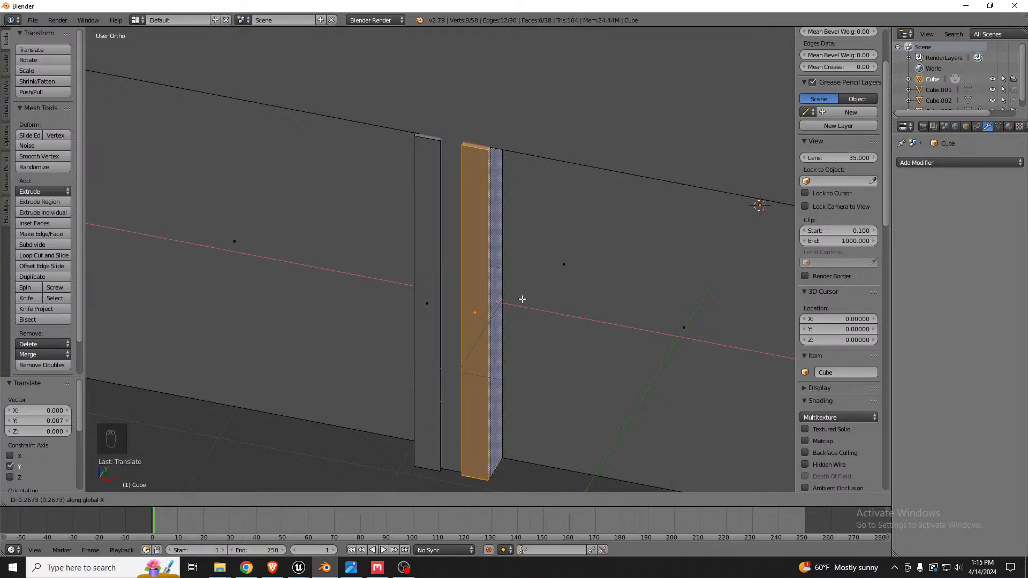
pyautogui.click(525, 300)
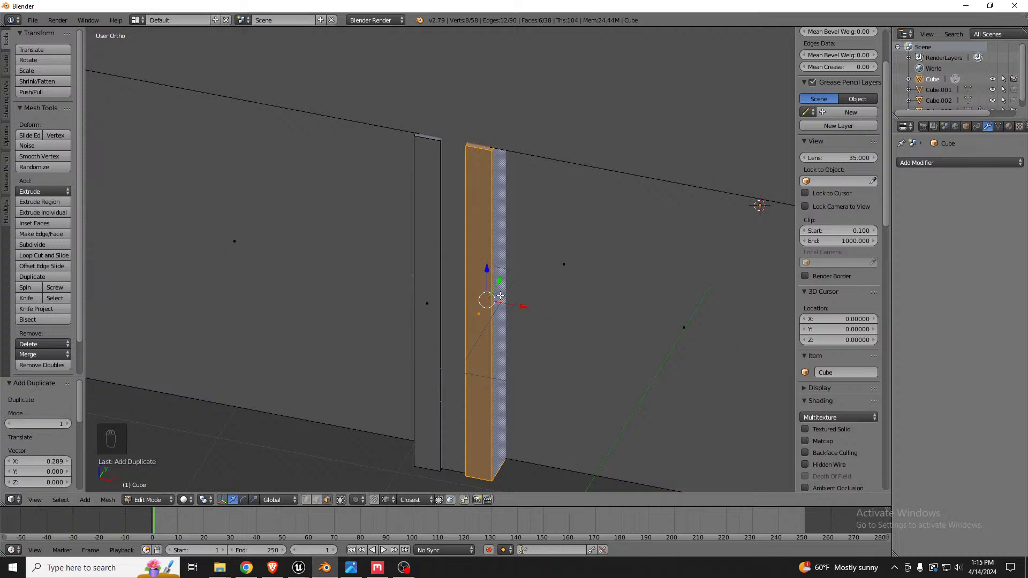
pyautogui.moveTo(524, 299); pyautogui.dragTo(551, 271, button='middle')
pyautogui.scroll(-4, 488, 271)
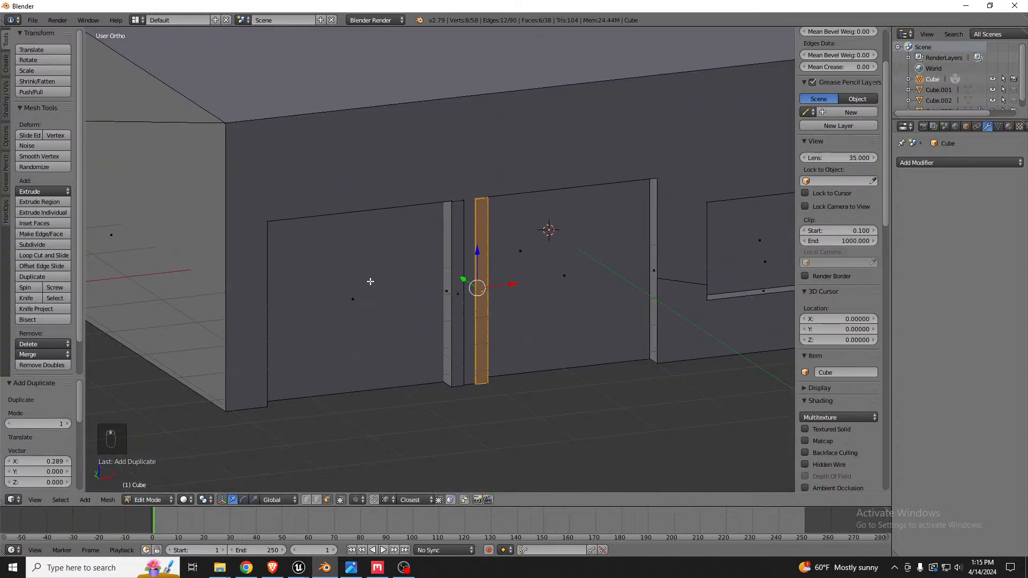
pyautogui.hotkey('ctrl', 'z')
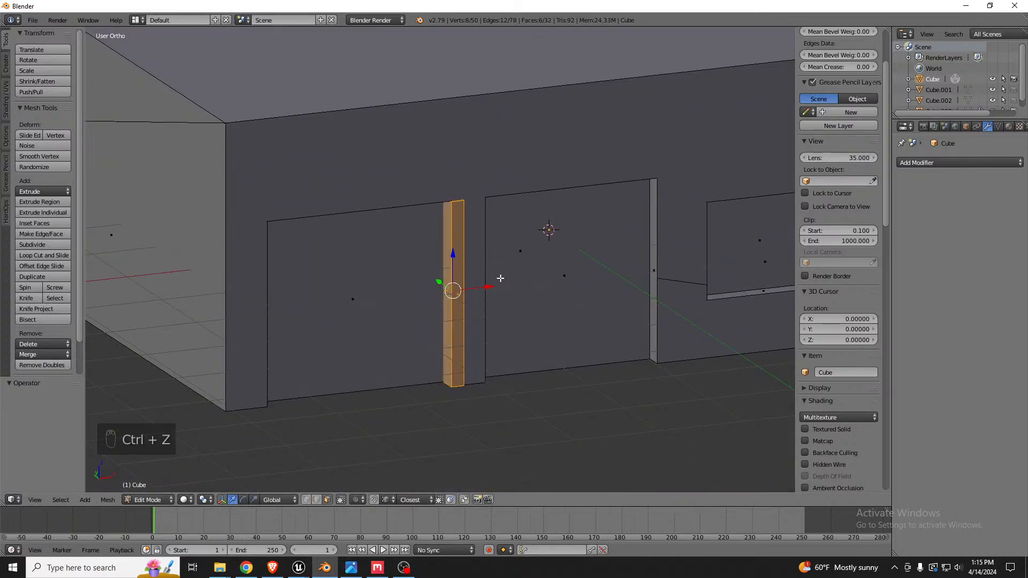
# Split the 3D view into two side-by-side areas with their shelves hidden, and switch one to the UV/Image Editor.
pyautogui.hotkey('shift', 'space')
pyautogui.hotkey('shift', 'space')
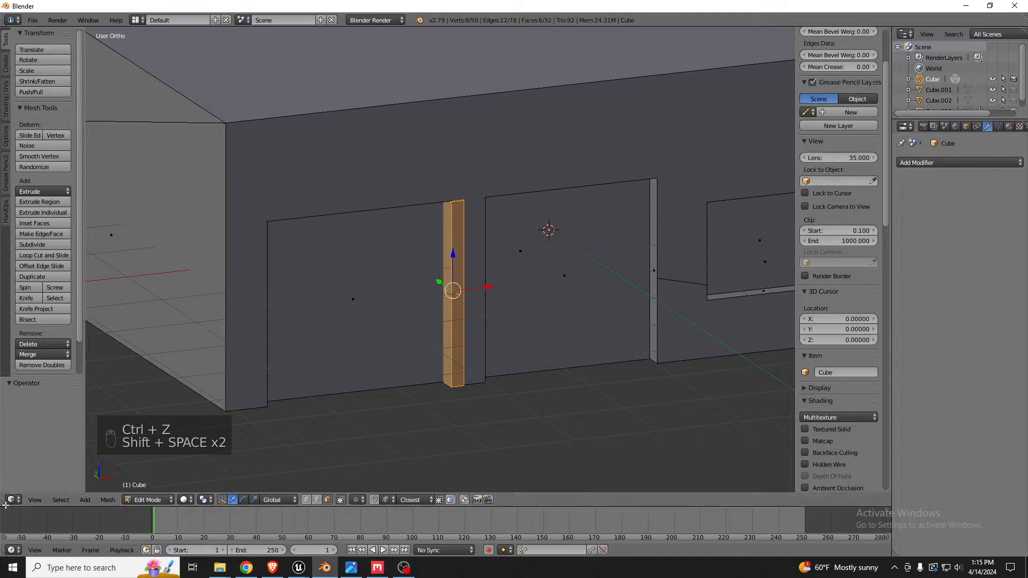
pyautogui.moveTo(5, 504); pyautogui.dragTo(380, 442)
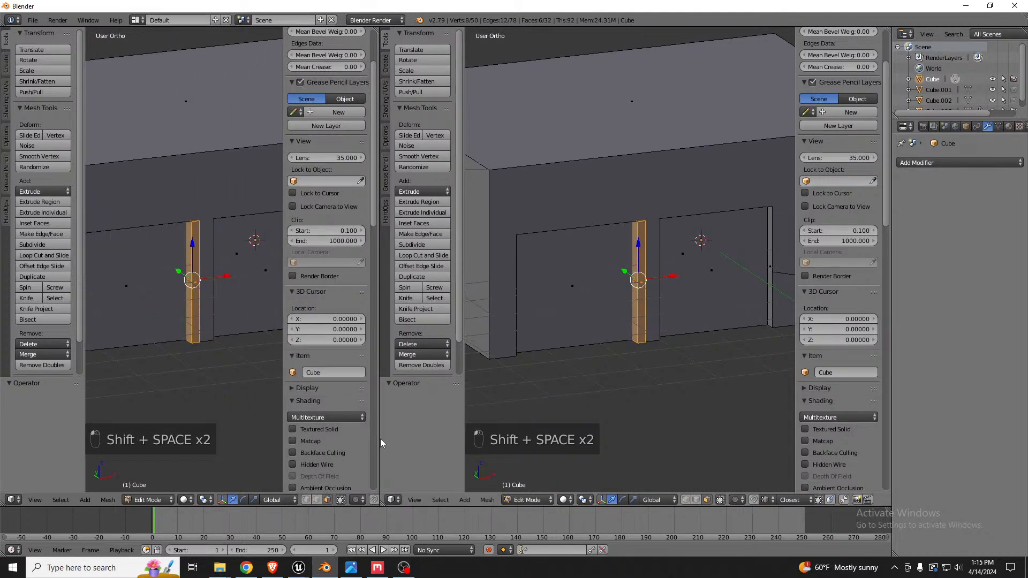
pyautogui.press('t')
pyautogui.press('n')
pyautogui.press('t')
pyautogui.press('n')
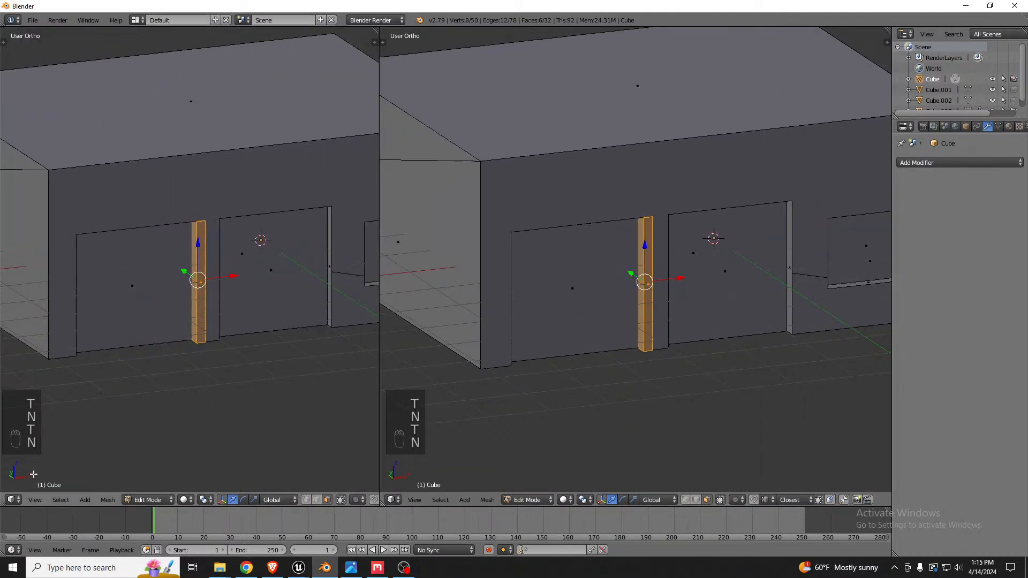
pyautogui.click(14, 499)
pyautogui.click(34, 417)
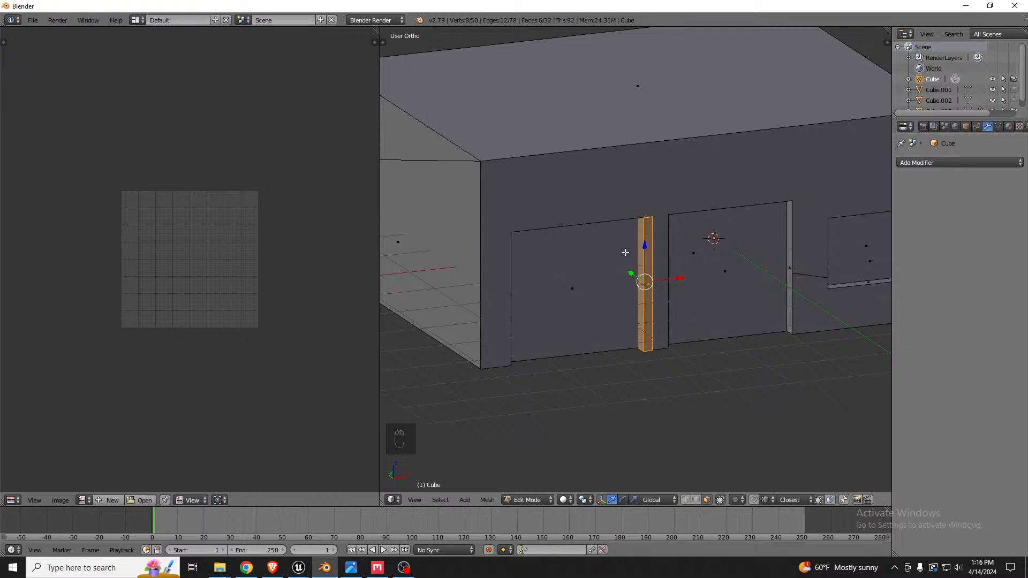
# Examine the trim post, the garage door openings and the window openings around the building.
pyautogui.scroll(3, 728, 250)
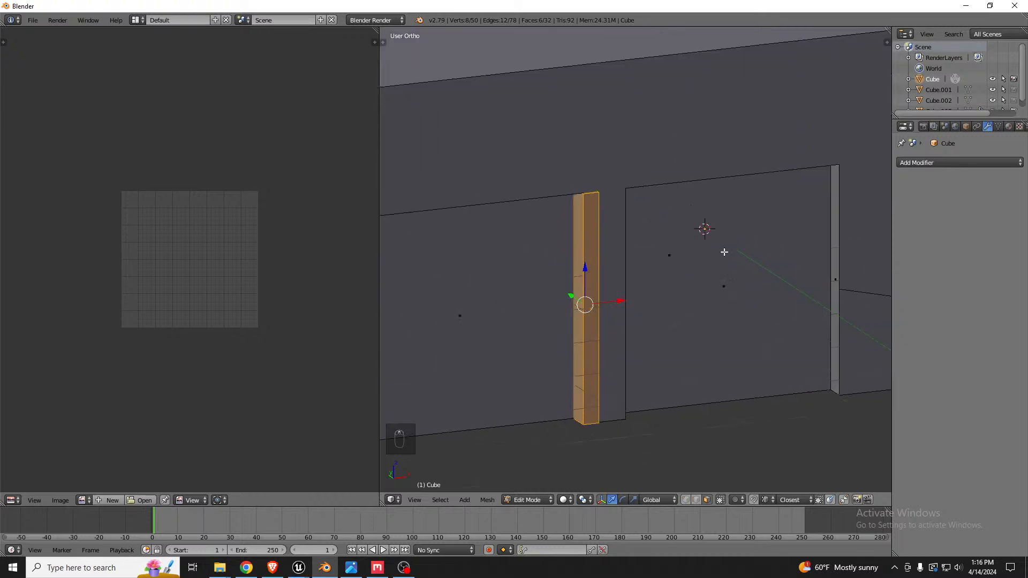
pyautogui.scroll(-3, 592, 267)
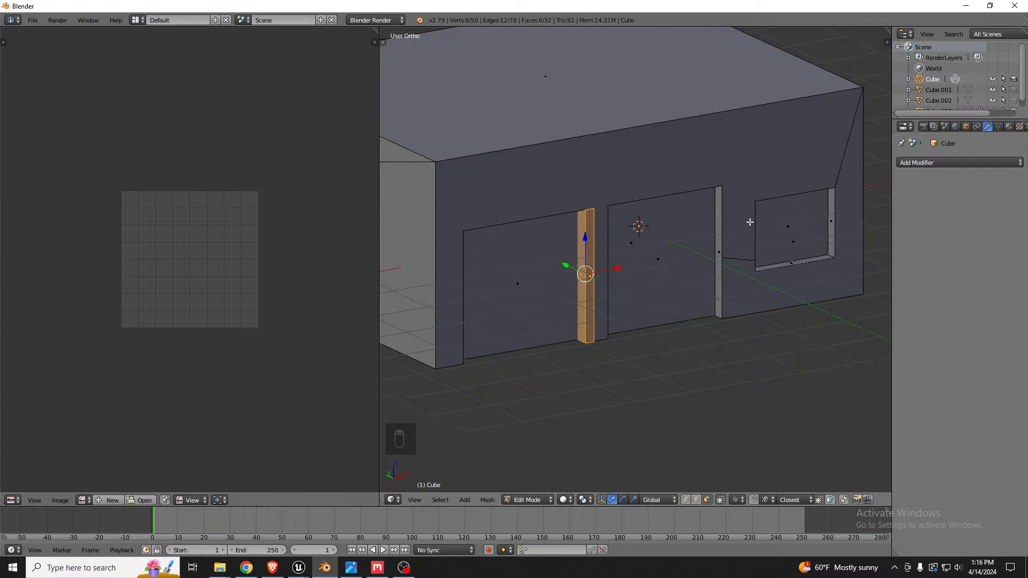
pyautogui.scroll(-3, 776, 200)
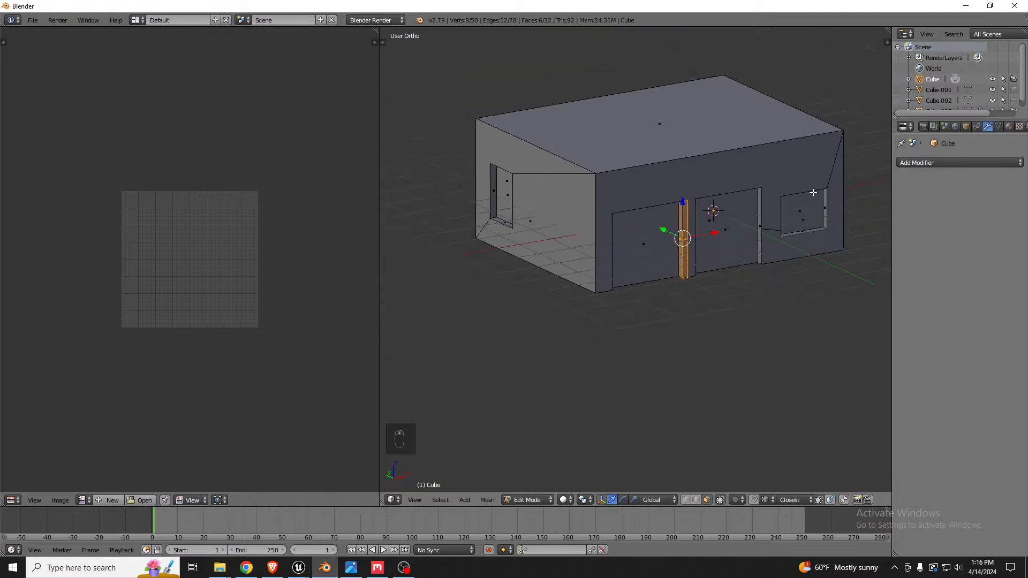
pyautogui.scroll(3, 538, 171)
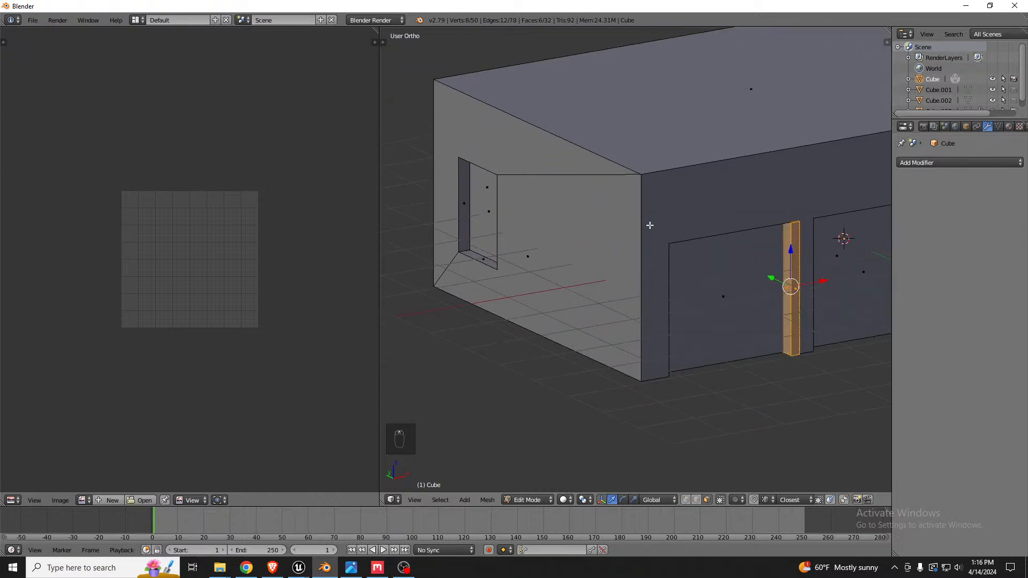
pyautogui.scroll(-1, 701, 227)
pyautogui.scroll(3, 705, 224)
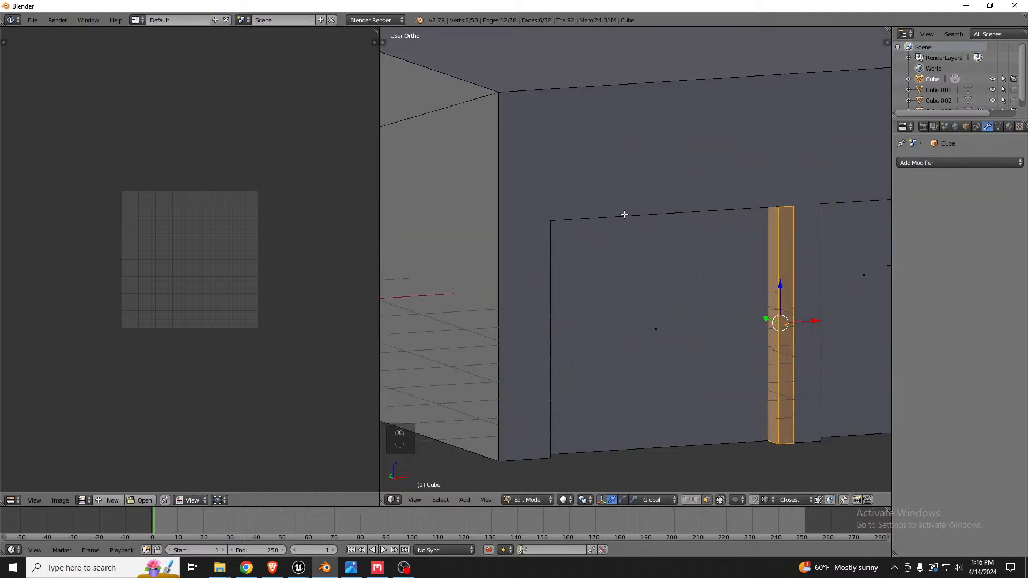
pyautogui.scroll(-2, 710, 214)
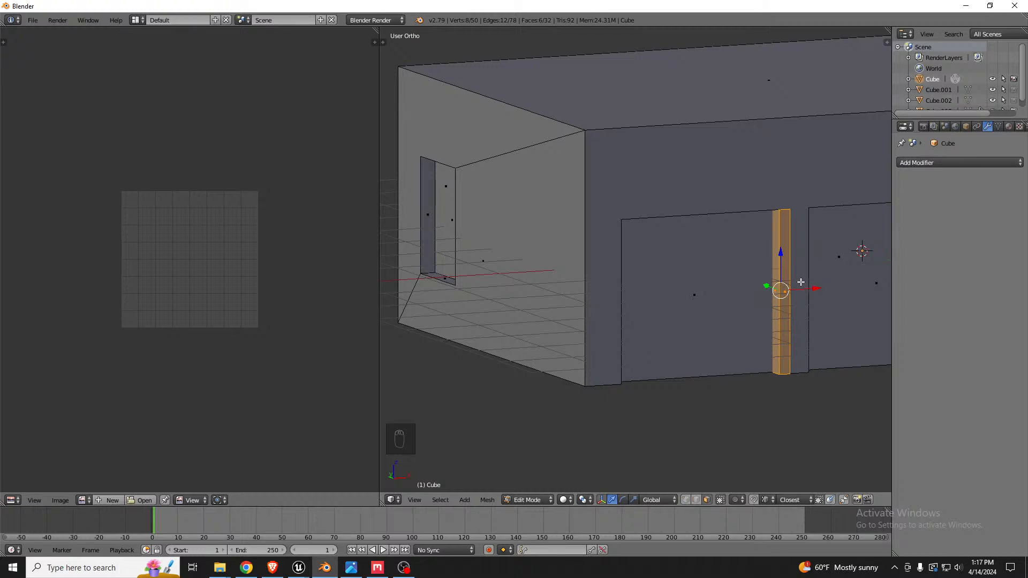
pyautogui.moveTo(785, 227); pyautogui.dragTo(792, 239, button='middle')
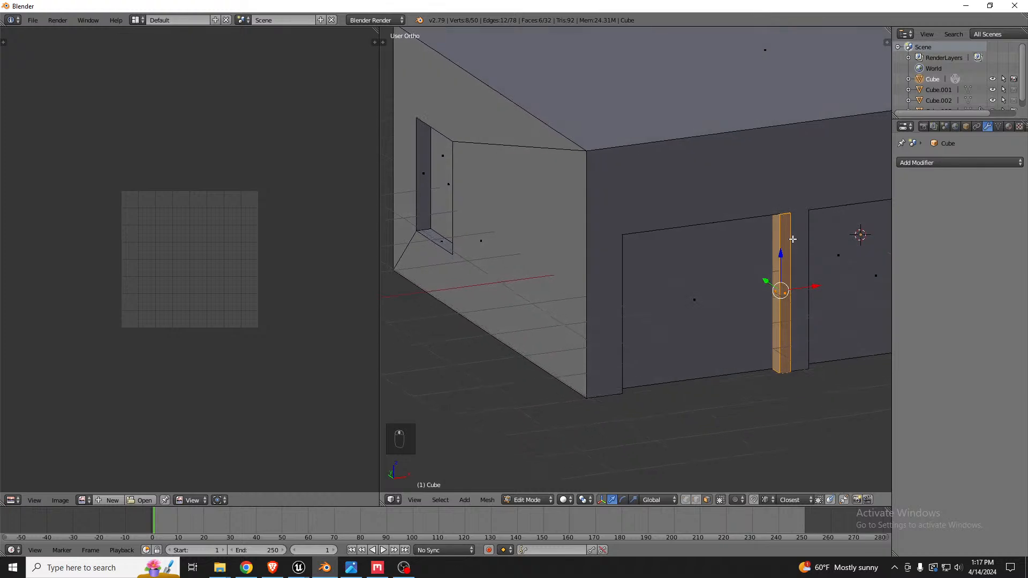
pyautogui.scroll(4, 785, 227)
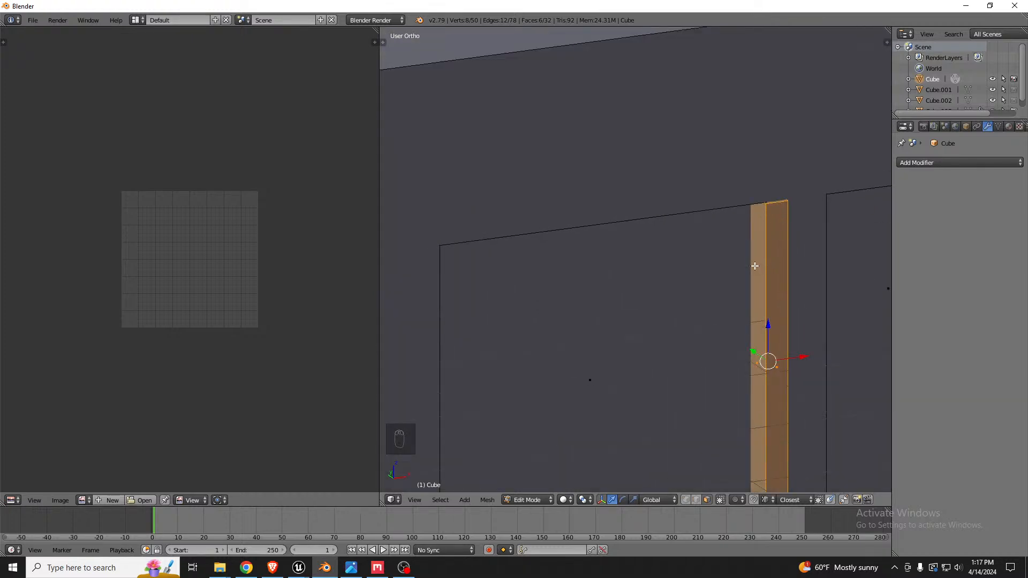
pyautogui.scroll(-3, 564, 235)
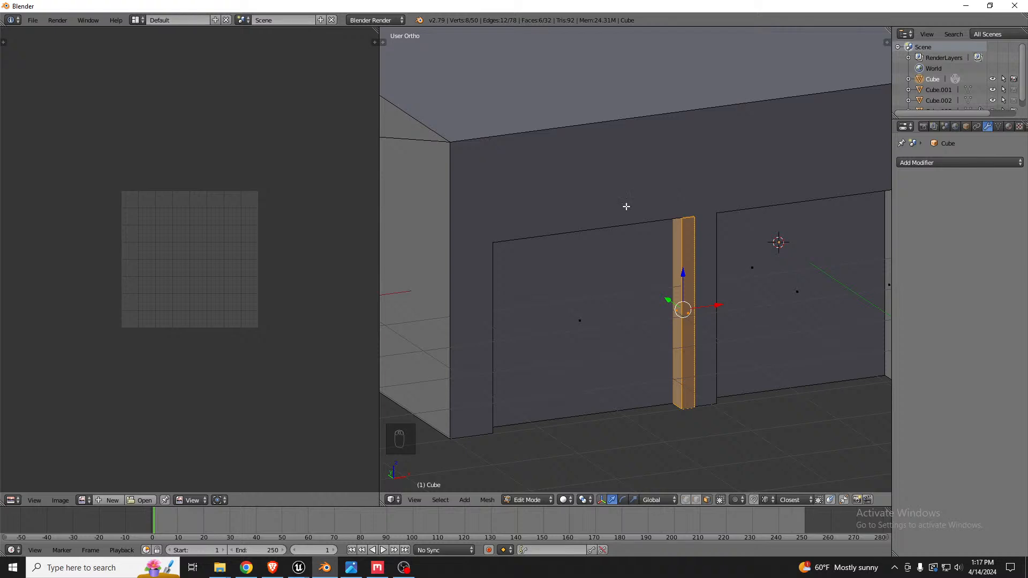
pyautogui.moveTo(580, 358); pyautogui.dragTo(612, 327, button='middle')
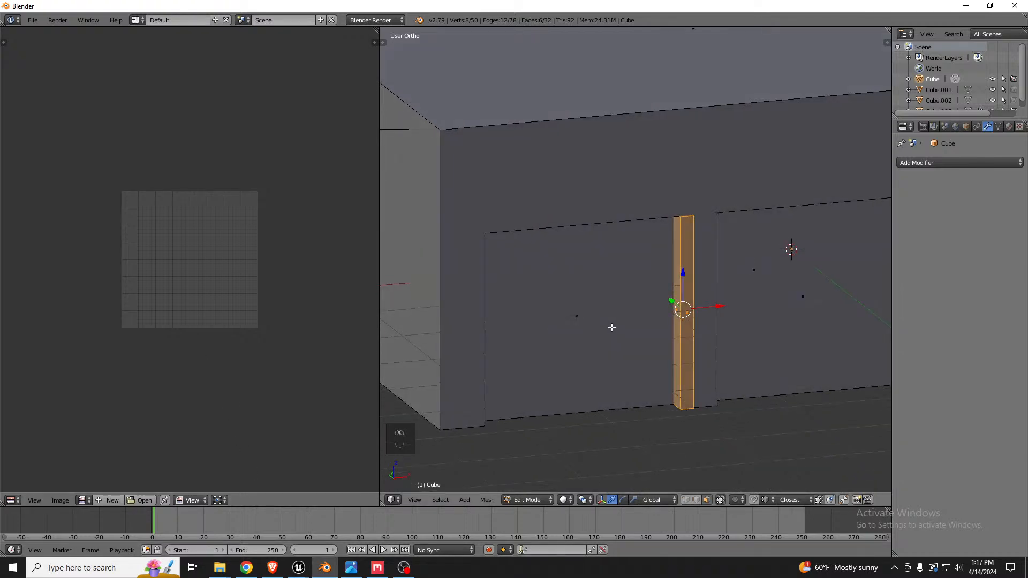
# Compare the trim post and door openings with the reference photo in wireframe front view, and check the post up close.
pyautogui.press('z')
pyautogui.press('KP_5')
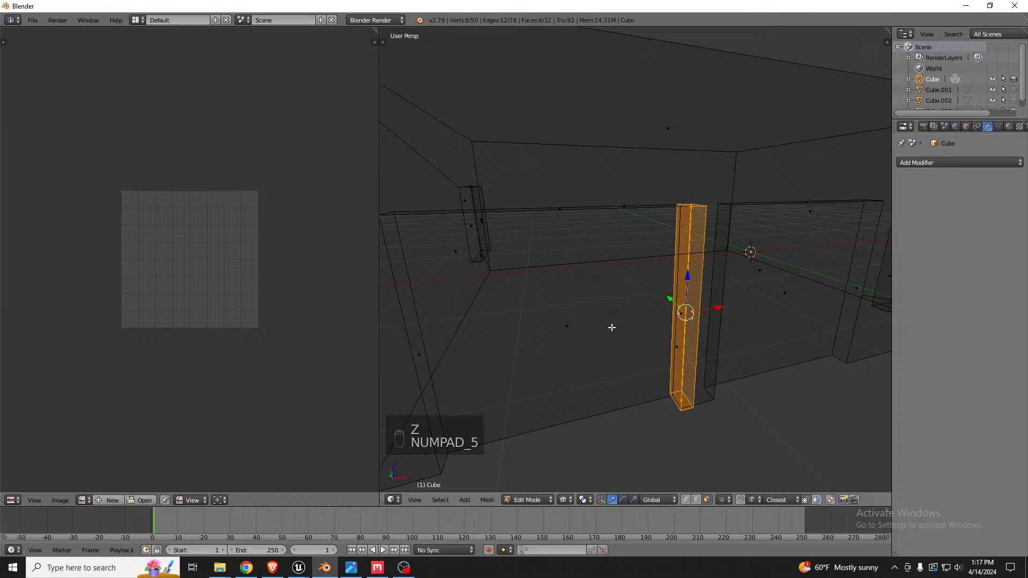
pyautogui.press('KP_5')
pyautogui.press('KP_Decimal')
pyautogui.press('KP_1')
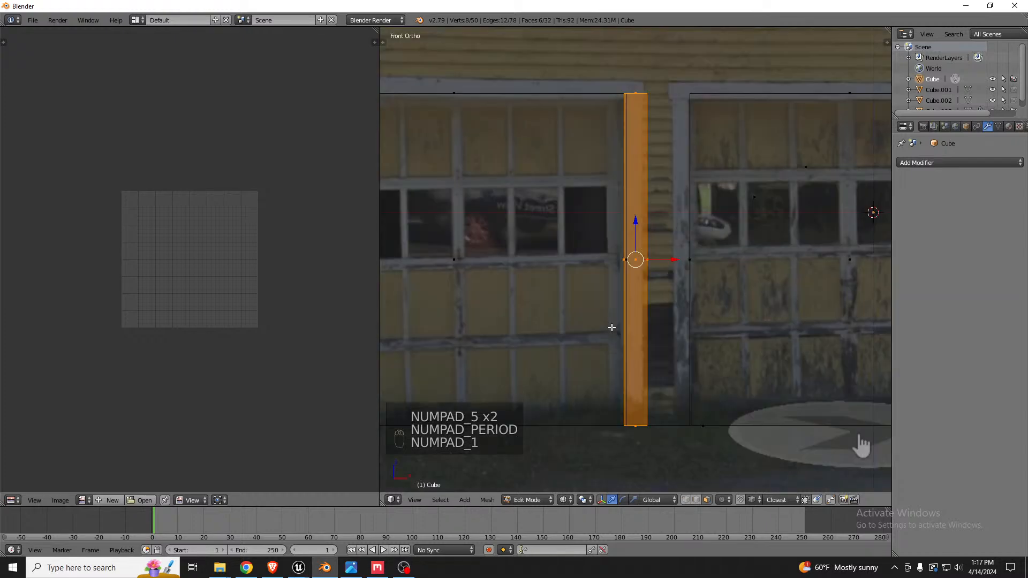
pyautogui.scroll(-4, 611, 327)
pyautogui.scroll(3, 523, 211)
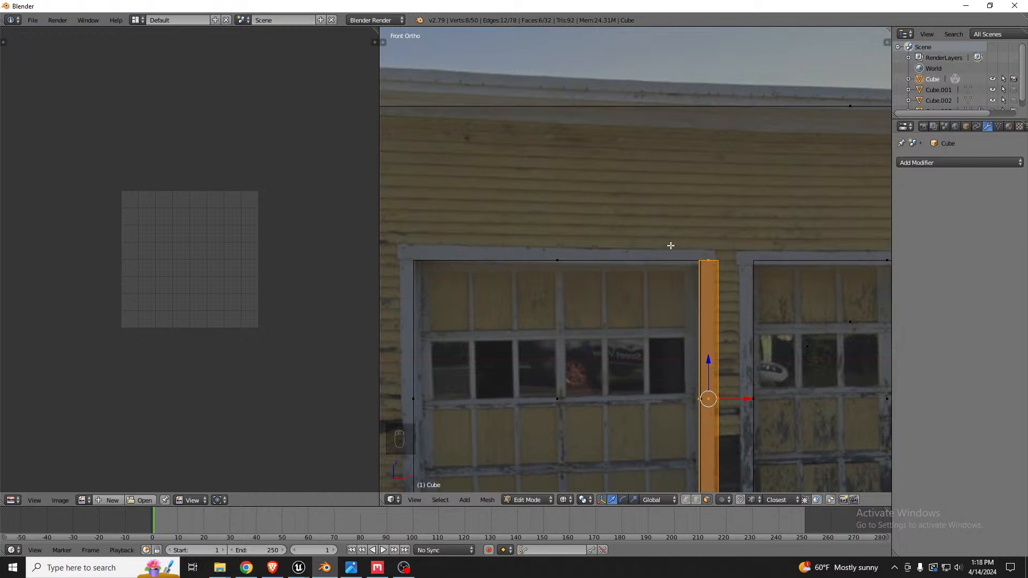
pyautogui.scroll(-3, 671, 245)
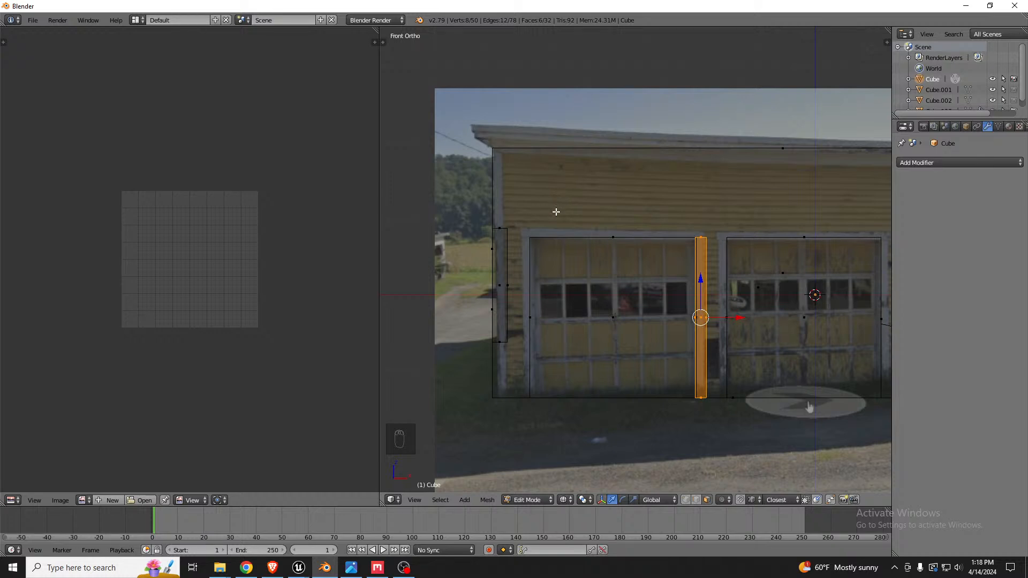
pyautogui.scroll(-2, 483, 213)
pyautogui.scroll(1, 665, 213)
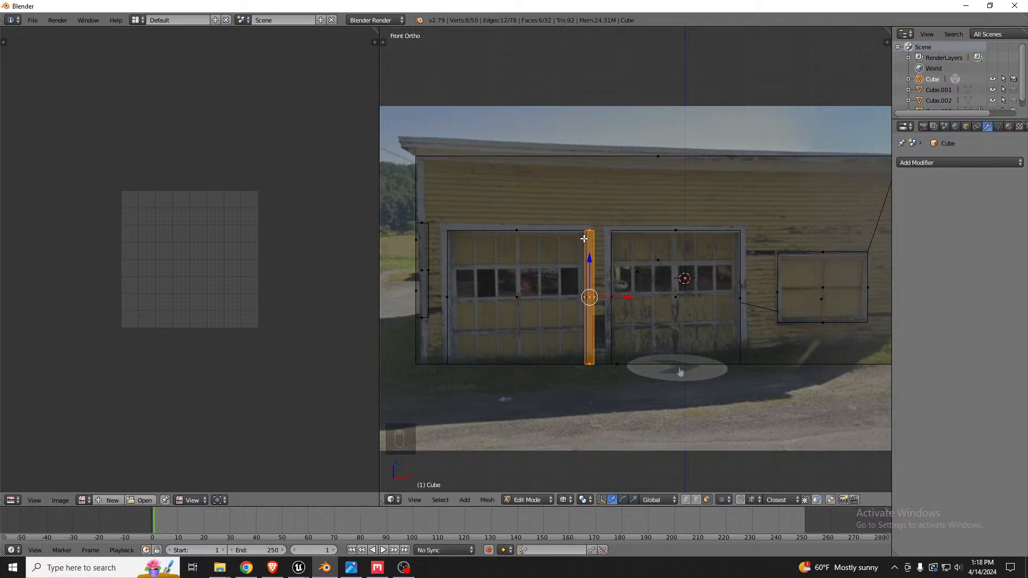
pyautogui.moveTo(584, 239); pyautogui.dragTo(587, 242, button='middle')
pyautogui.press('KP_Decimal')
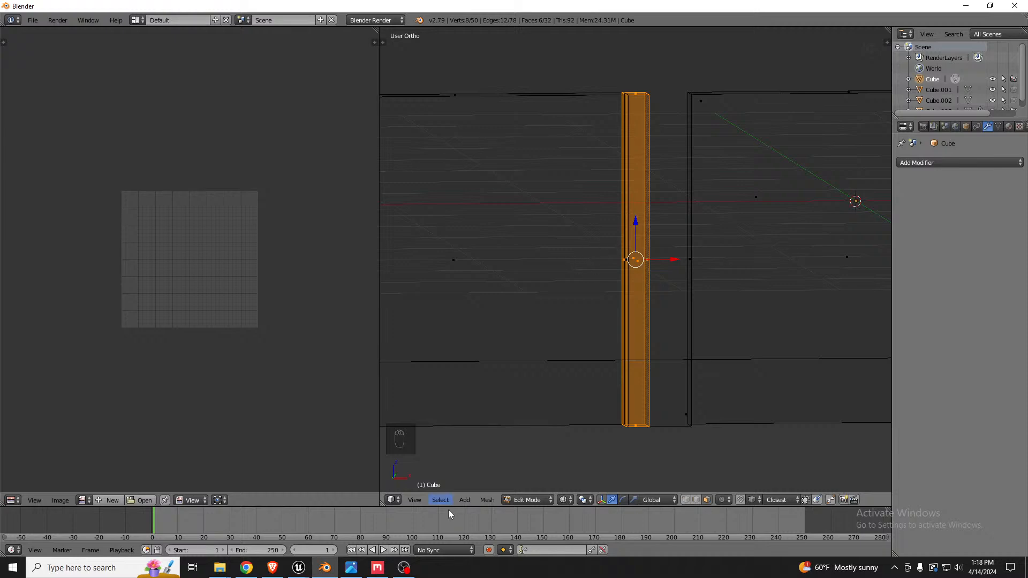
# Switch to Quixel Mixer and search the local library for siding materials using "sid".
pyautogui.click(377, 567)
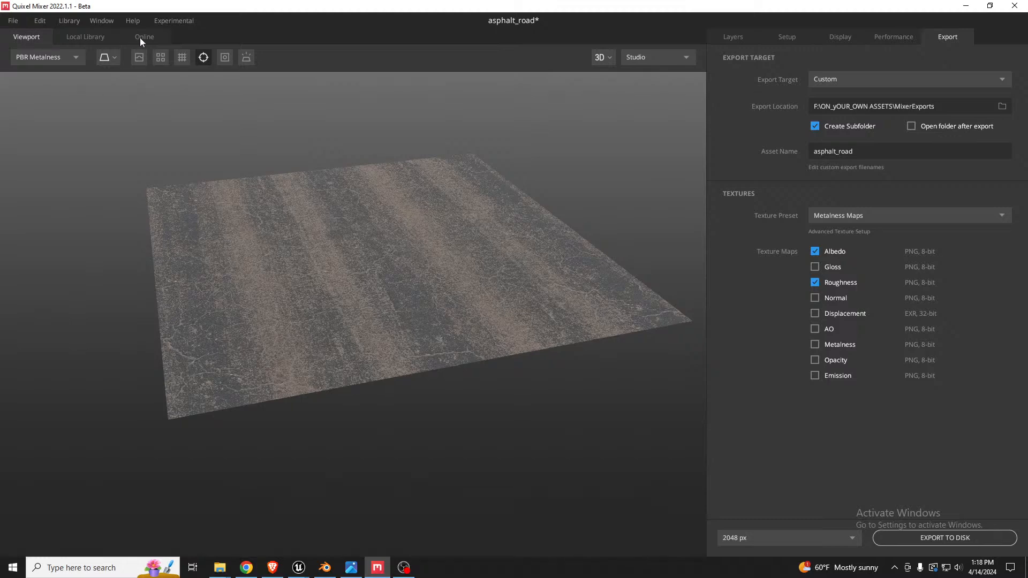
pyautogui.click(97, 35)
pyautogui.click(68, 75)
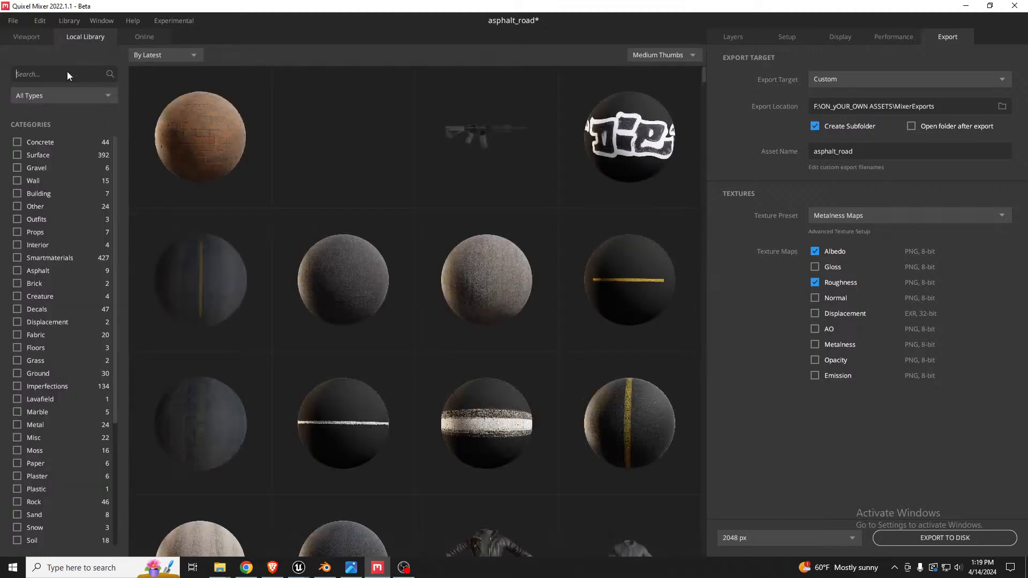
pyautogui.write('sidin')
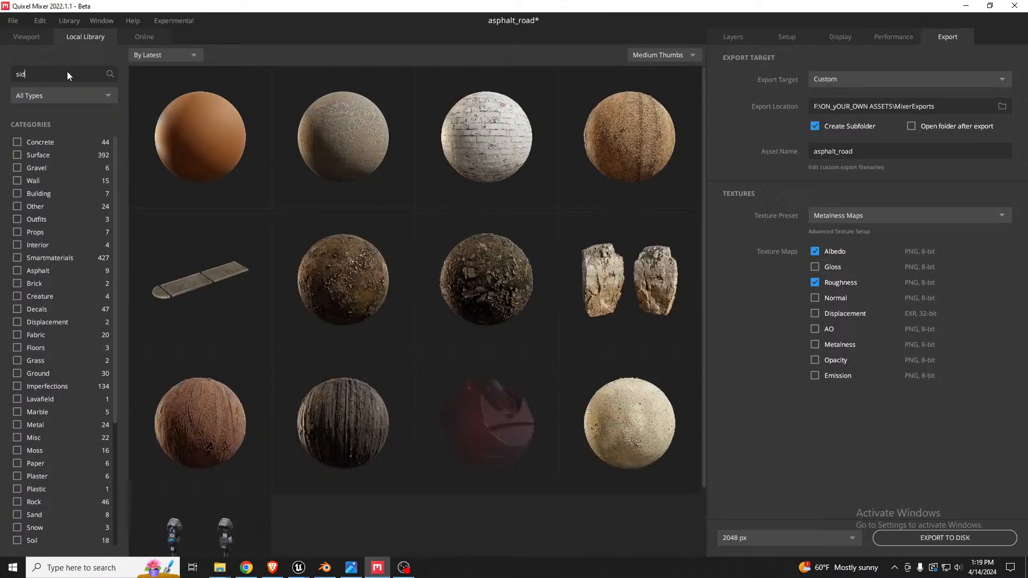
pyautogui.press('BackSpace')
pyautogui.press('BackSpace')
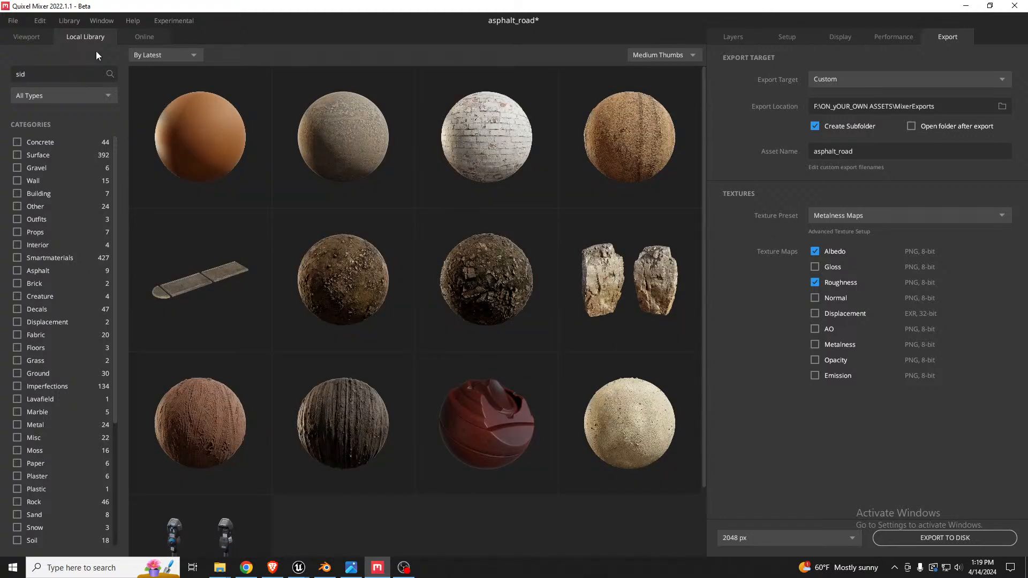
# Search the online asset library for "siding".
pyautogui.click(143, 36)
pyautogui.click(71, 75)
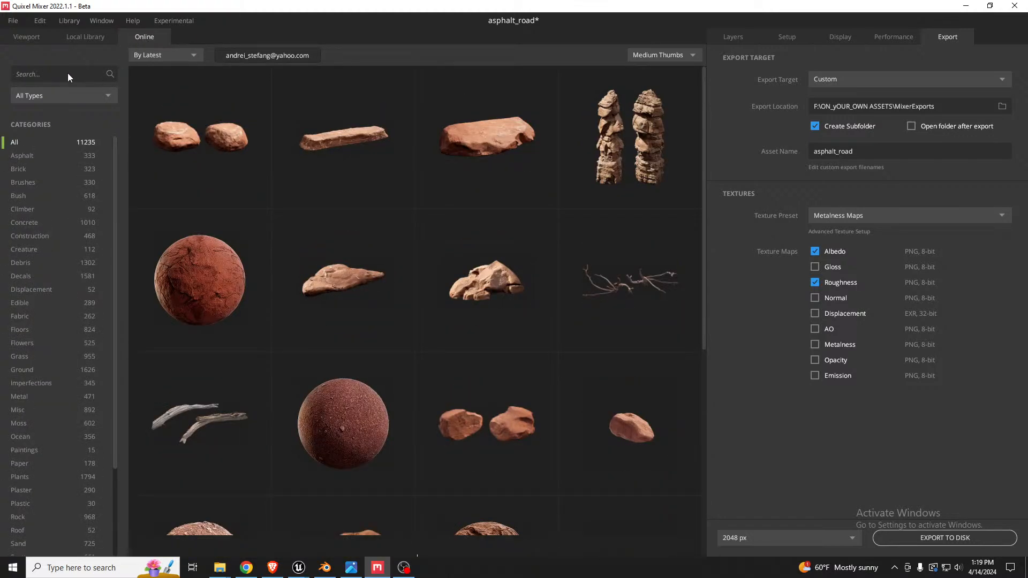
pyautogui.write('siding')
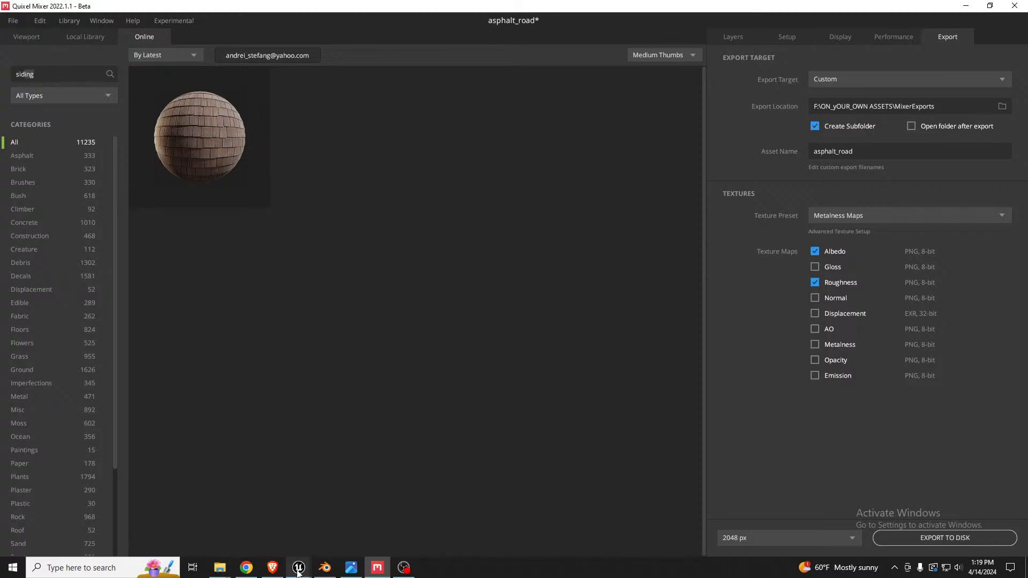
# Switch to the Unreal Editor and fly along the road to the brick apartment building with the wood-plank corner section.
pyautogui.moveTo(298, 573)
pyautogui.click(192, 514)
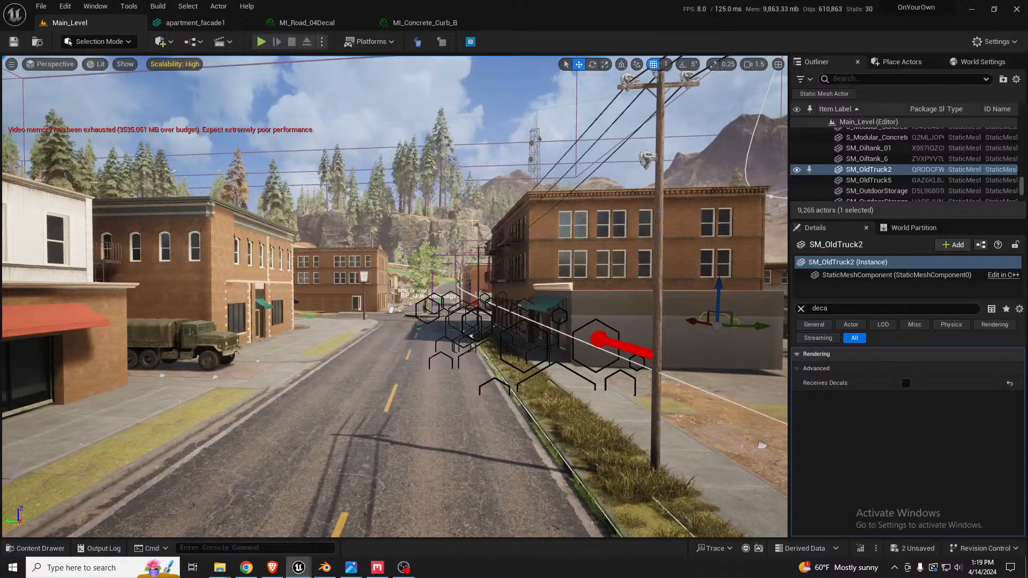
pyautogui.scroll(2, 414, 277)
pyautogui.press('w')
pyautogui.moveTo(343, 254); pyautogui.dragTo(174, 251, button='right')
pyautogui.press('w')
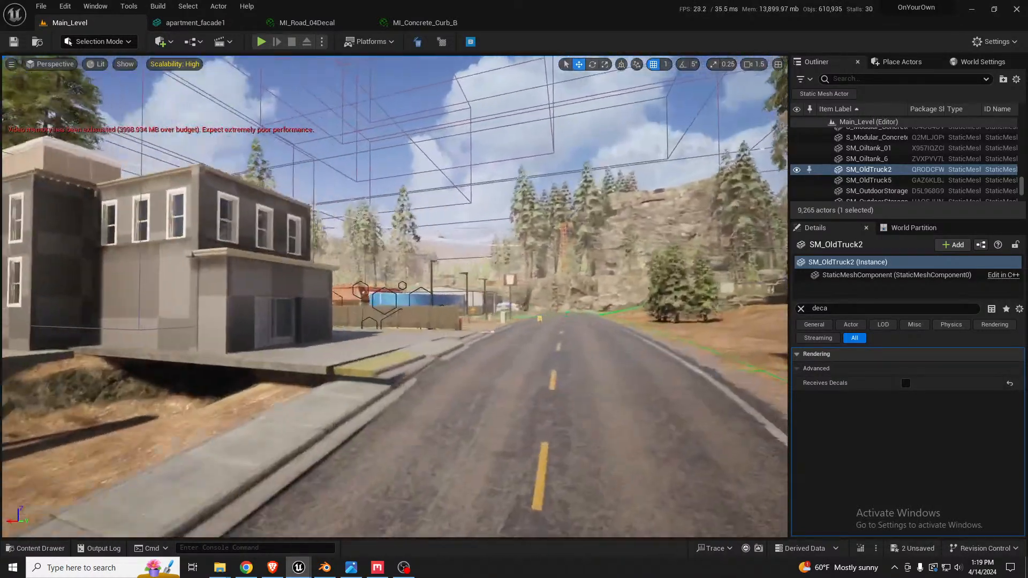
pyautogui.moveTo(286, 272); pyautogui.dragTo(455, 289, button='right')
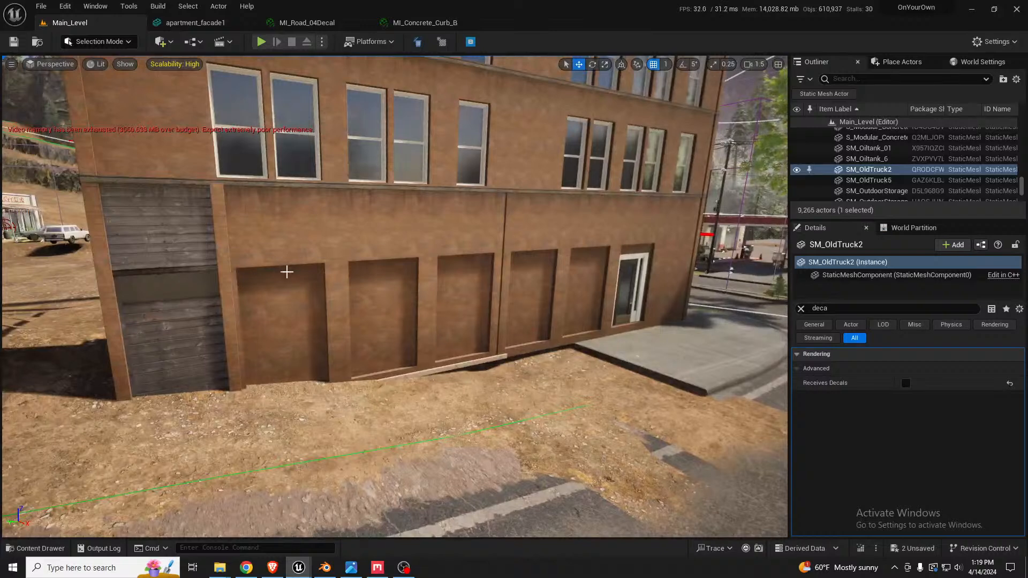
# Select the apartment_facade2 building, clear the details filter, and open its MI_Wooden_Facade material instance to inspect the texture maps.
pyautogui.click(194, 251)
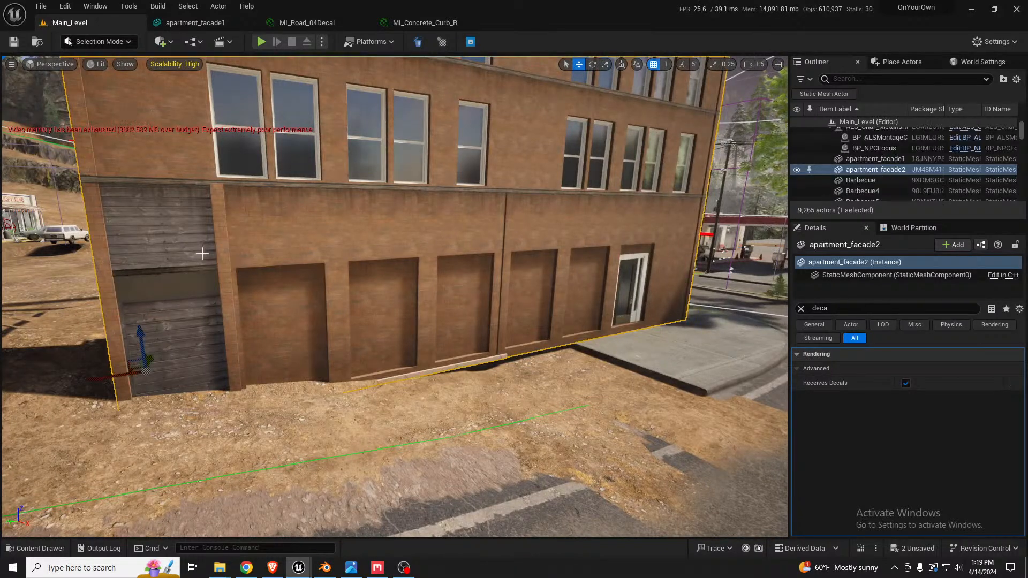
pyautogui.click(800, 310)
pyautogui.scroll(-5, 932, 457)
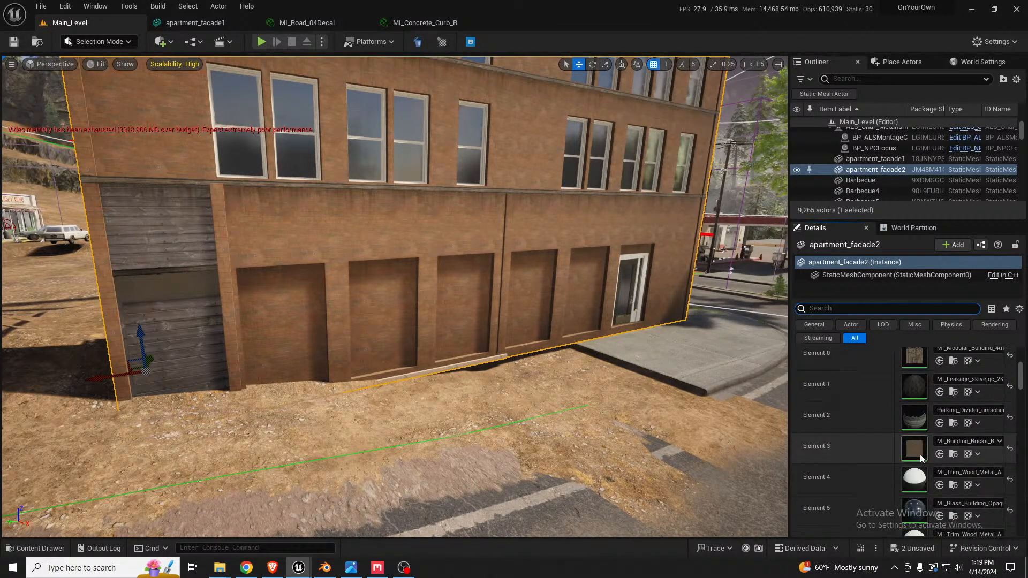
pyautogui.scroll(-5, 915, 460)
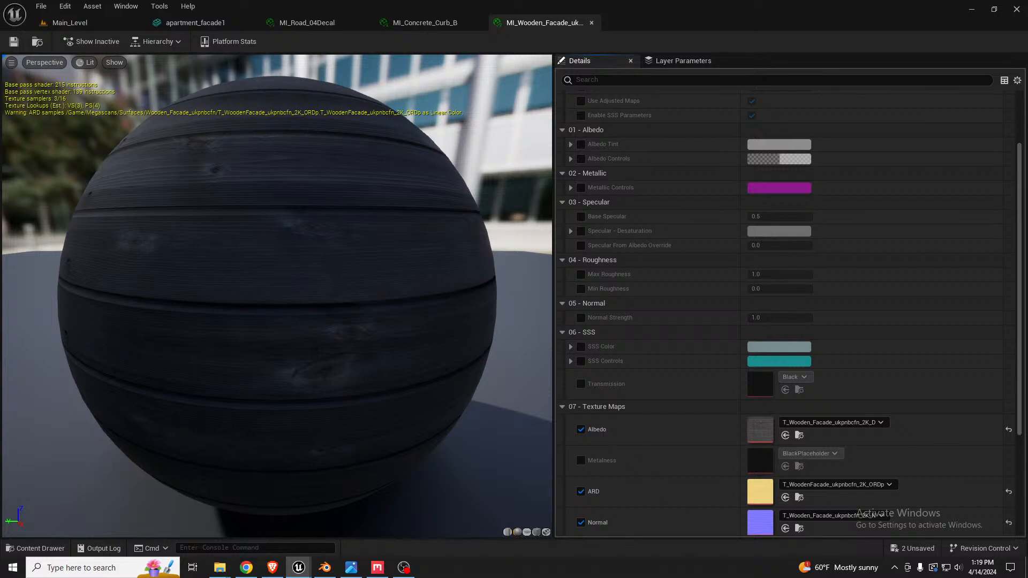
# Return to Blender and unwrap the selected trim post with Smart UV Project at an angle limit of 66.
pyautogui.click(325, 567)
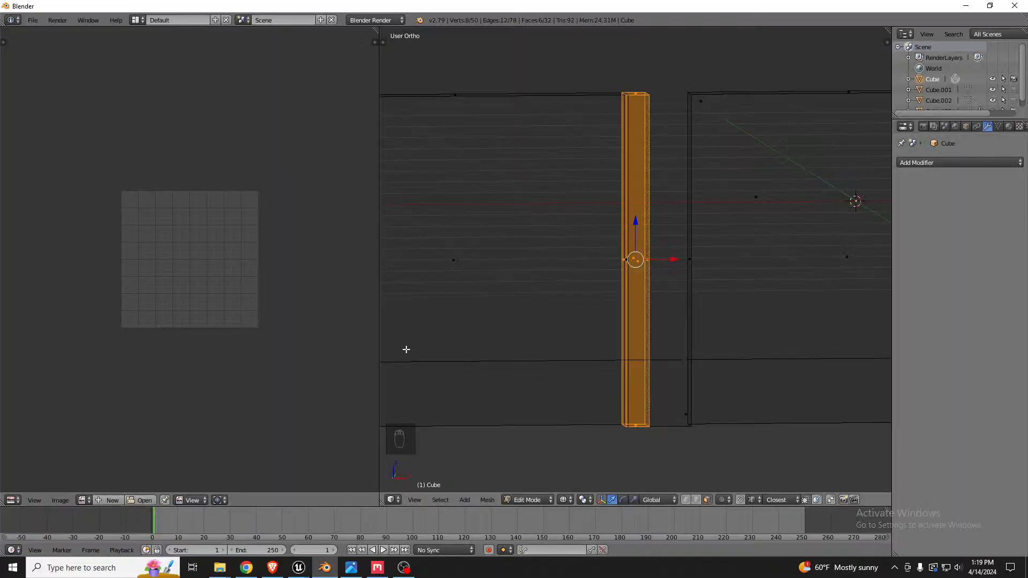
pyautogui.moveTo(565, 204); pyautogui.dragTo(574, 217, button='middle')
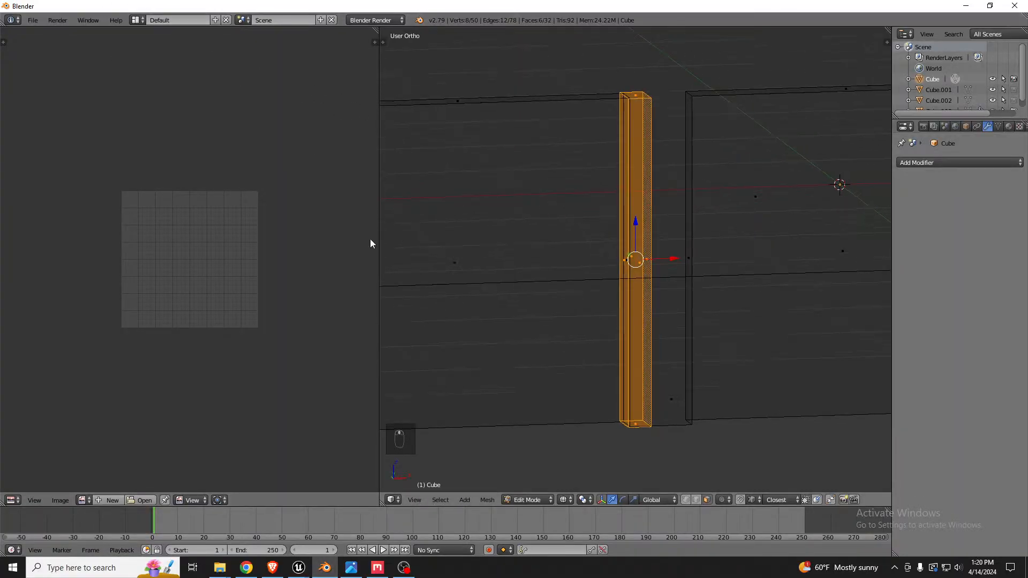
pyautogui.press('u')
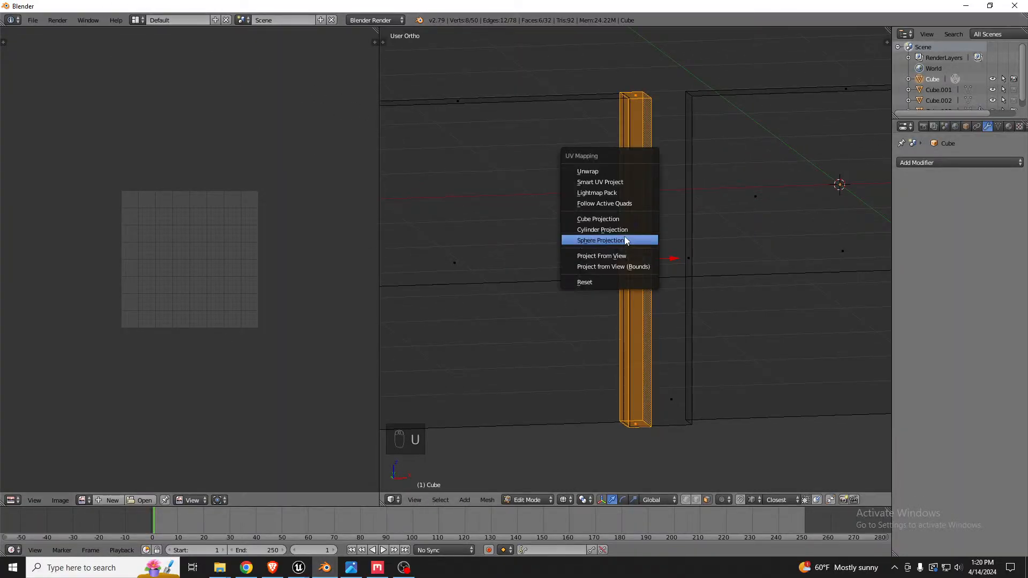
pyautogui.click(613, 184)
pyautogui.click(587, 265)
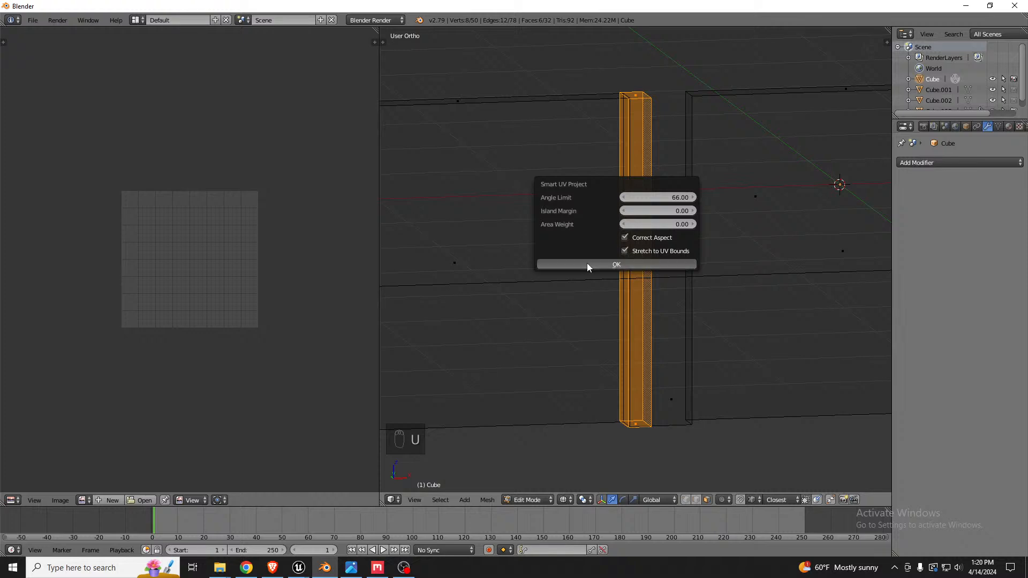
pyautogui.moveTo(552, 262); pyautogui.dragTo(567, 265, button='middle')
# Separate the selected trim post from the garage mesh into its own object.
pyautogui.press('Tab')
pyautogui.press('Tab')
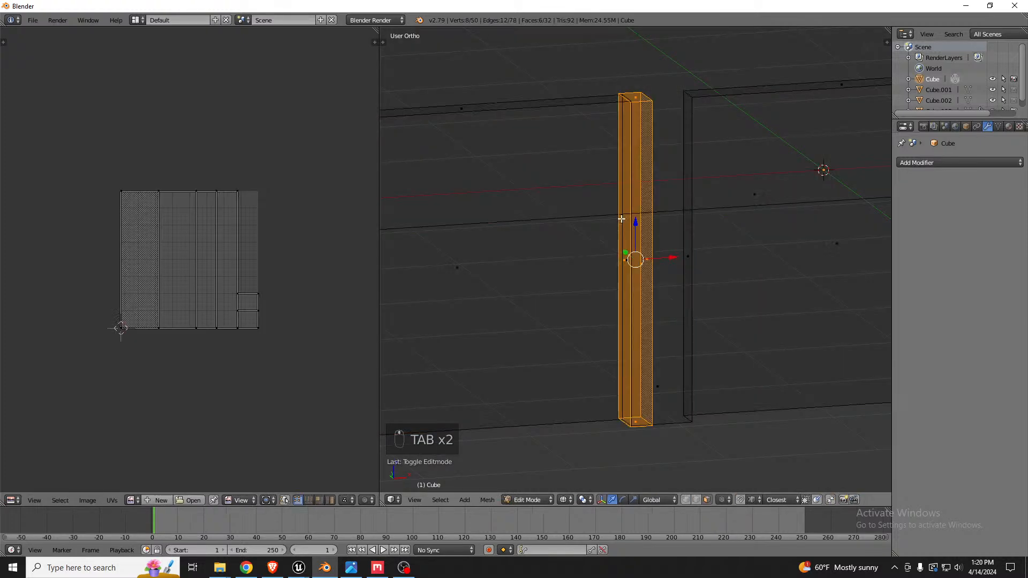
pyautogui.press('p')
pyautogui.click(636, 193)
pyautogui.press('Tab')
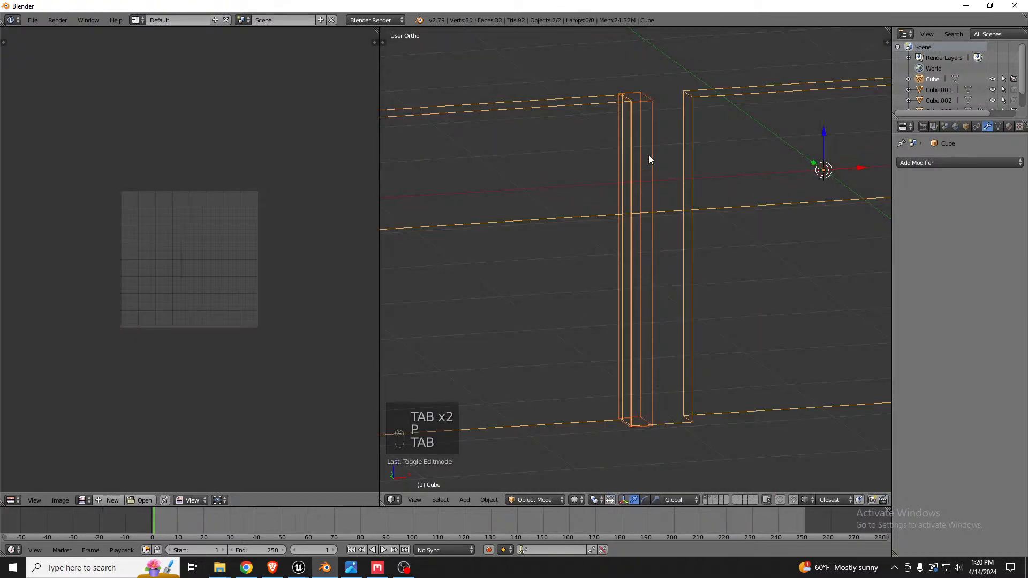
# Edit the separated trim post with all its geometry selected, and display the 3D view in solid shading.
pyautogui.rightClick(651, 120)
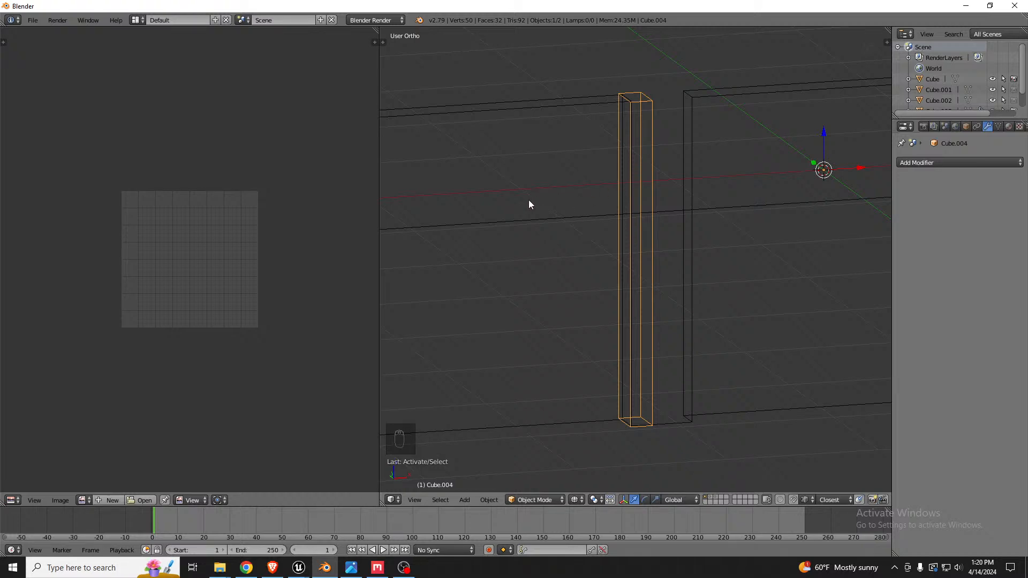
pyautogui.moveTo(535, 203); pyautogui.dragTo(621, 190, button='middle')
pyautogui.press('Tab')
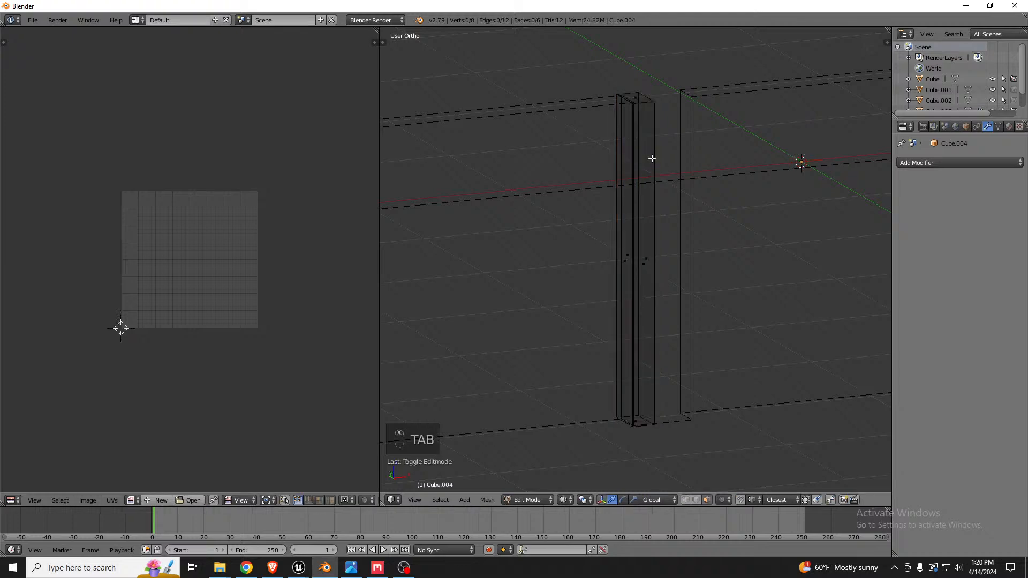
pyautogui.press('a')
pyautogui.press('a')
pyautogui.press('z')
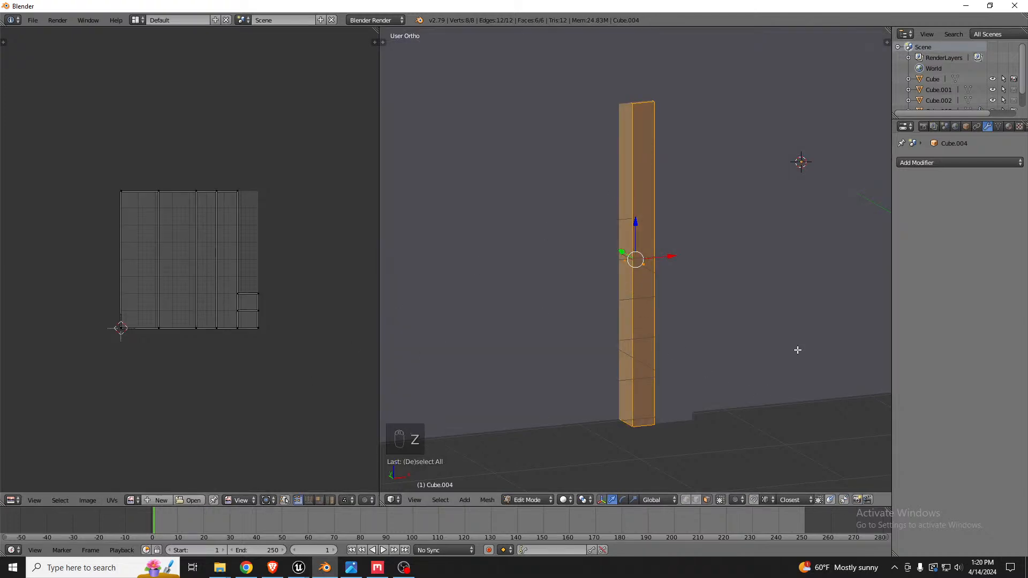
# Enable Ambient Occlusion in the 3D view's shading settings and check the post against the garage front.
pyautogui.press('n')
pyautogui.scroll(-5, 818, 335)
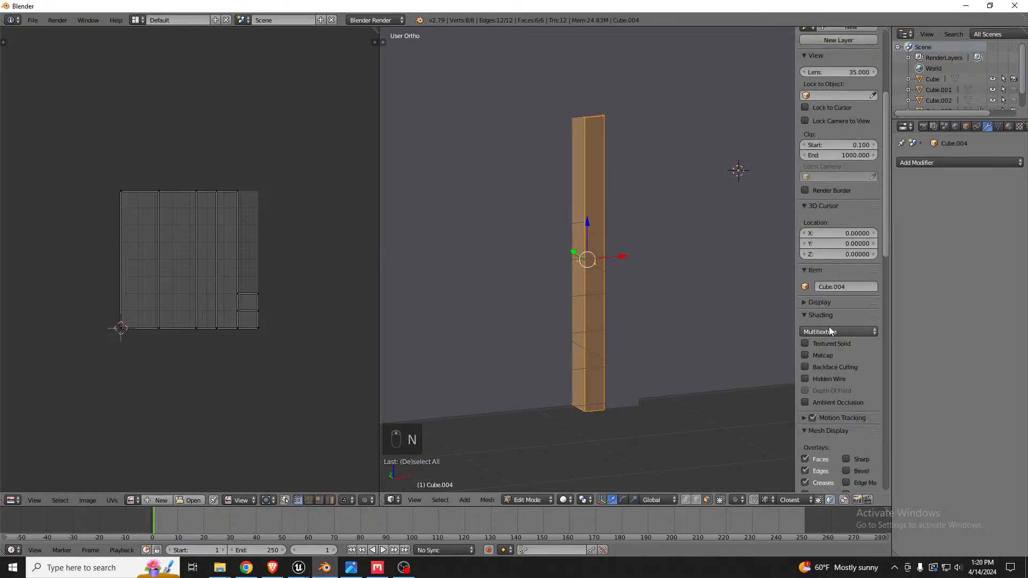
pyautogui.click(829, 404)
pyautogui.scroll(-2, 590, 312)
pyautogui.moveTo(653, 277)
pyautogui.mouseDown(button='middle')
pyautogui.moveTo(643, 251)
pyautogui.moveTo(664, 267)
pyautogui.mouseUp(button='middle')
pyautogui.scroll(-3, 627, 293)
pyautogui.scroll(-2, 567, 262)
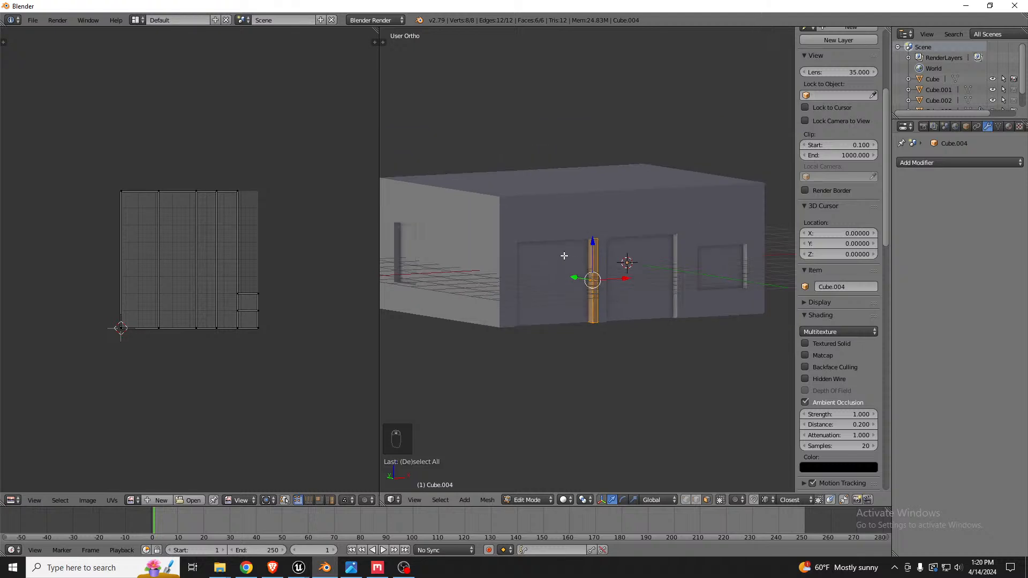
pyautogui.scroll(3, 567, 253)
pyautogui.scroll(3, 626, 238)
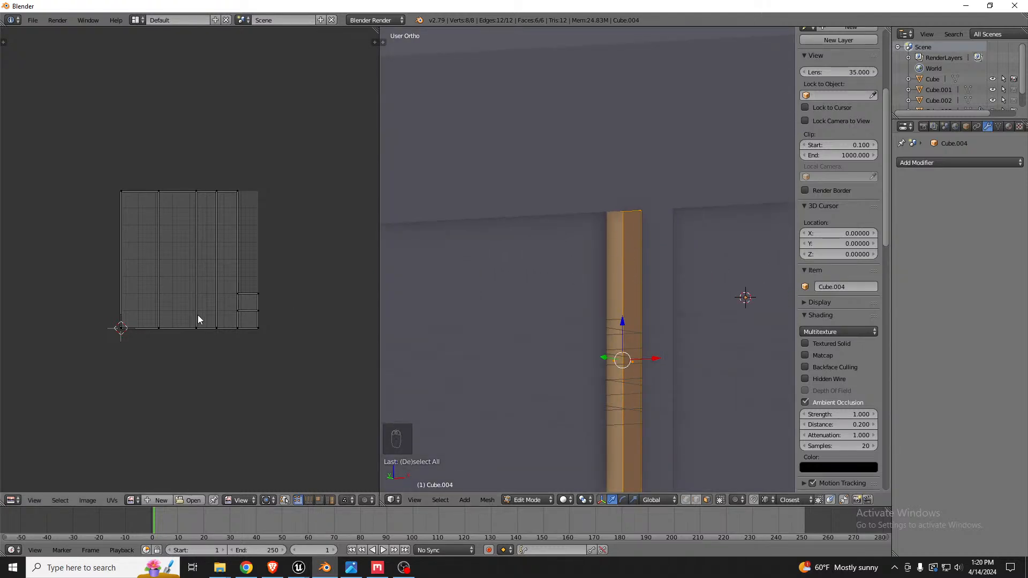
# Select both the garage and the trim post in Object Mode and apply their rotation and scale.
pyautogui.press('Tab')
pyautogui.press('a')
pyautogui.press('a')
pyautogui.press('a')
pyautogui.press('a')
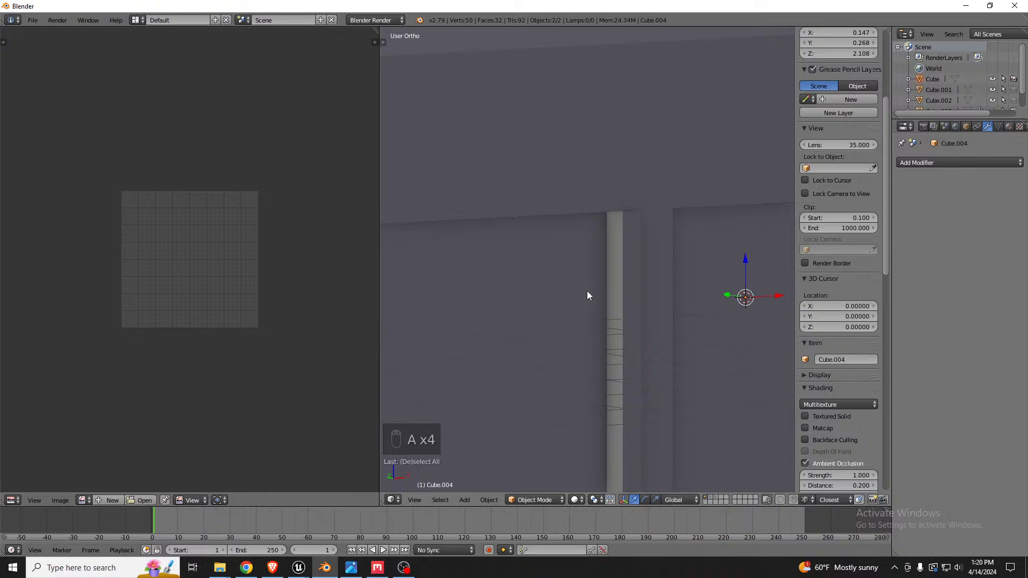
pyautogui.hotkey('ctrl', 'a')
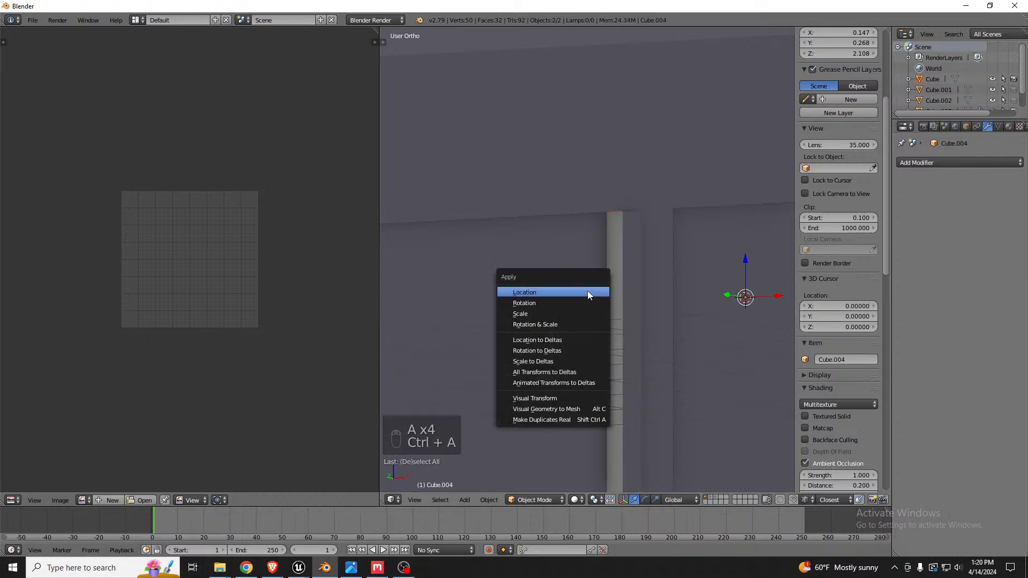
pyautogui.click(576, 324)
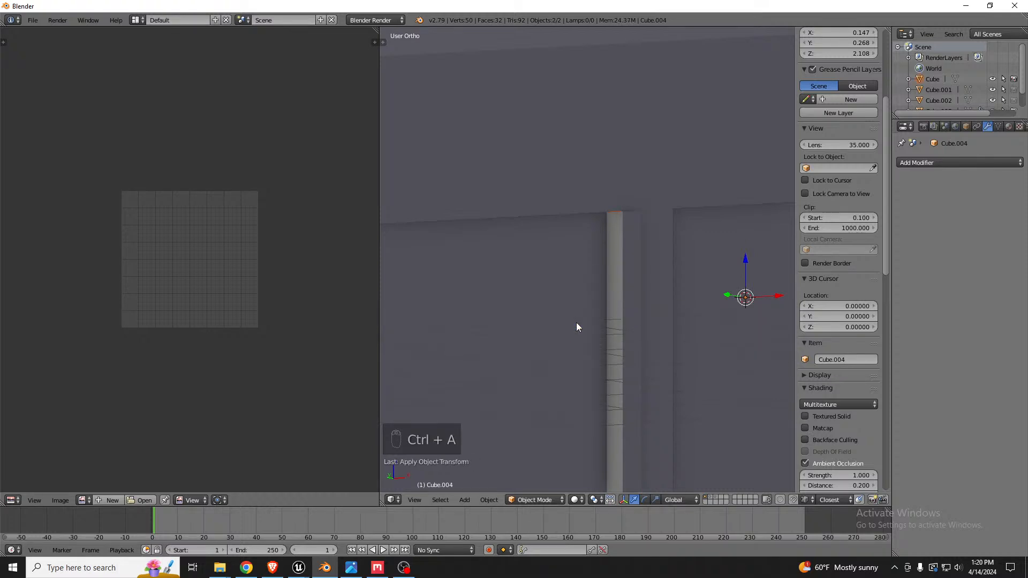
# Unwrap the trim post again with Smart UV Project, keeping the 66 angle limit and 0.00 island margin.
pyautogui.press('Tab')
pyautogui.press('u')
pyautogui.click(611, 316)
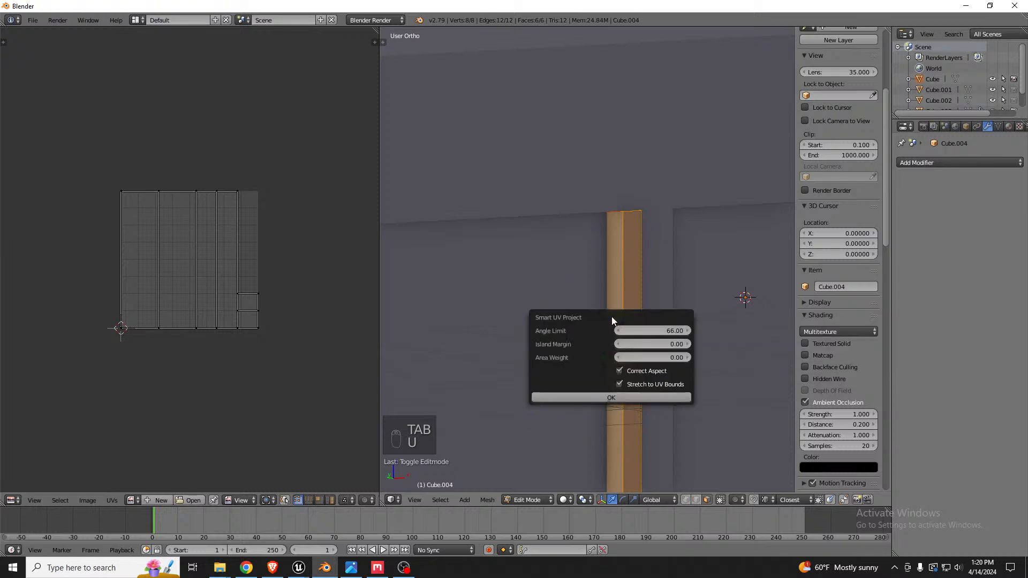
pyautogui.click(605, 398)
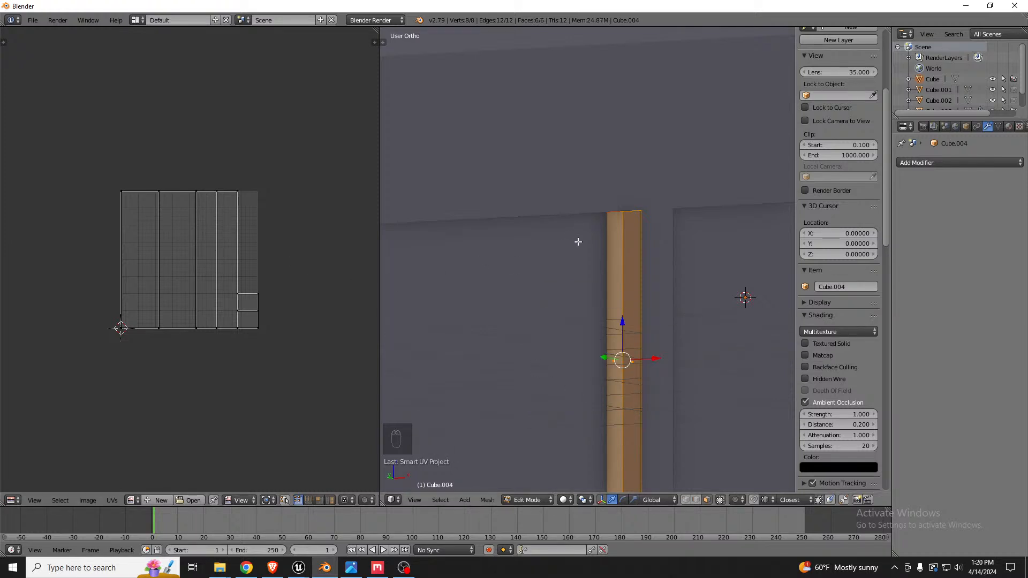
pyautogui.moveTo(573, 238); pyautogui.dragTo(530, 294, button='middle')
# Load the T_Wooden_Facade_ukpnbcfn_2K_D.EXR texture from the OYO folder into the UV editor.
pyautogui.click(190, 501)
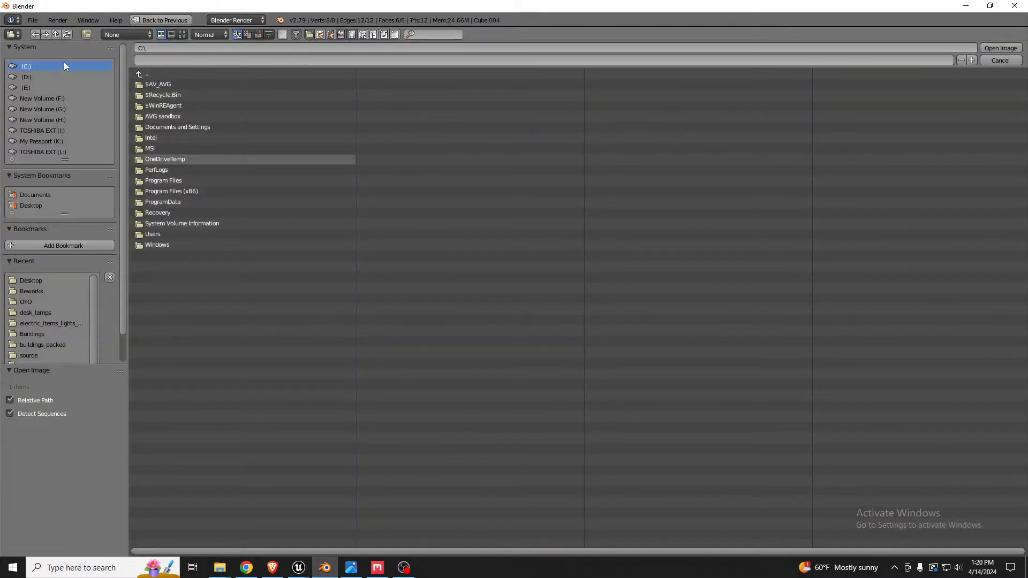
pyautogui.click(40, 302)
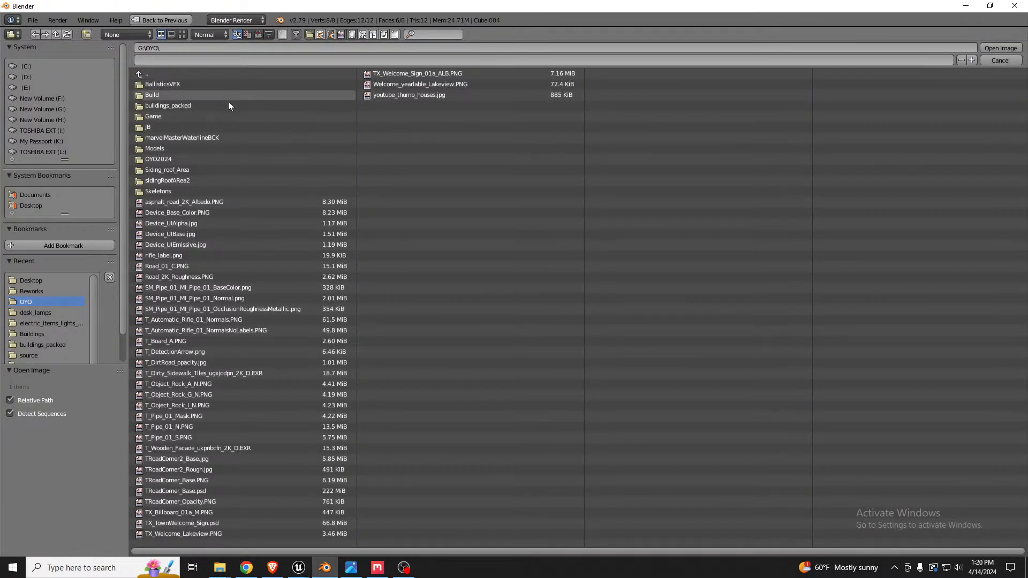
pyautogui.click(257, 34)
pyautogui.doubleClick(171, 203)
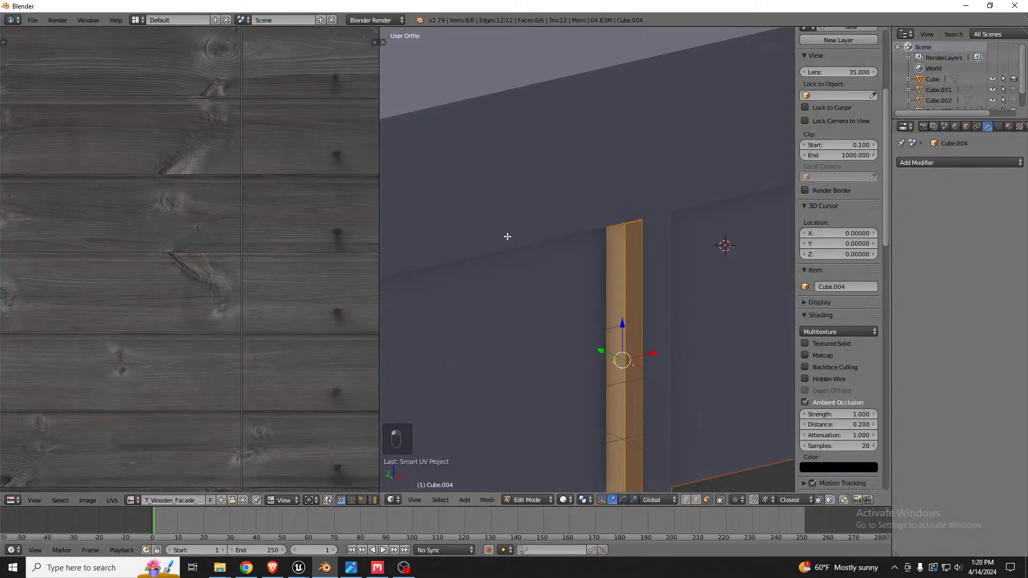
# Turn on Textured Solid shading in the 3D view, with Matcap left off.
pyautogui.scroll(-1, 510, 240)
pyautogui.moveTo(576, 267); pyautogui.dragTo(591, 254, button='middle')
pyautogui.click(805, 356)
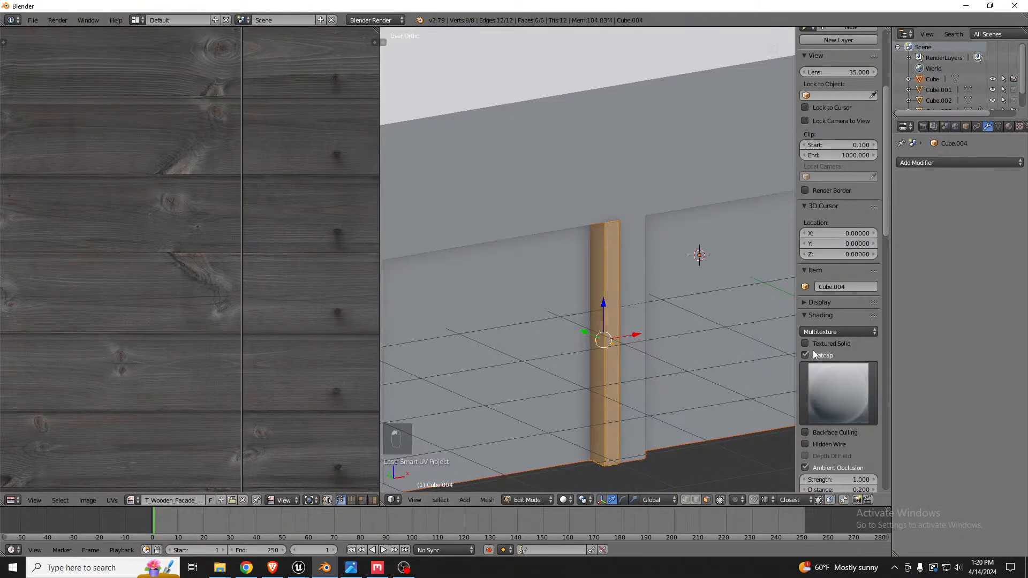
pyautogui.click(813, 350)
pyautogui.click(817, 343)
# Select all of the trim post's UVs and rotate them -90 degrees over the wood texture.
pyautogui.moveTo(660, 280); pyautogui.dragTo(635, 285, button='middle')
pyautogui.scroll(3, 606, 279)
pyautogui.scroll(-2, 205, 229)
pyautogui.write('a')
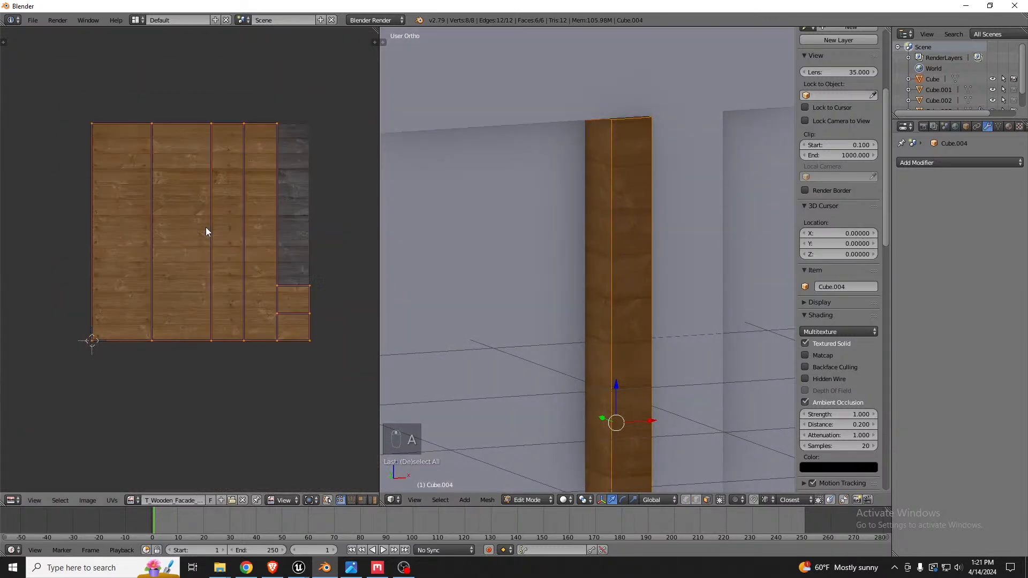
pyautogui.write('r-90')
pyautogui.press('Return')
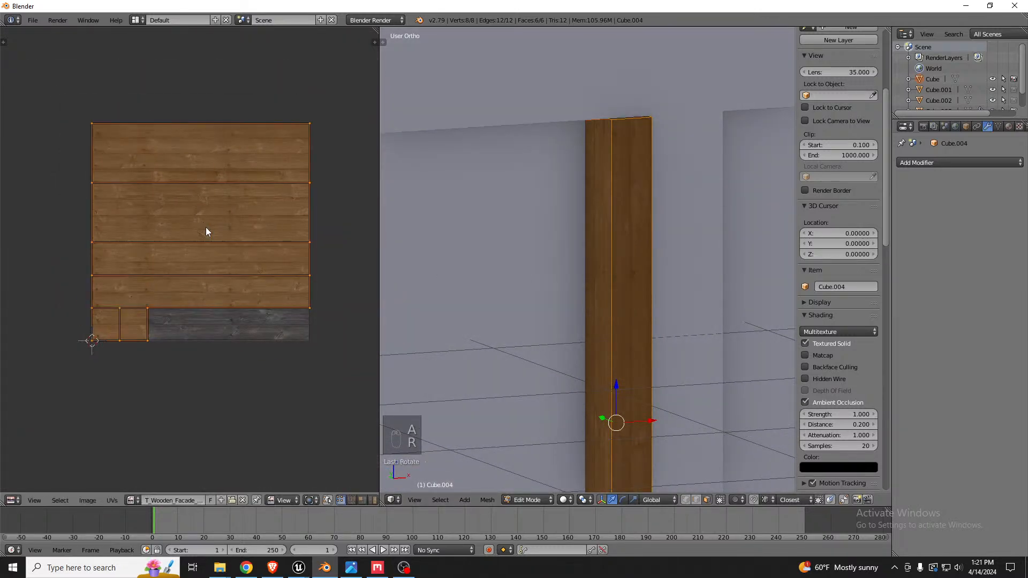
# Check the wood texture on the trim post, hide the 3D view's properties sidebar, and leave Edit Mode.
pyautogui.moveTo(642, 245)
pyautogui.mouseDown(button='middle')
pyautogui.moveTo(603, 232)
pyautogui.moveTo(592, 241)
pyautogui.moveTo(642, 229)
pyautogui.mouseUp(button='middle')
pyautogui.scroll(3, 626, 228)
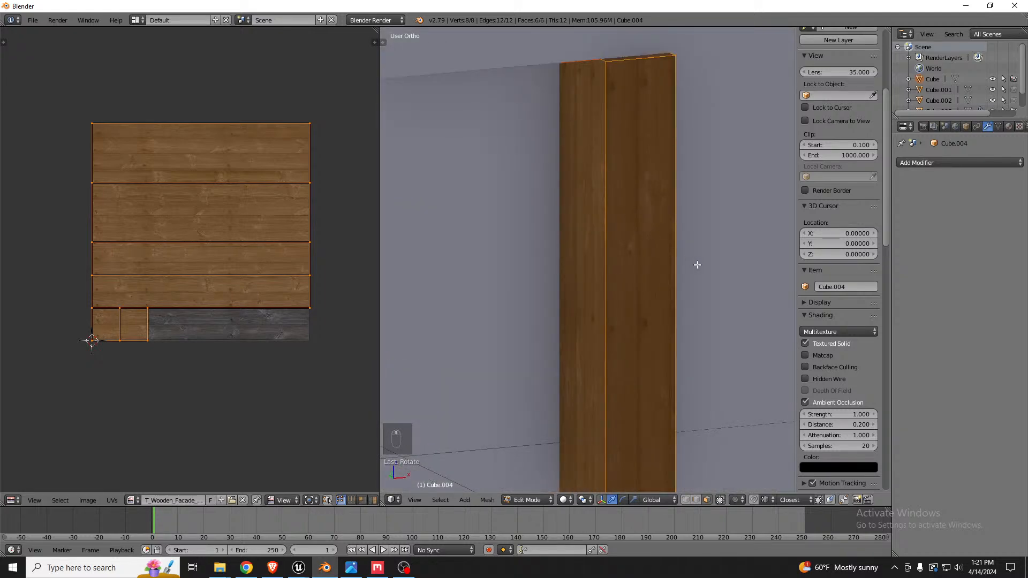
pyautogui.press('n')
pyautogui.scroll(-5, 732, 122)
pyautogui.moveTo(688, 258)
pyautogui.mouseDown(button='middle')
pyautogui.moveTo(663, 266)
pyautogui.moveTo(707, 252)
pyautogui.mouseUp(button='middle')
pyautogui.scroll(-4, 707, 253)
pyautogui.press('Tab')
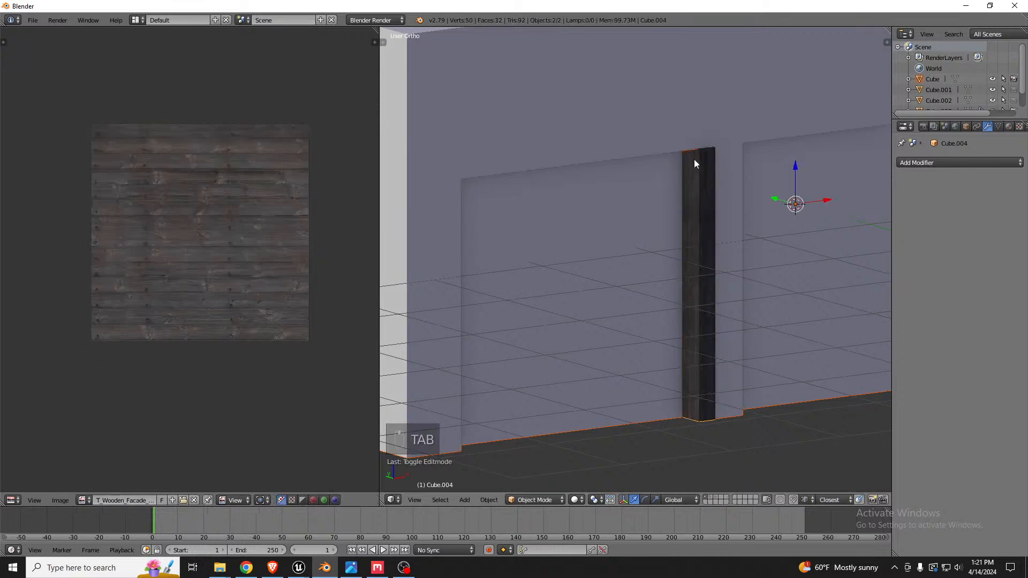
# Unwrap the two faces of the garage body's front wall with Project From View, seen from the front.
pyautogui.rightClick(659, 125)
pyautogui.press('Tab')
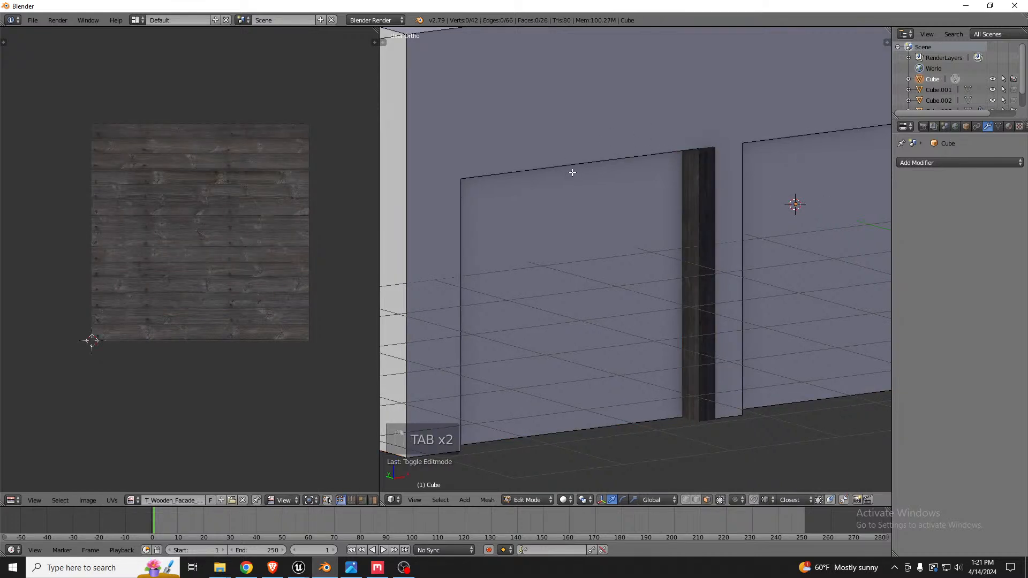
pyautogui.scroll(-2, 571, 170)
pyautogui.scroll(-3, 508, 157)
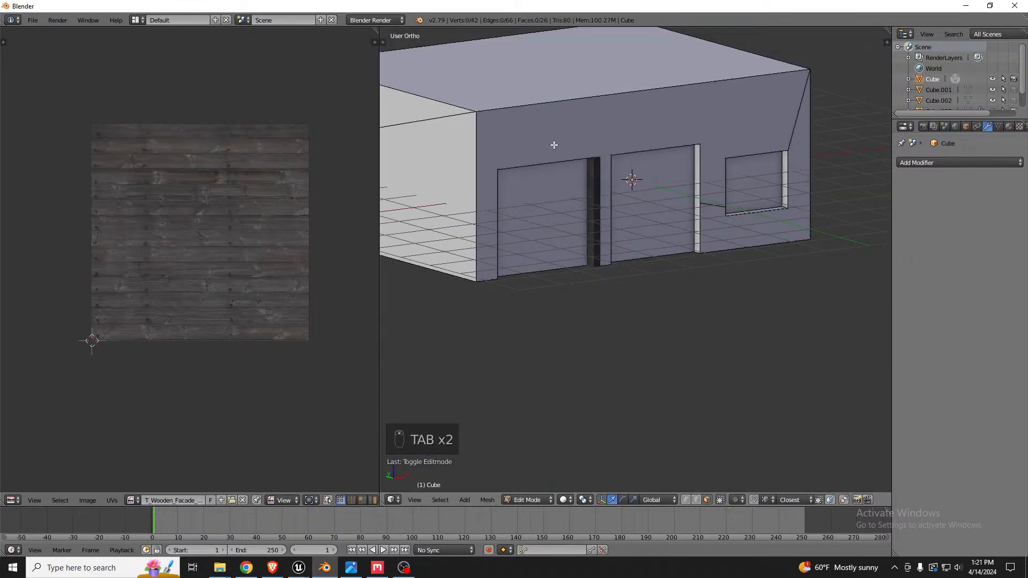
pyautogui.rightClick(589, 124)
pyautogui.keyDown('shift'); pyautogui.rightClick(743, 230); pyautogui.keyUp('shift')
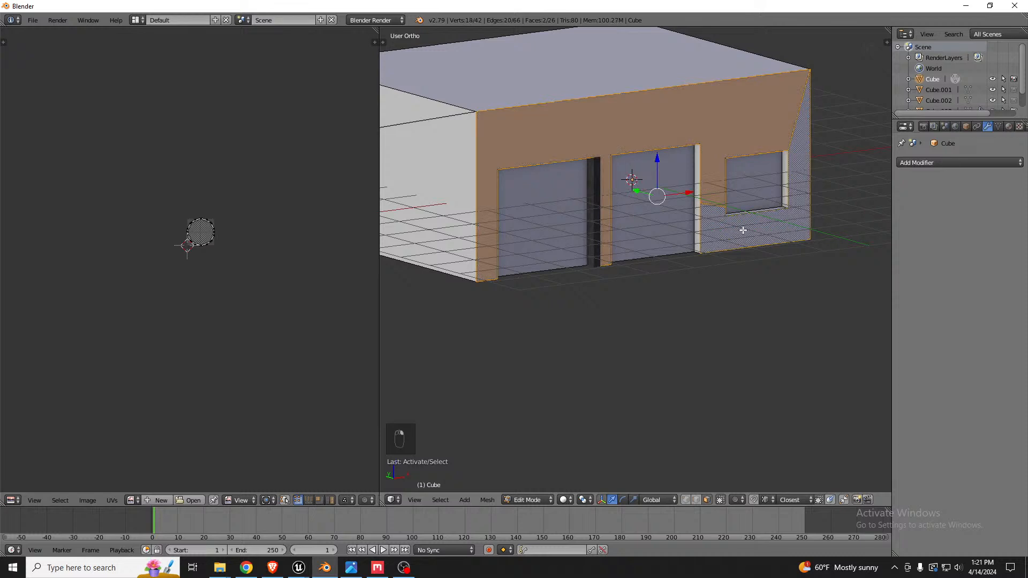
pyautogui.press('KP_1')
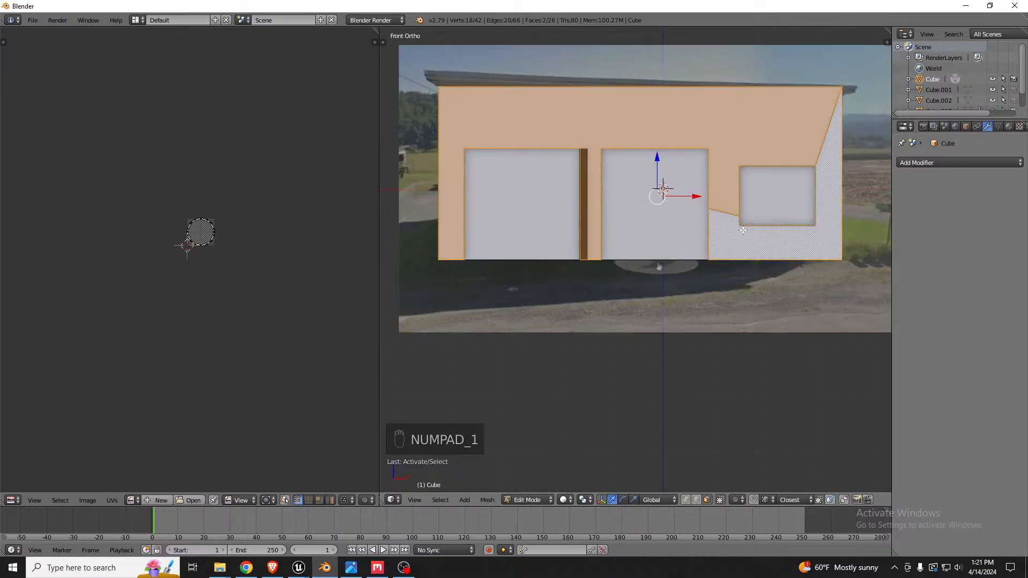
pyautogui.press('u')
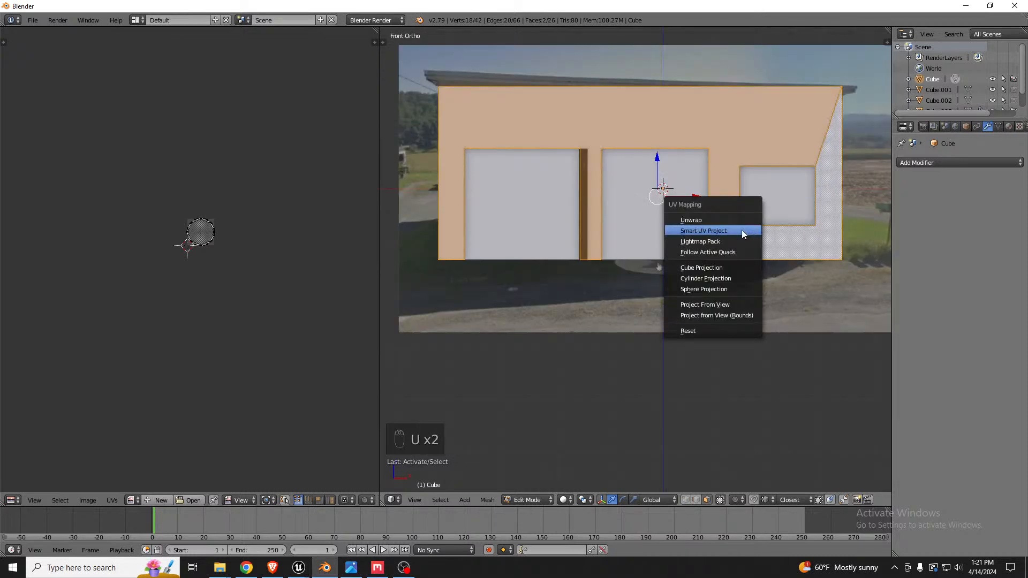
pyautogui.click(718, 304)
pyautogui.scroll(3, 196, 236)
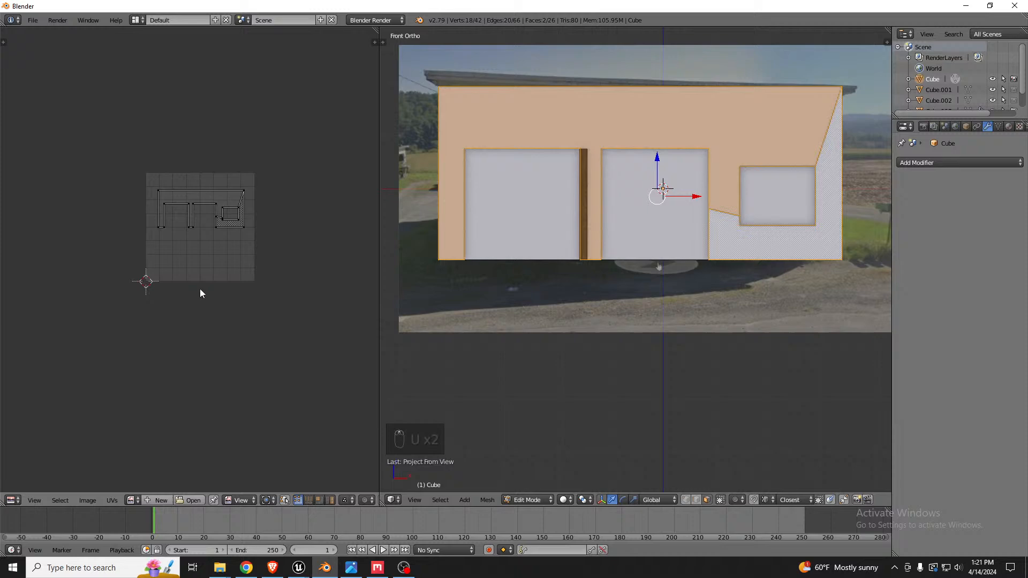
# Assign the T_Wooden_Facade texture to the front wall faces and scale all their UVs up about 4.9 times.
pyautogui.click(132, 500)
pyautogui.click(163, 404)
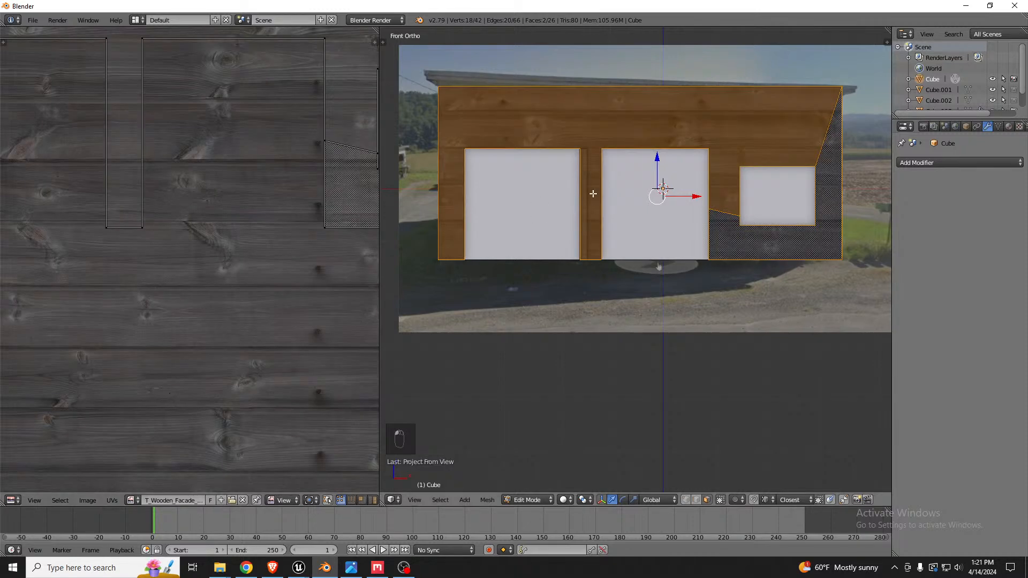
pyautogui.press('a')
pyautogui.press('s')
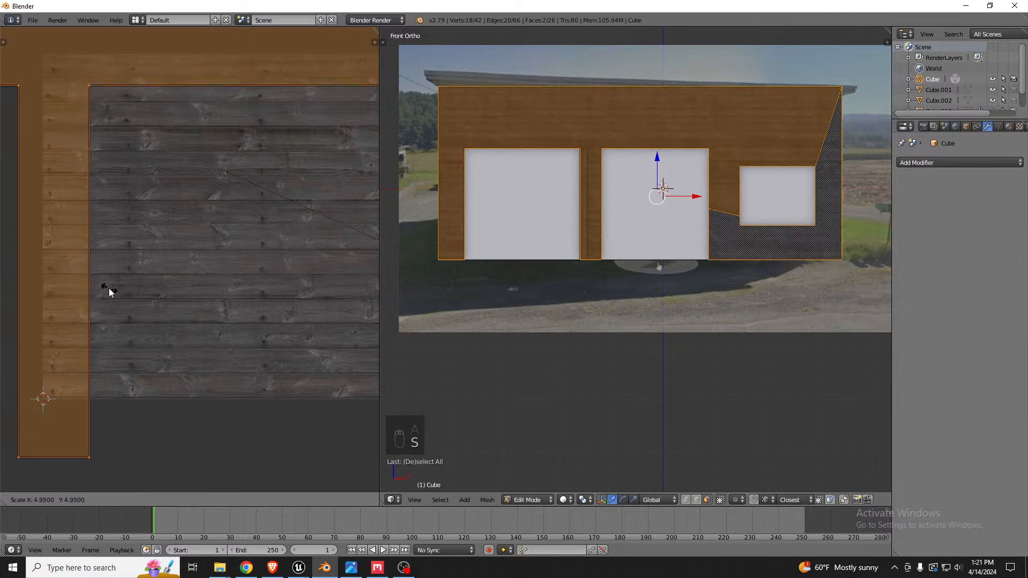
pyautogui.click(105, 293)
# Leave Edit Mode and examine how the wood planks on the front wall look next to the trim post.
pyautogui.scroll(-2, 649, 211)
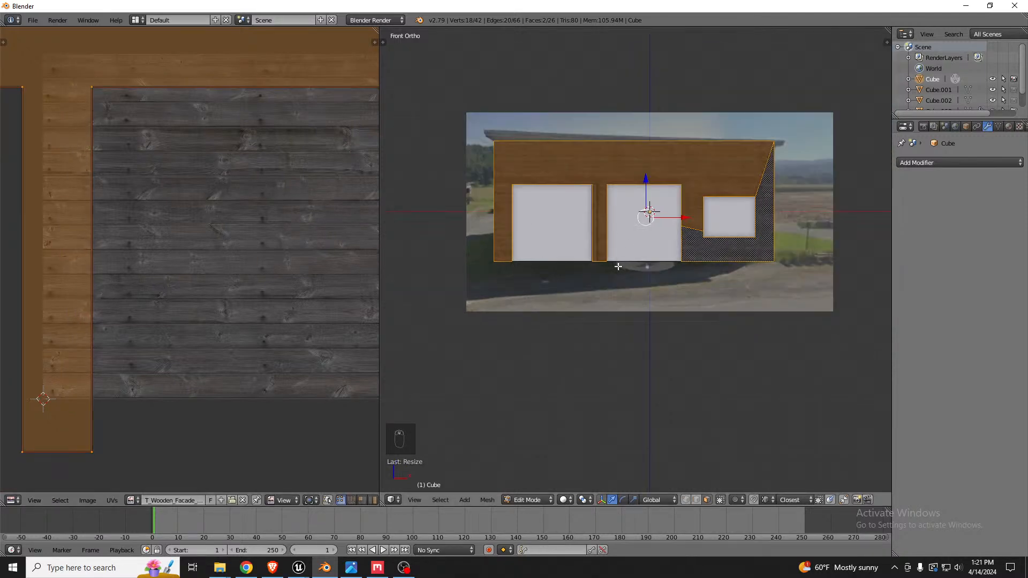
pyautogui.scroll(6, 605, 228)
pyautogui.scroll(-2, 581, 229)
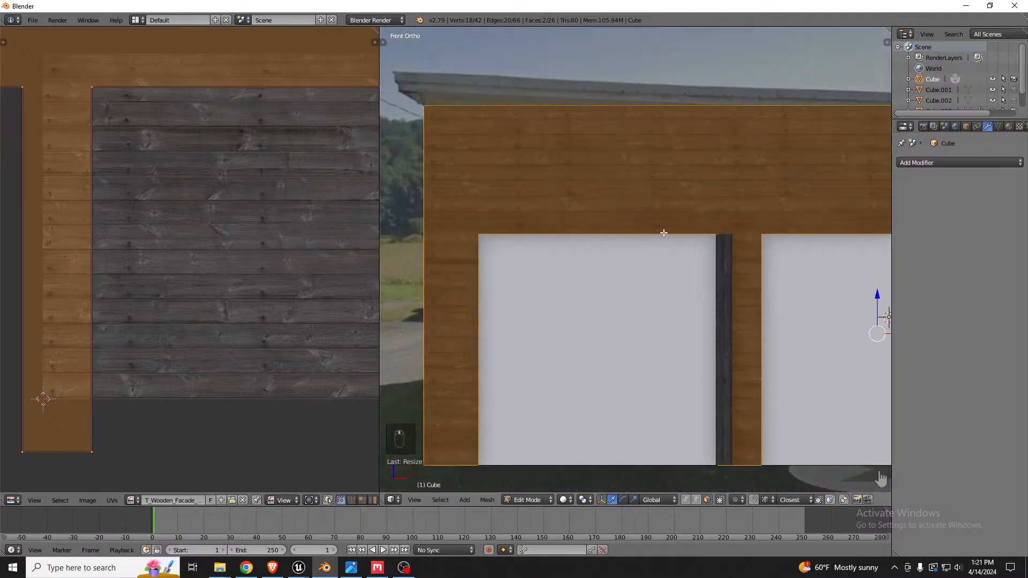
pyautogui.moveTo(665, 232); pyautogui.dragTo(700, 240, button='middle')
pyautogui.scroll(-2, 672, 229)
pyautogui.press('Tab')
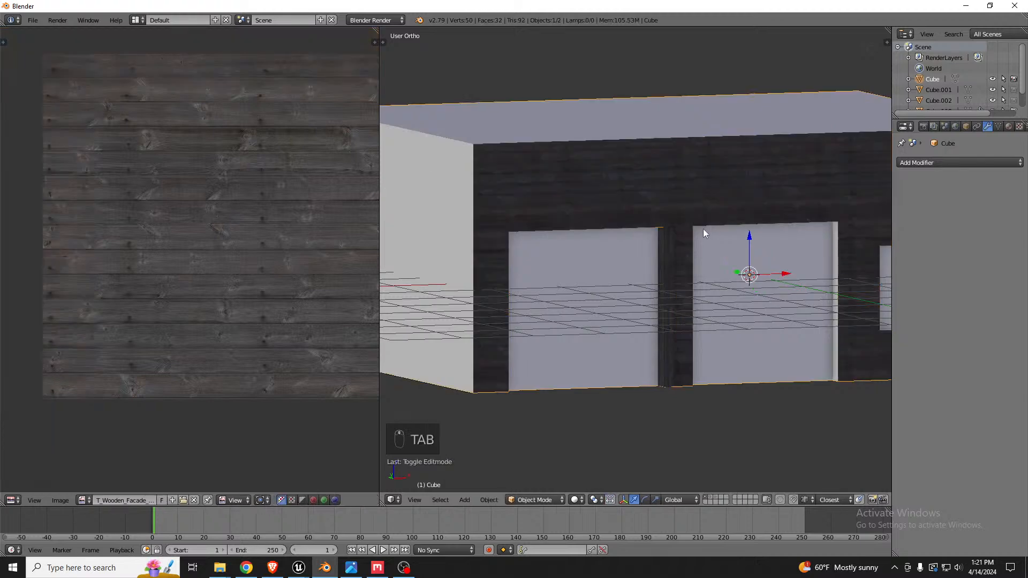
pyautogui.scroll(4, 702, 229)
pyautogui.scroll(-7, 653, 233)
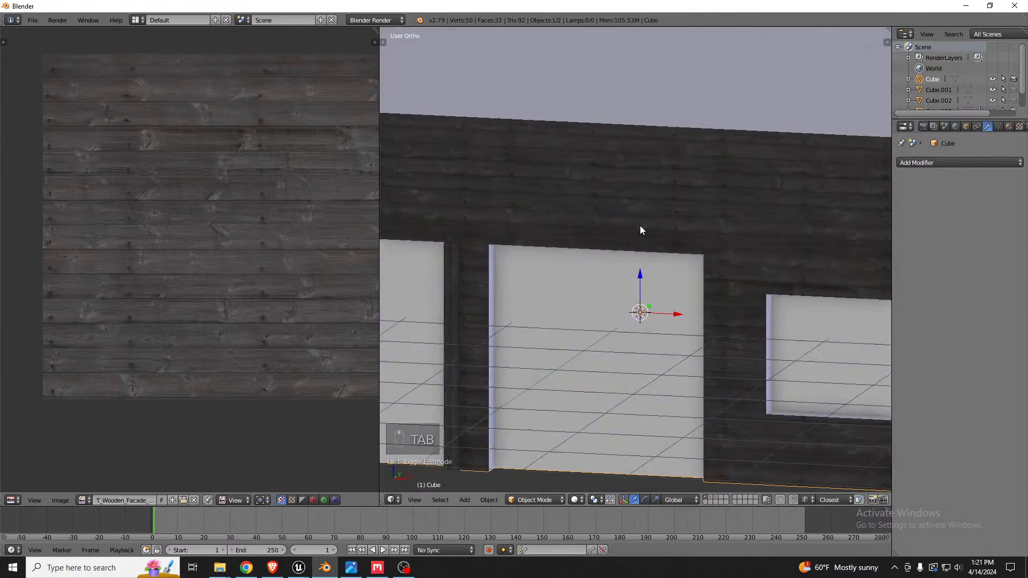
pyautogui.scroll(5, 529, 223)
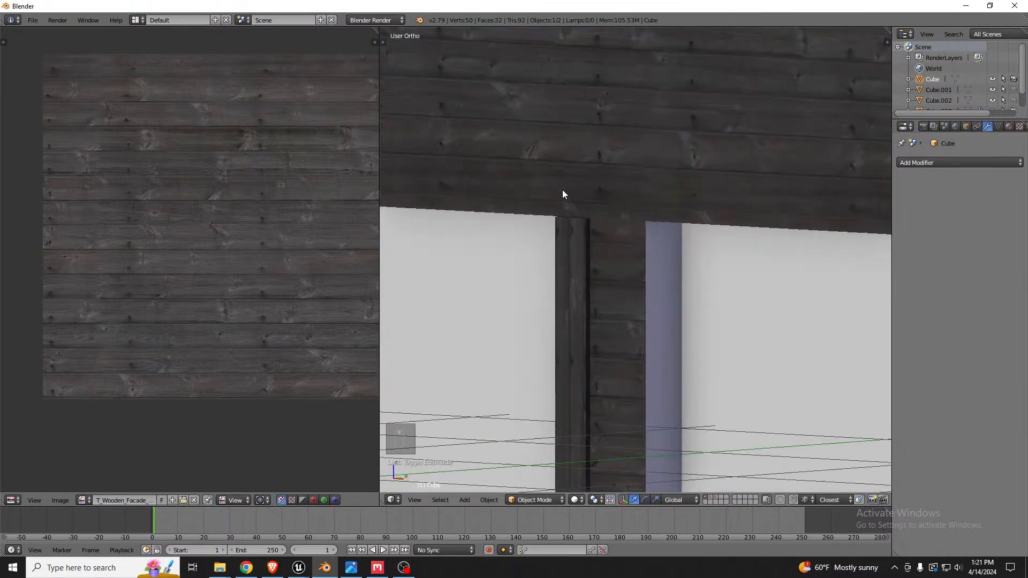
pyautogui.rightClick(569, 231)
pyautogui.moveTo(574, 236); pyautogui.dragTo(636, 209, button='middle')
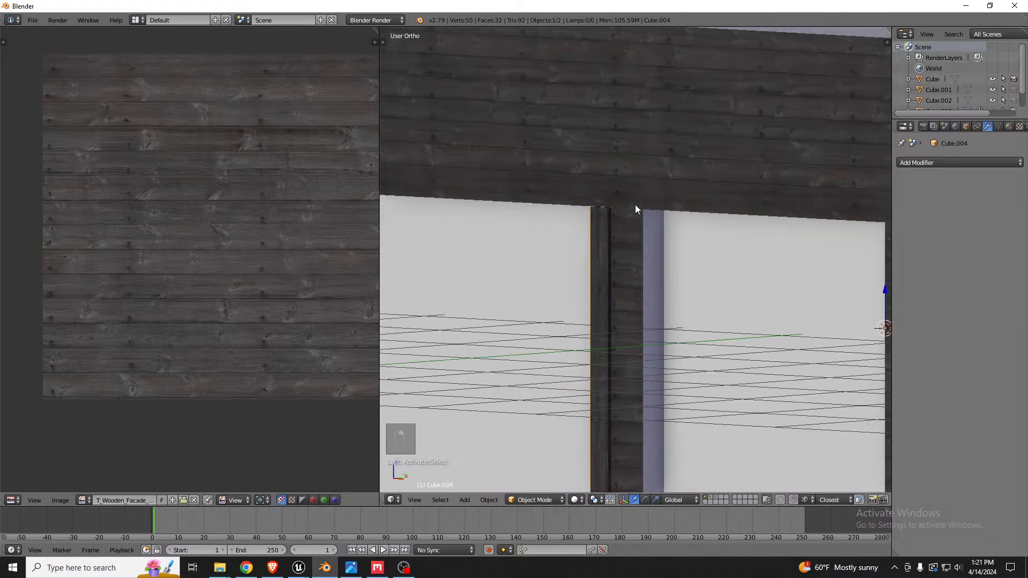
pyautogui.scroll(-2, 606, 188)
pyautogui.rightClick(618, 172)
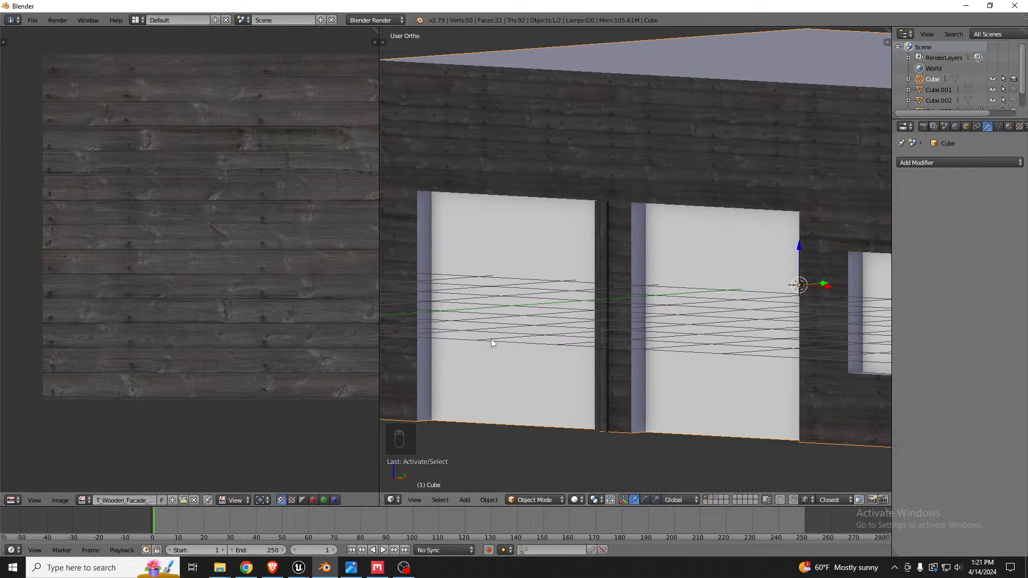
# Switch to Quixel Mixer and search its online library for "facade", browsing the materials found.
pyautogui.click(377, 570)
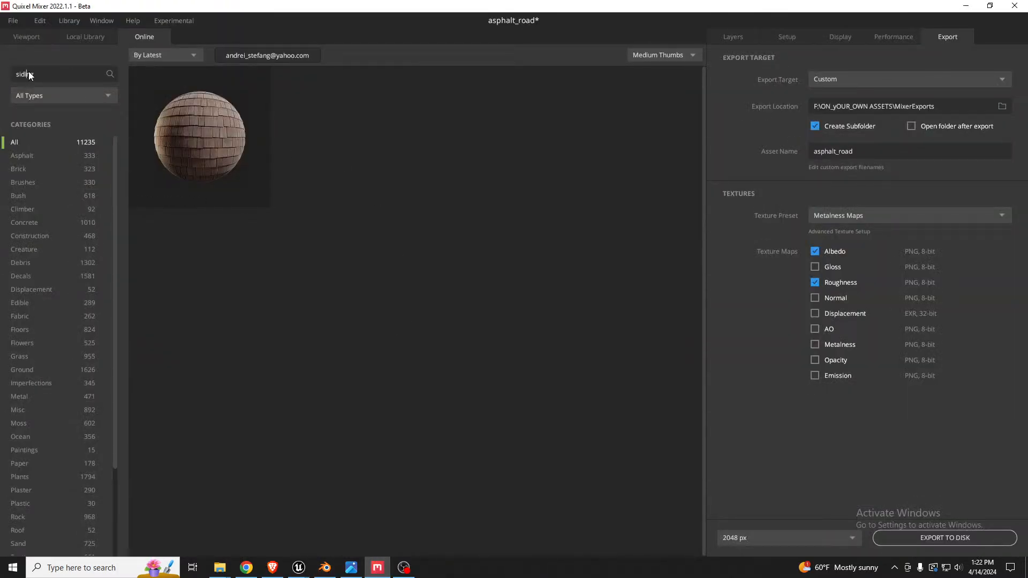
pyautogui.write('facede')
pyautogui.press('Return')
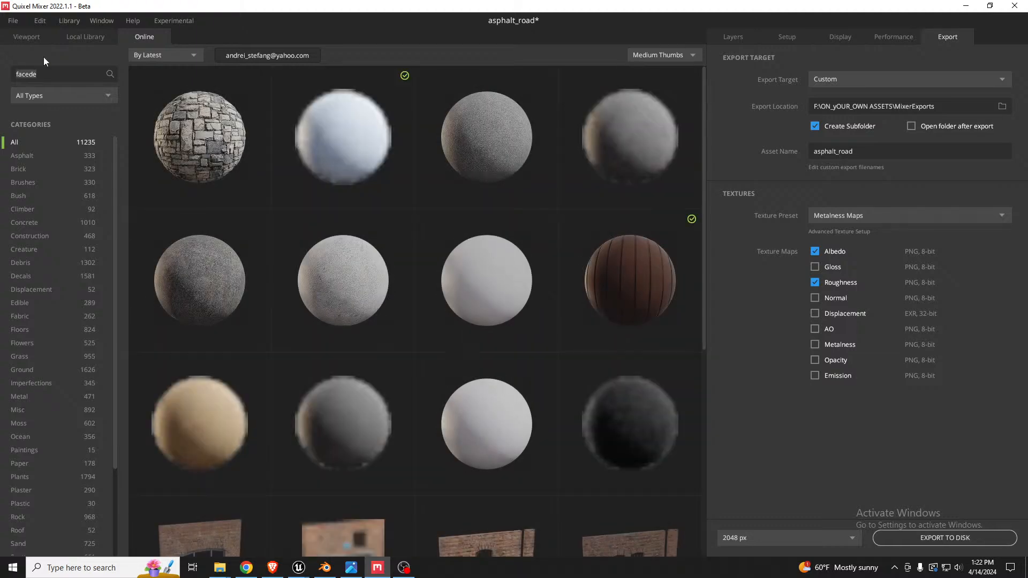
pyautogui.click(31, 75)
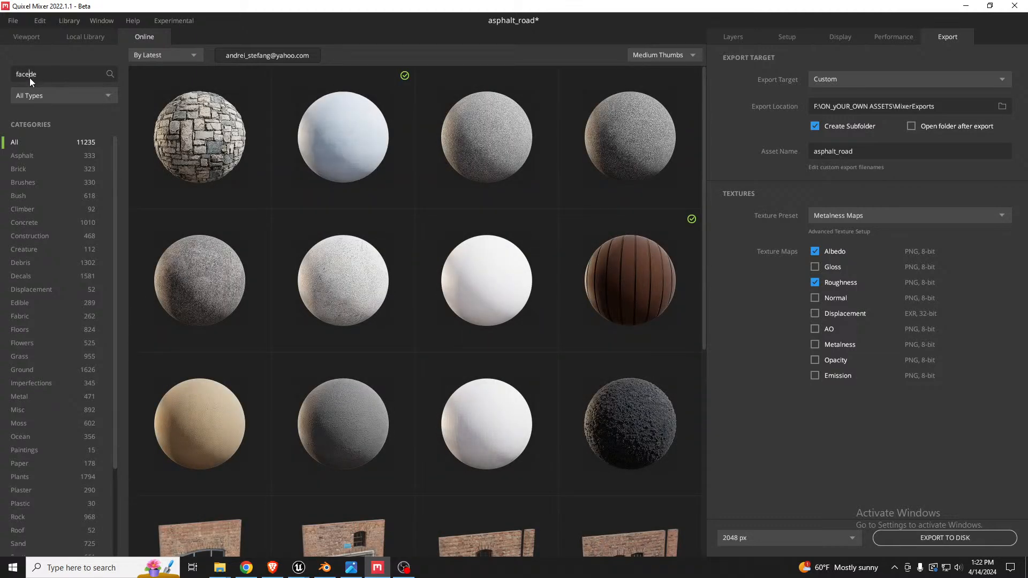
pyautogui.press('BackSpace')
pyautogui.write('a')
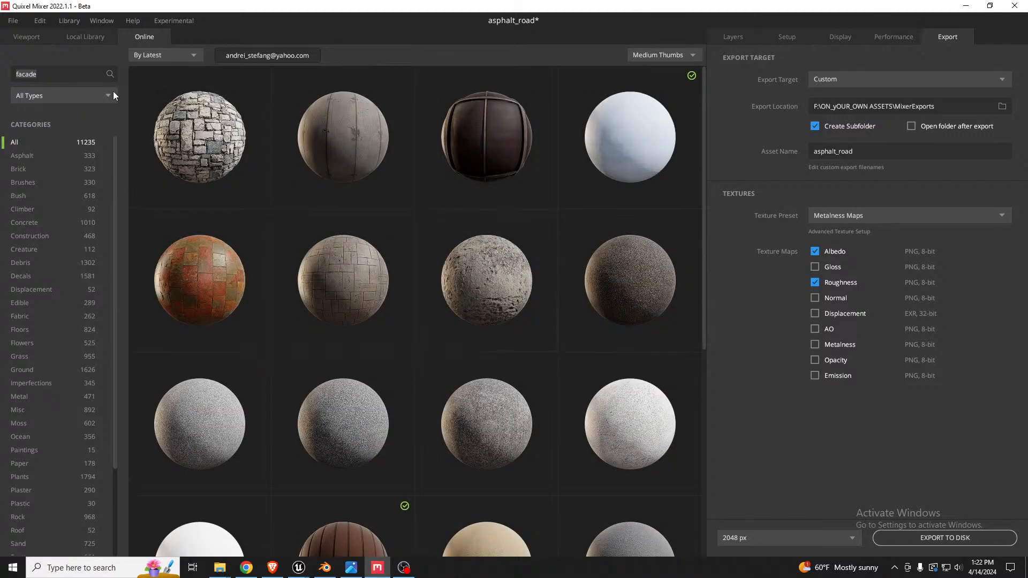
pyautogui.scroll(-2, 290, 246)
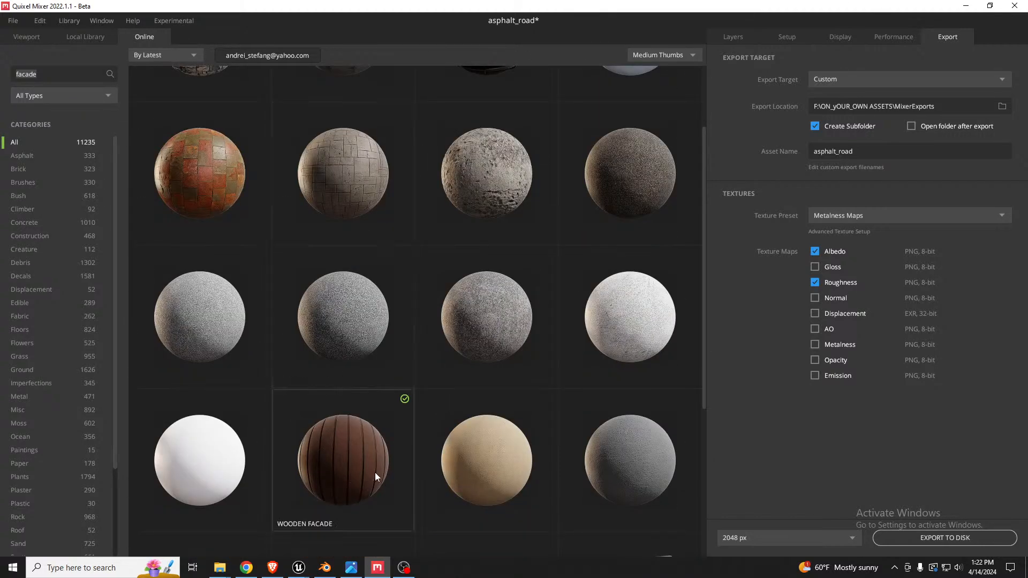
pyautogui.scroll(-5, 364, 444)
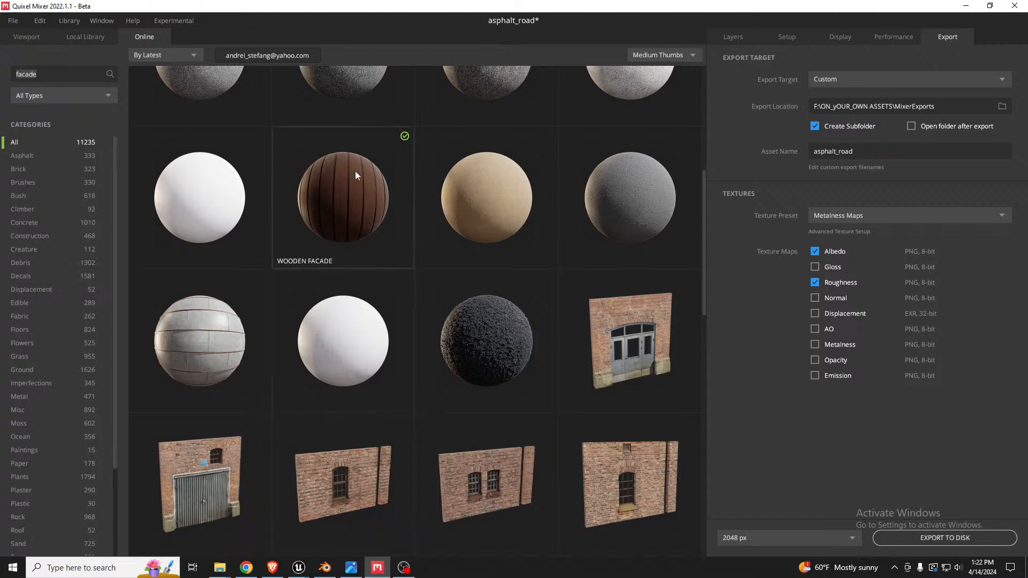
# Limit the online library to Surface assets and refine the search to "wooden facade".
pyautogui.click(58, 95)
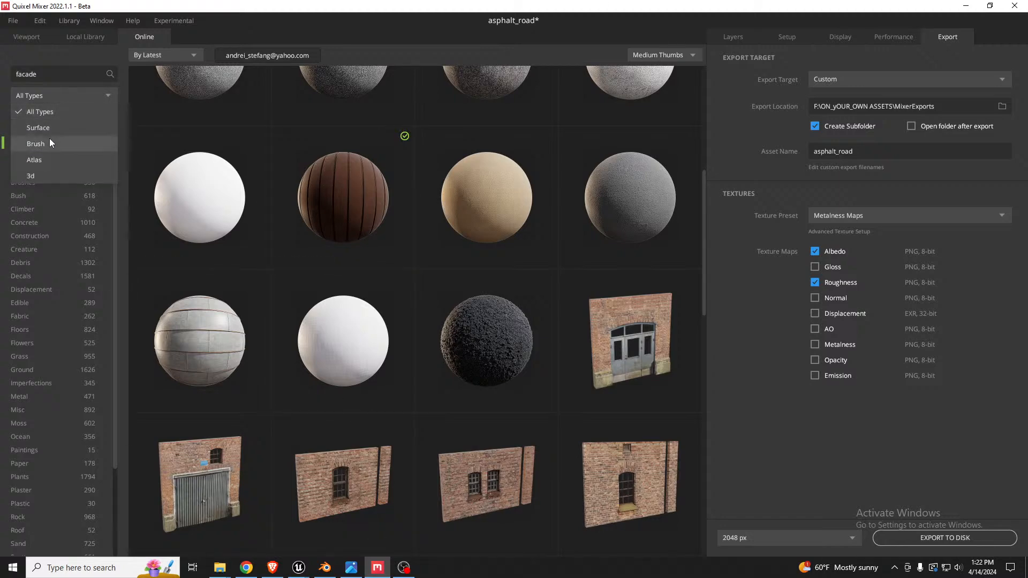
pyautogui.click(49, 130)
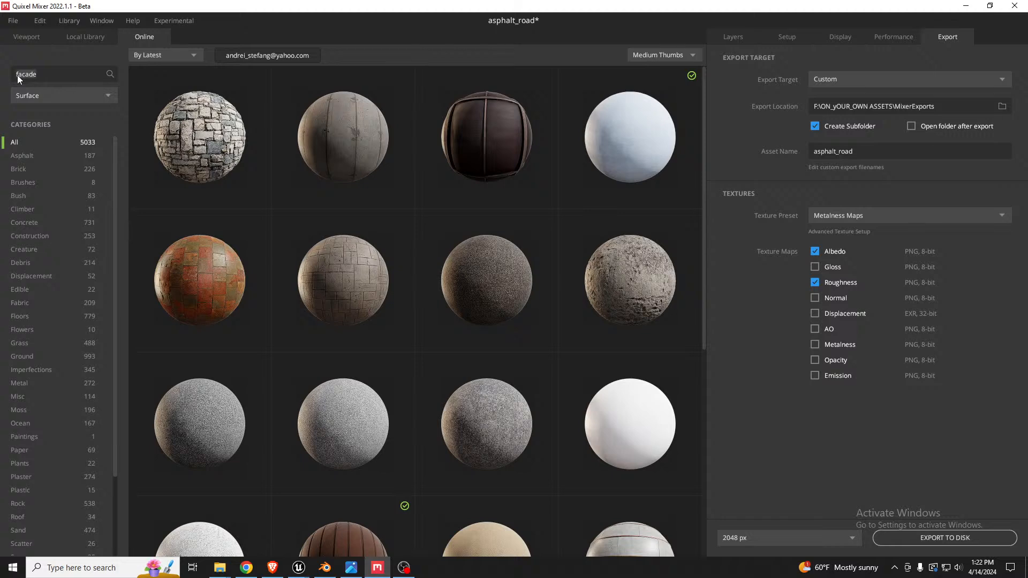
pyautogui.write('ooden')
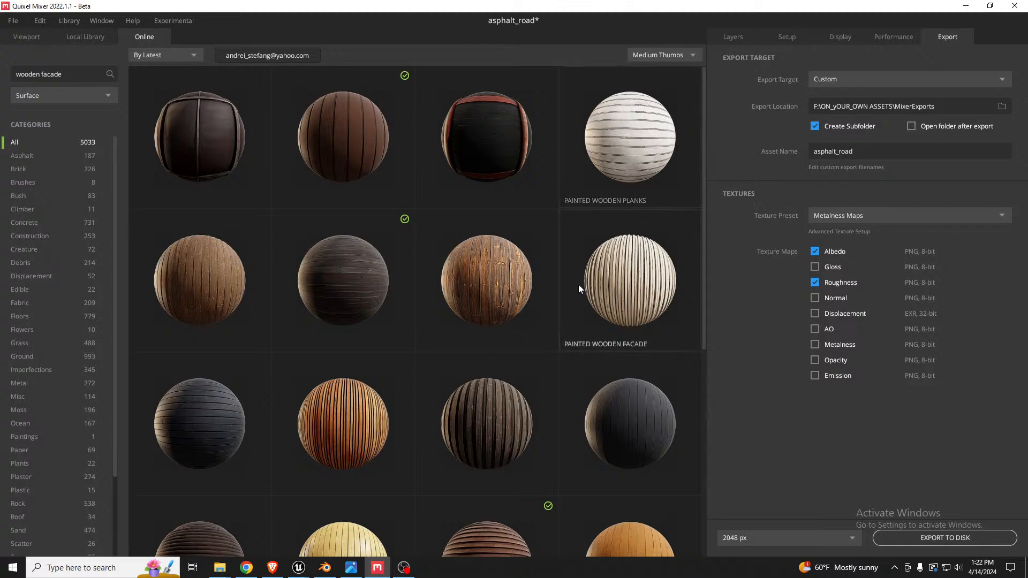
pyautogui.moveTo(565, 6)
pyautogui.mouseDown()
pyautogui.moveTo(561, 110)
pyautogui.moveTo(554, 0)
pyautogui.mouseUp()
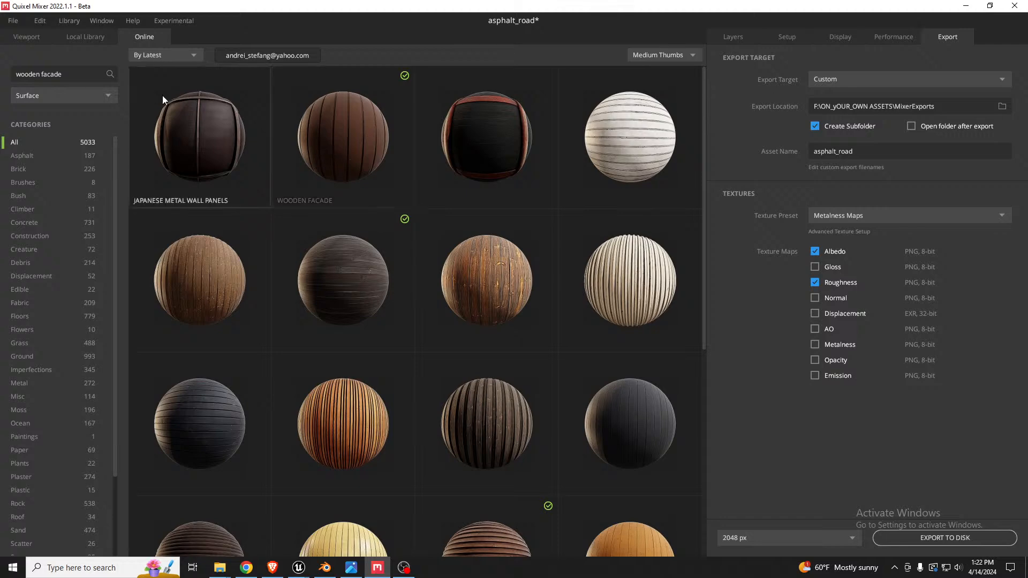
# Search the local library for "facade".
pyautogui.click(88, 39)
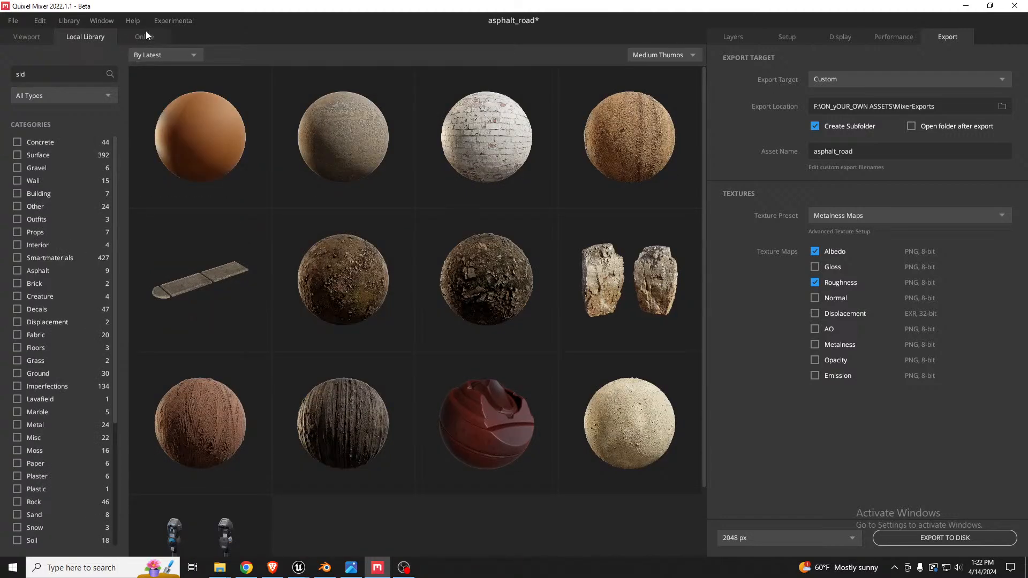
pyautogui.doubleClick(55, 73)
pyautogui.write('face')
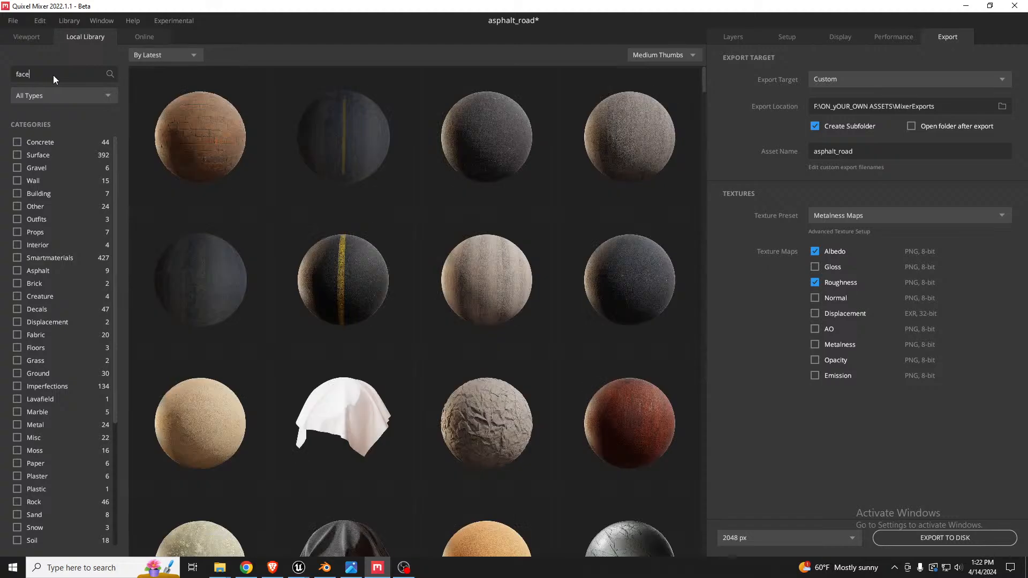
pyautogui.press('BackSpace')
pyautogui.write('ade')
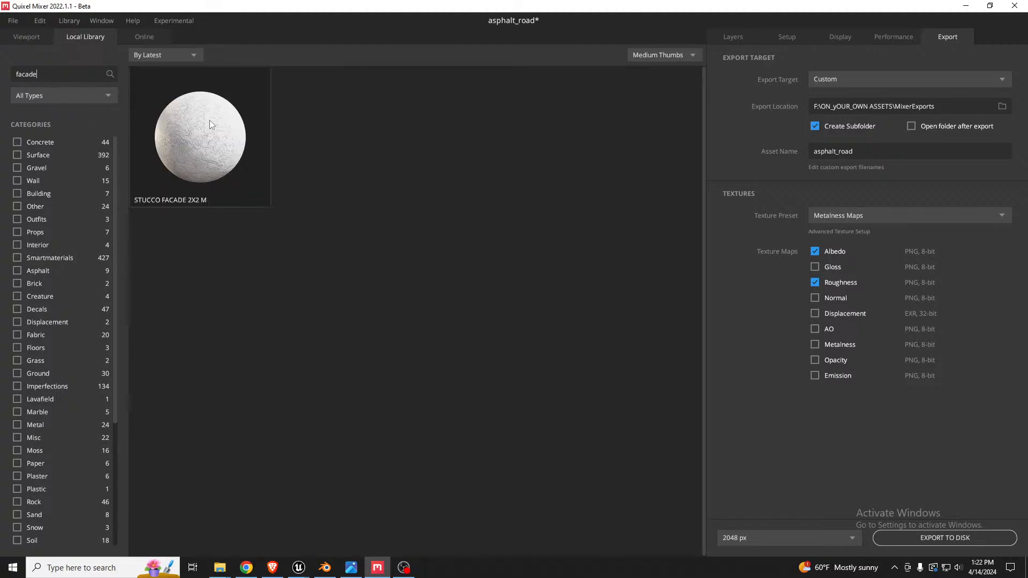
pyautogui.click(210, 121)
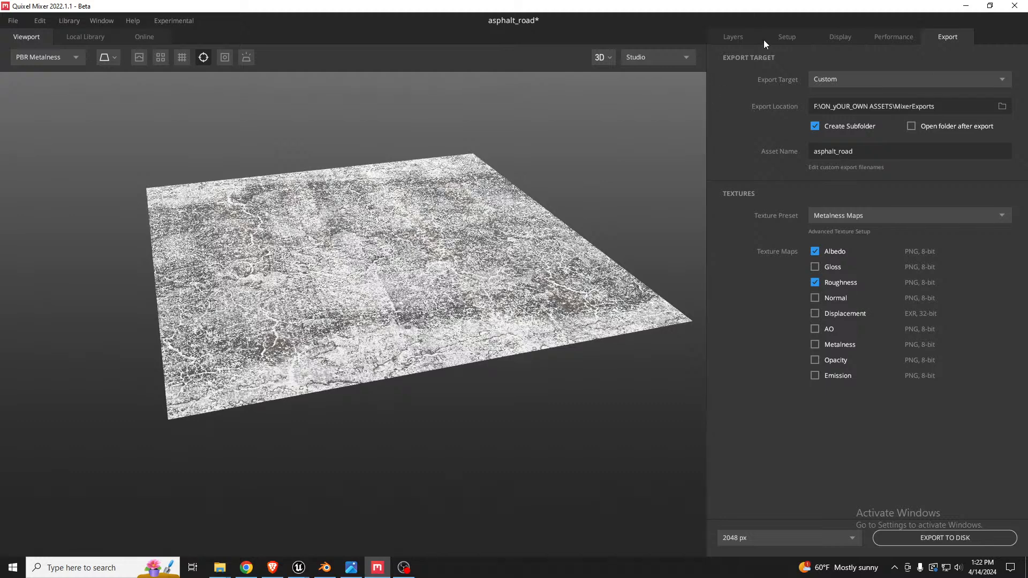
pyautogui.click(752, 38)
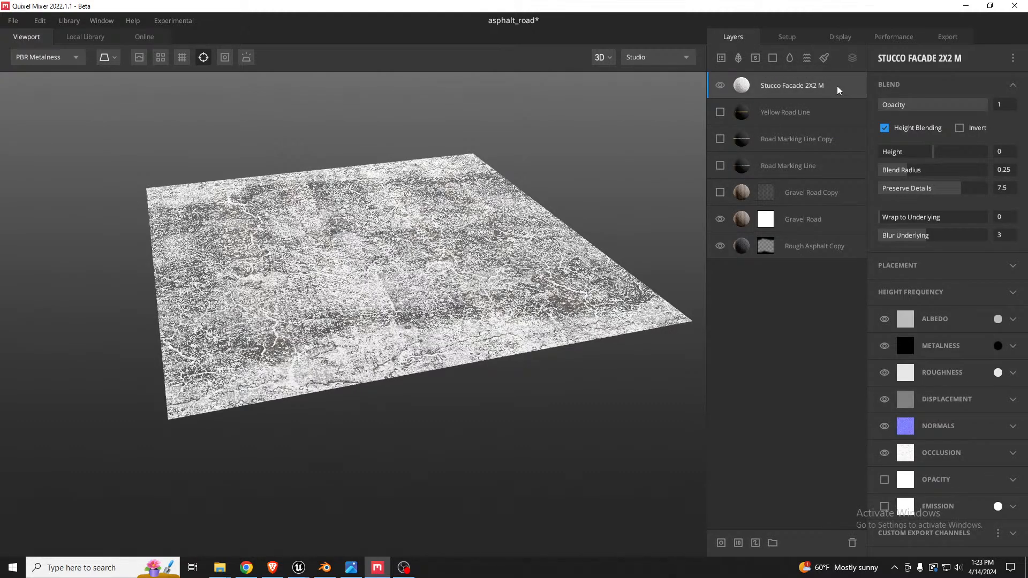
pyautogui.press('Delete')
# Preview the Painted Wooden Planks surface from the online "wooden facade" results, dismissing the connection errors.
pyautogui.click(76, 40)
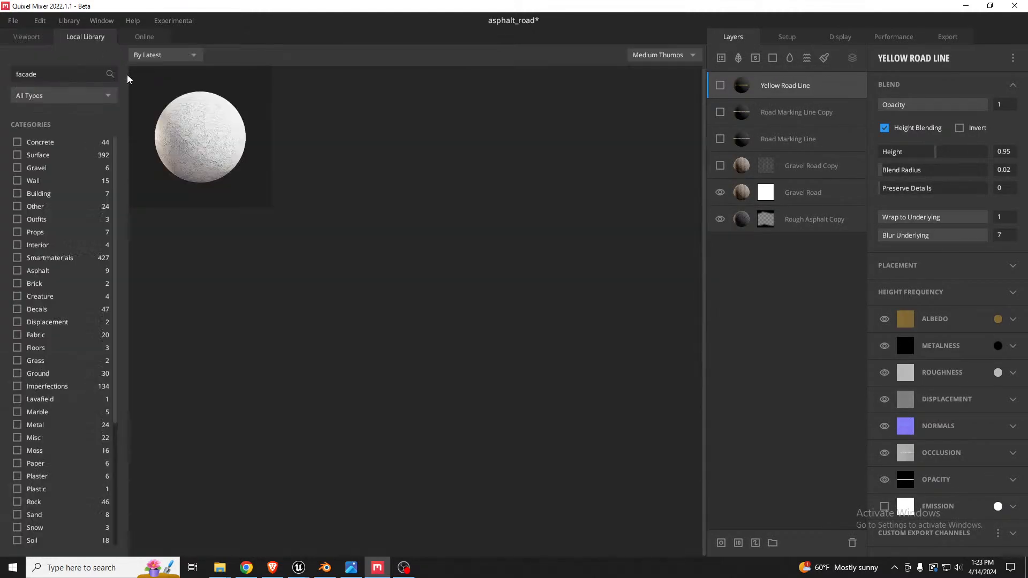
pyautogui.click(144, 37)
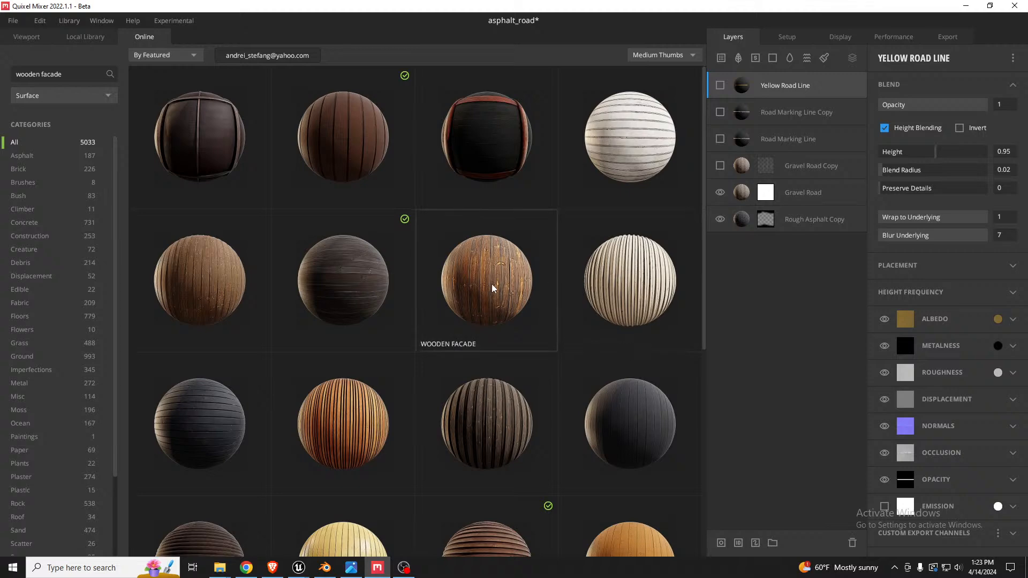
pyautogui.scroll(-2, 492, 288)
pyautogui.click(409, 261)
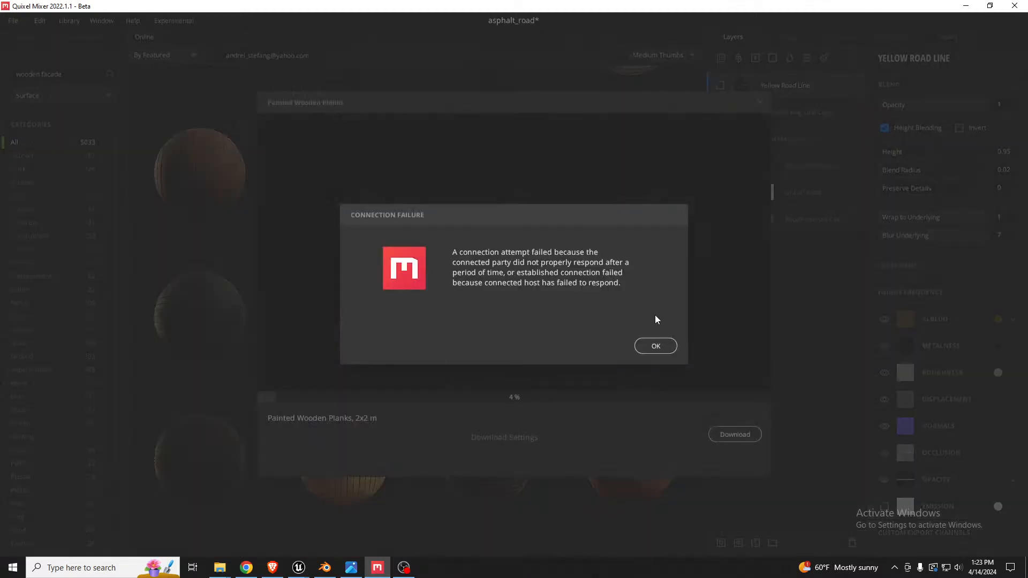
pyautogui.click(658, 348)
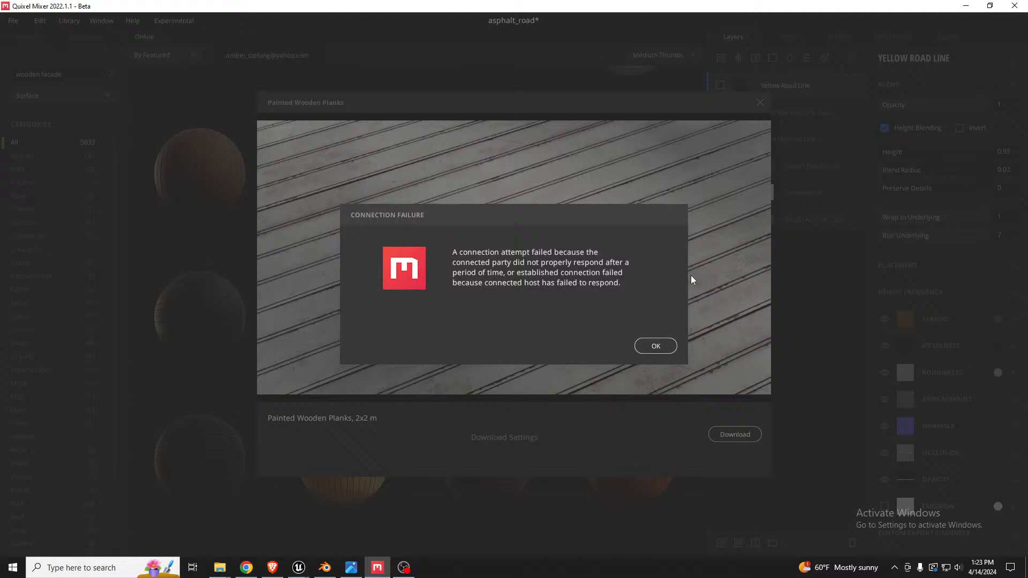
pyautogui.click(656, 346)
pyautogui.click(655, 345)
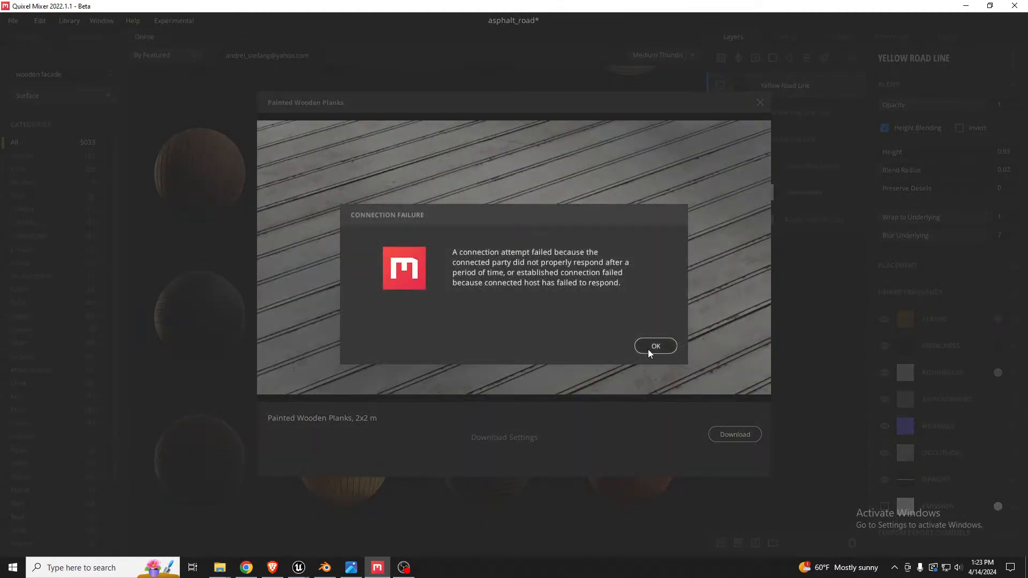
pyautogui.click(650, 348)
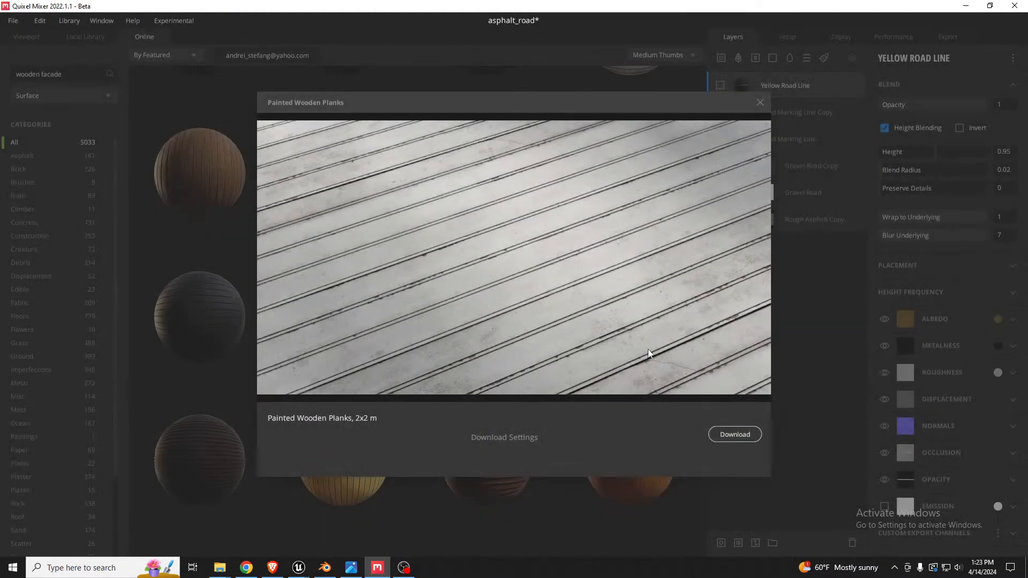
pyautogui.click(655, 347)
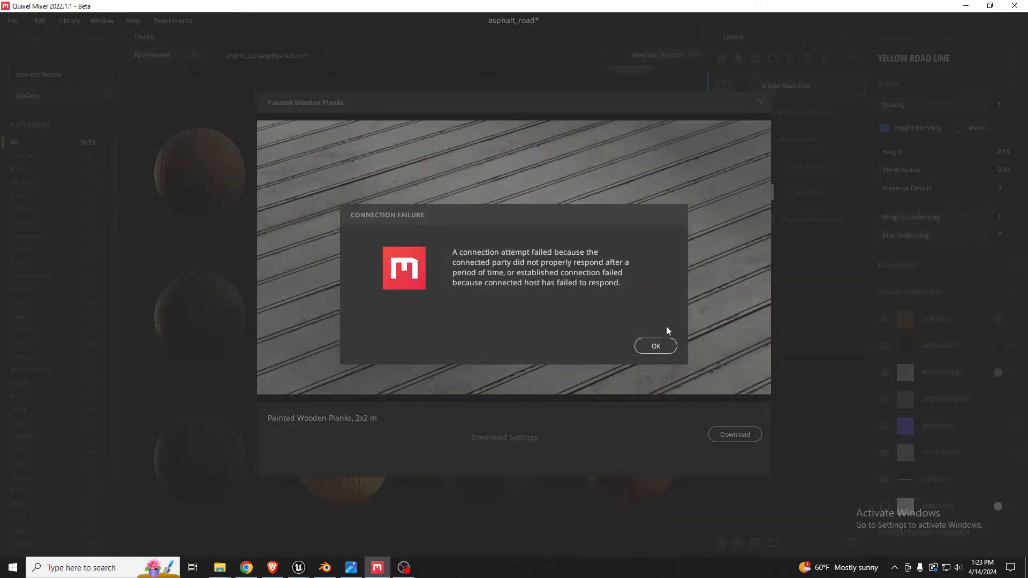
pyautogui.click(655, 346)
# Preview the brown Wooden Facade surface, dismiss the connection error and close the preview.
pyautogui.click(648, 347)
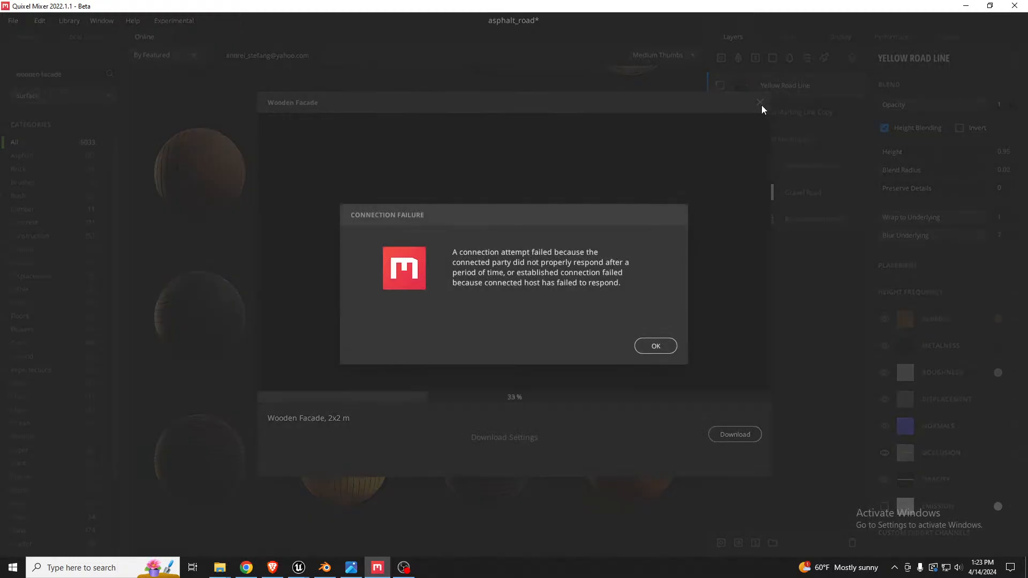
pyautogui.click(653, 348)
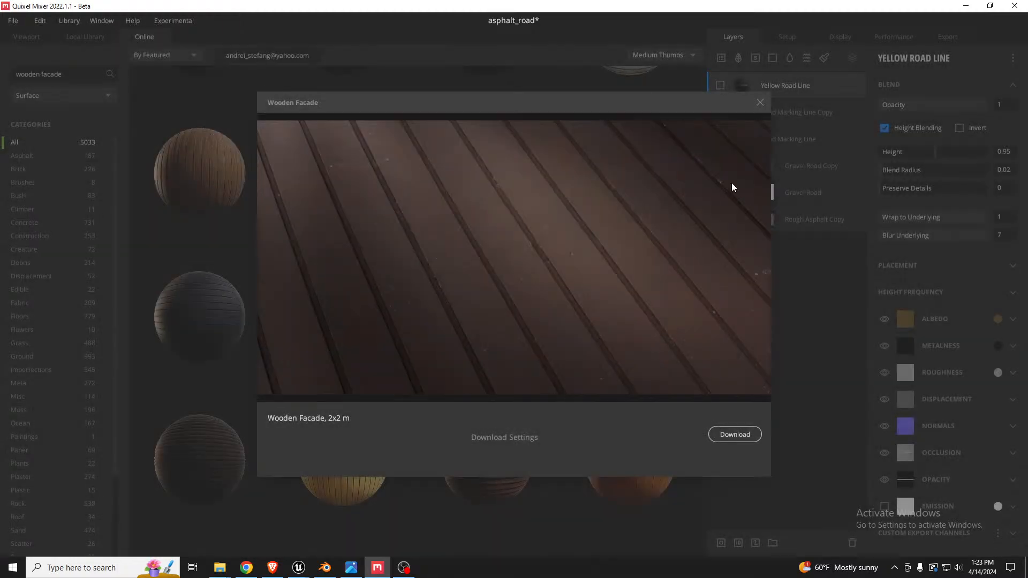
pyautogui.click(760, 102)
pyautogui.scroll(2, 642, 267)
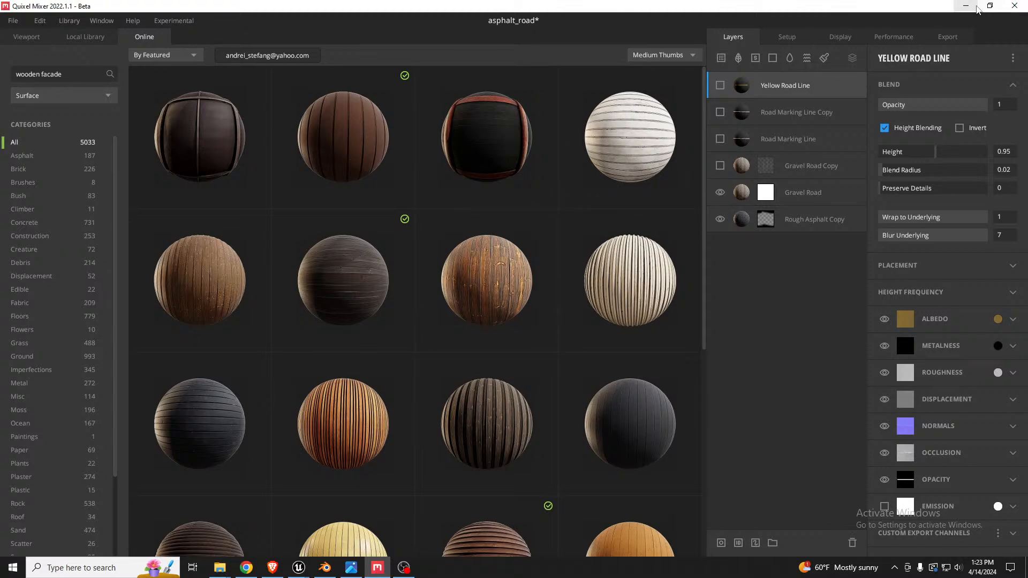
# Return to Blender and inspect the planks of the front wall where they meet the trim post between the garage openings.
pyautogui.click(966, 5)
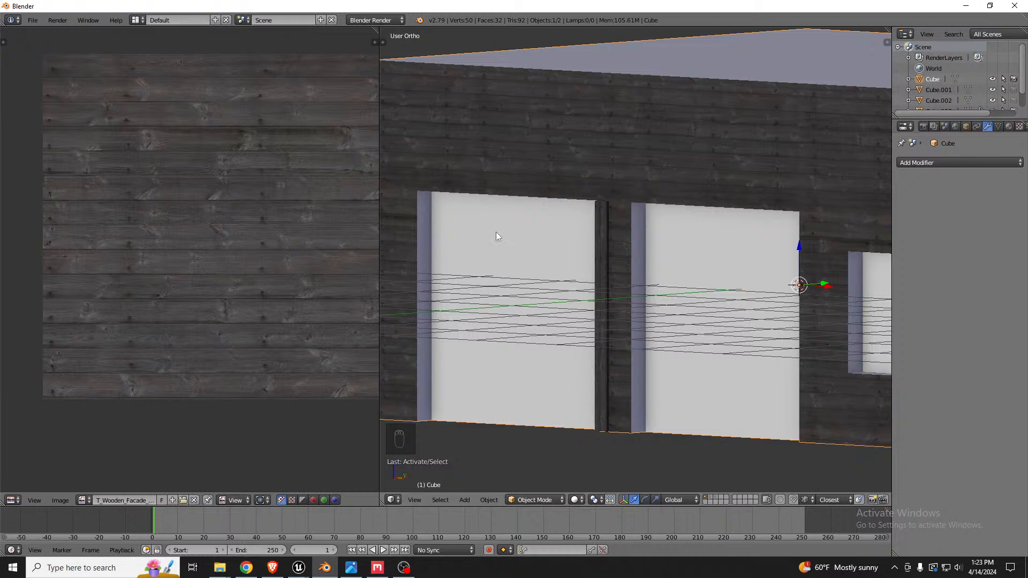
pyautogui.scroll(-4, 560, 279)
pyautogui.scroll(7, 555, 278)
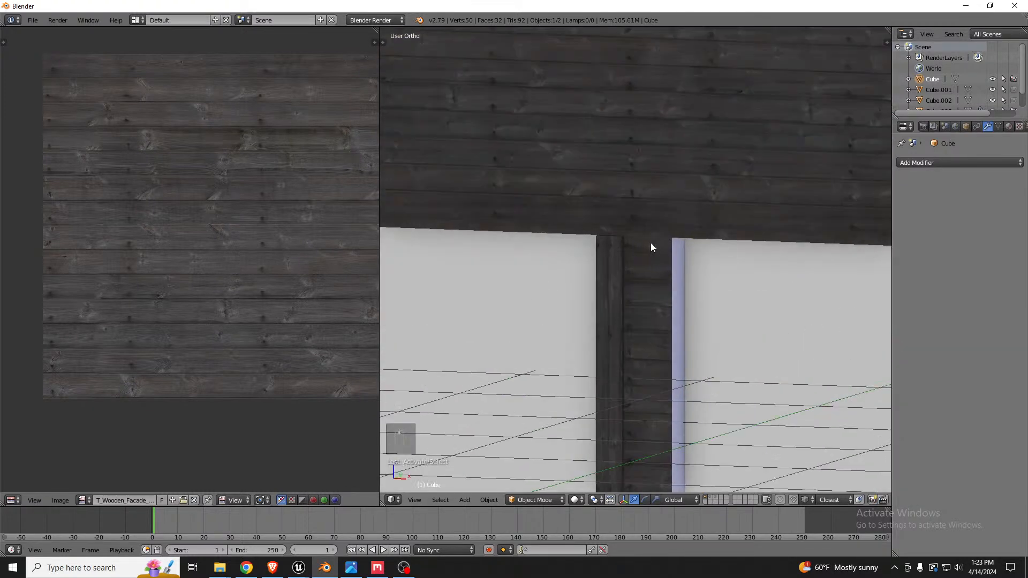
pyautogui.rightClick(612, 251)
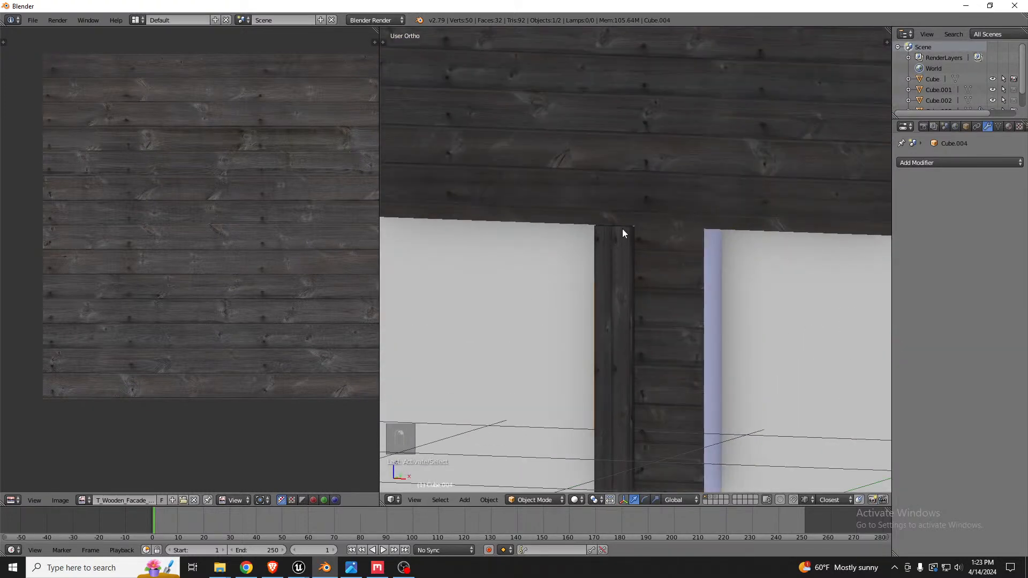
pyautogui.moveTo(622, 229); pyautogui.dragTo(622, 214, button='middle')
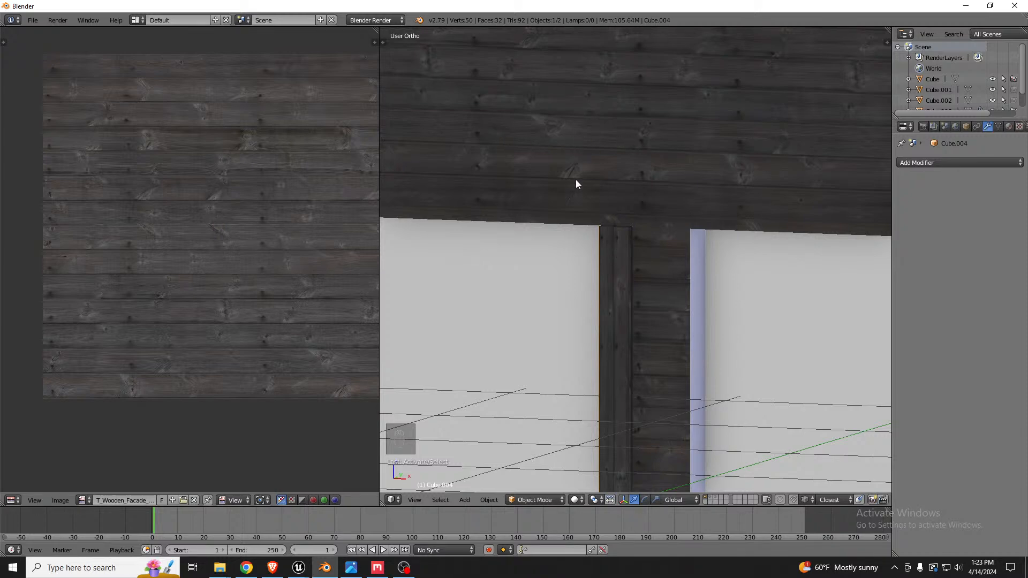
# Switch to the Unreal Engine editor, show Main_Level and open Quixel Bridge.
pyautogui.moveTo(299, 568)
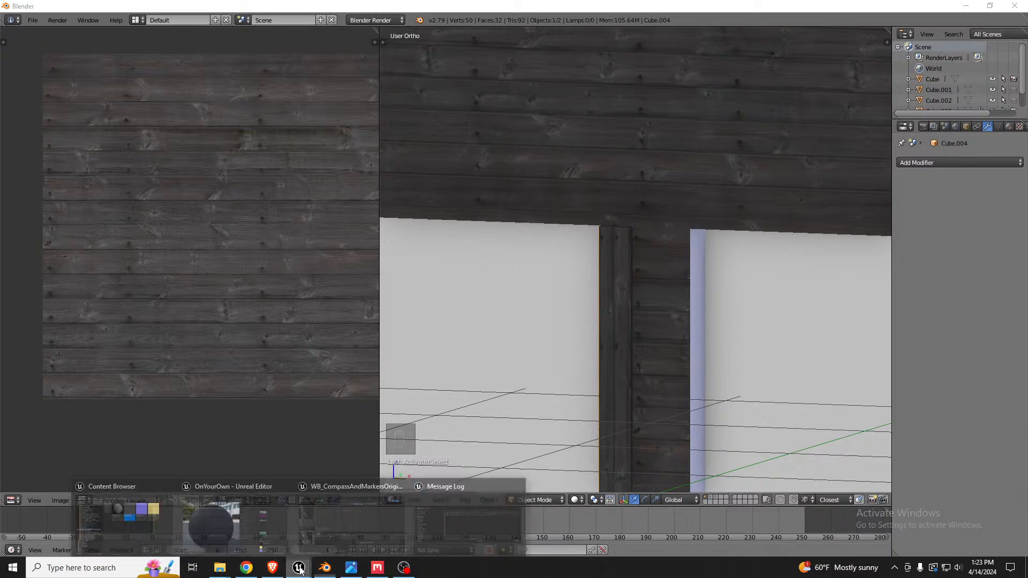
pyautogui.click(240, 507)
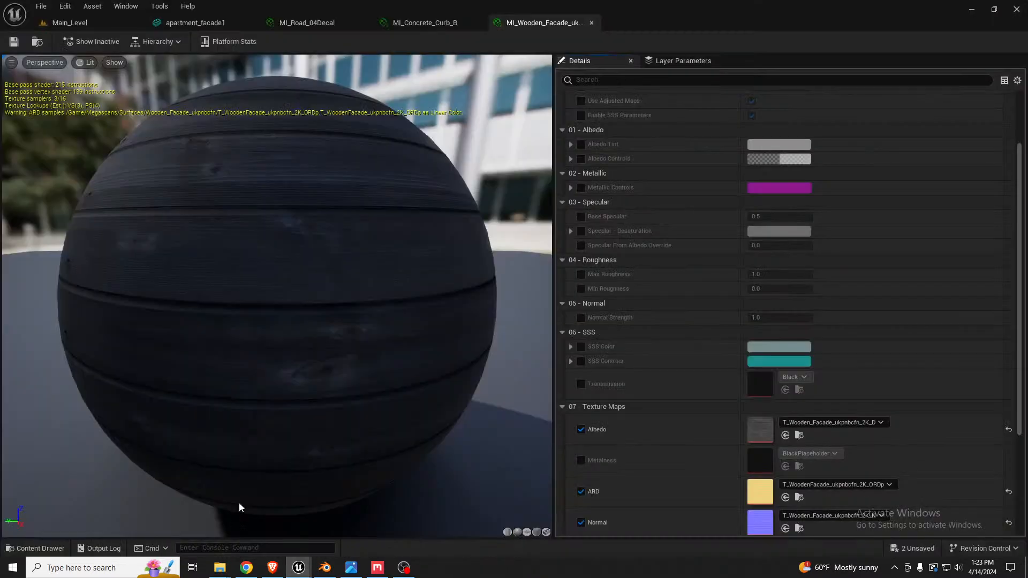
pyautogui.click(92, 24)
pyautogui.click(188, 42)
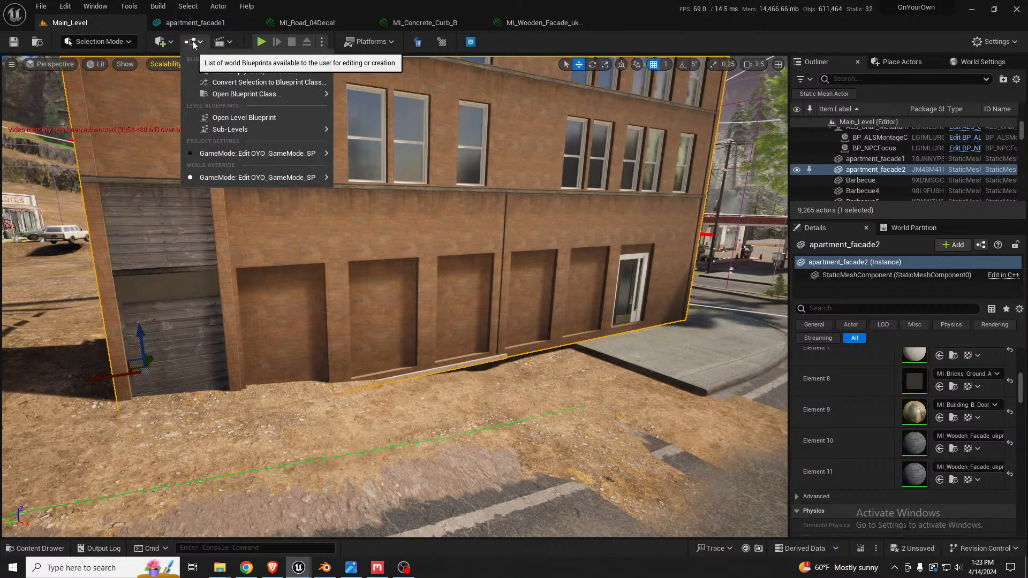
pyautogui.click(161, 43)
pyautogui.click(195, 81)
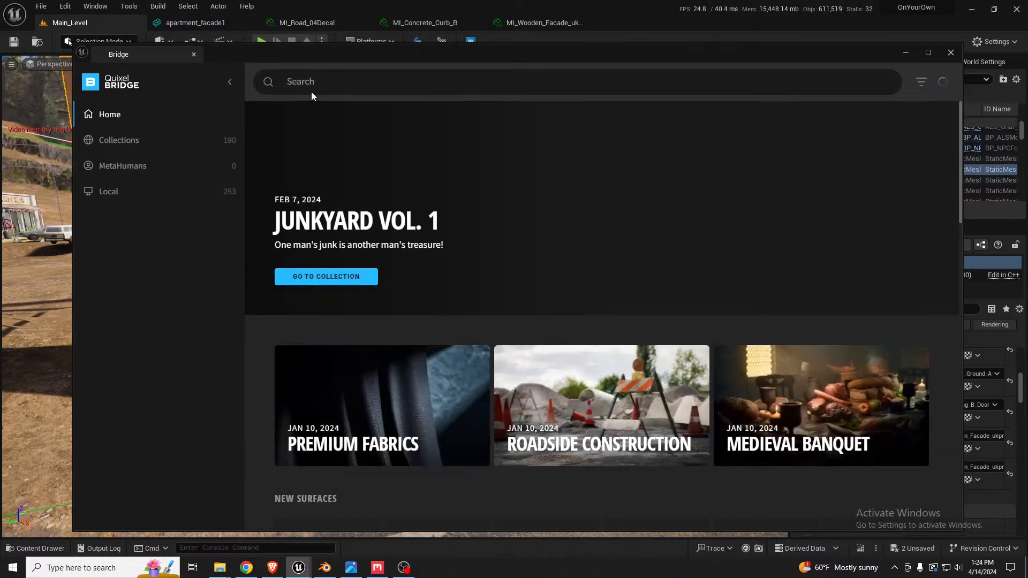
# Search the Quixel Bridge library for "wooden facade".
pyautogui.click(320, 81)
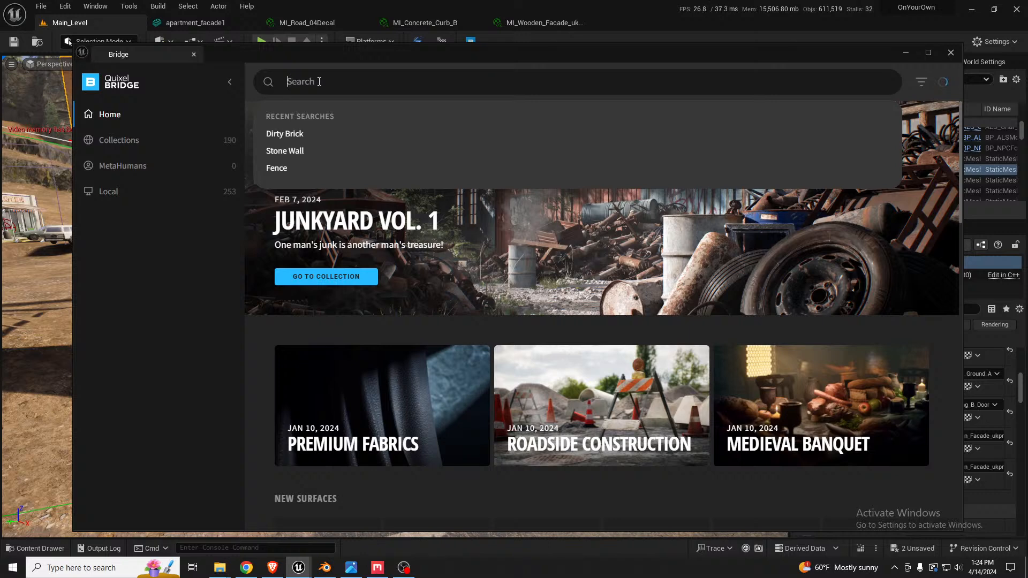
pyautogui.write('wooden')
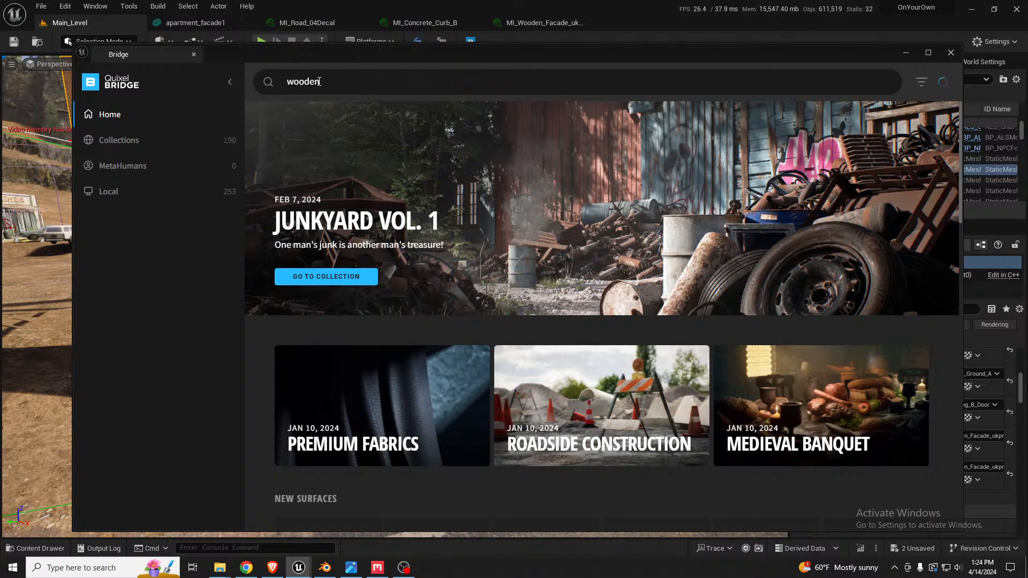
pyautogui.write(' facade')
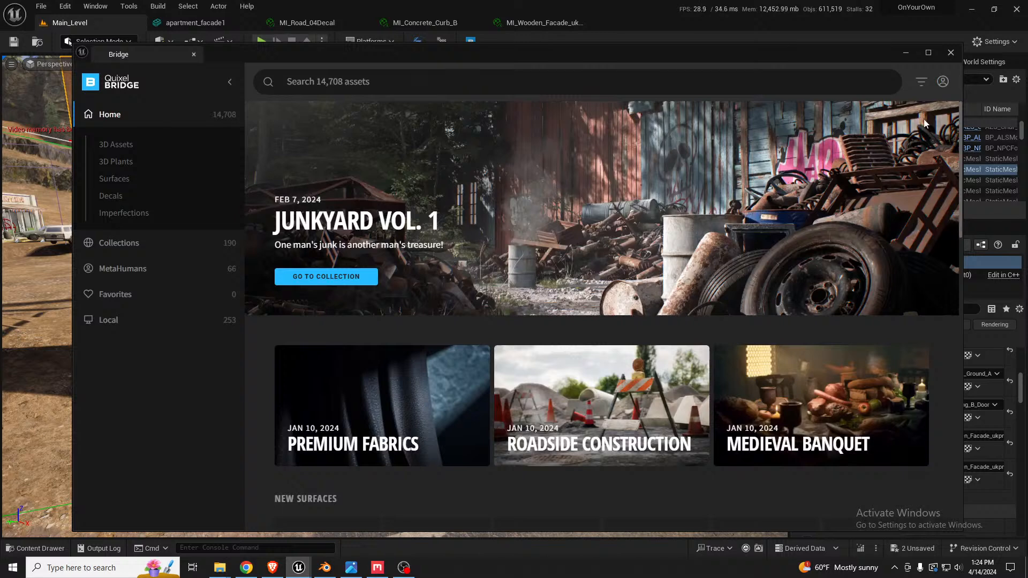
pyautogui.click(346, 83)
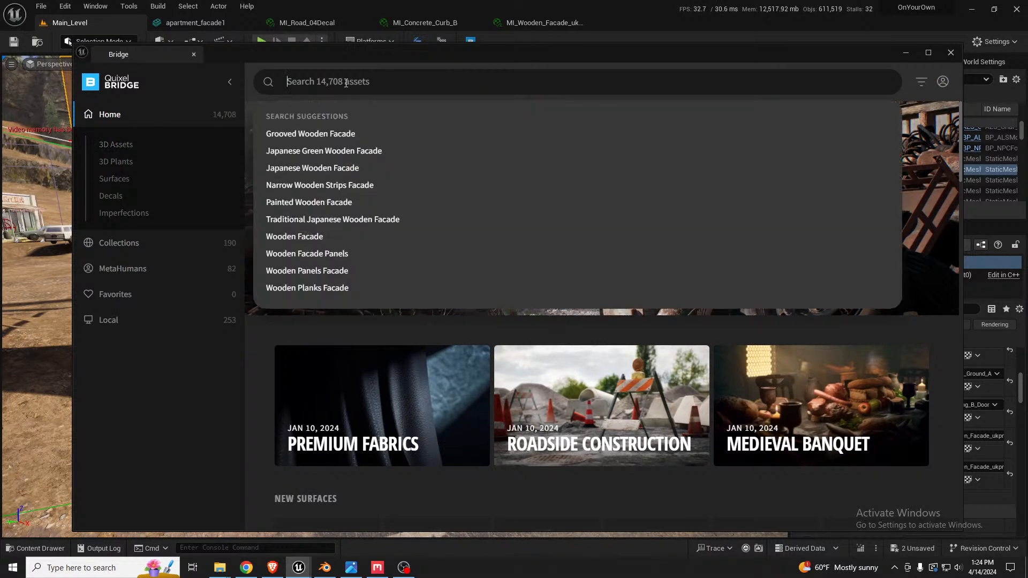
pyautogui.write('wooden a')
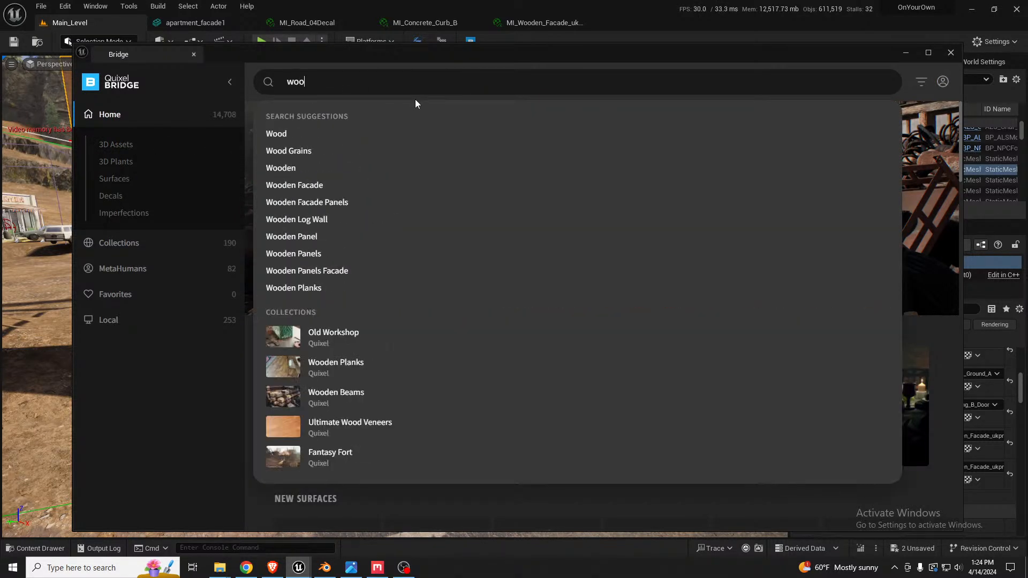
pyautogui.press('BackSpace')
pyautogui.write('facade')
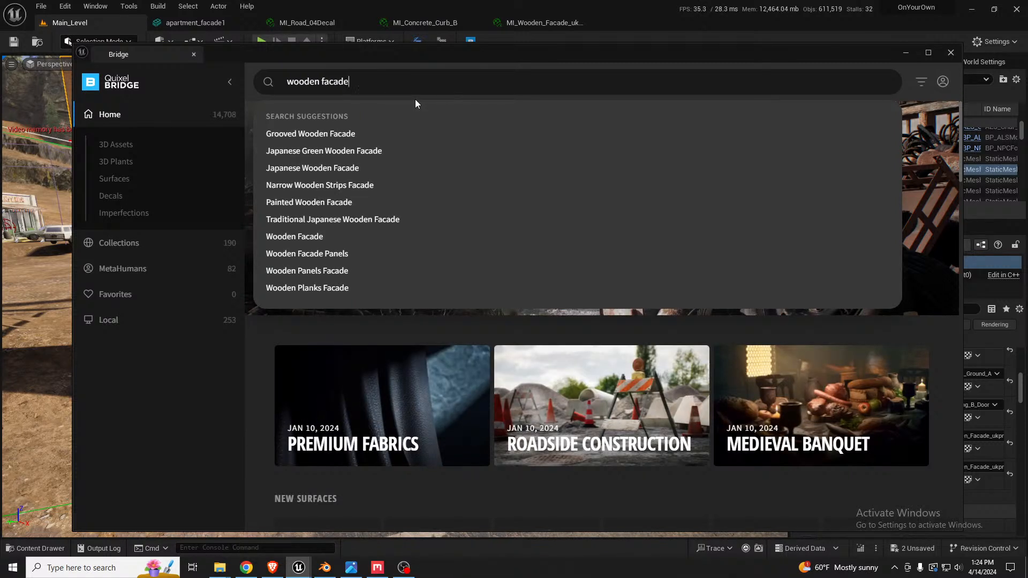
pyautogui.press('Return')
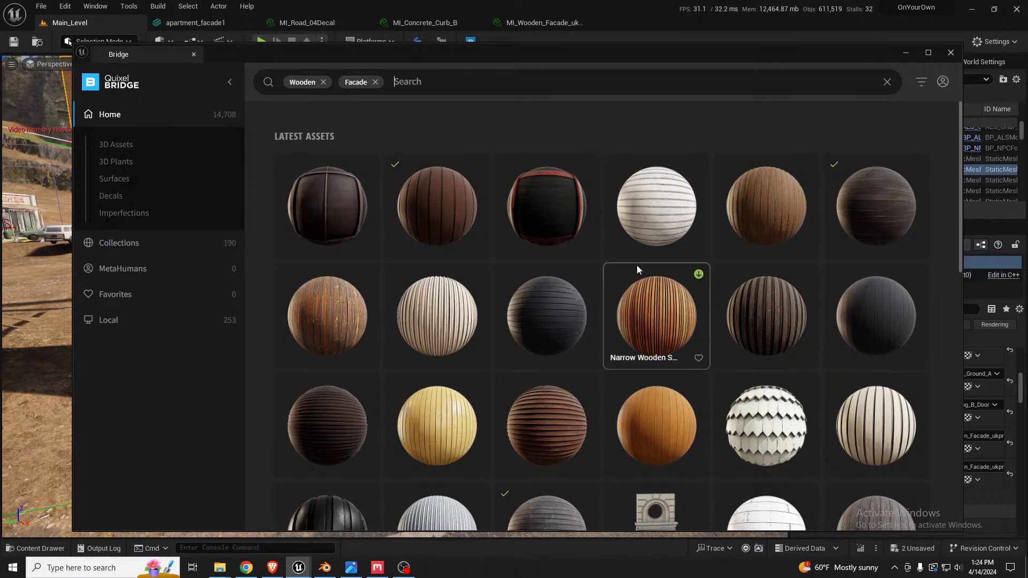
# Browse the wooden facade assets and download the Painted Wooden Planks surface at Medium Quality.
pyautogui.scroll(-4, 600, 274)
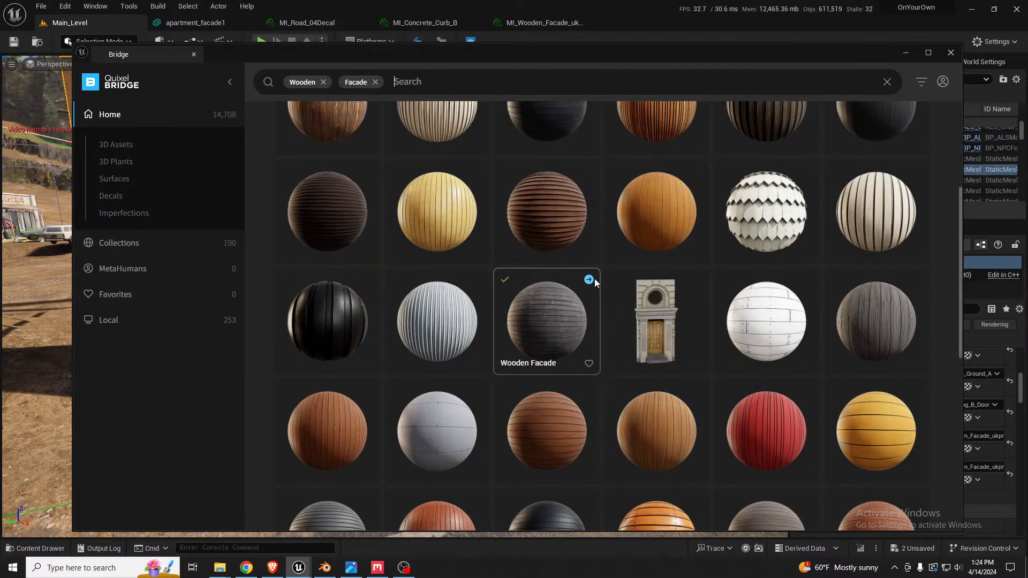
pyautogui.scroll(-8, 595, 282)
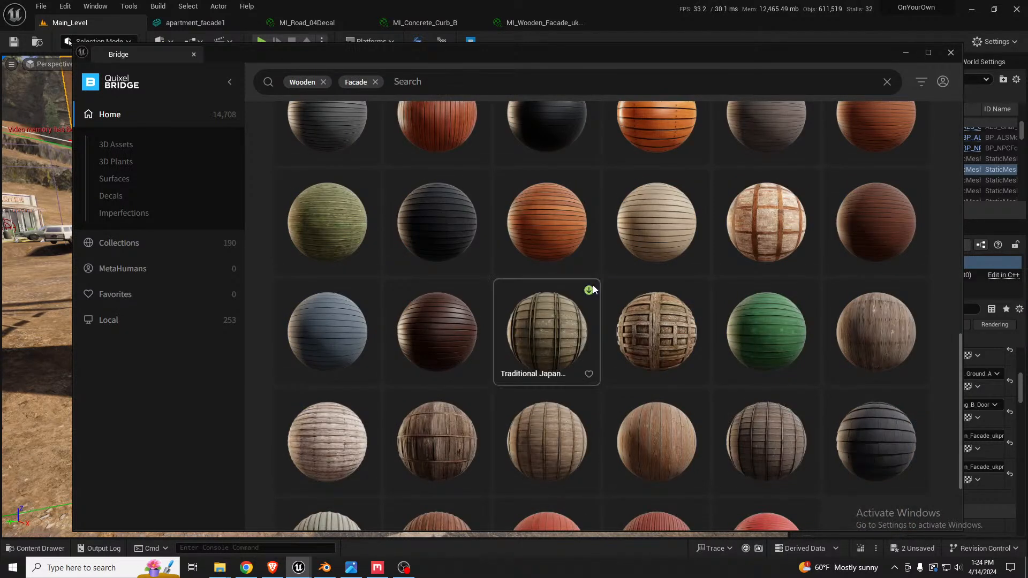
pyautogui.scroll(-2, 593, 289)
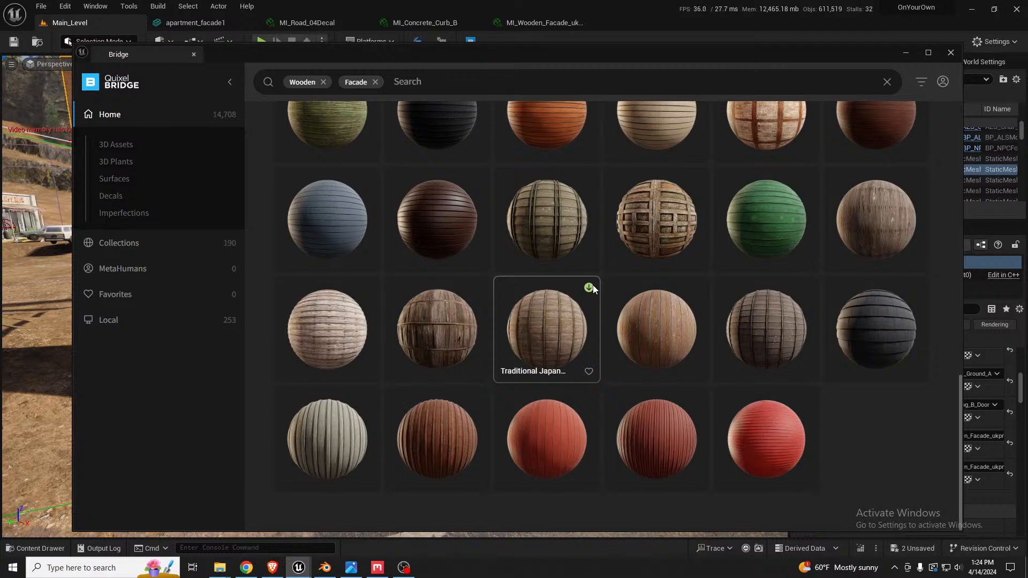
pyautogui.scroll(4, 592, 289)
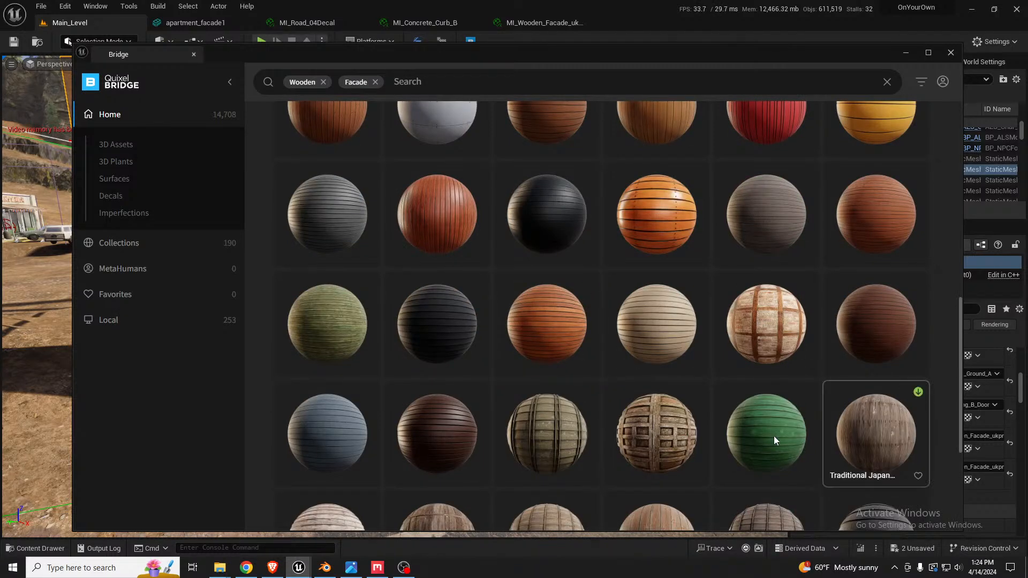
pyautogui.scroll(10, 682, 373)
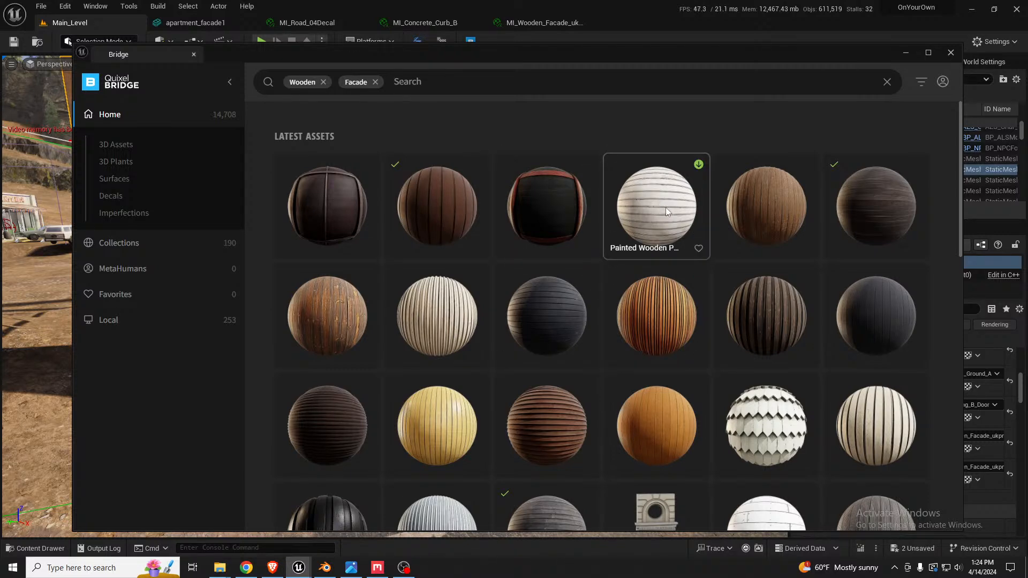
pyautogui.click(665, 211)
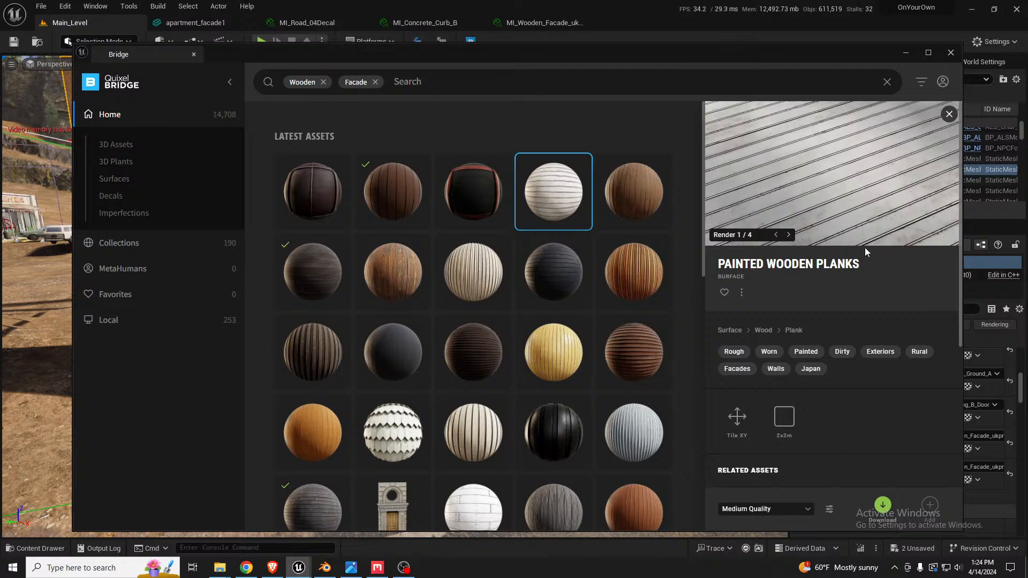
pyautogui.click(877, 505)
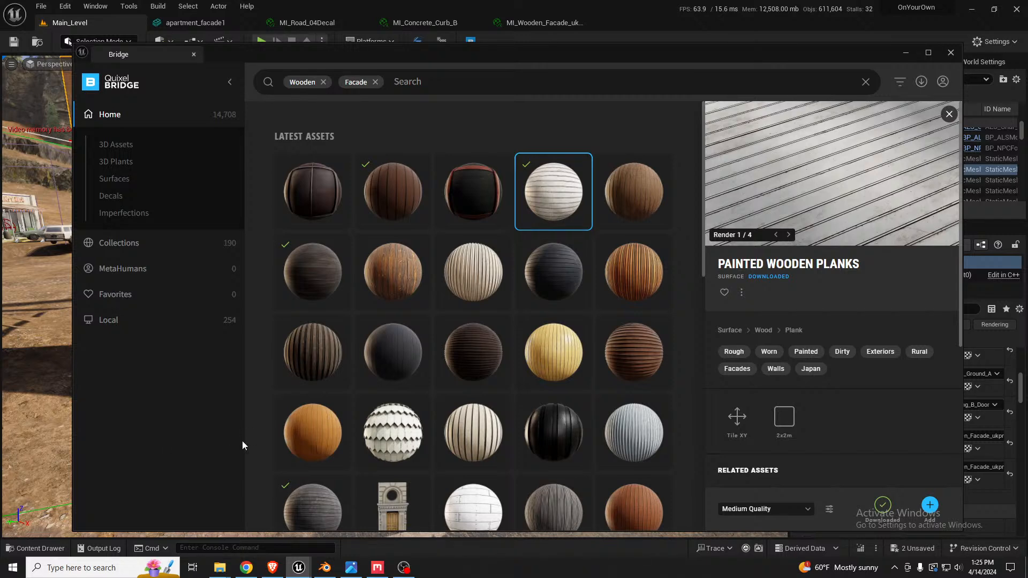
# Switch back to Blender and put the trim post between the two garage openings into Edit Mode.
pyautogui.click(325, 567)
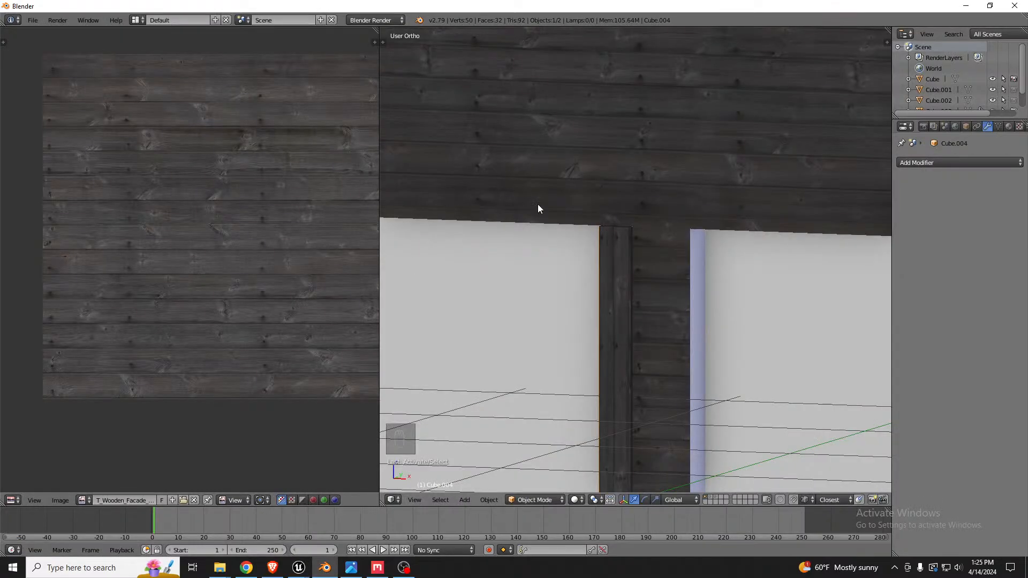
pyautogui.scroll(-2, 538, 208)
pyautogui.rightClick(560, 170)
pyautogui.scroll(-1, 564, 172)
pyautogui.press('Tab')
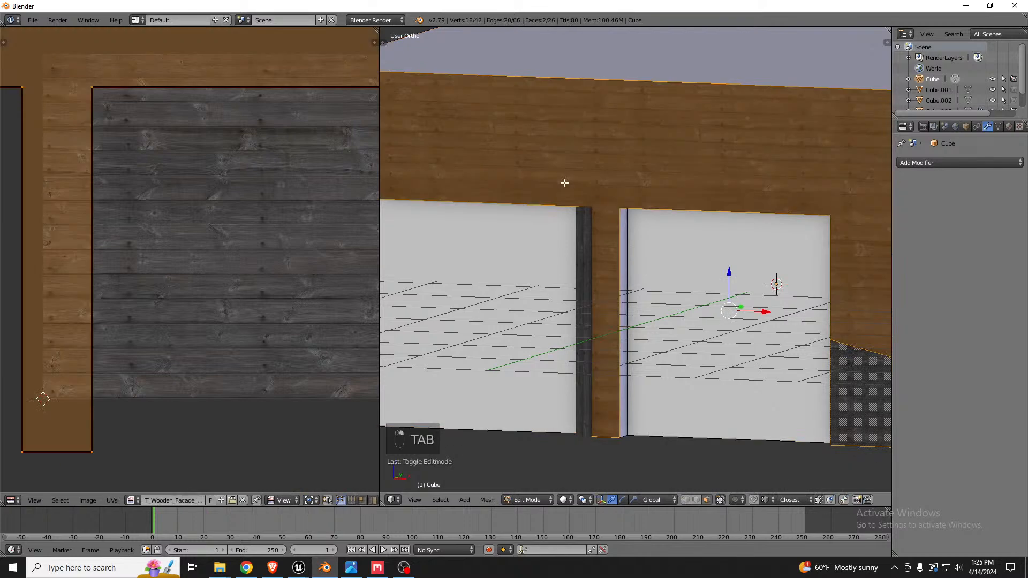
pyautogui.press('Tab')
pyautogui.rightClick(587, 234)
pyautogui.press('Tab')
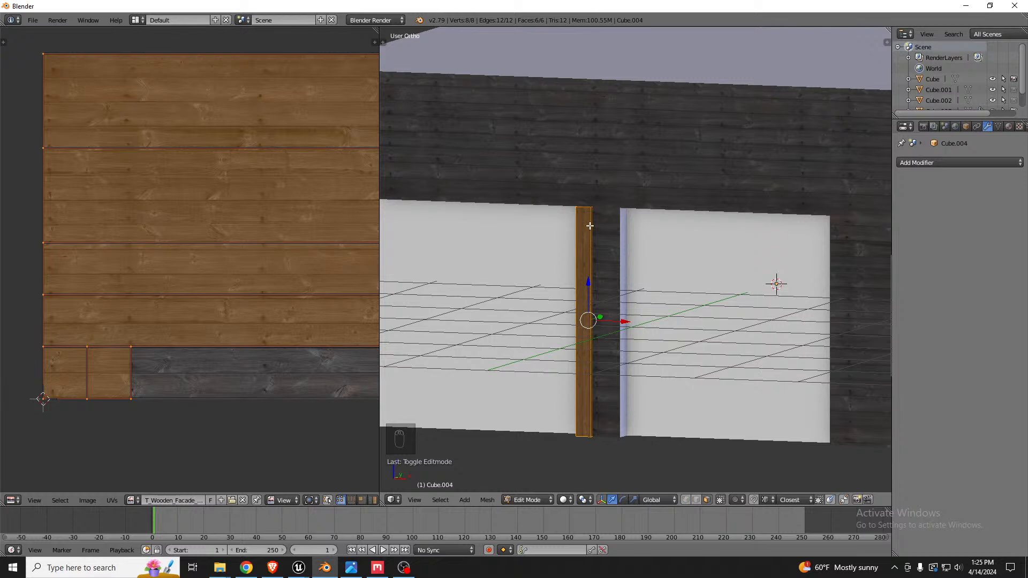
# Load T_Painted_Wooden_Planks_veviddydy_2K_D.EXR from G:\OYO as the trim post's texture and leave Edit Mode.
pyautogui.click(232, 501)
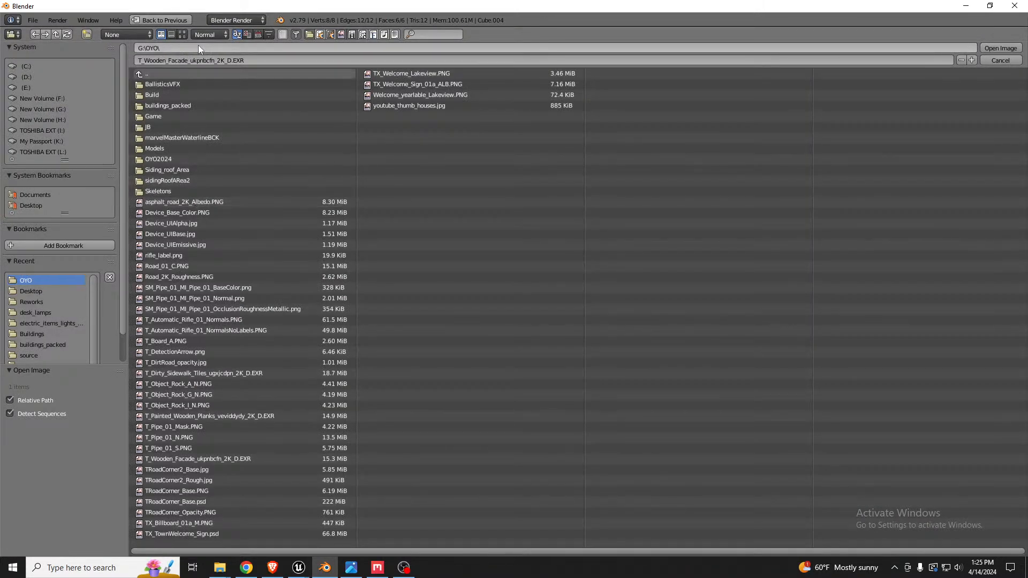
pyautogui.click(261, 36)
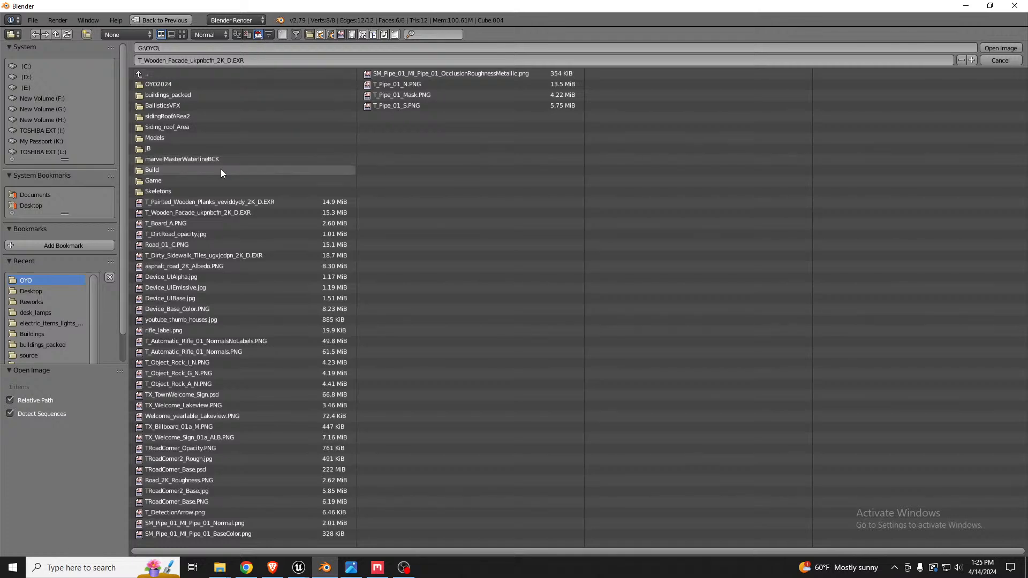
pyautogui.doubleClick(208, 200)
pyautogui.moveTo(510, 254); pyautogui.dragTo(637, 214, button='middle')
pyautogui.scroll(5, 608, 200)
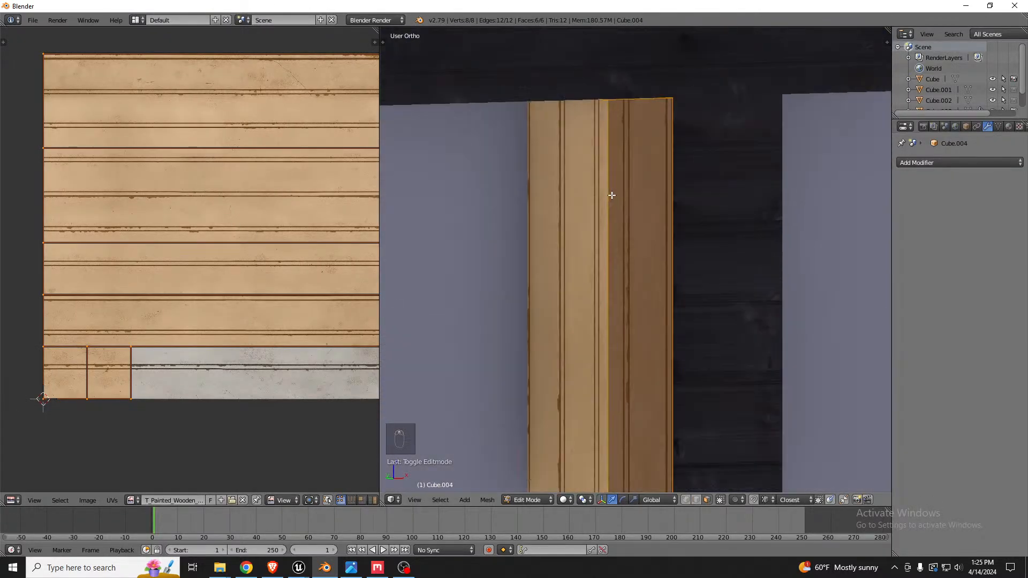
pyautogui.press('Tab')
pyautogui.scroll(-4, 619, 177)
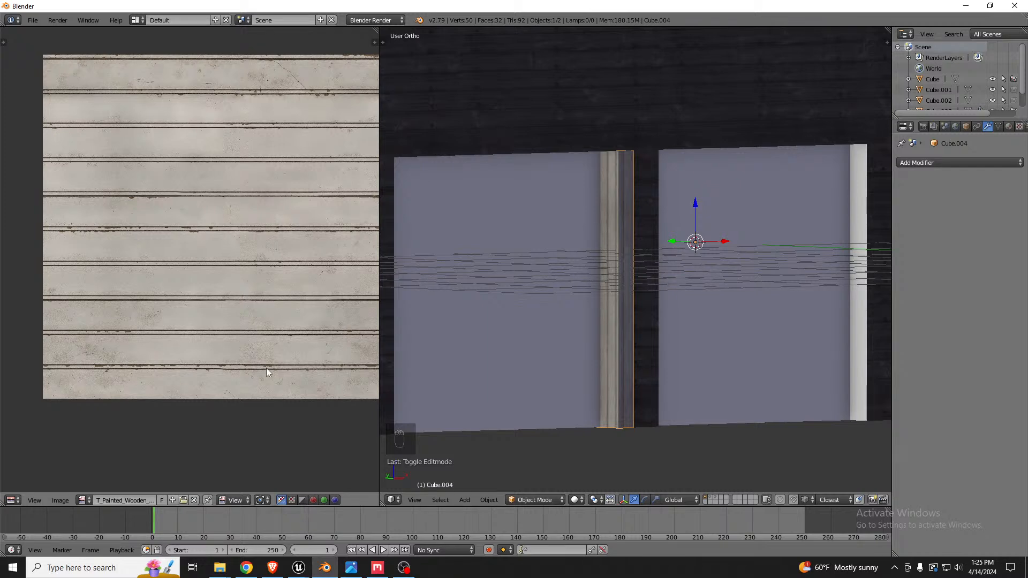
pyautogui.scroll(-2, 267, 370)
pyautogui.scroll(-2, 526, 294)
pyautogui.moveTo(597, 250); pyautogui.dragTo(591, 263, button='middle')
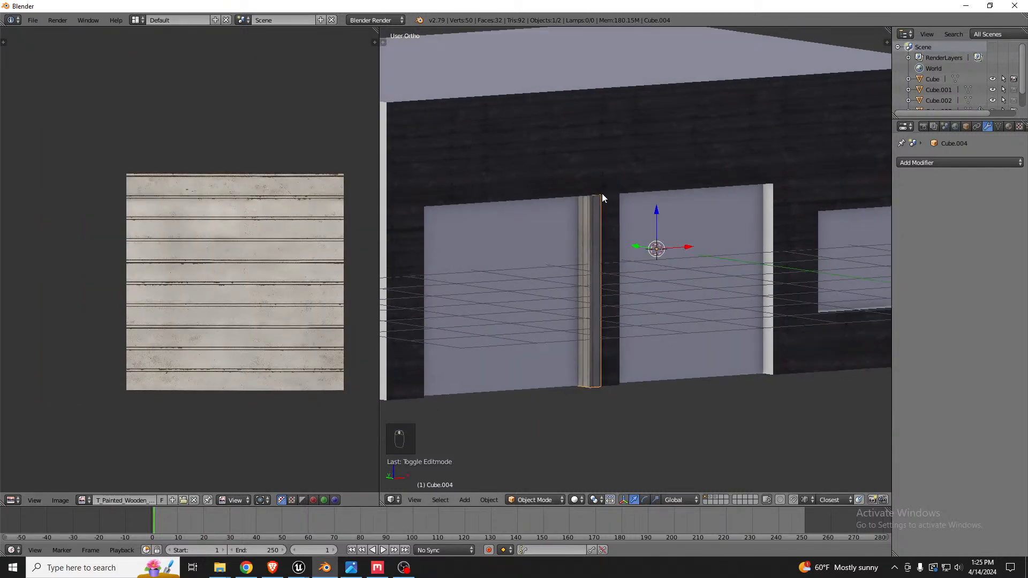
# Duplicate the trim post's mesh in Edit Mode and move the copy along X to the other side of the dividing pillar.
pyautogui.scroll(4, 602, 197)
pyautogui.press('Tab')
pyautogui.scroll(-2, 542, 233)
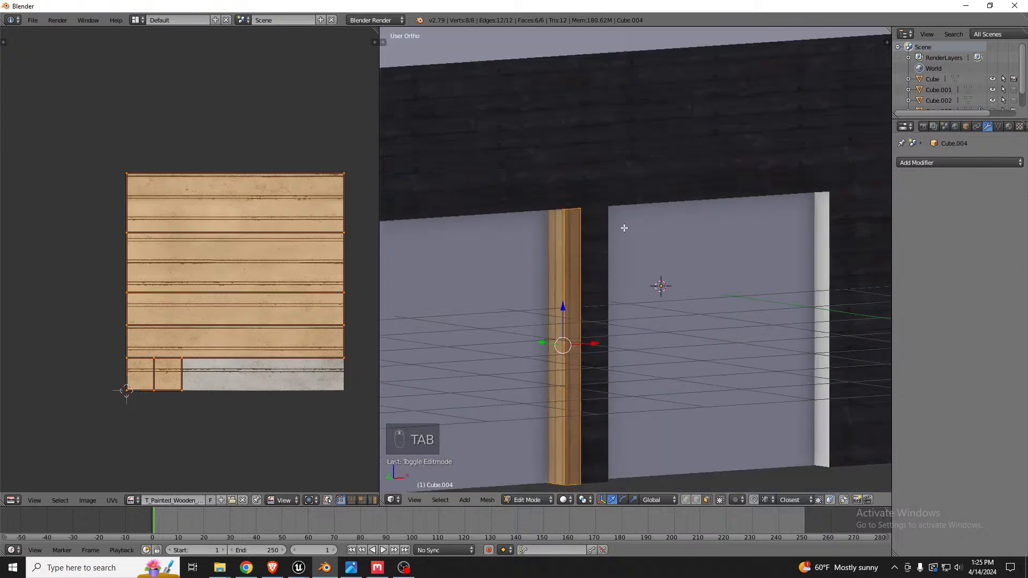
pyautogui.moveTo(622, 227); pyautogui.dragTo(598, 255, button='middle')
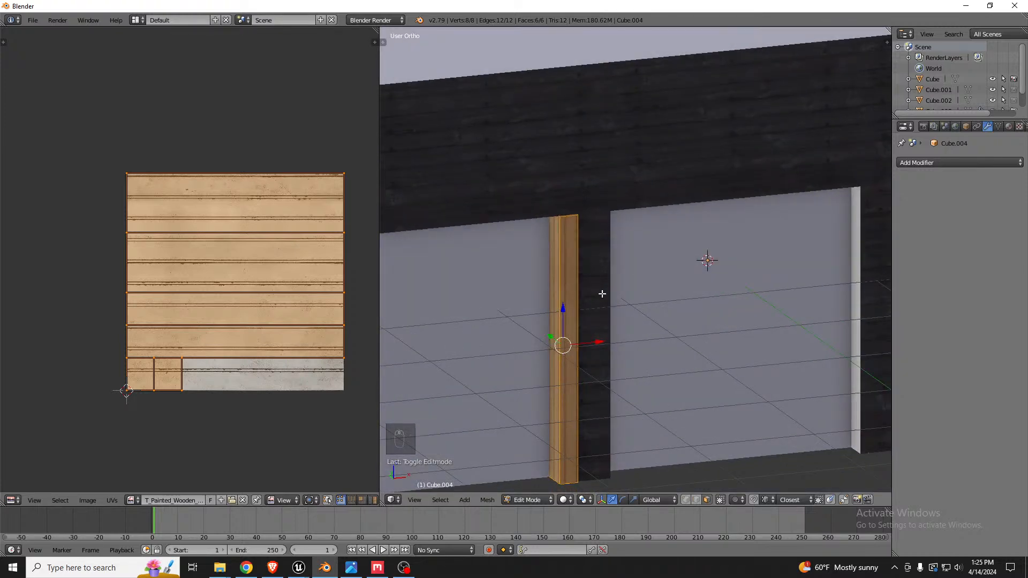
pyautogui.hotkey('shift', 'd')
pyautogui.press('x')
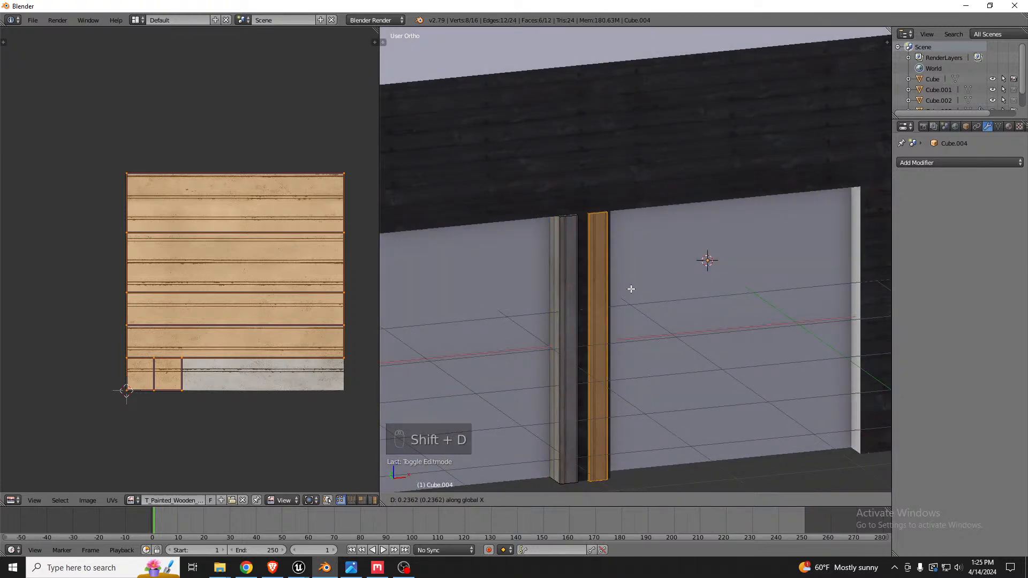
pyautogui.click(635, 287)
# Rotate the duplicated trim post 180 degrees around the Z axis.
pyautogui.moveTo(630, 274); pyautogui.dragTo(589, 284, button='middle')
pyautogui.scroll(3, 589, 284)
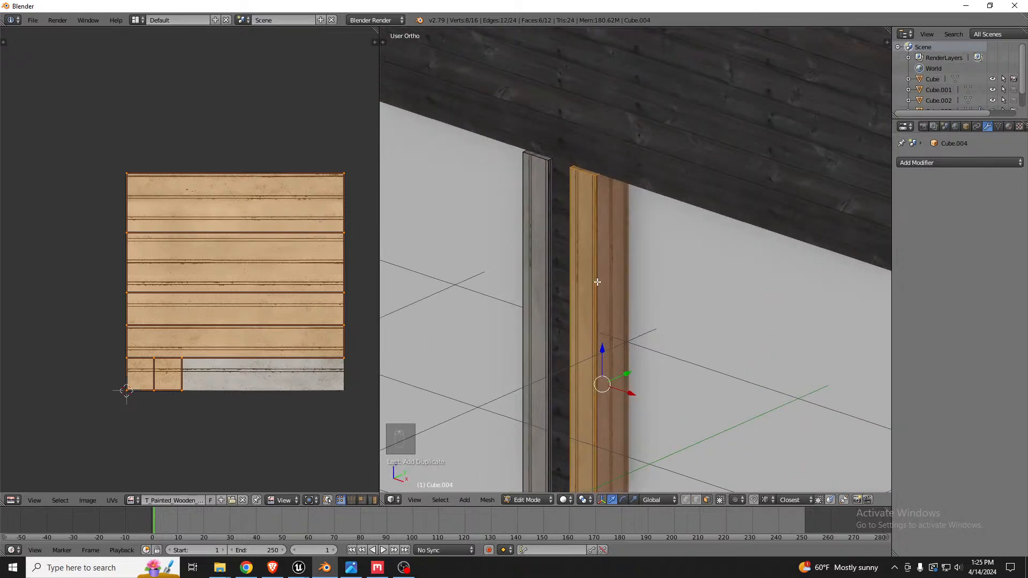
pyautogui.write('rz180')
pyautogui.press('Return')
pyautogui.scroll(-1, 546, 233)
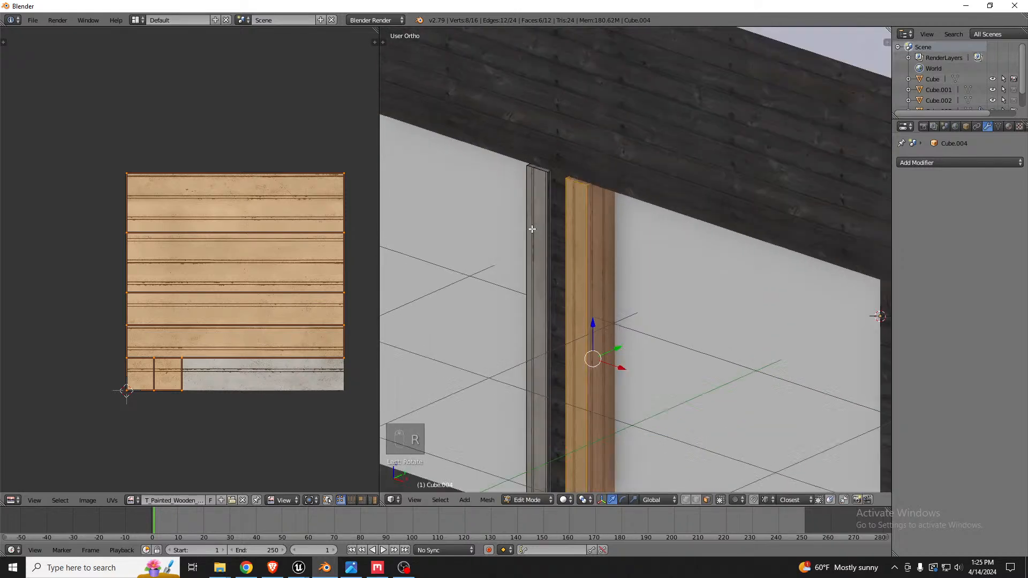
# Slide the rotated post's UVs left along X by about half the texture's width.
pyautogui.moveTo(531, 230); pyautogui.dragTo(565, 238, button='middle')
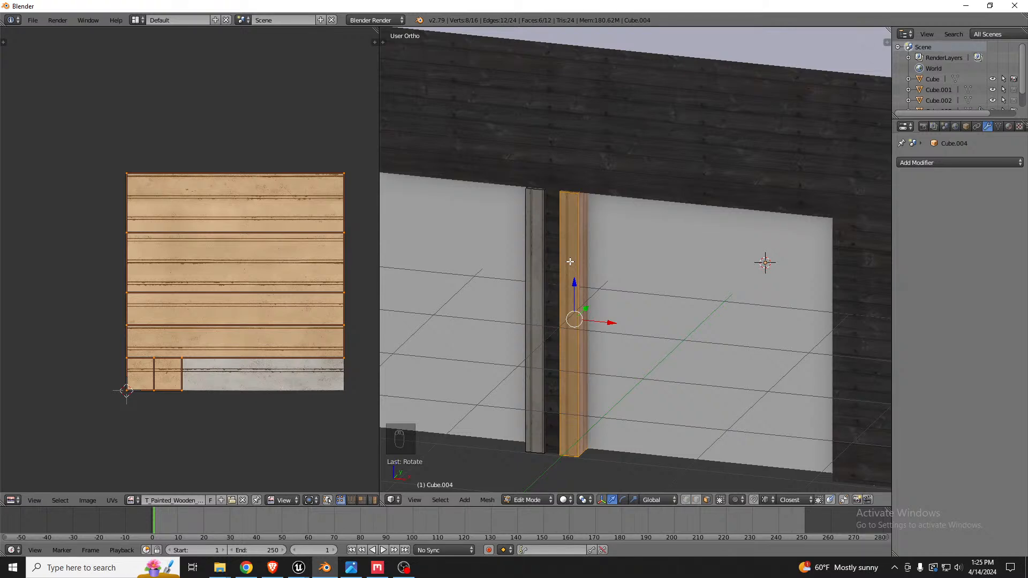
pyautogui.scroll(-2, 252, 288)
pyautogui.scroll(1, 253, 287)
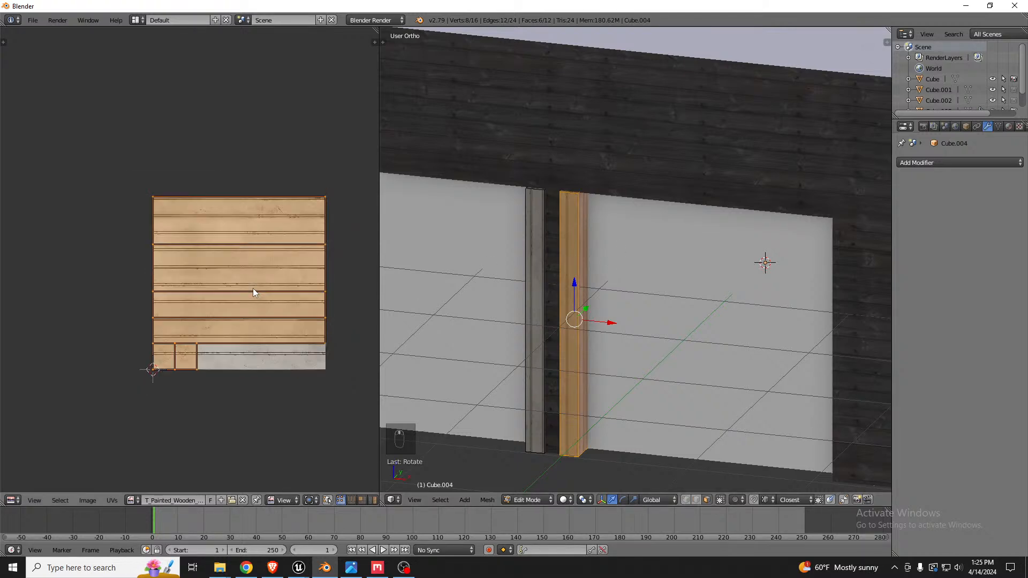
pyautogui.press('g')
pyautogui.press('x')
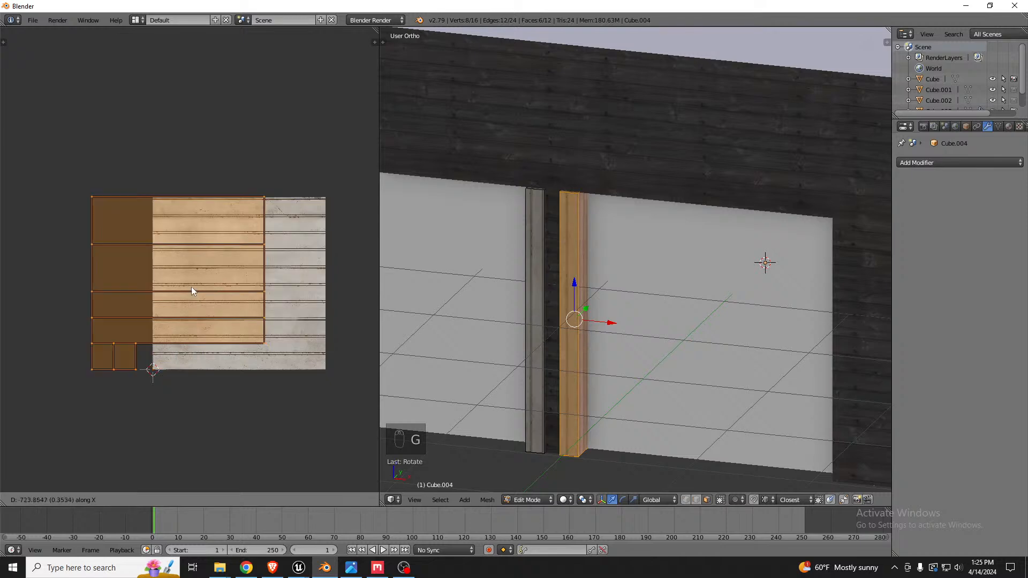
pyautogui.click(156, 288)
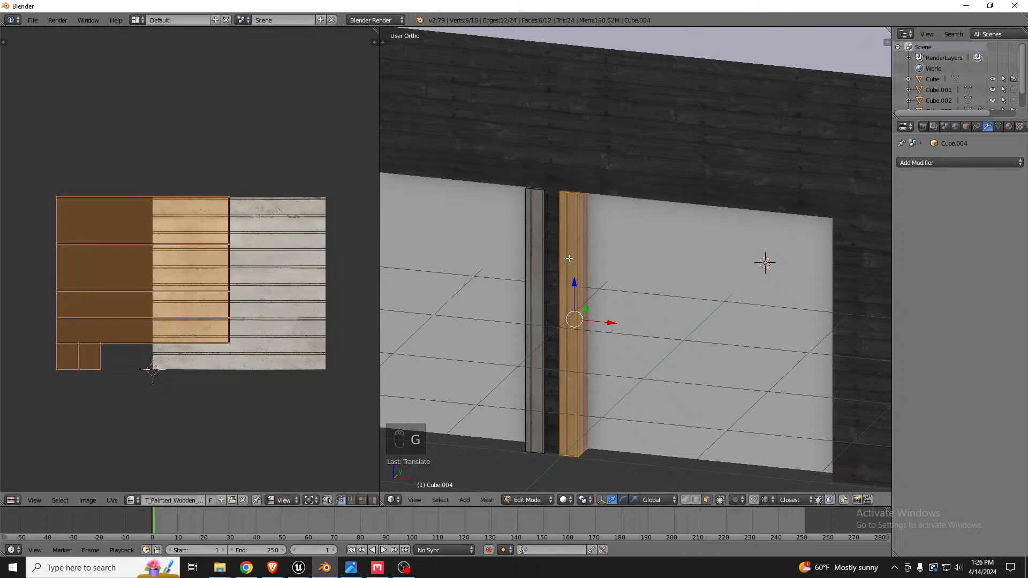
# Duplicate the rotated post along X to the far side of the garage opening beside it.
pyautogui.moveTo(568, 270); pyautogui.dragTo(586, 271, button='middle')
pyautogui.hotkey('shift', 'd')
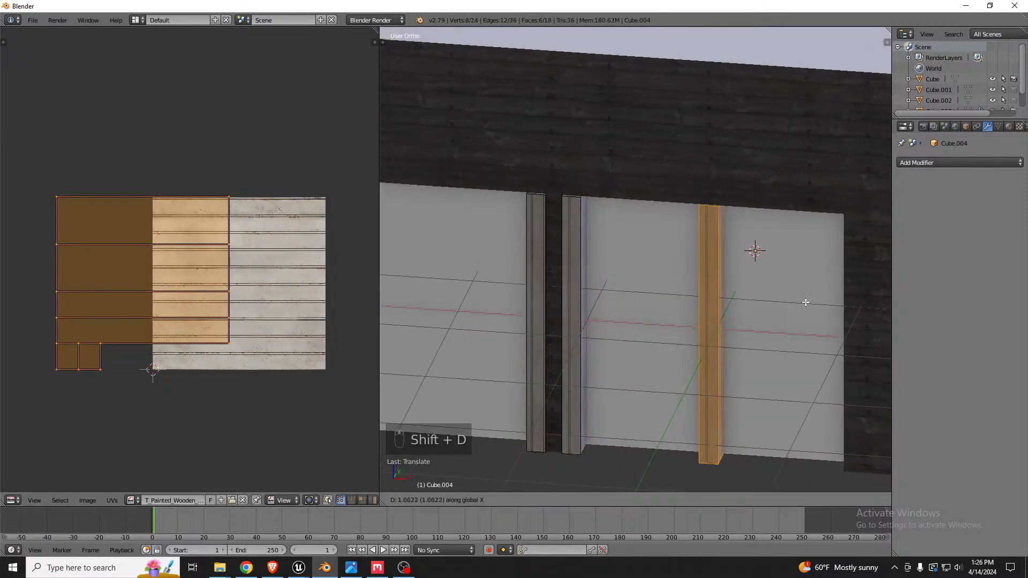
pyautogui.press('x')
pyautogui.click(792, 282)
pyautogui.moveTo(791, 282); pyautogui.dragTo(688, 291, button='middle')
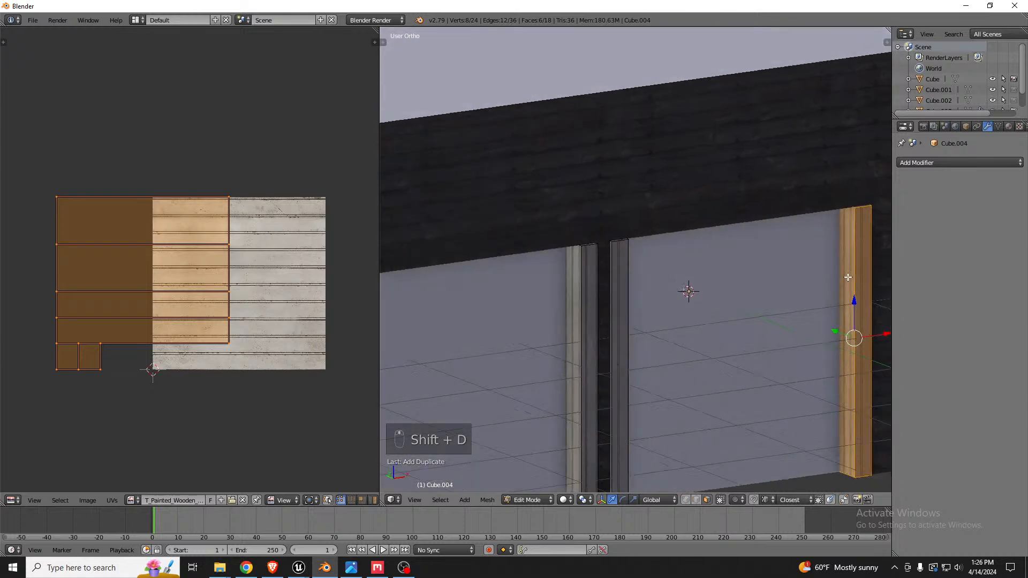
pyautogui.scroll(-3, 709, 282)
pyautogui.scroll(5, 580, 319)
pyautogui.moveTo(580, 319); pyautogui.dragTo(842, 203, button='middle')
pyautogui.scroll(-2, 842, 204)
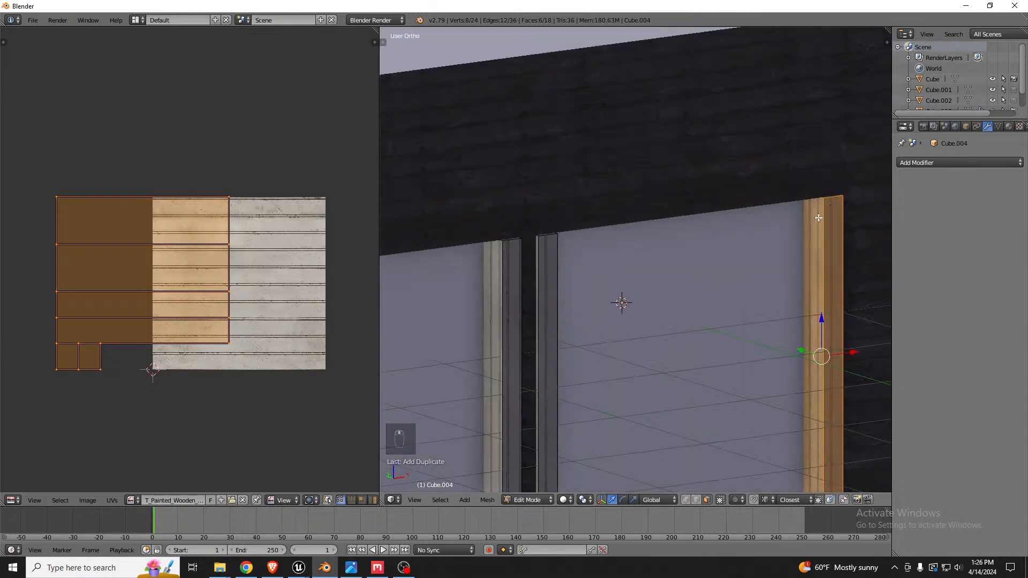
# Slide the new post copy's UVs along X to start around the middle of the painted planks texture.
pyautogui.keyDown('ctrl'); pyautogui.moveTo(176, 281); pyautogui.dragTo(190, 292, button='middle'); pyautogui.keyUp('ctrl')
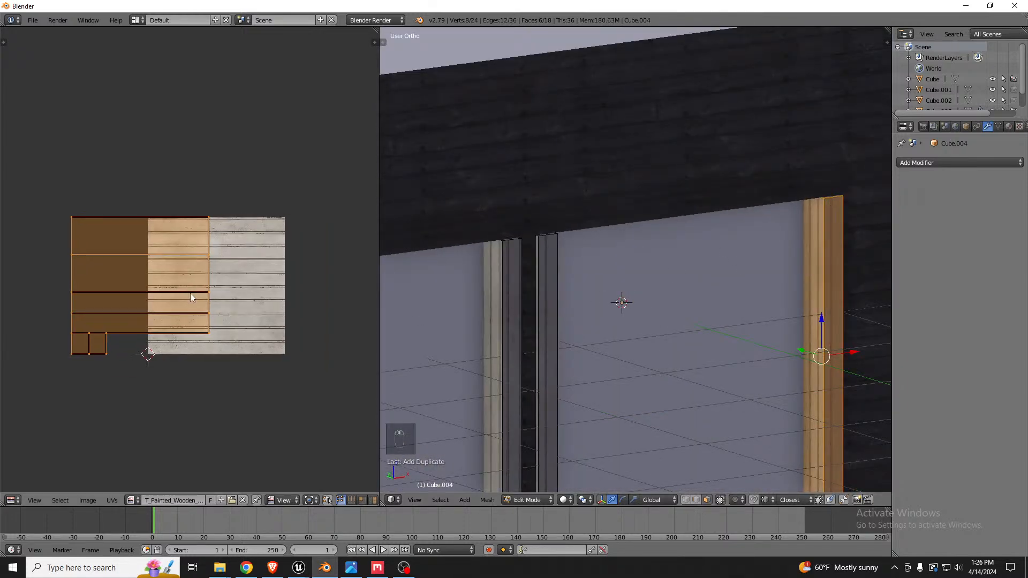
pyautogui.press('g')
pyautogui.press('x')
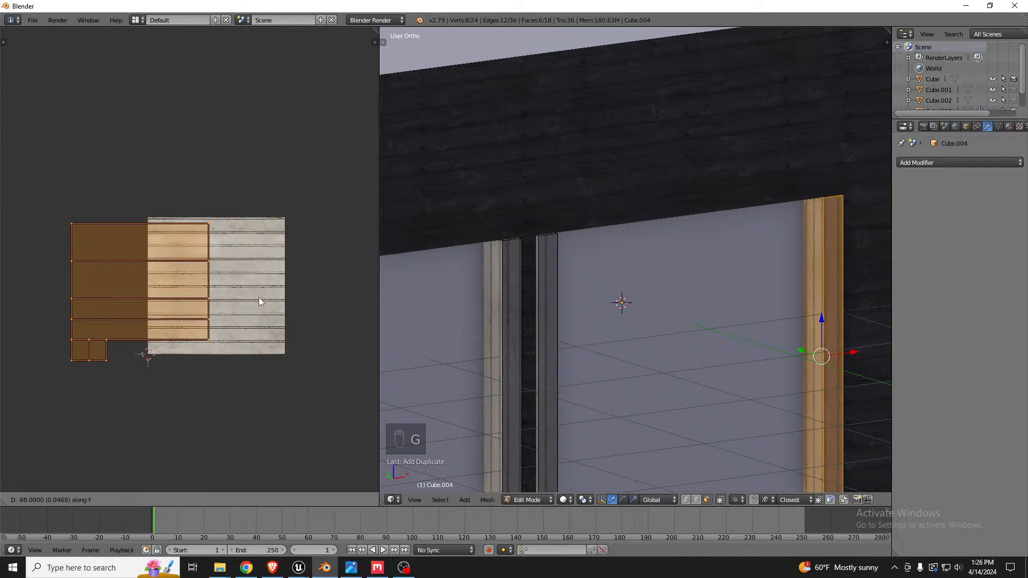
pyautogui.click(341, 299)
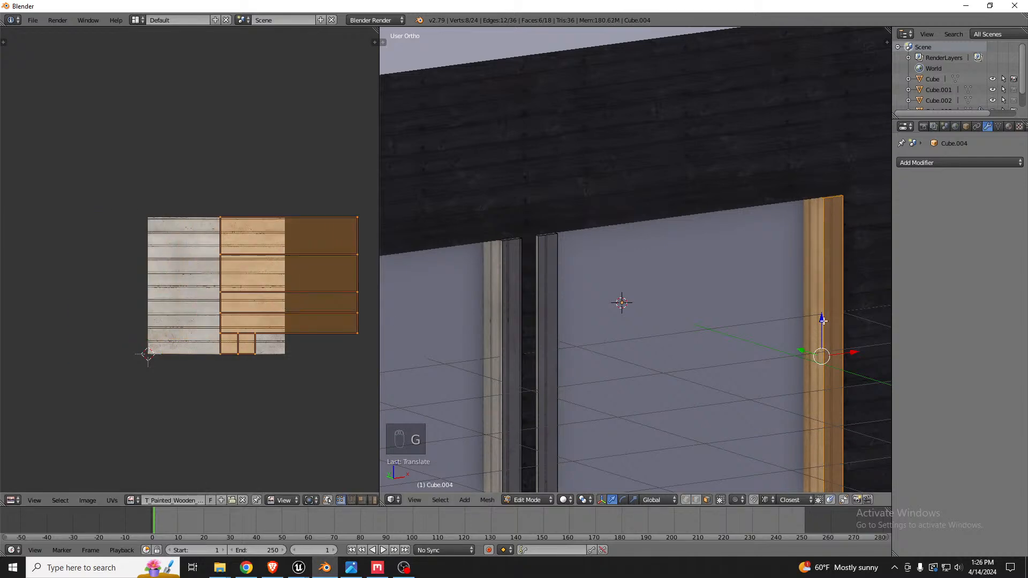
# Duplicate the post again along X to the outer edge of the garage opening nearest the building's corner.
pyautogui.moveTo(739, 321); pyautogui.dragTo(803, 318, button='middle')
pyautogui.hotkey('shift', 'd')
pyautogui.press('x')
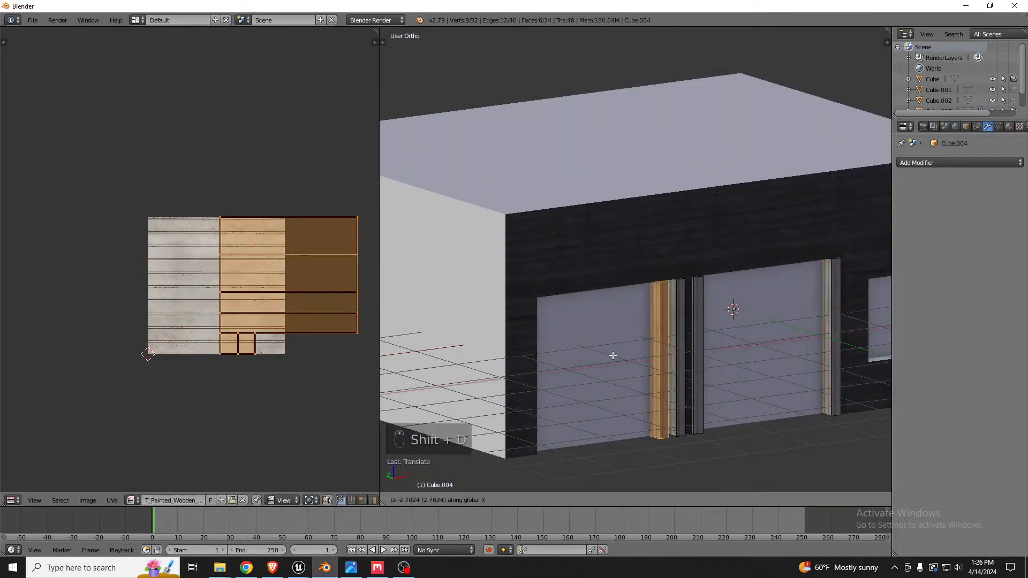
pyautogui.click(506, 355)
# Nudge the corner-side post copy about -0.08 along X to line it up with the opening's edge.
pyautogui.moveTo(565, 341); pyautogui.dragTo(512, 348, button='middle')
pyautogui.scroll(6, 512, 349)
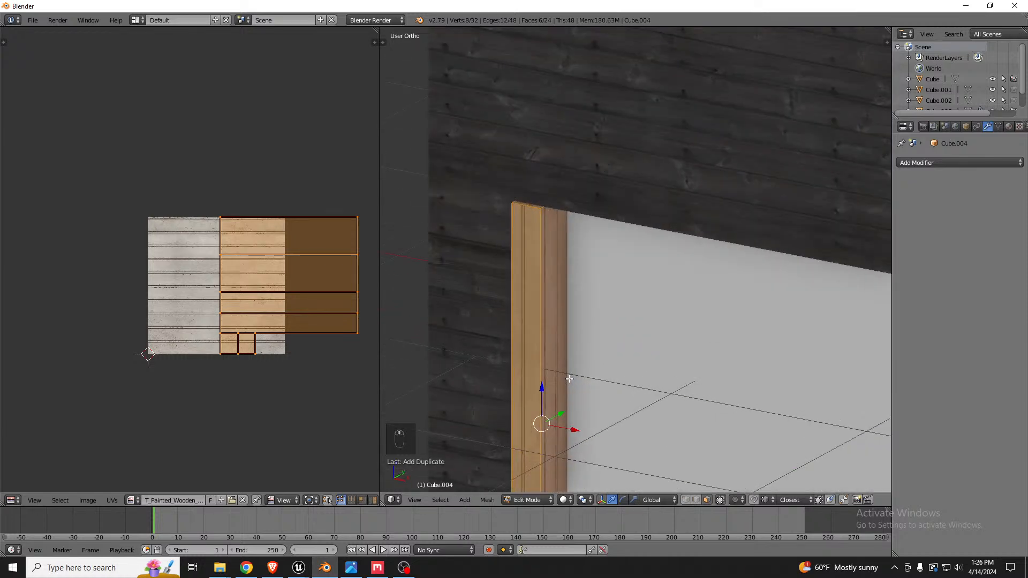
pyautogui.press('g')
pyautogui.press('x')
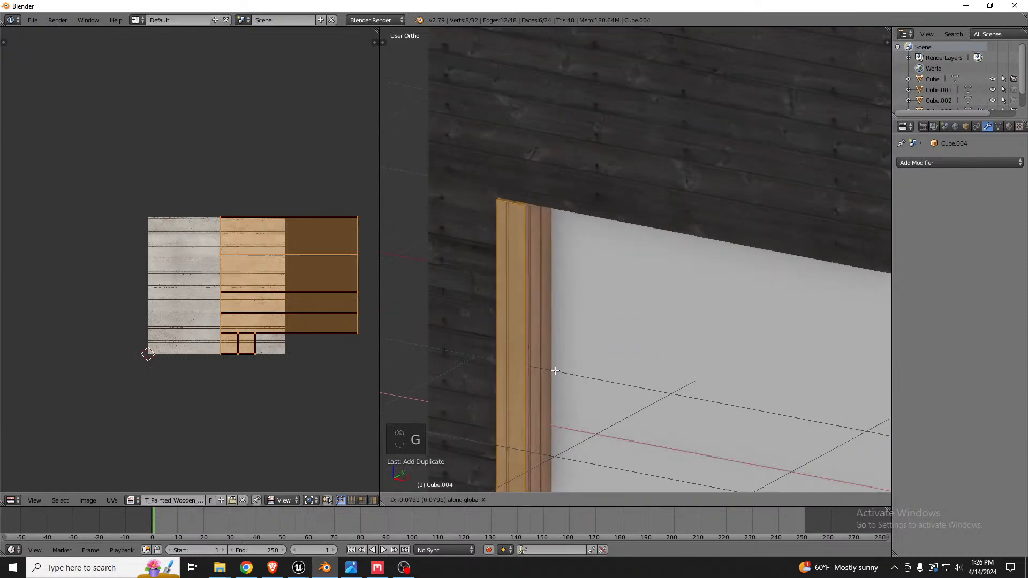
pyautogui.click(554, 371)
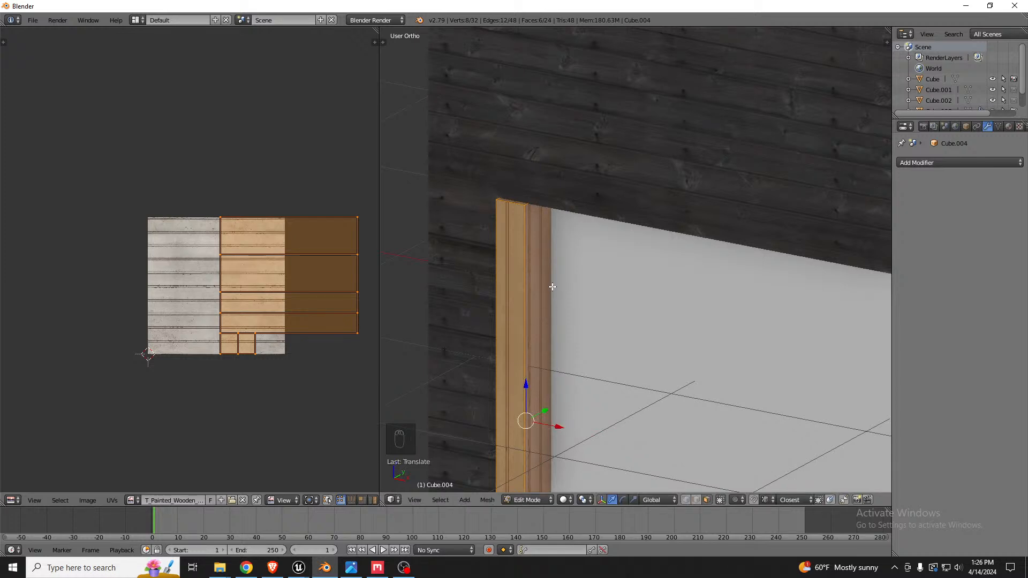
# Move the corner-side post copy's UVs to a different part of the painted planks texture.
pyautogui.moveTo(551, 287); pyautogui.dragTo(638, 258, button='middle')
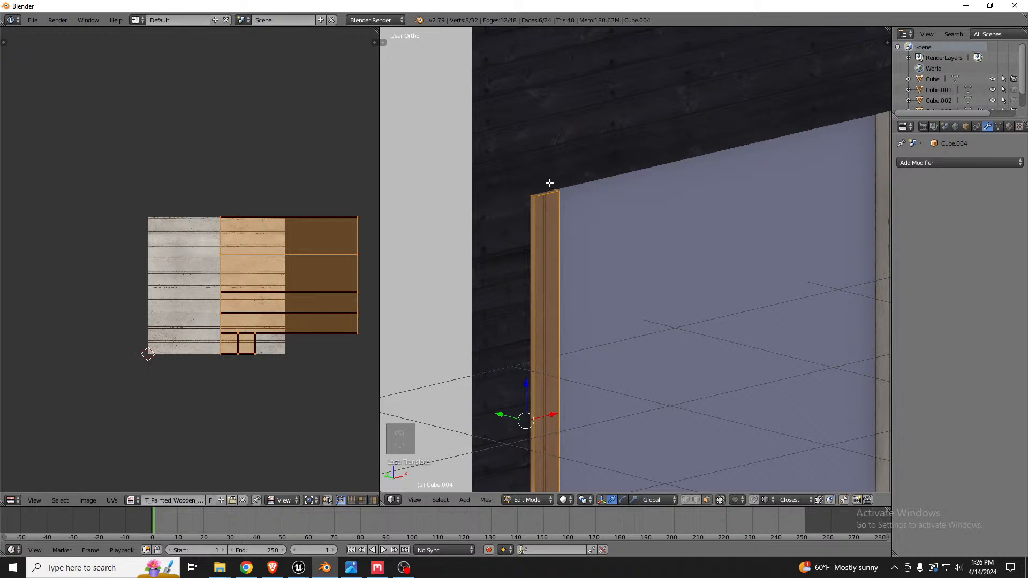
pyautogui.moveTo(550, 183); pyautogui.dragTo(509, 203, button='middle')
pyautogui.press('g')
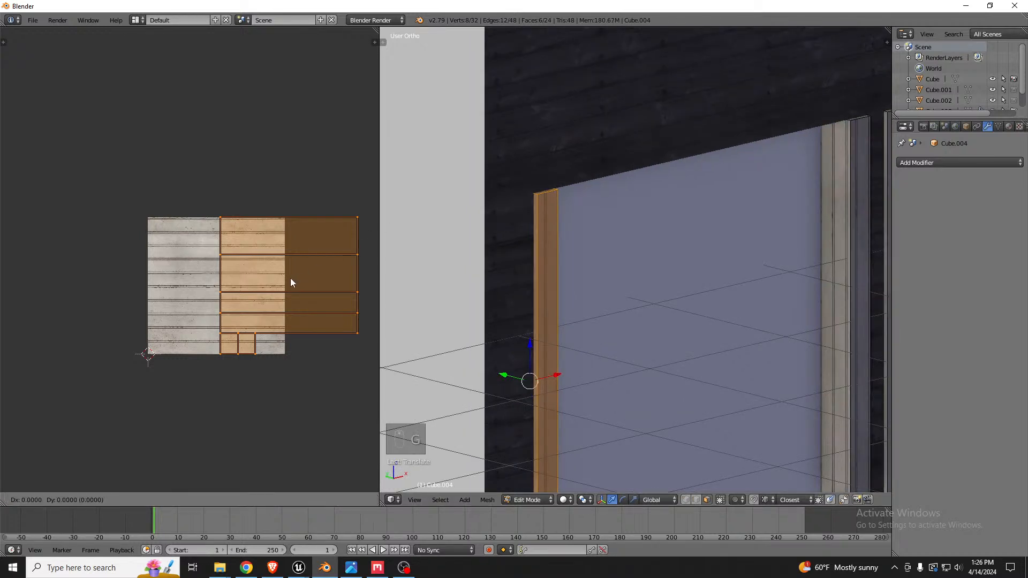
# Move the selected door post's UV islands along X until they sit completely left of the wood texture image.
pyautogui.press('x')
pyautogui.click(65, 276)
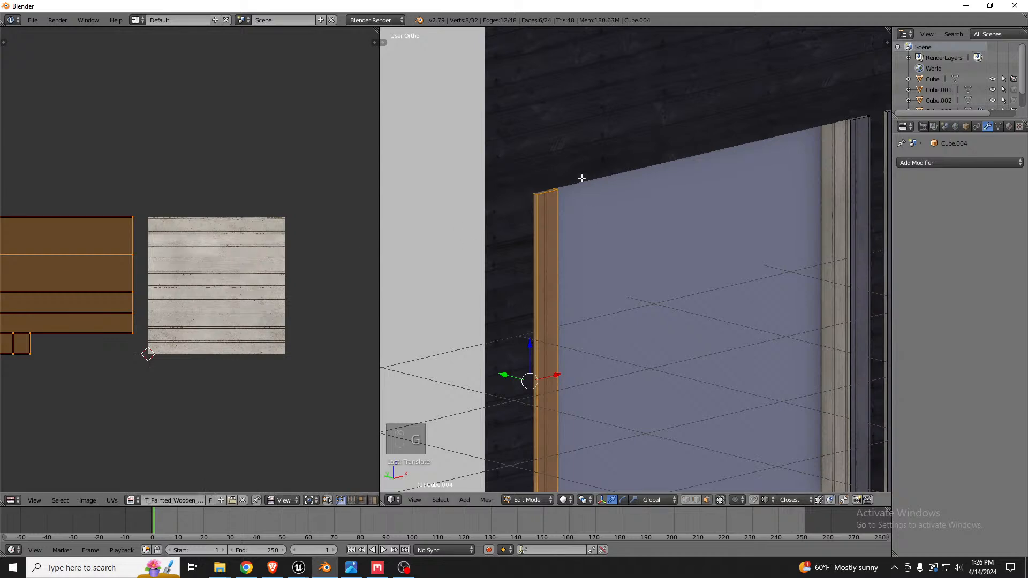
pyautogui.scroll(-2, 581, 177)
pyautogui.moveTo(661, 195); pyautogui.dragTo(536, 159, button='middle')
pyautogui.scroll(-2, 537, 159)
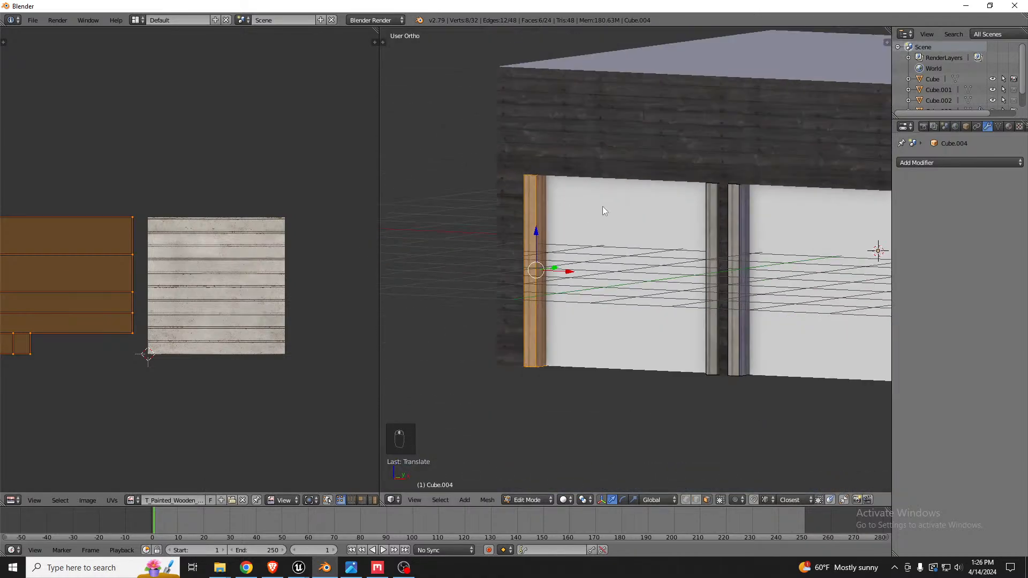
# In front view, duplicate the leftmost door post and rotate the copy 90° into a horizontal header board.
pyautogui.press('Tab')
pyautogui.moveTo(604, 211); pyautogui.dragTo(677, 222, button='middle')
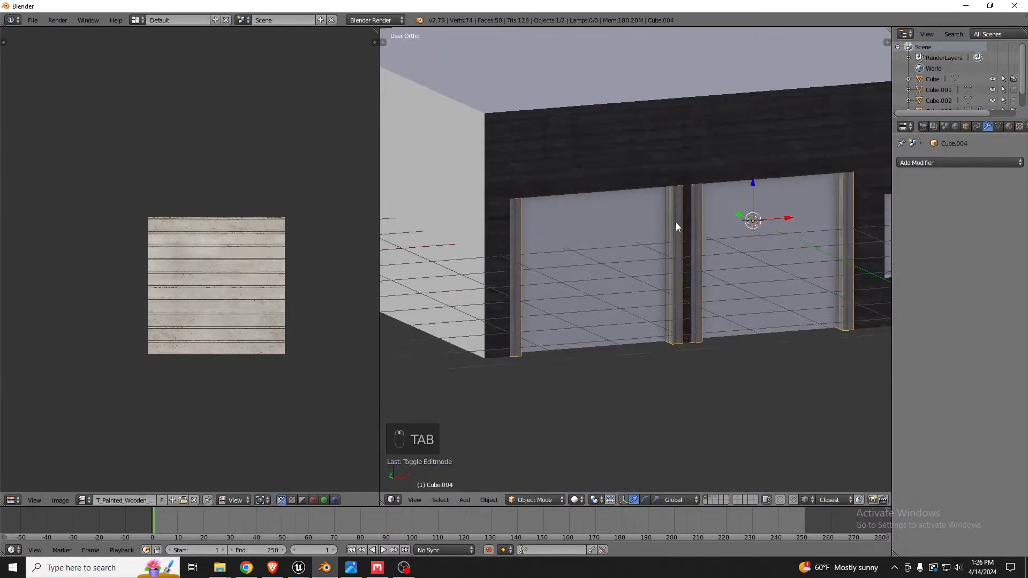
pyautogui.press('Tab')
pyautogui.press('KP_1')
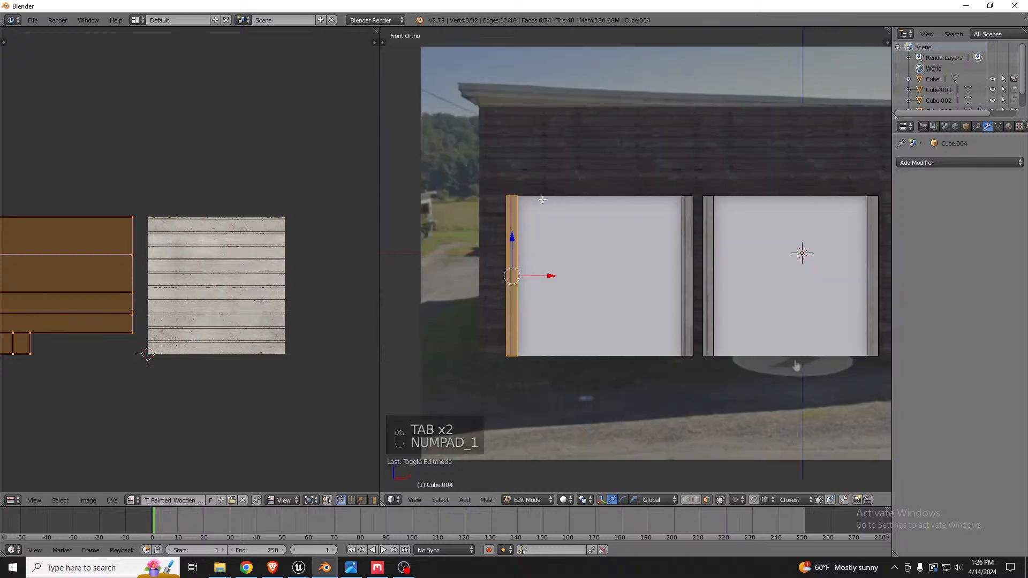
pyautogui.hotkey('shift', 'd')
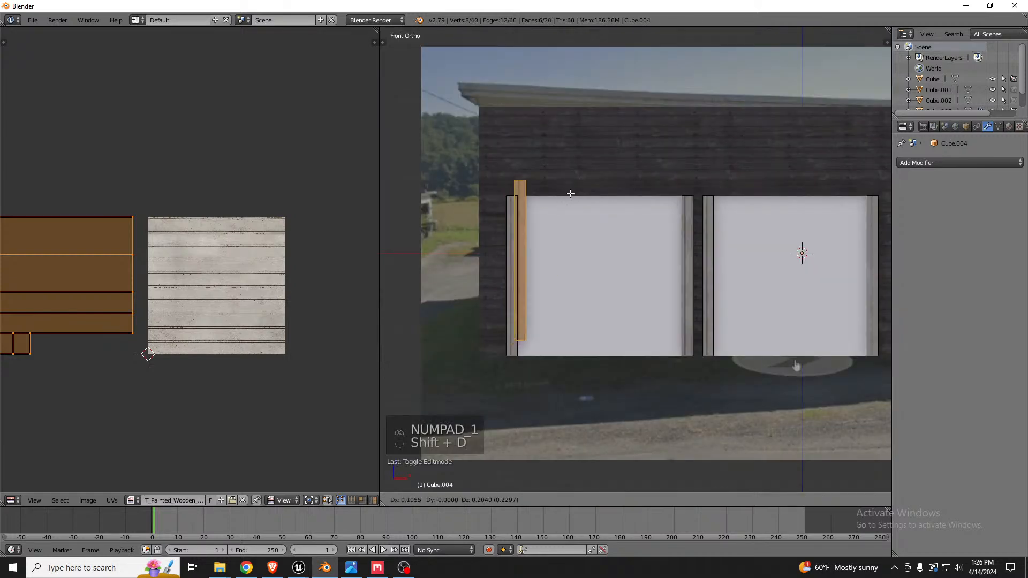
pyautogui.write('r90')
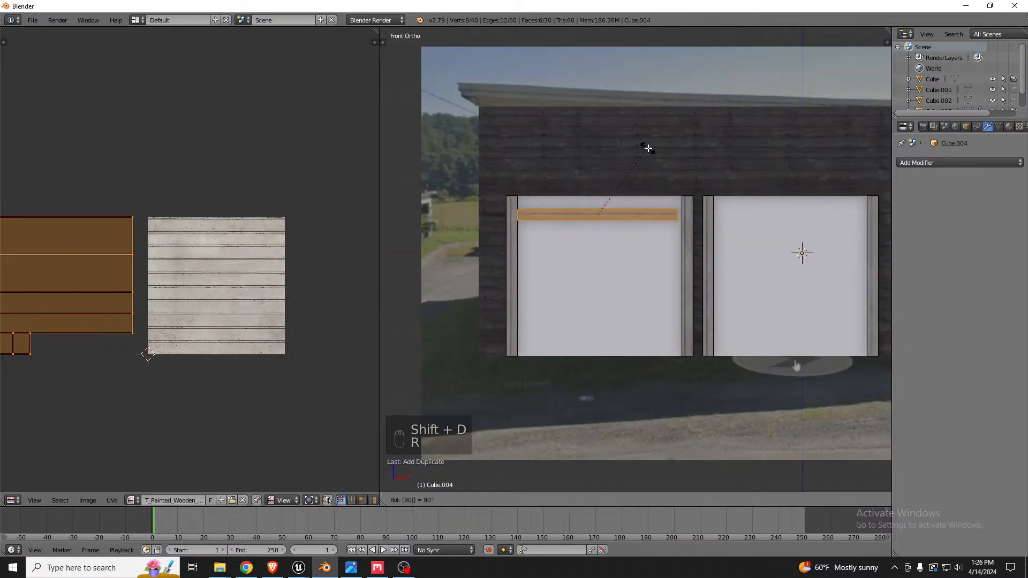
pyautogui.press('Return')
pyautogui.scroll(4, 511, 206)
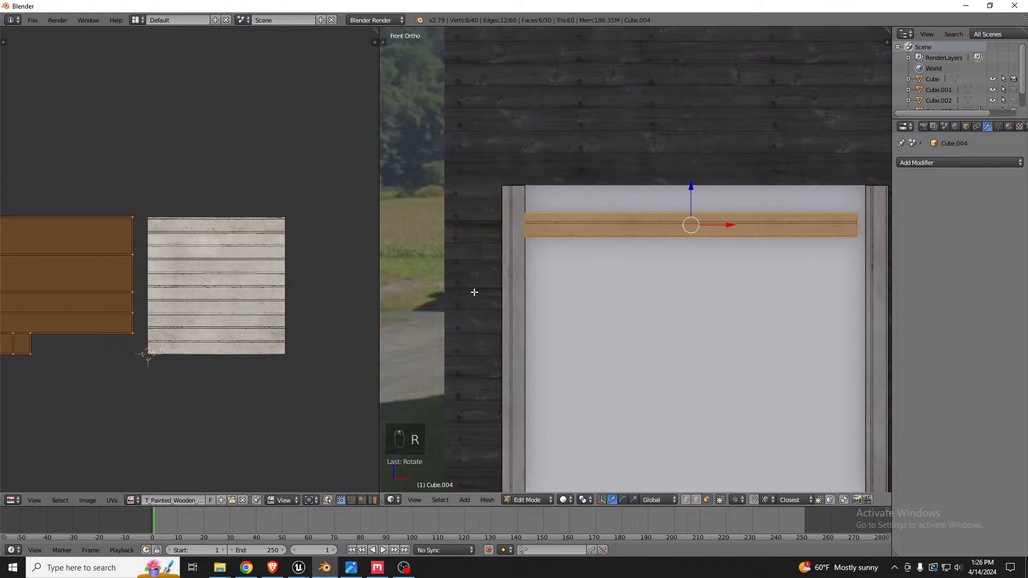
# Position the header board in wireframe so its lower-left corner snaps onto the outer top corner of the left door's left post.
pyautogui.scroll(-4, 489, 248)
pyautogui.press('z')
pyautogui.scroll(5, 501, 214)
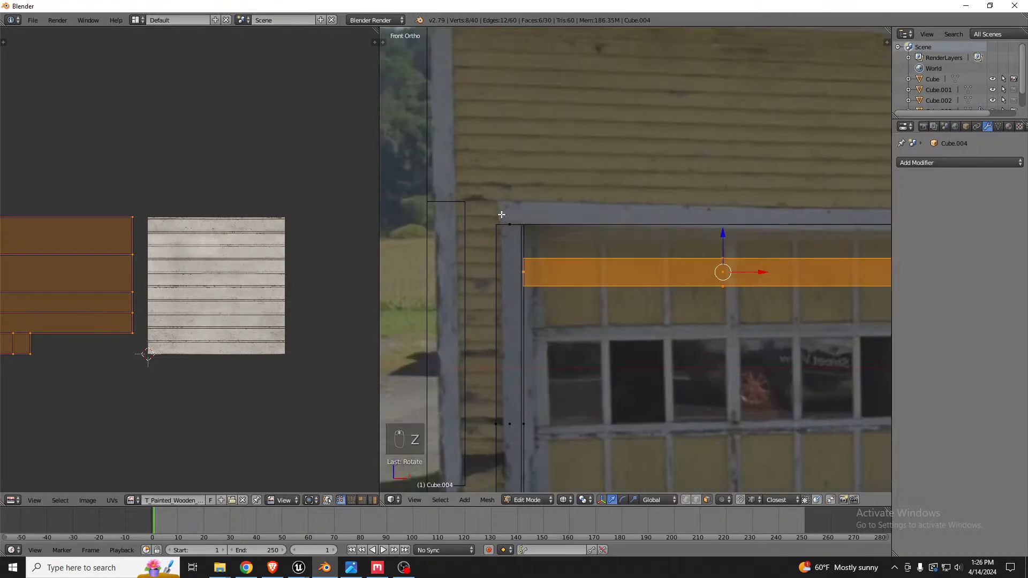
pyautogui.scroll(5, 502, 215)
pyautogui.press('g')
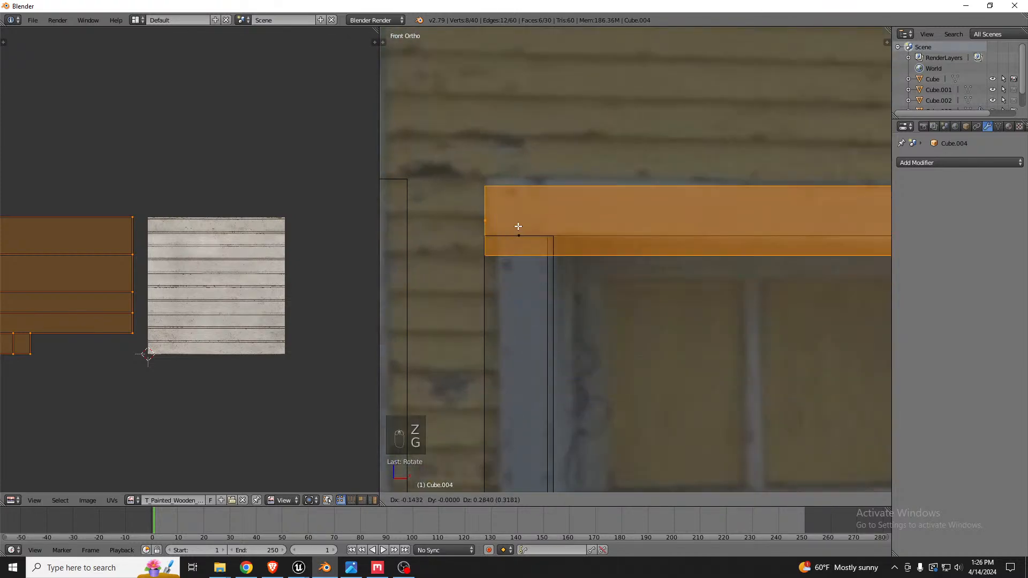
pyautogui.click(494, 220)
pyautogui.scroll(4, 482, 227)
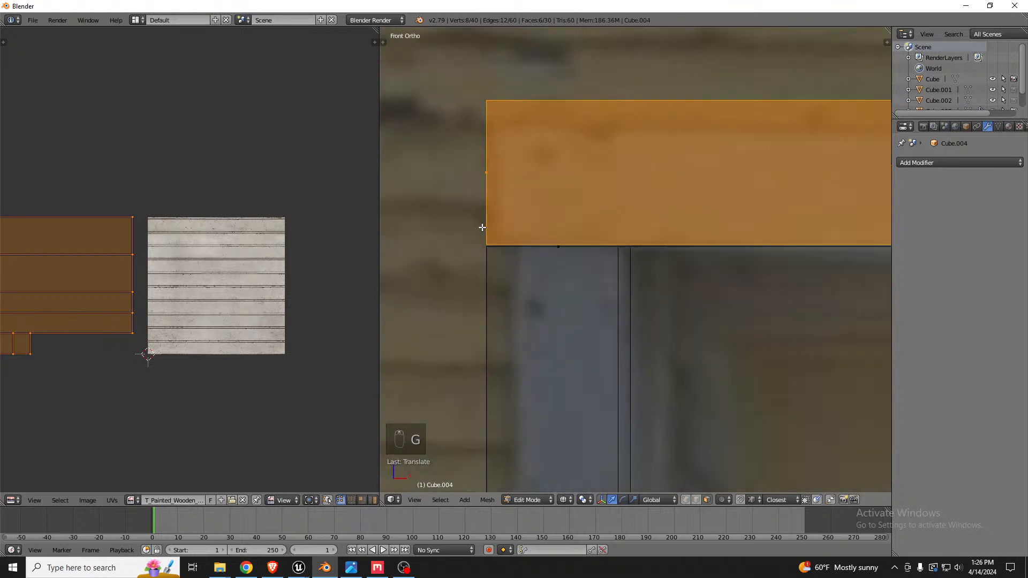
pyautogui.press('g')
pyautogui.keyDown('ctrl'); pyautogui.click(487, 244); pyautogui.keyUp('ctrl')
pyautogui.scroll(-10, 439, 246)
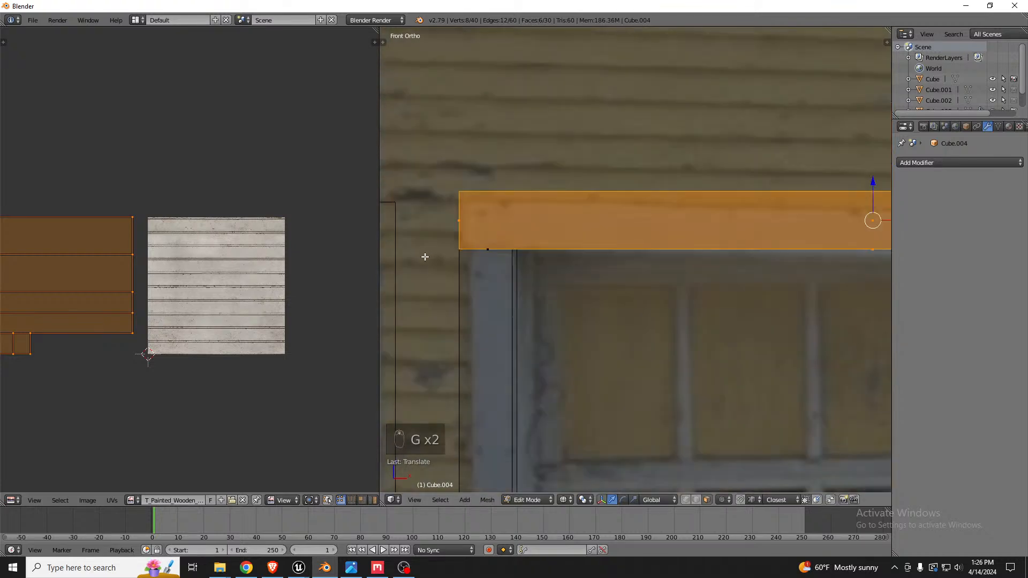
# Extend the header's right end face along X until it slightly overhangs the left door's right post.
pyautogui.scroll(-4, 777, 238)
pyautogui.scroll(6, 734, 240)
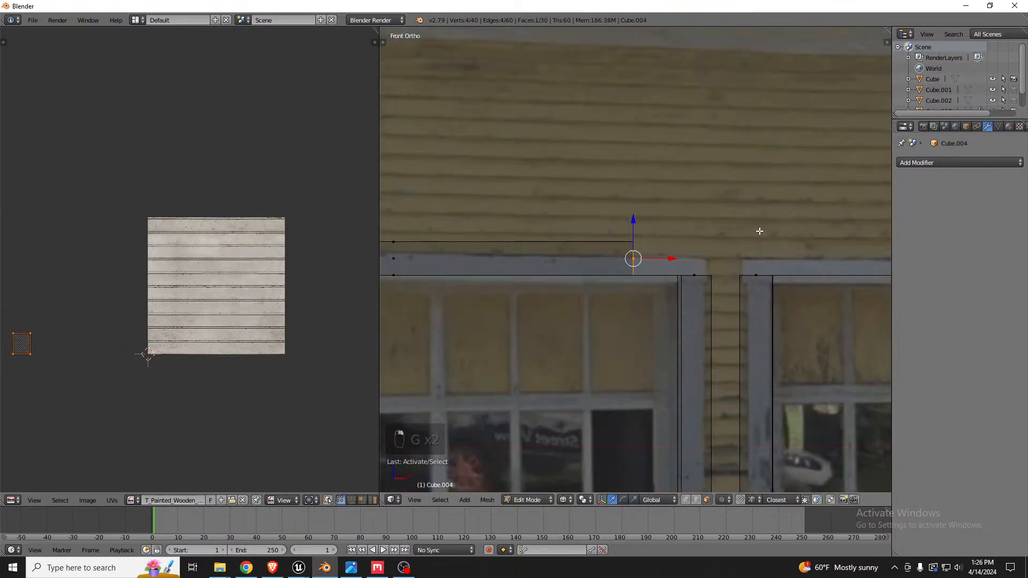
pyautogui.rightClick(683, 259)
pyautogui.moveTo(672, 259); pyautogui.dragTo(719, 273)
pyautogui.scroll(-3, 767, 251)
pyautogui.scroll(5, 774, 279)
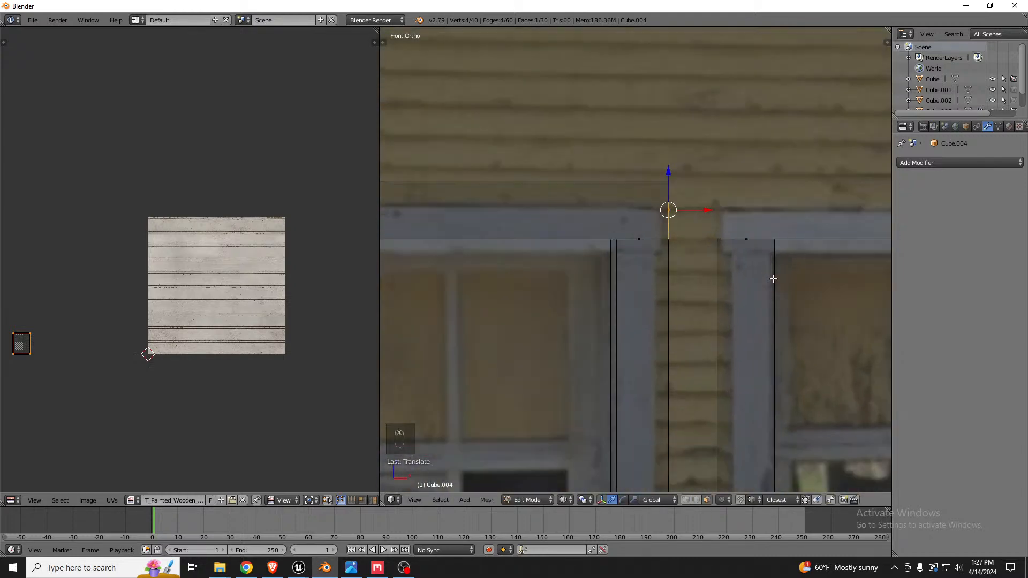
pyautogui.moveTo(700, 212); pyautogui.dragTo(712, 211)
pyautogui.scroll(-2, 765, 208)
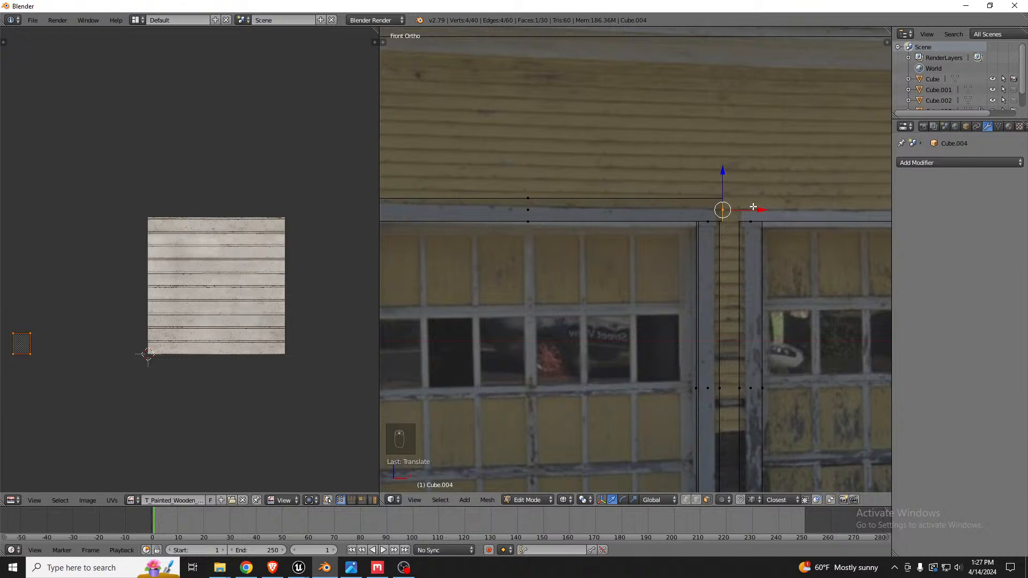
pyautogui.scroll(5, 753, 207)
pyautogui.scroll(-5, 734, 218)
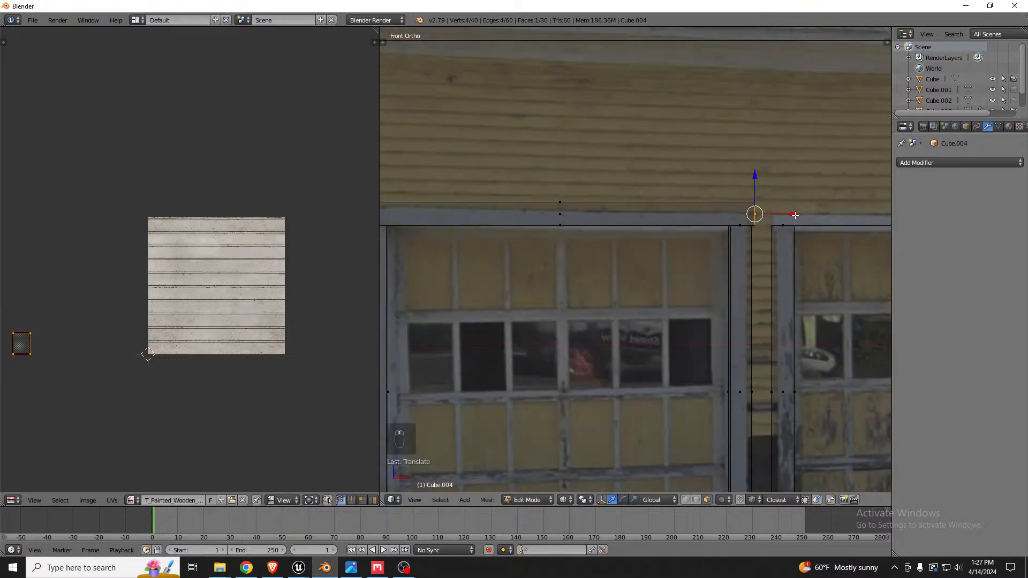
pyautogui.scroll(5, 534, 206)
# Move the header's left end face along X so it slightly overhangs the outer edge of the left post.
pyautogui.rightClick(535, 206)
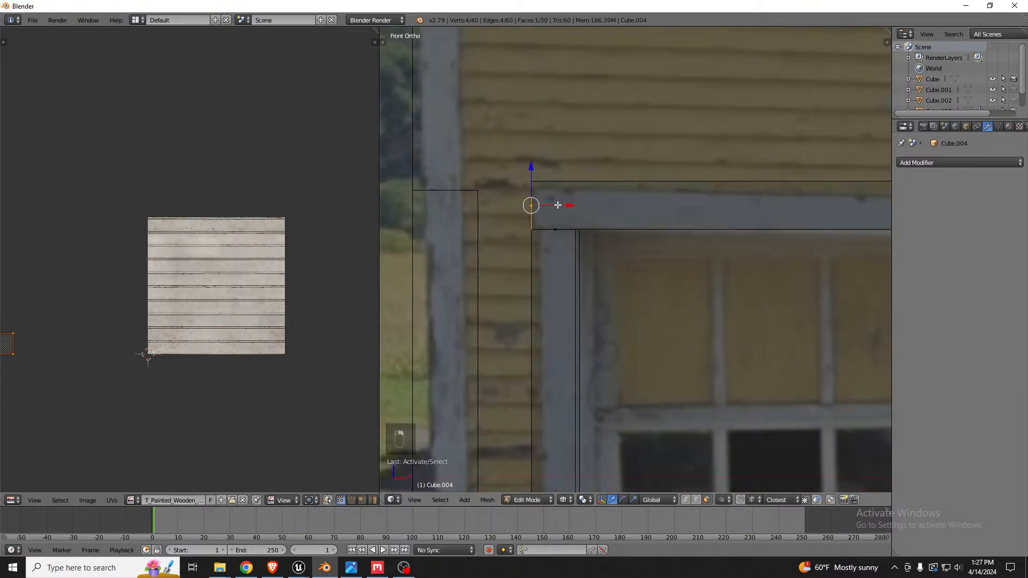
pyautogui.press('g')
pyautogui.press('x')
pyautogui.click(559, 204)
pyautogui.scroll(-6, 560, 204)
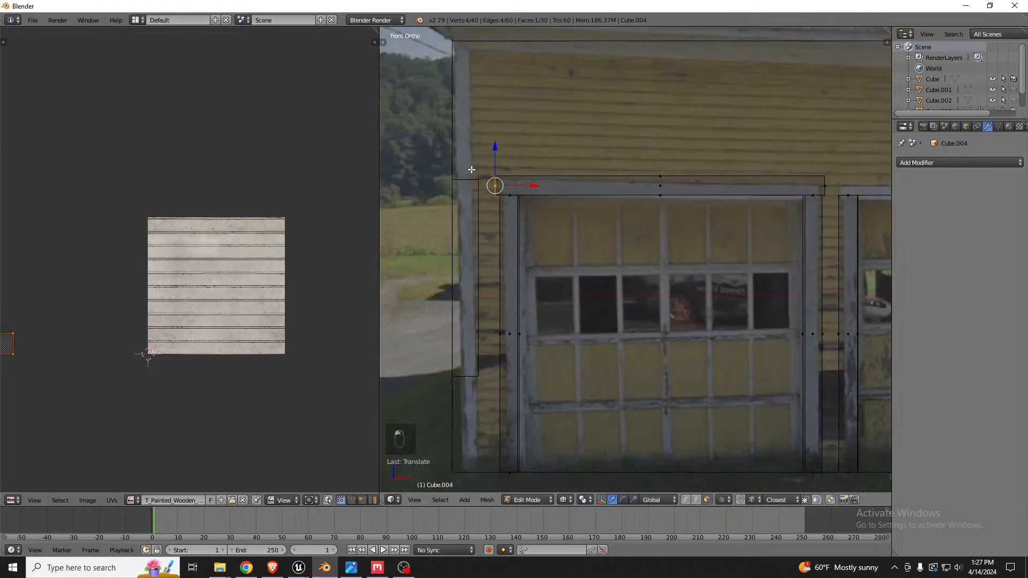
# Duplicate the whole header board and place the copy about 2.58 units along X above the second garage door.
pyautogui.scroll(5, 601, 192)
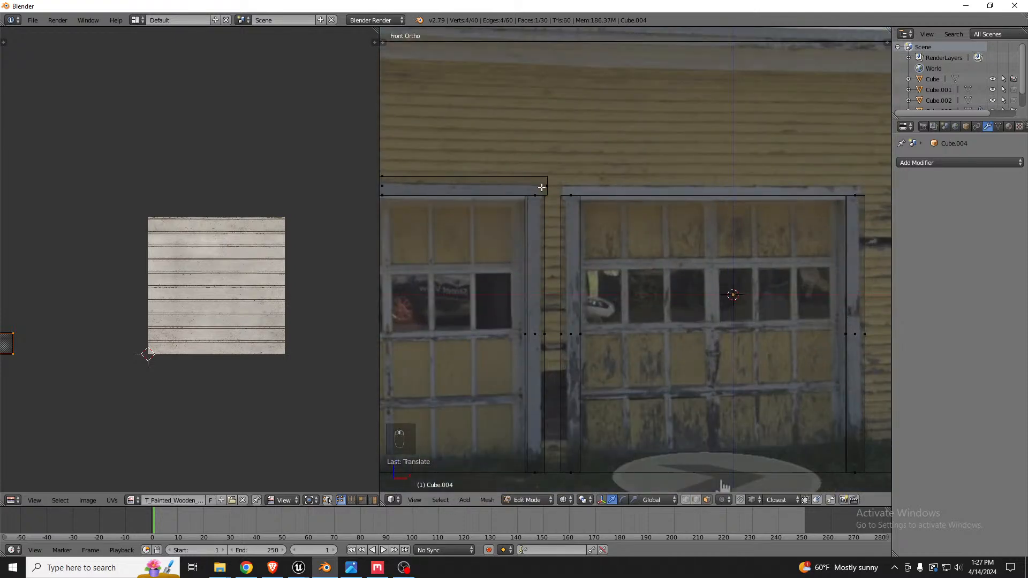
pyautogui.press('l')
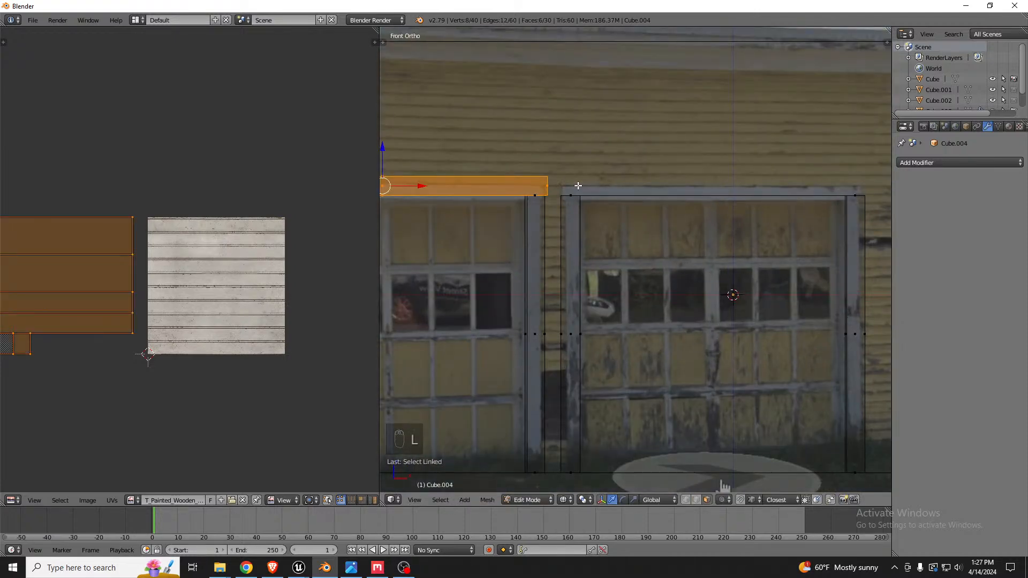
pyautogui.hotkey('shift', 'd')
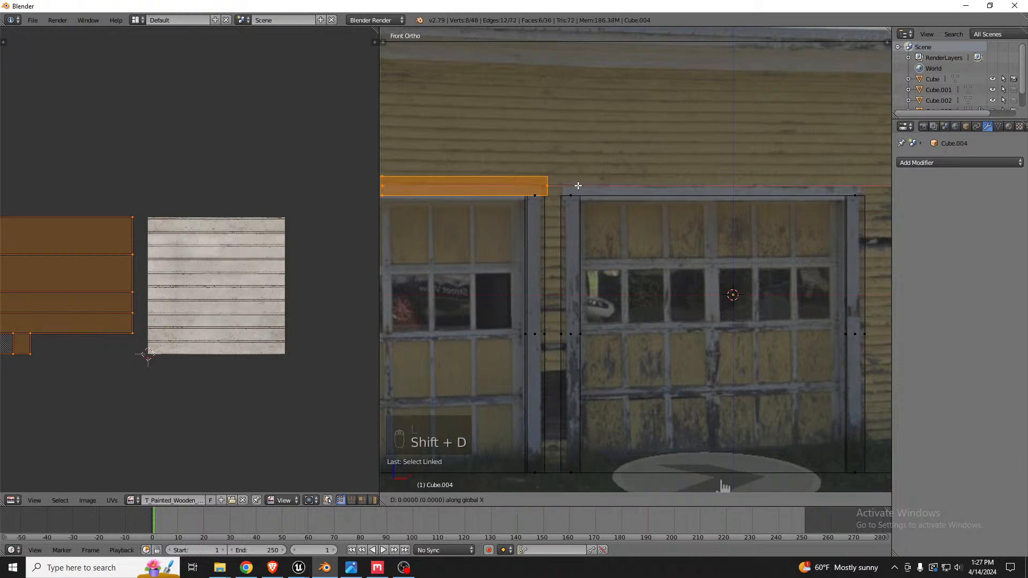
pyautogui.press('x')
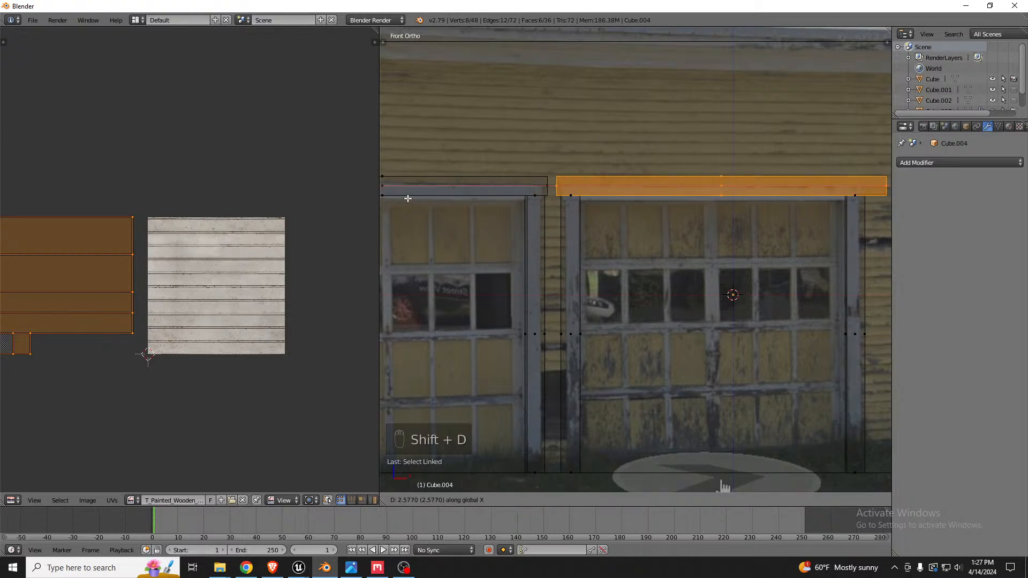
pyautogui.click(409, 199)
pyautogui.scroll(-2, 583, 197)
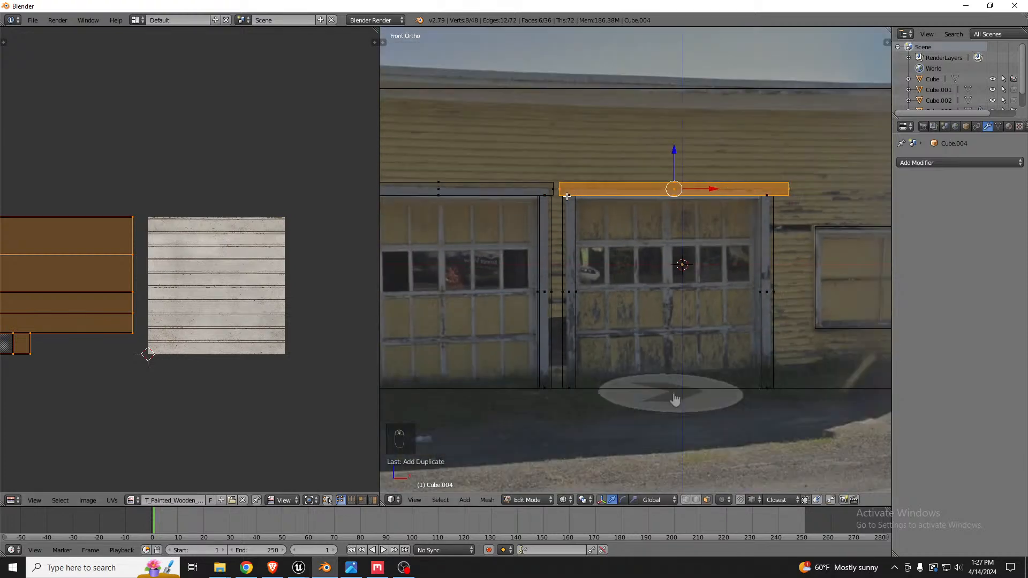
pyautogui.scroll(5, 573, 198)
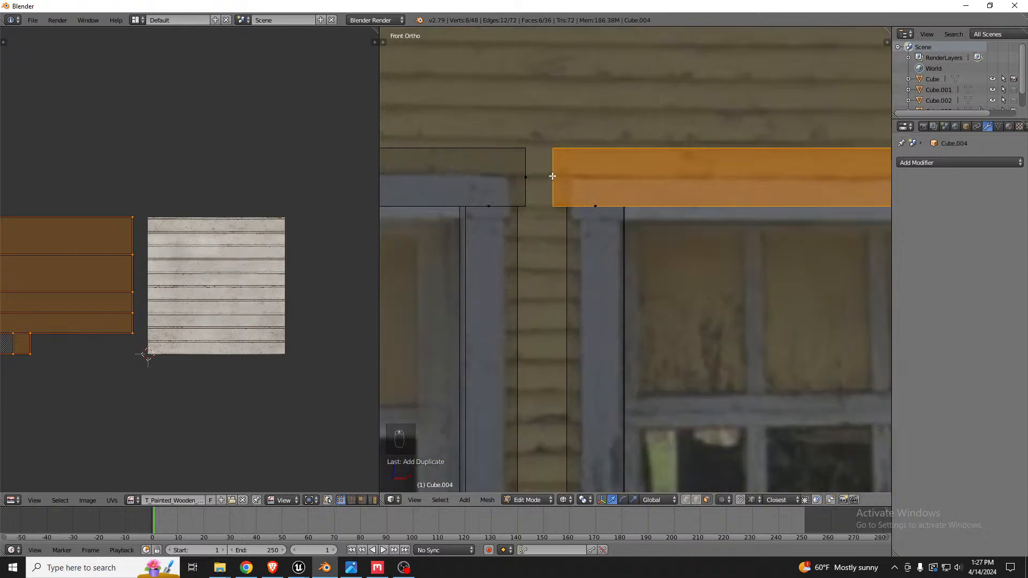
# Select the second header's left end face and examine both door headers in solid shading with the 3D view maximized.
pyautogui.rightClick(529, 188)
pyautogui.scroll(-5, 530, 188)
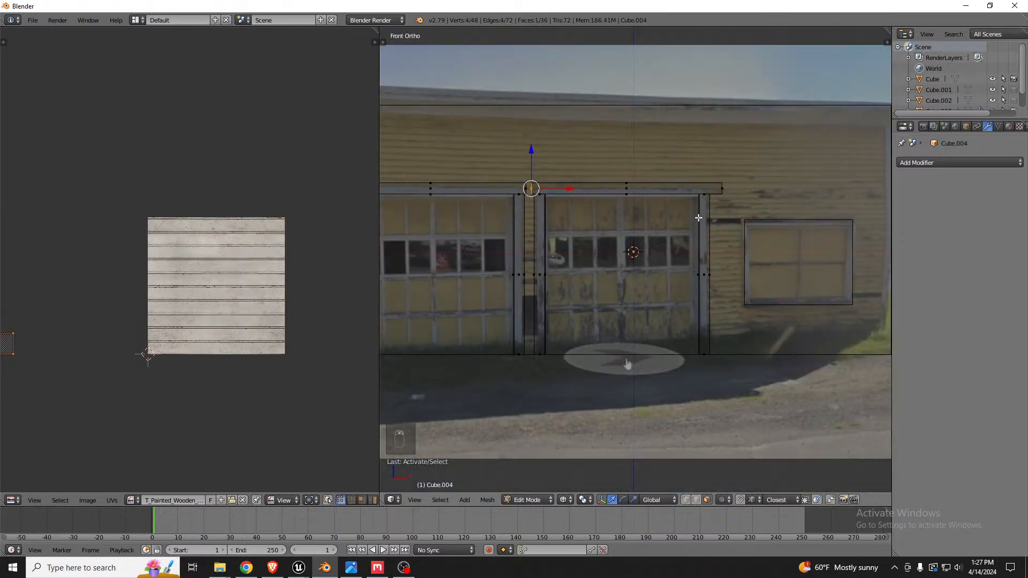
pyautogui.scroll(-4, 698, 218)
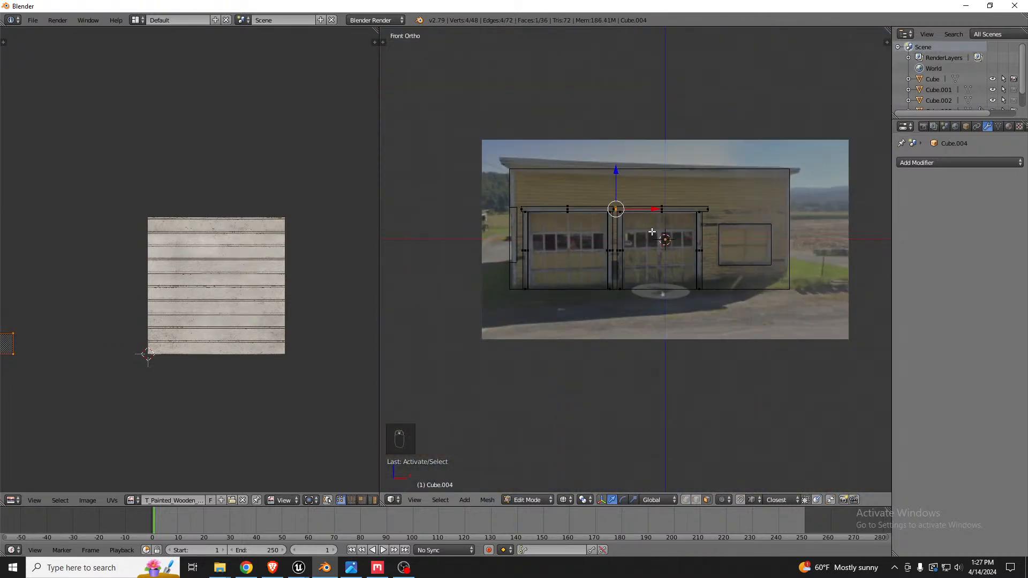
pyautogui.press('KP_7')
pyautogui.press('z')
pyautogui.moveTo(618, 230)
pyautogui.mouseDown(button='middle')
pyautogui.moveTo(636, 238)
pyautogui.moveTo(626, 188)
pyautogui.moveTo(680, 170)
pyautogui.moveTo(631, 149)
pyautogui.mouseUp(button='middle')
pyautogui.scroll(4, 634, 239)
pyautogui.scroll(4, 593, 191)
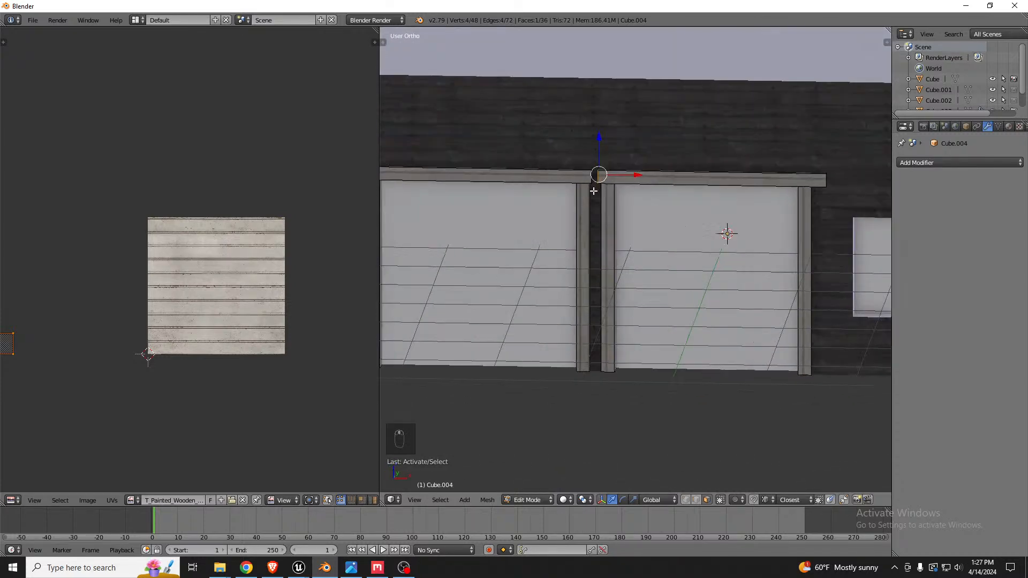
pyautogui.scroll(-3, 610, 184)
pyautogui.hotkey('shift', 'space')
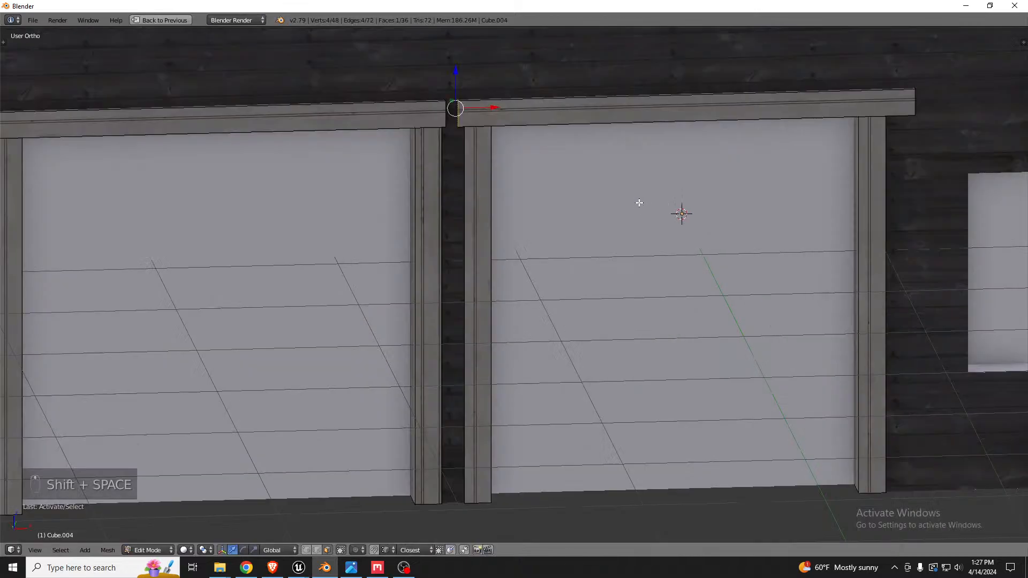
# Select only the second door's right post and move it outward along X toward the end of the header.
pyautogui.press('a')
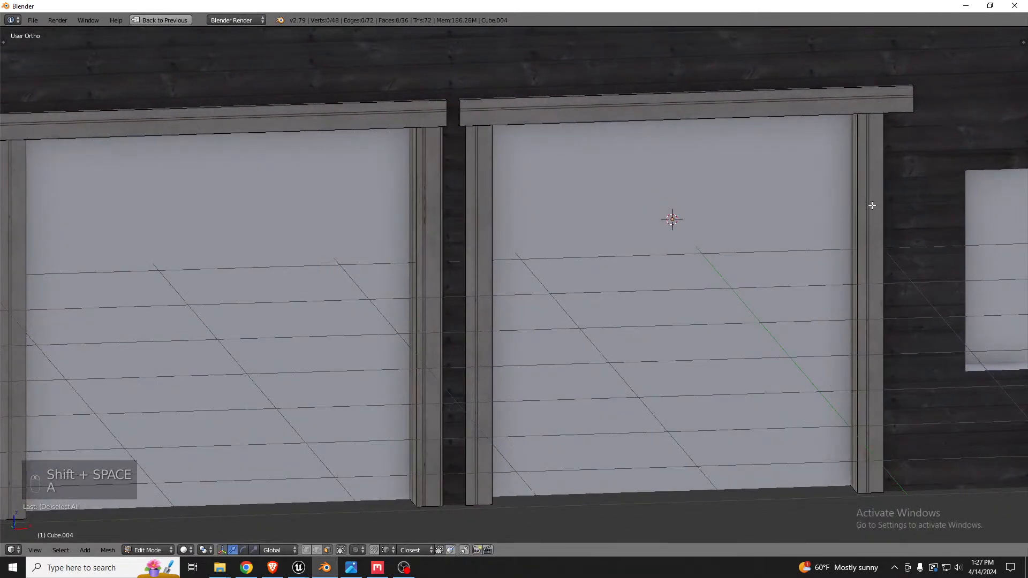
pyautogui.press('l')
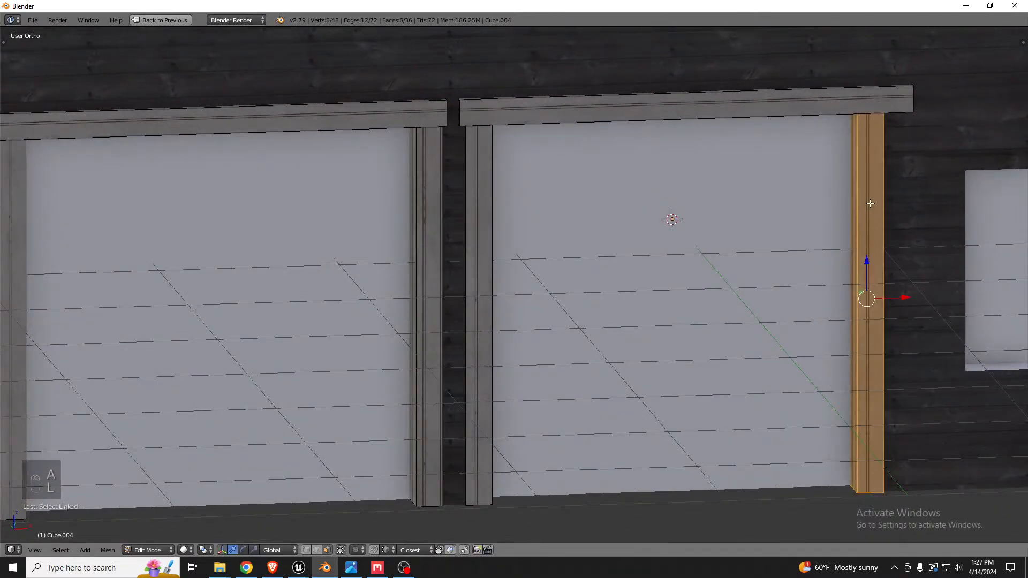
pyautogui.press('g')
pyautogui.press('x')
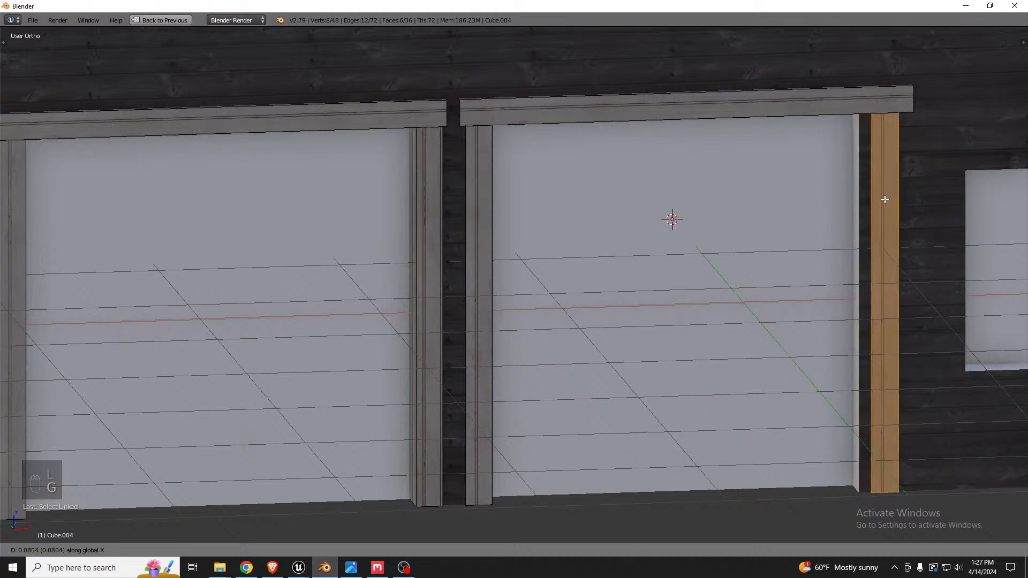
pyautogui.click(893, 199)
pyautogui.press('Tab')
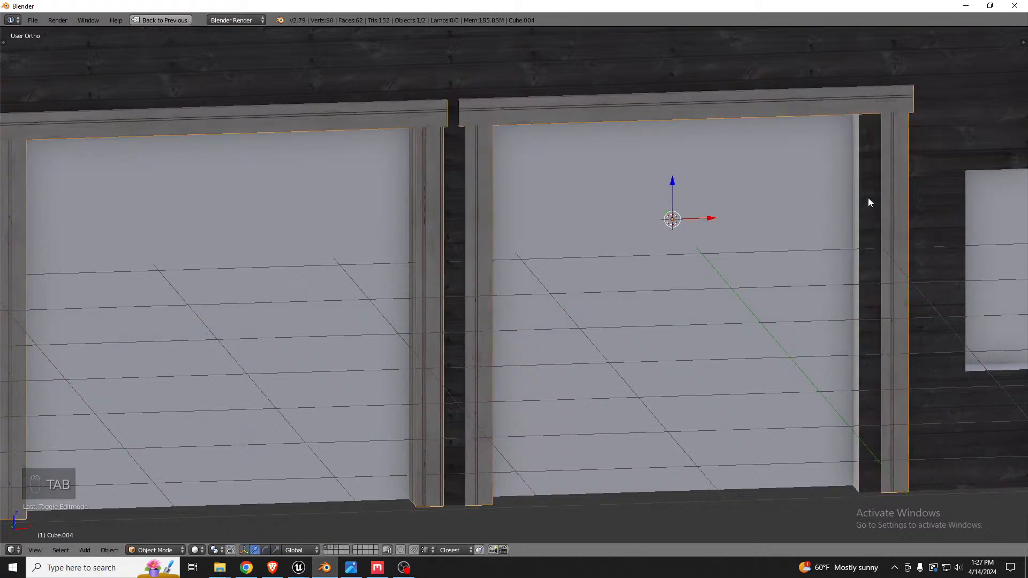
# Edit the building mesh and move the second door opening's right inner side face along X to meet the shifted post.
pyautogui.rightClick(868, 202)
pyautogui.press('Tab')
pyautogui.rightClick(852, 262)
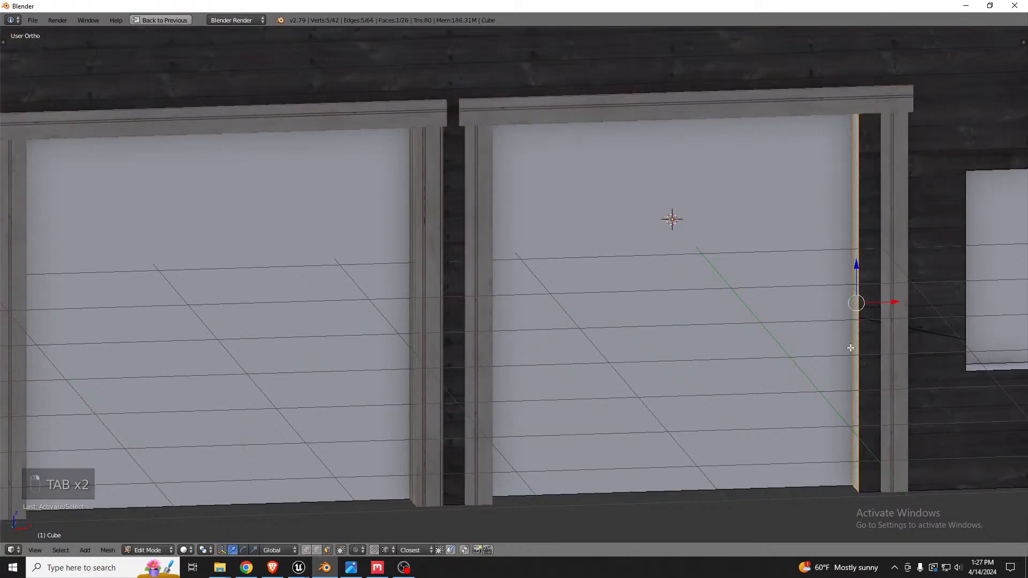
pyautogui.moveTo(889, 299); pyautogui.dragTo(914, 293)
pyautogui.scroll(-5, 701, 224)
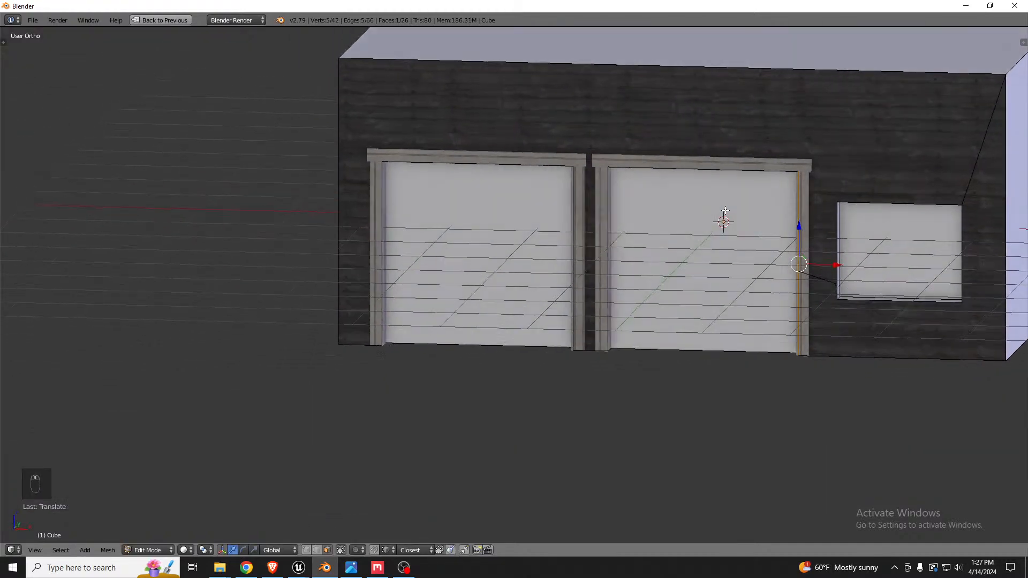
pyautogui.moveTo(739, 201); pyautogui.dragTo(748, 207, button='middle')
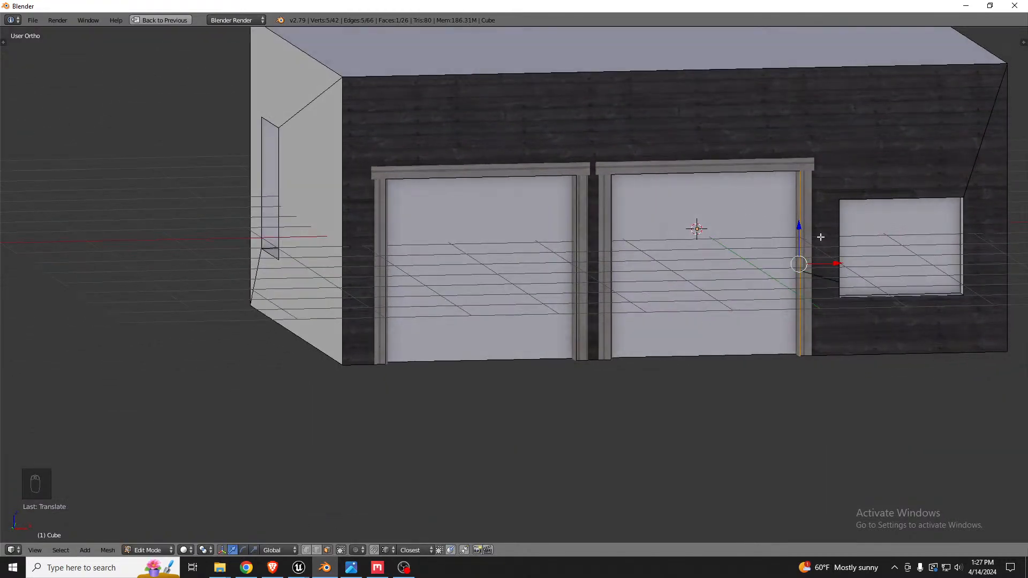
# Edit the trim mesh and set the second door's right post 2.15 units along X from that door's left post.
pyautogui.press('Tab')
pyautogui.rightClick(803, 209)
pyautogui.press('Tab')
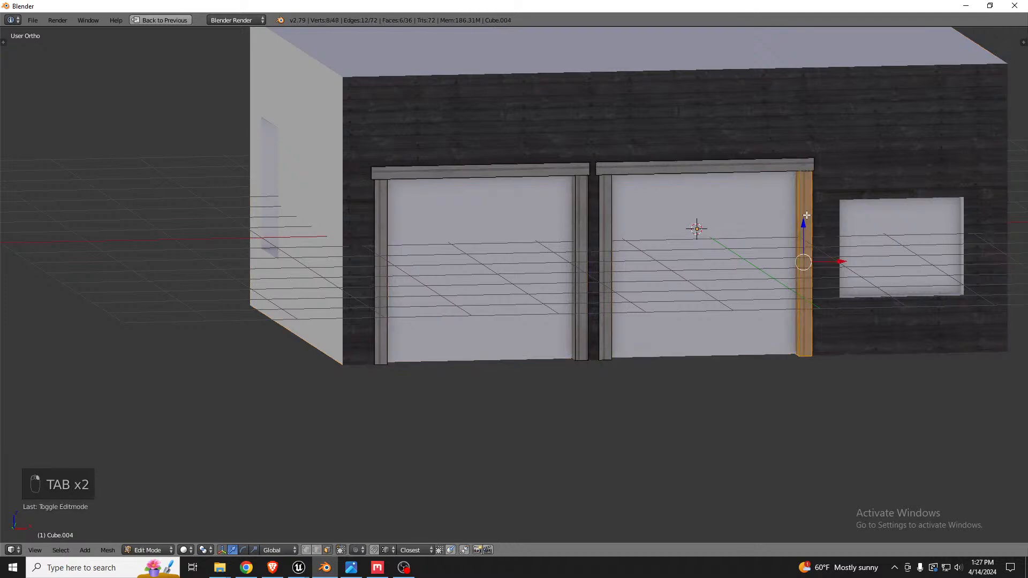
pyautogui.press('g')
pyautogui.press('x')
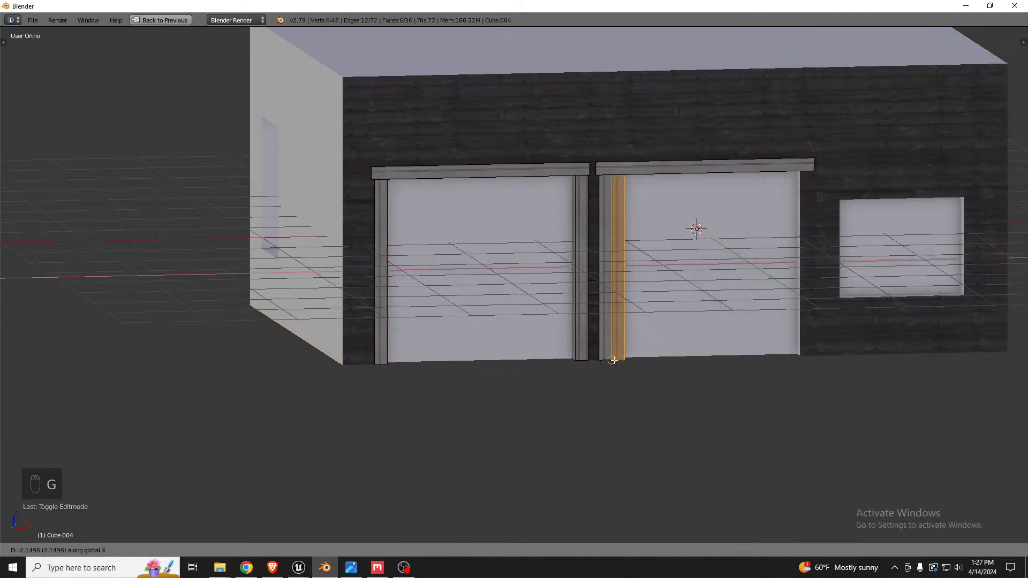
pyautogui.click(614, 360)
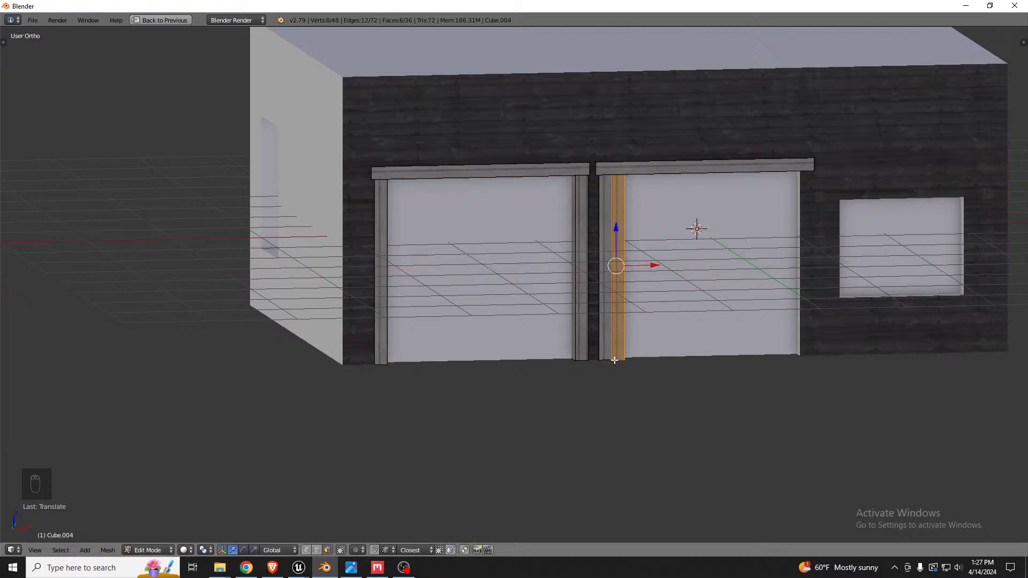
pyautogui.write('gx2.15')
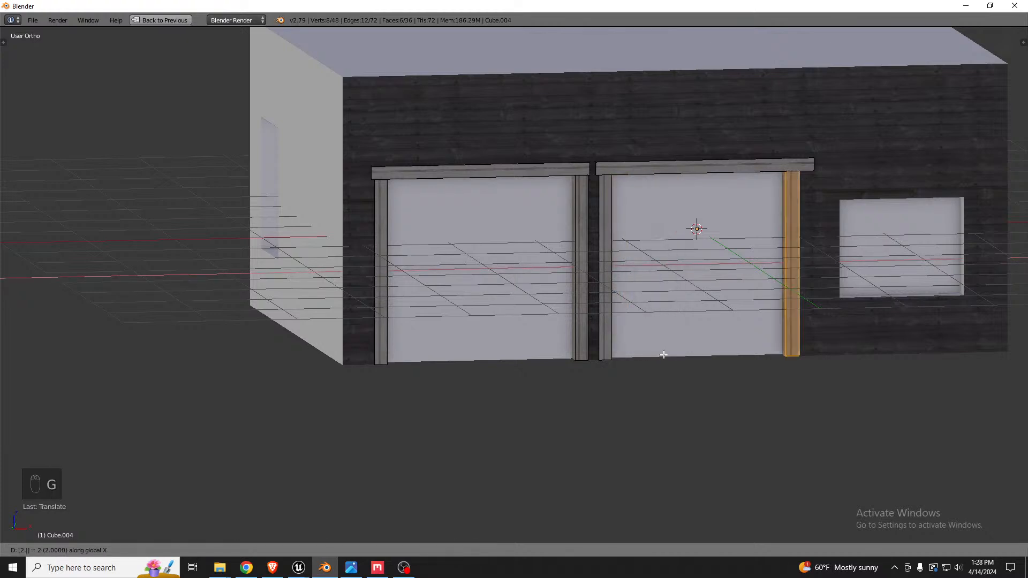
pyautogui.click(664, 355)
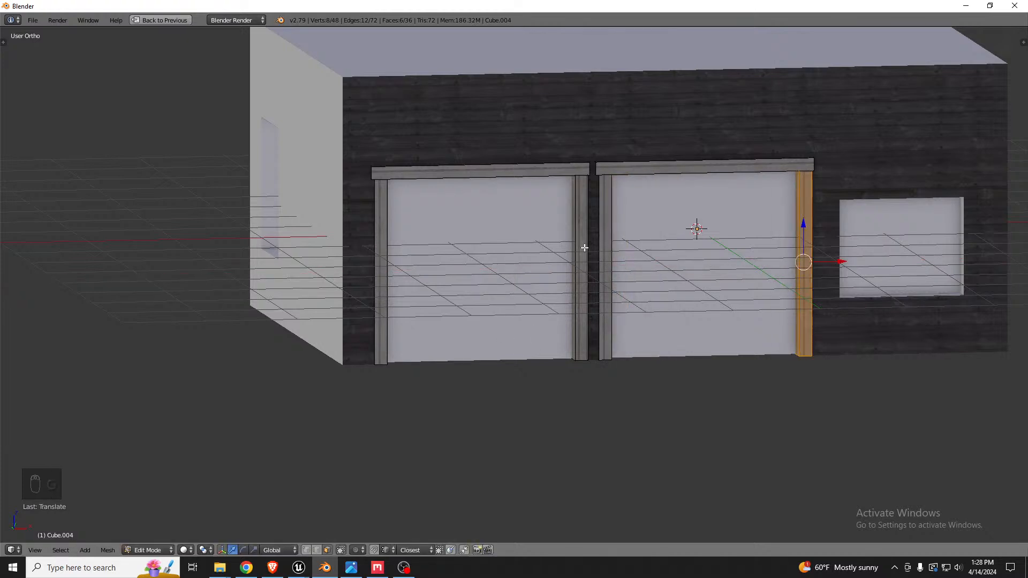
# Select only the first door's left post and reposition it along X from the right post to match the second door's spacing.
pyautogui.press('a')
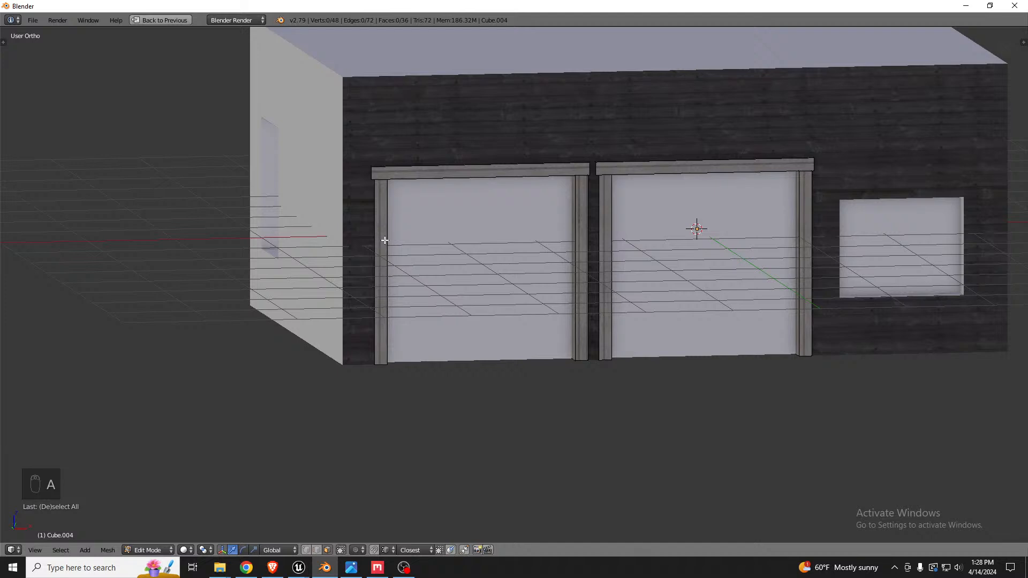
pyautogui.press('l')
pyautogui.press('g')
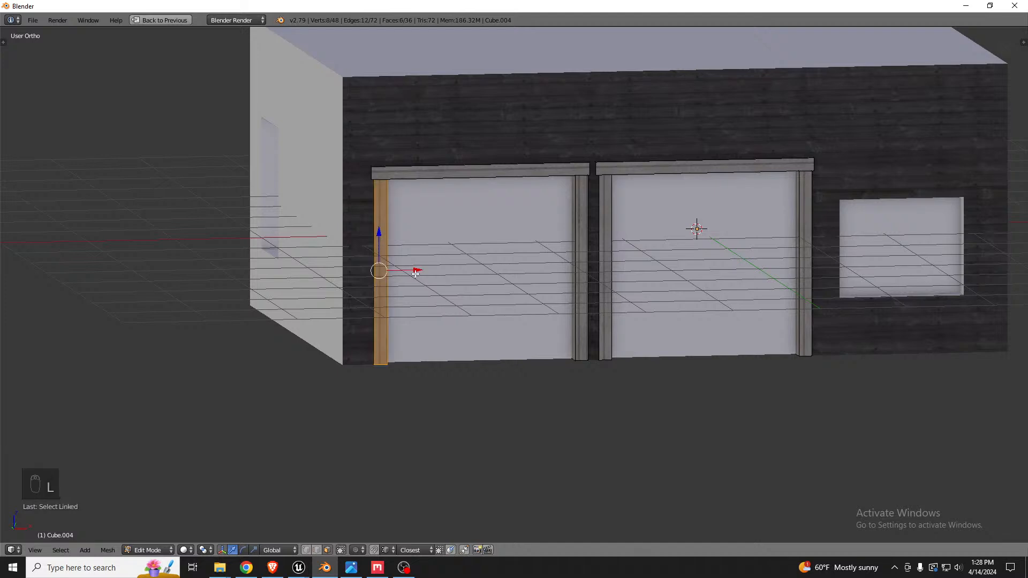
pyautogui.click(569, 350)
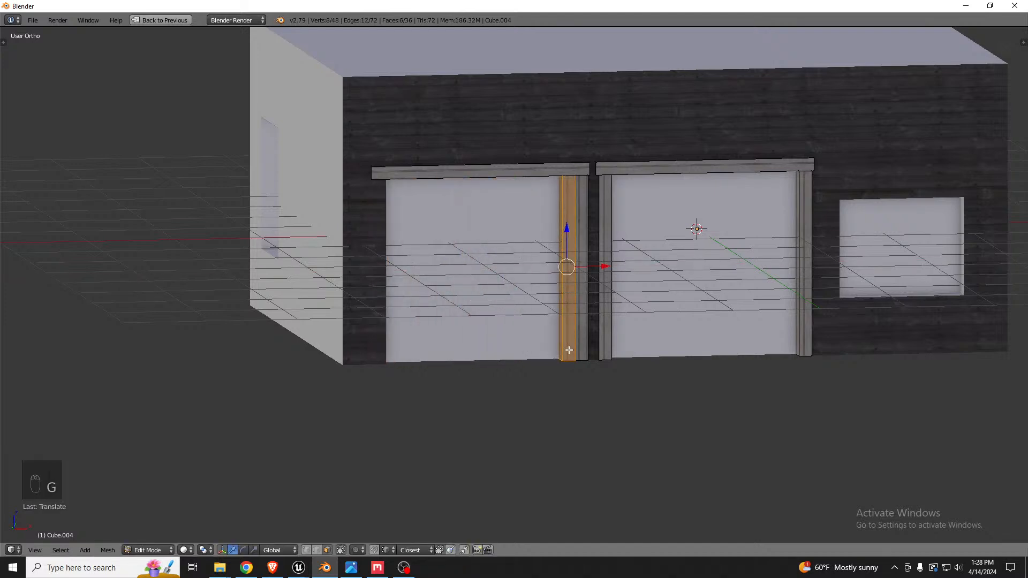
pyautogui.press('g')
pyautogui.press('x')
pyautogui.press('2')
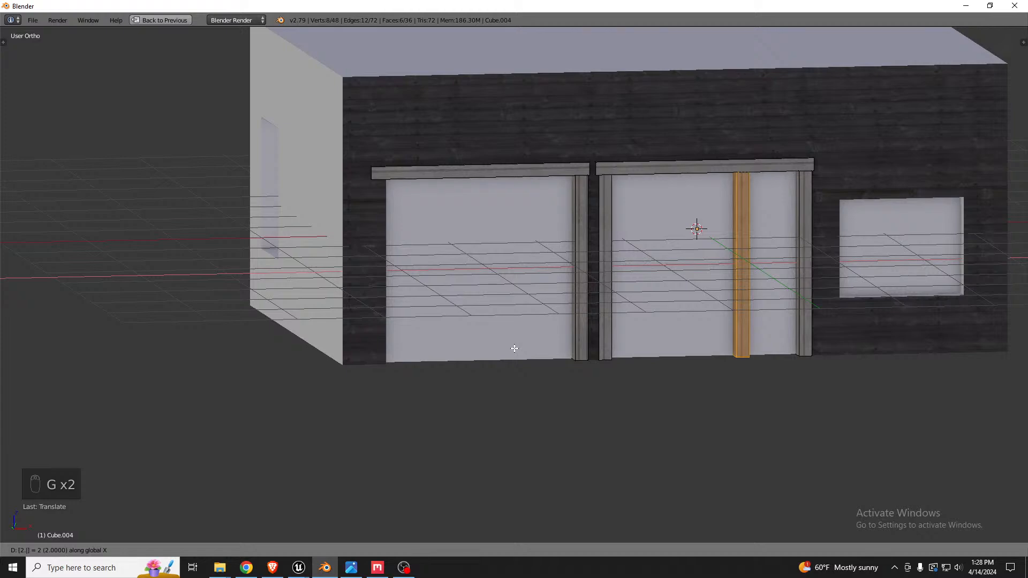
pyautogui.rightClick(514, 348)
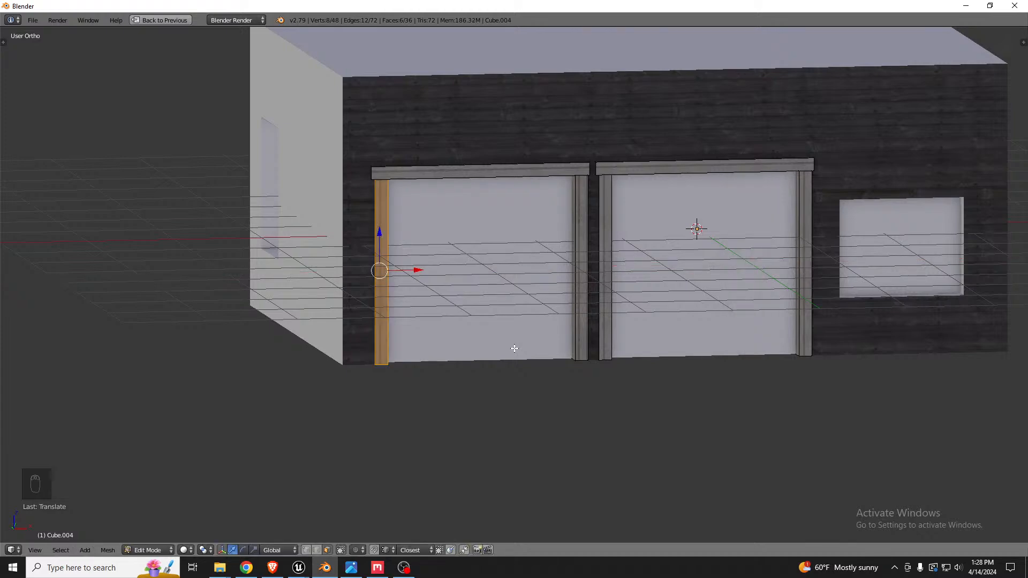
# Examine the first door's left post in wireframe and in front view against the reference photo.
pyautogui.moveTo(494, 246)
pyautogui.mouseDown(button='middle')
pyautogui.moveTo(524, 248)
pyautogui.moveTo(511, 248)
pyautogui.mouseUp(button='middle')
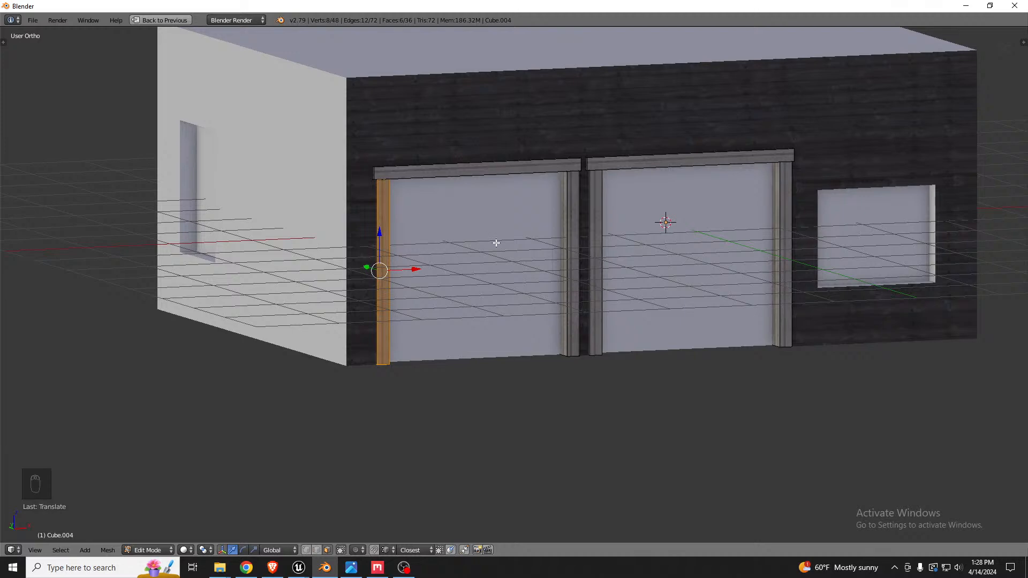
pyautogui.moveTo(436, 226); pyautogui.dragTo(486, 211, button='middle')
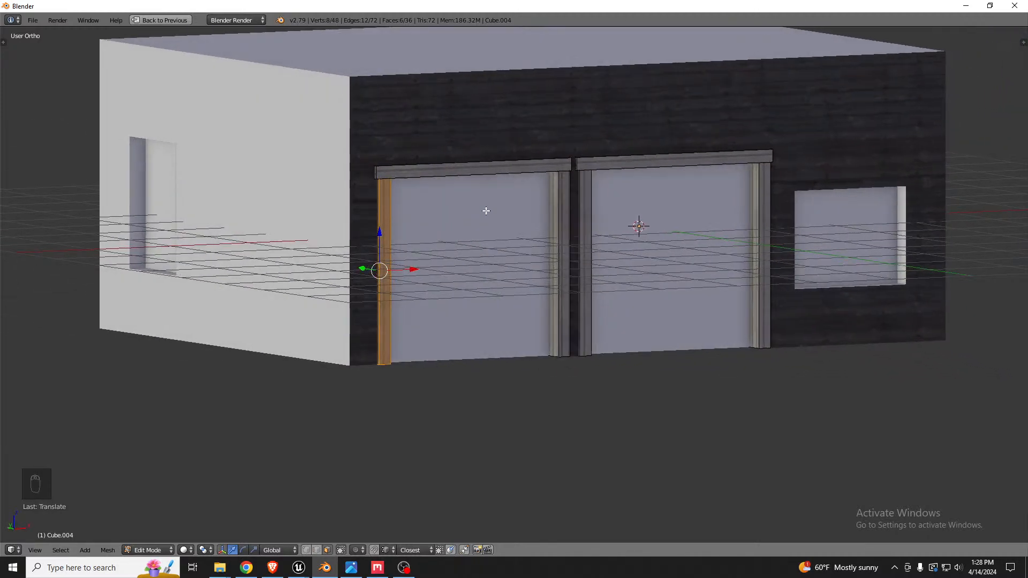
pyautogui.press('z')
pyautogui.press('KP_Decimal')
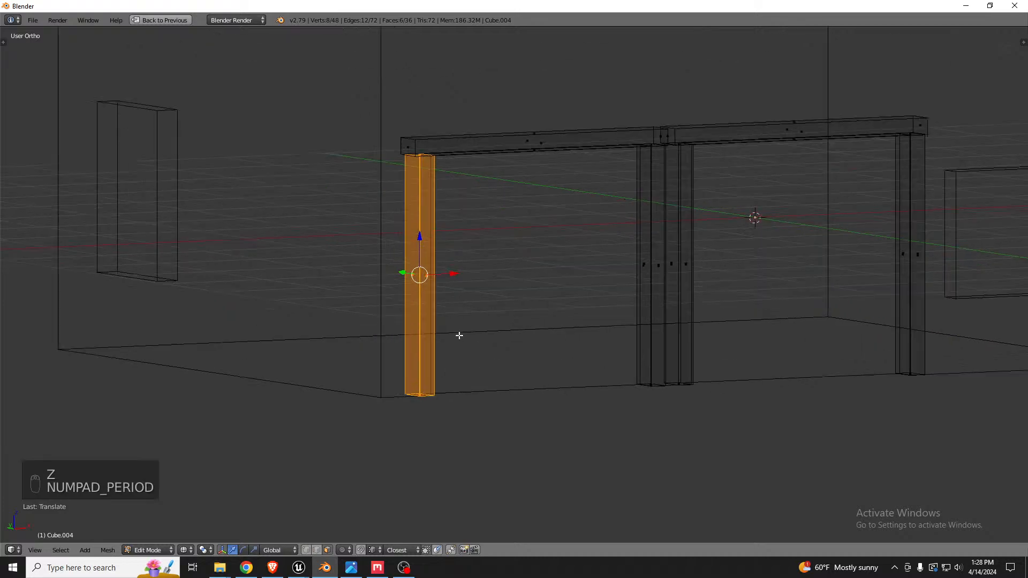
pyautogui.press('KP_5')
pyautogui.press('KP_5')
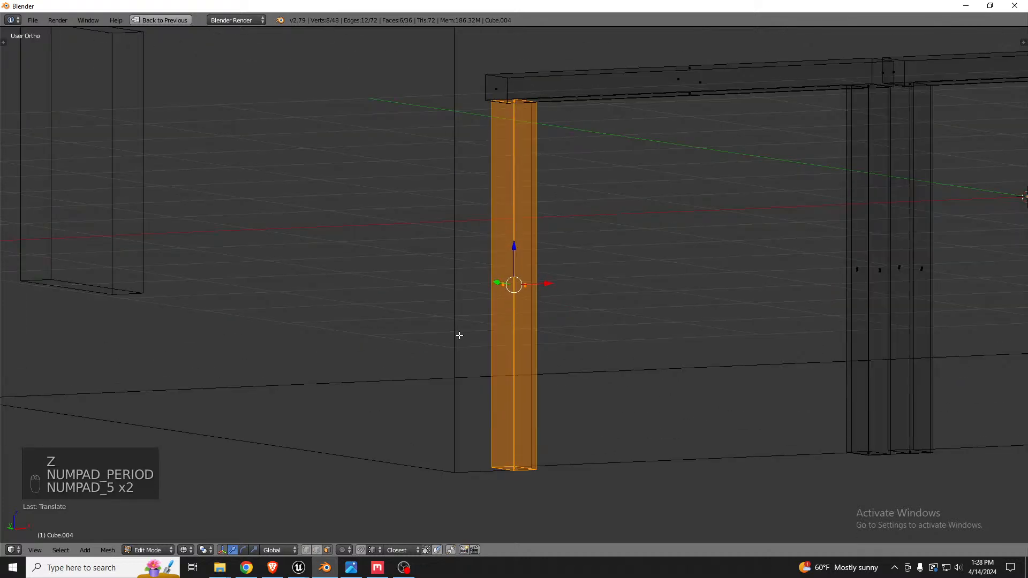
pyautogui.press('KP_1')
pyautogui.scroll(-2, 459, 335)
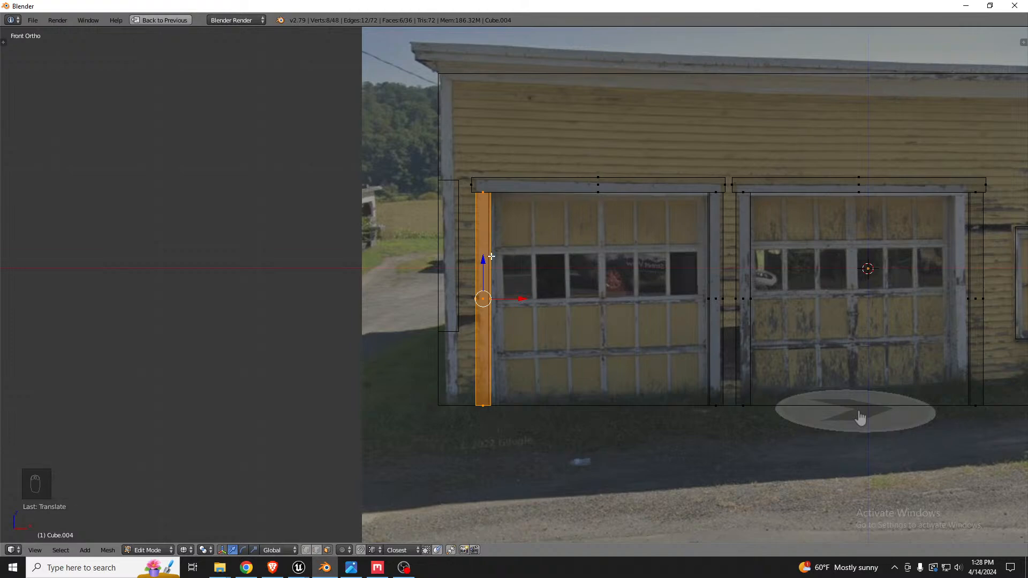
pyautogui.hotkey('shift', 'f')
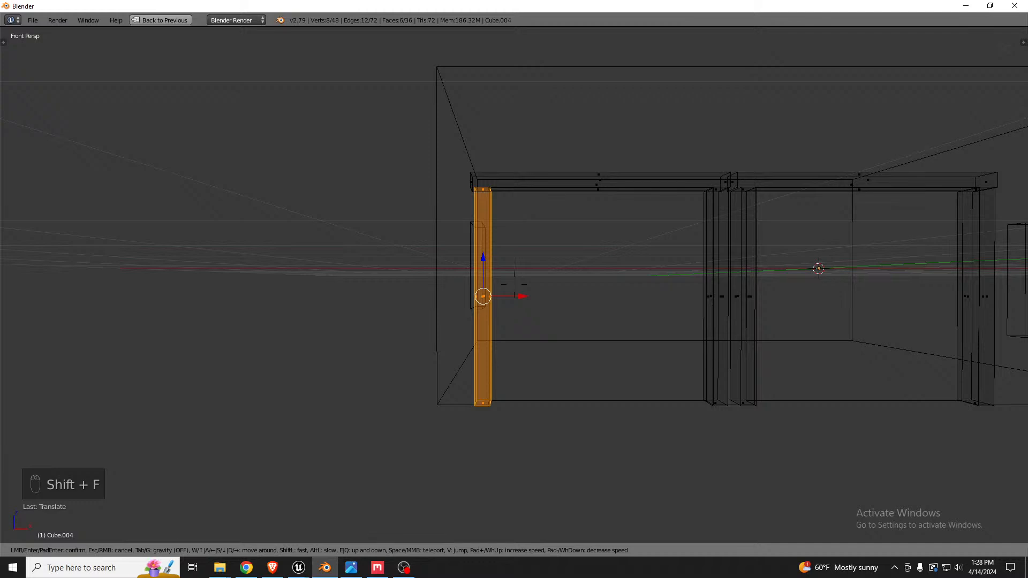
pyautogui.rightClick(522, 301)
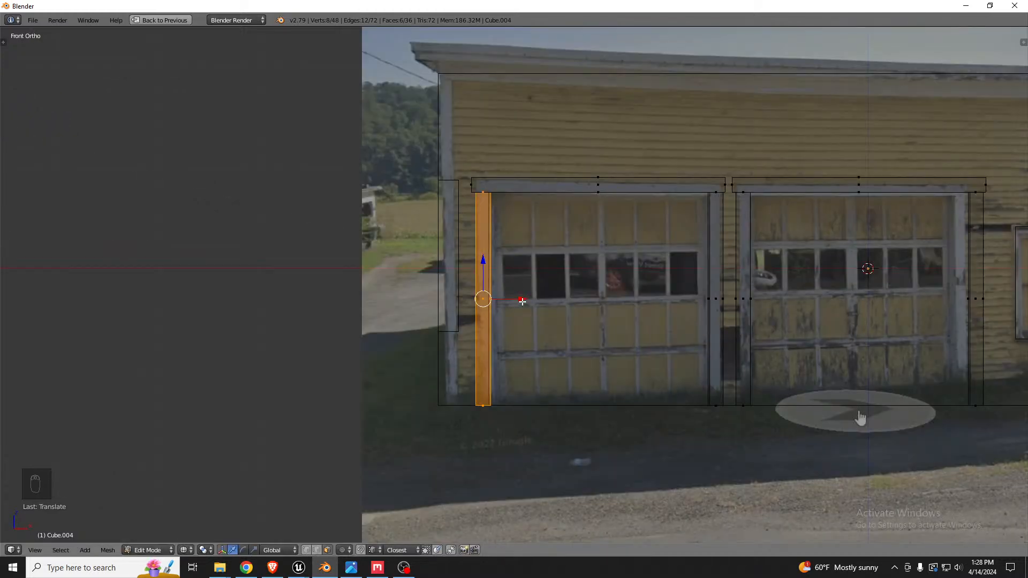
# Duplicate the first door's left post and move the copy along X to the building's left front corner.
pyautogui.hotkey('shift', 'd')
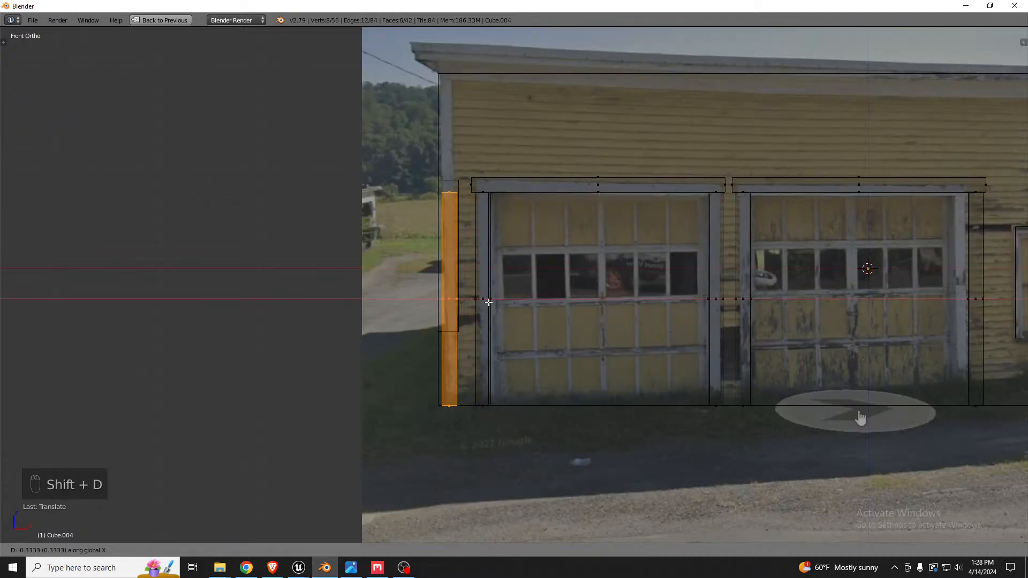
pyautogui.click(483, 302)
pyautogui.moveTo(484, 301)
pyautogui.mouseDown(button='middle')
pyautogui.moveTo(499, 225)
pyautogui.moveTo(460, 223)
pyautogui.moveTo(427, 348)
pyautogui.mouseUp(button='middle')
pyautogui.press('z')
pyautogui.scroll(4, 445, 221)
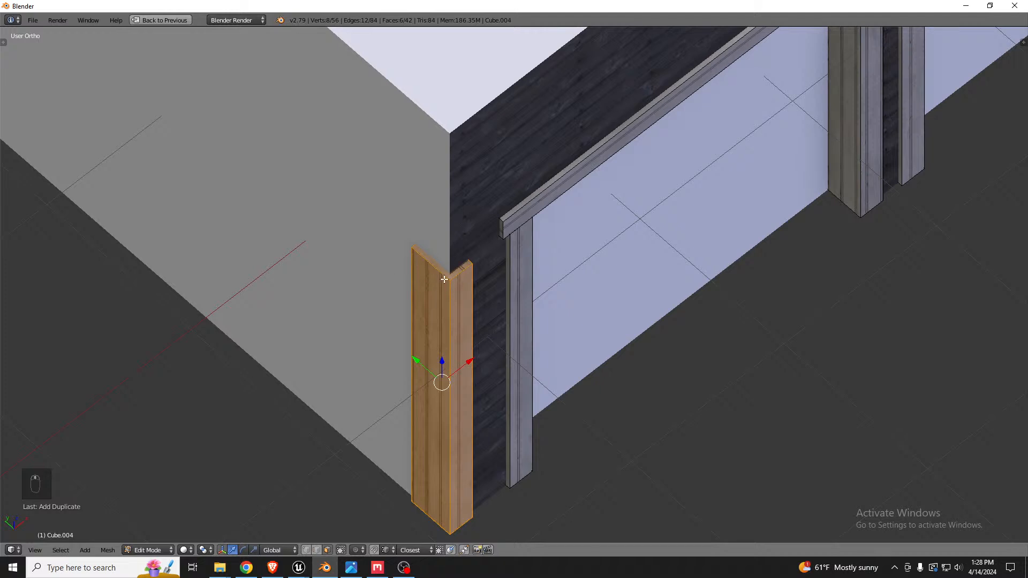
# Gauge the corner post's front width by temporarily sliding its outer side face along X to the opposite edge.
pyautogui.scroll(3, 457, 371)
pyautogui.press('z')
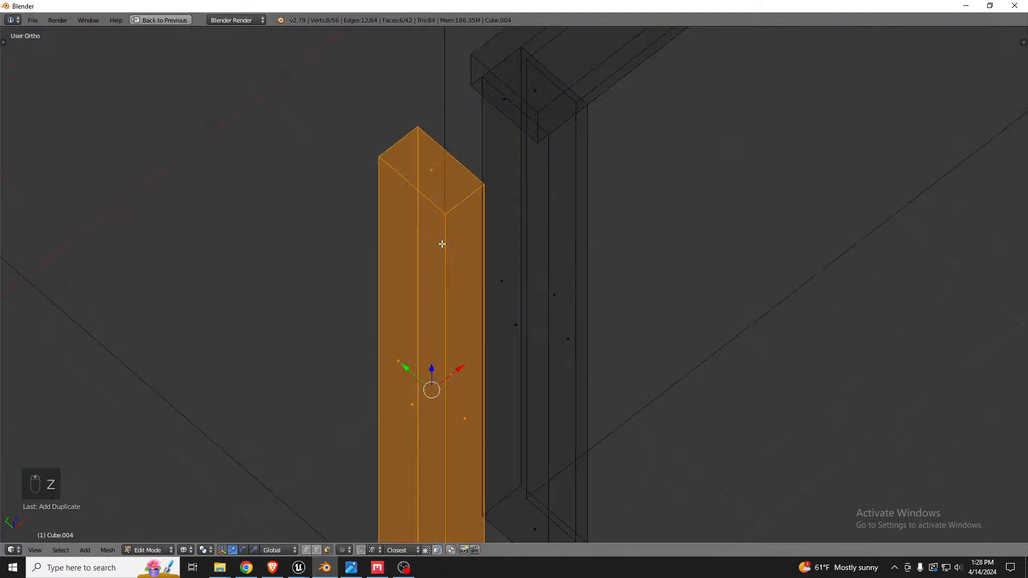
pyautogui.press('z')
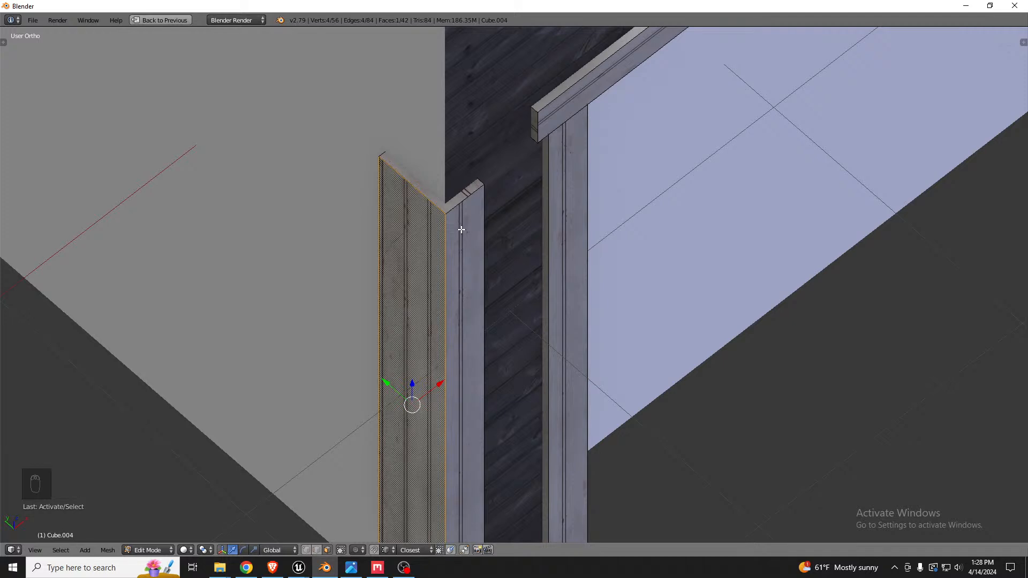
pyautogui.press('g')
pyautogui.press('x')
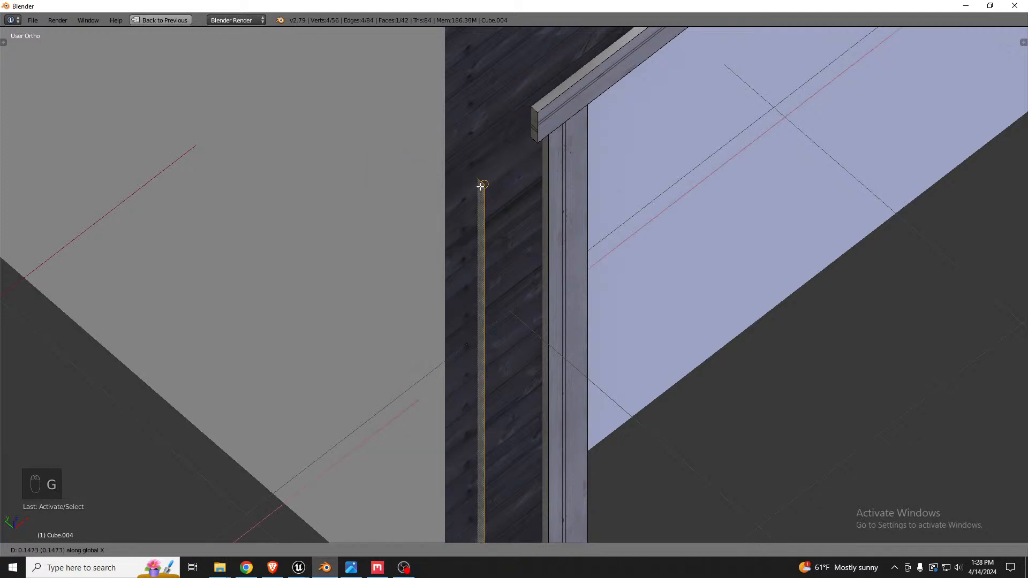
pyautogui.click(480, 186)
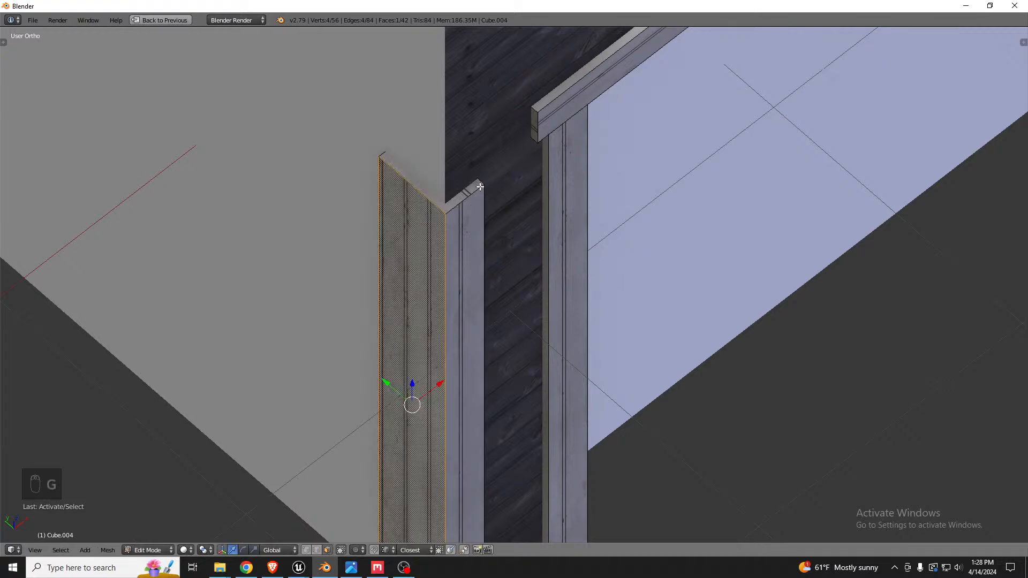
# Narrow the corner post's side by snapping its back face to the front face and offsetting it 0.15 units along Y.
pyautogui.moveTo(480, 186); pyautogui.dragTo(568, 175, button='middle')
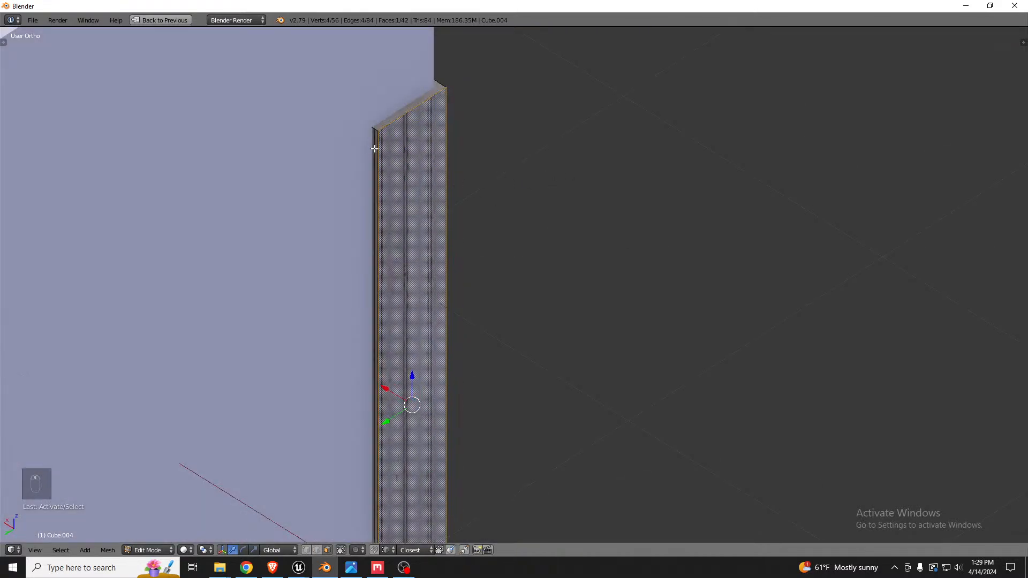
pyautogui.moveTo(424, 154); pyautogui.dragTo(396, 289, button='middle')
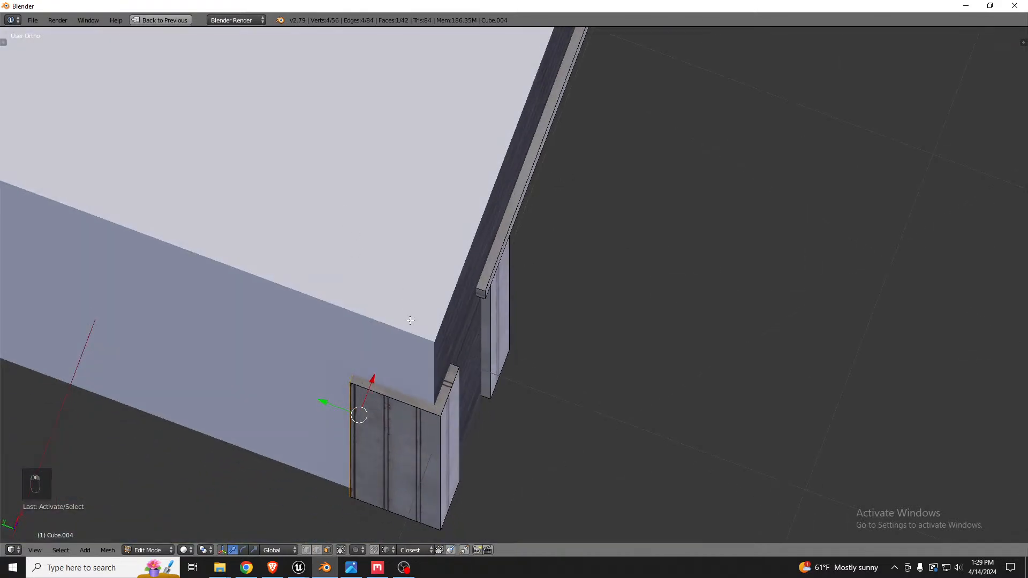
pyautogui.press('g')
pyautogui.click(440, 413)
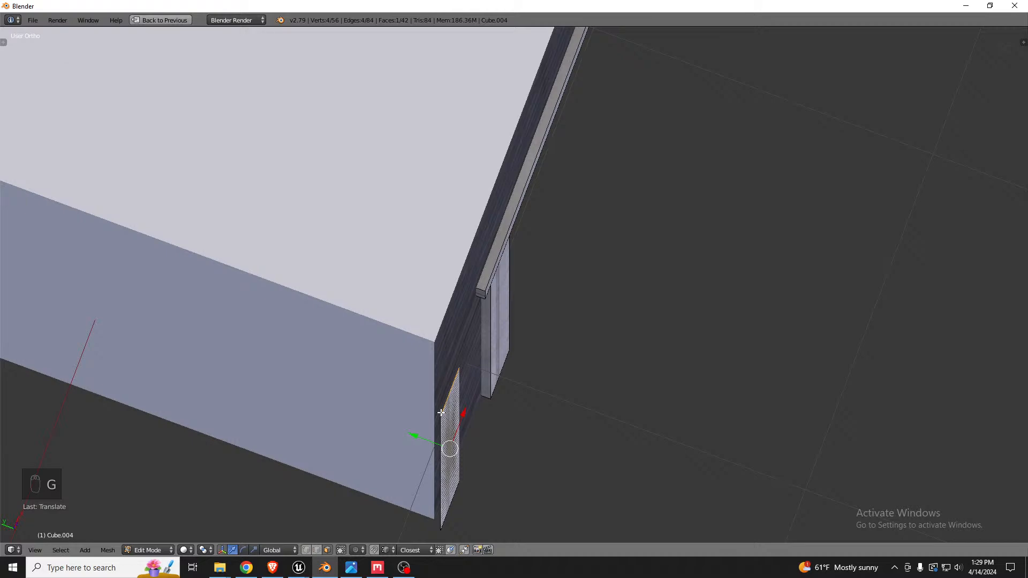
pyautogui.write('g')
pyautogui.write('.15')
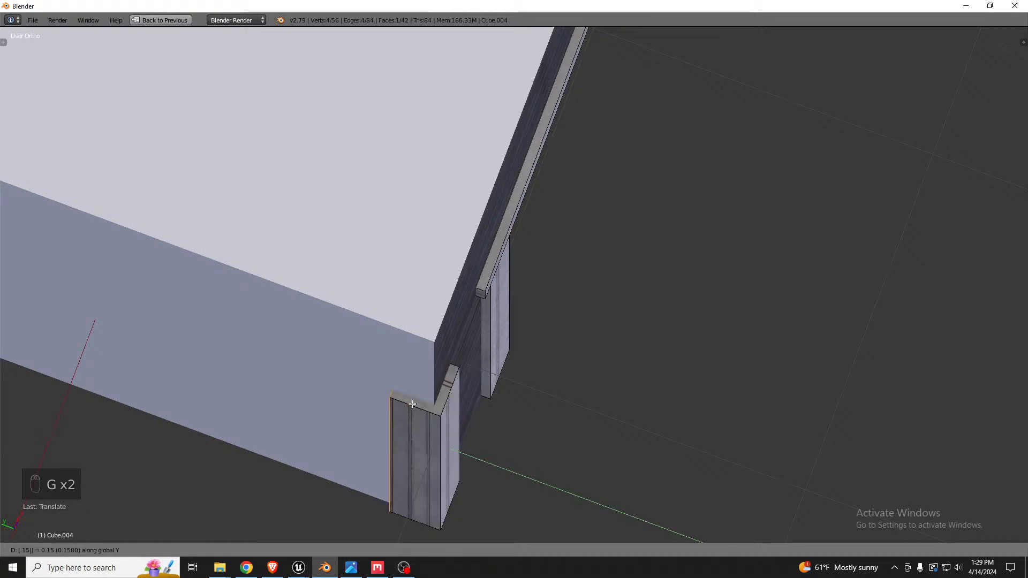
pyautogui.press('Return')
# Select the corner post's top face and raise it along Z to the building's roof edge.
pyautogui.scroll(4, 403, 400)
pyautogui.moveTo(404, 399); pyautogui.dragTo(424, 340, button='middle')
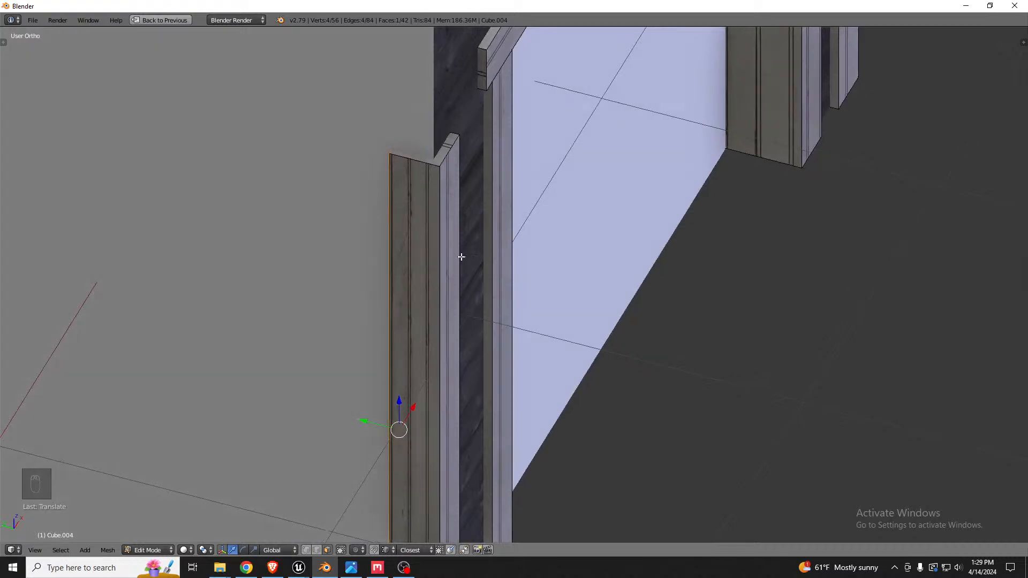
pyautogui.moveTo(461, 257); pyautogui.dragTo(449, 272, button='middle')
pyautogui.press('a')
pyautogui.rightClick(443, 211)
pyautogui.rightClick(445, 195)
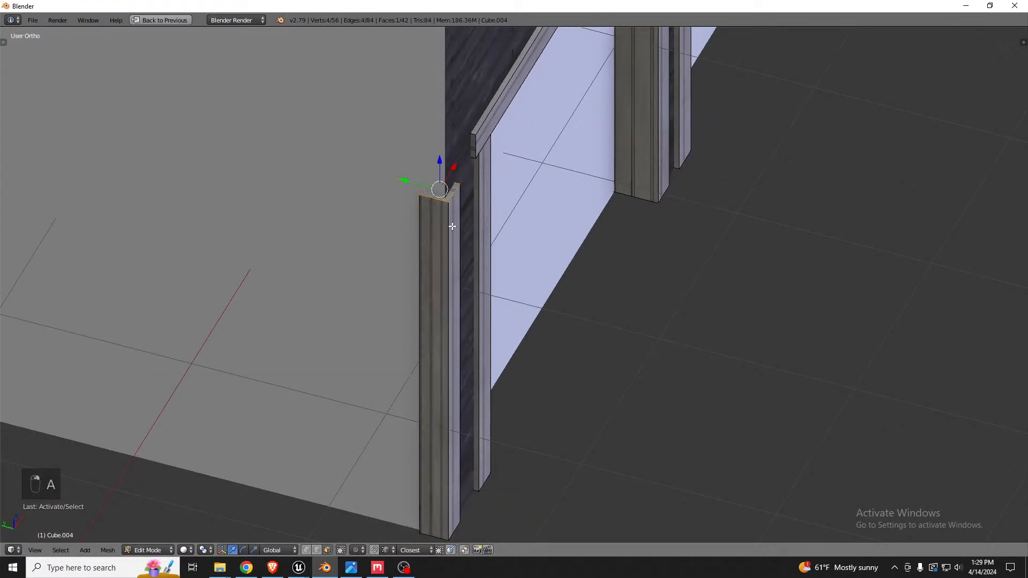
pyautogui.moveTo(445, 196); pyautogui.dragTo(435, 193, button='middle')
pyautogui.press('g')
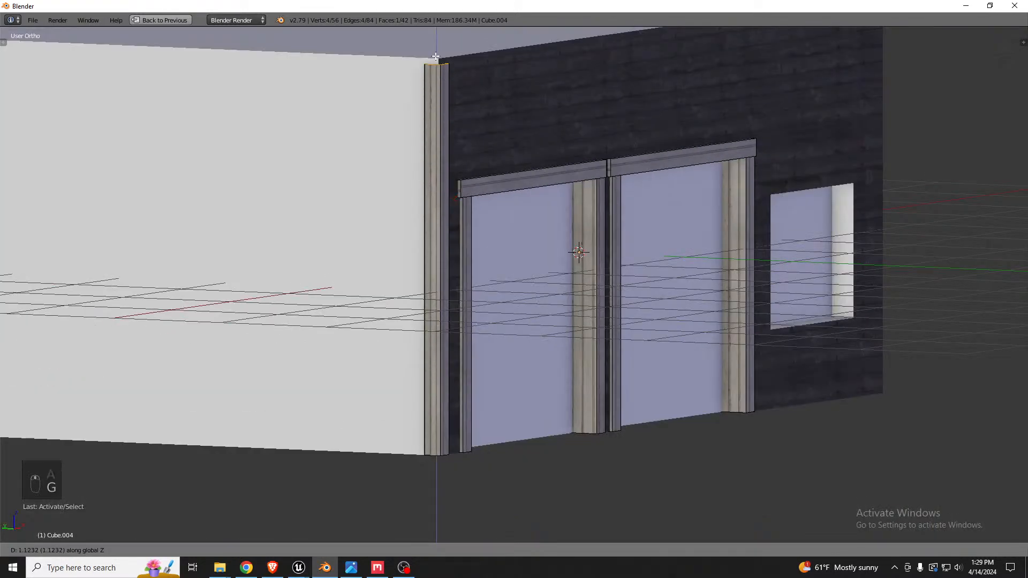
pyautogui.click(437, 57)
# Duplicate the whole corner post and move the copy along X to the building's right front corner beyond the window.
pyautogui.moveTo(436, 57); pyautogui.dragTo(427, 164, button='middle')
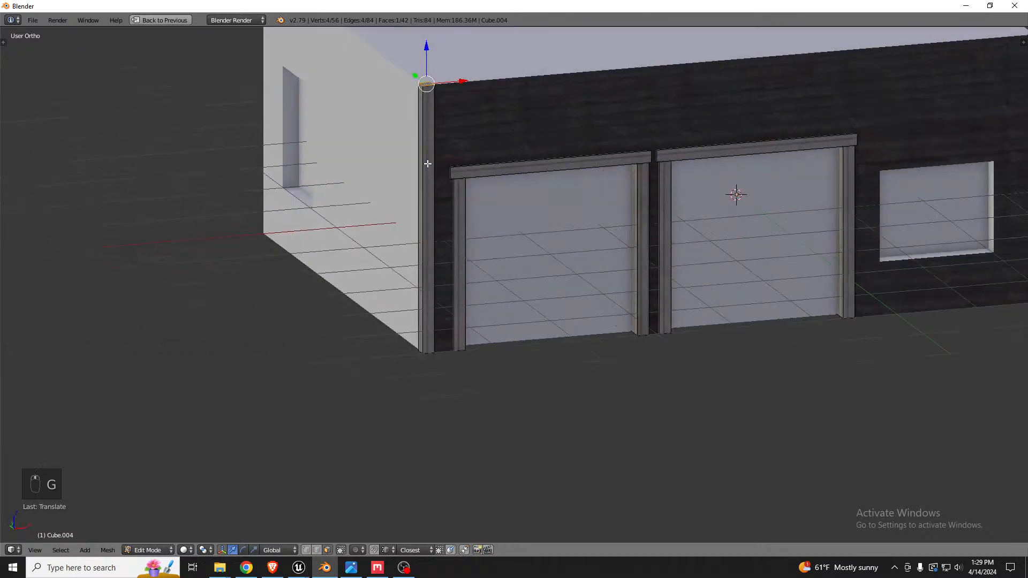
pyautogui.press('l')
pyautogui.scroll(-5, 426, 171)
pyautogui.scroll(4, 589, 189)
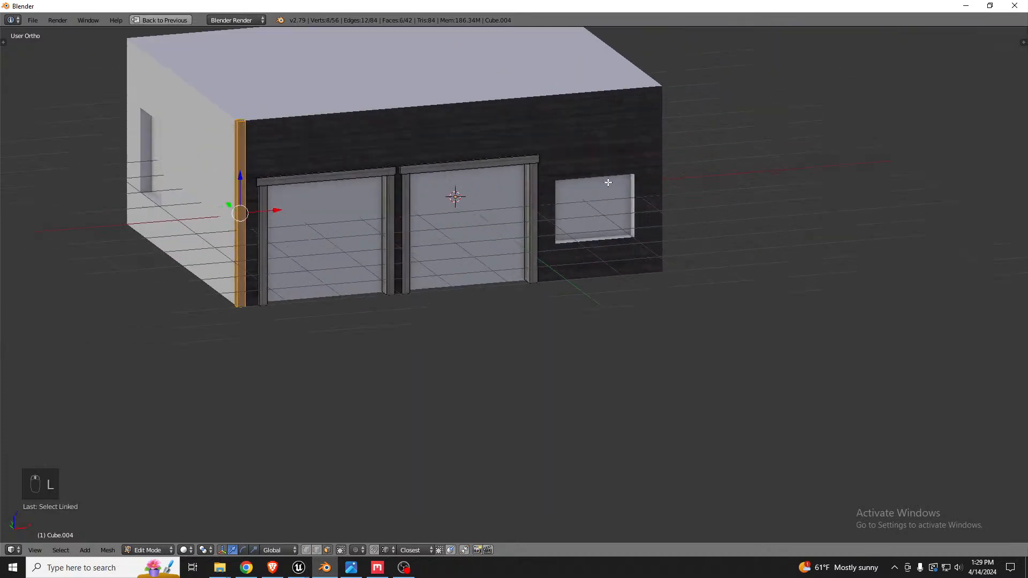
pyautogui.hotkey('shift', 'd')
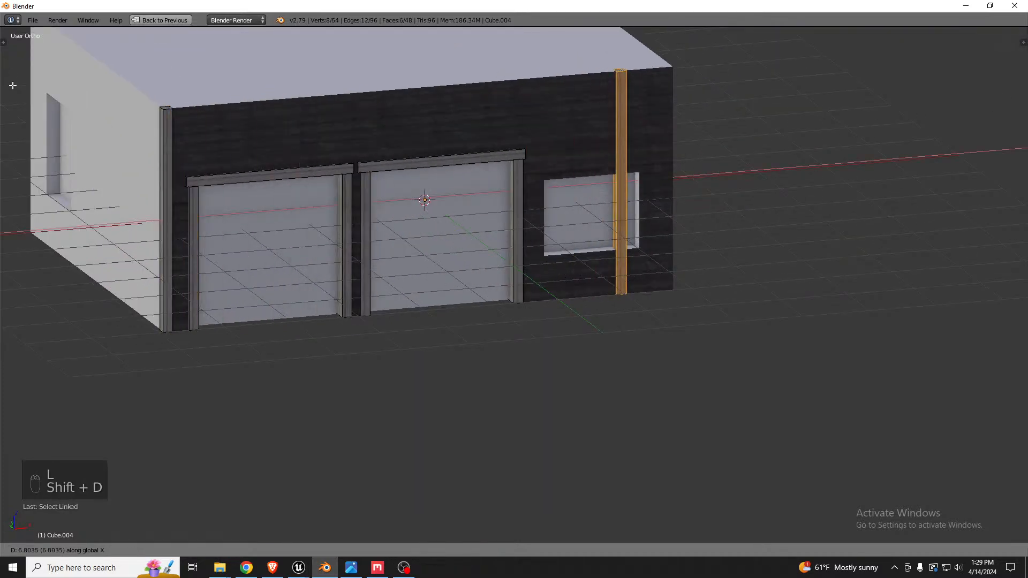
pyautogui.click(59, 75)
pyautogui.moveTo(93, 152); pyautogui.dragTo(476, 309, button='middle')
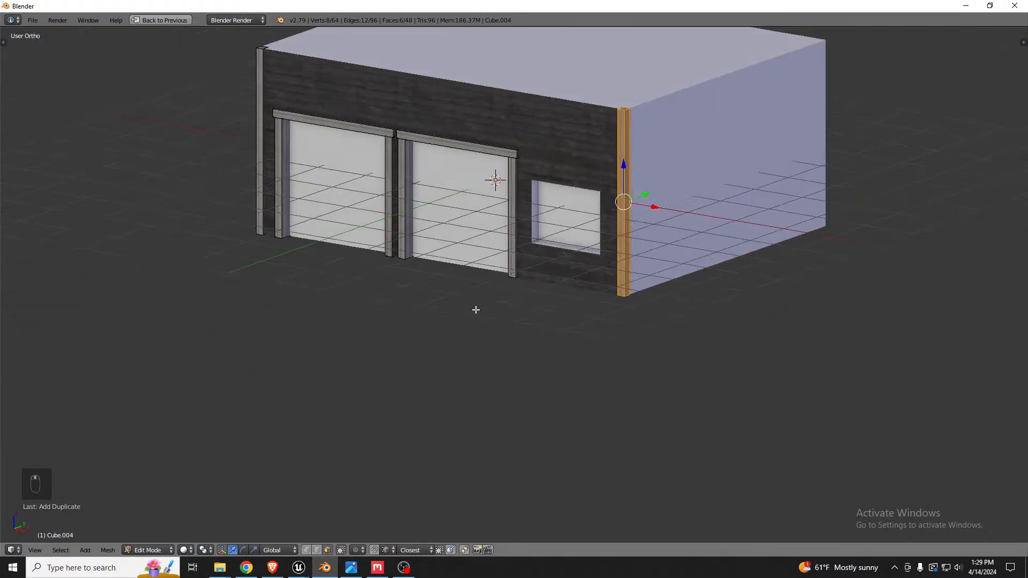
pyautogui.scroll(8, 625, 134)
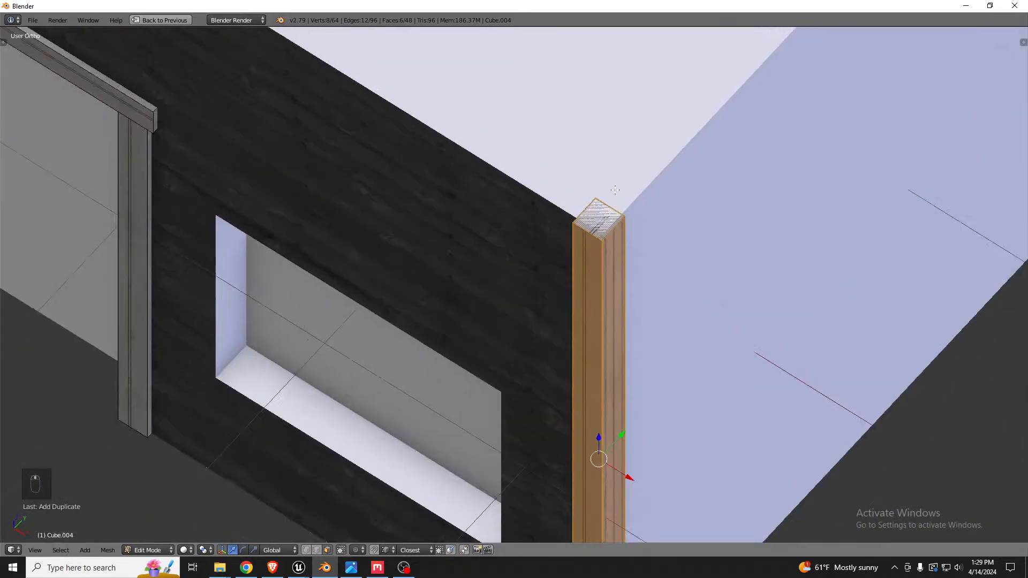
# Select both front corner posts and move a duplicate pair along Y to the building's rear corners.
pyautogui.scroll(-8, 615, 223)
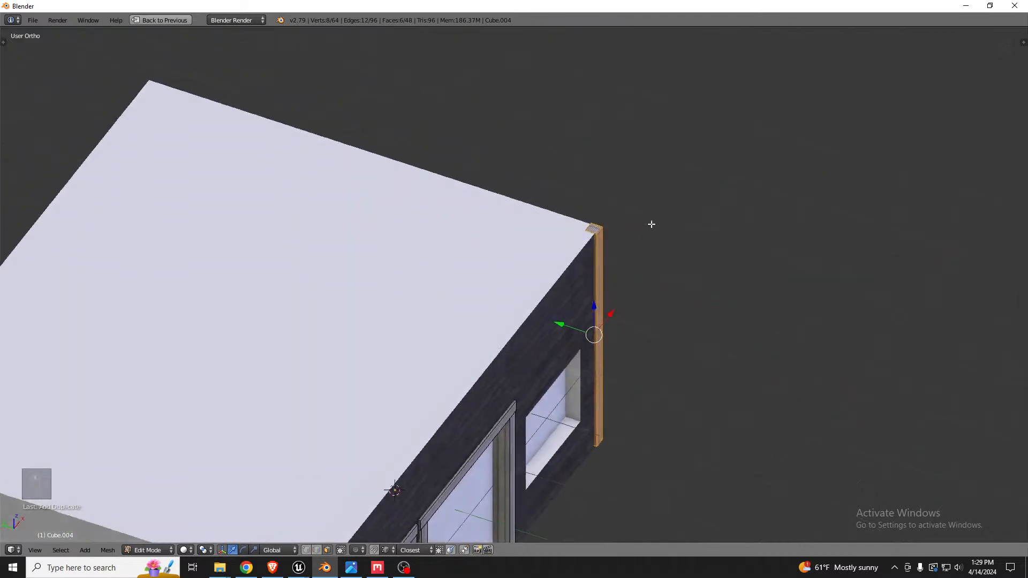
pyautogui.scroll(5, 522, 356)
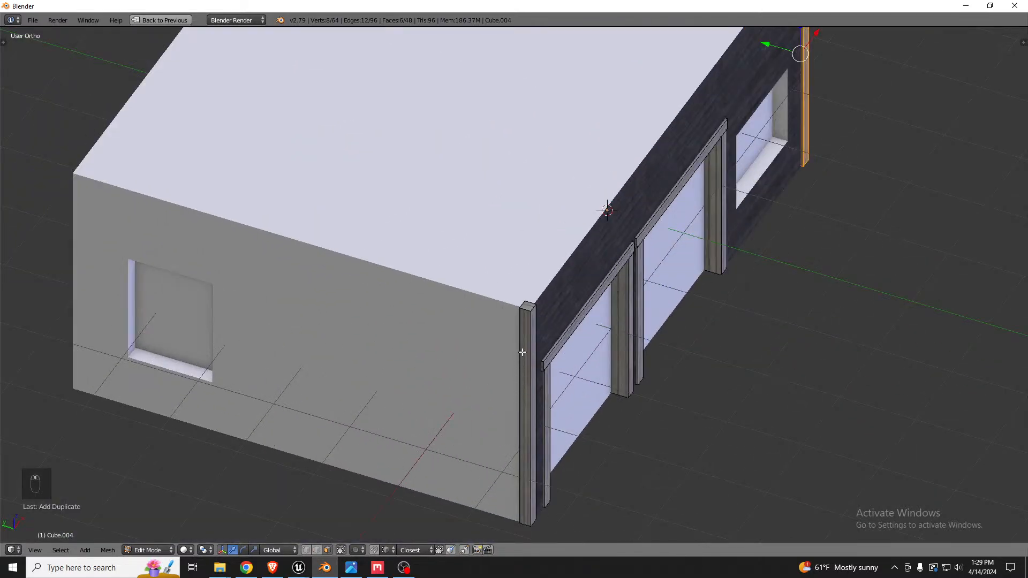
pyautogui.press('l')
pyautogui.hotkey('shift', 'd')
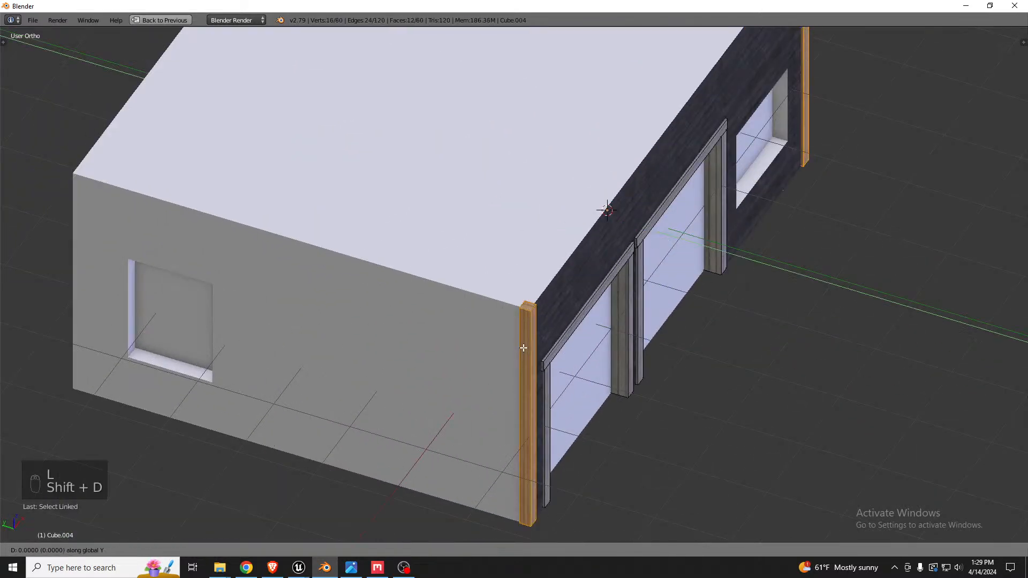
pyautogui.click(51, 285)
pyautogui.moveTo(75, 246); pyautogui.dragTo(211, 203, button='middle')
pyautogui.scroll(-5, 420, 198)
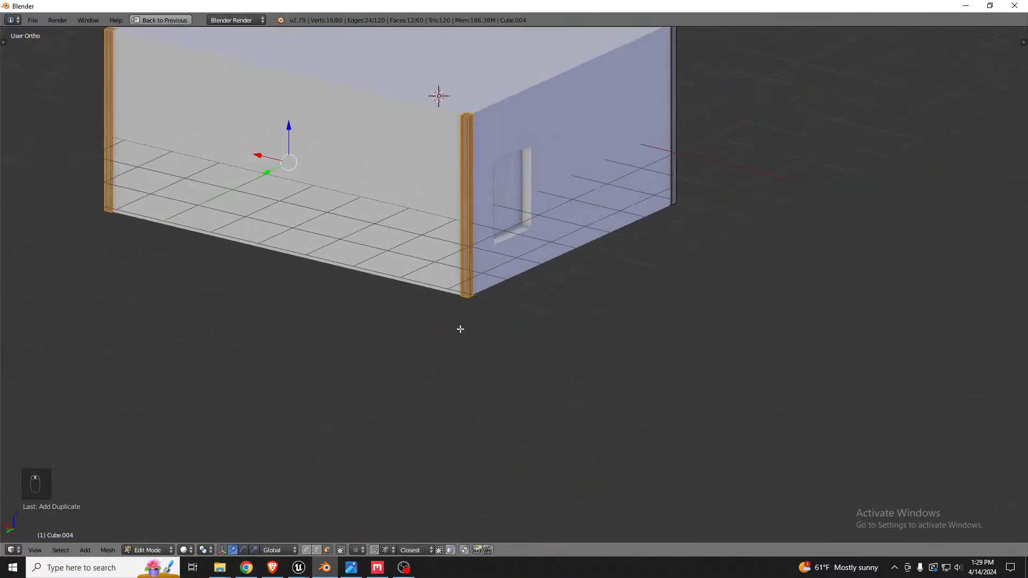
# In top view, shift the two rear corner posts so they overhang the rear wall only slightly, like the side overhang.
pyautogui.scroll(4, 425, 185)
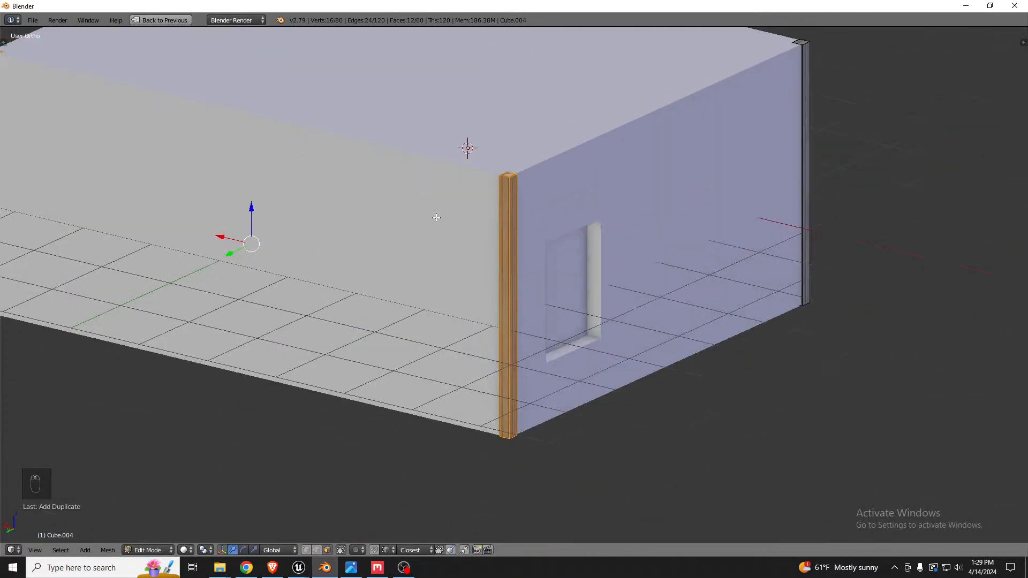
pyautogui.moveTo(554, 282); pyautogui.dragTo(515, 303, button='middle')
pyautogui.scroll(6, 412, 346)
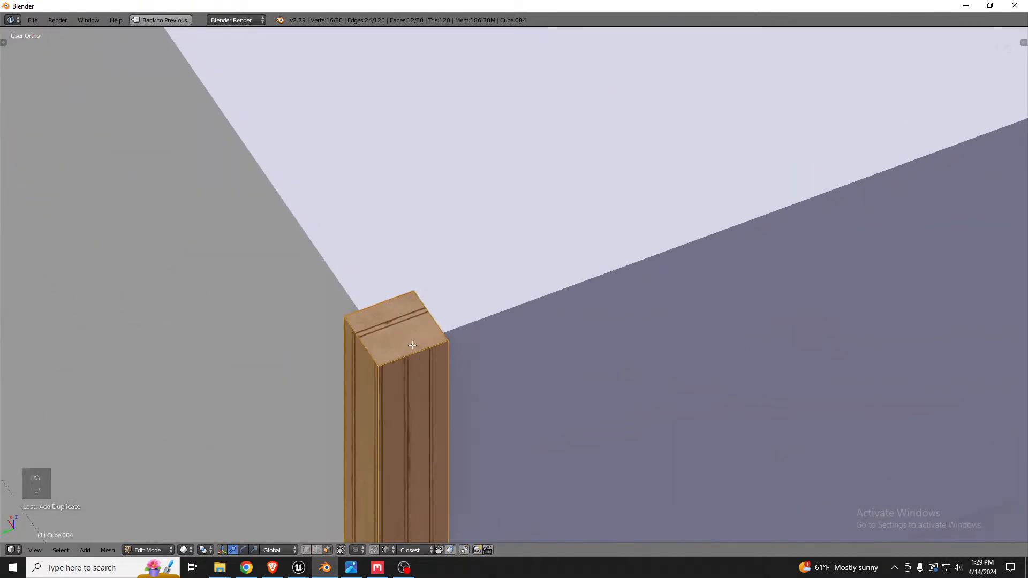
pyautogui.press('KP_7')
pyautogui.scroll(-11, 553, 298)
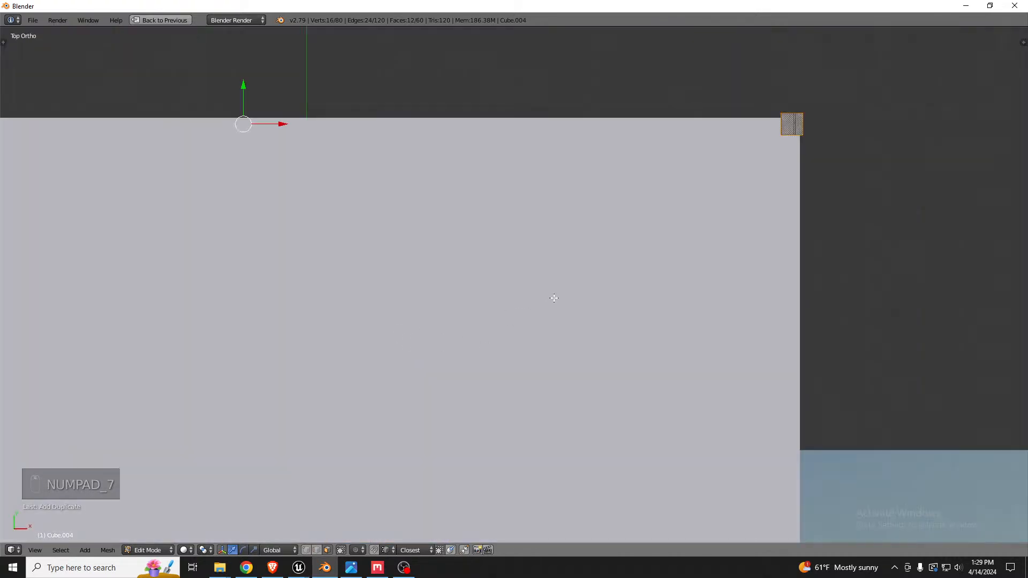
pyautogui.scroll(6, 672, 212)
pyautogui.keyDown('shift'); pyautogui.moveTo(672, 212); pyautogui.dragTo(659, 251, button='middle'); pyautogui.keyUp('shift')
pyautogui.scroll(4, 648, 264)
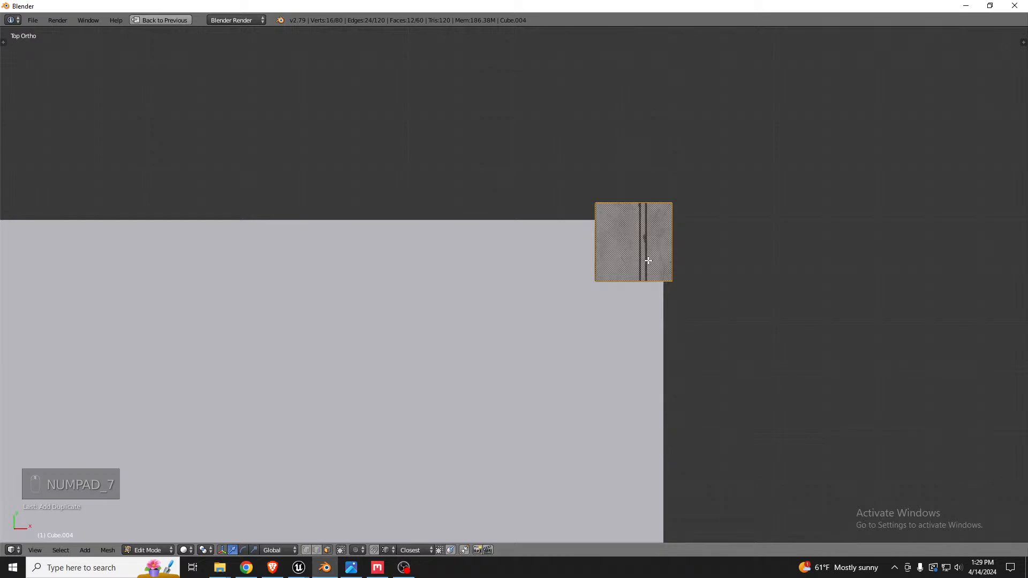
pyautogui.press('g')
pyautogui.click(648, 260)
pyautogui.scroll(-7, 685, 214)
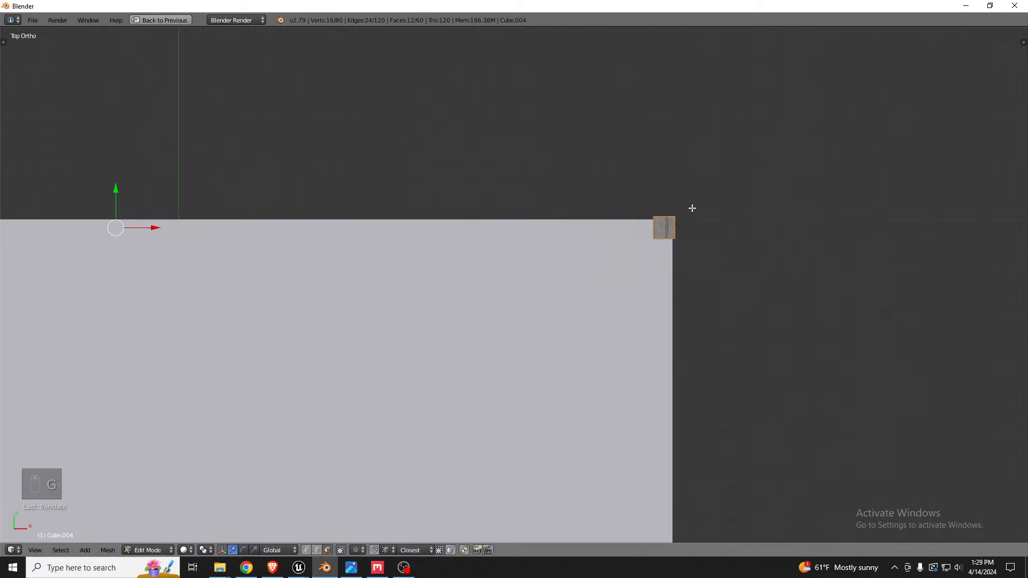
pyautogui.scroll(-5, 692, 207)
pyautogui.moveTo(474, 509); pyautogui.dragTo(722, 213, button='middle')
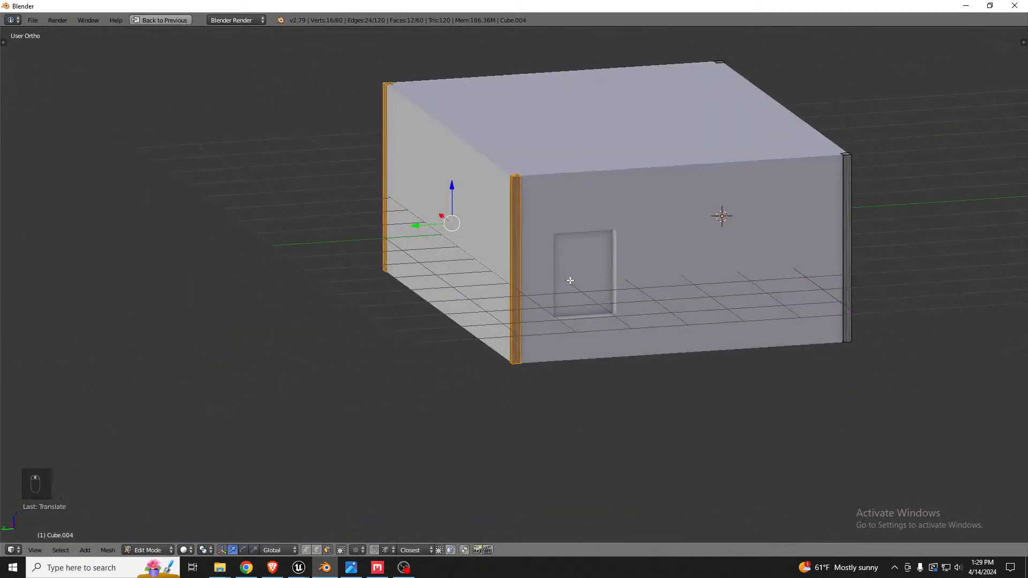
# Leave the trim mesh, show the layer with the building and its boolean cutter boxes, and select the cutter object.
pyautogui.moveTo(570, 280); pyautogui.dragTo(609, 268, button='middle')
pyautogui.press('Tab')
pyautogui.rightClick(625, 239)
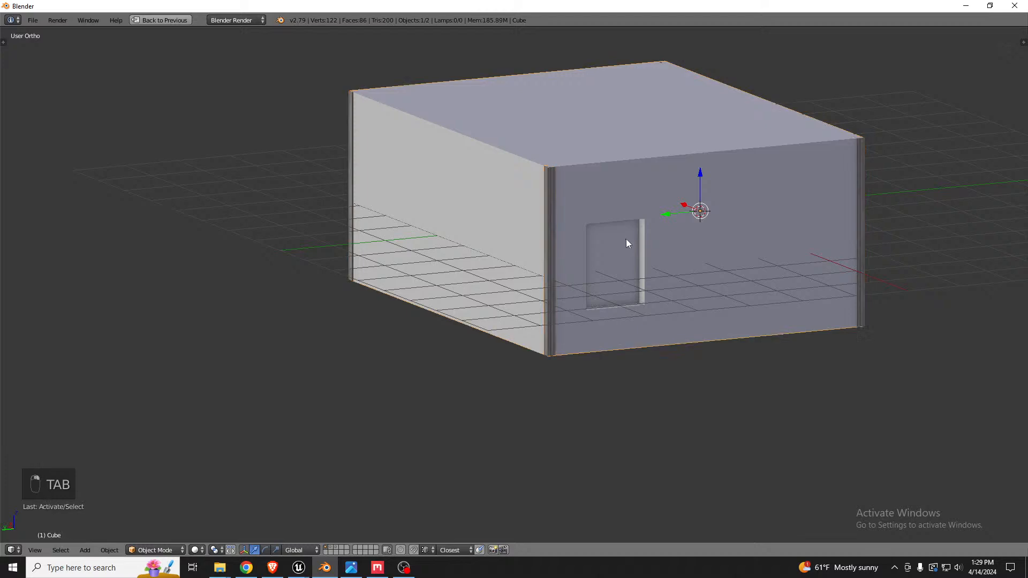
pyautogui.press('Tab')
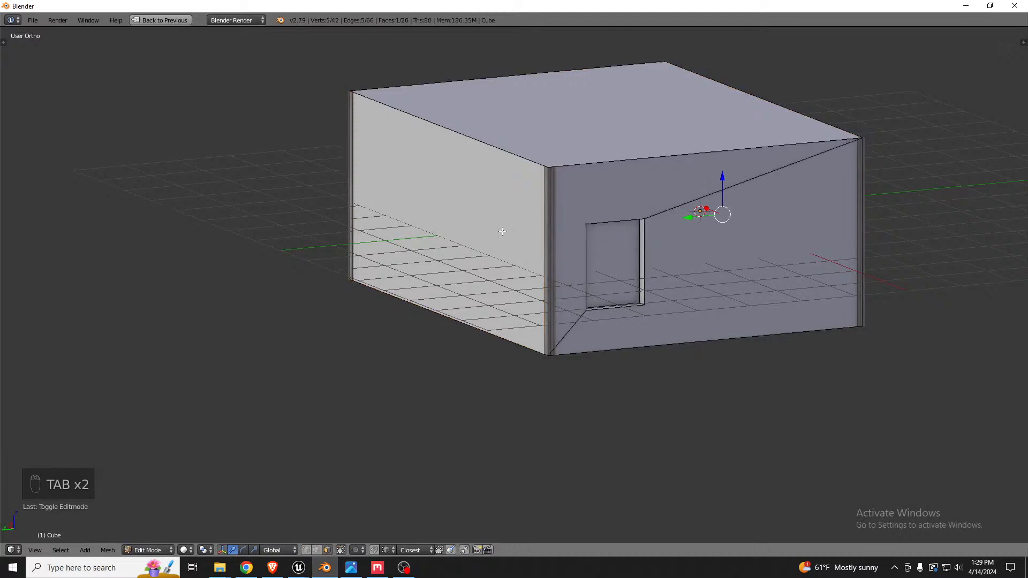
pyautogui.press('Tab')
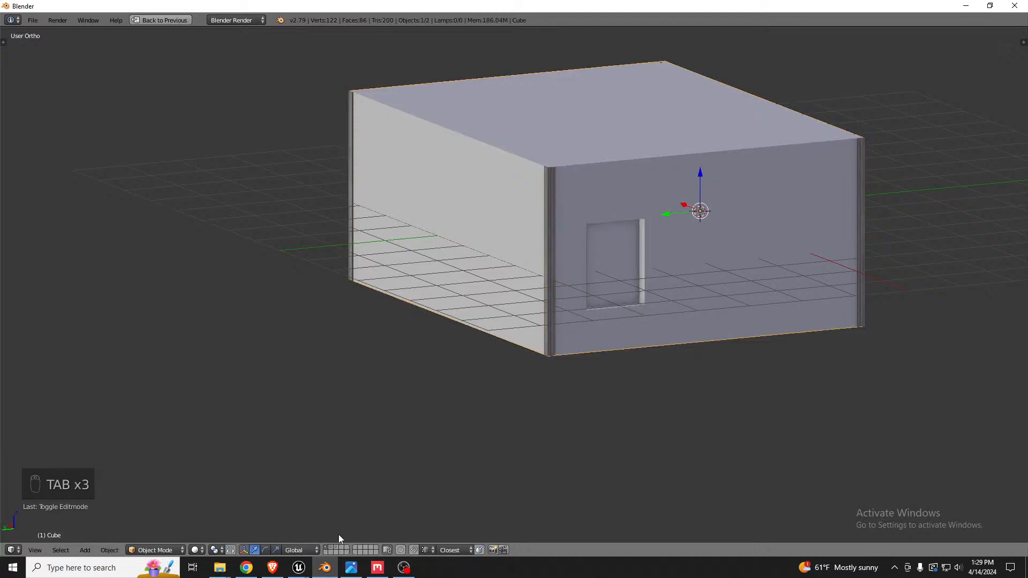
pyautogui.click(331, 550)
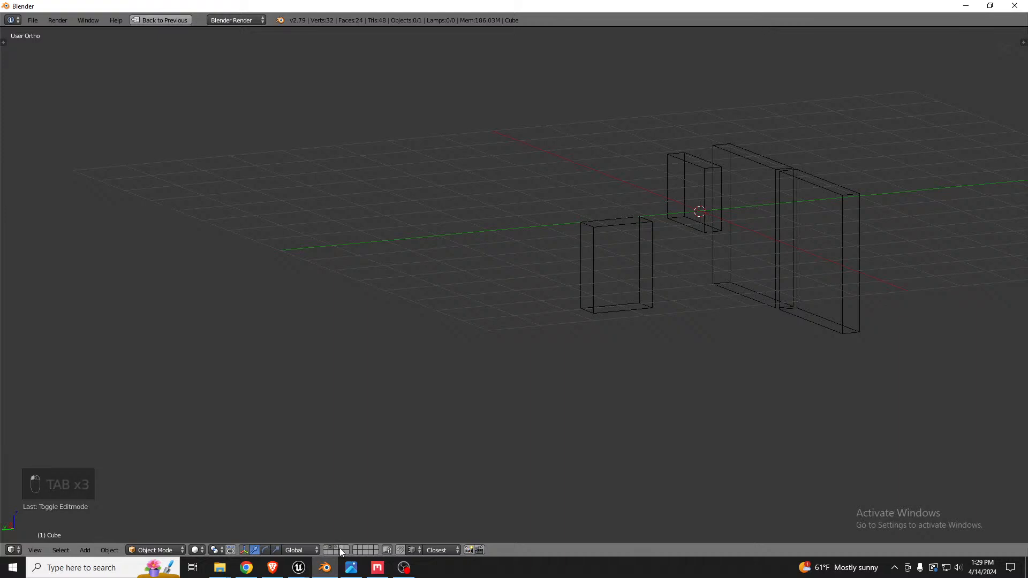
pyautogui.click(339, 550)
pyautogui.rightClick(593, 272)
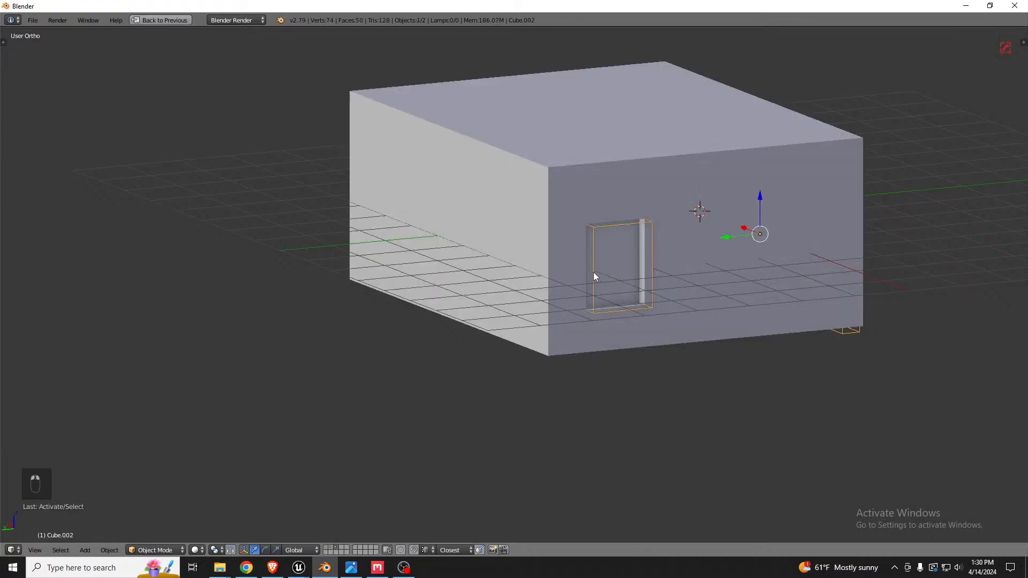
# Edit the cutter object in wireframe and select only the box that cuts the side wall's window.
pyautogui.moveTo(637, 228); pyautogui.dragTo(664, 250, button='middle')
pyautogui.press('z')
pyautogui.press('z')
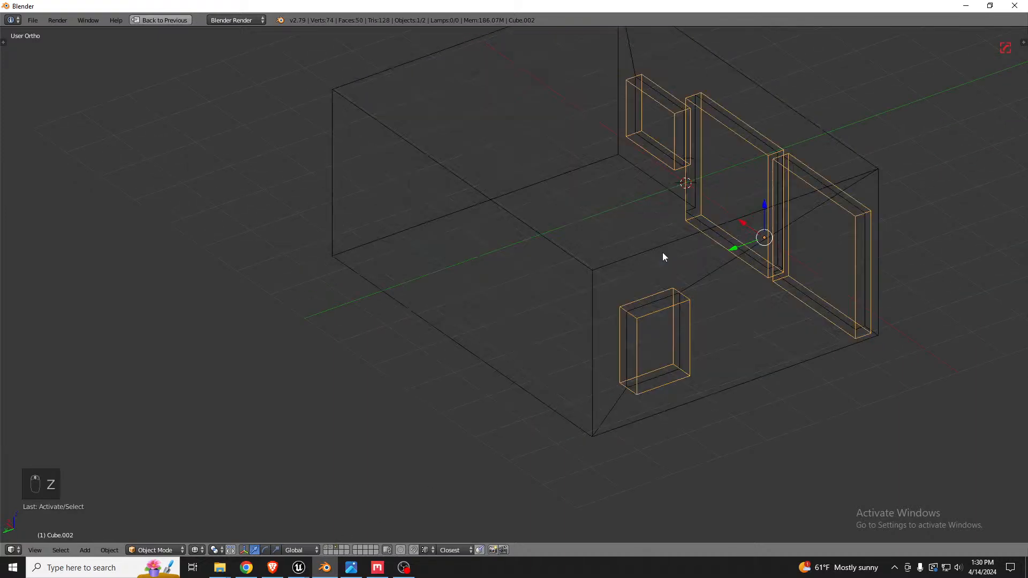
pyautogui.press('Tab')
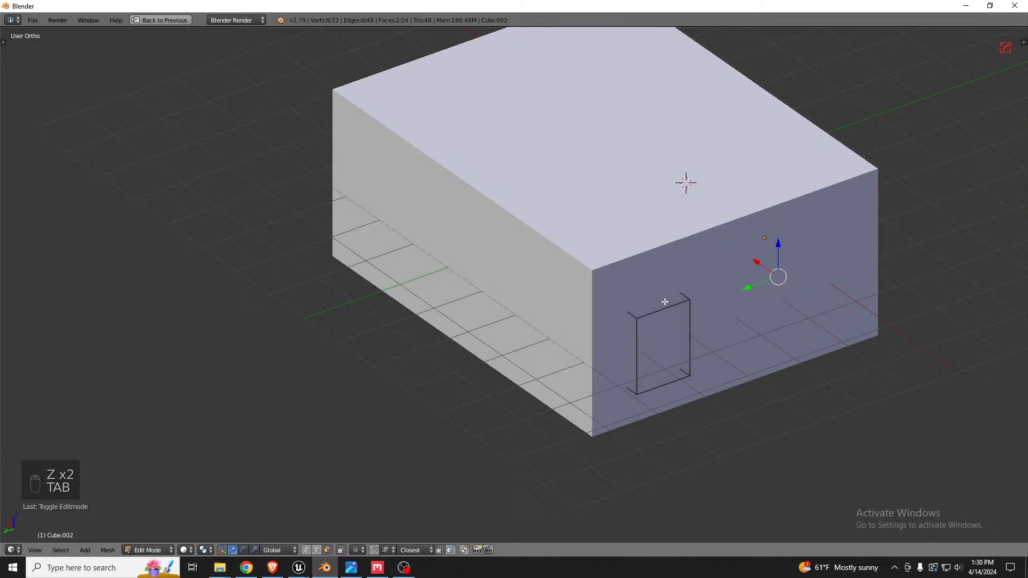
pyautogui.press('l')
pyautogui.scroll(-2, 678, 300)
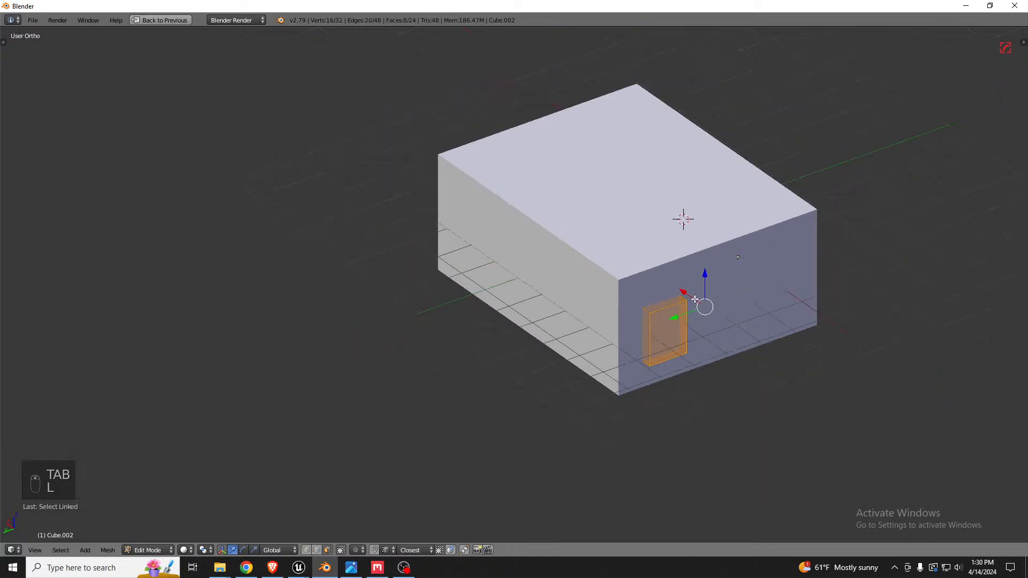
pyautogui.moveTo(678, 300); pyautogui.dragTo(621, 295, button='middle')
pyautogui.press('a')
pyautogui.press('z')
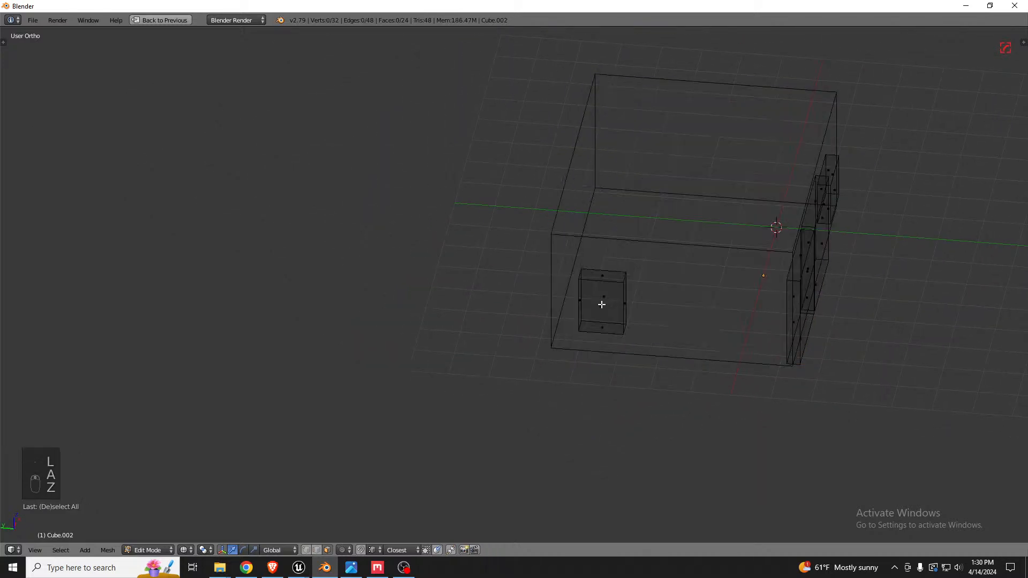
pyautogui.scroll(3, 618, 283)
pyautogui.press('l')
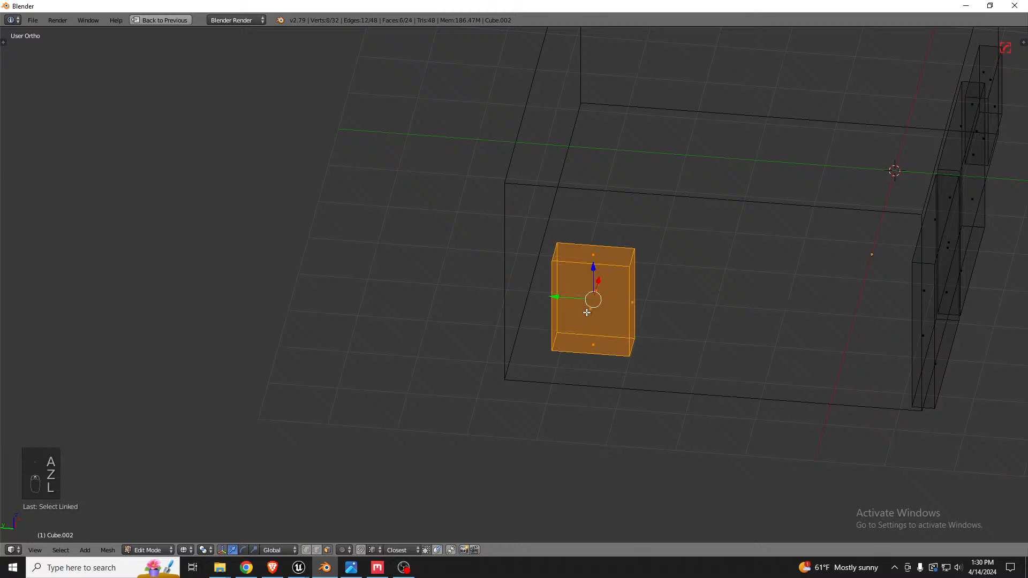
# Duplicate the side window's cutter box in place and separate the copy into its own object.
pyautogui.moveTo(588, 315); pyautogui.dragTo(595, 302, button='middle')
pyautogui.hotkey('shift', 'd')
pyautogui.rightClick(595, 303)
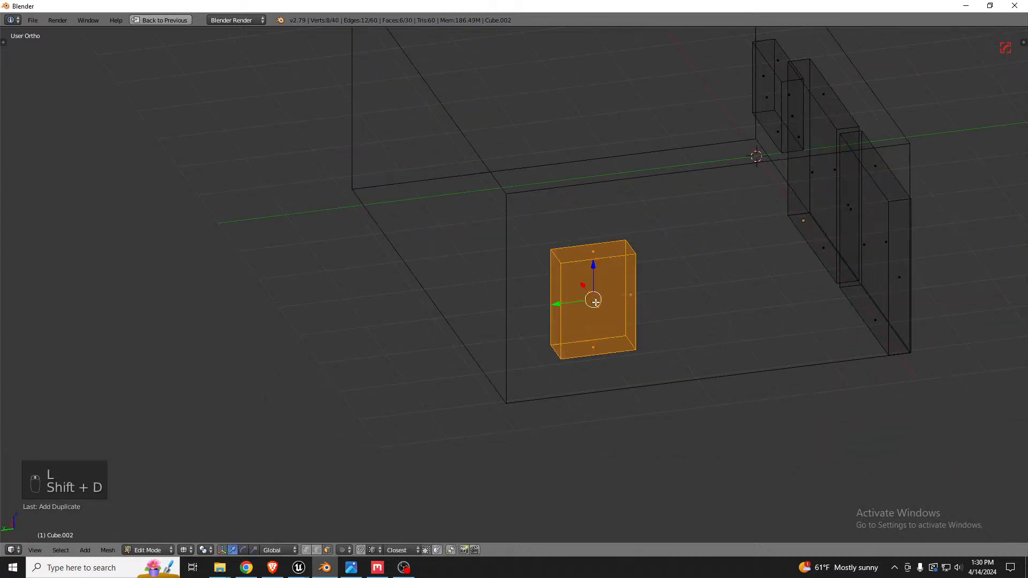
pyautogui.press('p')
pyautogui.click(592, 301)
pyautogui.press('Tab')
# Move the separated cutter box to layer 1 and display it there with the building in solid shading.
pyautogui.rightClick(562, 293)
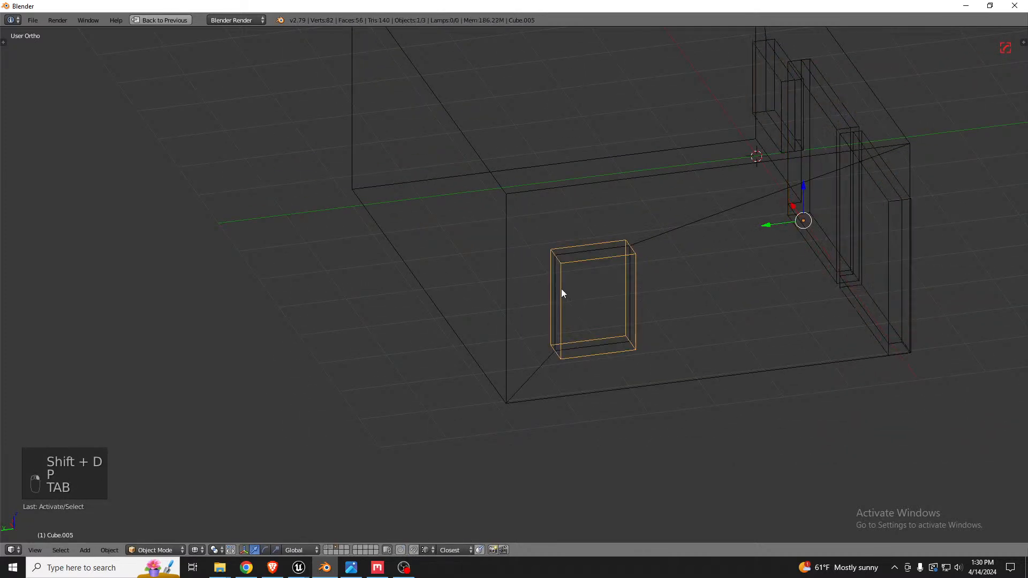
pyautogui.press('m')
pyautogui.press('1')
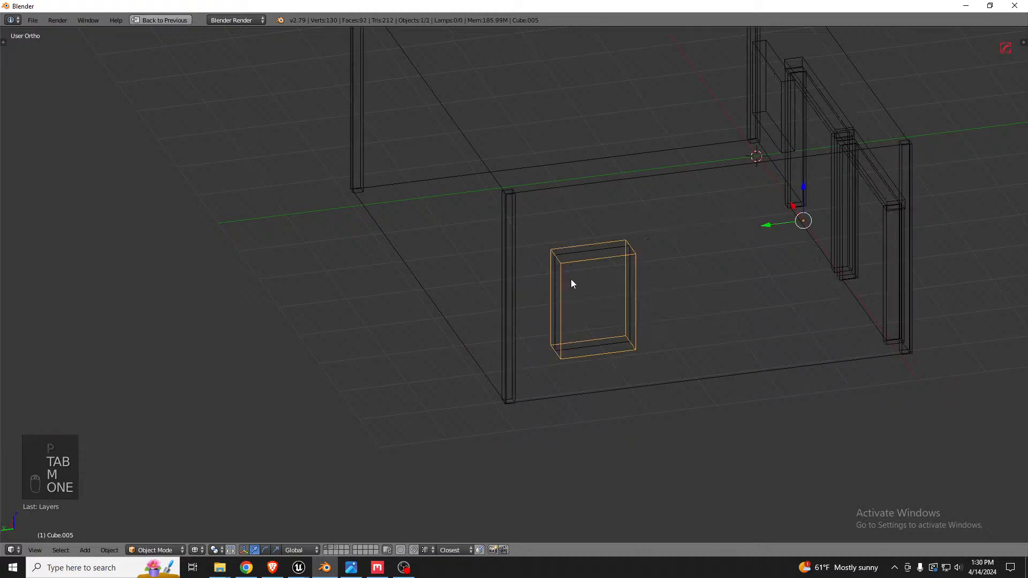
pyautogui.press('z')
pyautogui.moveTo(617, 268); pyautogui.dragTo(641, 281, button='middle')
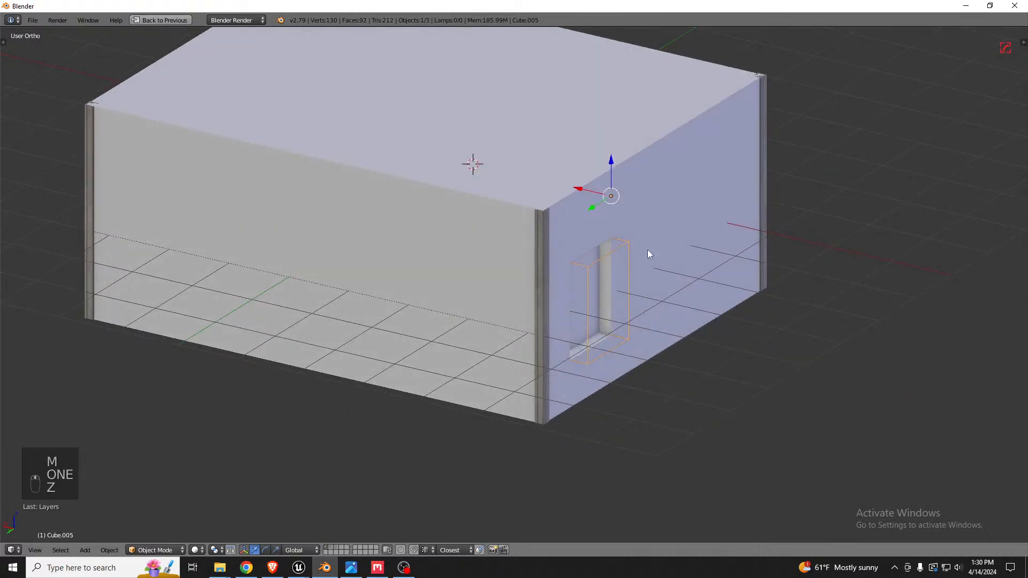
# Slide the cutter box horizontally off the side window and rotate it 90 degrees around Z.
pyautogui.press('g')
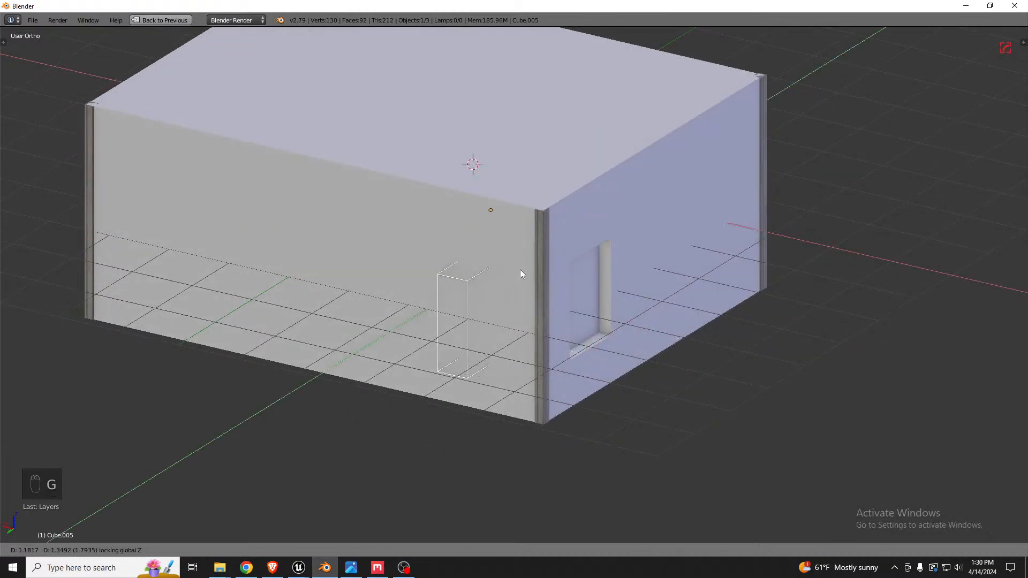
pyautogui.click(518, 269)
pyautogui.press('r')
pyautogui.press('z')
pyautogui.press('9')
pyautogui.press('0')
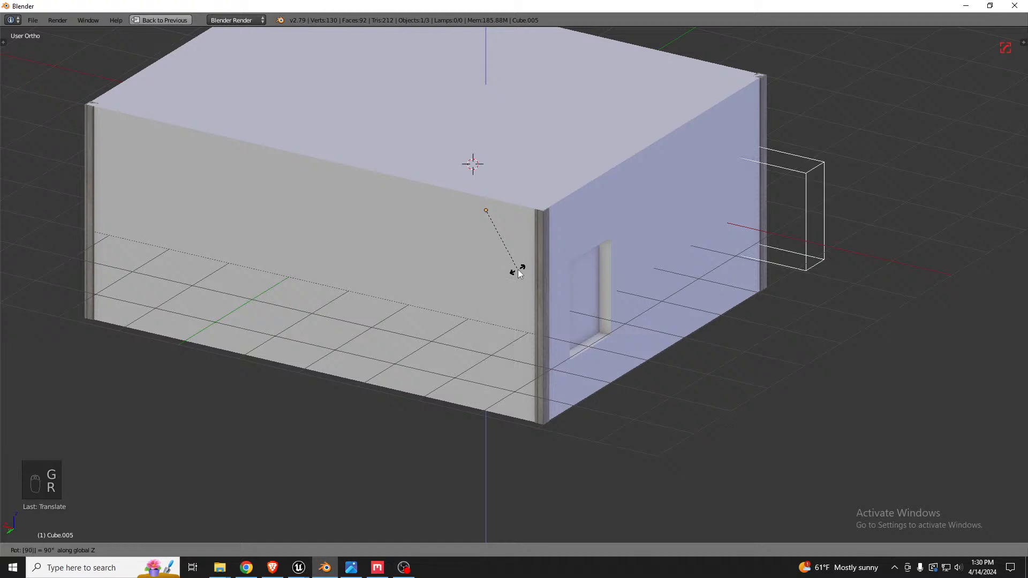
pyautogui.click(518, 269)
# Slide the rotated cutter box in the XY plane into the rear wall, near the corner beside the side window.
pyautogui.press('g')
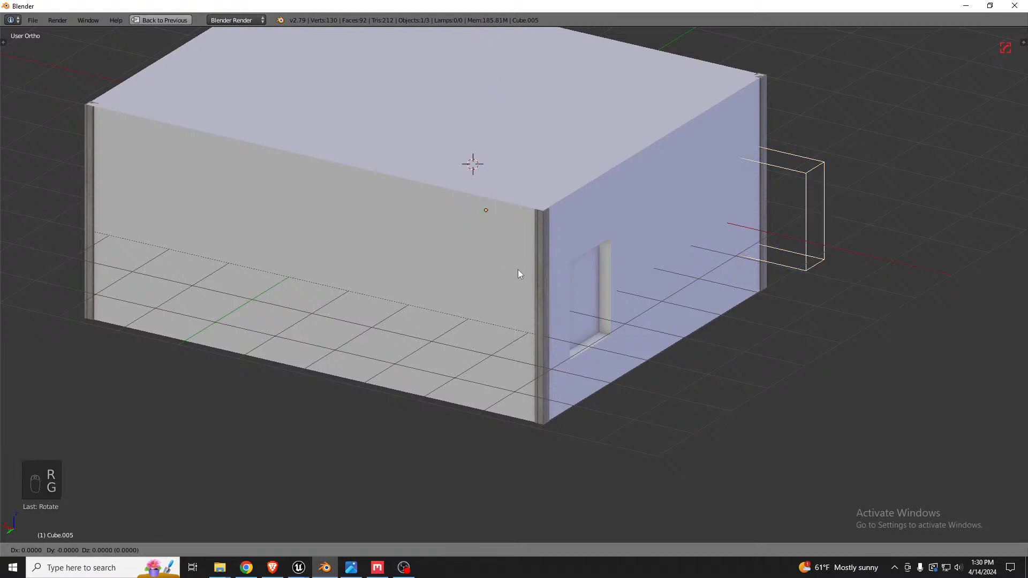
pyautogui.hotkey('shift', 'z')
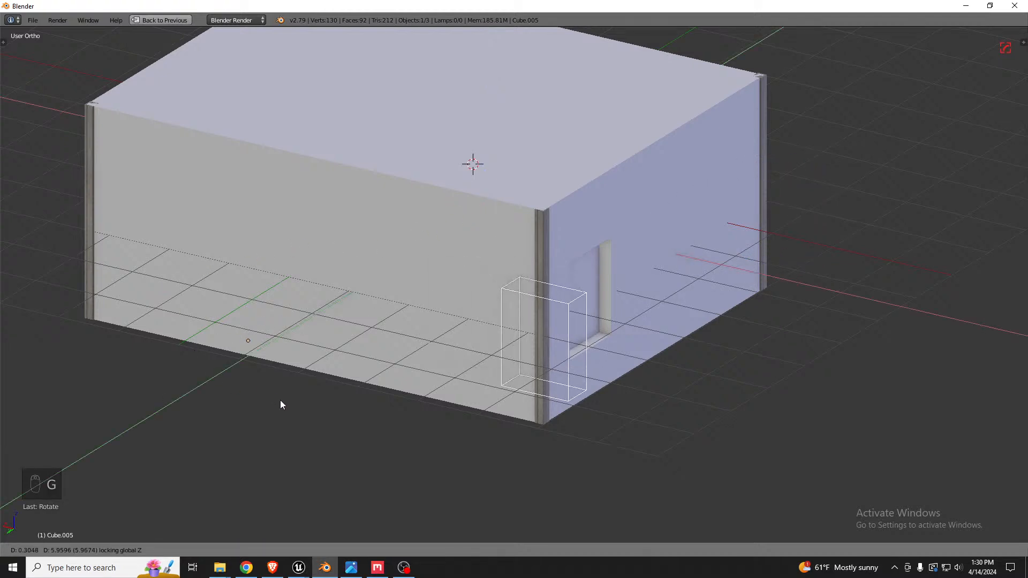
pyautogui.click(179, 364)
pyautogui.moveTo(197, 366); pyautogui.dragTo(351, 335, button='middle')
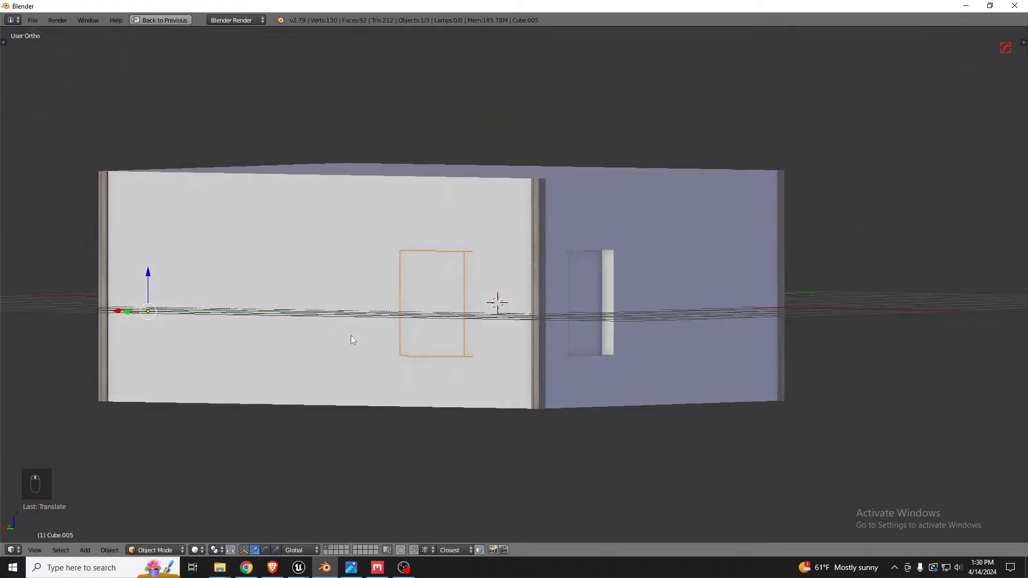
pyautogui.press('Tab')
pyautogui.scroll(5, 374, 343)
pyautogui.press('Tab')
pyautogui.moveTo(454, 348); pyautogui.dragTo(486, 391, button='middle')
pyautogui.scroll(-5, 486, 351)
# Lower the cutter box's bottom face along Z to just above the wall's base, giving it a door's proportions.
pyautogui.press('Tab')
pyautogui.press('z')
pyautogui.rightClick(466, 372)
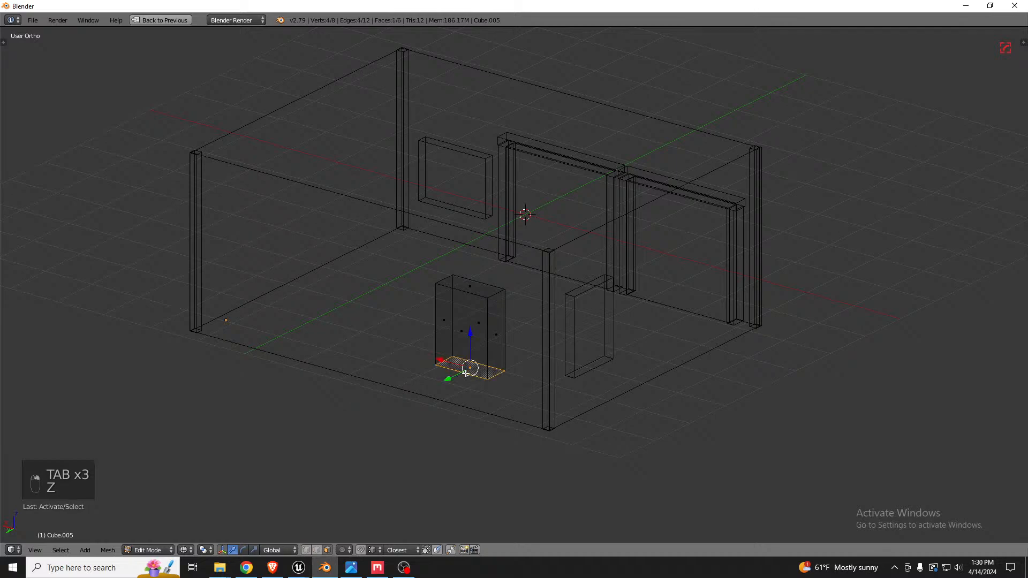
pyautogui.moveTo(470, 340); pyautogui.dragTo(471, 378)
pyautogui.moveTo(489, 371)
pyautogui.mouseDown(button='middle')
pyautogui.moveTo(486, 326)
pyautogui.moveTo(473, 364)
pyautogui.mouseUp(button='middle')
pyautogui.moveTo(471, 366); pyautogui.dragTo(470, 358)
pyautogui.moveTo(469, 358); pyautogui.dragTo(543, 390, button='middle')
pyautogui.press('z')
pyautogui.press('Tab')
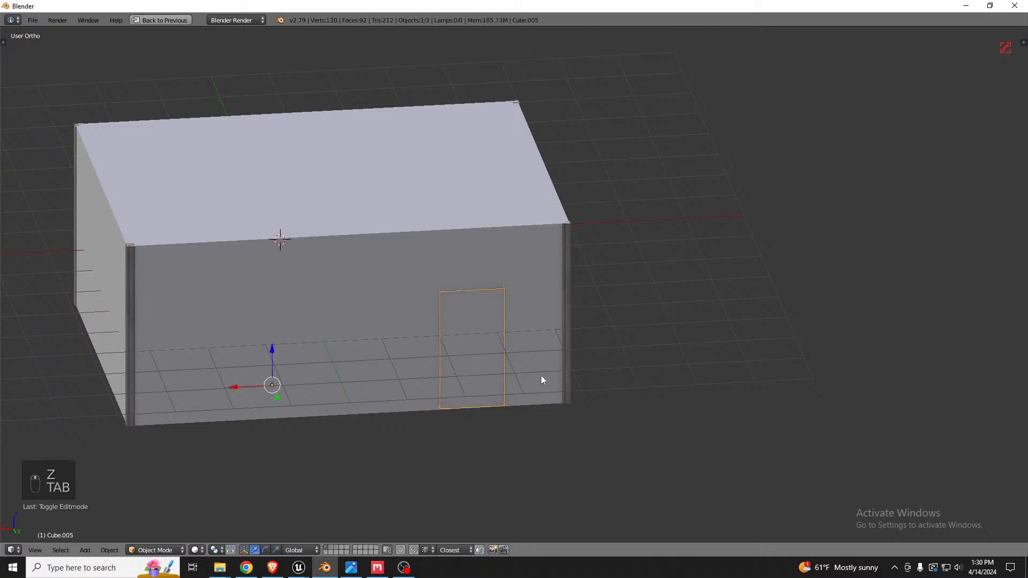
# Cut the doorway recess into the rear wall with a Boolean difference using the cutter box on the building.
pyautogui.keyDown('shift'); pyautogui.click(515, 236); pyautogui.keyUp('shift')
pyautogui.press('ctrl+KP_Subtract')
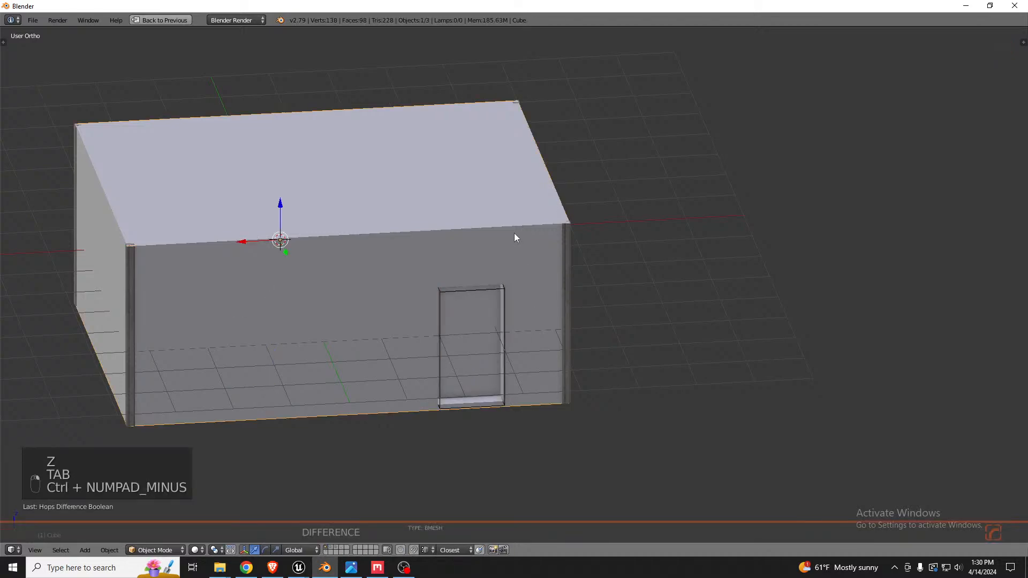
pyautogui.moveTo(501, 304); pyautogui.dragTo(459, 309, button='middle')
pyautogui.scroll(5, 355, 431)
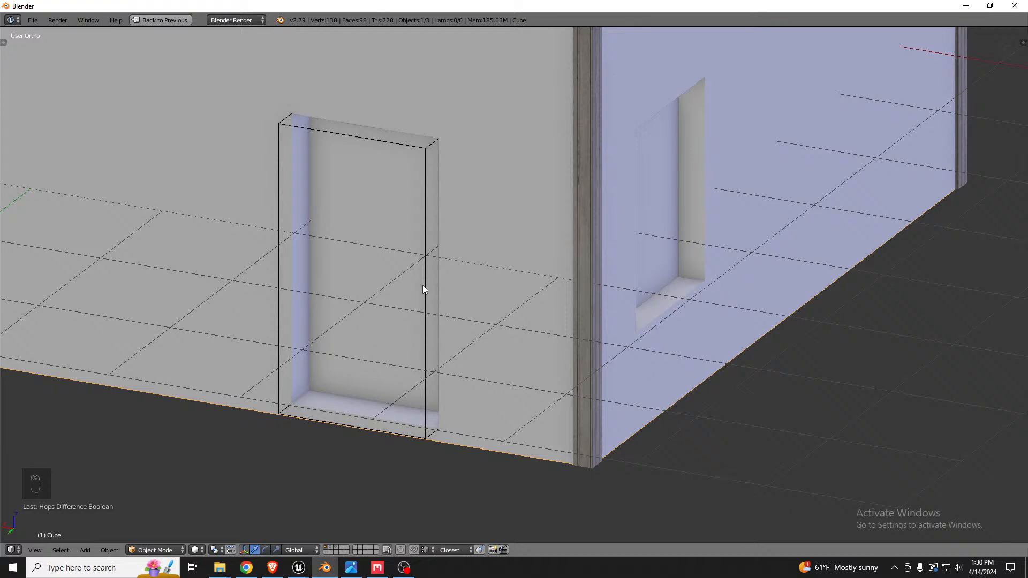
pyautogui.scroll(-8, 450, 364)
pyautogui.moveTo(451, 364); pyautogui.dragTo(473, 340, button='middle')
# Apply the Boolean difference modifier on the building to make the rear doorway cut permanent.
pyautogui.rightClick(484, 309)
pyautogui.rightClick(489, 280)
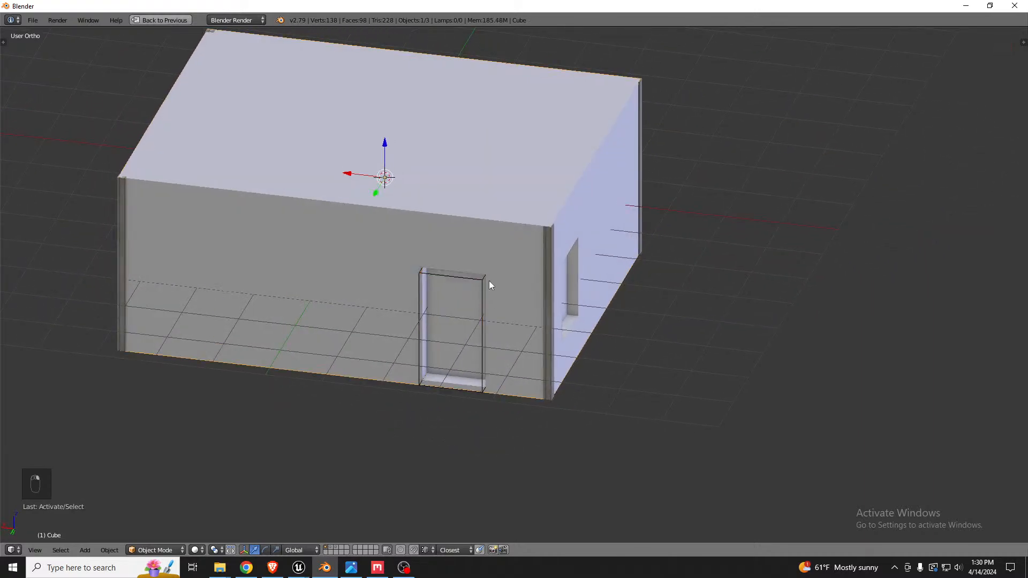
pyautogui.press('space')
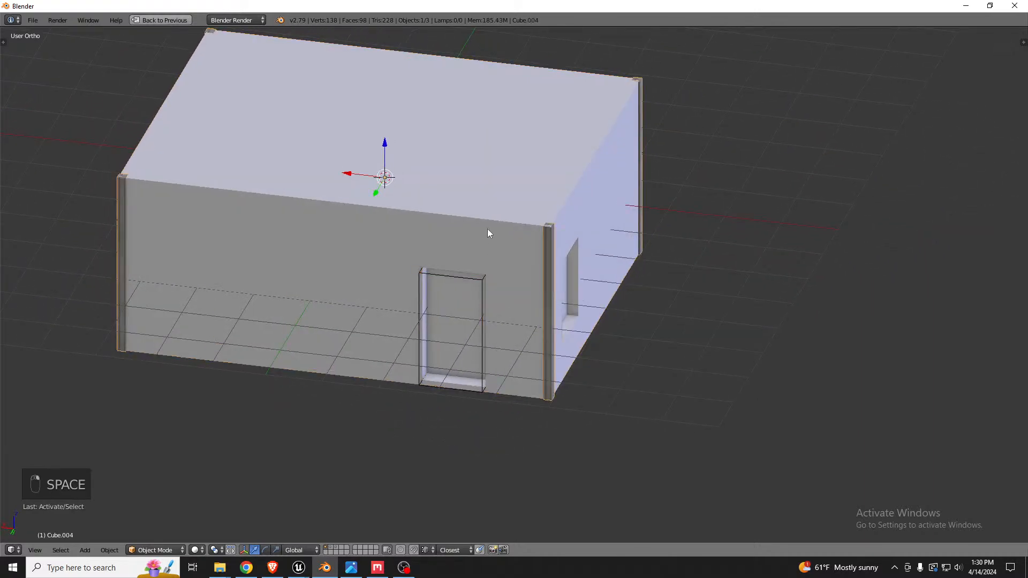
pyautogui.hotkey('shift', 'space')
pyautogui.rightClick(599, 207)
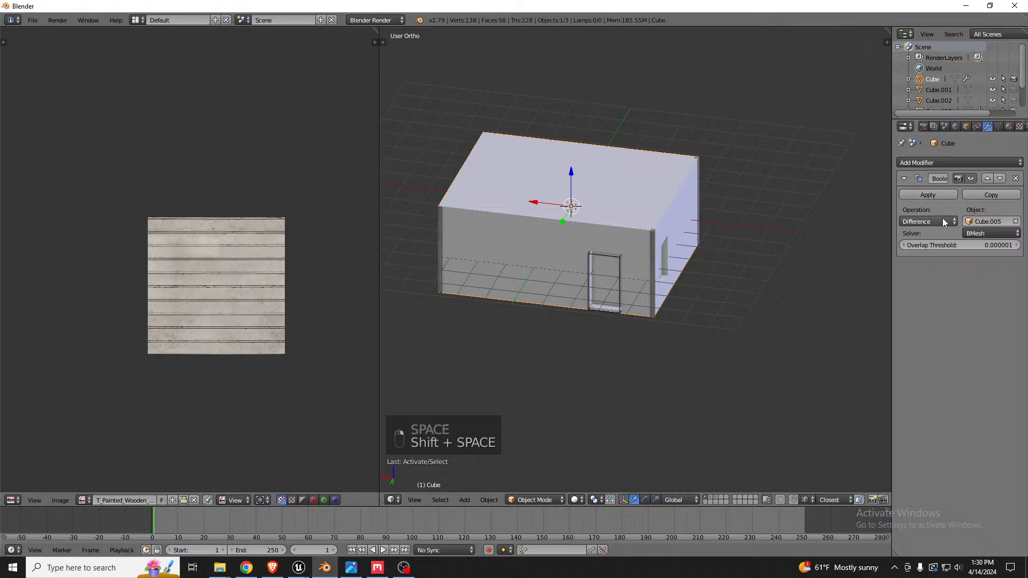
pyautogui.click(934, 196)
pyautogui.scroll(3, 642, 244)
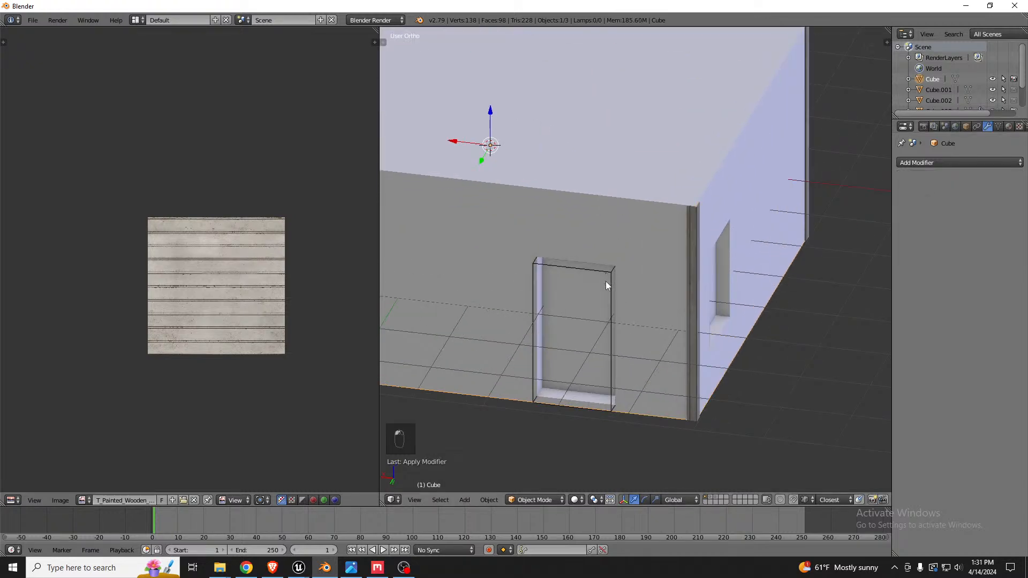
pyautogui.scroll(2, 610, 295)
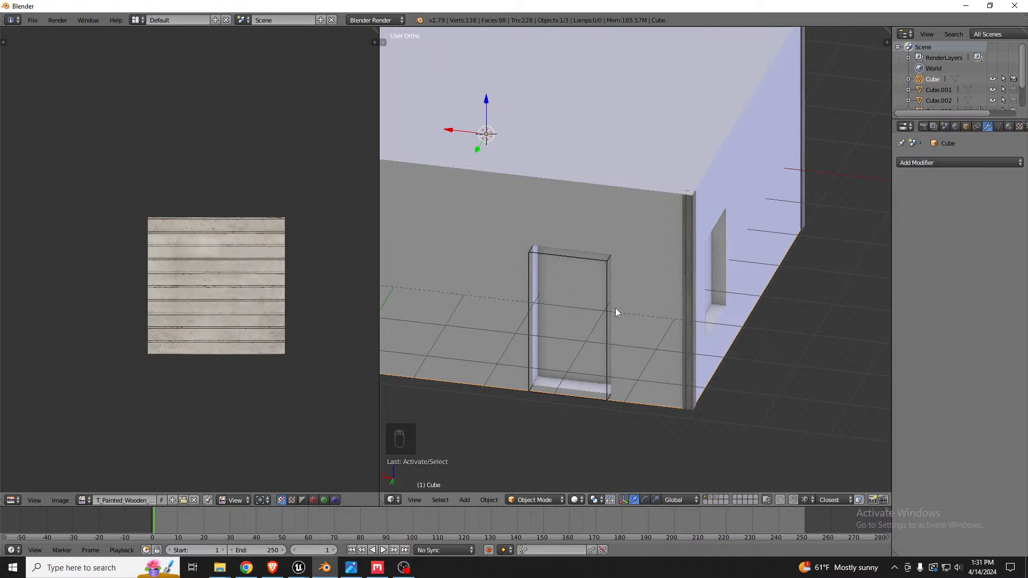
# Duplicate the outer side post of the front garage door nearest the corner and move the copy horizontally to the rear doorway.
pyautogui.scroll(-3, 648, 292)
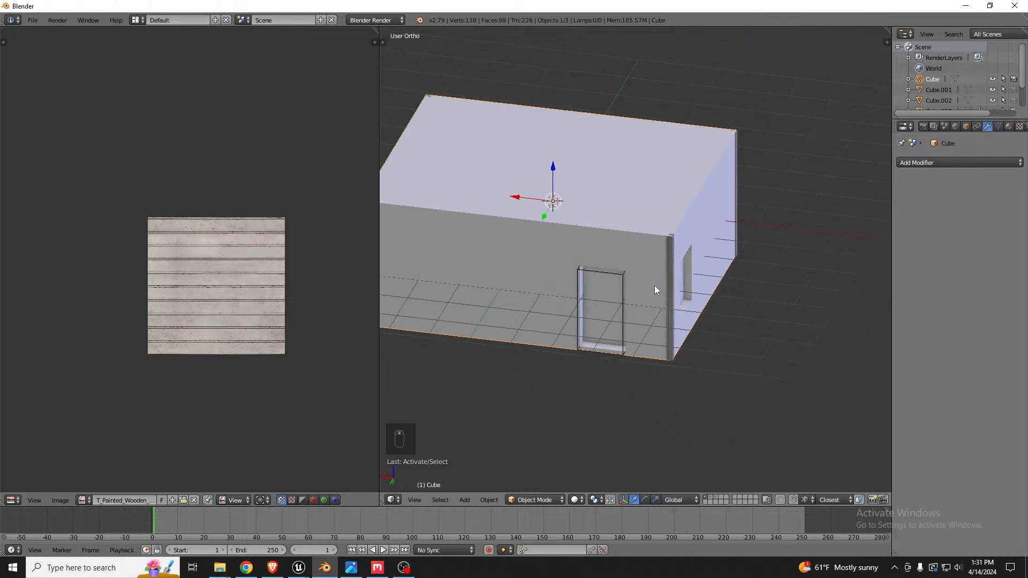
pyautogui.rightClick(670, 267)
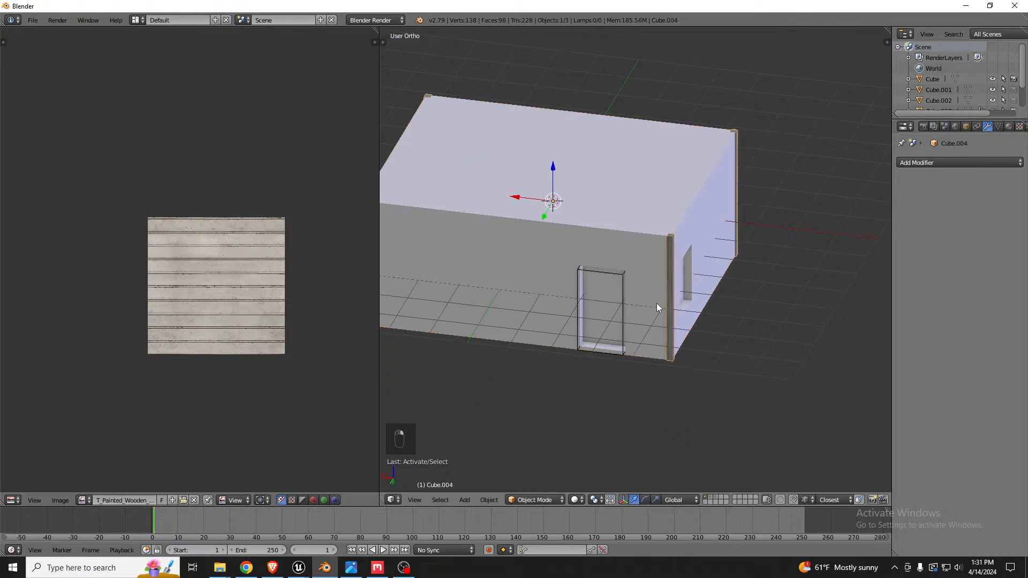
pyautogui.press('Tab')
pyautogui.scroll(5, 649, 308)
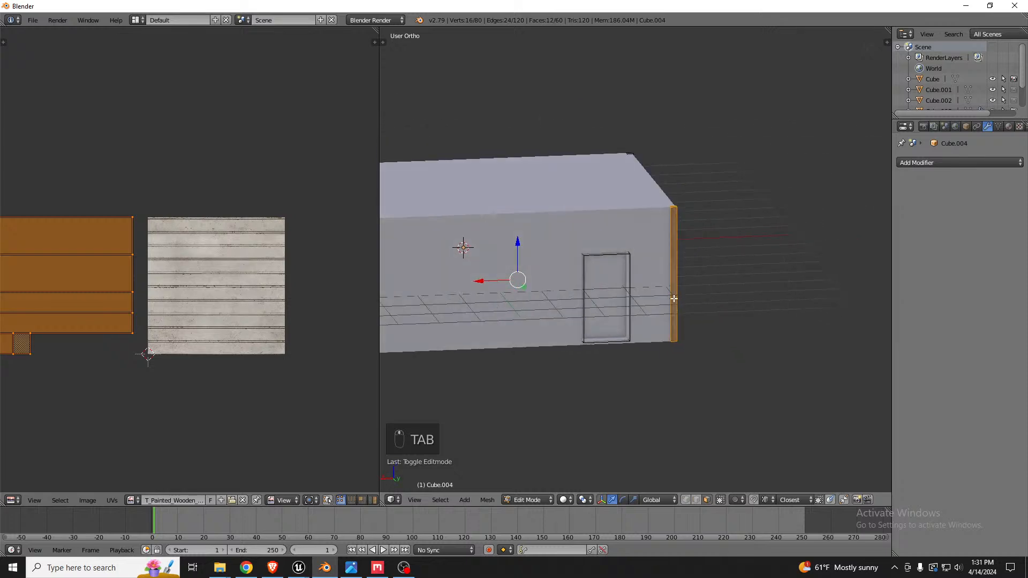
pyautogui.scroll(2, 628, 299)
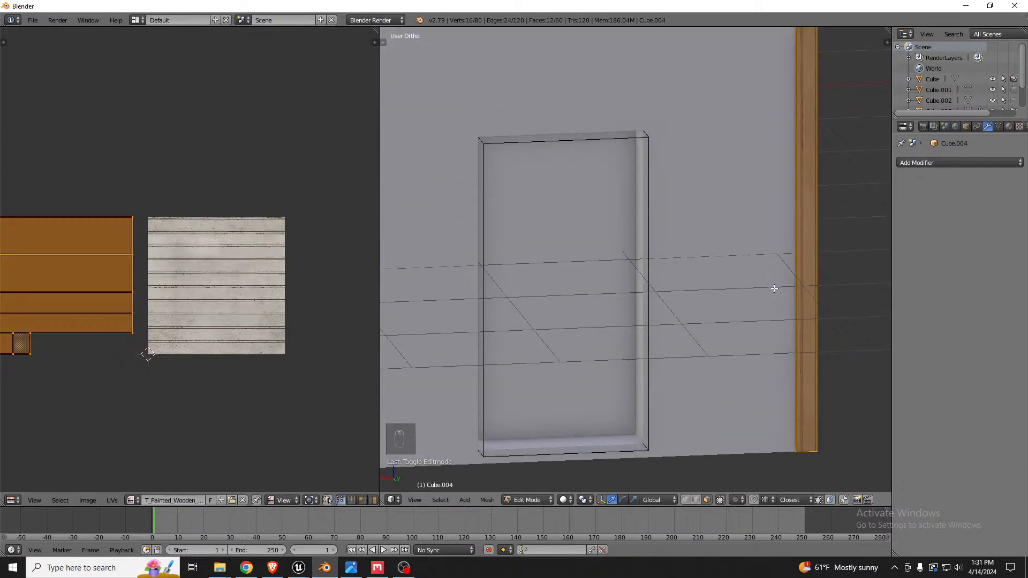
pyautogui.scroll(-3, 776, 284)
pyautogui.moveTo(775, 280); pyautogui.dragTo(622, 266, button='middle')
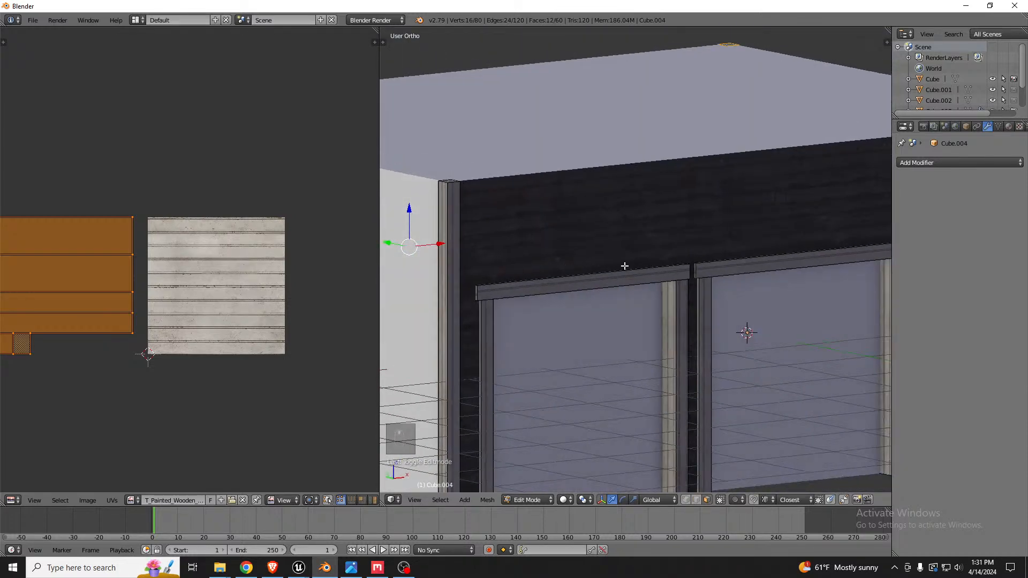
pyautogui.scroll(-2, 550, 315)
pyautogui.press('a')
pyautogui.press('l')
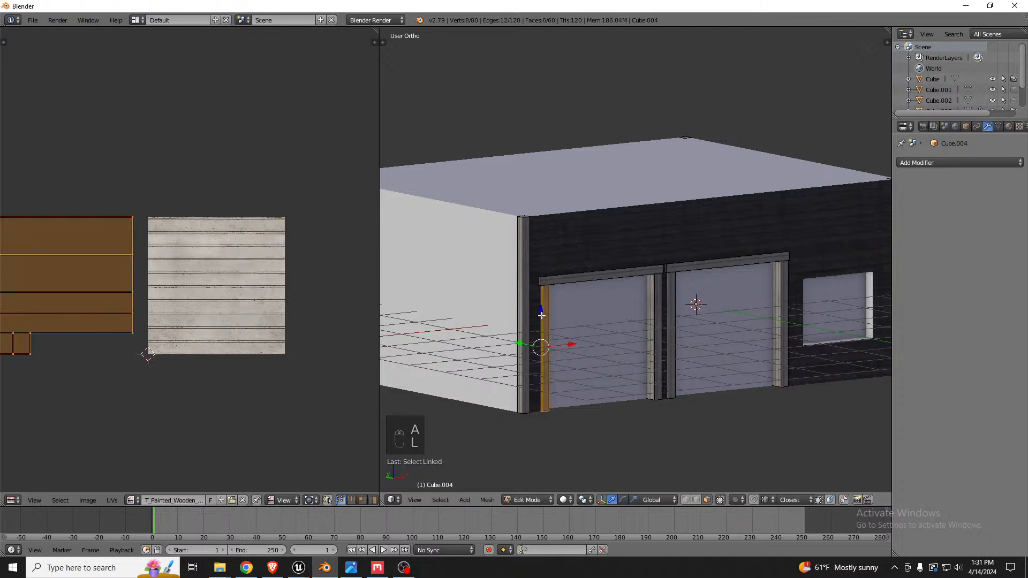
pyautogui.scroll(-4, 557, 305)
pyautogui.moveTo(481, 306); pyautogui.dragTo(654, 321, button='middle')
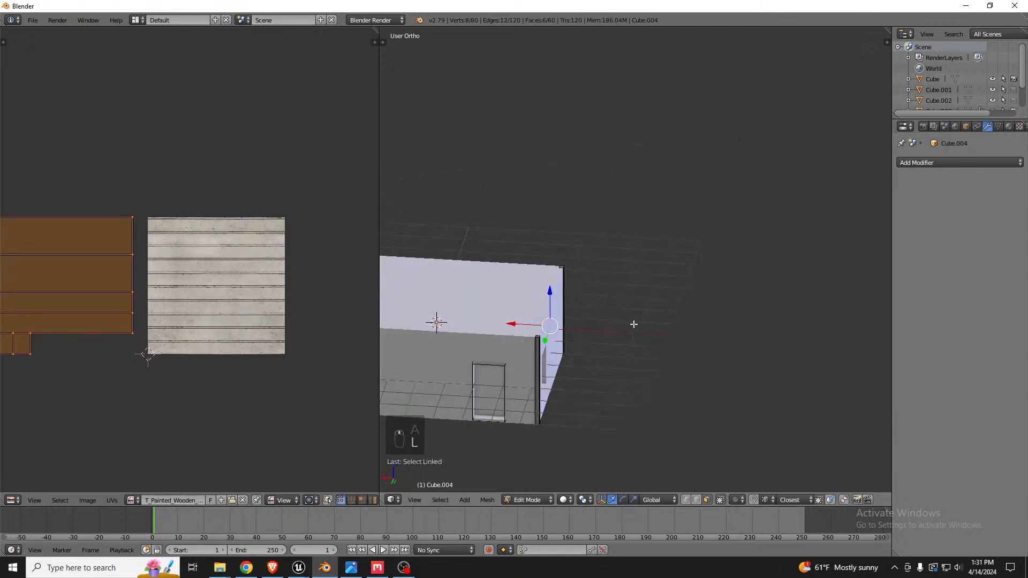
pyautogui.hotkey('shift', 'd')
pyautogui.hotkey('shift', 'z')
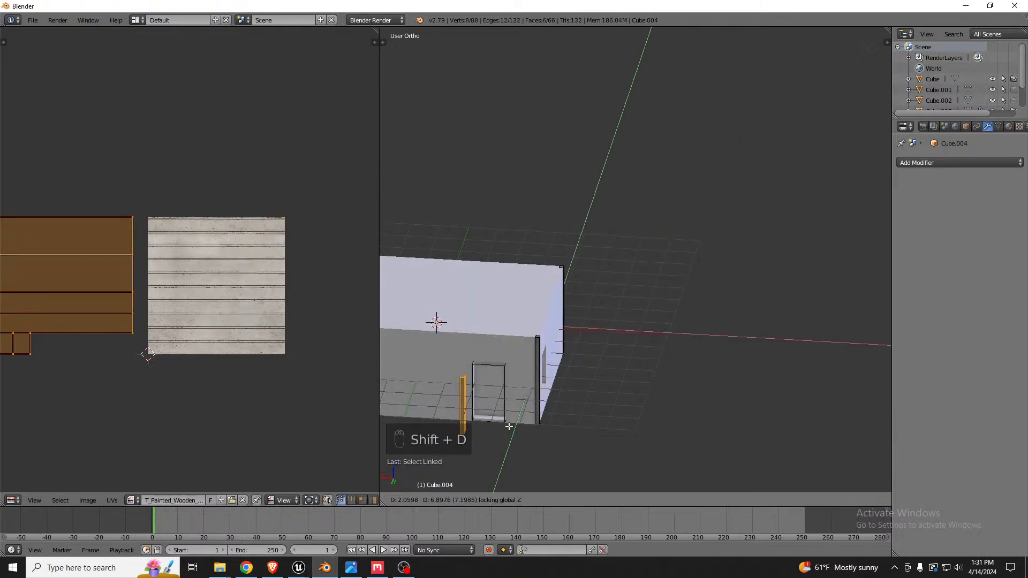
pyautogui.click(515, 417)
# Shift the copied post in the XY plane so it fits against the doorway's side edge farthest from the near corner.
pyautogui.moveTo(517, 416); pyautogui.dragTo(466, 423, button='middle')
pyautogui.scroll(-2, 466, 423)
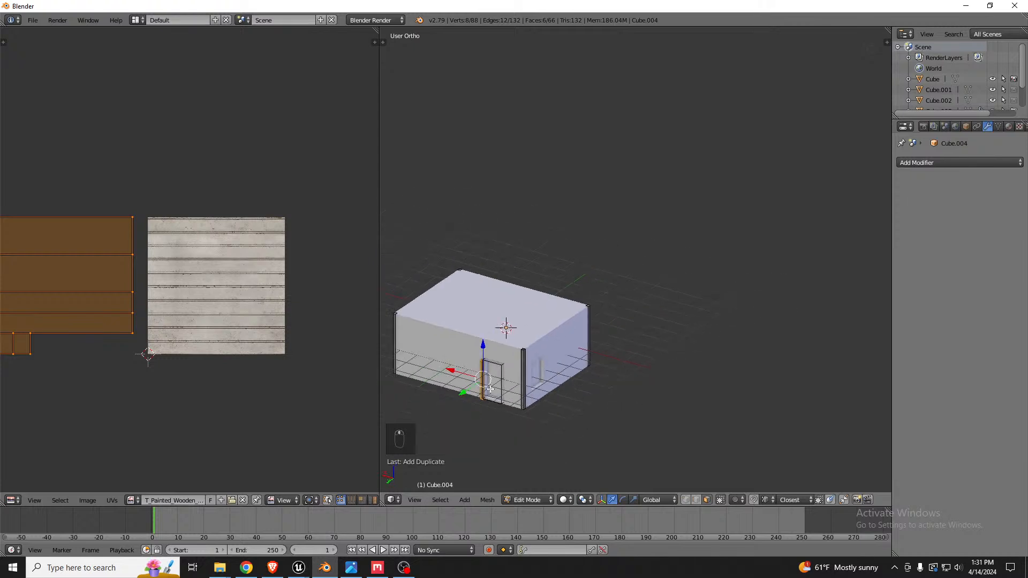
pyautogui.scroll(6, 465, 423)
pyautogui.scroll(4, 533, 351)
pyautogui.scroll(-2, 533, 352)
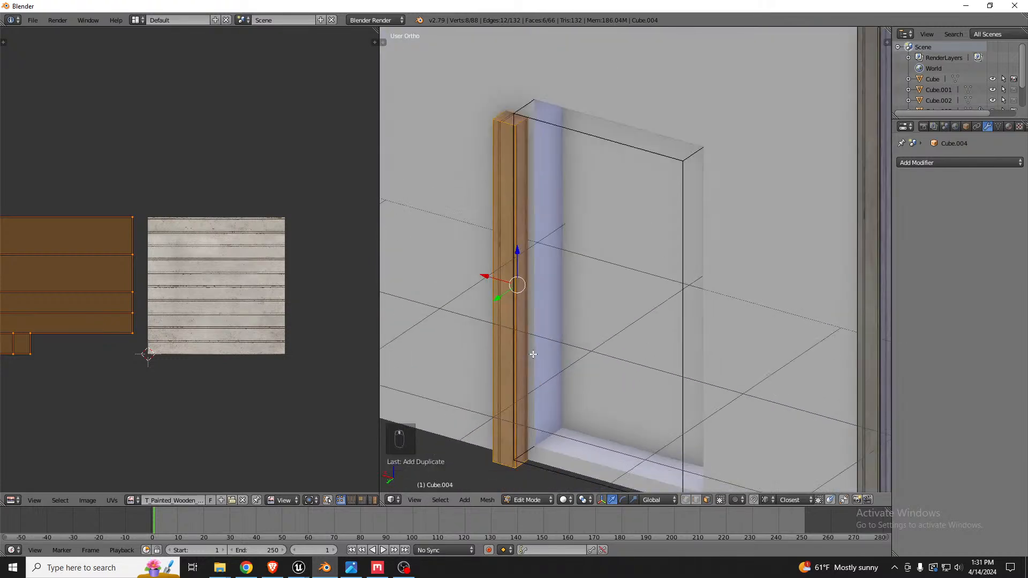
pyautogui.press('g')
pyautogui.hotkey('shift', 'z')
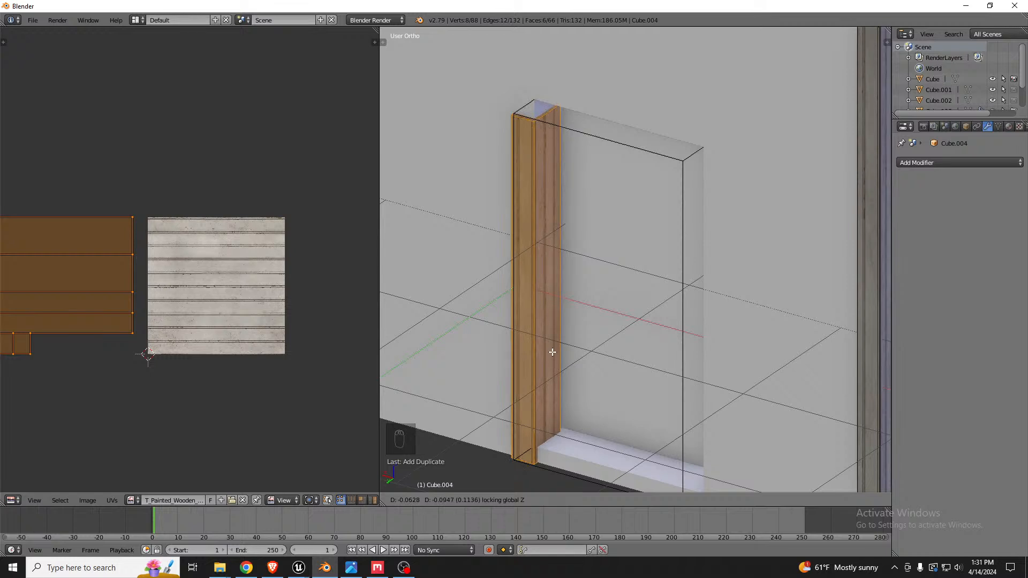
pyautogui.click(551, 351)
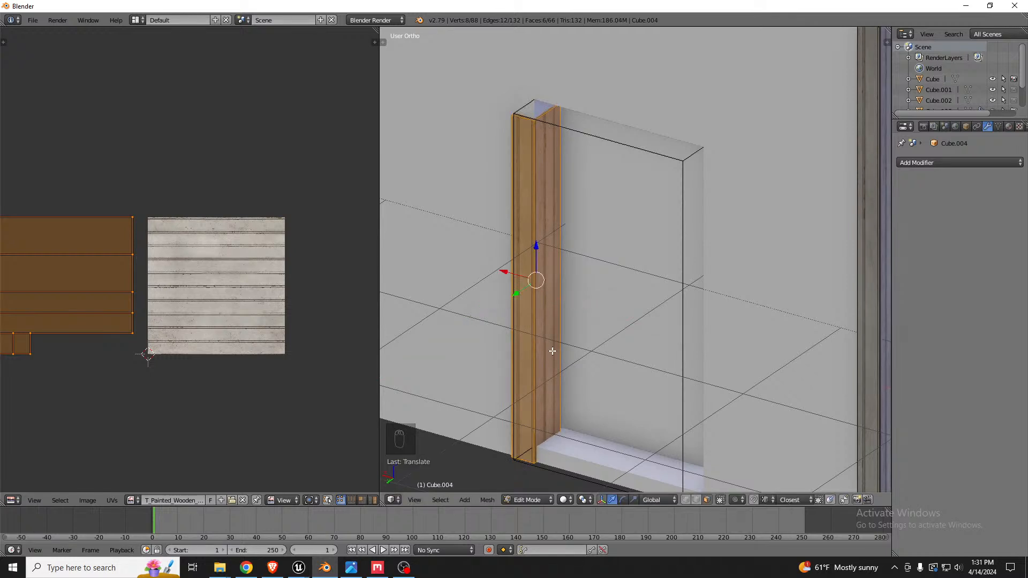
# Raise the doorway post along Z until its base lines up with the bottom of the door recess.
pyautogui.press('g')
pyautogui.press('z')
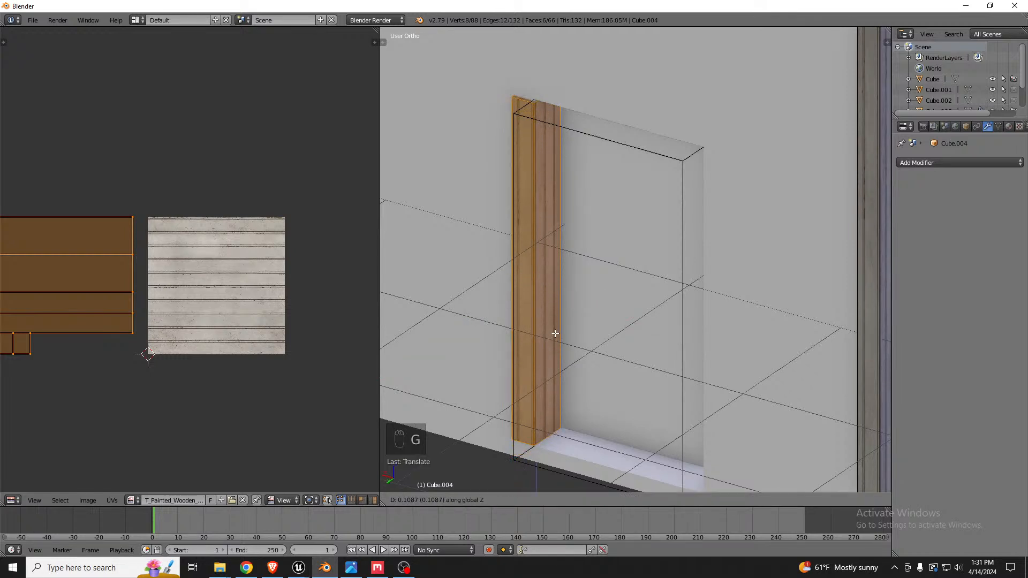
pyautogui.click(555, 333)
pyautogui.scroll(5, 528, 435)
pyautogui.press('z')
pyautogui.press('g')
pyautogui.press('z')
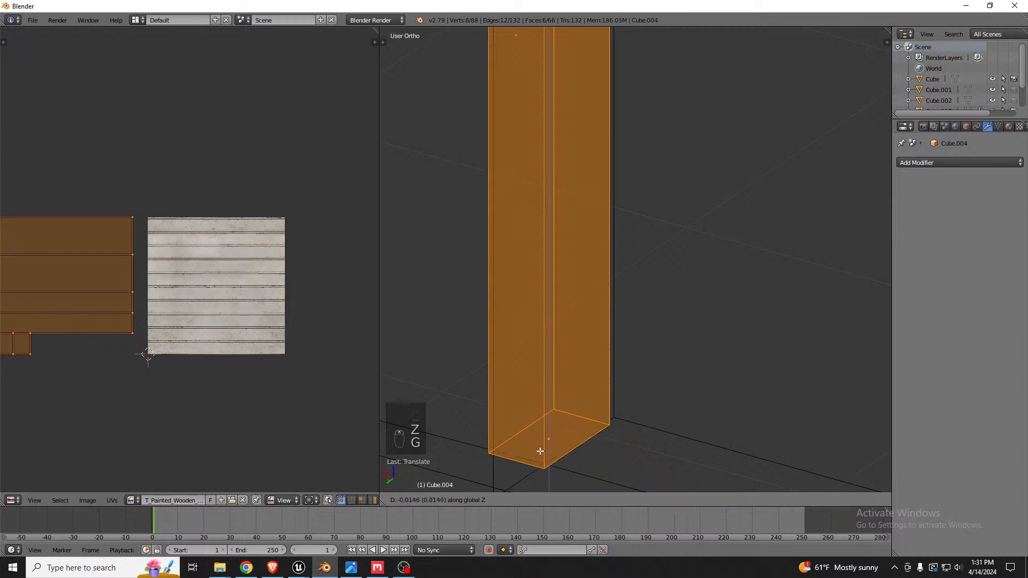
pyautogui.click(542, 455)
pyautogui.scroll(-5, 545, 464)
pyautogui.press('z')
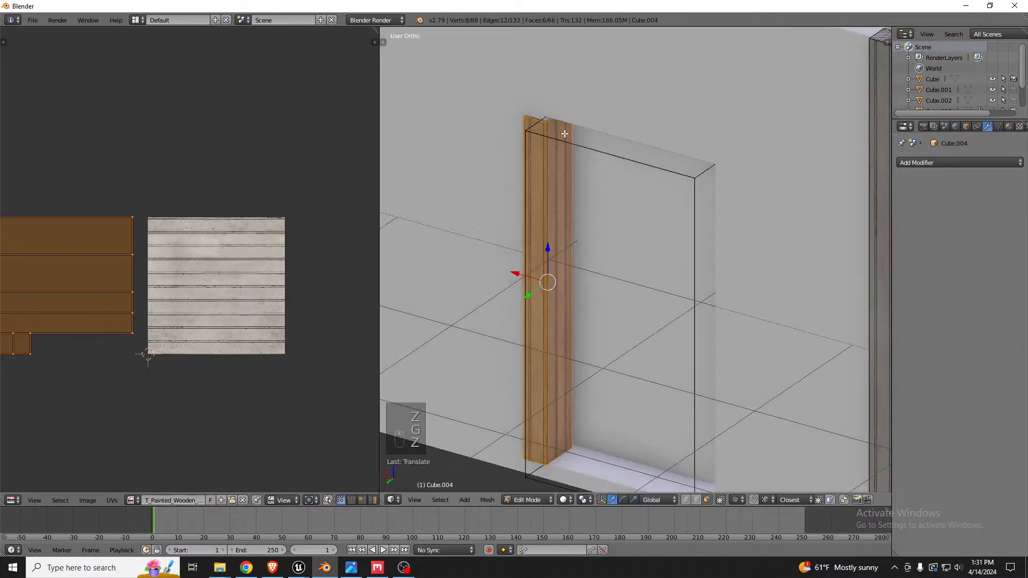
# Adjust the doorway post's top face along Z to line up with the top edge of the opening.
pyautogui.rightClick(545, 121)
pyautogui.scroll(5, 545, 117)
pyautogui.press('g')
pyautogui.press('z')
pyautogui.click(548, 114)
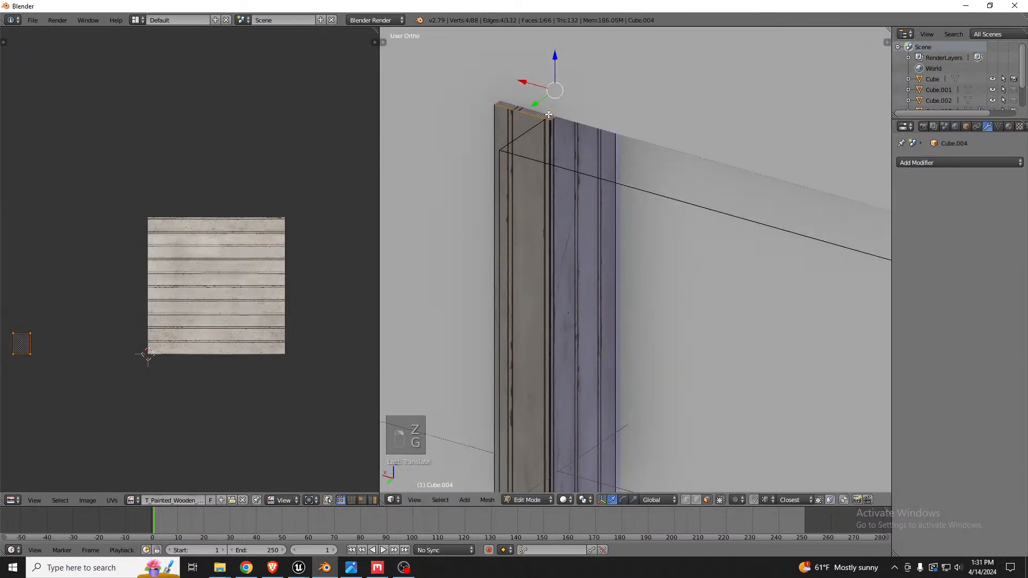
pyautogui.scroll(-5, 548, 114)
# Duplicate the doorway post along X to the opposite side of the opening and nudge it flush with that edge.
pyautogui.press('a')
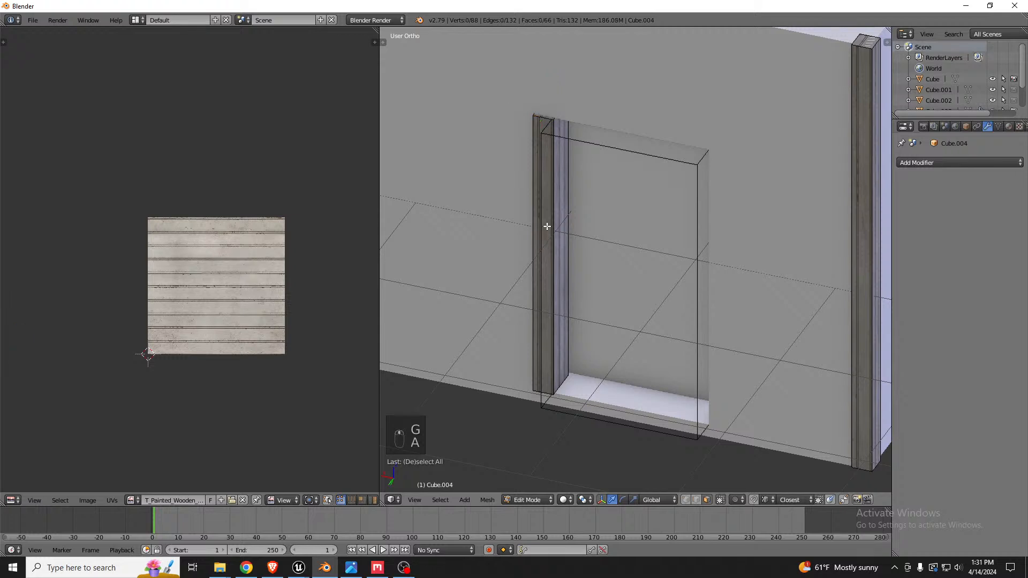
pyautogui.press('l')
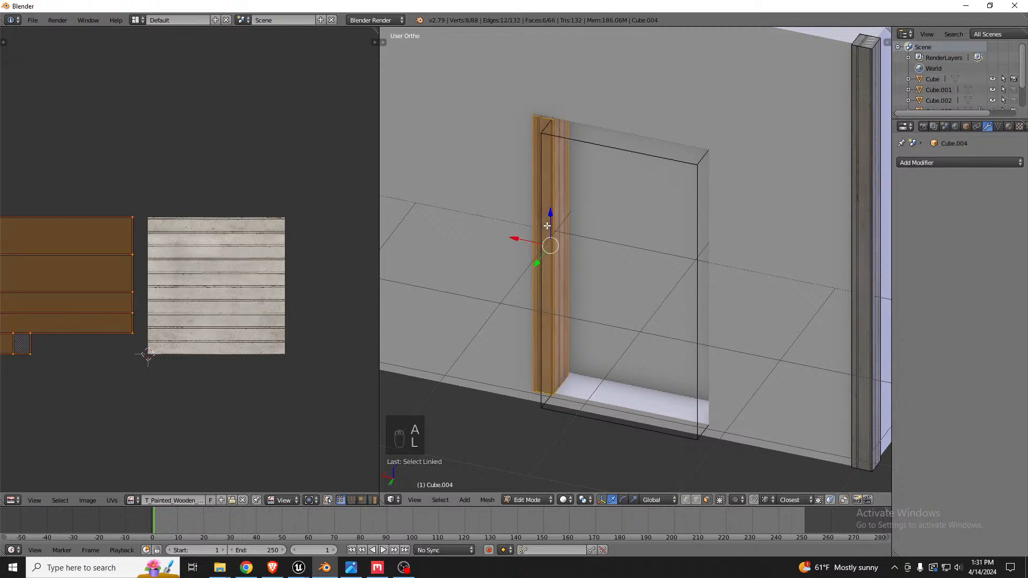
pyautogui.hotkey('shift', 'd')
pyautogui.press('x')
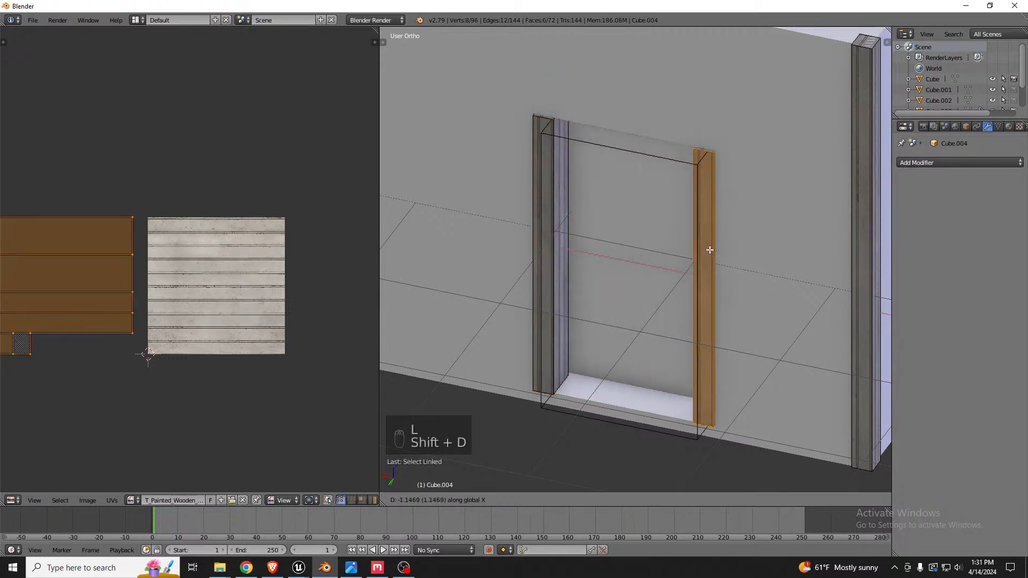
pyautogui.click(709, 249)
pyautogui.moveTo(709, 249); pyautogui.dragTo(686, 282, button='middle')
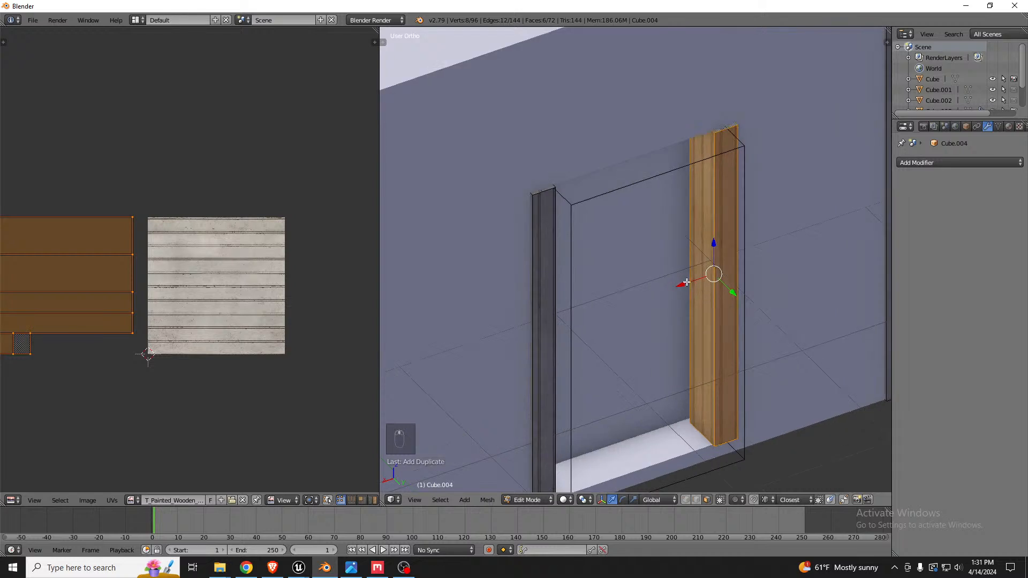
pyautogui.moveTo(686, 282); pyautogui.dragTo(692, 282)
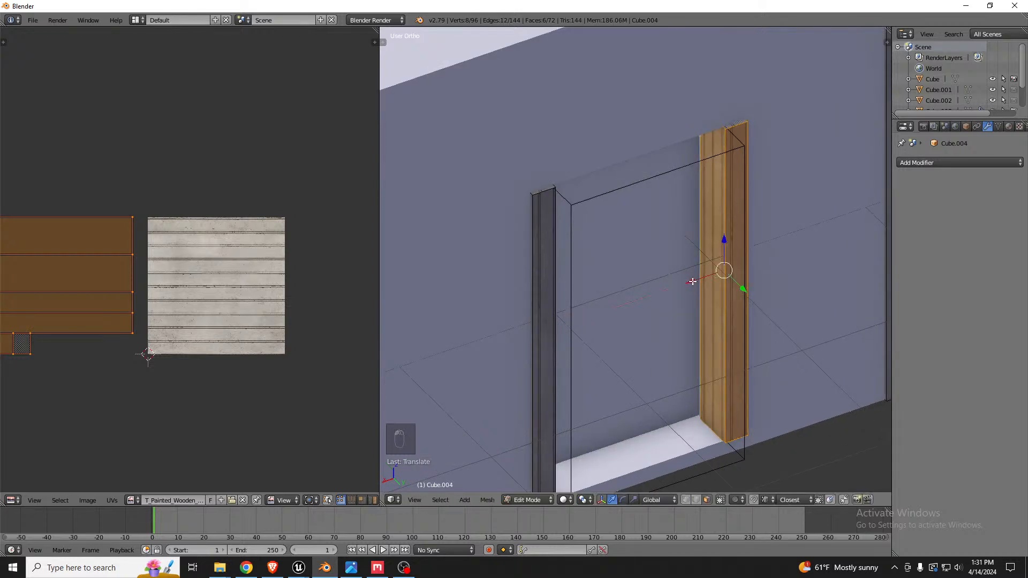
# Duplicate the doorway post upward along Z above the opening and rotate the copy 90 degrees around Y as a header beam.
pyautogui.scroll(-4, 709, 296)
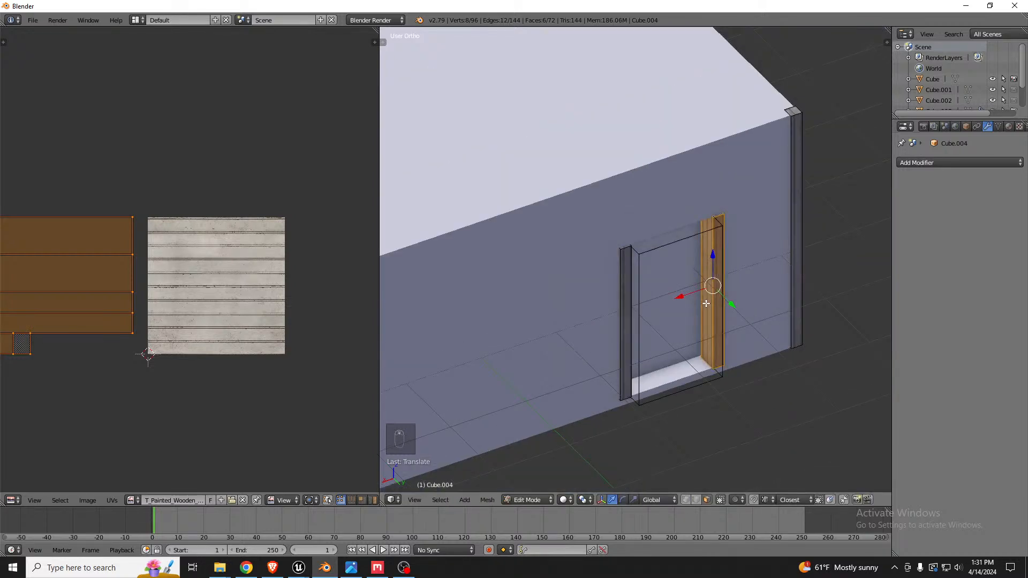
pyautogui.hotkey('shift', 'd')
pyautogui.press('z')
pyautogui.press('z')
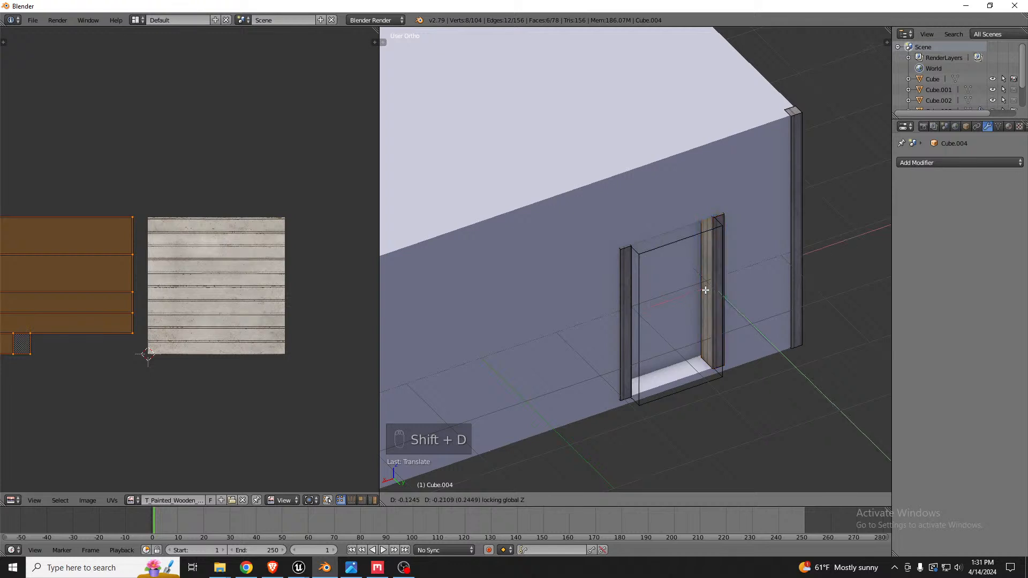
pyautogui.click(701, 205)
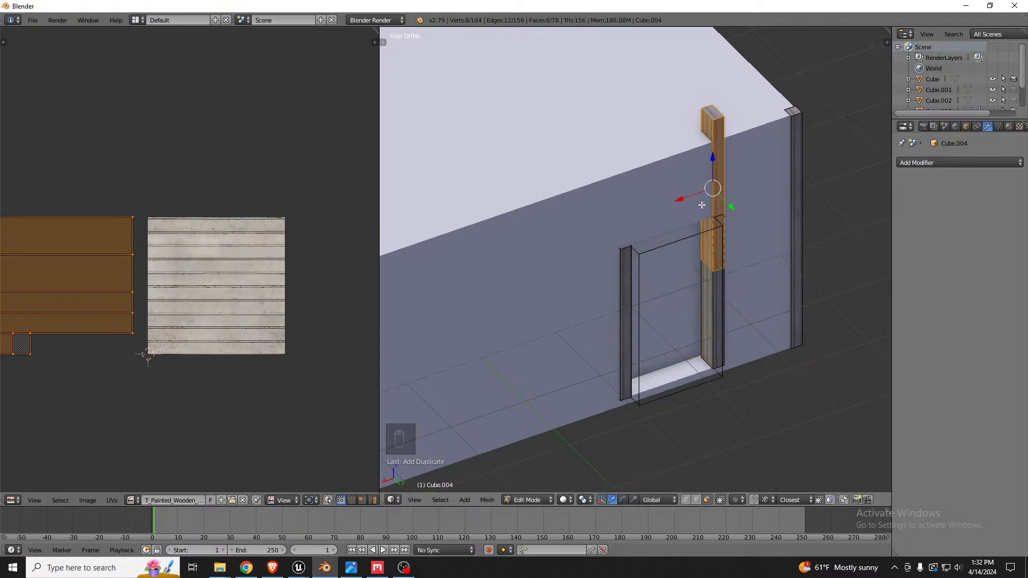
pyautogui.write('ry90')
pyautogui.press('Return')
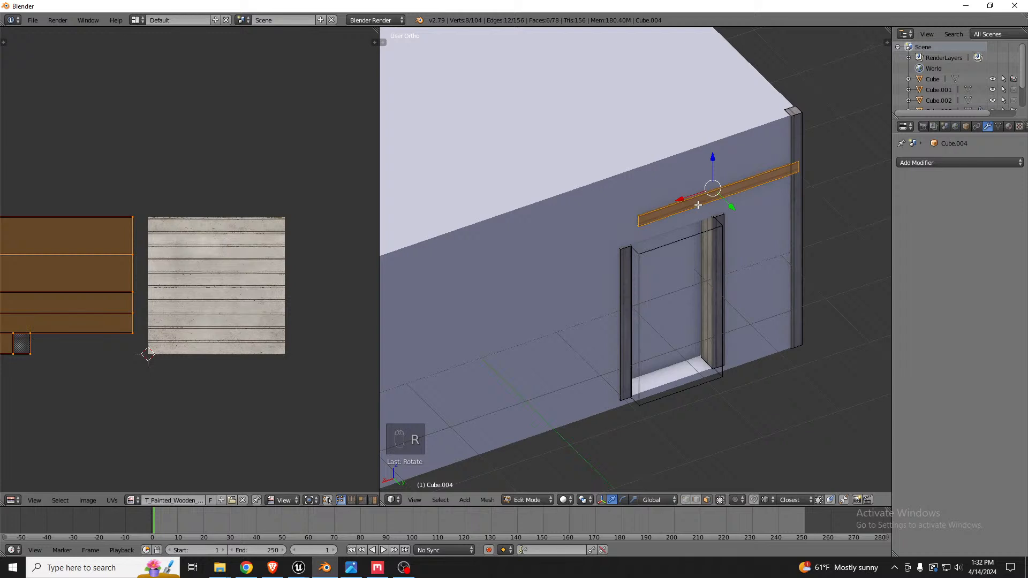
# Move the header beam down onto the tops of the doorway posts, with one end slightly overhanging the first post's outer edge.
pyautogui.scroll(2, 655, 228)
pyautogui.press('g')
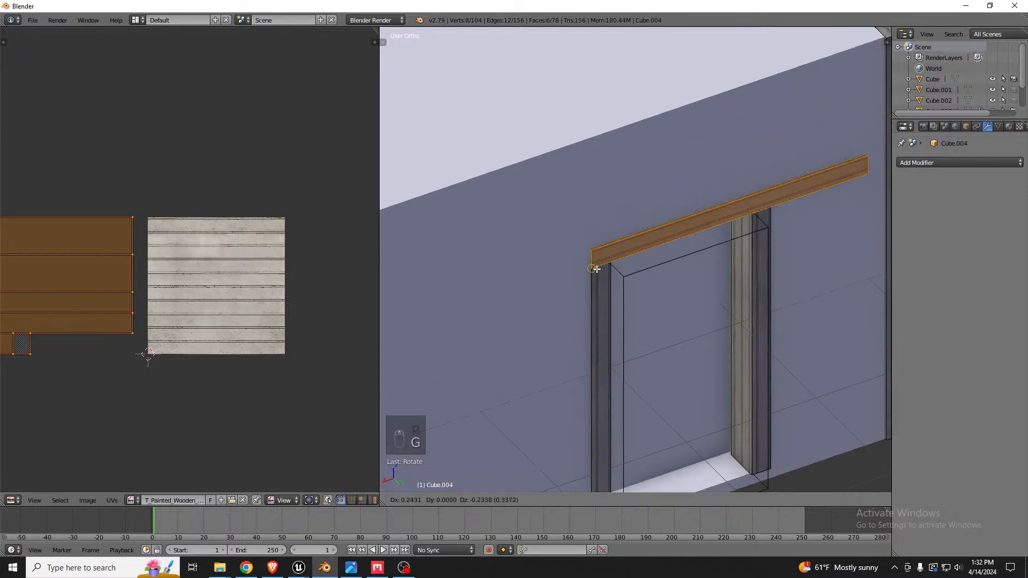
pyautogui.click(593, 256)
pyautogui.scroll(1, 598, 260)
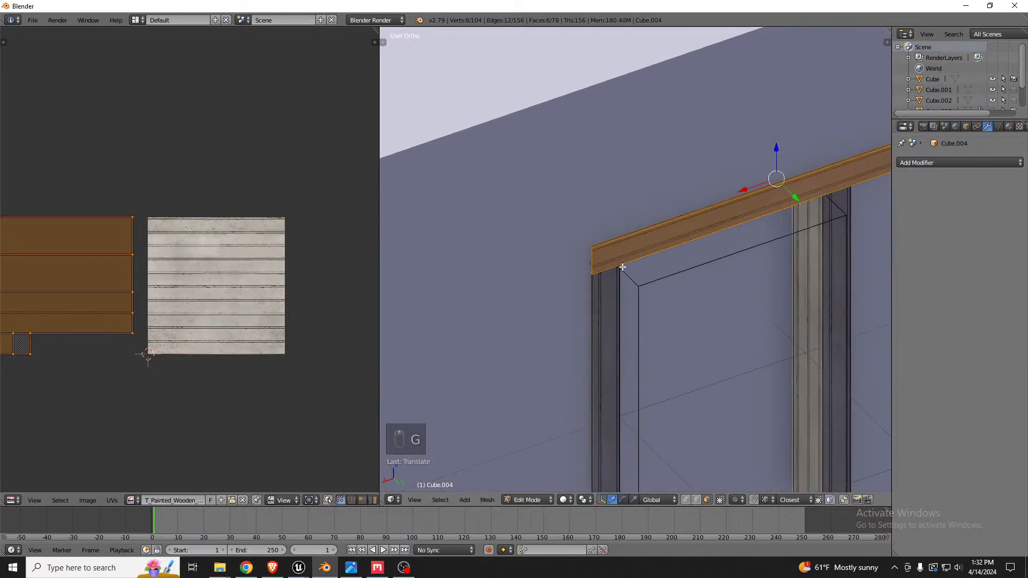
pyautogui.press('g')
pyautogui.click(618, 268)
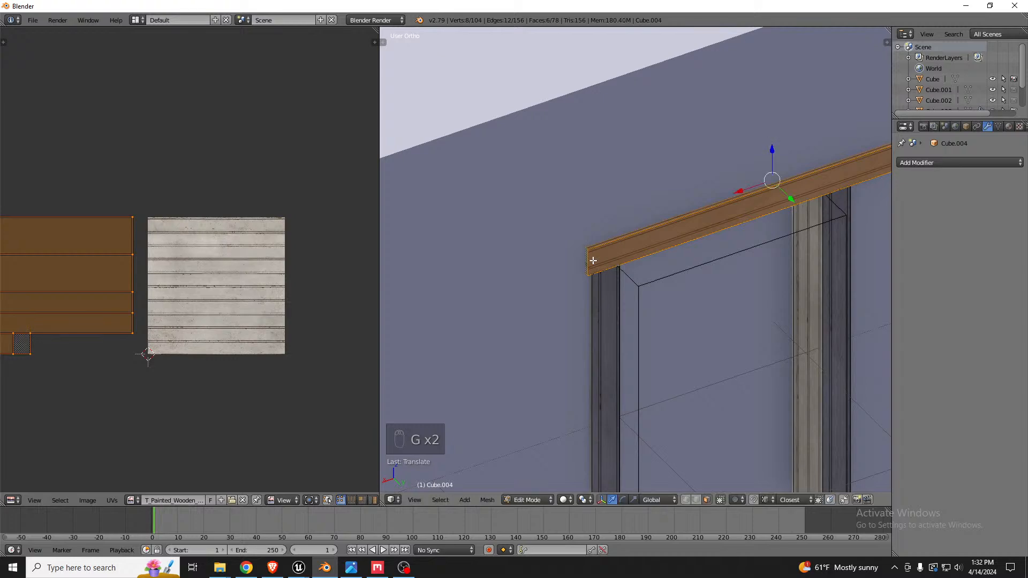
# Shorten the doorway's header beam by moving its far end face in to just past the second post's outer edge.
pyautogui.moveTo(618, 268); pyautogui.dragTo(820, 247, button='middle')
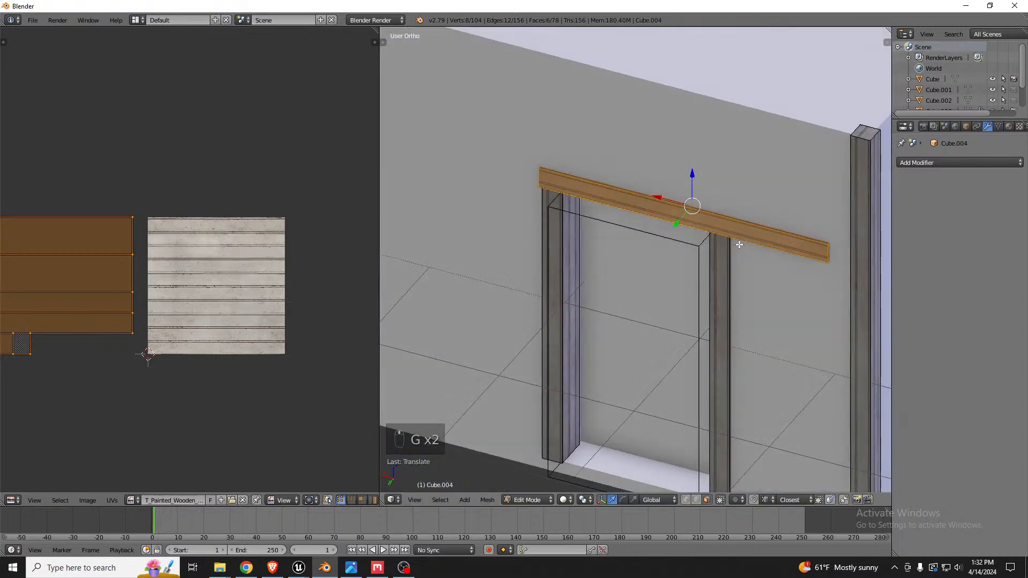
pyautogui.rightClick(827, 253)
pyautogui.press('g')
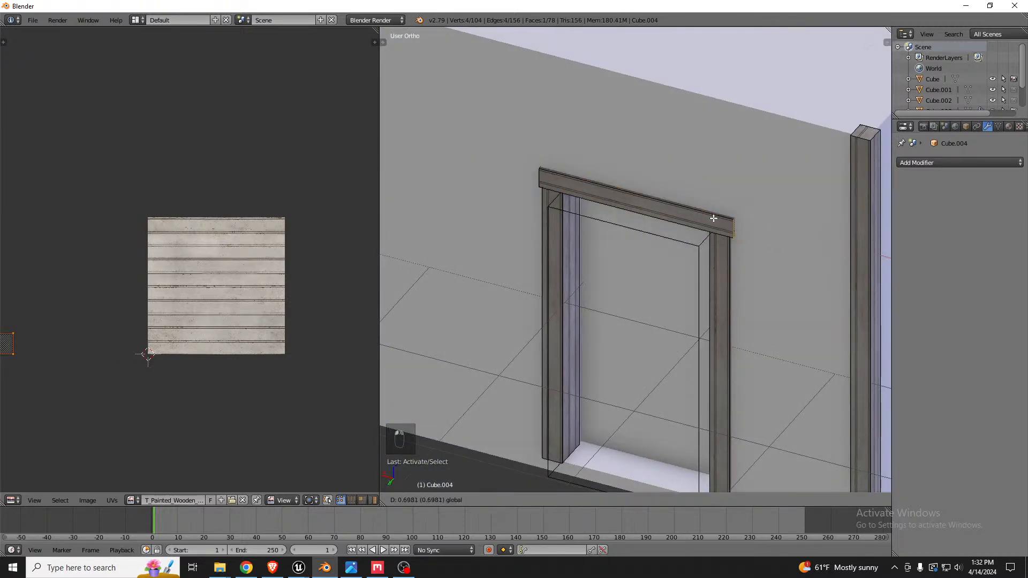
pyautogui.click(713, 219)
pyautogui.moveTo(714, 218); pyautogui.dragTo(608, 213, button='middle')
pyautogui.scroll(-3, 615, 219)
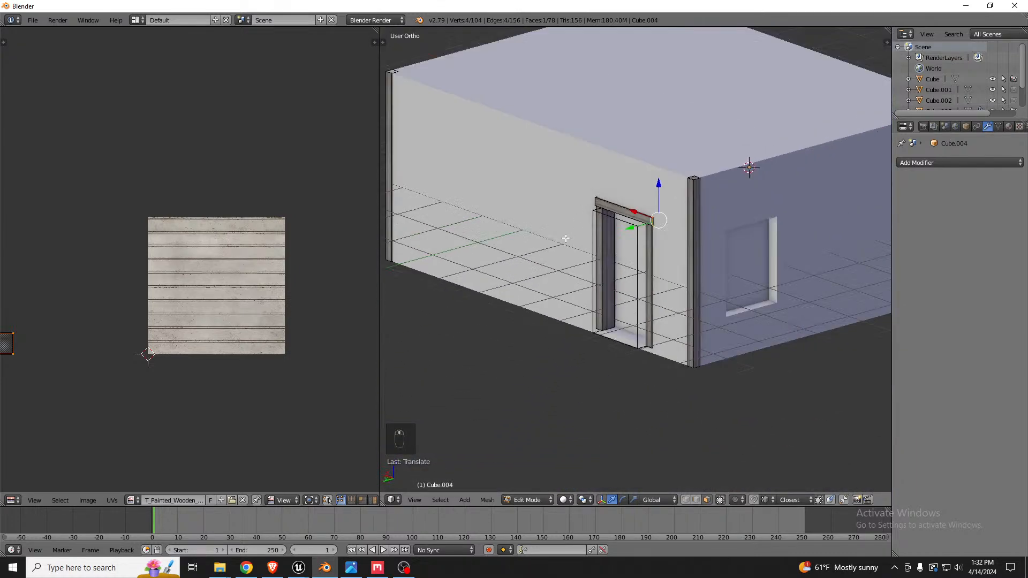
pyautogui.press('Tab')
# Examine the roofline and front corner trim against the reference photo in the front wireframe view.
pyautogui.scroll(2, 722, 224)
pyautogui.scroll(-1, 718, 227)
pyautogui.scroll(-3, 716, 226)
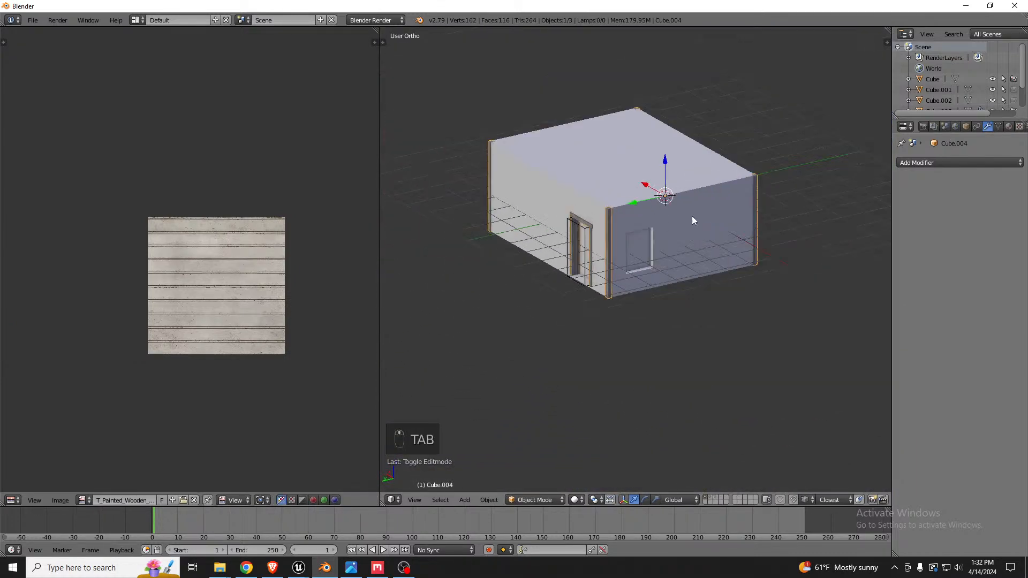
pyautogui.moveTo(691, 216); pyautogui.dragTo(573, 193, button='middle')
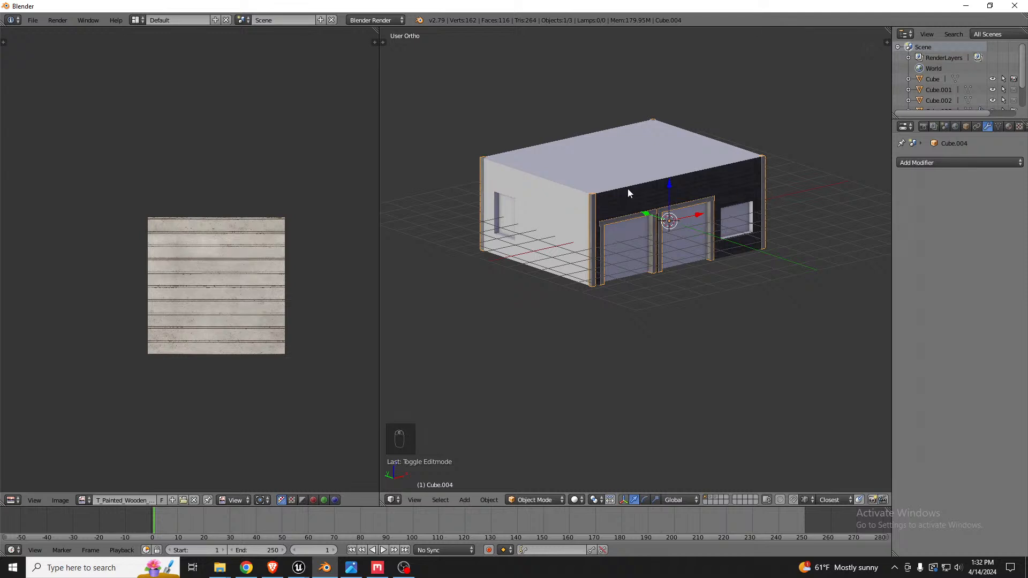
pyautogui.press('KP_5')
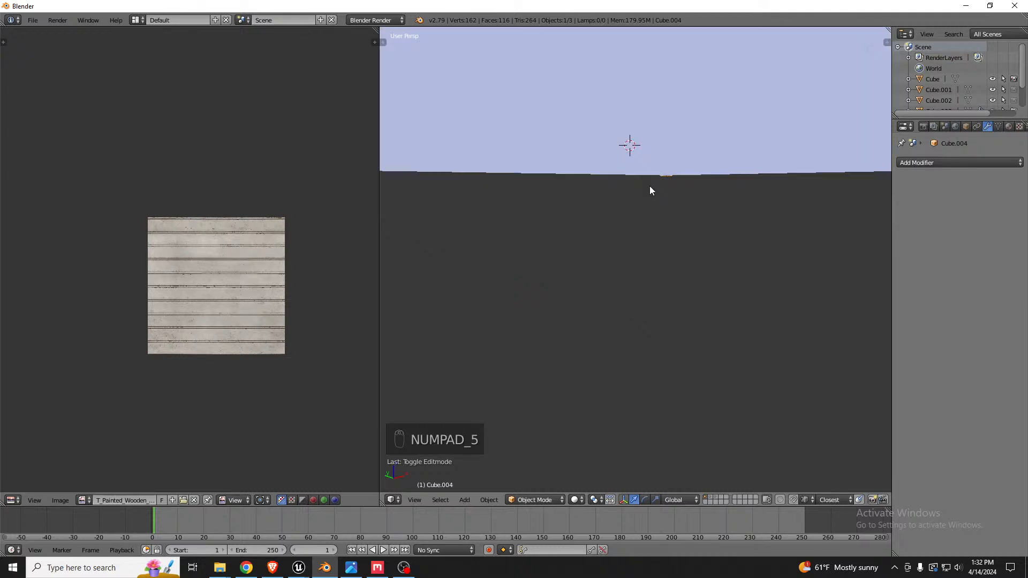
pyautogui.scroll(-5, 611, 278)
pyautogui.press('KP_5')
pyautogui.press('KP_1')
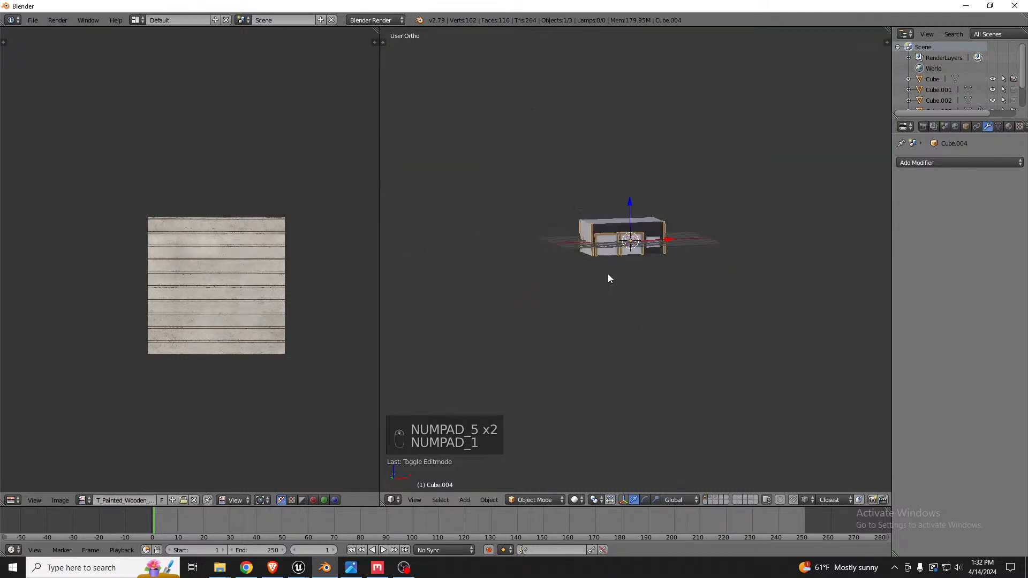
pyautogui.press('z')
pyautogui.scroll(5, 506, 230)
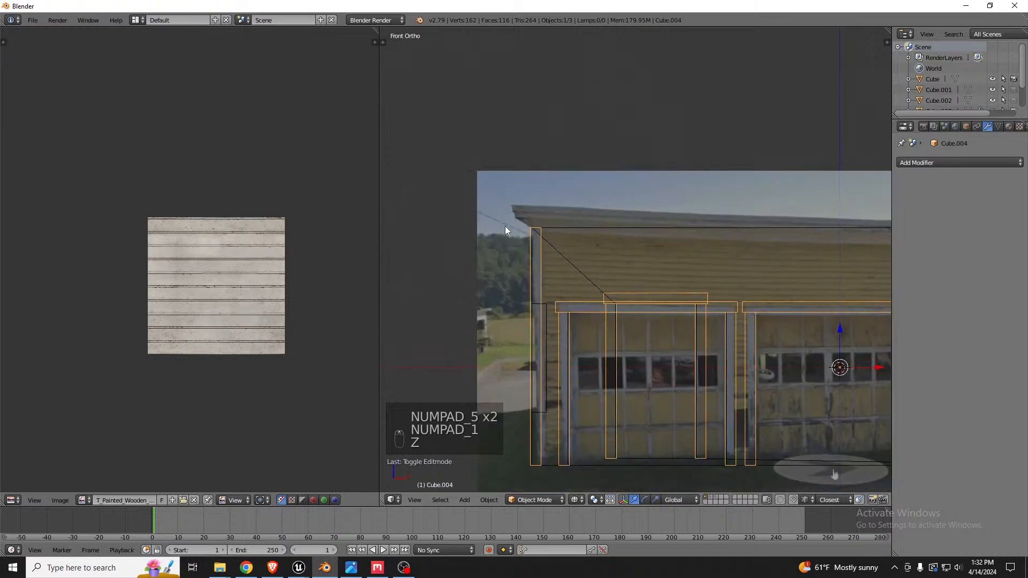
pyautogui.scroll(7, 532, 233)
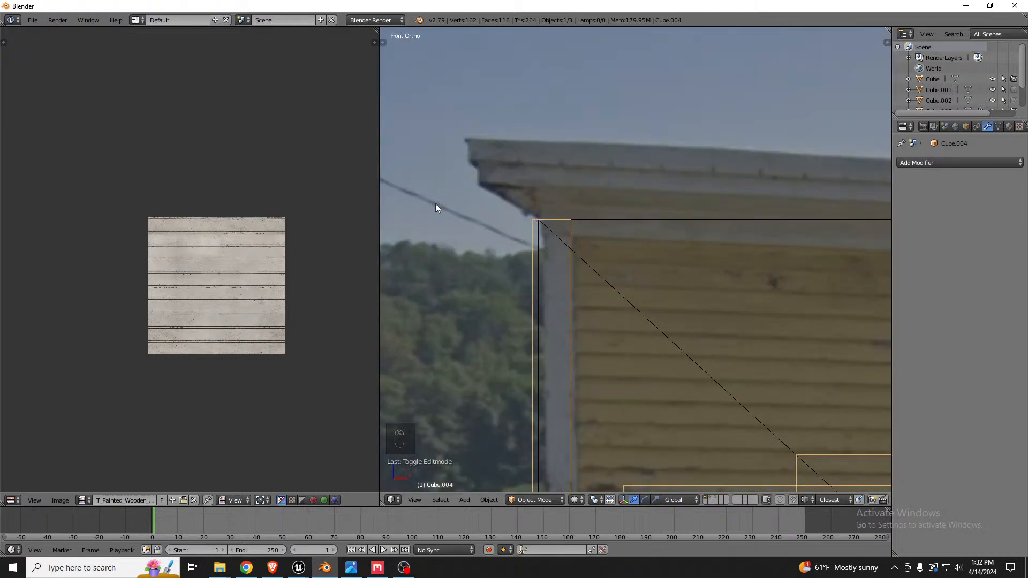
pyautogui.scroll(-4, 435, 204)
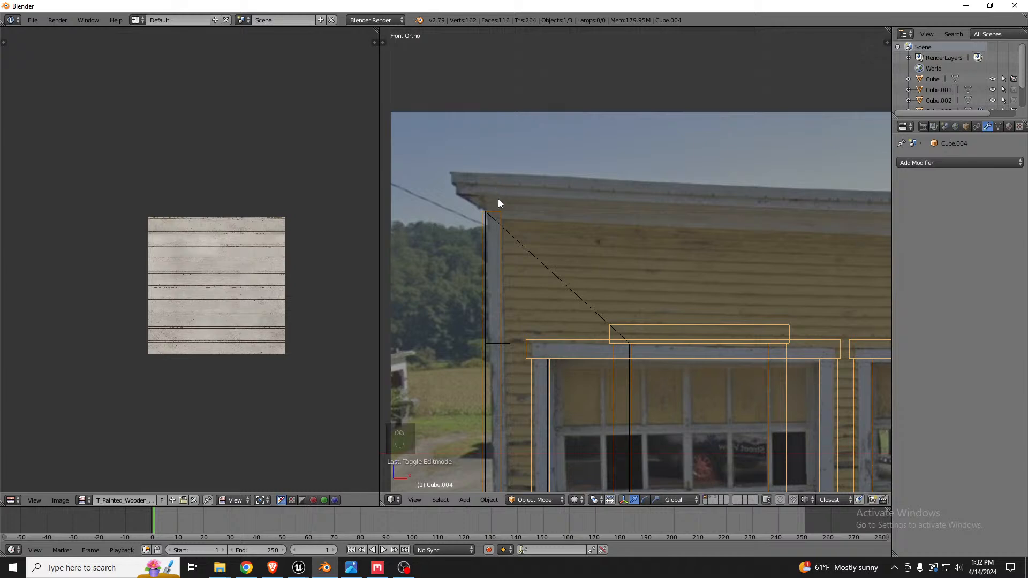
pyautogui.moveTo(495, 220); pyautogui.dragTo(507, 241, button='middle')
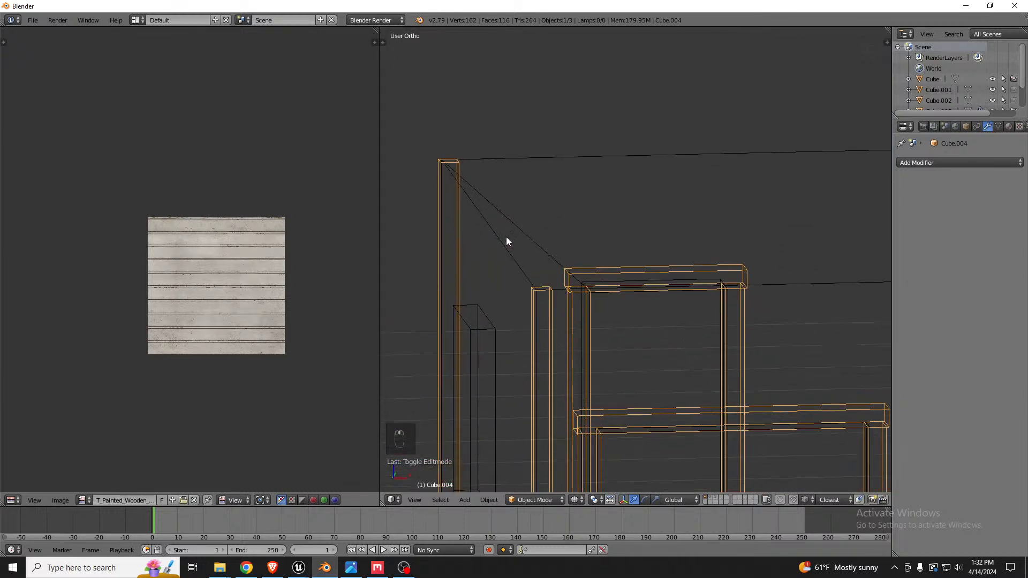
pyautogui.scroll(-2, 545, 287)
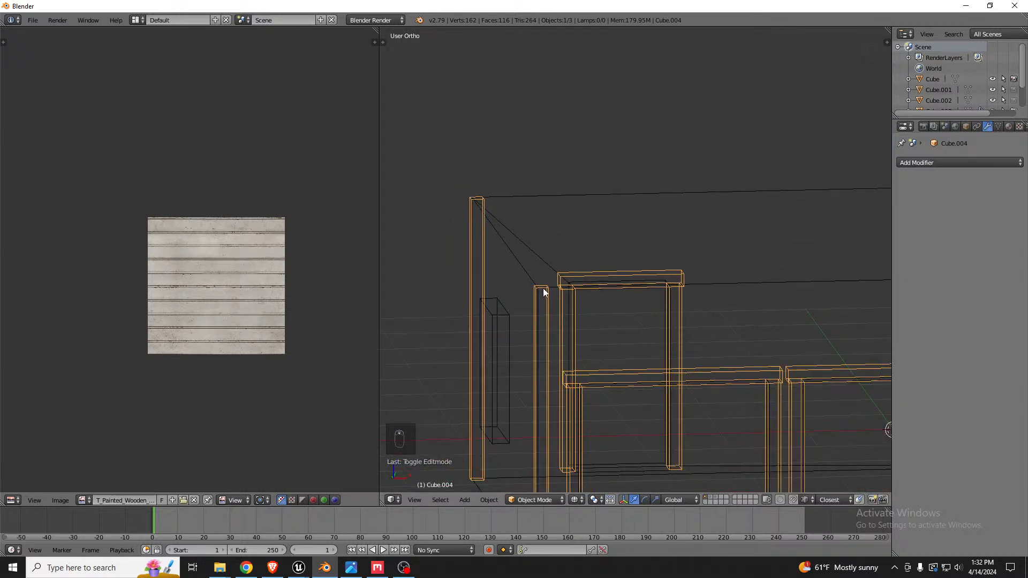
pyautogui.moveTo(544, 291); pyautogui.dragTo(569, 300, button='middle')
# Duplicate the front corner post upward above the roof edge and rotate the copy 90 degrees around Y as a horizontal beam.
pyautogui.press('Tab')
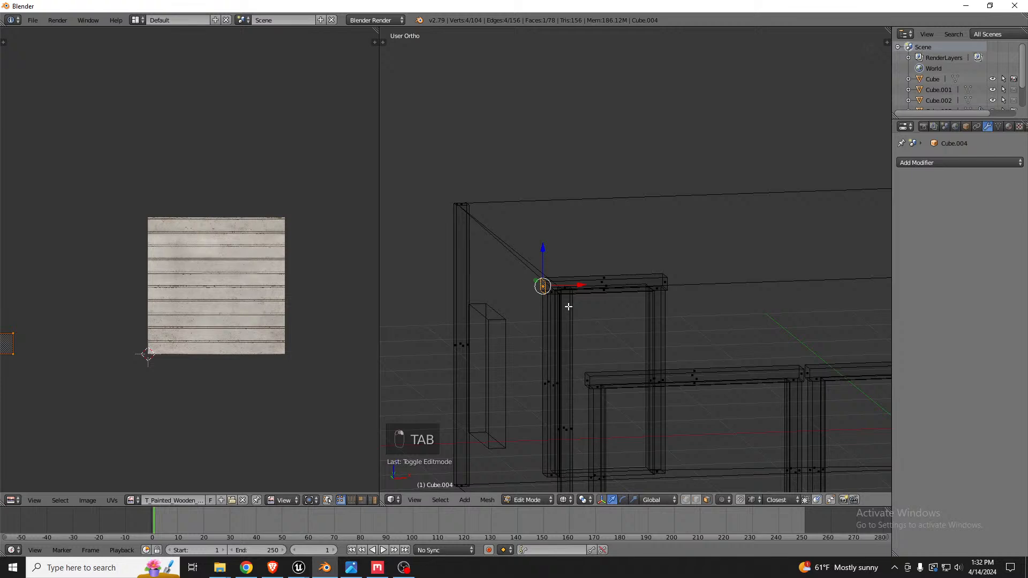
pyautogui.press('z')
pyautogui.press('a')
pyautogui.press('a')
pyautogui.press('a')
pyautogui.press('a')
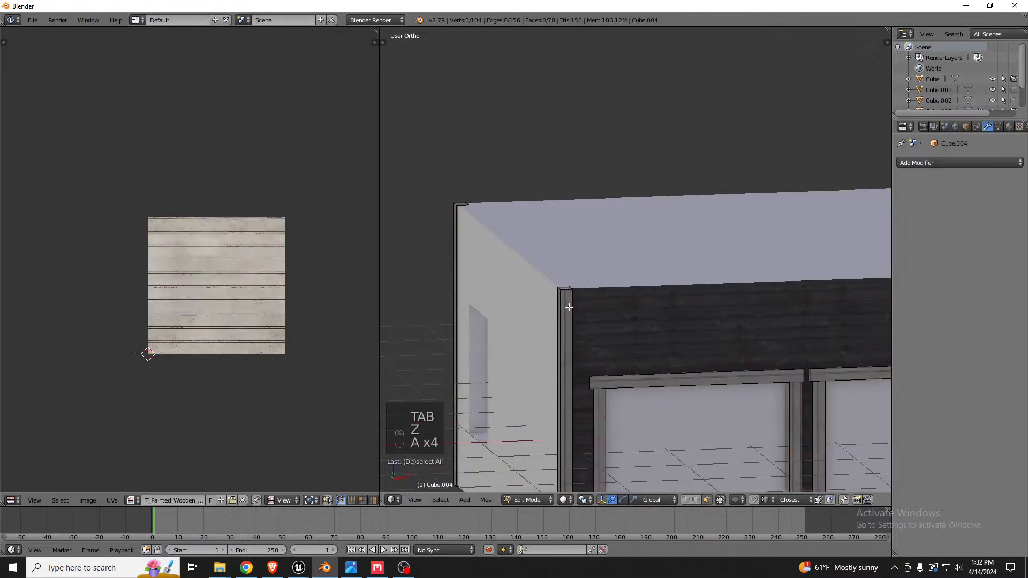
pyautogui.press('l')
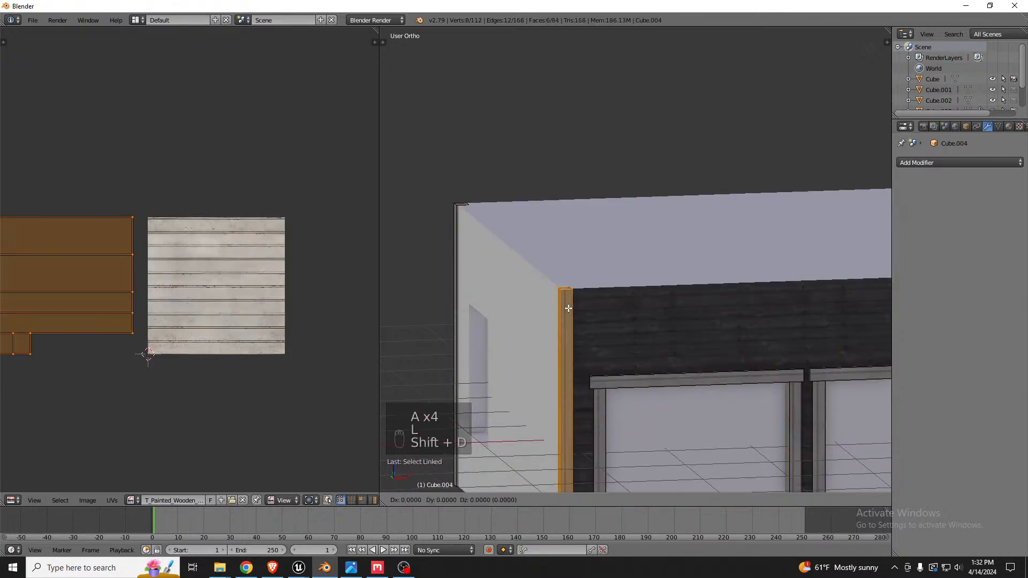
pyautogui.hotkey('shift', 'd')
pyautogui.click(578, 138)
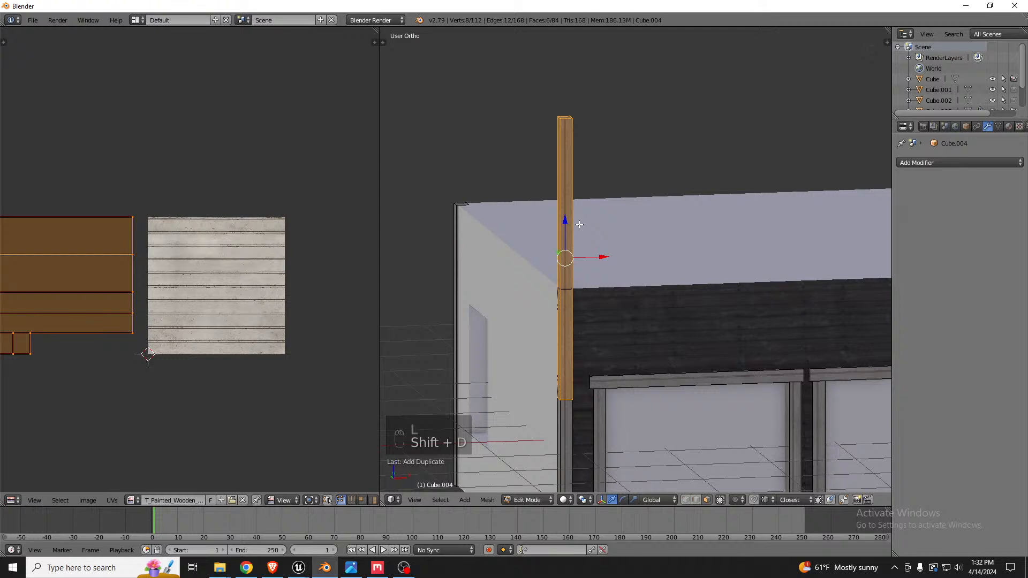
pyautogui.write('ry90')
pyautogui.press('Return')
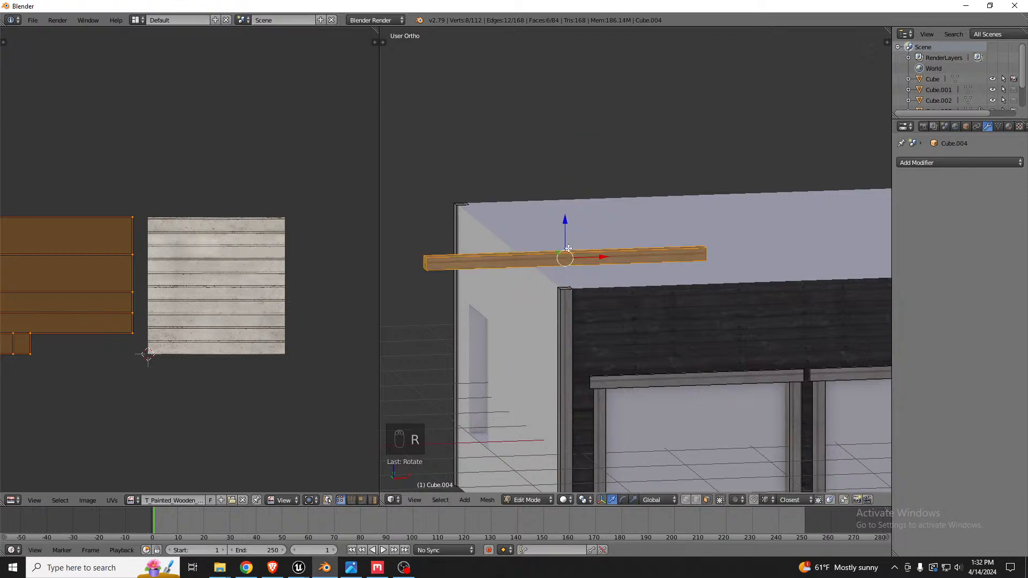
# Align the new beam with the front wall's top edge along Z and slide it along X between the front corner posts.
pyautogui.scroll(2, 567, 247)
pyautogui.press('g')
pyautogui.click(651, 321)
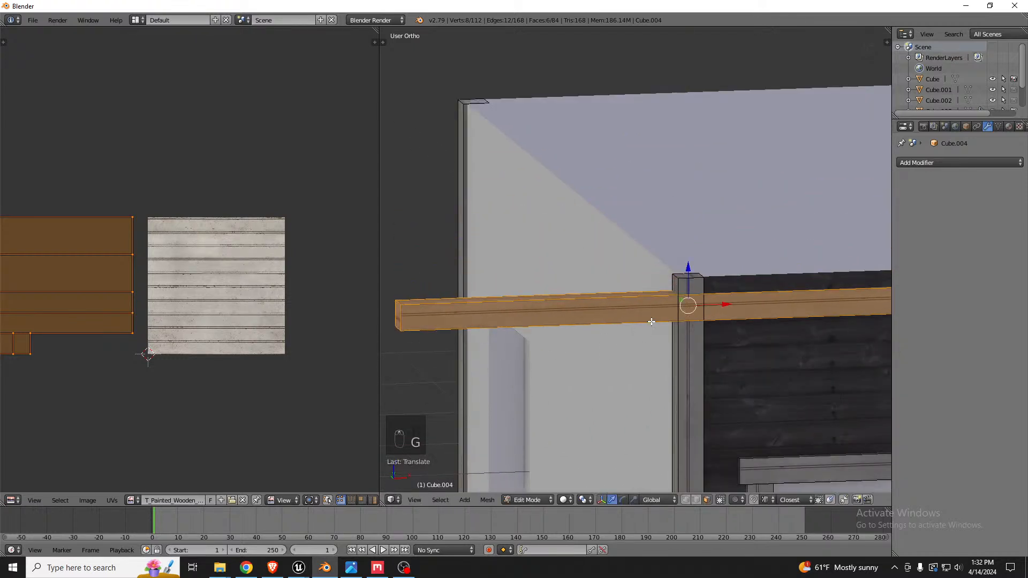
pyautogui.press('g')
pyautogui.press('z')
pyautogui.click(676, 280)
pyautogui.scroll(-2, 600, 293)
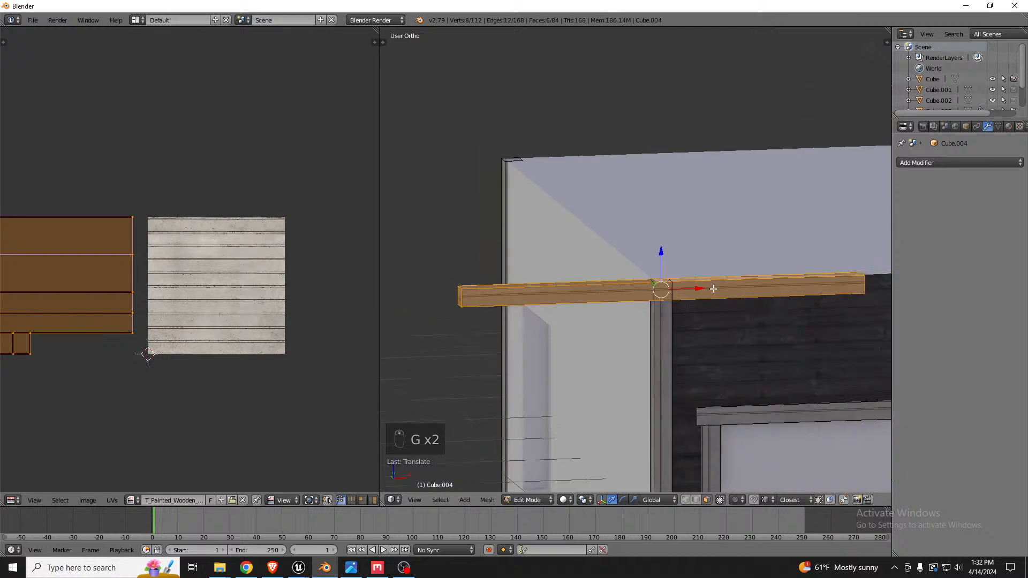
pyautogui.moveTo(700, 286); pyautogui.dragTo(419, 262)
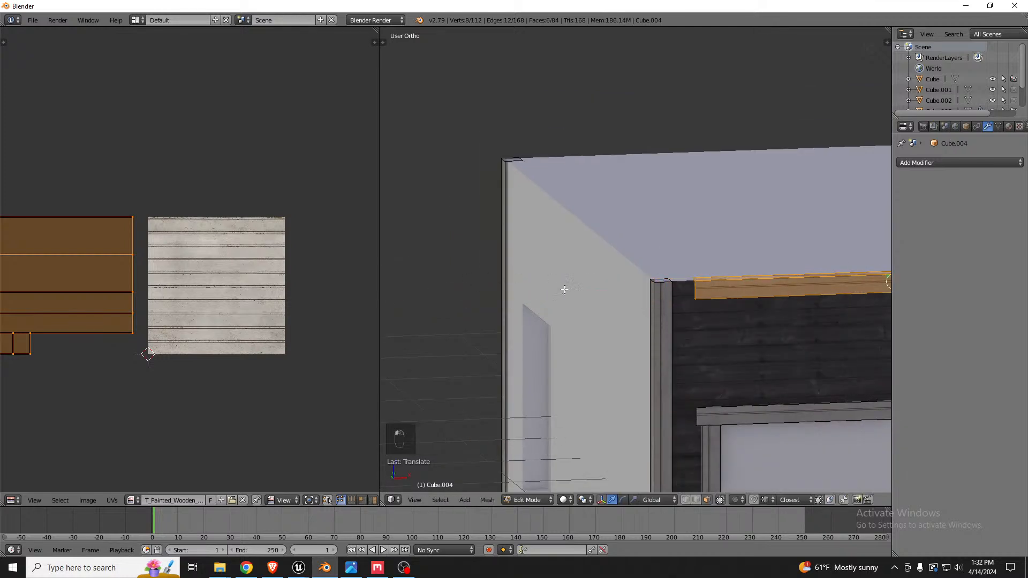
# Lower the top faces of all four corner posts along Z to the level of the roof-edge beam's underside.
pyautogui.scroll(3, 644, 303)
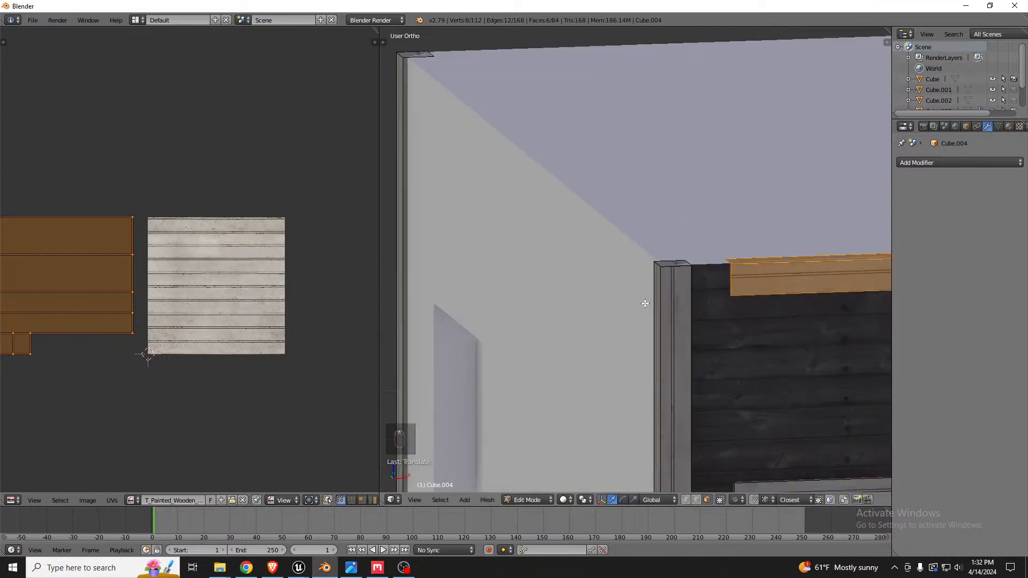
pyautogui.rightClick(672, 264)
pyautogui.scroll(-2, 638, 272)
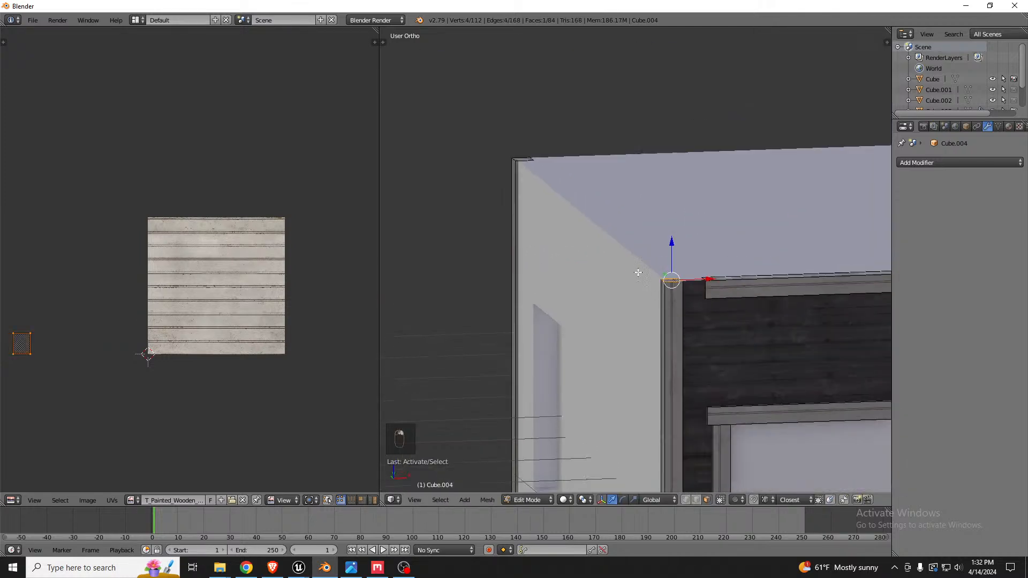
pyautogui.keyDown('shift'); pyautogui.rightClick(517, 157); pyautogui.keyUp('shift')
pyautogui.scroll(-5, 477, 176)
pyautogui.scroll(5, 675, 219)
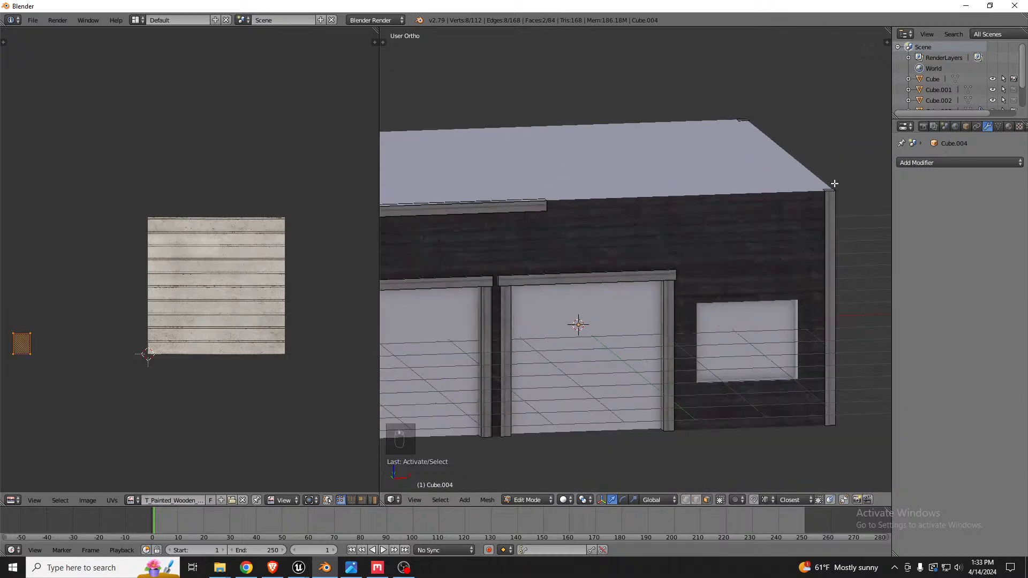
pyautogui.keyDown('shift'); pyautogui.rightClick(829, 190); pyautogui.keyUp('shift')
pyautogui.scroll(5, 747, 122)
pyautogui.keyDown('shift'); pyautogui.rightClick(740, 113); pyautogui.keyUp('shift')
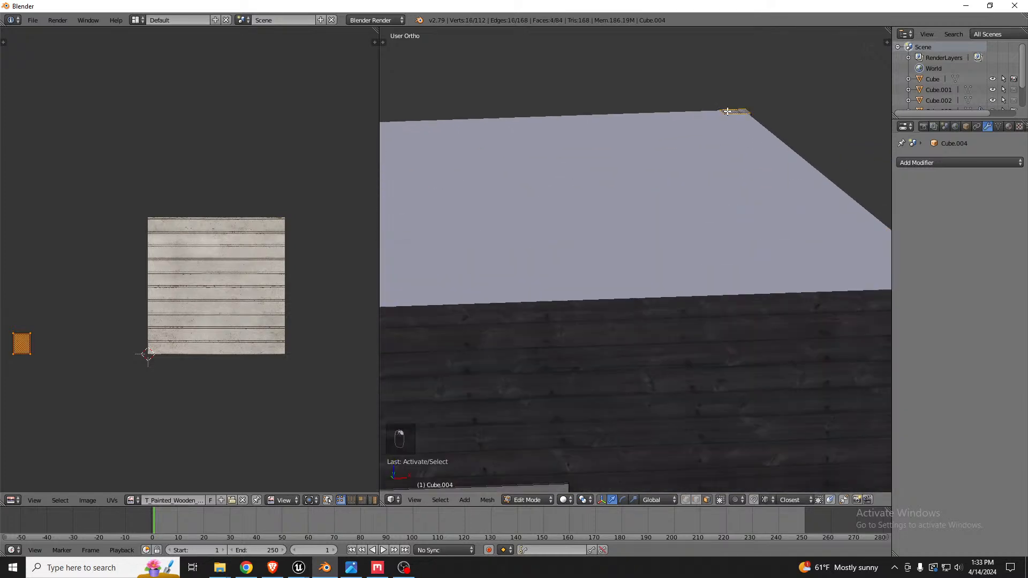
pyautogui.scroll(-5, 768, 99)
pyautogui.scroll(-3, 732, 154)
pyautogui.scroll(7, 489, 177)
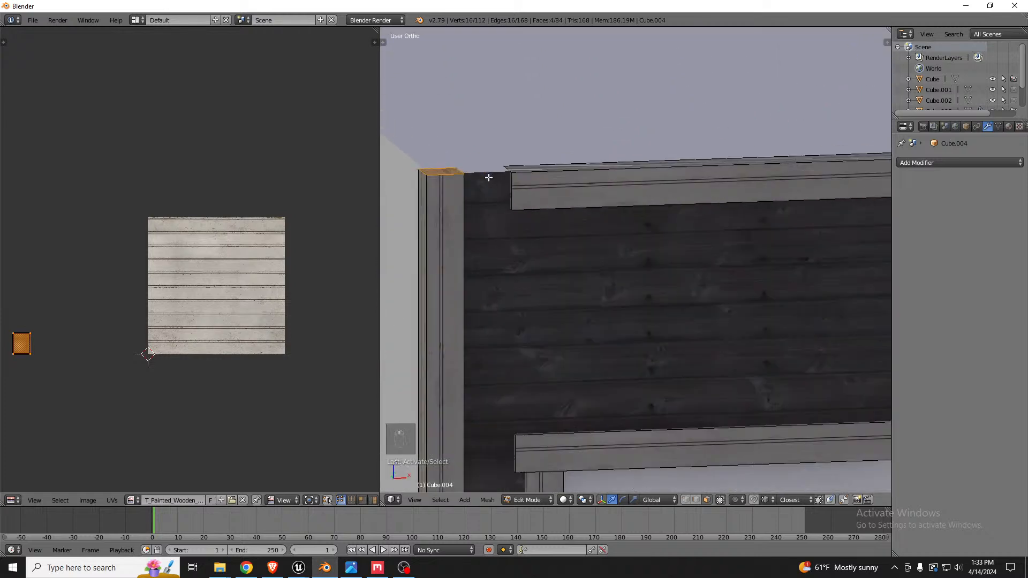
pyautogui.press('g')
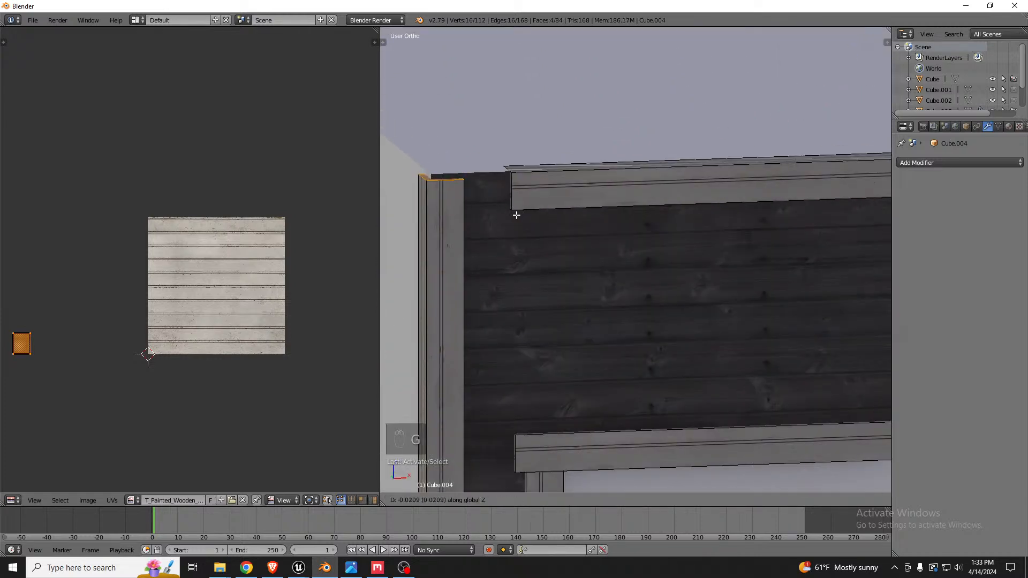
pyautogui.click(513, 214)
# Extend the roof-edge beam's nearer end along X to the outer edge of the adjacent front corner post.
pyautogui.rightClick(511, 196)
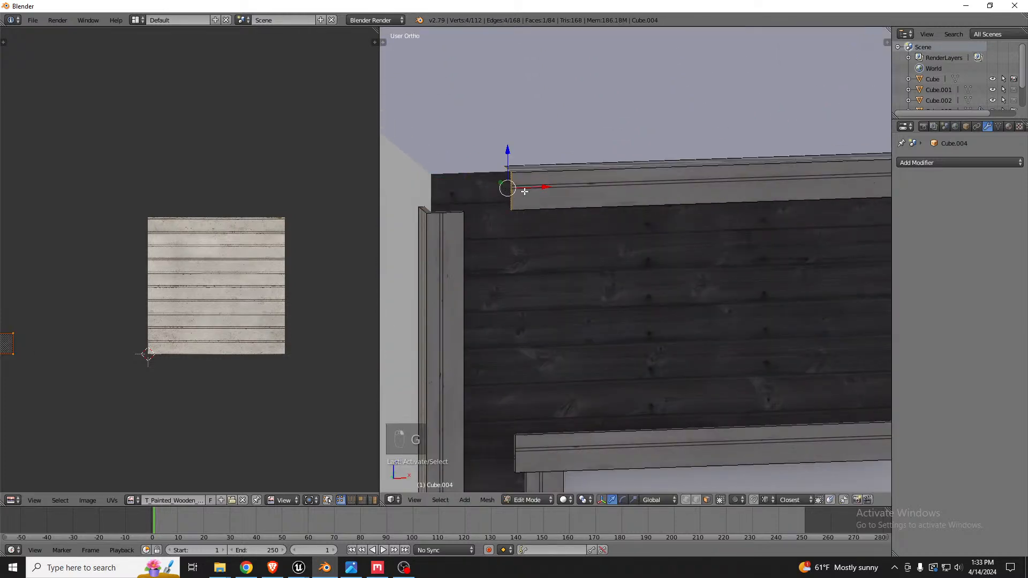
pyautogui.moveTo(543, 187); pyautogui.dragTo(432, 209)
pyautogui.scroll(-3, 432, 209)
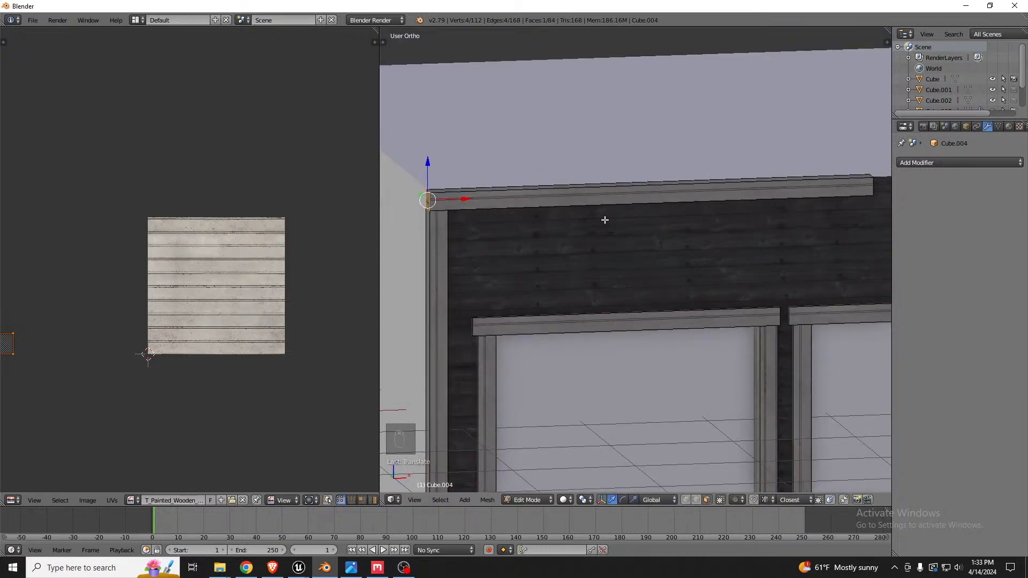
# Stretch the roof-edge beam's other end across the front wall to the outer edge of the opposite corner post.
pyautogui.moveTo(797, 212); pyautogui.dragTo(705, 218, button='middle')
pyautogui.rightClick(697, 232)
pyautogui.scroll(-3, 549, 211)
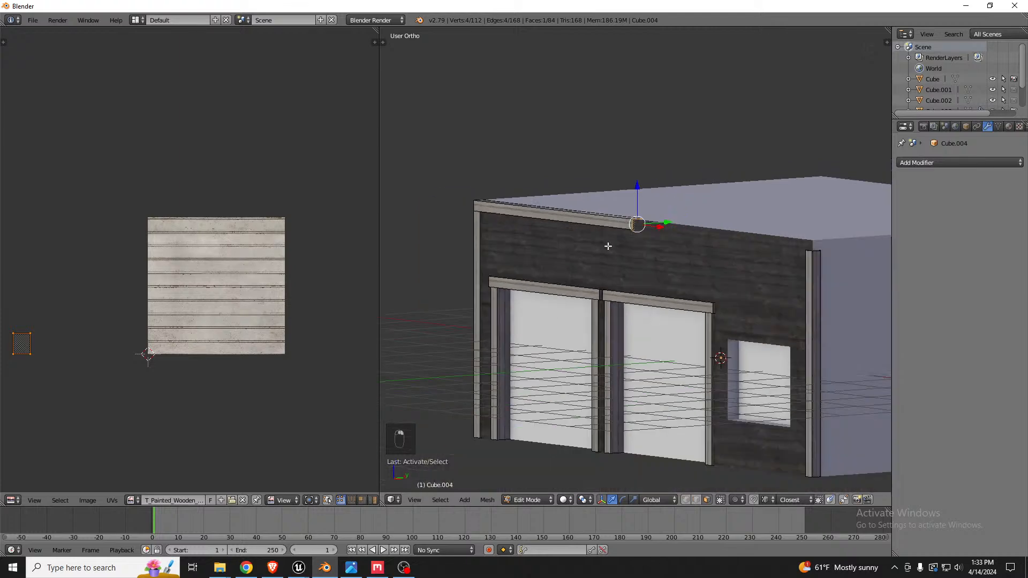
pyautogui.scroll(4, 799, 249)
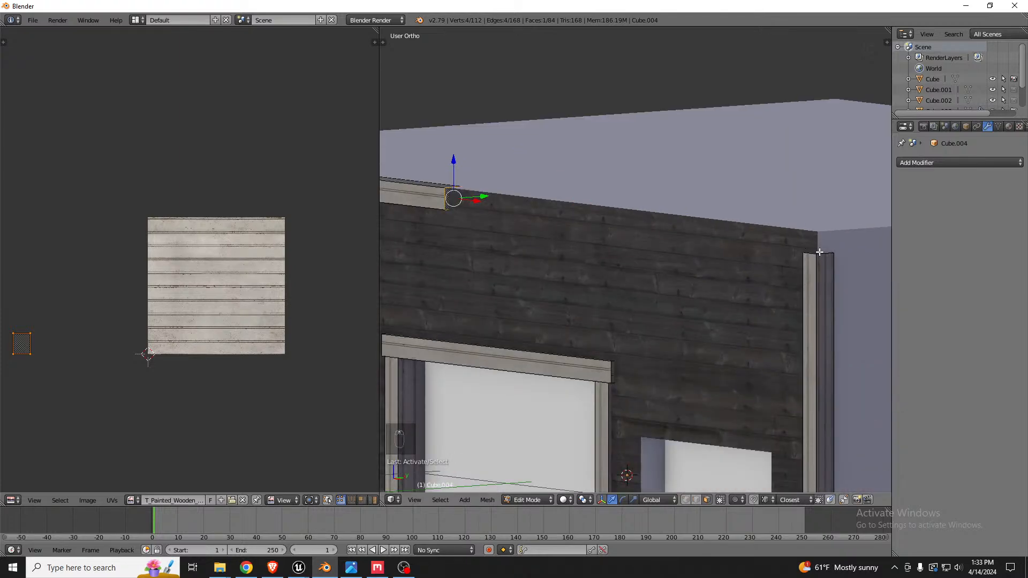
pyautogui.press('g')
pyautogui.click(818, 258)
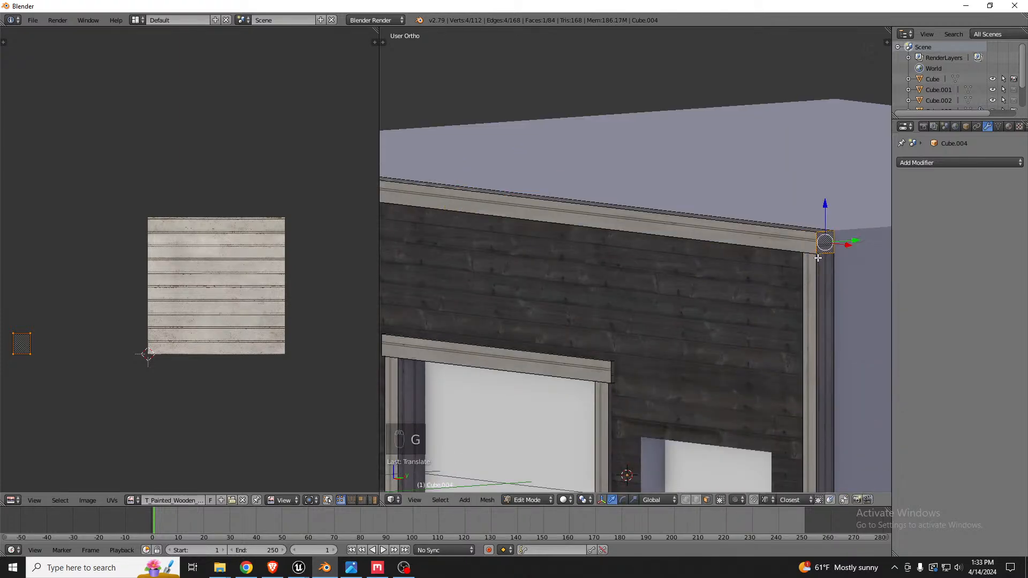
# Duplicate the front roof-edge beam and place the copy along Y at the back wall's roof edge, flush with the back corner posts.
pyautogui.scroll(-3, 732, 256)
pyautogui.moveTo(732, 257); pyautogui.dragTo(728, 259, button='middle')
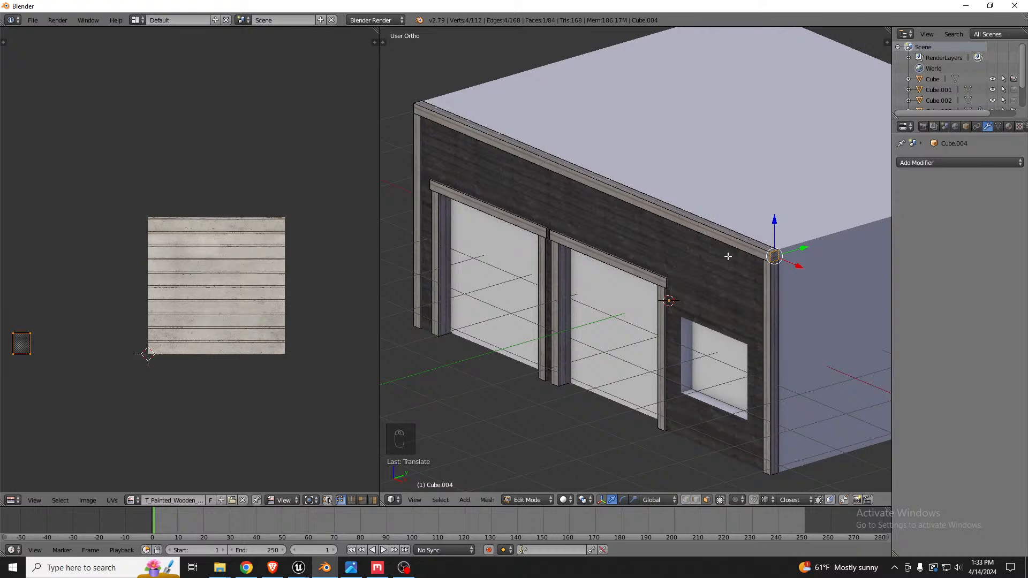
pyautogui.press('l')
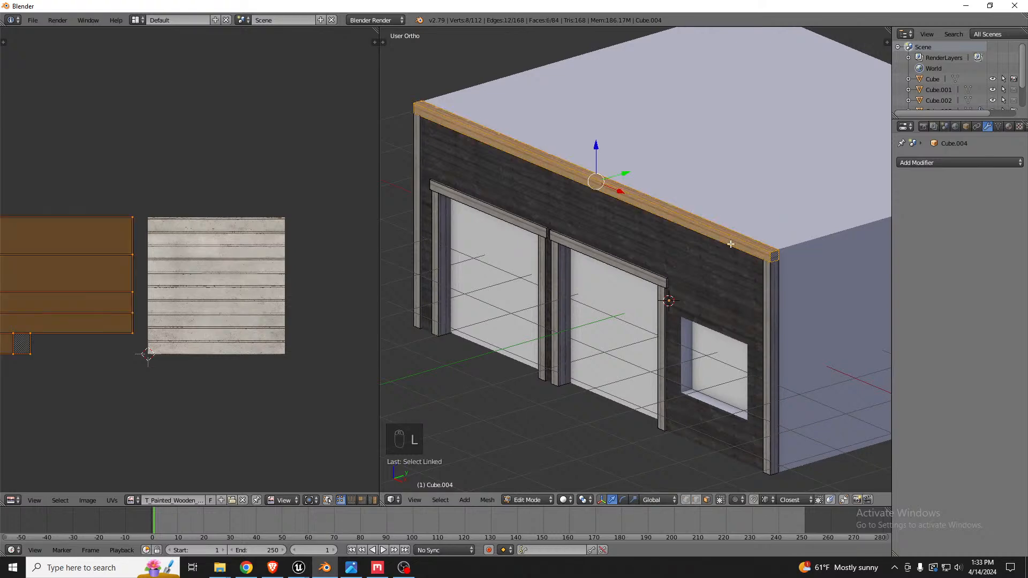
pyautogui.scroll(-3, 606, 225)
pyautogui.moveTo(605, 225); pyautogui.dragTo(660, 216, button='middle')
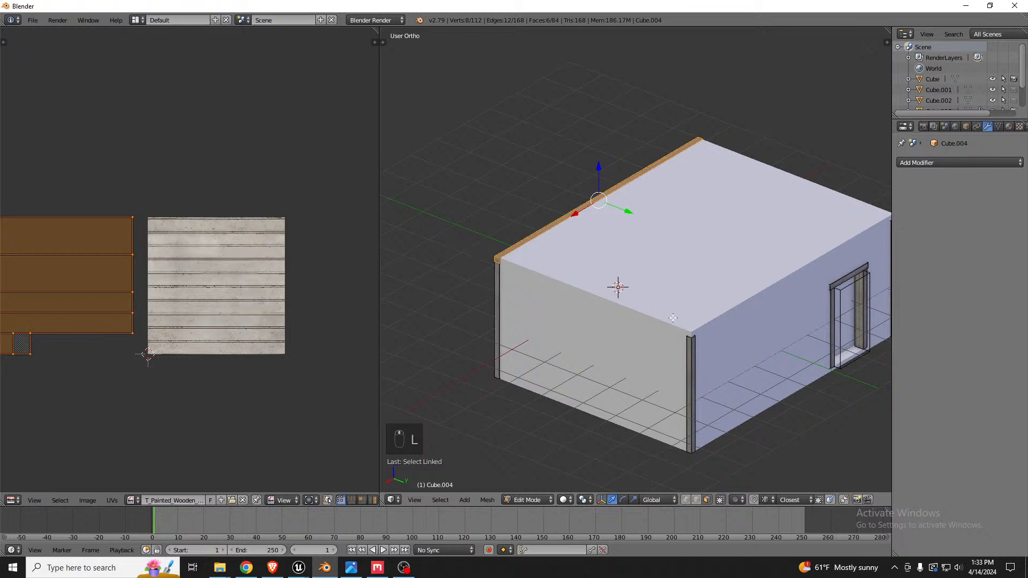
pyautogui.hotkey('shift', 'd')
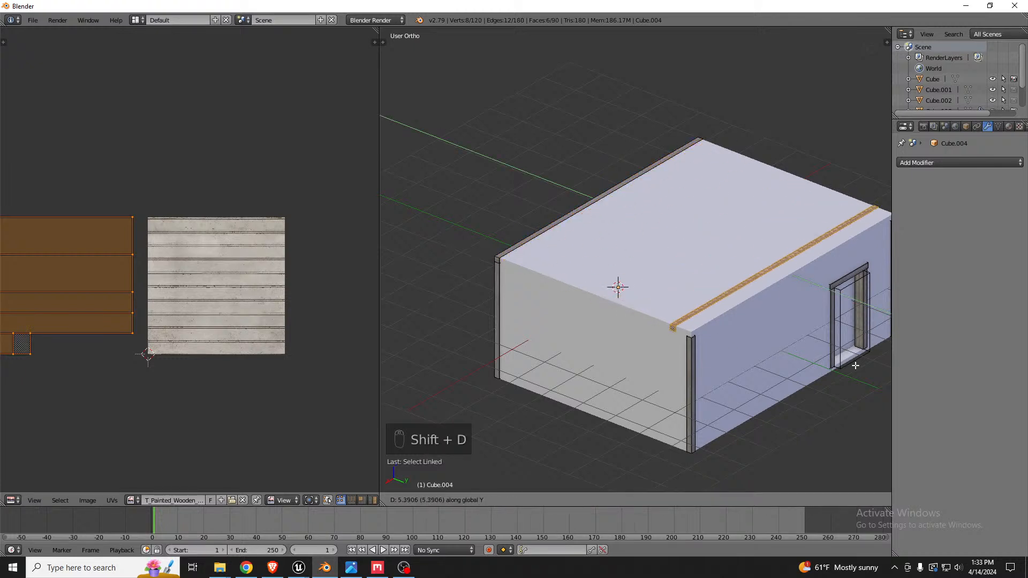
pyautogui.click(866, 366)
pyautogui.scroll(6, 717, 343)
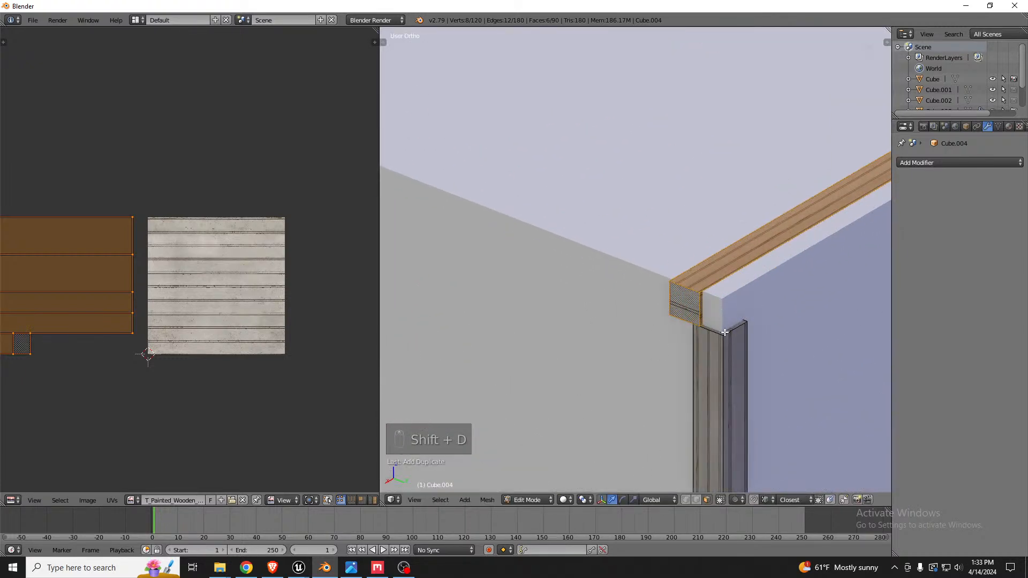
pyautogui.press('g')
pyautogui.click(722, 336)
pyautogui.scroll(-6, 722, 337)
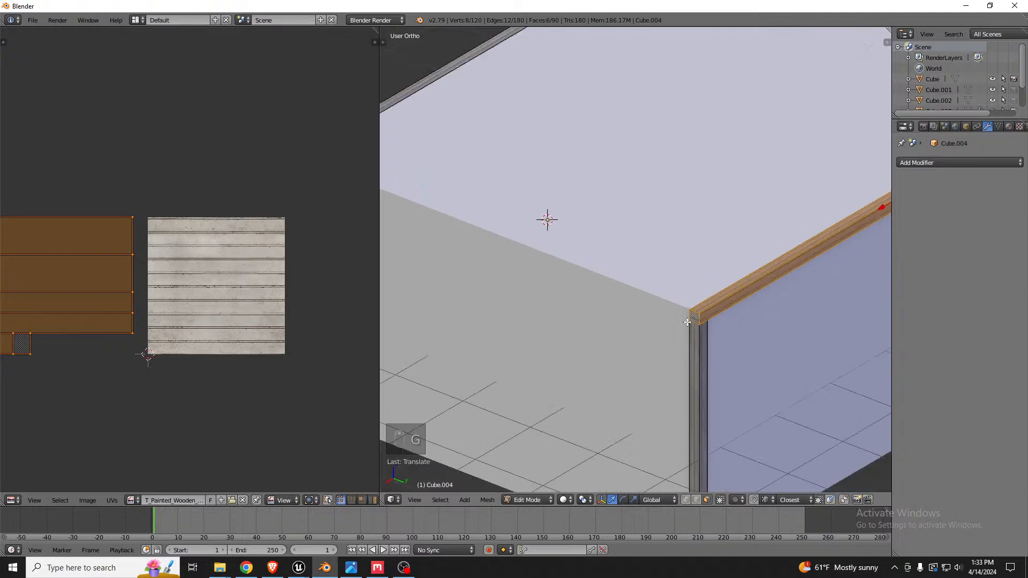
# Duplicate the back roof-edge beam and rotate the copy 90° about Z for the side wall.
pyautogui.moveTo(693, 316); pyautogui.dragTo(653, 348, button='middle')
pyautogui.hotkey('shift', 'd')
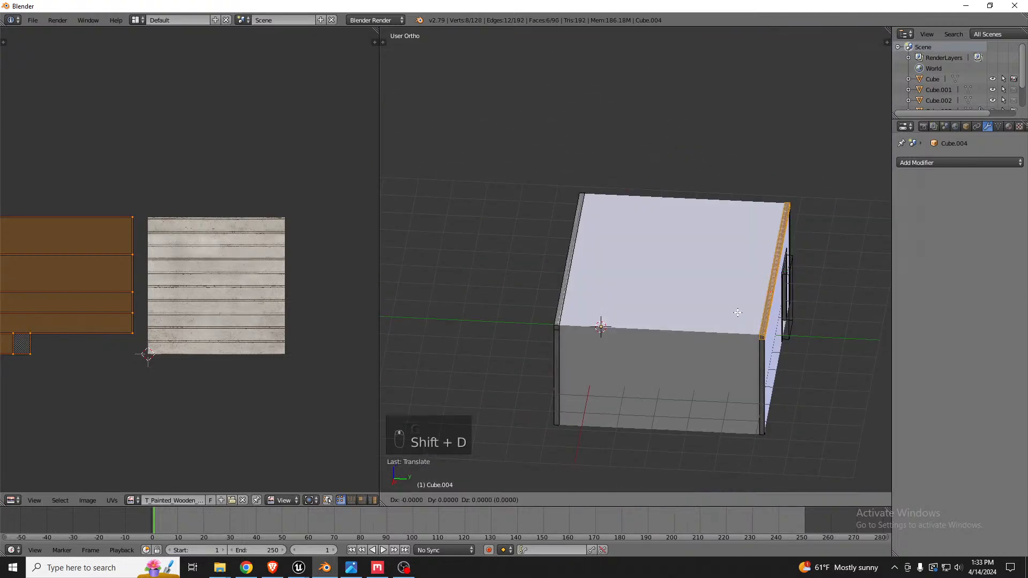
pyautogui.click(625, 372)
pyautogui.write('rz90')
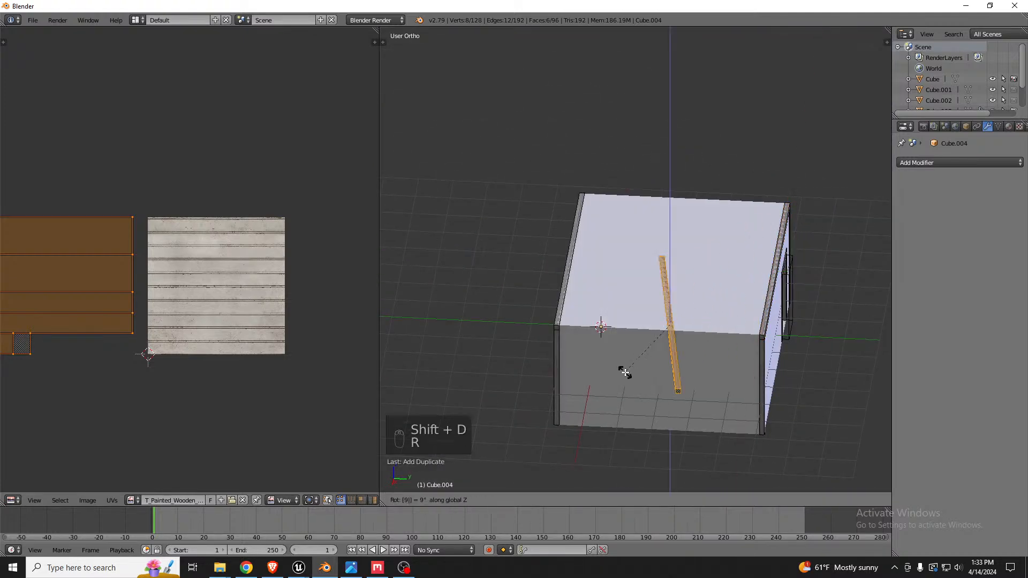
pyautogui.press('Return')
# Move the rotated beam horizontally with Z locked so its front end meets the outer corner of the front corner post.
pyautogui.moveTo(541, 375); pyautogui.dragTo(541, 342, button='middle')
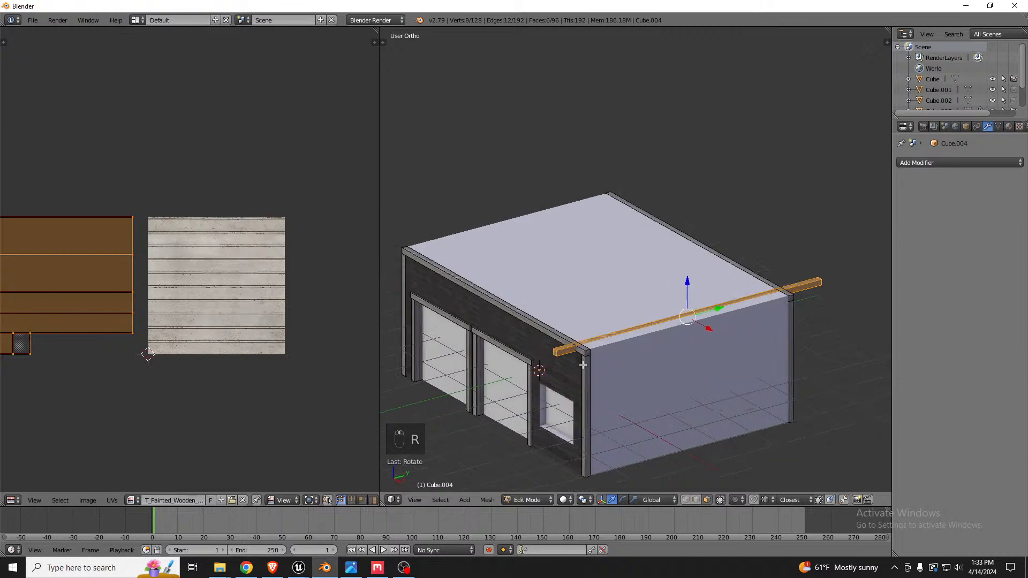
pyautogui.scroll(5, 541, 340)
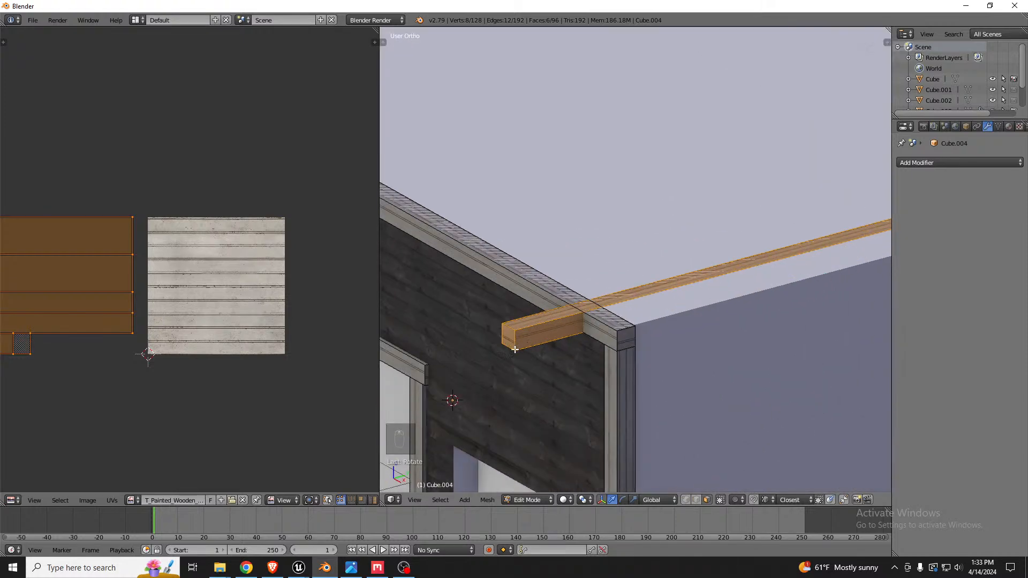
pyautogui.press('g')
pyautogui.hotkey('shift', 'z')
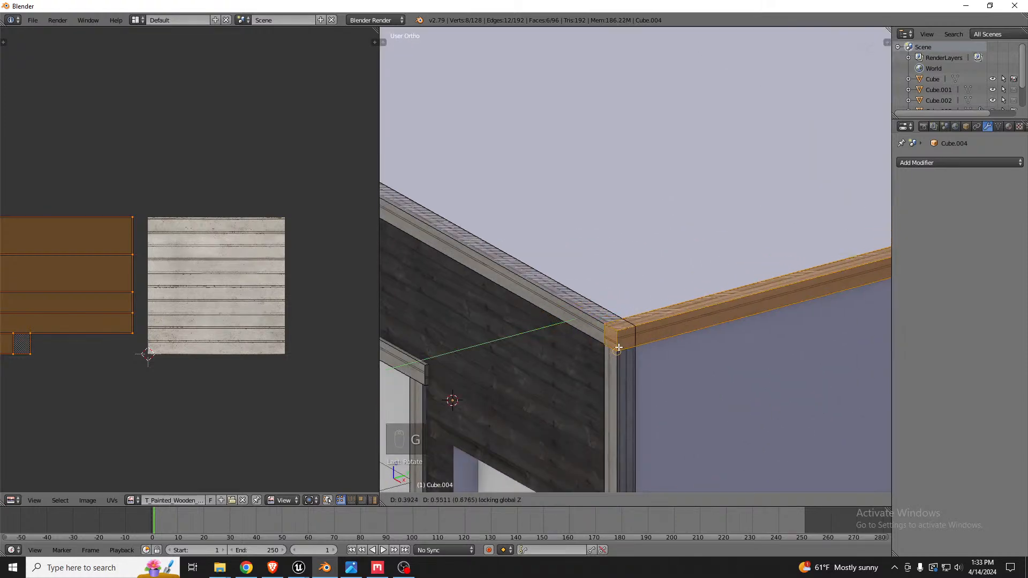
pyautogui.click(618, 348)
# Fine-align the side beam along Z and X with the front beam at their shared corner.
pyautogui.scroll(3, 621, 345)
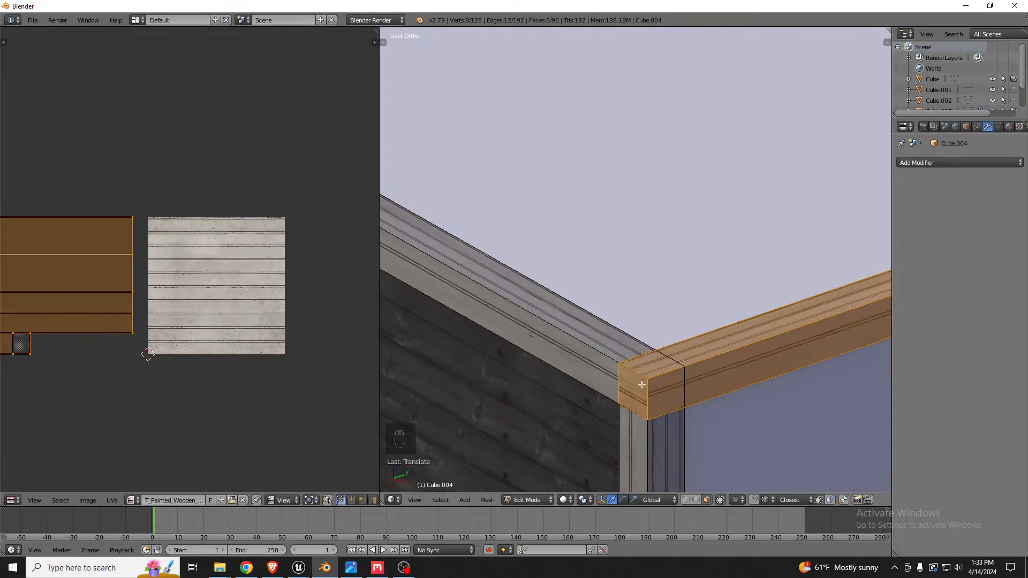
pyautogui.scroll(2, 641, 392)
pyautogui.keyDown('shift'); pyautogui.moveTo(640, 391); pyautogui.dragTo(641, 366, button='middle'); pyautogui.keyUp('shift')
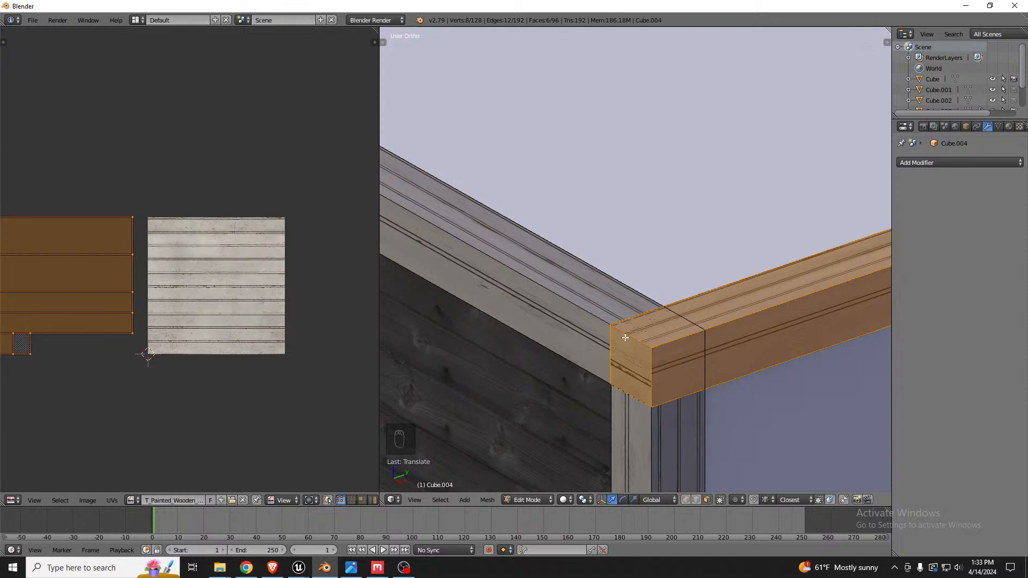
pyautogui.moveTo(651, 358); pyautogui.dragTo(649, 344, button='middle')
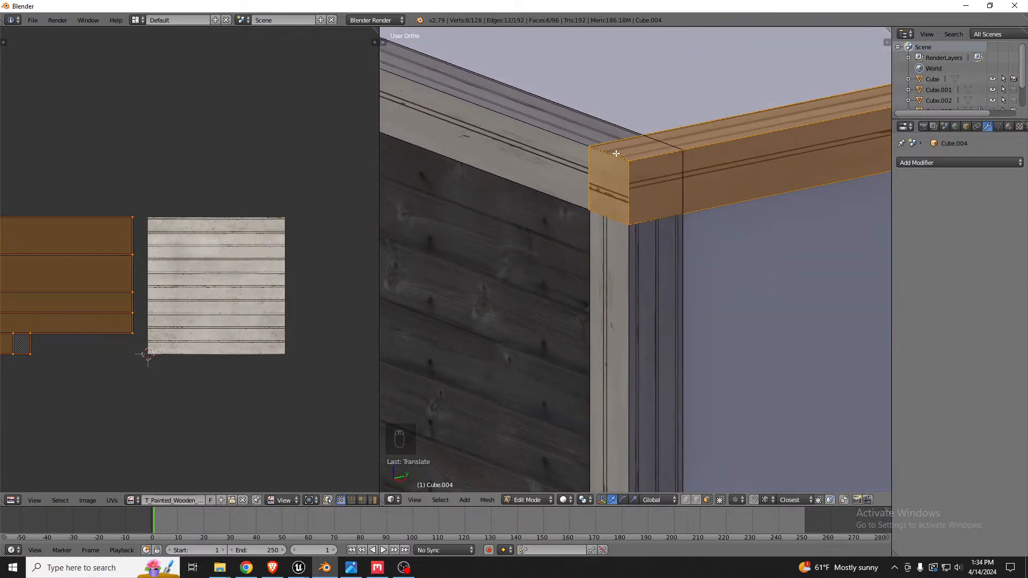
pyautogui.moveTo(615, 156); pyautogui.dragTo(613, 183, button='middle')
pyautogui.scroll(-1, 618, 315)
pyautogui.scroll(3, 645, 447)
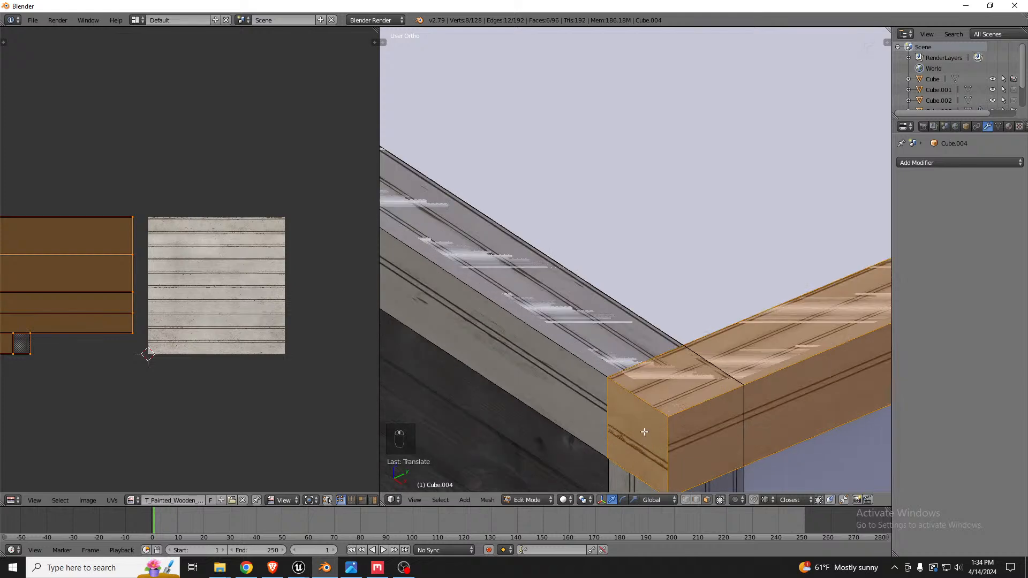
pyautogui.press('g')
pyautogui.press('z')
pyautogui.click(646, 381)
pyautogui.moveTo(646, 381); pyautogui.dragTo(724, 397, button='middle')
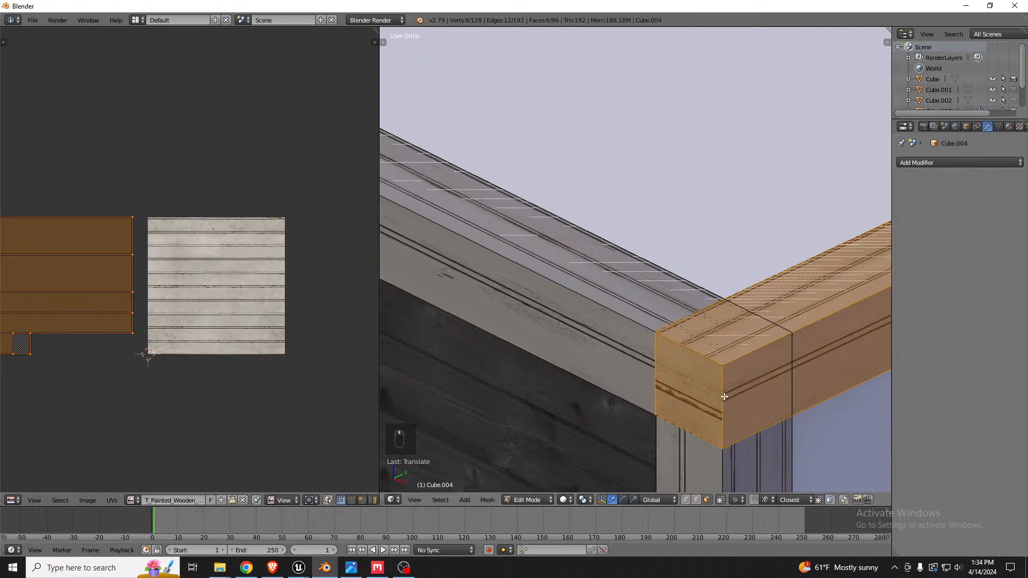
pyautogui.press('g')
pyautogui.press('x')
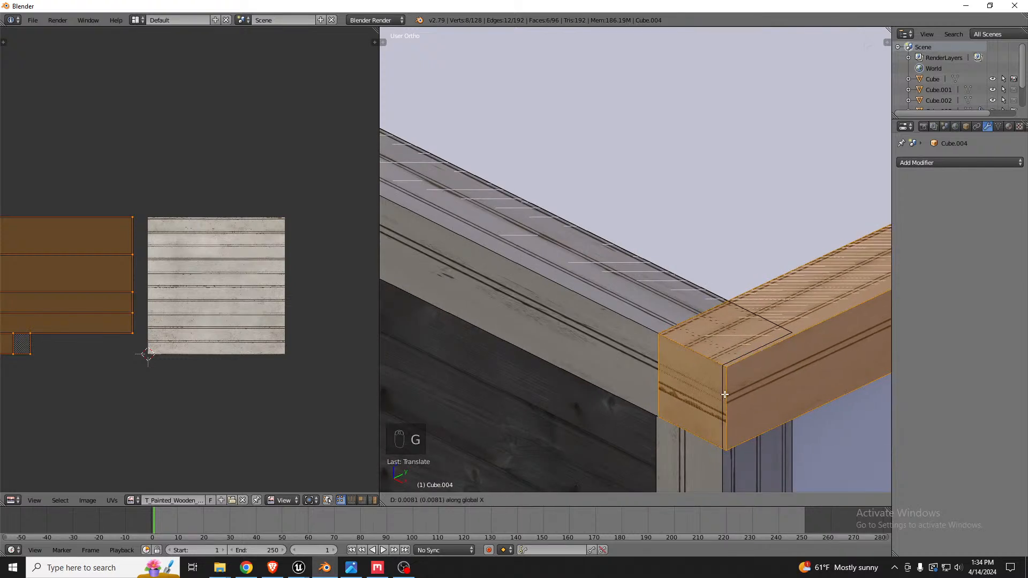
pyautogui.click(724, 395)
# In edge mode, slide the inner end edges of the side and front beams to their inside corner to form a mitred joint.
pyautogui.press('Tab')
pyautogui.hotkey('ctrl', 'Tab')
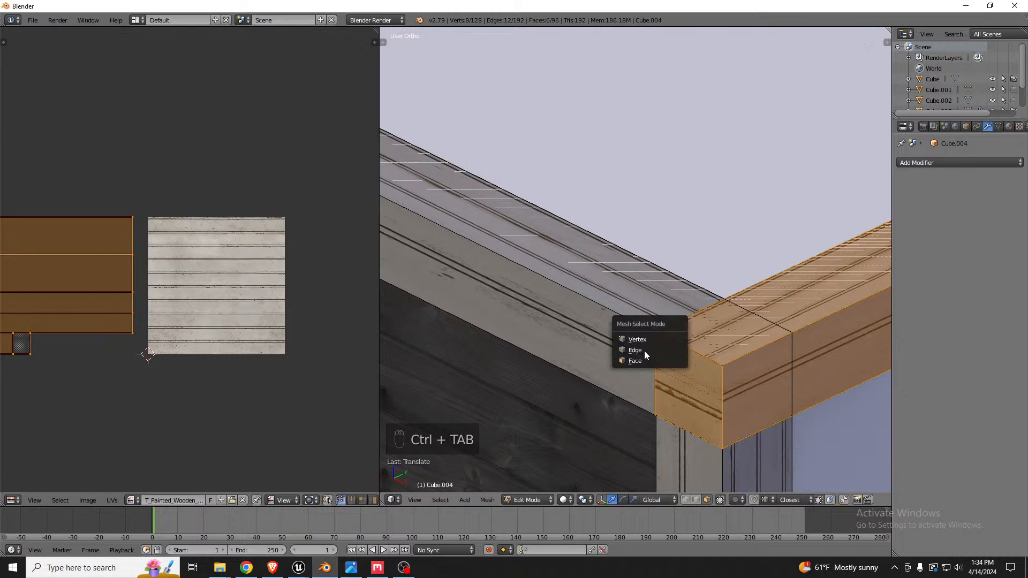
pyautogui.click(644, 351)
pyautogui.rightClick(648, 356)
pyautogui.moveTo(683, 359); pyautogui.dragTo(762, 336)
pyautogui.rightClick(813, 369)
pyautogui.moveTo(824, 385); pyautogui.dragTo(732, 303)
# Duplicate the mitred front beam and move the copy along Y to the back wall's roof edge.
pyautogui.scroll(-10, 666, 308)
pyautogui.moveTo(657, 310); pyautogui.dragTo(776, 289, button='middle')
pyautogui.scroll(-6, 775, 289)
pyautogui.scroll(4, 556, 407)
pyautogui.scroll(-5, 556, 407)
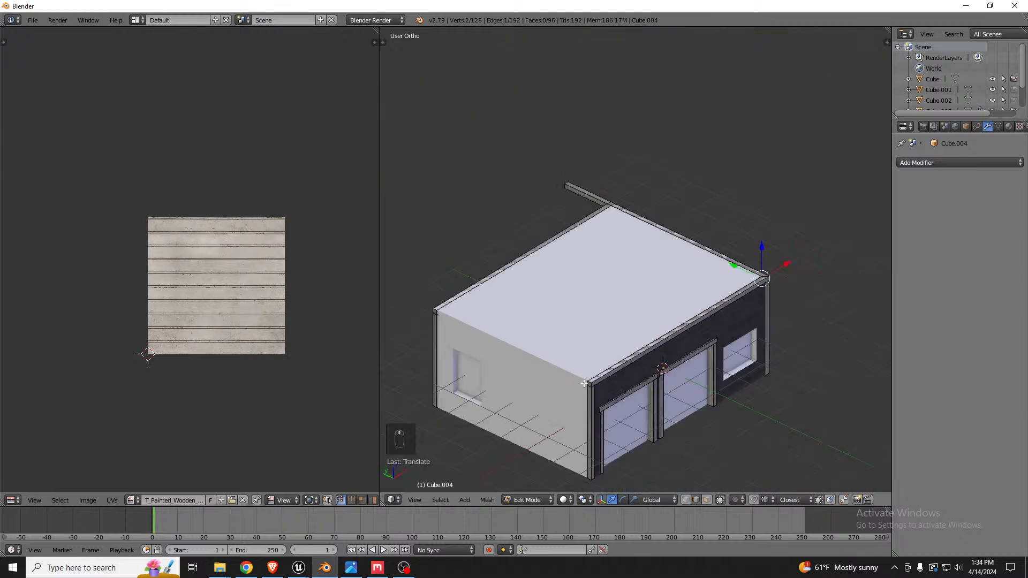
pyautogui.moveTo(591, 210); pyautogui.dragTo(623, 372, button='middle')
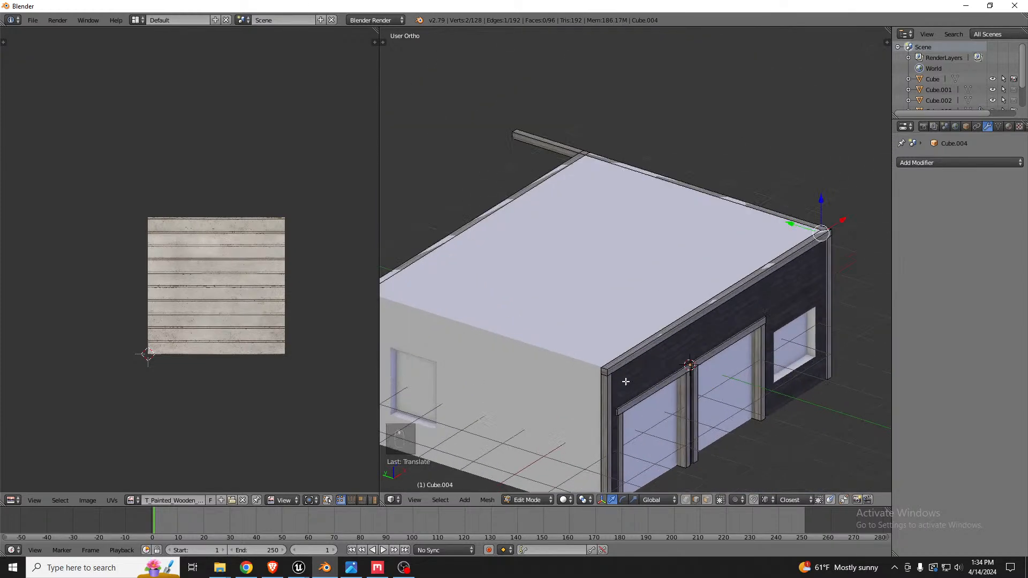
pyautogui.press('a')
pyautogui.press('l')
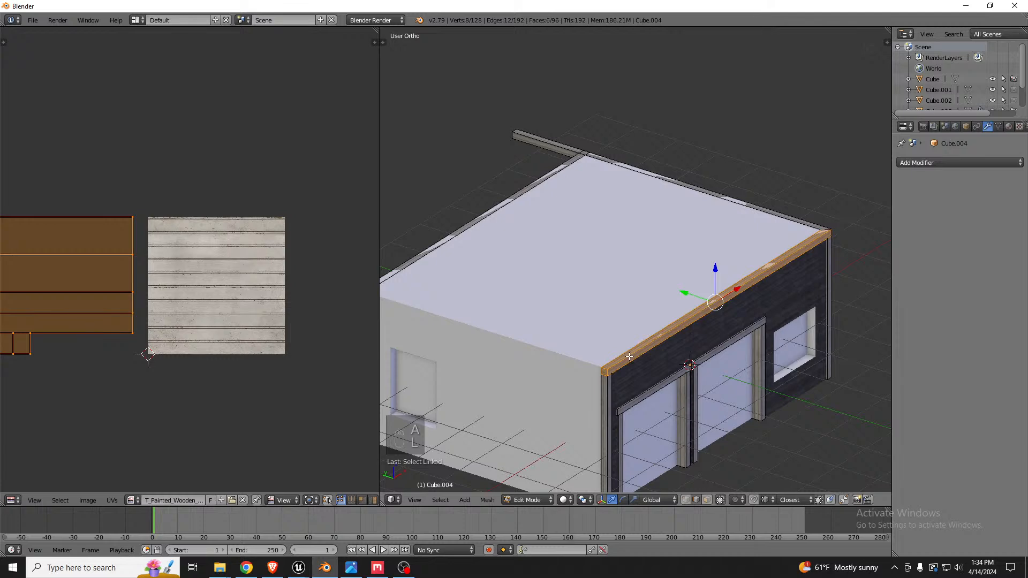
pyautogui.hotkey('shift', 'd')
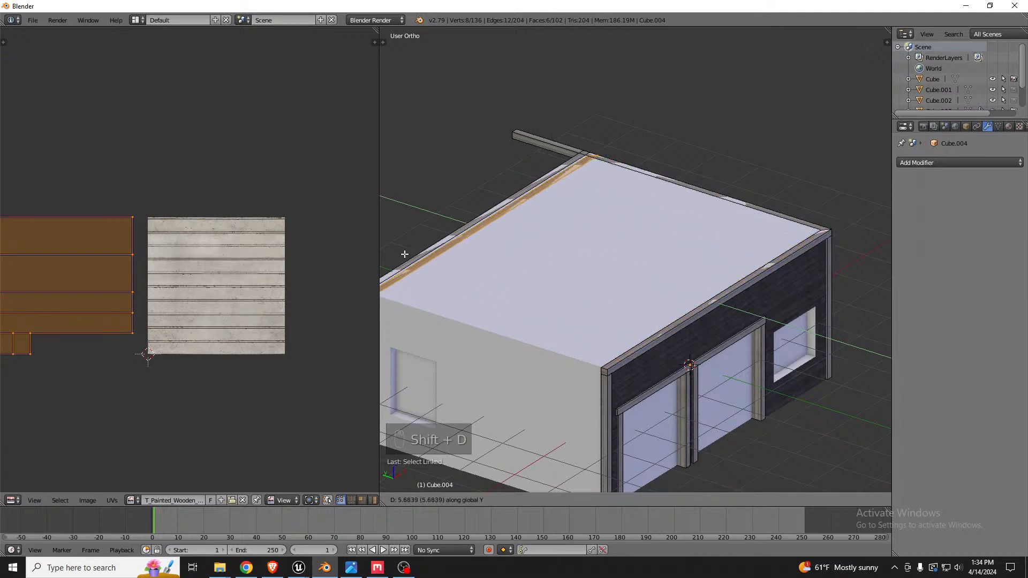
pyautogui.click(388, 249)
# Flip the copied back beam about the X axis so its mitre faces the inside of the roof.
pyautogui.moveTo(502, 238); pyautogui.dragTo(637, 247, button='middle')
pyautogui.scroll(-3, 642, 248)
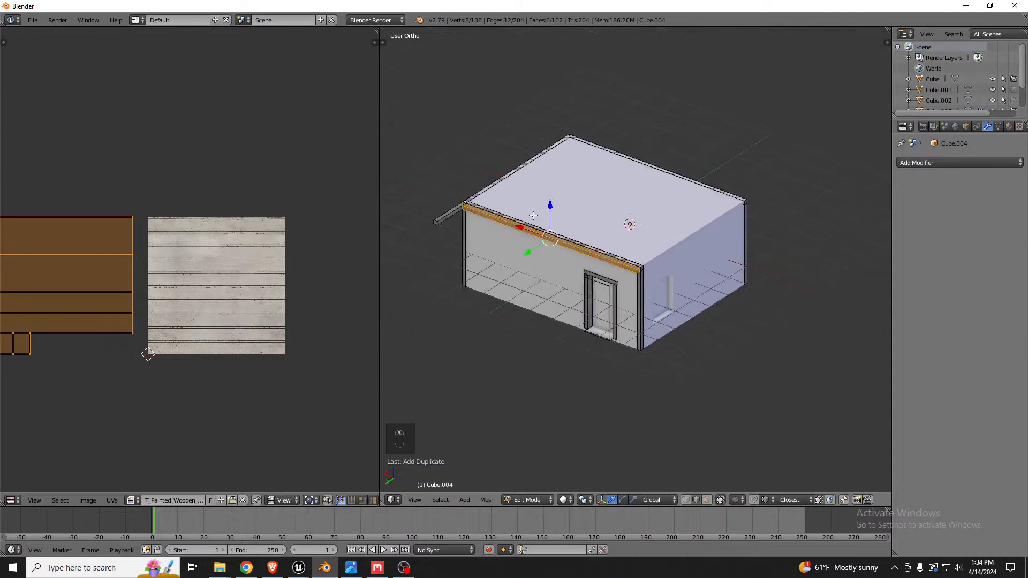
pyautogui.scroll(4, 513, 213)
pyautogui.press('r')
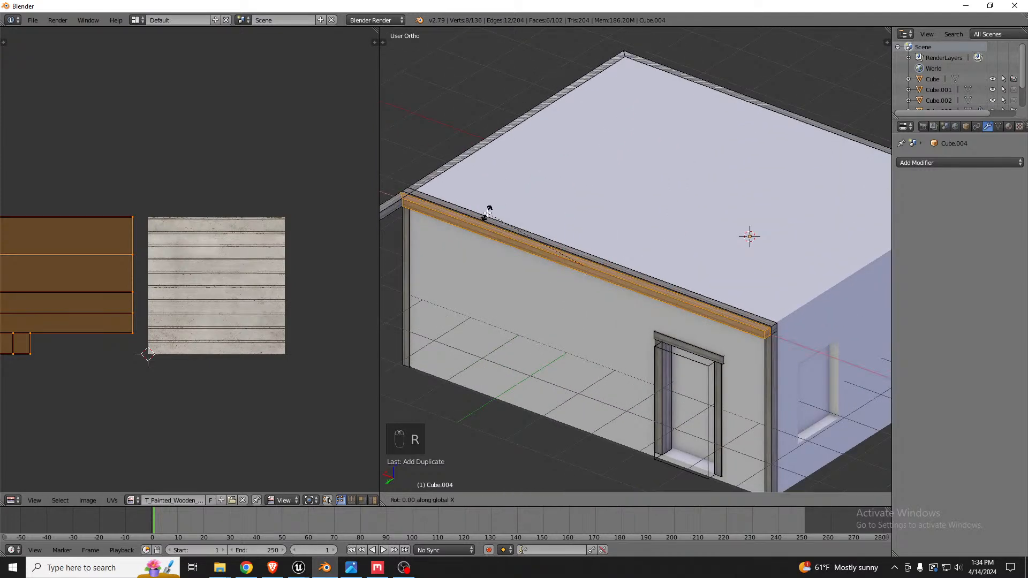
pyautogui.click(487, 213)
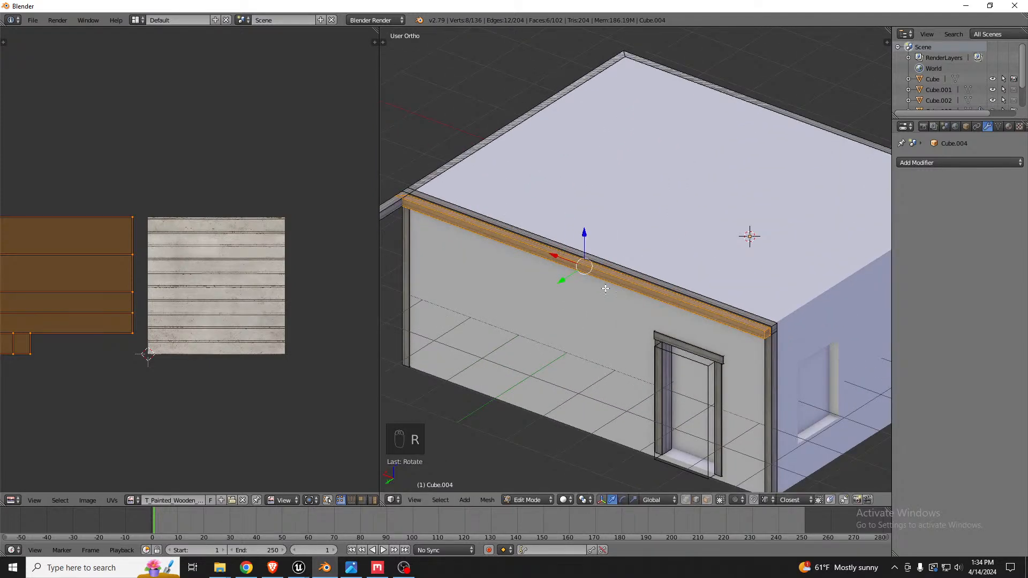
# Delete the earlier unmitred beam along the back wall's roof edge.
pyautogui.moveTo(605, 288); pyautogui.dragTo(669, 342, button='middle')
pyautogui.scroll(3, 672, 345)
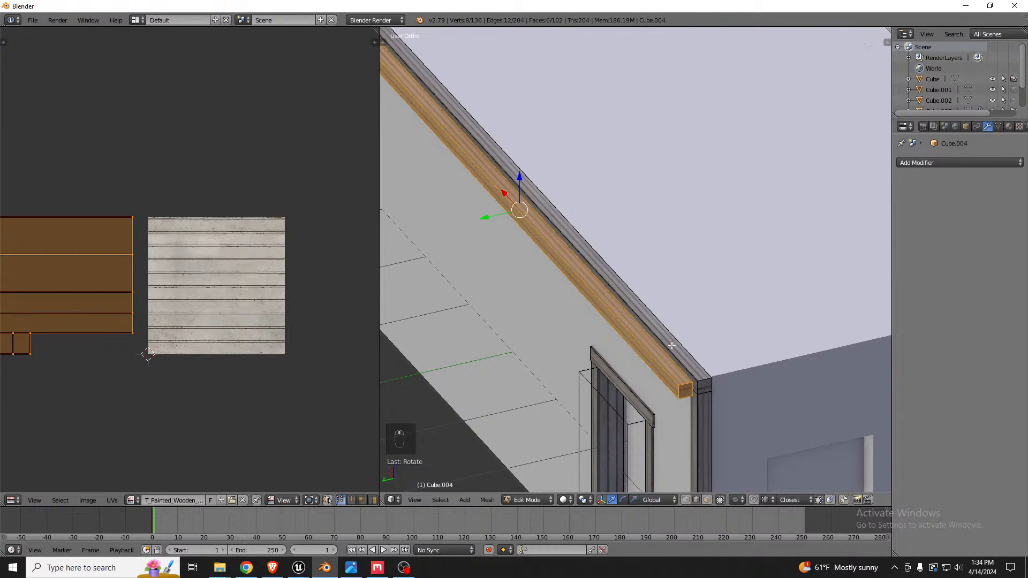
pyautogui.scroll(-2, 671, 346)
pyautogui.press('a')
pyautogui.press('l')
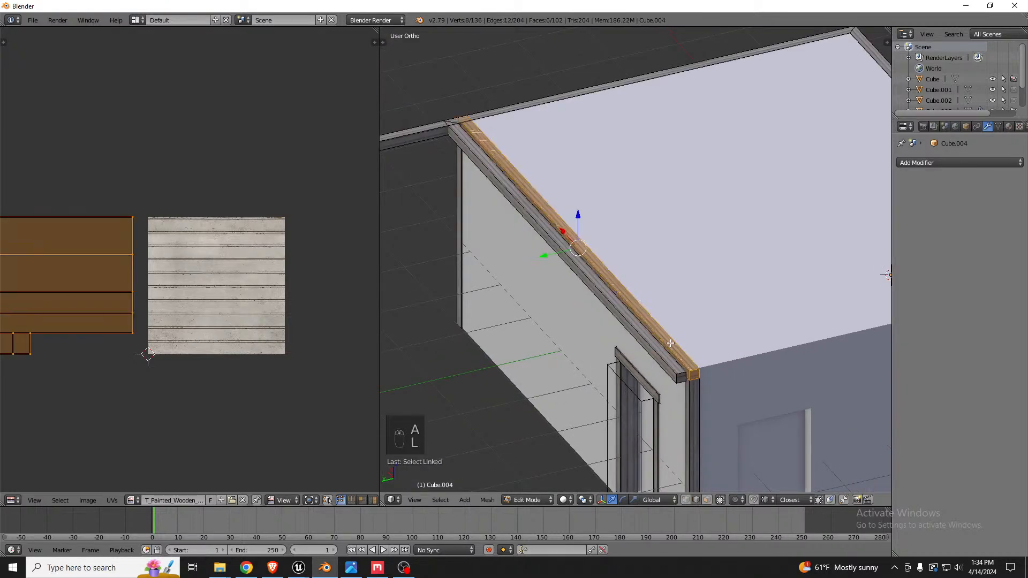
pyautogui.press('x')
pyautogui.click(671, 345)
pyautogui.scroll(-2, 611, 308)
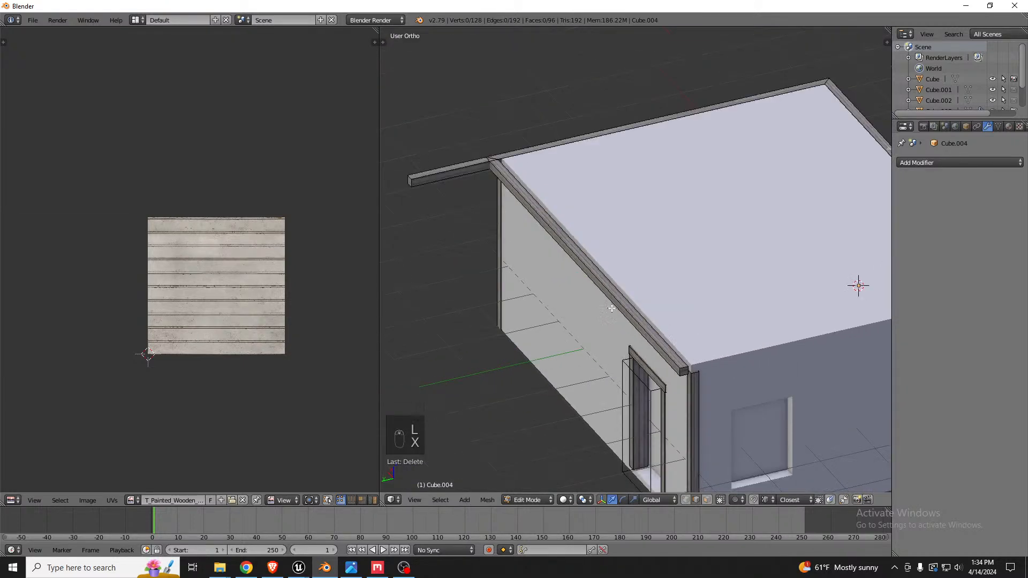
# Move the flipped back beam along Y until it sits flush with the back corner posts.
pyautogui.press('l')
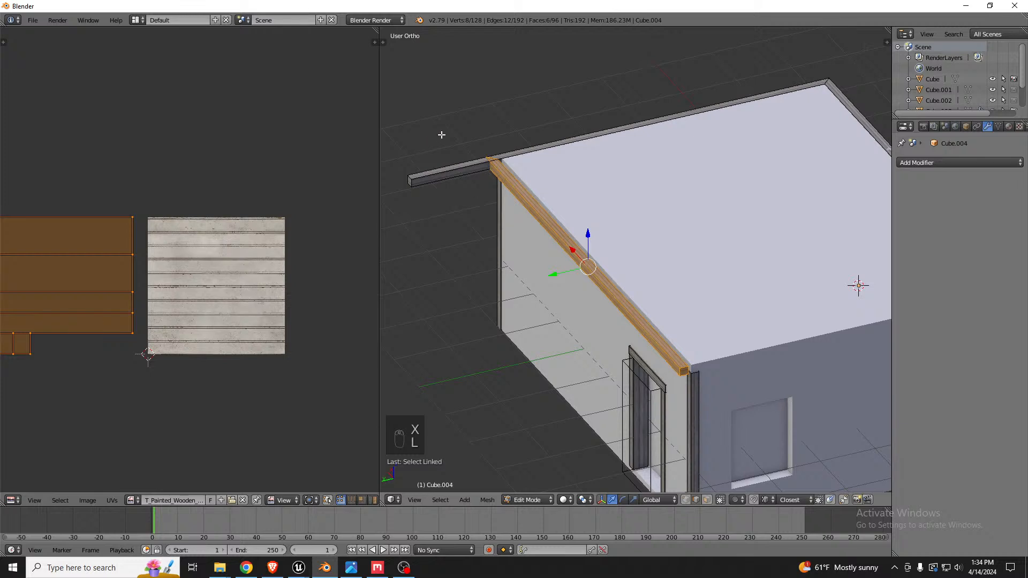
pyautogui.scroll(3, 704, 385)
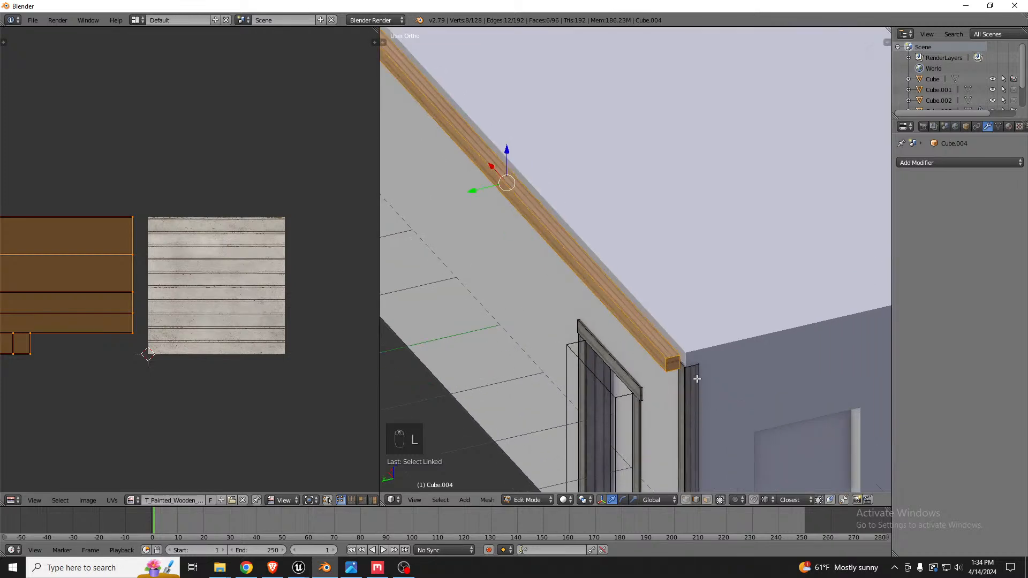
pyautogui.press('g')
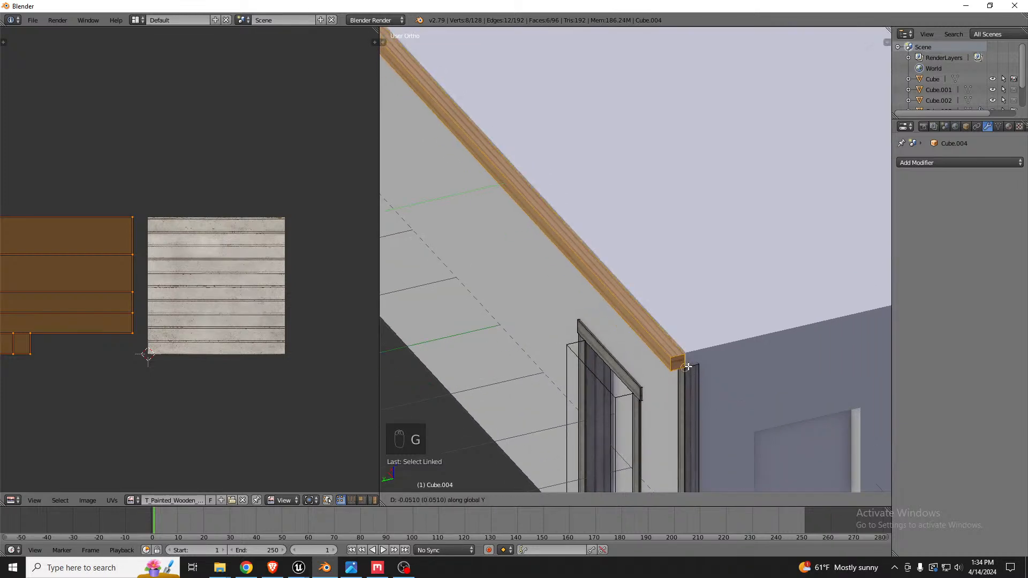
pyautogui.click(698, 365)
pyautogui.scroll(-2, 739, 369)
pyautogui.moveTo(593, 316); pyautogui.dragTo(722, 314, button='middle')
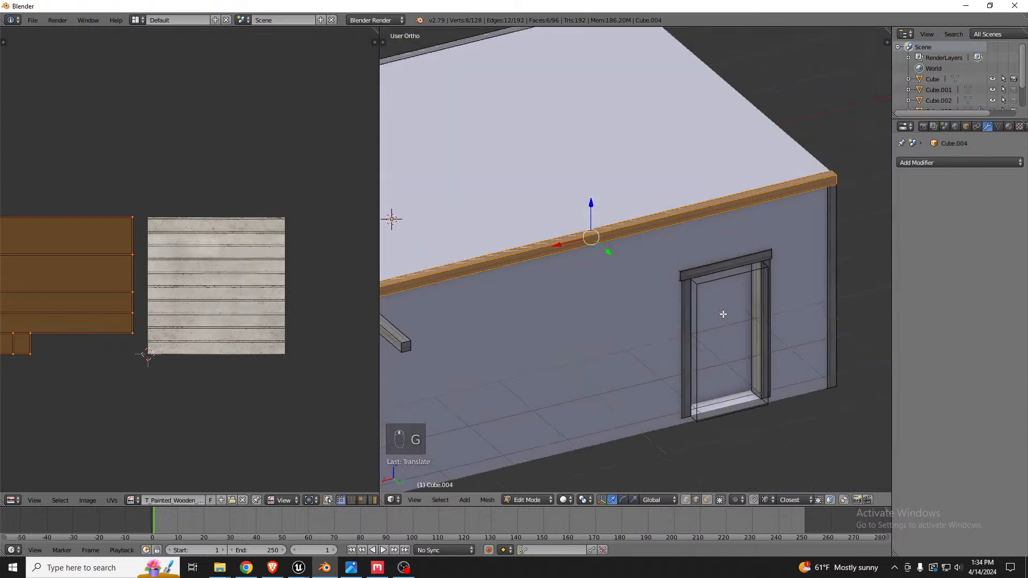
# Shorten the overlong side roof beam by moving its end face along Y to the back corner of the building.
pyautogui.scroll(-3, 672, 294)
pyautogui.moveTo(672, 294); pyautogui.dragTo(656, 296, button='middle')
pyautogui.scroll(3, 656, 296)
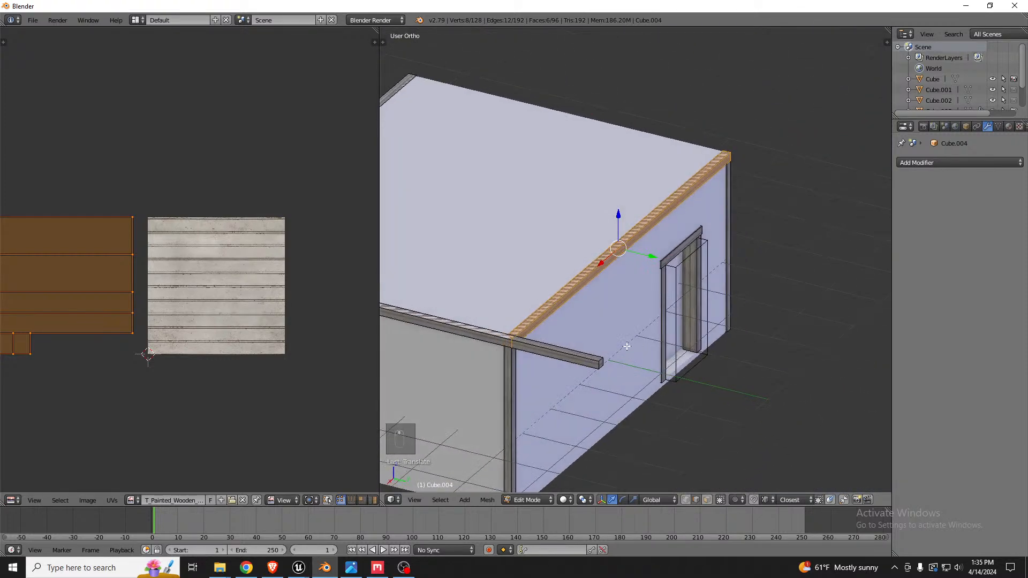
pyautogui.scroll(4, 501, 339)
pyautogui.rightClick(751, 399)
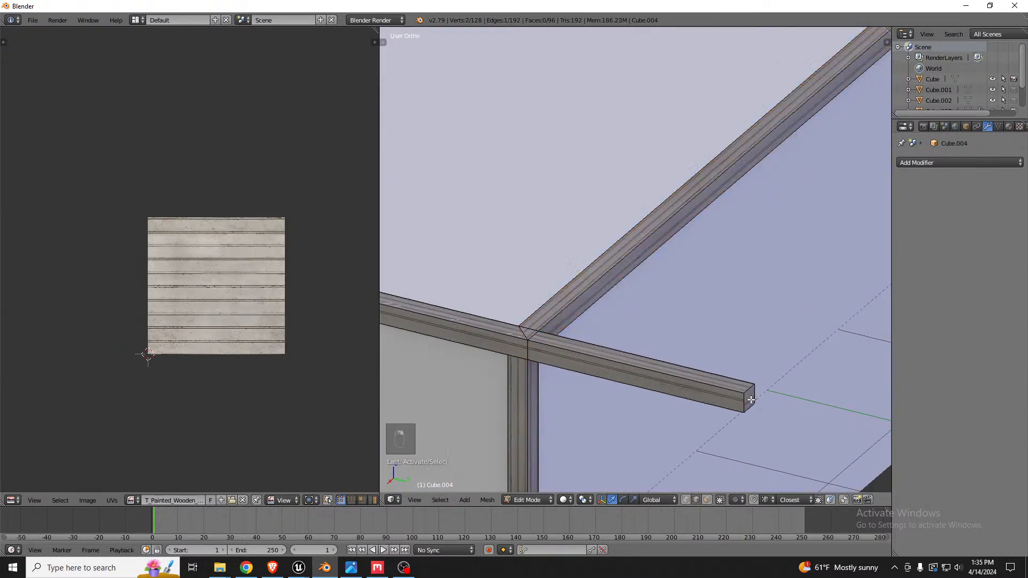
pyautogui.hotkey('ctrl', 'Tab')
pyautogui.click(737, 405)
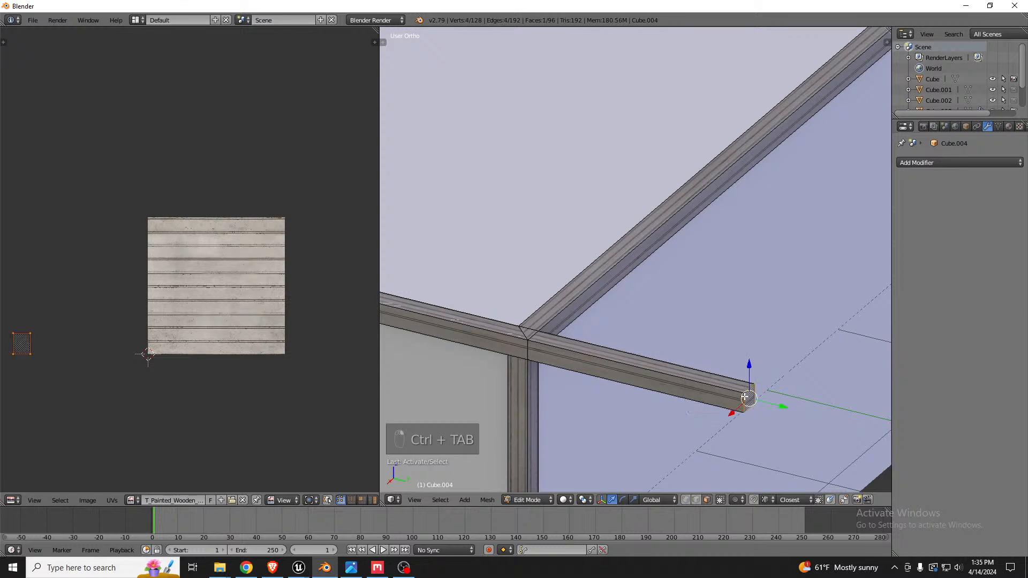
pyautogui.press('g')
pyautogui.press('y')
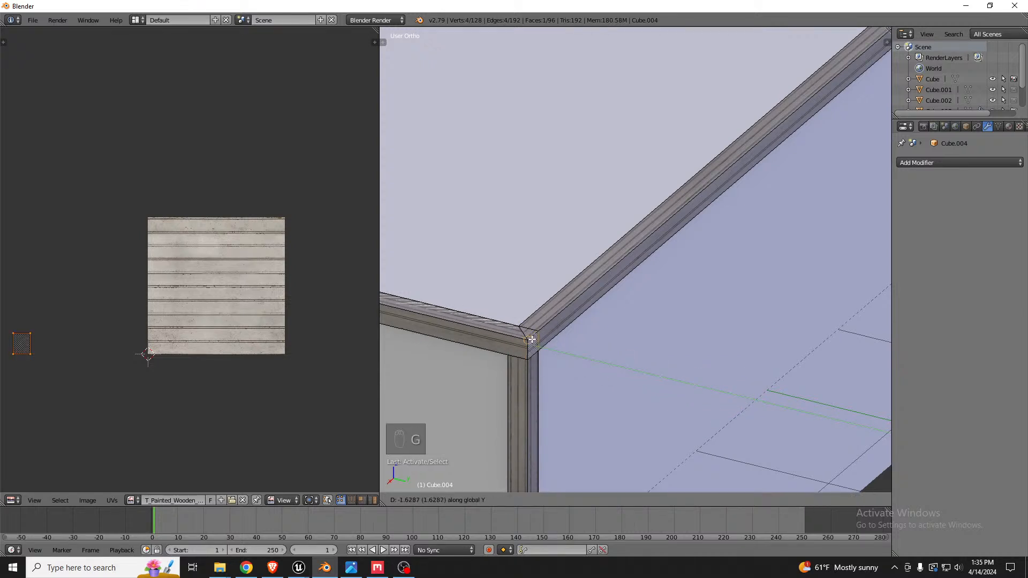
pyautogui.click(527, 337)
# Move the inner vertical edge of the shortened side beam's end along Y to form a mitre against the back beam.
pyautogui.scroll(2, 527, 334)
pyautogui.hotkey('ctrl', 'Tab')
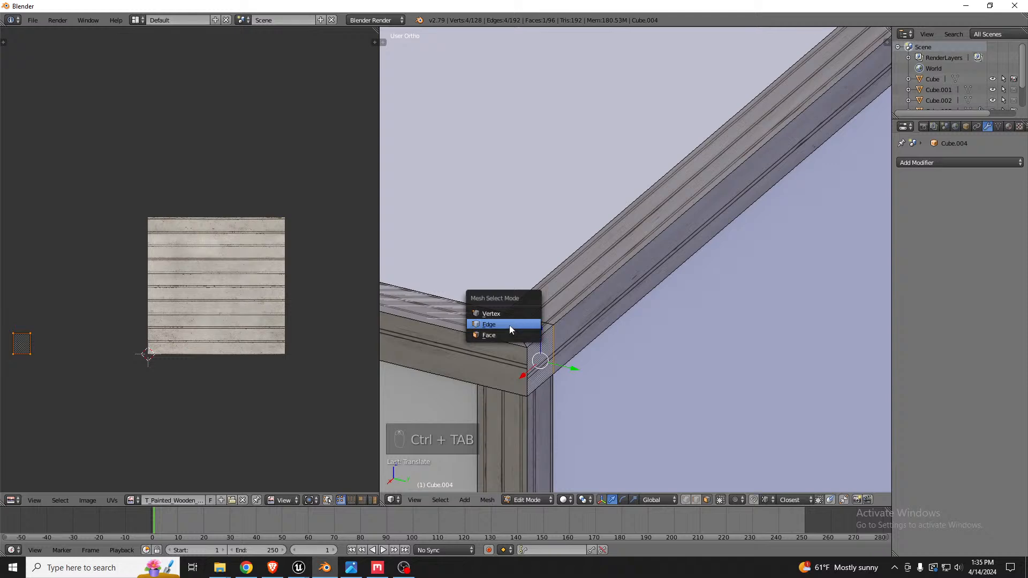
pyautogui.click(509, 326)
pyautogui.click(556, 345)
pyautogui.moveTo(589, 357); pyautogui.dragTo(540, 344)
pyautogui.scroll(-11, 536, 334)
pyautogui.moveTo(525, 316); pyautogui.dragTo(668, 319, button='middle')
pyautogui.scroll(7, 488, 462)
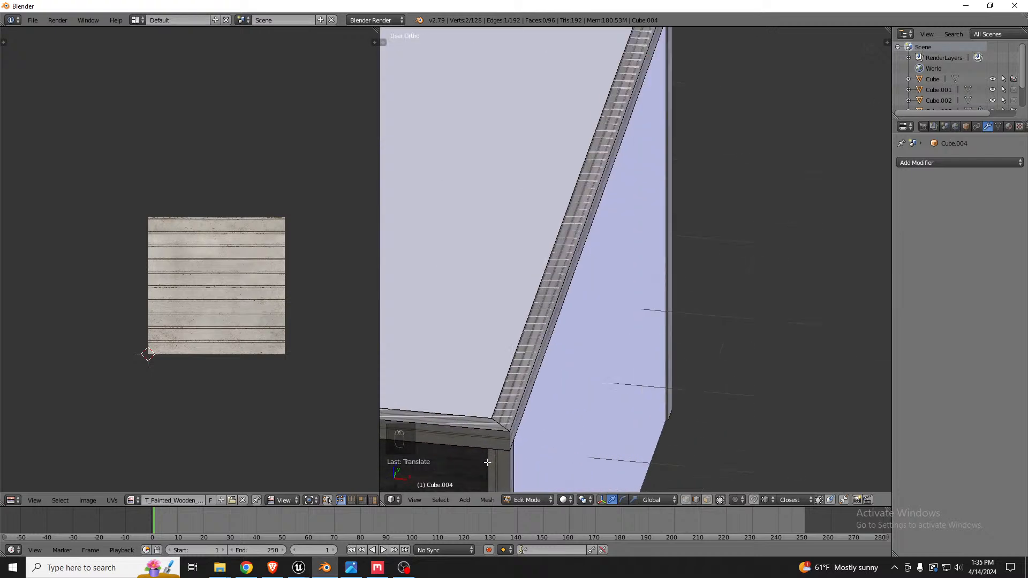
pyautogui.scroll(-7, 694, 370)
pyautogui.moveTo(602, 368); pyautogui.dragTo(667, 366, button='middle')
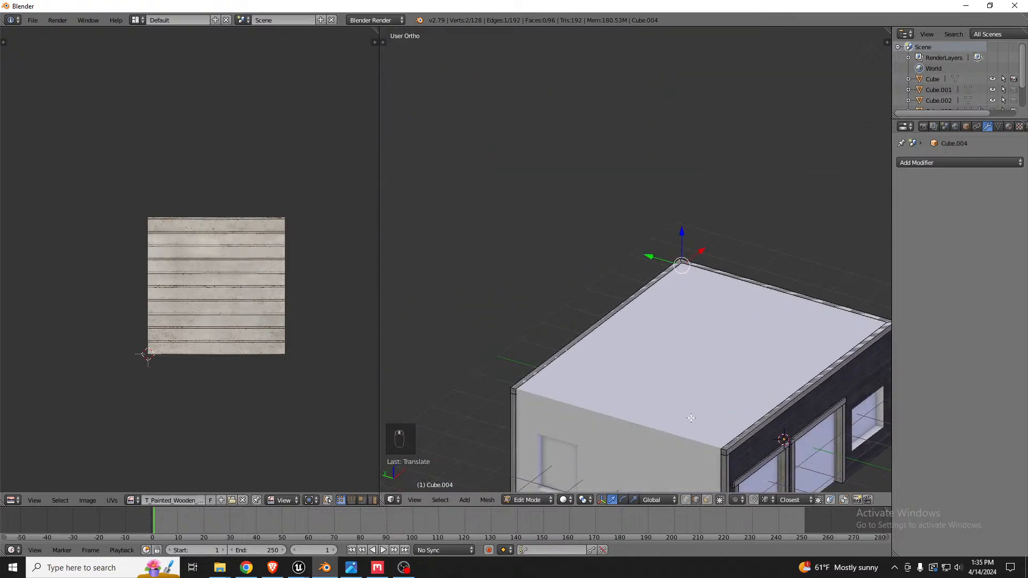
# Duplicate the mitred side beam to the opposite side wall and rotate the copy so its mitred side faces the roof.
pyautogui.press('a')
pyautogui.press('l')
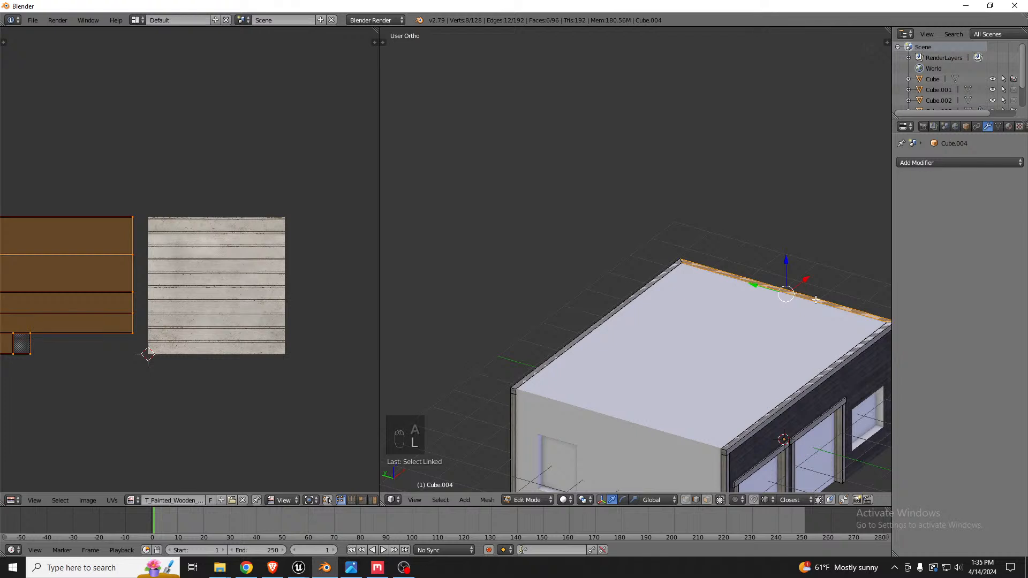
pyautogui.hotkey('shift', 'd')
pyautogui.click(620, 428)
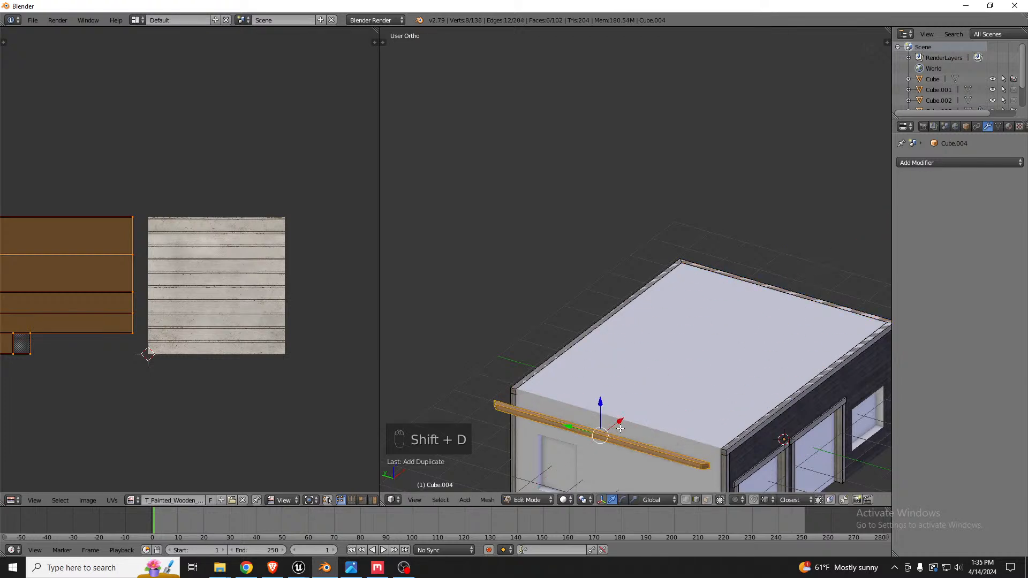
pyautogui.press('r')
pyautogui.click(616, 428)
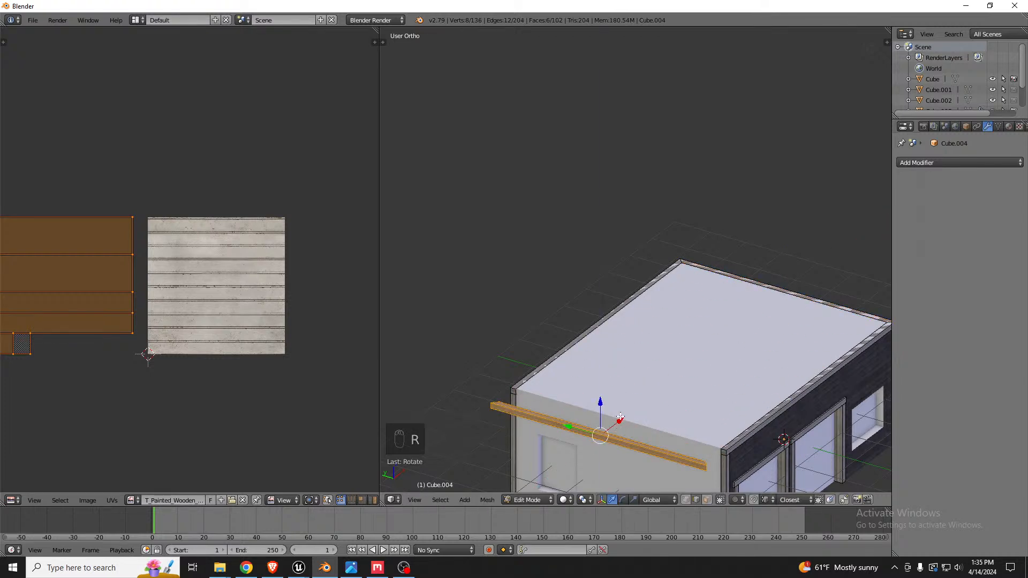
# Move the rotated side beam copy along X until it sits flush with the corner posts.
pyautogui.scroll(-2, 651, 439)
pyautogui.scroll(5, 664, 401)
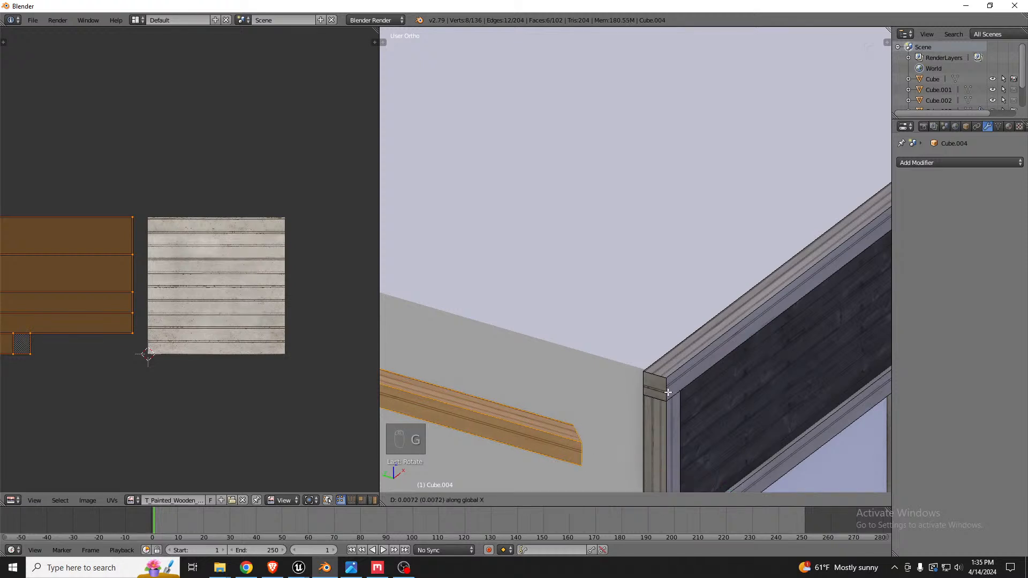
pyautogui.press('x')
pyautogui.click(678, 386)
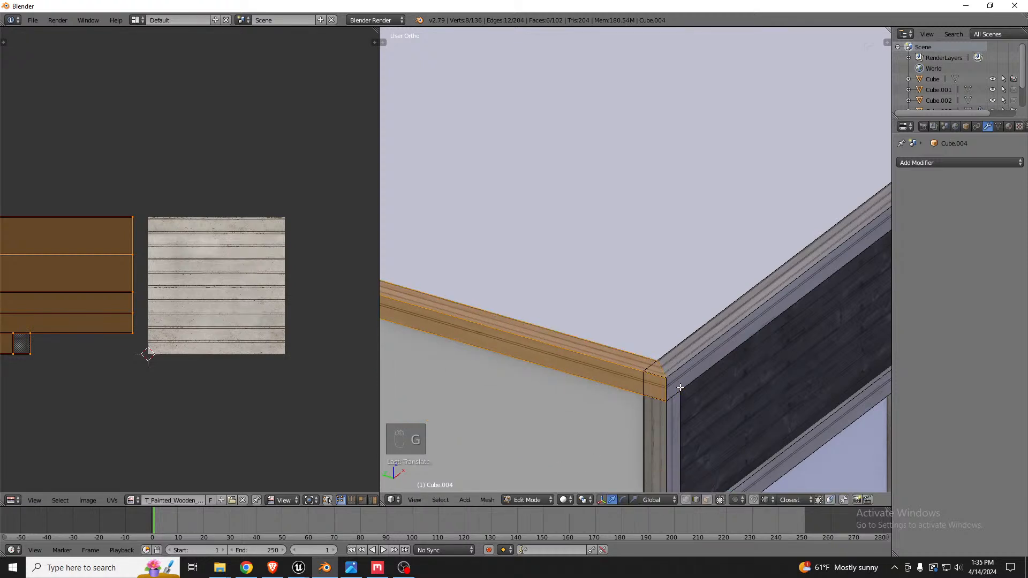
# Mitre the front beam's square end at the new side beam by moving its inner vertical edge to the joint.
pyautogui.scroll(5, 646, 362)
pyautogui.hotkey('ctrl', 'Tab')
pyautogui.click(622, 405)
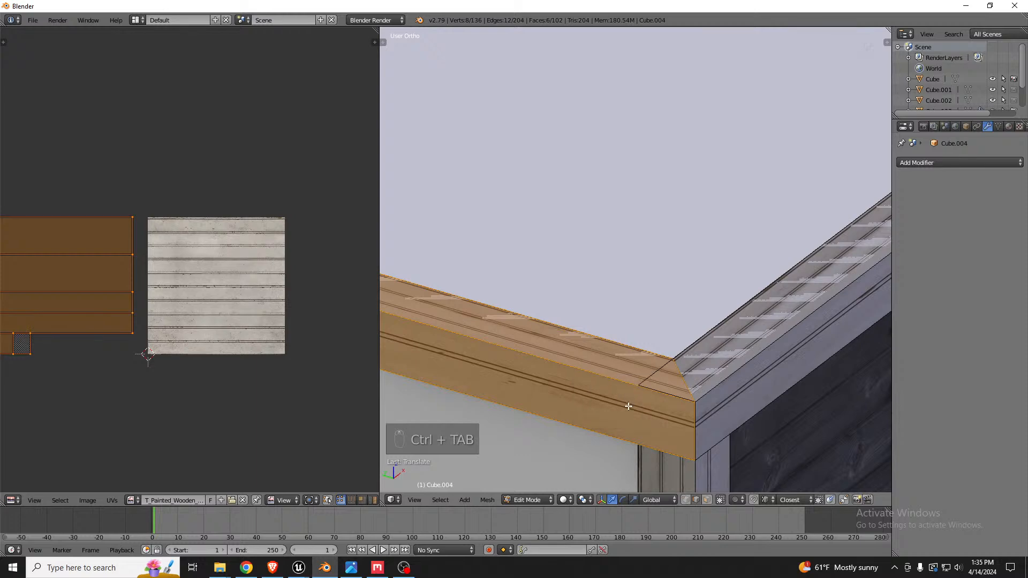
pyautogui.press('z')
pyautogui.rightClick(637, 403)
pyautogui.press('z')
pyautogui.moveTo(661, 397); pyautogui.dragTo(666, 392)
# Mitre the back beam's end at the new side beam by moving its inner vertical edge about 0.147 along X.
pyautogui.scroll(-4, 752, 379)
pyautogui.scroll(7, 430, 286)
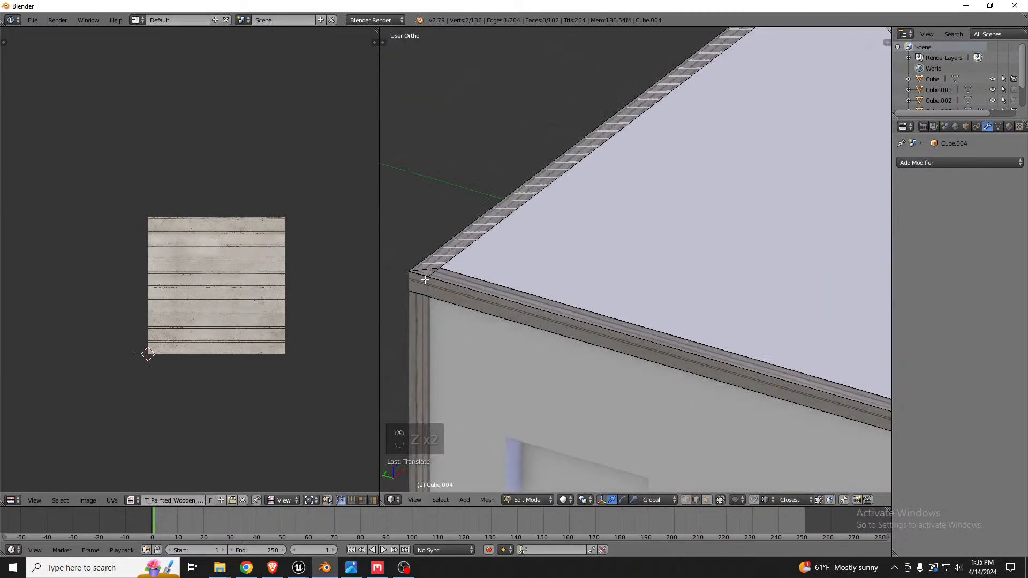
pyautogui.press('z')
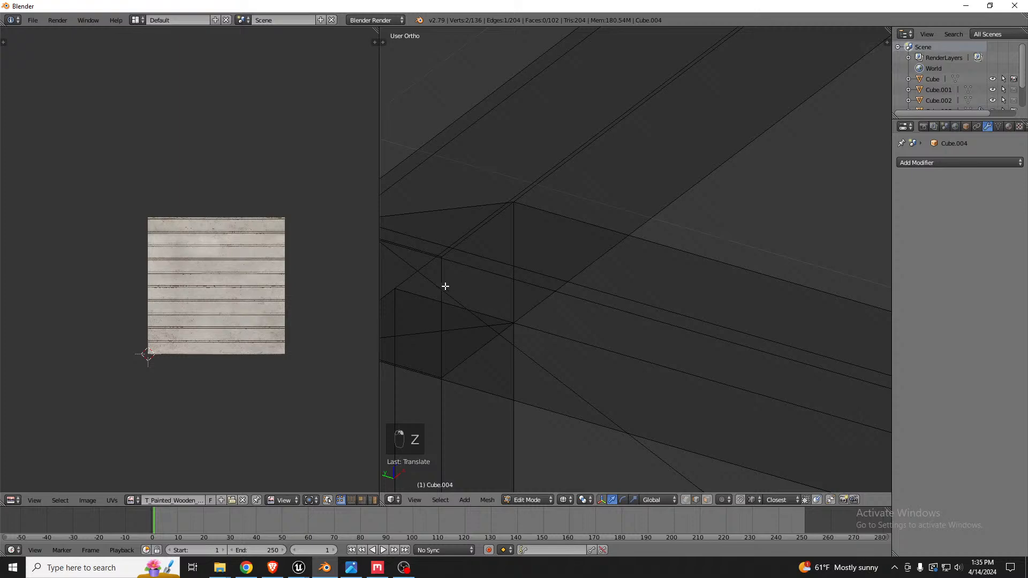
pyautogui.press('z')
pyautogui.scroll(-1, 452, 284)
pyautogui.press('z')
pyautogui.rightClick(455, 282)
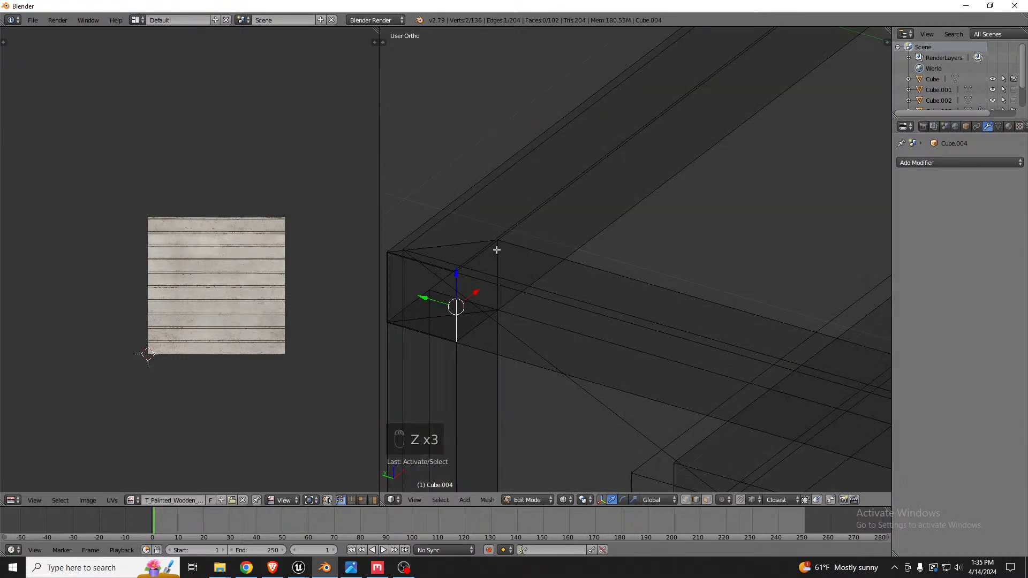
pyautogui.press('g')
pyautogui.press('x')
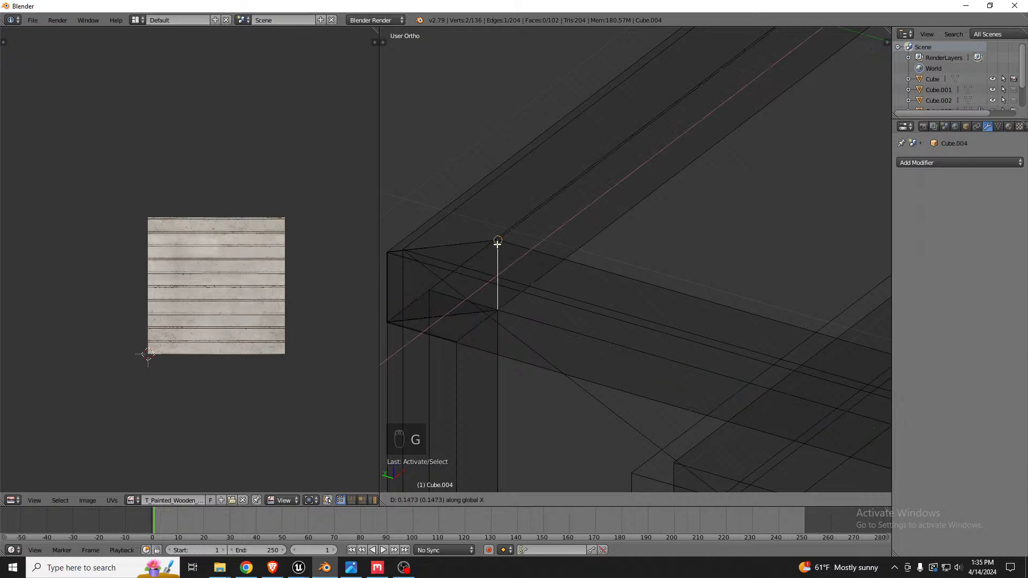
pyautogui.click(497, 244)
pyautogui.moveTo(497, 244)
pyautogui.mouseDown(button='middle')
pyautogui.moveTo(523, 296)
pyautogui.moveTo(610, 296)
pyautogui.moveTo(567, 276)
pyautogui.mouseUp(button='middle')
pyautogui.press('z')
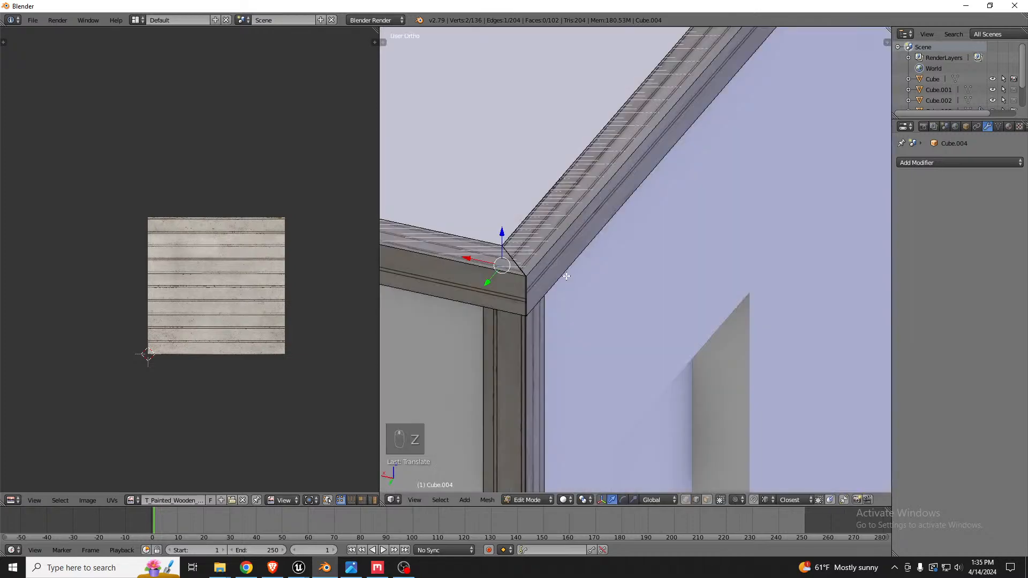
# Nudge the whole new side beam along X so its outer face lines up with the back beam's end.
pyautogui.scroll(6, 548, 278)
pyautogui.press('a')
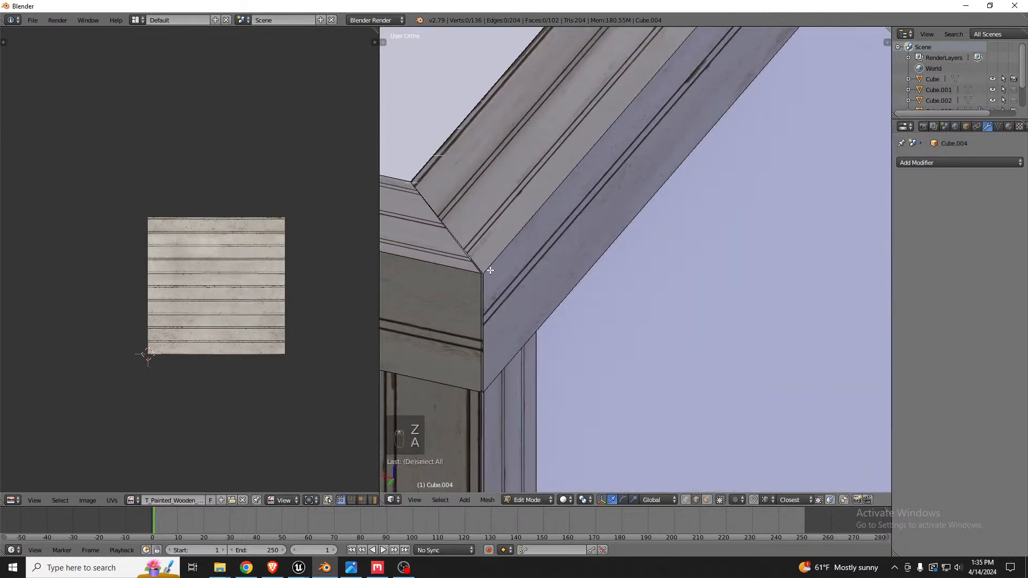
pyautogui.press('l')
pyautogui.press('g')
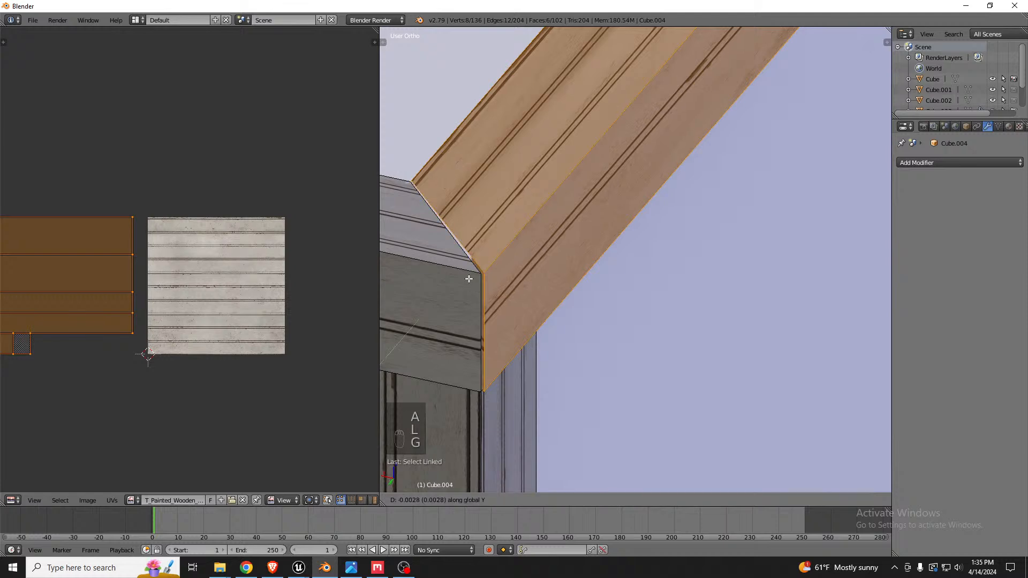
pyautogui.press('x')
pyautogui.click(480, 273)
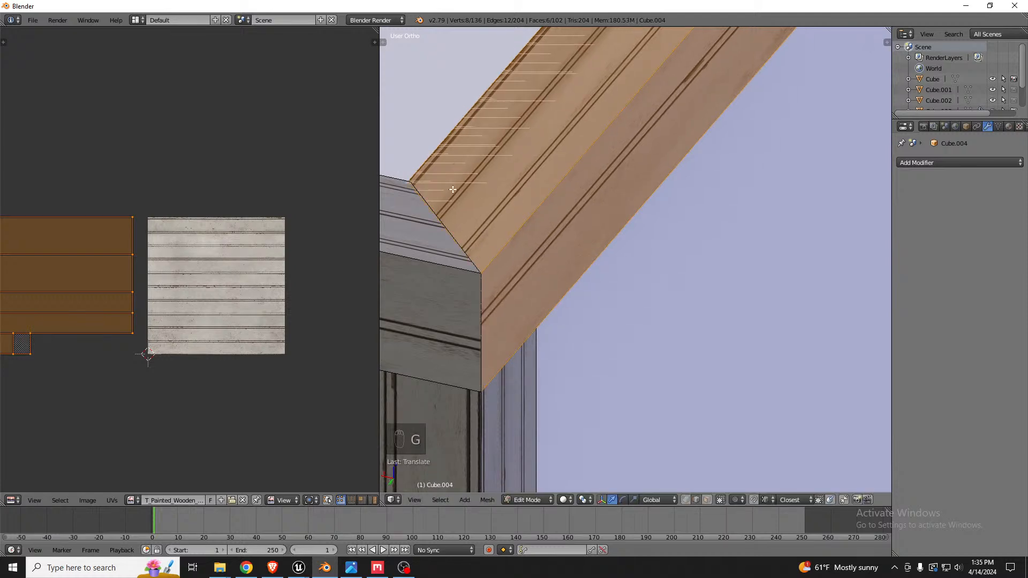
# Move the back beam's inner mitre edge along X to close the gap against the side beam.
pyautogui.moveTo(450, 191); pyautogui.dragTo(453, 249, button='middle')
pyautogui.press('z')
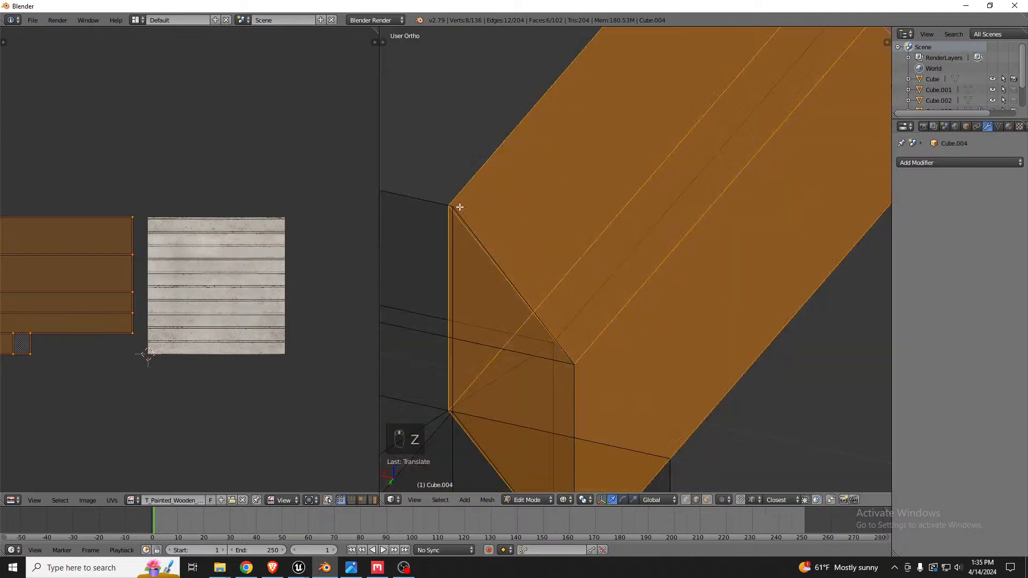
pyautogui.rightClick(454, 249)
pyautogui.press('z')
pyautogui.press('g')
pyautogui.press('x')
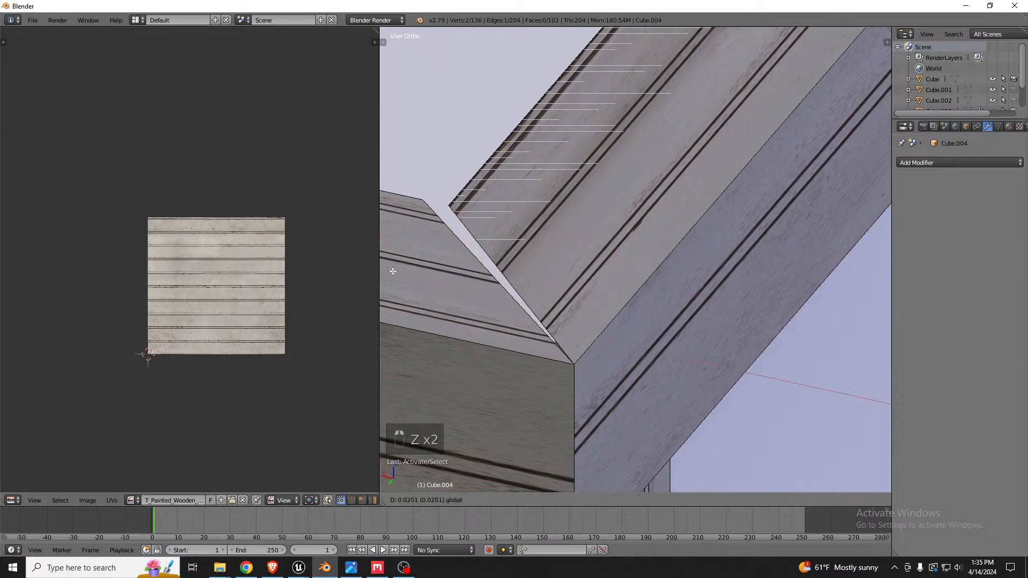
pyautogui.click(447, 213)
# Adjust the inner mitre edge at the new side beam's front corner to meet the adjoining beam.
pyautogui.scroll(-6, 447, 213)
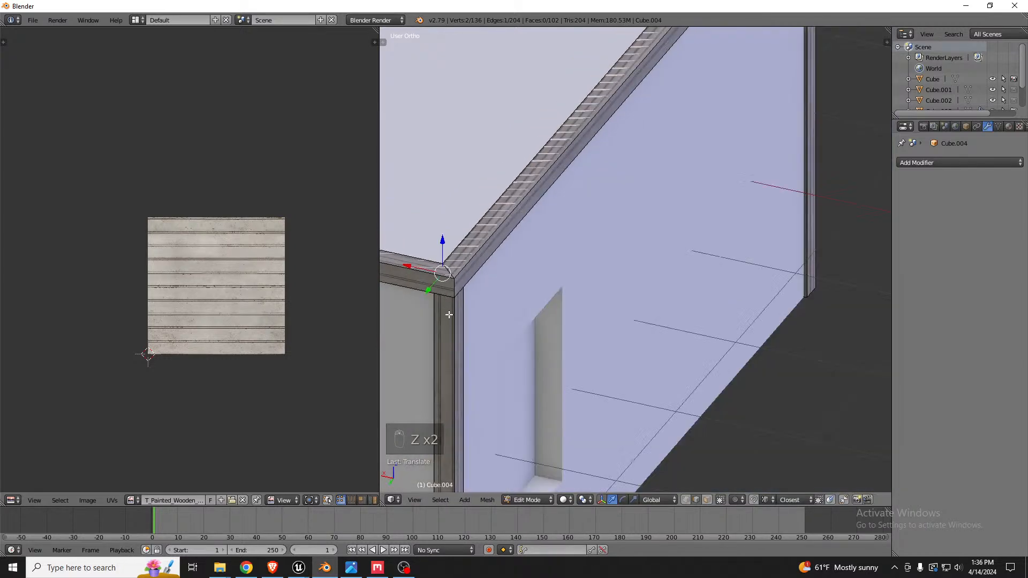
pyautogui.scroll(3, 562, 170)
pyautogui.scroll(3, 562, 171)
pyautogui.press('z')
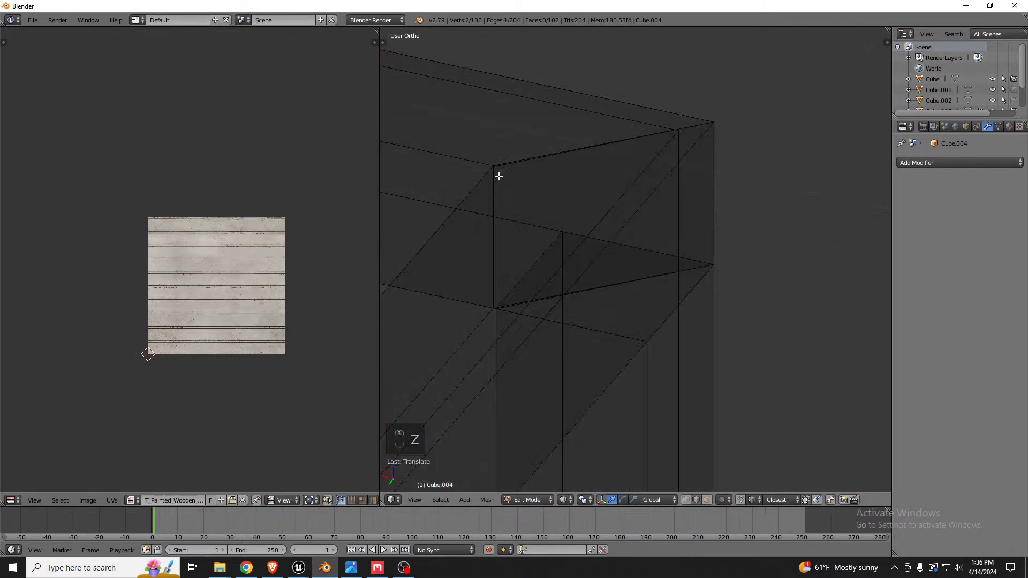
pyautogui.rightClick(495, 182)
pyautogui.keyDown('ctrl'); pyautogui.moveTo(458, 231); pyautogui.dragTo(491, 165); pyautogui.keyUp('ctrl')
pyautogui.scroll(-12, 617, 189)
pyautogui.press('z')
pyautogui.scroll(-5, 617, 189)
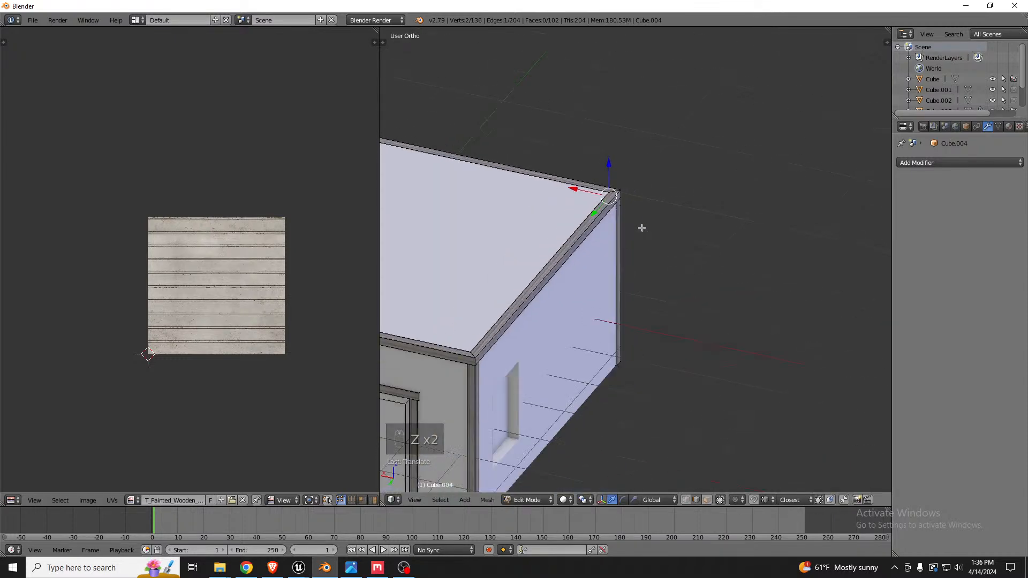
# Leave mesh editing, inspect the roof trim around the building, and compare the roof edge with the reference photo in front view.
pyautogui.moveTo(640, 227); pyautogui.dragTo(466, 176, button='middle')
pyautogui.press('Tab')
pyautogui.moveTo(511, 208); pyautogui.dragTo(609, 251, button='middle')
pyautogui.scroll(-3, 488, 225)
pyautogui.scroll(5, 701, 236)
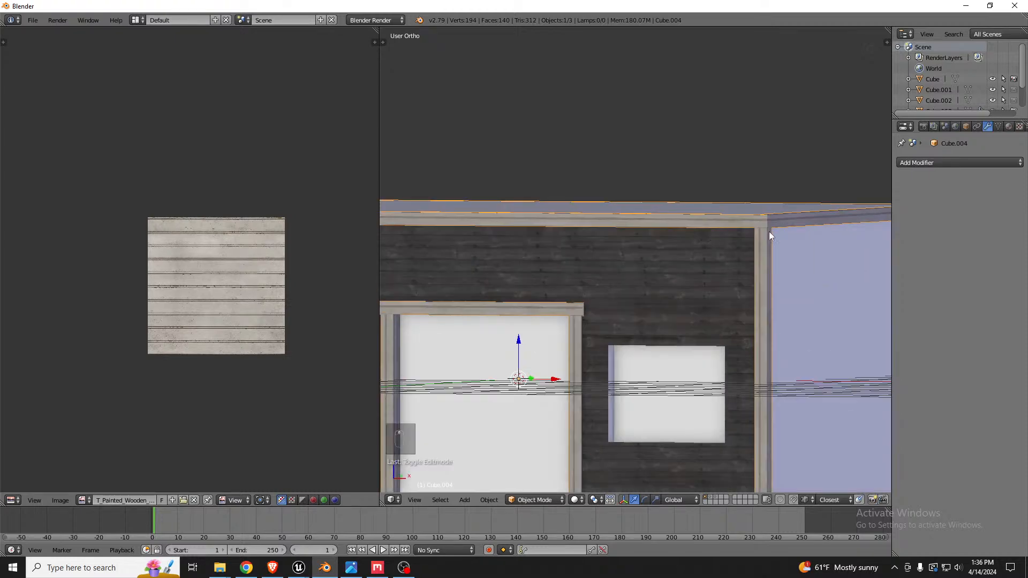
pyautogui.moveTo(768, 231); pyautogui.dragTo(632, 280, button='middle')
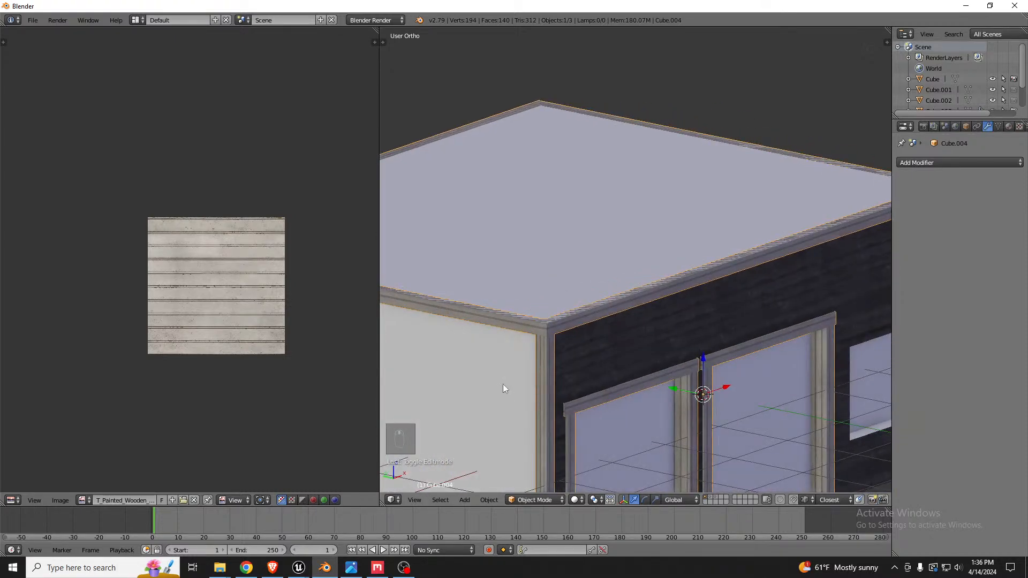
pyautogui.scroll(-2, 488, 455)
pyautogui.press('KP_1')
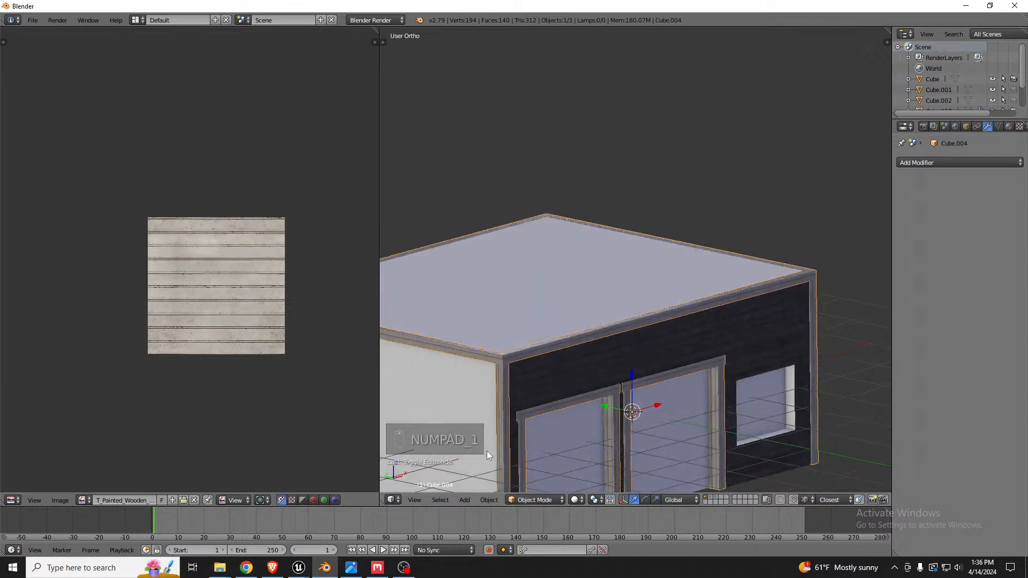
pyautogui.press('z')
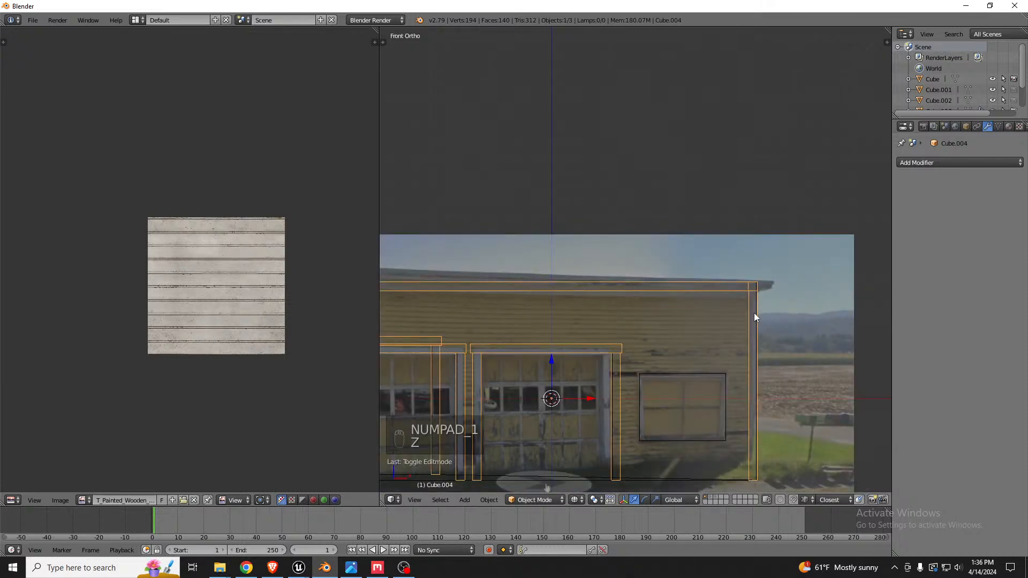
pyautogui.scroll(5, 755, 317)
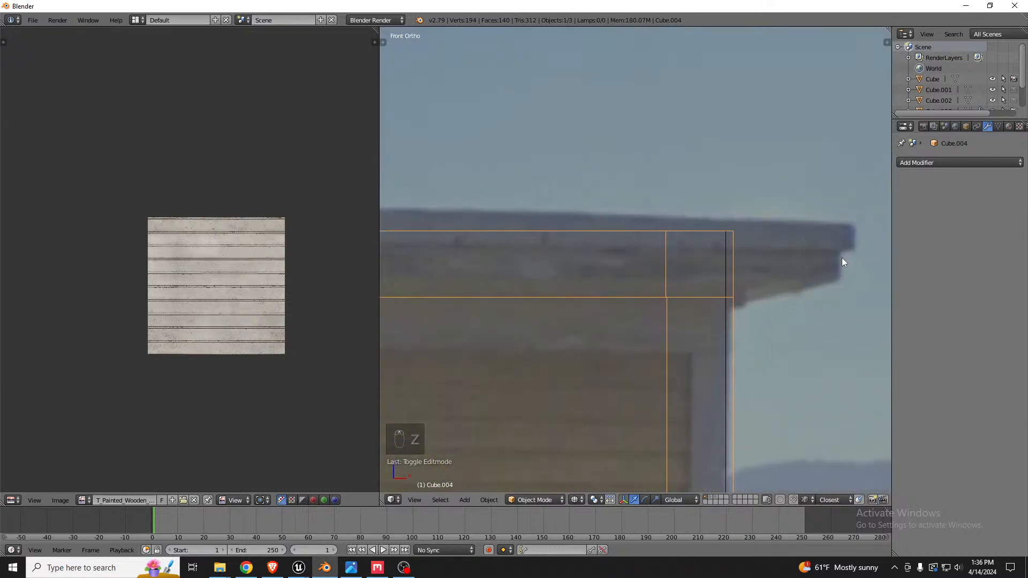
pyautogui.scroll(-5, 771, 257)
pyautogui.moveTo(762, 280); pyautogui.dragTo(754, 289, button='middle')
pyautogui.press('z')
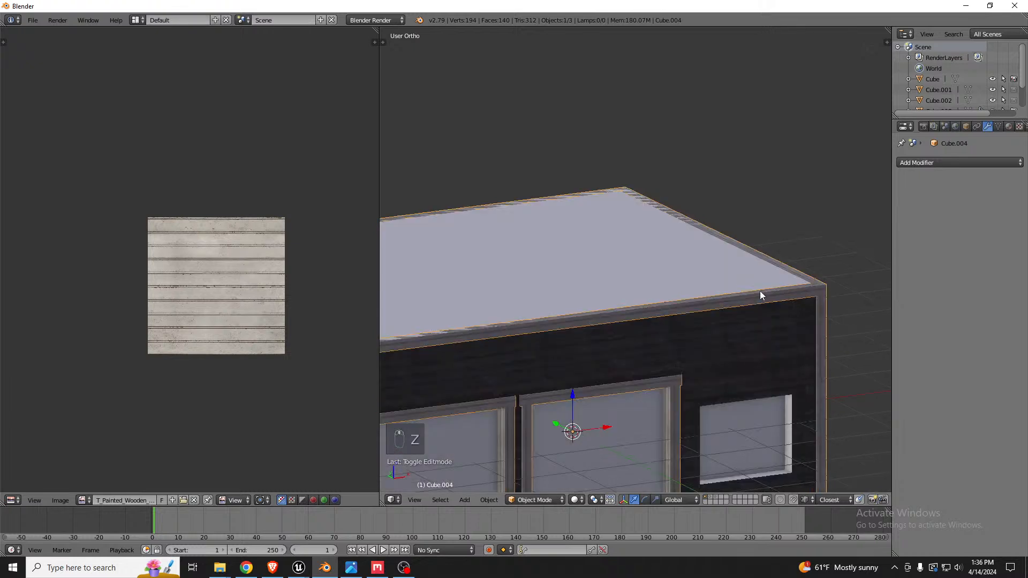
# Extrude the building's flat roof face upward by about 0.048 to form a raised slab above the trim.
pyautogui.rightClick(740, 279)
pyautogui.press('Tab')
pyautogui.hotkey('ctrl', 'Tab')
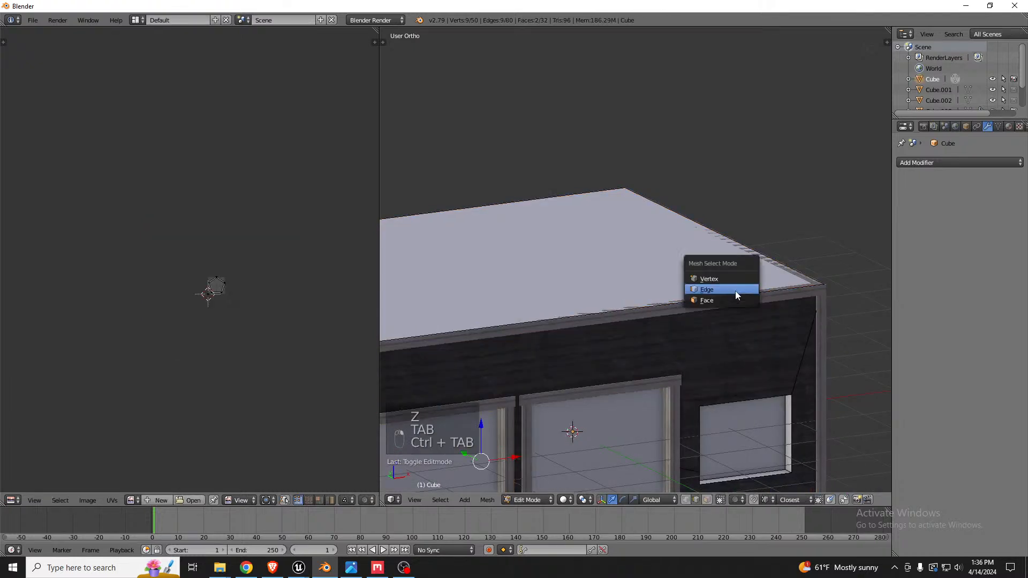
pyautogui.click(735, 300)
pyautogui.rightClick(720, 274)
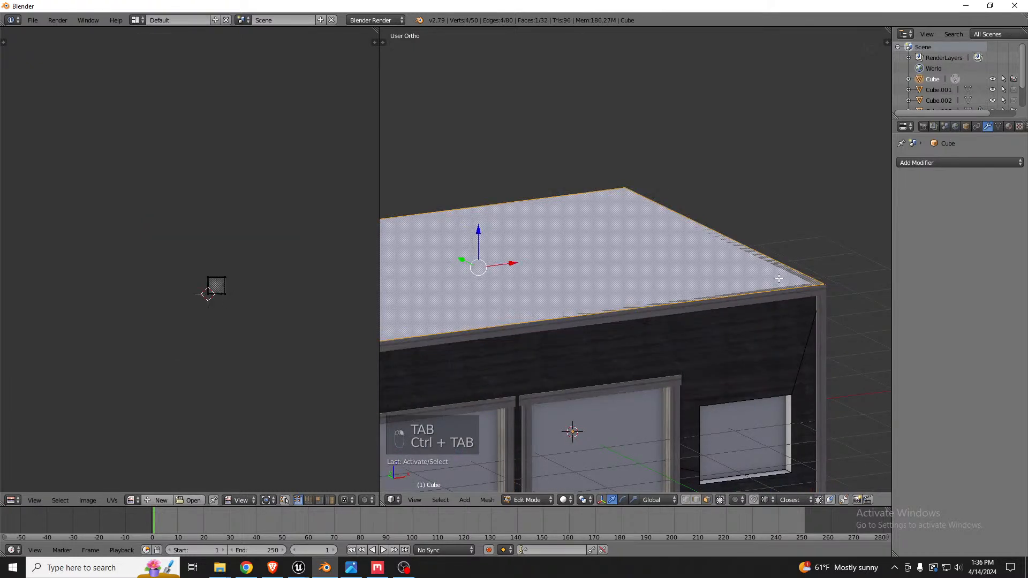
pyautogui.scroll(2, 778, 278)
pyautogui.press('e')
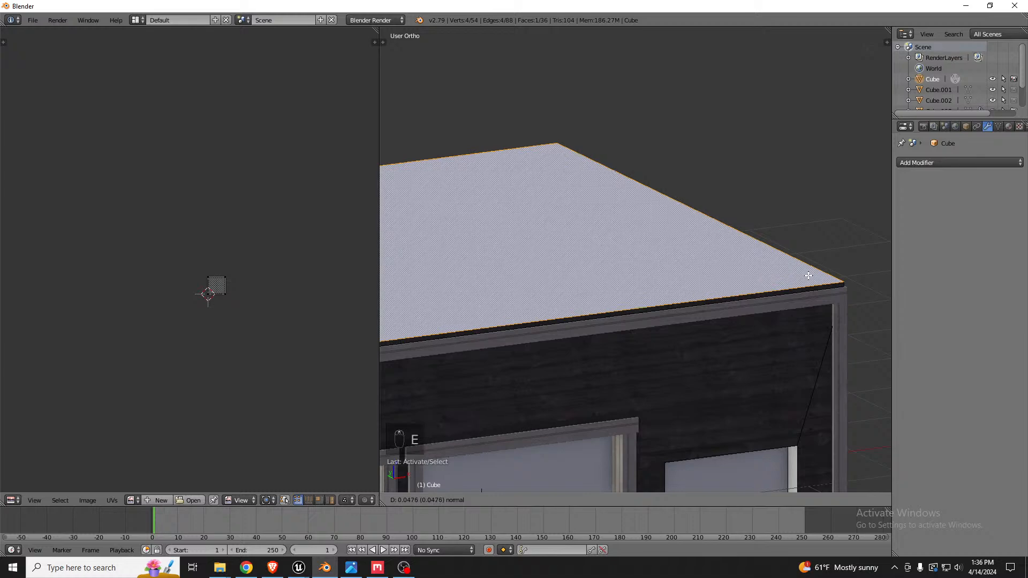
pyautogui.click(808, 276)
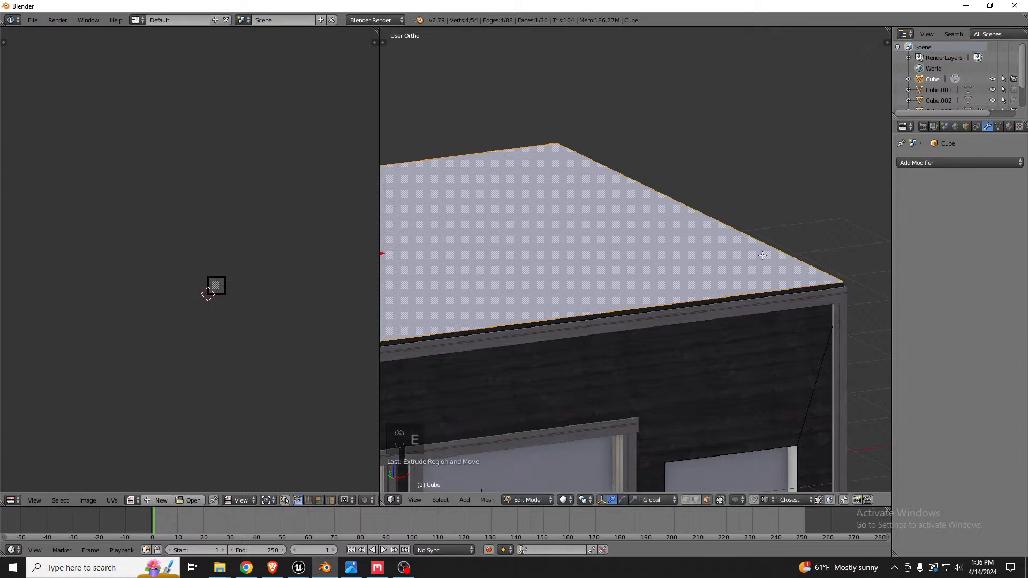
pyautogui.scroll(-1, 773, 310)
pyautogui.scroll(2, 781, 371)
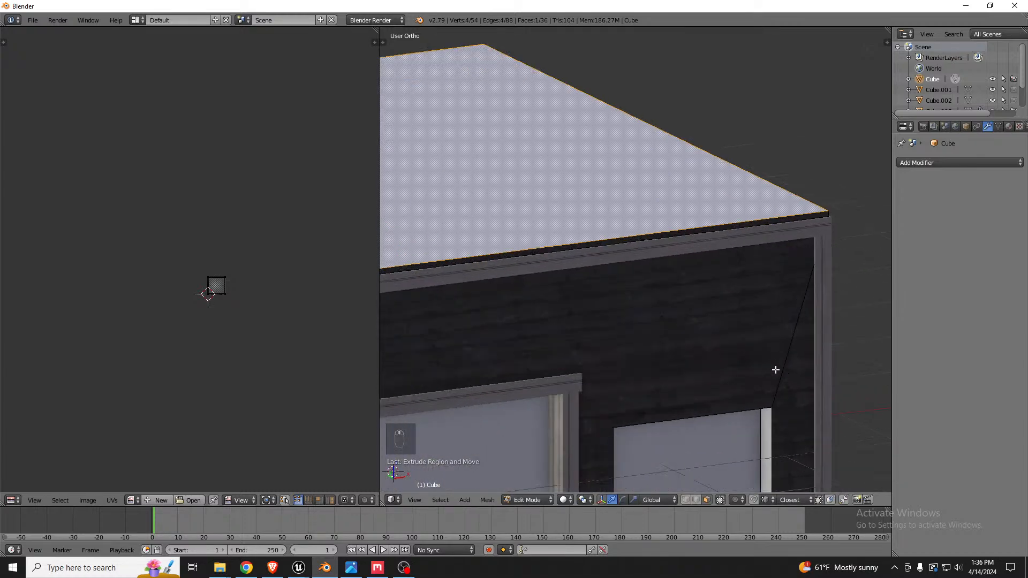
# Leave mesh editing and create a new material named trim on the wooden trim object.
pyautogui.press('Tab')
pyautogui.rightClick(822, 255)
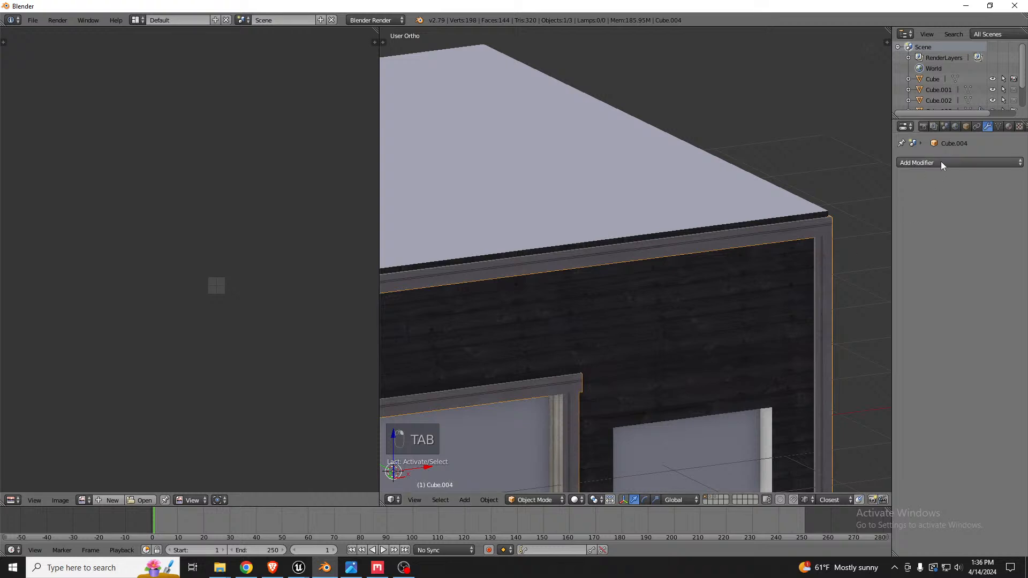
pyautogui.click(1008, 127)
pyautogui.click(932, 198)
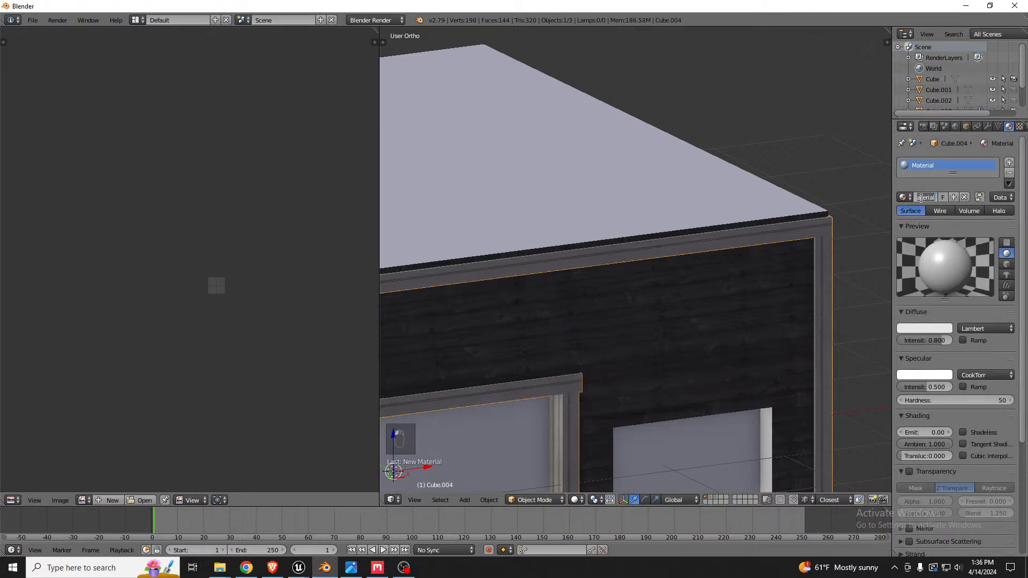
pyautogui.write('trim')
pyautogui.press('Return')
# Create a new material named walls on the main building object.
pyautogui.rightClick(605, 366)
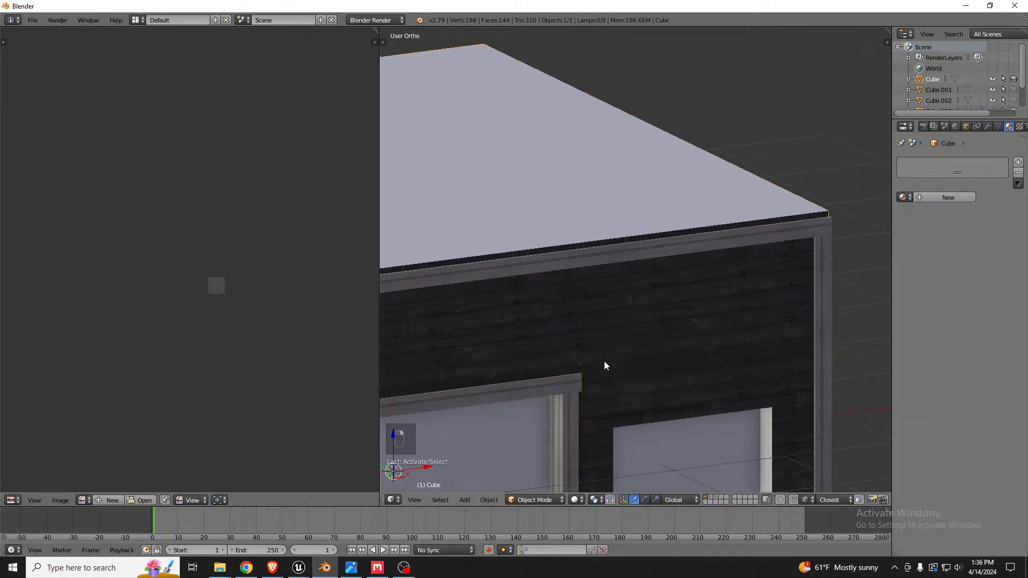
pyautogui.click(944, 197)
pyautogui.write('wa')
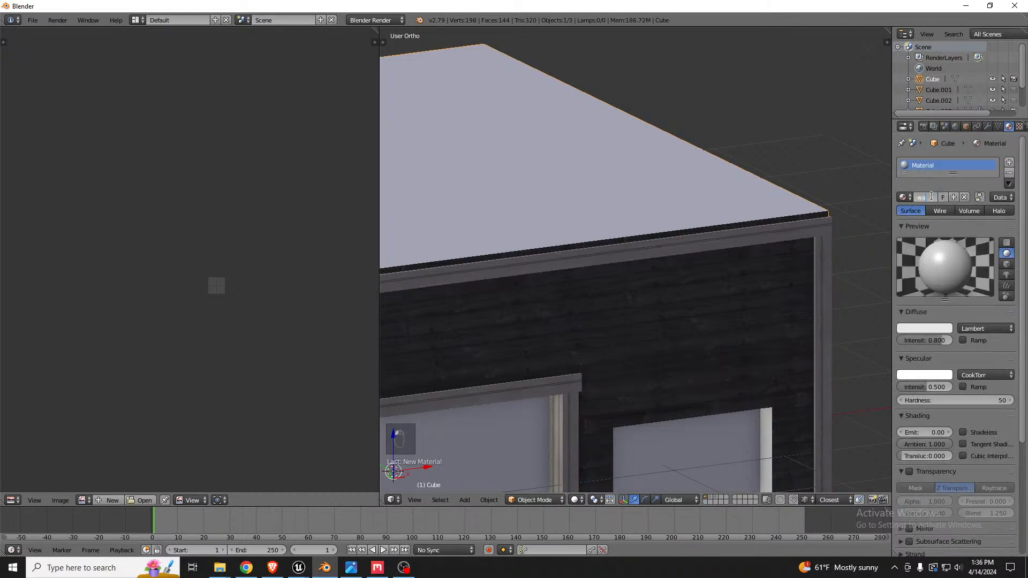
pyautogui.write('lls')
# Reopen the building mesh for face editing and select a face loop at the roof slab's front corner.
pyautogui.scroll(3, 814, 219)
pyautogui.click(802, 214)
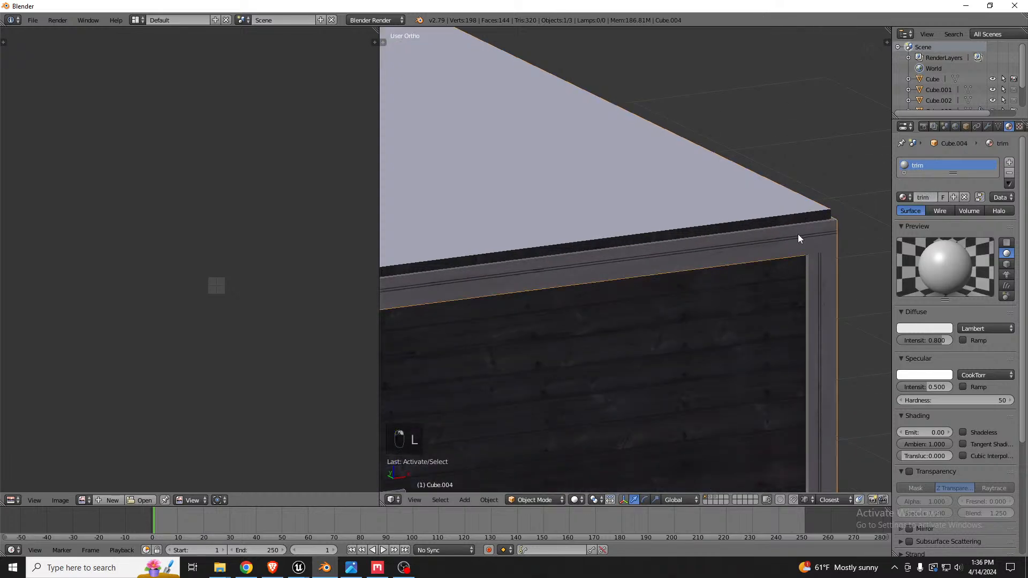
pyautogui.click(789, 220)
pyautogui.press('Tab')
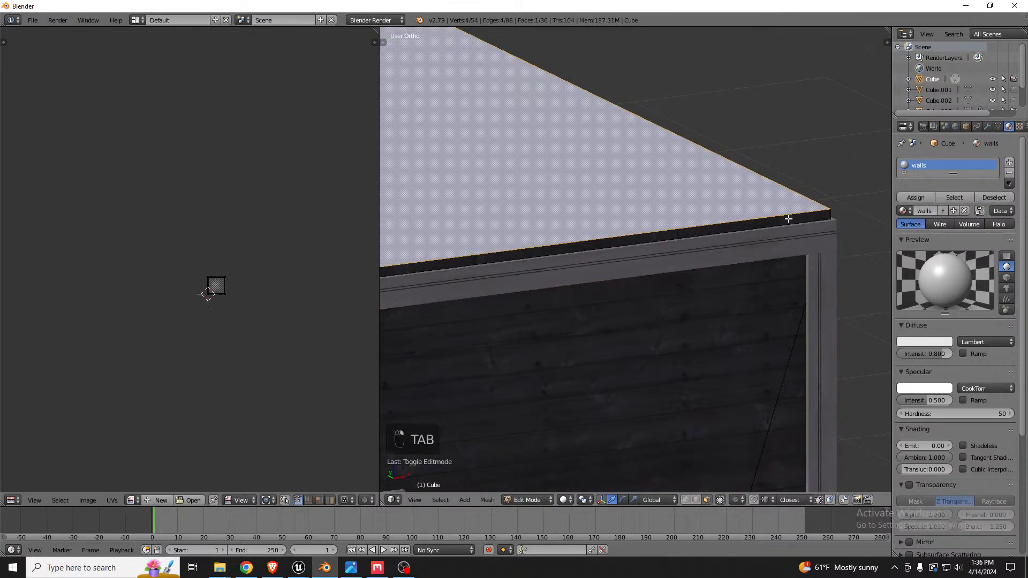
pyautogui.hotkey('ctrl', 'Tab')
pyautogui.click(823, 214)
pyautogui.keyDown('alt'); pyautogui.rightClick(828, 212); pyautogui.keyUp('alt')
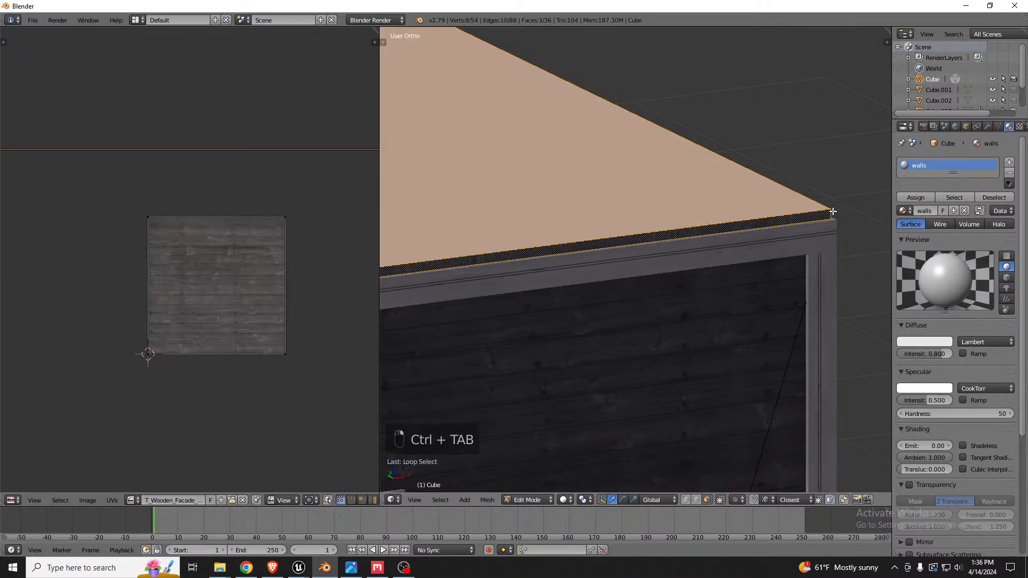
# Try to extrude the selected roof faces and widen them horizontally by about 1.02, and undo the attempt.
pyautogui.press('e')
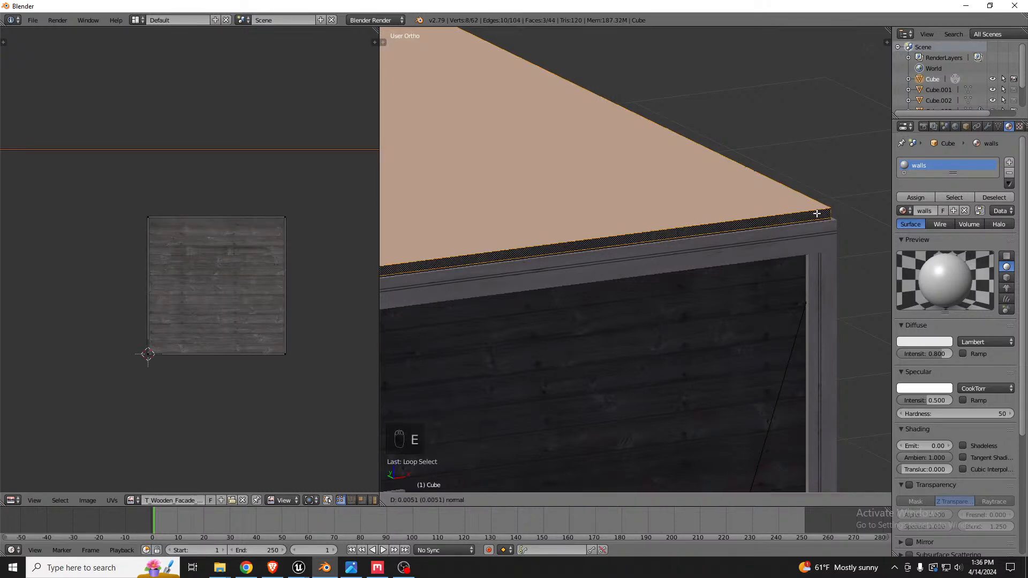
pyautogui.click(812, 215)
pyautogui.press('s')
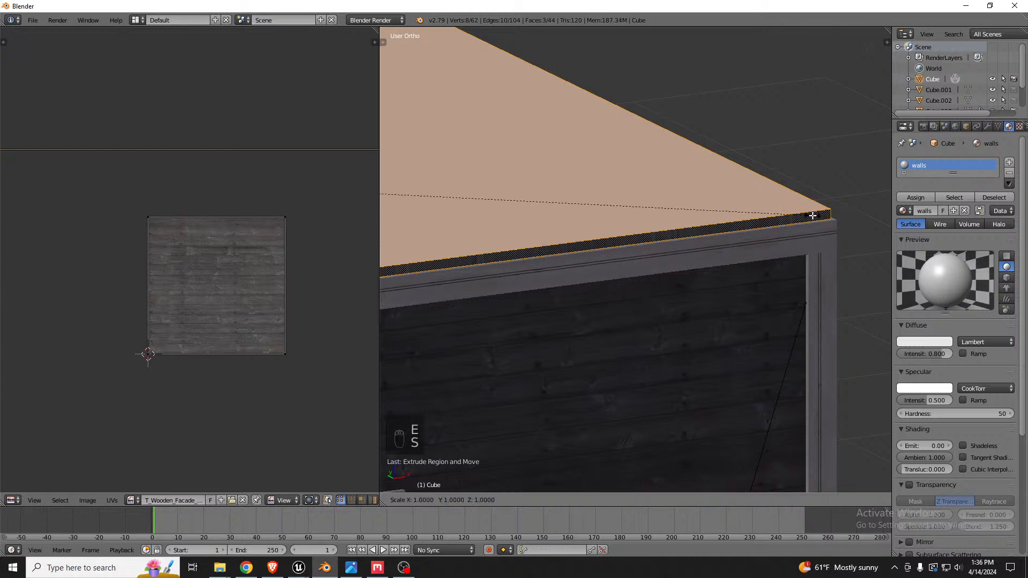
pyautogui.hotkey('shift', 'z')
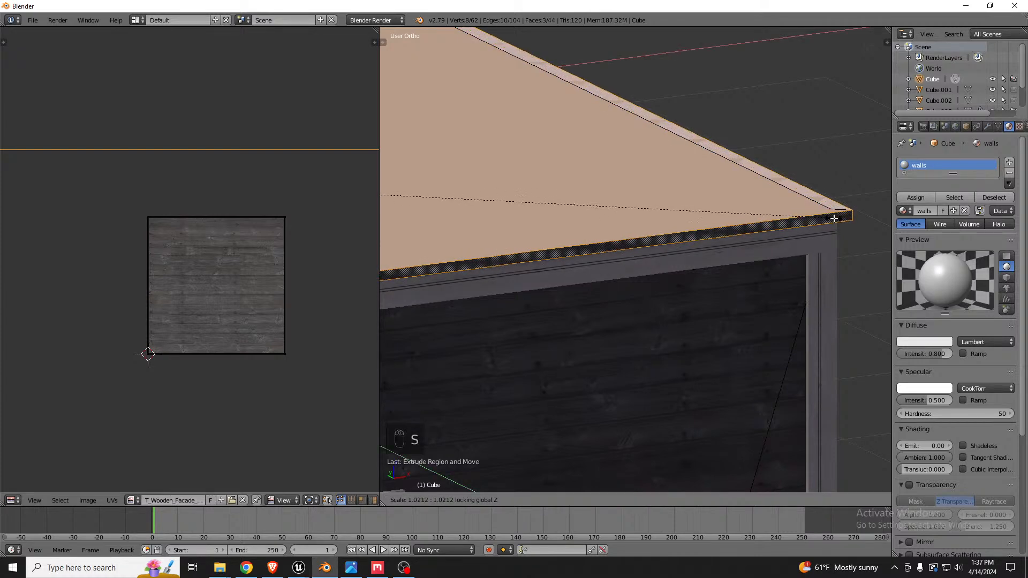
pyautogui.click(835, 216)
pyautogui.moveTo(835, 217); pyautogui.dragTo(610, 416, button='middle')
pyautogui.scroll(6, 532, 55)
pyautogui.scroll(2, 677, 172)
pyautogui.scroll(-6, 669, 187)
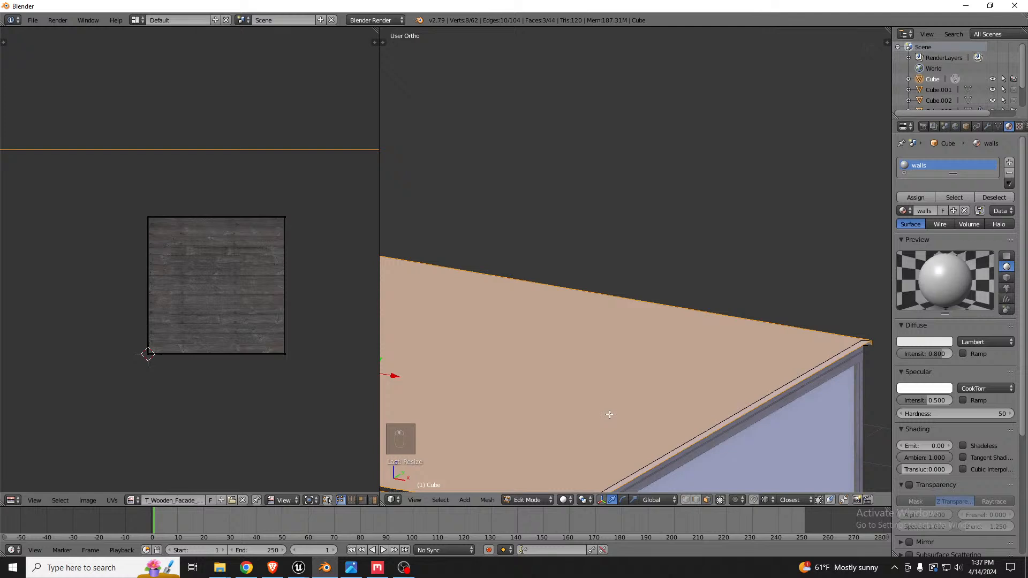
pyautogui.hotkey('ctrl', 'z')
pyautogui.hotkey('ctrl', 'z')
pyautogui.hotkey('ctrl', 'z')
# Select the whole building mesh and remove its duplicate vertices.
pyautogui.scroll(-3, 665, 363)
pyautogui.scroll(5, 640, 412)
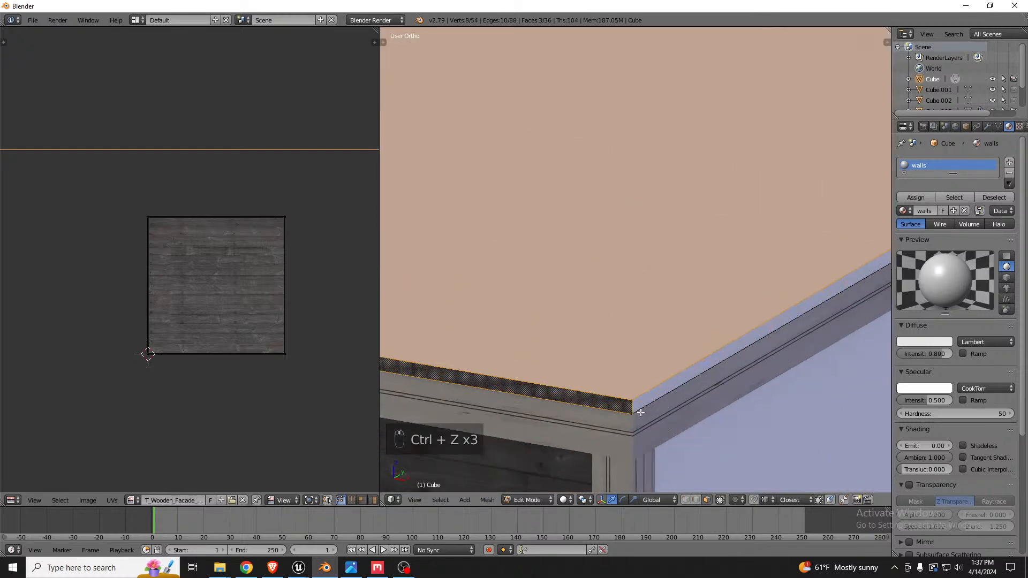
pyautogui.hotkey('ctrl', 'Tab')
pyautogui.click(629, 412)
pyautogui.press('a')
pyautogui.press('a')
pyautogui.press('a')
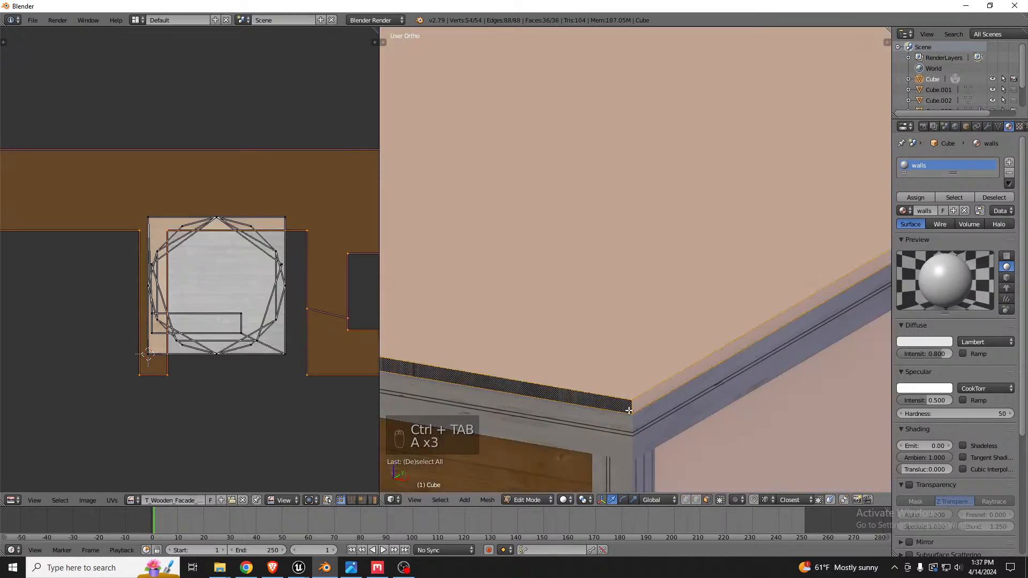
pyautogui.hotkey('ctrl', 'v')
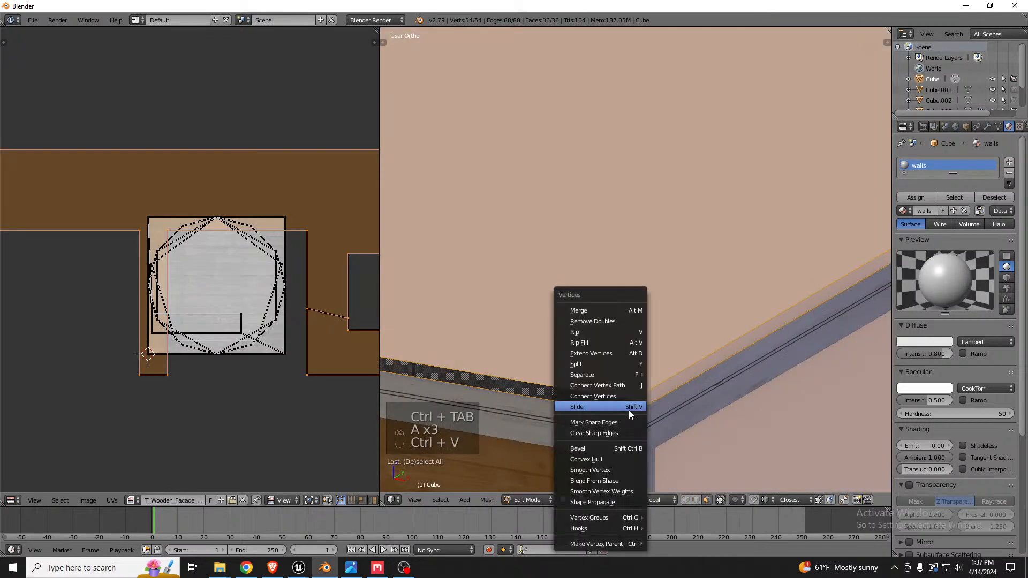
pyautogui.click(608, 319)
# Extrude the loop of four side faces around the roof slab and scale it outward in X and Y by about 1.06.
pyautogui.hotkey('ctrl', 'Tab')
pyautogui.click(607, 324)
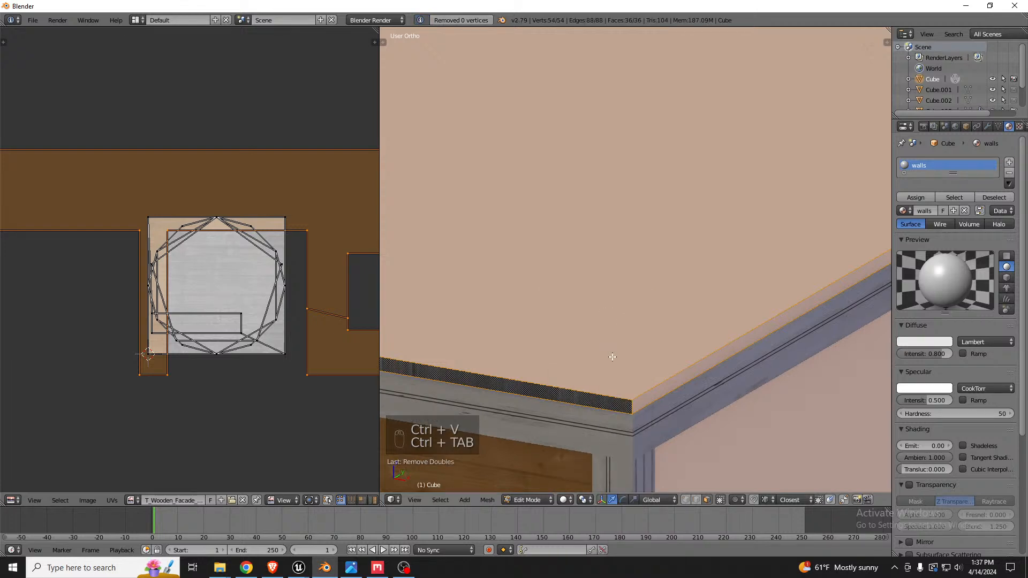
pyautogui.keyDown('alt'); pyautogui.click(631, 406); pyautogui.keyUp('alt')
pyautogui.scroll(-2, 626, 349)
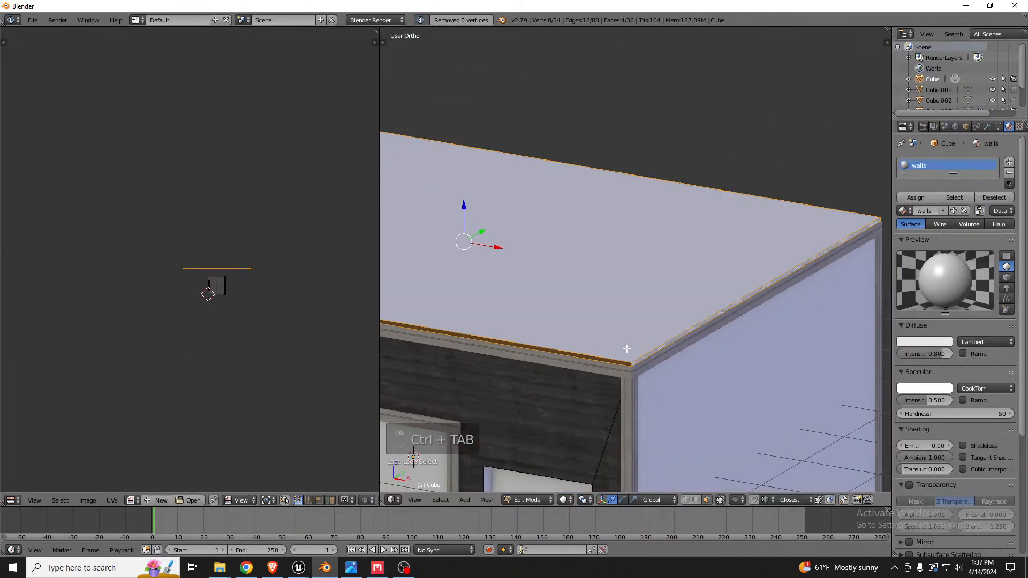
pyautogui.press('e')
pyautogui.rightClick(626, 351)
pyautogui.press('s')
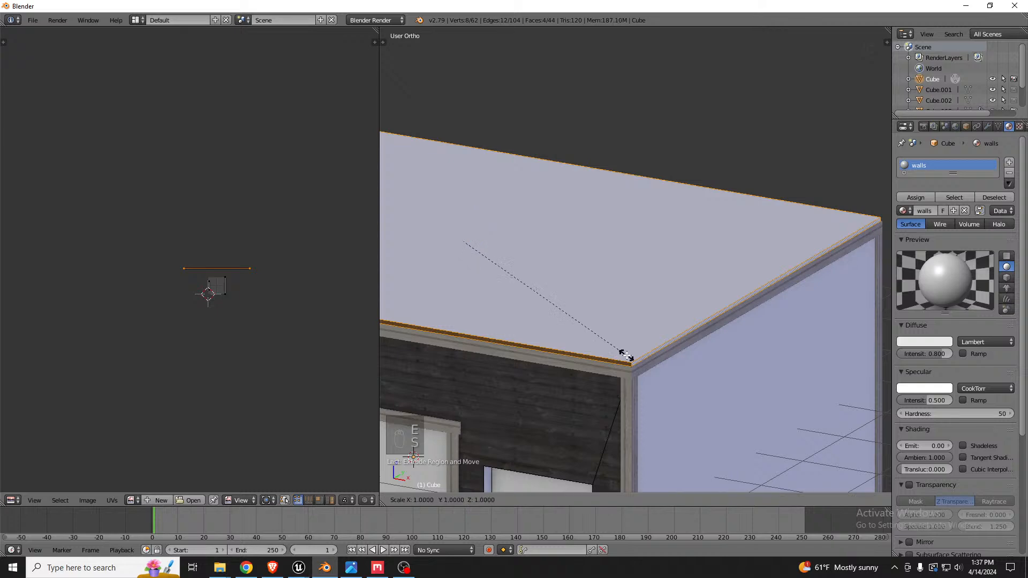
pyautogui.hotkey('shift', 'z')
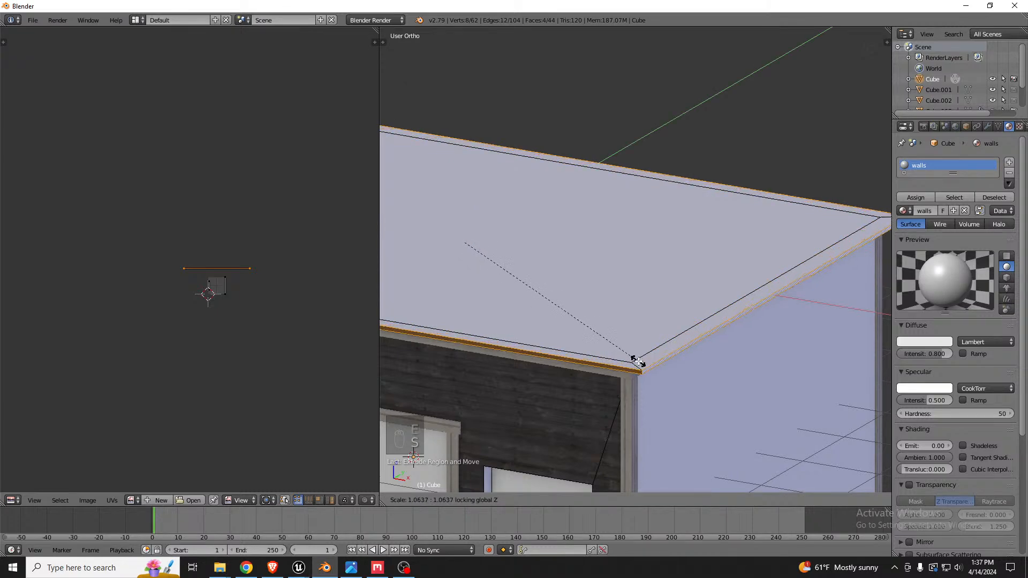
pyautogui.click(637, 361)
pyautogui.scroll(-2, 610, 346)
pyautogui.moveTo(611, 348); pyautogui.dragTo(632, 340, button='middle')
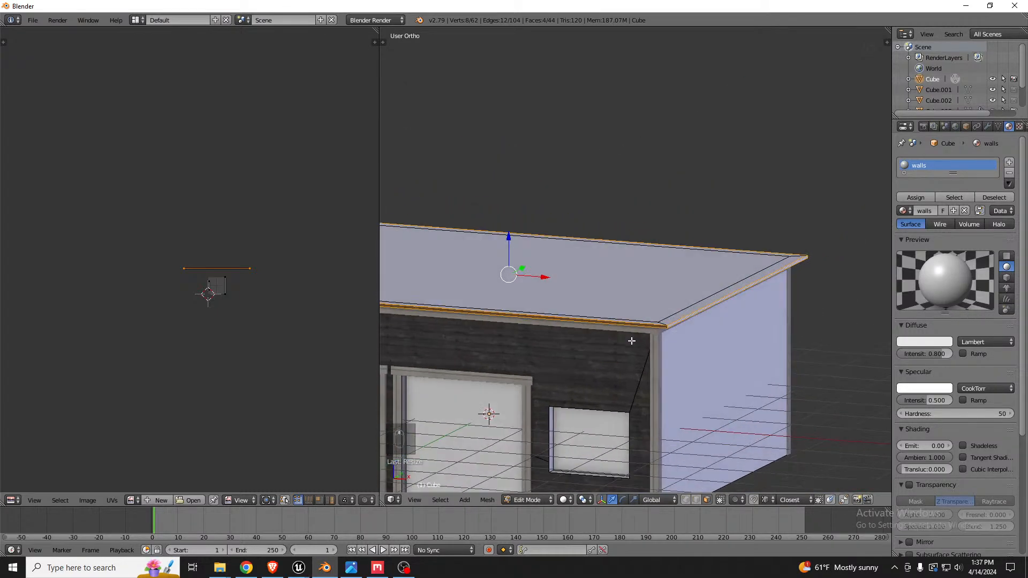
# Select the roof's top face with its surrounding overhang faces and raise them slightly along Z to thicken the slab.
pyautogui.hotkey('ctrl', 'Tab')
pyautogui.click(631, 333)
pyautogui.rightClick(642, 300)
pyautogui.scroll(2, 664, 318)
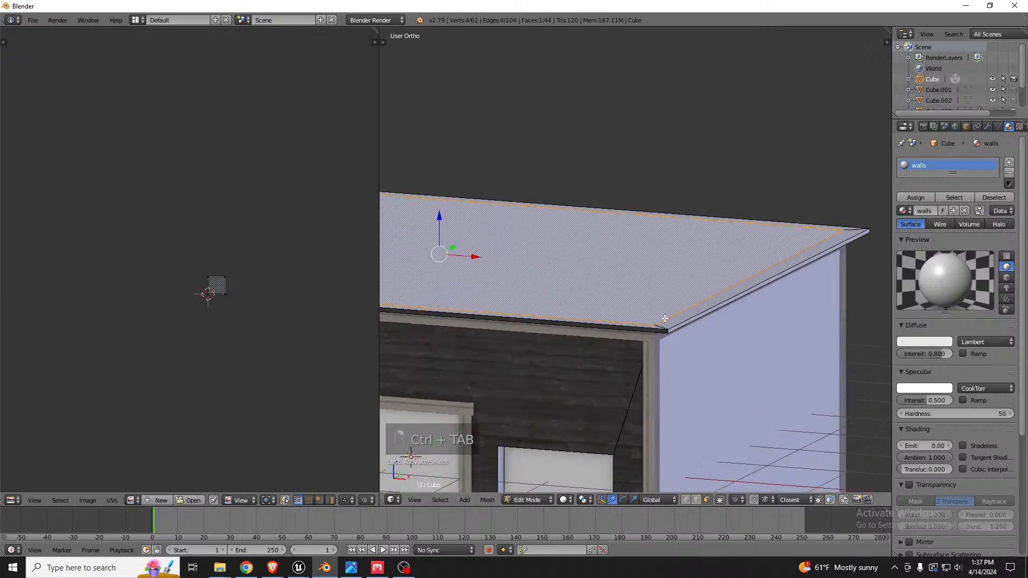
pyautogui.scroll(1, 664, 318)
pyautogui.keyDown('alt'); pyautogui.rightClick(669, 324); pyautogui.keyUp('alt')
pyautogui.press('g')
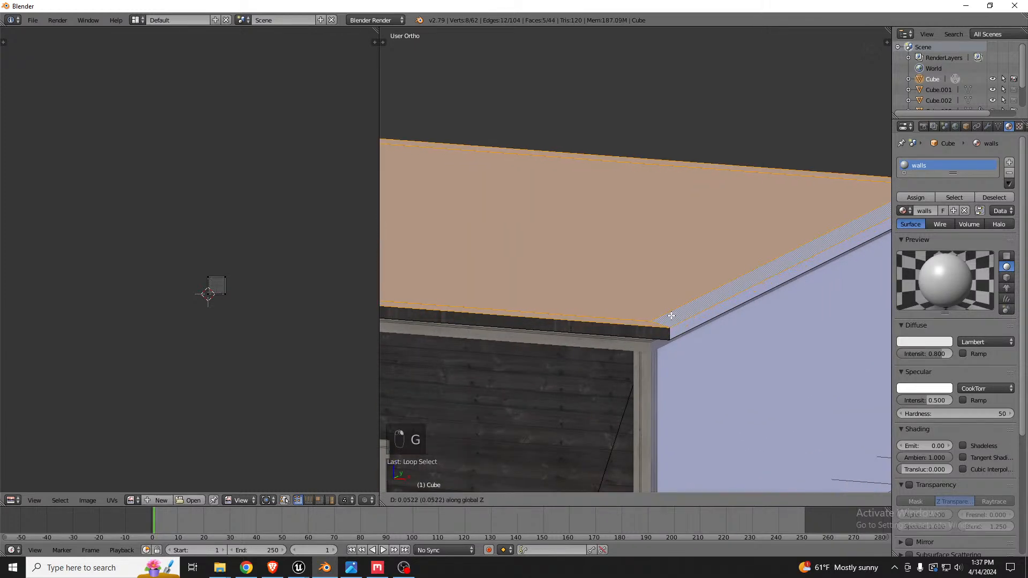
pyautogui.click(663, 323)
# Select the overhang's outer side faces and scale them along X to about 0.98 to narrow the side overhangs.
pyautogui.scroll(-2, 659, 323)
pyautogui.moveTo(658, 323); pyautogui.dragTo(479, 284, button='middle')
pyautogui.scroll(-4, 677, 262)
pyautogui.scroll(5, 465, 115)
pyautogui.scroll(2, 466, 118)
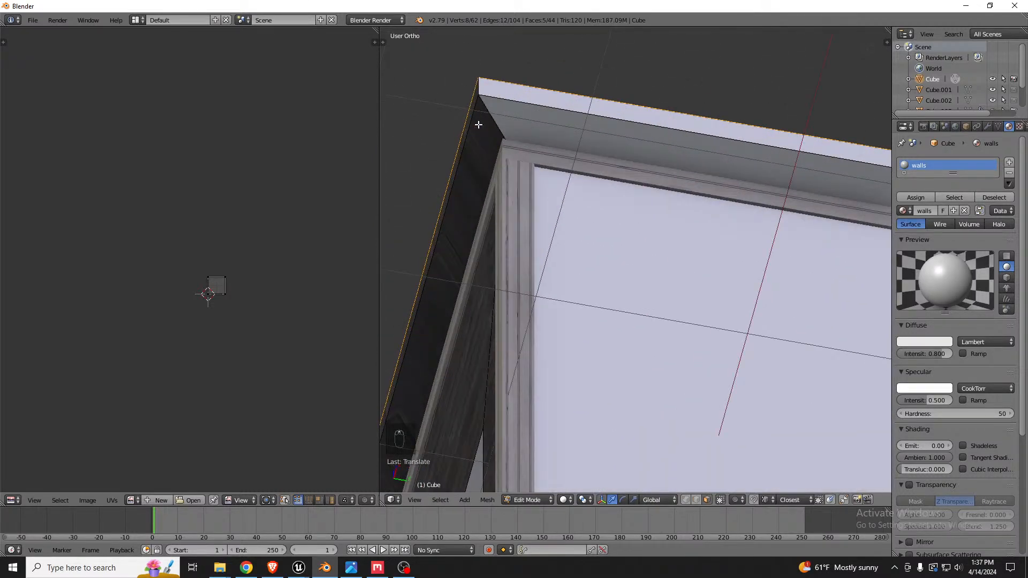
pyautogui.moveTo(518, 129); pyautogui.dragTo(498, 125, button='middle')
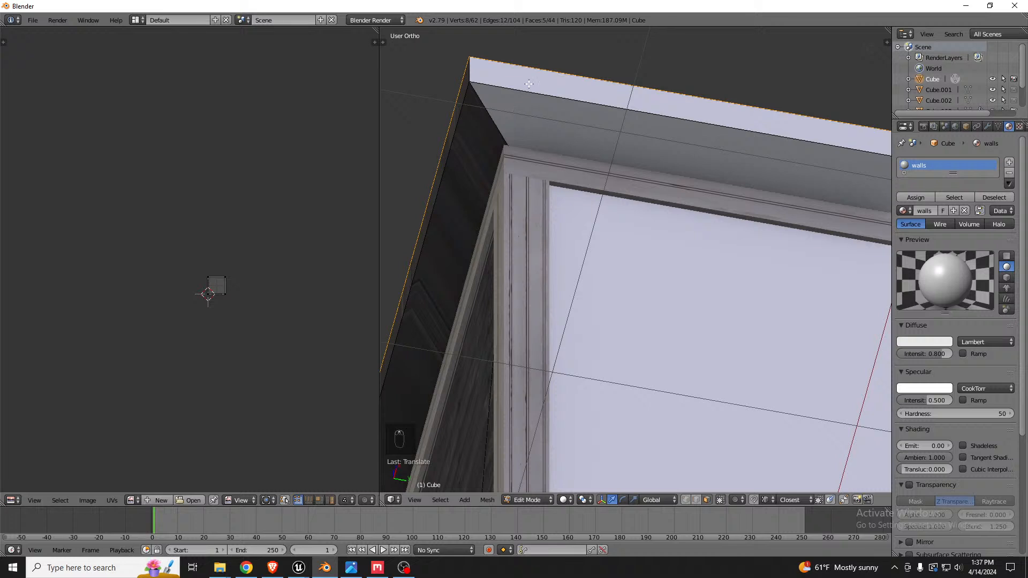
pyautogui.hotkey('ctrl', 'Tab')
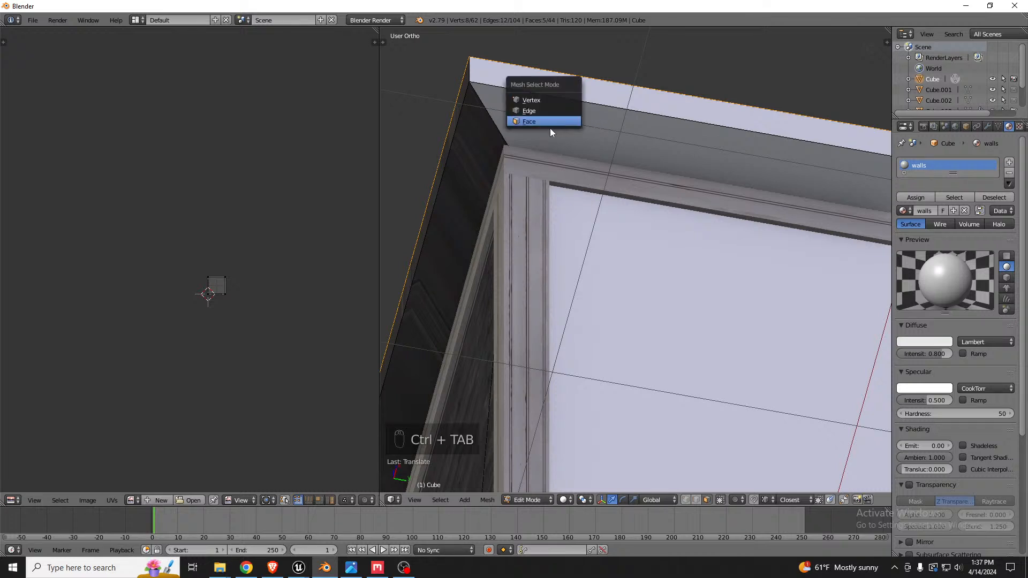
pyautogui.click(550, 127)
pyautogui.keyDown('alt'); pyautogui.rightClick(470, 74); pyautogui.keyUp('alt')
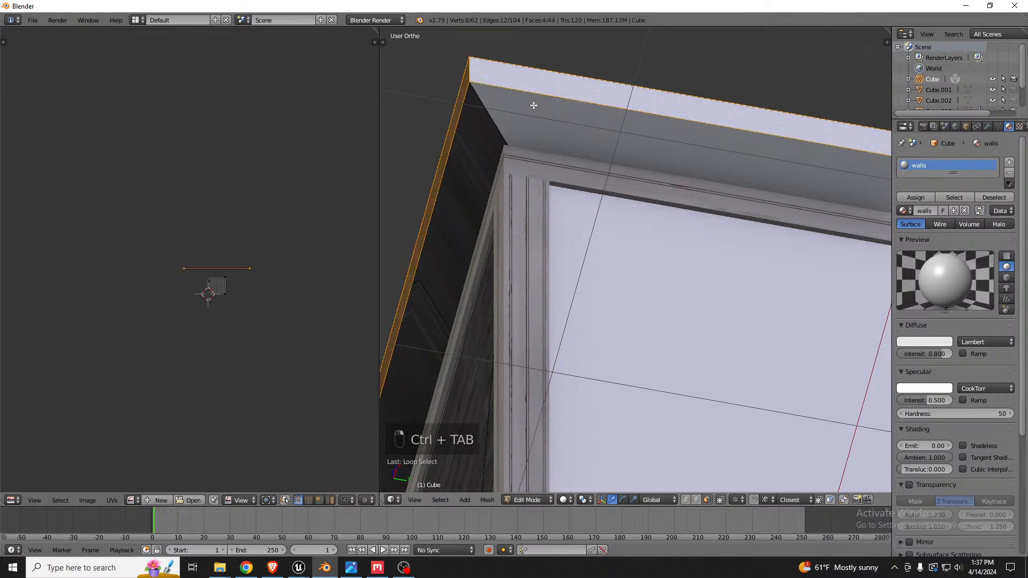
pyautogui.press('s')
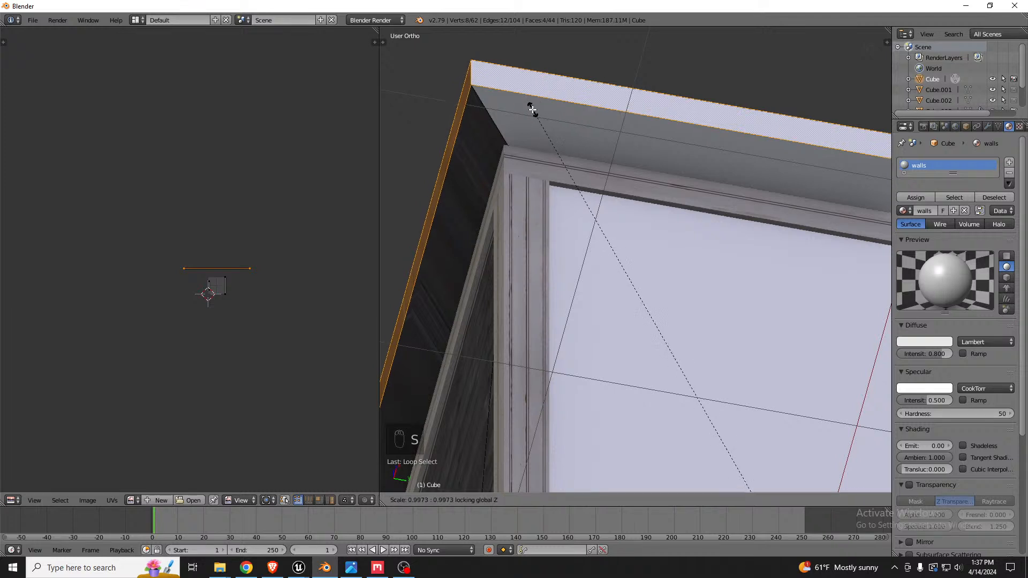
pyautogui.rightClick(532, 112)
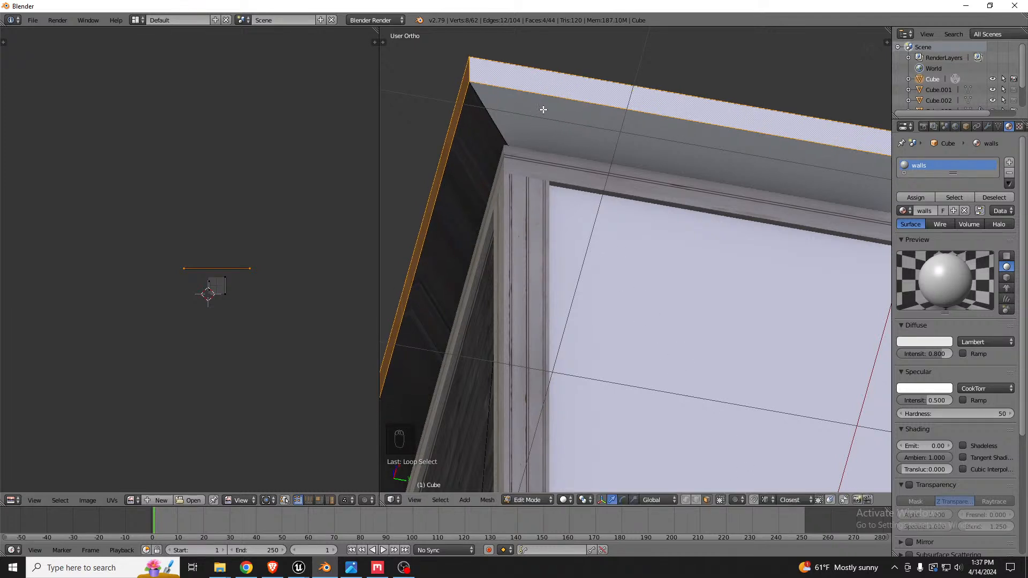
pyautogui.press('s')
pyautogui.press('x')
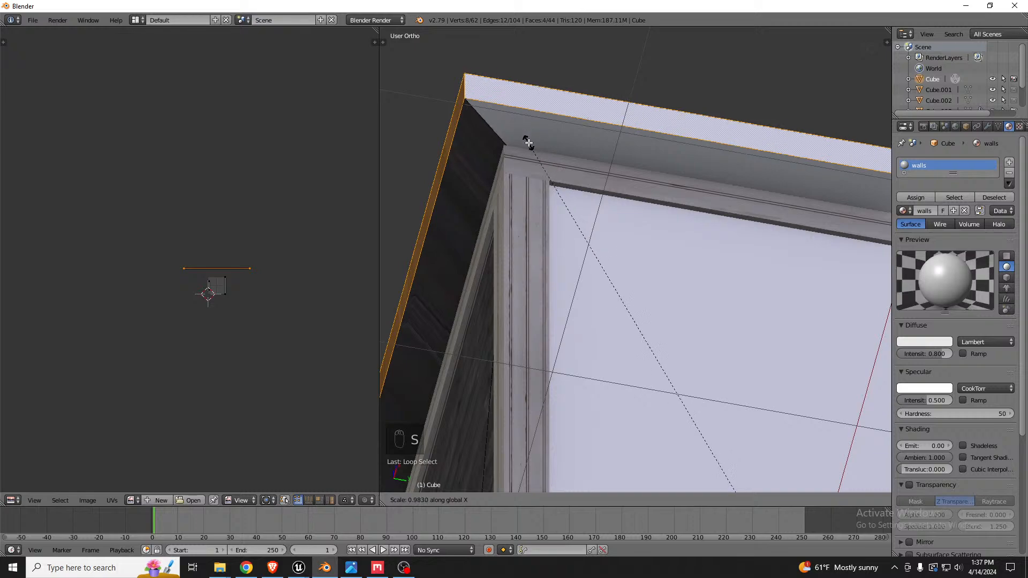
pyautogui.click(529, 140)
# Select the roof overhang's outer side and underside faces, add a material slot with the existing trim material, and assign it to them.
pyautogui.moveTo(528, 140); pyautogui.dragTo(608, 142, button='middle')
pyautogui.scroll(-6, 608, 145)
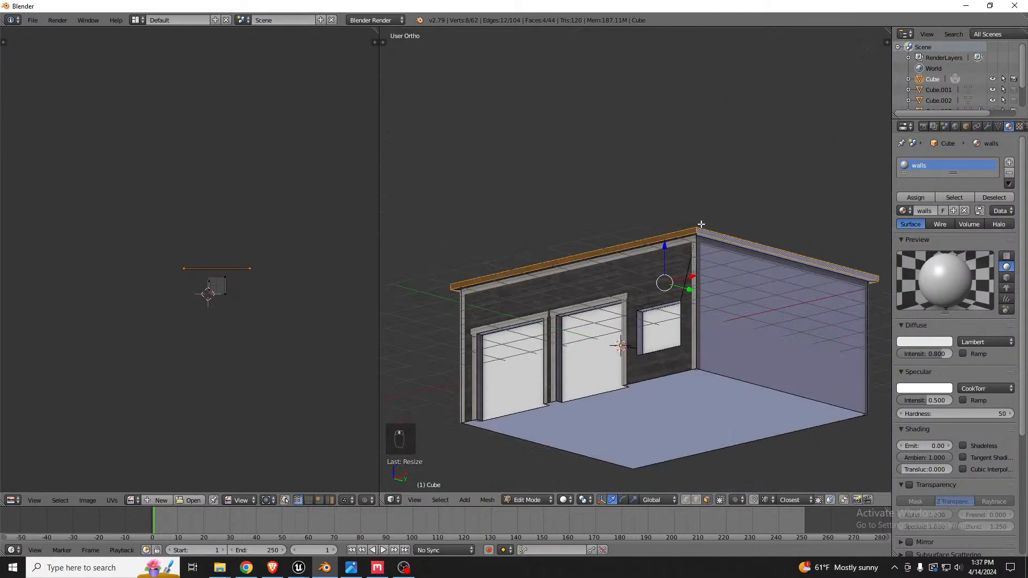
pyautogui.moveTo(724, 255); pyautogui.dragTo(805, 190, button='middle')
pyautogui.scroll(5, 636, 179)
pyautogui.keyDown('alt'); pyautogui.rightClick(668, 136); pyautogui.keyUp('alt')
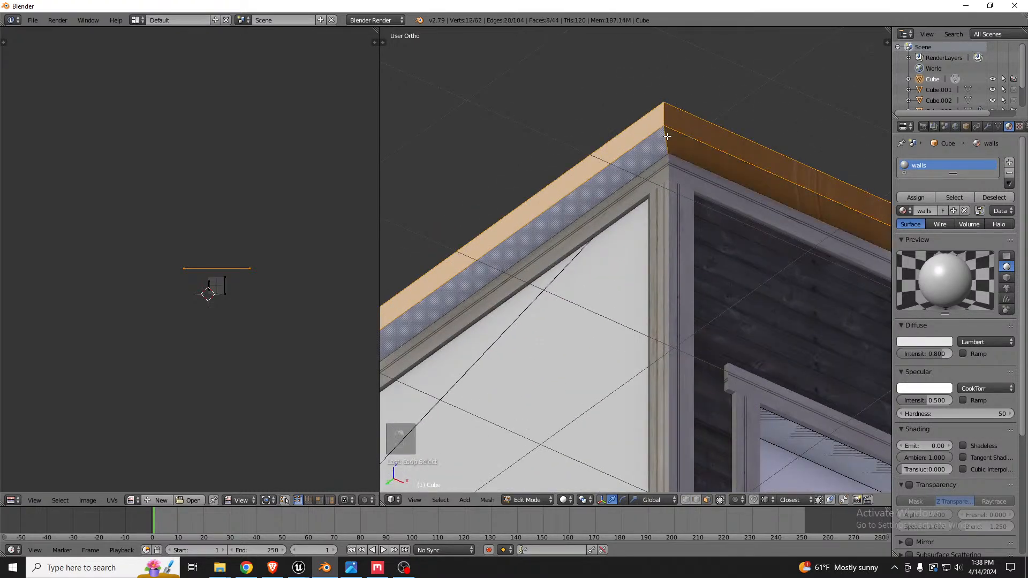
pyautogui.click(1009, 162)
pyautogui.click(904, 235)
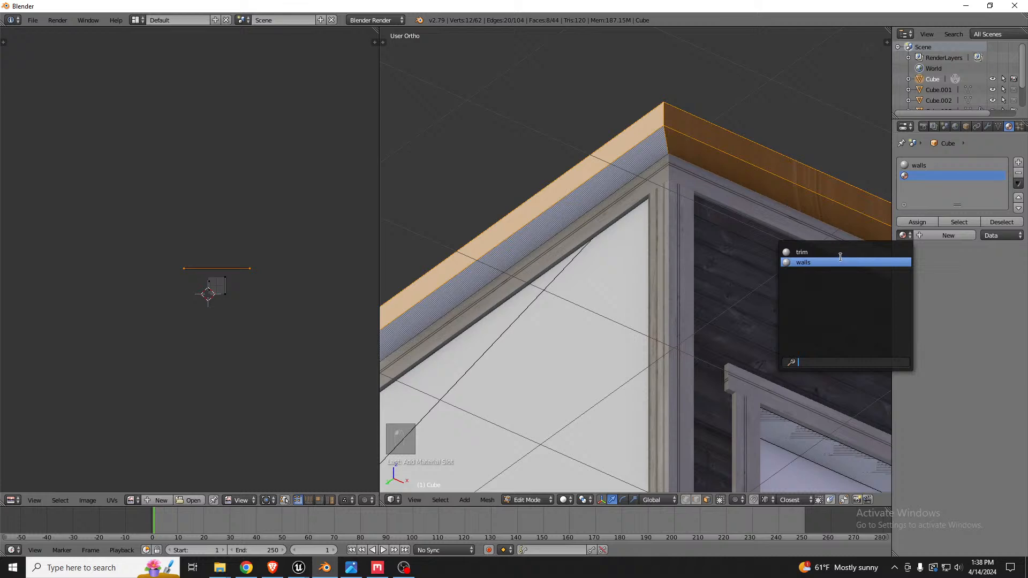
pyautogui.click(835, 252)
pyautogui.click(908, 220)
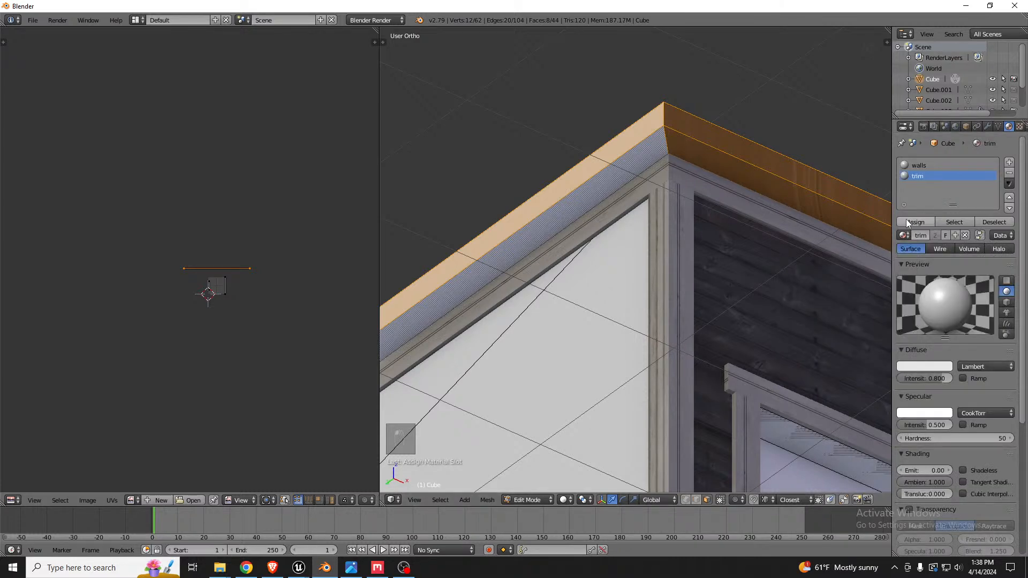
# Apply the T_Painted_Wooden texture image to the selected overhang faces in the UV editor.
pyautogui.scroll(-4, 698, 179)
pyautogui.moveTo(713, 160); pyautogui.dragTo(715, 170, button='middle')
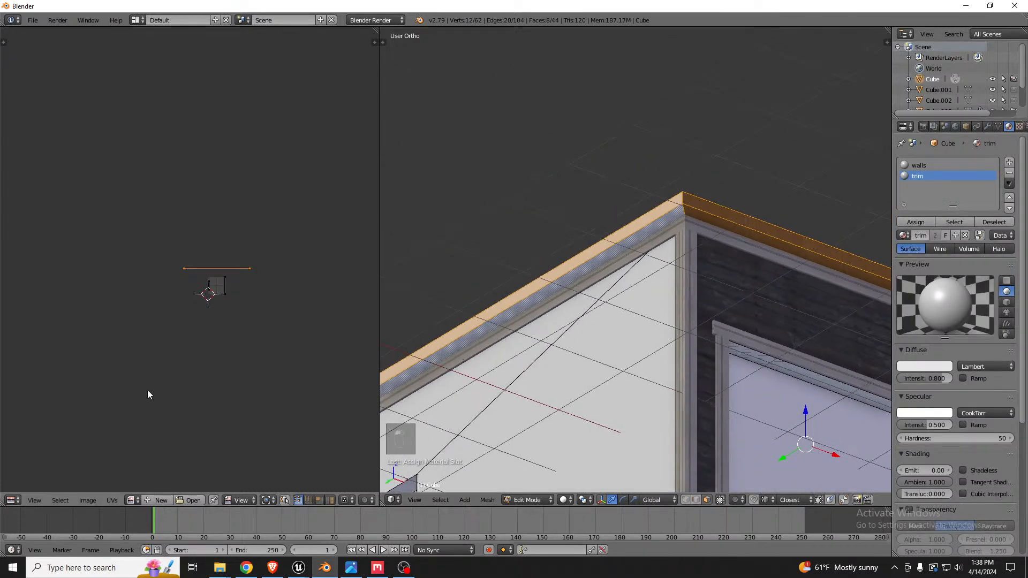
pyautogui.click(130, 500)
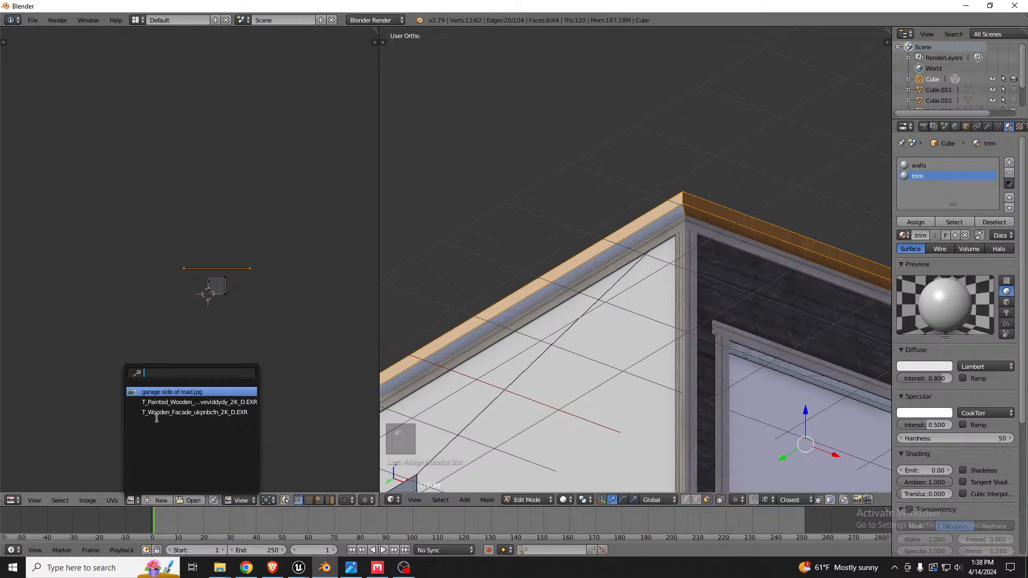
pyautogui.click(169, 402)
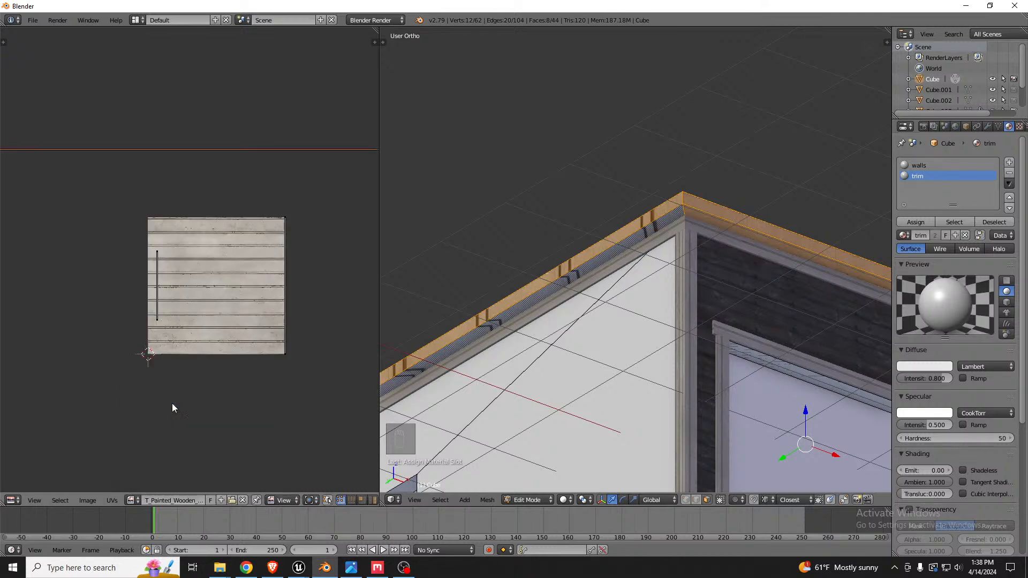
pyautogui.scroll(-5, 677, 236)
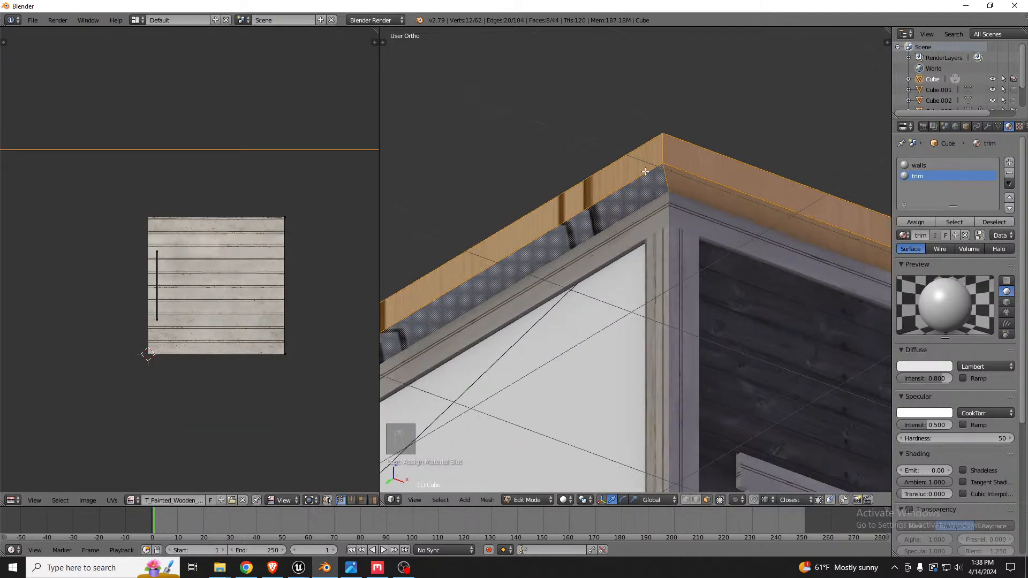
pyautogui.moveTo(643, 203); pyautogui.dragTo(569, 326, button='middle')
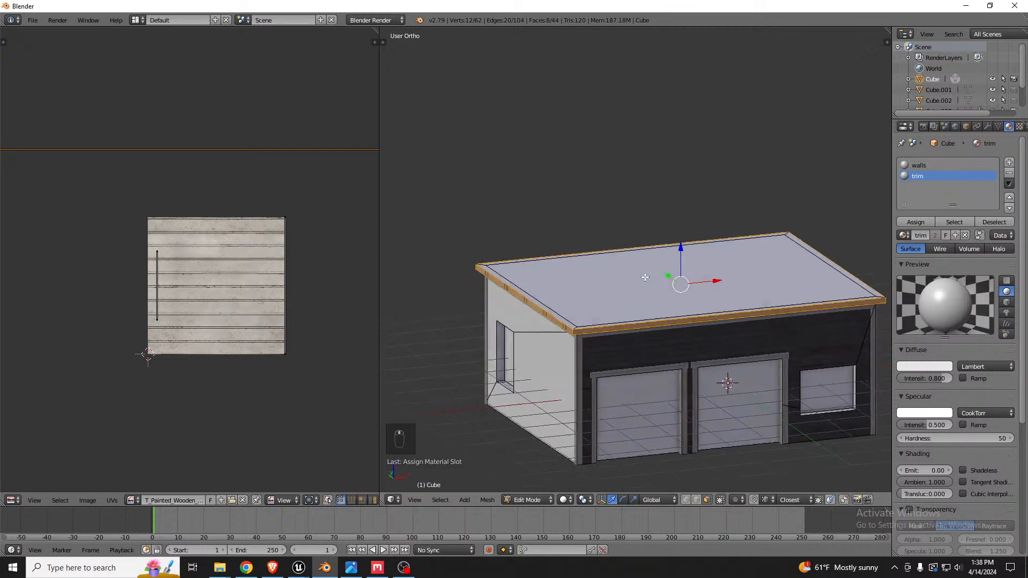
pyautogui.scroll(4, 569, 326)
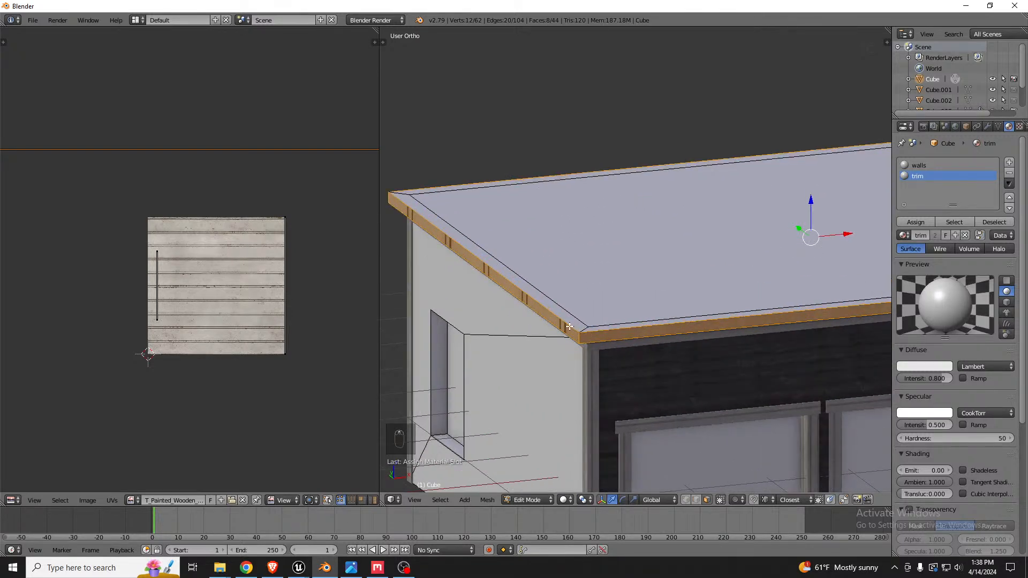
# Check the roof edge against the front reference photo, and extrude the roof's top face with its surrounding overhang faces slightly upward.
pyautogui.press('KP_1')
pyautogui.press('z')
pyautogui.scroll(3, 445, 225)
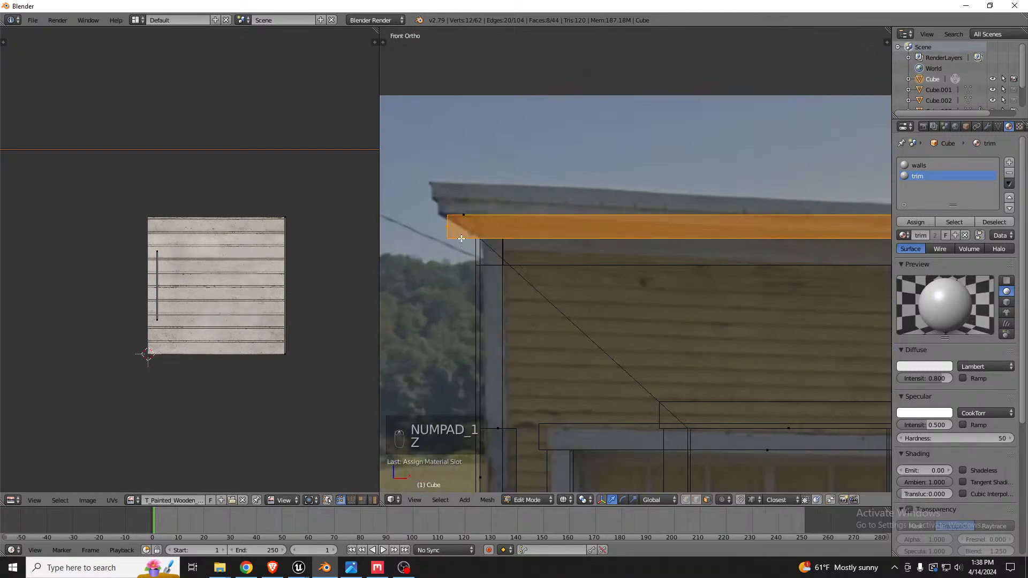
pyautogui.scroll(-3, 505, 214)
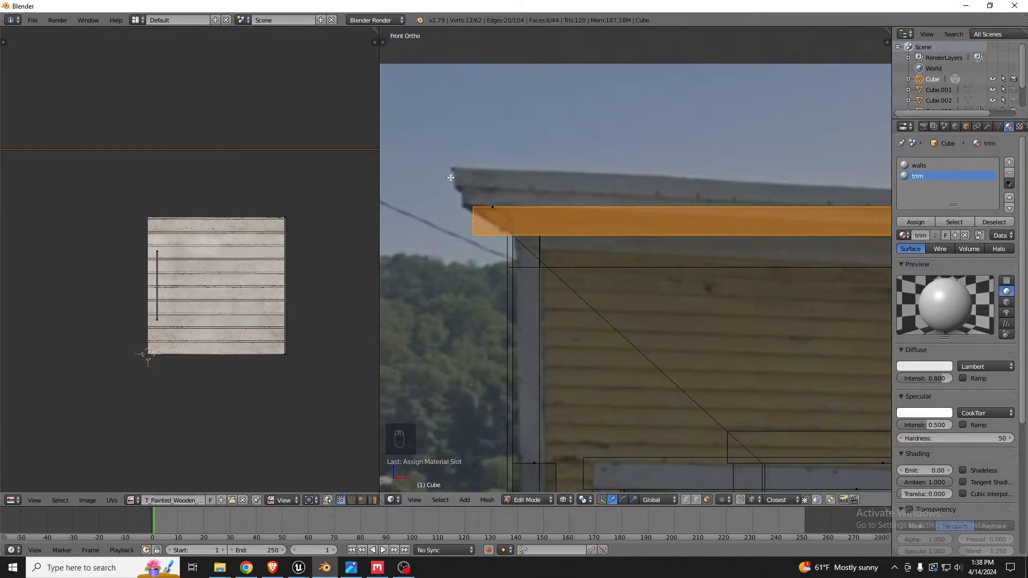
pyautogui.moveTo(508, 204); pyautogui.dragTo(555, 222, button='middle')
pyautogui.press('z')
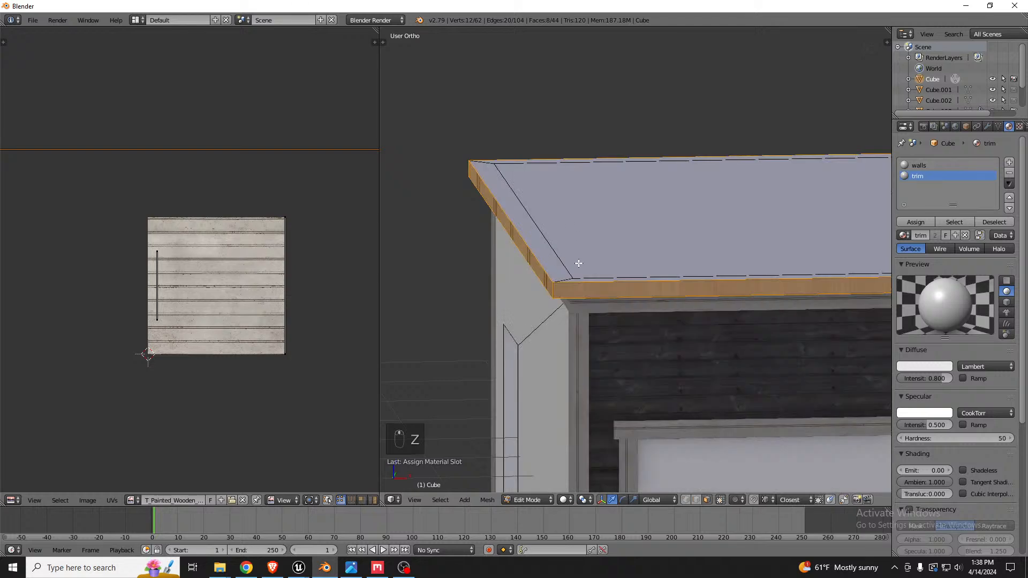
pyautogui.hotkey('ctrl', 'Tab')
pyautogui.click(557, 266)
pyautogui.rightClick(593, 238)
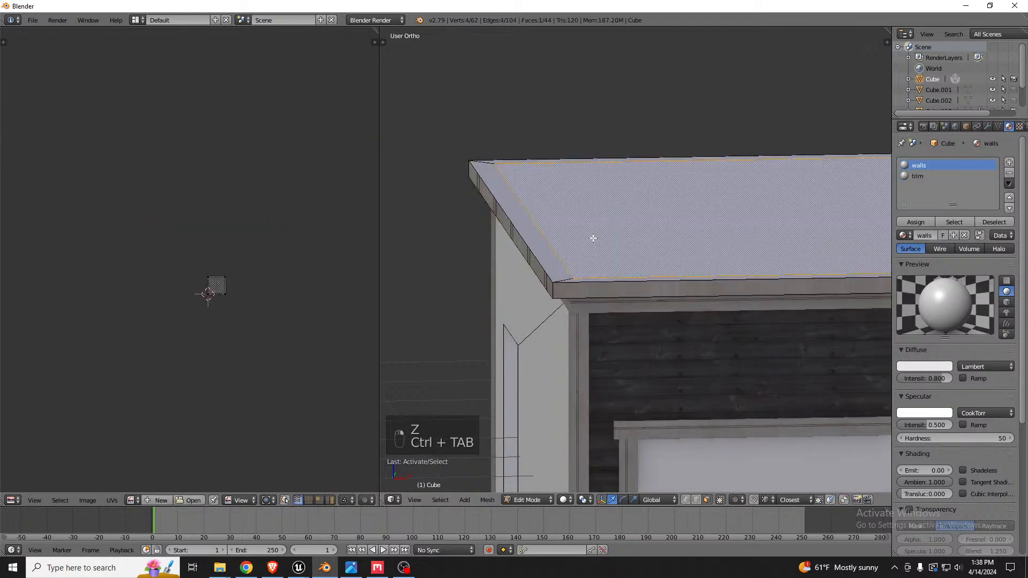
pyautogui.keyDown('alt'); pyautogui.rightClick(552, 264); pyautogui.keyUp('alt')
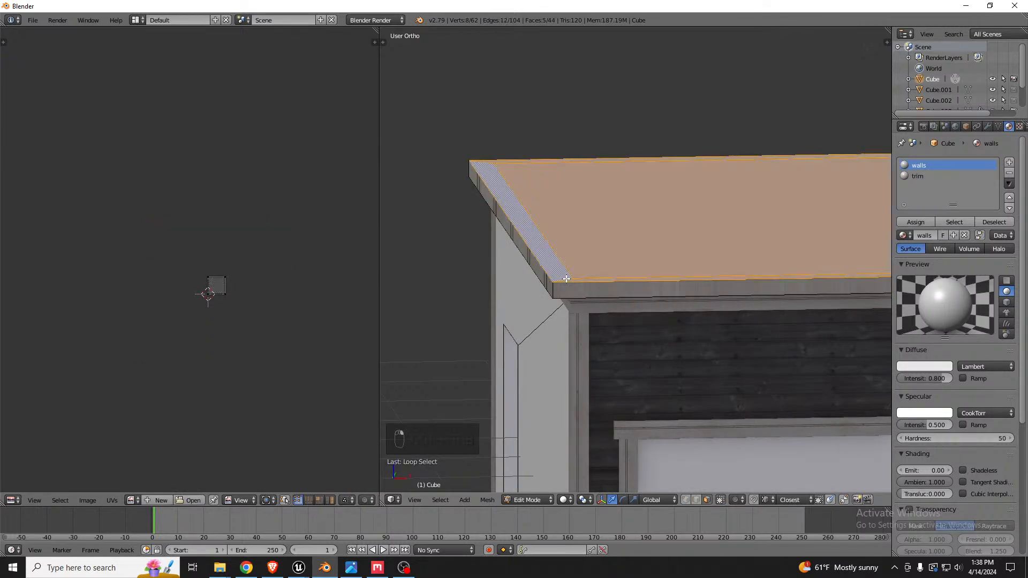
pyautogui.press('e')
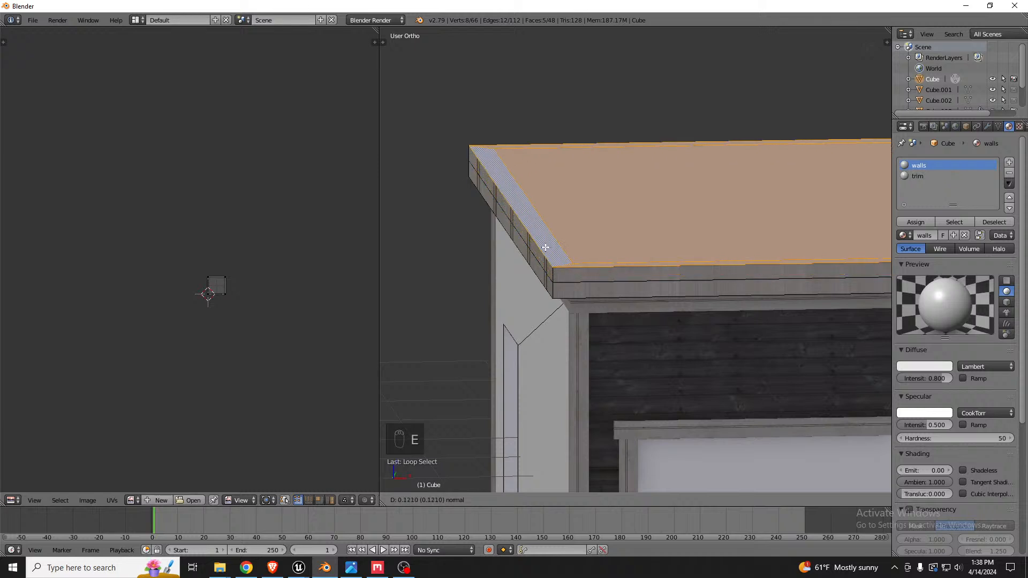
pyautogui.click(549, 265)
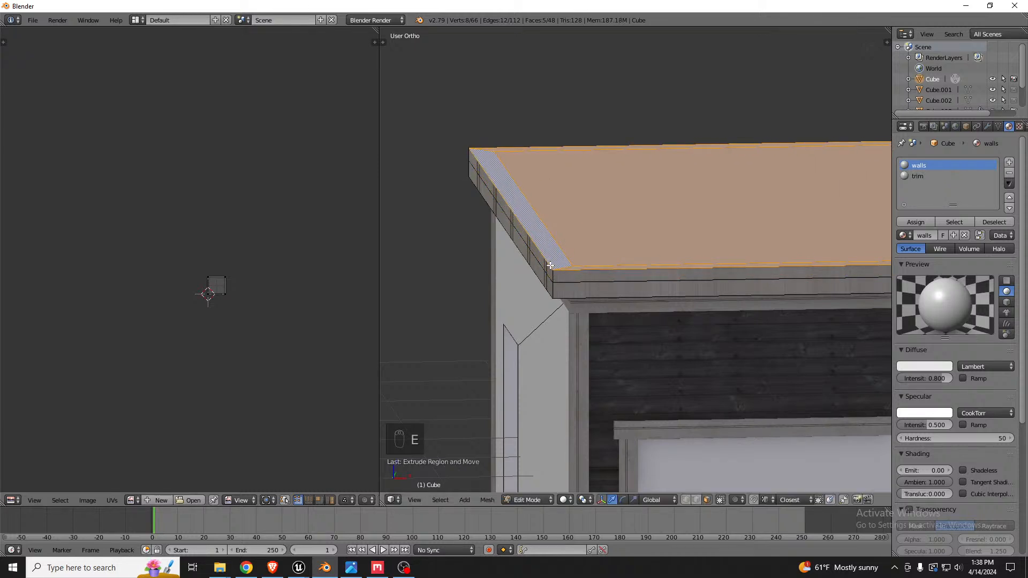
# Extrude the loop of upper side faces around the roof edge and scale it outward in X and Y by about 1.03.
pyautogui.keyDown('alt'); pyautogui.rightClick(554, 275); pyautogui.keyUp('alt')
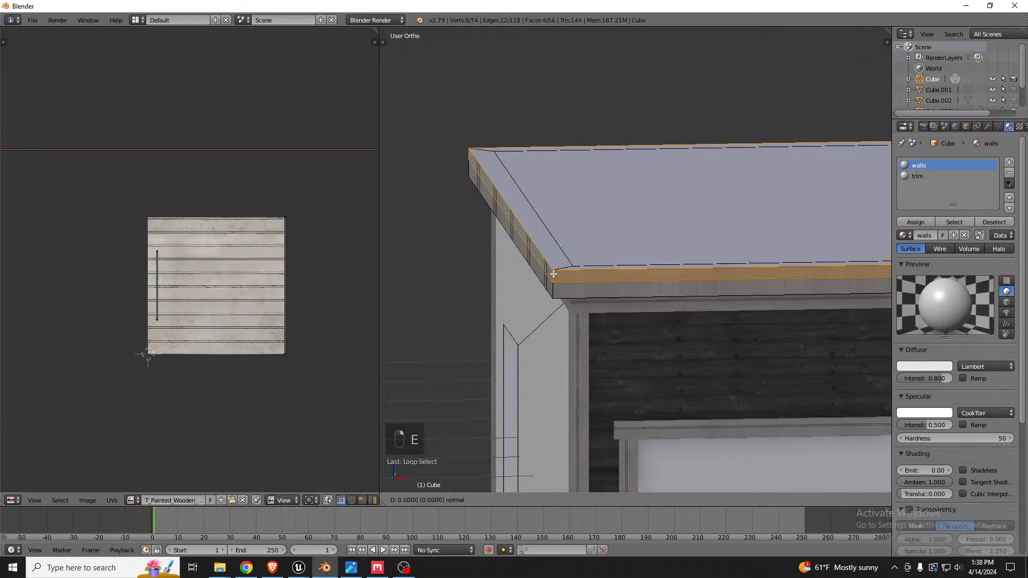
pyautogui.press('e')
pyautogui.click(546, 272)
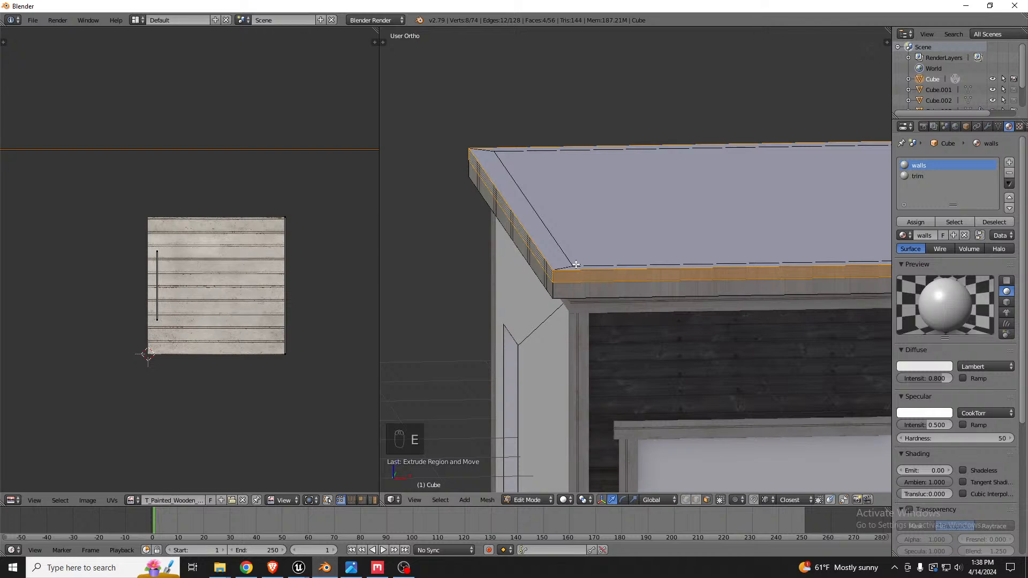
pyautogui.press('s')
pyautogui.hotkey('shift', 'z')
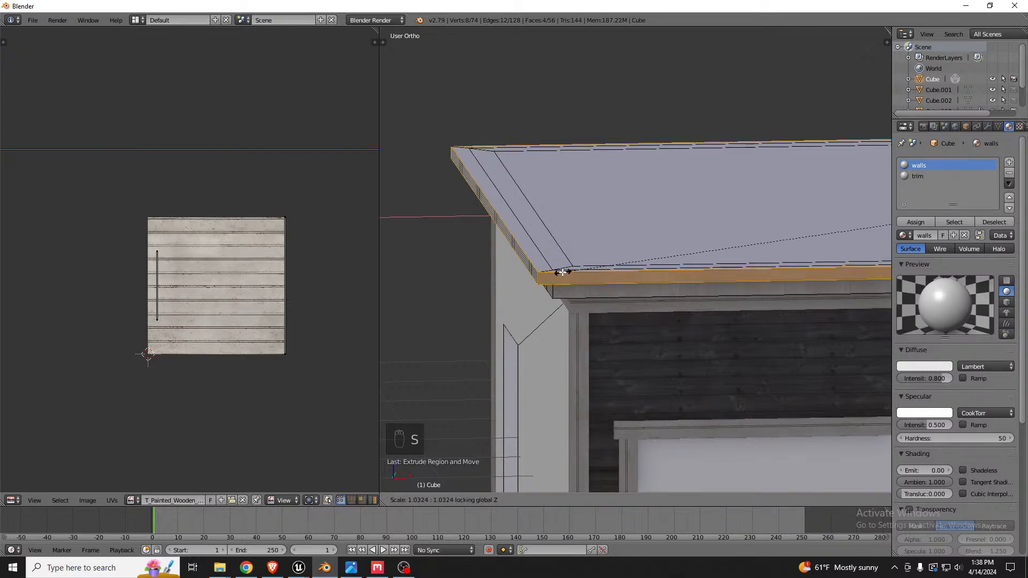
pyautogui.click(559, 270)
# Scale the upper roof lip along Y by about 1.01 in top wireframe view to even out its overhang.
pyautogui.moveTo(559, 270); pyautogui.dragTo(653, 116, button='middle')
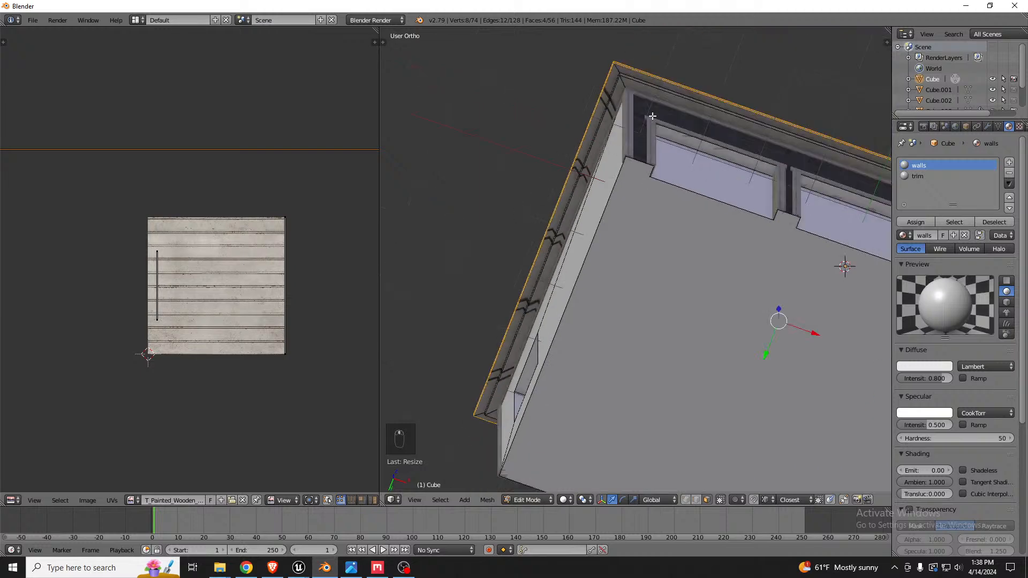
pyautogui.press('KP_7')
pyautogui.press('z')
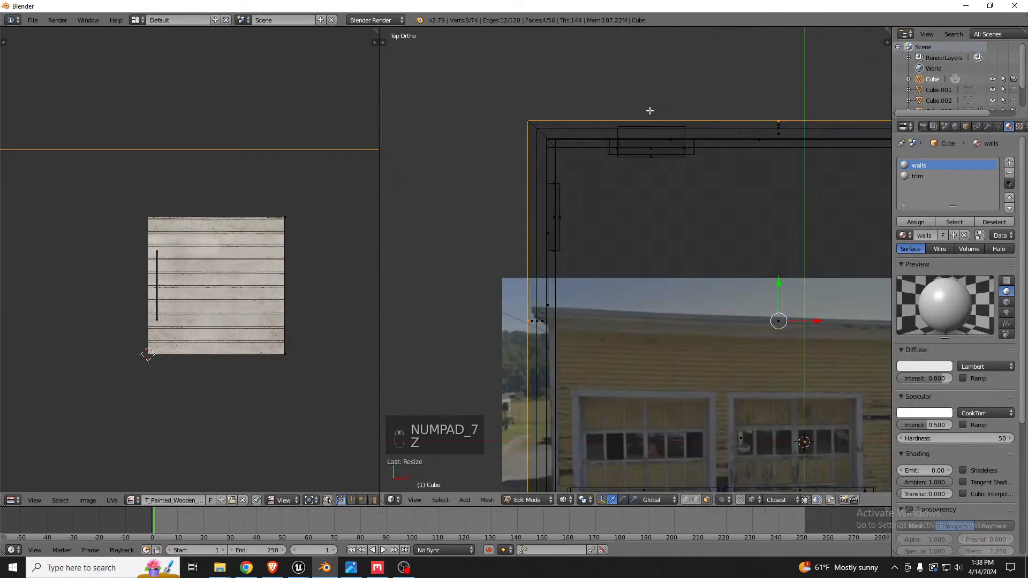
pyautogui.scroll(4, 537, 119)
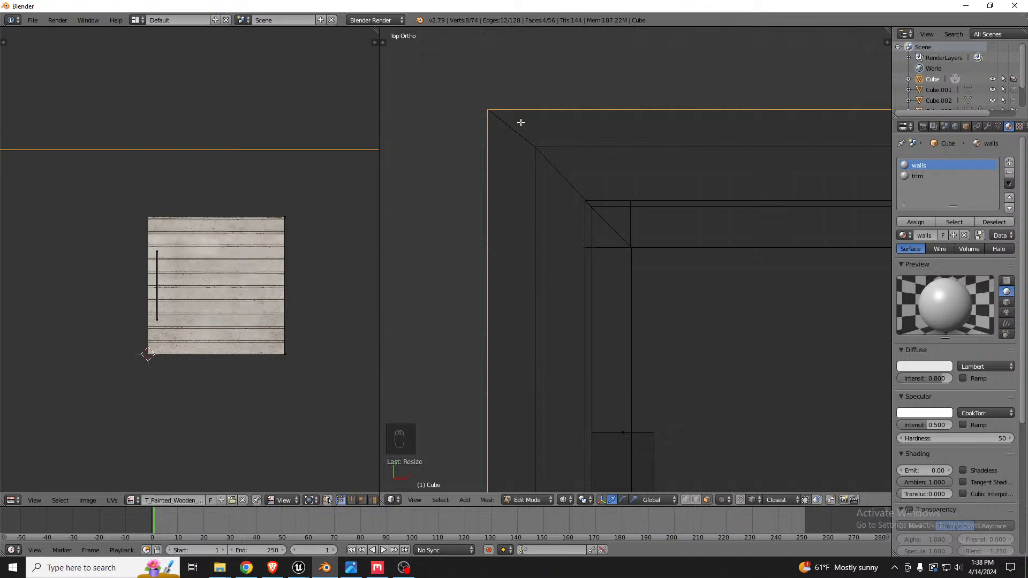
pyautogui.press('s')
pyautogui.press('y')
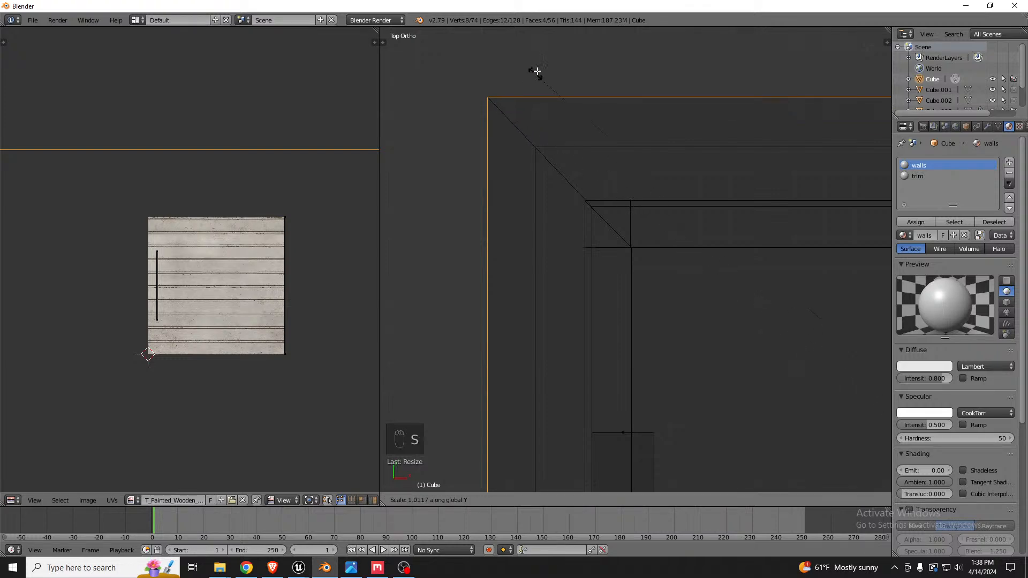
pyautogui.click(535, 67)
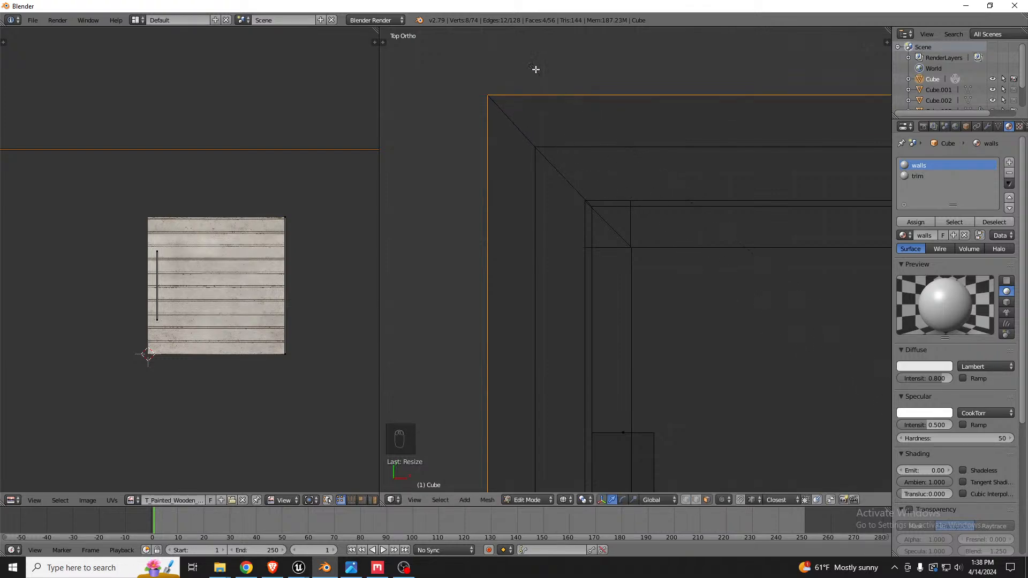
pyautogui.scroll(-3, 542, 196)
pyautogui.moveTo(542, 196)
pyautogui.mouseDown(button='middle')
pyautogui.moveTo(679, 133)
pyautogui.moveTo(708, 73)
pyautogui.moveTo(734, 193)
pyautogui.mouseUp(button='middle')
pyautogui.press('z')
pyautogui.moveTo(743, 273); pyautogui.dragTo(544, 280, button='middle')
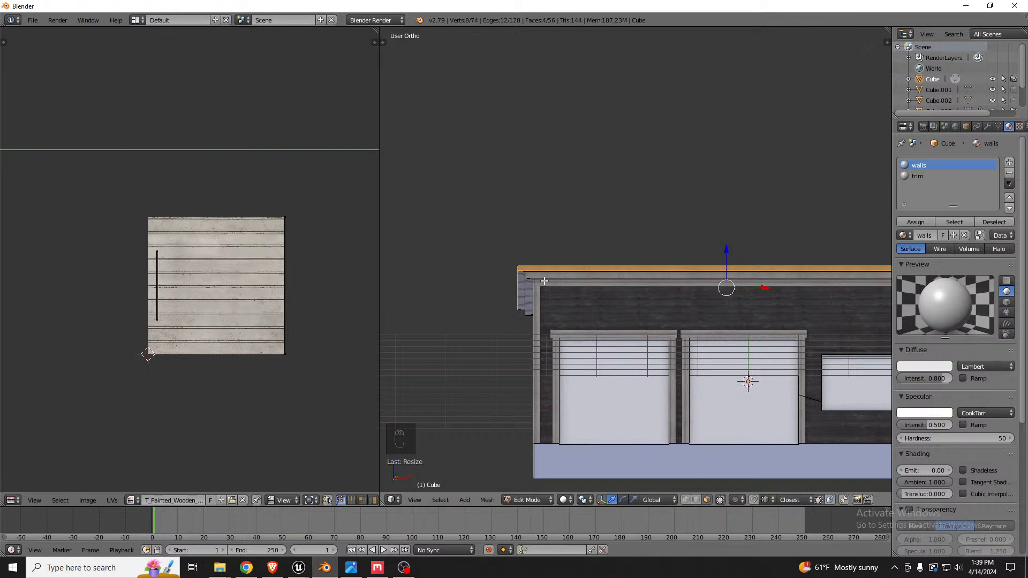
pyautogui.moveTo(545, 281); pyautogui.dragTo(548, 319, button='middle')
pyautogui.hotkey('ctrl', 'Tab')
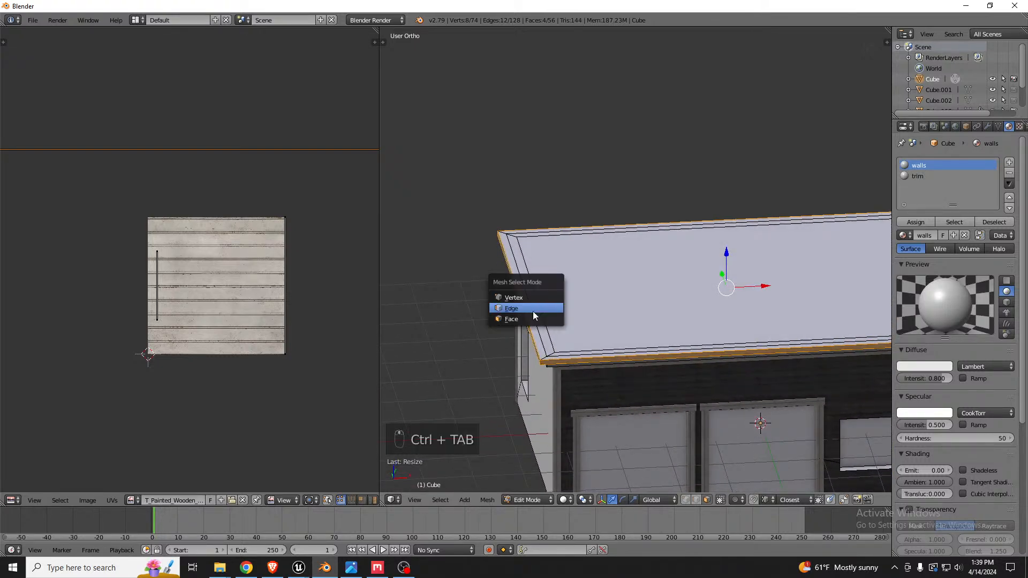
pyautogui.click(533, 311)
pyautogui.keyDown('alt'); pyautogui.click(530, 302); pyautogui.keyUp('alt')
pyautogui.scroll(2, 529, 304)
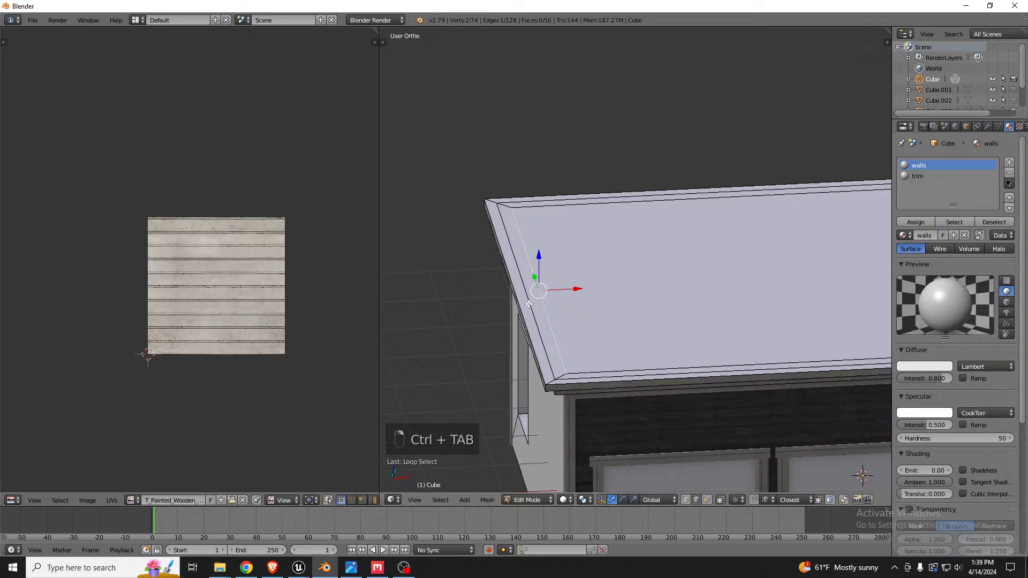
# Select the roof's top face in face mode and grow the selection over both surrounding rings of faces.
pyautogui.hotkey('ctrl', 'Tab')
pyautogui.click(589, 342)
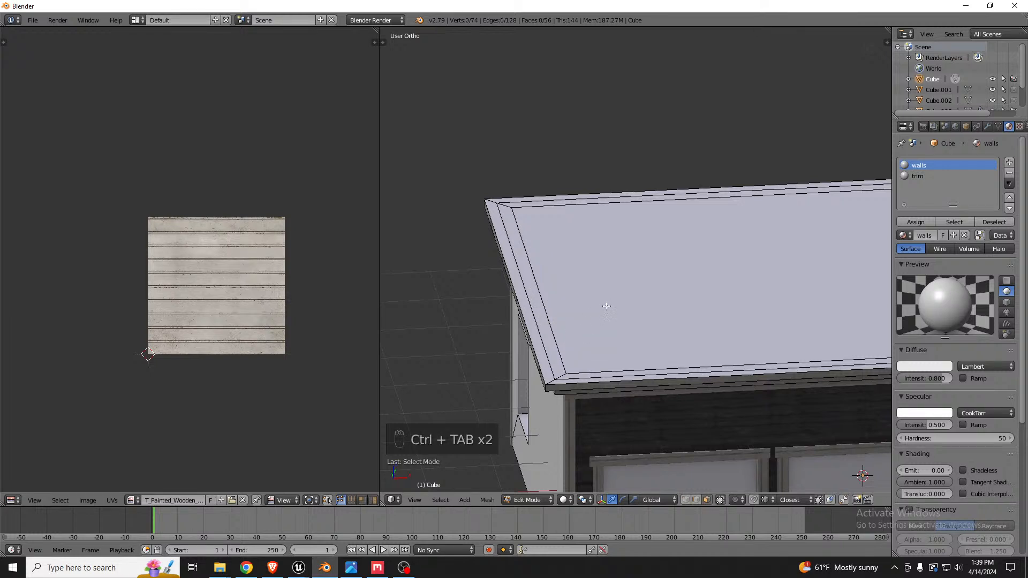
pyautogui.click(606, 305)
pyautogui.press('ctrl+KP_Add')
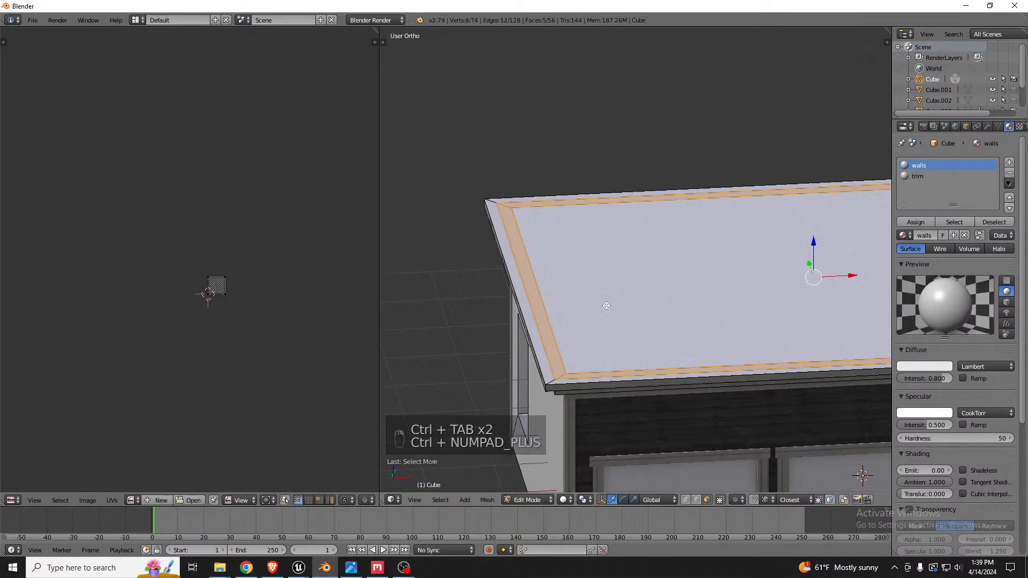
pyautogui.press('ctrl+KP_Add')
# Try dissolving the edges of the selected roof-top faces and undo the operation.
pyautogui.press('x')
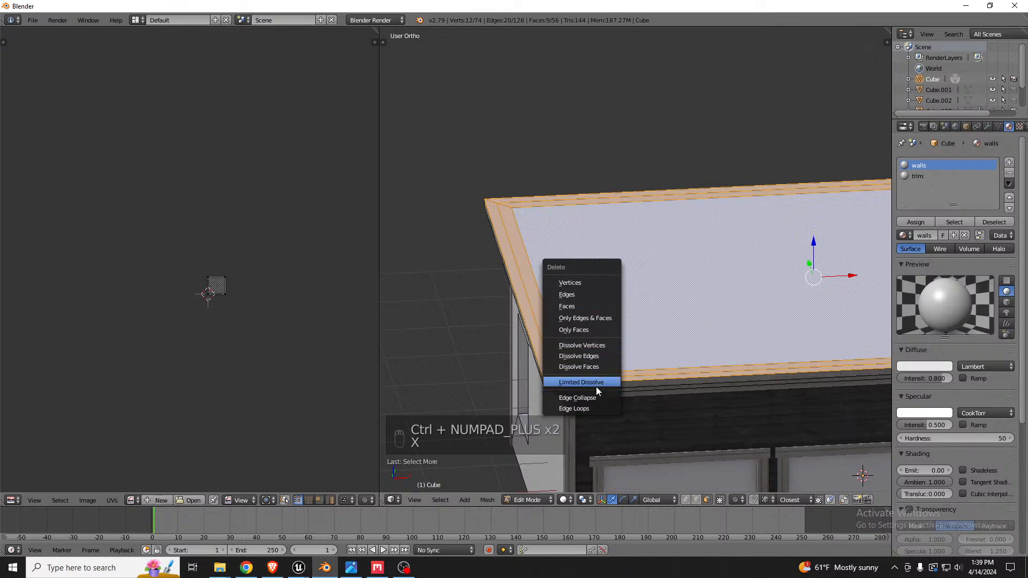
pyautogui.click(596, 355)
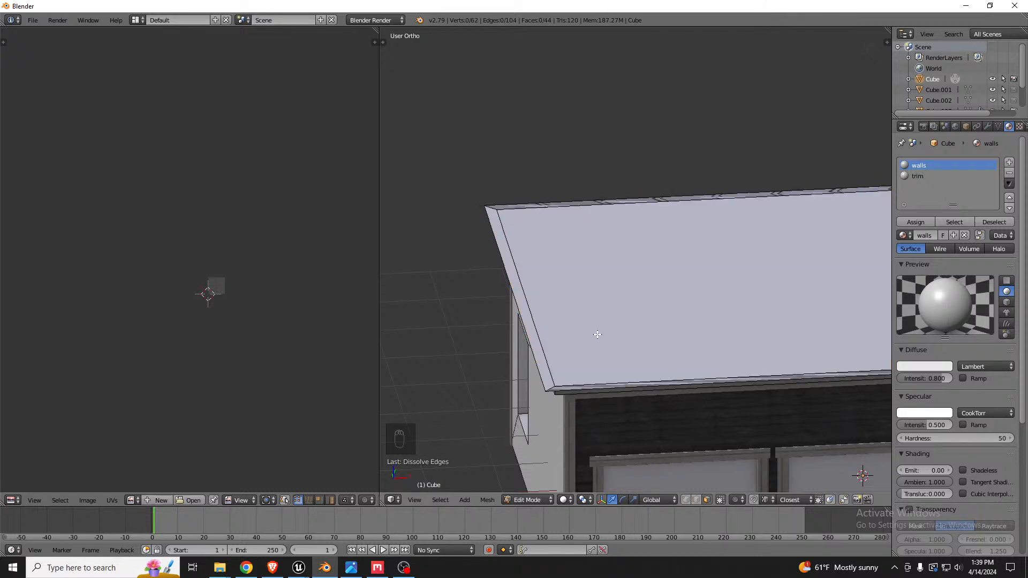
pyautogui.hotkey('ctrl', 'z')
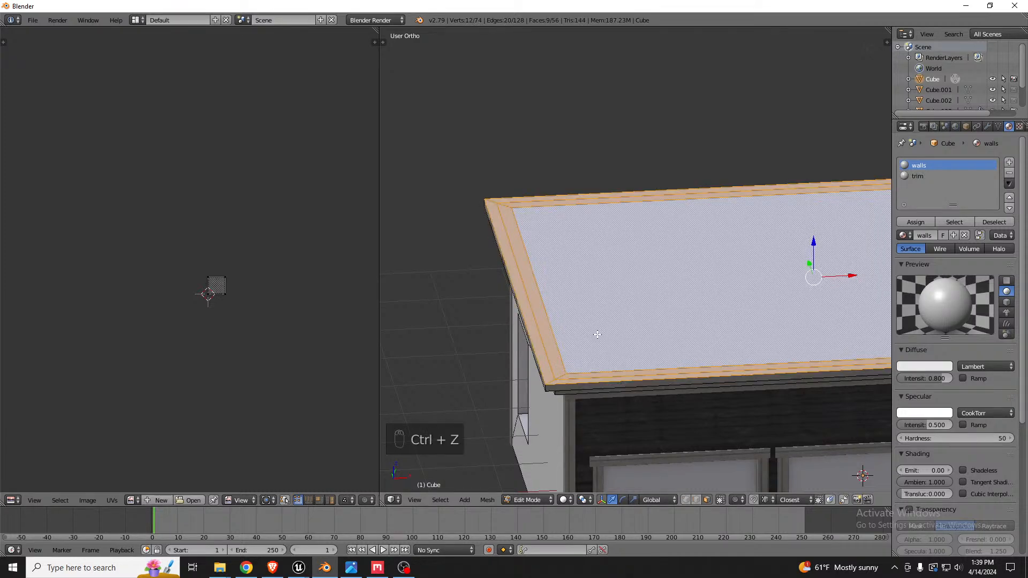
# Merge the selected roof-top faces into a single face with Limited Dissolve.
pyautogui.press('x')
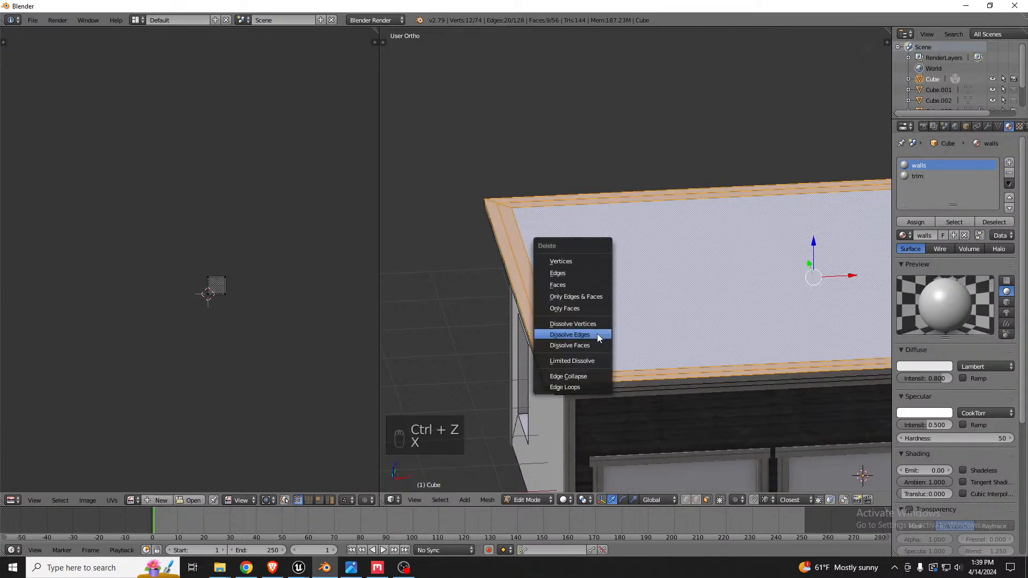
pyautogui.click(581, 361)
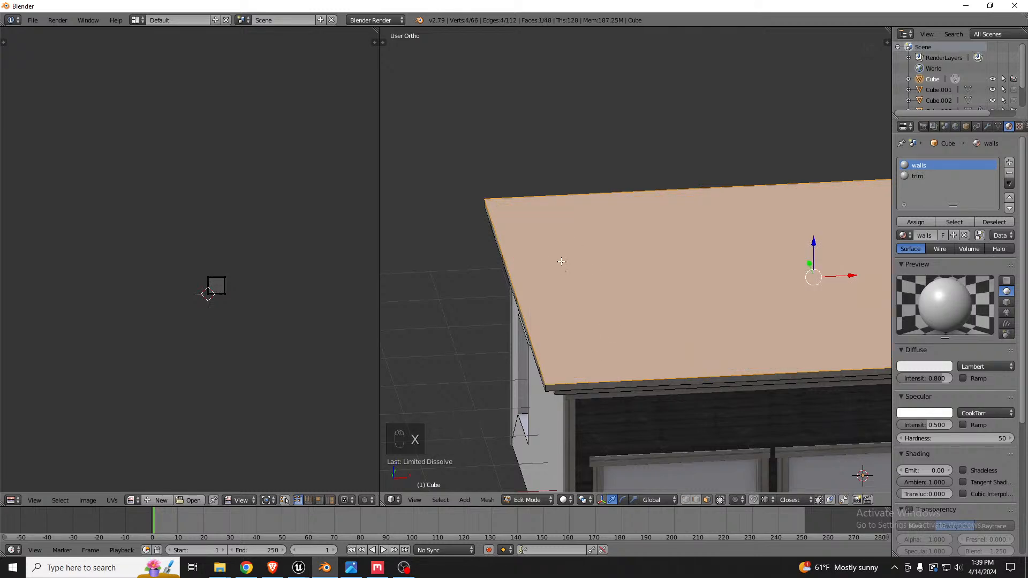
# Add a new material named "roof" to the building and assign it to the selected roof-top face.
pyautogui.press('Tab')
pyautogui.scroll(-3, 538, 285)
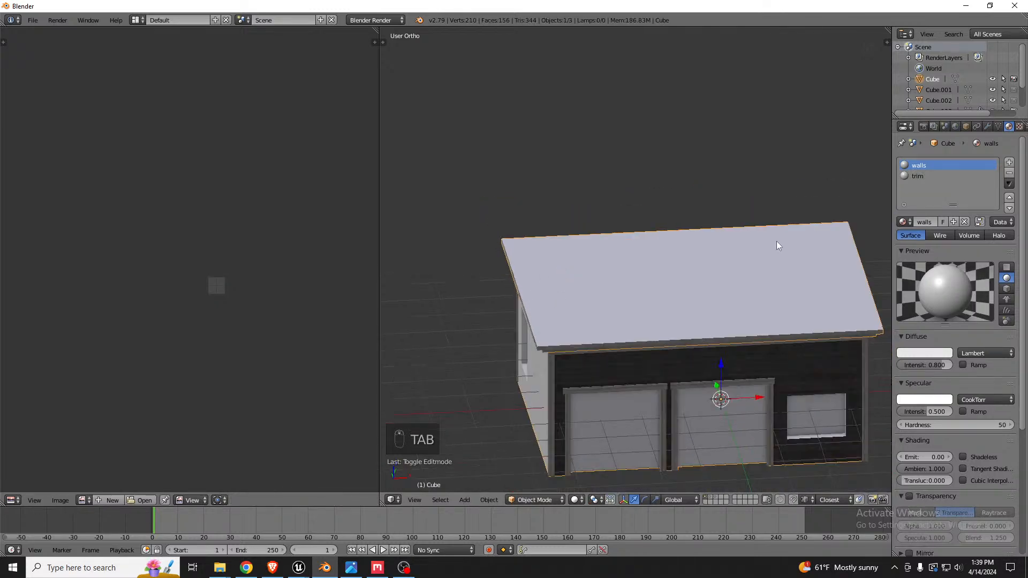
pyautogui.moveTo(654, 291)
pyautogui.mouseDown(button='middle')
pyautogui.moveTo(666, 255)
pyautogui.moveTo(660, 281)
pyautogui.mouseUp(button='middle')
pyautogui.press('Tab')
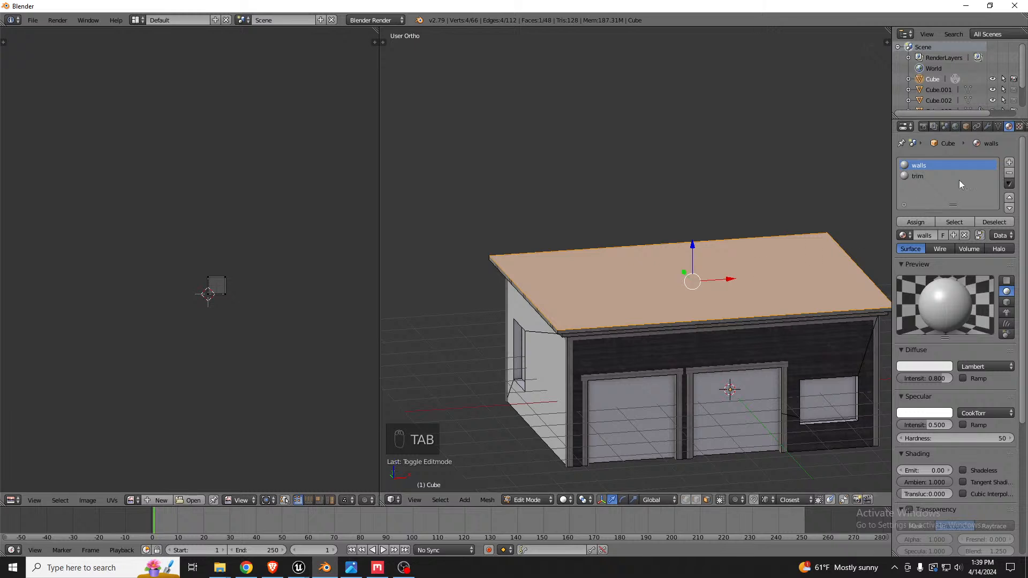
pyautogui.click(1008, 162)
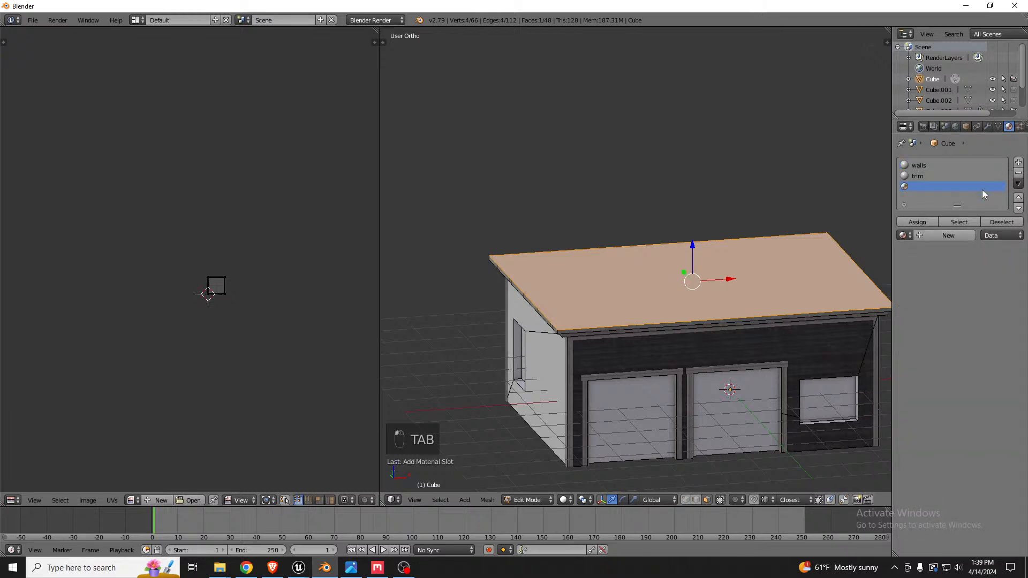
pyautogui.click(942, 236)
pyautogui.write('roof')
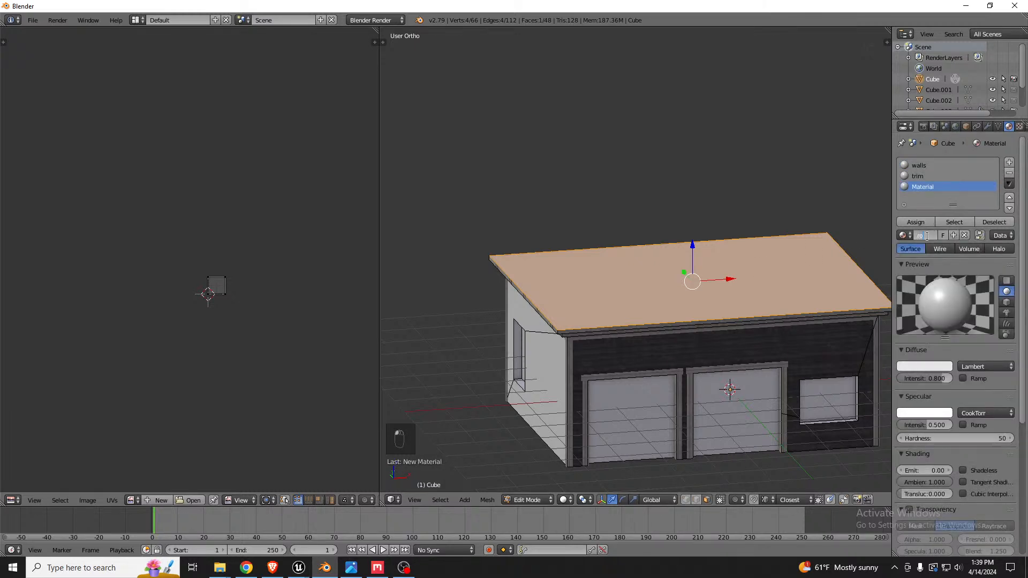
pyautogui.press('Return')
pyautogui.click(915, 222)
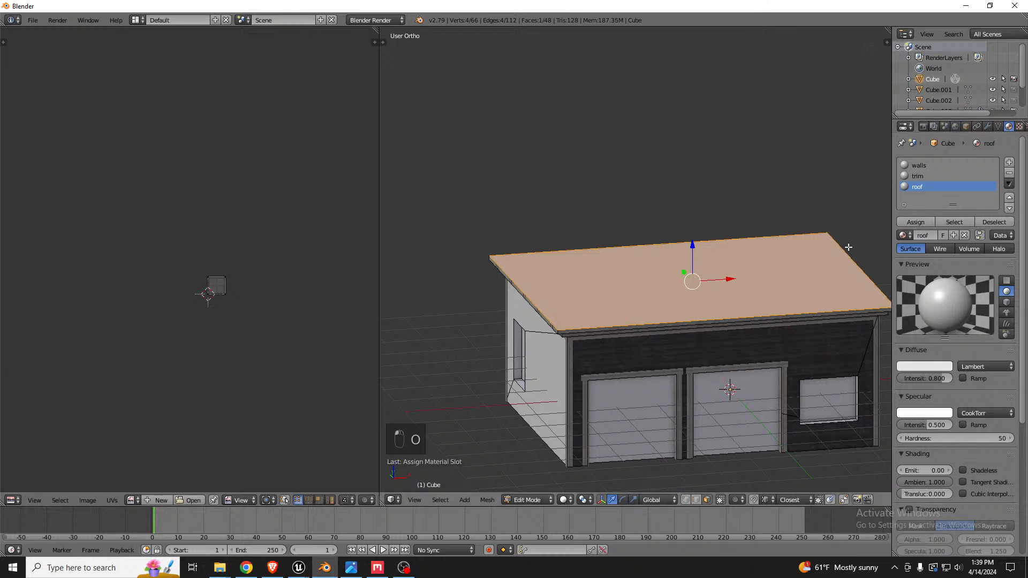
# Inset the roof-top face by about 0.096 and extrude the inner face down about 0.047 to form a raised rim.
pyautogui.scroll(3, 580, 316)
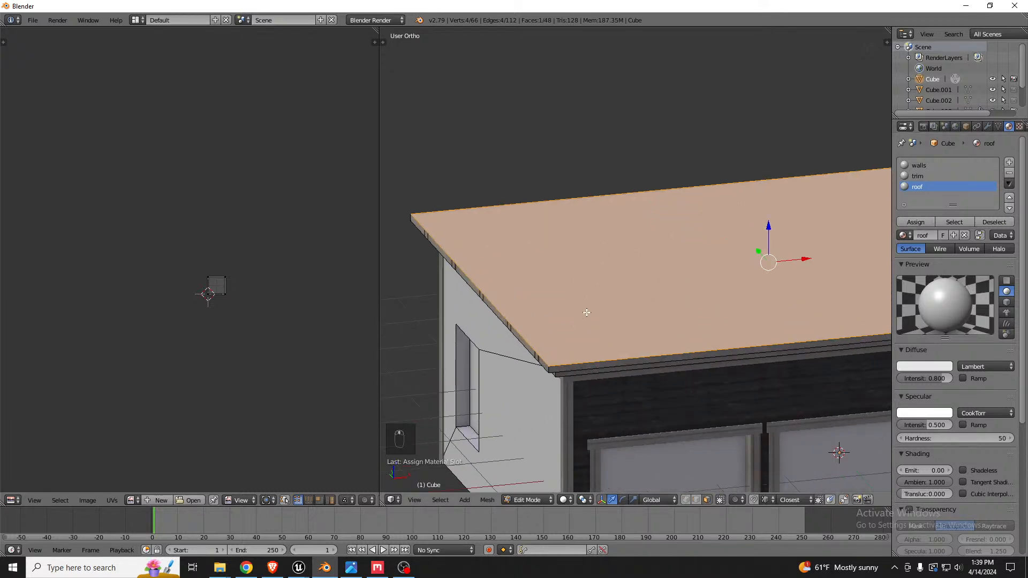
pyautogui.press('i')
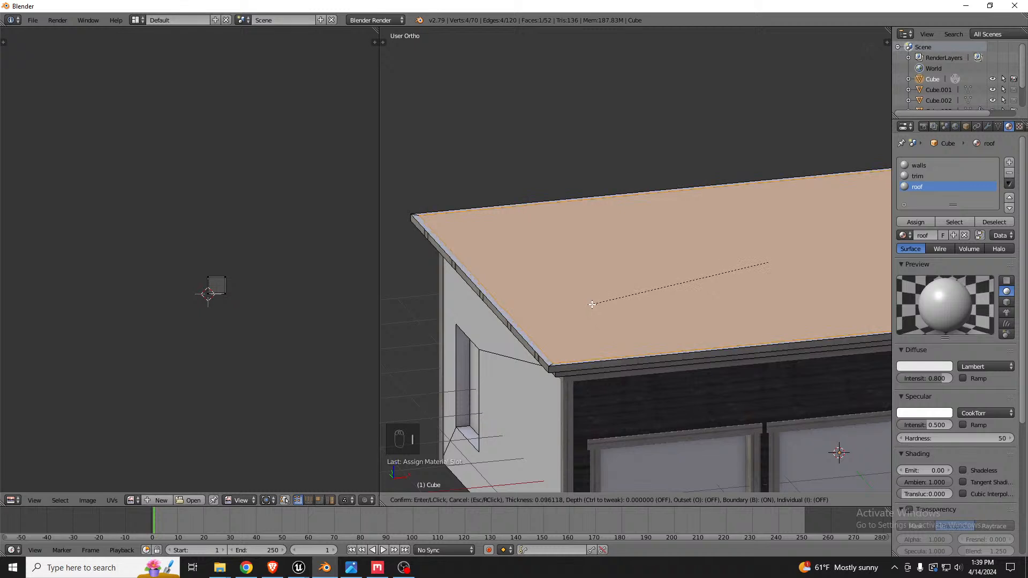
pyautogui.click(592, 304)
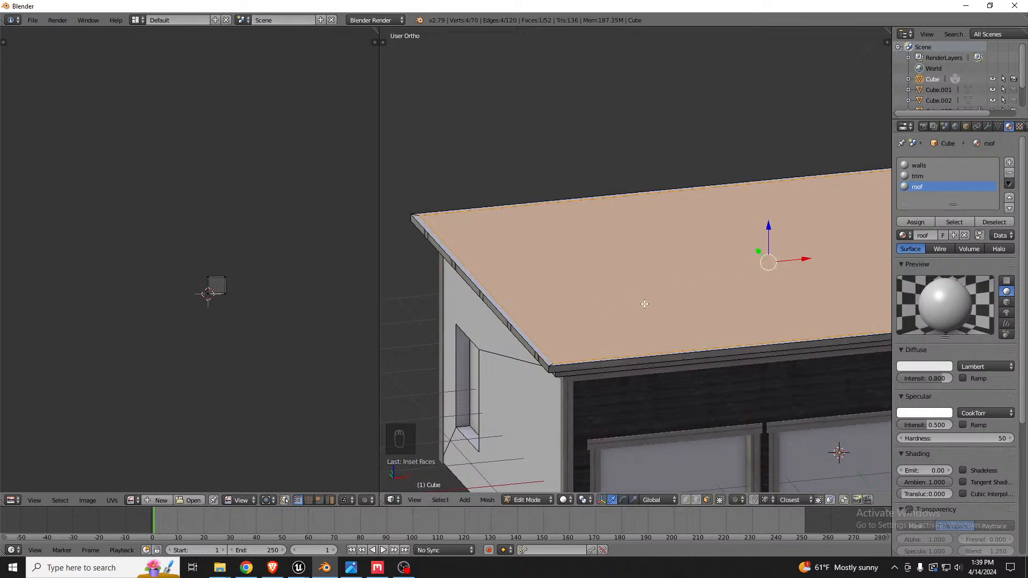
pyautogui.press('e')
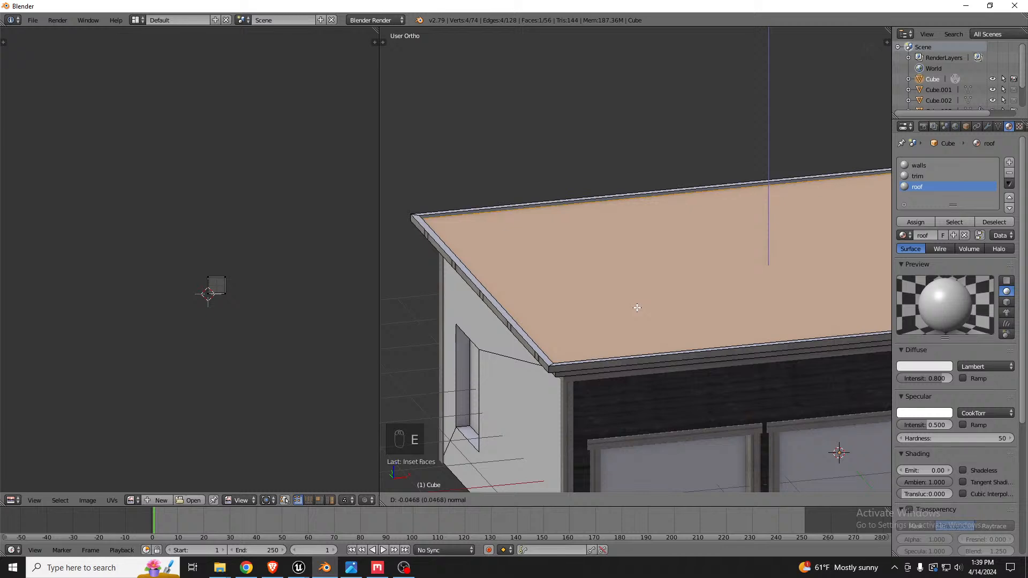
pyautogui.click(636, 306)
# In face mode, select the face loops around the lower roof band's side and its underside.
pyautogui.moveTo(498, 277); pyautogui.dragTo(522, 262, button='middle')
pyautogui.press('Tab')
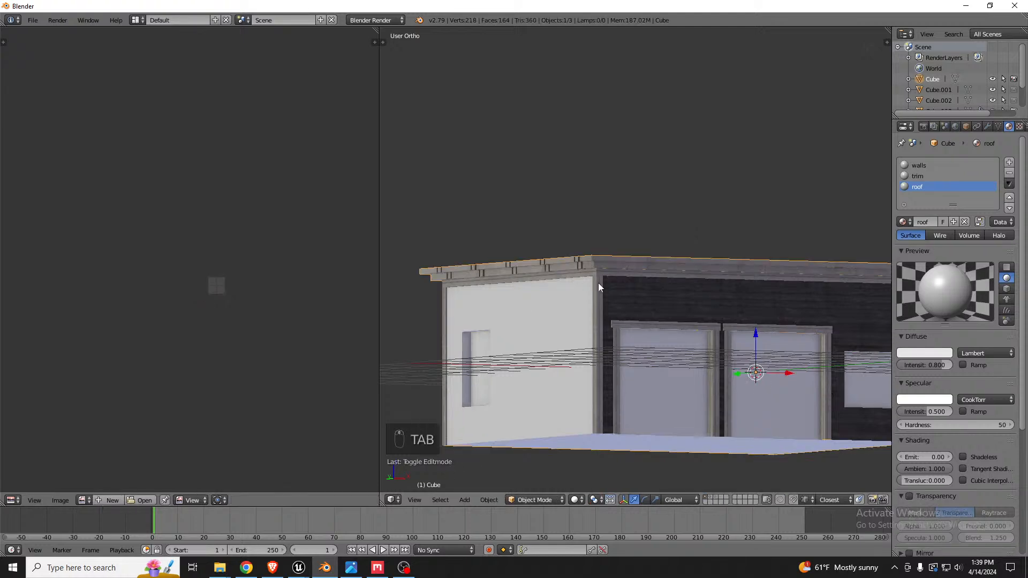
pyautogui.moveTo(598, 282); pyautogui.dragTo(583, 273, button='middle')
pyautogui.scroll(3, 569, 264)
pyautogui.press('Tab')
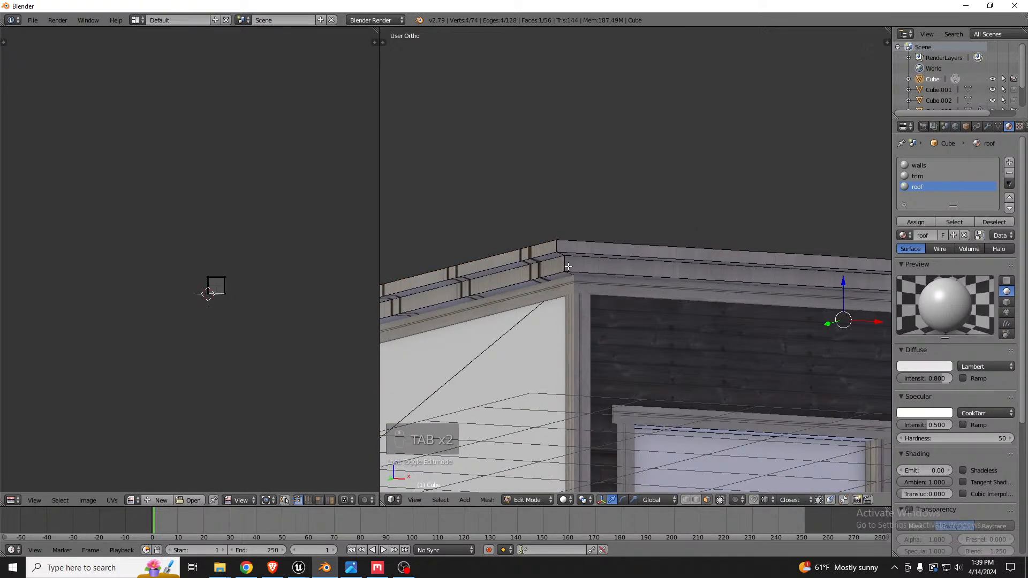
pyautogui.hotkey('ctrl', 'Tab')
pyautogui.click(558, 268)
pyautogui.keyDown('alt'); pyautogui.click(568, 267); pyautogui.keyUp('alt')
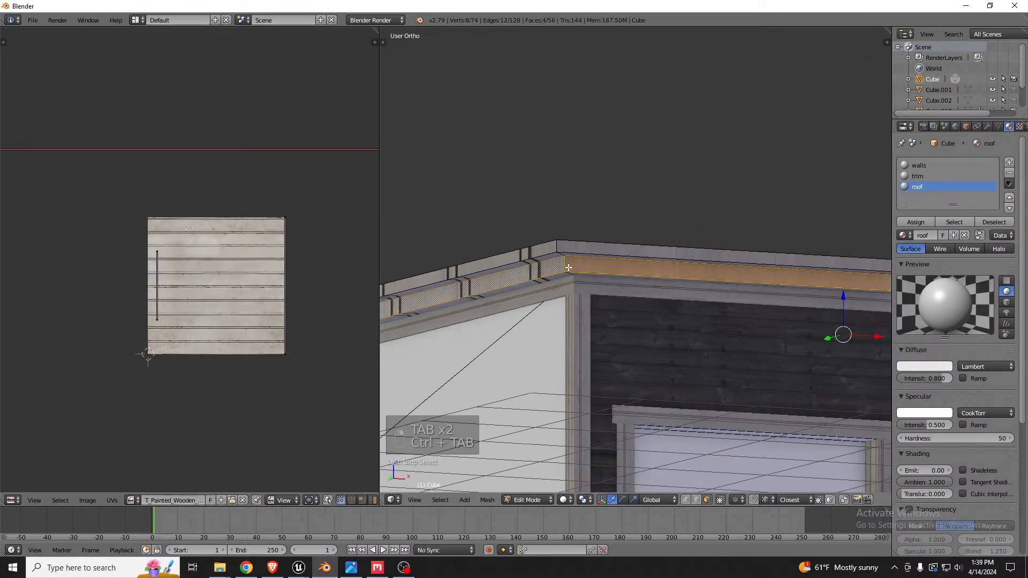
pyautogui.scroll(4, 564, 278)
pyautogui.keyDown('alt'); pyautogui.keyDown('shift'); pyautogui.rightClick(570, 273); pyautogui.keyUp('shift'); pyautogui.keyUp('alt')
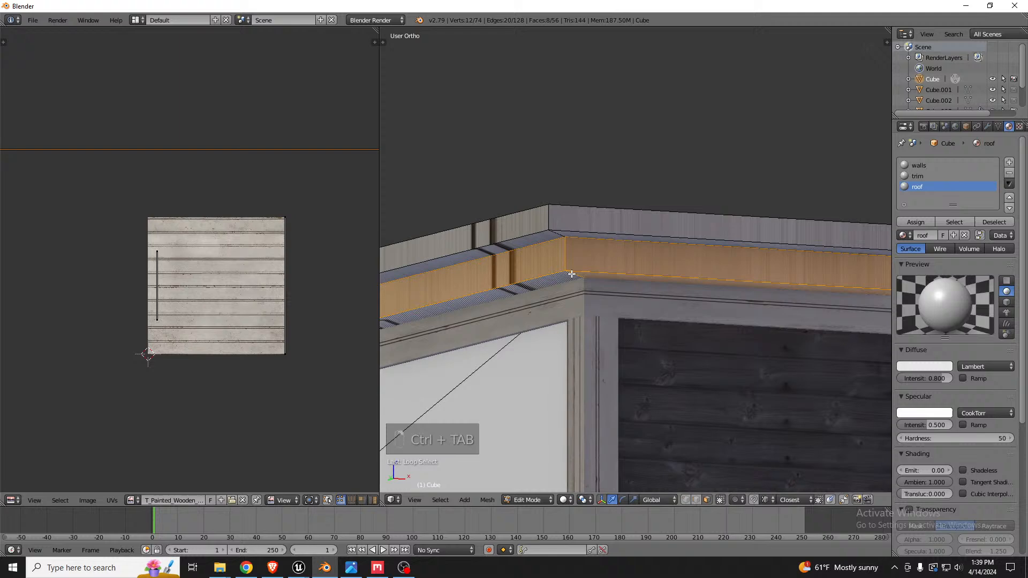
# Extend the selection with the face loops of the upper lip's underside, its outer side and the top rim.
pyautogui.keyDown('alt'); pyautogui.keyDown('shift'); pyautogui.rightClick(558, 233); pyautogui.keyUp('shift'); pyautogui.keyUp('alt')
pyautogui.keyDown('alt'); pyautogui.keyDown('shift'); pyautogui.rightClick(549, 216); pyautogui.keyUp('shift'); pyautogui.keyUp('alt')
pyautogui.moveTo(546, 234); pyautogui.dragTo(556, 285, button='middle')
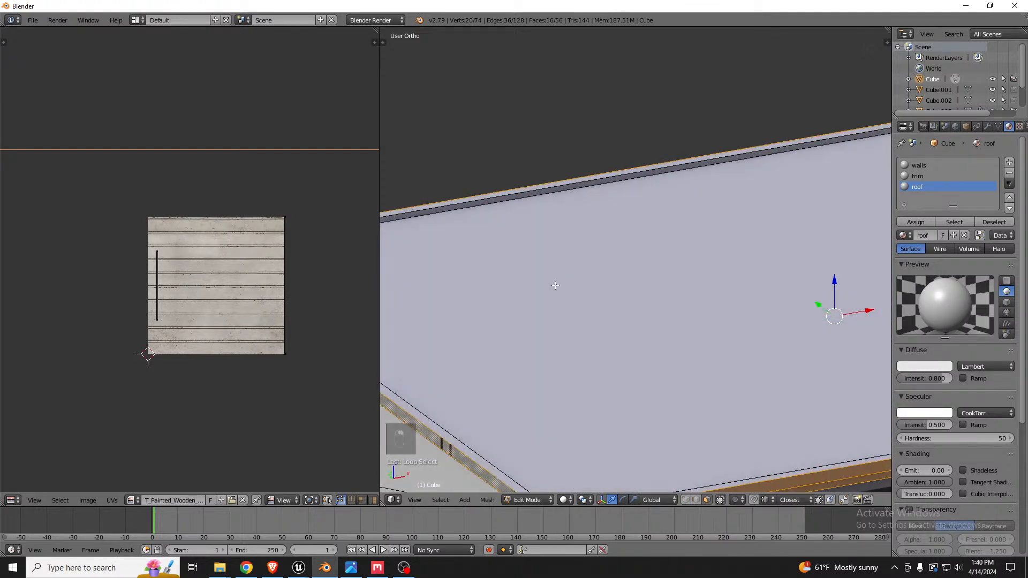
pyautogui.scroll(-4, 544, 341)
pyautogui.scroll(5, 529, 390)
pyautogui.keyDown('alt'); pyautogui.keyDown('shift'); pyautogui.rightClick(555, 376); pyautogui.keyUp('shift'); pyautogui.keyUp('alt')
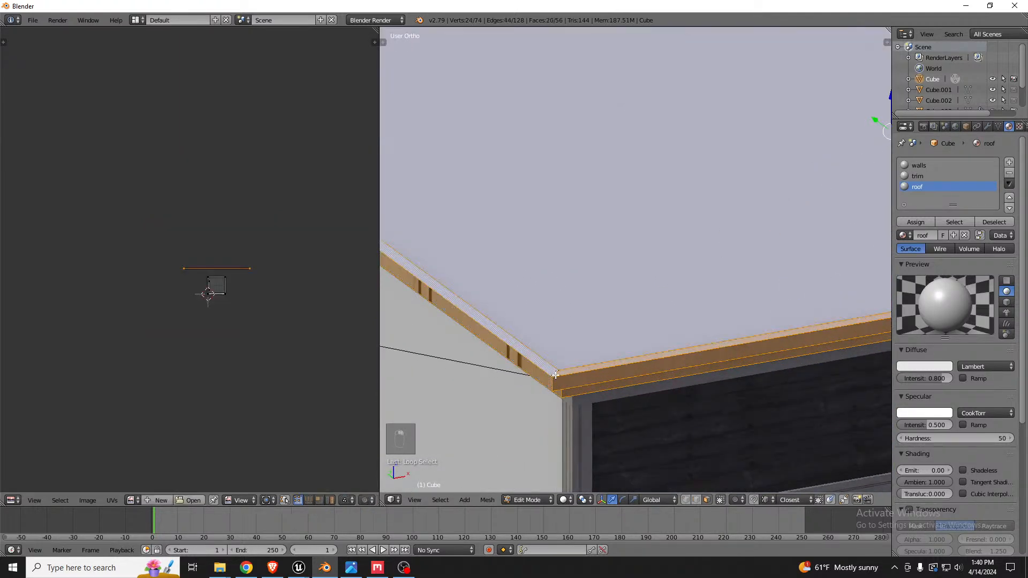
# Unwrap the selected roof edge faces with Smart UV Project, using an angle limit of 66 and zero island margin.
pyautogui.press('u')
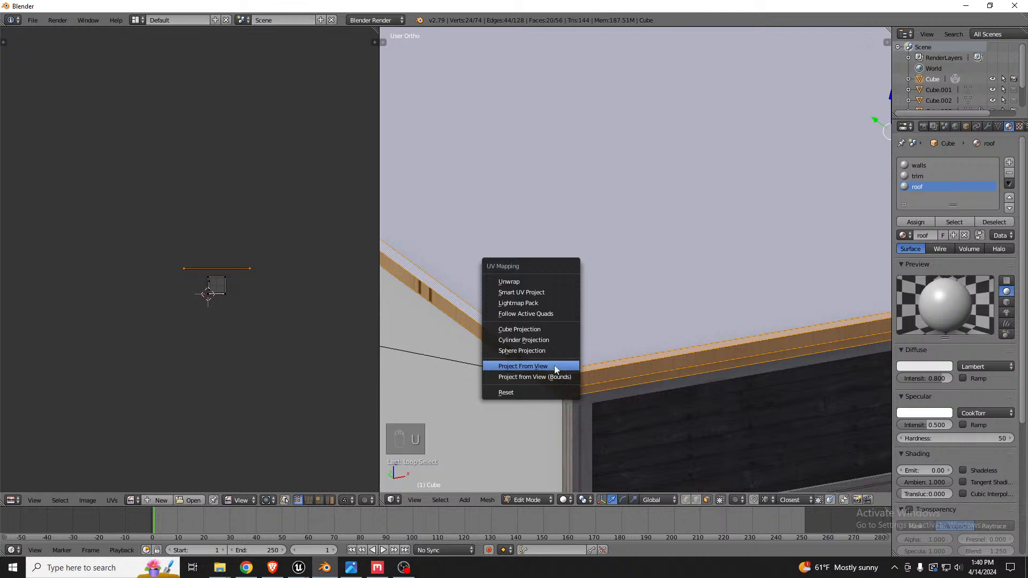
pyautogui.click(541, 293)
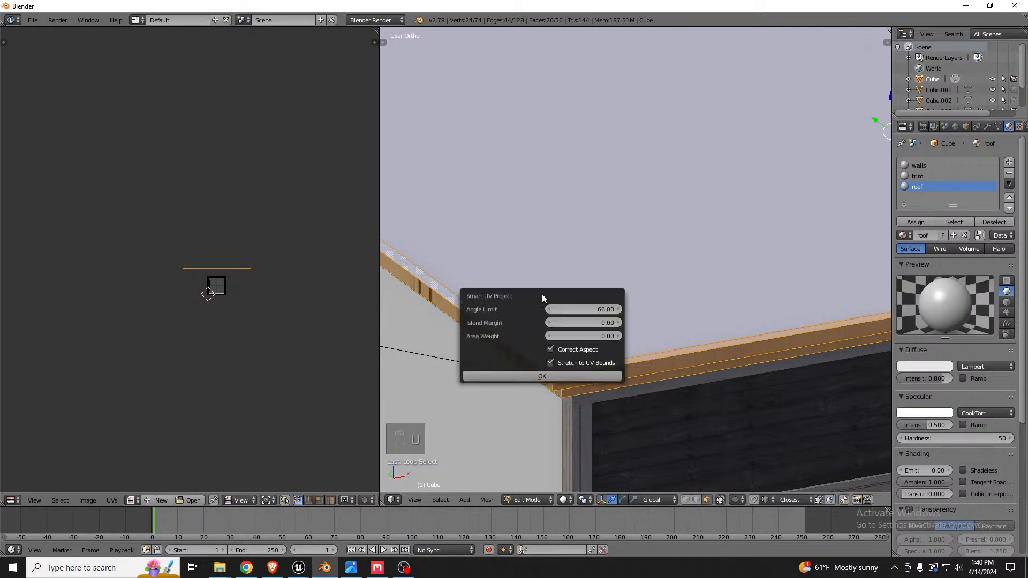
pyautogui.click(543, 375)
pyautogui.scroll(6, 64, 225)
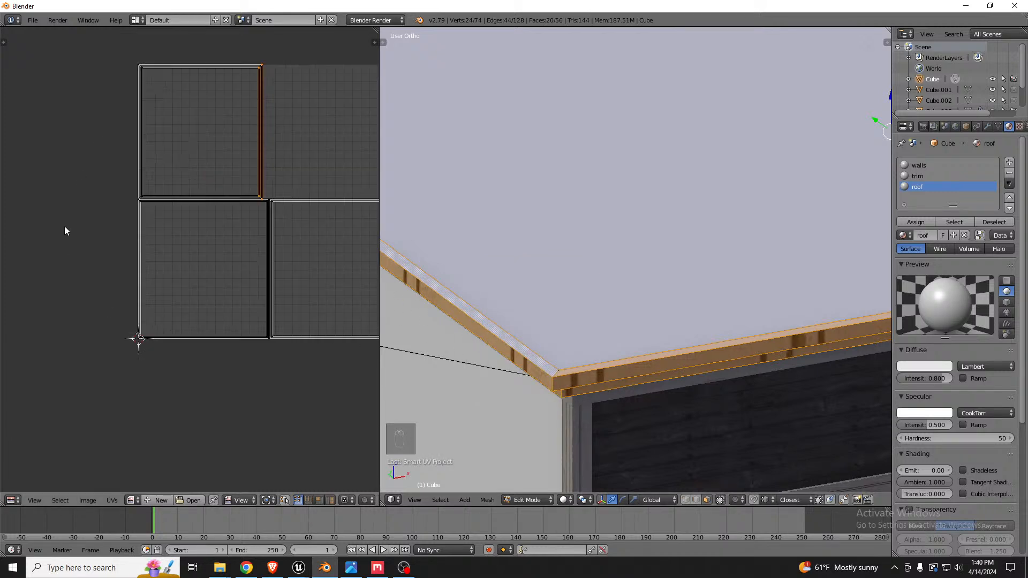
pyautogui.scroll(3, 189, 210)
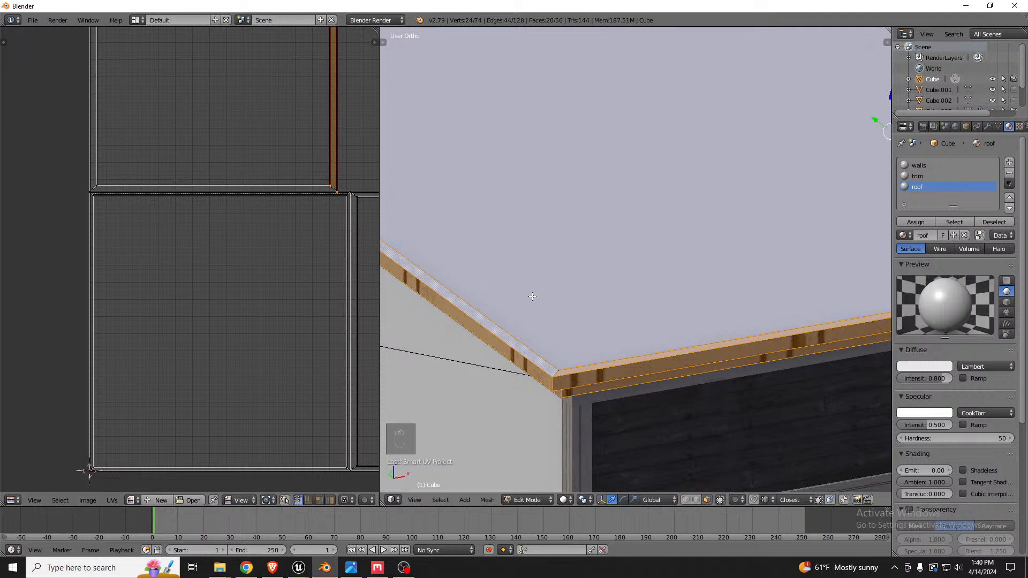
# In edge mode, select the edge loop running across the roof trim at the front corner beside the small window.
pyautogui.scroll(-8, 535, 305)
pyautogui.moveTo(807, 337); pyautogui.dragTo(615, 361, button='middle')
pyautogui.scroll(6, 637, 363)
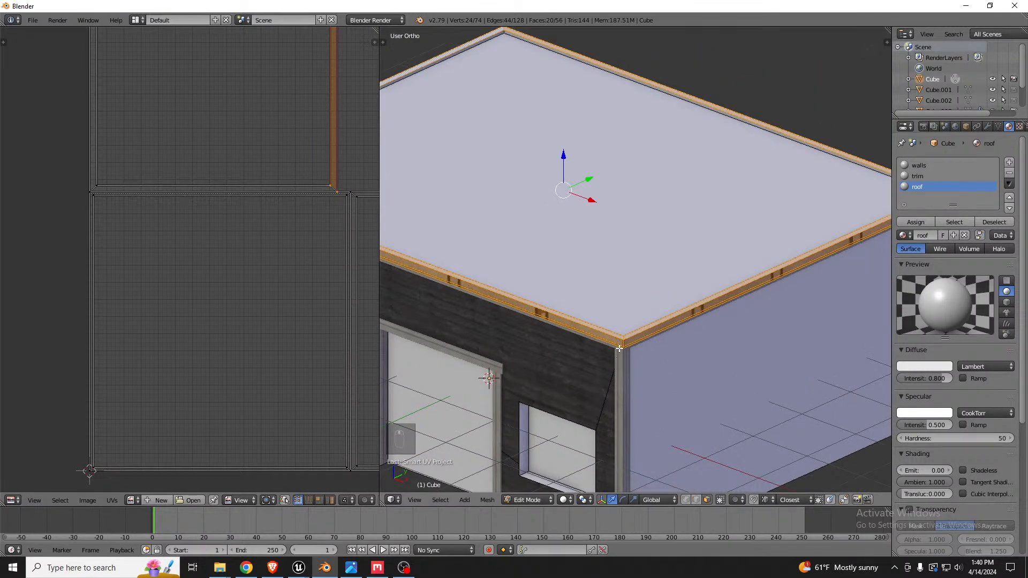
pyautogui.scroll(3, 621, 348)
pyautogui.scroll(4, 631, 332)
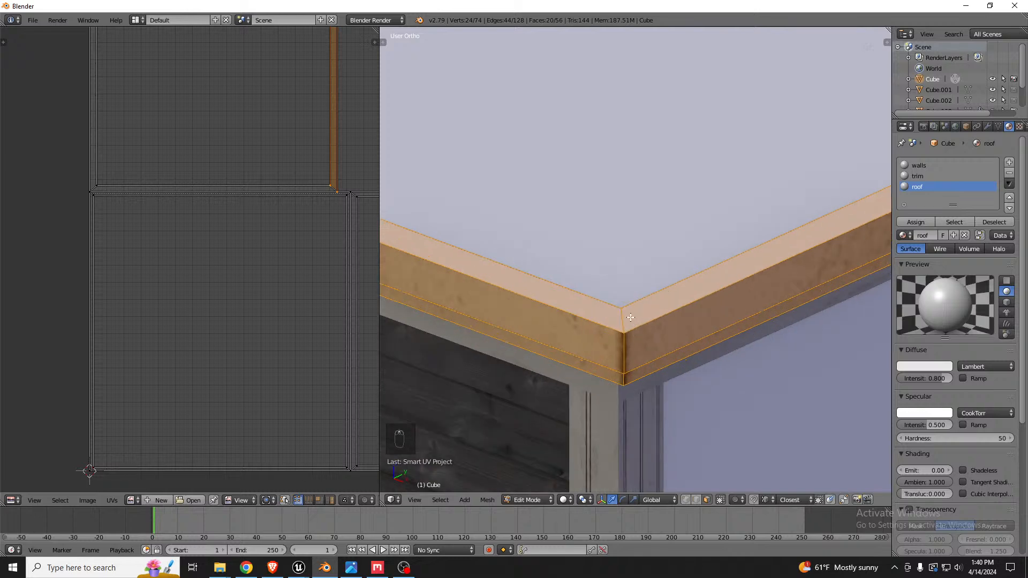
pyautogui.hotkey('ctrl', 'Tab')
pyautogui.click(594, 324)
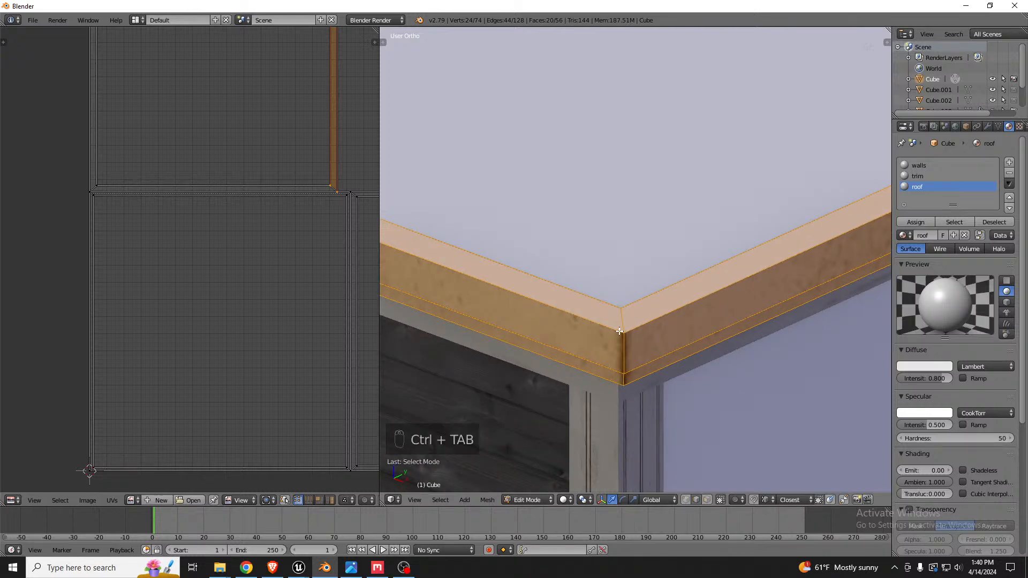
pyautogui.keyDown('alt'); pyautogui.rightClick(623, 321); pyautogui.keyUp('alt')
pyautogui.press('z')
pyautogui.moveTo(623, 322); pyautogui.dragTo(609, 304, button='middle')
pyautogui.press('z')
pyautogui.scroll(-6, 527, 306)
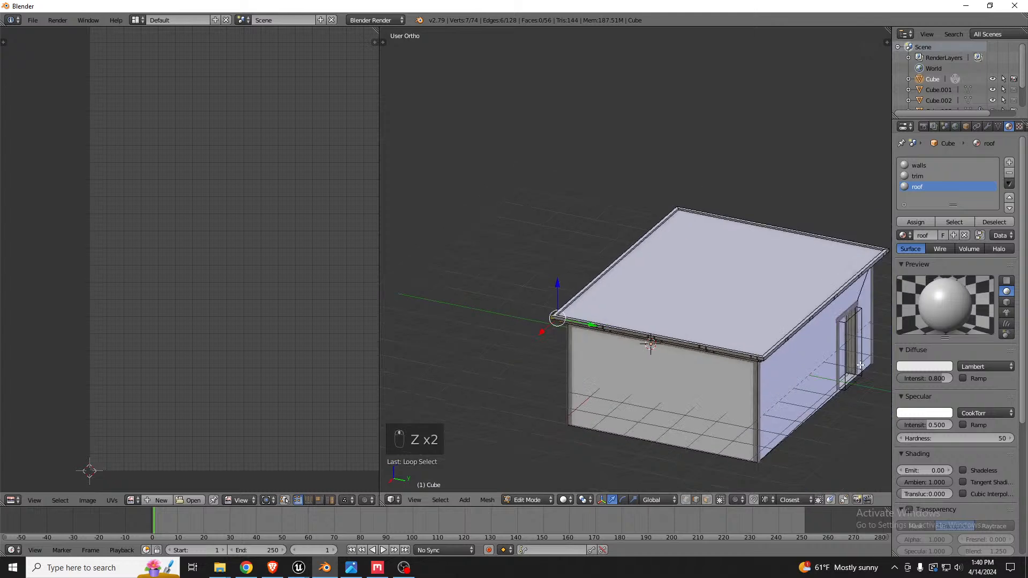
# Add the edge loops across the trim at the remaining roof corners to the selection and bring up the edge operations.
pyautogui.scroll(7, 813, 358)
pyautogui.keyDown('alt'); pyautogui.rightClick(586, 341); pyautogui.keyUp('alt')
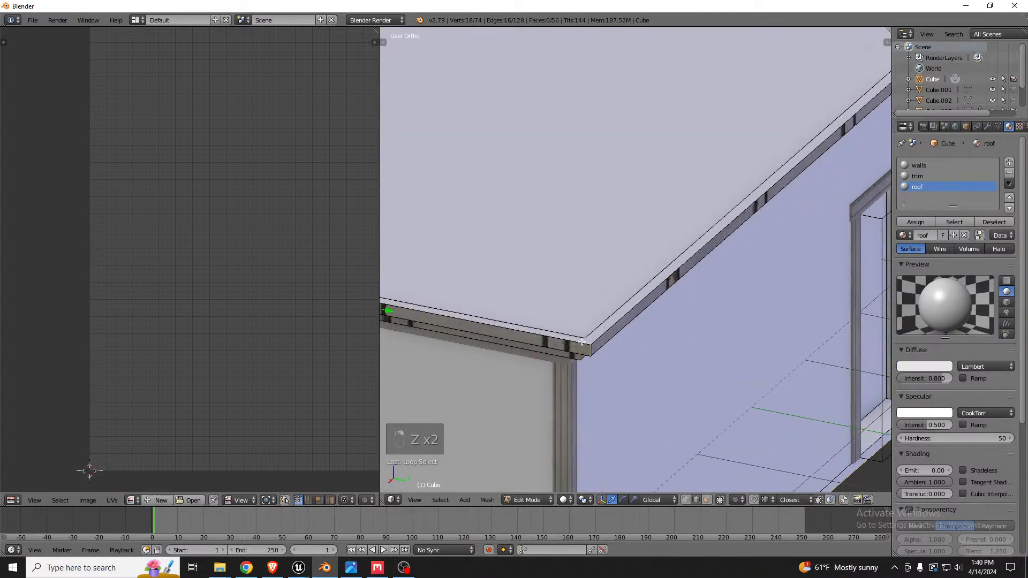
pyautogui.scroll(-5, 586, 341)
pyautogui.scroll(6, 748, 203)
pyautogui.keyDown('alt'); pyautogui.keyDown('shift'); pyautogui.rightClick(751, 216); pyautogui.keyUp('shift'); pyautogui.keyUp('alt')
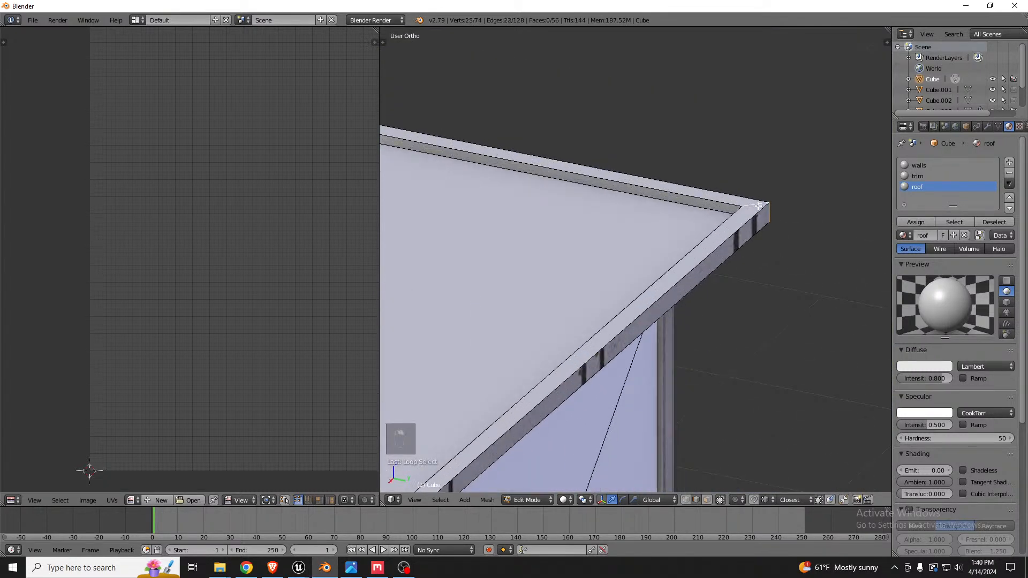
pyautogui.scroll(-1, 790, 285)
pyautogui.scroll(-5, 532, 179)
pyautogui.scroll(7, 541, 193)
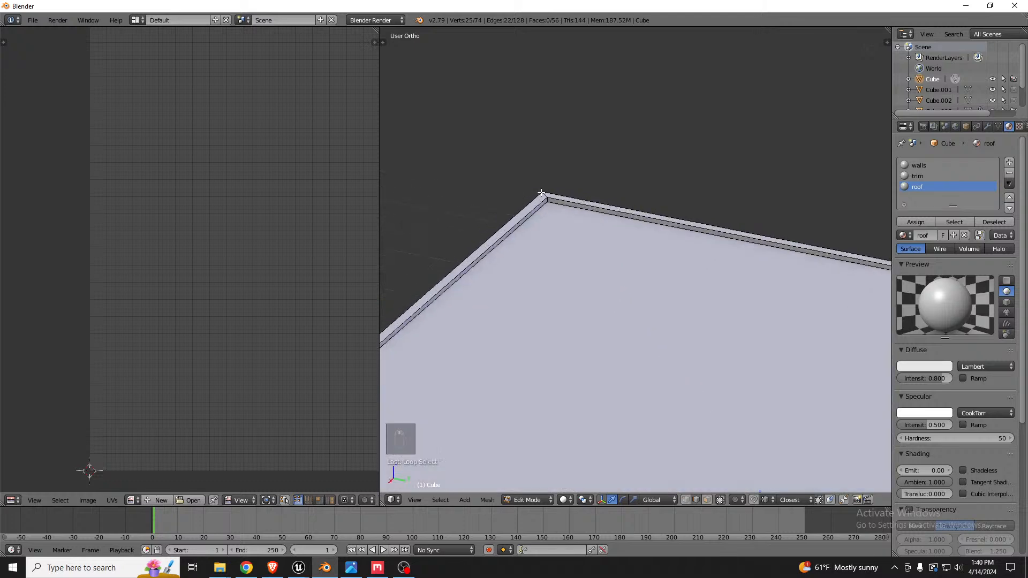
pyautogui.keyDown('alt'); pyautogui.keyDown('shift'); pyautogui.rightClick(556, 194); pyautogui.keyUp('shift'); pyautogui.keyUp('alt')
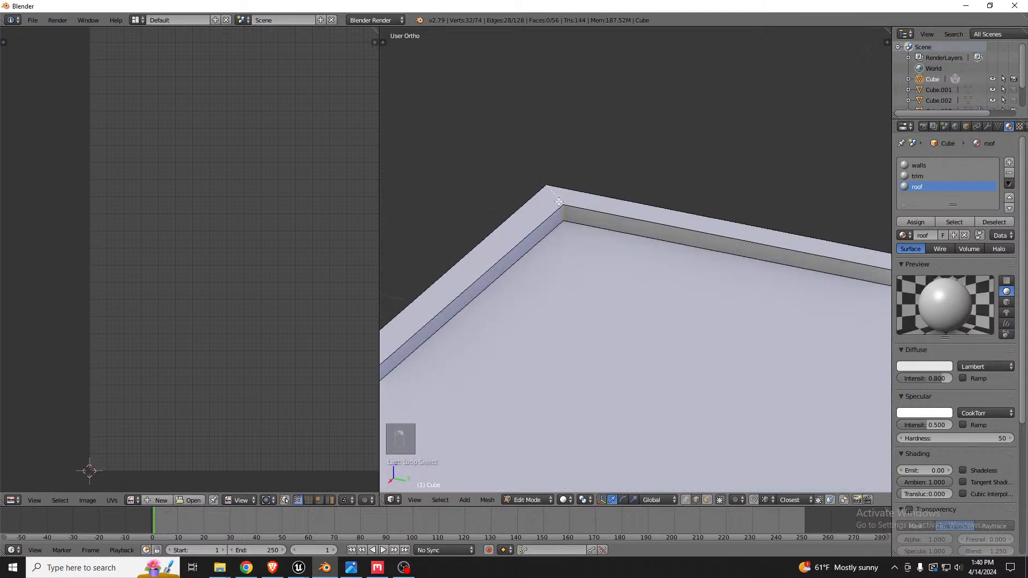
pyautogui.hotkey('ctrl', 'e')
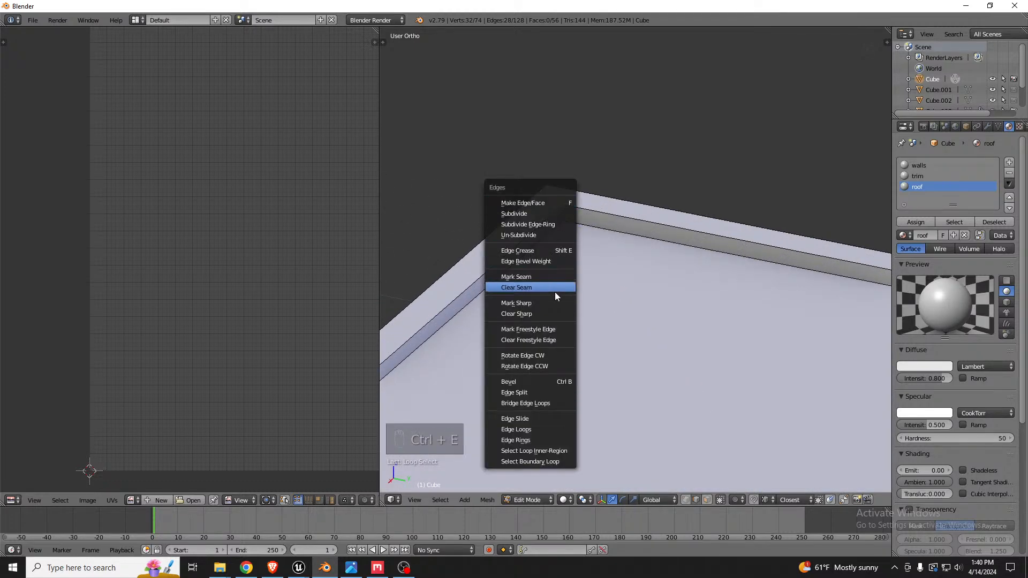
# Mark the selected roof-corner edges as a seam and clear the selection.
pyautogui.click(545, 275)
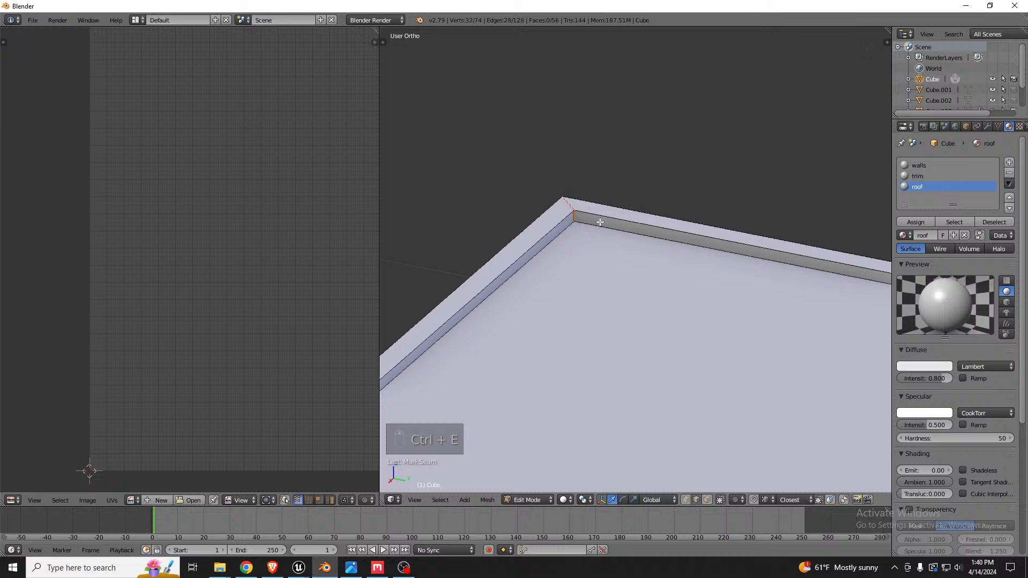
pyautogui.press('a')
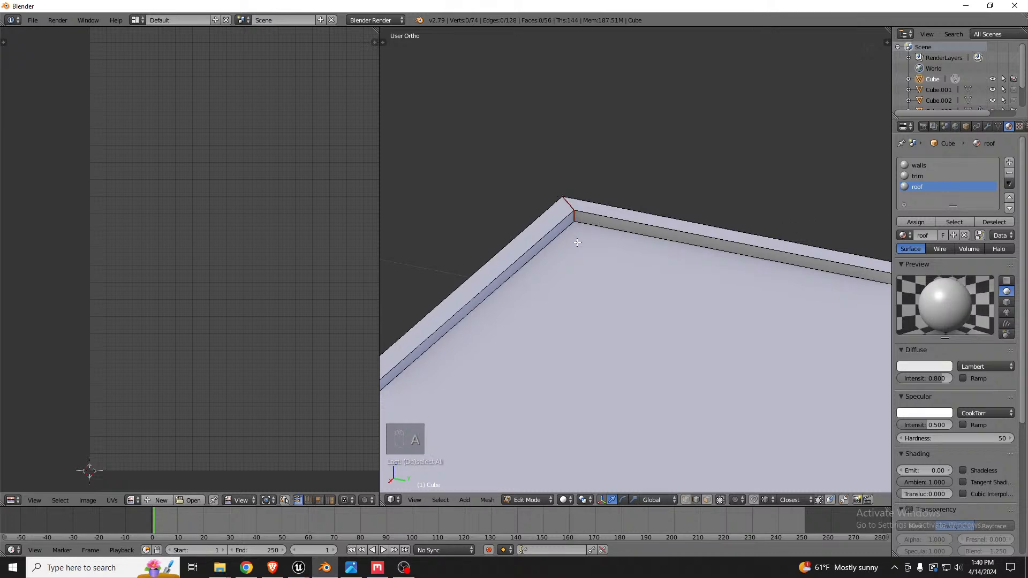
# In face selection mode, select the lower face loop of the roof-edge trim and grow the selection once.
pyautogui.moveTo(576, 241); pyautogui.dragTo(782, 231, button='middle')
pyautogui.scroll(-6, 785, 231)
pyautogui.moveTo(672, 294); pyautogui.dragTo(750, 330, button='middle')
pyautogui.scroll(3, 723, 359)
pyautogui.hotkey('ctrl', 'Tab')
pyautogui.click(667, 391)
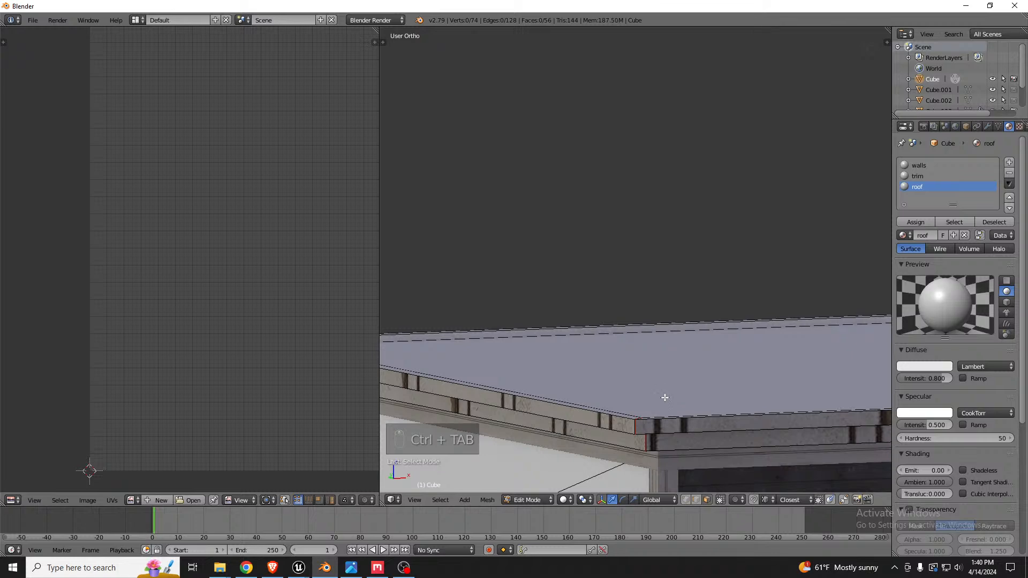
pyautogui.keyDown('alt'); pyautogui.rightClick(651, 437); pyautogui.keyUp('alt')
pyautogui.press('ctrl+KP_Add')
pyautogui.press('ctrl+KP_Add')
pyautogui.press('ctrl+KP_Add')
pyautogui.press('ctrl+KP_Add')
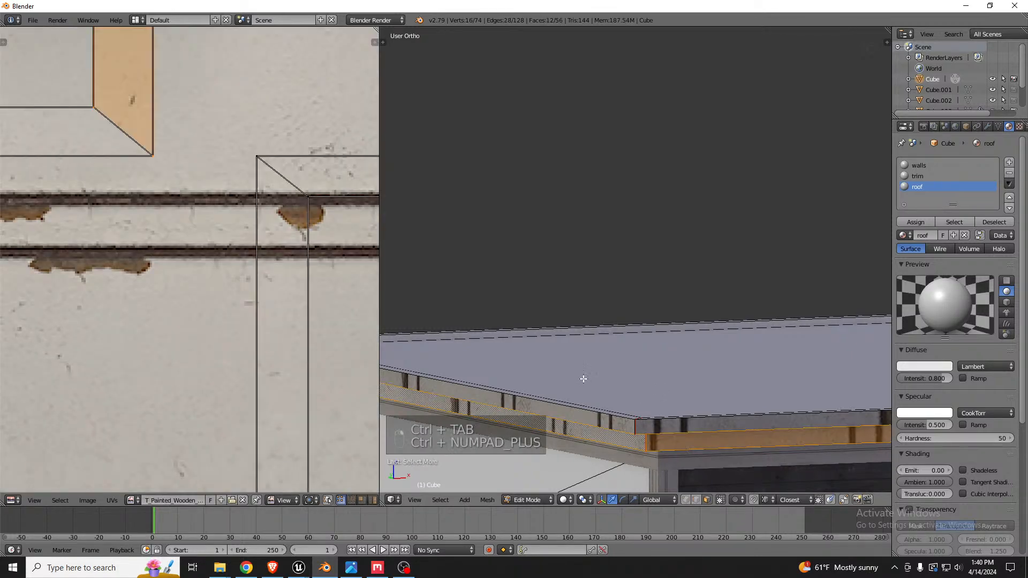
pyautogui.hotkey('ctrl', 'z')
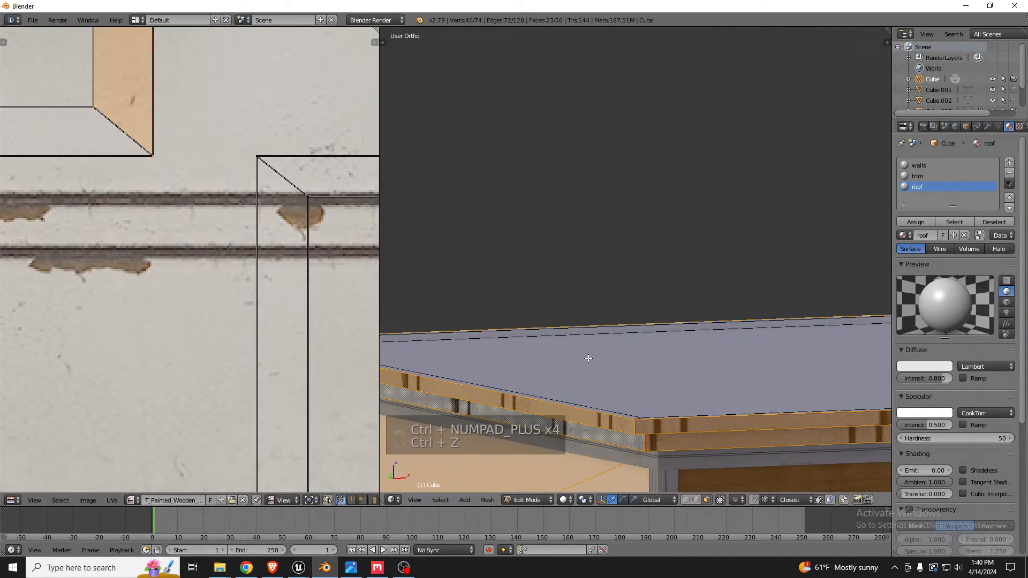
pyautogui.moveTo(588, 358); pyautogui.dragTo(617, 374, button='middle')
pyautogui.hotkey('ctrl', 'z')
# Add the remaining outer, top and inner face loops of the roof-edge trim to the selection.
pyautogui.scroll(4, 624, 314)
pyautogui.keyDown('alt'); pyautogui.keyDown('shift'); pyautogui.rightClick(602, 312); pyautogui.keyUp('shift'); pyautogui.keyUp('alt')
pyautogui.scroll(-5, 609, 315)
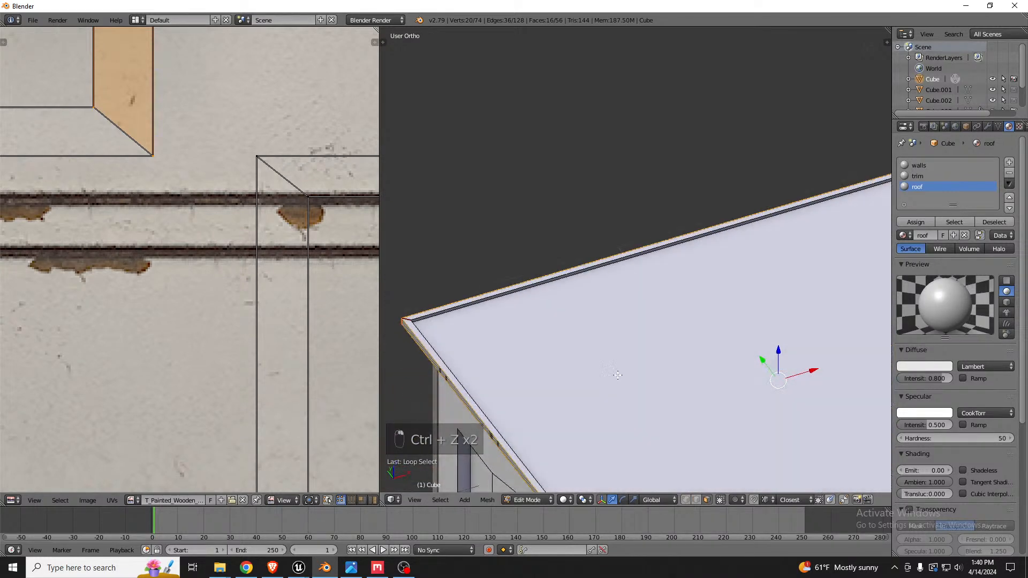
pyautogui.scroll(-4, 546, 308)
pyautogui.scroll(5, 556, 460)
pyautogui.scroll(4, 606, 409)
pyautogui.keyDown('alt'); pyautogui.keyDown('shift'); pyautogui.rightClick(615, 387); pyautogui.keyUp('shift'); pyautogui.keyUp('alt')
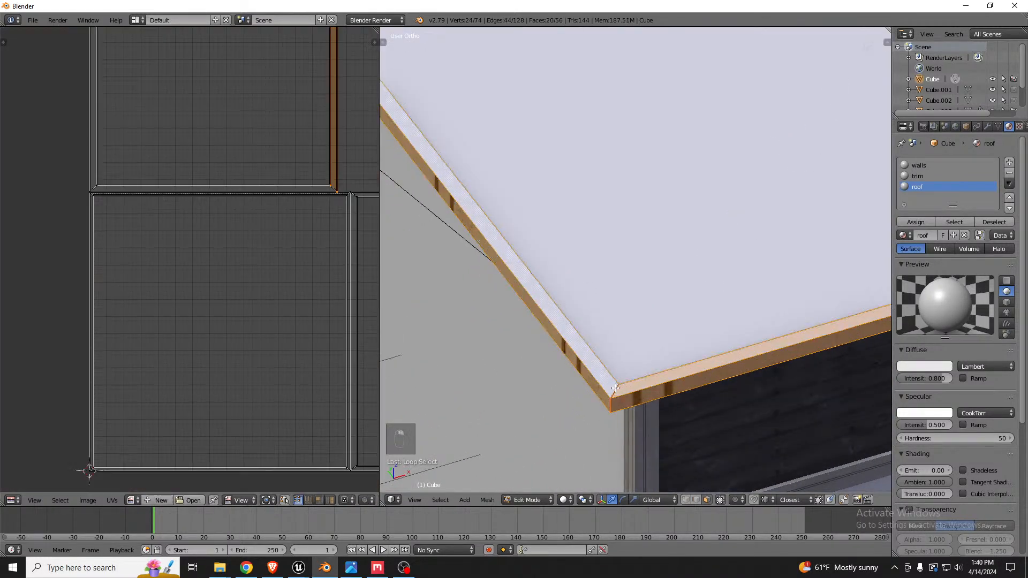
pyautogui.scroll(-4, 584, 390)
pyautogui.scroll(-3, 529, 170)
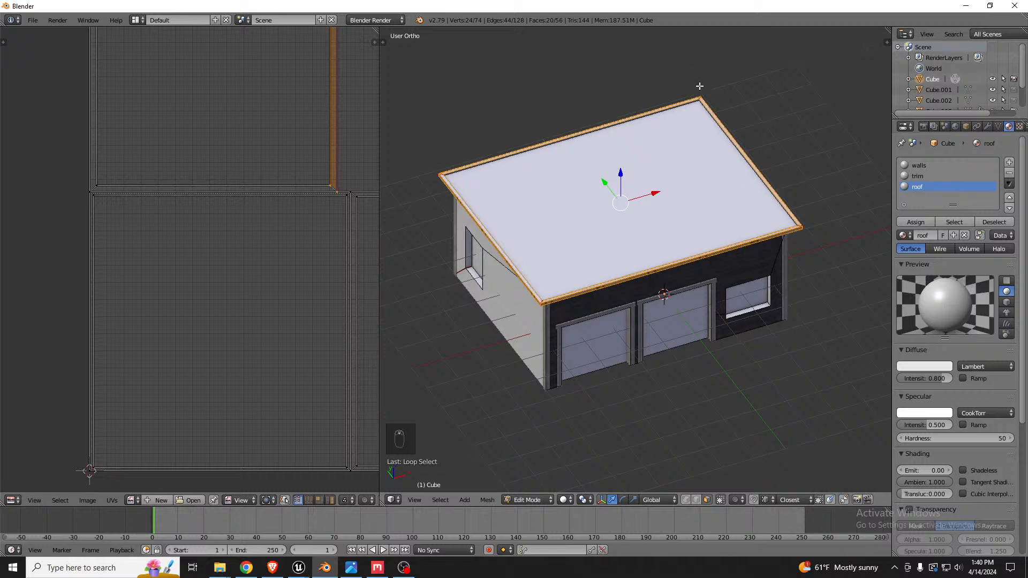
pyautogui.scroll(5, 700, 85)
pyautogui.keyDown('alt'); pyautogui.keyDown('shift'); pyautogui.rightClick(697, 110); pyautogui.keyUp('shift'); pyautogui.keyUp('alt')
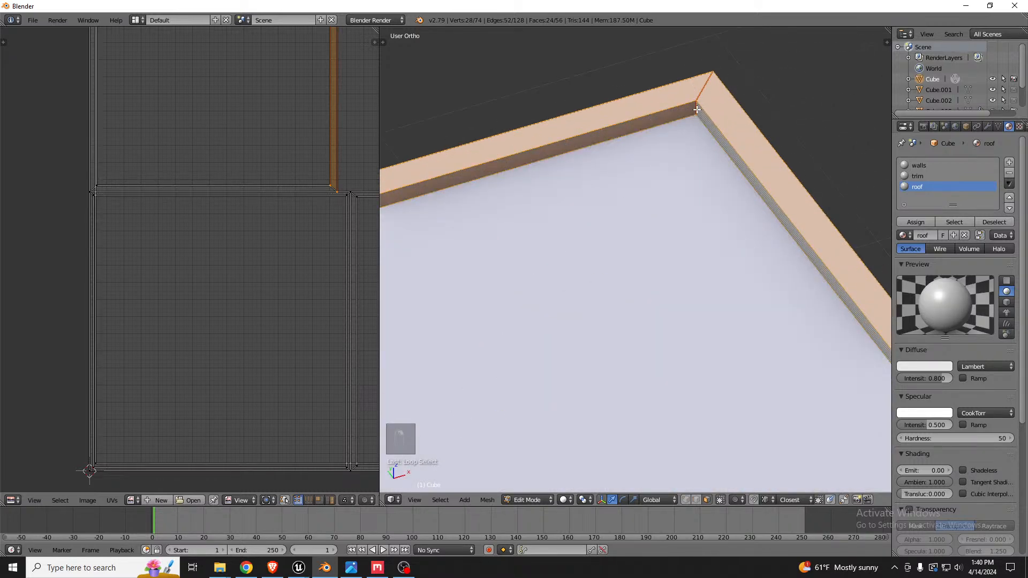
# Unwrap the selected roof-edge trim faces along their corner seams.
pyautogui.press('u')
pyautogui.click(676, 193)
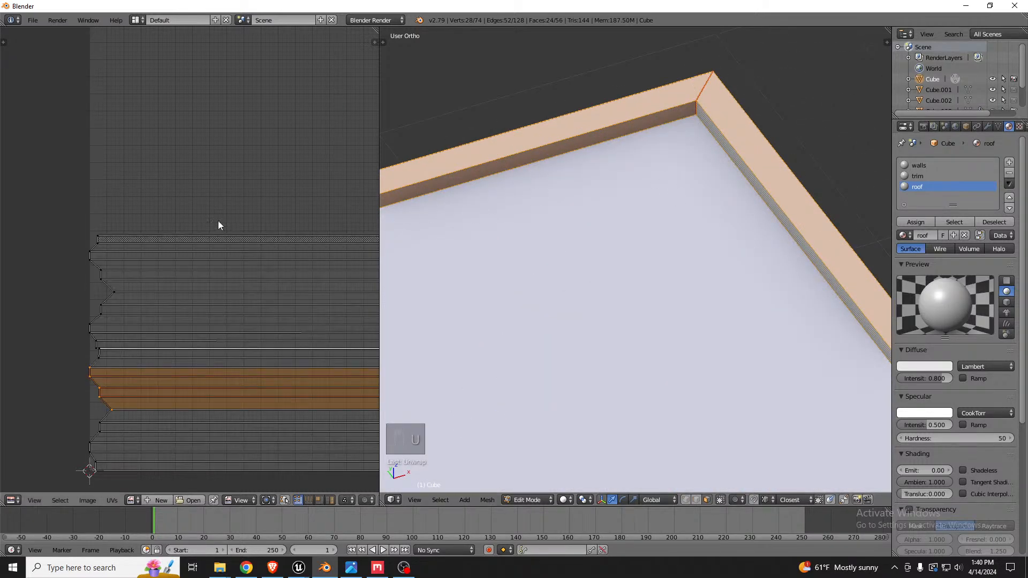
pyautogui.scroll(-5, 217, 221)
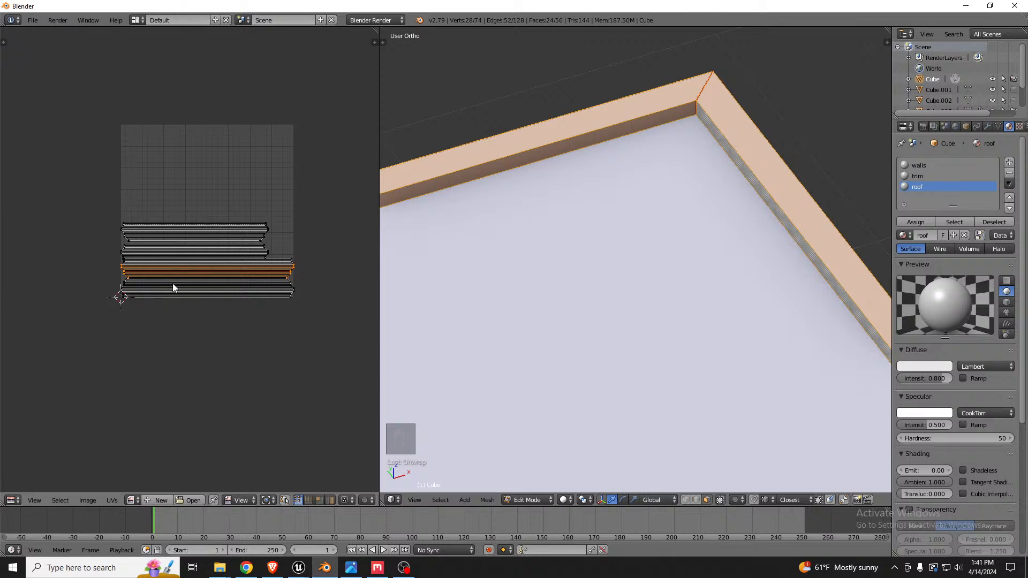
pyautogui.rightClick(188, 232)
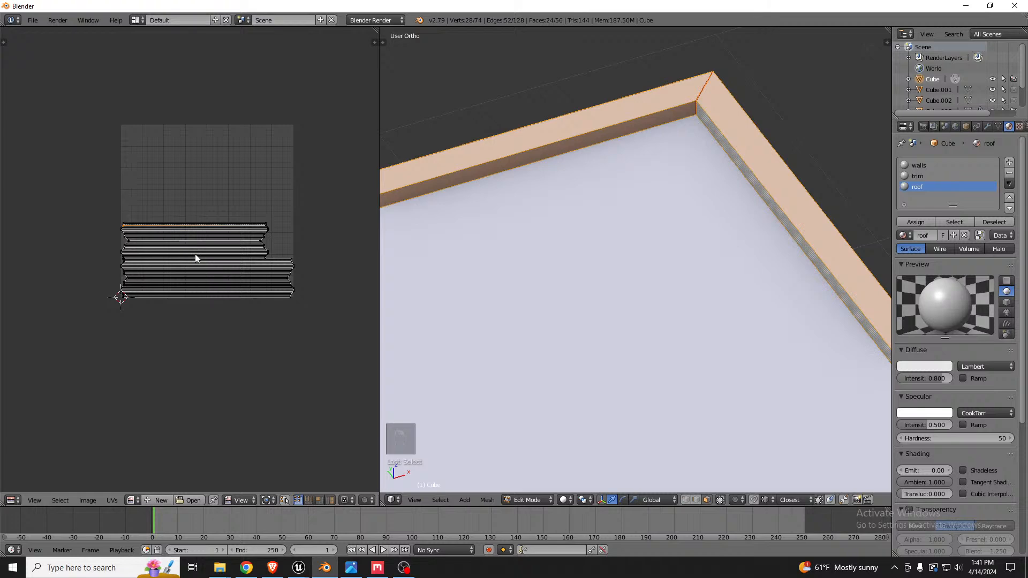
# Examine the seams and texture on the roof trim's corners from above and below.
pyautogui.scroll(-6, 601, 305)
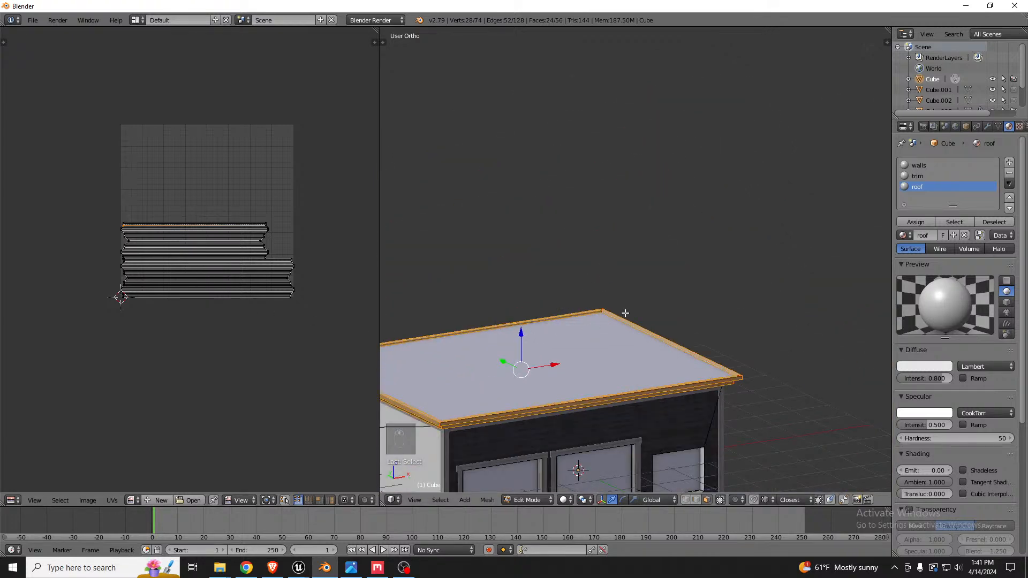
pyautogui.scroll(-3, 630, 311)
pyautogui.scroll(8, 520, 369)
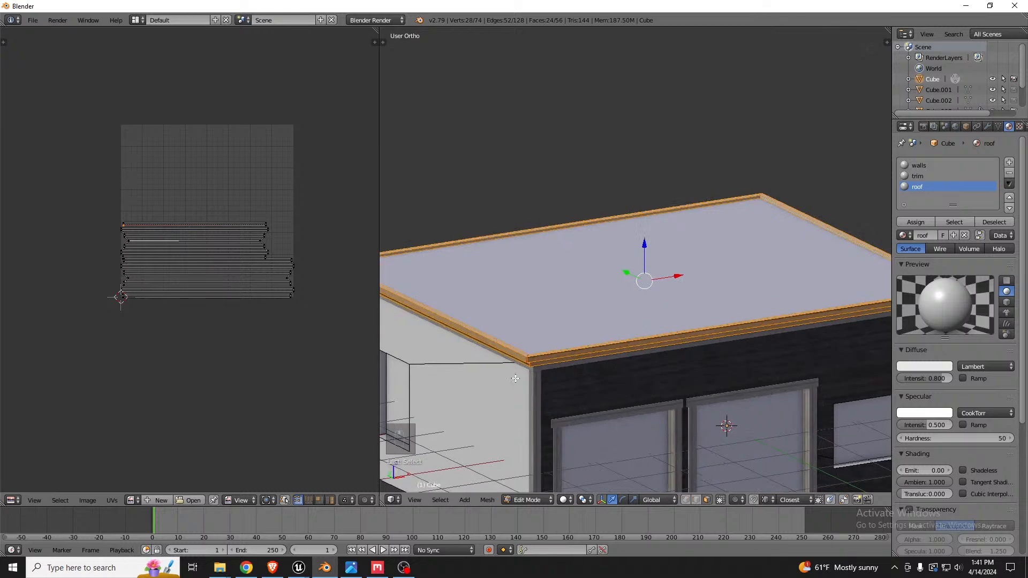
pyautogui.scroll(2, 523, 365)
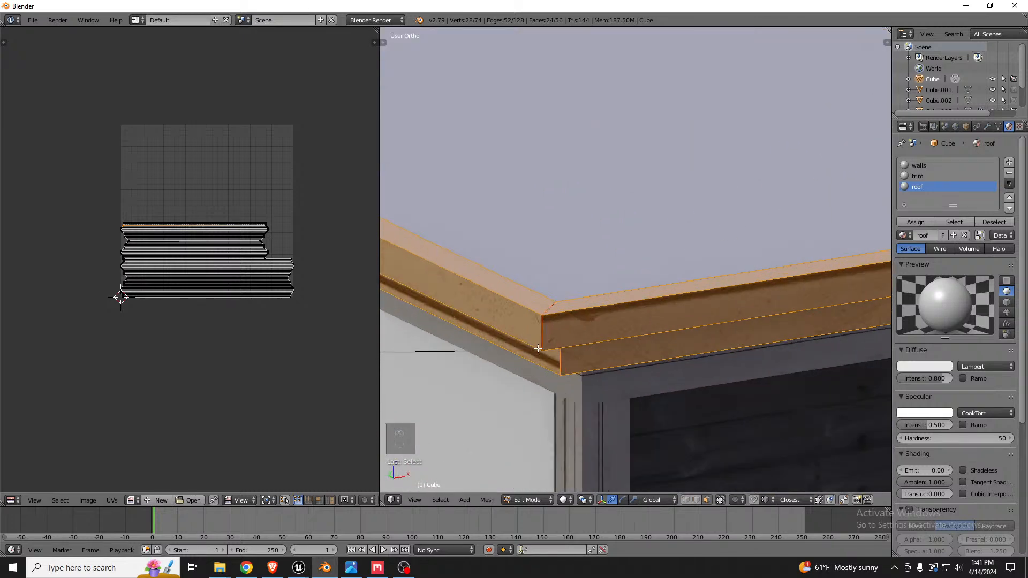
pyautogui.scroll(2, 542, 330)
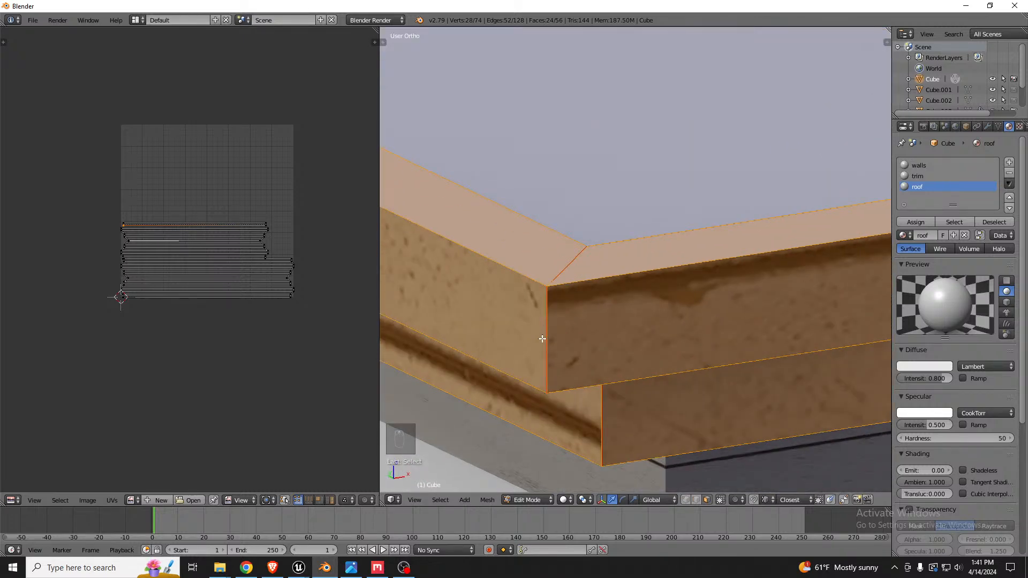
pyautogui.scroll(-10, 542, 338)
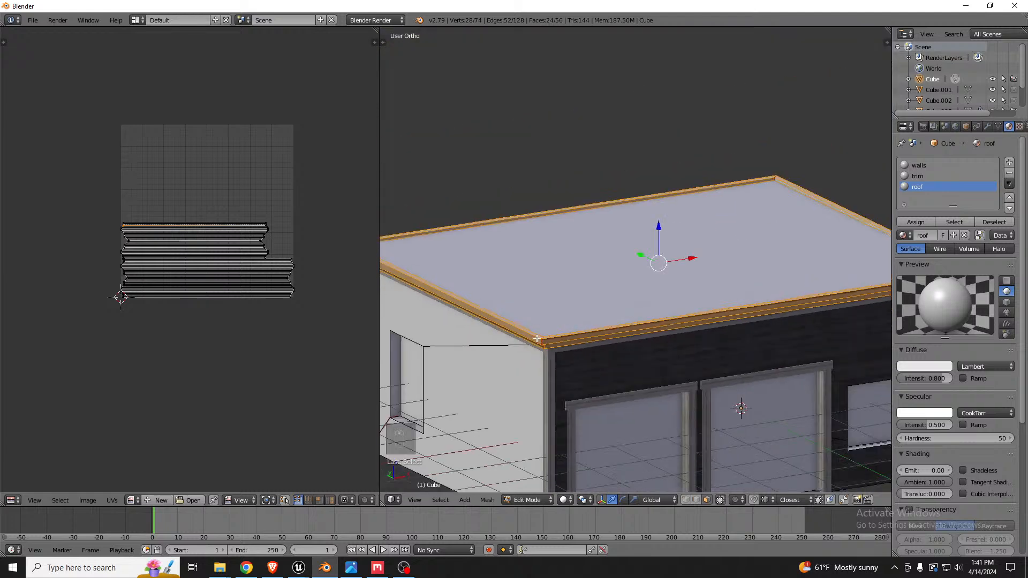
pyautogui.moveTo(642, 327); pyautogui.dragTo(544, 277, button='middle')
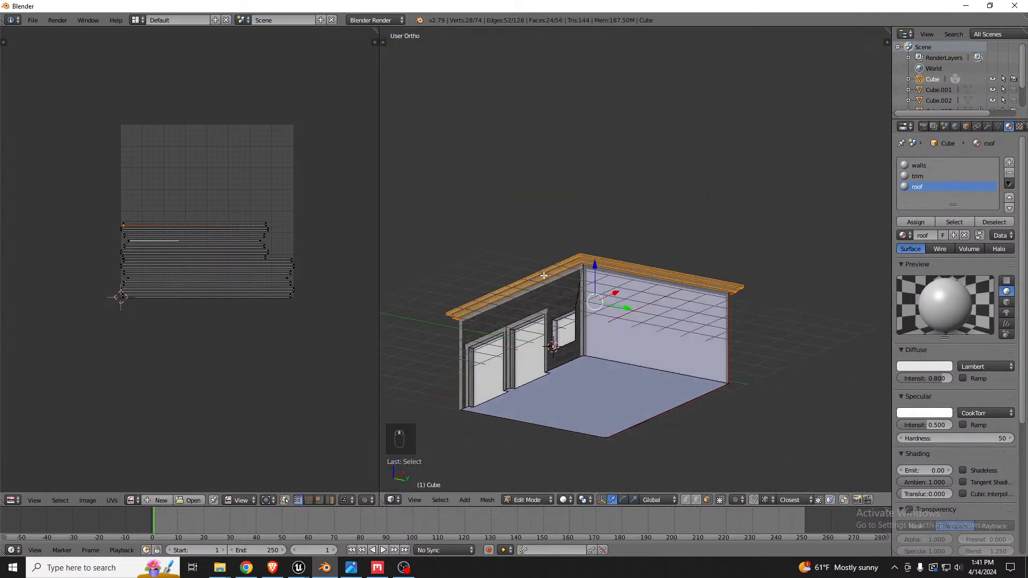
pyautogui.scroll(5, 567, 274)
pyautogui.scroll(2, 586, 268)
pyautogui.scroll(3, 601, 262)
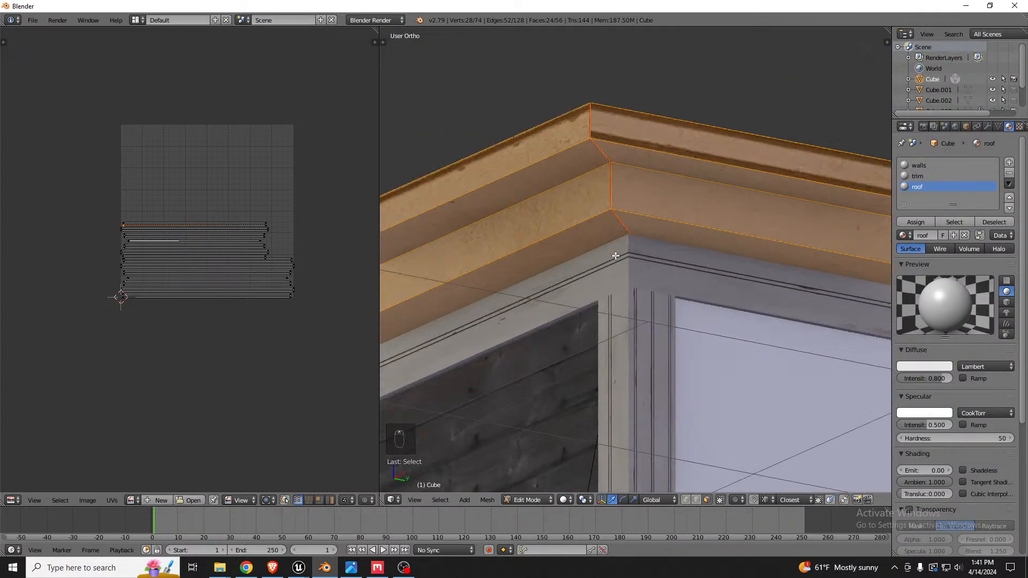
pyautogui.scroll(-3, 671, 212)
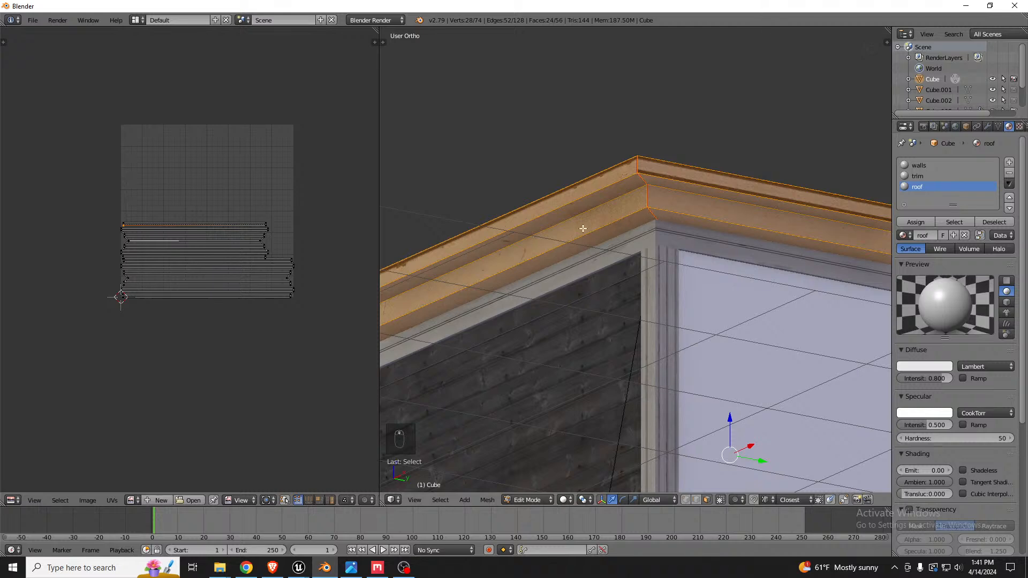
# Try the T_Wooden_Facade_ukpnbcfn_2K_D.EXR image on the roof trim and assign the T_Painted_Wooden 2K_D.EXR image instead.
pyautogui.click(131, 500)
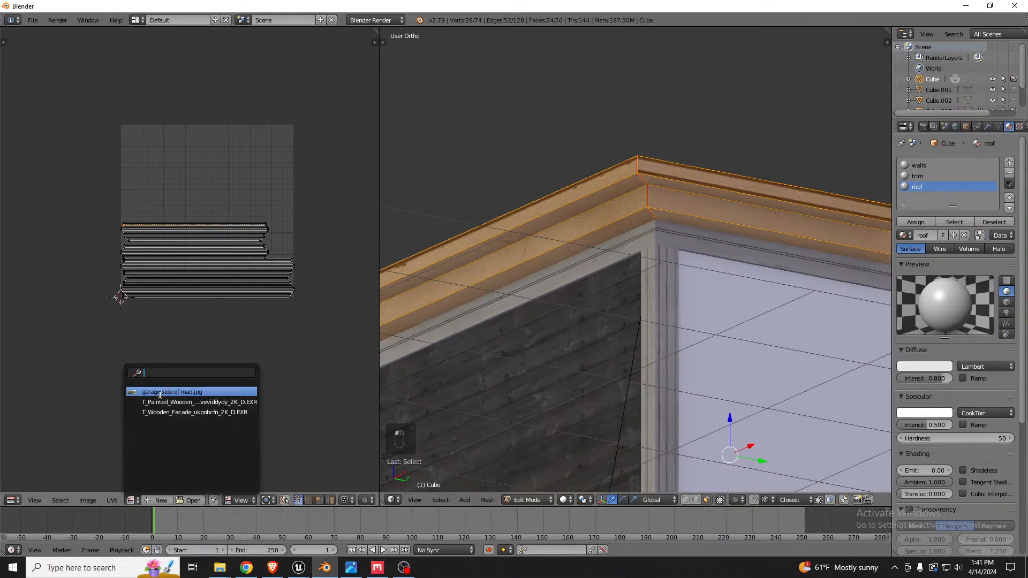
pyautogui.click(180, 412)
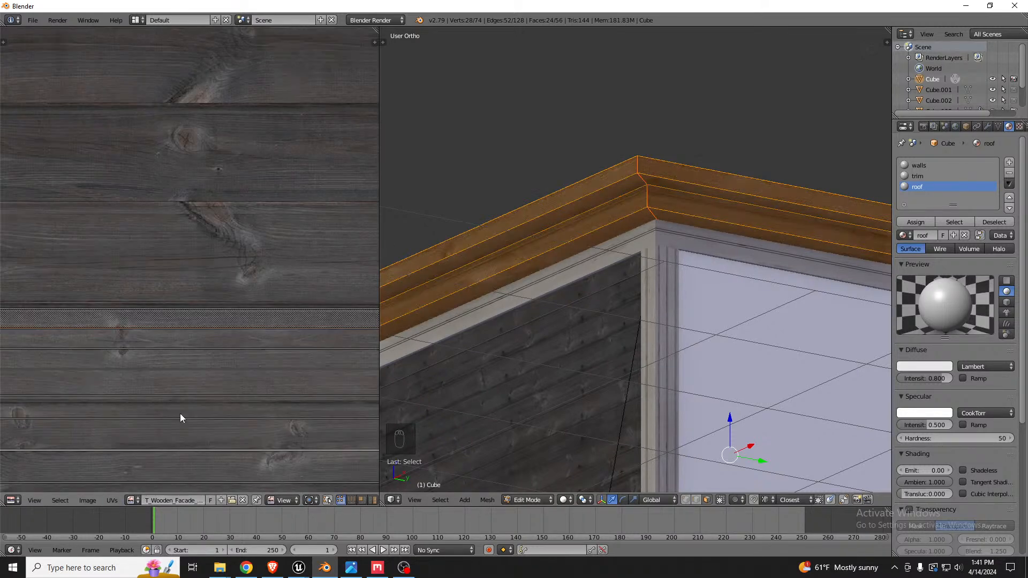
pyautogui.click(131, 500)
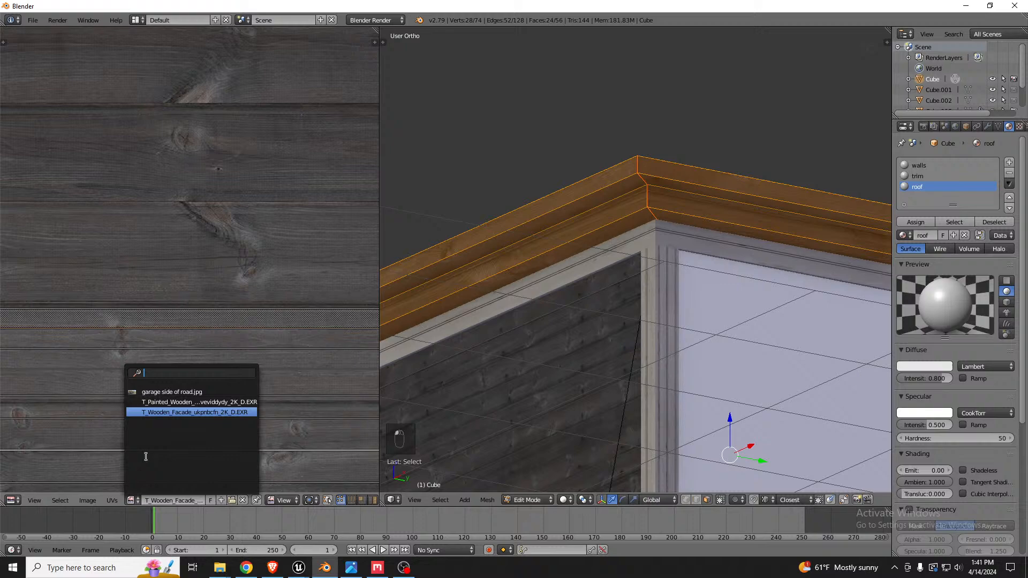
pyautogui.click(160, 402)
# Inspect the painted wood texture on the roof trim and the garage front from several angles.
pyautogui.moveTo(767, 162); pyautogui.dragTo(838, 192, button='middle')
pyautogui.scroll(6, 684, 210)
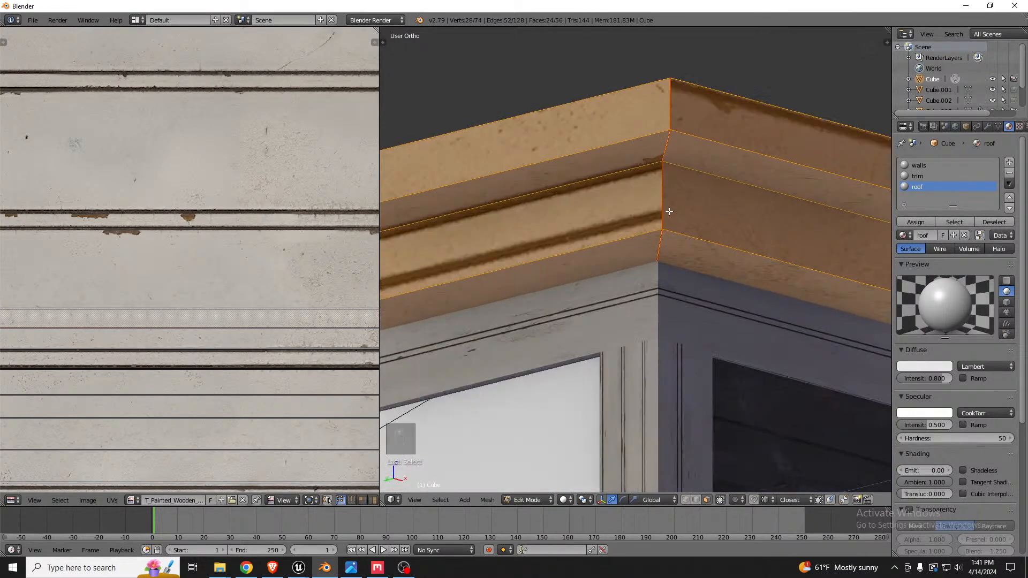
pyautogui.scroll(-8, 704, 192)
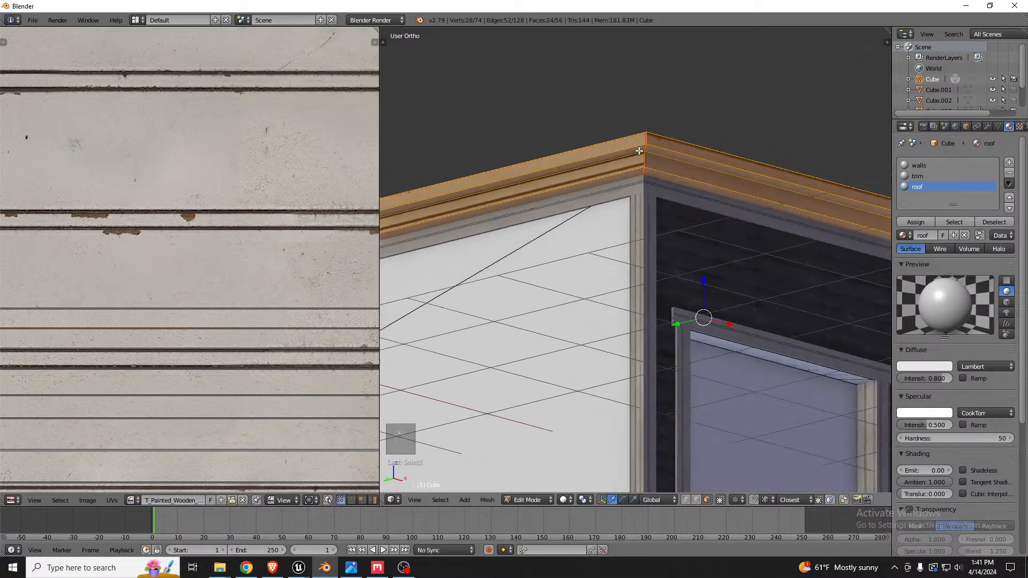
pyautogui.press('Tab')
pyautogui.moveTo(606, 179); pyautogui.dragTo(620, 214, button='middle')
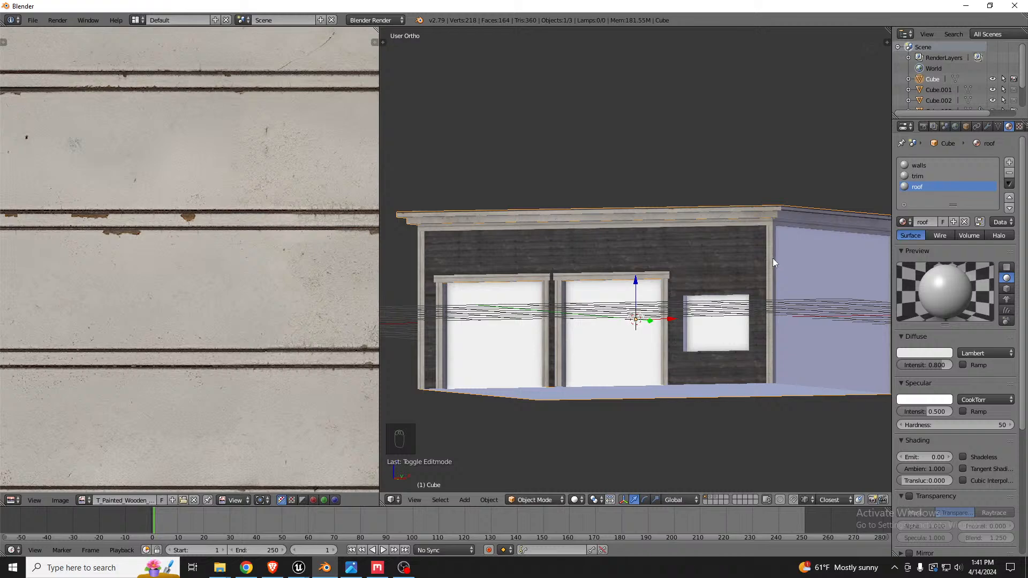
pyautogui.moveTo(773, 257); pyautogui.dragTo(724, 265, button='middle')
pyautogui.press('Tab')
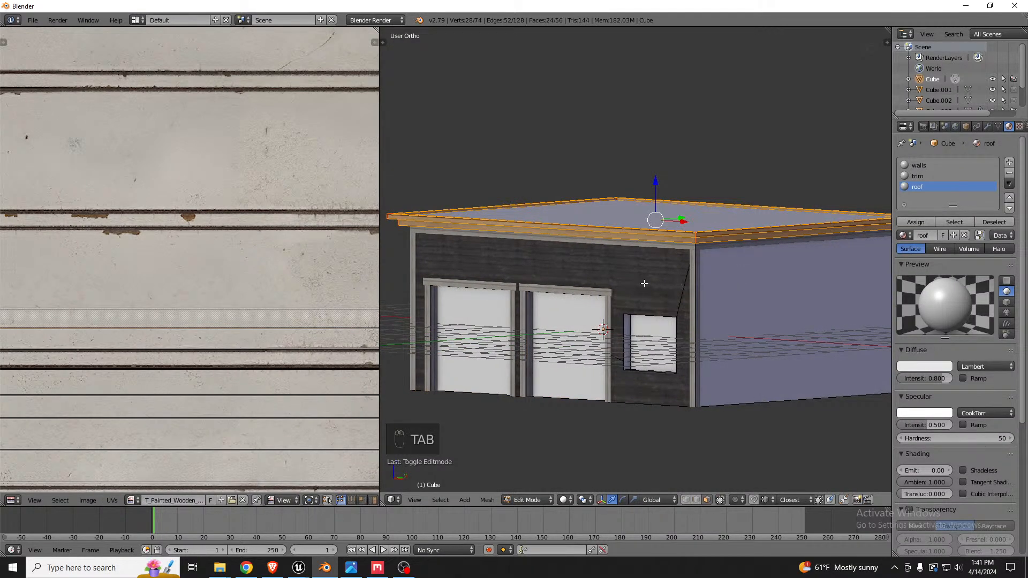
pyautogui.moveTo(609, 294); pyautogui.dragTo(737, 255, button='middle')
pyautogui.scroll(4, 637, 320)
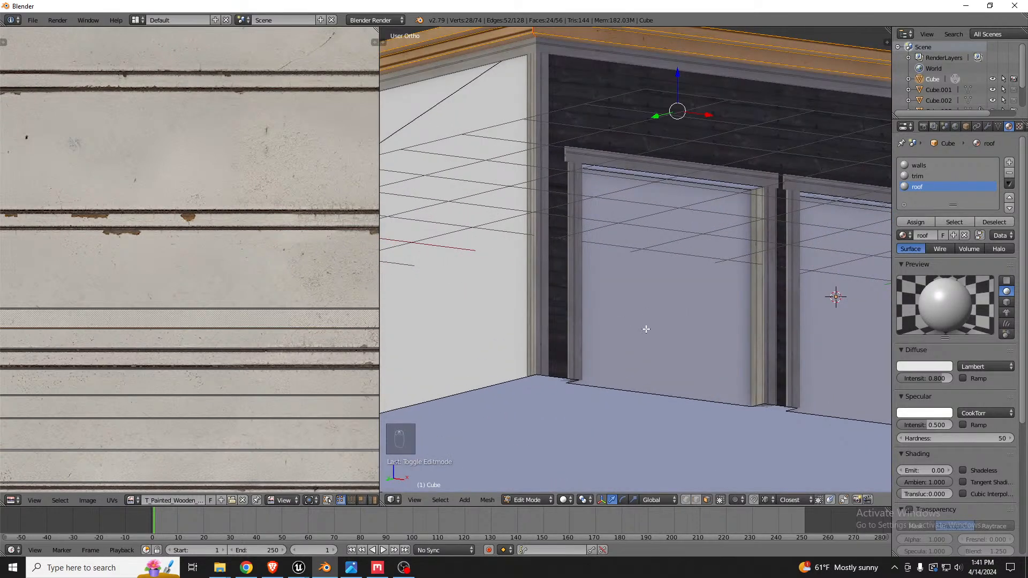
pyautogui.scroll(-3, 615, 334)
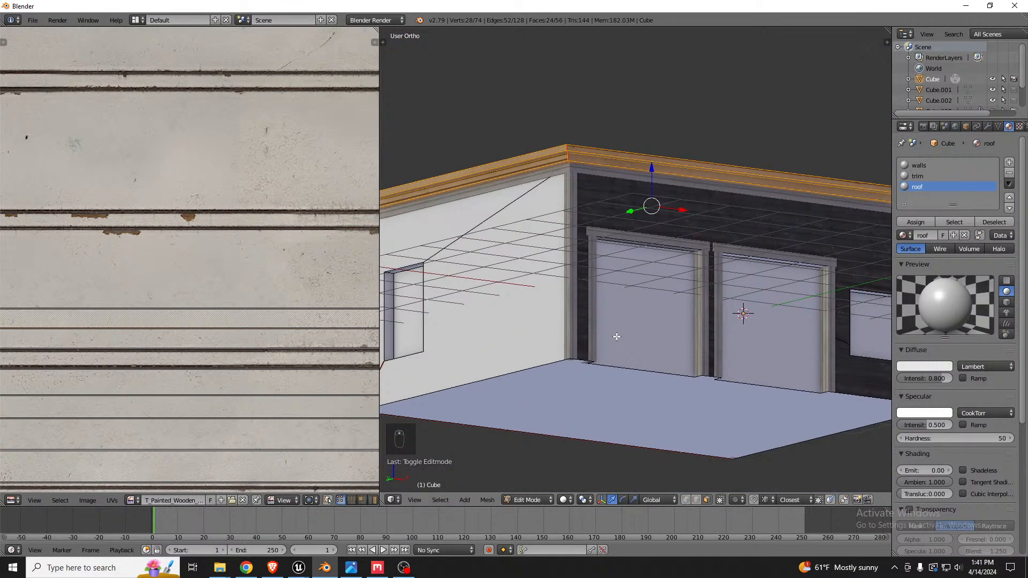
pyautogui.scroll(-3, 678, 285)
# Compare the left garage door with the reference photo in front wireframe view, outside edit mode.
pyautogui.press('Tab')
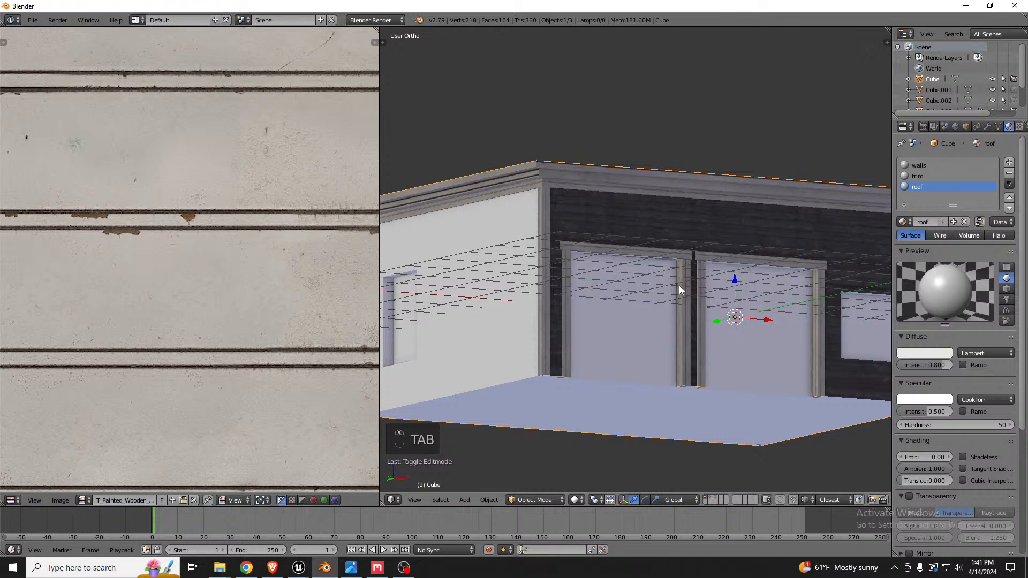
pyautogui.press('KP_1')
pyautogui.press('z')
pyautogui.scroll(6, 461, 342)
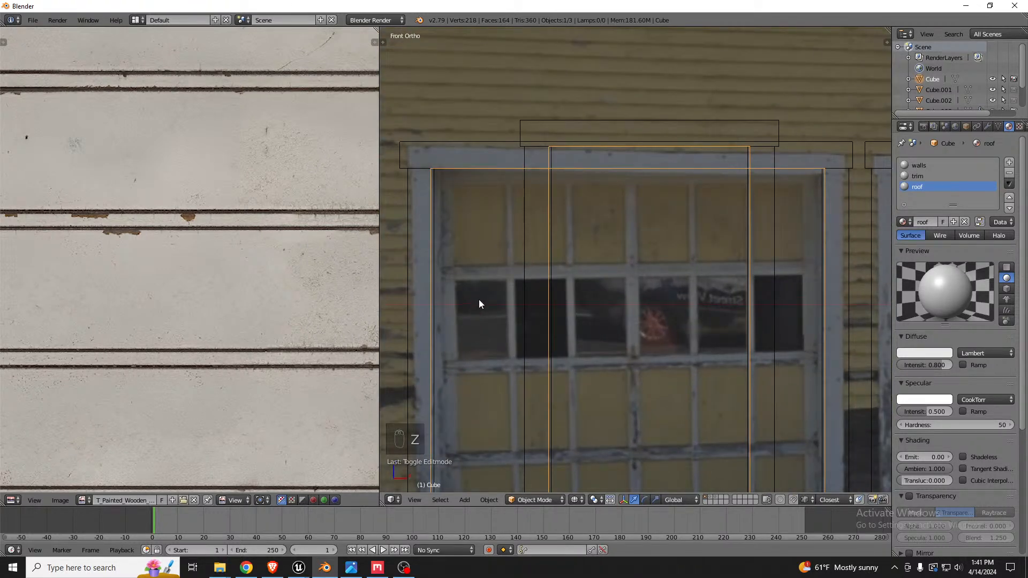
pyautogui.scroll(-3, 493, 266)
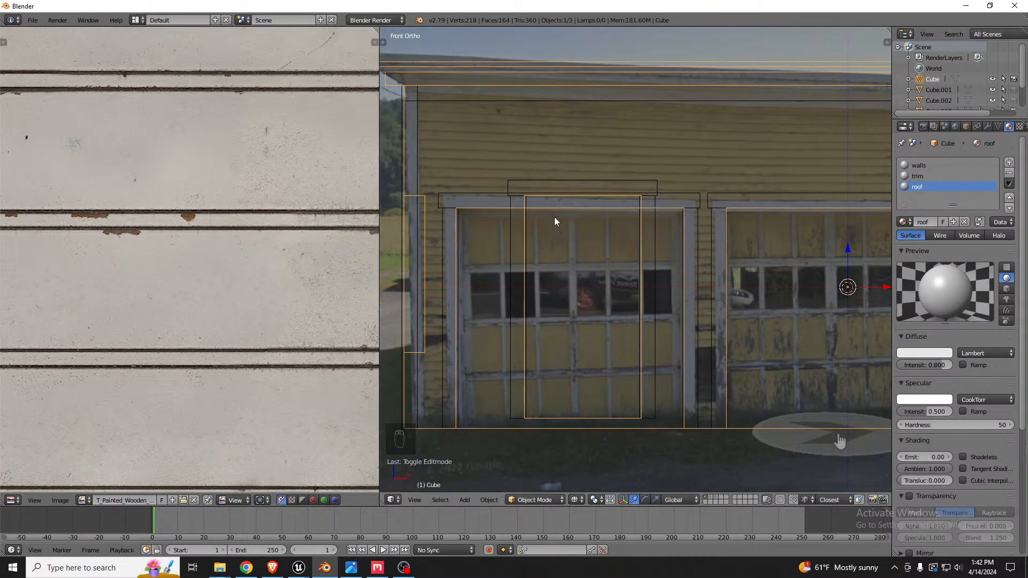
# Return to solid shading and edit mode, and select the left garage door's face in face selection mode.
pyautogui.moveTo(582, 272)
pyautogui.mouseDown(button='middle')
pyautogui.moveTo(610, 284)
pyautogui.moveTo(644, 325)
pyautogui.mouseUp(button='middle')
pyautogui.press('z')
pyautogui.press('Tab')
pyautogui.press('Tab')
pyautogui.press('Tab')
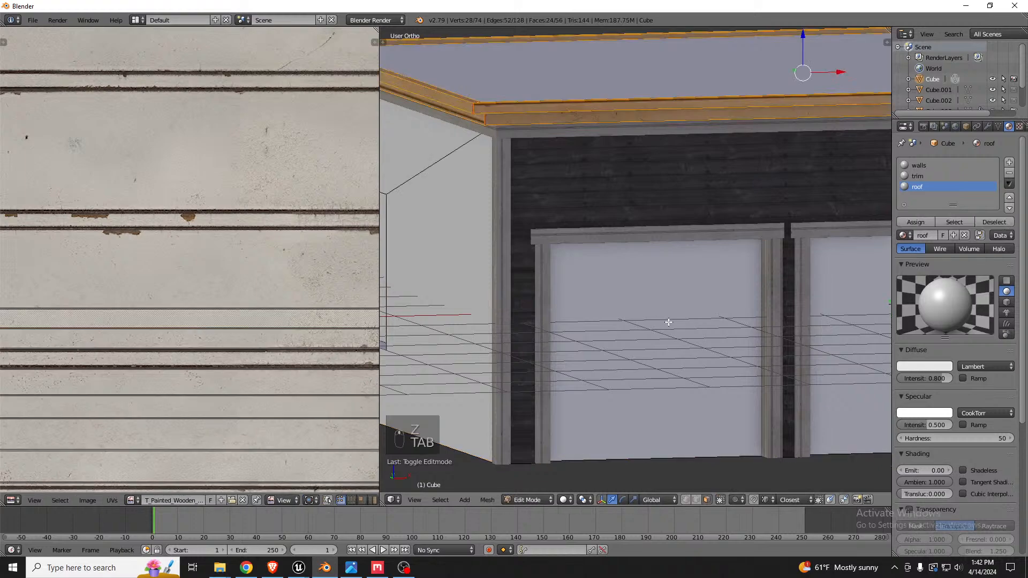
pyautogui.hotkey('ctrl', 'Tab')
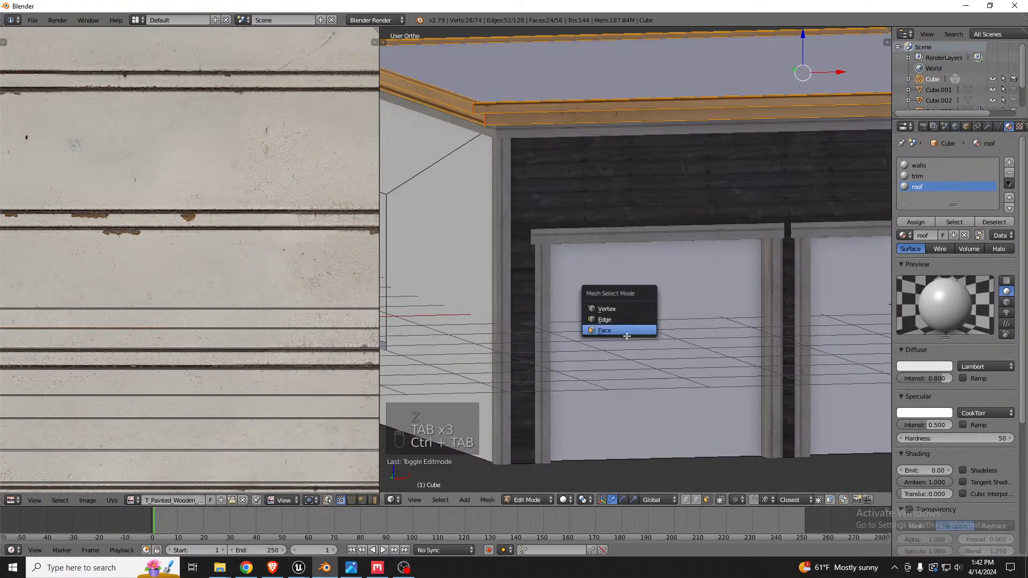
pyautogui.click(627, 333)
pyautogui.rightClick(635, 312)
pyautogui.moveTo(636, 312); pyautogui.dragTo(675, 326, button='middle')
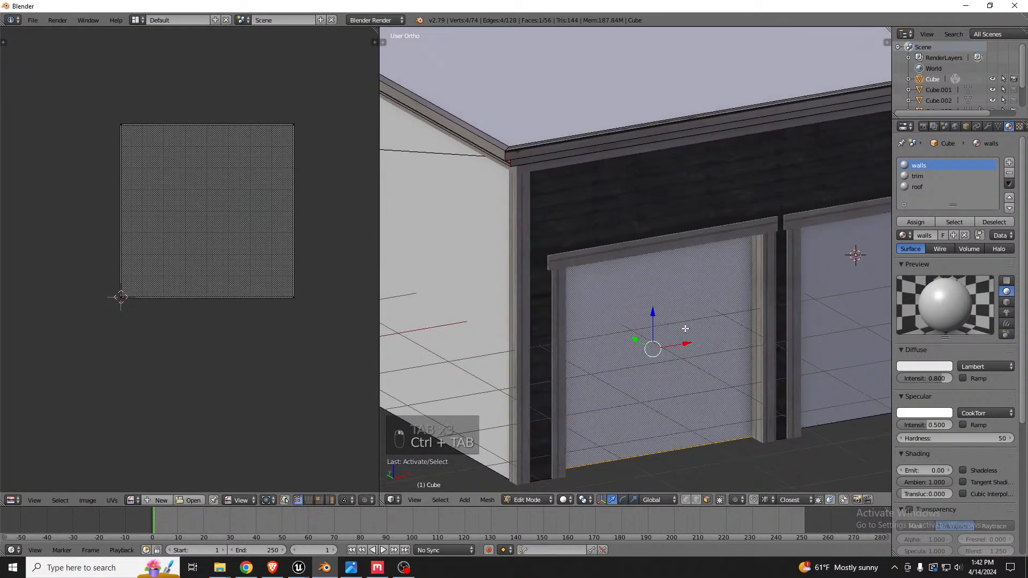
# Duplicate the left garage door's face about 0.96 units forward along Y, separate it into its own object, and select that object.
pyautogui.hotkey('shift', 'd')
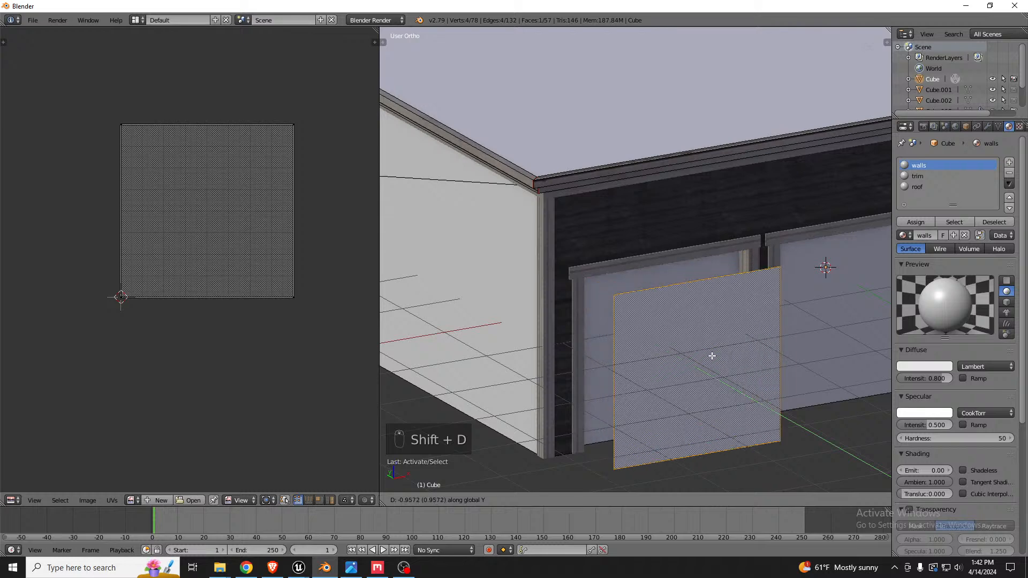
pyautogui.click(710, 353)
pyautogui.press('p')
pyautogui.click(710, 354)
pyautogui.press('Tab')
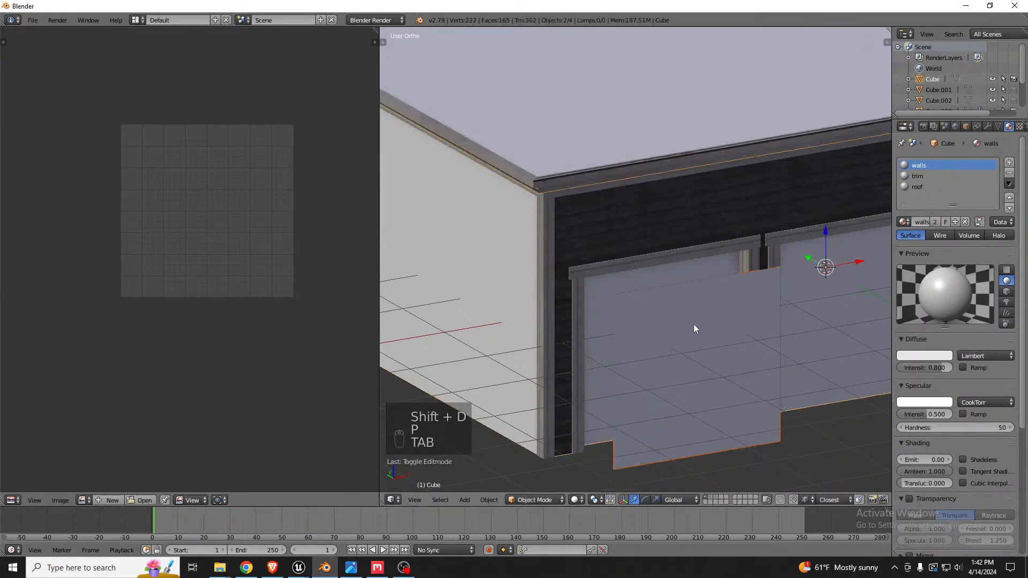
pyautogui.rightClick(688, 322)
pyautogui.scroll(4, 653, 323)
pyautogui.scroll(-1, 581, 267)
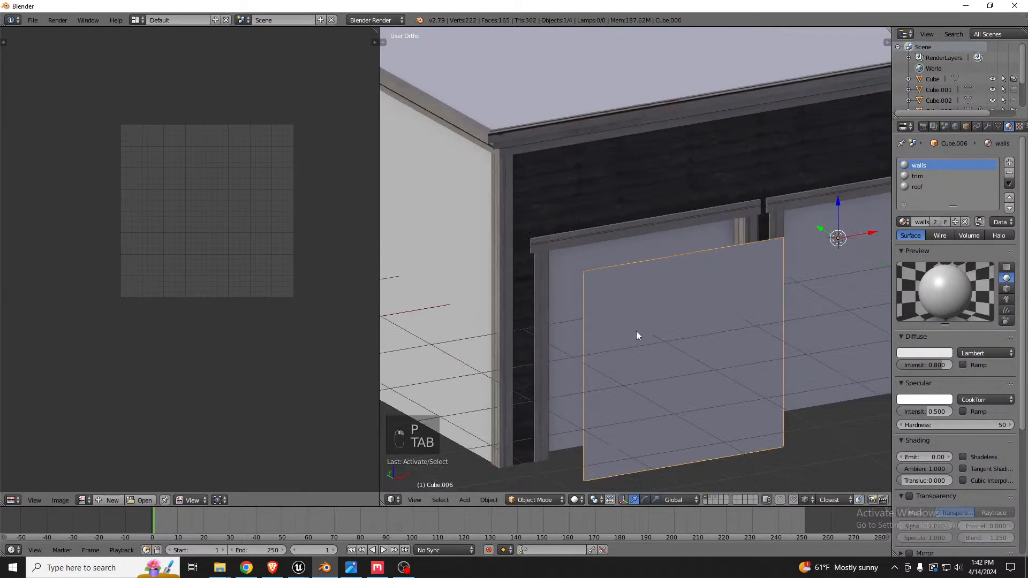
# Extrude the separated door face forward into a thin slab and show it in front wireframe view over the reference photo.
pyautogui.press('Tab')
pyautogui.moveTo(640, 316); pyautogui.dragTo(658, 324, button='middle')
pyautogui.rightClick(662, 332)
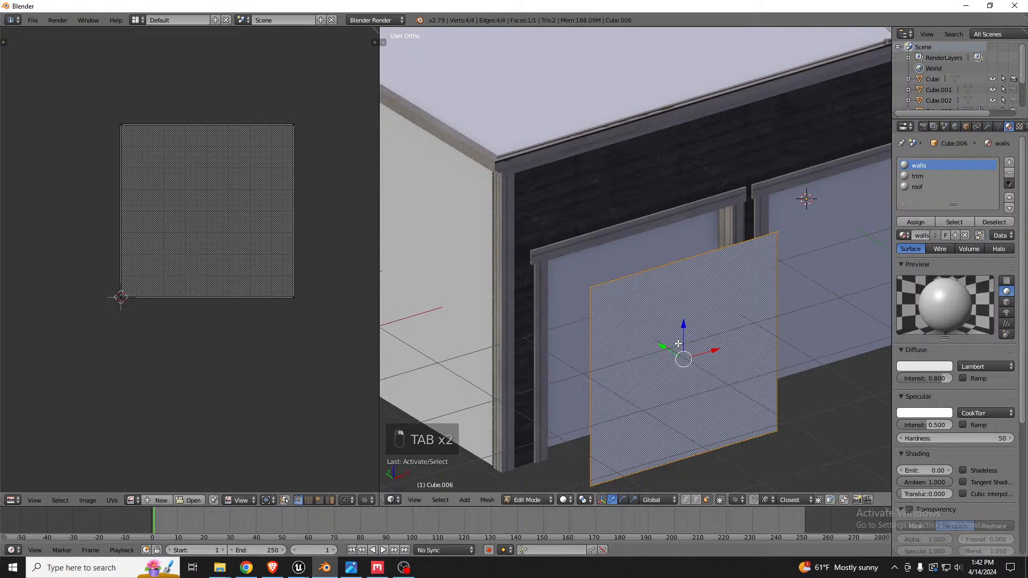
pyautogui.press('e')
pyautogui.click(684, 345)
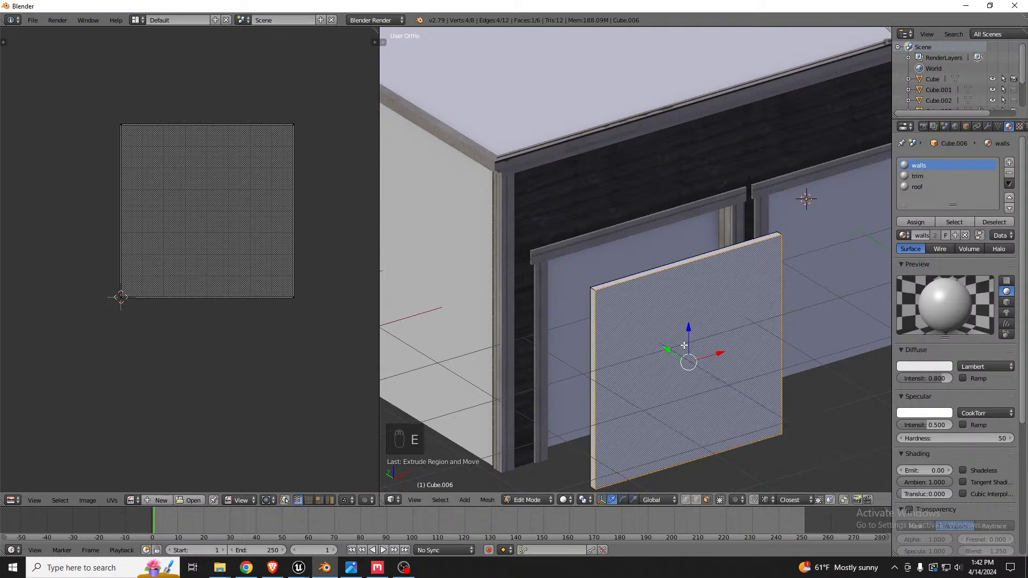
pyautogui.moveTo(684, 345); pyautogui.dragTo(692, 331, button='middle')
pyautogui.press('KP_1')
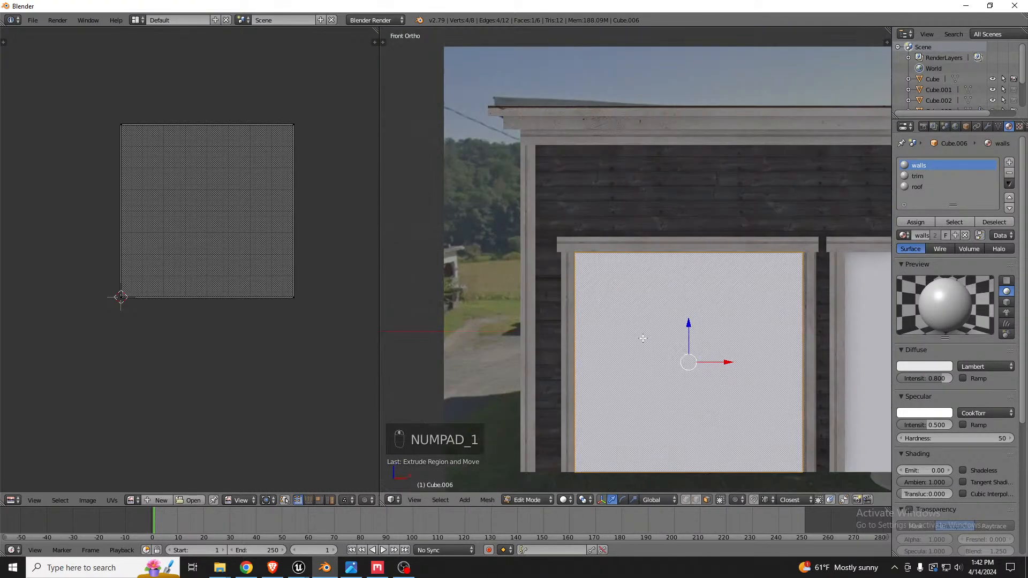
pyautogui.press('z')
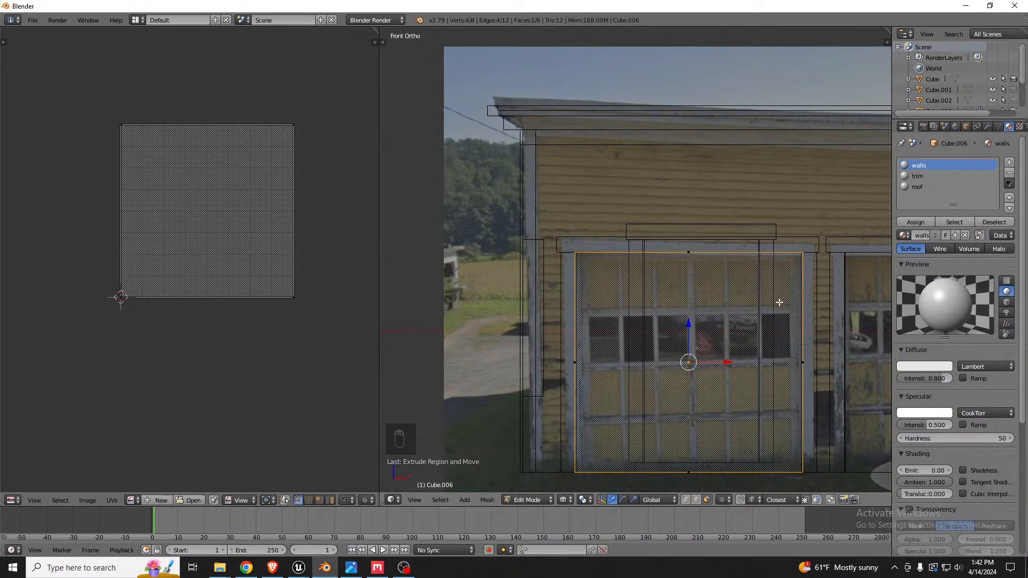
pyautogui.moveTo(747, 406); pyautogui.dragTo(633, 322, button='middle')
pyautogui.press('KP_1')
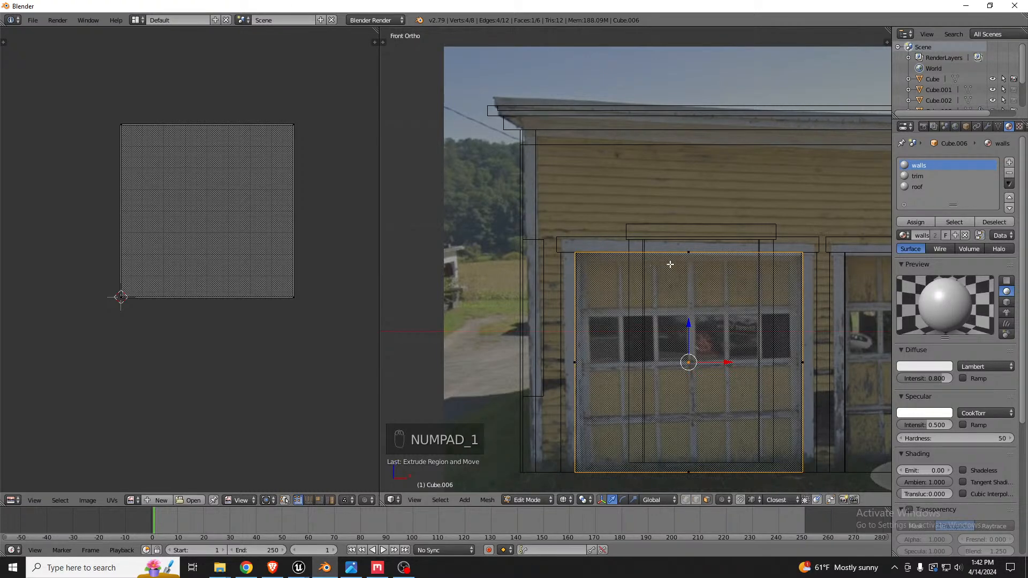
# Try two vertical loop cuts on the door slab, scaled along X by about 2.8 toward its side edges, and undo them.
pyautogui.hotkey('ctrl', 'r')
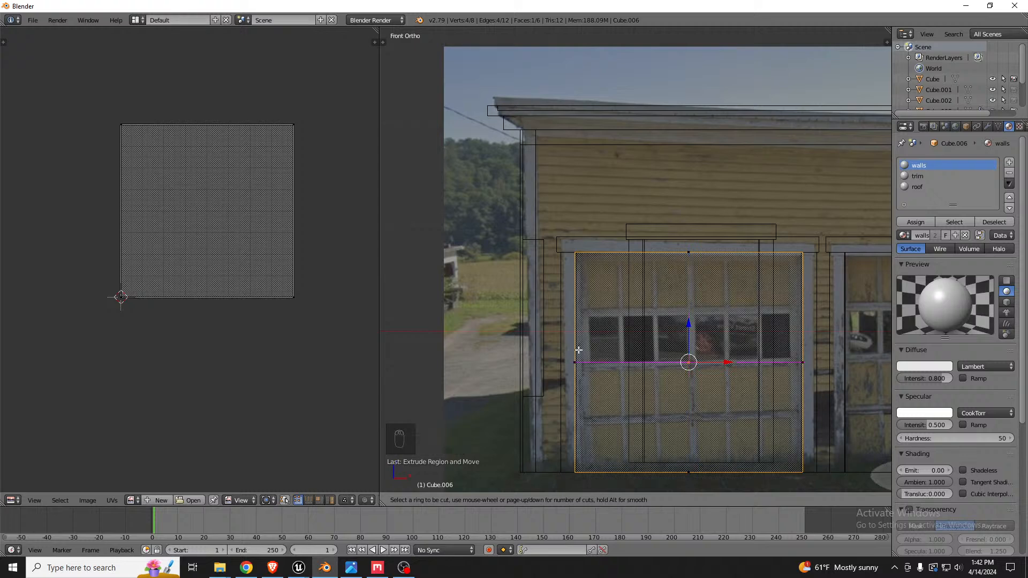
pyautogui.scroll(1, 676, 262)
pyautogui.click(676, 264)
pyautogui.rightClick(677, 264)
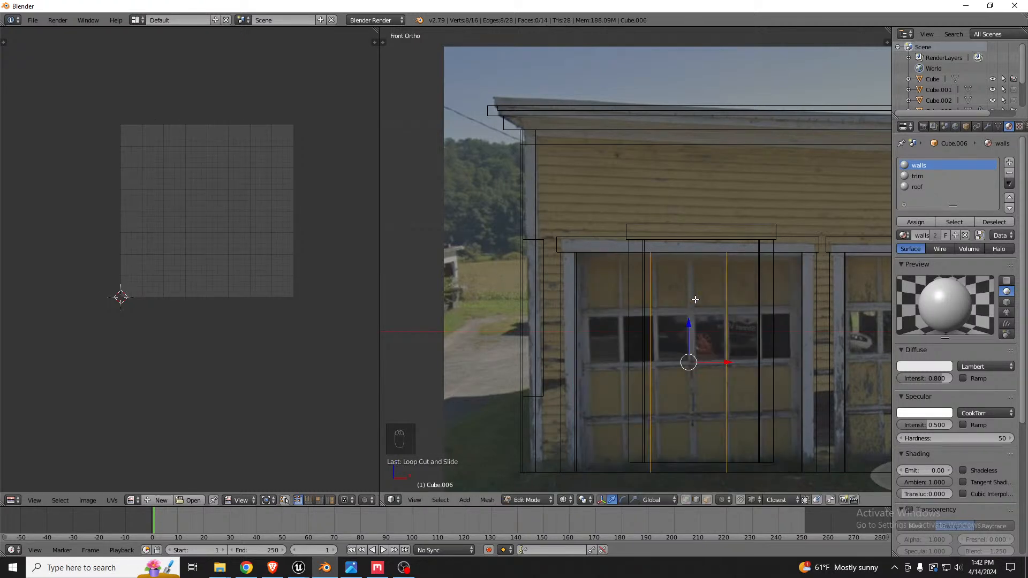
pyautogui.press('s')
pyautogui.press('x')
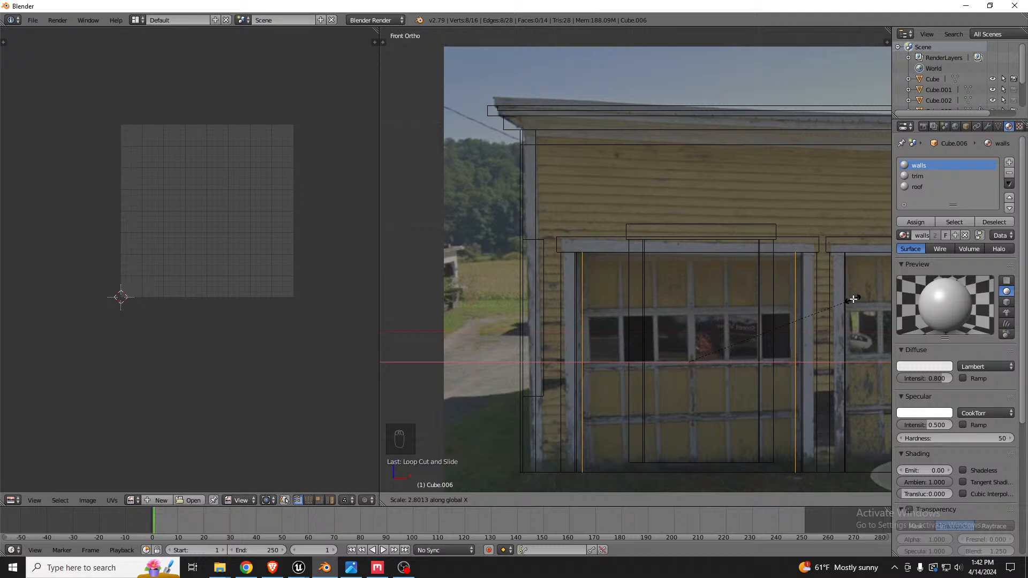
pyautogui.click(852, 299)
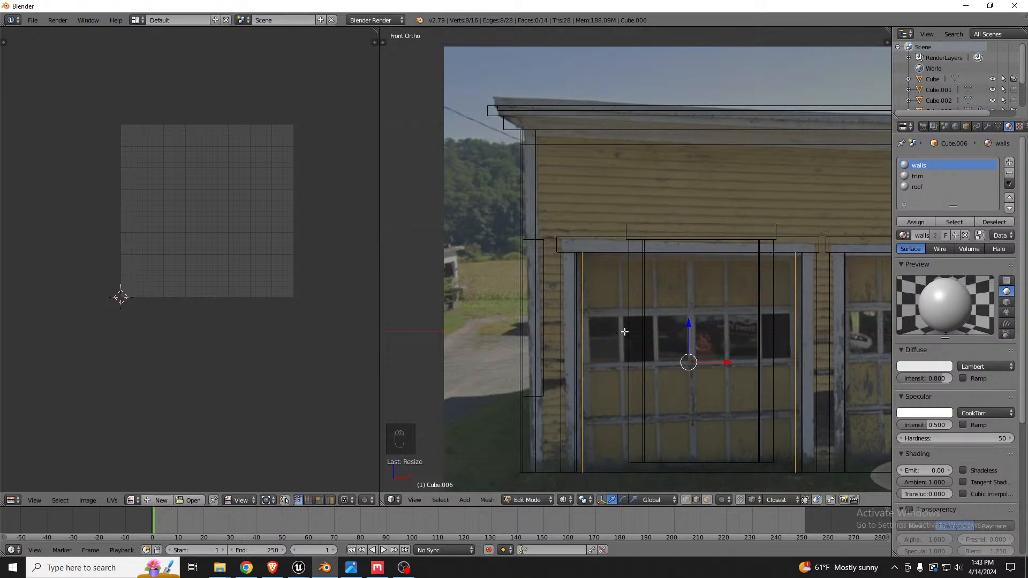
pyautogui.hotkey('ctrl', 'z')
pyautogui.hotkey('ctrl', 'z')
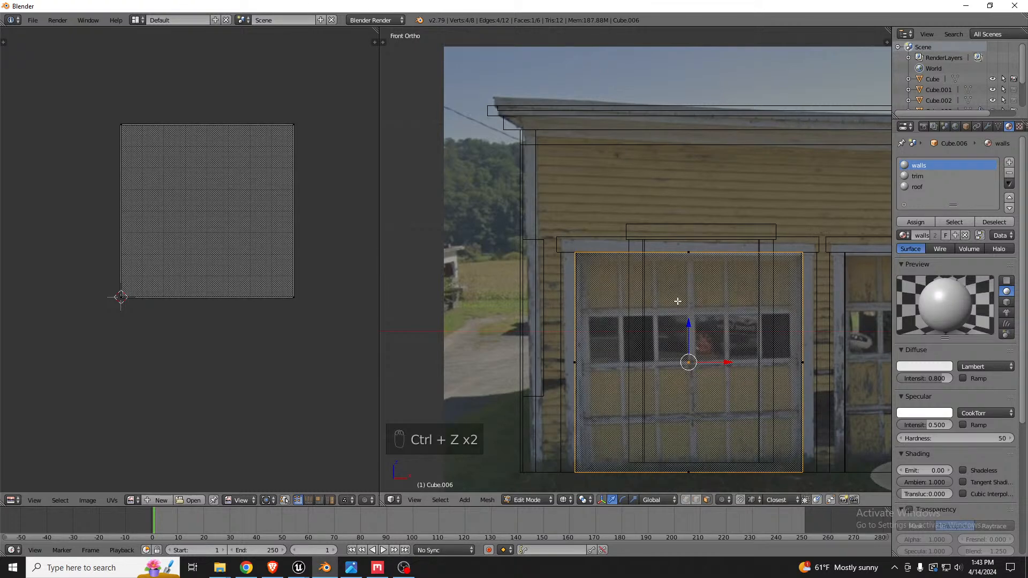
# Add five evenly spaced vertical loop cuts across the door slab, without sliding them.
pyautogui.moveTo(679, 301); pyautogui.dragTo(694, 313, button='middle')
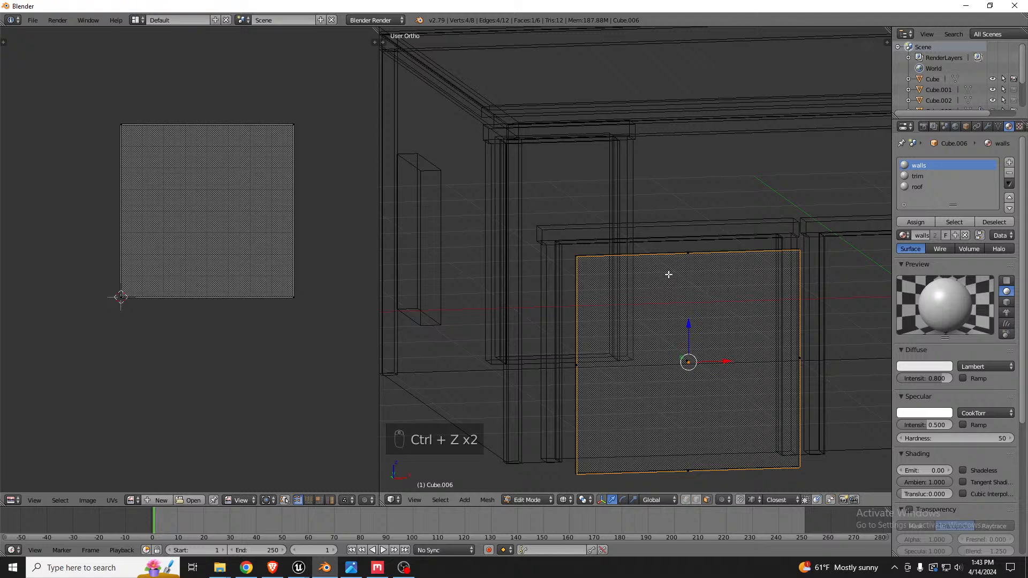
pyautogui.press('KP_1')
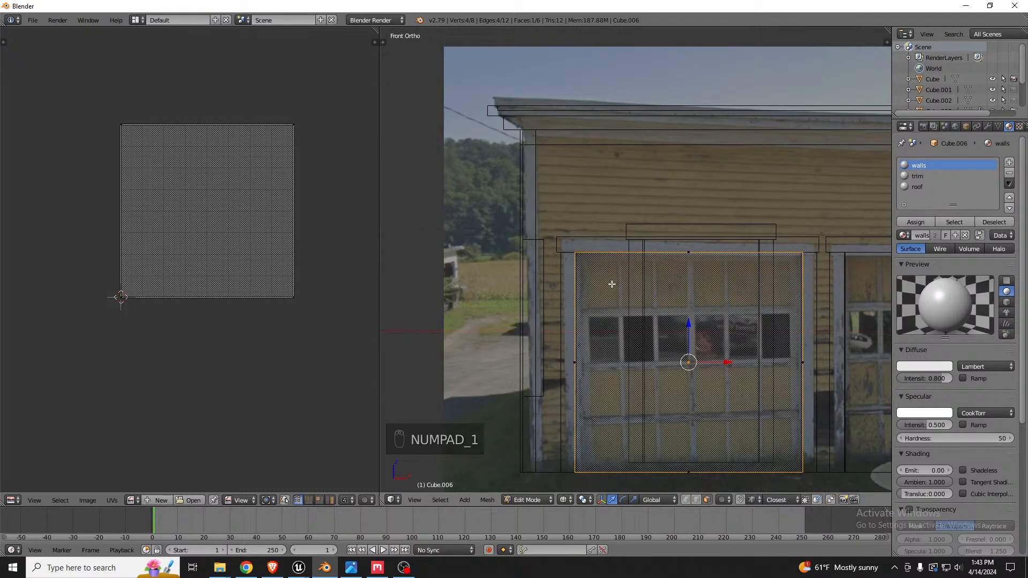
pyautogui.hotkey('ctrl', 'r')
pyautogui.scroll(2, 683, 251)
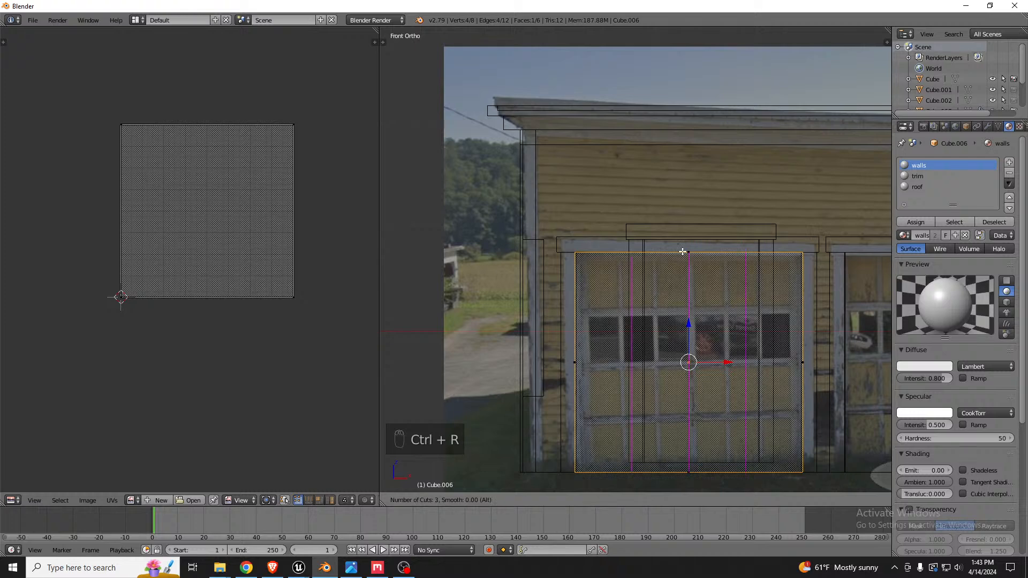
pyautogui.scroll(-1, 682, 252)
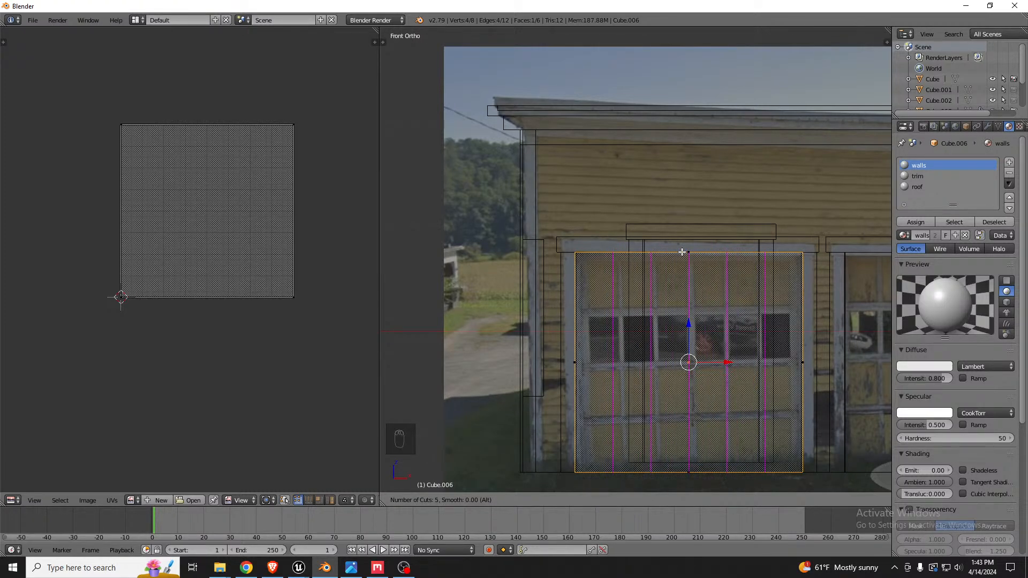
pyautogui.click(682, 251)
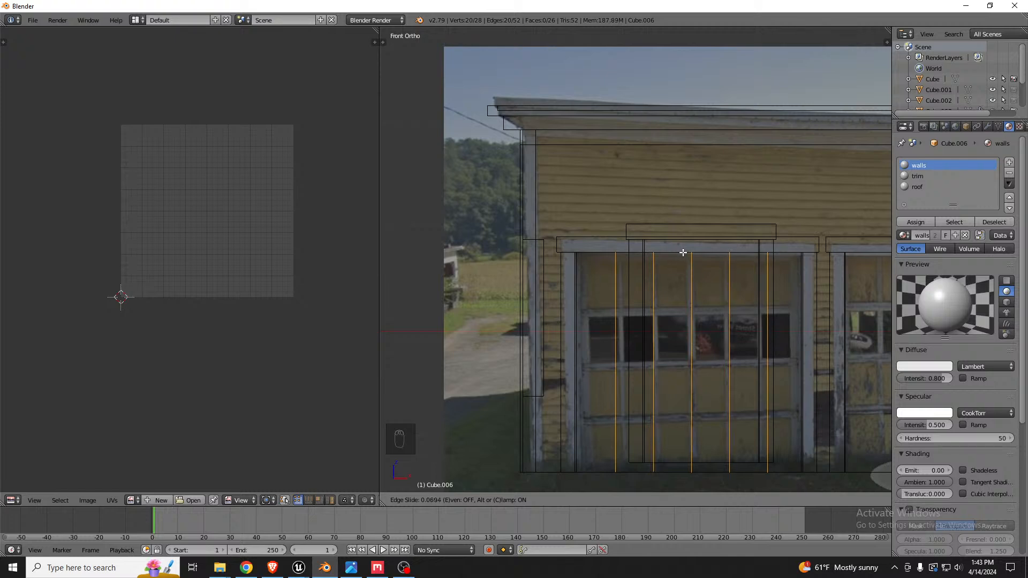
pyautogui.rightClick(679, 252)
# Add three evenly spaced horizontal loop cuts across the door slab, without sliding them.
pyautogui.hotkey('ctrl', 'r')
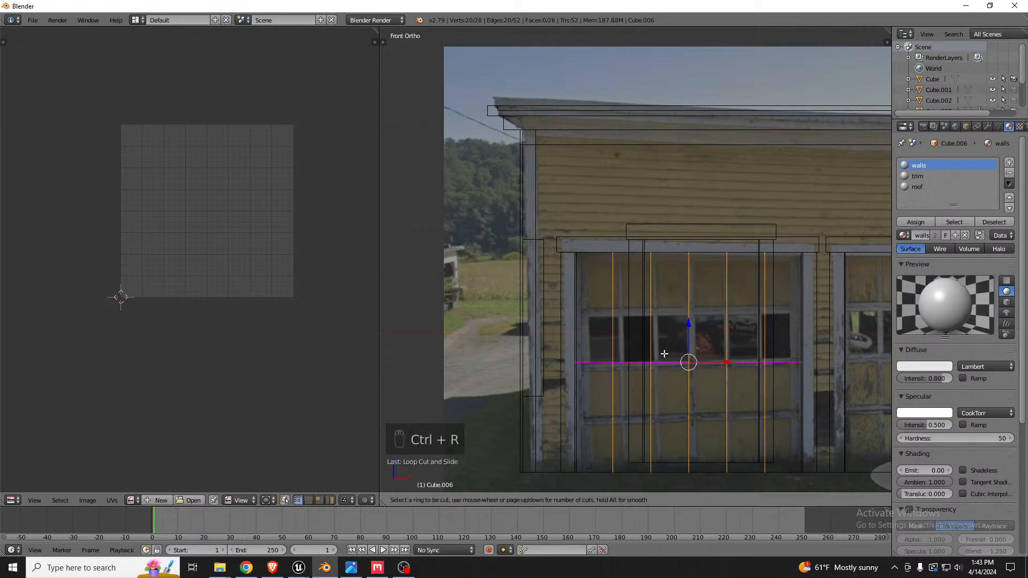
pyautogui.scroll(2, 663, 353)
pyautogui.click(663, 354)
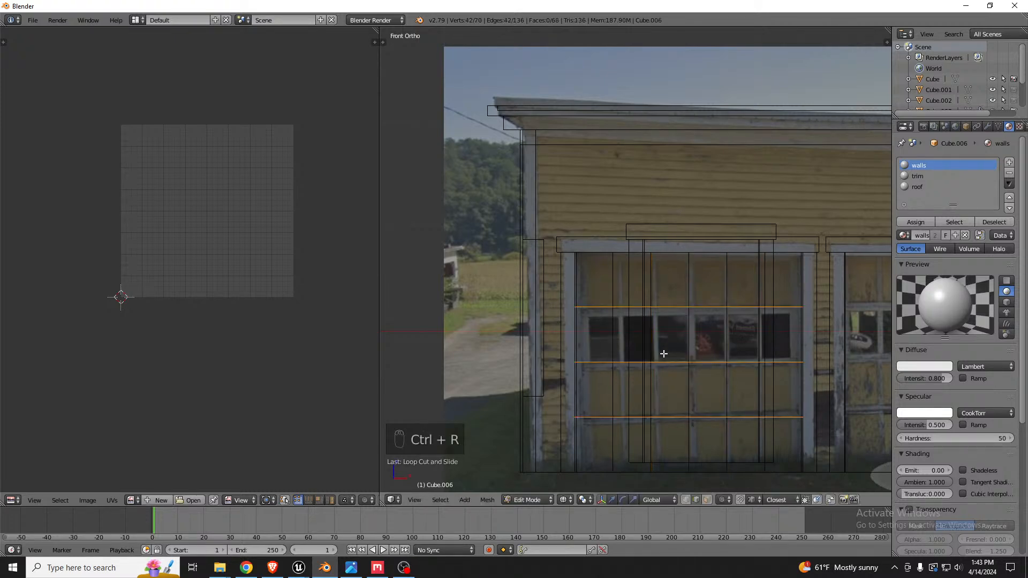
pyautogui.rightClick(664, 353)
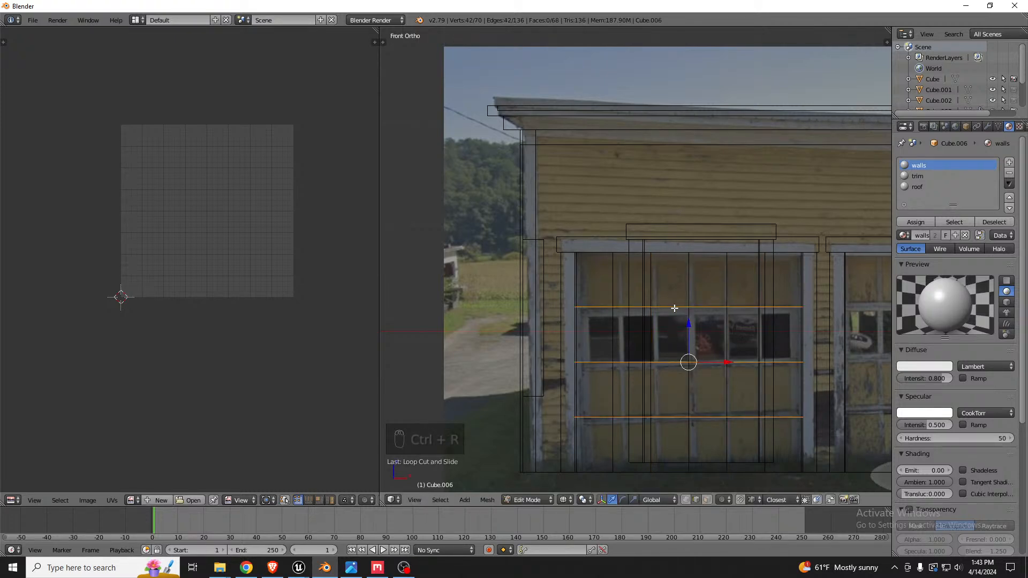
# Switch to face selection mode and select the first three front faces in the door grid's top row, in solid shading.
pyautogui.hotkey('ctrl', 'Tab')
pyautogui.click(603, 298)
pyautogui.rightClick(594, 283)
pyautogui.moveTo(595, 284); pyautogui.dragTo(664, 298, button='middle')
pyautogui.press('z')
pyautogui.keyDown('shift'); pyautogui.rightClick(634, 278); pyautogui.keyUp('shift')
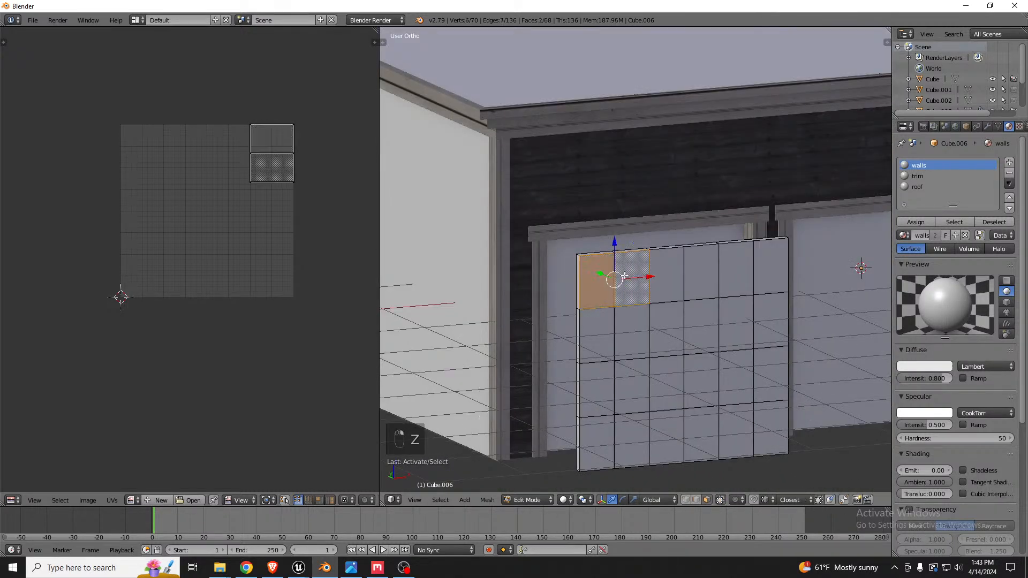
pyautogui.keyDown('shift'); pyautogui.rightClick(666, 279); pyautogui.keyUp('shift')
# Replace the selection with all front faces of the door grid, border-selecting them in top wireframe view, and return to solid shading.
pyautogui.press('KP_7')
pyautogui.press('z')
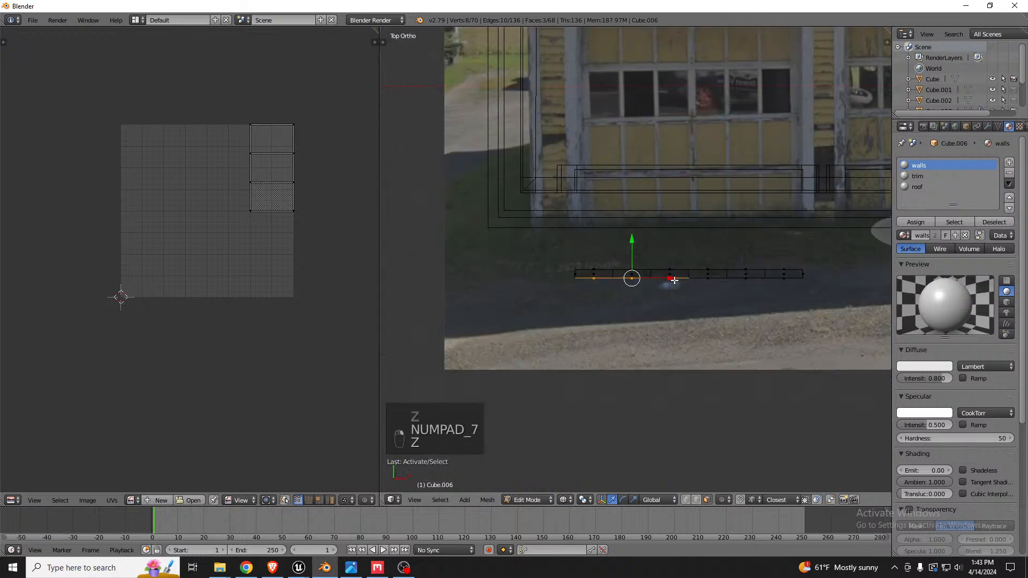
pyautogui.press('a')
pyautogui.press('b')
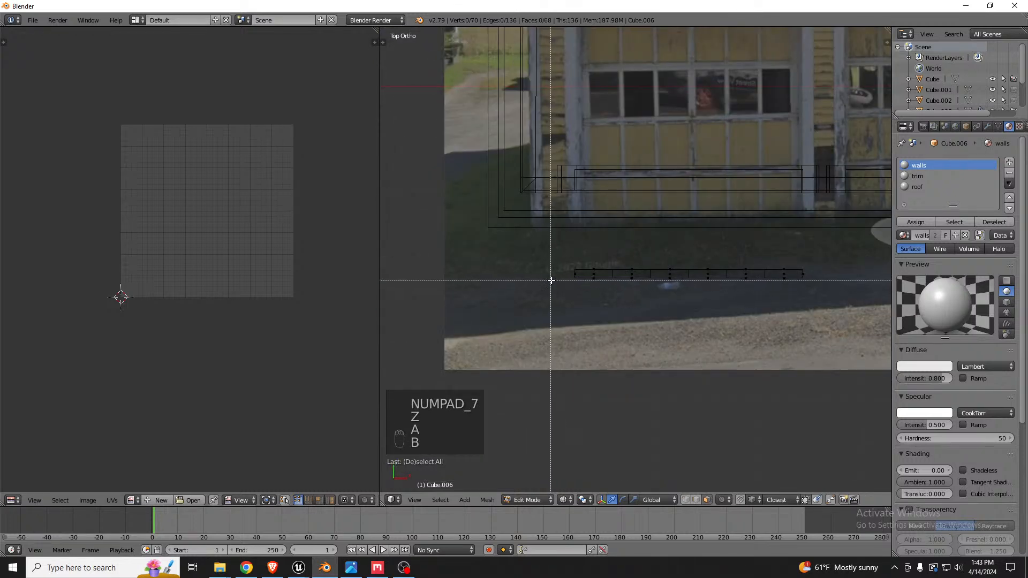
pyautogui.moveTo(557, 276); pyautogui.dragTo(829, 308)
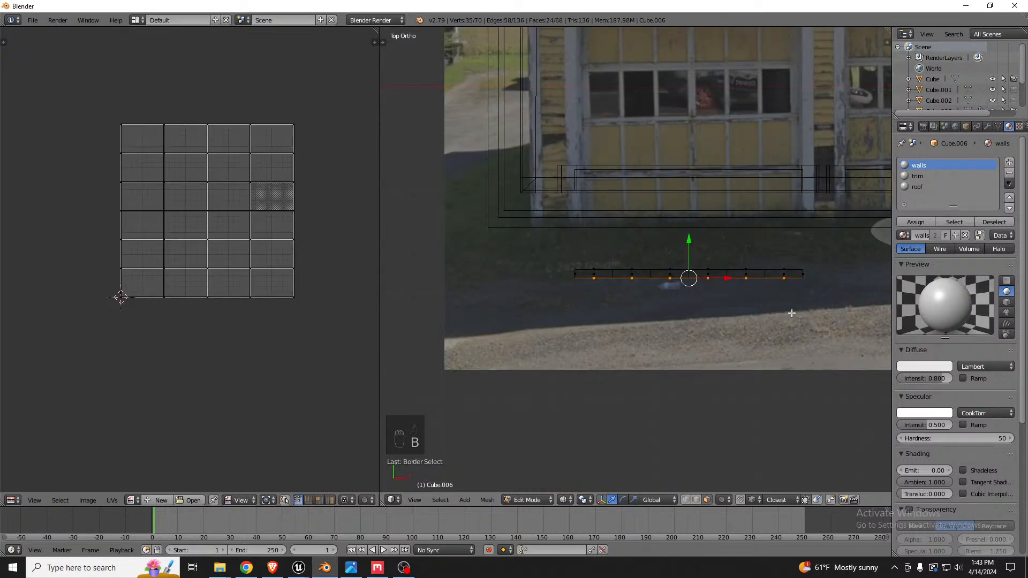
pyautogui.moveTo(791, 312)
pyautogui.mouseDown(button='middle')
pyautogui.moveTo(805, 211)
pyautogui.moveTo(709, 216)
pyautogui.mouseUp(button='middle')
pyautogui.press('z')
pyautogui.scroll(2, 709, 216)
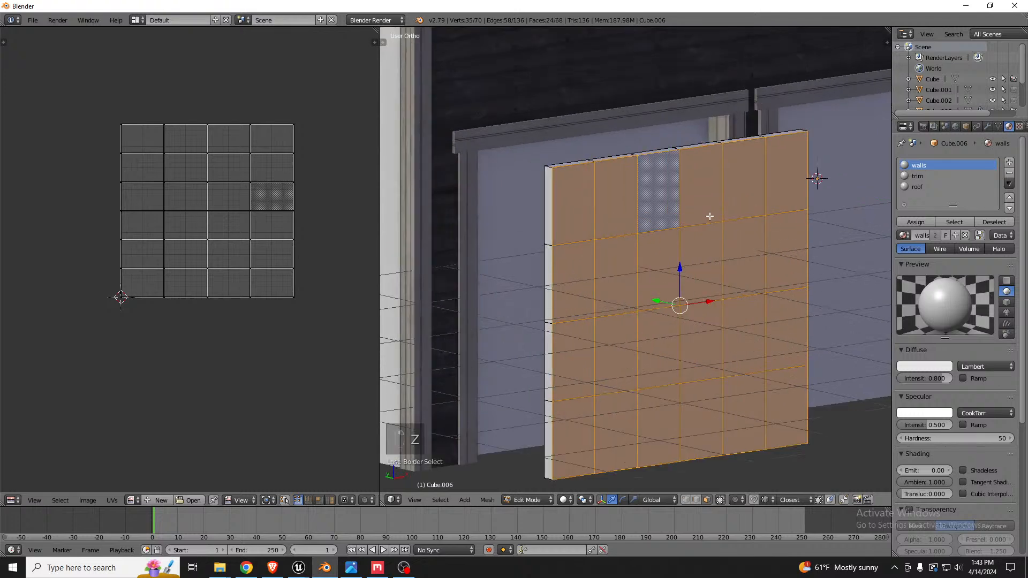
# Try insetting the door's selected front faces together as one region, and undo the inset.
pyautogui.press('i')
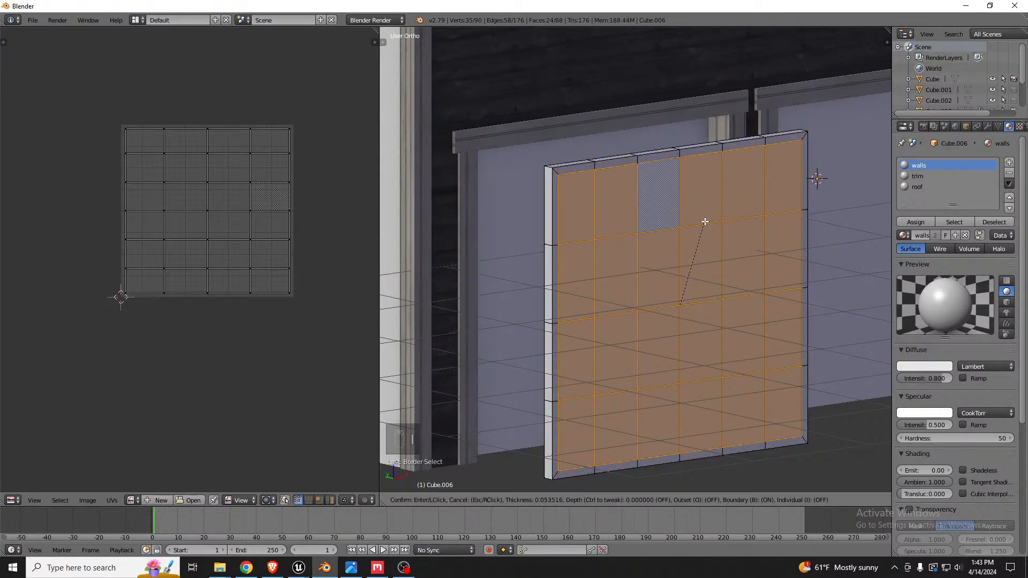
pyautogui.click(701, 224)
pyautogui.hotkey('ctrl', 'z')
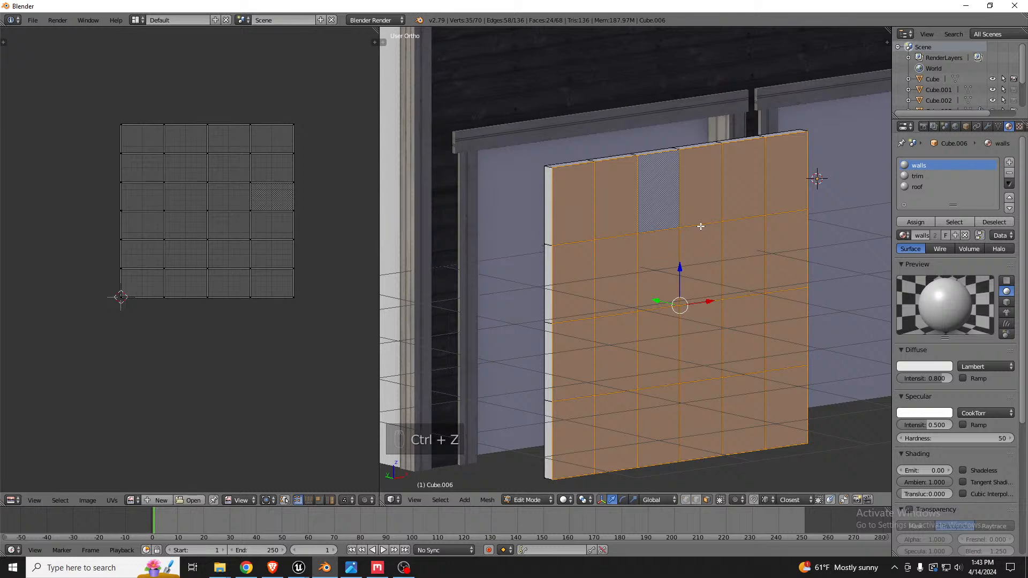
# Inset each of the door's front faces individually with a thickness of about 0.029.
pyautogui.press('i')
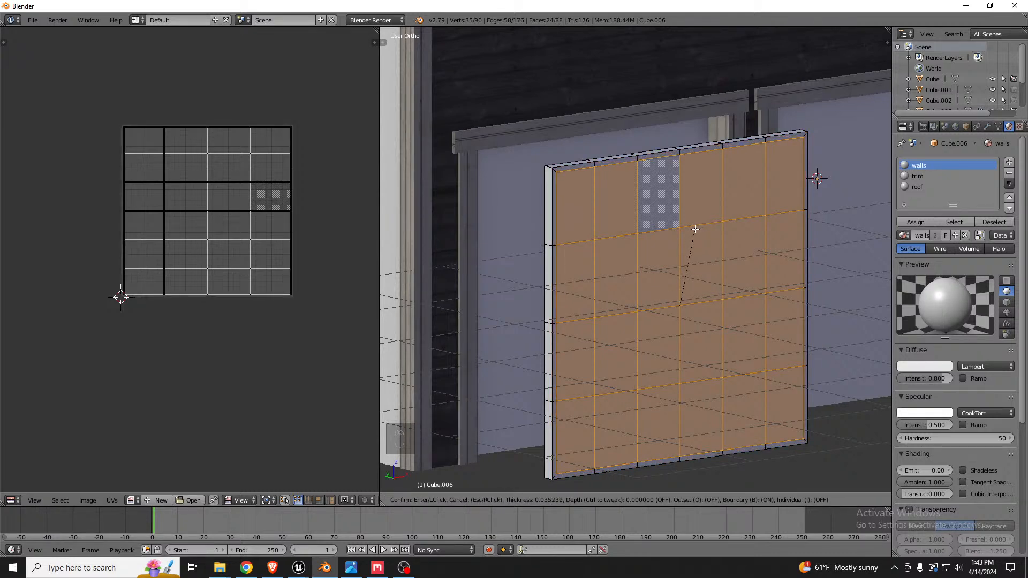
pyautogui.press('i')
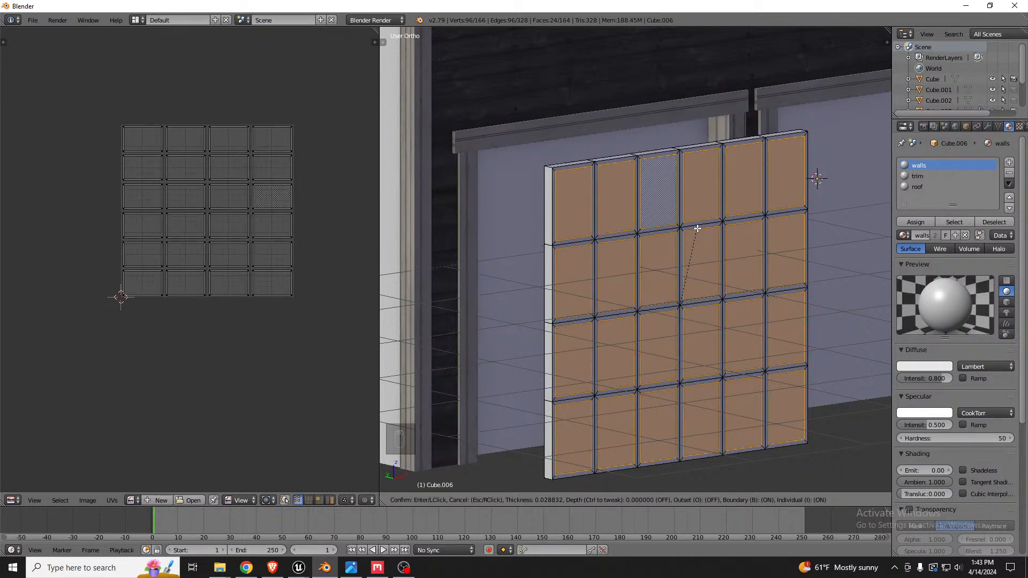
pyautogui.click(698, 229)
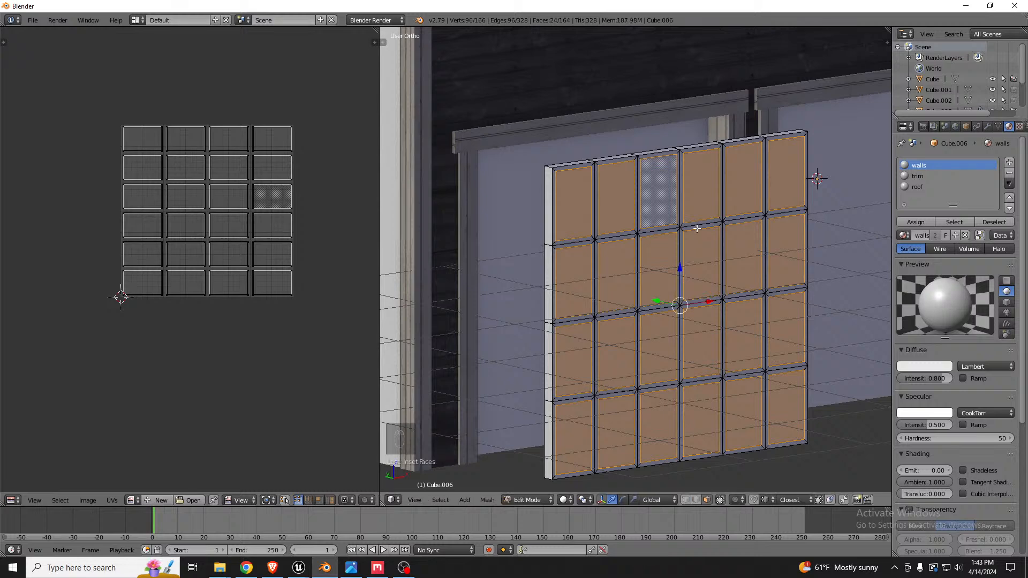
# Extrude the inset door panels inward by about 0.03 to recess them, and view the door from the front.
pyautogui.moveTo(697, 229); pyautogui.dragTo(711, 226, button='middle')
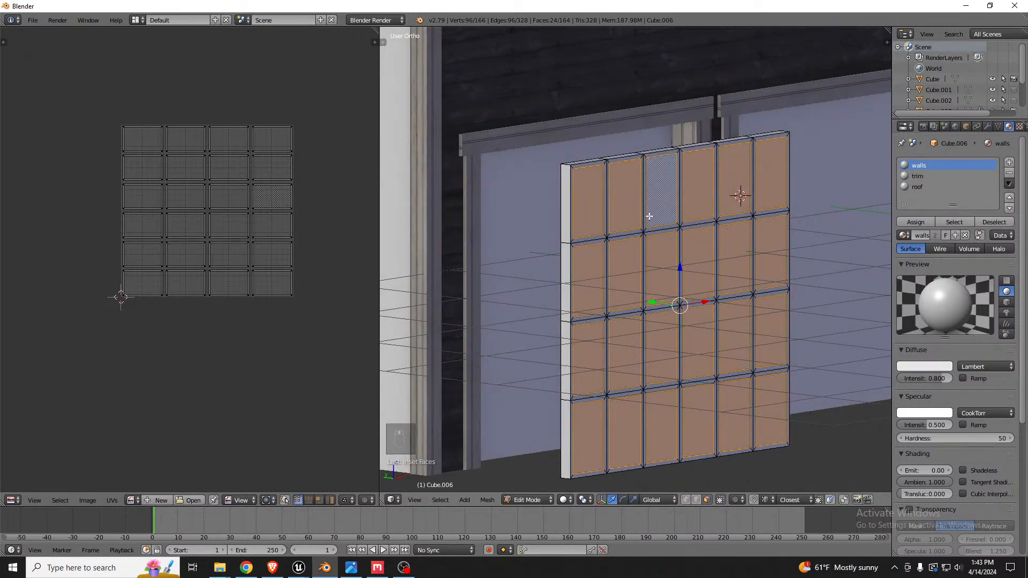
pyautogui.scroll(2, 649, 217)
pyautogui.press('e')
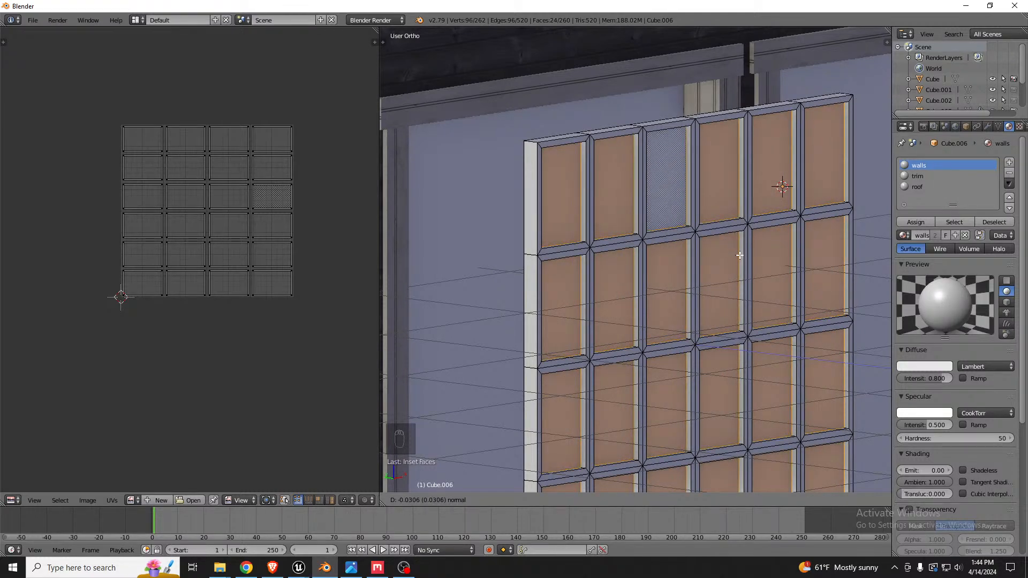
pyautogui.click(739, 255)
pyautogui.moveTo(737, 253); pyautogui.dragTo(706, 244, button='middle')
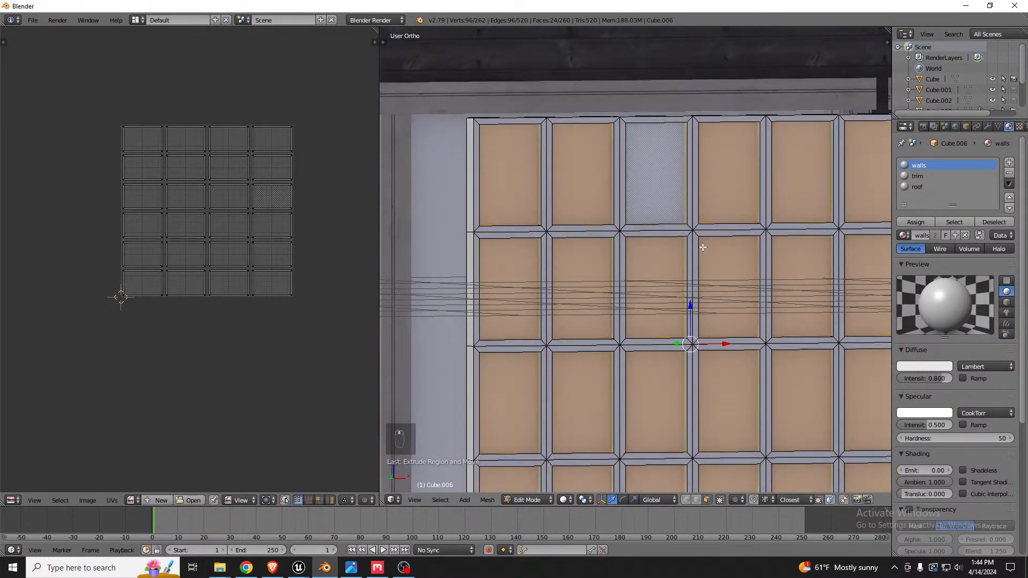
pyautogui.press('KP_1')
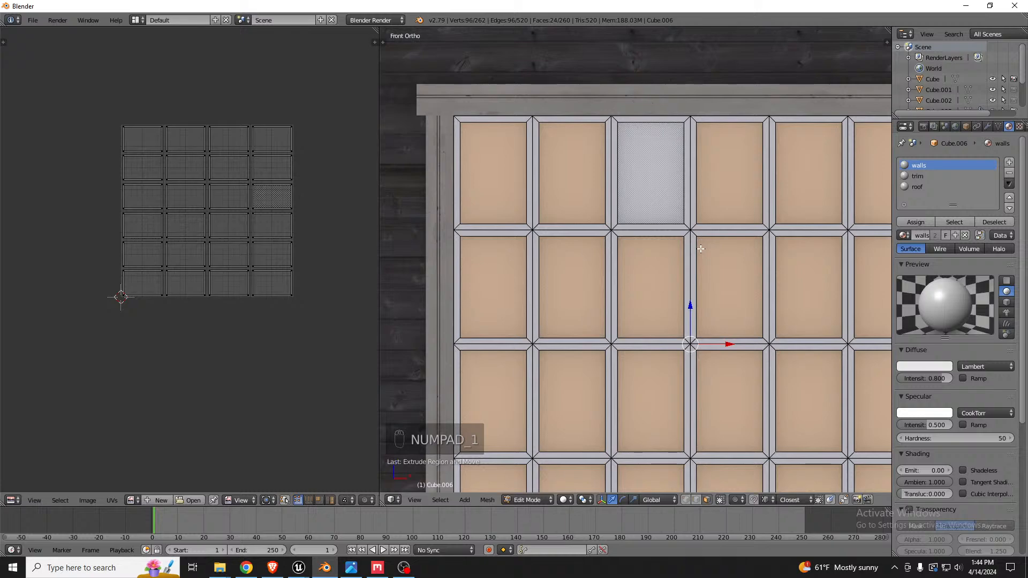
# Scale the door's recessed panels each about its own centre to about 0.93, giving the recess sides a slant.
pyautogui.moveTo(685, 393); pyautogui.dragTo(689, 415, button='middle')
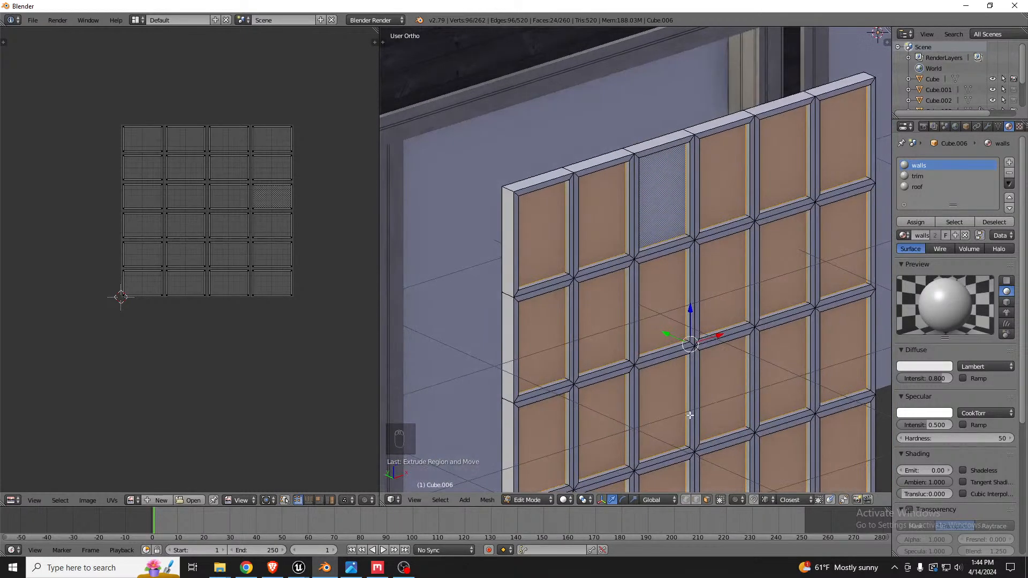
pyautogui.scroll(3, 724, 193)
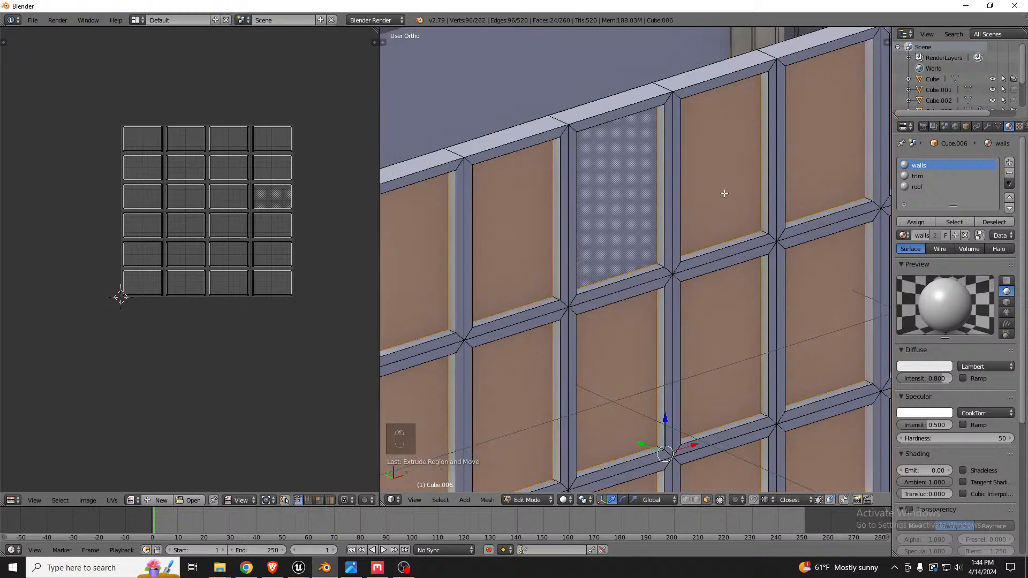
pyautogui.scroll(-1, 742, 211)
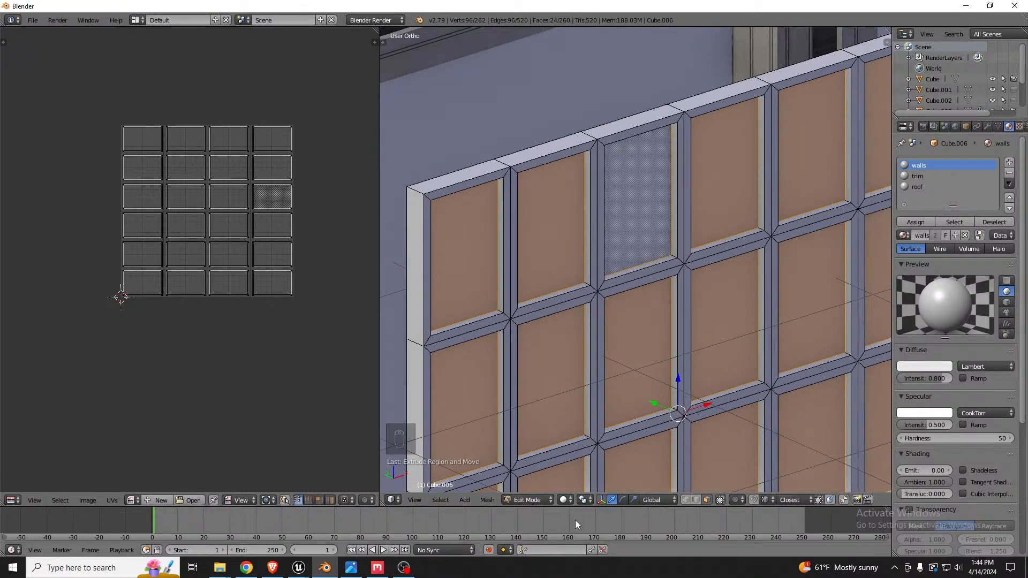
pyautogui.click(584, 500)
pyautogui.click(609, 475)
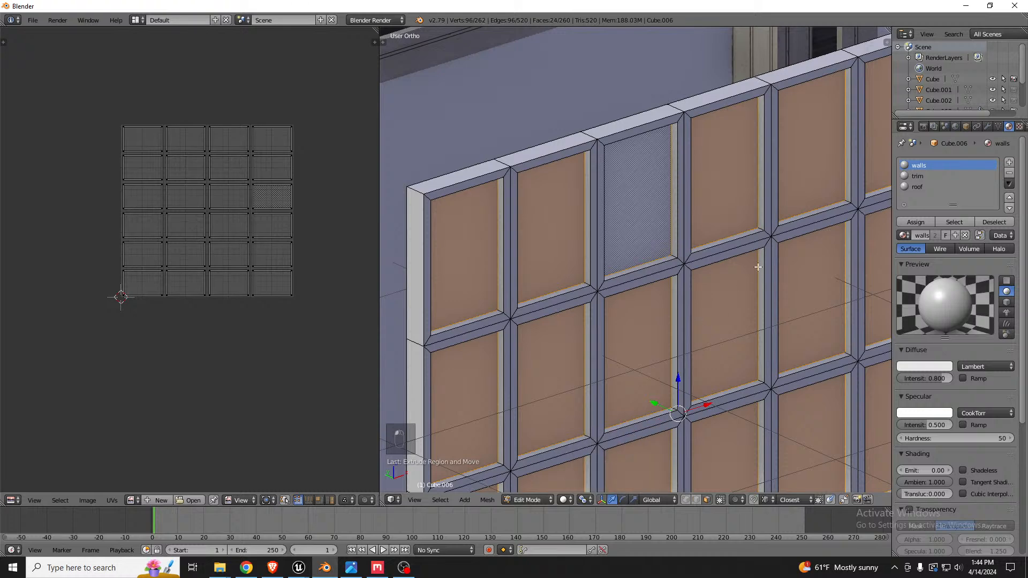
pyautogui.press('s')
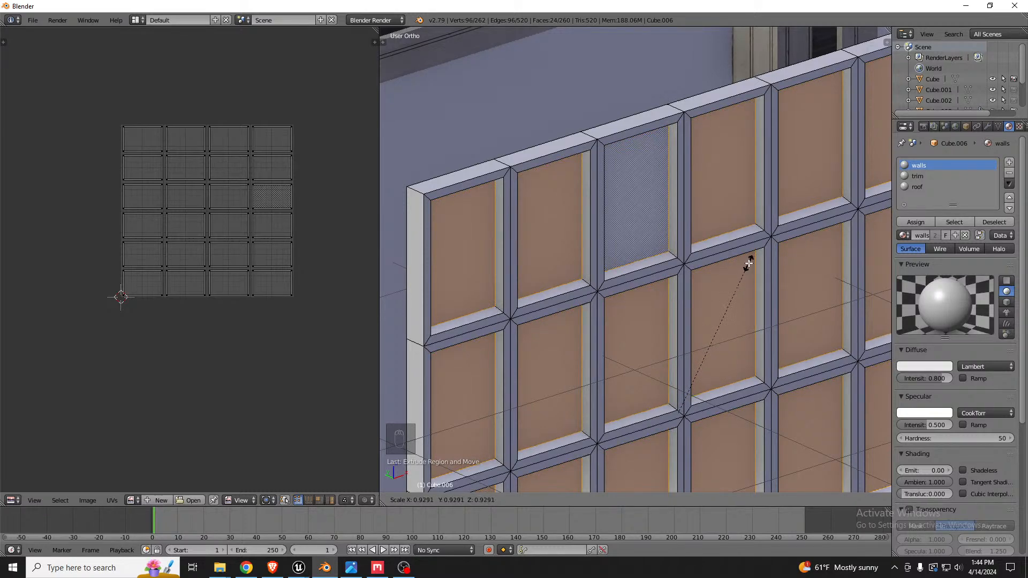
pyautogui.click(749, 262)
pyautogui.scroll(-3, 713, 270)
pyautogui.moveTo(713, 270); pyautogui.dragTo(673, 252, button='middle')
pyautogui.scroll(-2, 669, 266)
# Compare the door with the reference photo and select the six panel faces in the second row from the top.
pyautogui.press('KP_1')
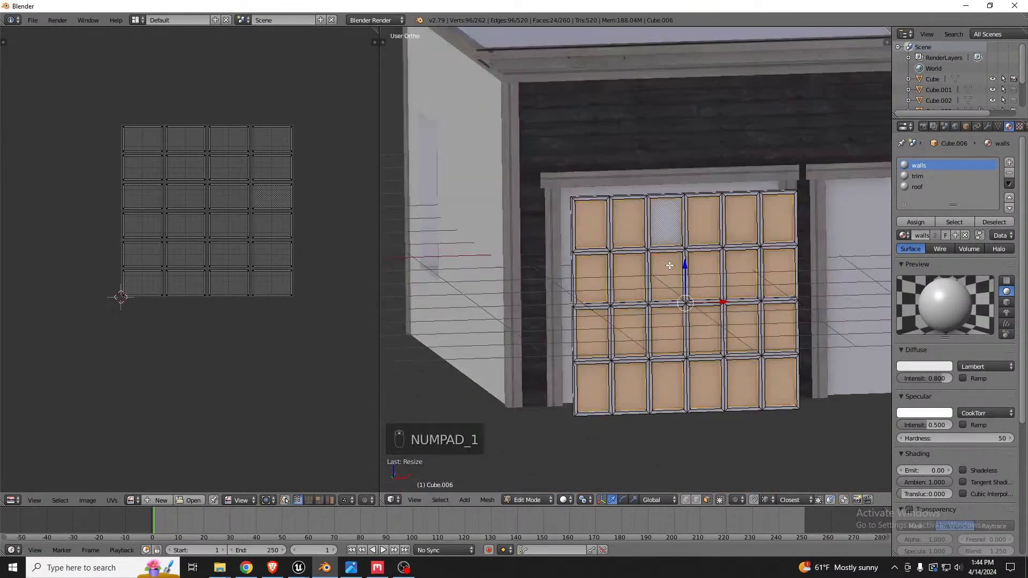
pyautogui.press('z')
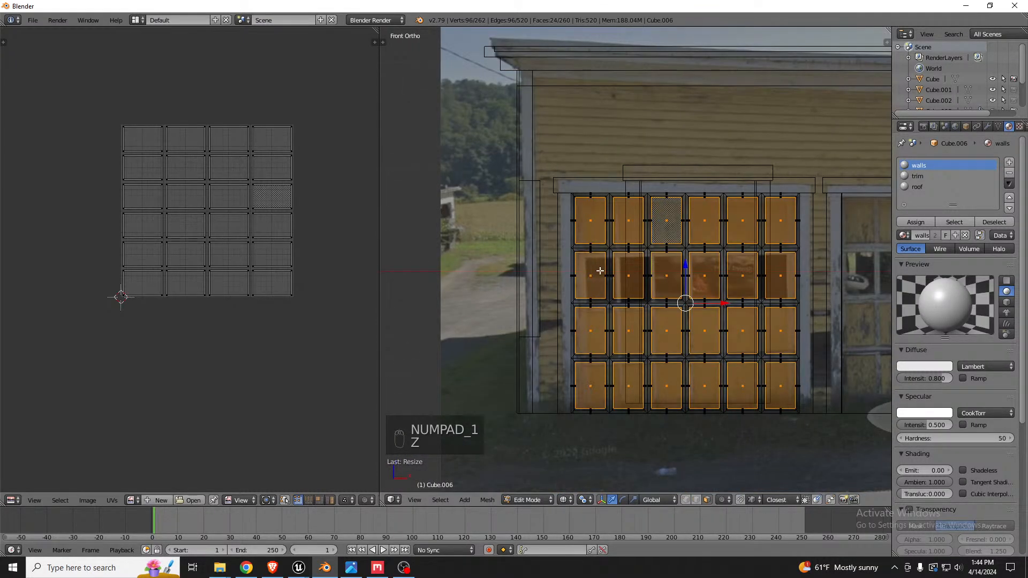
pyautogui.scroll(3, 765, 275)
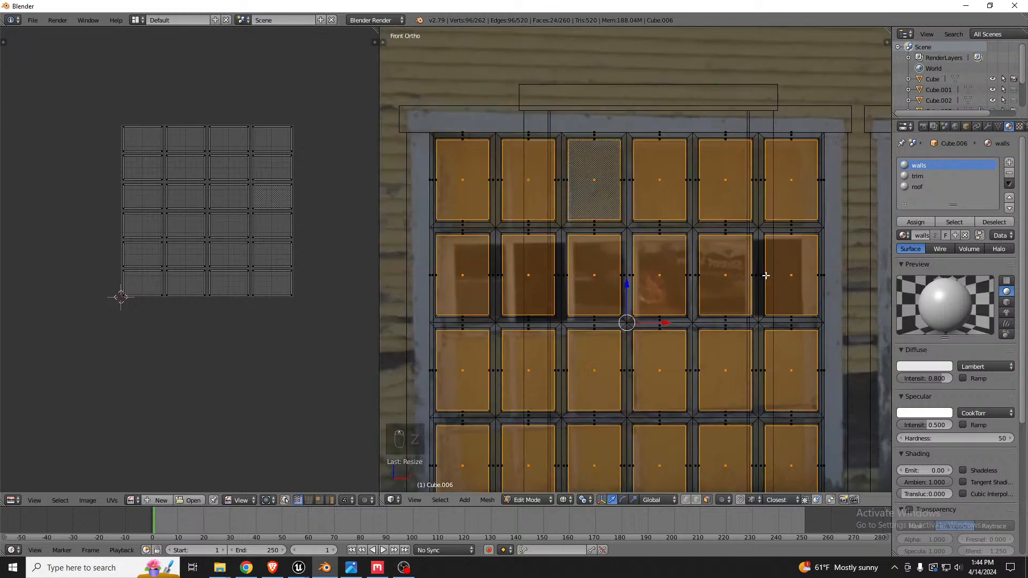
pyautogui.press('z')
pyautogui.moveTo(509, 268)
pyautogui.mouseDown(button='middle')
pyautogui.moveTo(535, 277)
pyautogui.moveTo(509, 294)
pyautogui.mouseUp(button='middle')
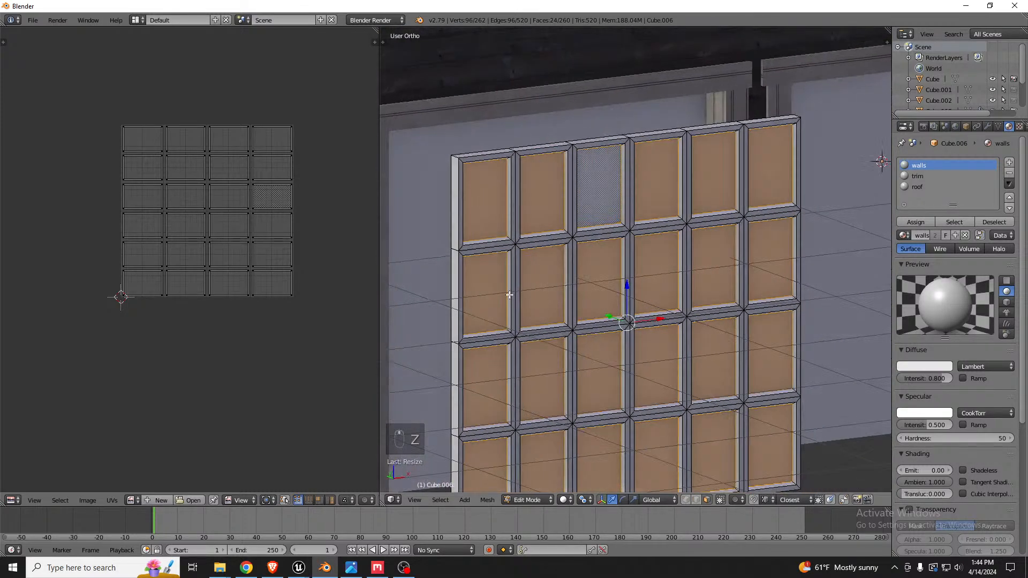
pyautogui.click(491, 282)
pyautogui.keyDown('shift'); pyautogui.click(547, 277); pyautogui.keyUp('shift')
pyautogui.keyDown('shift'); pyautogui.click(595, 275); pyautogui.keyUp('shift')
pyautogui.keyDown('shift'); pyautogui.click(668, 273); pyautogui.keyUp('shift')
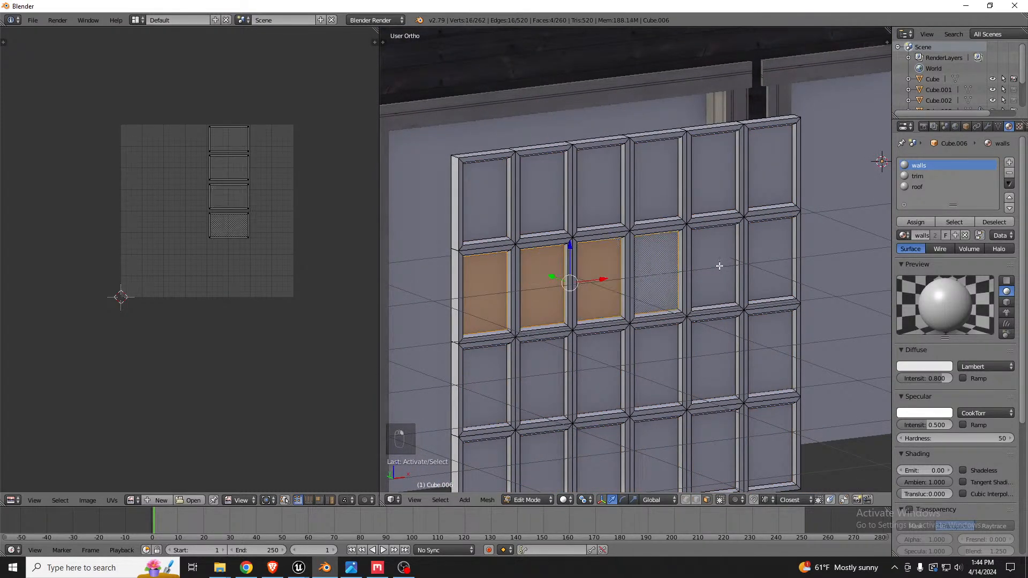
pyautogui.keyDown('shift'); pyautogui.click(719, 265); pyautogui.keyUp('shift')
pyautogui.keyDown('shift'); pyautogui.click(769, 258); pyautogui.keyUp('shift')
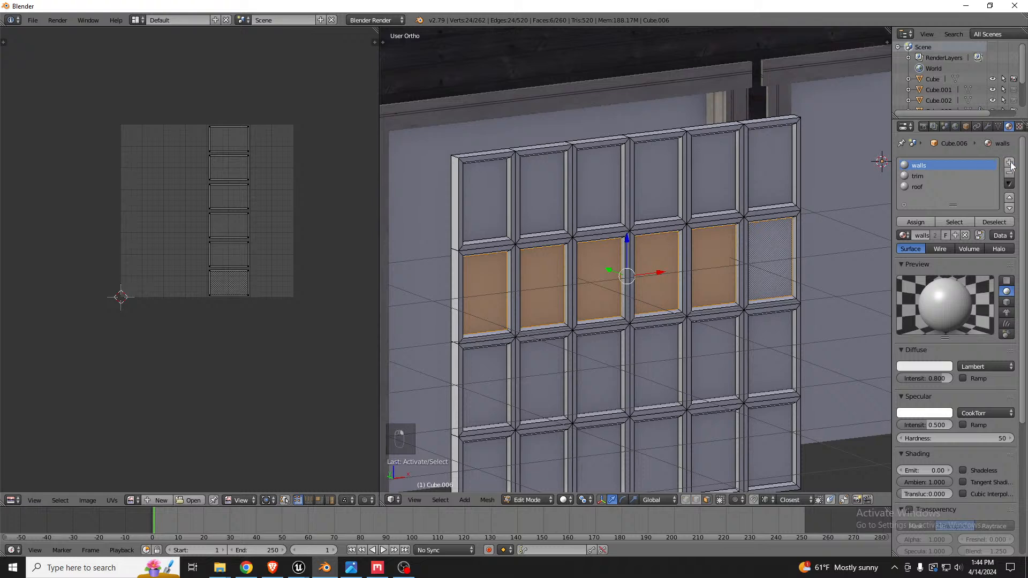
# Add a new material named glass and assign it to the selected second-row panels.
pyautogui.click(1010, 163)
pyautogui.click(933, 235)
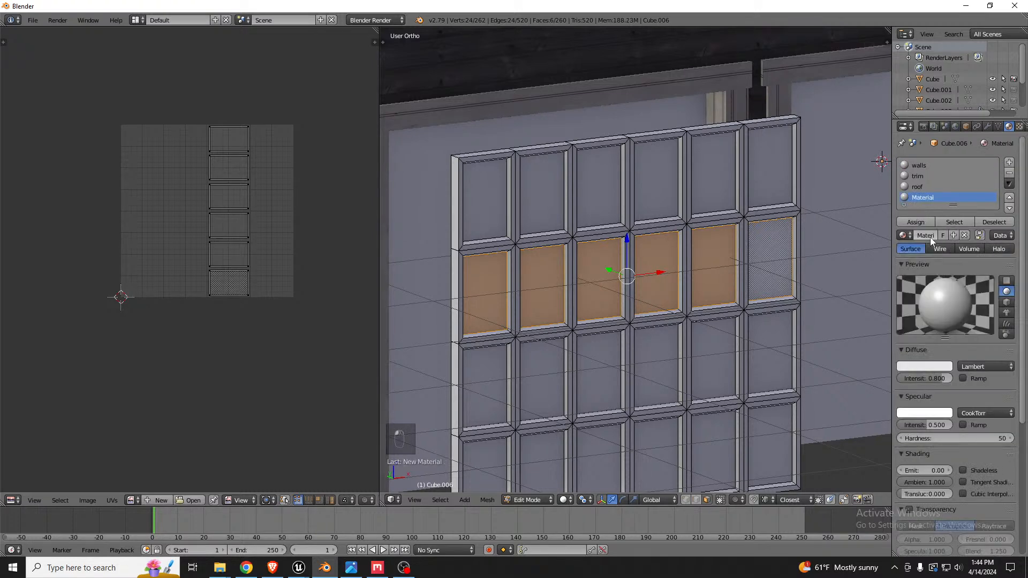
pyautogui.write('glass')
pyautogui.press('Return')
pyautogui.click(915, 222)
pyautogui.moveTo(614, 179); pyautogui.dragTo(607, 182, button='middle')
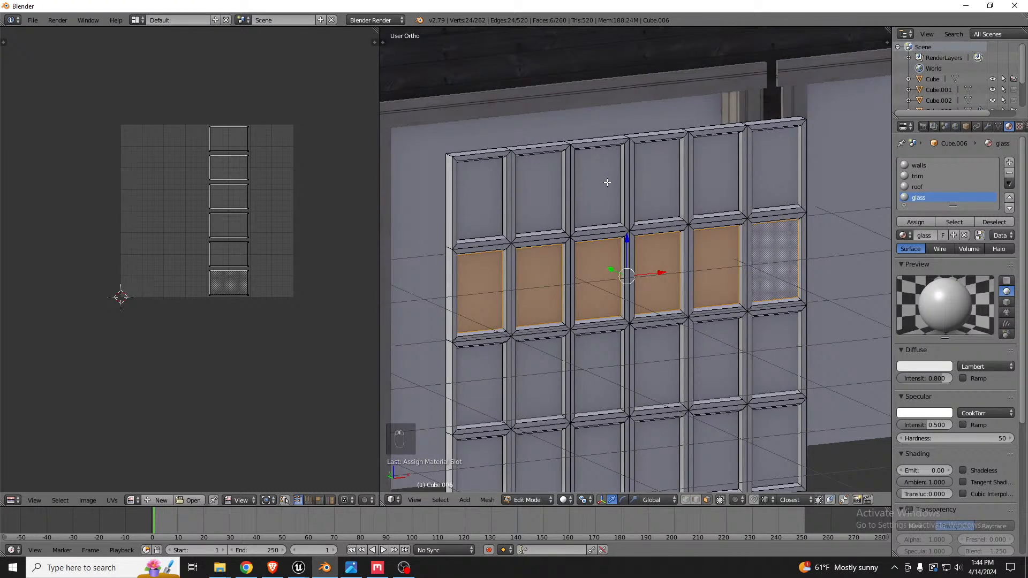
# Try to select the first three panels of the door's top row by picking the shortest path.
pyautogui.press('KP_1')
pyautogui.press('z')
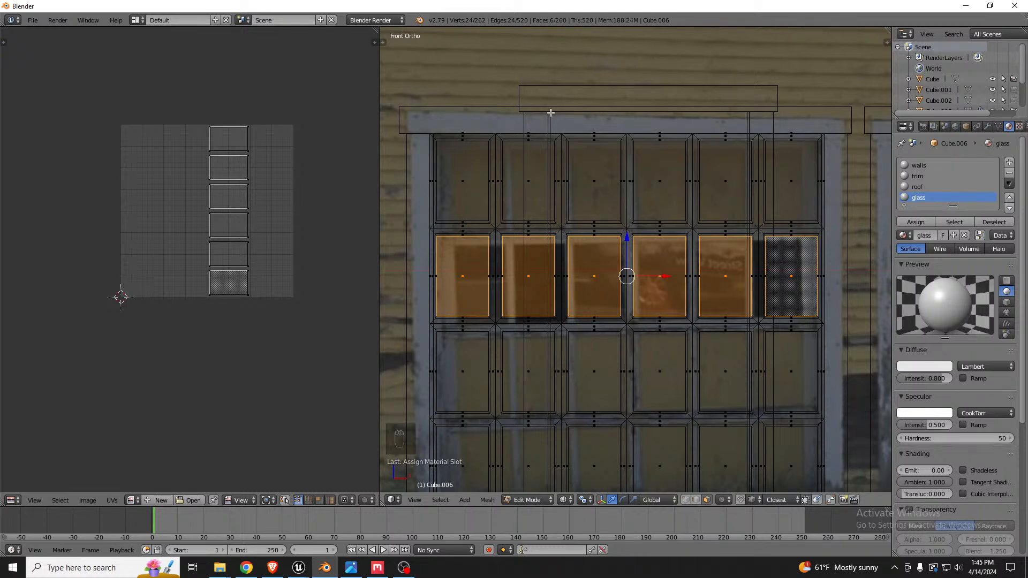
pyautogui.moveTo(489, 179); pyautogui.dragTo(573, 202, button='middle')
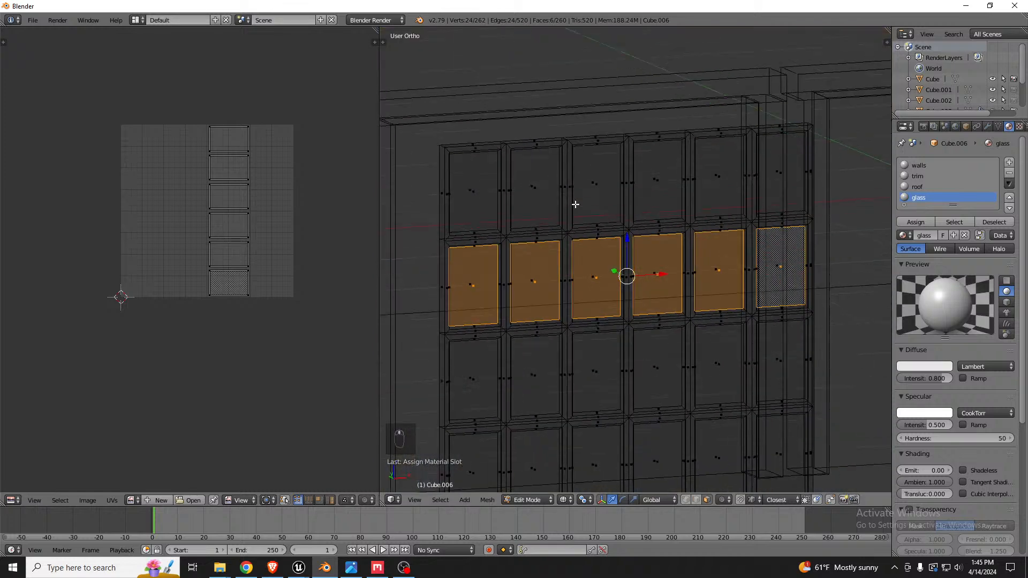
pyautogui.press('z')
pyautogui.rightClick(499, 209)
pyautogui.keyDown('ctrl'); pyautogui.rightClick(535, 190); pyautogui.keyUp('ctrl')
pyautogui.keyDown('ctrl'); pyautogui.rightClick(595, 188); pyautogui.keyUp('ctrl')
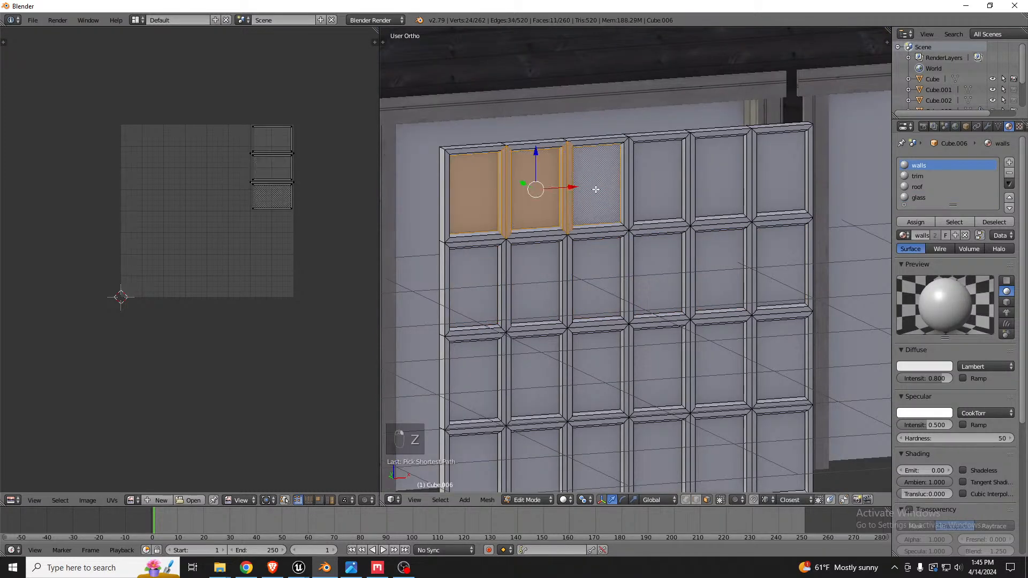
# Select the six panel faces in the door's top row individually, without the frame strips between them.
pyautogui.rightClick(537, 190)
pyautogui.keyDown('shift'); pyautogui.rightClick(491, 187); pyautogui.keyUp('shift')
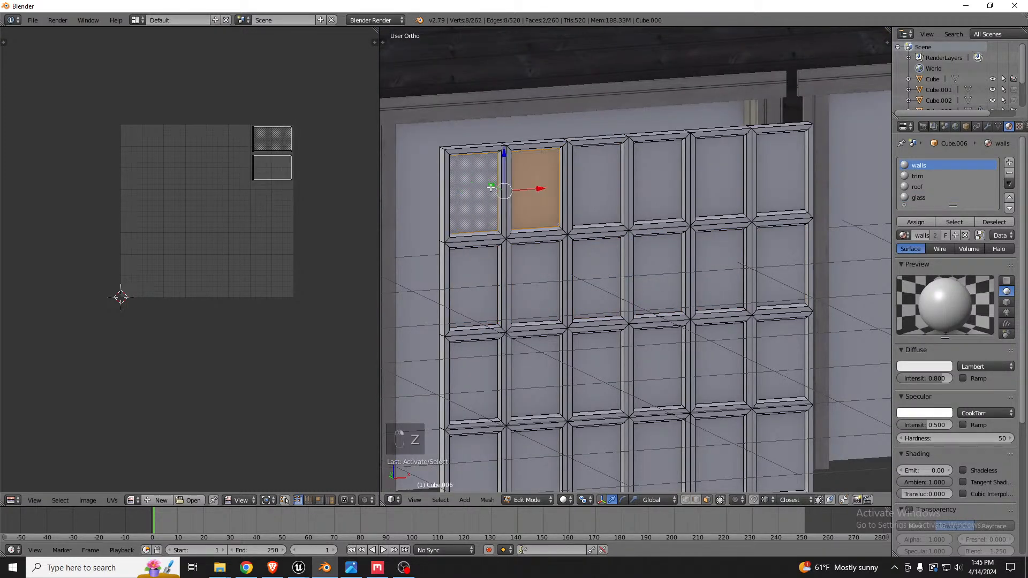
pyautogui.keyDown('shift'); pyautogui.rightClick(598, 179); pyautogui.keyUp('shift')
pyautogui.keyDown('shift'); pyautogui.rightClick(658, 180); pyautogui.keyUp('shift')
pyautogui.keyDown('shift'); pyautogui.rightClick(707, 179); pyautogui.keyUp('shift')
pyautogui.keyDown('shift'); pyautogui.rightClick(769, 179); pyautogui.keyUp('shift')
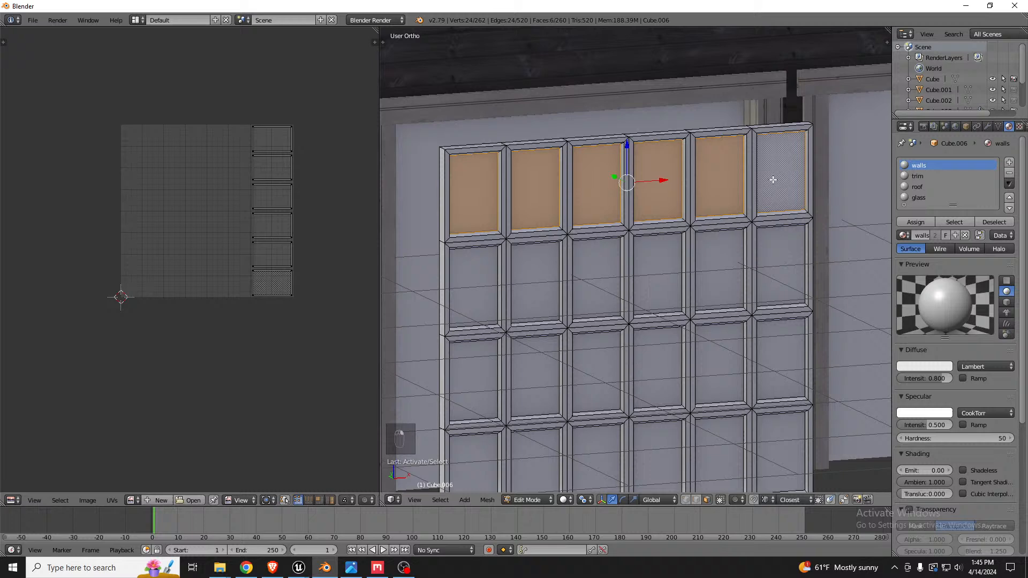
pyautogui.keyDown('shift'); pyautogui.rightClick(765, 281); pyautogui.keyUp('shift')
pyautogui.keyDown('shift'); pyautogui.rightClick(724, 269); pyautogui.keyUp('shift')
pyautogui.keyDown('shift'); pyautogui.rightClick(661, 270); pyautogui.keyUp('shift')
pyautogui.keyDown('shift'); pyautogui.rightClick(602, 271); pyautogui.keyUp('shift')
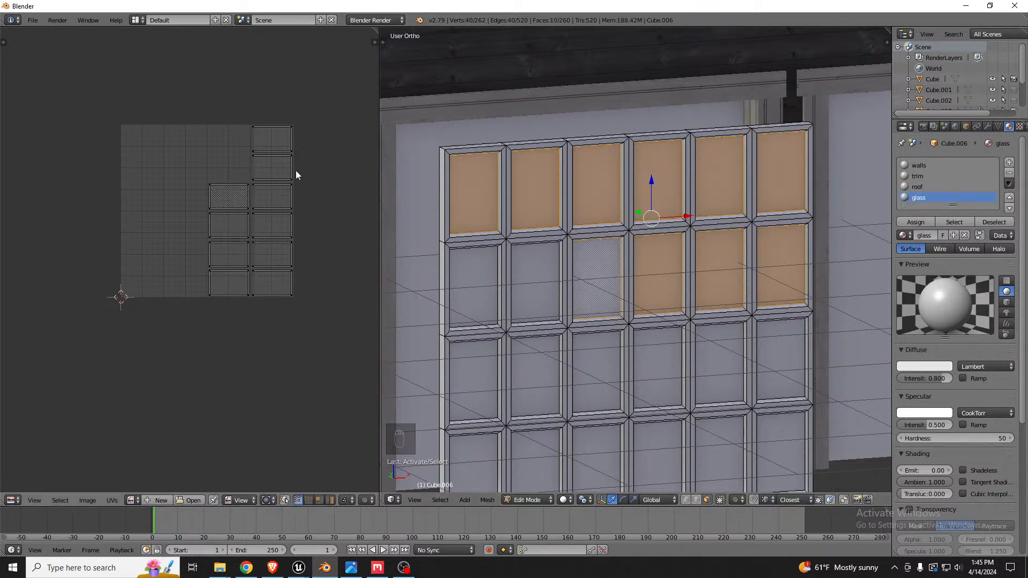
pyautogui.keyDown('shift'); pyautogui.rightClick(593, 275); pyautogui.keyUp('shift')
pyautogui.keyDown('shift'); pyautogui.rightClick(639, 269); pyautogui.keyUp('shift')
pyautogui.keyDown('shift'); pyautogui.rightClick(718, 267); pyautogui.keyUp('shift')
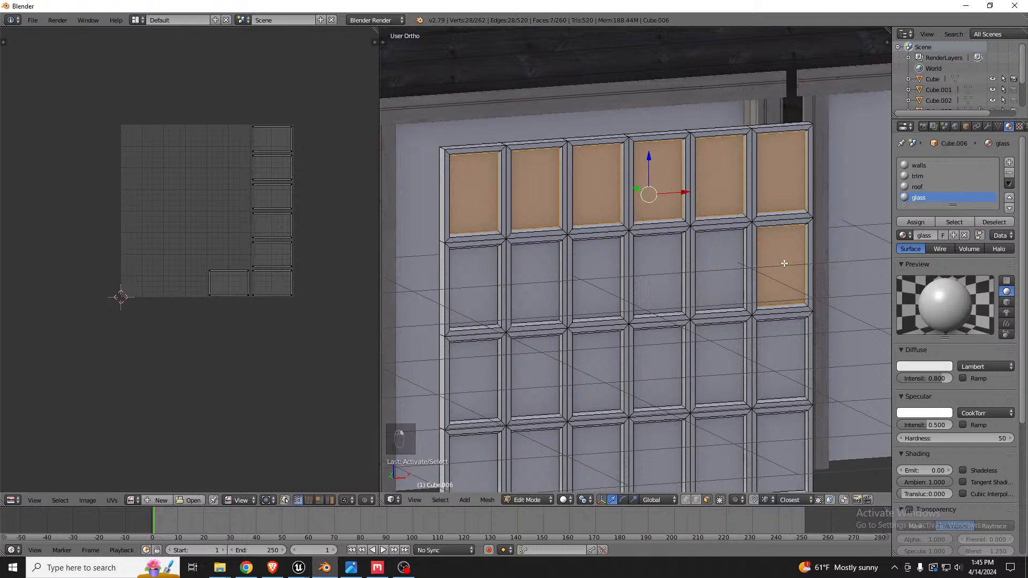
pyautogui.keyDown('shift'); pyautogui.rightClick(780, 261); pyautogui.keyUp('shift')
# Add all twelve panel faces of the third and bottom rows to the top-row selection.
pyautogui.keyDown('shift'); pyautogui.rightClick(782, 356); pyautogui.keyUp('shift')
pyautogui.keyDown('shift'); pyautogui.rightClick(719, 365); pyautogui.keyUp('shift')
pyautogui.keyDown('shift'); pyautogui.rightClick(681, 362); pyautogui.keyUp('shift')
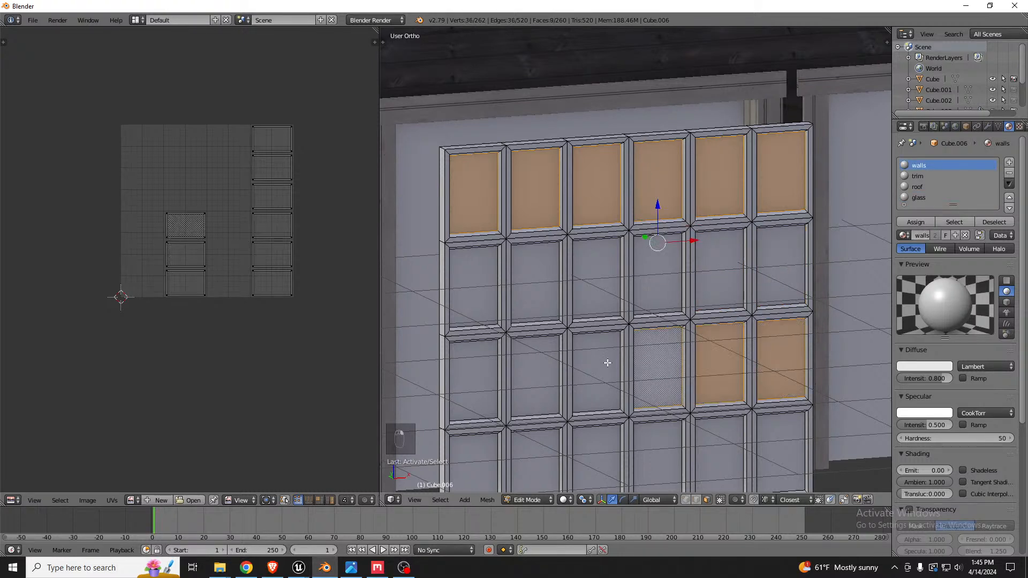
pyautogui.keyDown('shift'); pyautogui.rightClick(607, 362); pyautogui.keyUp('shift')
pyautogui.keyDown('shift'); pyautogui.rightClick(527, 361); pyautogui.keyUp('shift')
pyautogui.keyDown('shift'); pyautogui.rightClick(484, 369); pyautogui.keyUp('shift')
pyautogui.keyDown('shift'); pyautogui.rightClick(481, 453); pyautogui.keyUp('shift')
pyautogui.keyDown('shift'); pyautogui.rightClick(530, 462); pyautogui.keyUp('shift')
pyautogui.keyDown('shift'); pyautogui.rightClick(589, 457); pyautogui.keyUp('shift')
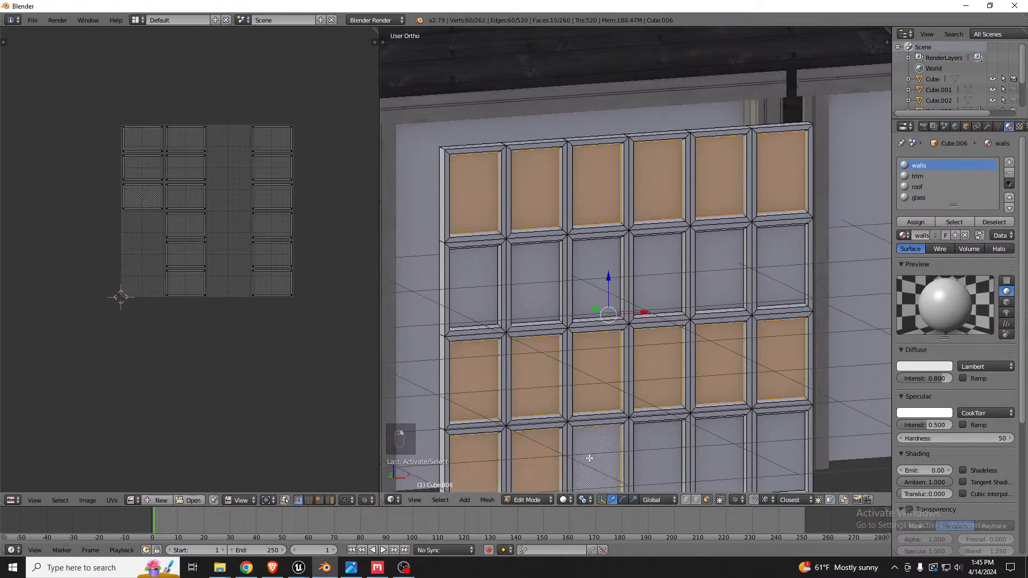
pyautogui.keyDown('shift'); pyautogui.rightClick(659, 453); pyautogui.keyUp('shift')
pyautogui.keyDown('shift'); pyautogui.rightClick(732, 451); pyautogui.keyUp('shift')
pyautogui.keyDown('shift'); pyautogui.rightClick(783, 443); pyautogui.keyUp('shift')
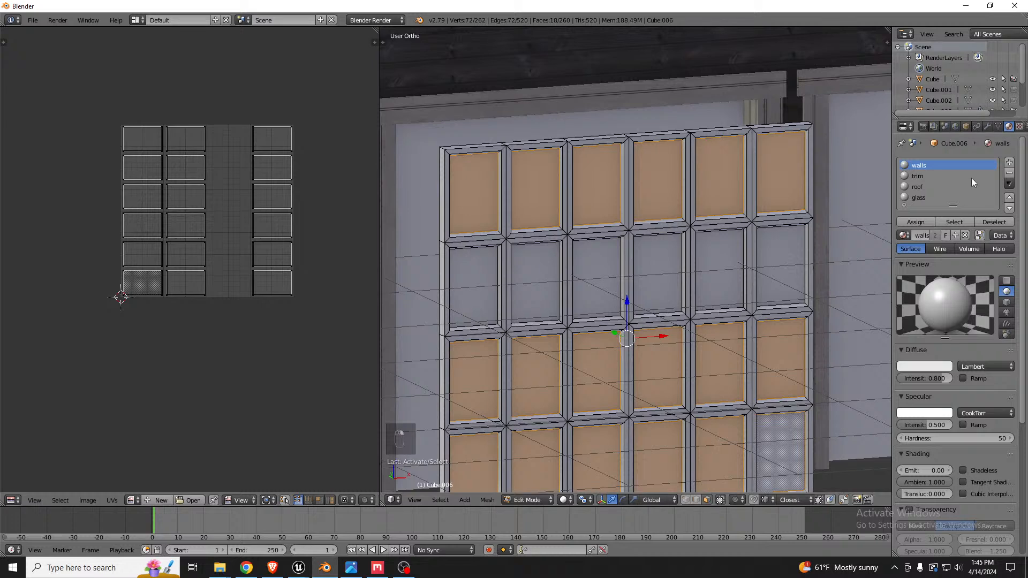
# Add a new material named doorWood and assign it to the selected panels of the top, third and bottom rows.
pyautogui.click(1008, 163)
pyautogui.click(937, 243)
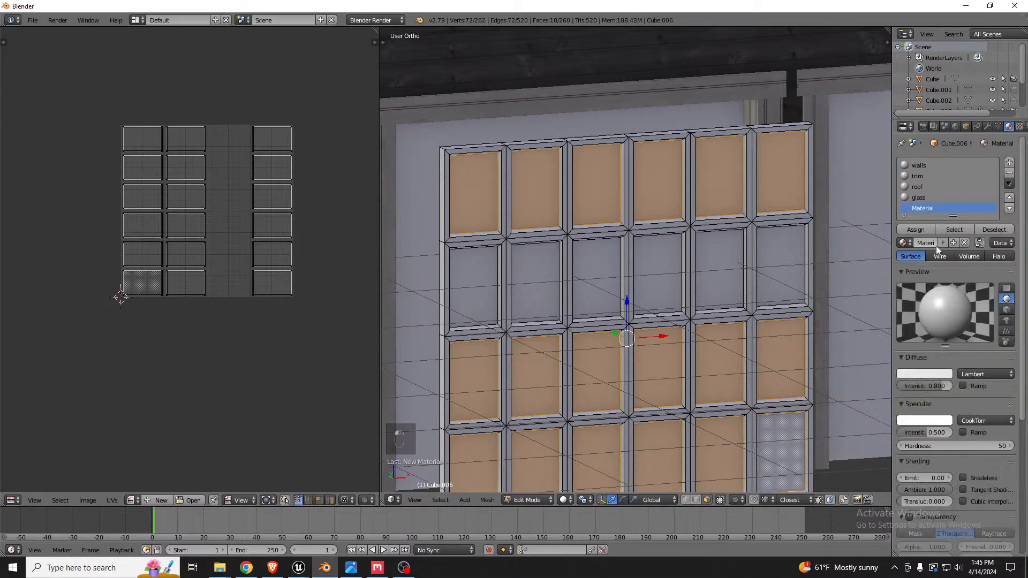
pyautogui.doubleClick(929, 242)
pyautogui.write('do')
pyautogui.write('ood')
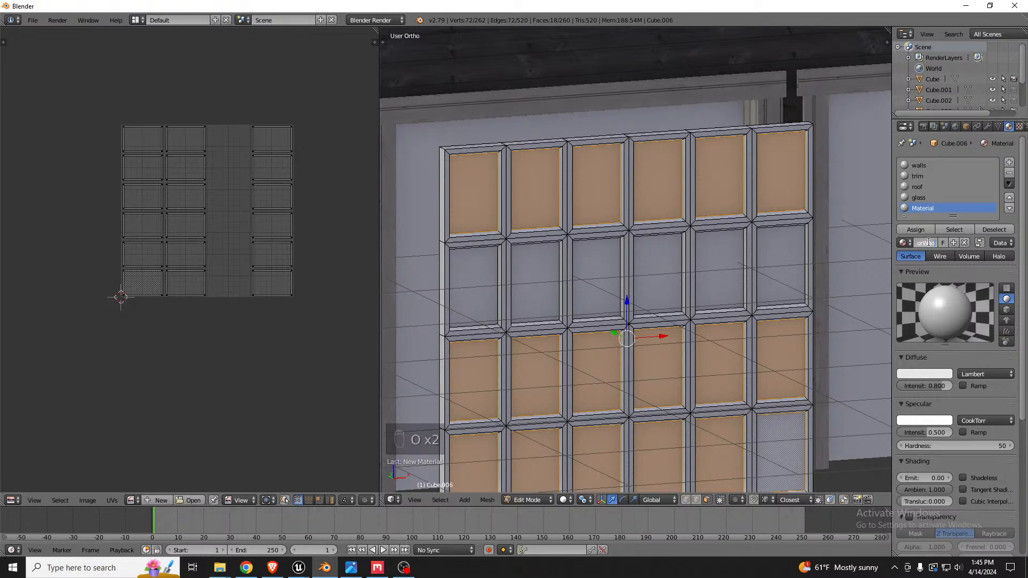
pyautogui.press('Return')
pyautogui.click(915, 230)
pyautogui.moveTo(712, 203); pyautogui.dragTo(770, 235, button='middle')
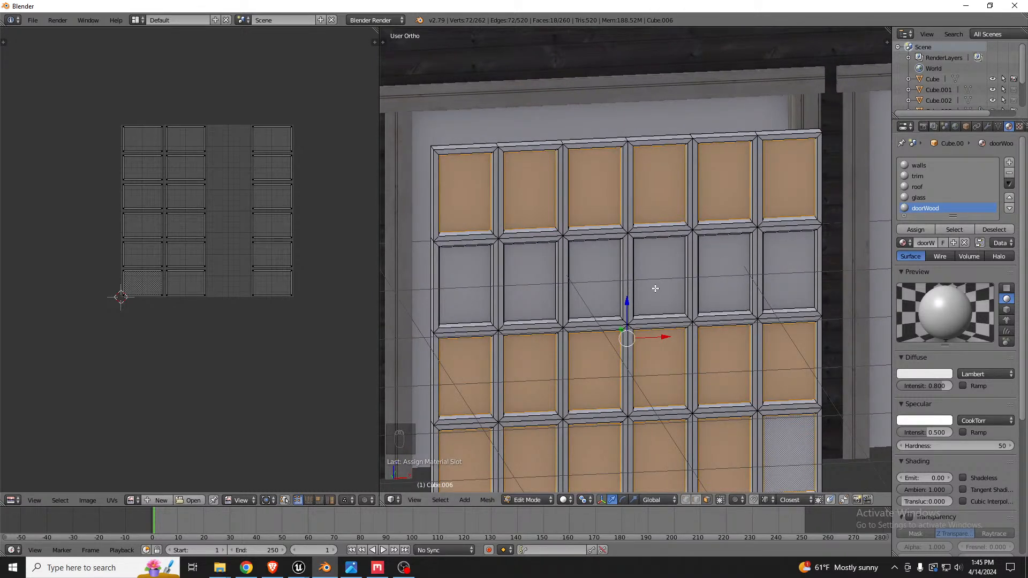
# Add the glass faces to the selection, invert it to the door's frame faces, and assign them the trim material.
pyautogui.click(919, 197)
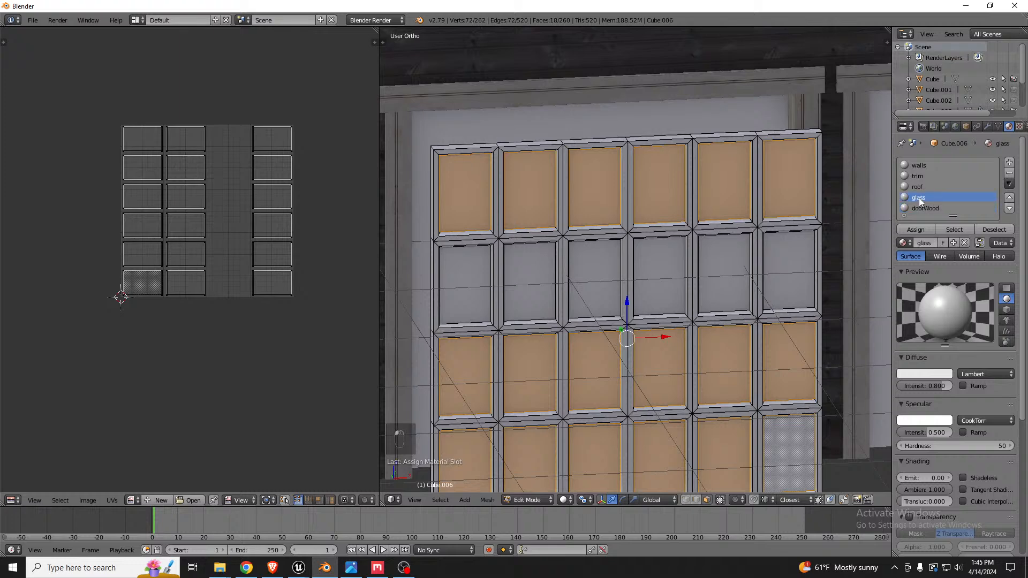
pyautogui.click(949, 232)
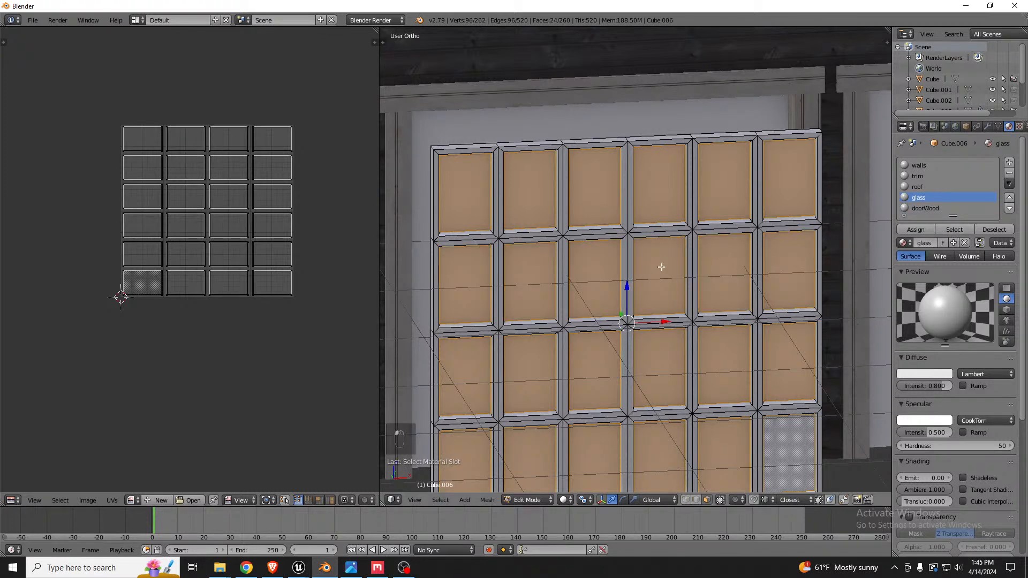
pyautogui.hotkey('ctrl', 'i')
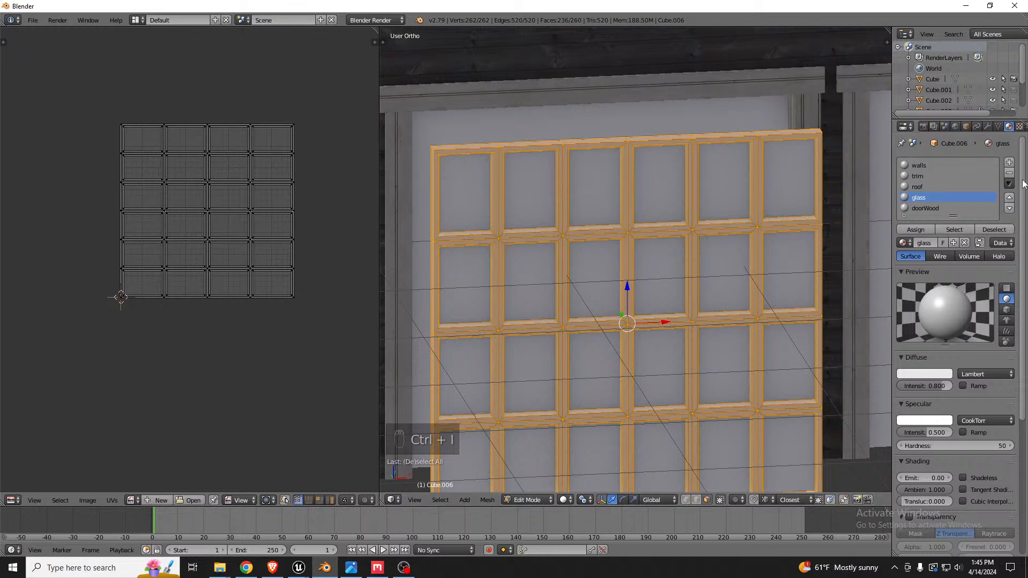
pyautogui.click(918, 175)
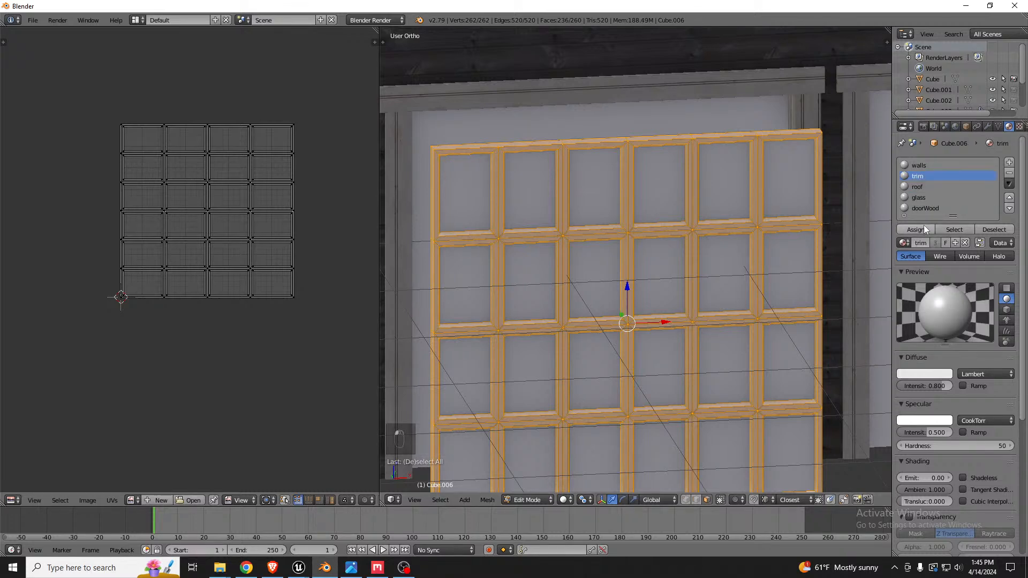
pyautogui.click(918, 229)
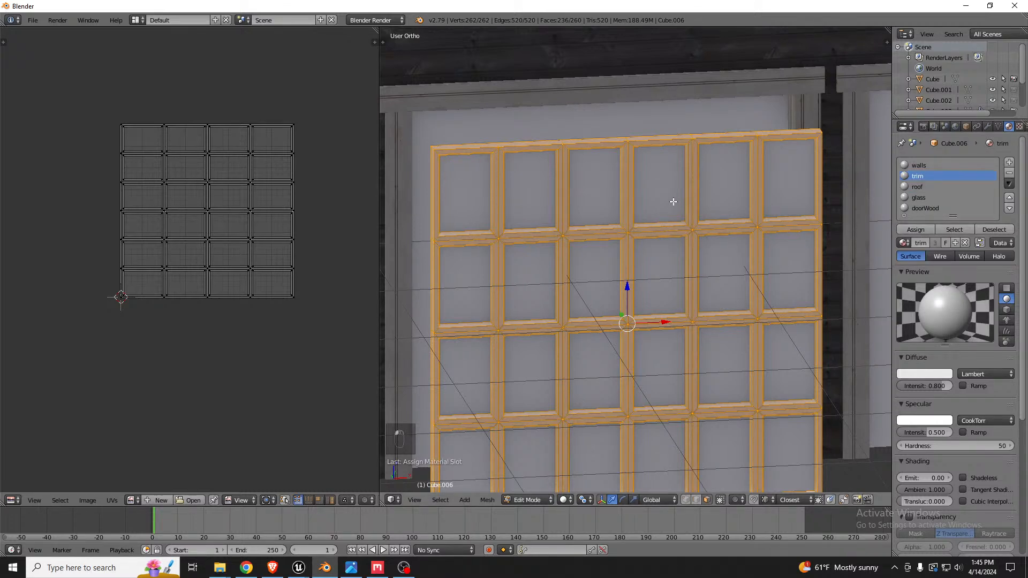
# Apply the T_Painted_Wooden 2K texture image to the door's selected frame faces, after trying the T_Wooden_Facade texture on them.
pyautogui.scroll(-2, 673, 215)
pyautogui.scroll(4, 569, 202)
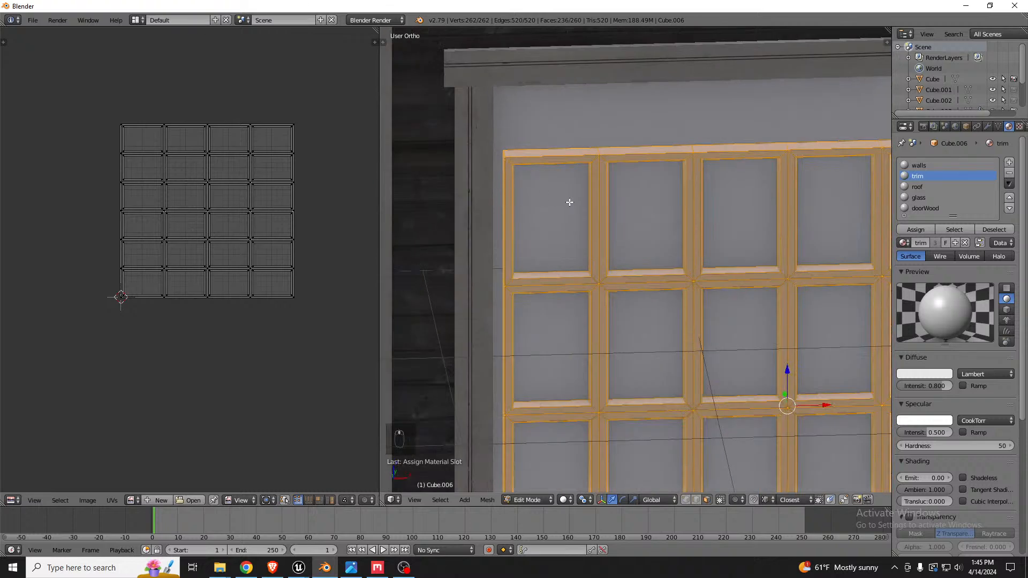
pyautogui.scroll(5, 239, 172)
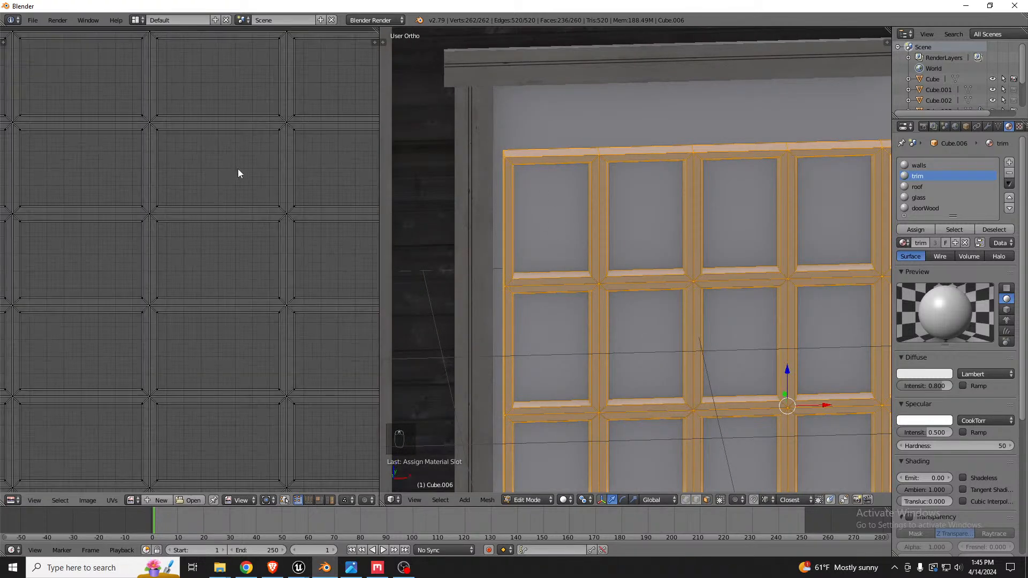
pyautogui.click(133, 500)
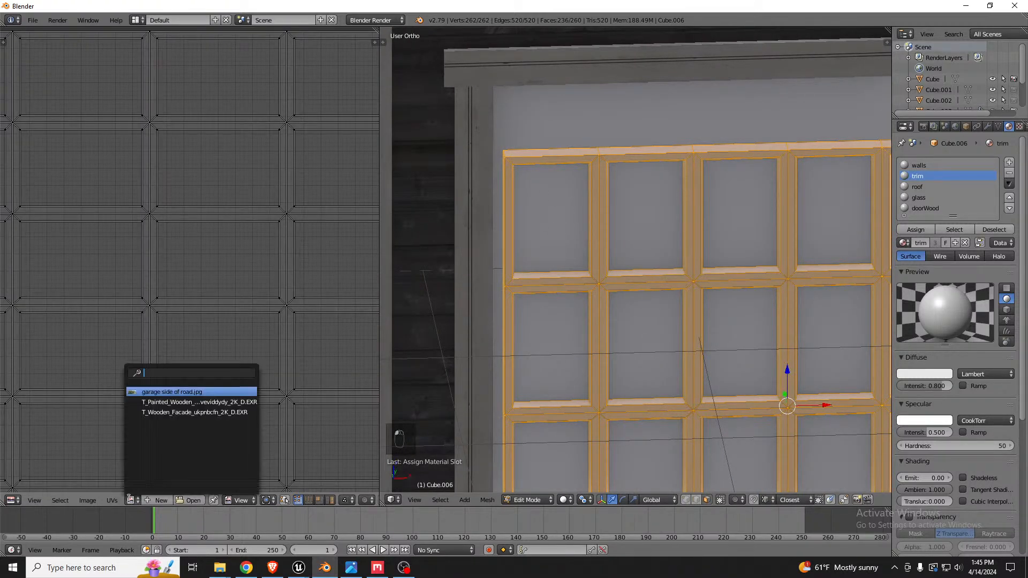
pyautogui.click(178, 412)
pyautogui.click(133, 500)
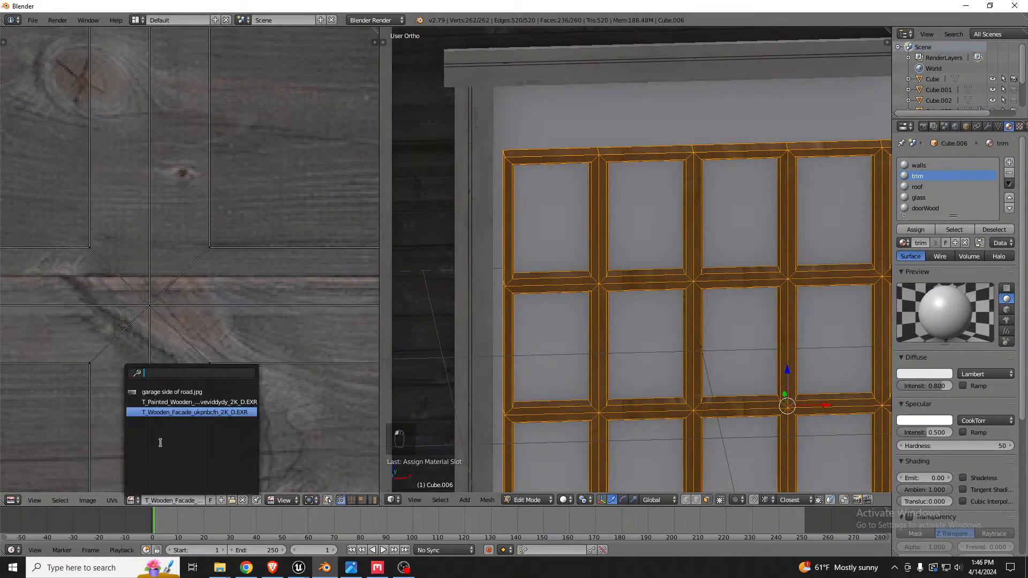
pyautogui.click(175, 402)
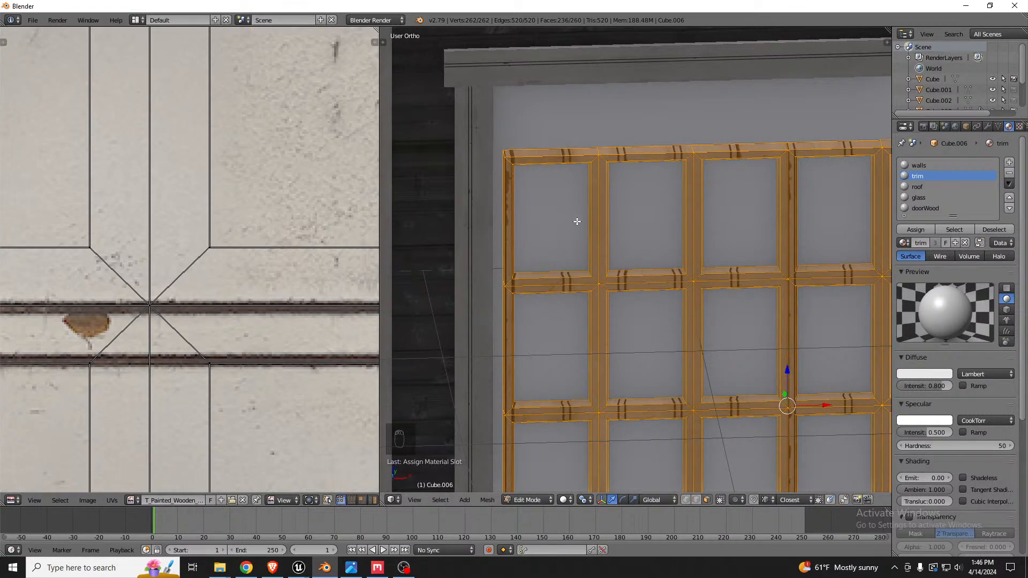
# Examine how the painted wood texture falls on the door's frame strips, up close and from several angles.
pyautogui.scroll(-3, 596, 227)
pyautogui.moveTo(658, 248); pyautogui.dragTo(732, 273, button='middle')
pyautogui.scroll(2, 737, 259)
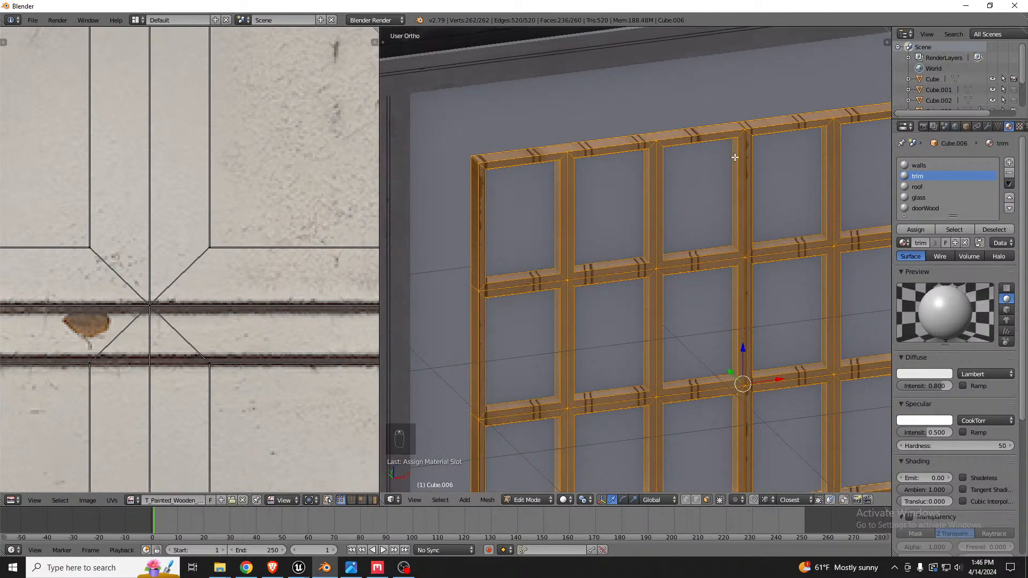
pyautogui.moveTo(735, 157); pyautogui.dragTo(725, 144, button='middle')
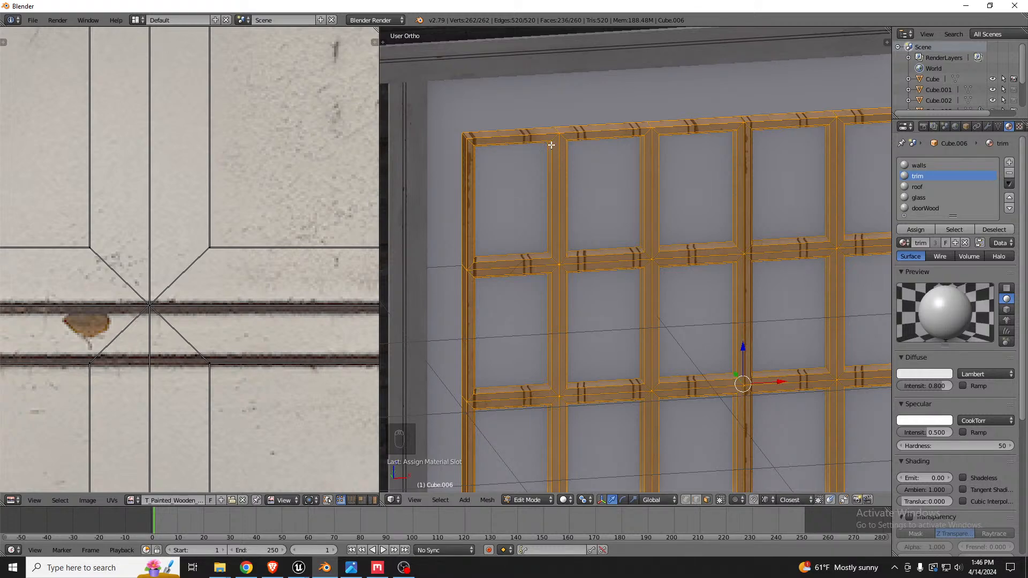
pyautogui.moveTo(556, 144)
pyautogui.mouseDown(button='middle')
pyautogui.moveTo(562, 112)
pyautogui.moveTo(569, 146)
pyautogui.mouseUp(button='middle')
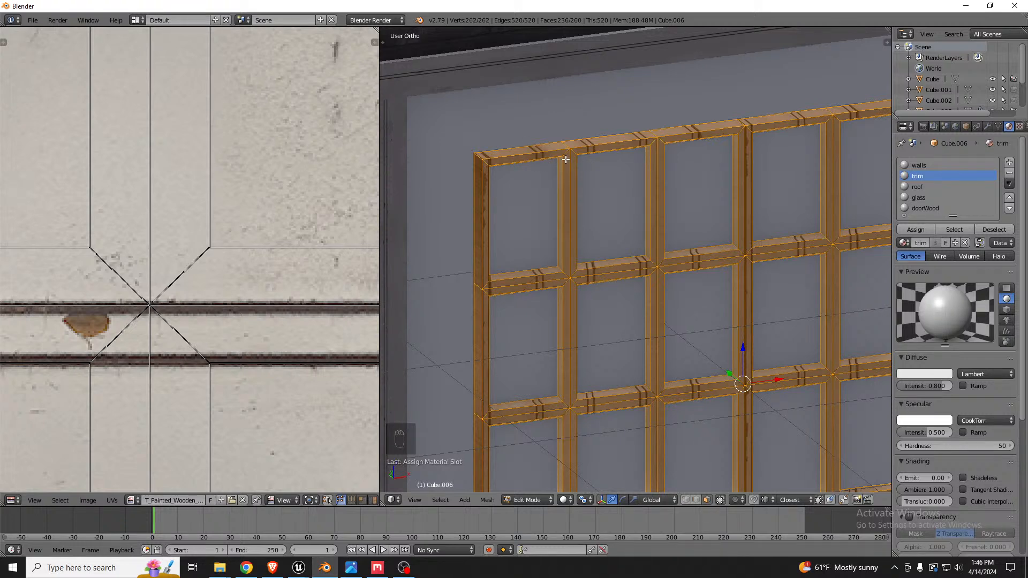
pyautogui.scroll(-2, 542, 166)
pyautogui.moveTo(542, 168); pyautogui.dragTo(554, 173, button='middle')
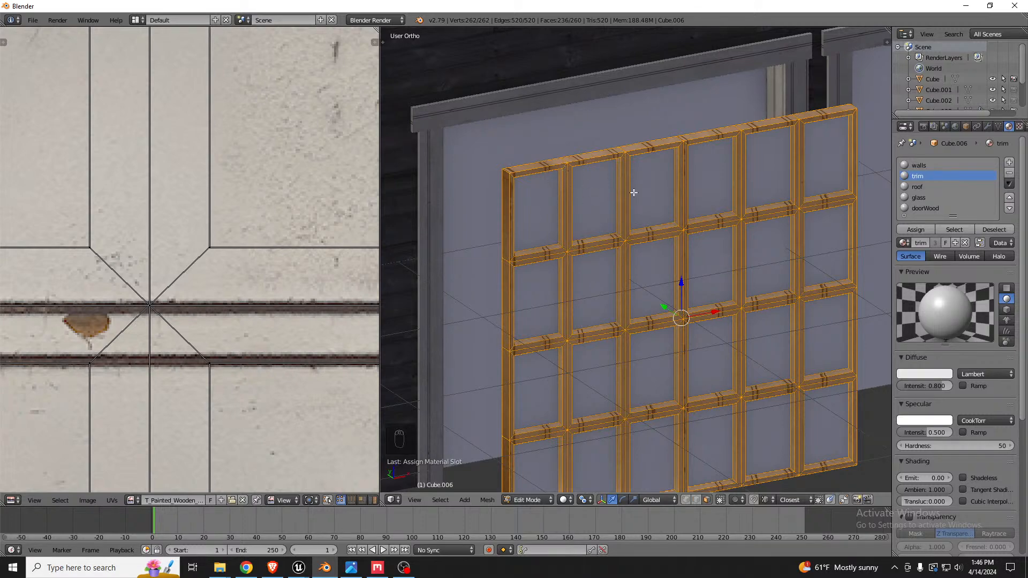
pyautogui.moveTo(660, 201); pyautogui.dragTo(603, 198, button='middle')
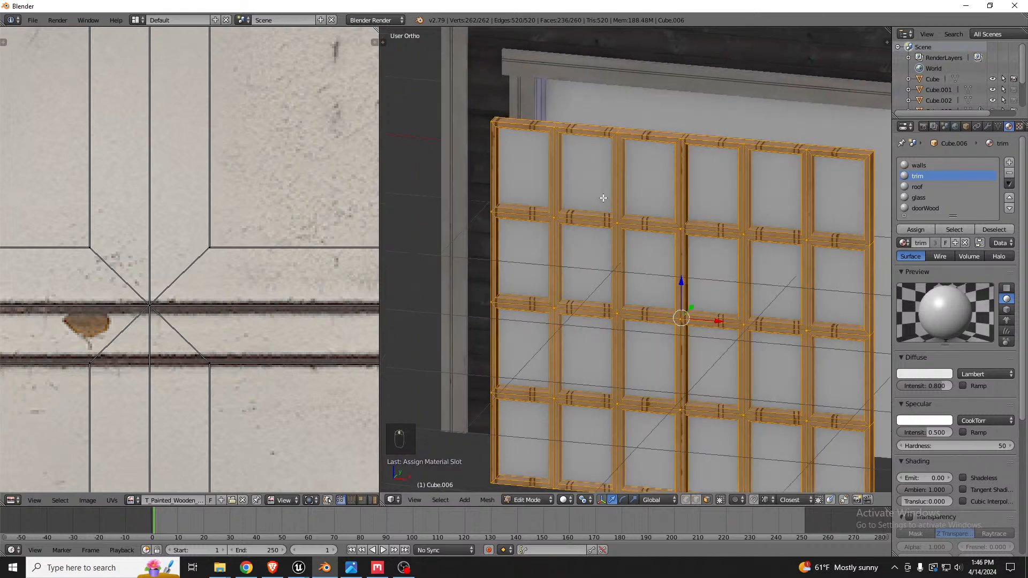
pyautogui.scroll(-4, 548, 112)
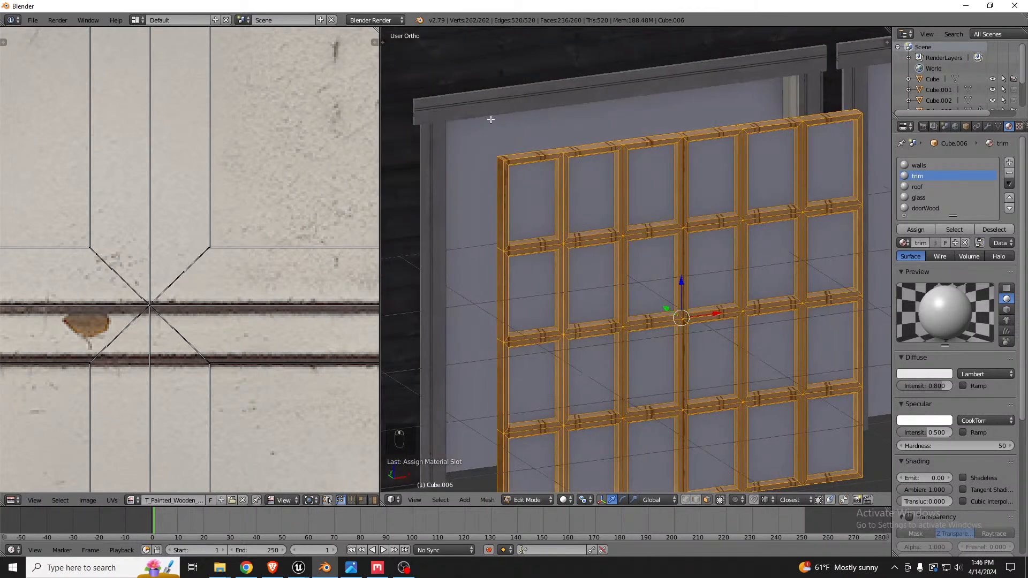
pyautogui.scroll(-5, 279, 222)
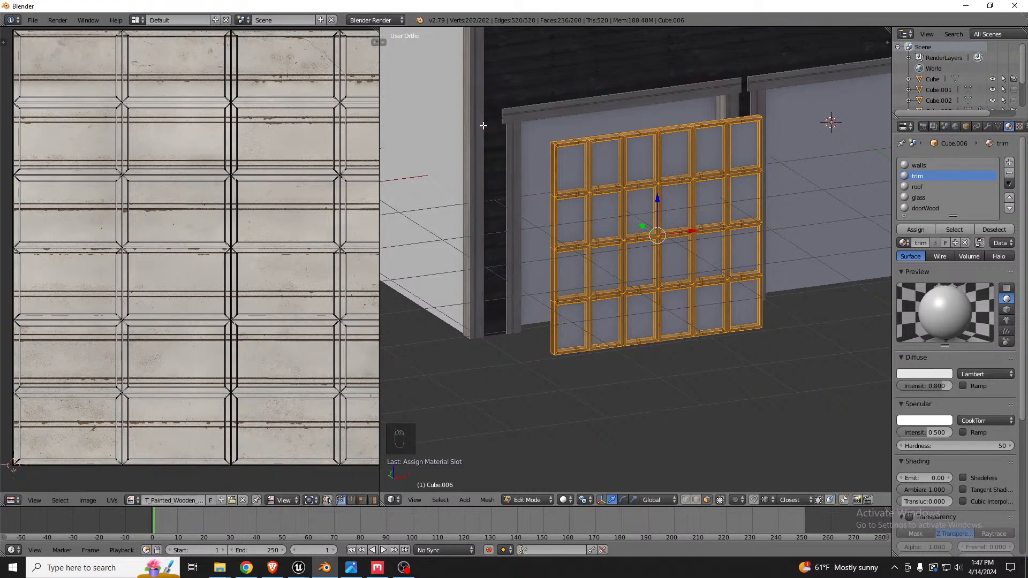
pyautogui.scroll(4, 593, 175)
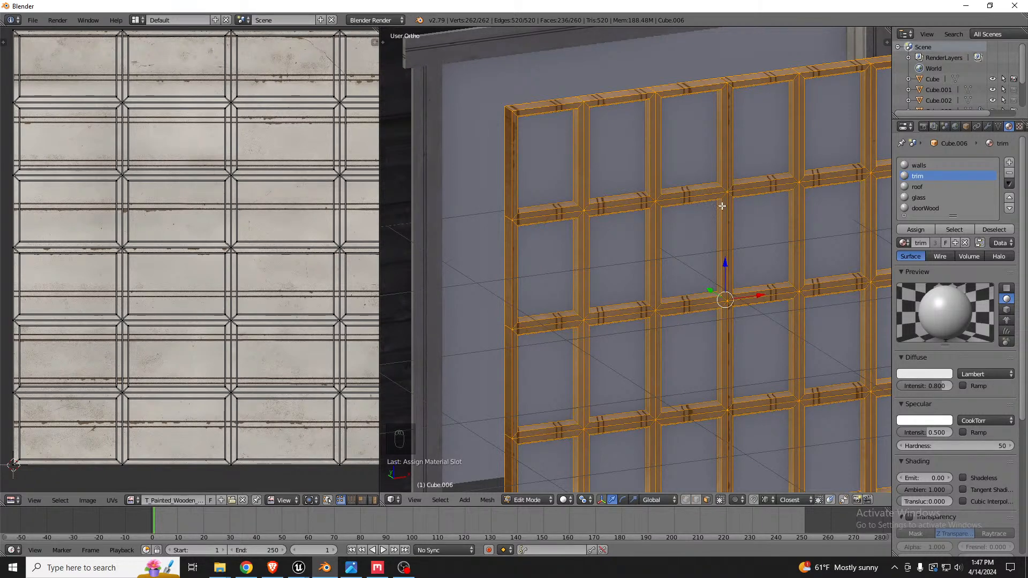
pyautogui.scroll(3, 729, 200)
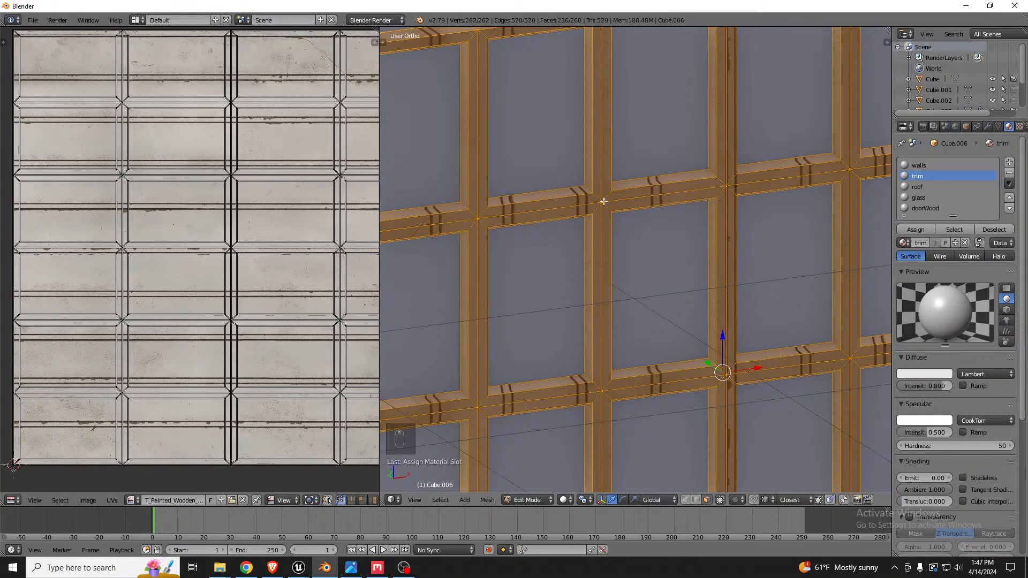
pyautogui.scroll(-2, 537, 192)
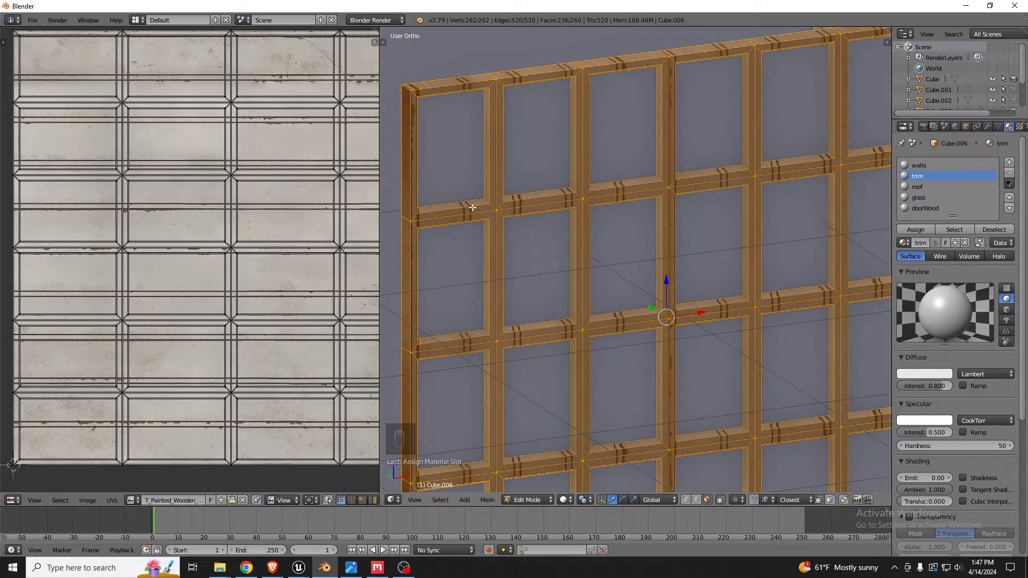
pyautogui.scroll(-3, 482, 166)
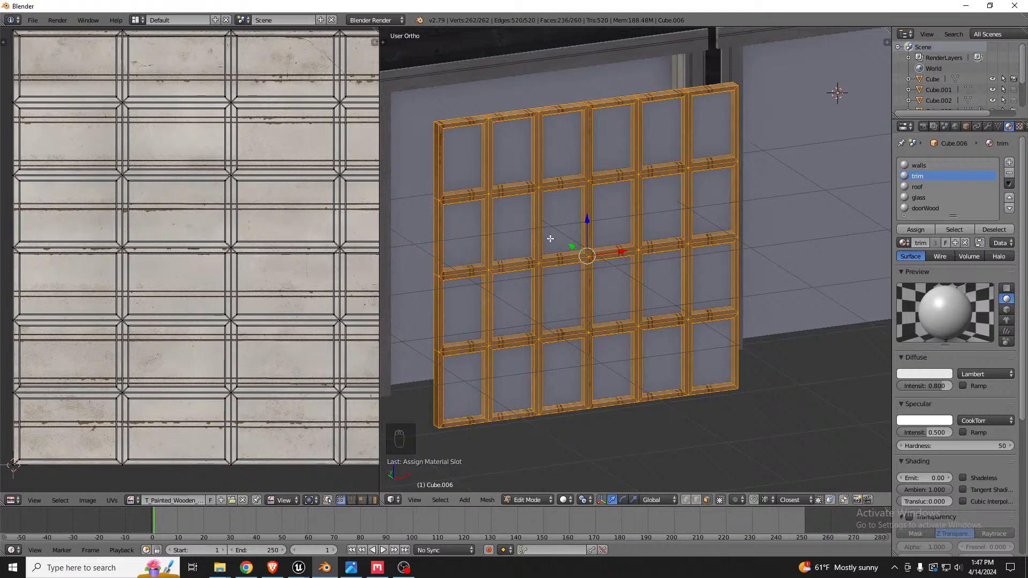
pyautogui.moveTo(549, 240); pyautogui.dragTo(563, 255, button='middle')
pyautogui.scroll(-4, 567, 252)
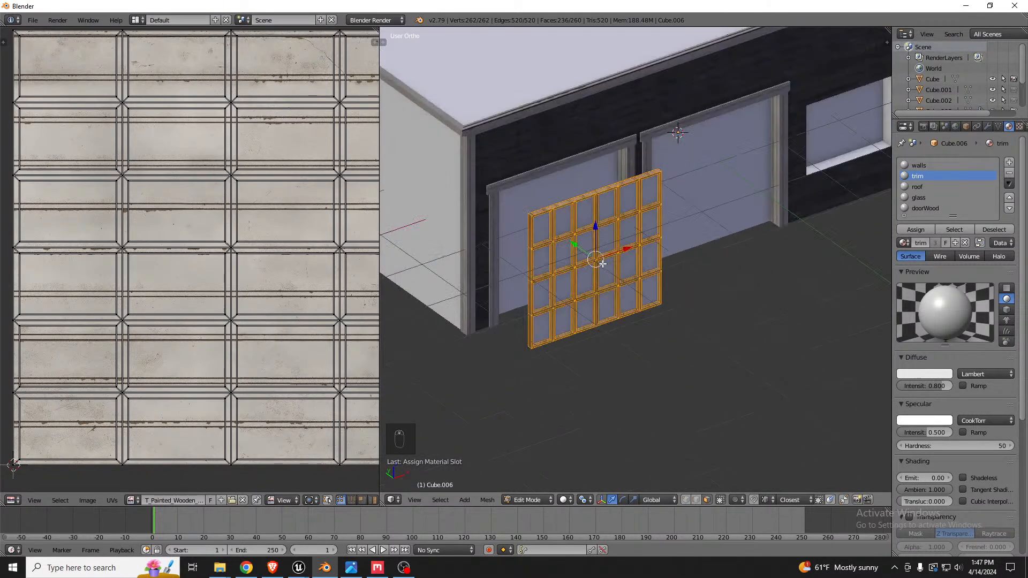
# Move the selected door geometry about 0.84 units back into the garage opening nearest the building's corner.
pyautogui.press('Tab')
pyautogui.press('Tab')
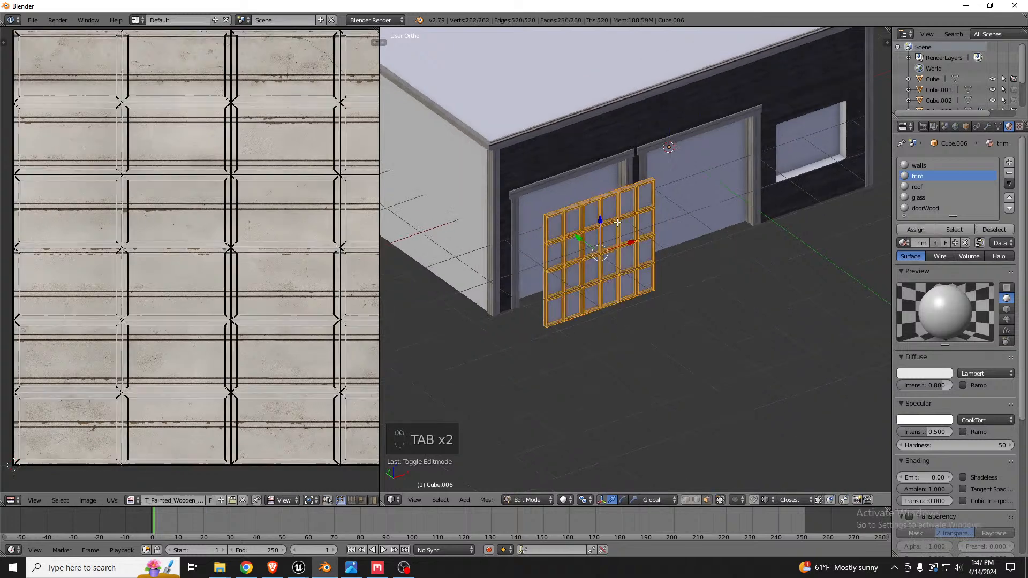
pyautogui.press('g')
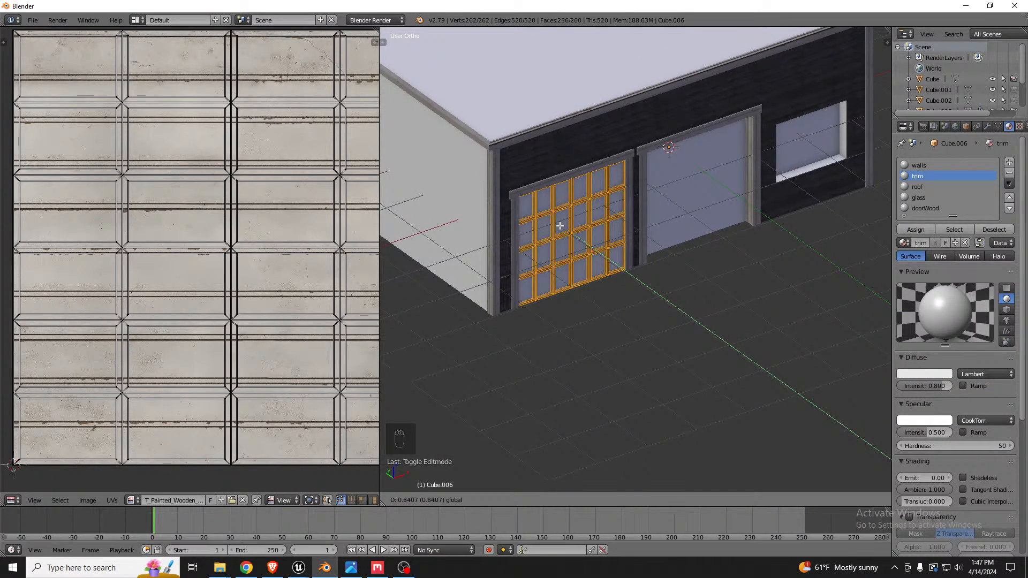
pyautogui.click(561, 227)
pyautogui.moveTo(665, 213); pyautogui.dragTo(662, 238, button='middle')
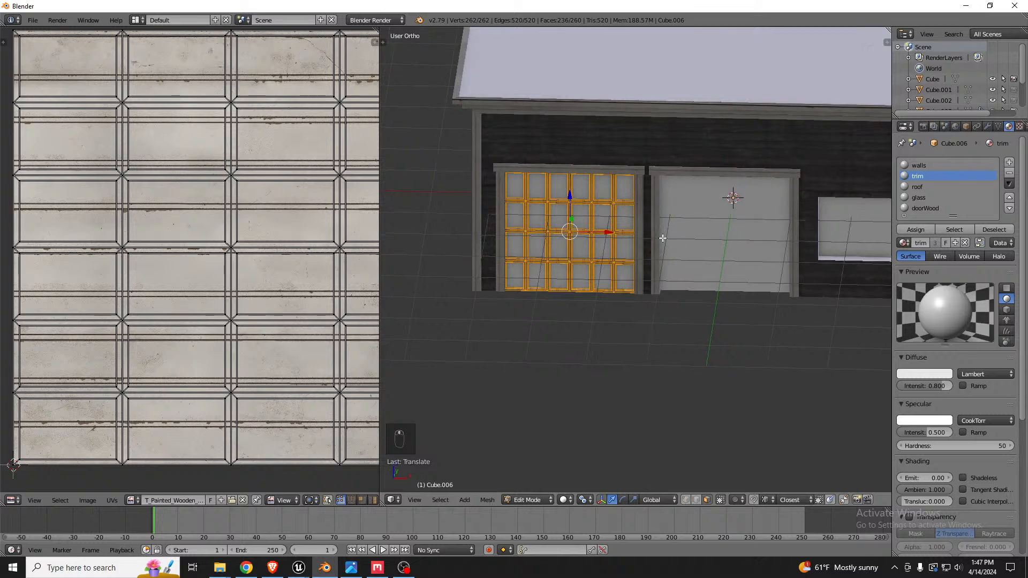
# Duplicate the selected door frame faces and place the copy about 2.57 units along X in the neighbouring garage opening.
pyautogui.scroll(2, 662, 237)
pyautogui.hotkey('shift', 'd')
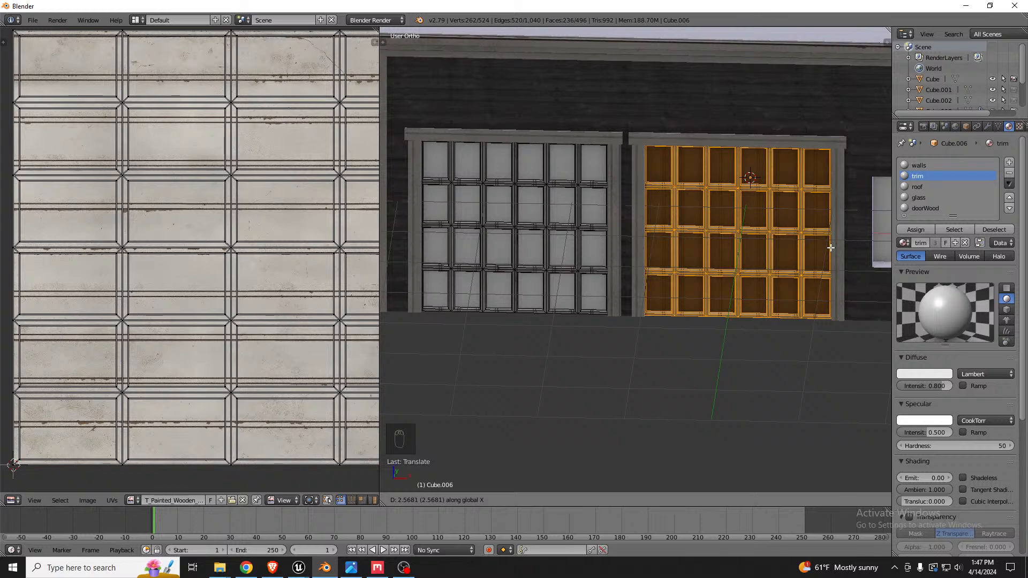
pyautogui.click(827, 248)
pyautogui.moveTo(736, 245); pyautogui.dragTo(725, 222, button='middle')
# Recalculate the normals of the duplicated frame faces and inspect the copy in object mode and edit mode.
pyautogui.press('Tab')
pyautogui.press('Tab')
pyautogui.hotkey('ctrl', 'n')
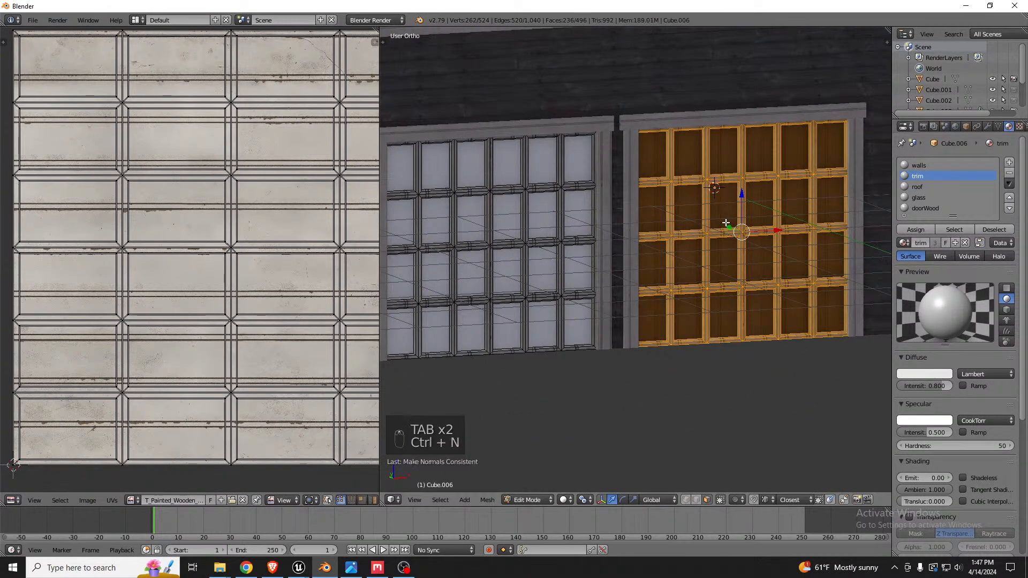
pyautogui.press('Tab')
pyautogui.scroll(5, 714, 199)
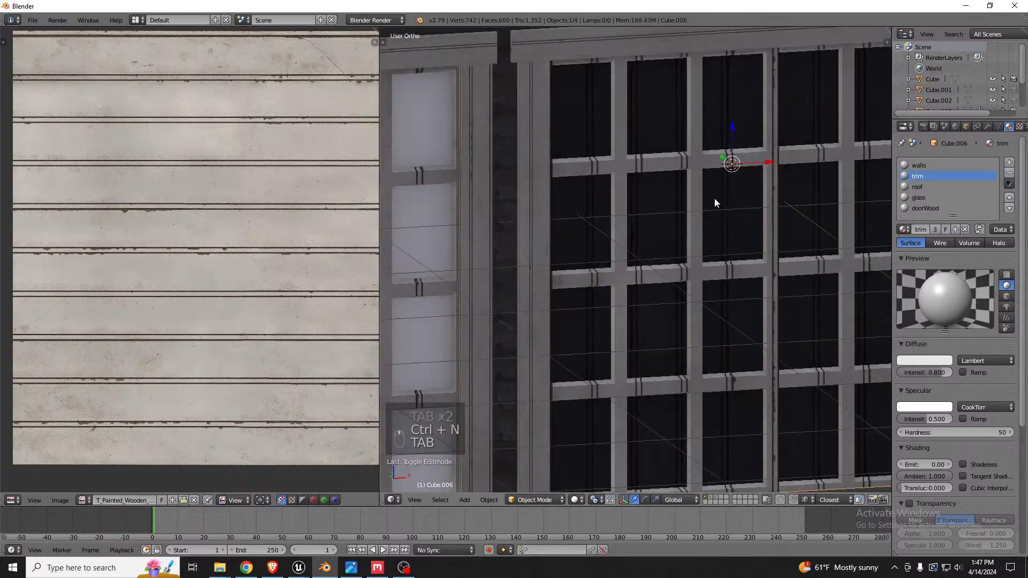
pyautogui.press('Tab')
pyautogui.scroll(-5, 720, 209)
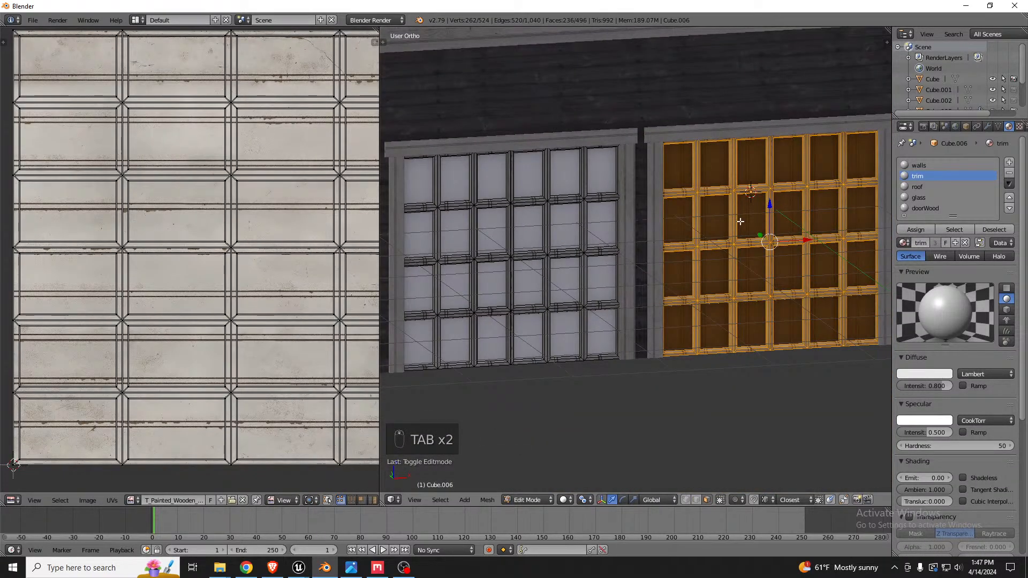
pyautogui.moveTo(739, 221)
pyautogui.mouseDown(button='middle')
pyautogui.moveTo(769, 143)
pyautogui.moveTo(814, 138)
pyautogui.moveTo(746, 229)
pyautogui.mouseUp(button='middle')
pyautogui.scroll(3, 749, 220)
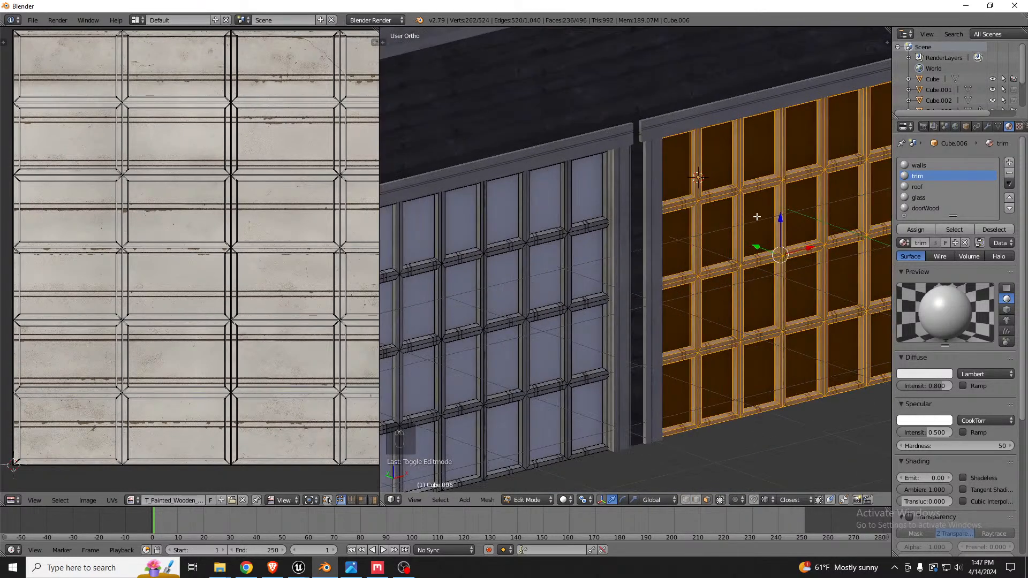
# Clear the selection and select the faces assigned to the glass material to check both doors for glass panes.
pyautogui.press('a')
pyautogui.click(918, 197)
pyautogui.click(939, 230)
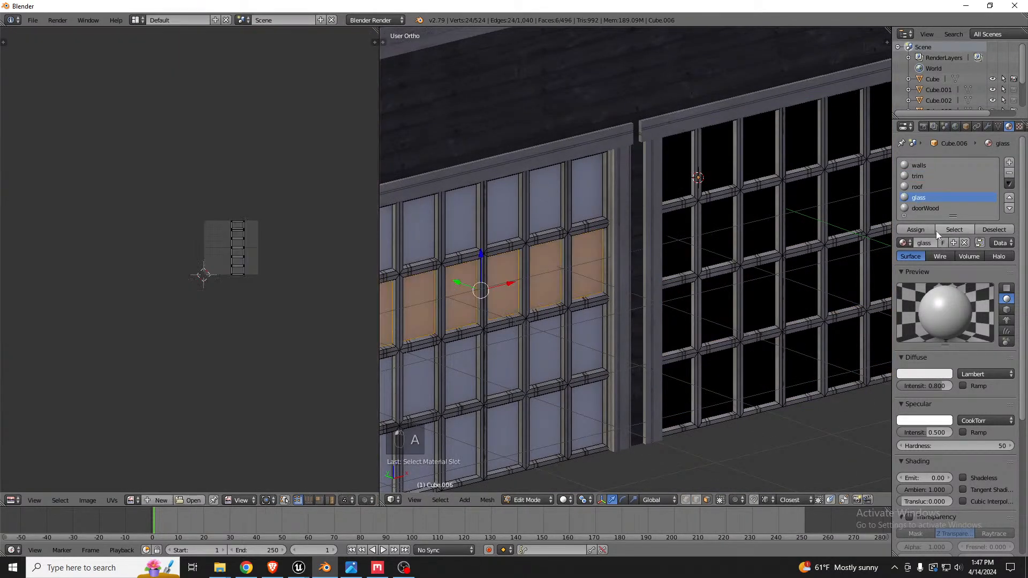
pyautogui.scroll(-1, 654, 233)
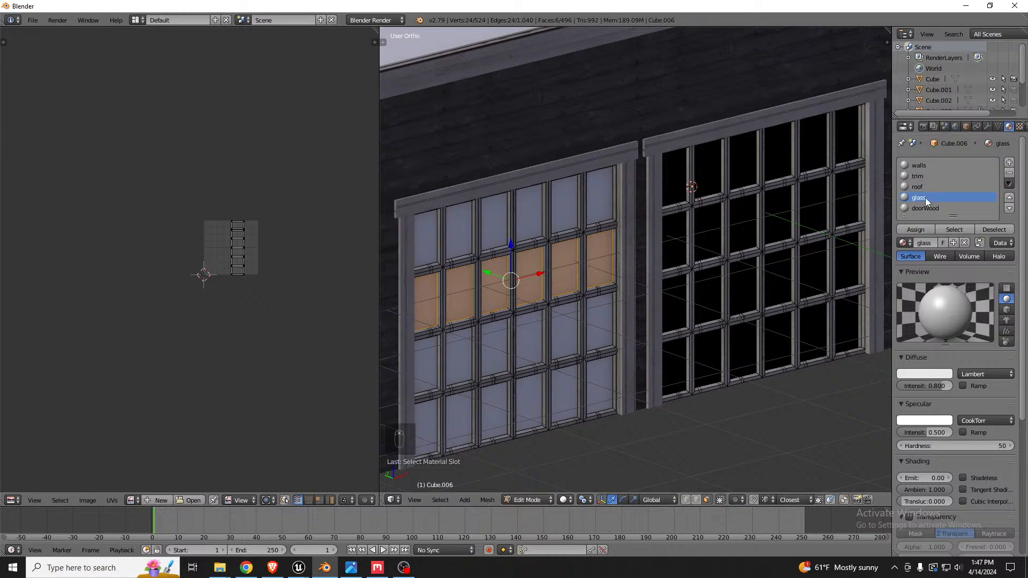
pyautogui.press('a')
pyautogui.press('a')
pyautogui.press('a')
pyautogui.press('a')
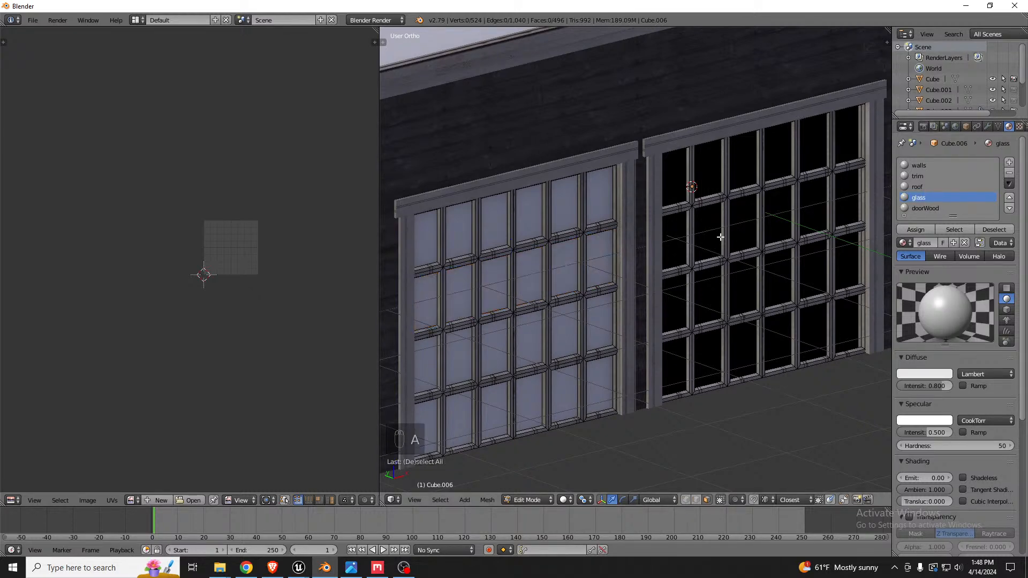
pyautogui.click(957, 229)
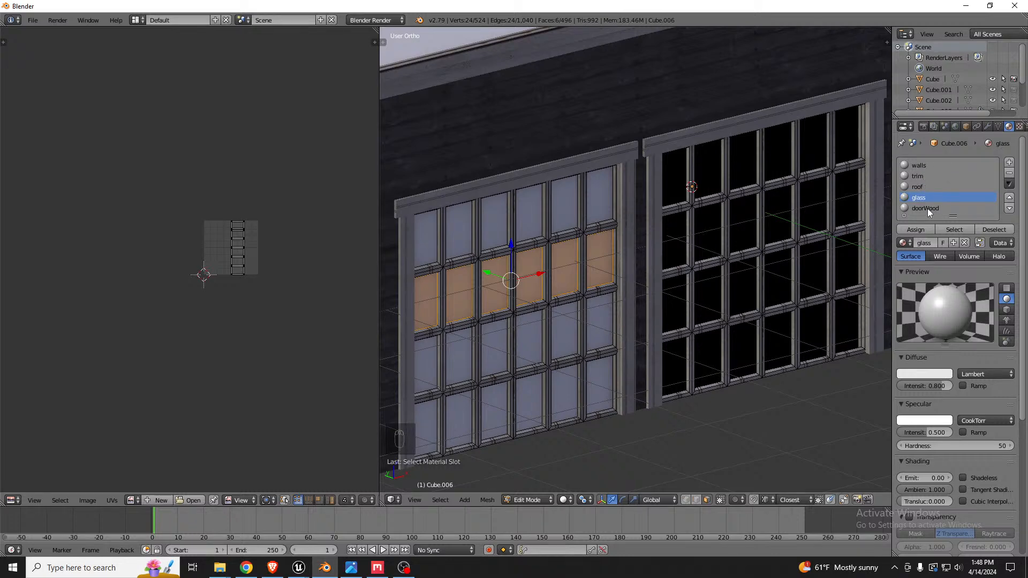
# Add the doorWood faces to the selection and check the openings of the duplicated frame for panel faces.
pyautogui.click(927, 208)
pyautogui.click(947, 230)
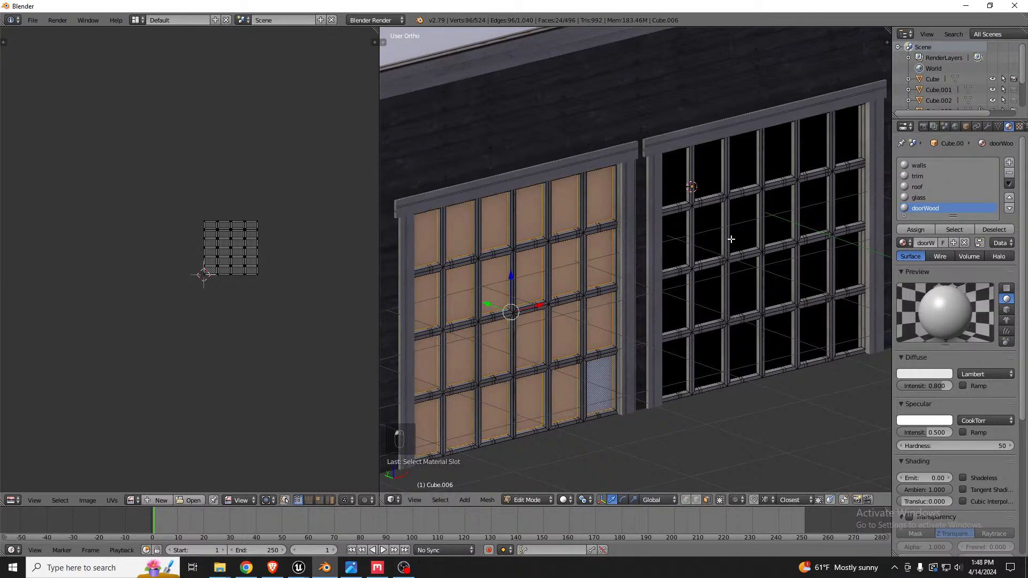
pyautogui.press('z')
pyautogui.press('z')
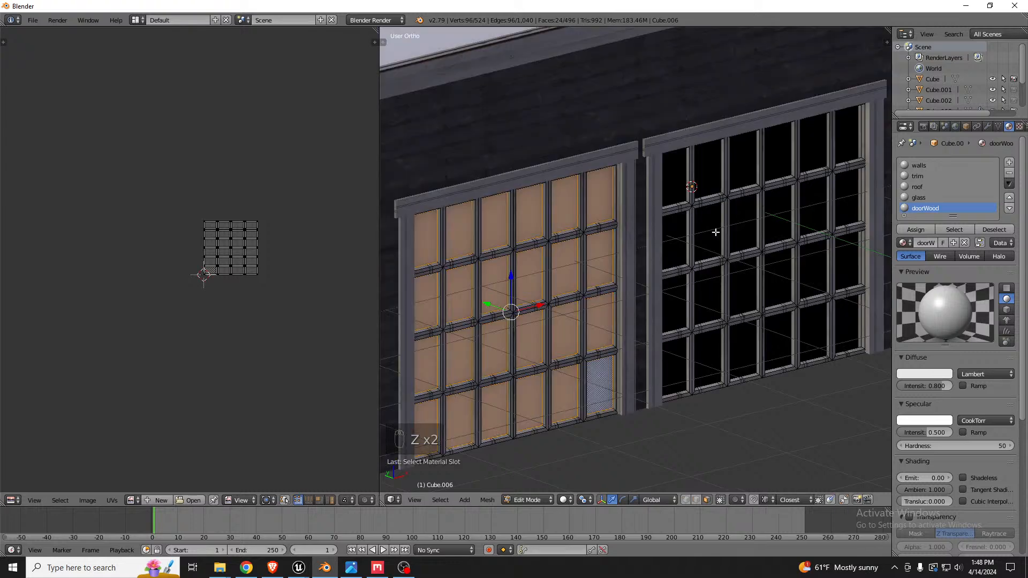
pyautogui.rightClick(674, 234)
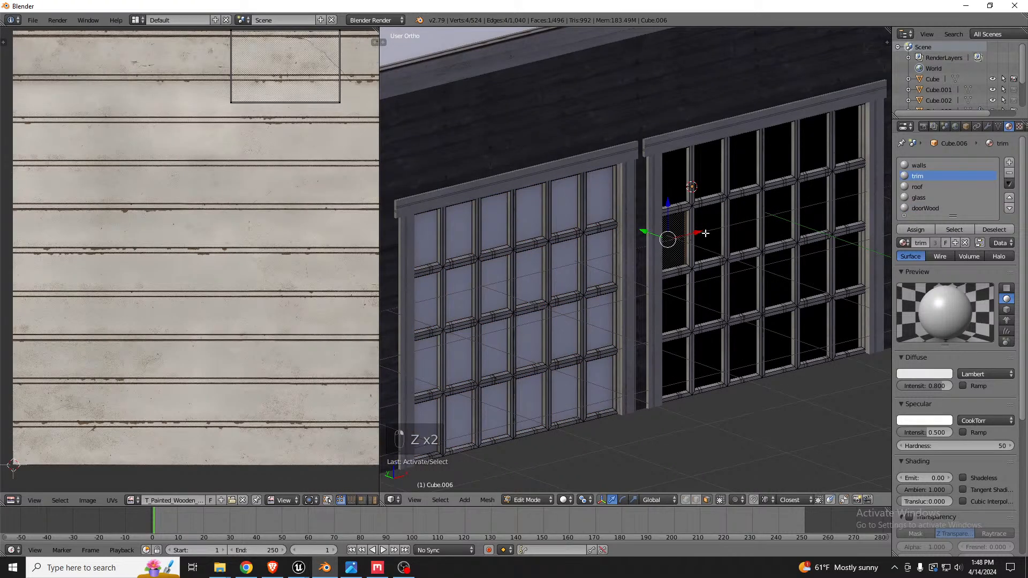
pyautogui.scroll(4, 705, 234)
# Undo the selection changes, the normals recalculation, the frame duplication and the door's move into the garage opening.
pyautogui.hotkey('ctrl', 'z')
pyautogui.hotkey('ctrl', 'z')
pyautogui.hotkey('ctrl', 'z')
pyautogui.hotkey('ctrl', 'z')
pyautogui.hotkey('ctrl', 'z')
pyautogui.hotkey('ctrl', 'z')
pyautogui.hotkey('ctrl', 'z')
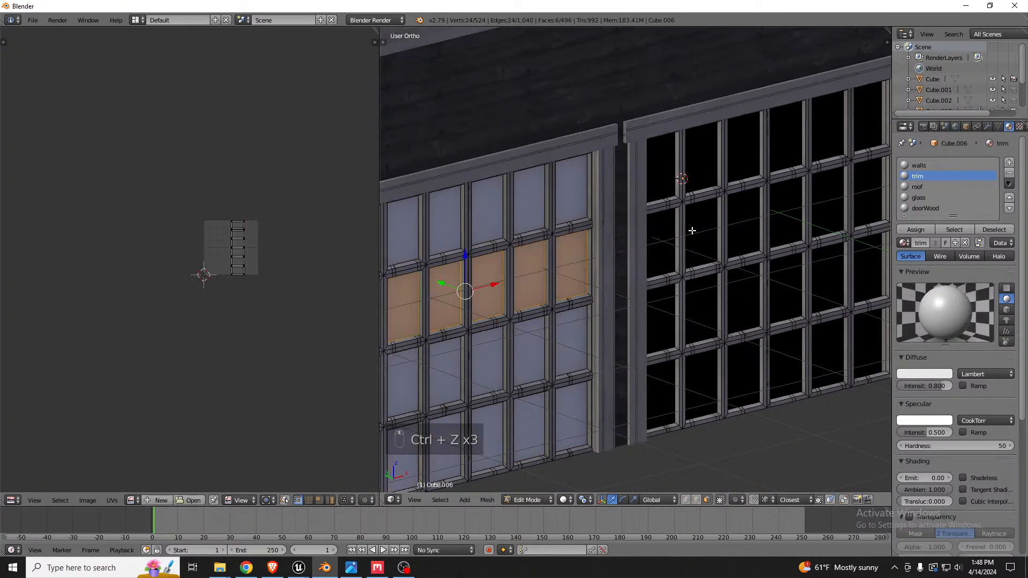
pyautogui.hotkey('ctrl', 'z')
pyautogui.hotkey('ctrl', 'z')
pyautogui.hotkey('ctrl', 'z')
pyautogui.hotkey('ctrl', 'z')
pyautogui.hotkey('ctrl', 'z')
pyautogui.hotkey('ctrl', 'z')
pyautogui.hotkey('ctrl', 'z')
pyautogui.hotkey('ctrl', 'z')
pyautogui.hotkey('ctrl', 'z')
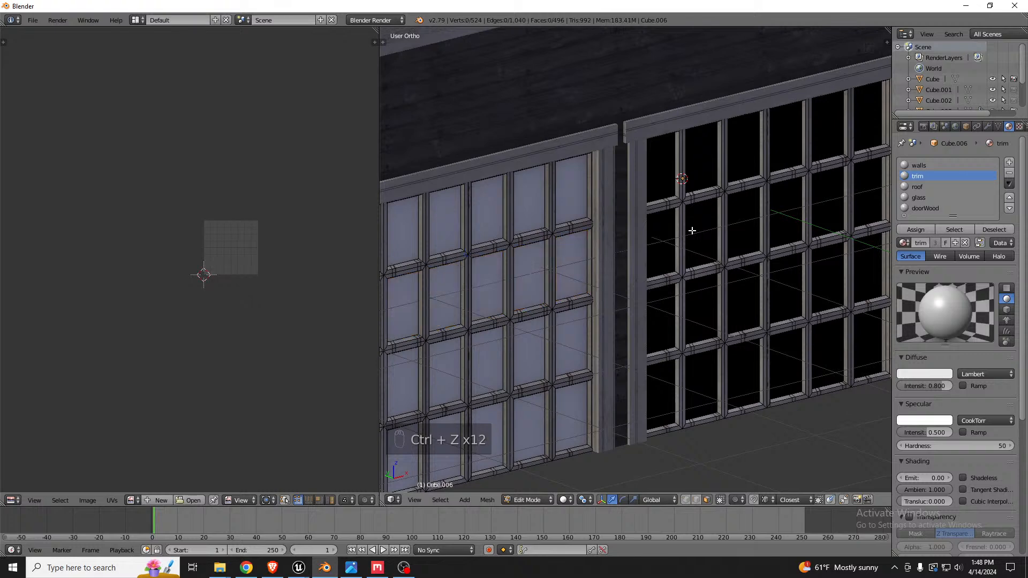
pyautogui.hotkey('ctrl', 'z')
pyautogui.hotkey('ctrl', 'z')
pyautogui.hotkey('ctrl', 'z')
pyautogui.hotkey('ctrl', 'z')
pyautogui.hotkey('ctrl', 'z')
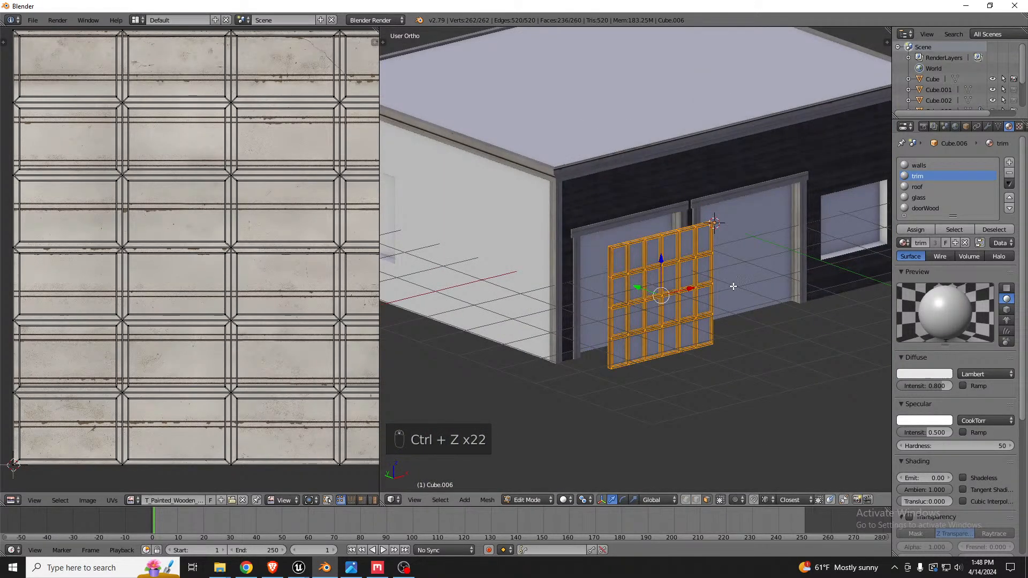
# Duplicate the selected door frame faces beside the original door and inspect the copy from behind and from above.
pyautogui.hotkey('shift', 'd')
pyautogui.click(844, 260)
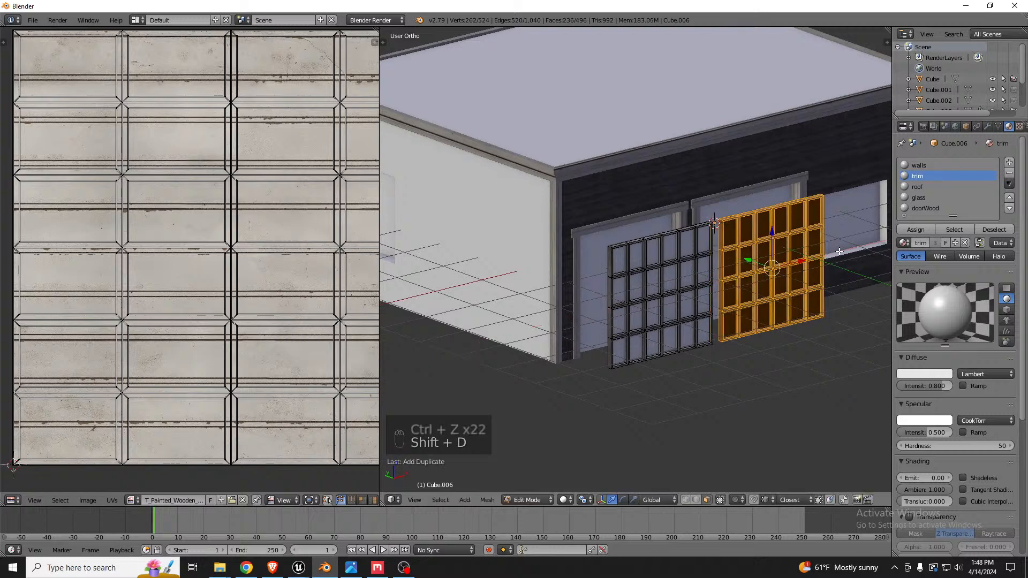
pyautogui.moveTo(752, 244); pyautogui.dragTo(546, 277, button='middle')
pyautogui.scroll(5, 764, 231)
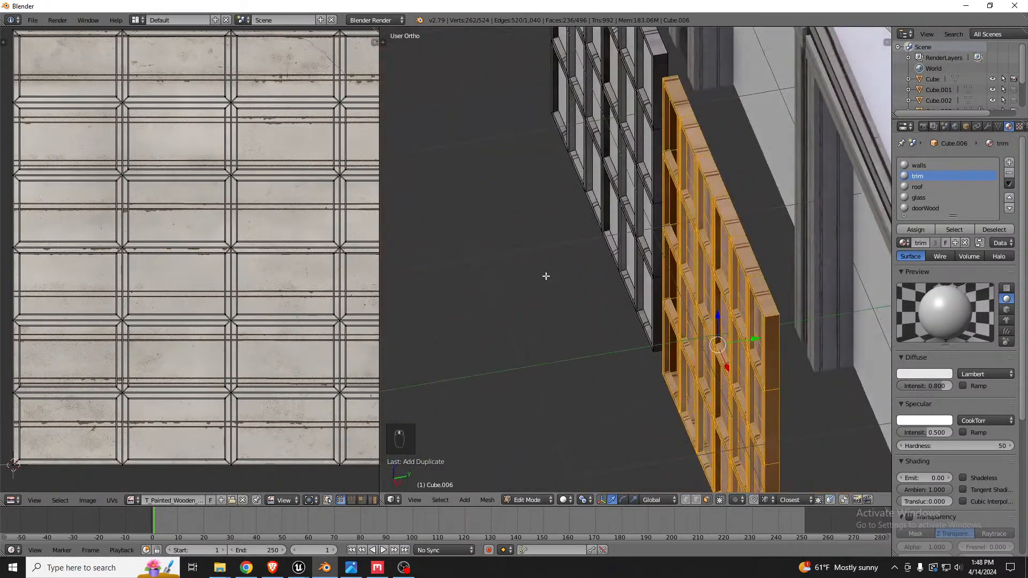
pyautogui.press('KP_7')
pyautogui.press('z')
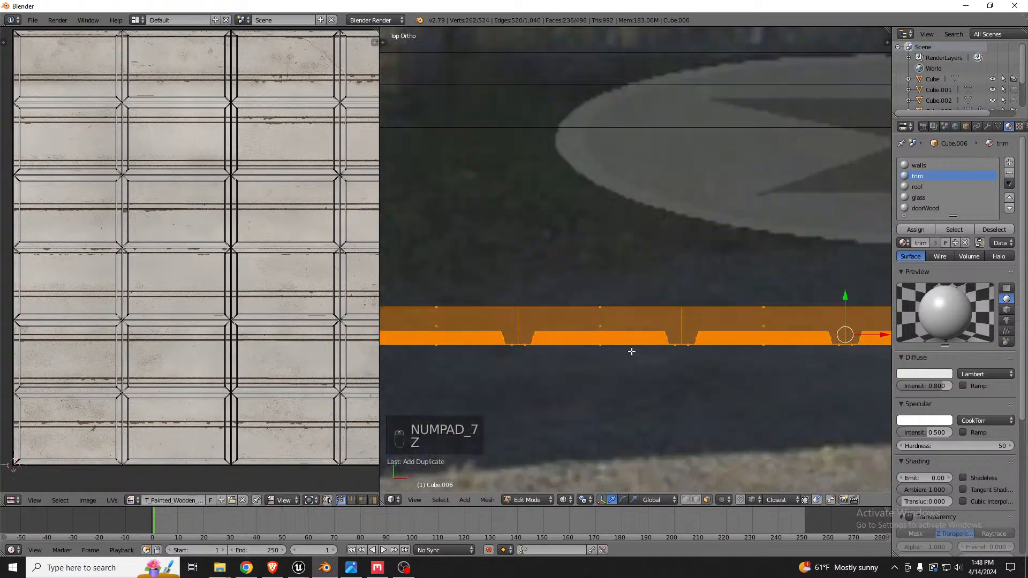
# Check the copied frame's corner panel up close in solid display and undo the frame duplication.
pyautogui.moveTo(734, 287); pyautogui.dragTo(655, 231, button='middle')
pyautogui.press('z')
pyautogui.rightClick(615, 234)
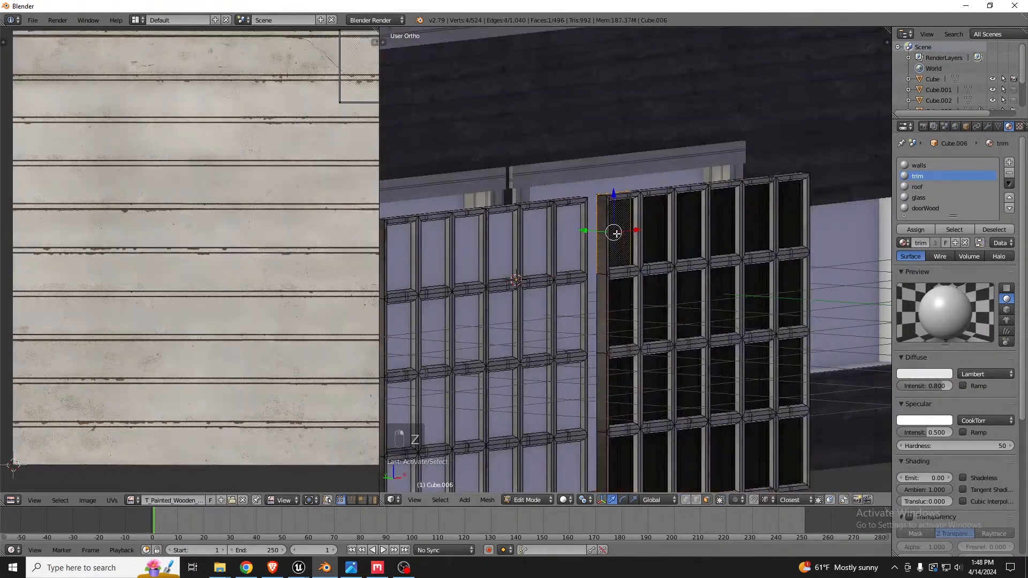
pyautogui.scroll(10, 662, 242)
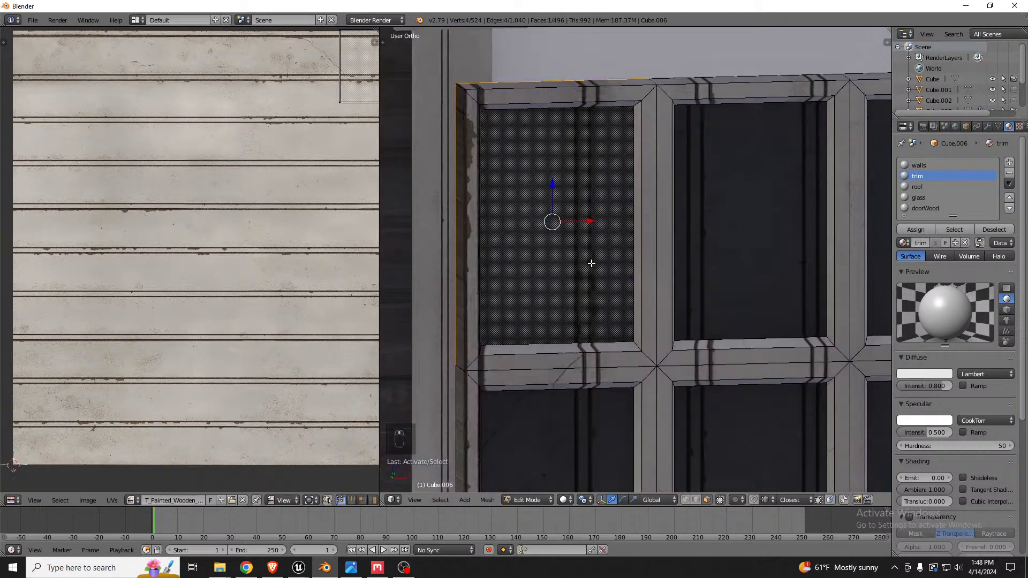
pyautogui.moveTo(592, 263); pyautogui.dragTo(532, 283, button='middle')
pyautogui.hotkey('ctrl', 'z')
pyautogui.hotkey('ctrl', 'z')
pyautogui.hotkey('ctrl', 'z')
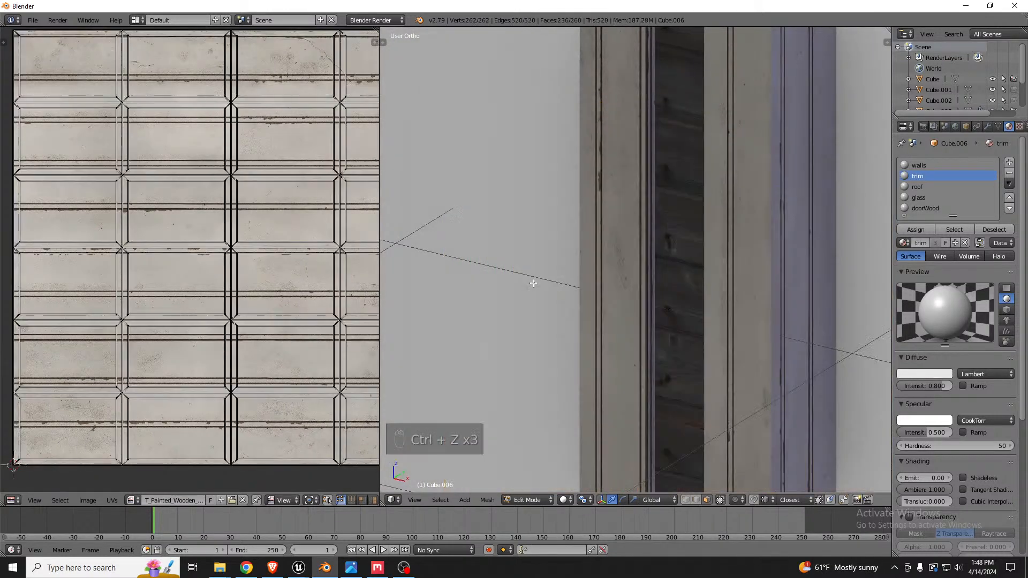
# Select one panel face of the original garage door and check it in wireframe and solid display.
pyautogui.scroll(-1, 719, 220)
pyautogui.scroll(-4, 719, 220)
pyautogui.moveTo(615, 229); pyautogui.dragTo(583, 229, button='middle')
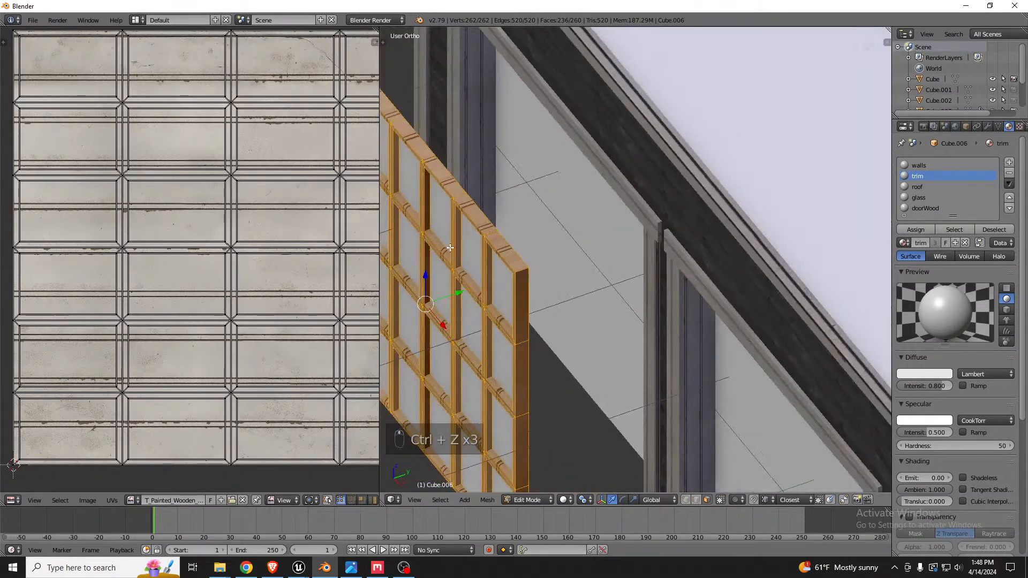
pyautogui.rightClick(458, 225)
pyautogui.scroll(8, 455, 222)
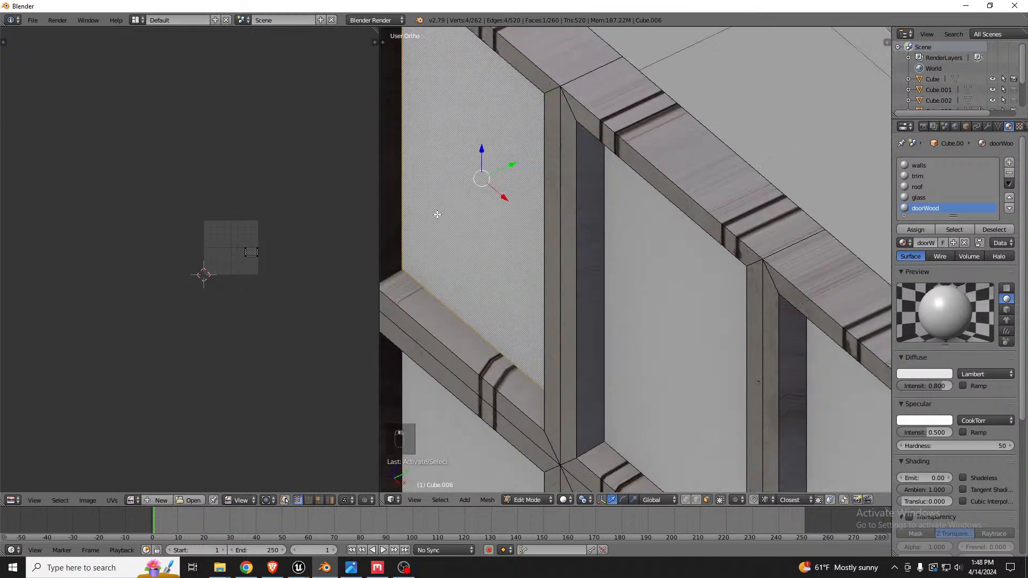
pyautogui.press('z')
pyautogui.scroll(-3, 477, 215)
pyautogui.press('z')
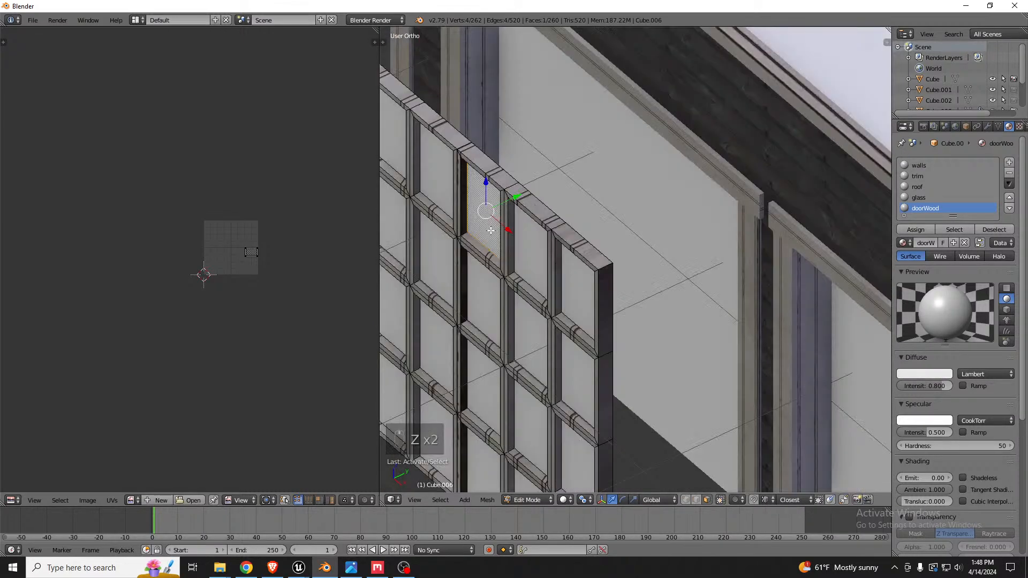
# Select all faces of the garage door and duplicate them about 2.5 units along the global X axis.
pyautogui.press('a')
pyautogui.press('a')
pyautogui.press('a')
pyautogui.scroll(-1, 503, 238)
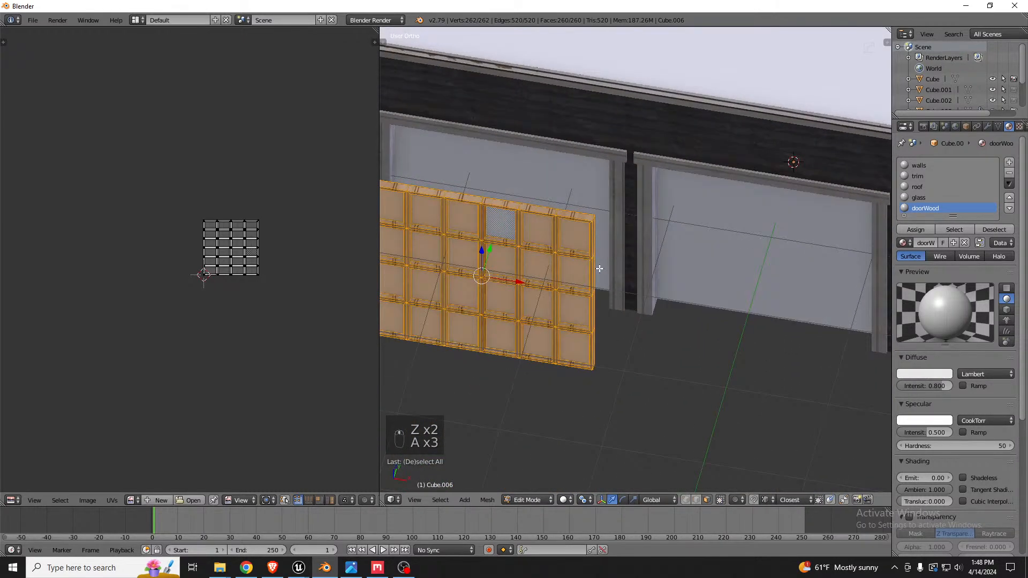
pyautogui.hotkey('shift', 'd')
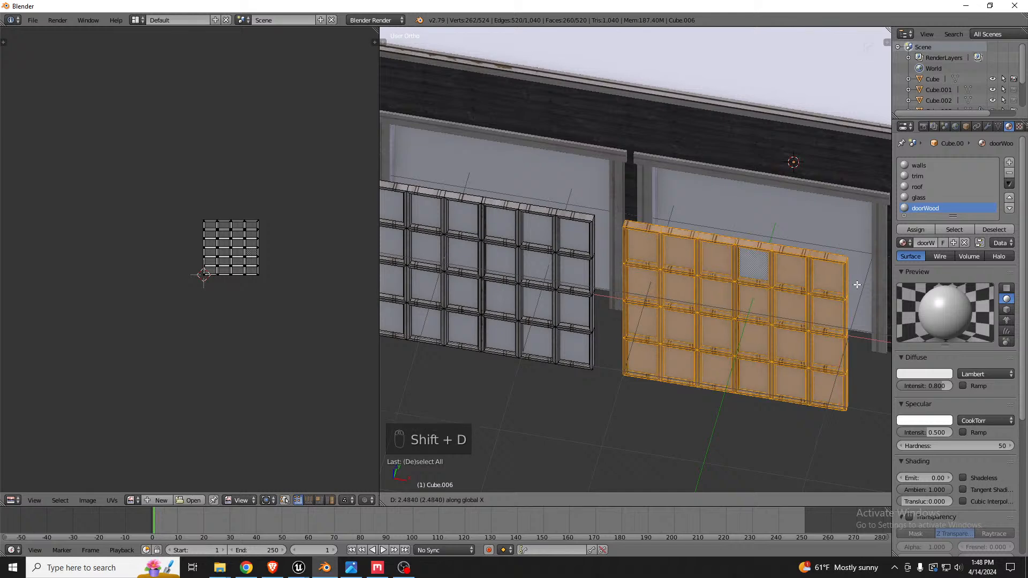
pyautogui.click(858, 295)
# Select both garage doors and move them about 0.86 units along the Y axis into the two wall openings.
pyautogui.moveTo(793, 300); pyautogui.dragTo(835, 294, button='middle')
pyautogui.press('a')
pyautogui.press('a')
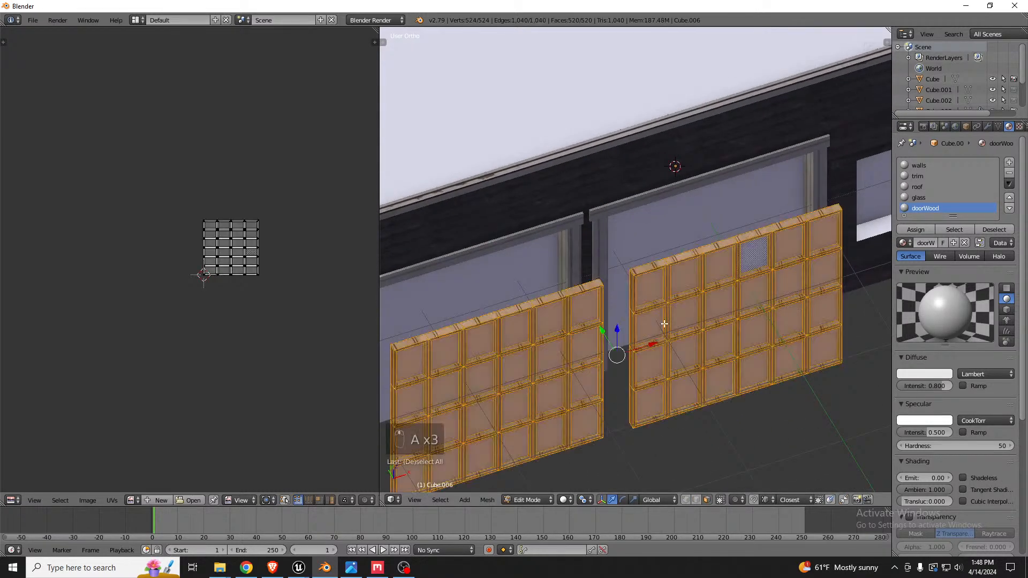
pyautogui.press('g')
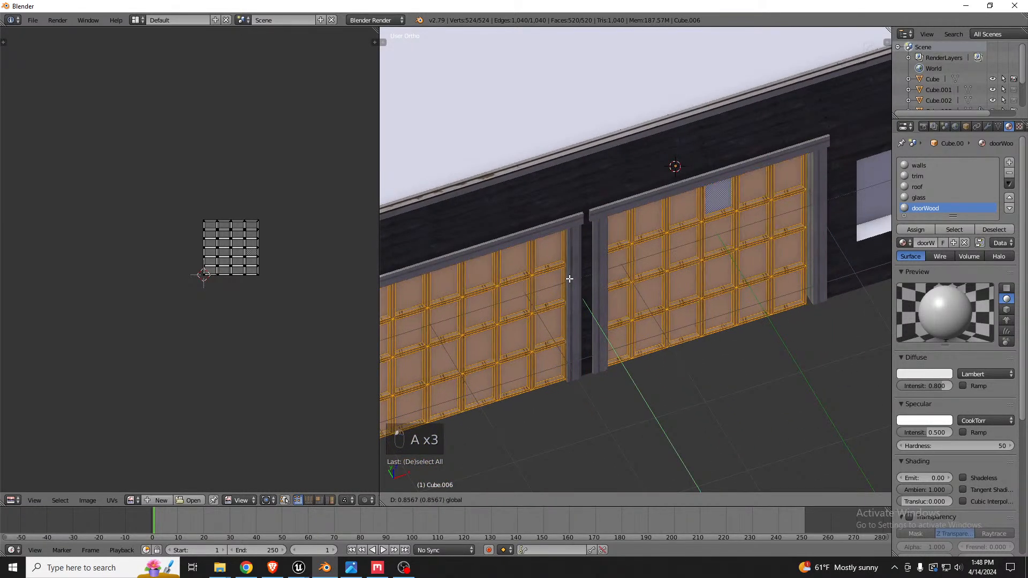
pyautogui.click(568, 280)
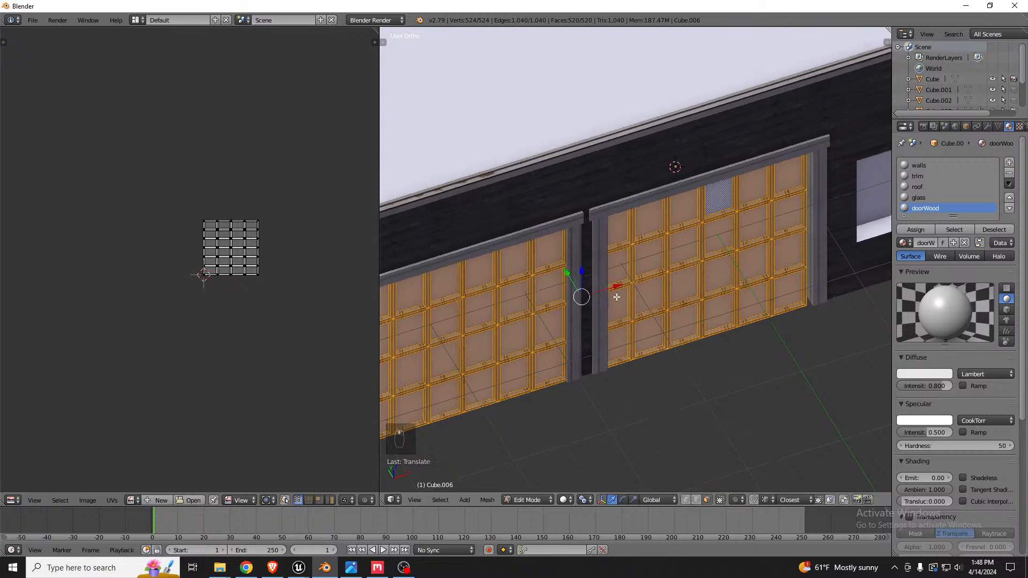
pyautogui.moveTo(569, 280); pyautogui.dragTo(657, 195, button='middle')
pyautogui.moveTo(594, 276); pyautogui.dragTo(740, 330, button='middle')
pyautogui.scroll(2, 595, 308)
pyautogui.scroll(-2, 596, 308)
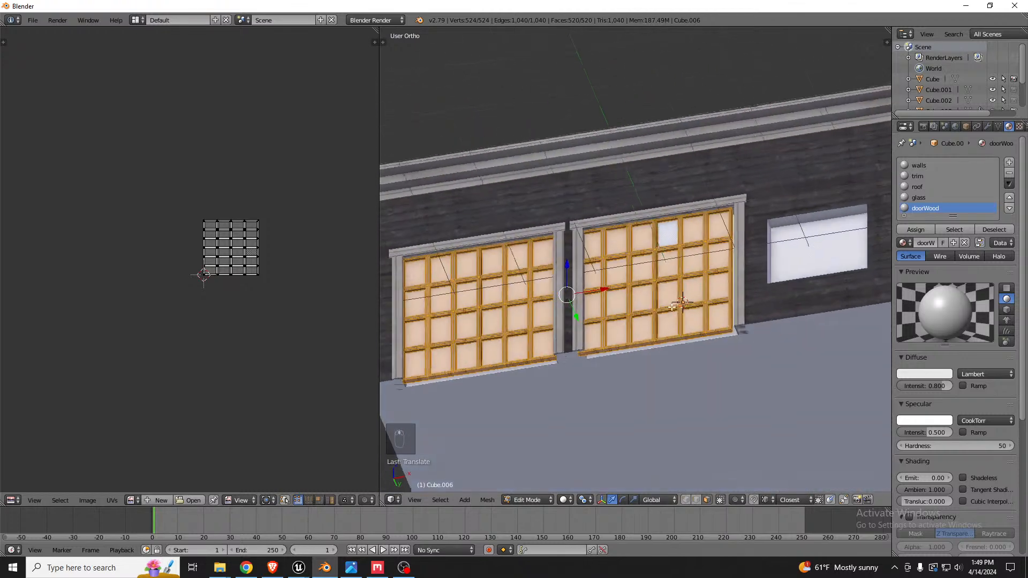
# Select only the duplicated door beside the window and shift it slightly along X to centre it in its opening.
pyautogui.scroll(3, 742, 330)
pyautogui.press('a')
pyautogui.press('l')
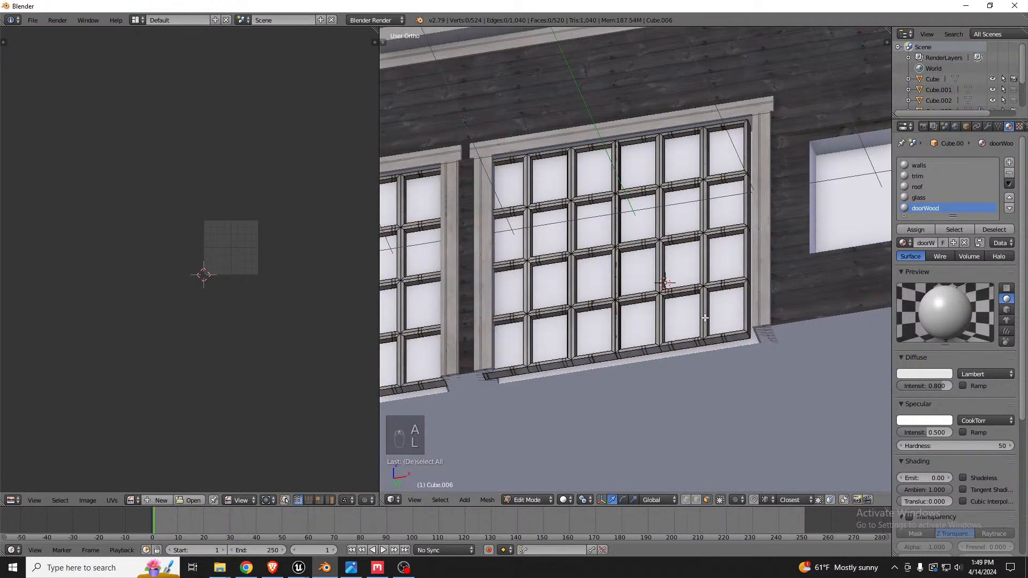
pyautogui.press('l')
pyautogui.moveTo(696, 300); pyautogui.dragTo(654, 247, button='middle')
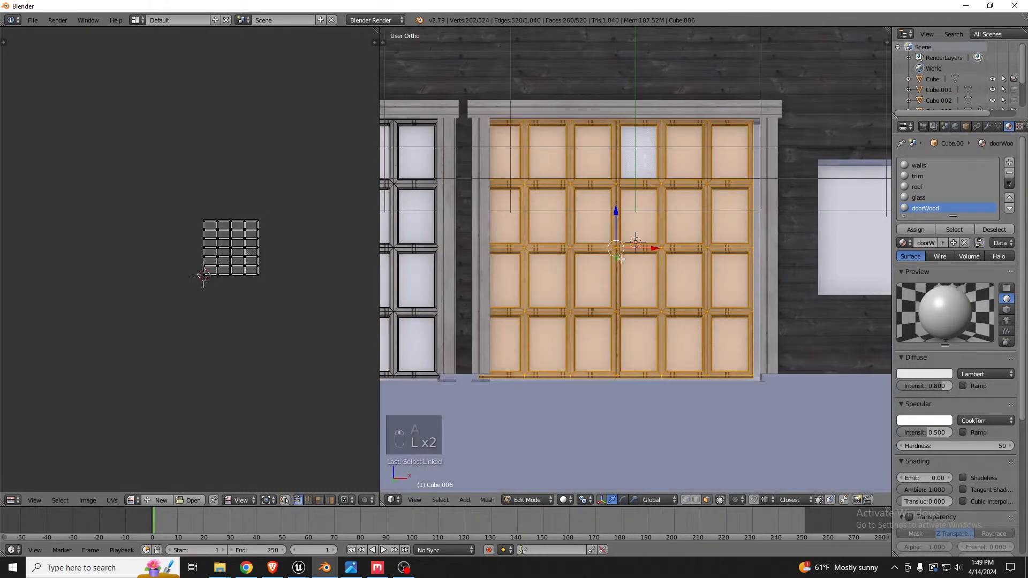
pyautogui.moveTo(657, 246); pyautogui.dragTo(668, 244)
pyautogui.moveTo(668, 244); pyautogui.dragTo(699, 266, button='middle')
pyautogui.scroll(-5, 699, 266)
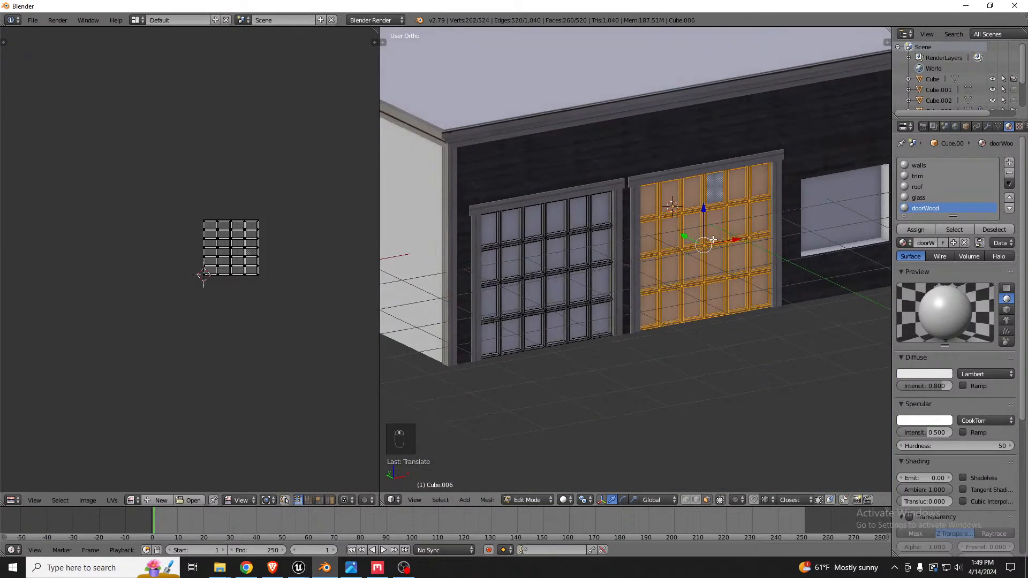
# Leave edit mode, maximize the 3D view and compare the doors and window with the reference photo in front wireframe view.
pyautogui.press('Tab')
pyautogui.hotkey('shift', 'space')
pyautogui.moveTo(562, 232); pyautogui.dragTo(467, 213, button='middle')
pyautogui.scroll(-2, 467, 213)
pyautogui.moveTo(587, 216); pyautogui.dragTo(677, 236, button='middle')
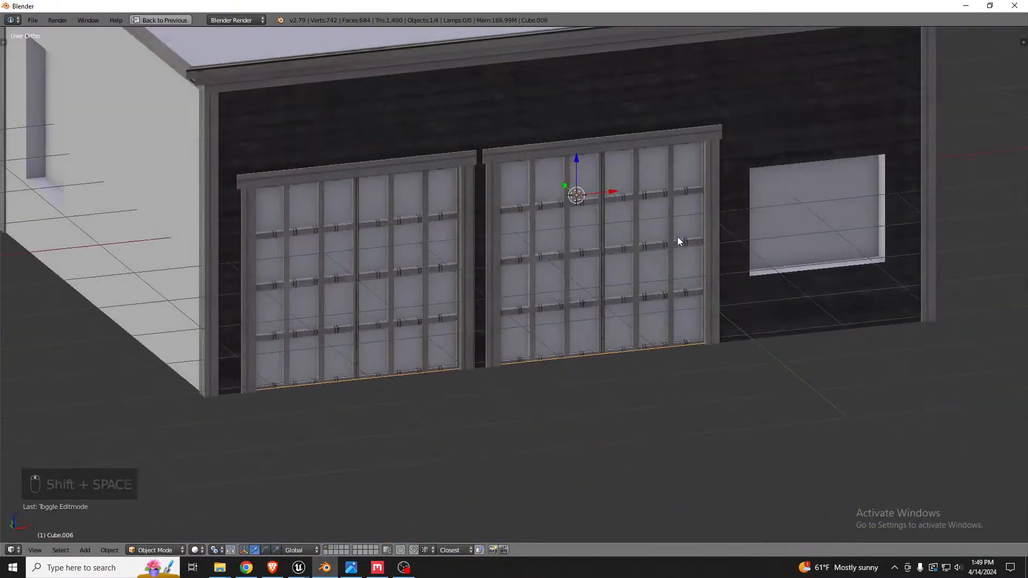
pyautogui.press('KP_1')
pyautogui.press('KP_5')
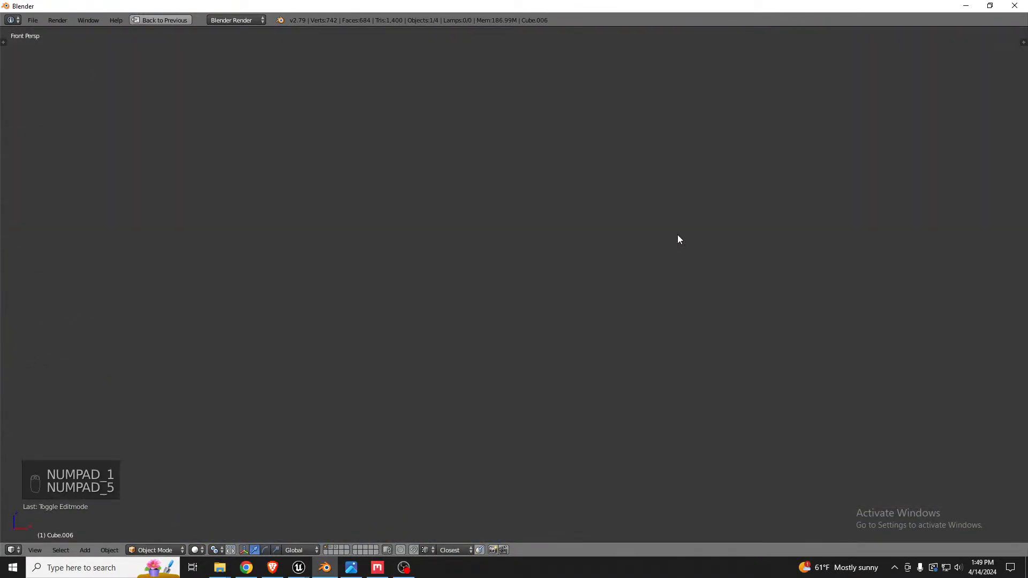
pyautogui.press('KP_5')
pyautogui.press('KP_Decimal')
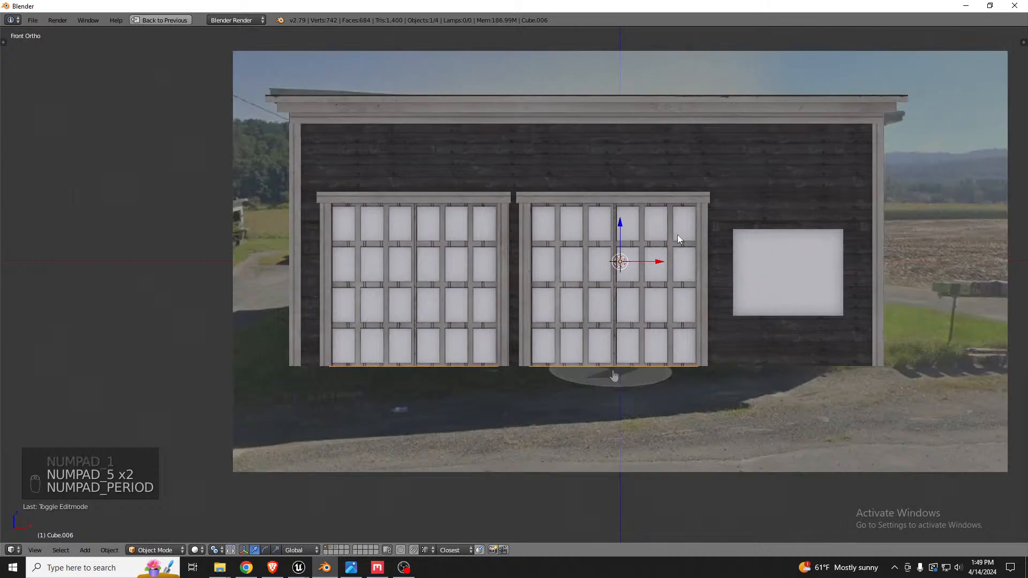
pyautogui.press('z')
pyautogui.scroll(4, 786, 274)
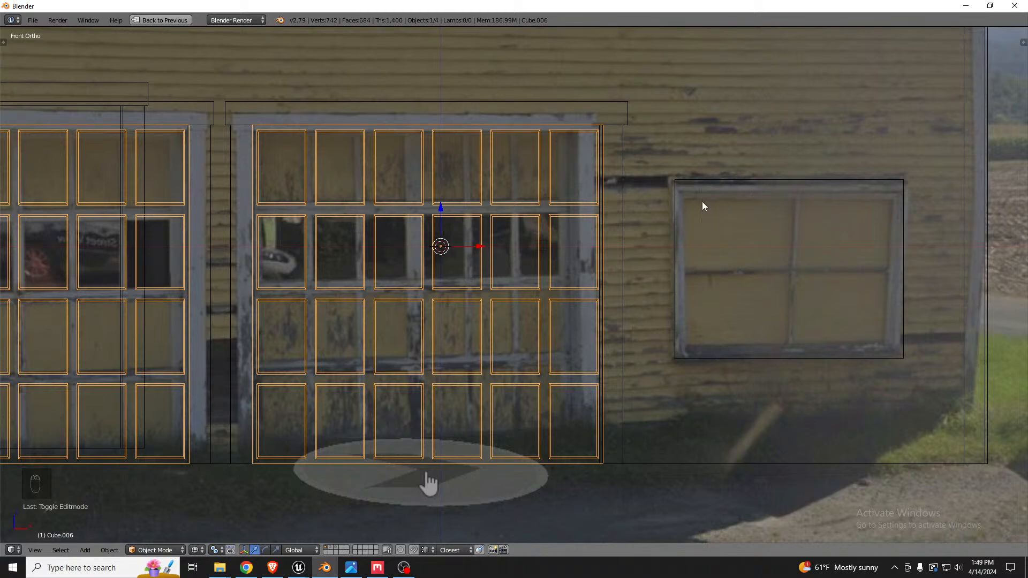
# Duplicate the window opening's recessed face on the wall object and move the copy forward along Y to the wall surface.
pyautogui.press('z')
pyautogui.rightClick(709, 215)
pyautogui.moveTo(709, 215)
pyautogui.mouseDown(button='middle')
pyautogui.moveTo(763, 226)
pyautogui.moveTo(720, 190)
pyautogui.moveTo(733, 195)
pyautogui.mouseUp(button='middle')
pyautogui.press('Tab')
pyautogui.rightClick(734, 196)
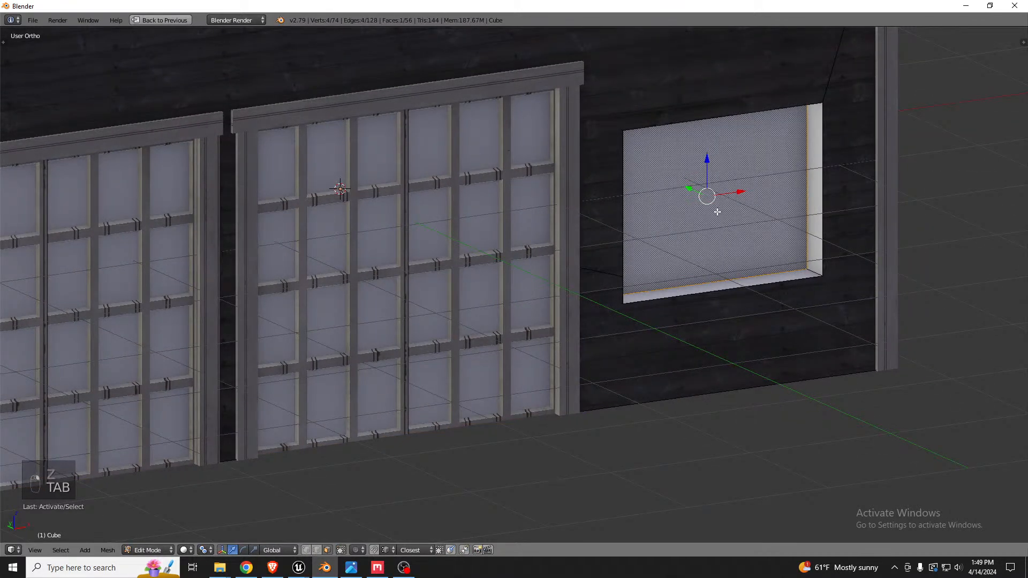
pyautogui.hotkey('shift', 'd')
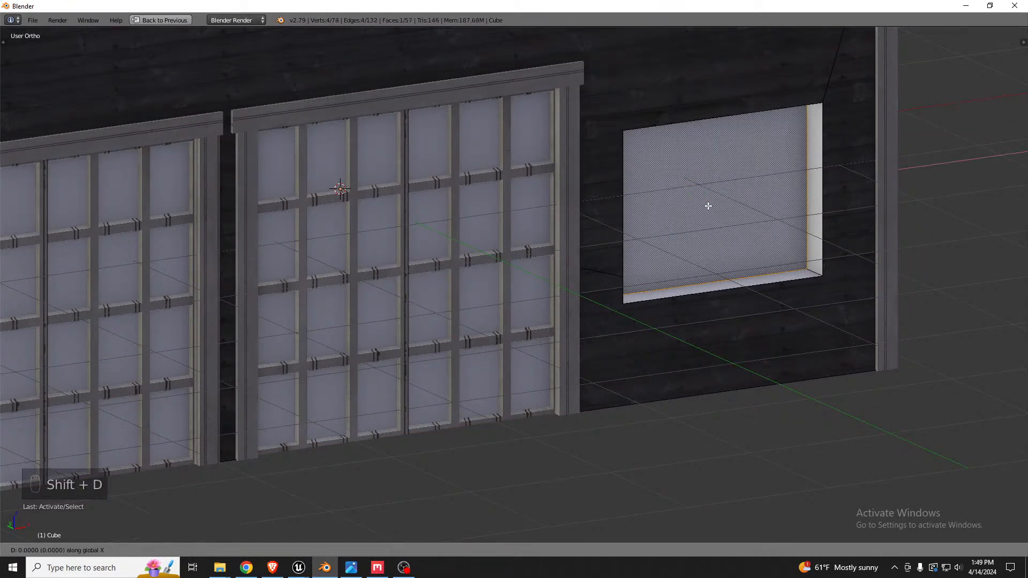
pyautogui.press('y')
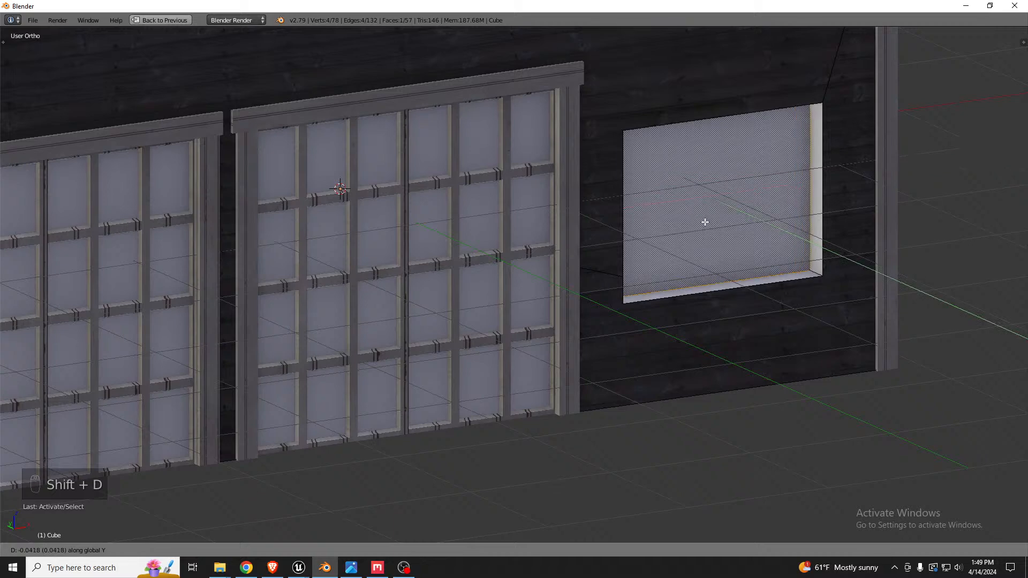
pyautogui.click(720, 224)
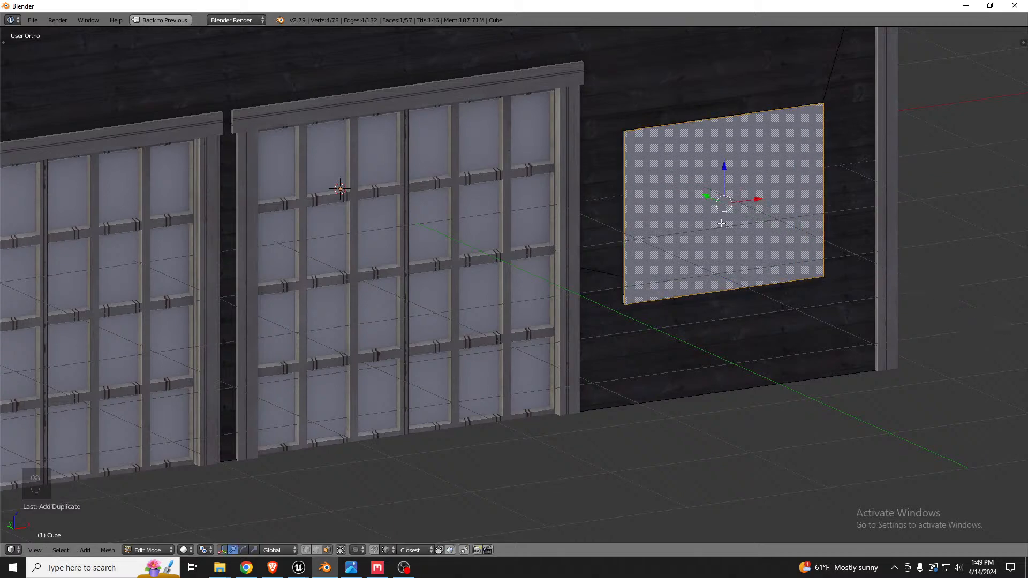
# Enlarge the duplicated window face slightly beyond its opening and nudge it about 0.007 units along Y.
pyautogui.moveTo(721, 224); pyautogui.dragTo(710, 132, button='middle')
pyautogui.scroll(3, 711, 132)
pyautogui.press('s')
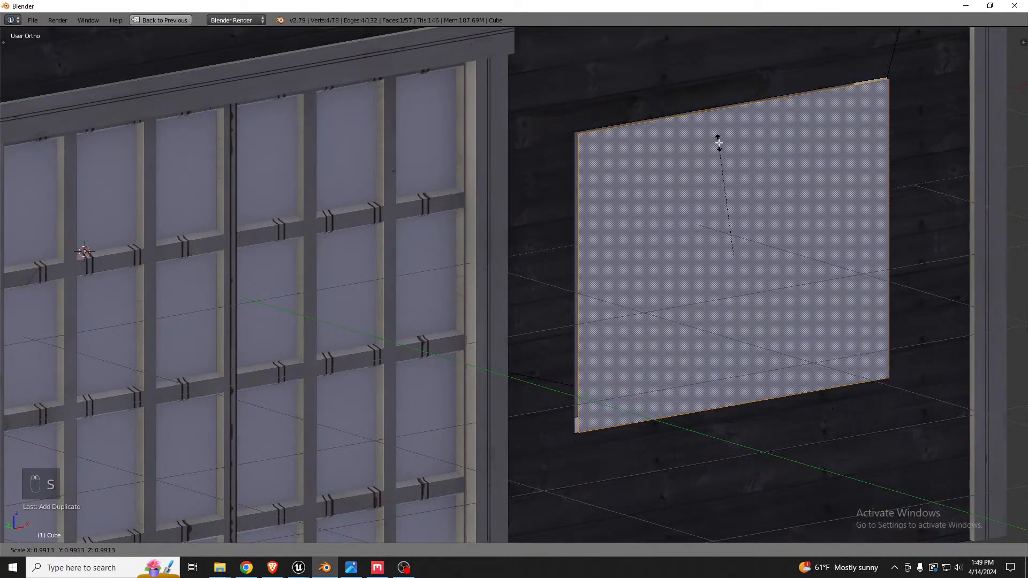
pyautogui.click(725, 166)
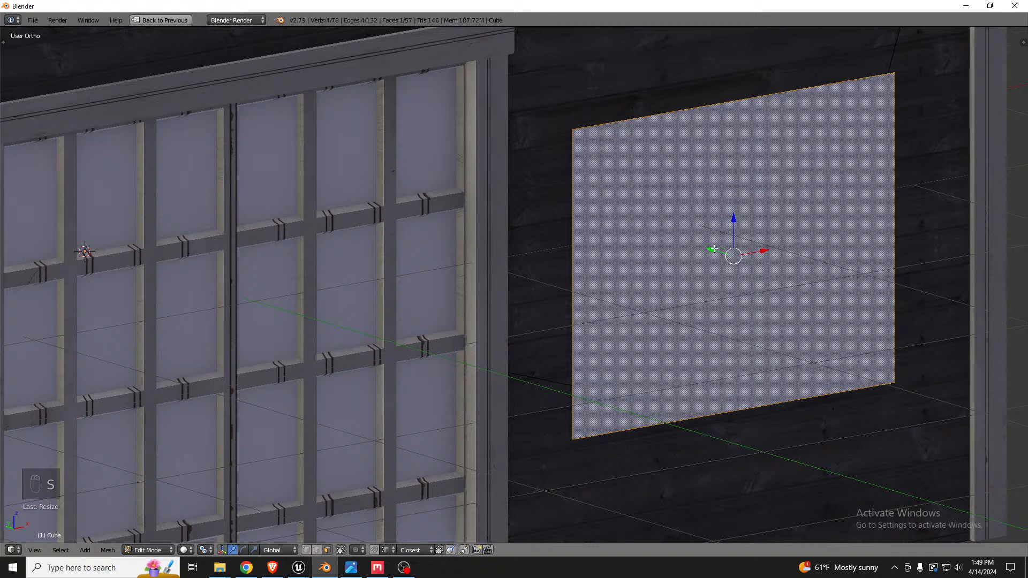
pyautogui.press('g')
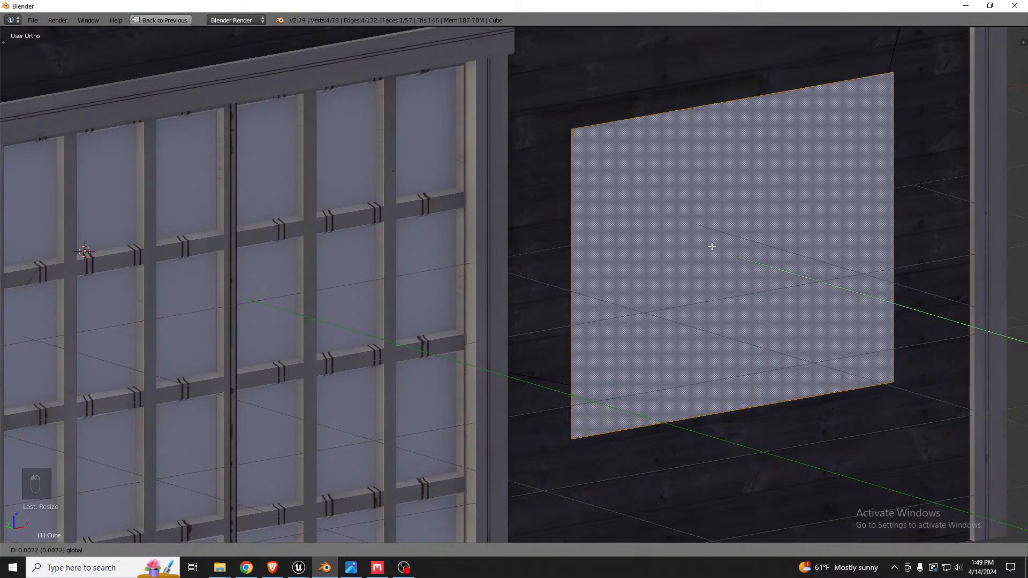
pyautogui.click(712, 247)
pyautogui.press('s')
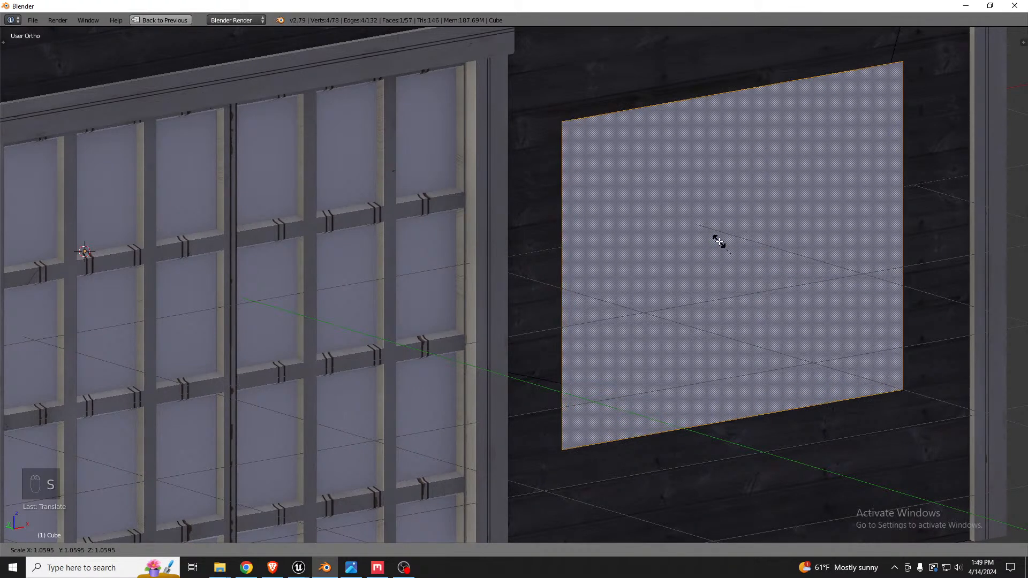
pyautogui.click(747, 228)
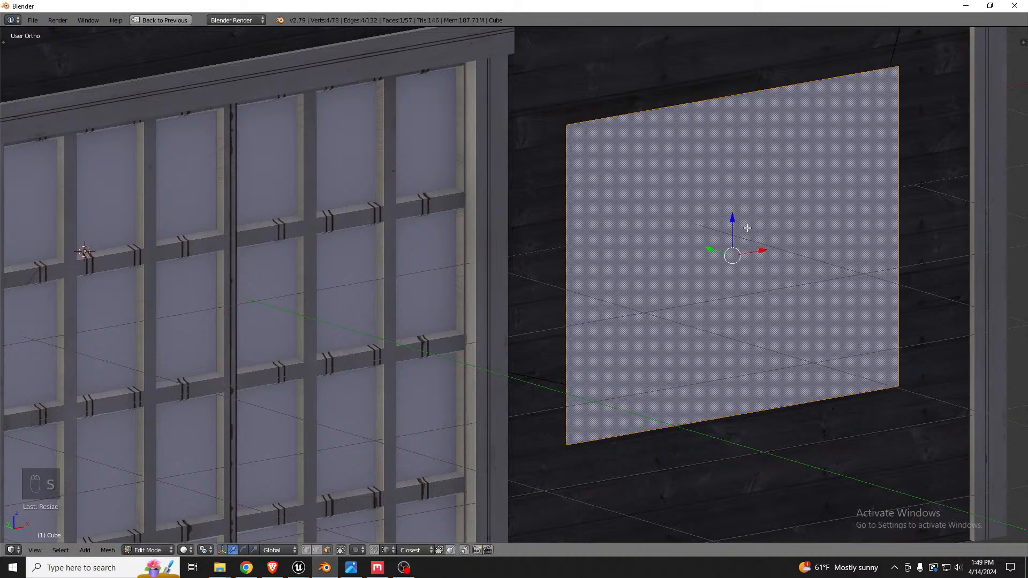
# Extrude the window face outward about 0.03 units and shift the whole linked block slightly along Y.
pyautogui.press('e')
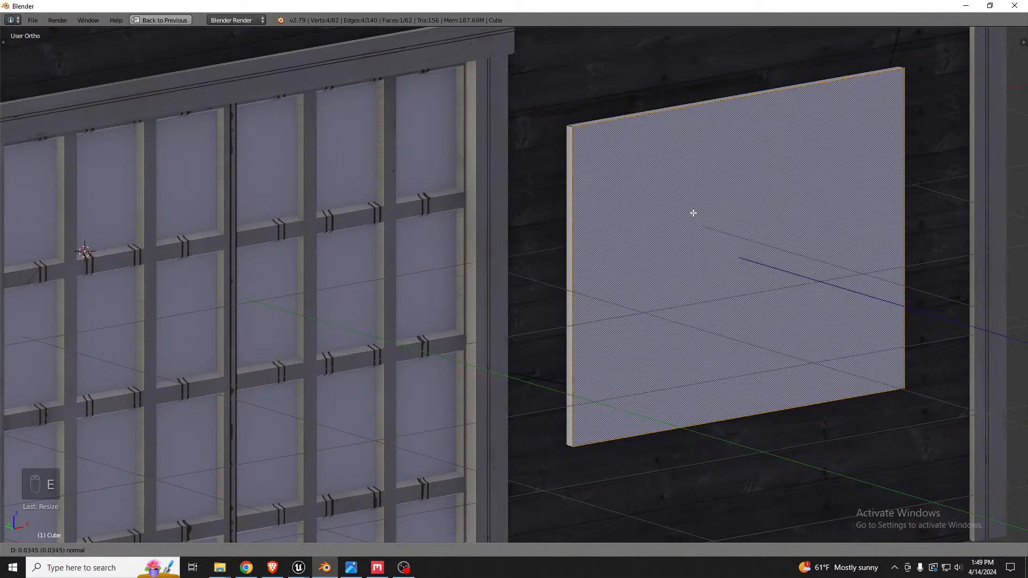
pyautogui.click(692, 213)
pyautogui.press('a')
pyautogui.press('a')
pyautogui.press('a')
pyautogui.press('a')
pyautogui.press('l')
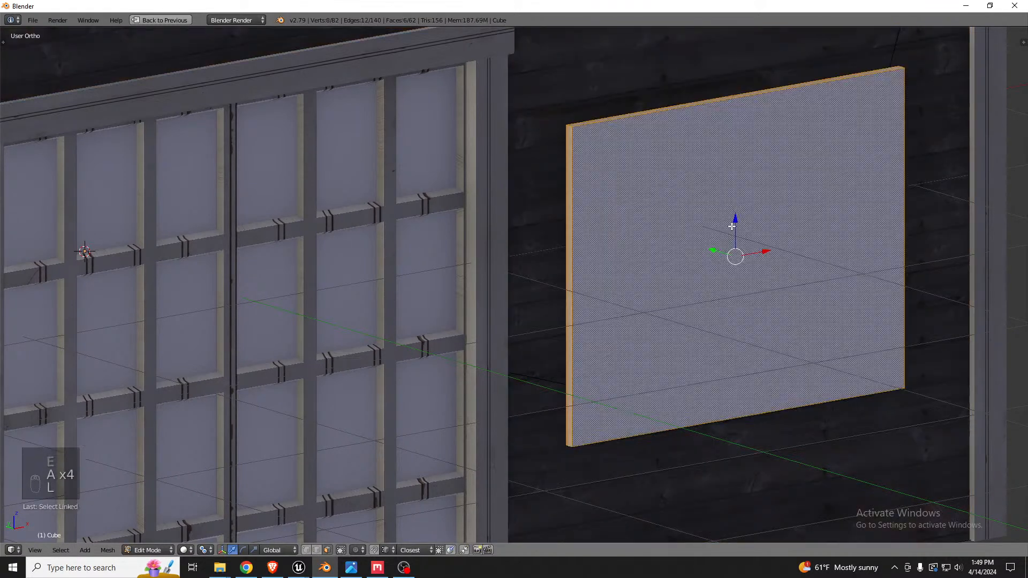
pyautogui.moveTo(716, 250); pyautogui.dragTo(714, 245)
pyautogui.moveTo(757, 208); pyautogui.dragTo(748, 222, button='middle')
# Inset the window block's front face to form a border and extrude the inner face inward about 0.014 units.
pyautogui.rightClick(748, 222)
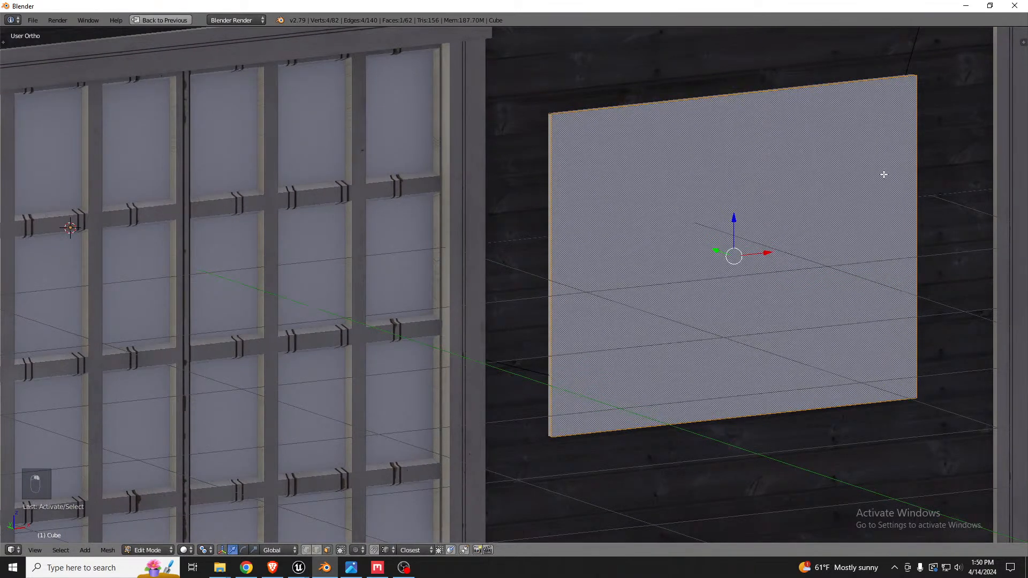
pyautogui.press('i')
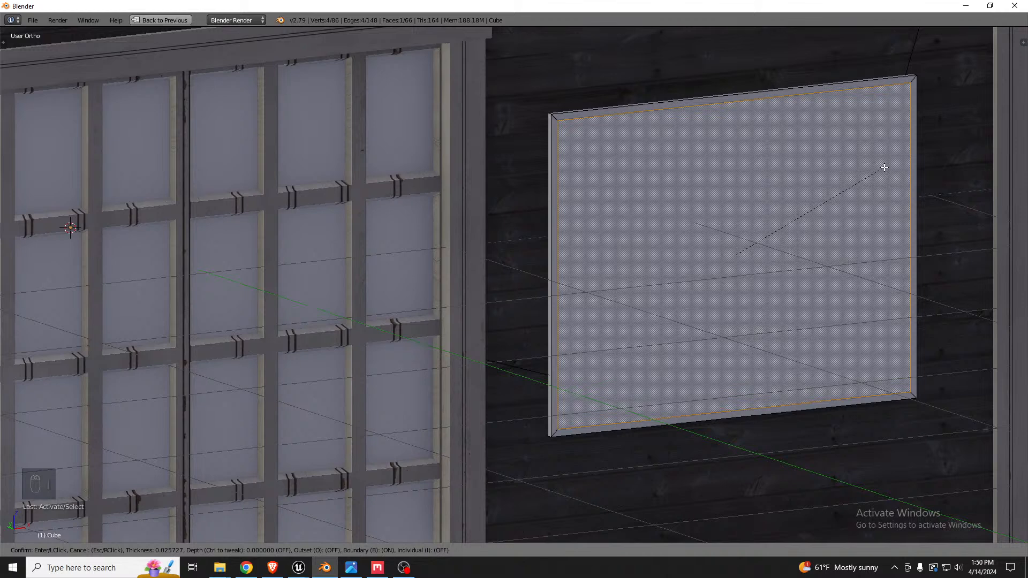
pyautogui.click(878, 170)
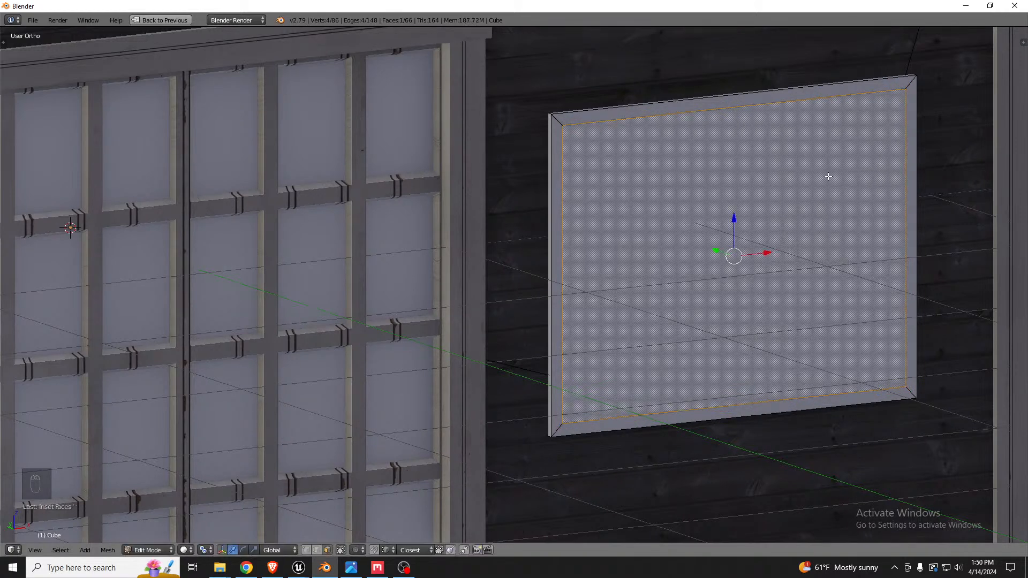
pyautogui.moveTo(826, 175); pyautogui.dragTo(830, 212, button='middle')
pyautogui.press('e')
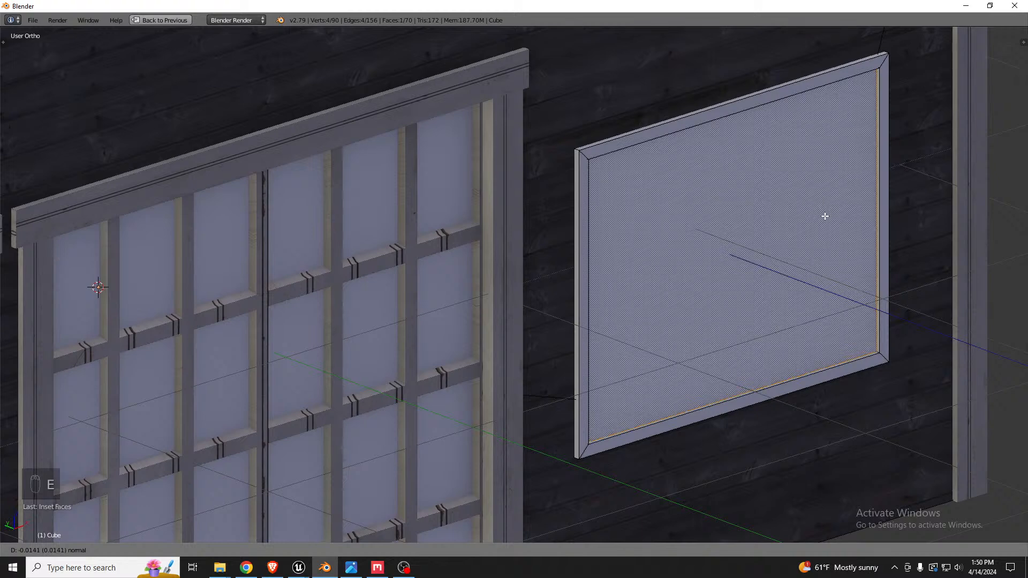
pyautogui.click(825, 216)
# Compare the window with the reference photo in front view and add centred vertical and horizontal loop cuts across it.
pyautogui.moveTo(823, 213); pyautogui.dragTo(812, 196, button='middle')
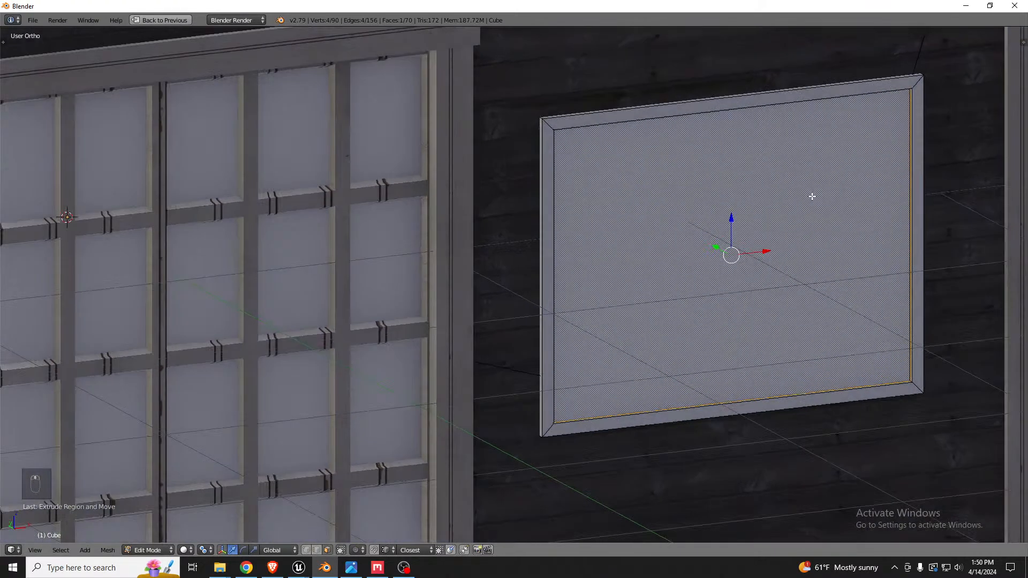
pyautogui.press('KP_1')
pyautogui.press('z')
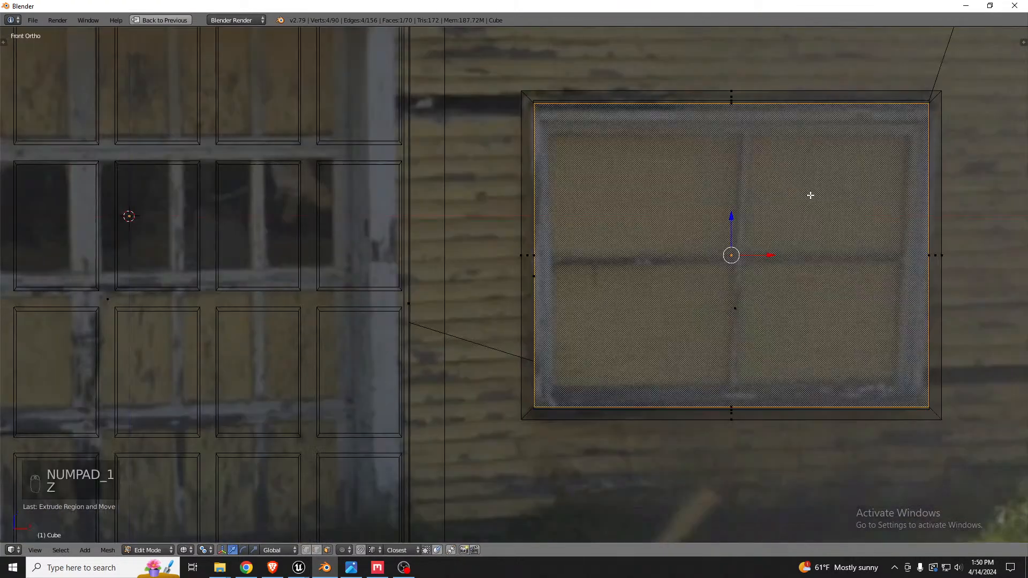
pyautogui.press('z')
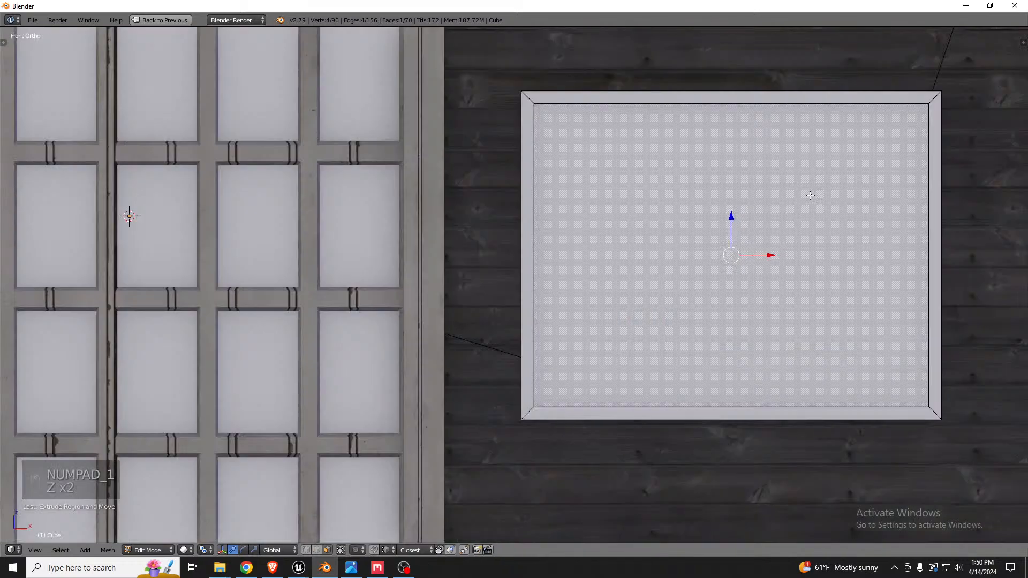
pyautogui.moveTo(746, 179); pyautogui.dragTo(779, 206, button='middle')
pyautogui.hotkey('ctrl', 'r')
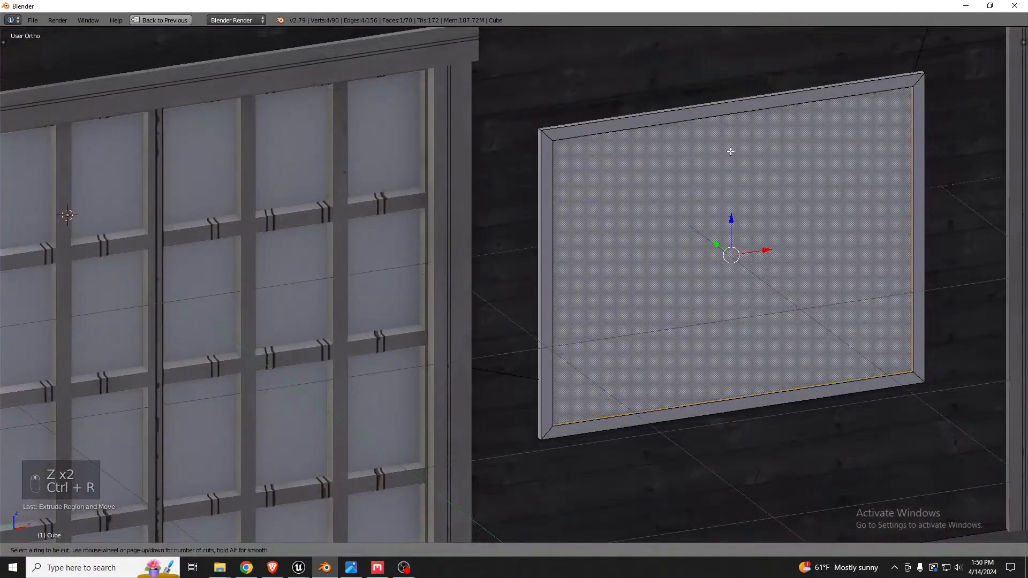
pyautogui.click(720, 125)
pyautogui.rightClick(722, 126)
pyautogui.hotkey('ctrl', 'r')
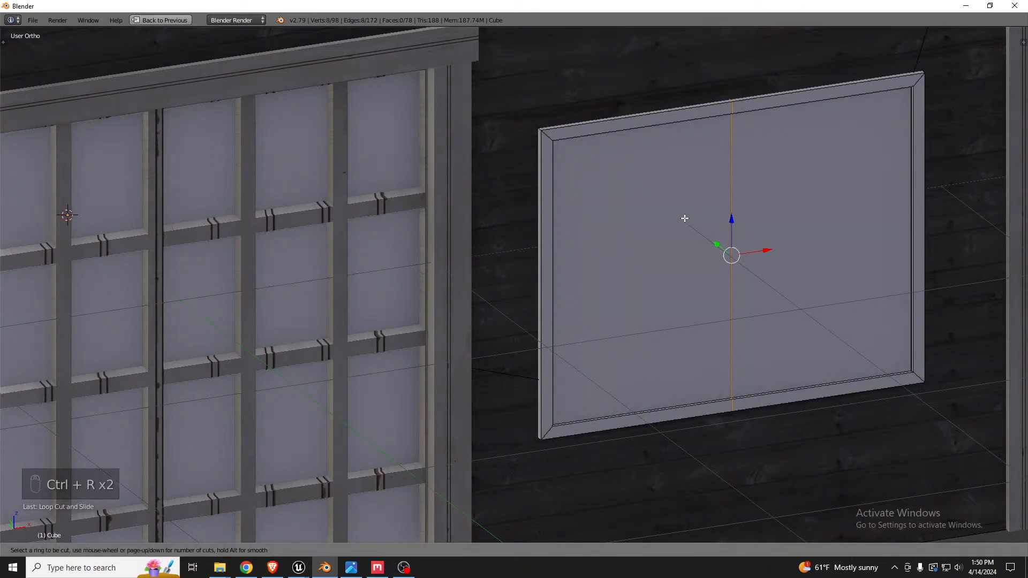
pyautogui.click(634, 271)
pyautogui.rightClick(634, 271)
# Select the four window pane faces in face mode and inset them individually to leave thin dividing bars.
pyautogui.hotkey('ctrl', 'Tab')
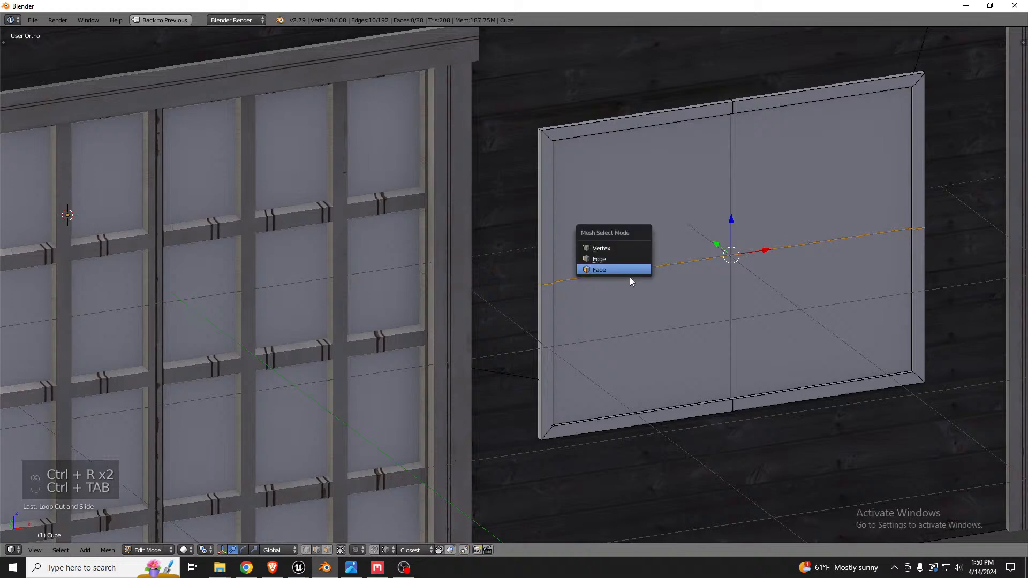
pyautogui.click(627, 269)
pyautogui.rightClick(640, 289)
pyautogui.keyDown('shift'); pyautogui.rightClick(646, 233); pyautogui.keyUp('shift')
pyautogui.keyDown('shift'); pyautogui.rightClick(768, 194); pyautogui.keyUp('shift')
pyautogui.keyDown('shift'); pyautogui.rightClick(778, 336); pyautogui.keyUp('shift')
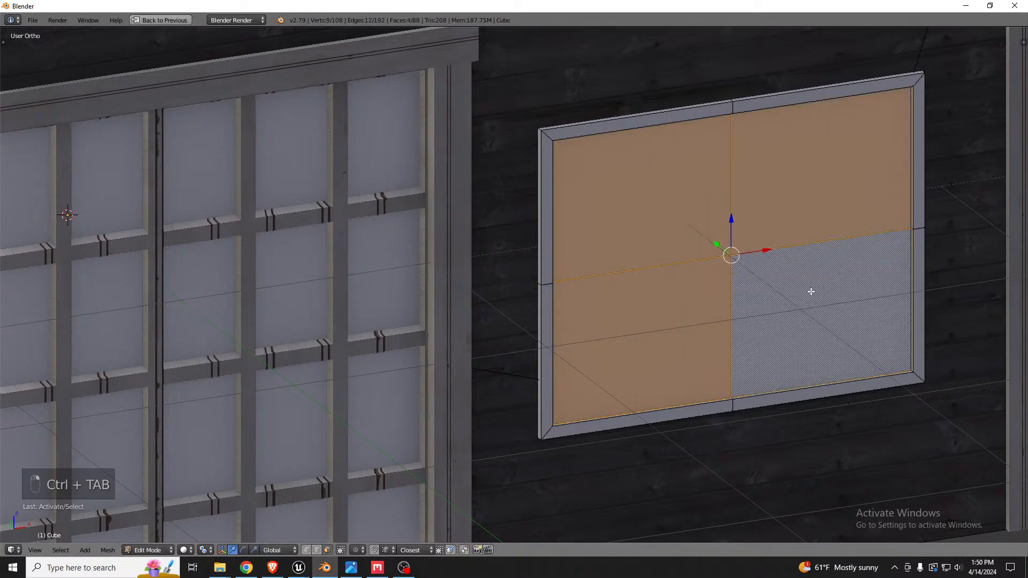
pyautogui.scroll(1, 844, 265)
pyautogui.press('i')
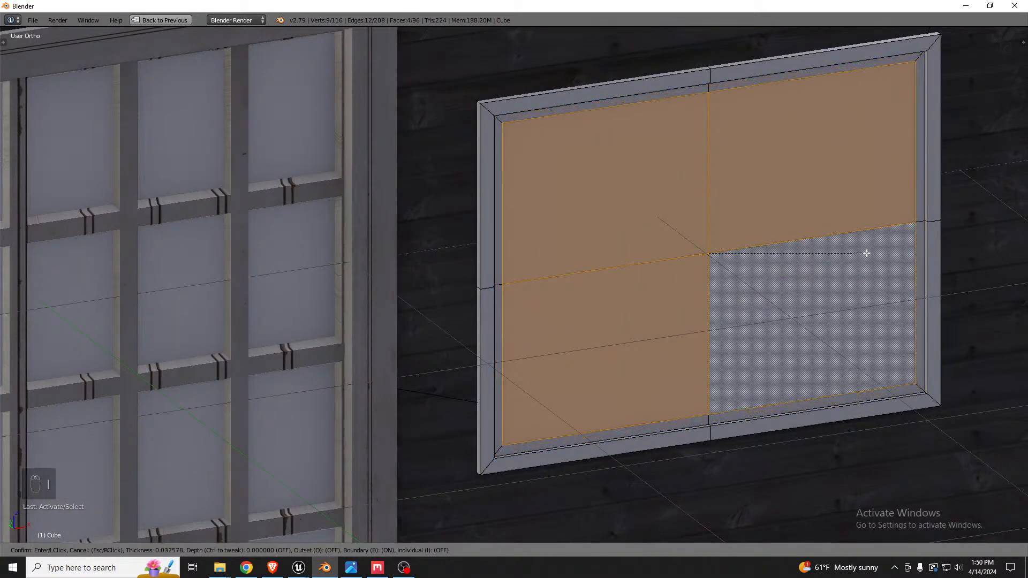
pyautogui.press('i')
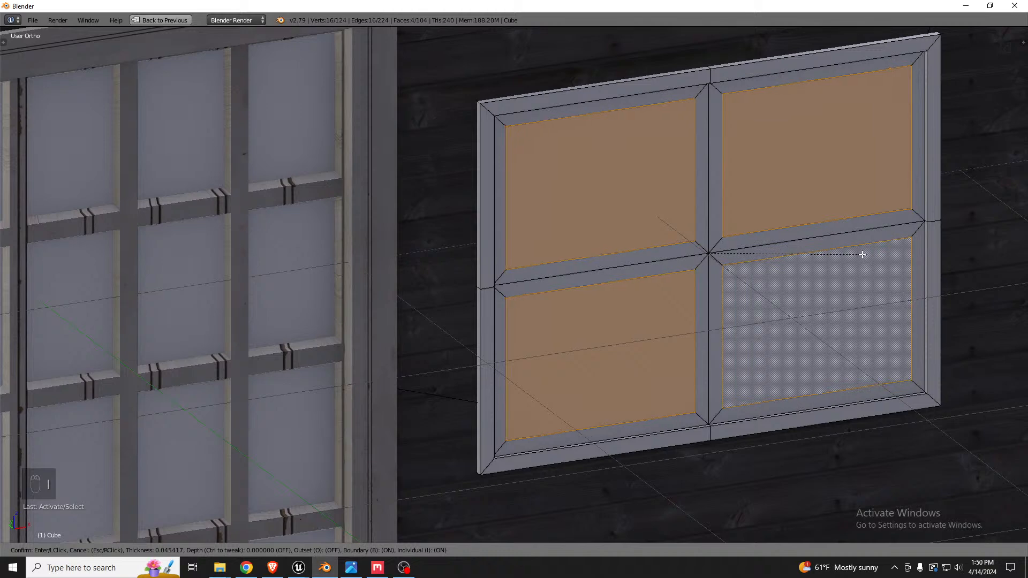
pyautogui.click(871, 242)
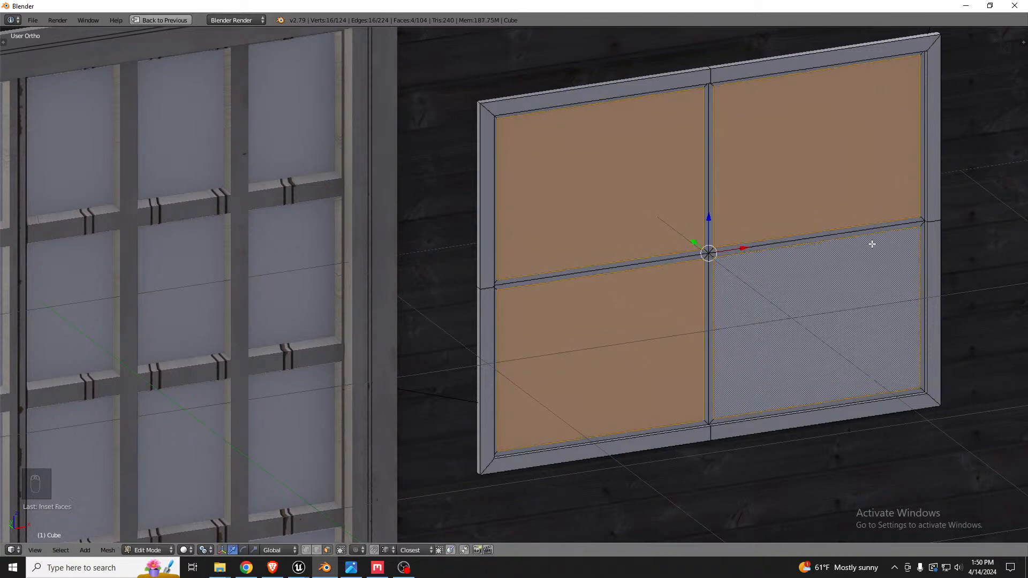
# Extrude the four pane faces inward about 0.019 units and scale them down slightly.
pyautogui.moveTo(872, 241); pyautogui.dragTo(851, 272, button='middle')
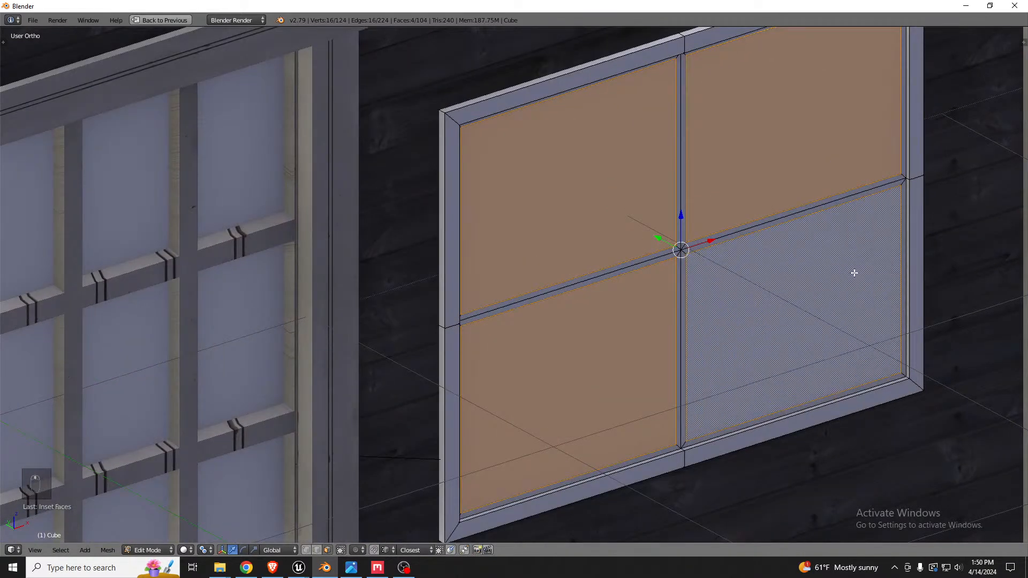
pyautogui.press('e')
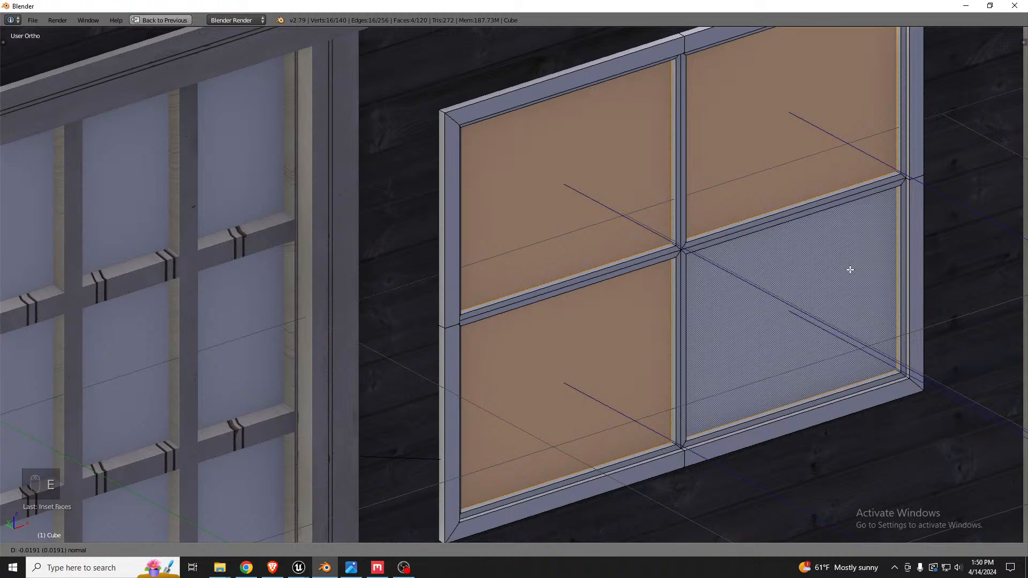
pyautogui.click(849, 269)
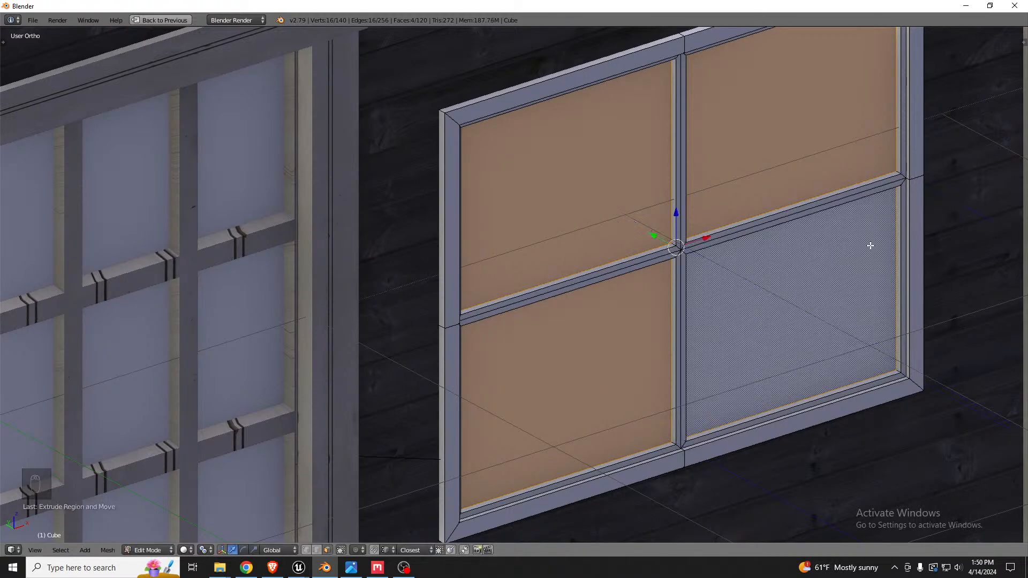
pyautogui.moveTo(872, 245)
pyautogui.mouseDown(button='middle')
pyautogui.moveTo(849, 206)
pyautogui.moveTo(872, 255)
pyautogui.mouseUp(button='middle')
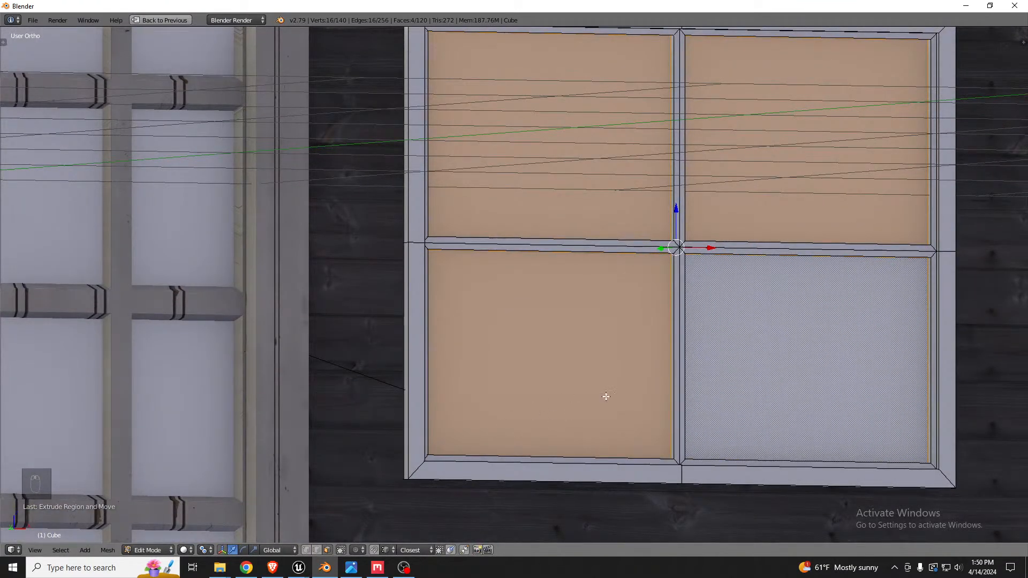
pyautogui.press('s')
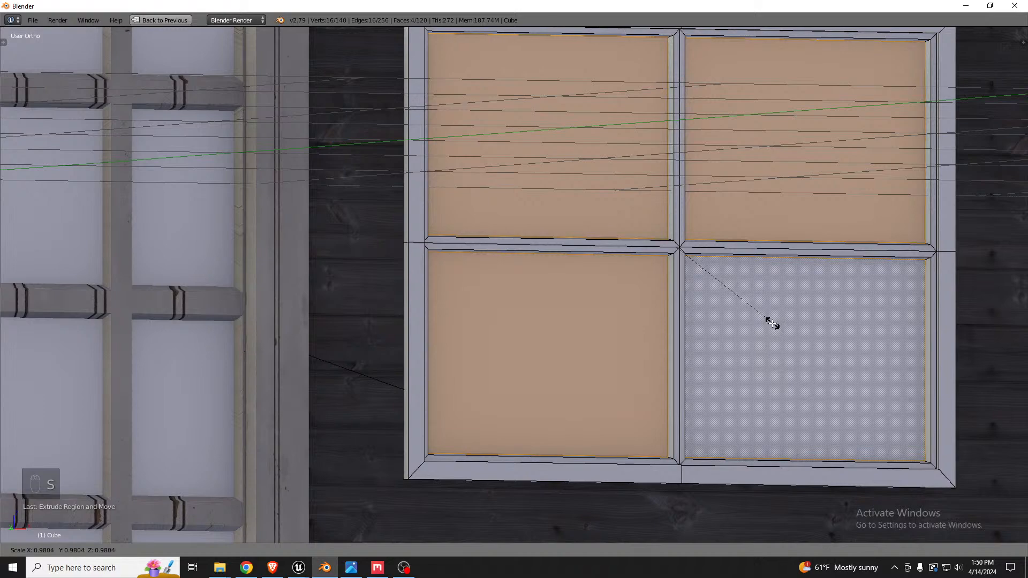
pyautogui.click(757, 326)
pyautogui.moveTo(756, 326); pyautogui.dragTo(713, 337, button='middle')
# Restore the full layout, add a material slot with the existing glass material and assign it to the four panes.
pyautogui.hotkey('shift', 'space')
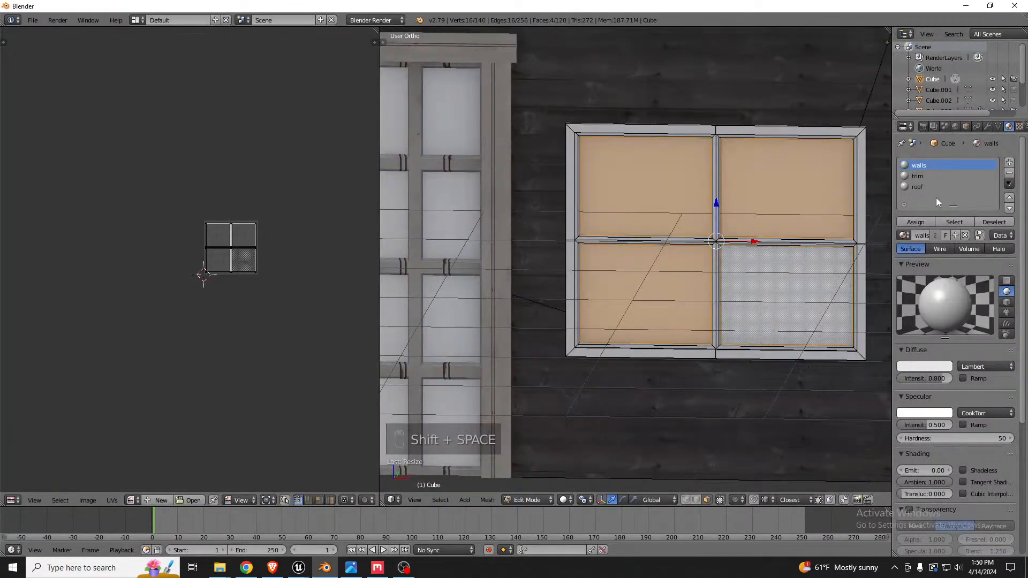
pyautogui.click(1008, 163)
pyautogui.click(903, 236)
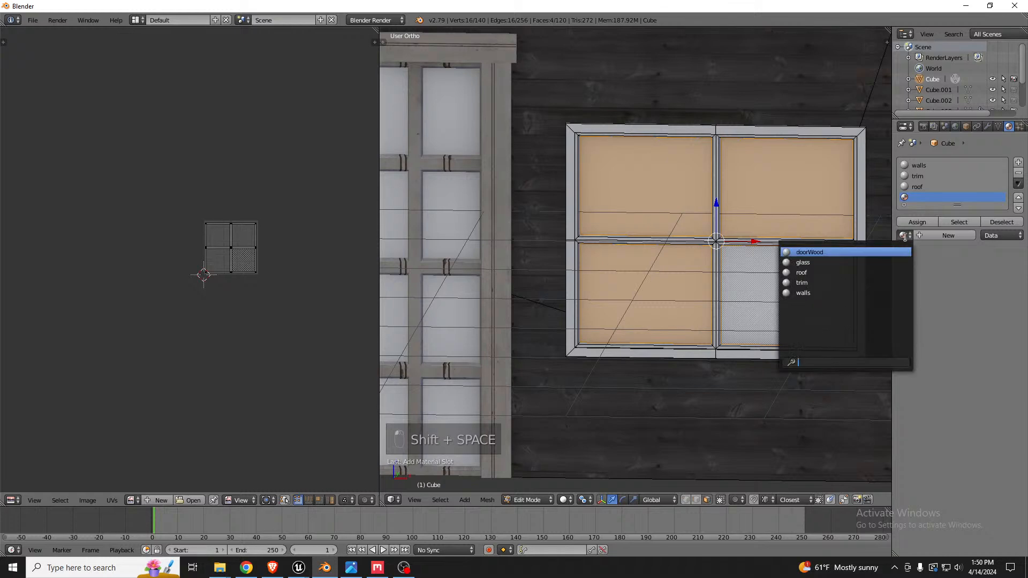
pyautogui.click(827, 268)
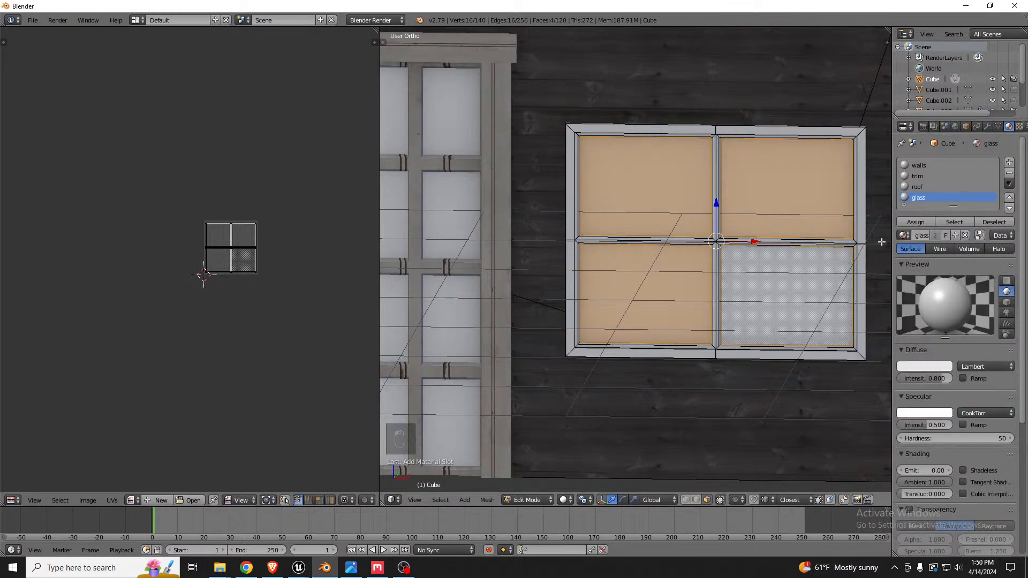
pyautogui.click(916, 221)
# Select all the window's linked geometry, deselect the glass-material faces and inspect the selection in solid and wireframe shading.
pyautogui.moveTo(684, 227); pyautogui.dragTo(729, 252, button='middle')
pyautogui.scroll(3, 696, 232)
pyautogui.press('a')
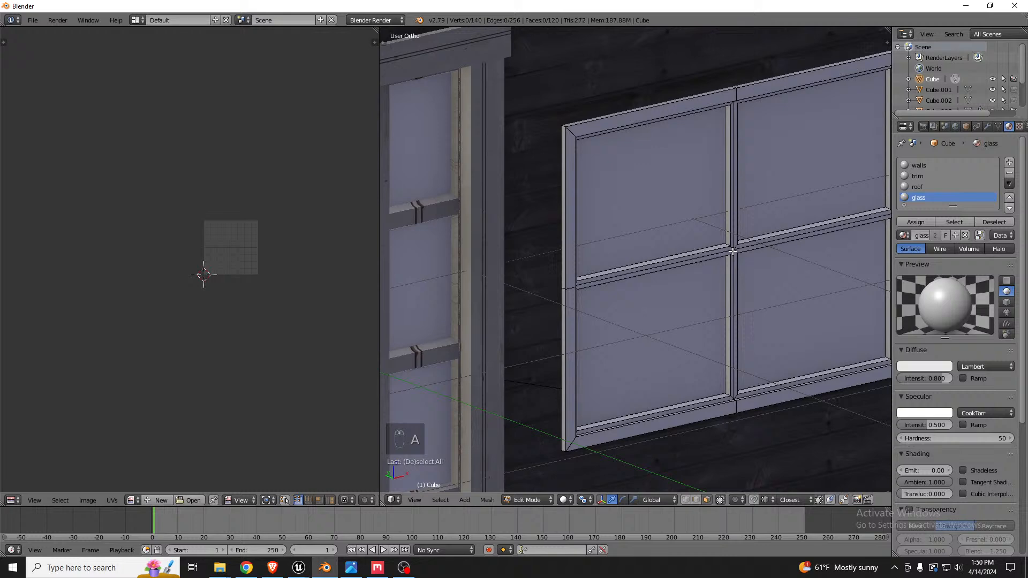
pyautogui.press('l')
pyautogui.press('l')
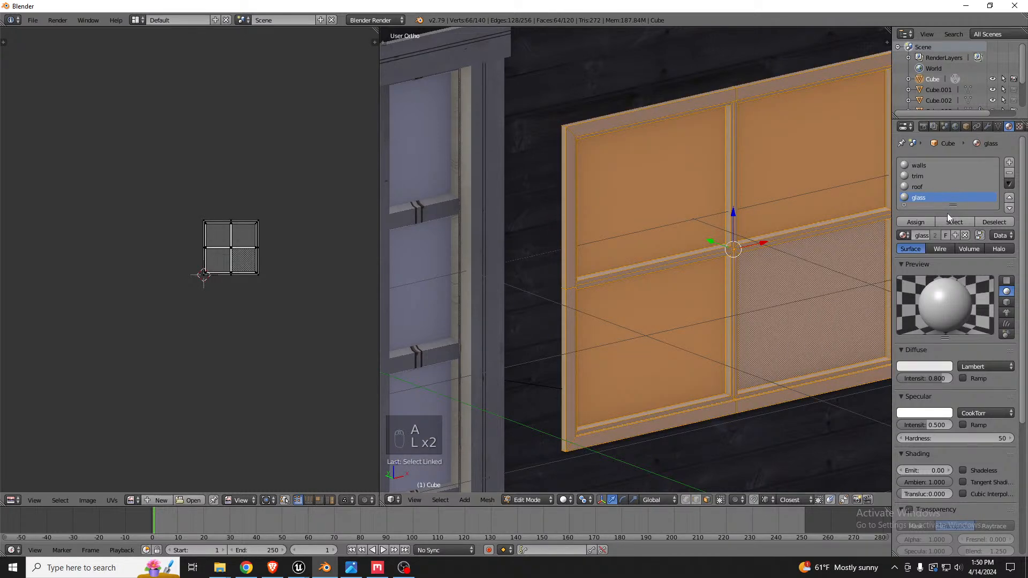
pyautogui.click(992, 221)
pyautogui.moveTo(801, 209); pyautogui.dragTo(637, 213, button='middle')
pyautogui.scroll(-1, 637, 213)
pyautogui.scroll(2, 707, 229)
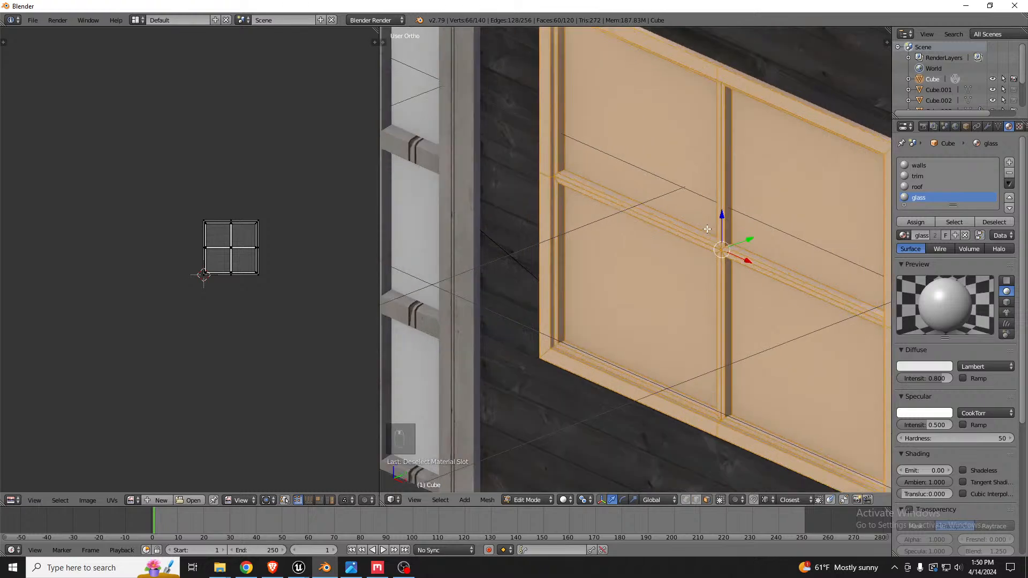
pyautogui.press('z')
pyautogui.press('z')
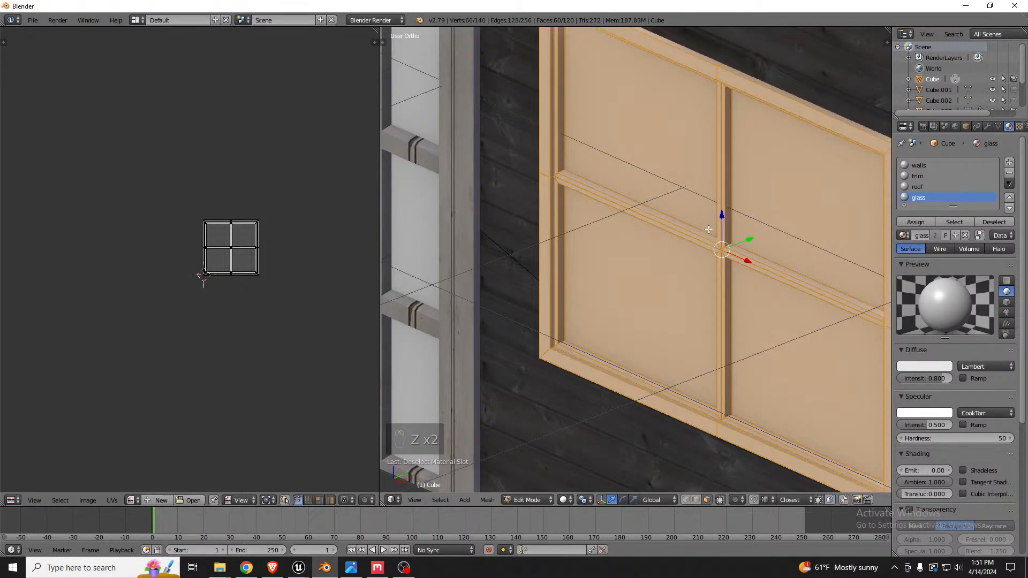
pyautogui.scroll(-2, 708, 229)
# Reselect the four window panes and assign the glass material to them again.
pyautogui.press('z')
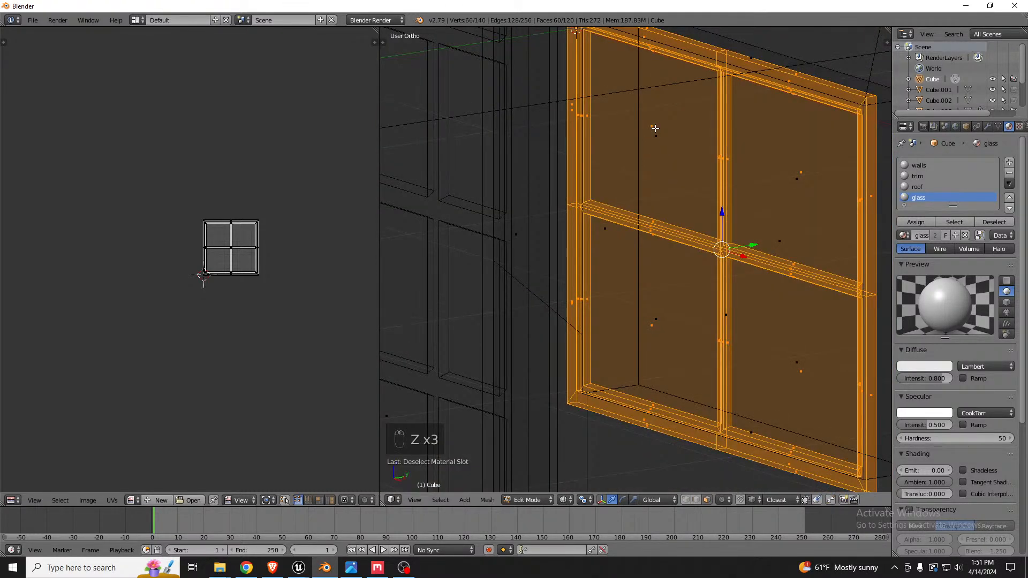
pyautogui.rightClick(653, 140)
pyautogui.press('z')
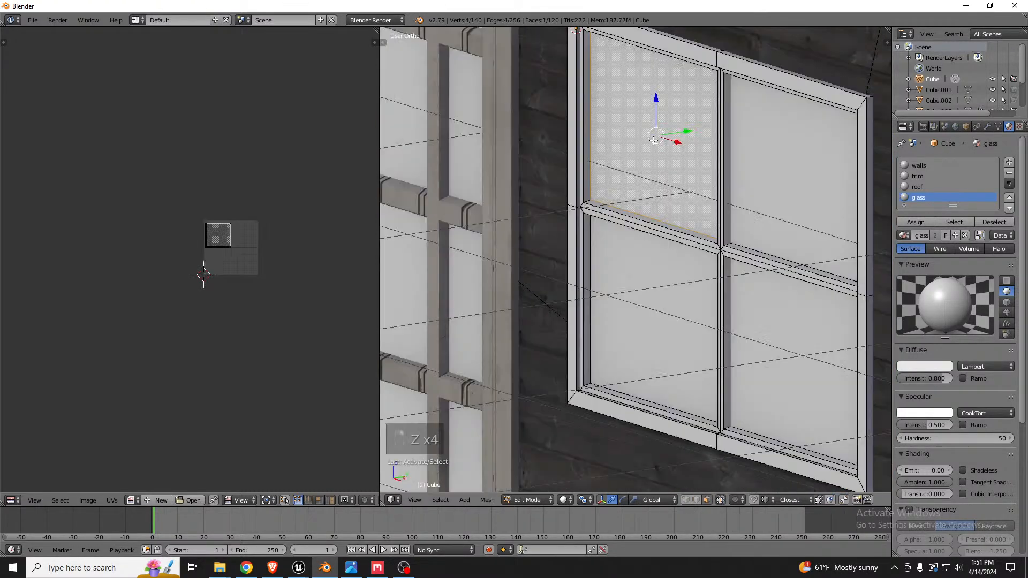
pyautogui.keyDown('shift'); pyautogui.rightClick(801, 169); pyautogui.keyUp('shift')
pyautogui.keyDown('shift'); pyautogui.rightClick(788, 262); pyautogui.keyUp('shift')
pyautogui.keyDown('shift'); pyautogui.rightClick(633, 302); pyautogui.keyUp('shift')
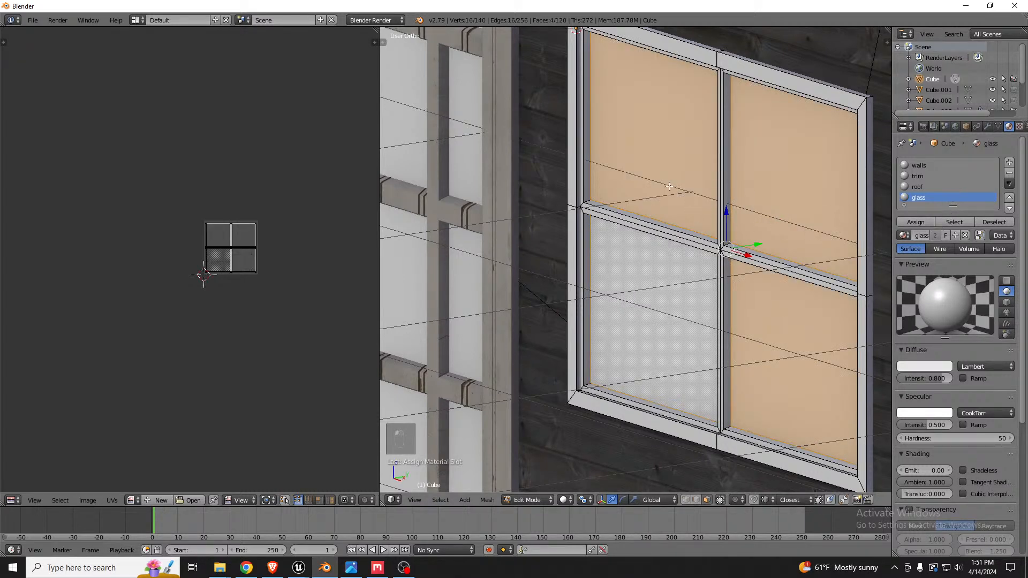
# Select the window's linked geometry again and exclude the glass-material faces from the selection.
pyautogui.press('a')
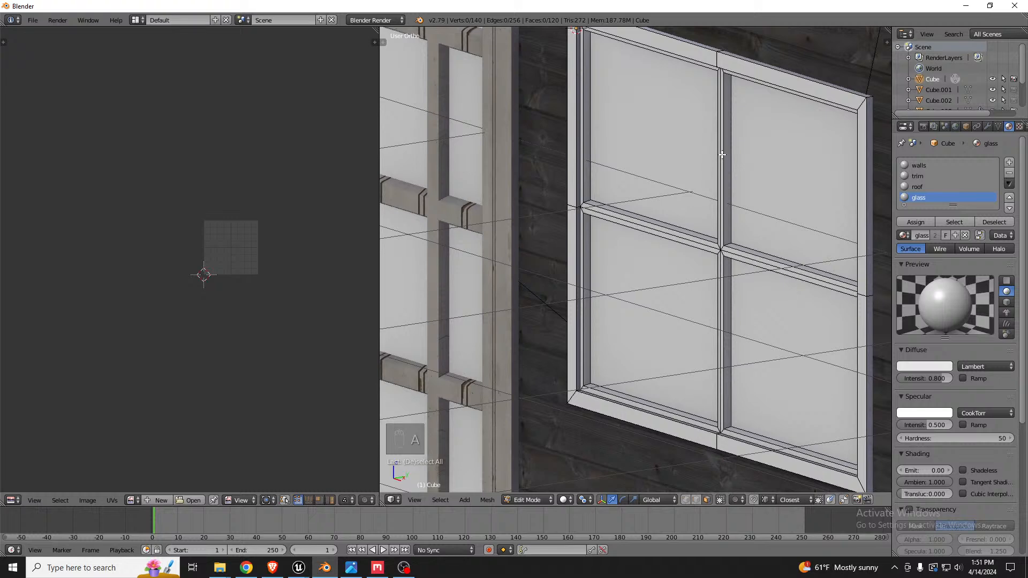
pyautogui.press('l')
pyautogui.click(988, 221)
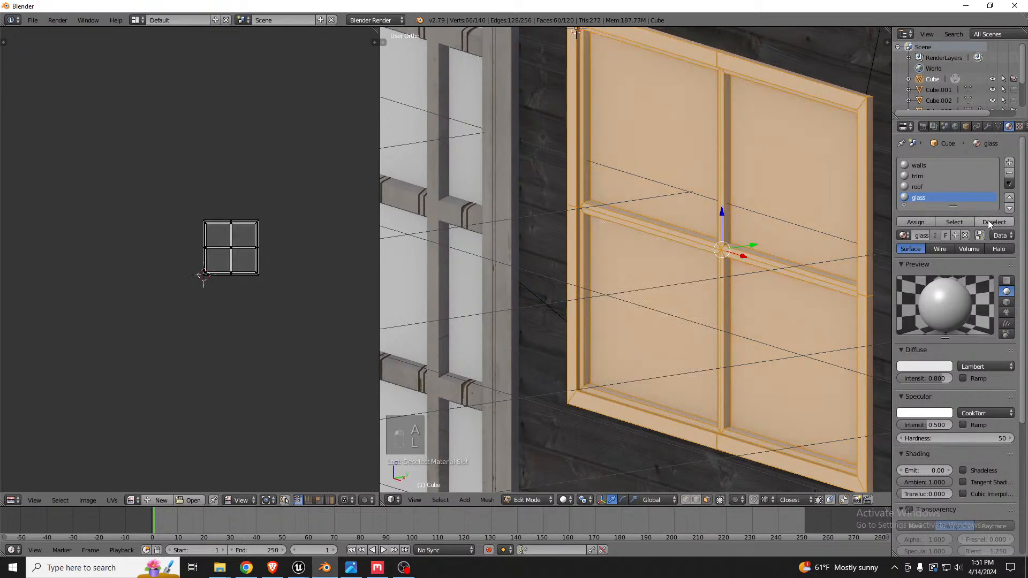
# Check which window faces are selected with a cancelled trial move and a wireframe view.
pyautogui.scroll(2, 756, 221)
pyautogui.moveTo(756, 221); pyautogui.dragTo(756, 229, button='middle')
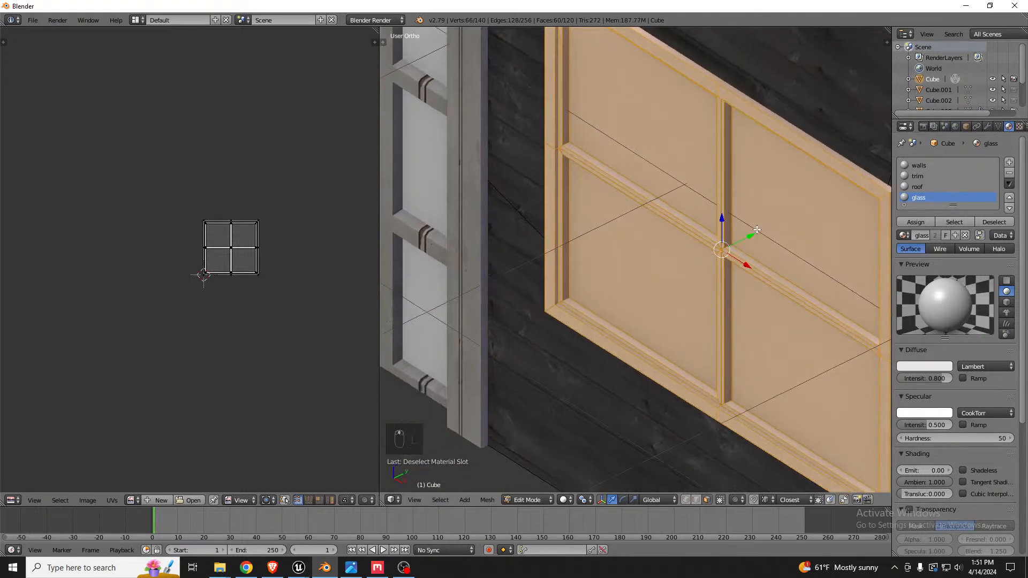
pyautogui.press('g')
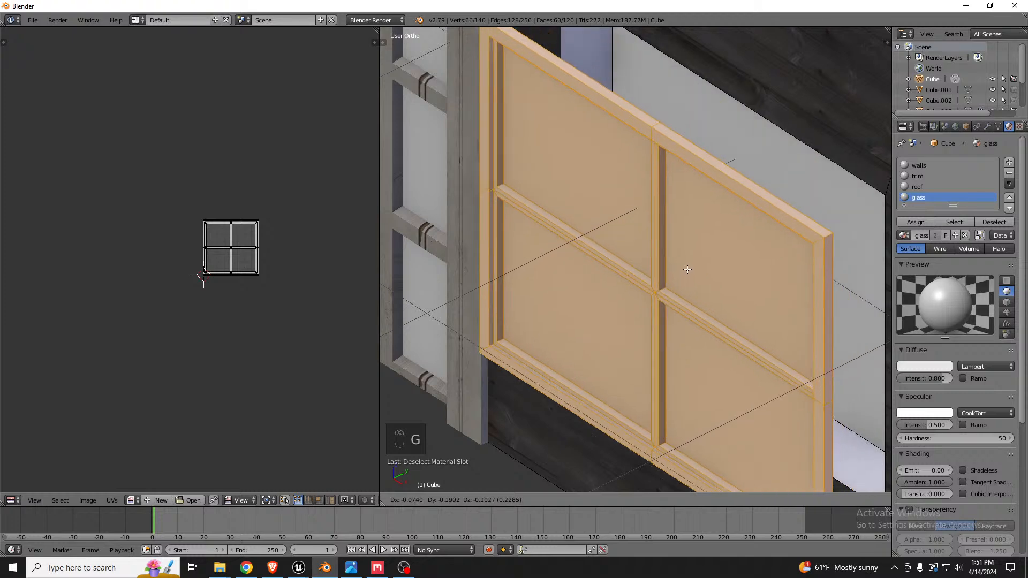
pyautogui.rightClick(686, 269)
pyautogui.moveTo(691, 231); pyautogui.dragTo(698, 215, button='middle')
pyautogui.press('z')
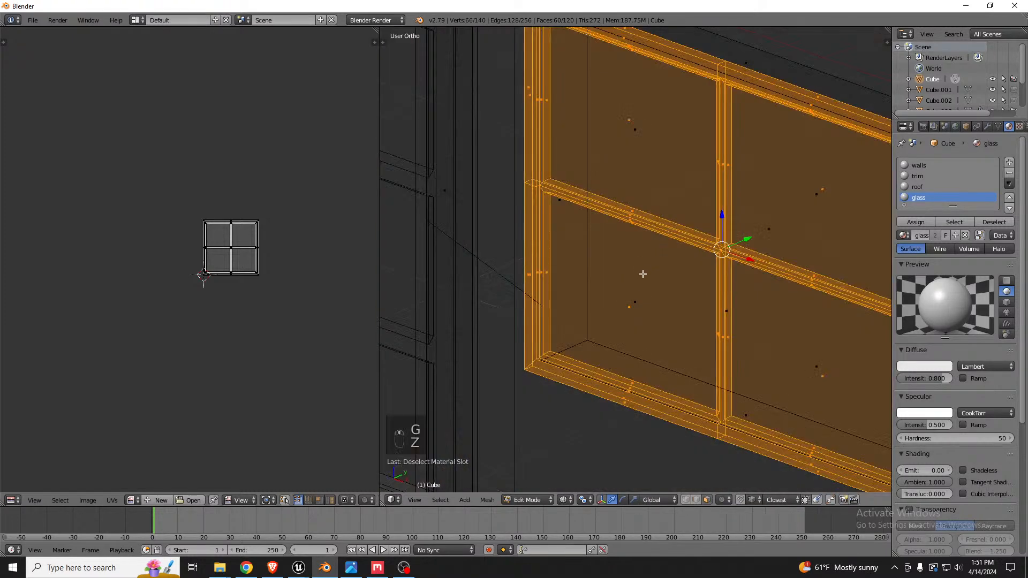
pyautogui.press('z')
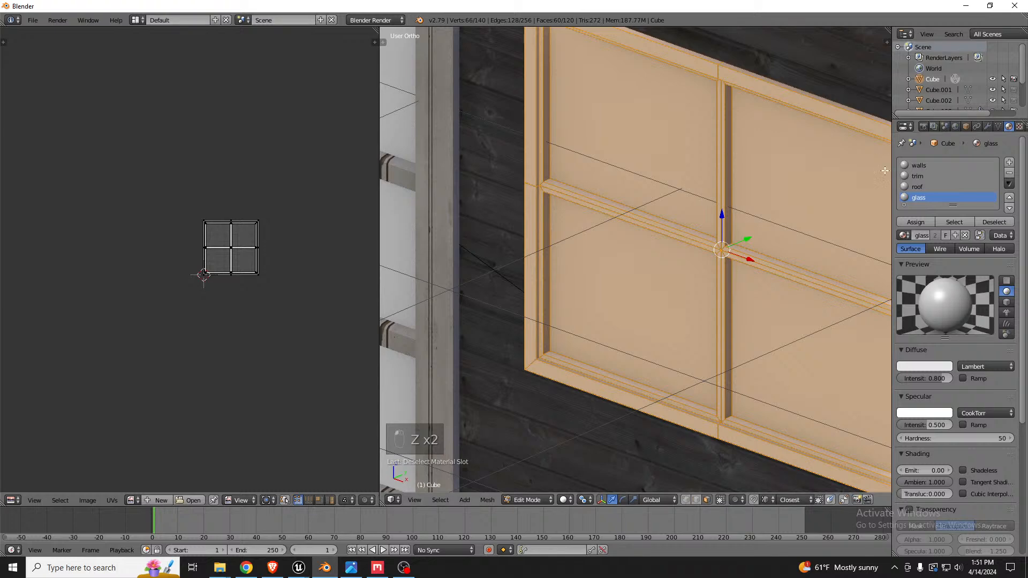
# Clear the selection, select the front window's linked geometry without the wall, and check it in wireframe shading.
pyautogui.press('a')
pyautogui.press('l')
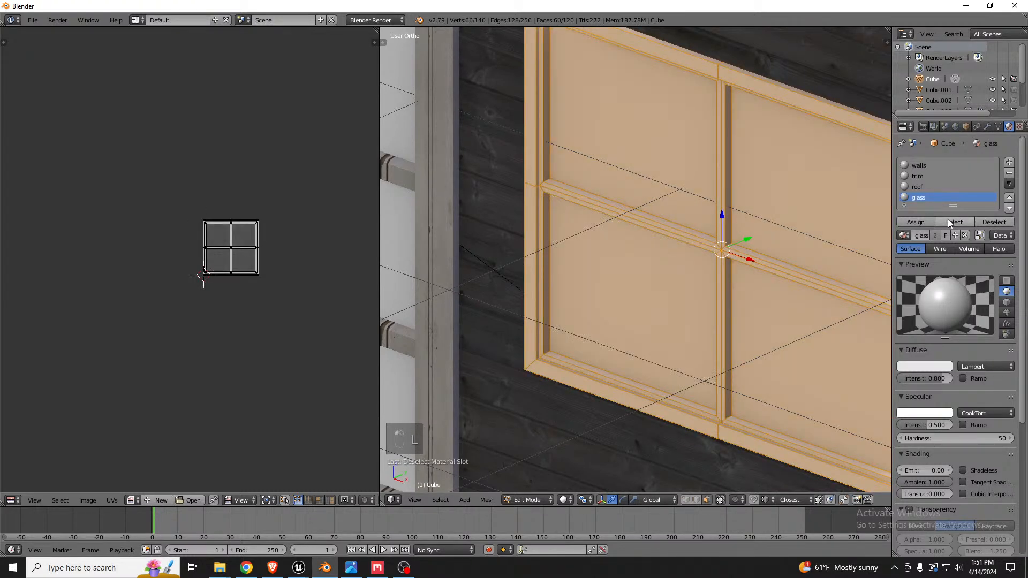
pyautogui.press('a')
pyautogui.scroll(-3, 586, 181)
pyautogui.moveTo(585, 182); pyautogui.dragTo(716, 174, button='middle')
pyautogui.scroll(3, 653, 217)
pyautogui.press('z')
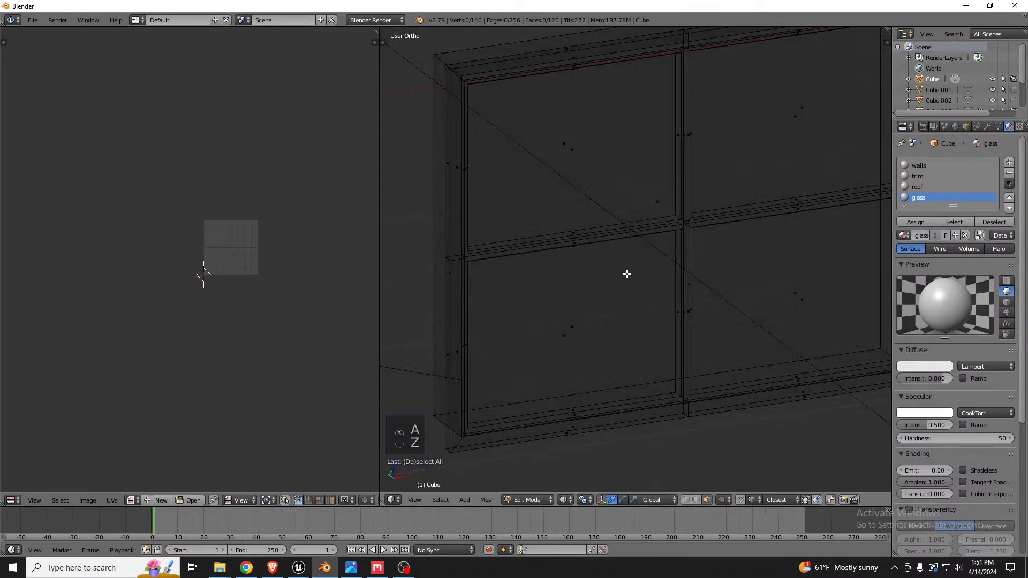
pyautogui.press('l')
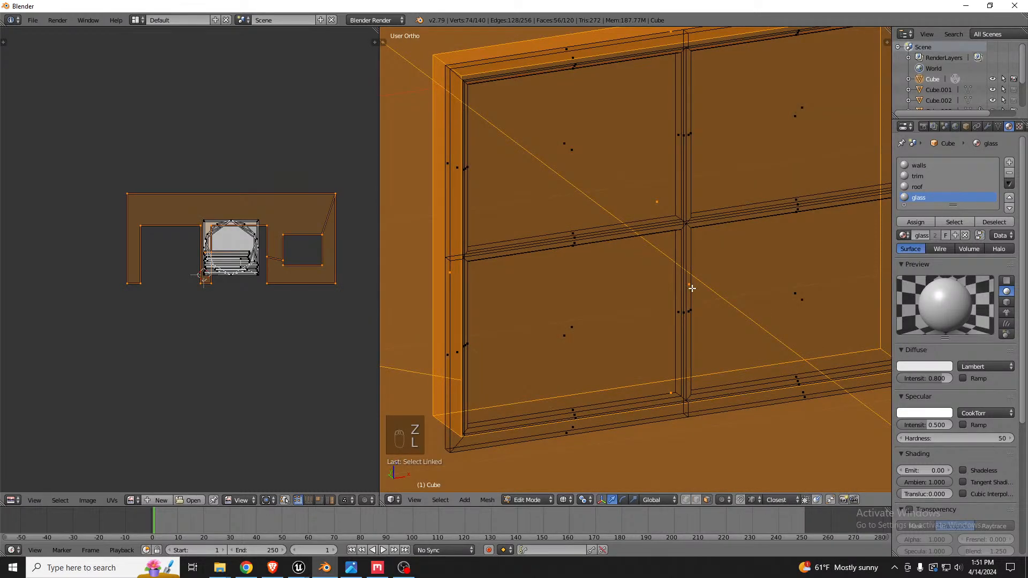
pyautogui.press('a')
pyautogui.press('z')
pyautogui.press('l')
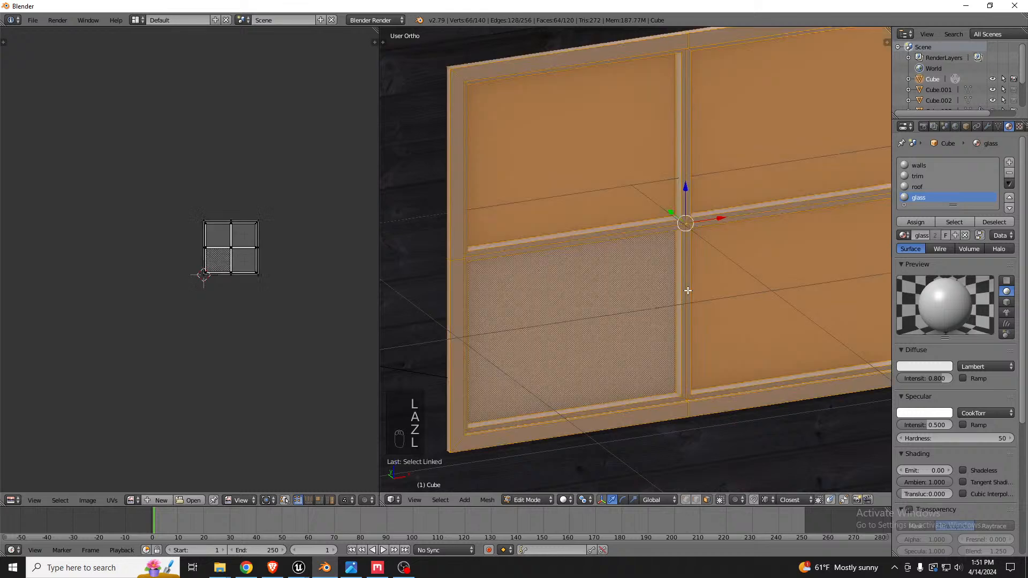
pyautogui.press('z')
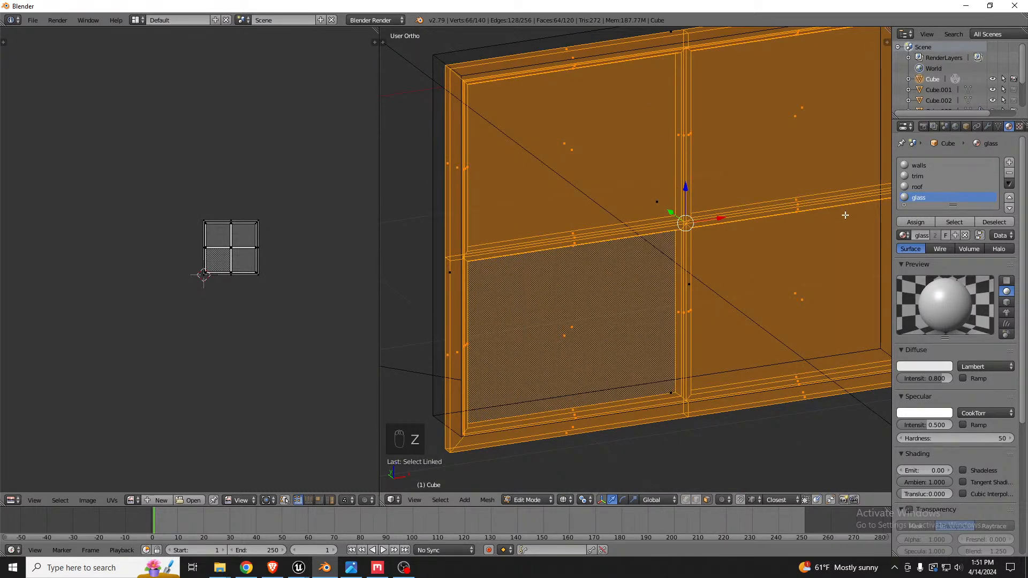
# Exclude the glass-material faces and the four window panes from the selected front window geometry.
pyautogui.click(994, 223)
pyautogui.moveTo(874, 224)
pyautogui.mouseDown(button='middle')
pyautogui.moveTo(754, 218)
pyautogui.moveTo(755, 264)
pyautogui.moveTo(714, 272)
pyautogui.moveTo(688, 294)
pyautogui.moveTo(641, 205)
pyautogui.moveTo(612, 211)
pyautogui.moveTo(727, 222)
pyautogui.moveTo(708, 246)
pyautogui.mouseUp(button='middle')
pyautogui.press('z')
pyautogui.scroll(5, 612, 211)
pyautogui.keyDown('shift'); pyautogui.rightClick(739, 224); pyautogui.keyUp('shift')
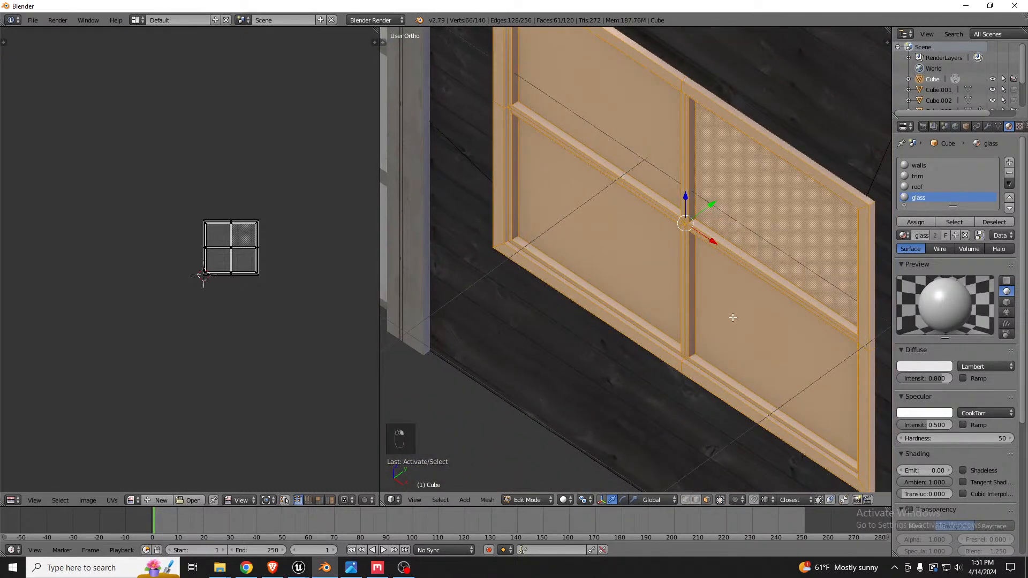
pyautogui.keyDown('shift'); pyautogui.rightClick(729, 316); pyautogui.keyUp('shift')
pyautogui.keyDown('shift'); pyautogui.rightClick(647, 274); pyautogui.keyUp('shift')
pyautogui.keyDown('shift'); pyautogui.rightClick(640, 148); pyautogui.keyUp('shift')
pyautogui.keyDown('shift'); pyautogui.rightClick(631, 158); pyautogui.keyUp('shift')
pyautogui.moveTo(743, 248); pyautogui.dragTo(752, 215, button='middle')
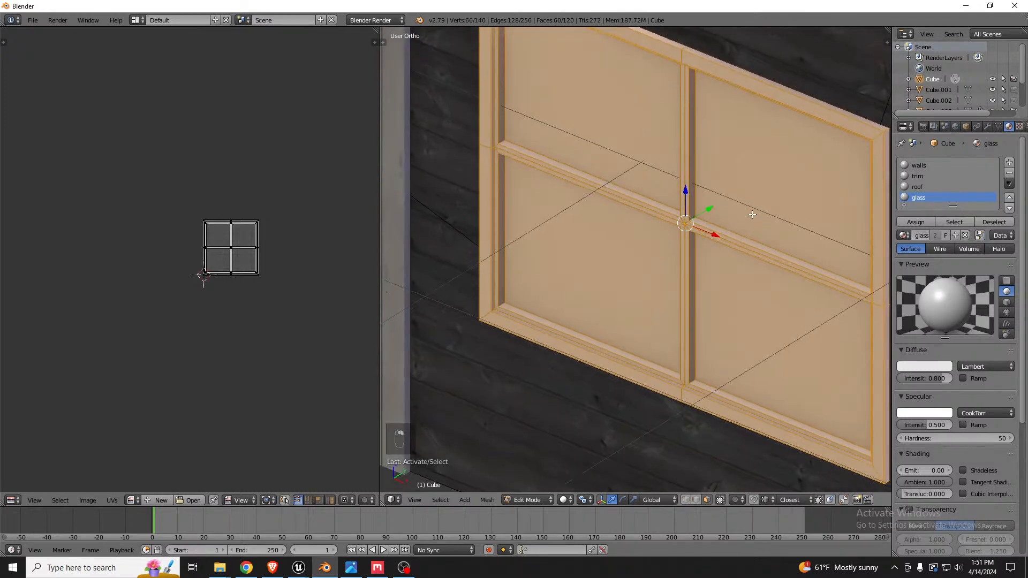
# Assign the trim material to the selected window frame faces.
pyautogui.click(920, 176)
pyautogui.click(914, 221)
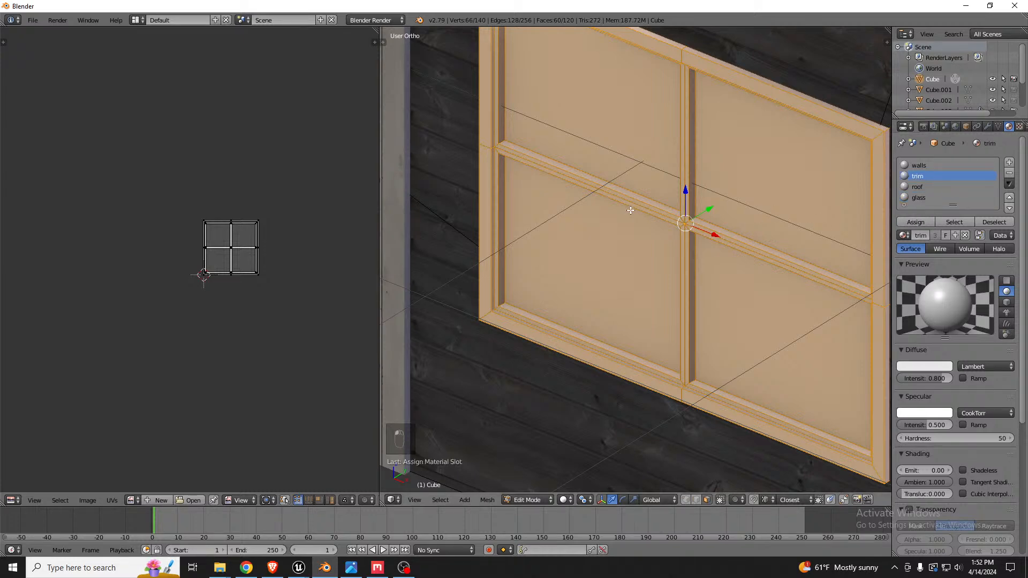
pyautogui.moveTo(632, 211); pyautogui.dragTo(735, 182, button='middle')
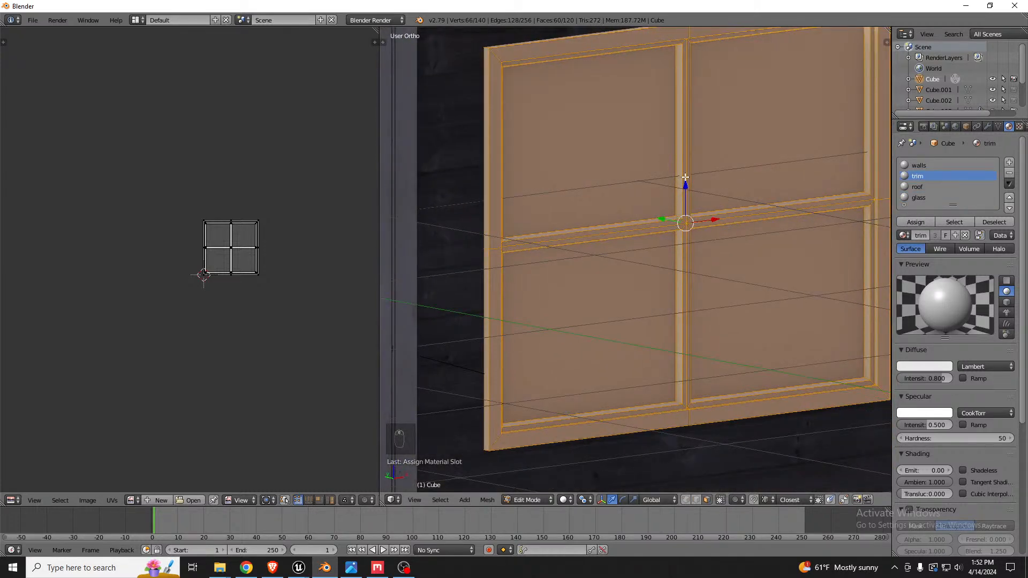
pyautogui.scroll(5, 224, 244)
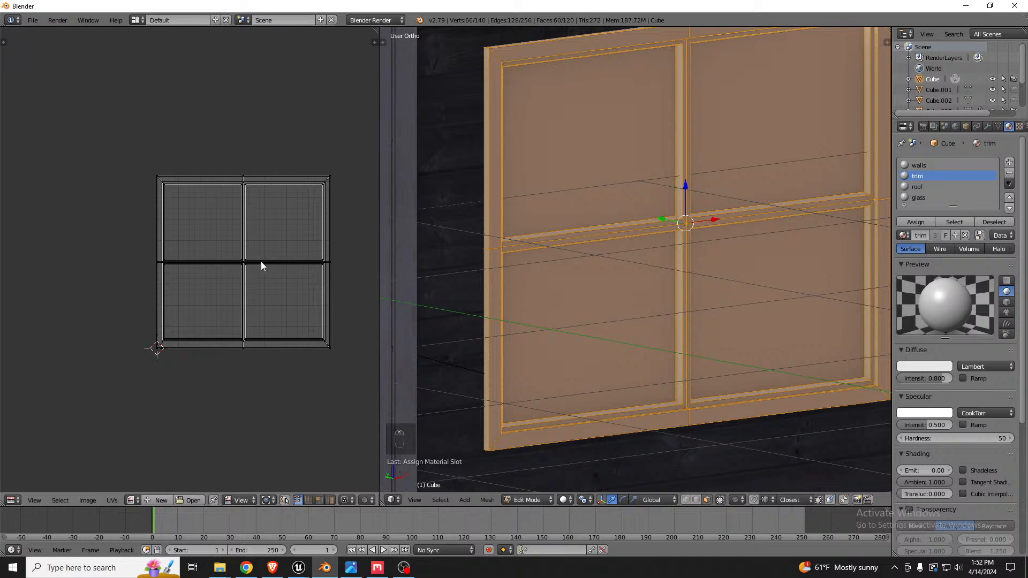
pyautogui.moveTo(652, 199); pyautogui.dragTo(658, 192, button='middle')
# Check which window faces use the glass and trim materials by picking panes and selecting faces by material slot.
pyautogui.rightClick(621, 300)
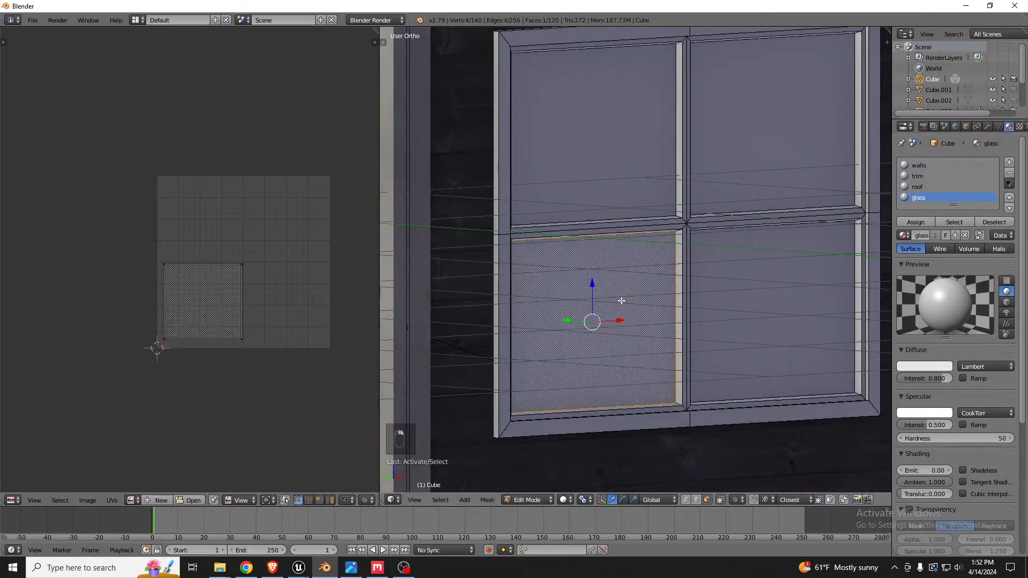
pyautogui.rightClick(760, 288)
pyautogui.press('a')
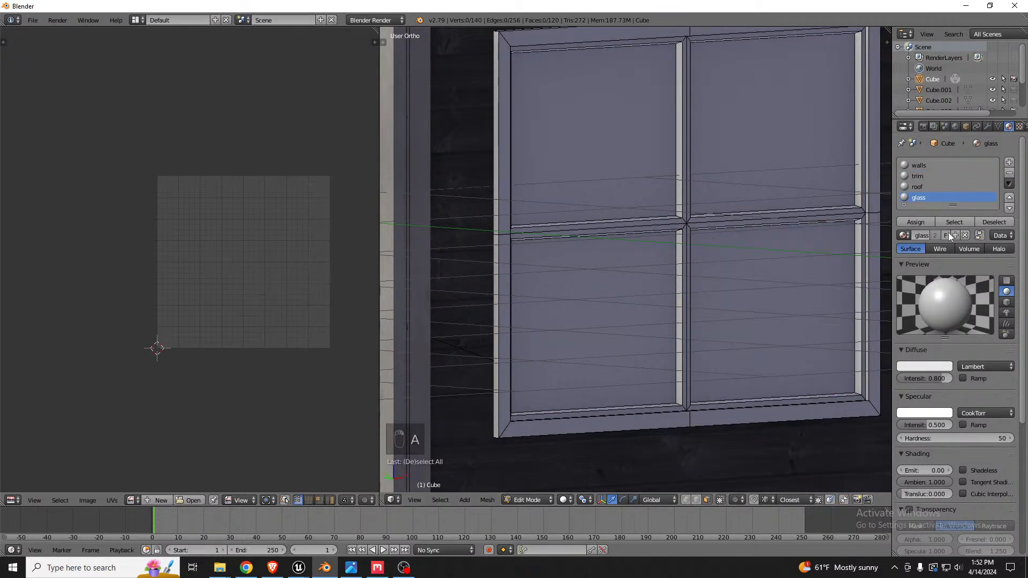
pyautogui.click(956, 223)
pyautogui.press('a')
pyautogui.click(917, 175)
pyautogui.click(949, 222)
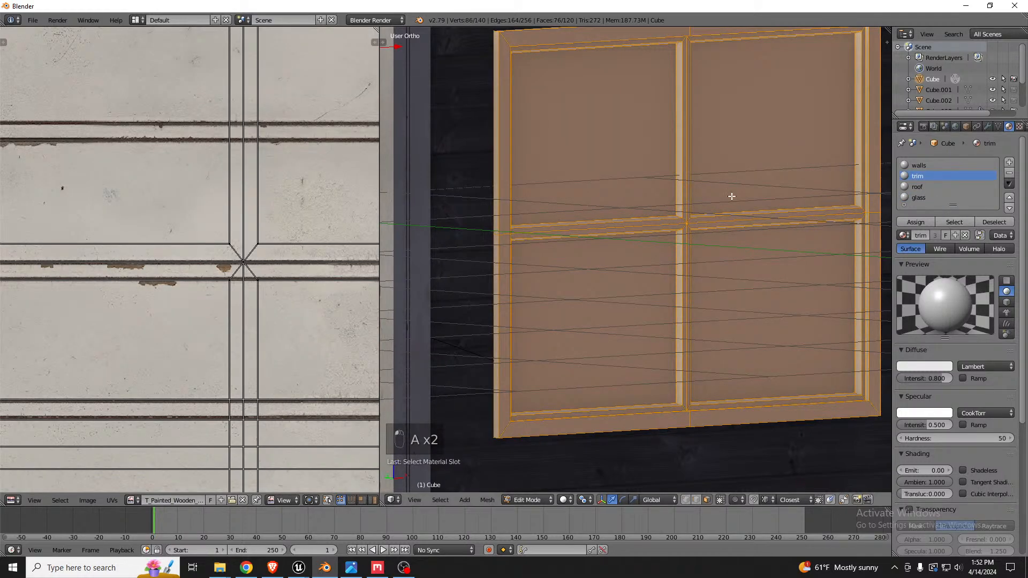
# Return to object mode and examine the garage's front and side walls from several angles.
pyautogui.scroll(-6, 728, 196)
pyautogui.press('Tab')
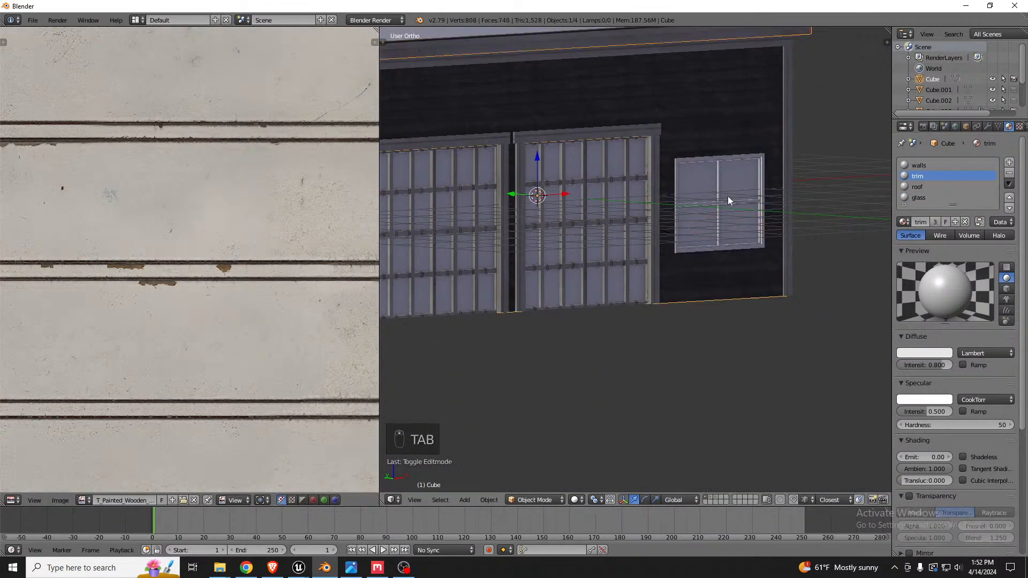
pyautogui.scroll(-5, 723, 197)
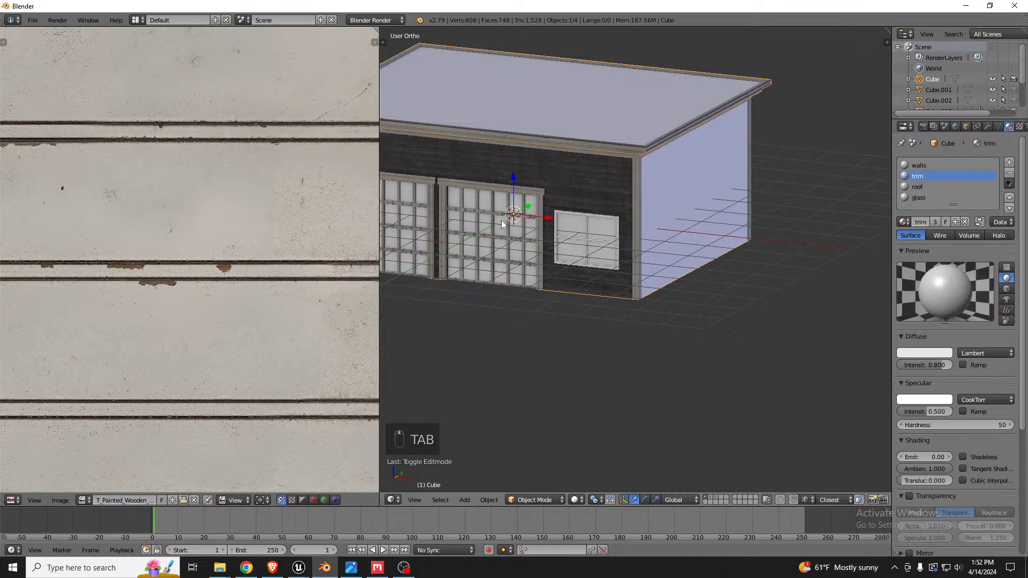
pyautogui.moveTo(502, 224); pyautogui.dragTo(628, 209, button='middle')
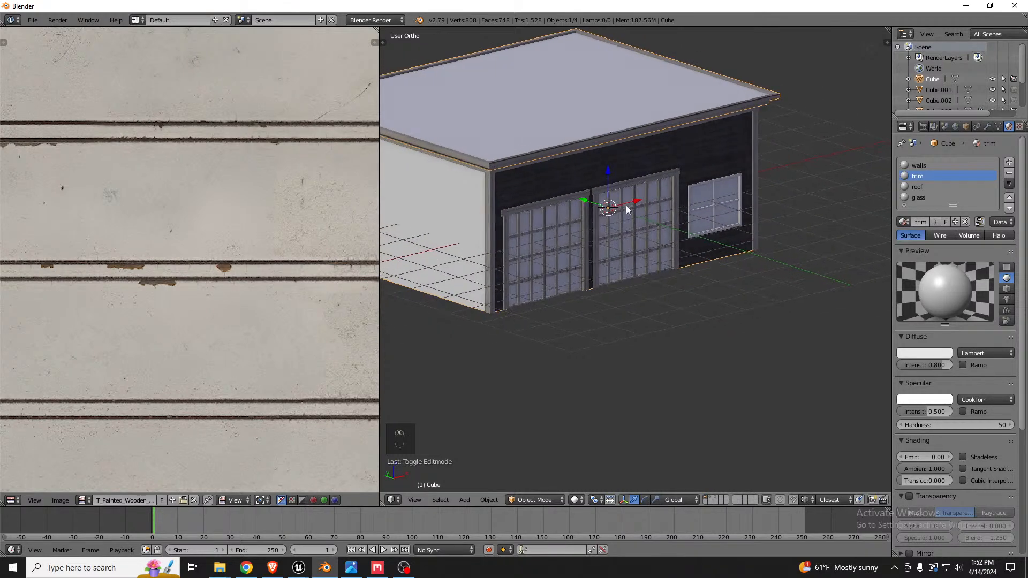
pyautogui.scroll(-3, 738, 183)
pyautogui.scroll(3, 506, 182)
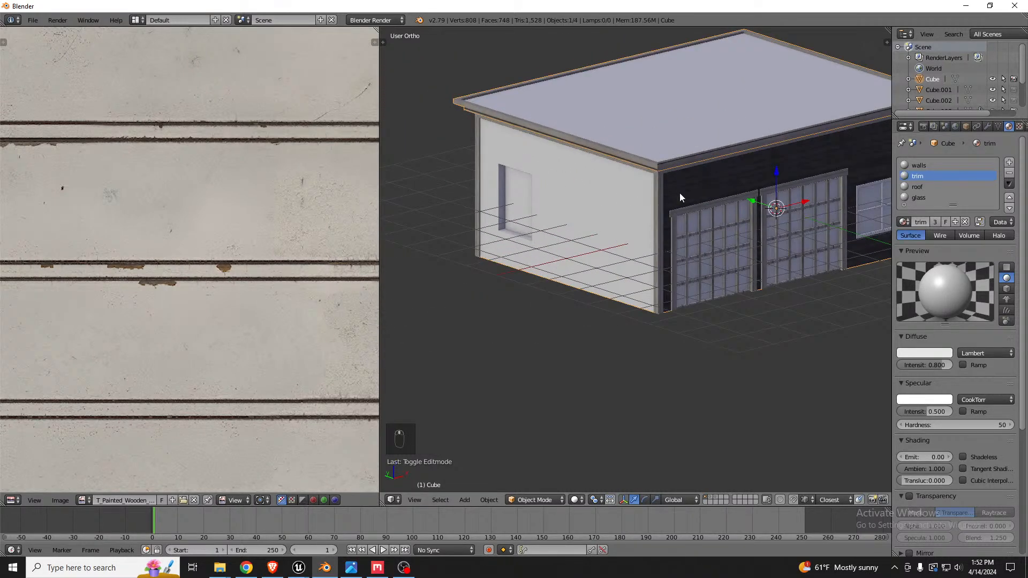
pyautogui.scroll(-1, 549, 186)
# Edit the building mesh again and select only the front window's linked geometry.
pyautogui.rightClick(824, 194)
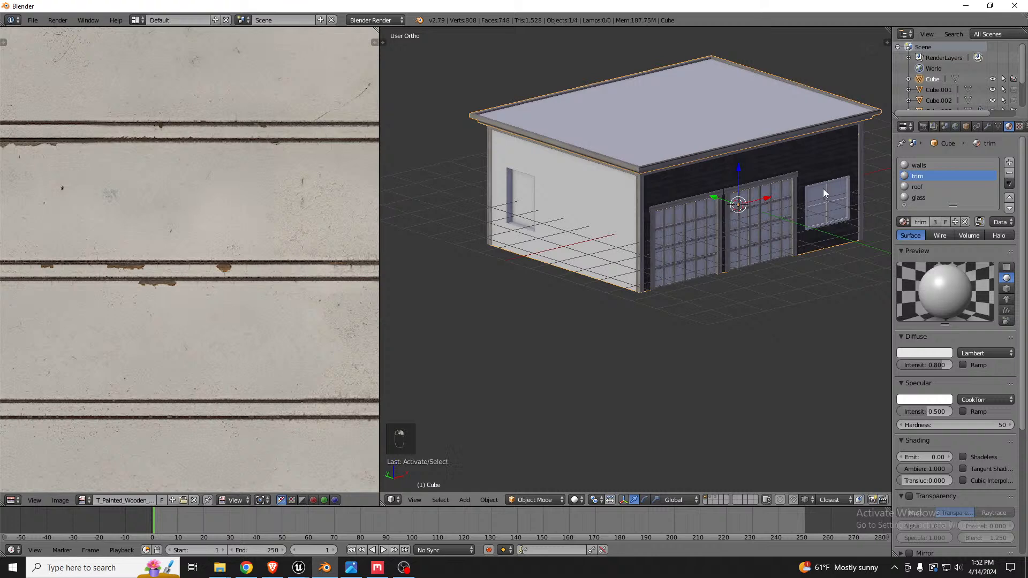
pyautogui.press('Tab')
pyautogui.scroll(3, 827, 196)
pyautogui.press('a')
pyautogui.press('a')
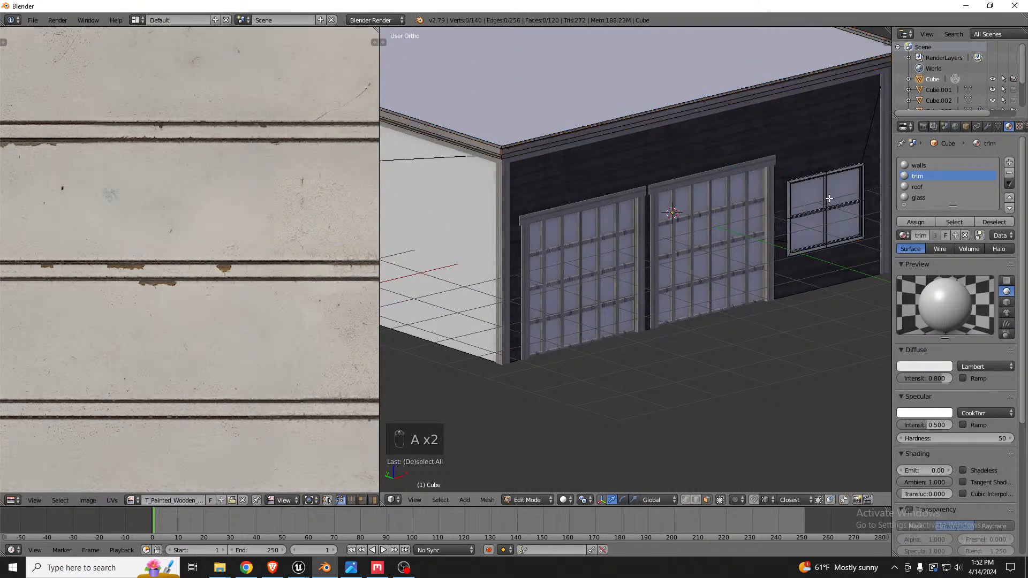
pyautogui.press('l')
pyautogui.press('l')
pyautogui.press('l')
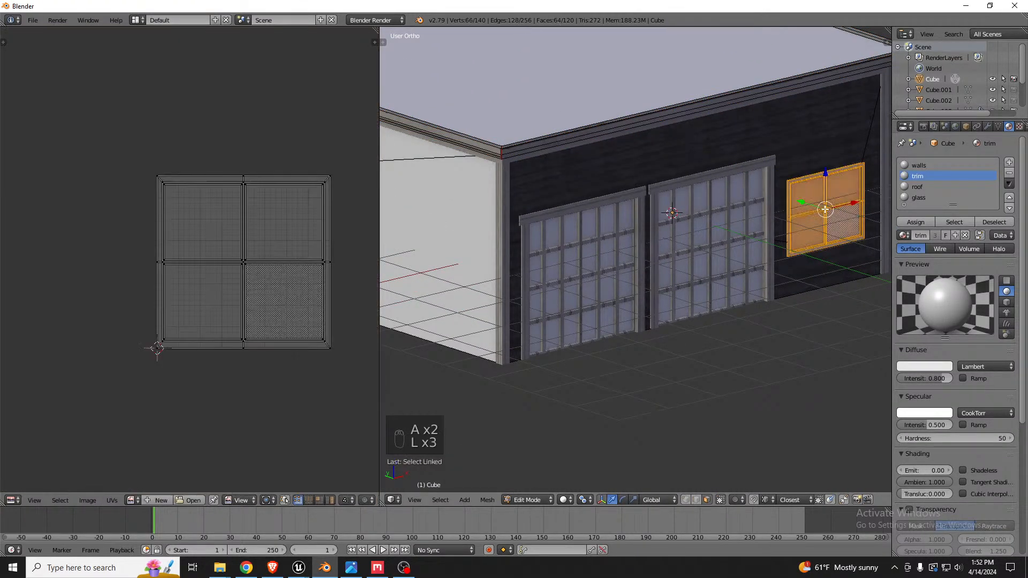
# Duplicate the front window and move the copy horizontally to the opening in the side wall.
pyautogui.scroll(-3, 825, 210)
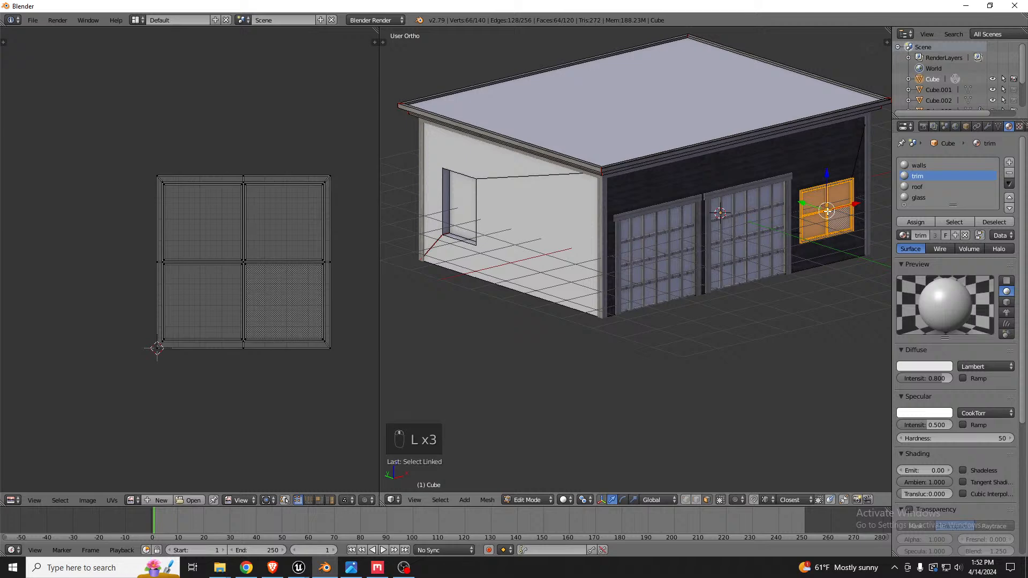
pyautogui.hotkey('shift', 'd')
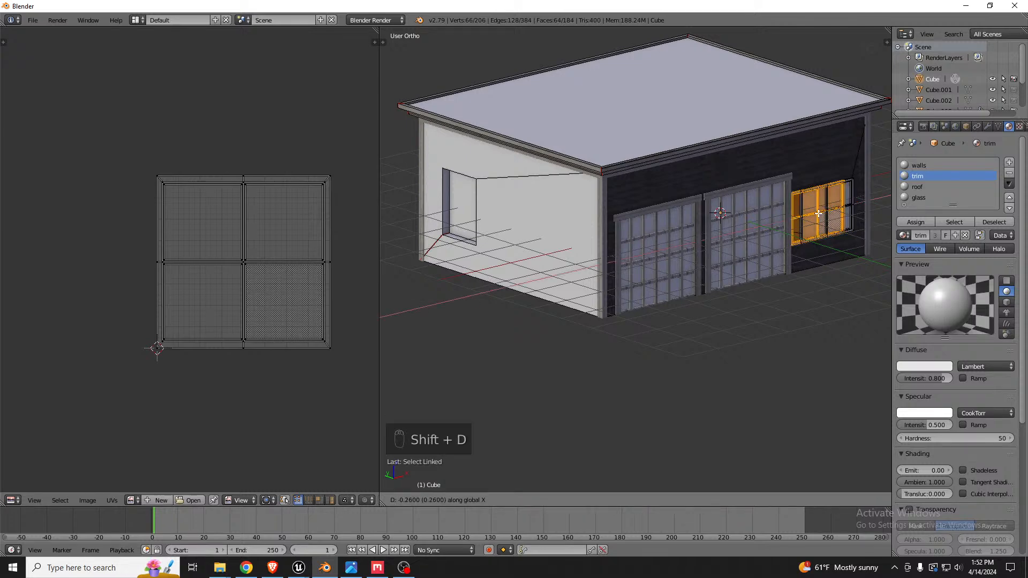
pyautogui.hotkey('shift', 'z')
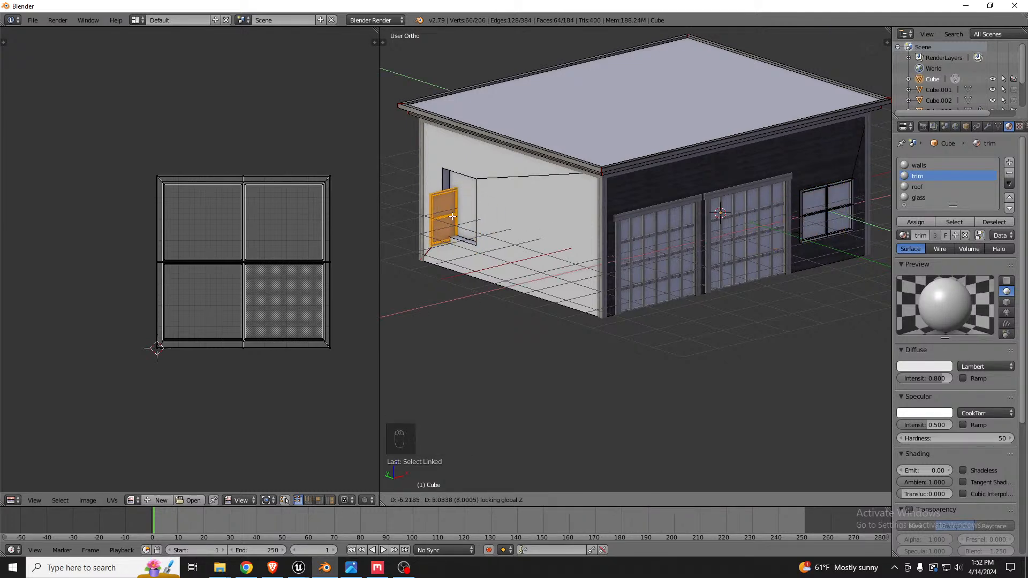
pyautogui.click(461, 211)
# Rotate the duplicated window 90° about the Z axis and 90° about the X axis.
pyautogui.scroll(3, 471, 209)
pyautogui.scroll(2, 471, 209)
pyautogui.scroll(-2, 476, 217)
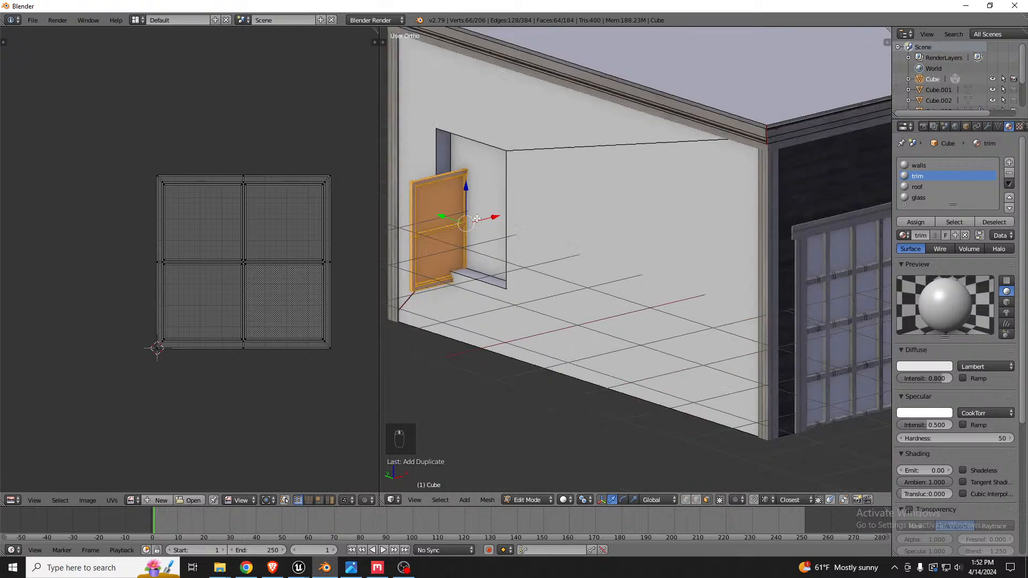
pyautogui.write('rz90')
pyautogui.press('Return')
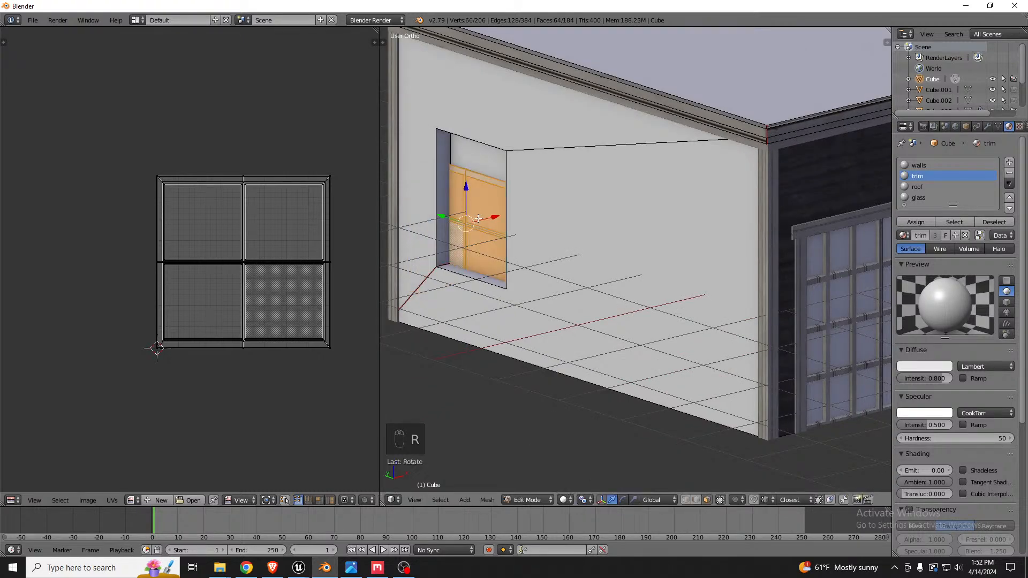
pyautogui.write('rx')
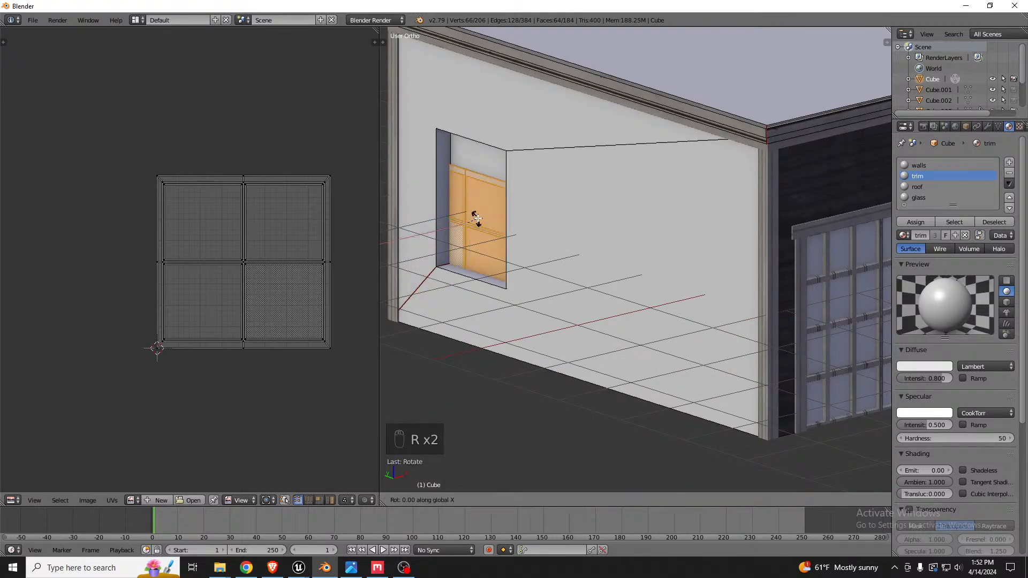
pyautogui.write('90')
pyautogui.press('Return')
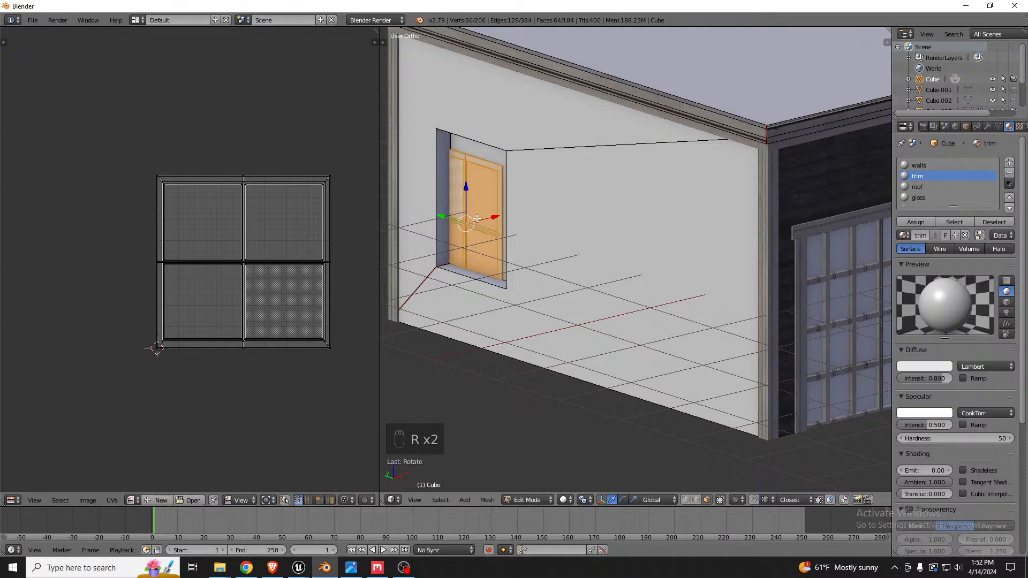
# Move the duplicated window horizontally and vertically so it fits over the side wall opening.
pyautogui.press('g')
pyautogui.hotkey('shift', 'z')
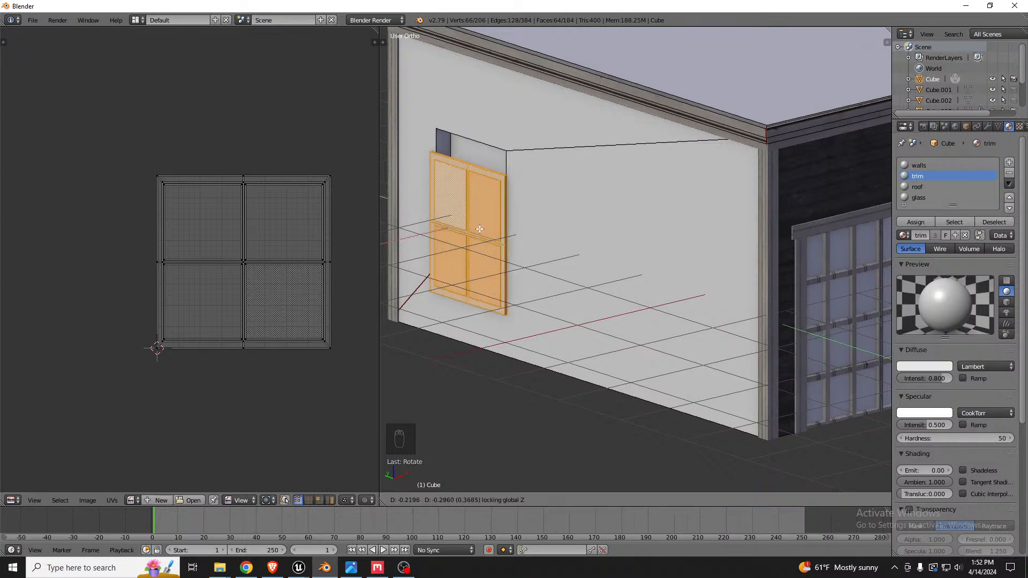
pyautogui.click(485, 224)
pyautogui.moveTo(486, 222); pyautogui.dragTo(583, 190, button='middle')
pyautogui.press('g')
pyautogui.press('z')
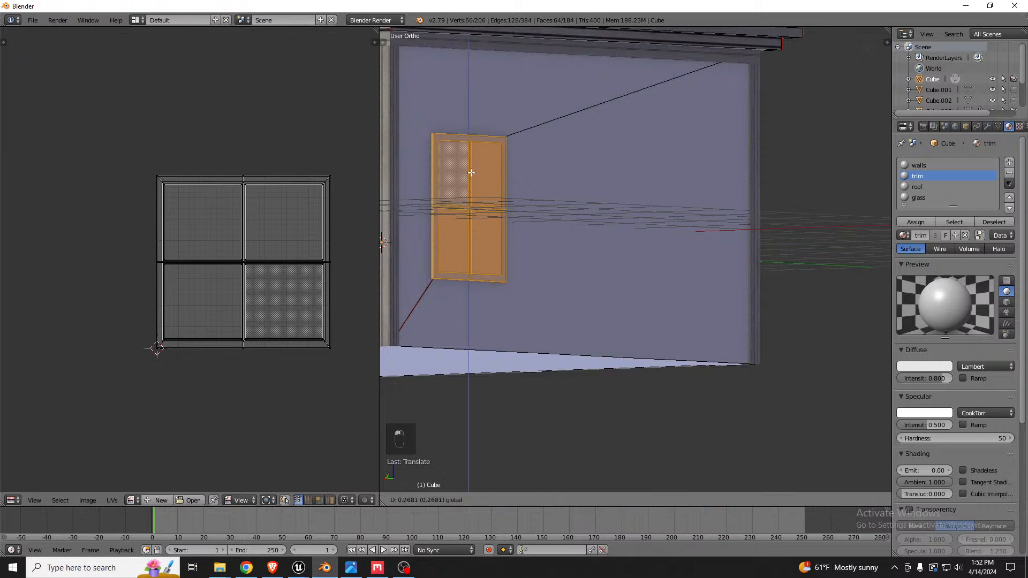
pyautogui.click(474, 175)
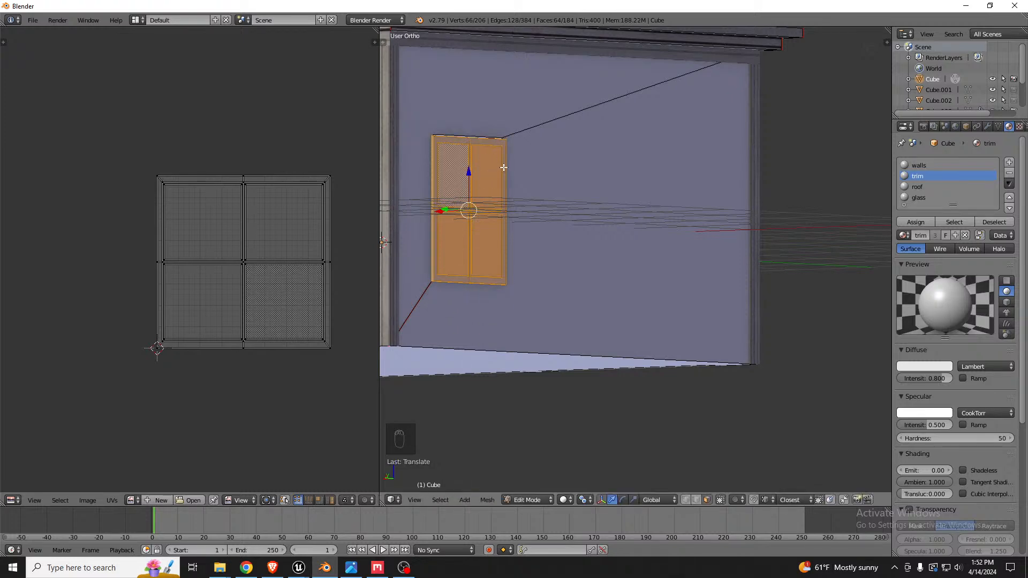
# Rotate the side window 180° about the Z axis so its framed face points outward.
pyautogui.moveTo(532, 169); pyautogui.dragTo(427, 207, button='middle')
pyautogui.scroll(5, 461, 194)
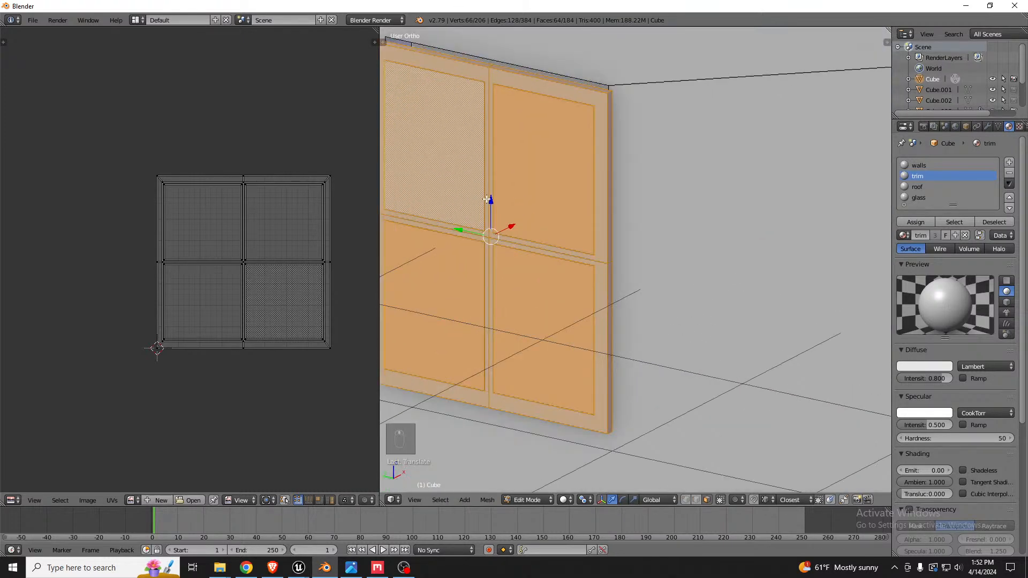
pyautogui.write('rz180')
pyautogui.press('Return')
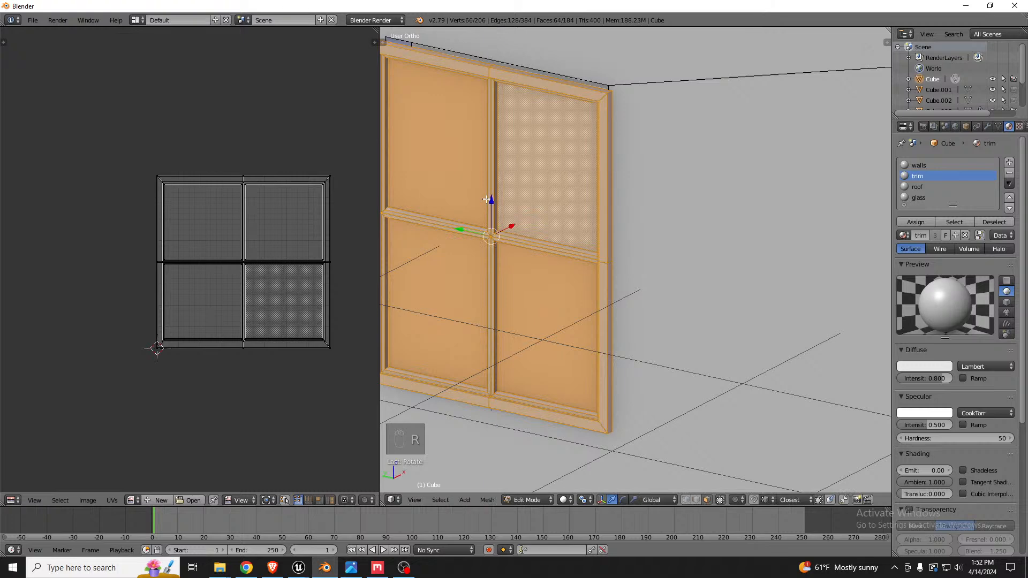
# Scale the side window slightly taller along the Z axis and raise it a little to cover the opening.
pyautogui.moveTo(558, 176); pyautogui.dragTo(557, 173, button='middle')
pyautogui.press('s')
pyautogui.press('z')
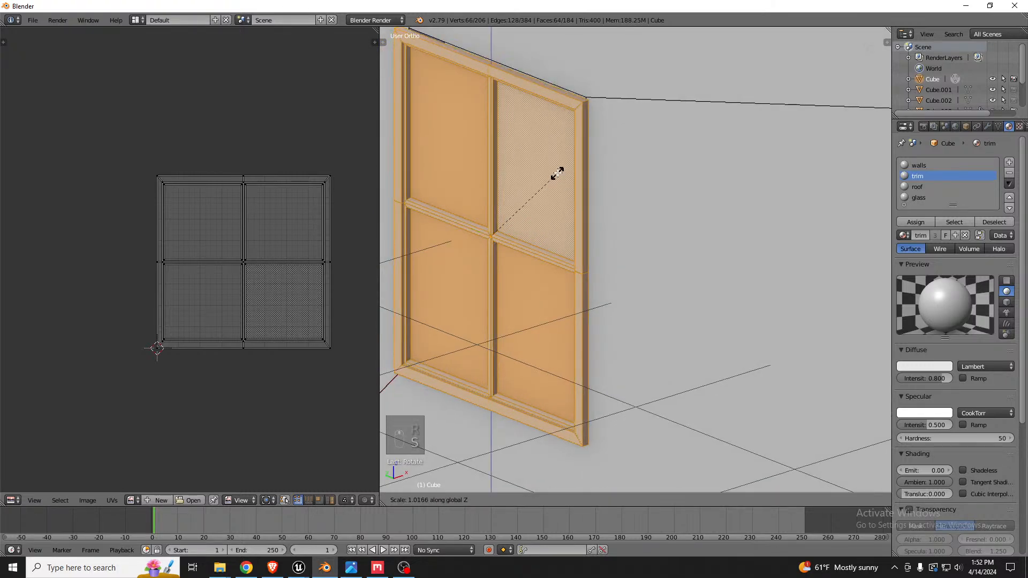
pyautogui.click(558, 170)
pyautogui.moveTo(492, 202); pyautogui.dragTo(492, 198)
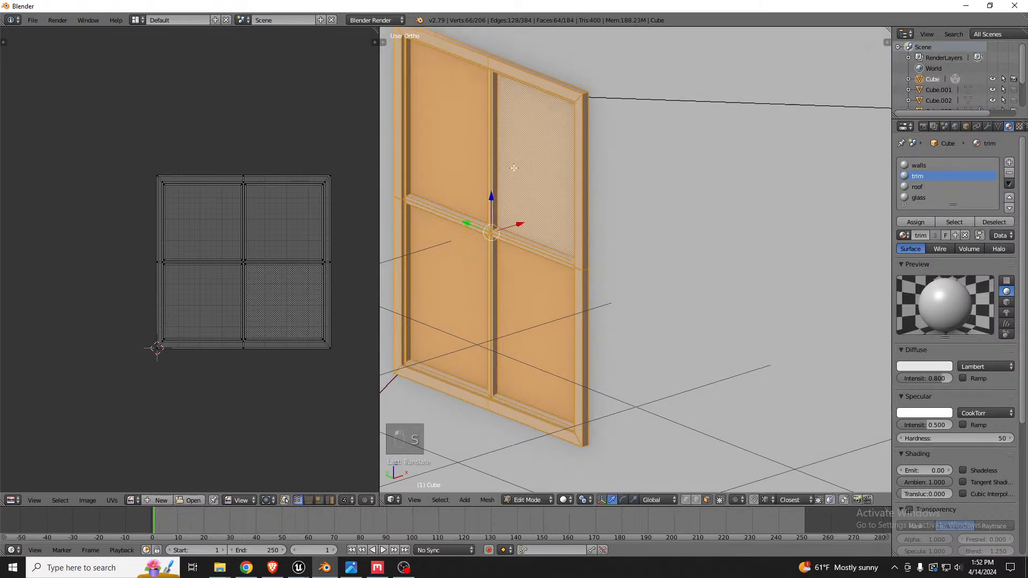
# Leave edit mode and view the whole garage in a maximized 3D view.
pyautogui.scroll(-5, 515, 170)
pyautogui.press('Tab')
pyautogui.scroll(-4, 476, 156)
pyautogui.moveTo(477, 156); pyautogui.dragTo(519, 162, button='middle')
pyautogui.scroll(-3, 565, 169)
pyautogui.hotkey('shift', 'space')
pyautogui.scroll(-3, 471, 208)
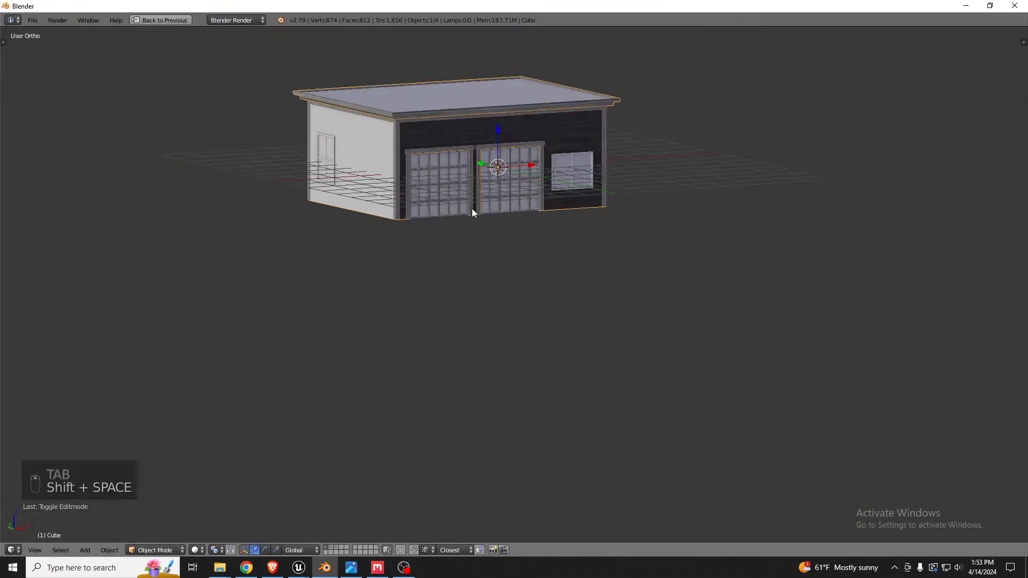
# Select the faces of both side walls and of the back wall with the door opening in edit mode.
pyautogui.scroll(5, 403, 86)
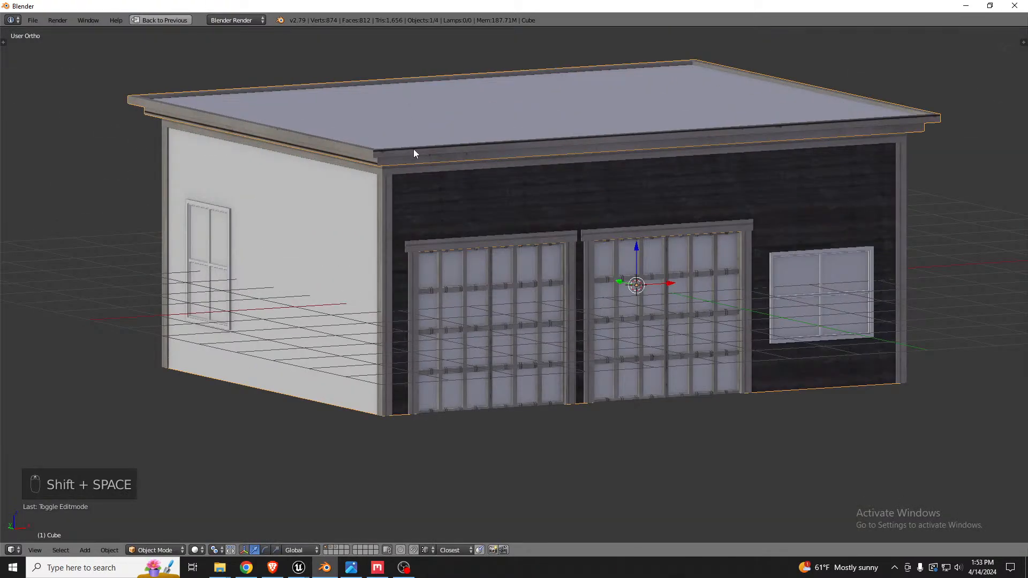
pyautogui.moveTo(442, 214)
pyautogui.mouseDown(button='middle')
pyautogui.moveTo(449, 188)
pyautogui.moveTo(448, 210)
pyautogui.moveTo(459, 205)
pyautogui.mouseUp(button='middle')
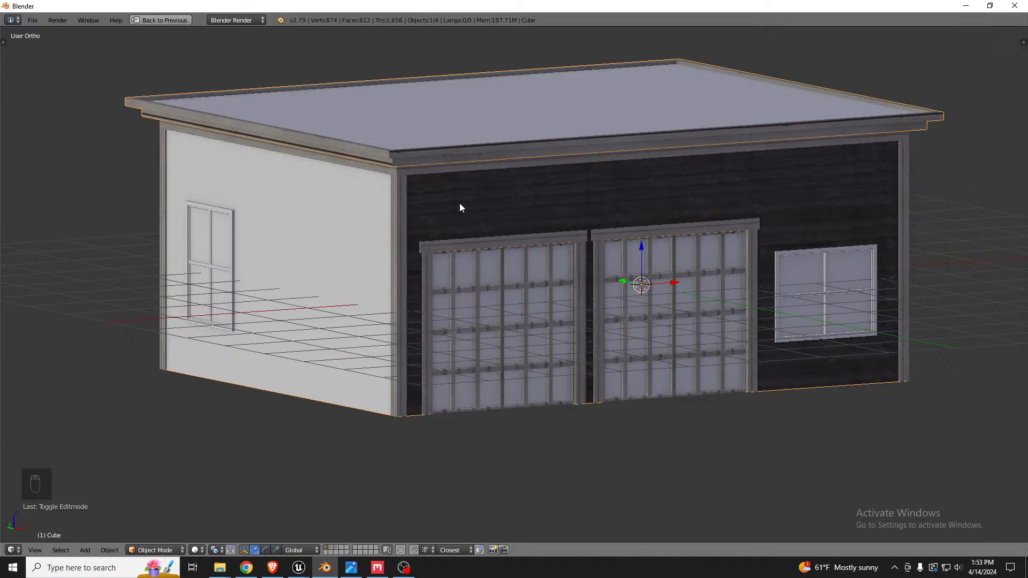
pyautogui.moveTo(688, 206)
pyautogui.mouseDown(button='middle')
pyautogui.moveTo(608, 213)
pyautogui.moveTo(581, 198)
pyautogui.moveTo(612, 186)
pyautogui.moveTo(694, 188)
pyautogui.moveTo(702, 208)
pyautogui.mouseUp(button='middle')
pyautogui.press('Tab')
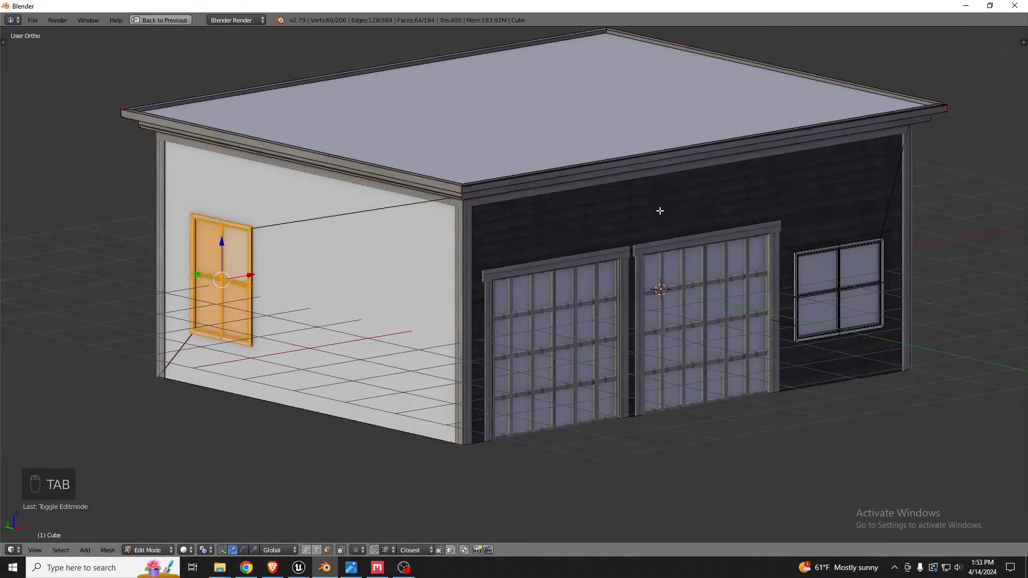
pyautogui.rightClick(296, 196)
pyautogui.moveTo(296, 196); pyautogui.dragTo(458, 203, button='middle')
pyautogui.scroll(-5, 317, 237)
pyautogui.keyDown('shift'); pyautogui.rightClick(318, 237); pyautogui.keyUp('shift')
pyautogui.keyDown('shift'); pyautogui.rightClick(229, 219); pyautogui.keyUp('shift')
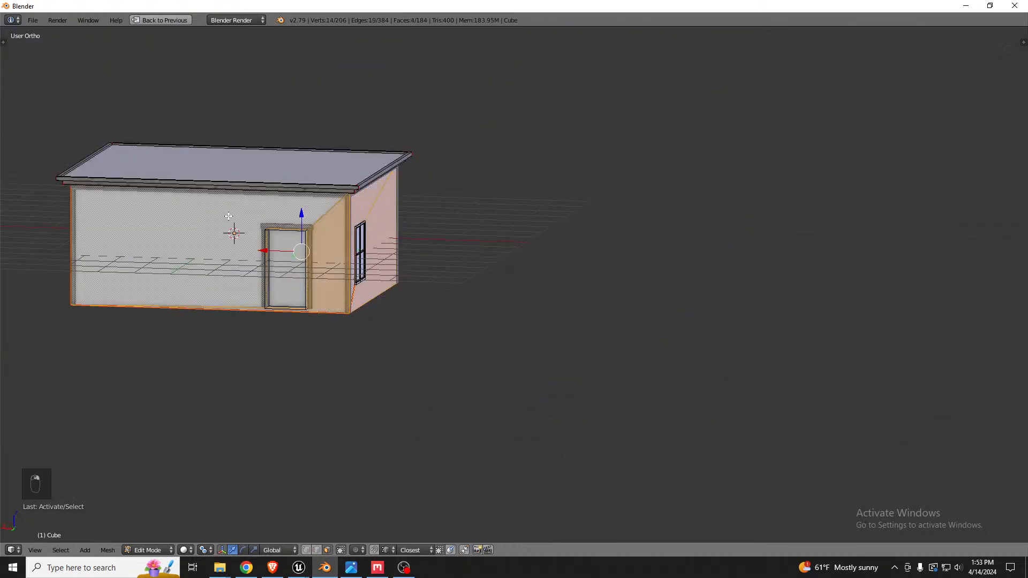
pyautogui.scroll(-3, 229, 219)
pyautogui.moveTo(219, 218); pyautogui.dragTo(336, 223, button='middle')
pyautogui.keyDown('shift'); pyautogui.rightClick(278, 252); pyautogui.keyUp('shift')
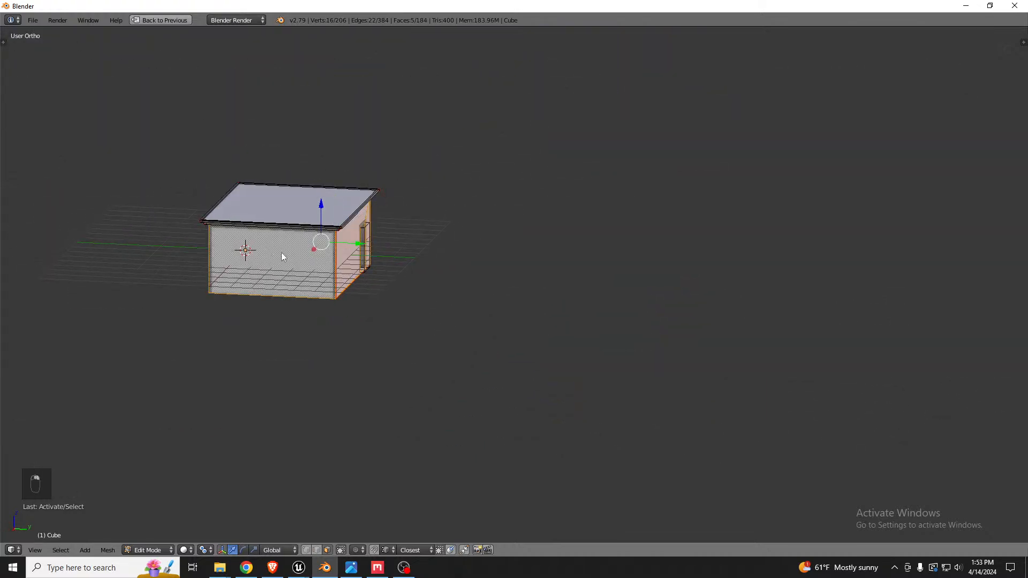
# Unwrap the selected side and back wall faces and select all of their UVs.
pyautogui.hotkey('shift', 'space')
pyautogui.press('u')
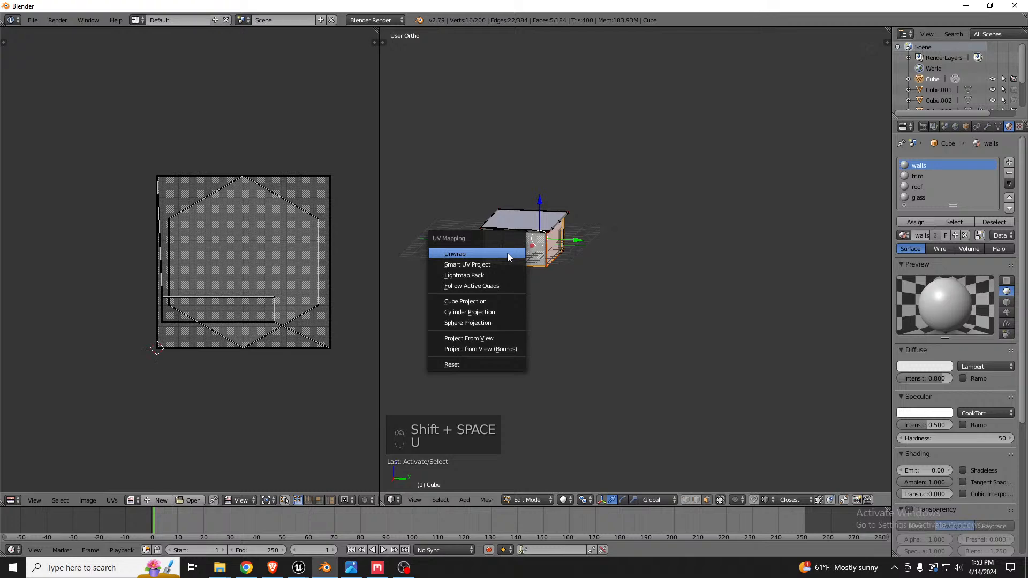
pyautogui.click(507, 253)
pyautogui.scroll(5, 268, 311)
pyautogui.press('a')
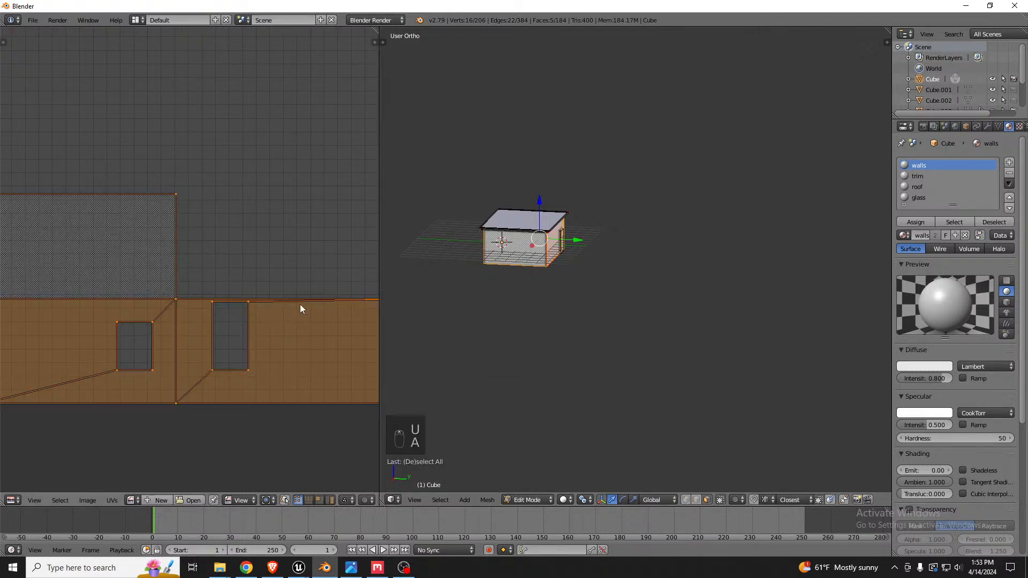
# Add the textured front wall faces around the garage doors and the window to the wall selection.
pyautogui.moveTo(495, 239); pyautogui.dragTo(603, 246, button='middle')
pyautogui.scroll(4, 515, 244)
pyautogui.keyDown('shift'); pyautogui.rightClick(524, 237); pyautogui.keyUp('shift')
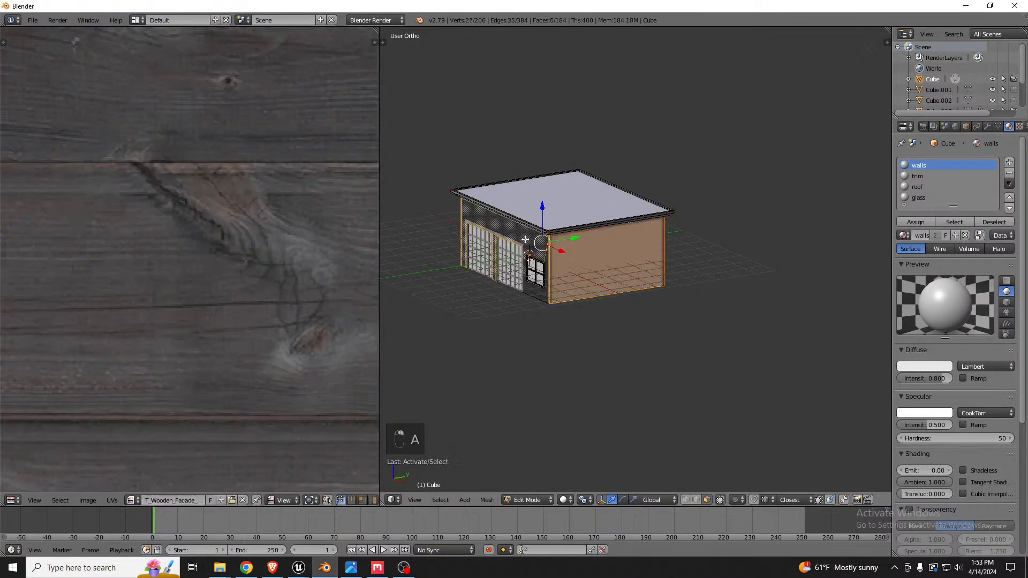
pyautogui.scroll(5, 534, 288)
pyautogui.keyDown('shift'); pyautogui.rightClick(538, 294); pyautogui.keyUp('shift')
pyautogui.scroll(-4, 232, 244)
pyautogui.scroll(-6, 232, 244)
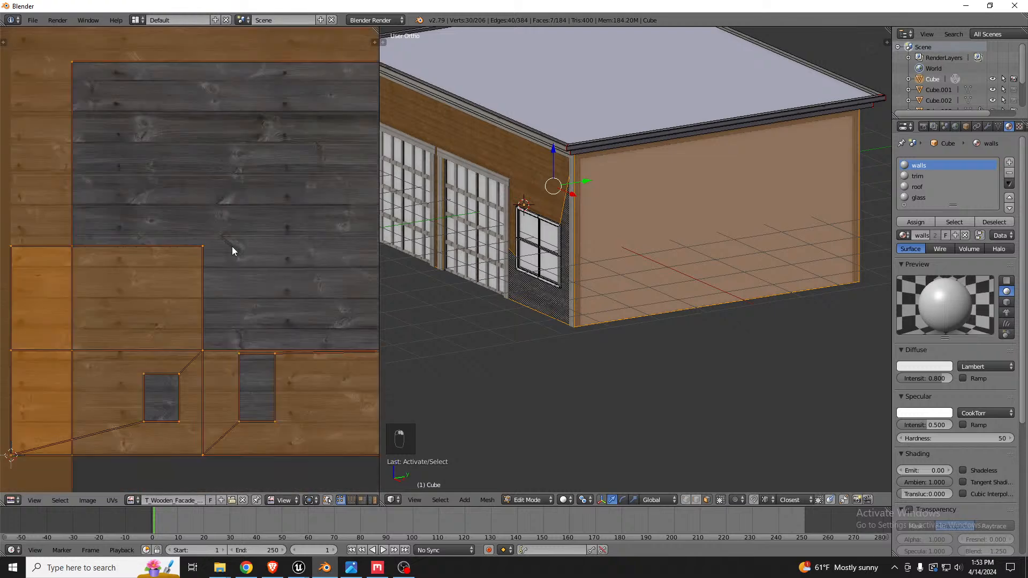
# Set the UV selection mode to Island and assign the T_Wooden_Facade_ukpnbcfn_2K_D.EXR image to the selected walls.
pyautogui.hotkey('ctrl', 'Tab')
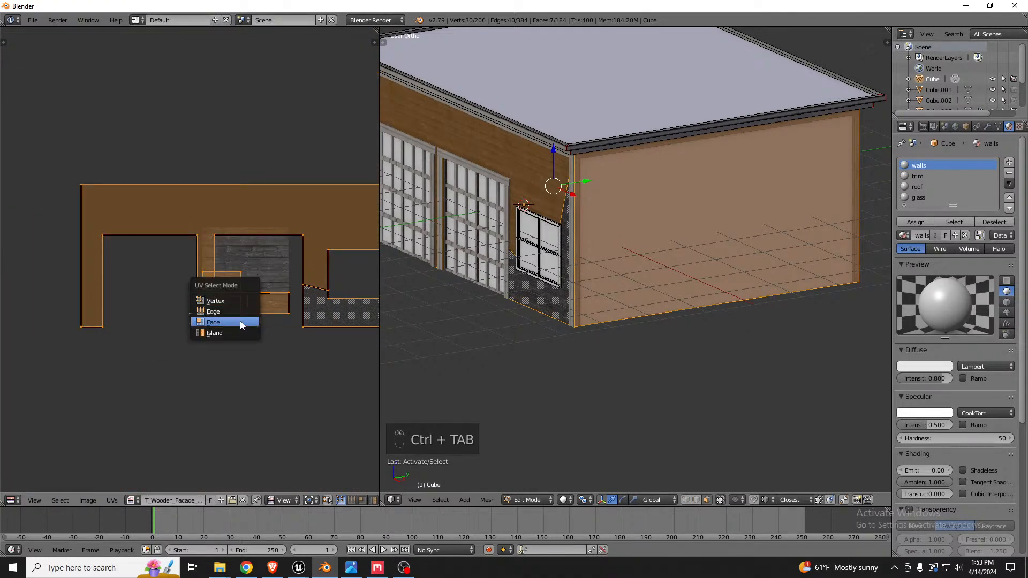
pyautogui.click(236, 332)
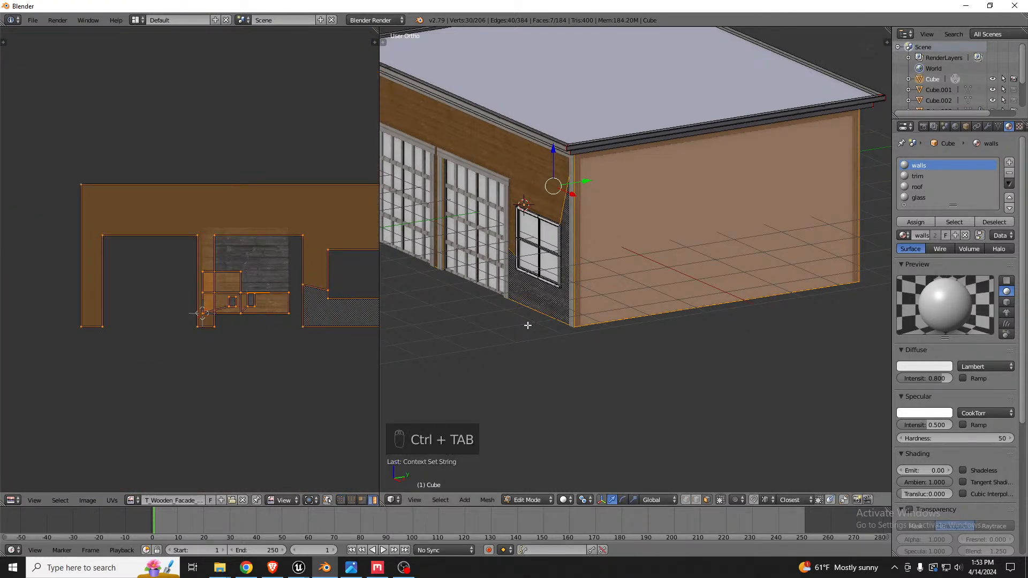
pyautogui.click(132, 500)
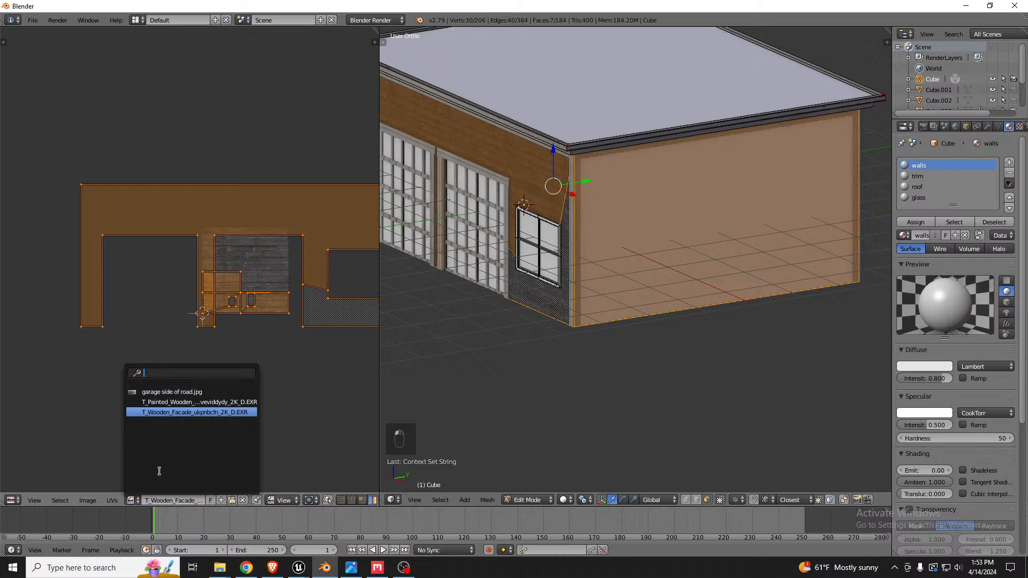
pyautogui.click(170, 412)
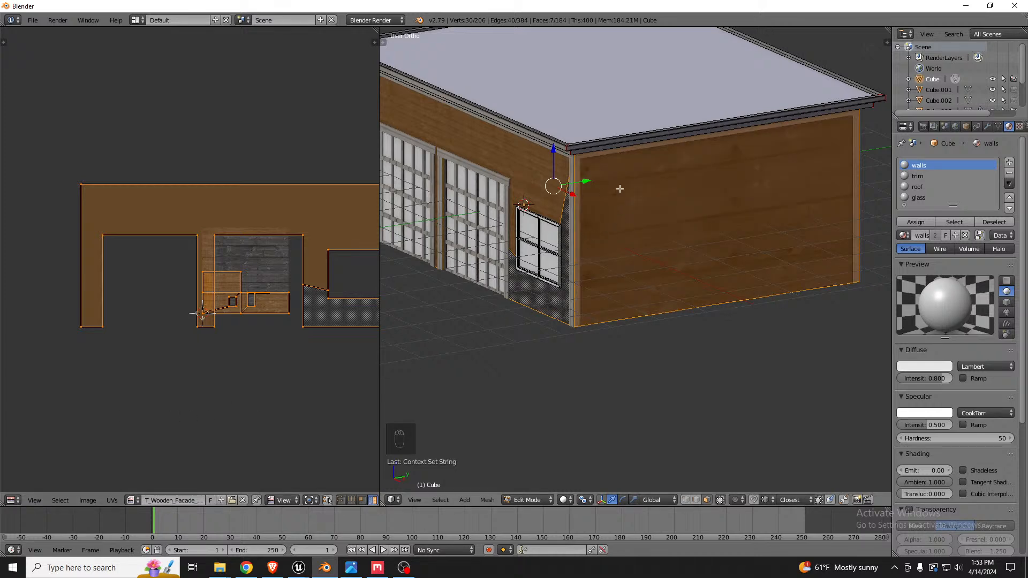
# Select the side and back wall UV islands and scale them up over five times so the plank size matches the front wall.
pyautogui.moveTo(619, 189); pyautogui.dragTo(592, 130, button='middle')
pyautogui.scroll(5, 592, 128)
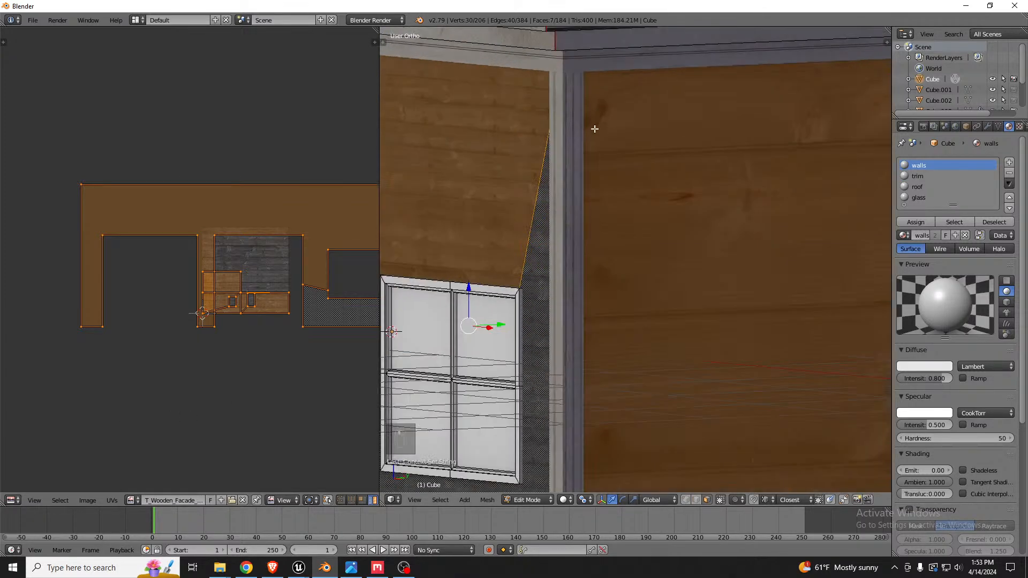
pyautogui.rightClick(234, 302)
pyautogui.keyDown('shift'); pyautogui.rightClick(254, 302); pyautogui.keyUp('shift')
pyautogui.keyDown('shift'); pyautogui.rightClick(259, 301); pyautogui.keyUp('shift')
pyautogui.keyDown('shift'); pyautogui.rightClick(259, 302); pyautogui.keyUp('shift')
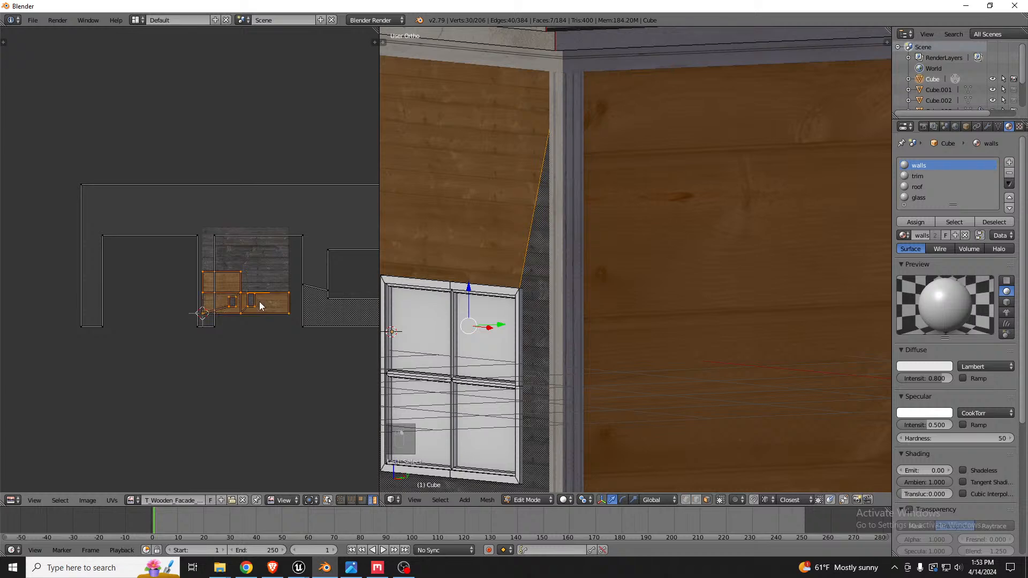
pyautogui.press('s')
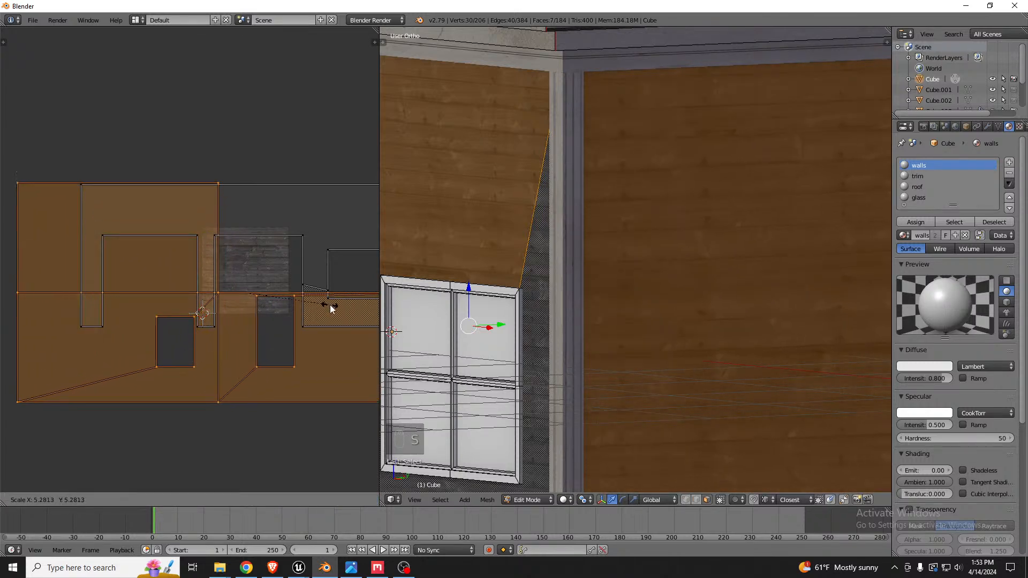
pyautogui.click(349, 309)
# Move the enlarged wall UV islands up and scale them slightly larger to refine the plank match at the corner.
pyautogui.press('g')
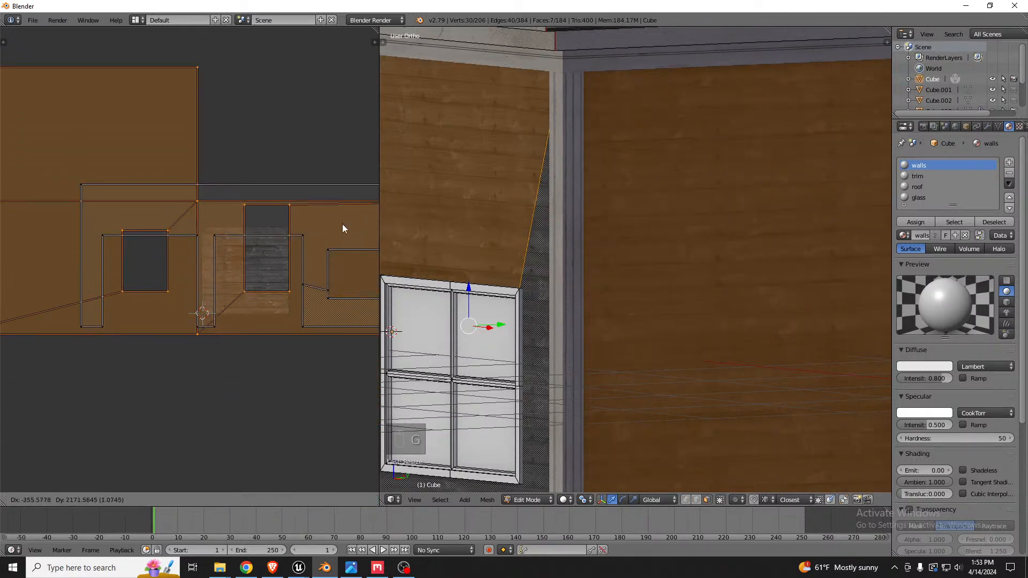
pyautogui.click(339, 217)
pyautogui.press('s')
pyautogui.click(345, 215)
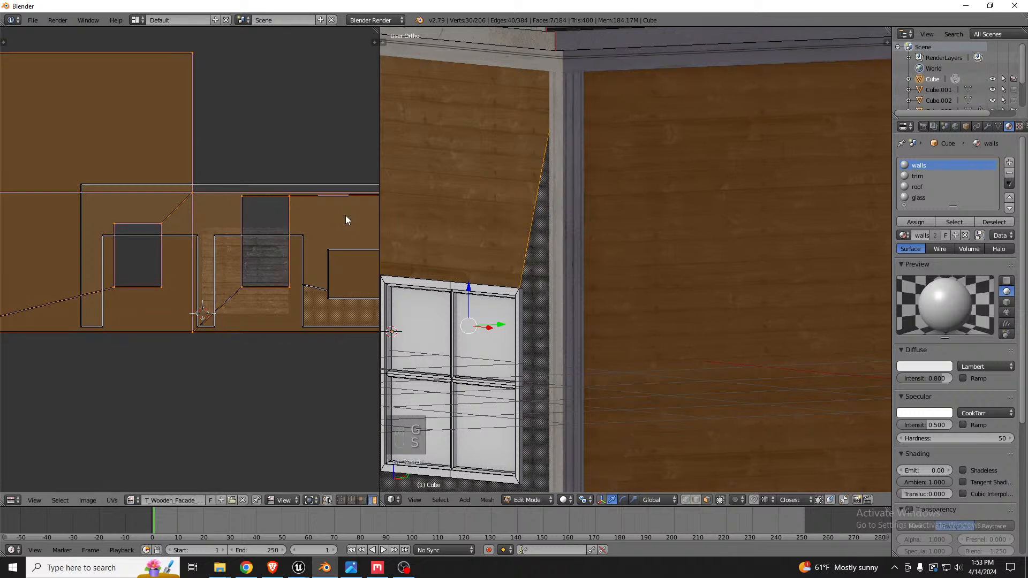
pyautogui.press('s')
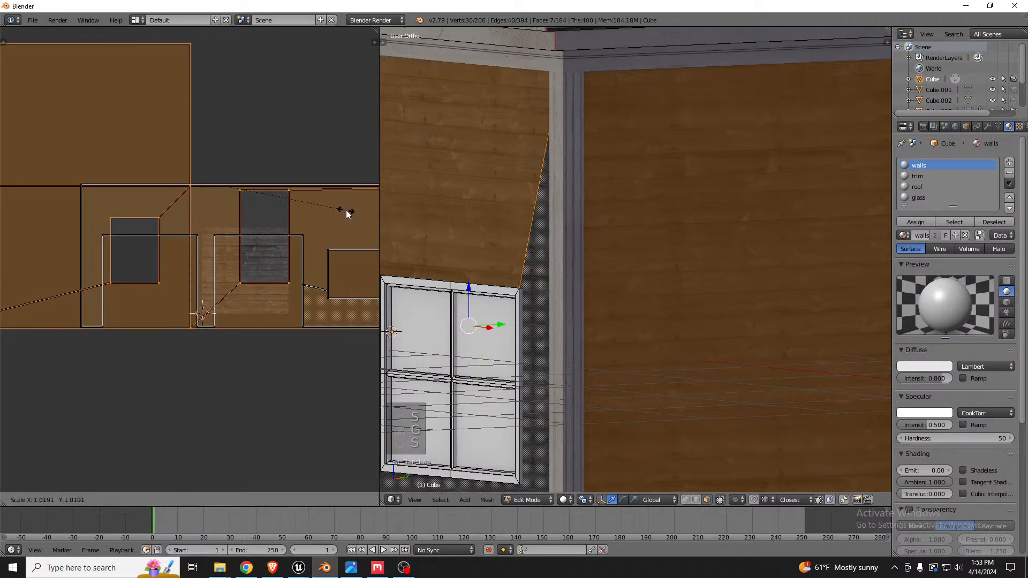
pyautogui.click(349, 213)
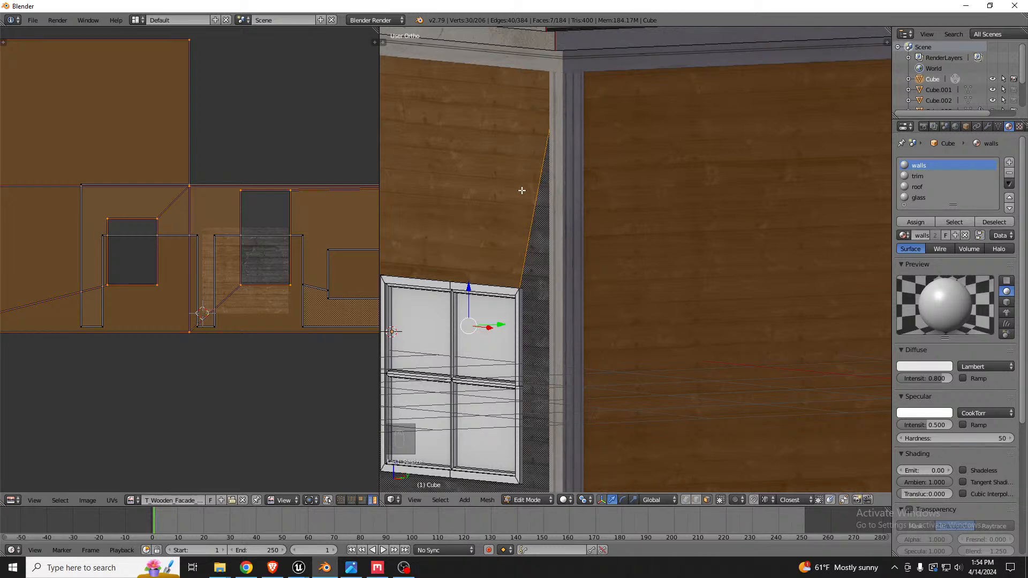
# Select only the flat roof face in face select mode and unwrap it.
pyautogui.scroll(-3, 596, 197)
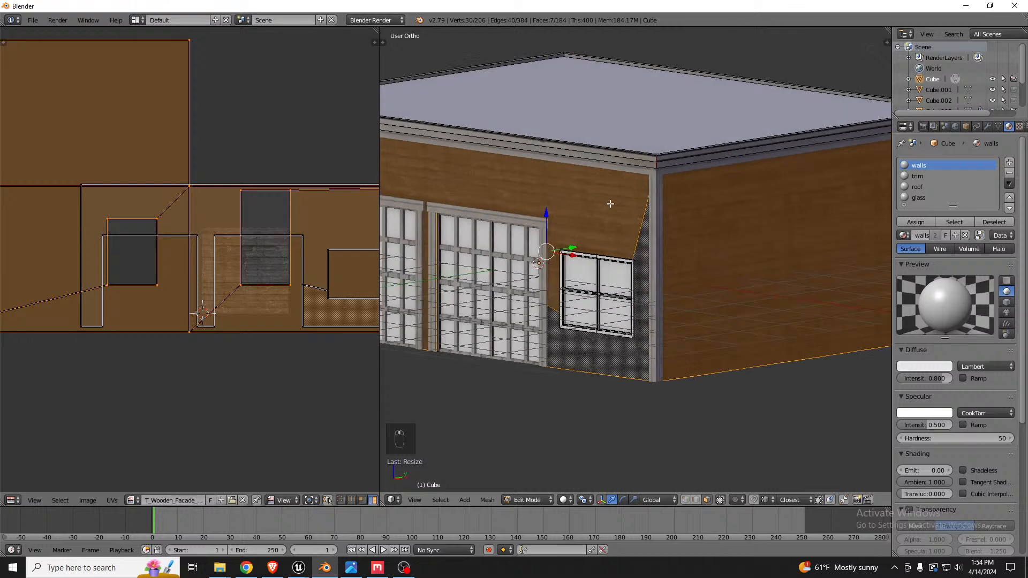
pyautogui.press('Tab')
pyautogui.press('Tab')
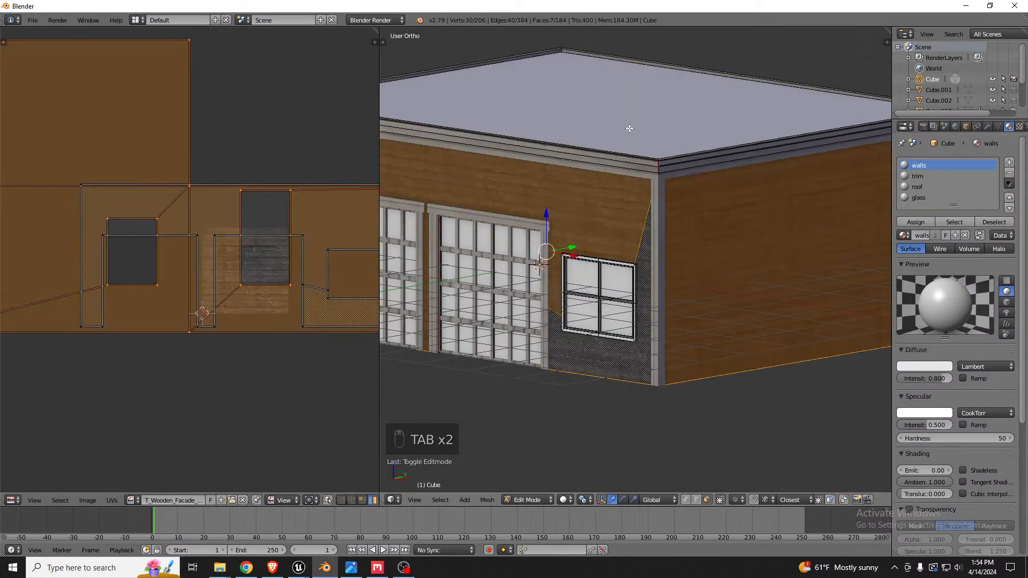
pyautogui.hotkey('ctrl', 'Tab')
pyautogui.click(621, 130)
pyautogui.click(618, 112)
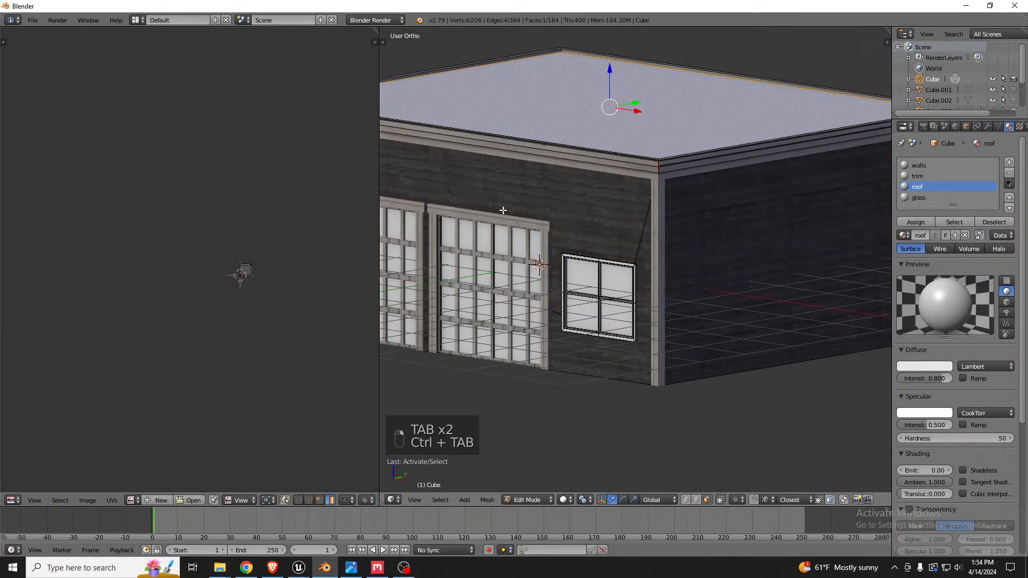
pyautogui.scroll(8, 243, 273)
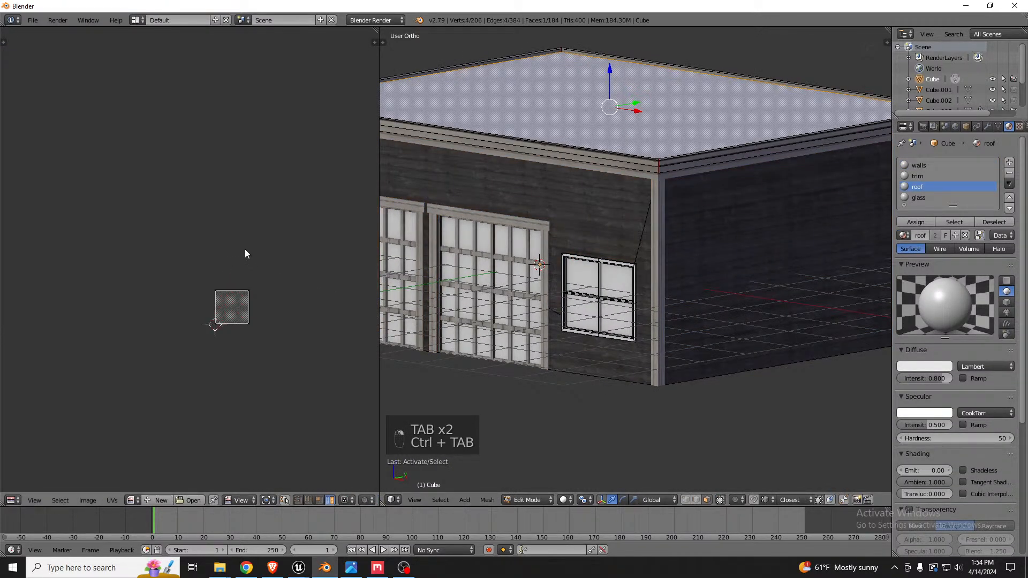
pyautogui.press('u')
pyautogui.click(623, 183)
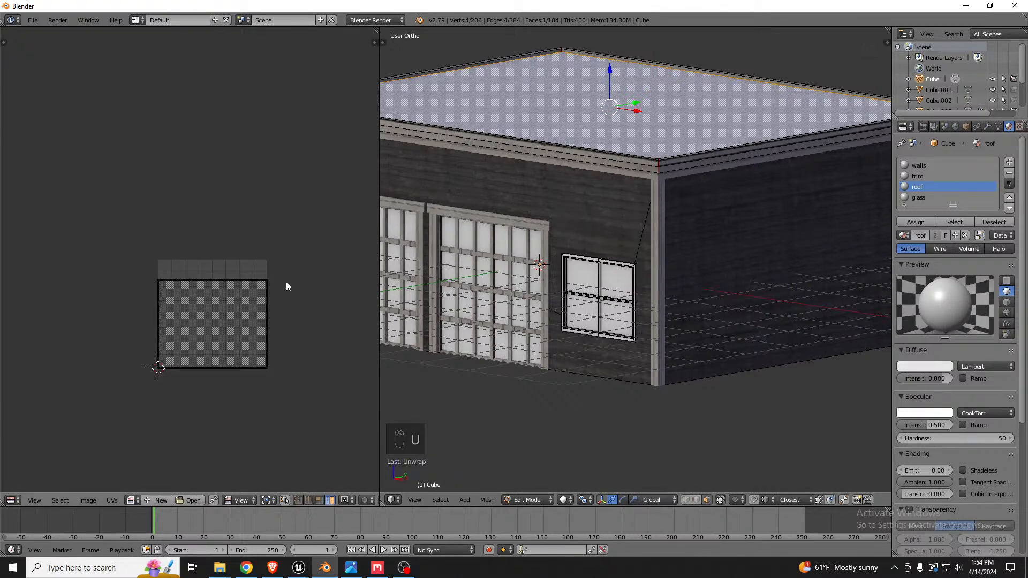
# Leave edit mode, switch to wireframe display and select all objects of the garage.
pyautogui.press('Tab')
pyautogui.scroll(-2, 597, 190)
pyautogui.moveTo(522, 183); pyautogui.dragTo(670, 209, button='middle')
pyautogui.press('z')
pyautogui.scroll(-1, 673, 208)
pyautogui.press('a')
pyautogui.press('a')
pyautogui.press('a')
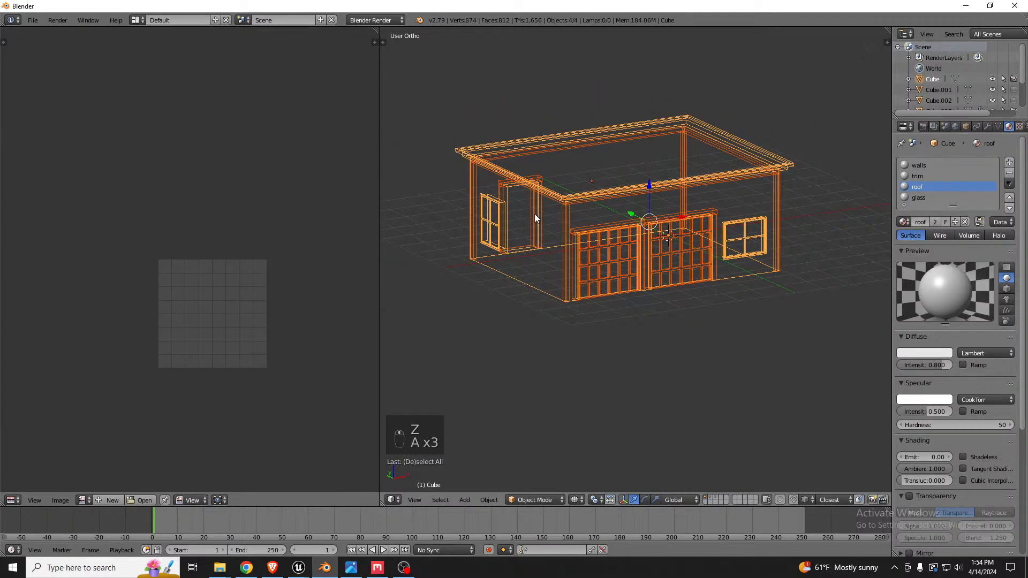
# Start an FBX export of the garage and apply the Fbx Export operator preset.
pyautogui.click(26, 19)
pyautogui.moveTo(114, 238)
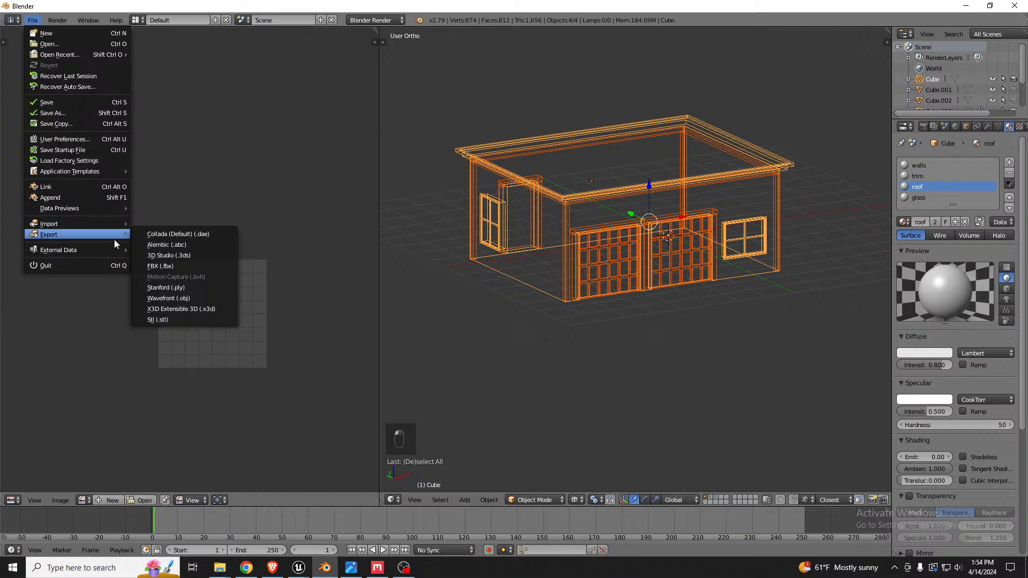
pyautogui.click(159, 261)
pyautogui.click(48, 385)
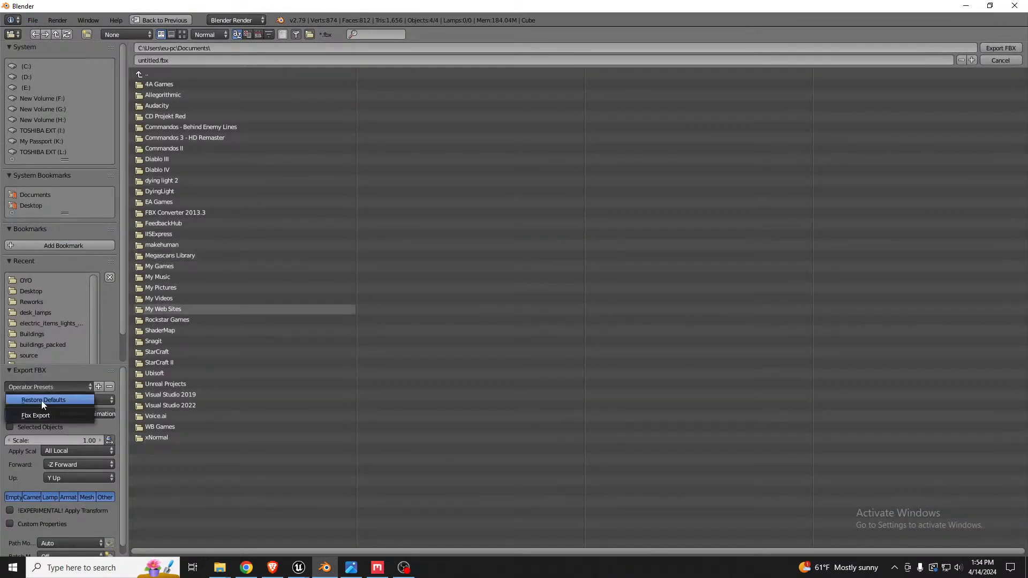
pyautogui.click(40, 415)
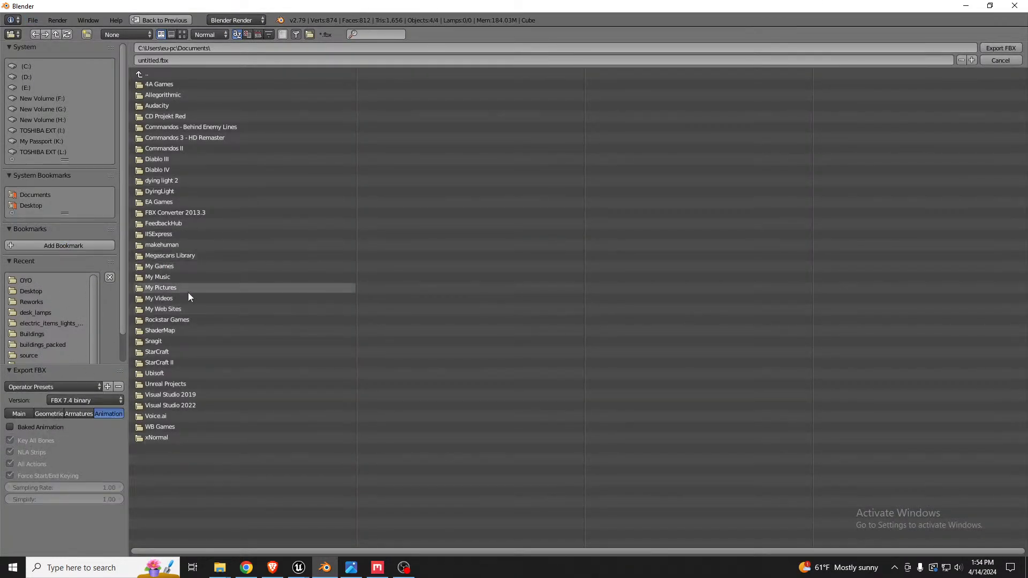
# Browse from the Reworks folder up to the Buildings folder and create a new folder named garage there.
pyautogui.click(49, 301)
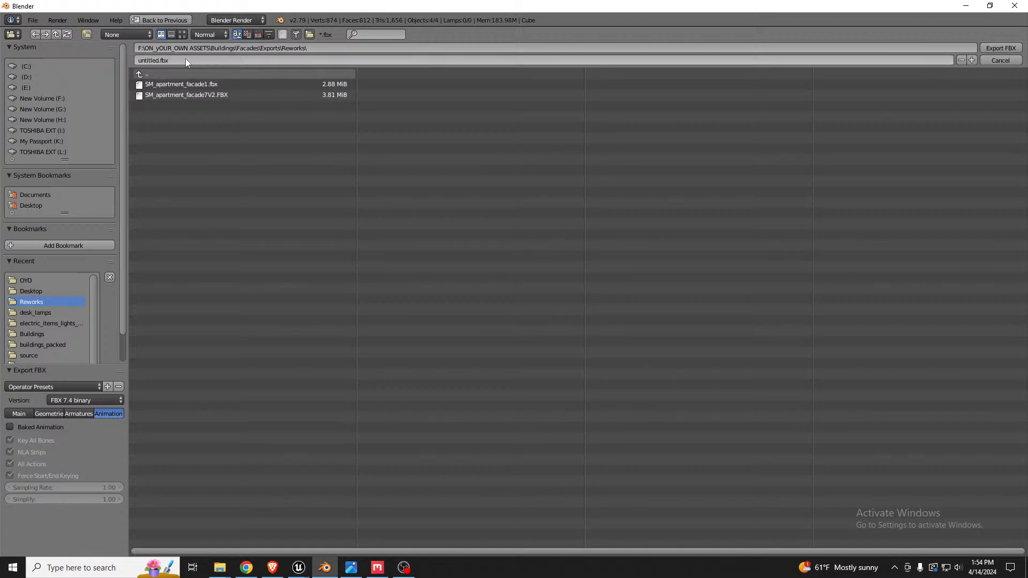
pyautogui.click(146, 74)
pyautogui.click(155, 75)
pyautogui.click(155, 73)
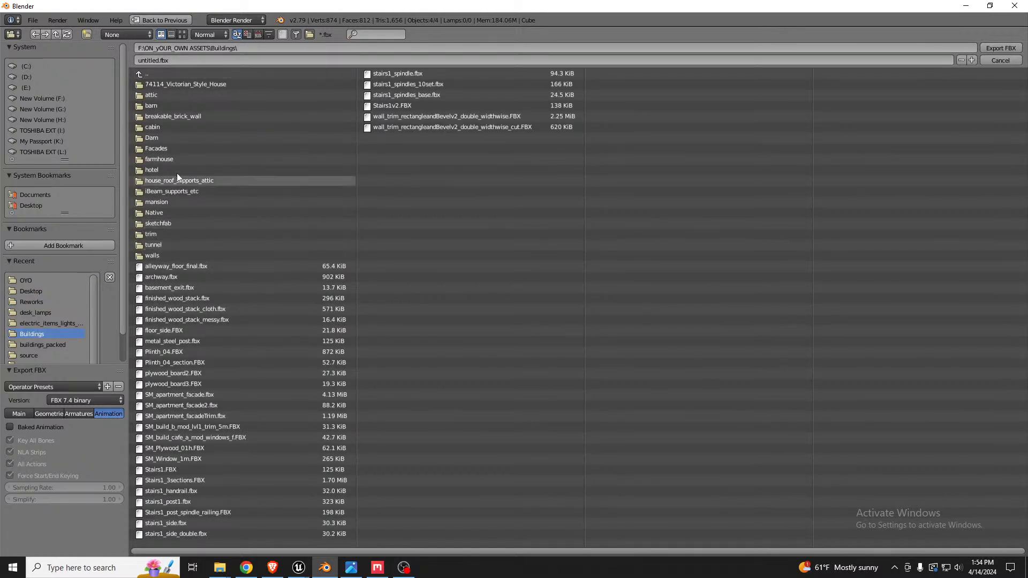
pyautogui.click(86, 35)
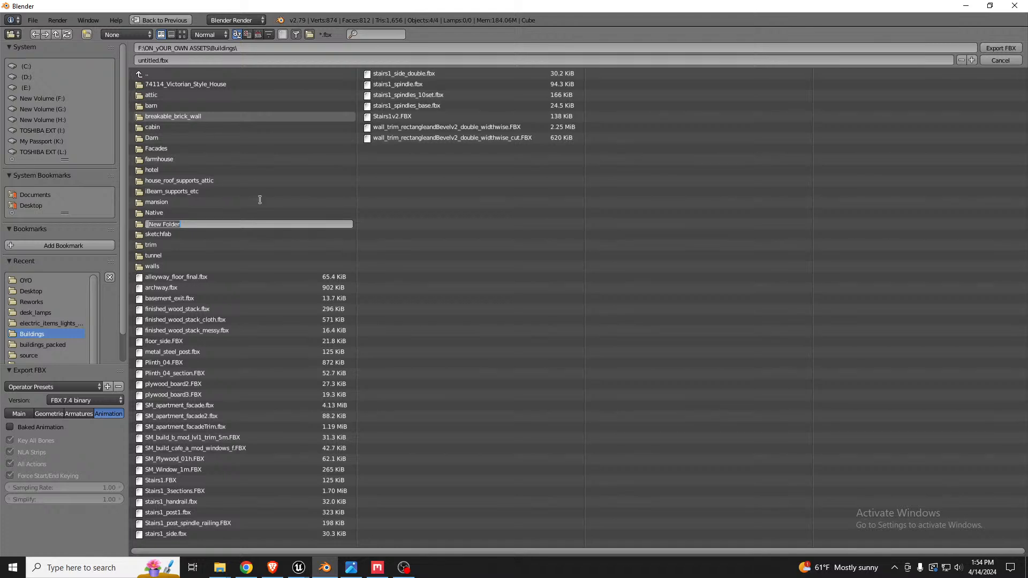
pyautogui.write('garage')
pyautogui.press('Return')
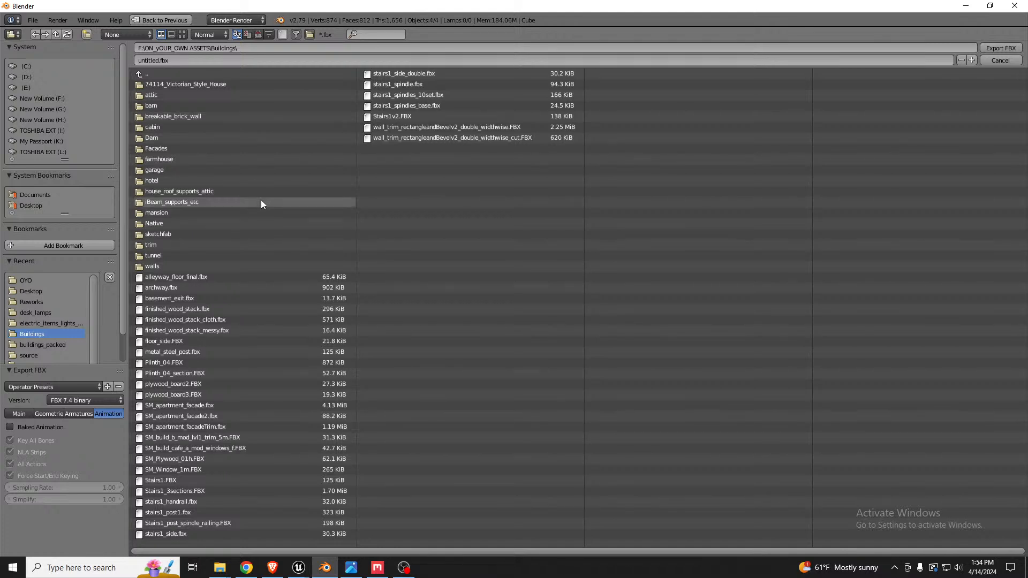
# Export the garage to the new garage folder under the file name SM_Garage.
pyautogui.click(163, 169)
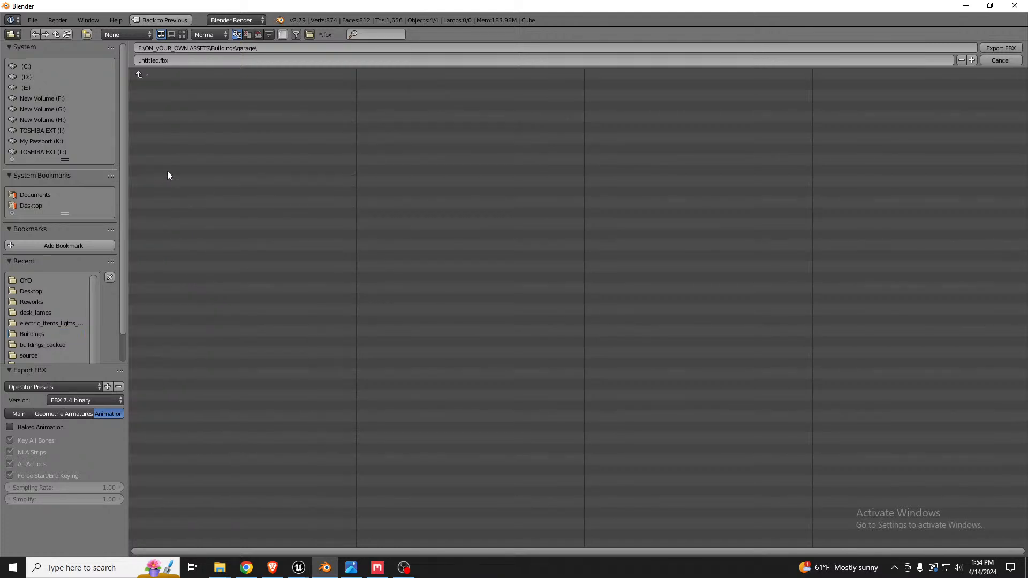
pyautogui.click(155, 61)
pyautogui.moveTo(159, 61); pyautogui.dragTo(119, 62)
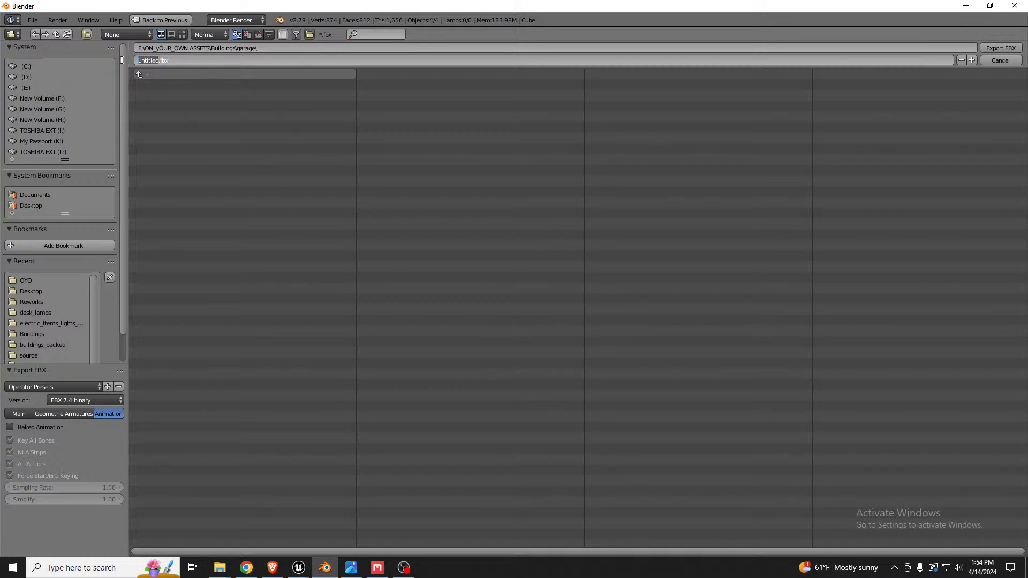
pyautogui.write('SM_Garage')
pyautogui.click(1002, 49)
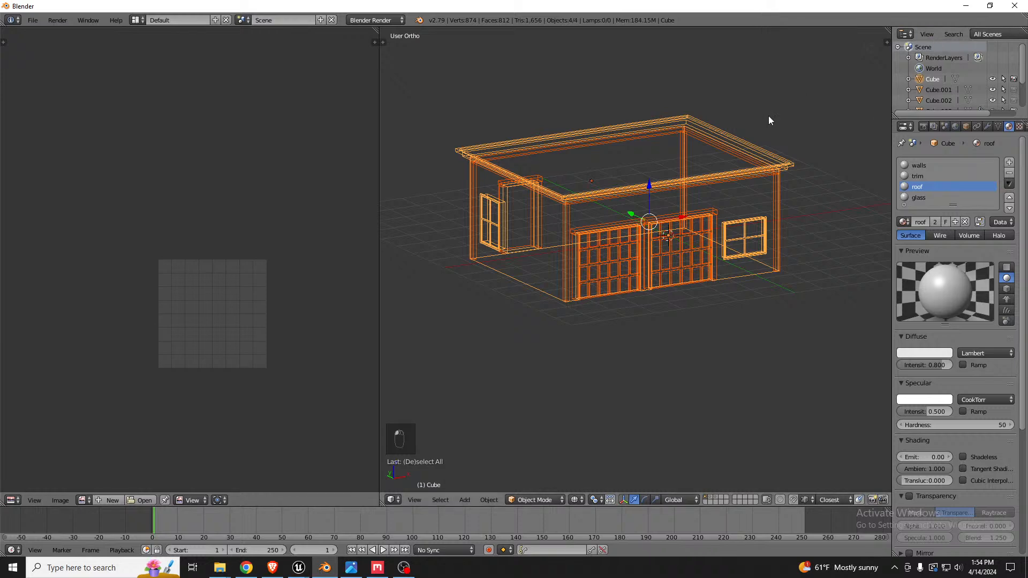
# Return to textured solid display and examine the base of the garage's front corner trim.
pyautogui.press('z')
pyautogui.scroll(3, 588, 214)
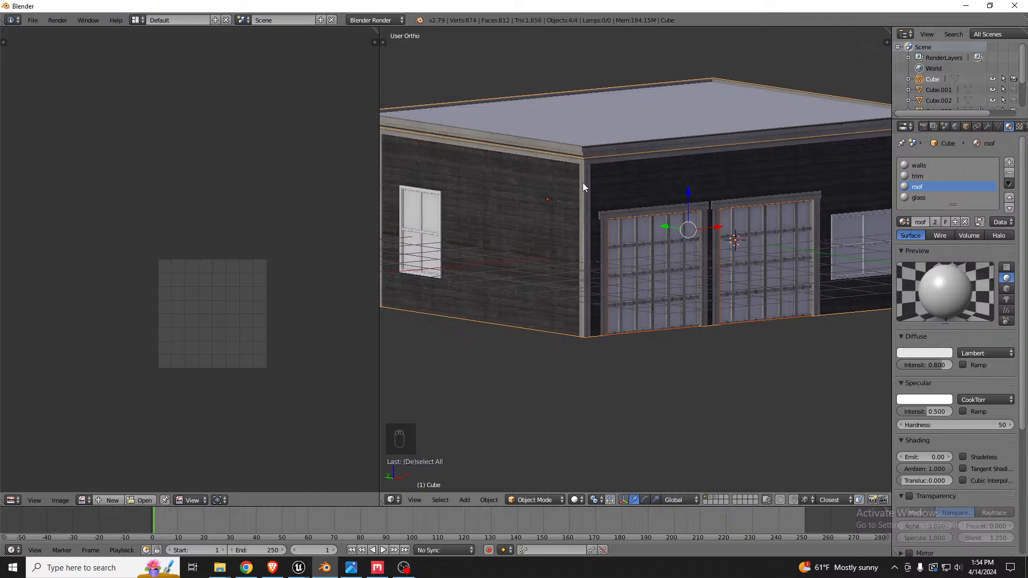
pyautogui.scroll(5, 586, 315)
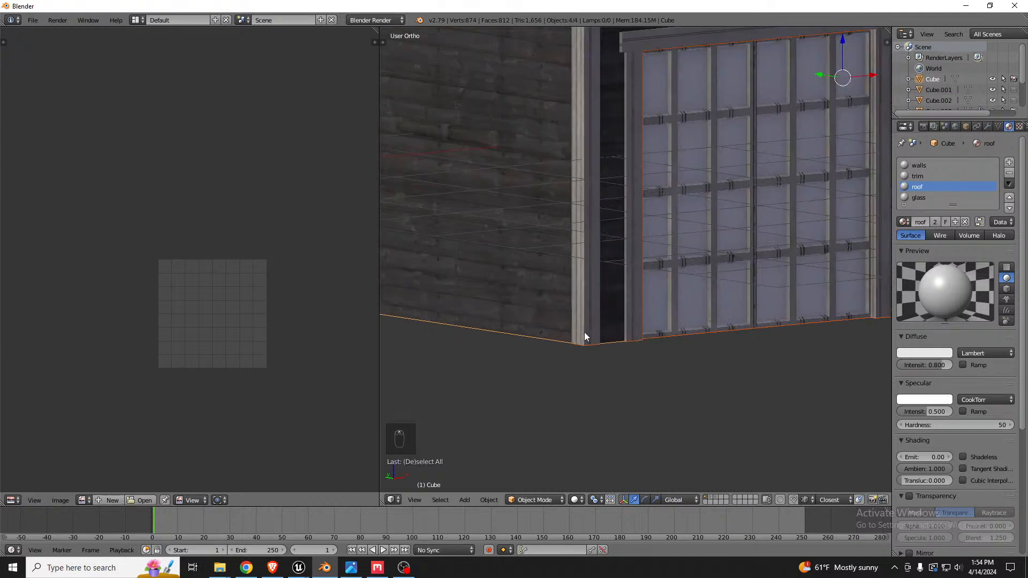
pyautogui.scroll(4, 583, 345)
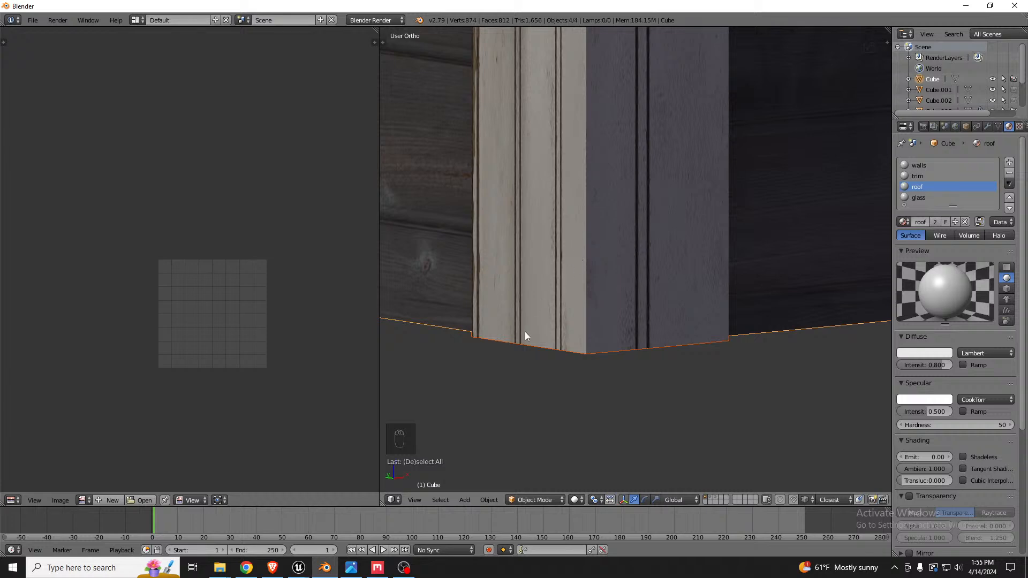
pyautogui.scroll(-10, 547, 396)
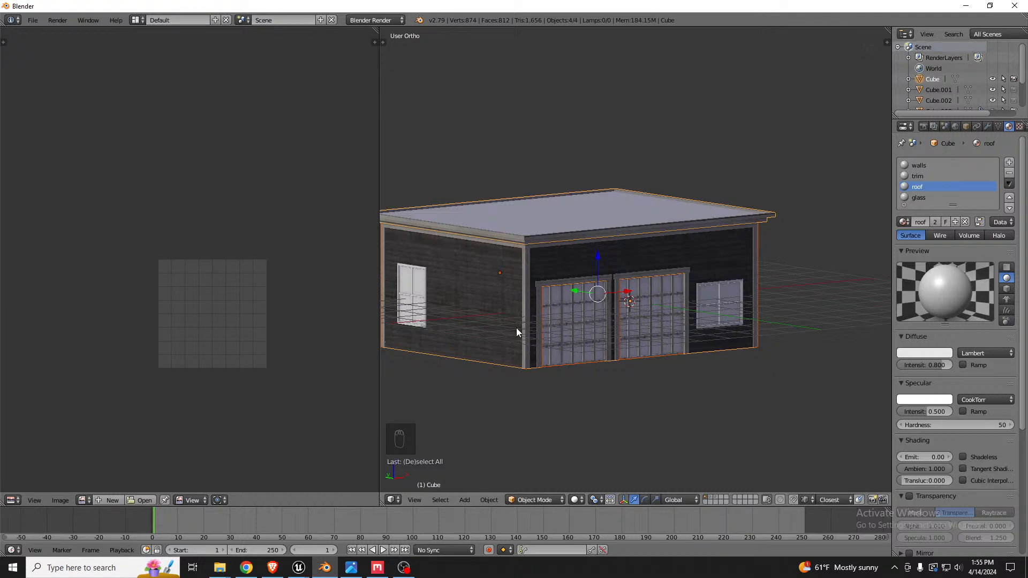
# Switch to Unreal Engine, move the Bridge window off the level view and go to the wooded ground beside the road.
pyautogui.click(965, 7)
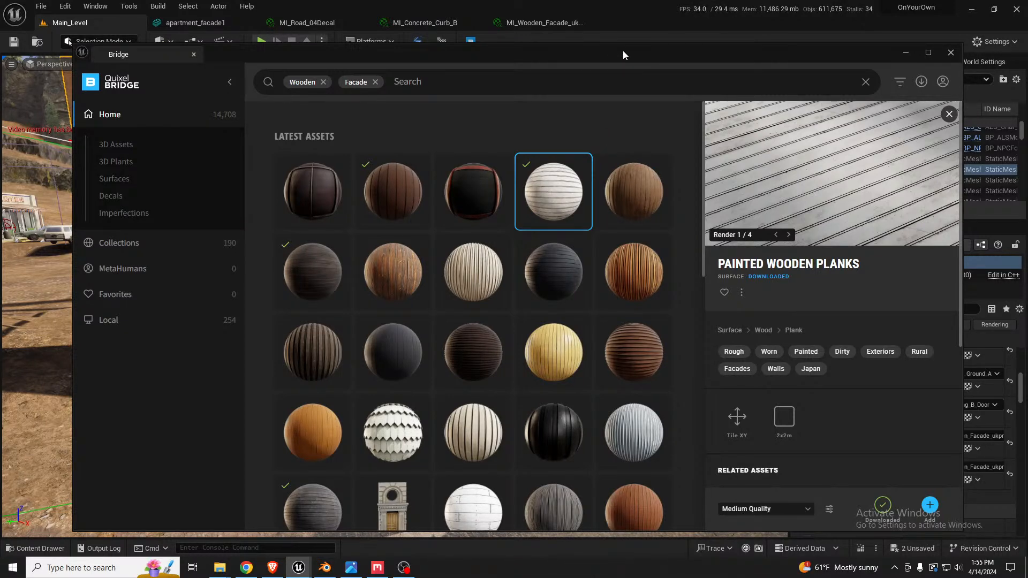
pyautogui.moveTo(650, 52); pyautogui.dragTo(0, 184)
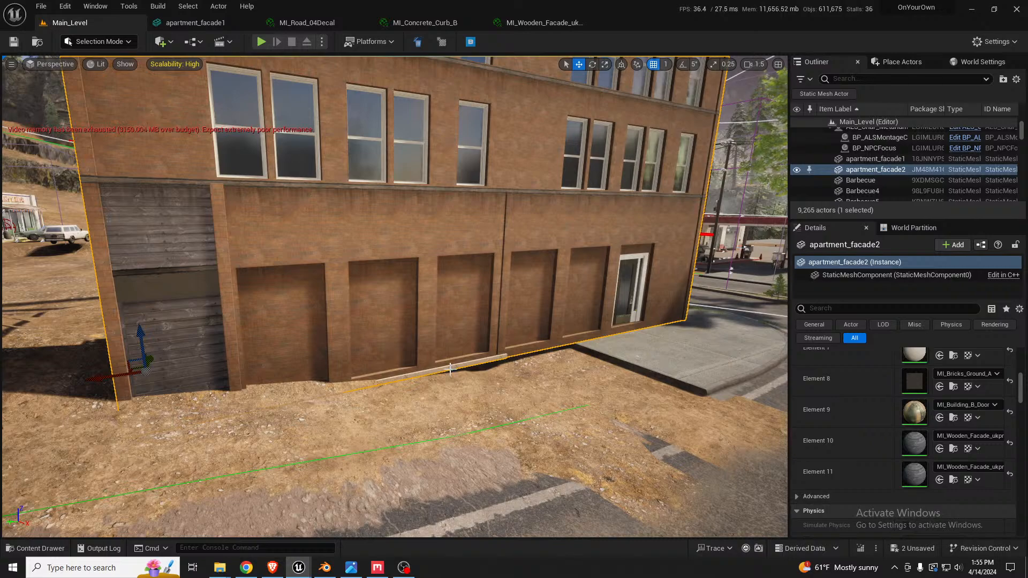
pyautogui.moveTo(450, 369); pyautogui.dragTo(843, 374, button='right')
pyautogui.press('w')
pyautogui.press('w')
pyautogui.press('s')
pyautogui.press('w')
pyautogui.press('a')
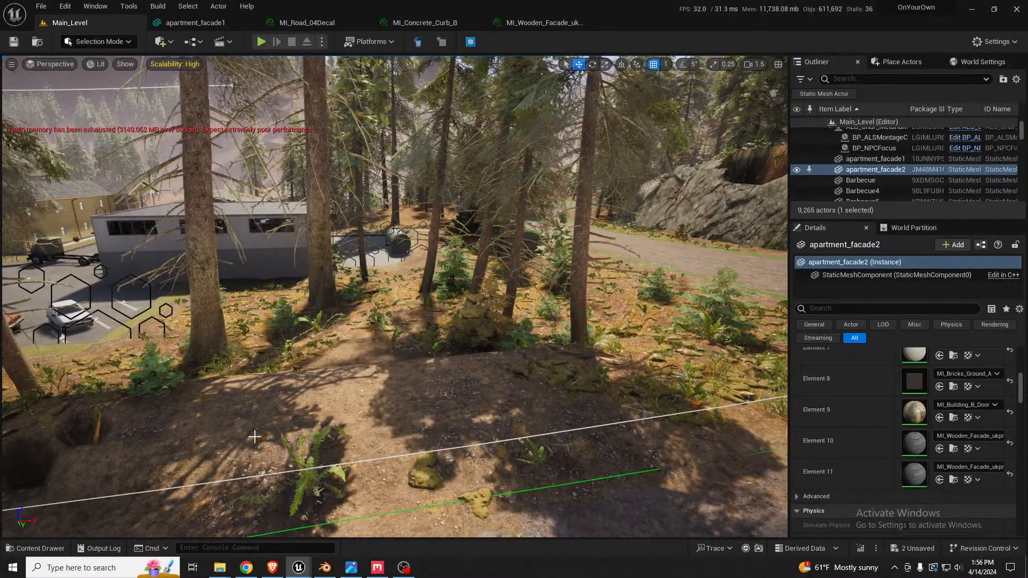
# Select the SM_apartment_facade7V3 building across the parking area and review its materials, transform and static mesh.
pyautogui.moveTo(196, 263); pyautogui.dragTo(86, 262, button='right')
pyautogui.click(143, 203)
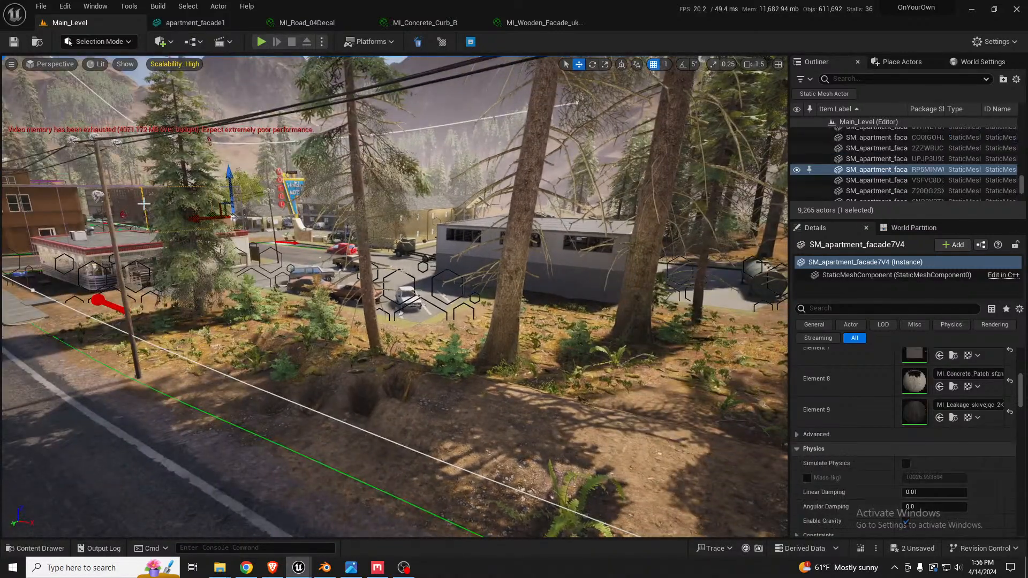
pyautogui.click(873, 158)
pyautogui.scroll(4, 923, 381)
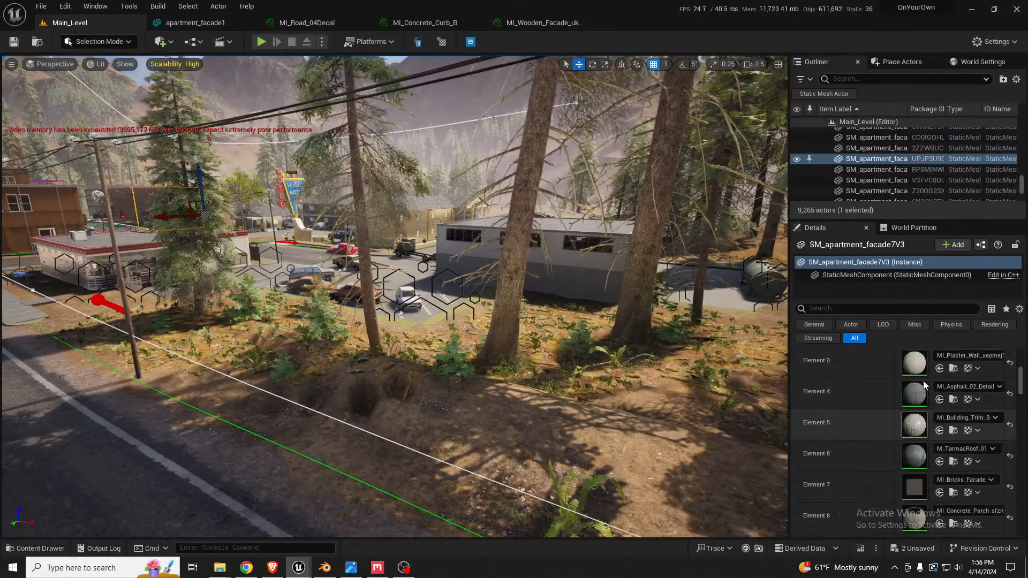
pyautogui.scroll(5, 998, 389)
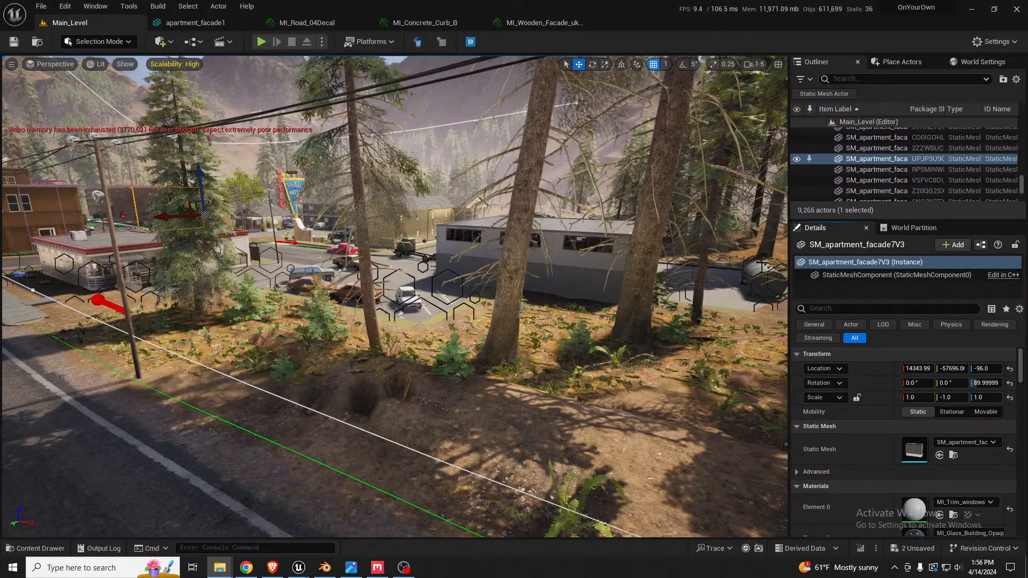
# Switch to Blender, select the garage folder's path in the FBX export browser and cancel the export.
pyautogui.click(325, 567)
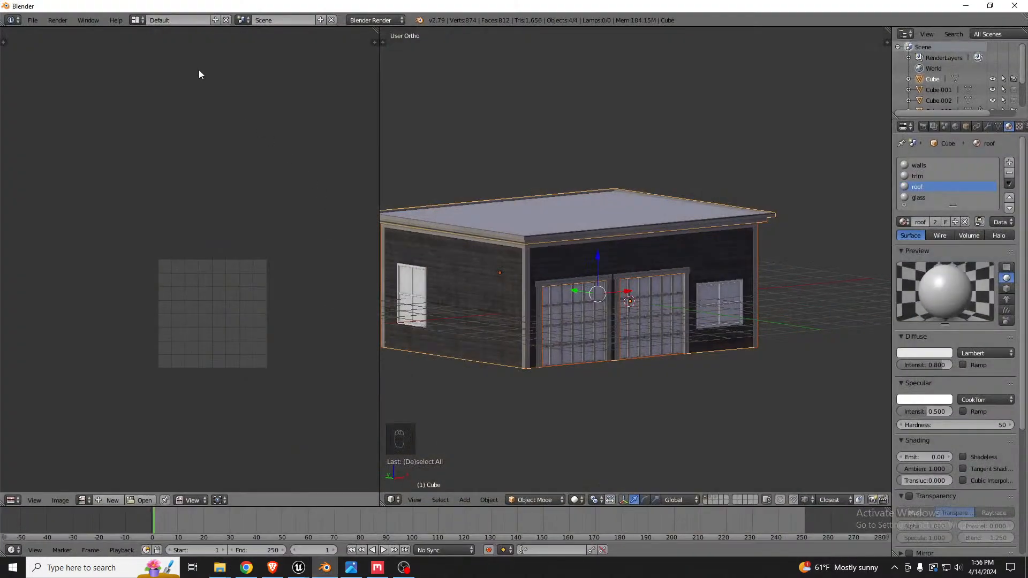
pyautogui.click(32, 20)
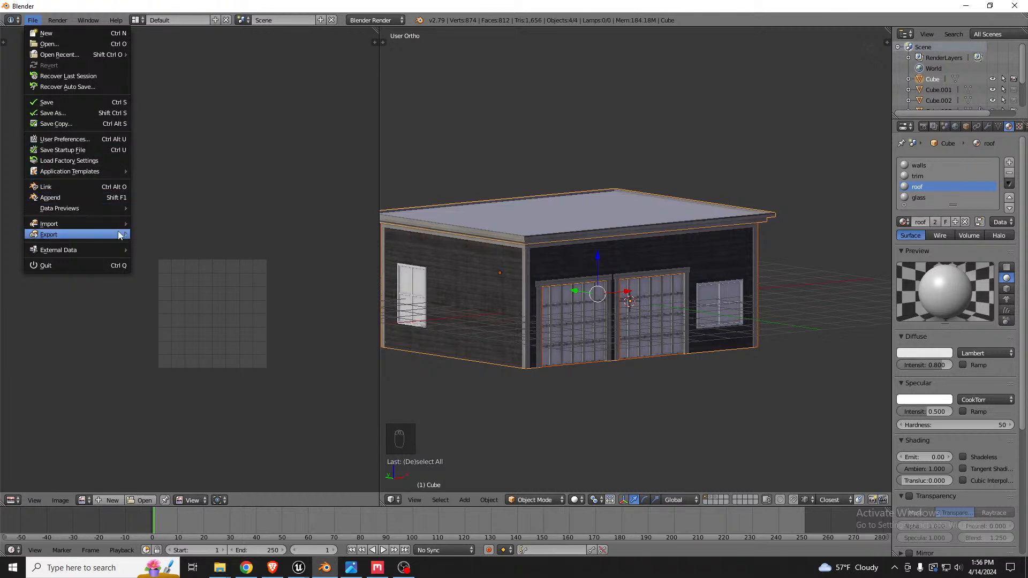
pyautogui.moveTo(121, 235)
pyautogui.click(170, 262)
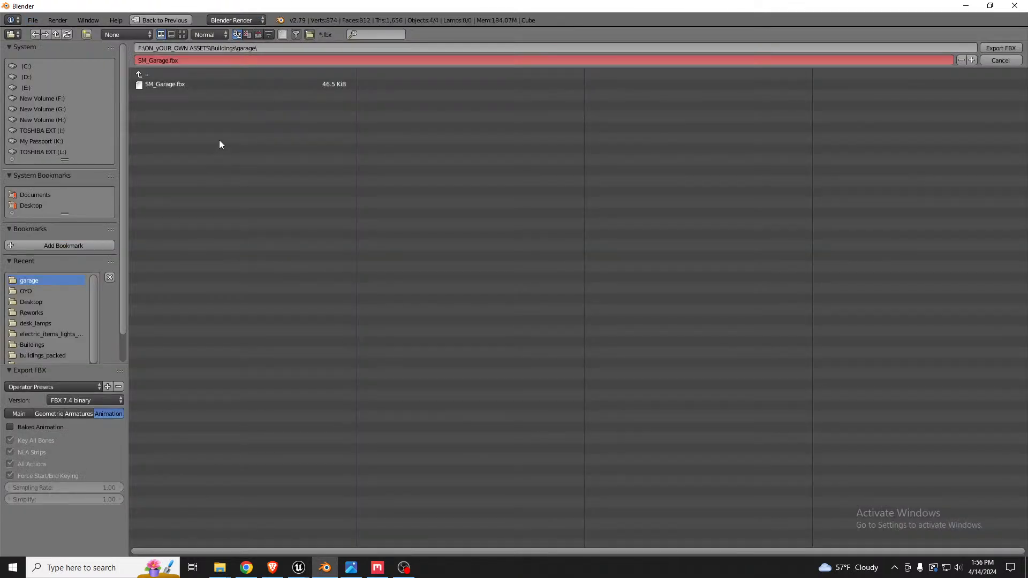
pyautogui.click(282, 49)
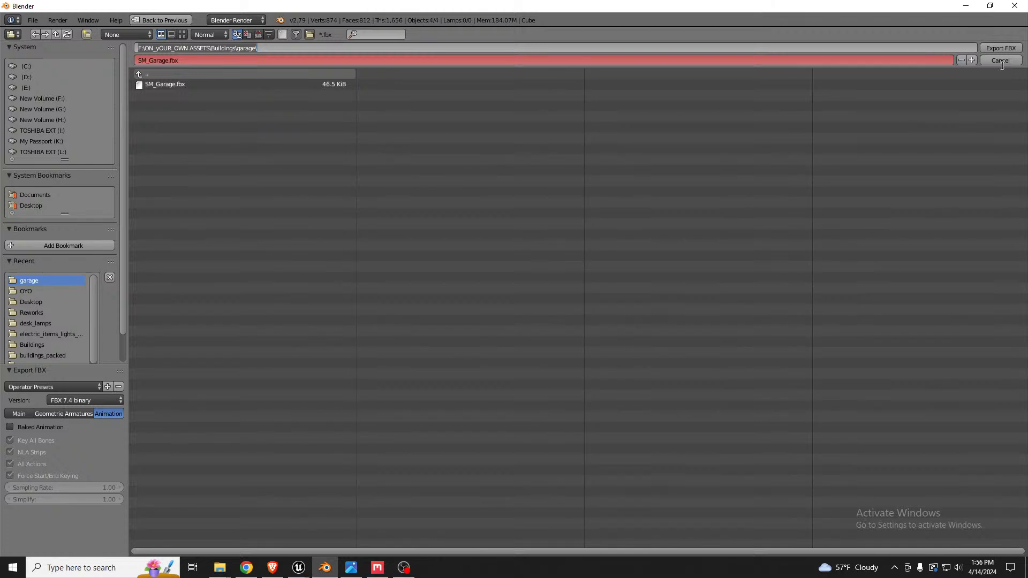
pyautogui.click(1000, 61)
pyautogui.click(1000, 61)
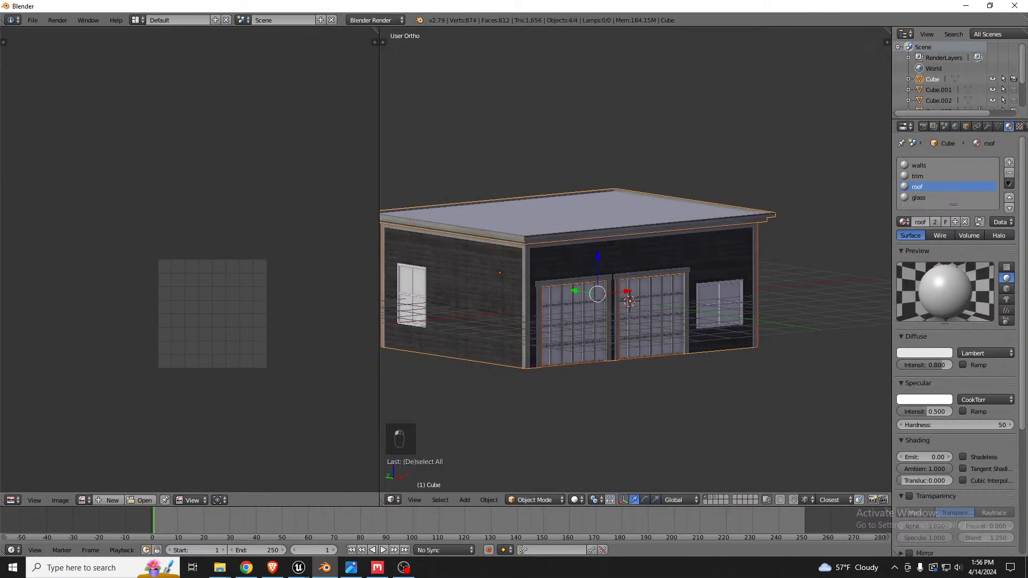
# Return to Unreal Engine, place the SM_Garage mesh beside the road in Main_Level and raise it to Z 132.
pyautogui.click(220, 567)
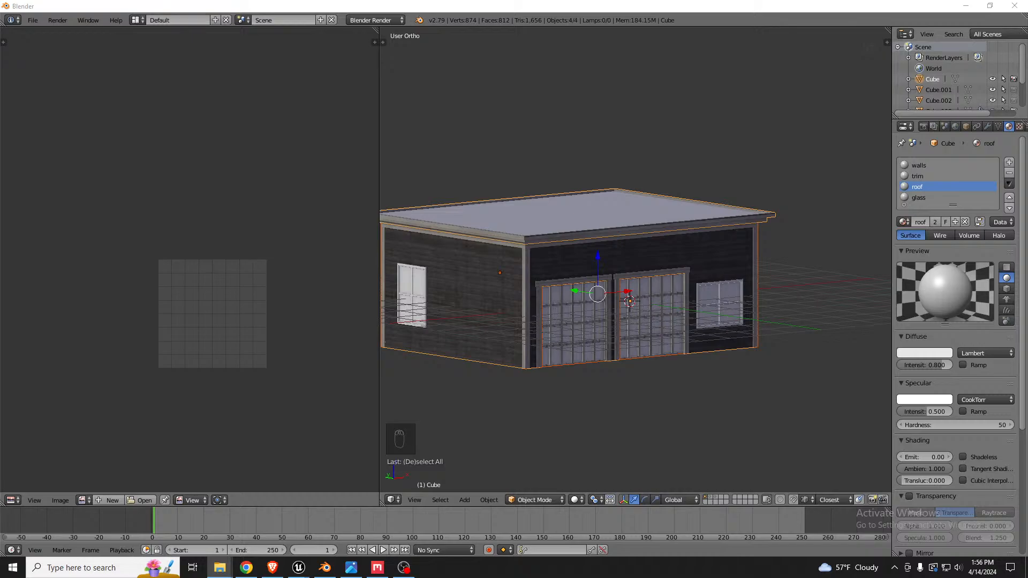
pyautogui.hotkey('alt', 'Tab')
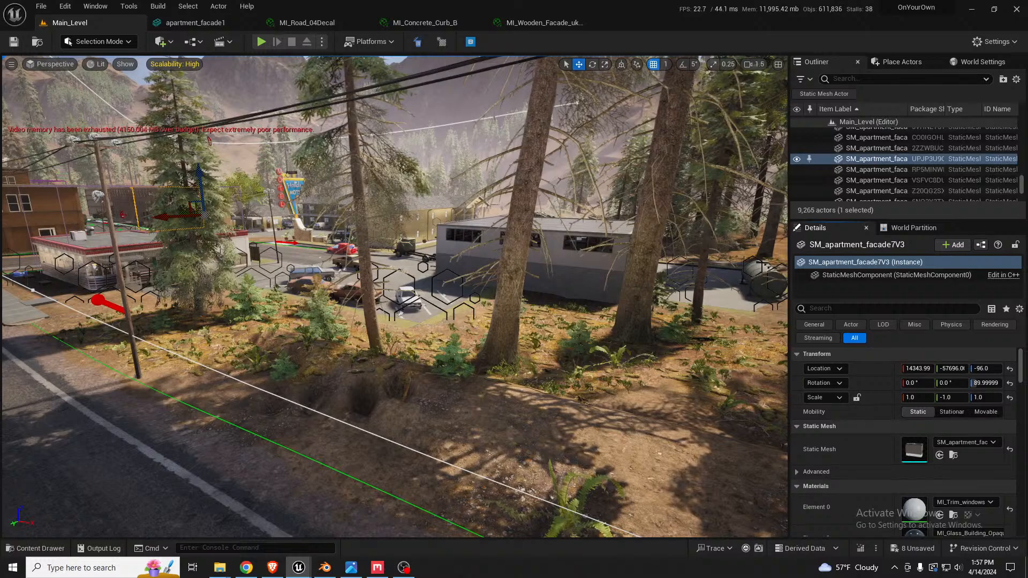
pyautogui.moveTo(914, 449); pyautogui.dragTo(544, 432)
pyautogui.moveTo(545, 432); pyautogui.dragTo(605, 535, button='middle')
pyautogui.moveTo(442, 219); pyautogui.dragTo(442, 167)
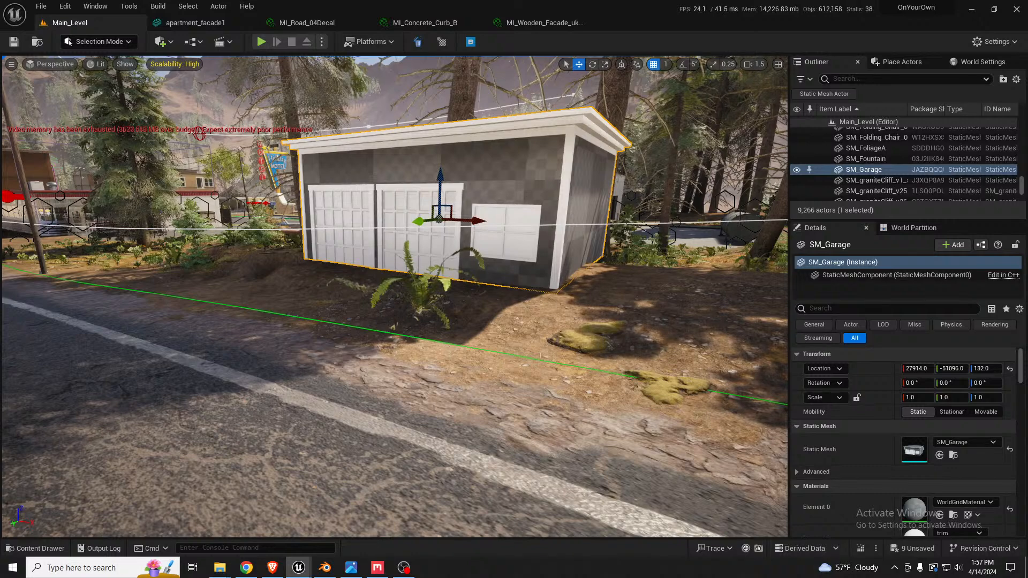
# Place SK_Mannequin beside the garage's corner as a scale reference and raise the garage to Z 147.
pyautogui.press('\\')
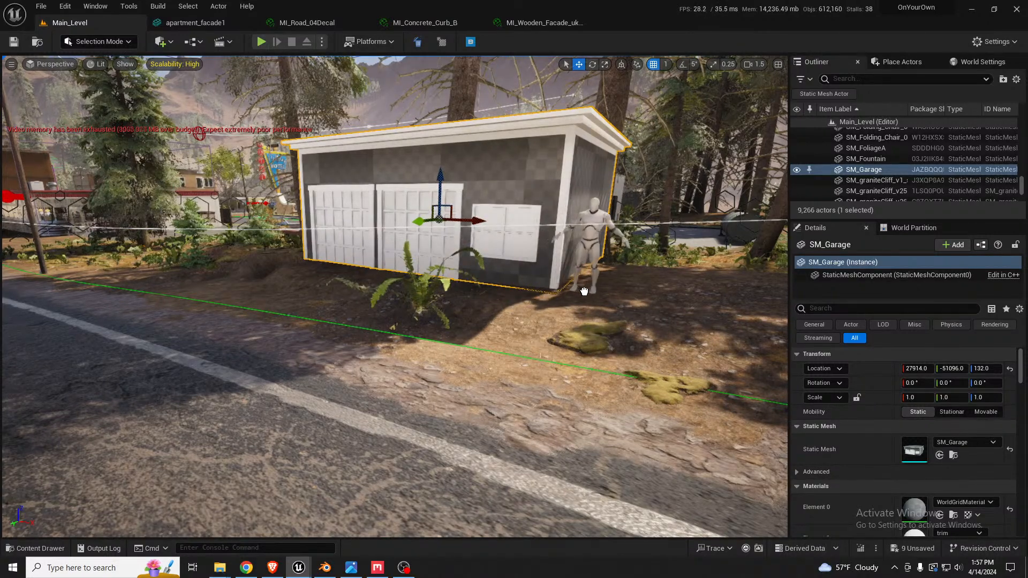
pyautogui.moveTo(592, 291); pyautogui.dragTo(584, 289)
pyautogui.press('w')
pyautogui.moveTo(584, 290); pyautogui.dragTo(578, 294, button='right')
pyautogui.press('f')
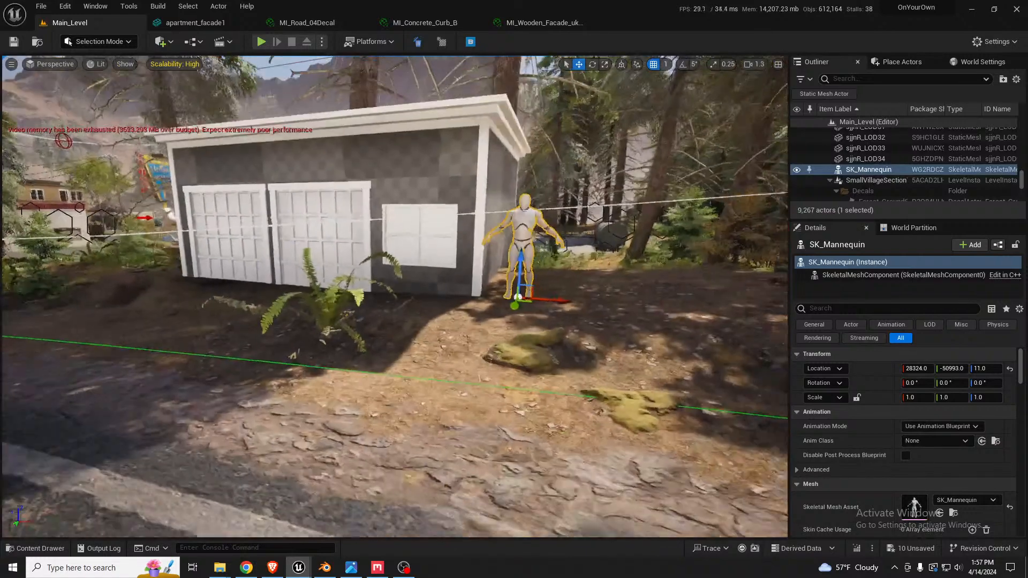
pyautogui.click(351, 184)
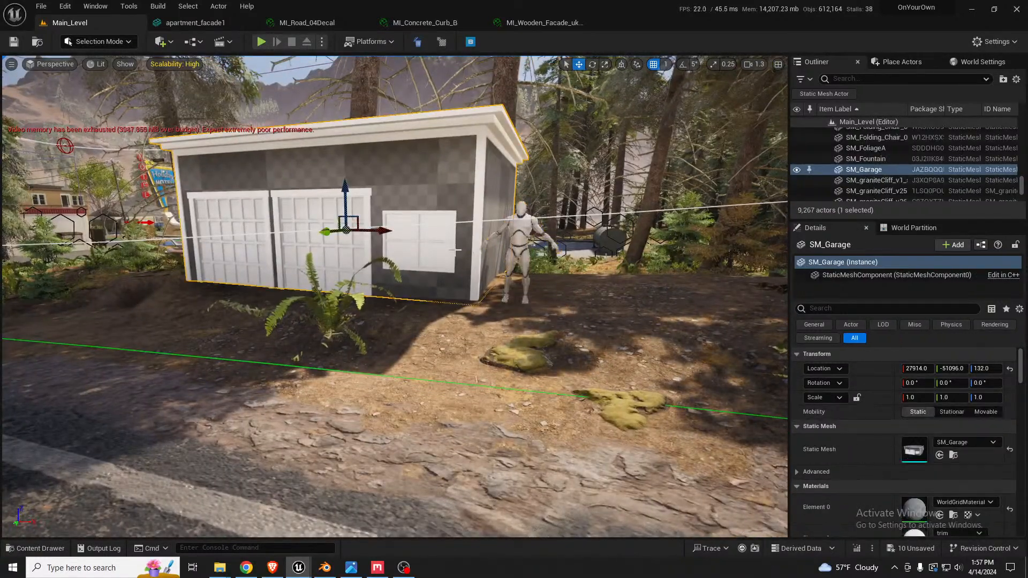
pyautogui.moveTo(350, 184); pyautogui.dragTo(351, 185)
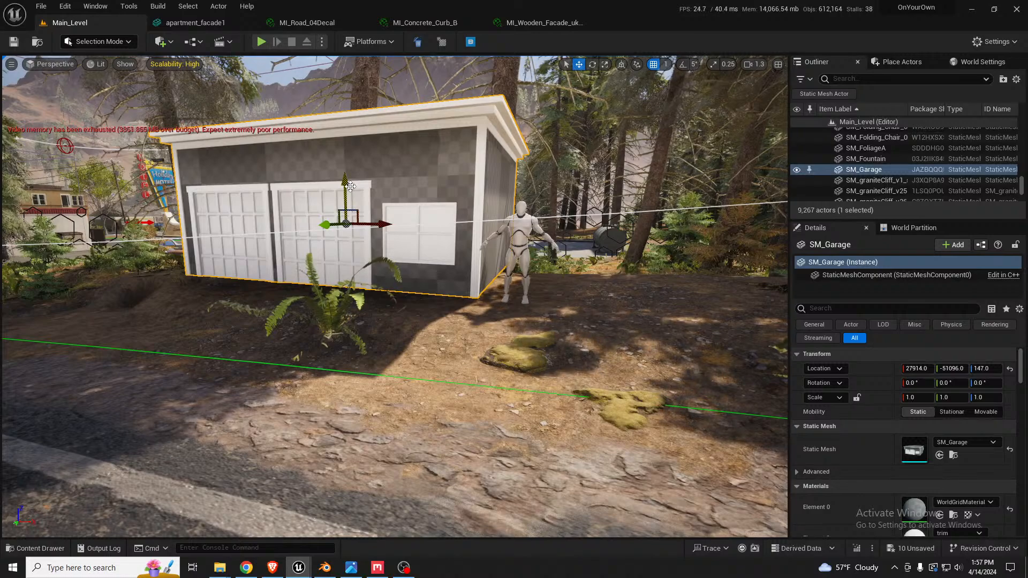
# Switch to Blender, scale all garage objects uniformly by 1.14 to a height of 4.000 and apply the scale.
pyautogui.click(325, 568)
pyautogui.moveTo(689, 298); pyautogui.dragTo(686, 291, button='middle')
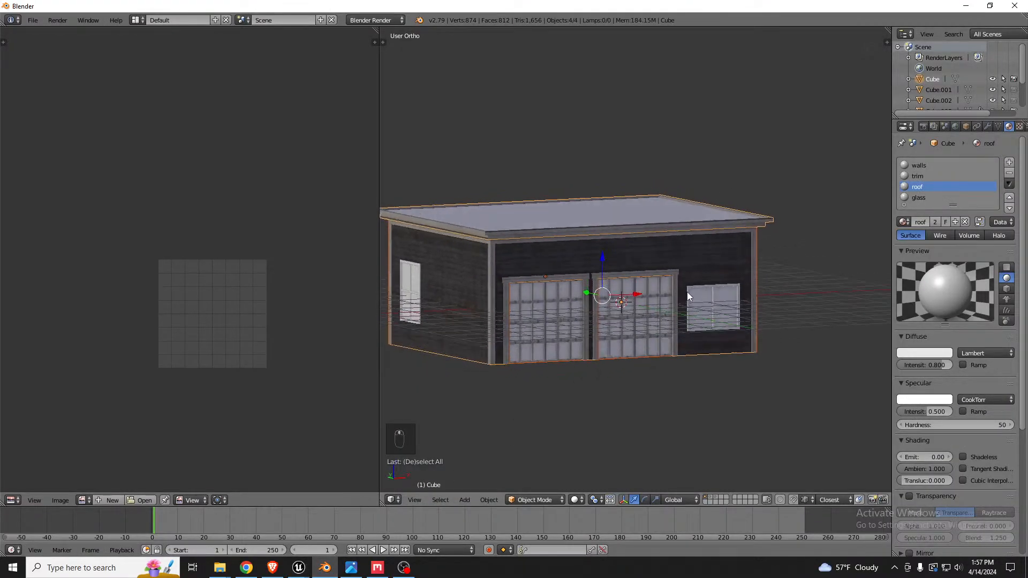
pyautogui.press('n')
pyautogui.scroll(6, 867, 268)
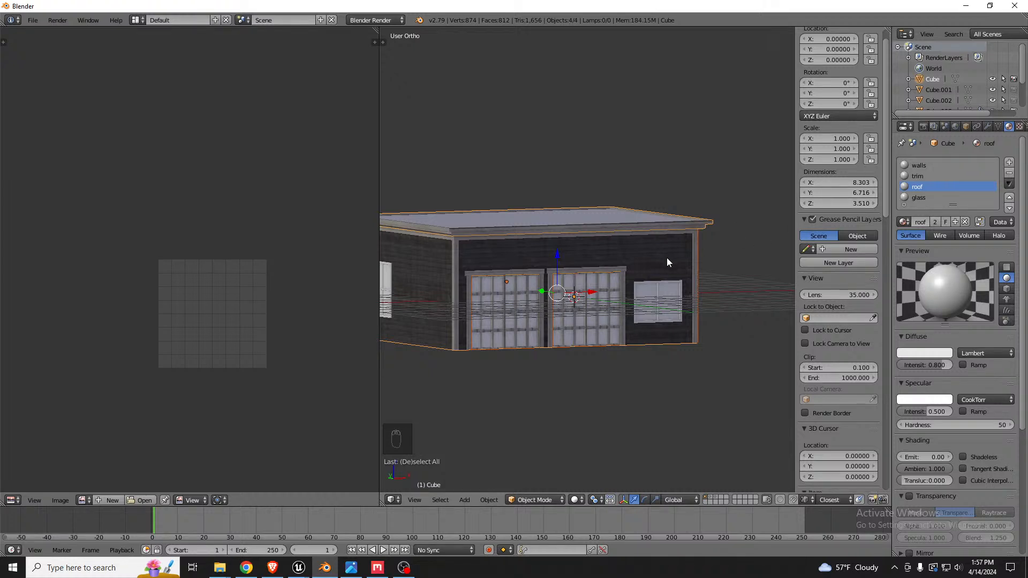
pyautogui.press('s')
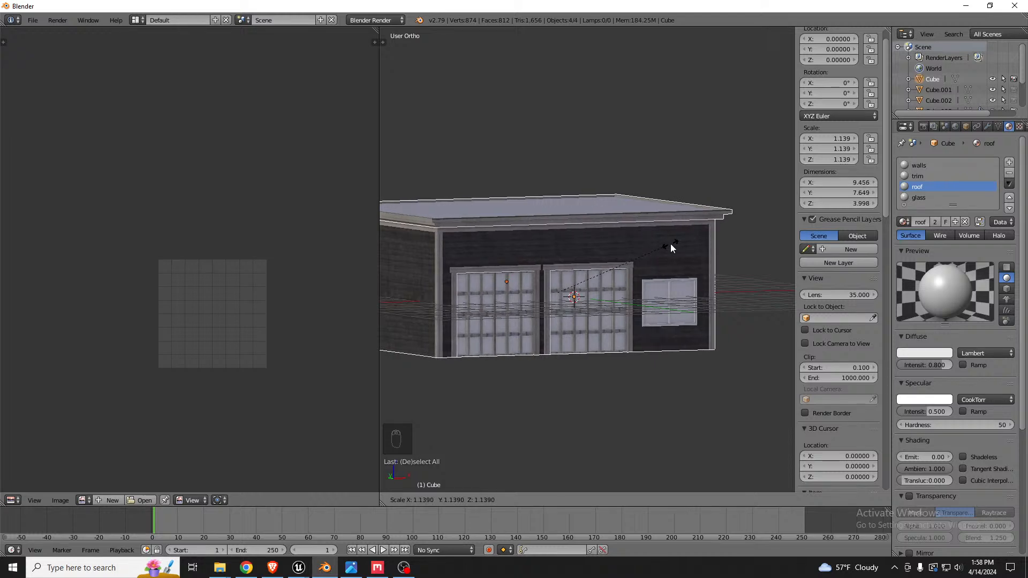
pyautogui.click(671, 244)
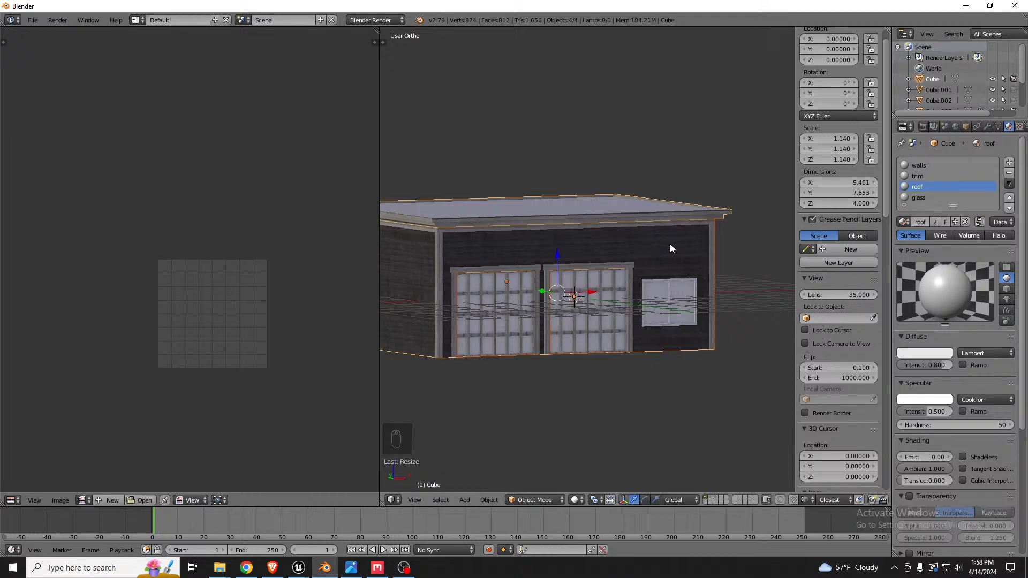
pyautogui.hotkey('ctrl', 'a')
pyautogui.click(665, 245)
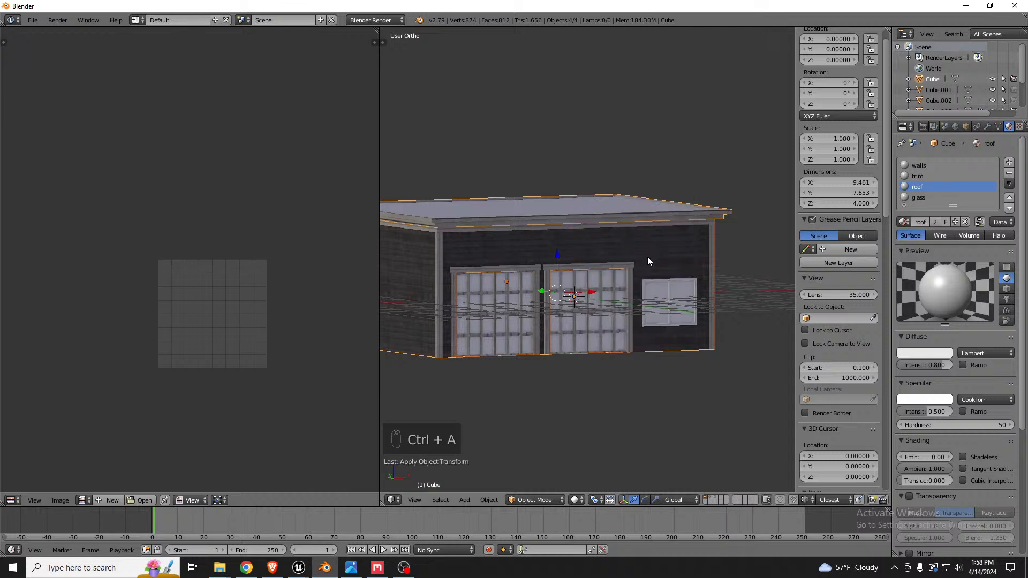
# Toggle the mesh selection in edit mode, return to object mode and show the selected garage objects in wireframe.
pyautogui.press('Tab')
pyautogui.press('a')
pyautogui.press('a')
pyautogui.press('Tab')
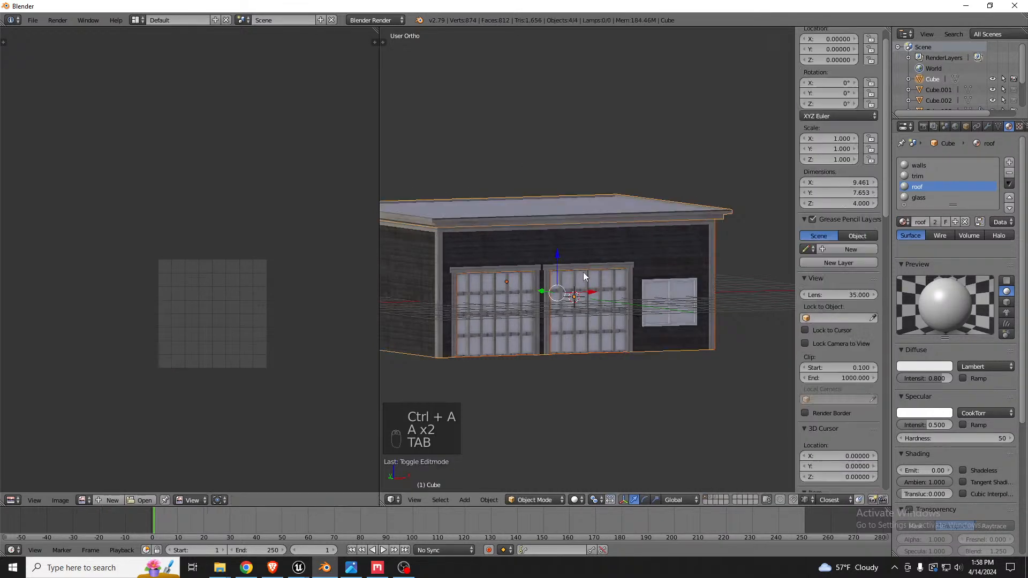
pyautogui.press('z')
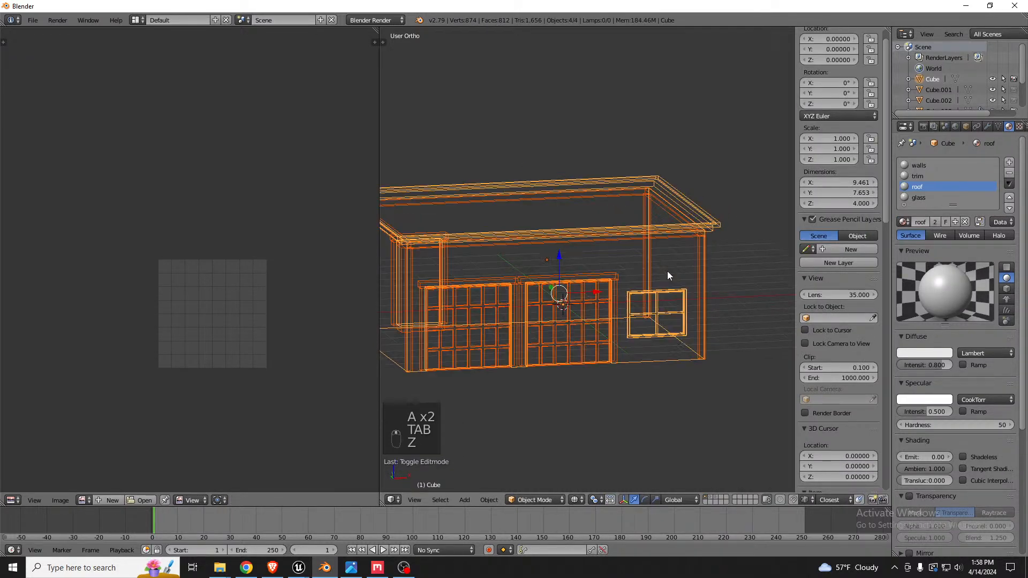
pyautogui.moveTo(601, 261); pyautogui.dragTo(621, 241, button='middle')
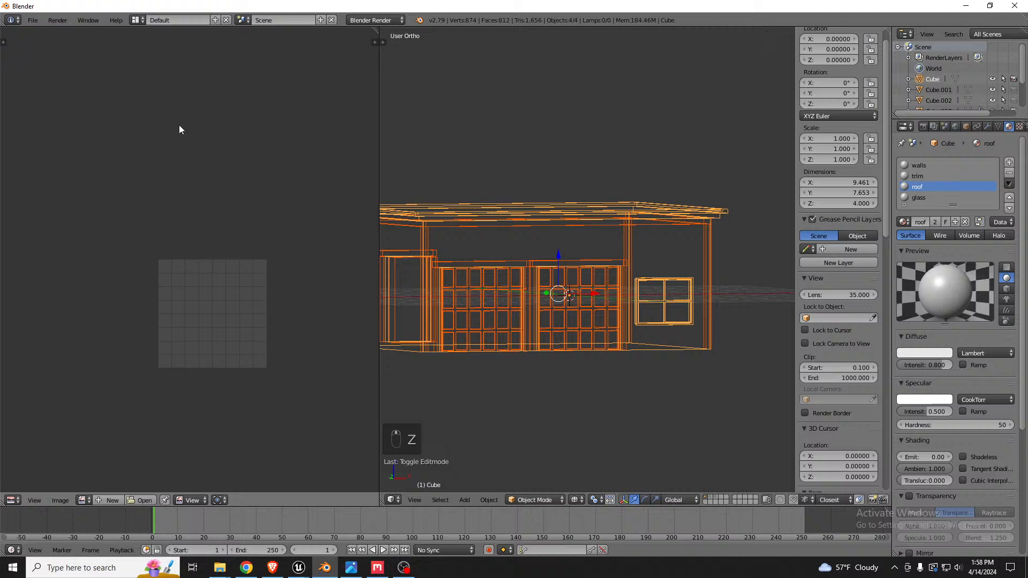
pyautogui.click(32, 20)
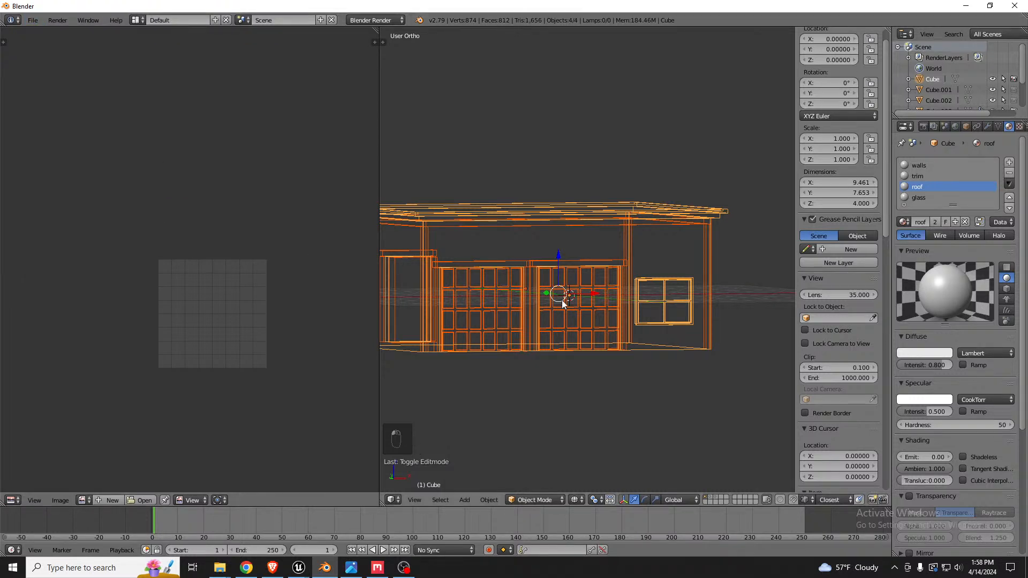
pyautogui.moveTo(562, 303); pyautogui.dragTo(561, 297, button='middle')
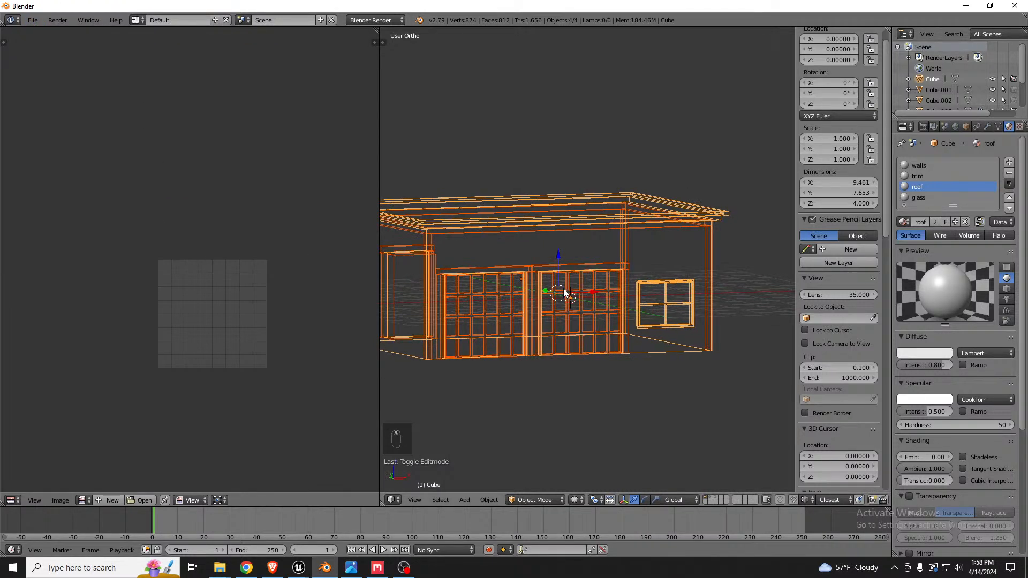
# Export the rescaled garage as FBX over SM_Garage.fbx, and return to Unreal Engine to reimport the mesh.
pyautogui.click(34, 21)
pyautogui.moveTo(87, 234)
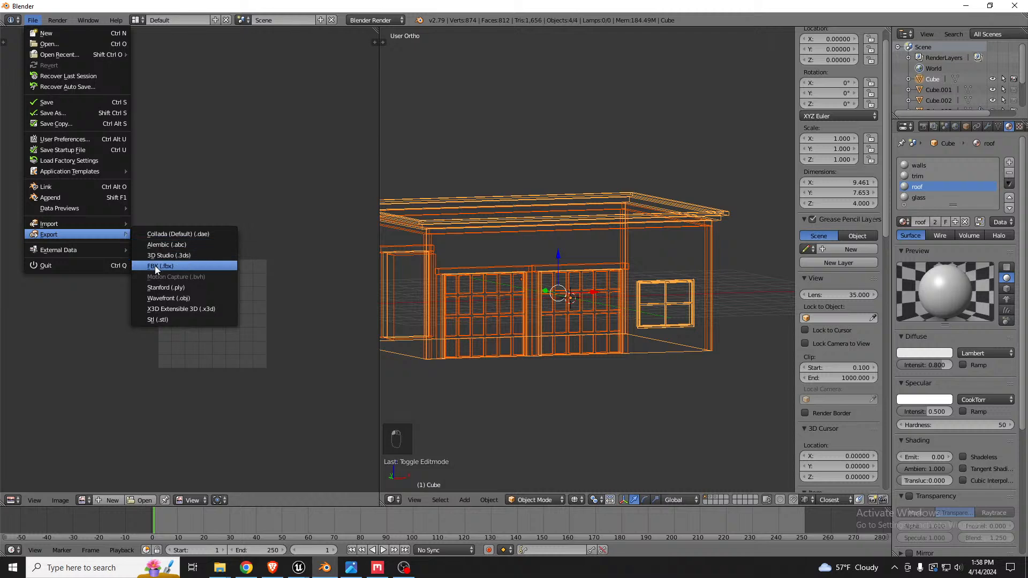
pyautogui.click(156, 265)
pyautogui.doubleClick(173, 88)
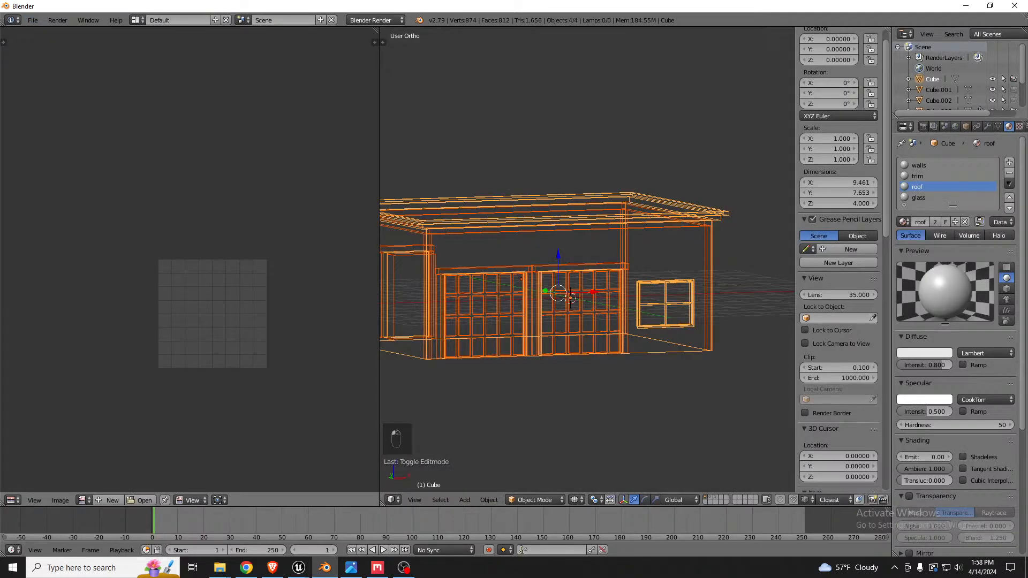
pyautogui.click(965, 6)
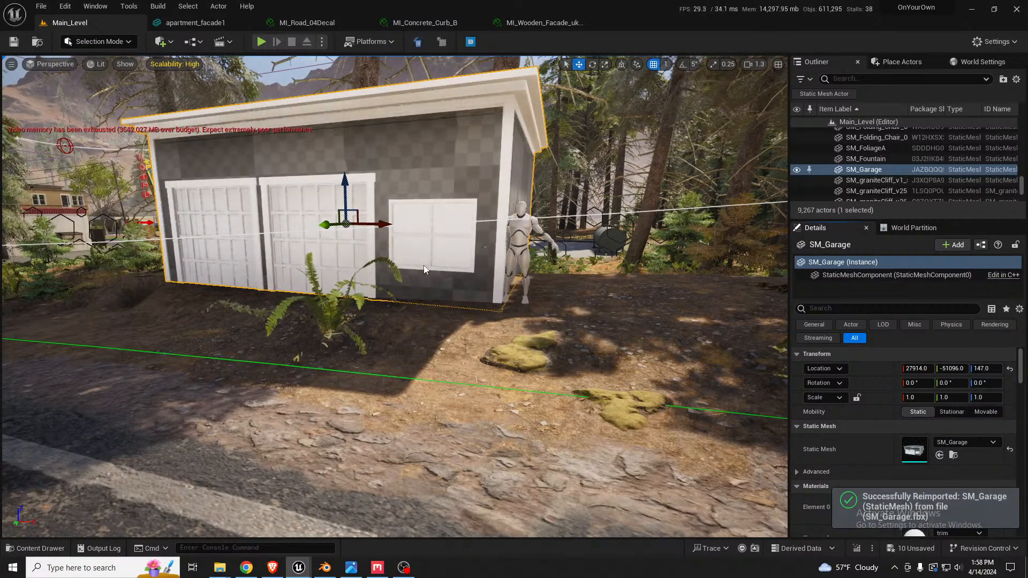
# Move SK_Mannequin in front of the garage door nearest the window, at location 27904, -50967, -17.
pyautogui.click(525, 234)
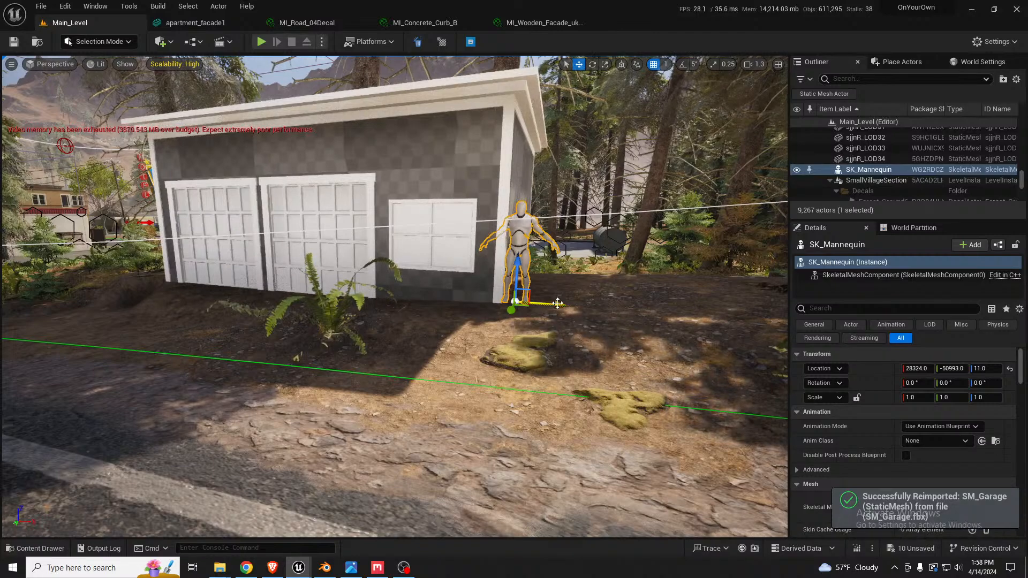
pyautogui.moveTo(572, 295); pyautogui.dragTo(605, 300, button='right')
pyautogui.moveTo(514, 199); pyautogui.dragTo(543, 199, button='right')
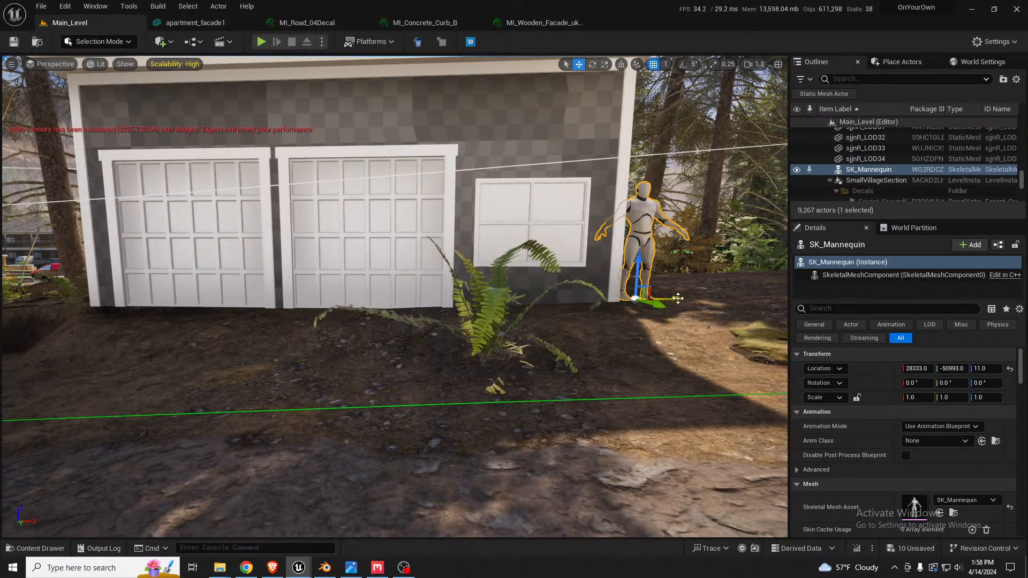
pyautogui.moveTo(680, 297); pyautogui.dragTo(373, 314)
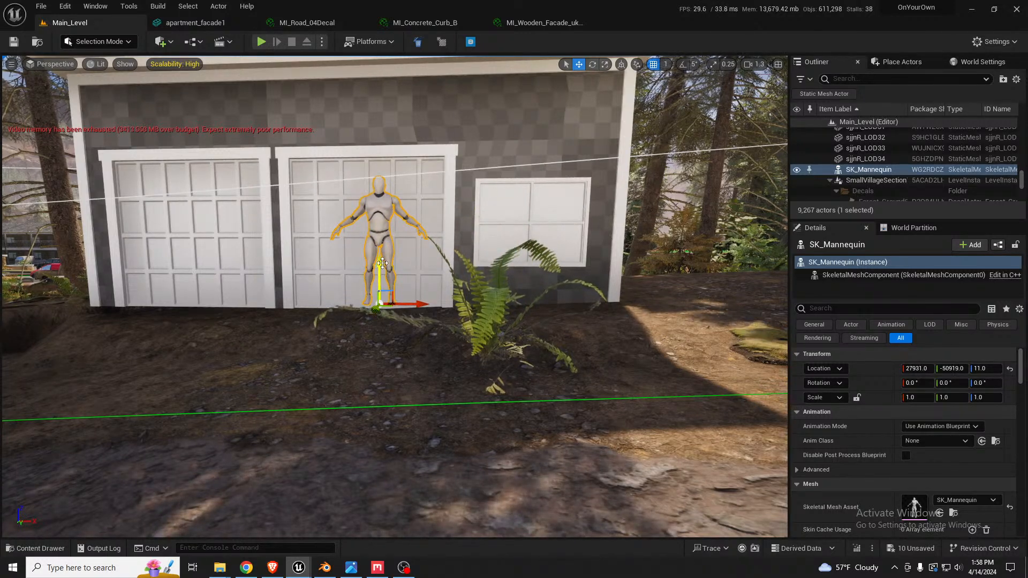
pyautogui.moveTo(383, 263); pyautogui.dragTo(377, 301)
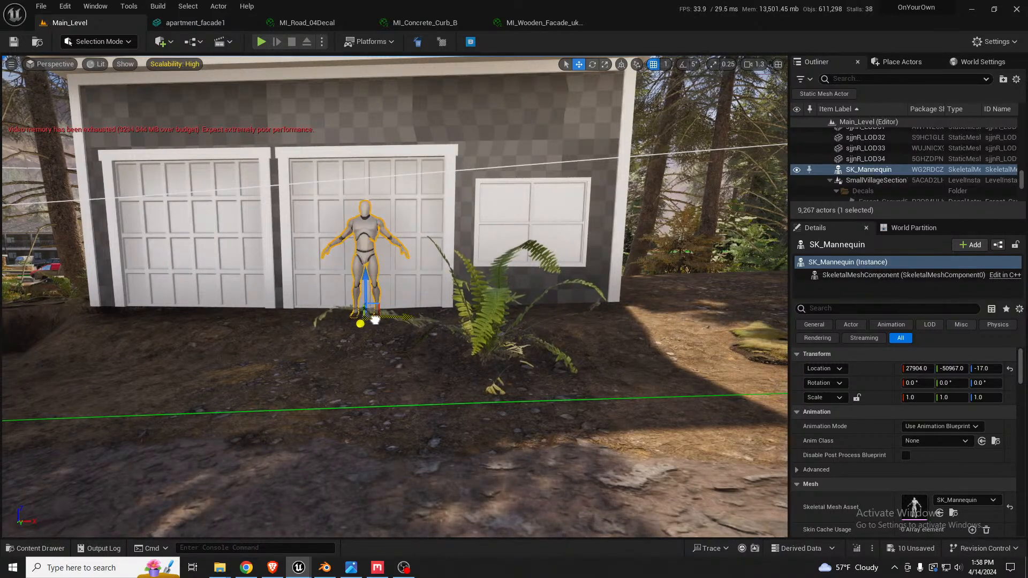
# Examine the garage's proportions against the mannequin from the front, close up and from the side corner.
pyautogui.moveTo(395, 297); pyautogui.dragTo(420, 277, button='right')
pyautogui.press('a')
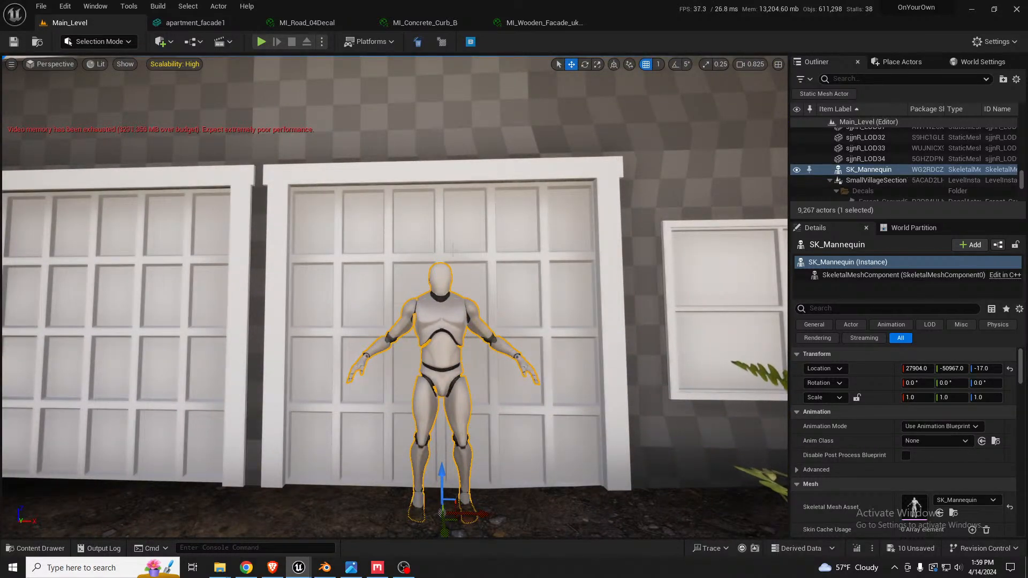
pyautogui.press('s')
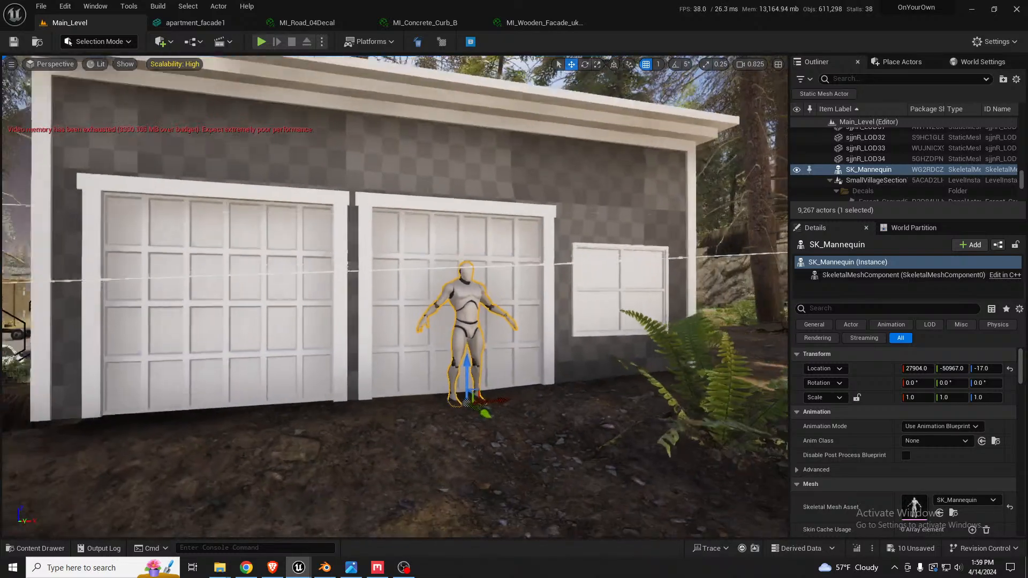
pyautogui.press('s')
pyautogui.press('d')
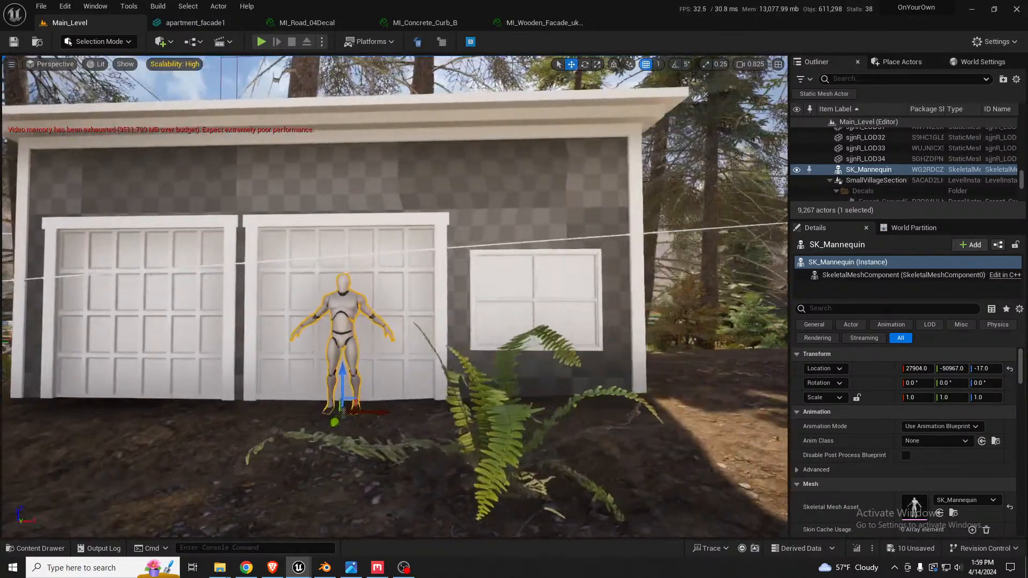
pyautogui.press('a')
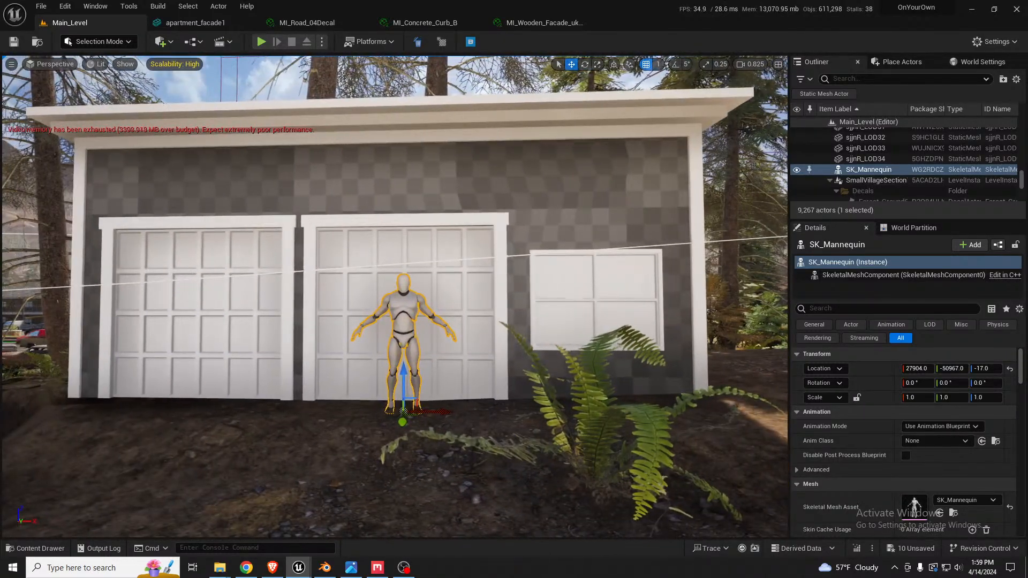
pyautogui.press('a')
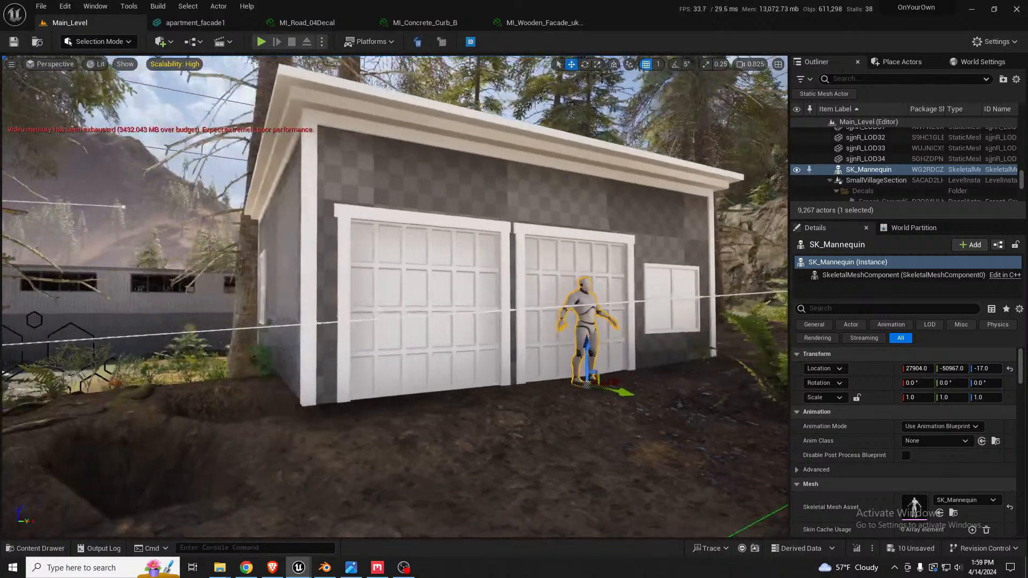
pyautogui.press('d')
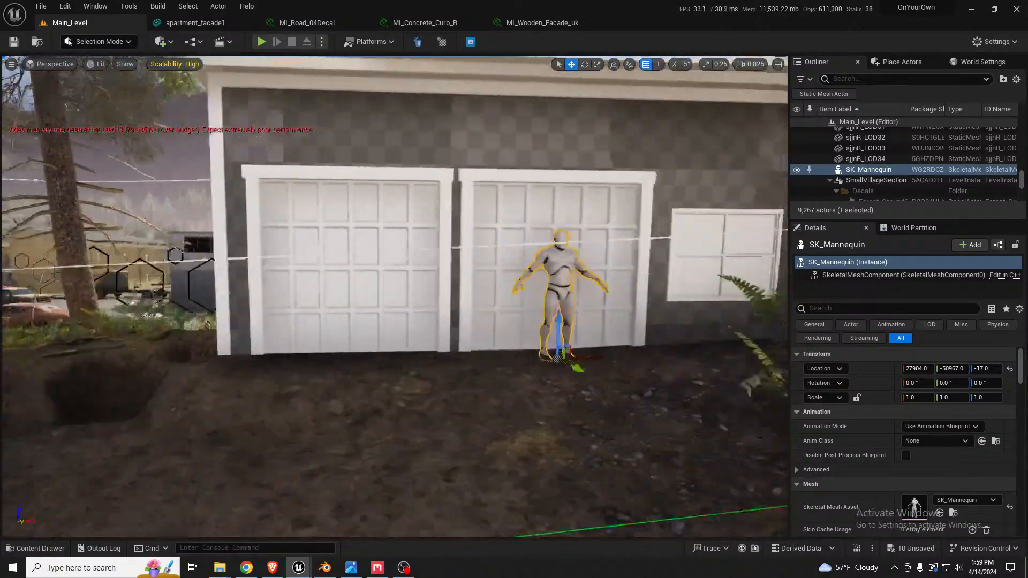
pyautogui.press('a')
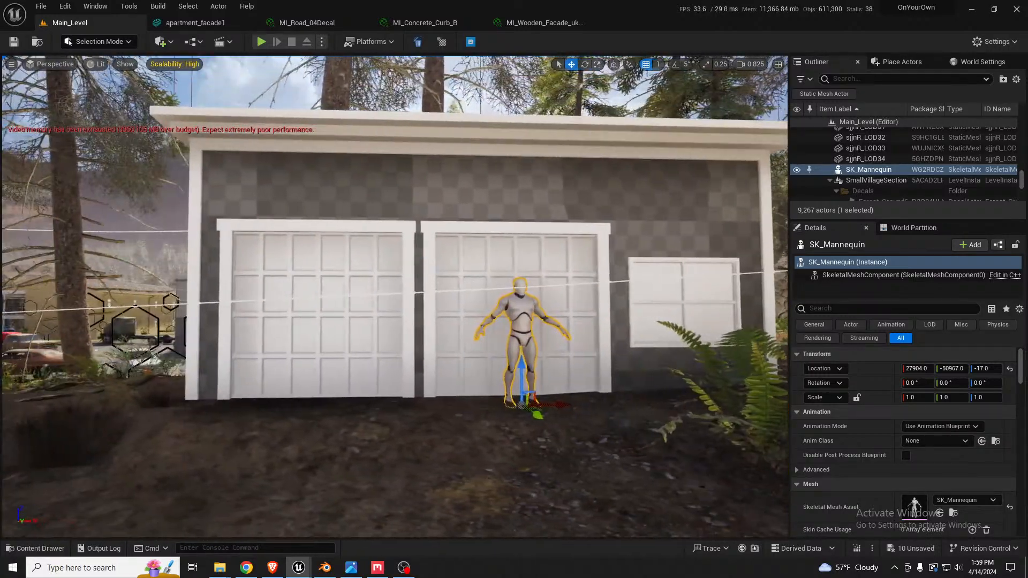
pyautogui.press('d')
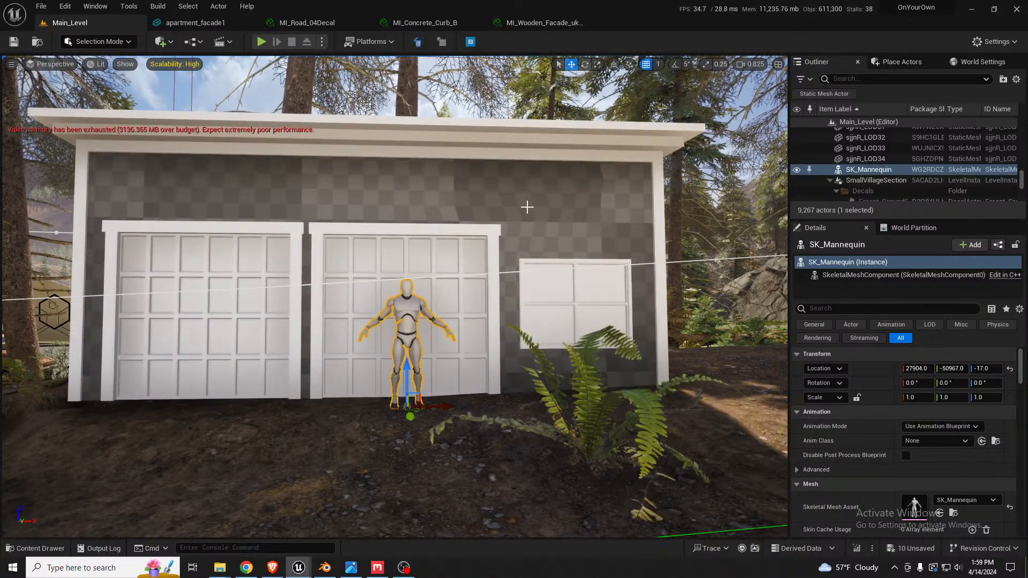
pyautogui.press('a')
pyautogui.moveTo(530, 209); pyautogui.dragTo(634, 207, button='right')
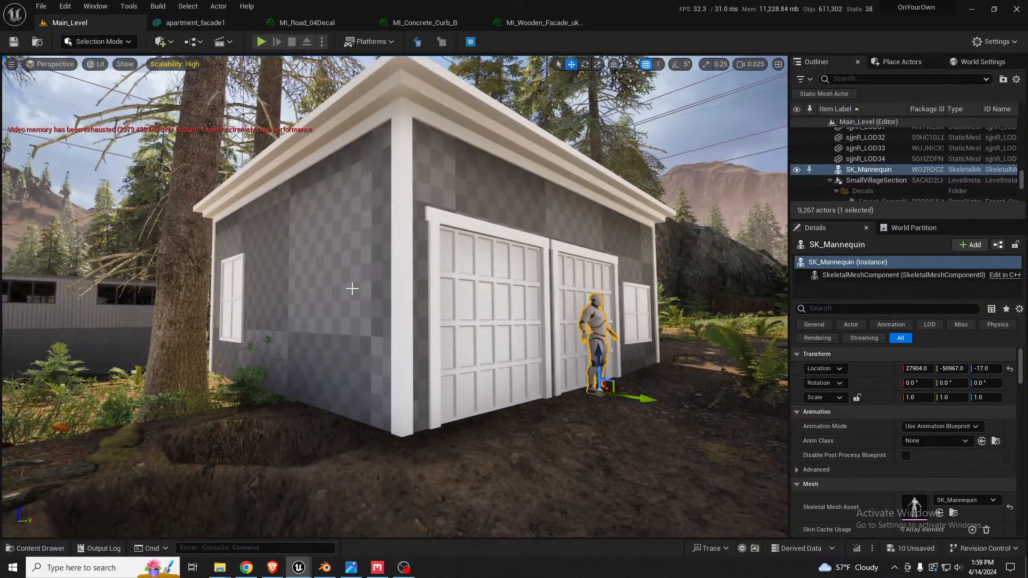
pyautogui.moveTo(392, 252); pyautogui.dragTo(387, 272, button='right')
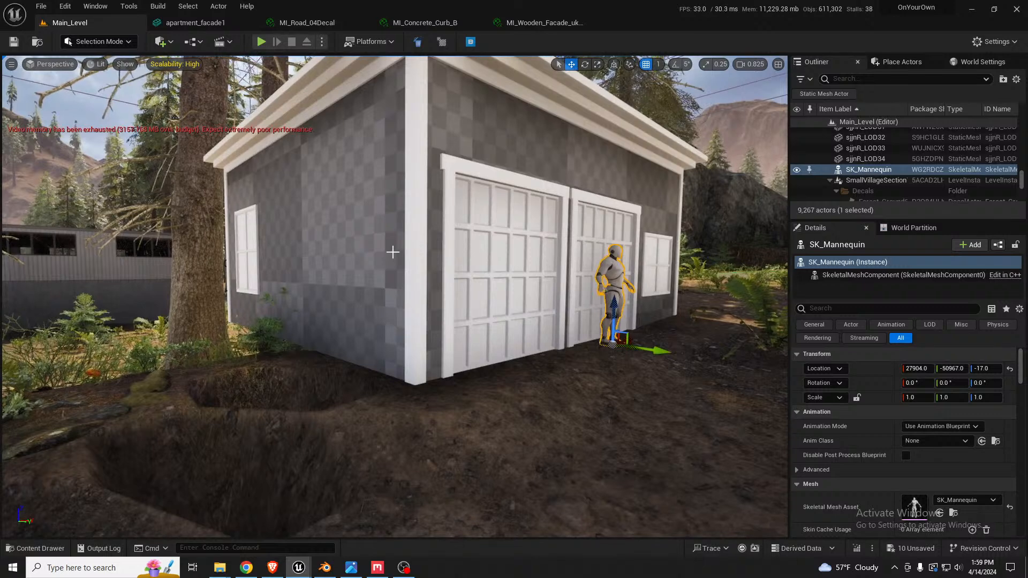
# Save the level, then open the placed garage's SM_Garage mesh in its own editor and view its door recess.
pyautogui.hotkey('ctrl', 's')
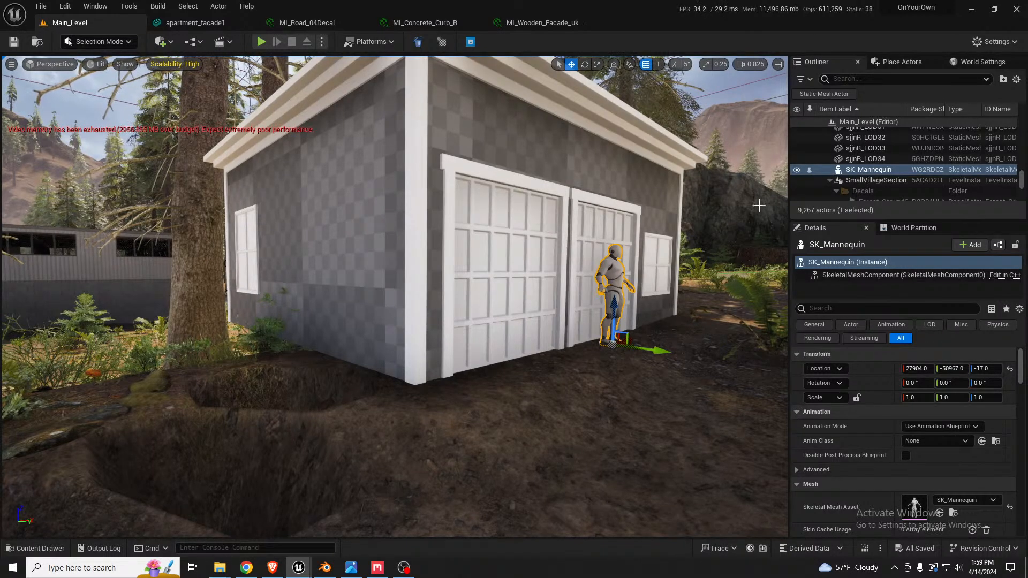
pyautogui.click(532, 243)
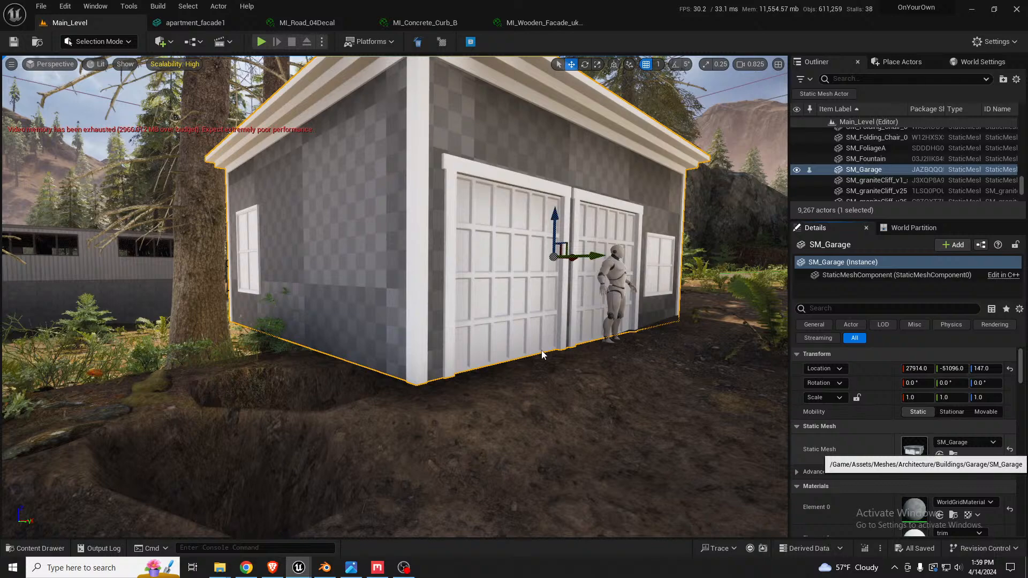
pyautogui.doubleClick(914, 449)
pyautogui.moveTo(353, 168); pyautogui.dragTo(439, 206, button='right')
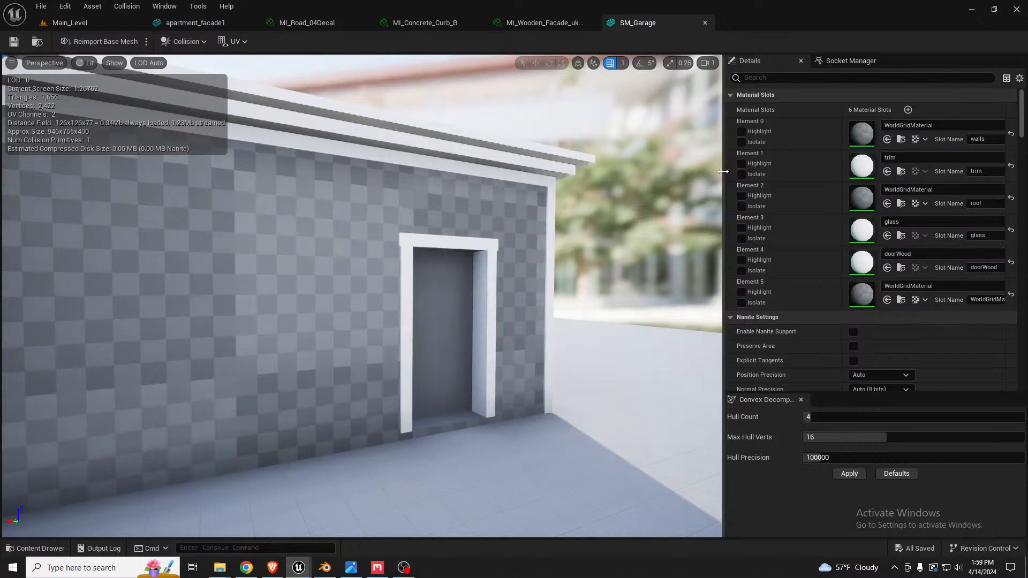
# Select the brick corner building in Main_Level and find the glass material among its material elements.
pyautogui.moveTo(723, 171); pyautogui.dragTo(615, 169)
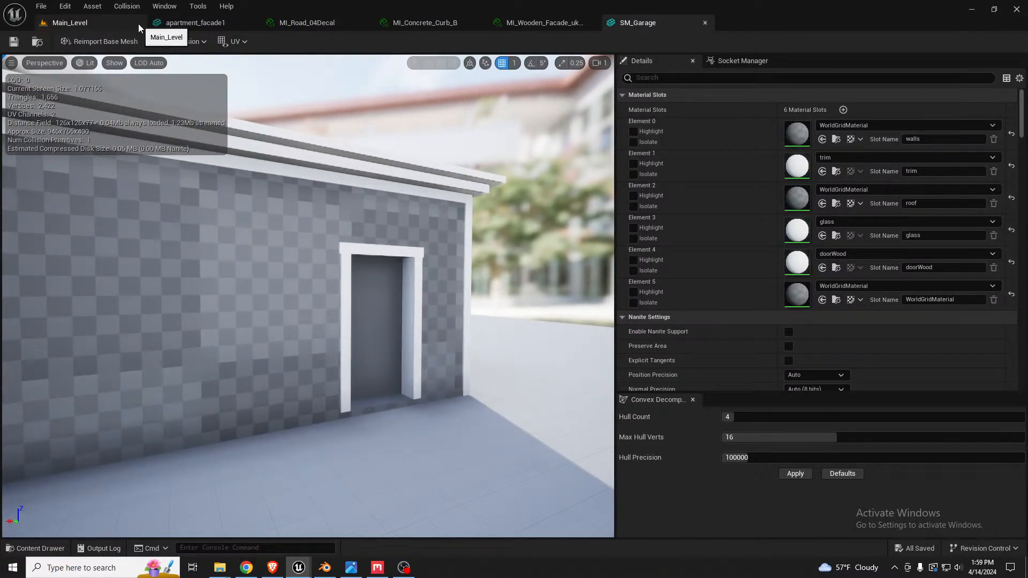
pyautogui.click(93, 21)
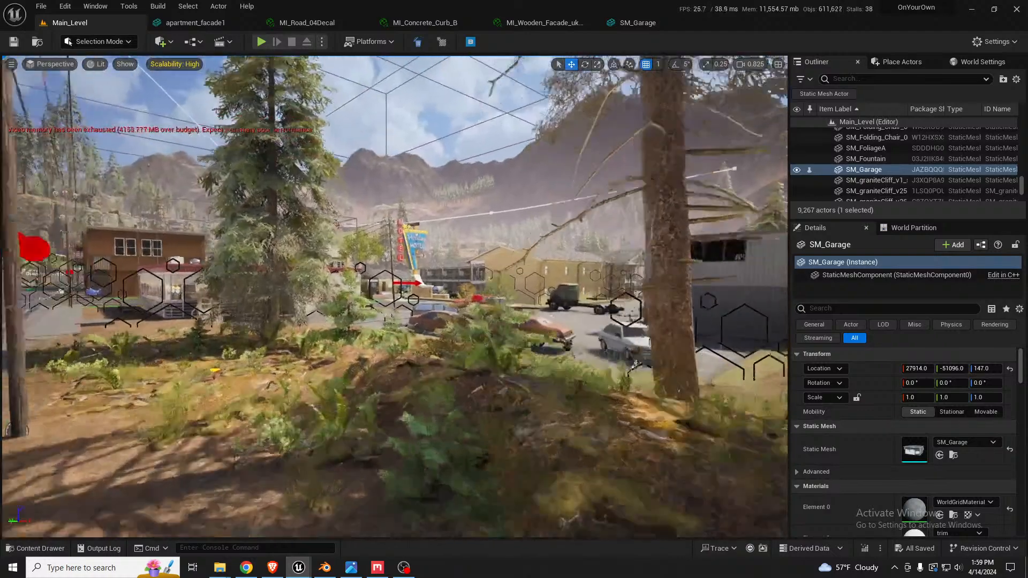
pyautogui.press('w')
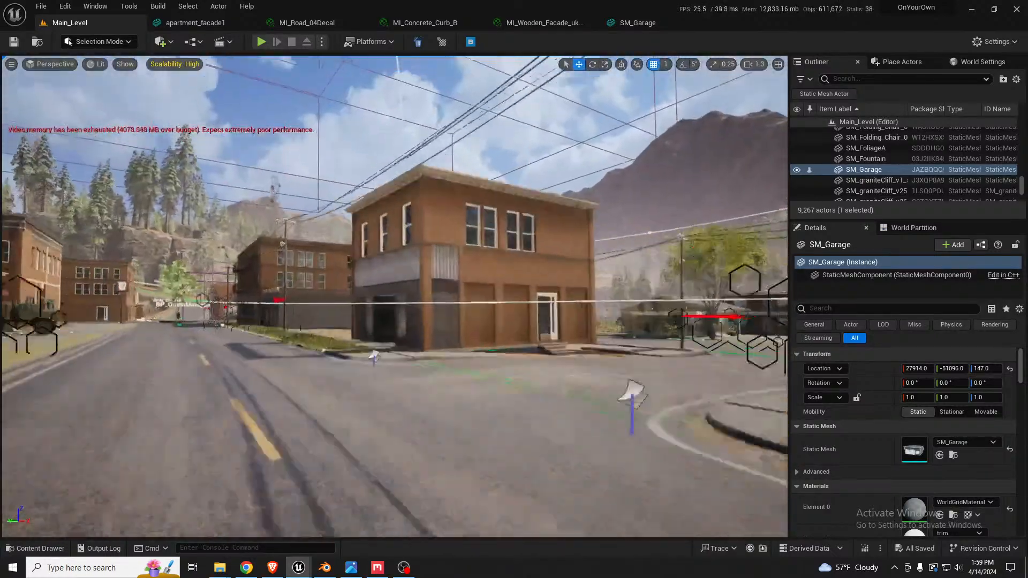
pyautogui.click(524, 237)
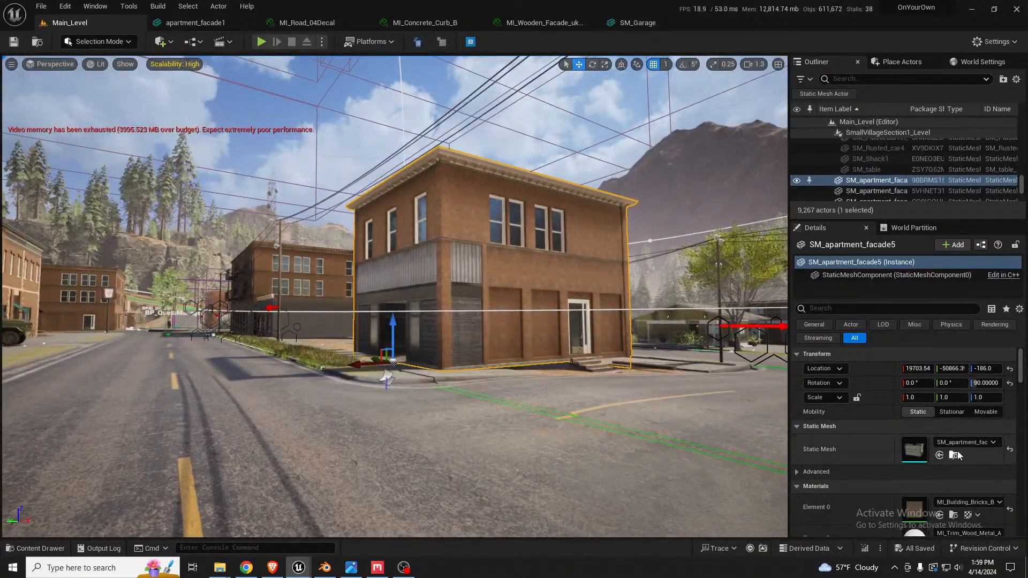
pyautogui.scroll(-3, 955, 450)
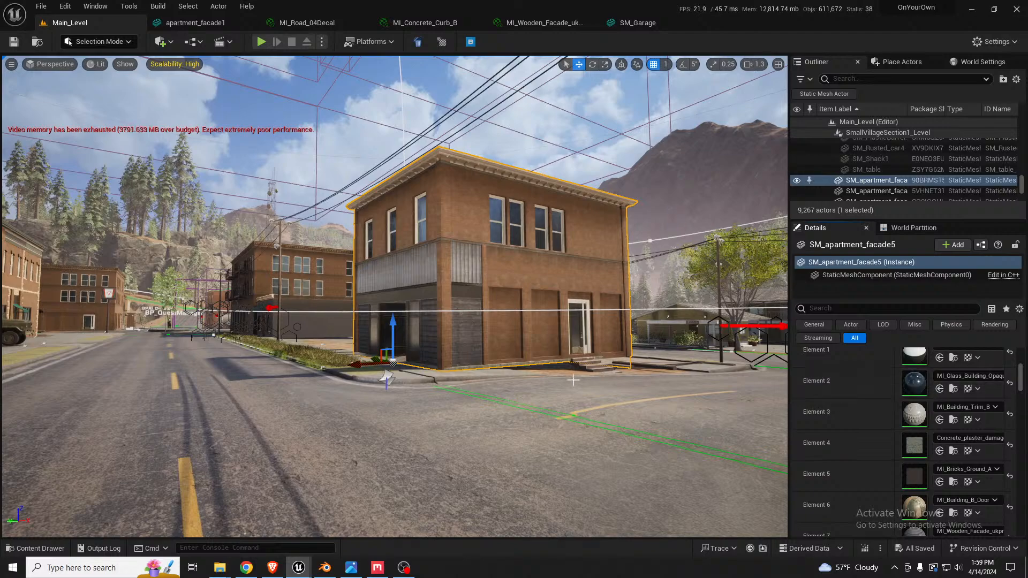
pyautogui.moveTo(621, 332); pyautogui.dragTo(728, 370, button='right')
pyautogui.moveTo(595, 190); pyautogui.dragTo(618, 190, button='right')
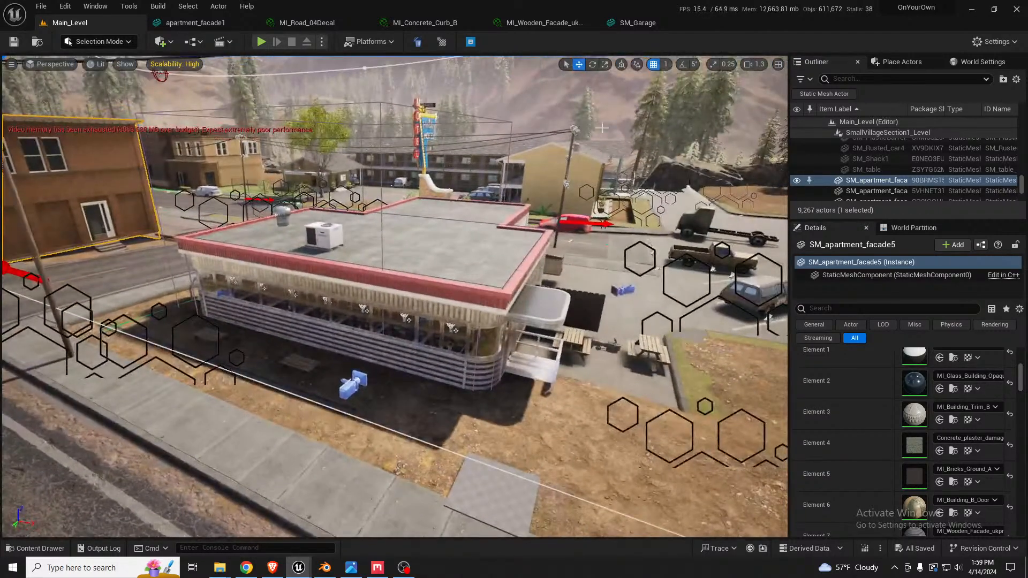
# Assign MI_Glass_Building_Opaque to the SM_Garage mesh's glass slot and isolate its trim slot.
pyautogui.click(638, 27)
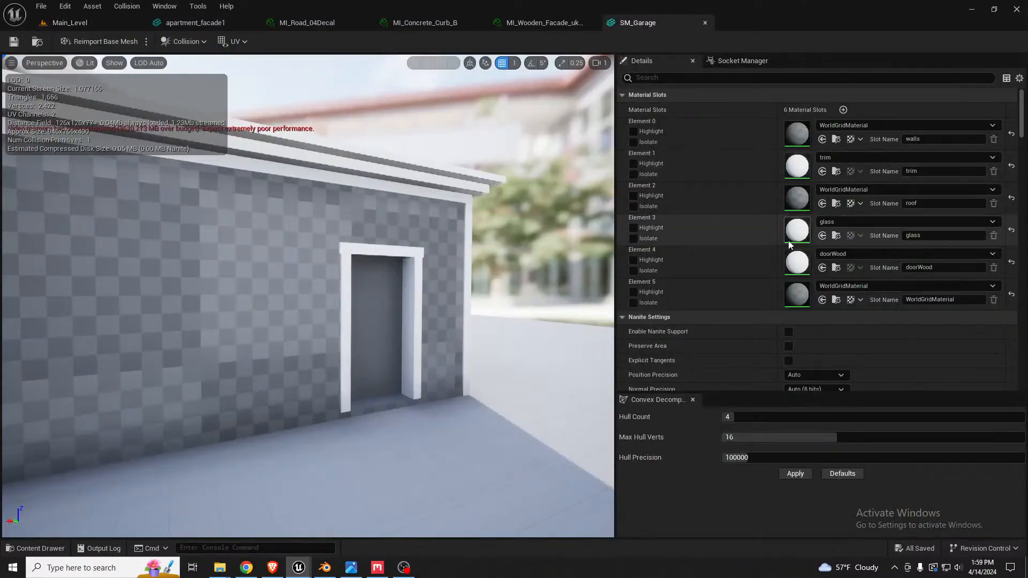
pyautogui.click(824, 236)
pyautogui.moveTo(455, 289); pyautogui.dragTo(27, 321, button='right')
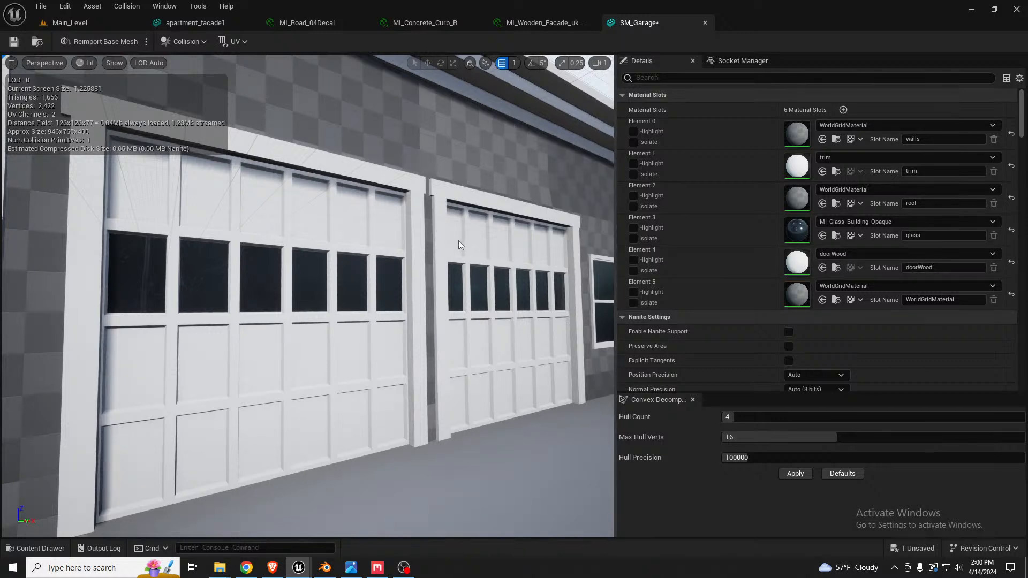
pyautogui.click(633, 174)
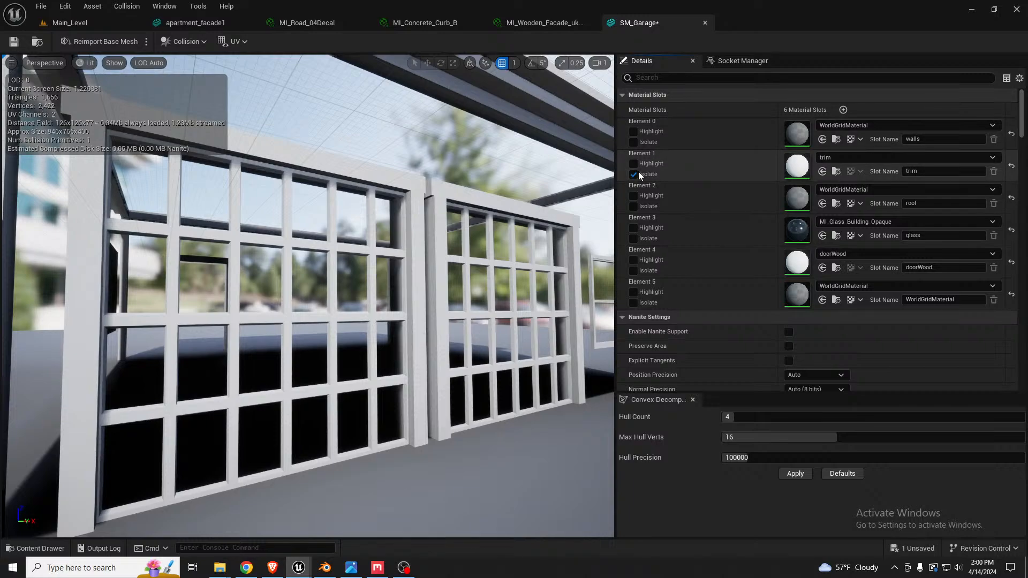
# Go to the wooden lookout tower cabin in Main_Level and select its exterior level instance.
pyautogui.click(80, 22)
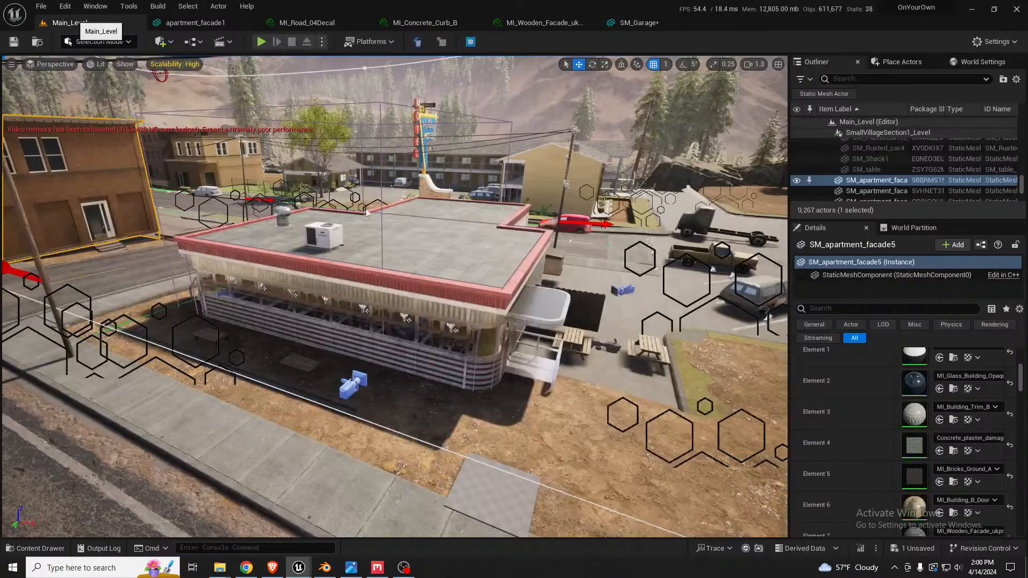
pyautogui.moveTo(366, 213); pyautogui.dragTo(3, 129, button='right')
pyautogui.press('w')
pyautogui.scroll(3, 366, 213)
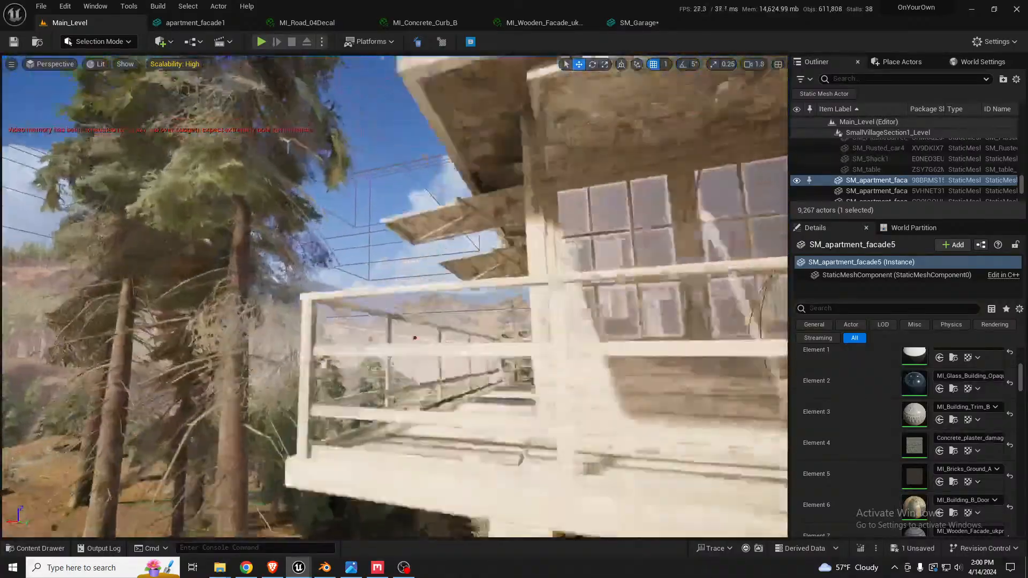
pyautogui.moveTo(300, 332); pyautogui.dragTo(399, 386, button='right')
pyautogui.press('s')
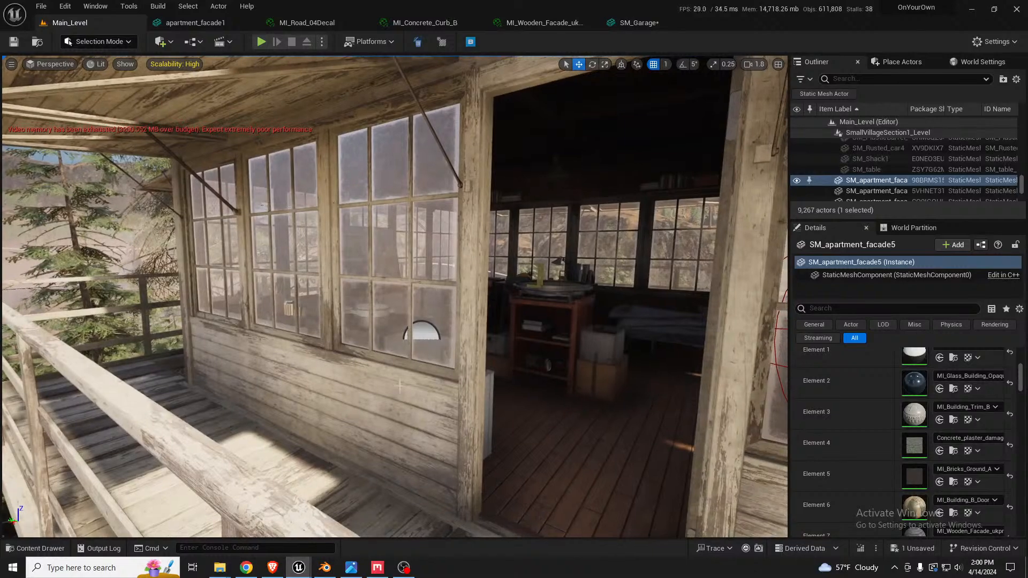
pyautogui.click(426, 411)
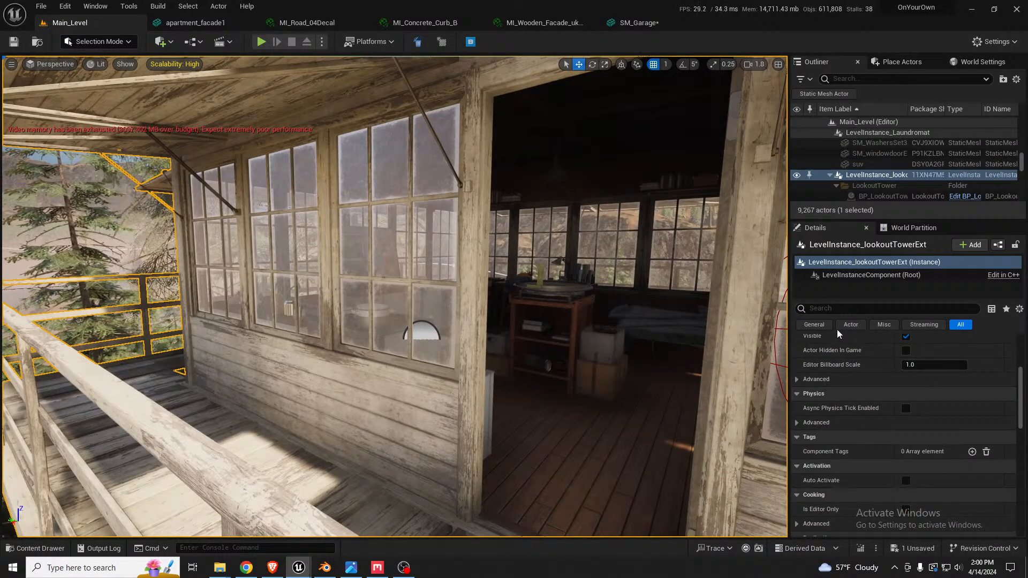
pyautogui.moveTo(789, 160); pyautogui.dragTo(702, 159)
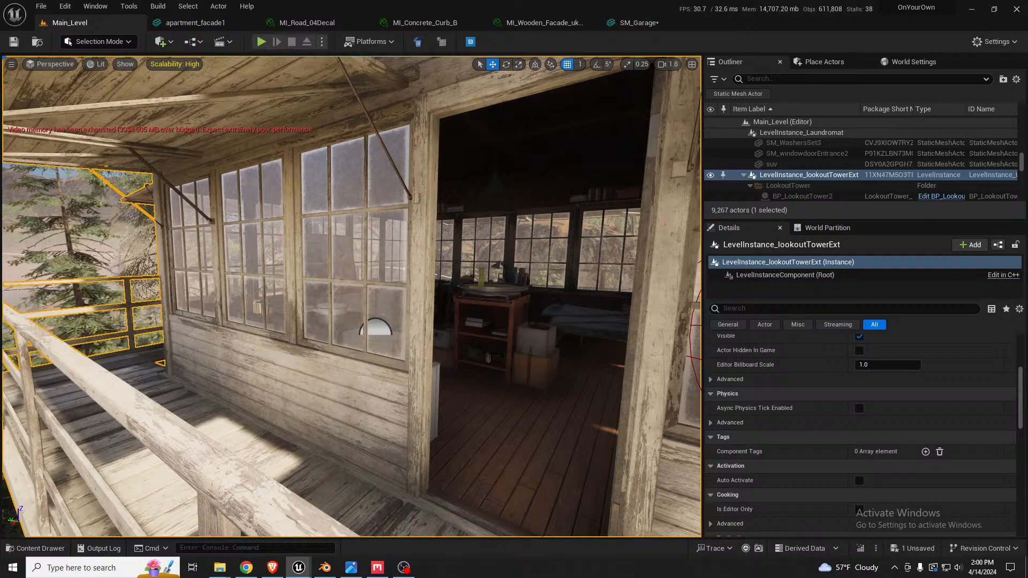
# Switch to Blender and examine the garage model's wall, trim and door textures up close.
pyautogui.click(324, 567)
pyautogui.moveTo(484, 323); pyautogui.dragTo(495, 314, button='middle')
pyautogui.press('z')
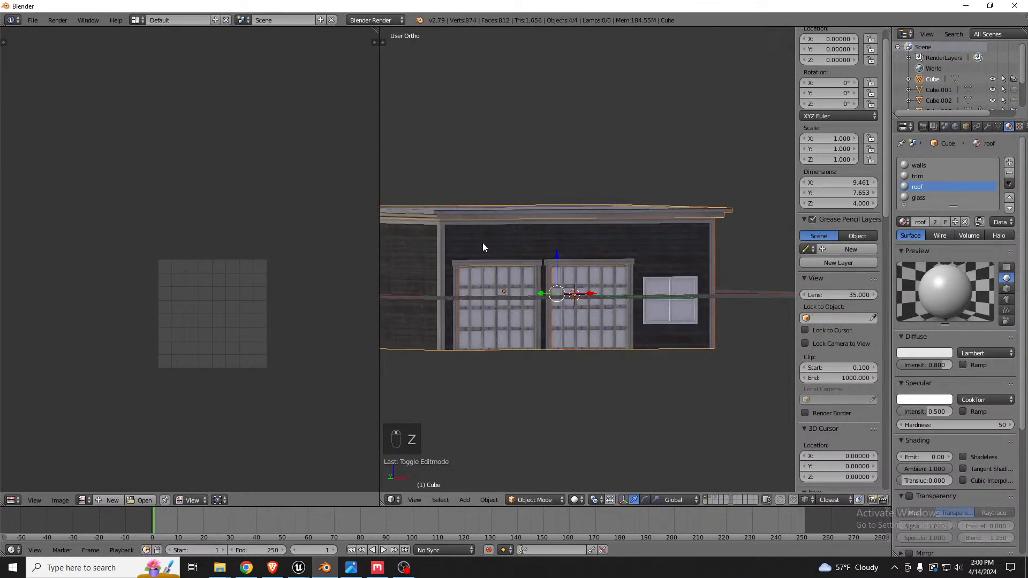
pyautogui.scroll(8, 483, 243)
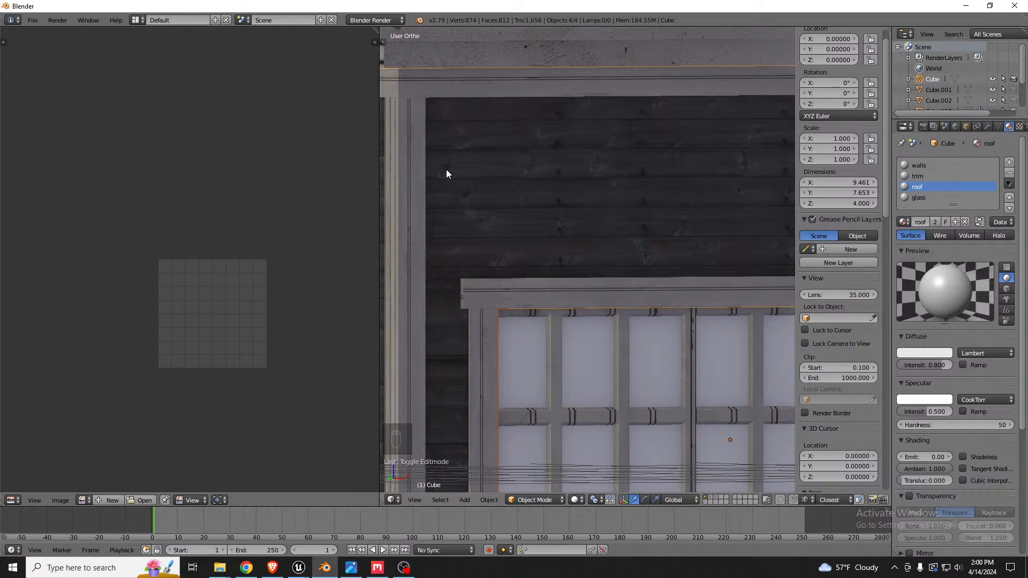
pyautogui.scroll(-2, 646, 224)
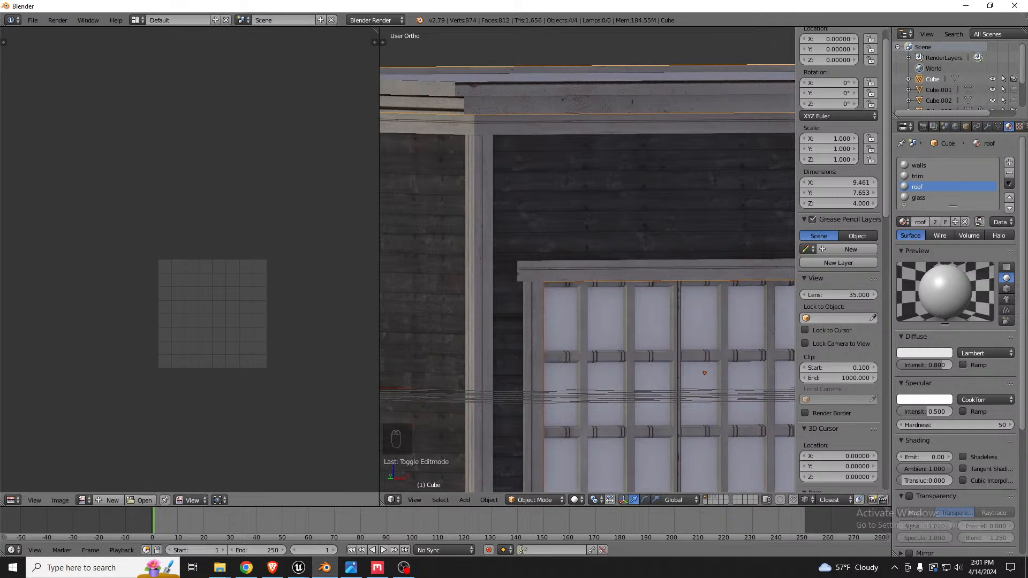
# Switch back to Unreal Editor, start editing the lookout tower level instance and open the blueprint of BP_LookoutTower2.
pyautogui.hotkey('alt', 'Tab')
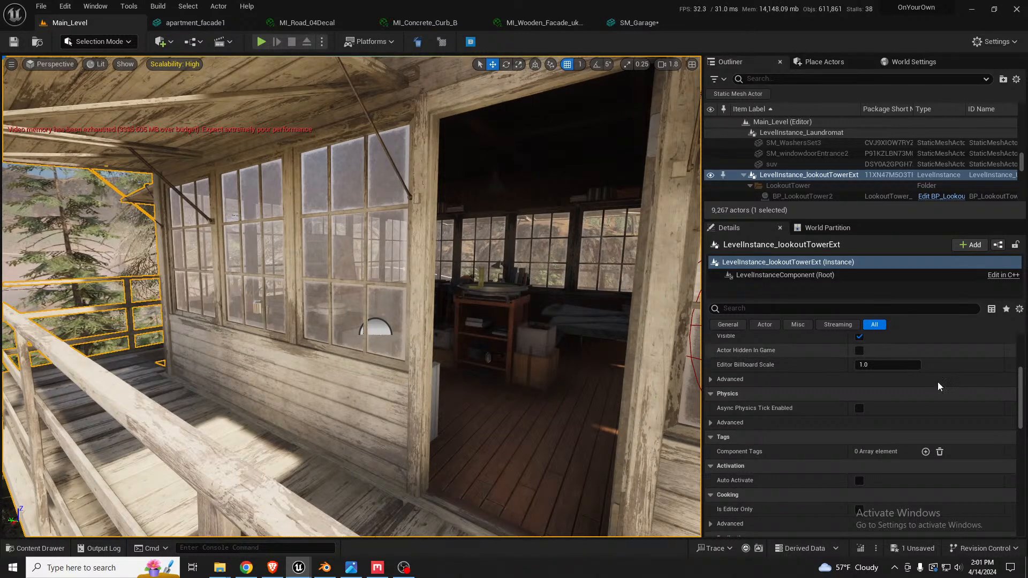
pyautogui.scroll(5, 915, 417)
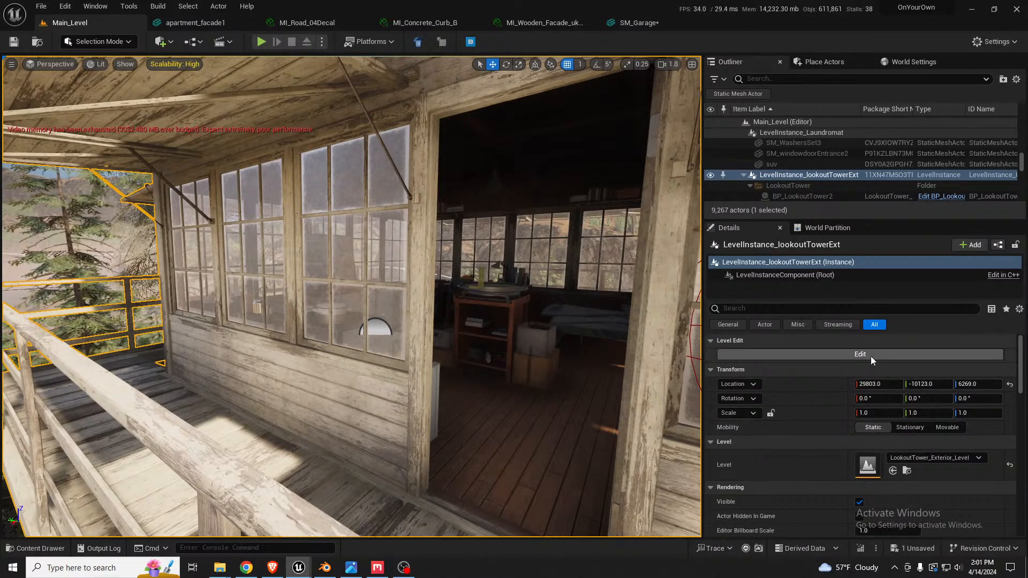
pyautogui.click(860, 355)
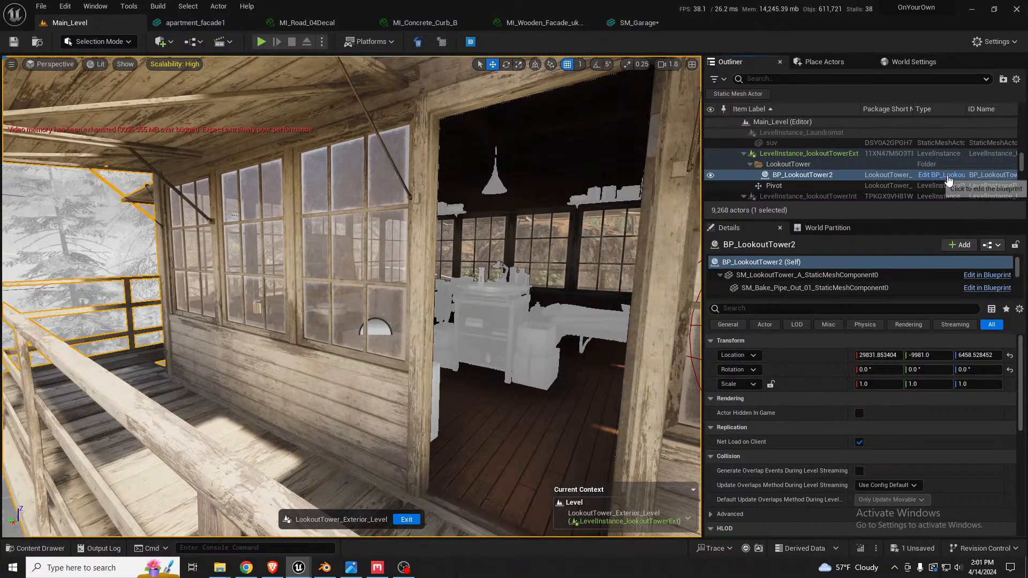
pyautogui.click(934, 175)
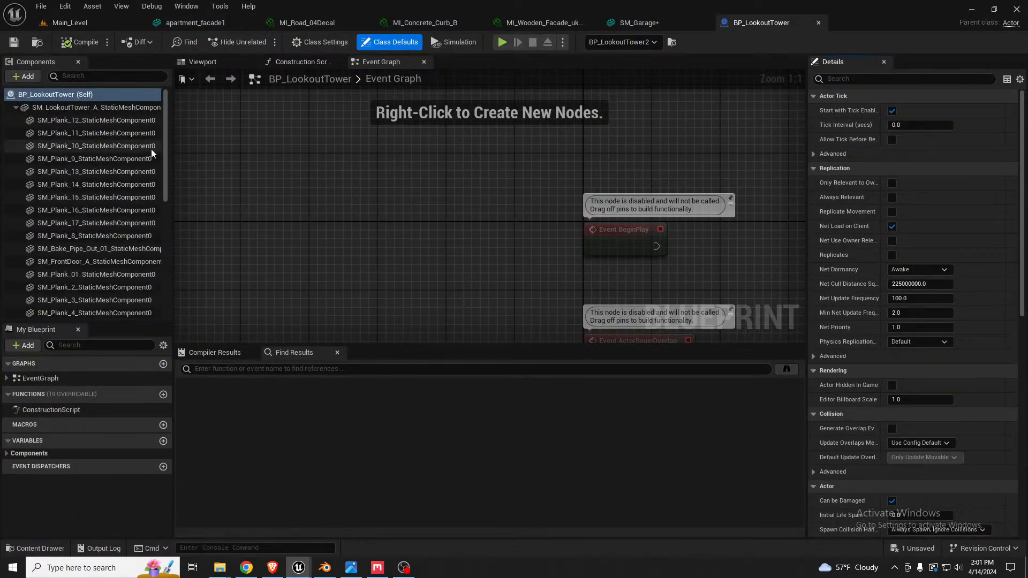
# Show the blueprint's 3D preview and select the main lookout tower mesh component to list its materials.
pyautogui.click(206, 62)
pyautogui.click(427, 134)
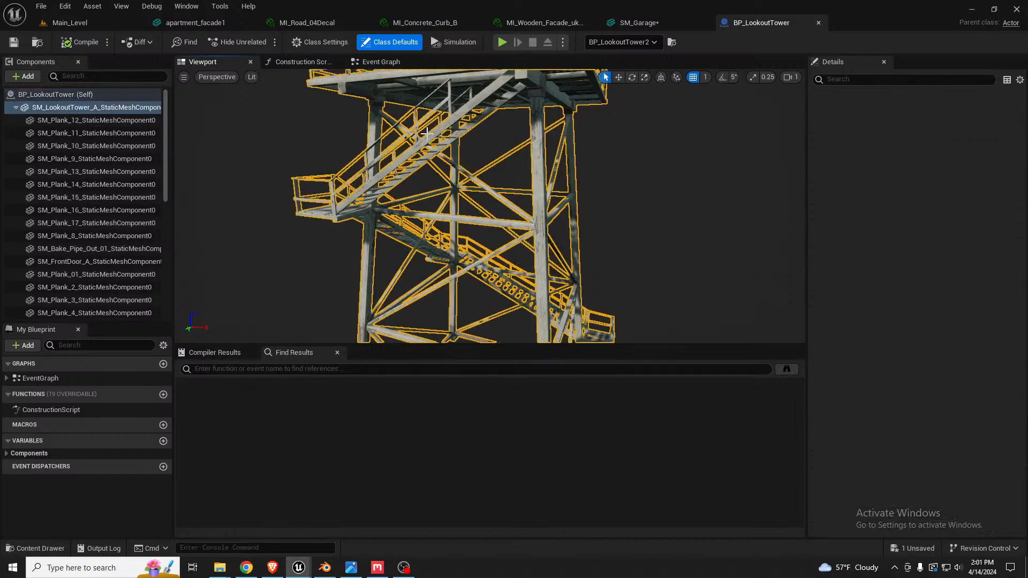
pyautogui.moveTo(460, 203); pyautogui.dragTo(263, 228, button='right')
pyautogui.press('w')
pyautogui.press('w')
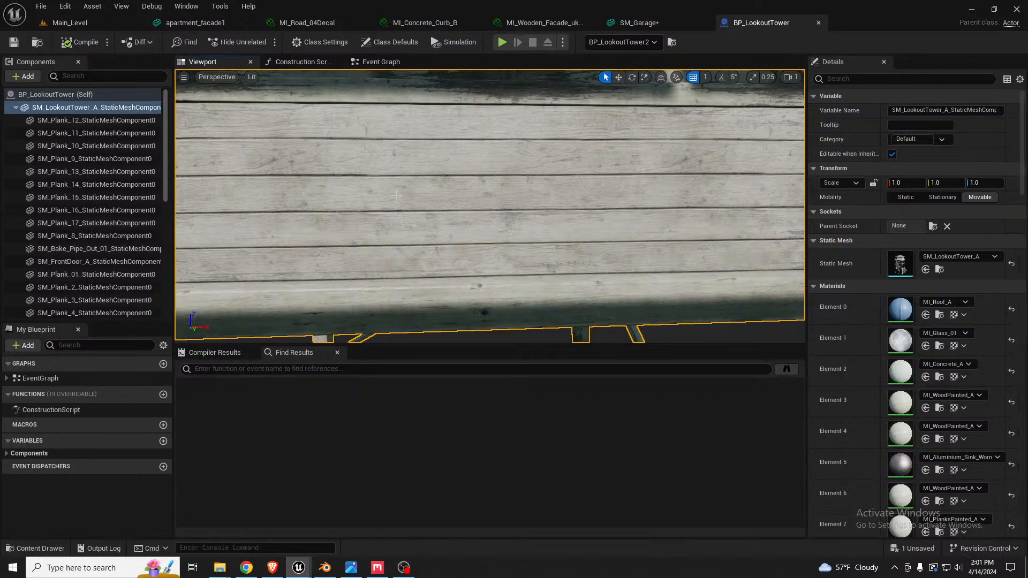
# Open the SM_LookoutTower_A static mesh used by the tower component for inspection of its material slots.
pyautogui.click(137, 160)
pyautogui.press('s')
pyautogui.moveTo(433, 211); pyautogui.dragTo(395, 207, button='right')
pyautogui.press('a')
pyautogui.click(423, 189)
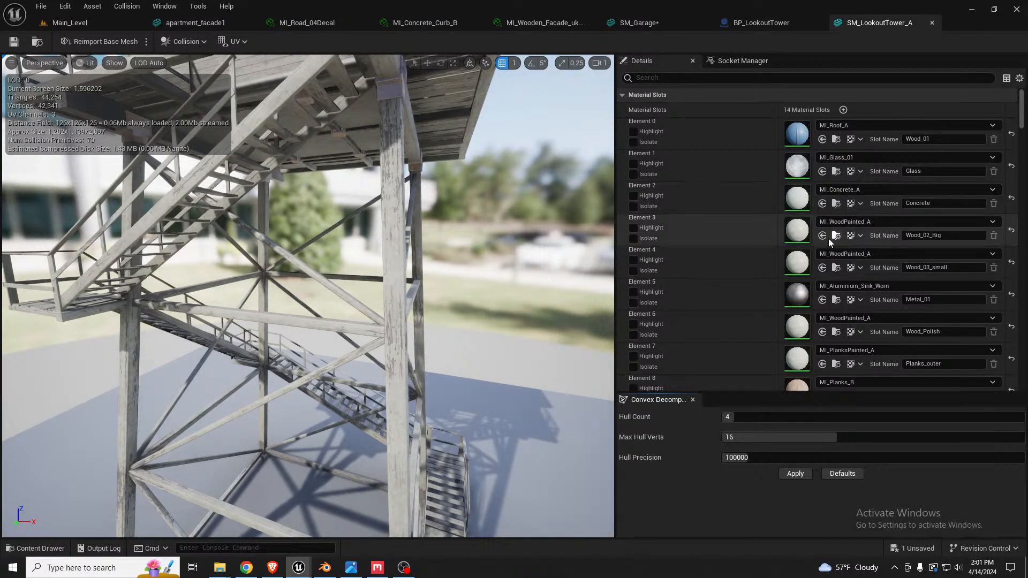
# Isolate the tower mesh's Wood_02_Big slot and assign its MI_WoodPainted_A material to SM_Garage's trim slot.
pyautogui.click(634, 239)
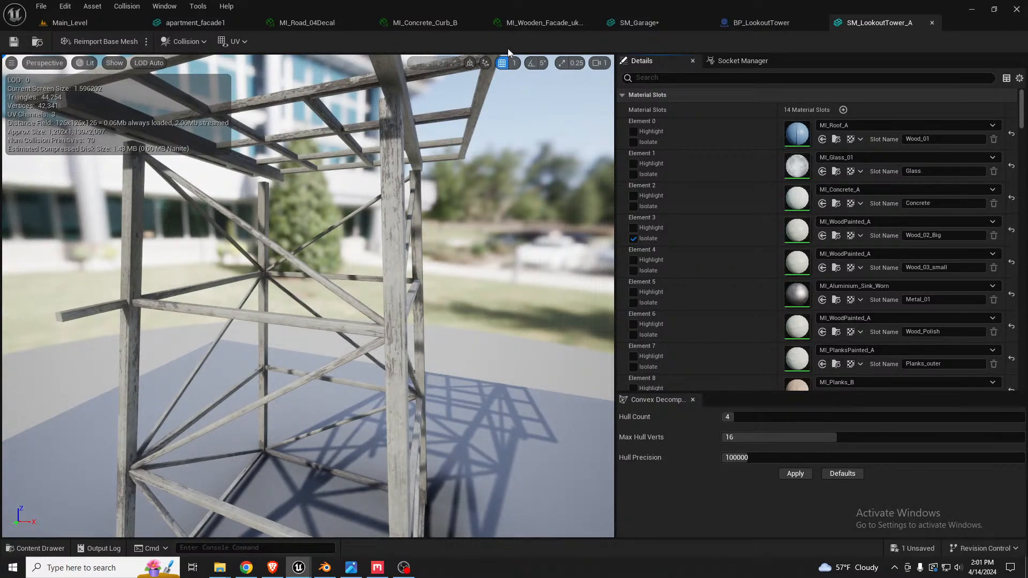
pyautogui.click(670, 22)
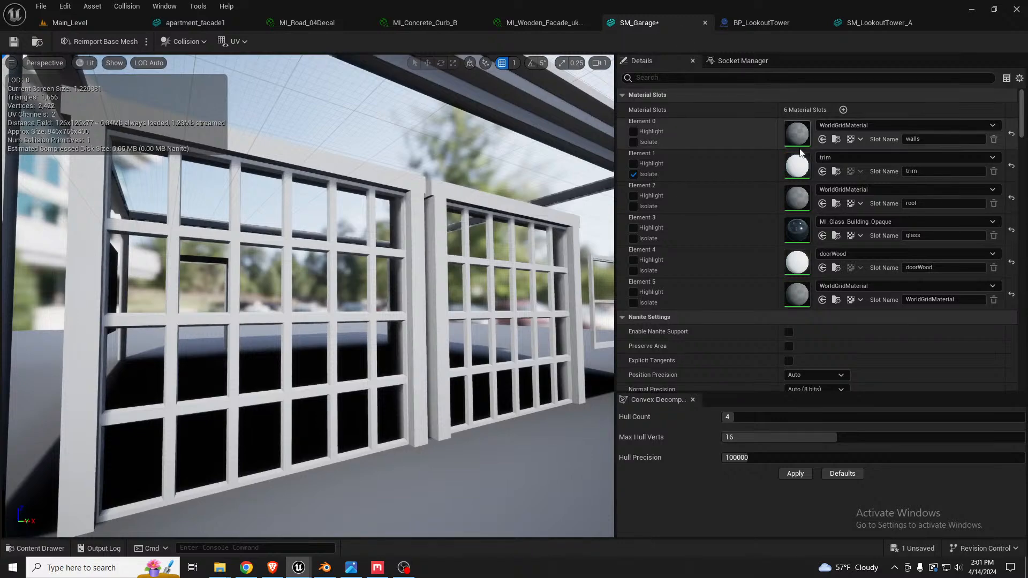
pyautogui.click(822, 171)
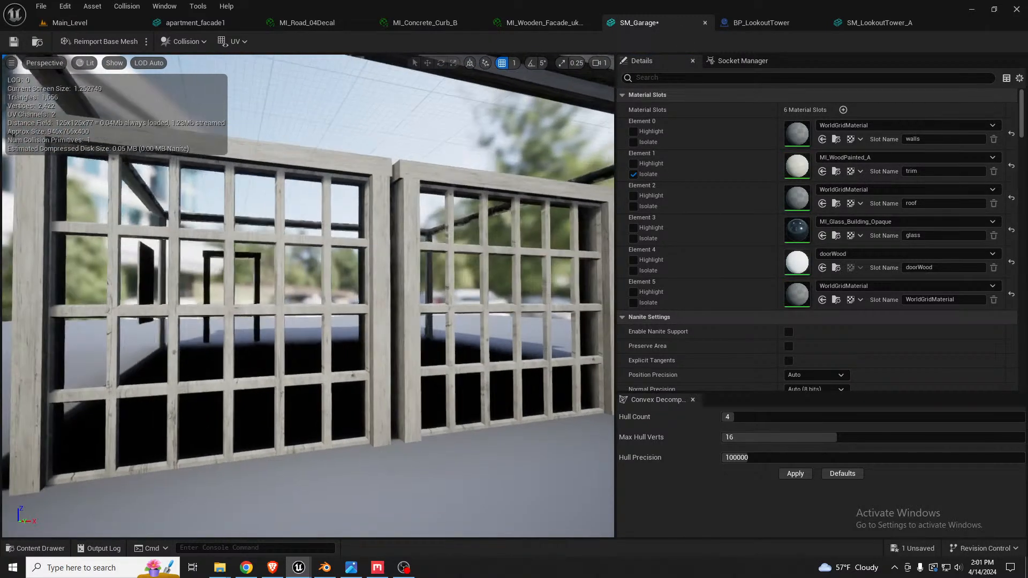
# Examine the painted wood on the garage's door frames, window and roof trim, and turn off the trim isolation.
pyautogui.press('w')
pyautogui.moveTo(308, 296)
pyautogui.mouseDown(button='right')
pyautogui.moveTo(268, 295)
pyautogui.moveTo(308, 294)
pyautogui.moveTo(286, 290)
pyautogui.moveTo(289, 299)
pyautogui.mouseUp(button='right')
pyautogui.press('w')
pyautogui.press('a')
pyautogui.press('s')
pyautogui.press('a')
pyautogui.press('a')
pyautogui.press('a')
pyautogui.press('w')
pyautogui.moveTo(399, 239); pyautogui.dragTo(402, 238, button='right')
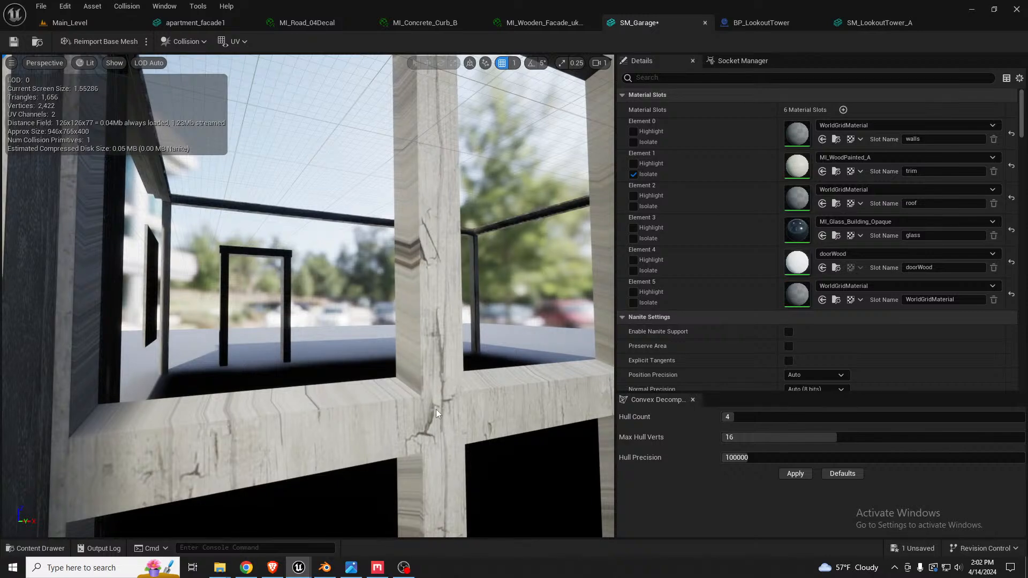
pyautogui.press('s')
pyautogui.moveTo(430, 220)
pyautogui.mouseDown(button='right')
pyautogui.moveTo(439, 230)
pyautogui.moveTo(423, 230)
pyautogui.mouseUp(button='right')
pyautogui.press('d')
pyautogui.press('w')
pyautogui.scroll(-3, 421, 231)
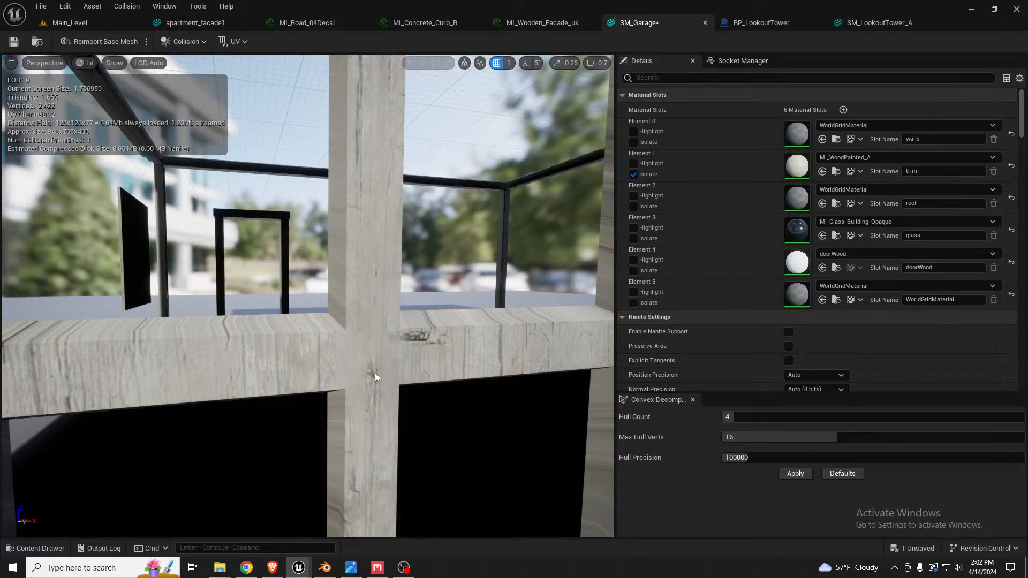
pyautogui.moveTo(374, 372); pyautogui.dragTo(355, 284)
pyautogui.moveTo(331, 129); pyautogui.dragTo(460, 194)
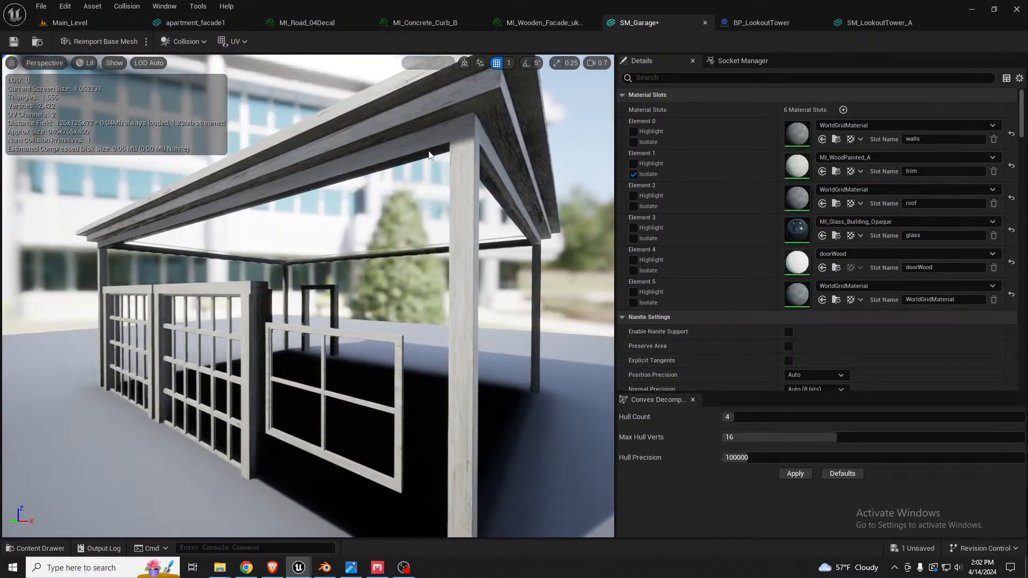
pyautogui.click(633, 173)
pyautogui.moveTo(411, 245); pyautogui.dragTo(273, 244, button='right')
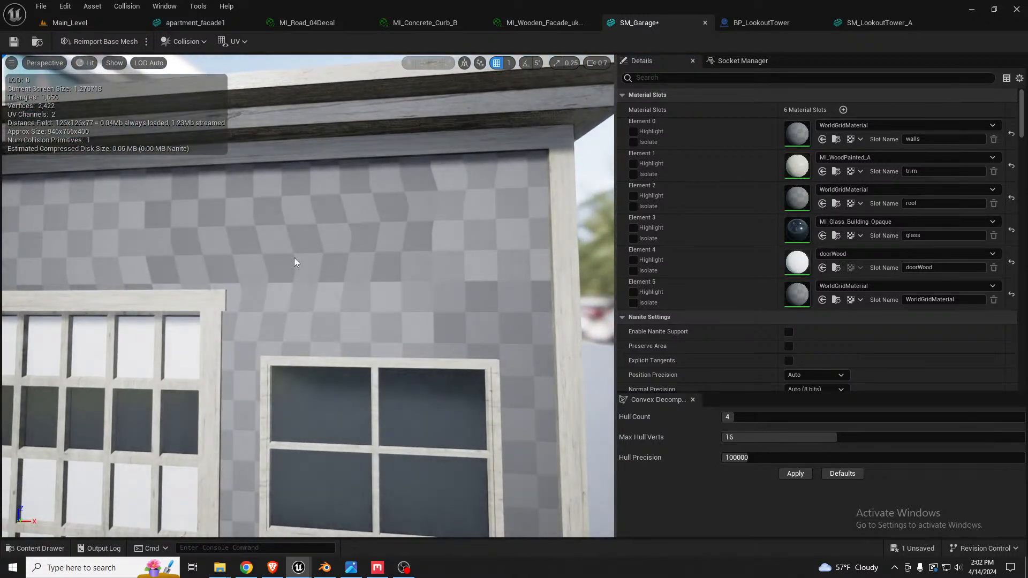
# Isolate the Wood_03_small slot instead of Wood_02_Big on SM_LookoutTower_A and examine its plank surfaces closely.
pyautogui.click(869, 24)
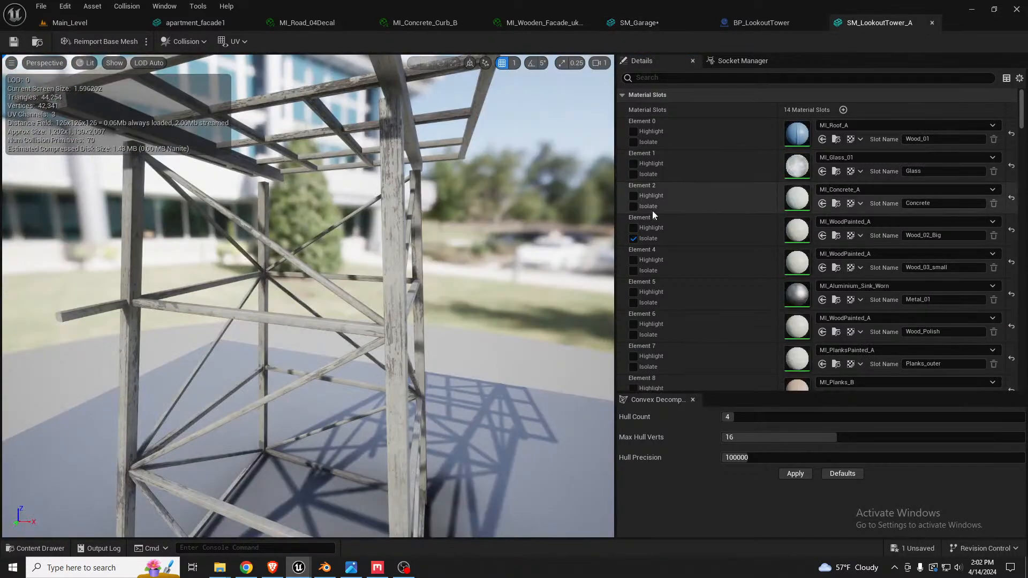
pyautogui.click(633, 238)
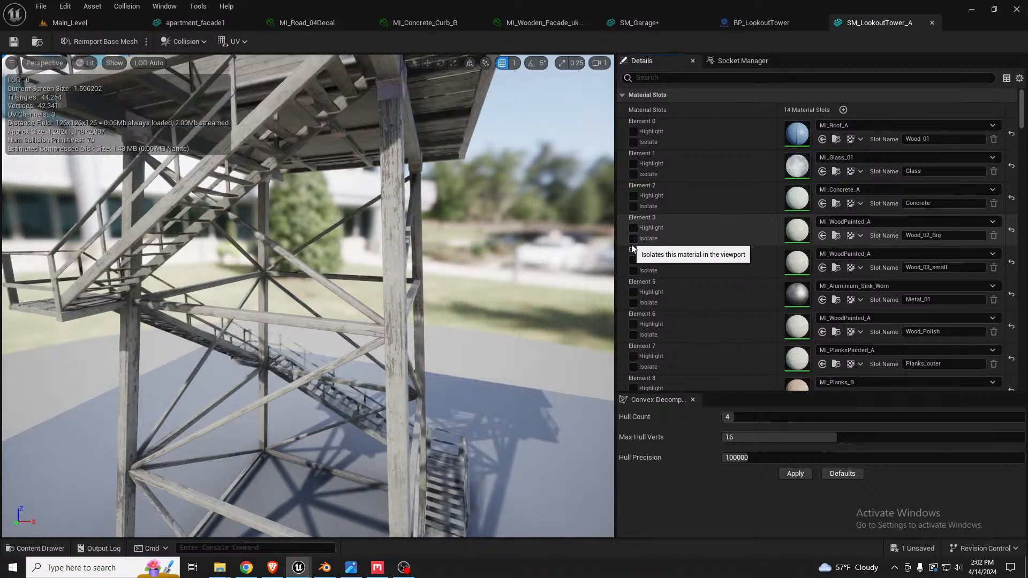
pyautogui.click(633, 270)
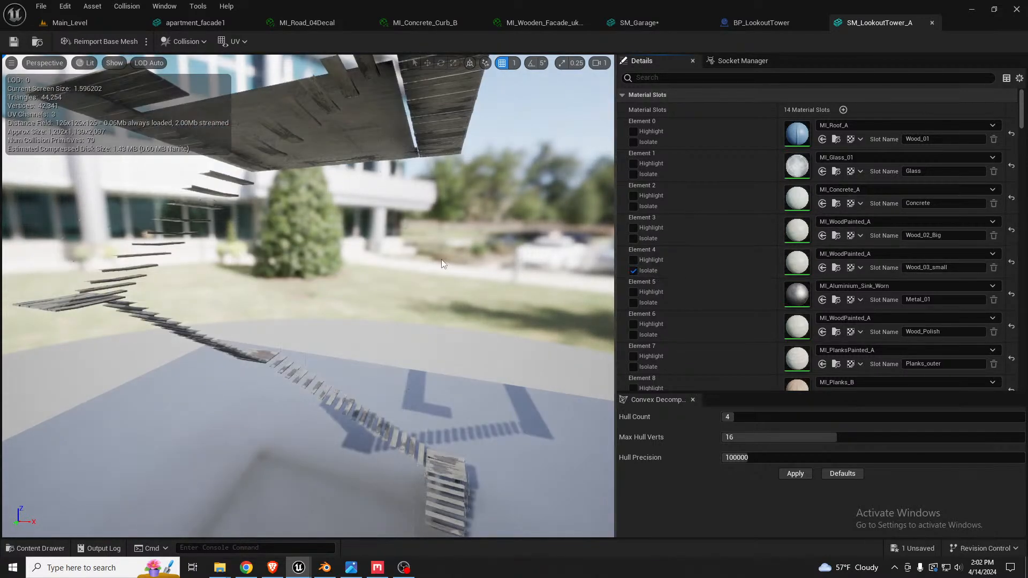
pyautogui.press('e')
pyautogui.moveTo(308, 296); pyautogui.dragTo(361, 382, button='right')
pyautogui.press('w')
pyautogui.press('w')
pyautogui.press('s')
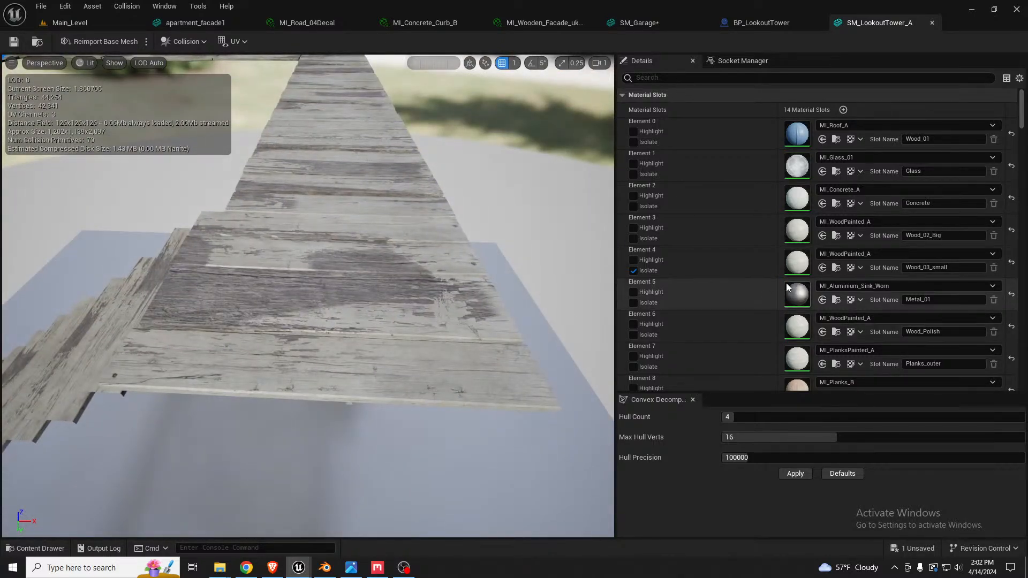
# Open the MI_WoodPainted_A material instance, examine its painted wood on a cube preview, and close its editor.
pyautogui.doubleClick(797, 273)
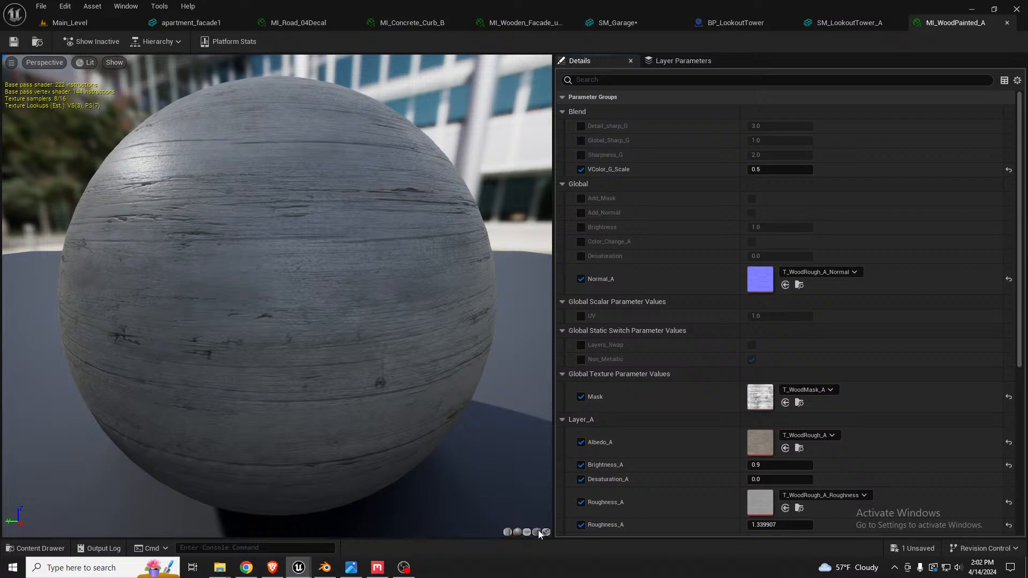
pyautogui.click(536, 531)
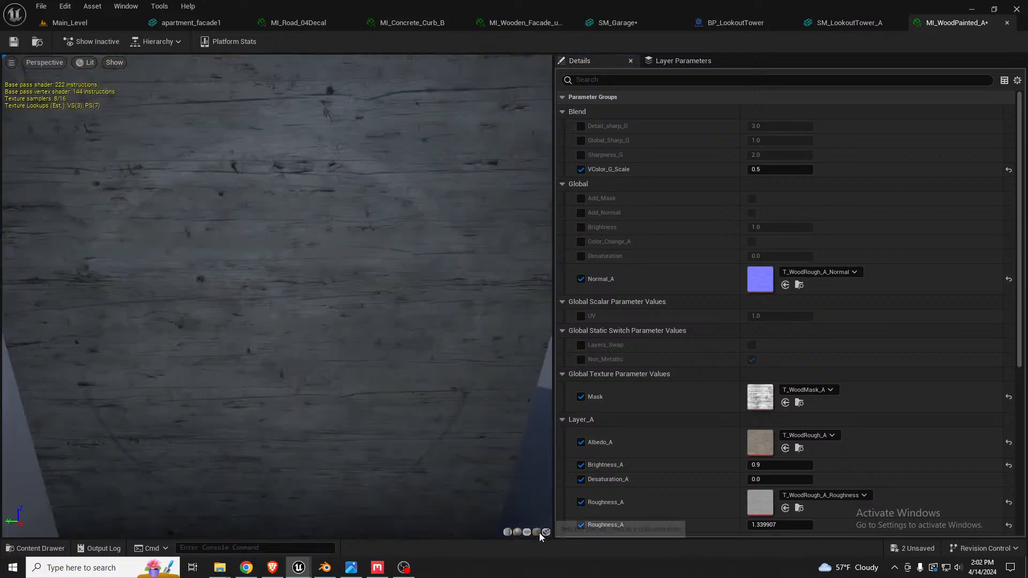
pyautogui.moveTo(461, 445); pyautogui.dragTo(406, 303)
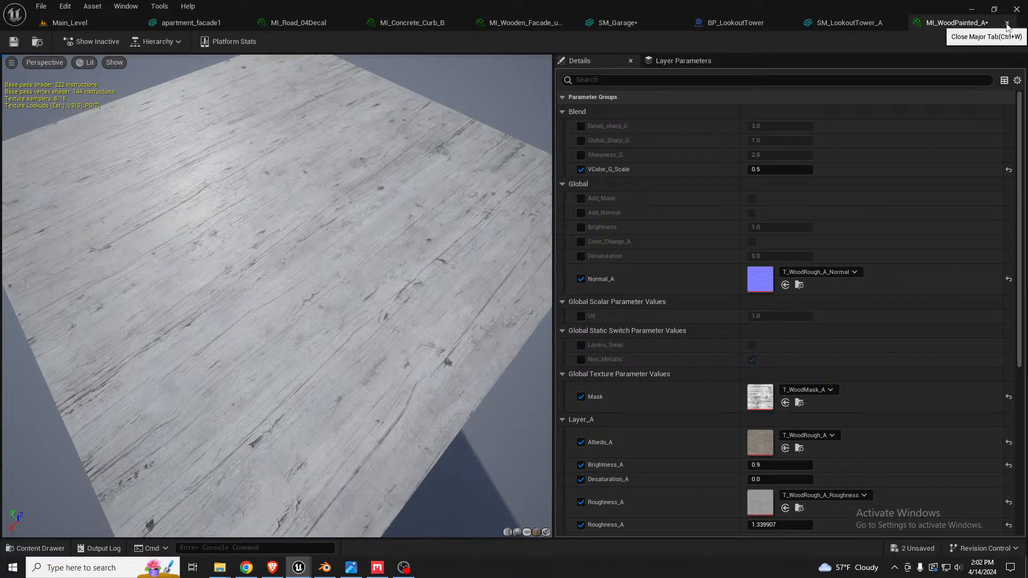
pyautogui.click(1006, 23)
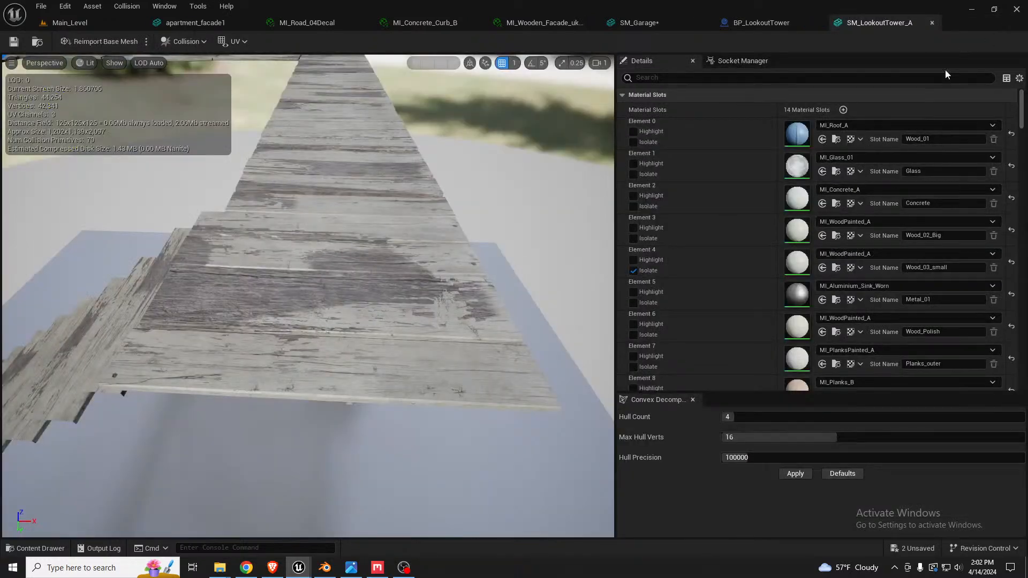
# Turn off the Wood_03_small isolation on SM_LookoutTower_A and isolate the Planks_outer slot instead.
pyautogui.click(633, 270)
pyautogui.scroll(-3, 715, 223)
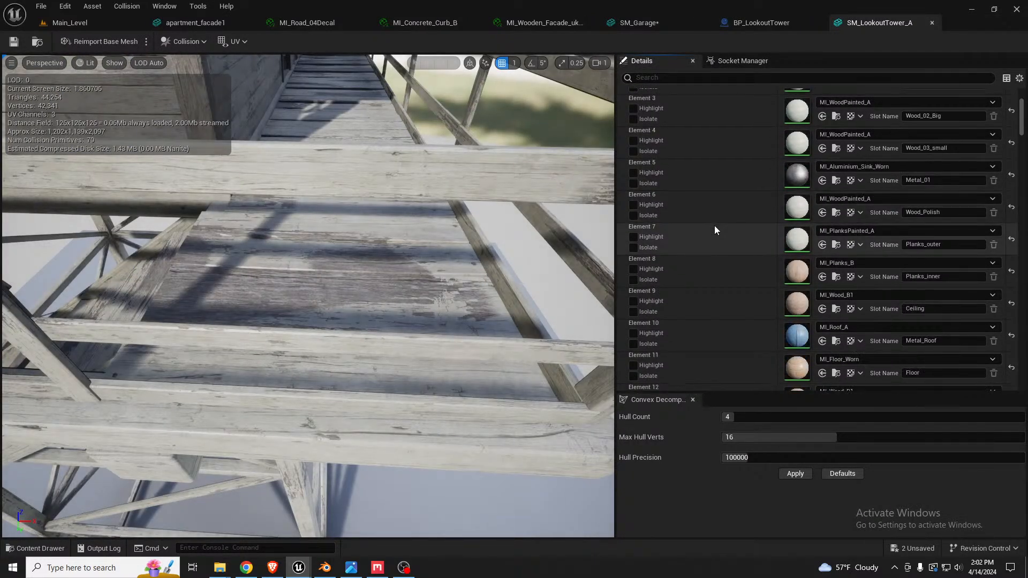
pyautogui.scroll(-4, 714, 224)
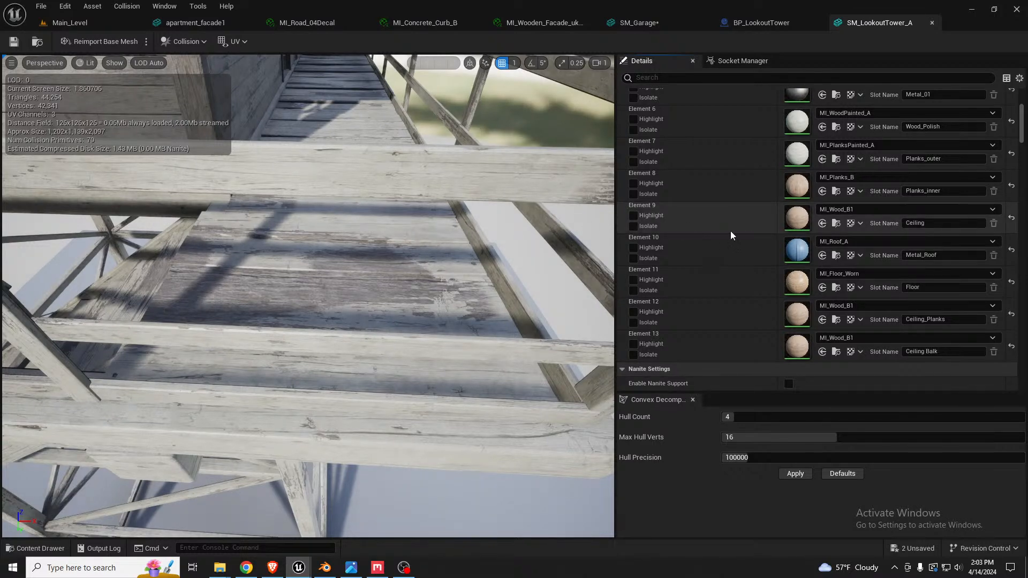
pyautogui.scroll(3, 728, 235)
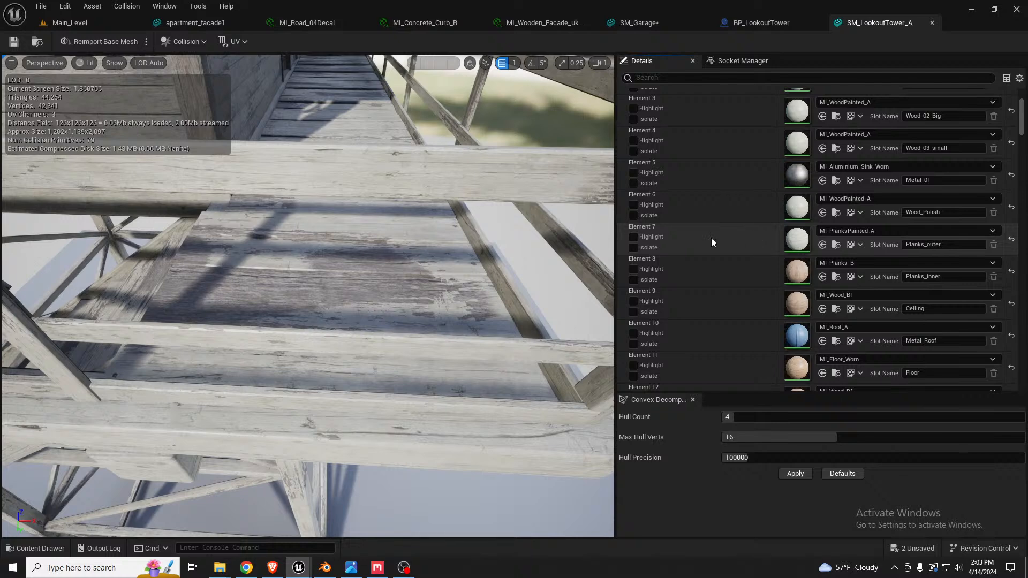
pyautogui.click(633, 248)
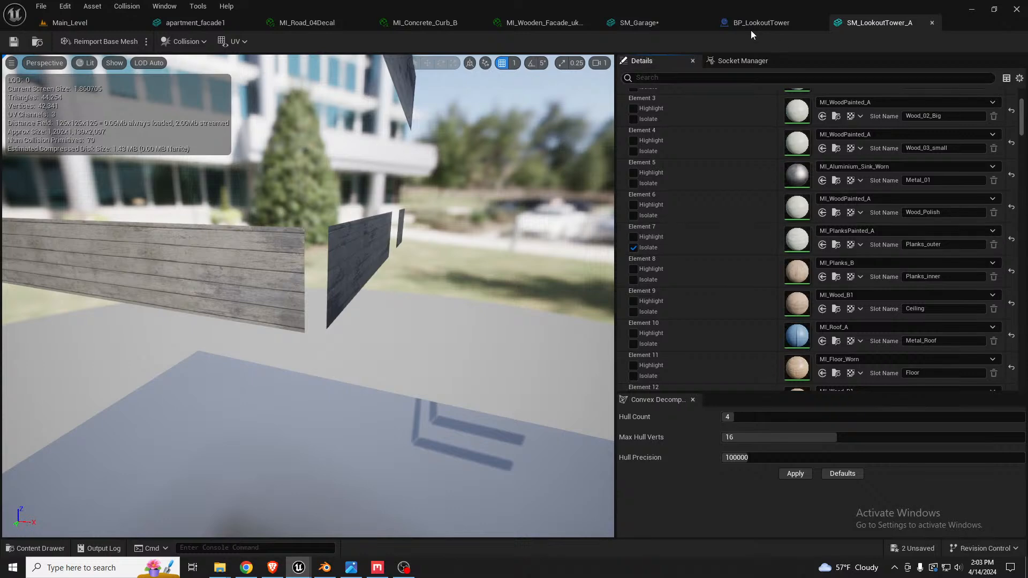
# Isolate SM_Garage's walls slot, assign MI_PlanksPainted_A to it, and turn the isolation off.
pyautogui.click(664, 28)
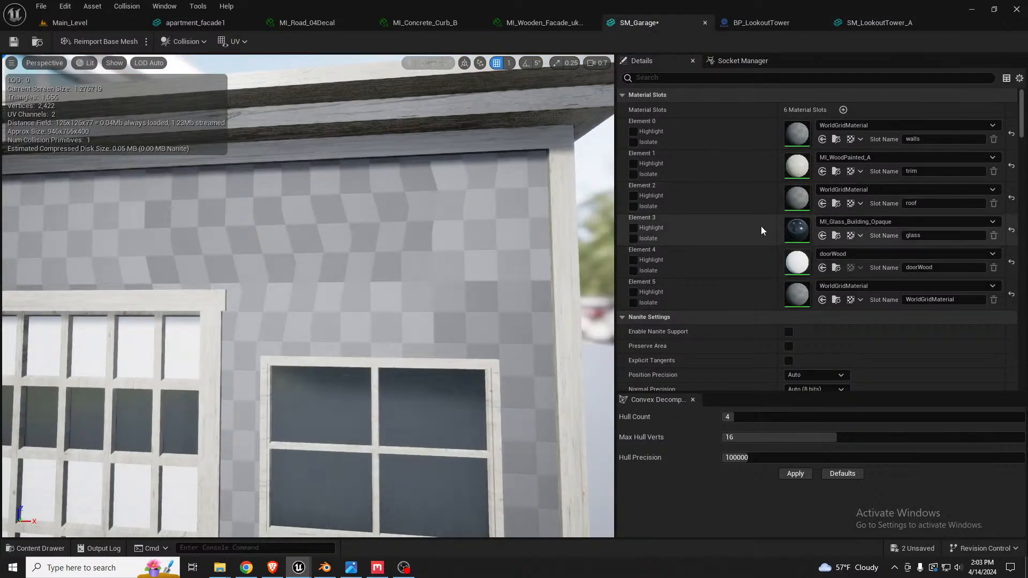
pyautogui.click(633, 207)
pyautogui.click(633, 206)
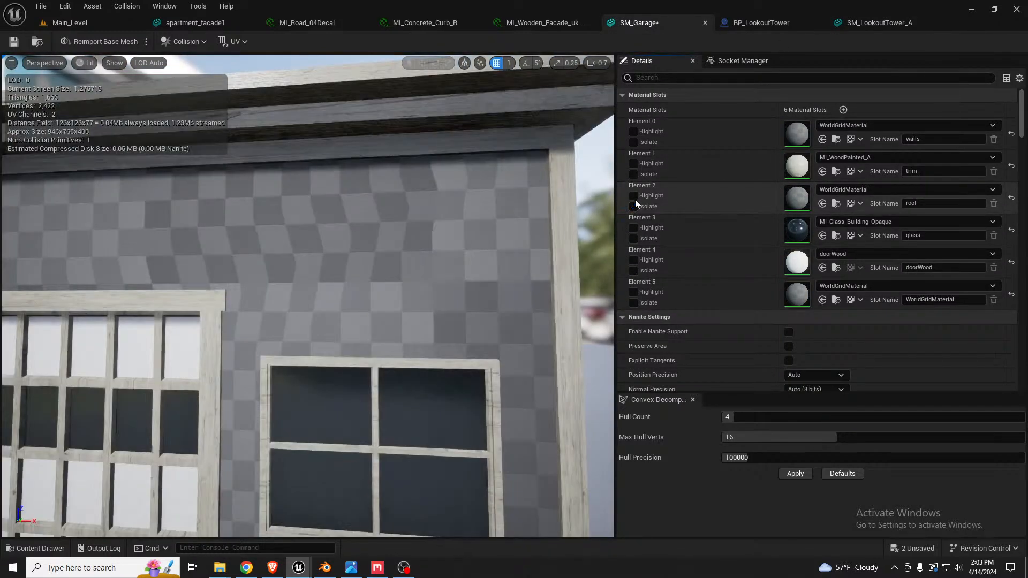
pyautogui.click(633, 143)
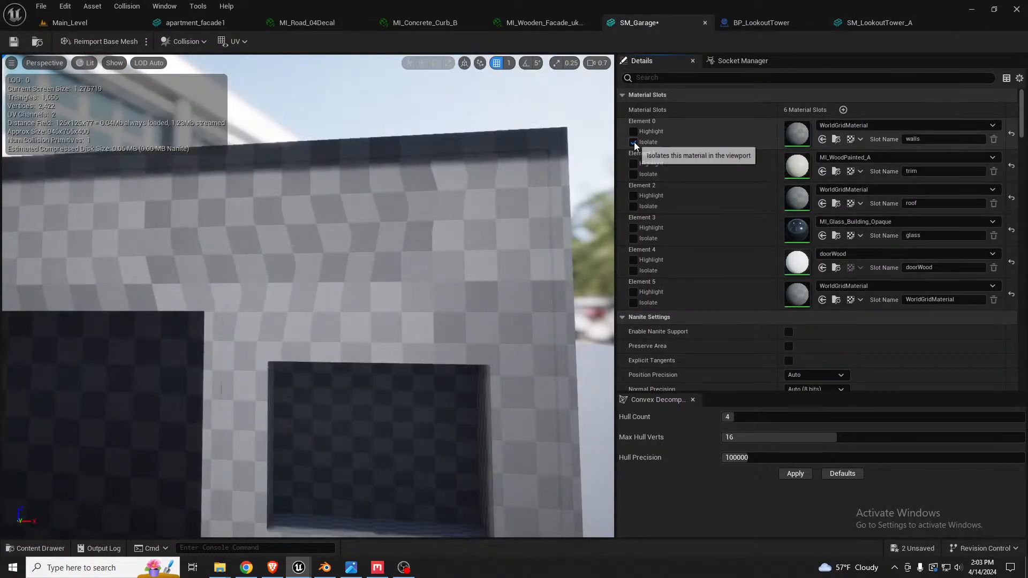
pyautogui.click(822, 140)
pyautogui.moveTo(443, 245); pyautogui.dragTo(423, 328, button='middle')
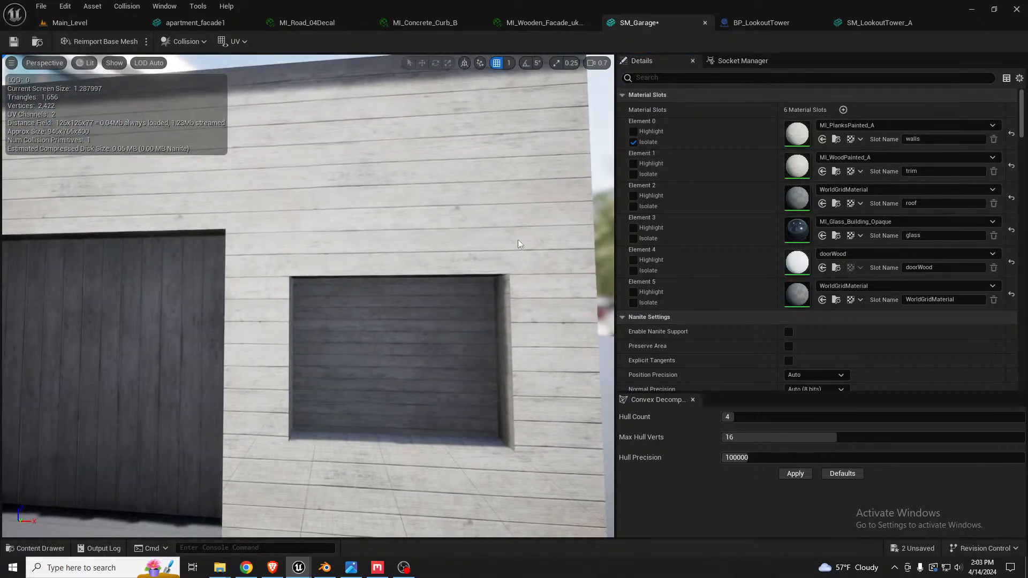
pyautogui.click(633, 142)
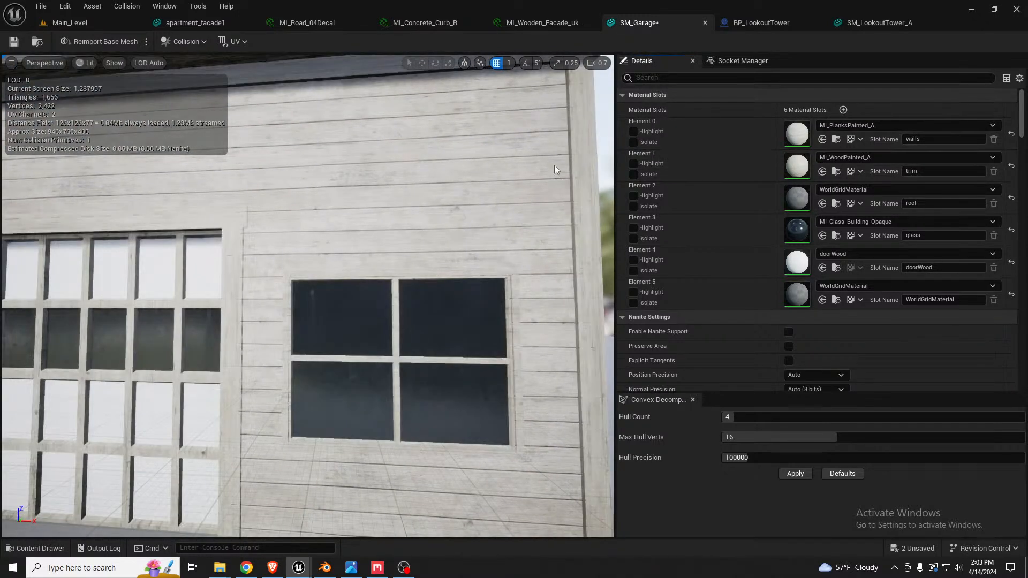
# Try MI_Wood_A on the garage's trim slot, undo it, and check the walls in isolation.
pyautogui.moveTo(481, 204); pyautogui.dragTo(502, 181, button='right')
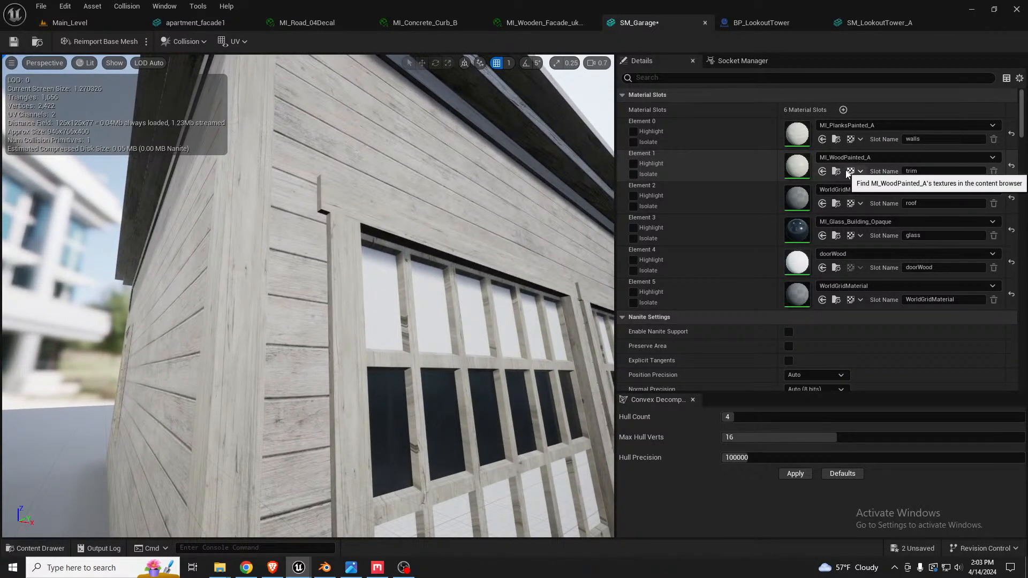
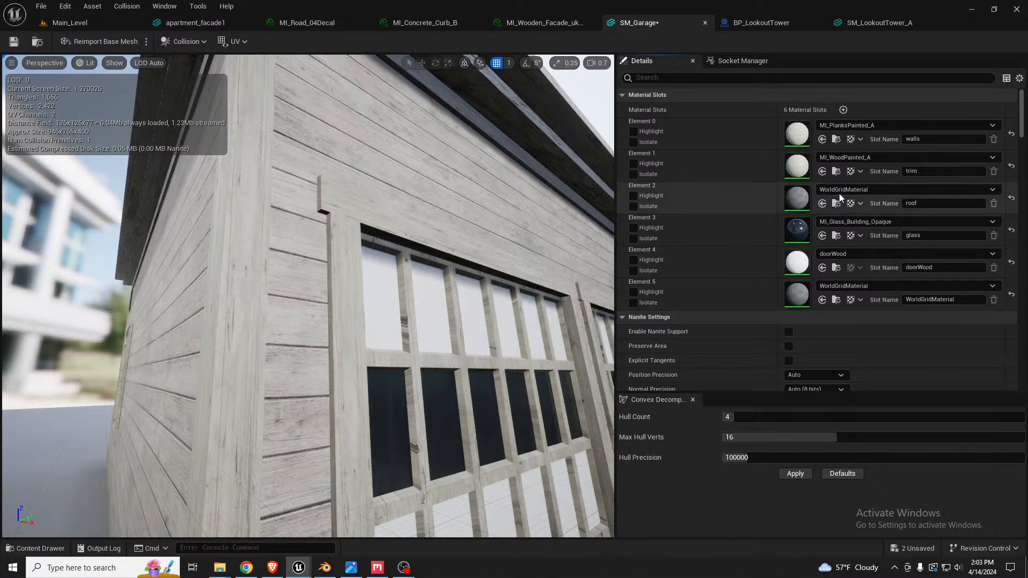
pyautogui.click(822, 172)
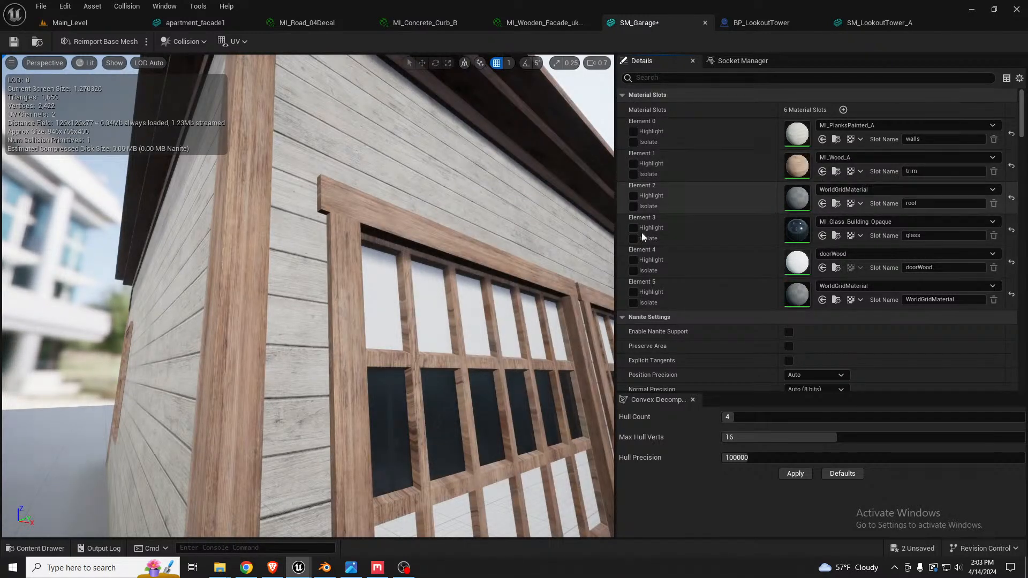
pyautogui.moveTo(452, 269)
pyautogui.mouseDown(button='right')
pyautogui.moveTo(443, 279)
pyautogui.moveTo(452, 269)
pyautogui.mouseUp(button='right')
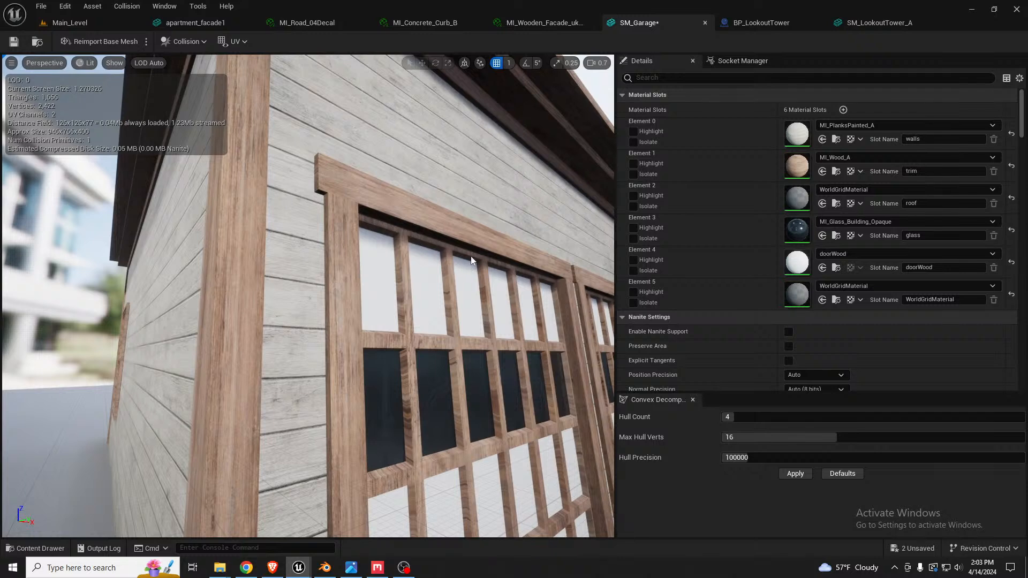
pyautogui.hotkey('ctrl', 'z')
pyautogui.click(642, 142)
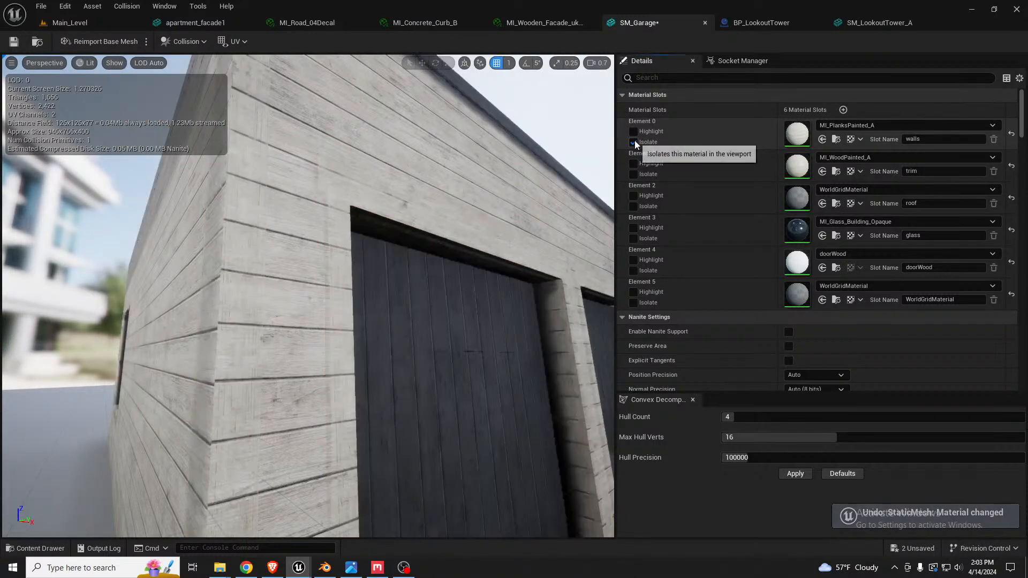
pyautogui.click(642, 142)
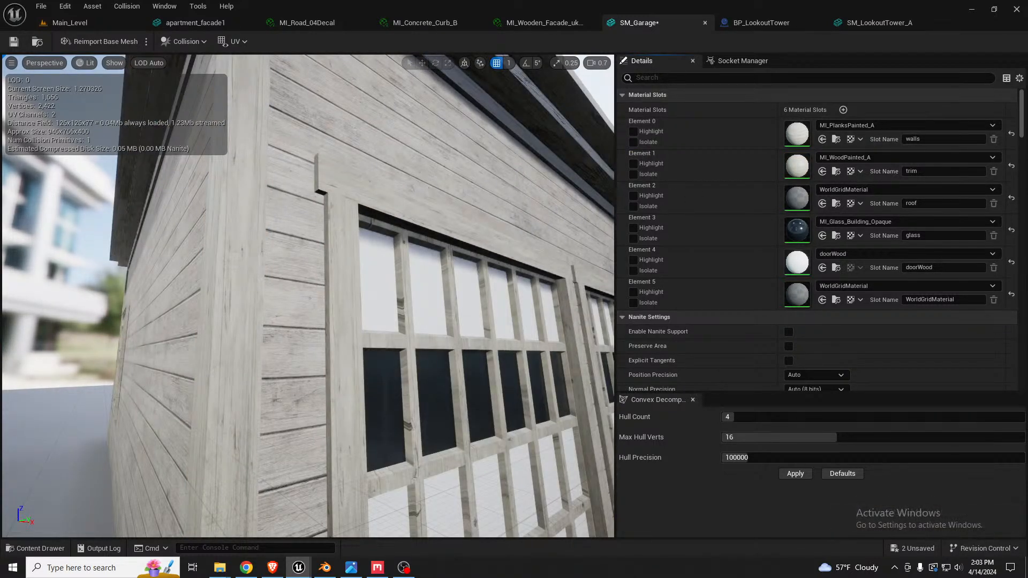
# Try MI_Wood_A and MI_WoodPainted_B on the garage's walls slot, undoing each material change.
pyautogui.click(822, 141)
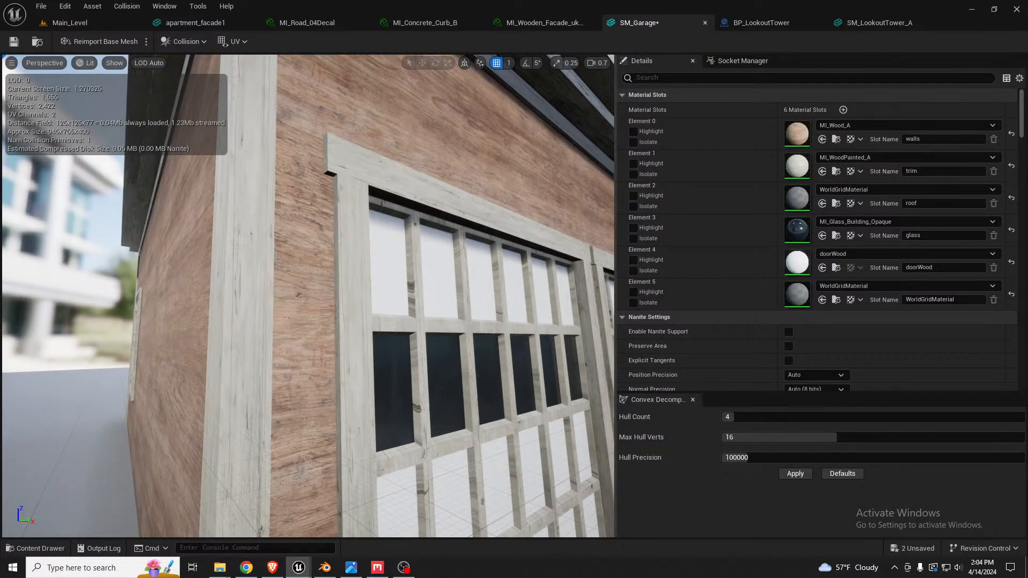
pyautogui.hotkey('ctrl', 'z')
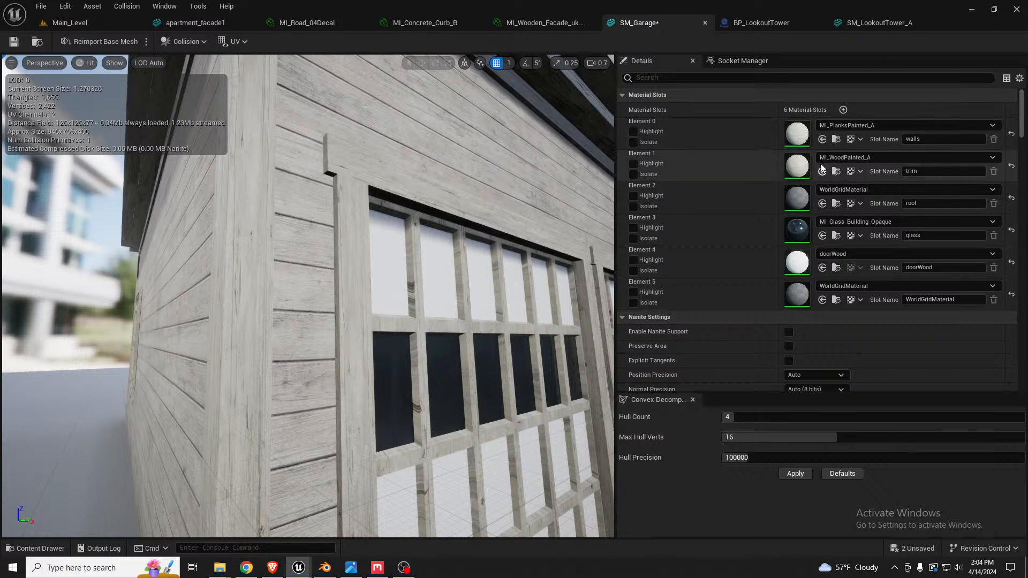
pyautogui.click(822, 138)
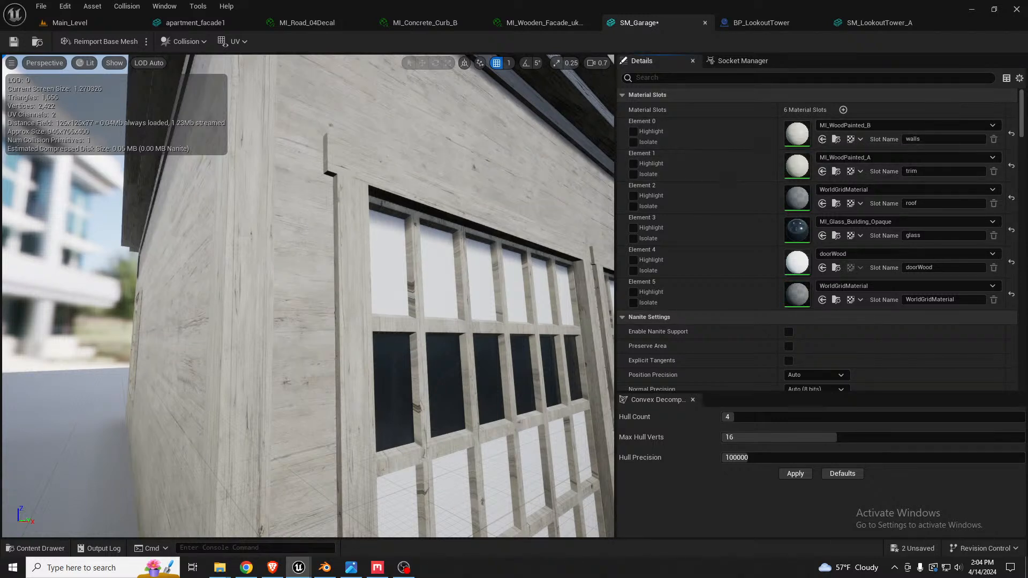
pyautogui.moveTo(343, 300); pyautogui.dragTo(353, 267, button='right')
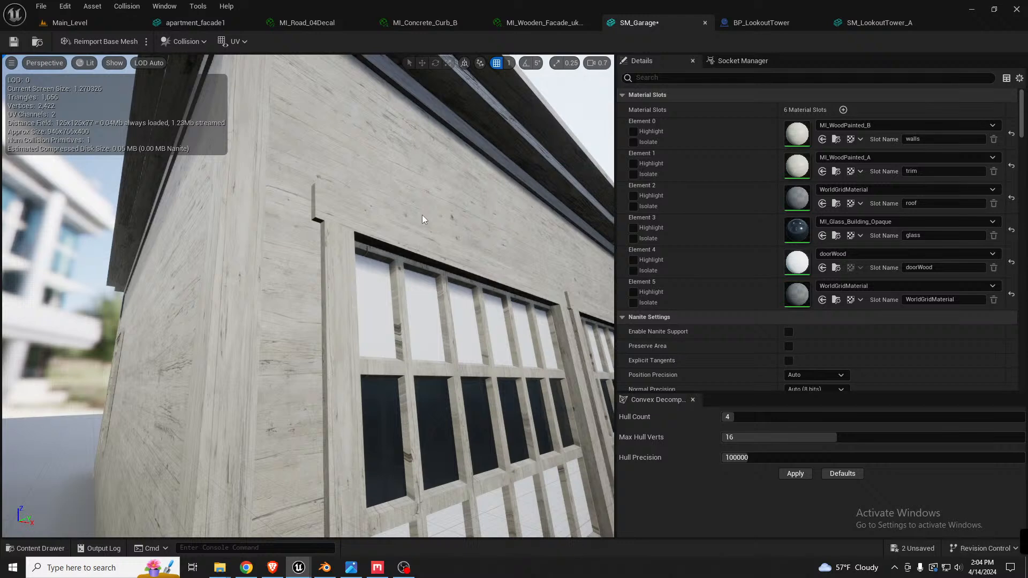
pyautogui.hotkey('ctrl', 'z')
pyautogui.moveTo(422, 206); pyautogui.dragTo(423, 225, button='right')
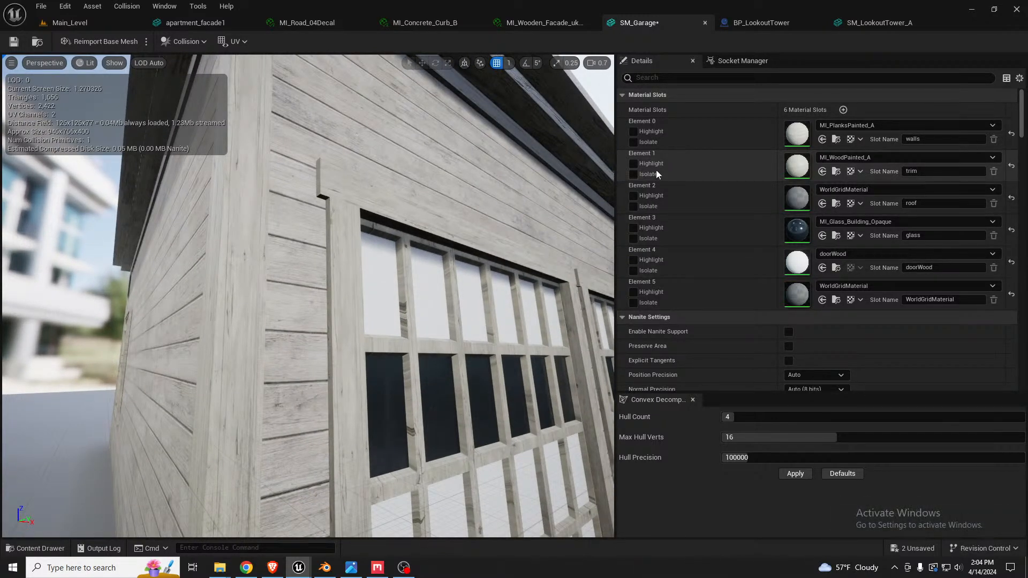
# Check the garage walls in isolation and assign MI_PlanksPainted_B to the walls slot.
pyautogui.click(634, 141)
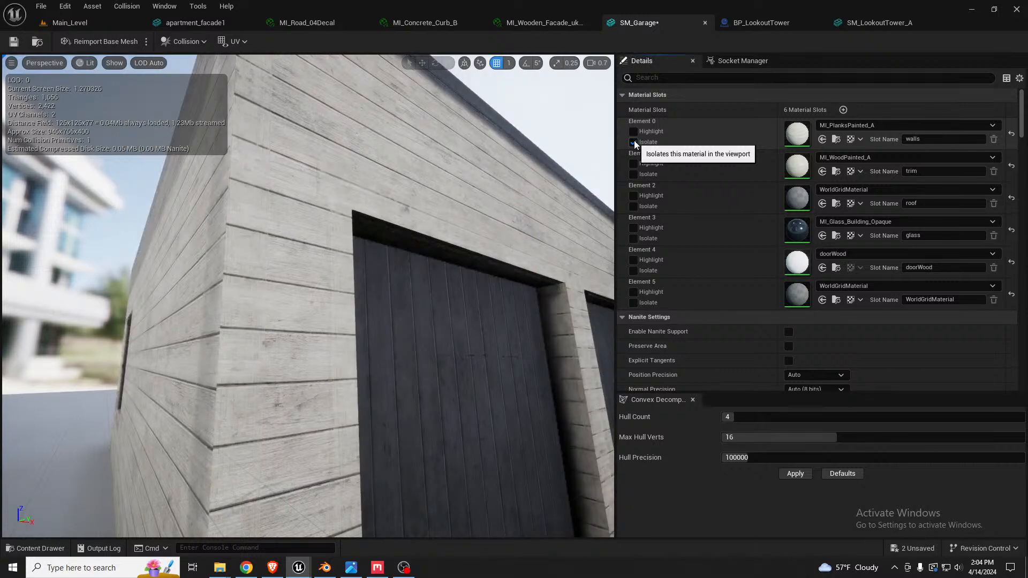
pyautogui.click(634, 142)
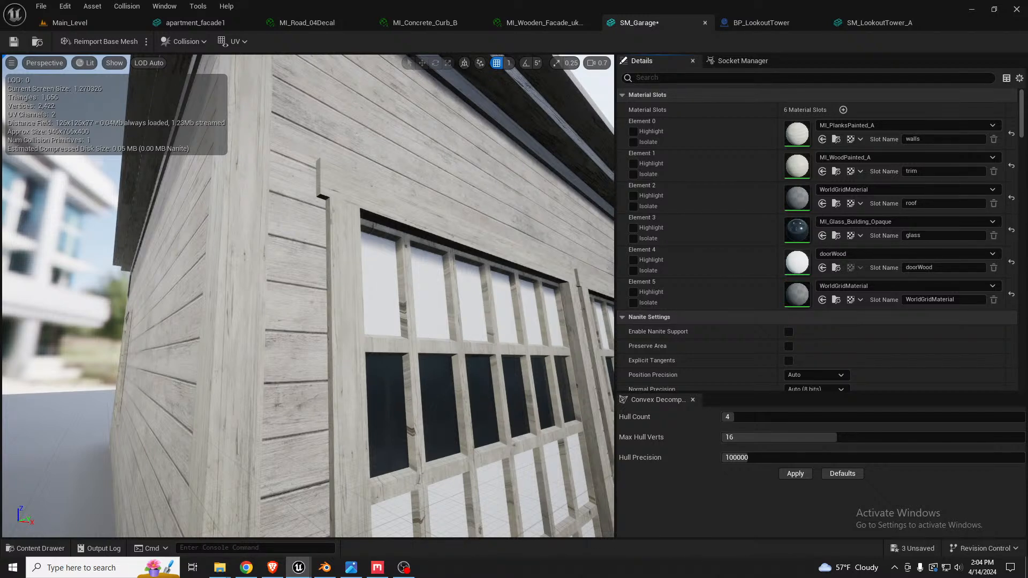
pyautogui.click(822, 140)
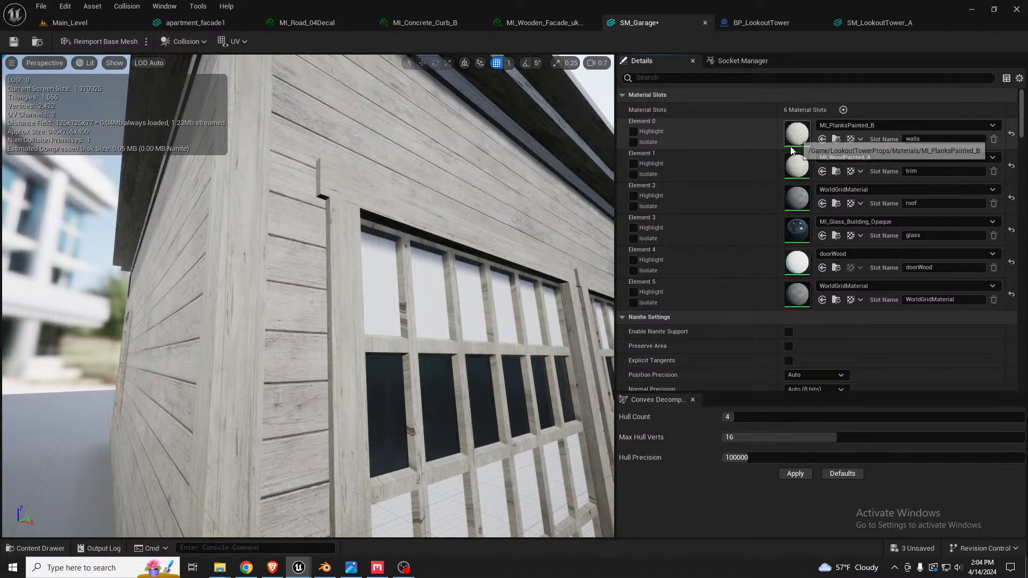
# Open the MI_PlanksPainted_B material instance and examine its parameters and the planks on the preview mesh.
pyautogui.doubleClick(796, 134)
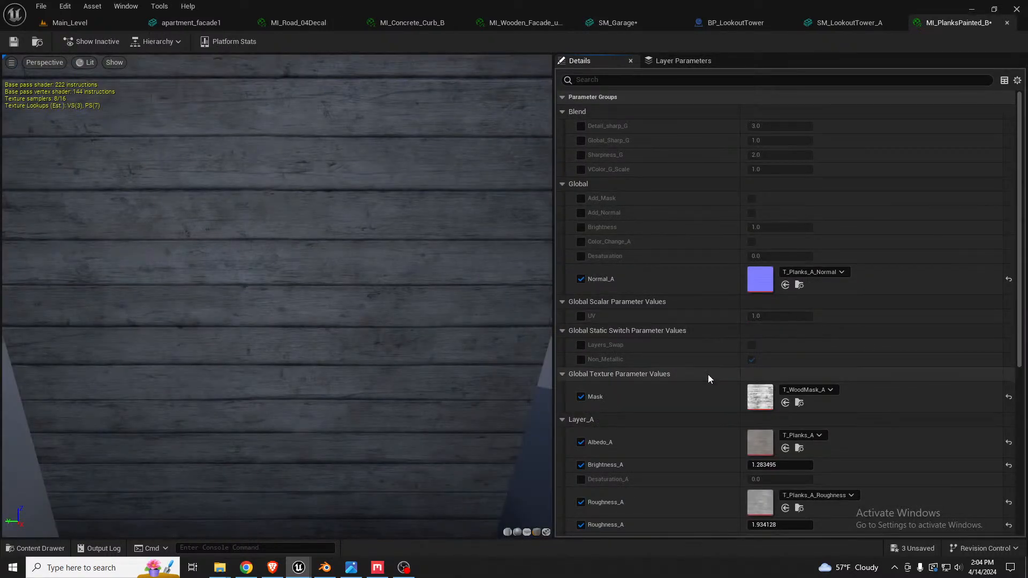
pyautogui.scroll(-10, 715, 335)
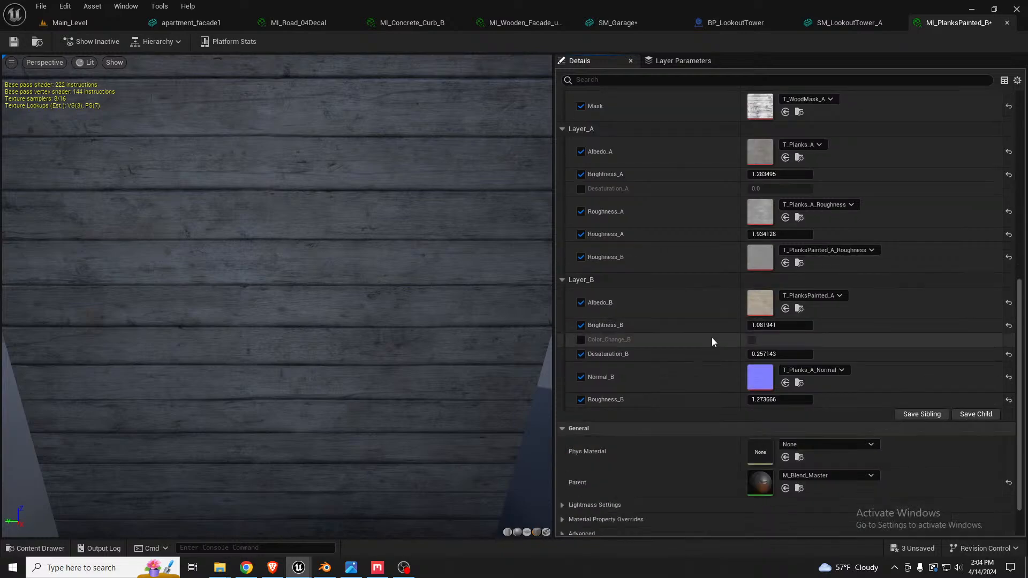
pyautogui.scroll(4, 709, 342)
pyautogui.scroll(5, 705, 352)
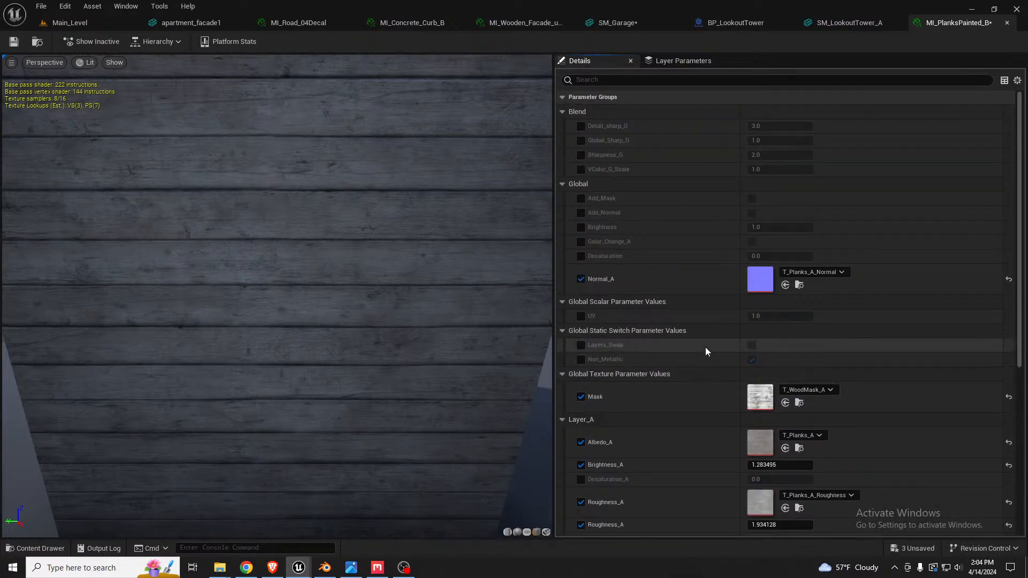
pyautogui.moveTo(446, 350); pyautogui.dragTo(546, 305)
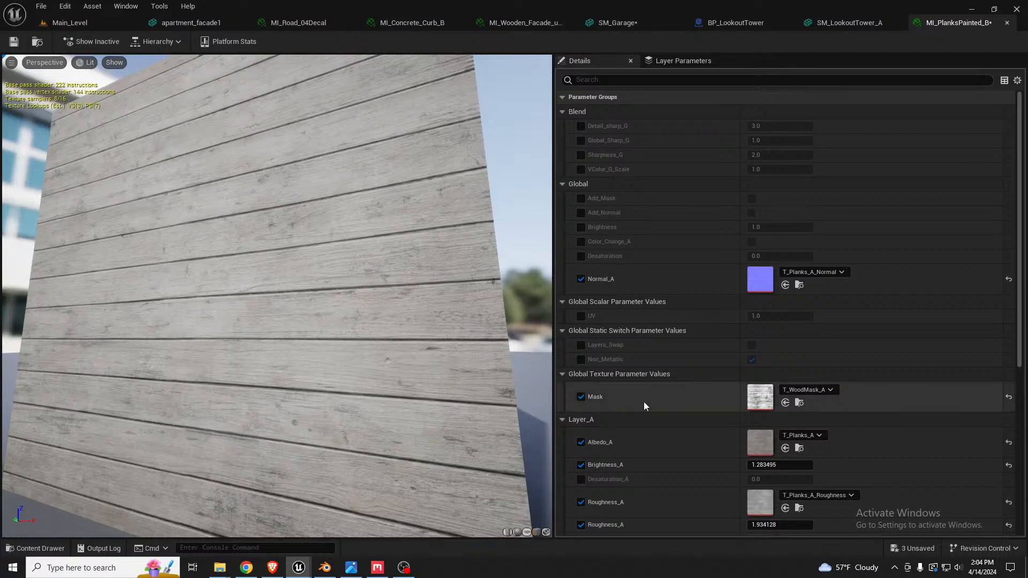
# Try overriding Desaturation_A in Layer_A with a negative value, then reset and disable the override.
pyautogui.scroll(-3, 706, 394)
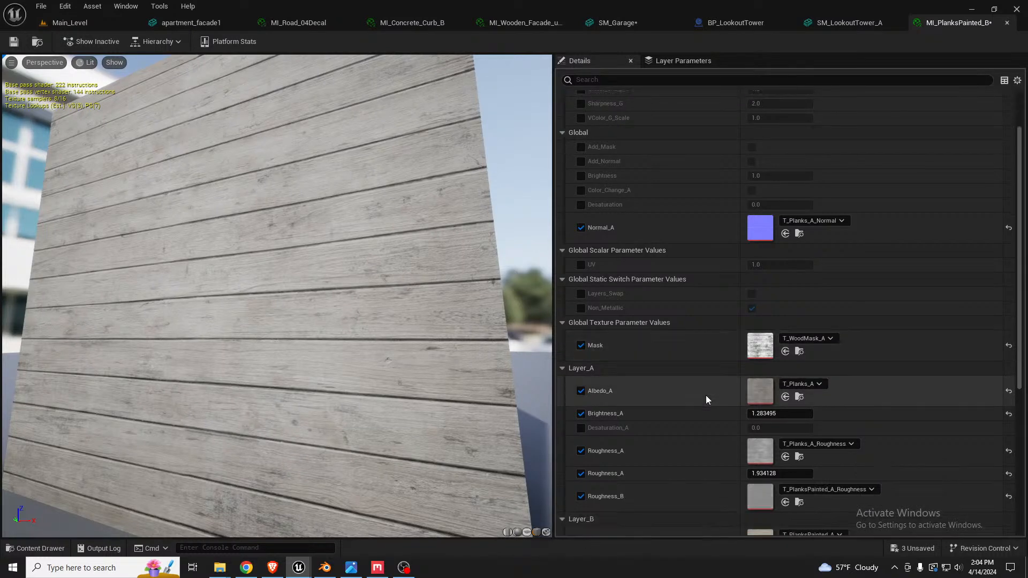
pyautogui.click(581, 428)
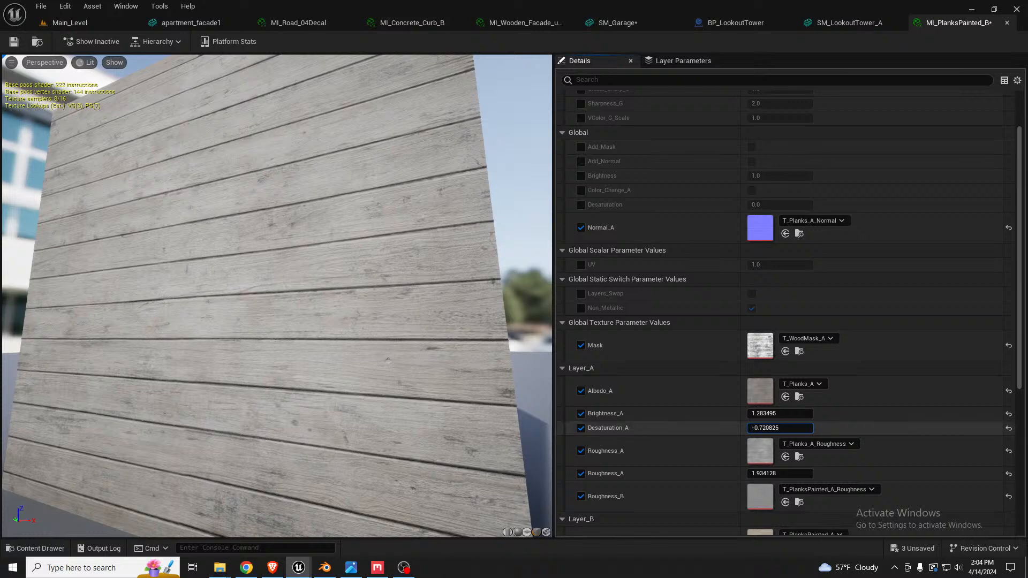
pyautogui.moveTo(780, 427); pyautogui.dragTo(766, 428)
pyautogui.click(1008, 427)
pyautogui.click(580, 428)
# Enable Color_Change_B and the Color_B override in Layer_B of MI_PlanksPainted_B and set Color_B to yellow, hex sRGB FFDA70FF.
pyautogui.scroll(-5, 689, 374)
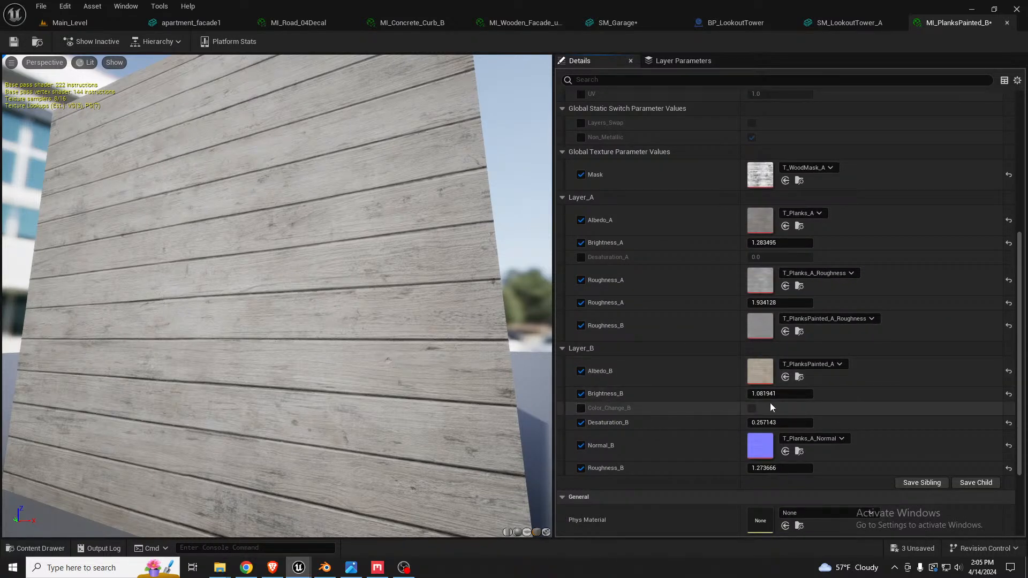
pyautogui.click(751, 408)
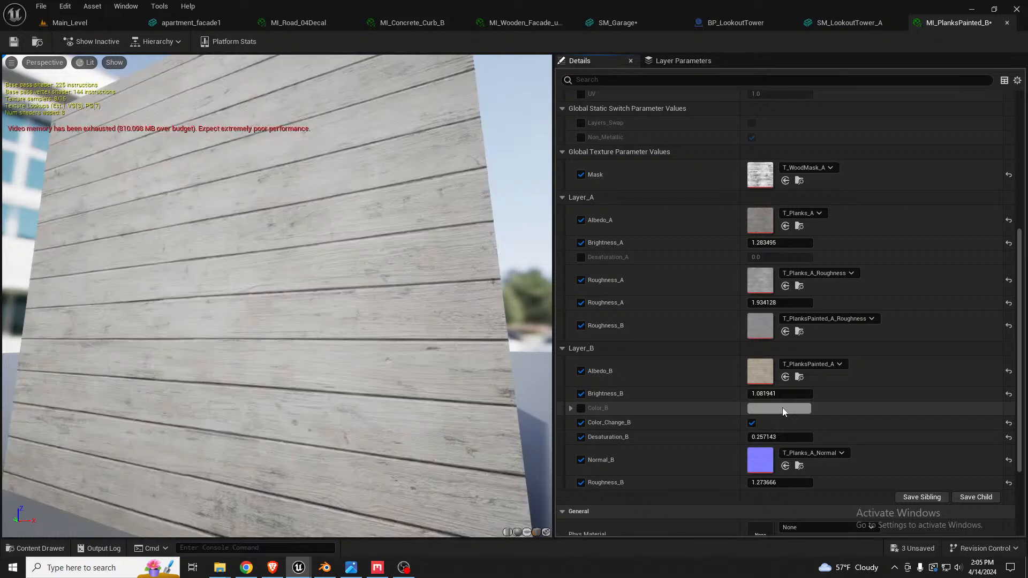
pyautogui.click(581, 408)
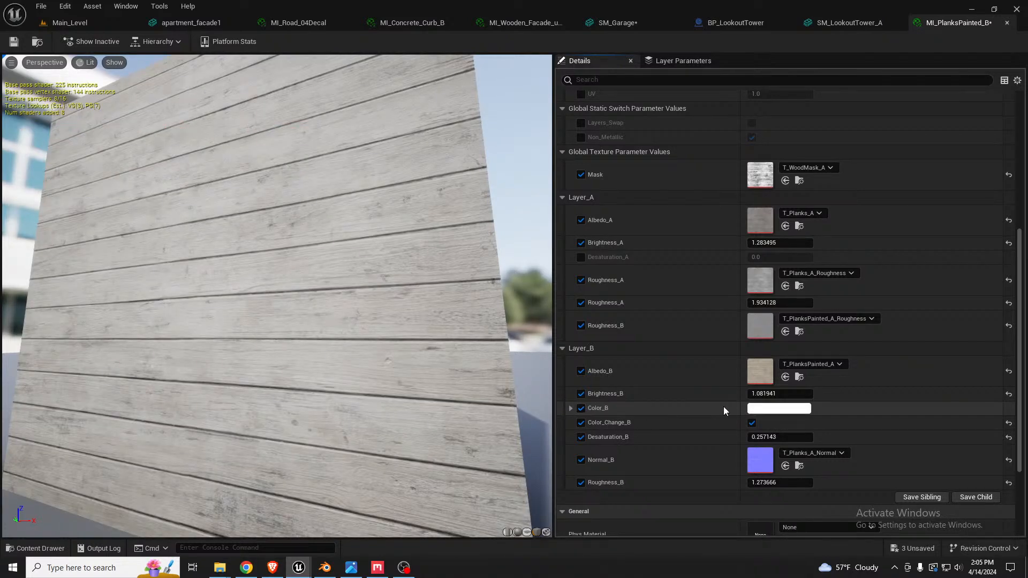
pyautogui.click(770, 409)
pyautogui.moveTo(824, 397); pyautogui.dragTo(868, 394)
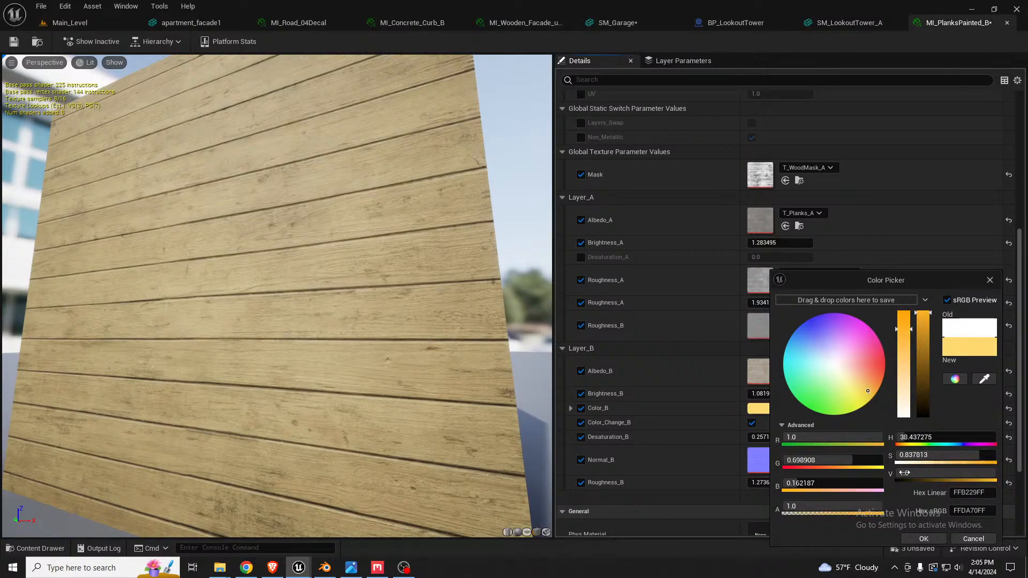
pyautogui.click(924, 538)
# Examine the recoloured wall planks, trim and door panels up close on the SM_Garage mesh.
pyautogui.click(629, 24)
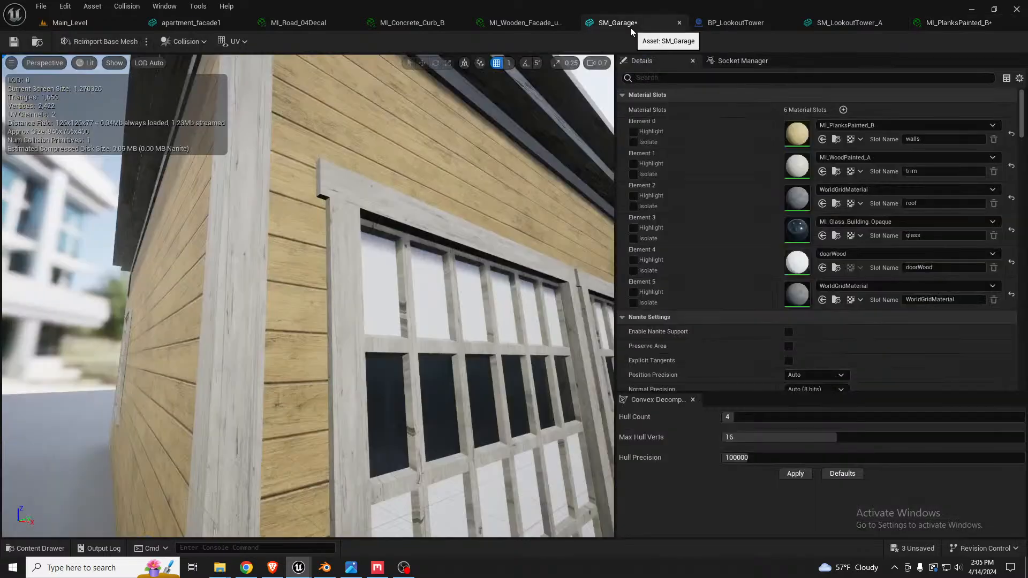
pyautogui.press('s')
pyautogui.moveTo(308, 296); pyautogui.dragTo(264, 289, button='right')
pyautogui.press('d')
pyautogui.press('a')
pyautogui.scroll(2, 156, 293)
pyautogui.press('w')
pyautogui.press('d')
pyautogui.press('w')
pyautogui.moveTo(308, 296); pyautogui.dragTo(169, 286, button='right')
pyautogui.press('d')
pyautogui.press('w')
pyautogui.press('s')
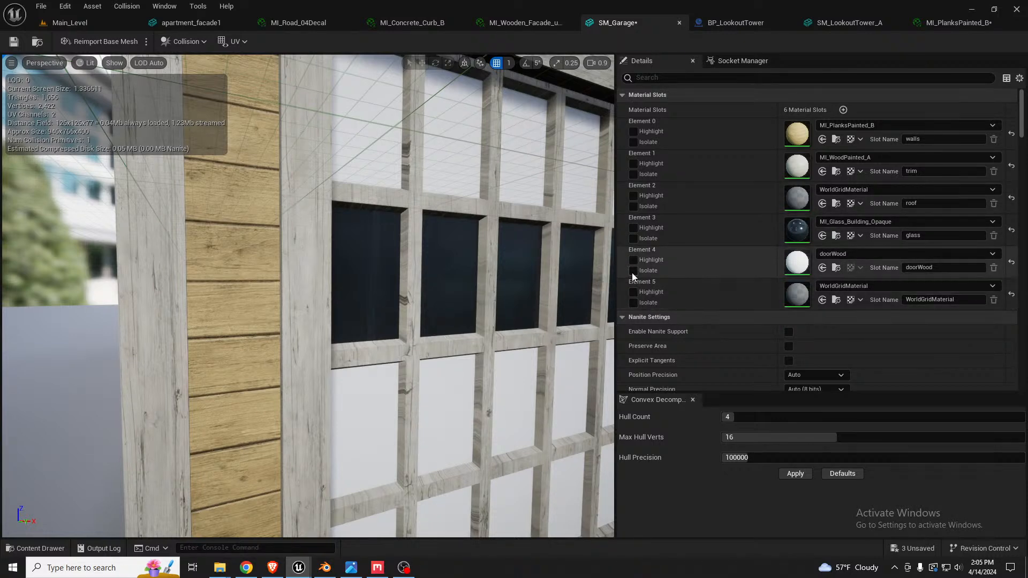
# Try MI_WoodPainted_A on the garage's doorWood slot while the door panels are isolated.
pyautogui.click(633, 271)
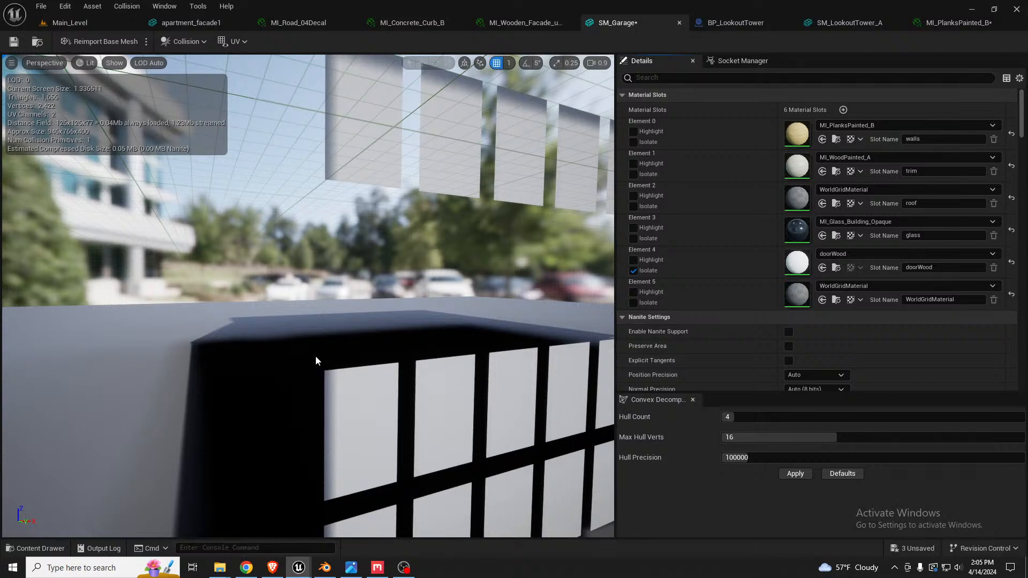
pyautogui.click(822, 268)
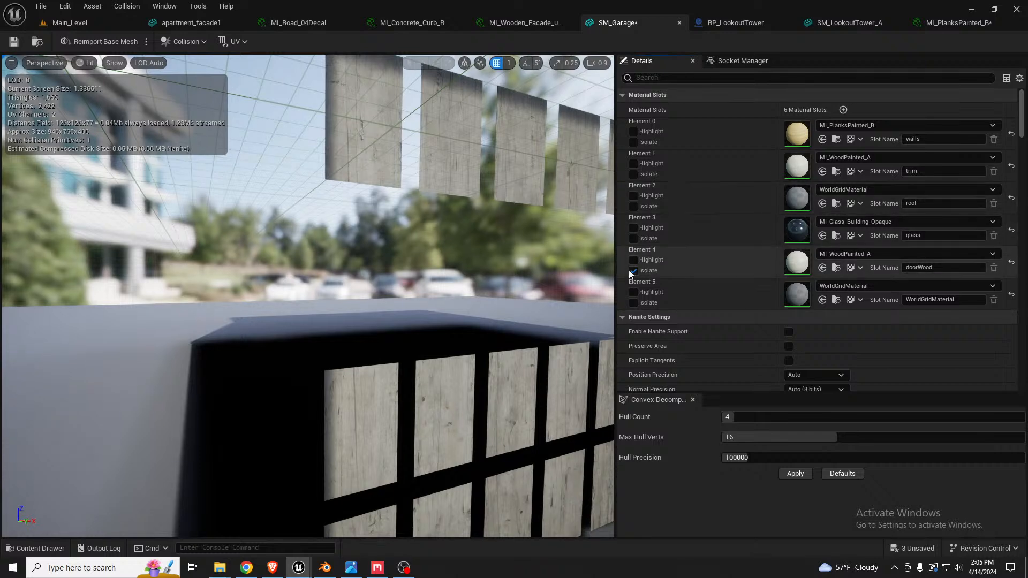
pyautogui.click(633, 271)
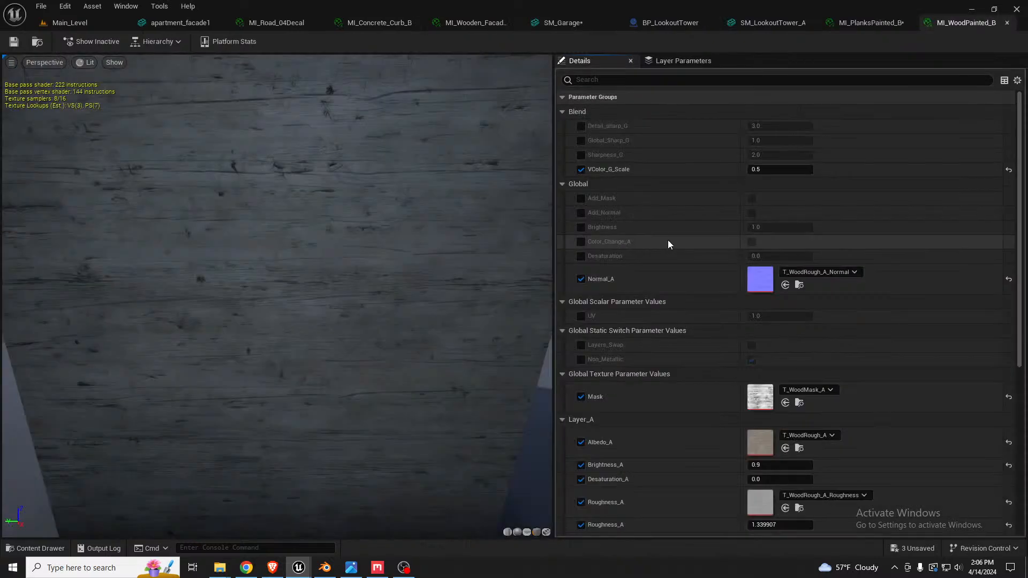
# Enable Color_Change_B in Layer_B of the MI_WoodPainted_B material instance.
pyautogui.scroll(-6, 864, 358)
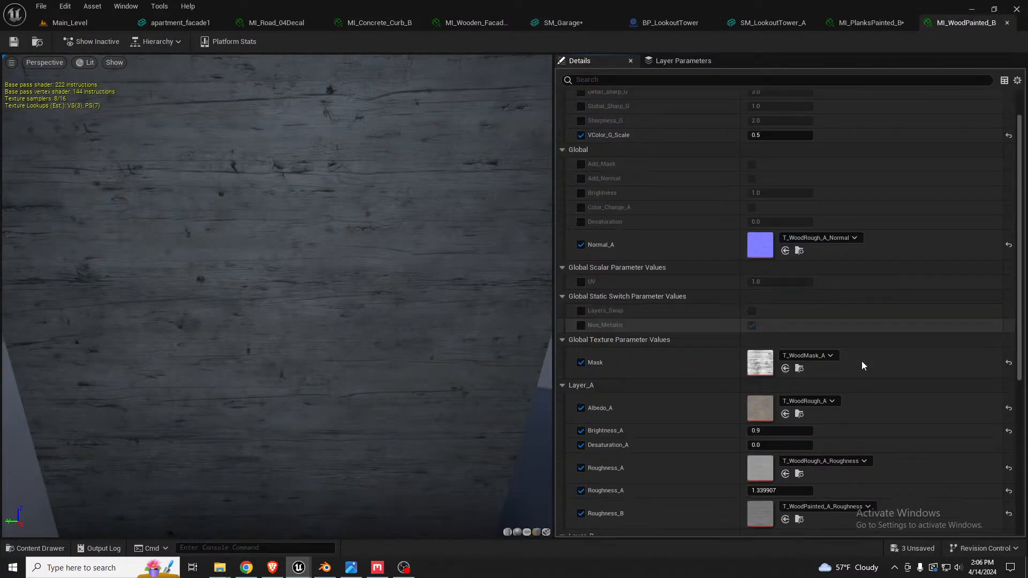
pyautogui.scroll(-1, 862, 361)
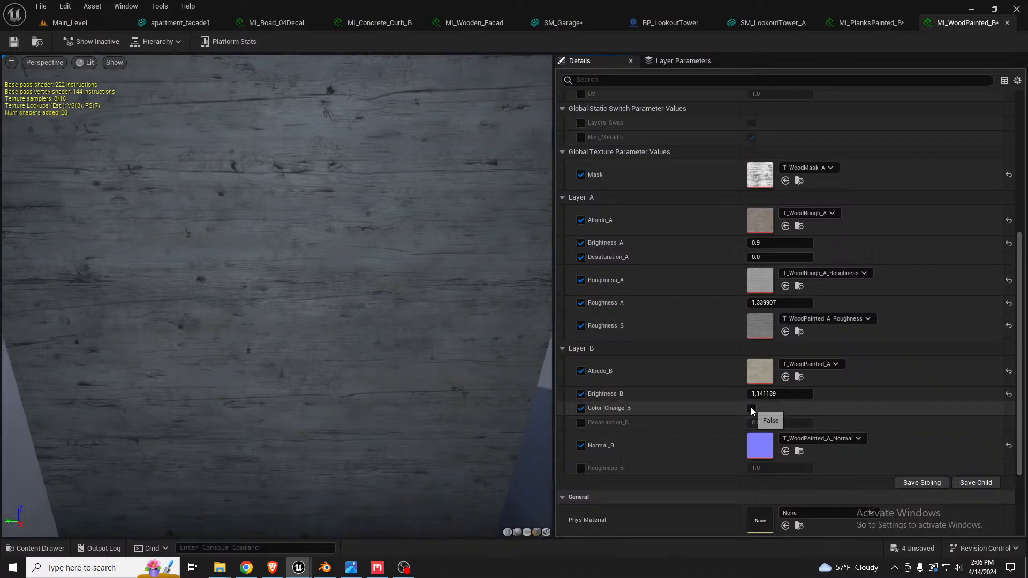
pyautogui.click(581, 408)
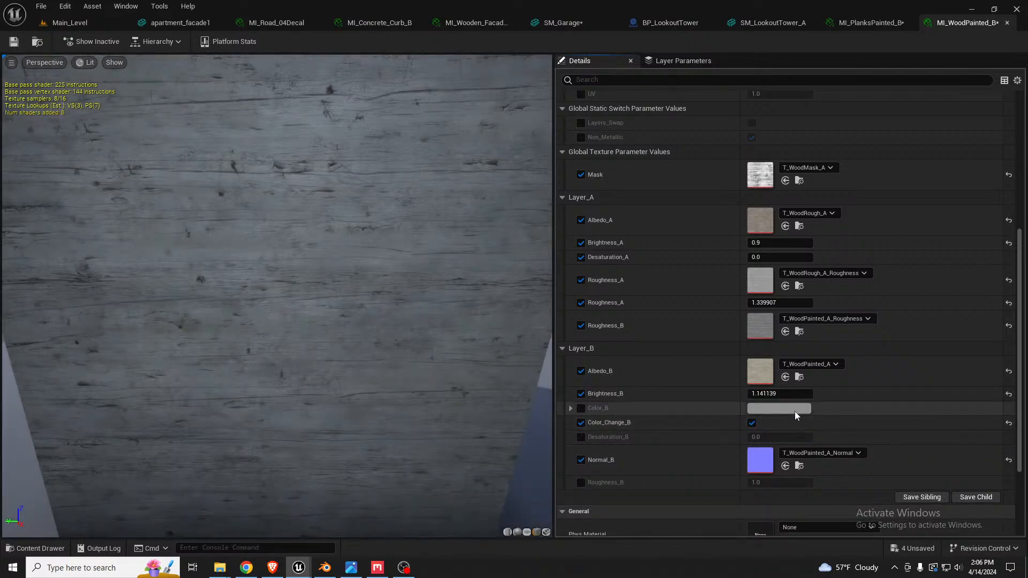
# Copy the yellow Color_B value from Layer_B of MI_PlanksPainted_B.
pyautogui.click(856, 22)
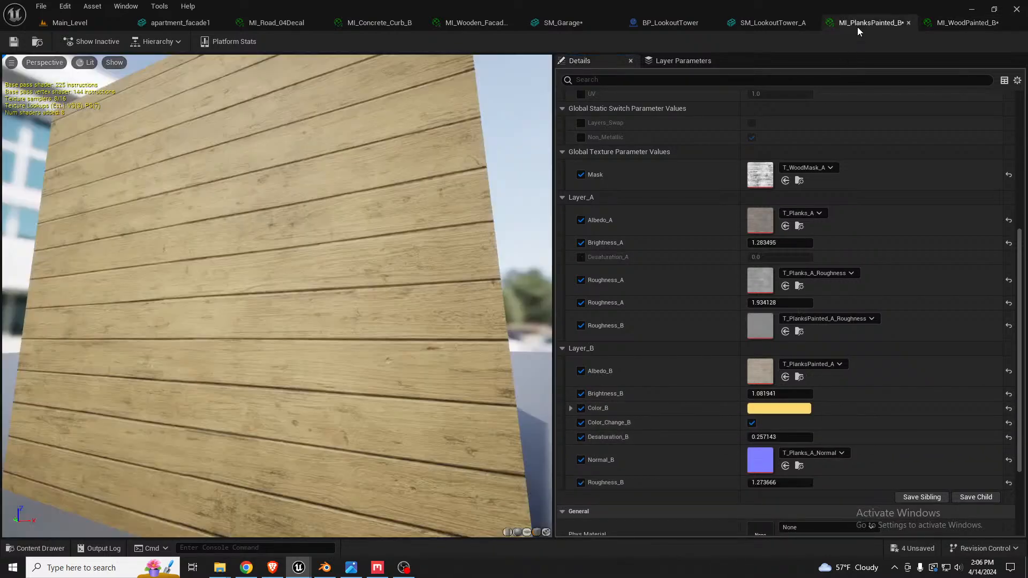
pyautogui.click(791, 409)
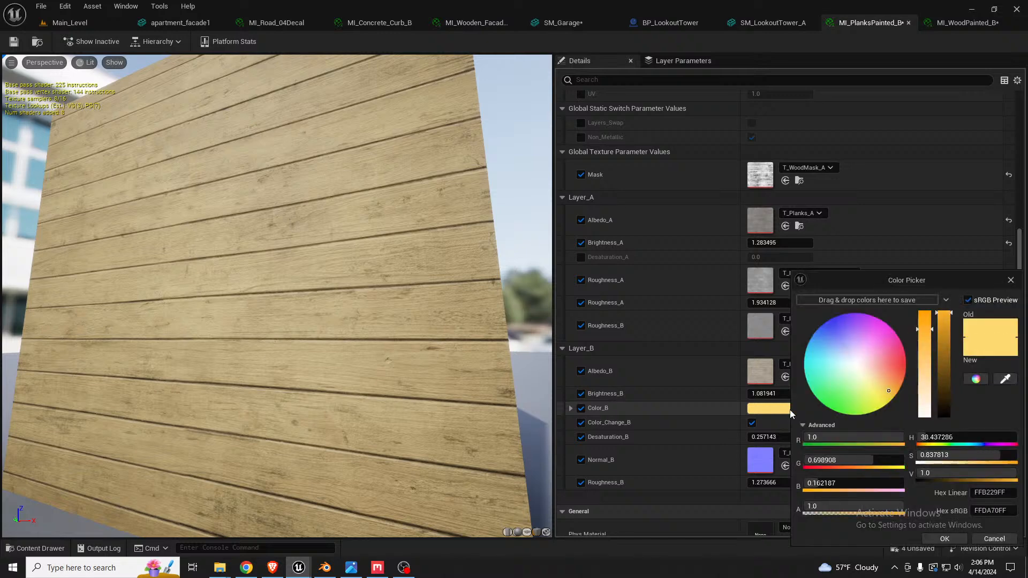
pyautogui.click(1010, 281)
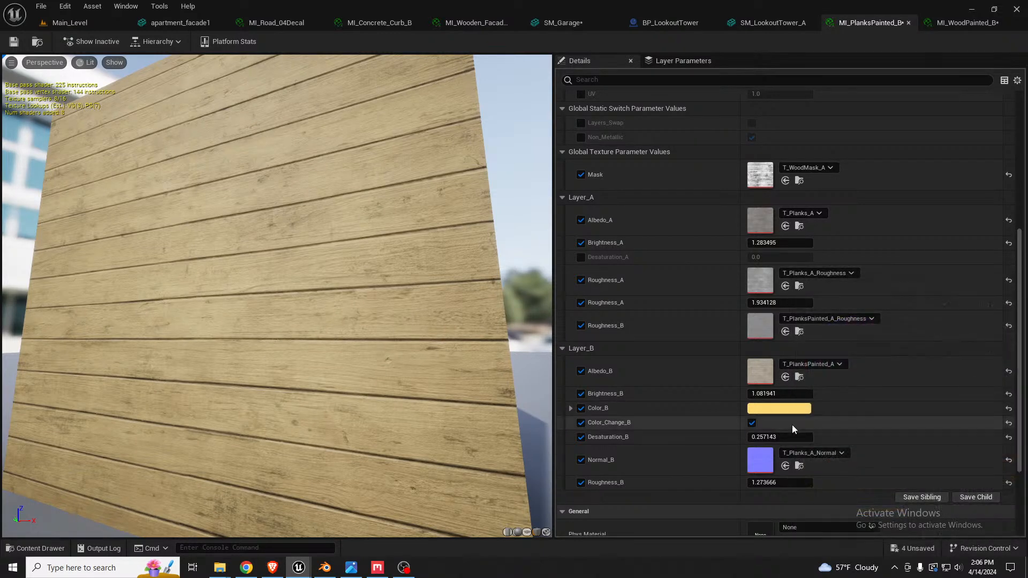
pyautogui.rightClick(791, 410)
pyautogui.click(823, 458)
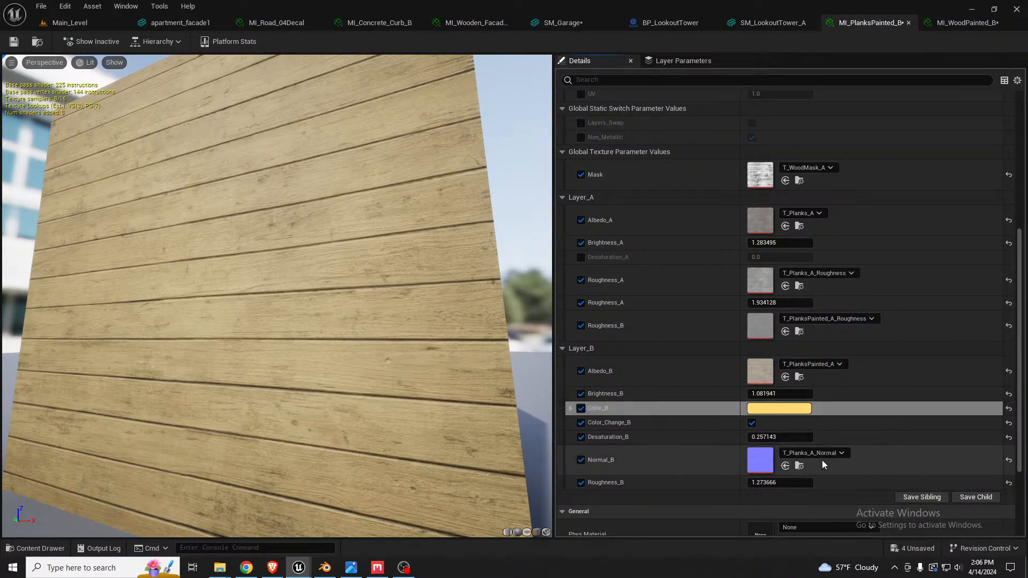
# Override Color_B in MI_WoodPainted_B with the copied yellow and check the door panels on SM_Garage.
pyautogui.click(960, 23)
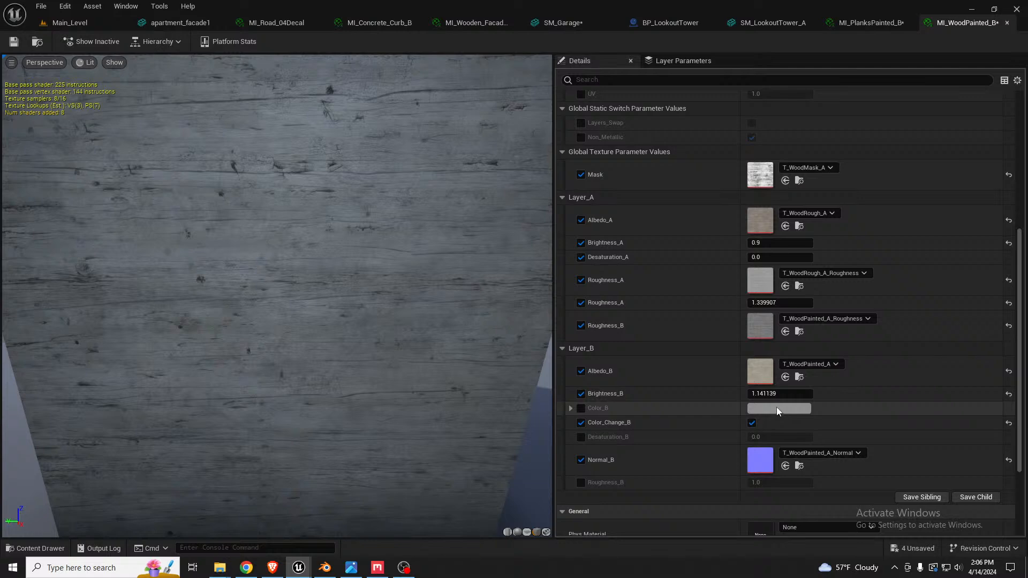
pyautogui.click(581, 408)
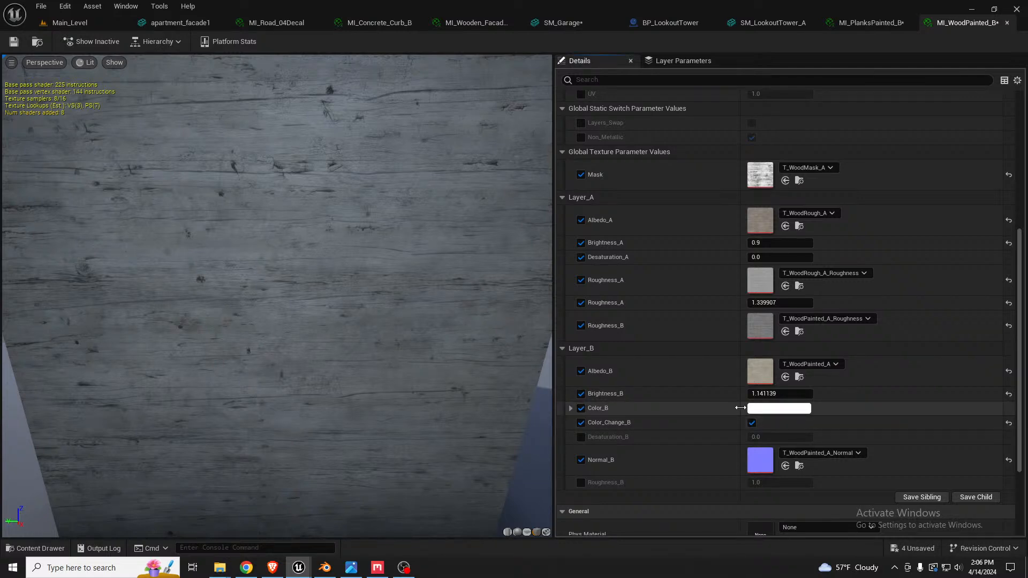
pyautogui.rightClick(777, 409)
pyautogui.click(801, 465)
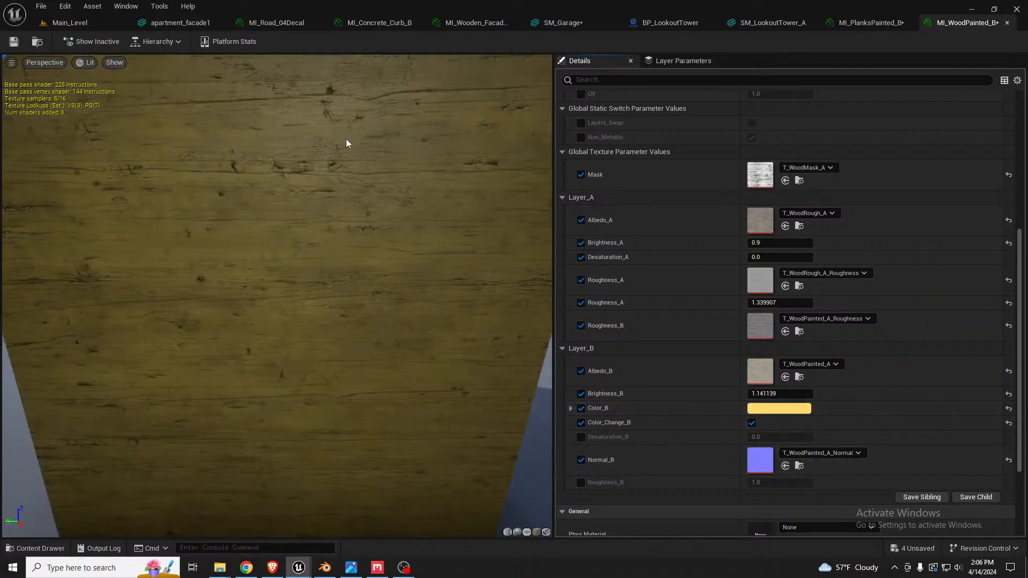
pyautogui.click(583, 20)
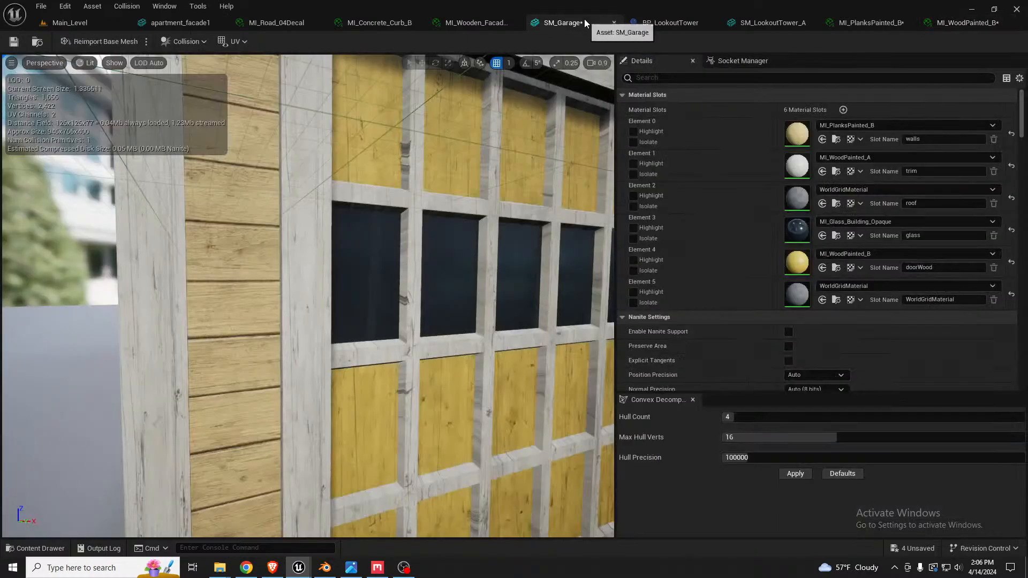
pyautogui.moveTo(470, 202); pyautogui.dragTo(437, 200, button='right')
pyautogui.moveTo(478, 147); pyautogui.dragTo(577, 145, button='right')
# In Main_Level, select the flat-roofed building SM_apartment_facade7V4 in town and locate M_TarmacRoof_01 among its materials.
pyautogui.click(101, 24)
pyautogui.moveTo(288, 231); pyautogui.dragTo(354, 233, button='right')
pyautogui.click(408, 518)
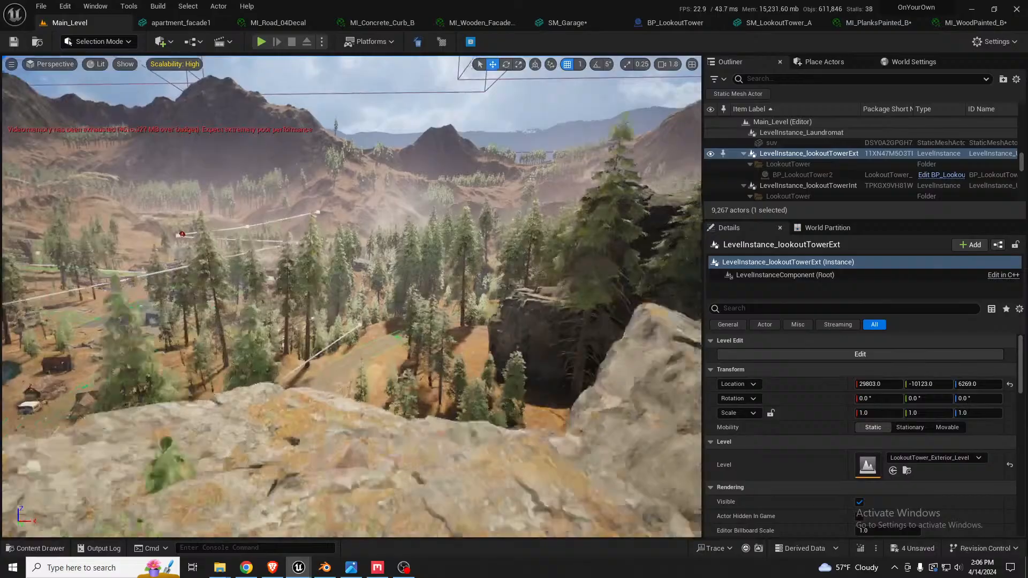
pyautogui.press('w')
pyautogui.moveTo(352, 296)
pyautogui.mouseDown(button='right')
pyautogui.moveTo(353, 306)
pyautogui.moveTo(366, 288)
pyautogui.moveTo(395, 324)
pyautogui.moveTo(455, 317)
pyautogui.moveTo(369, 310)
pyautogui.moveTo(353, 288)
pyautogui.mouseUp(button='right')
pyautogui.scroll(3, 355, 301)
pyautogui.scroll(-2, 369, 311)
pyautogui.press('s')
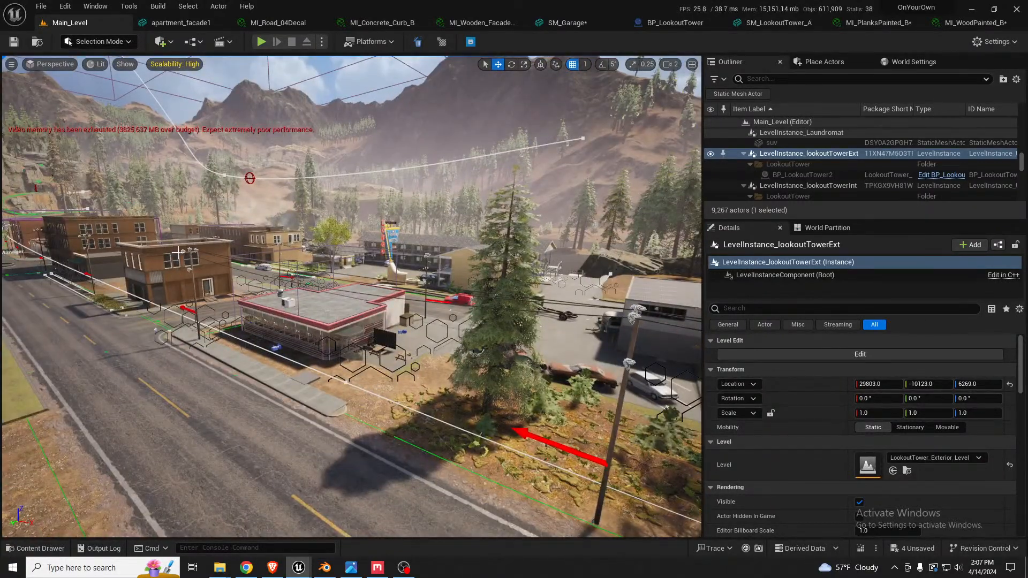
pyautogui.press('w')
pyautogui.moveTo(178, 252); pyautogui.dragTo(160, 266, button='right')
pyautogui.scroll(1, 177, 252)
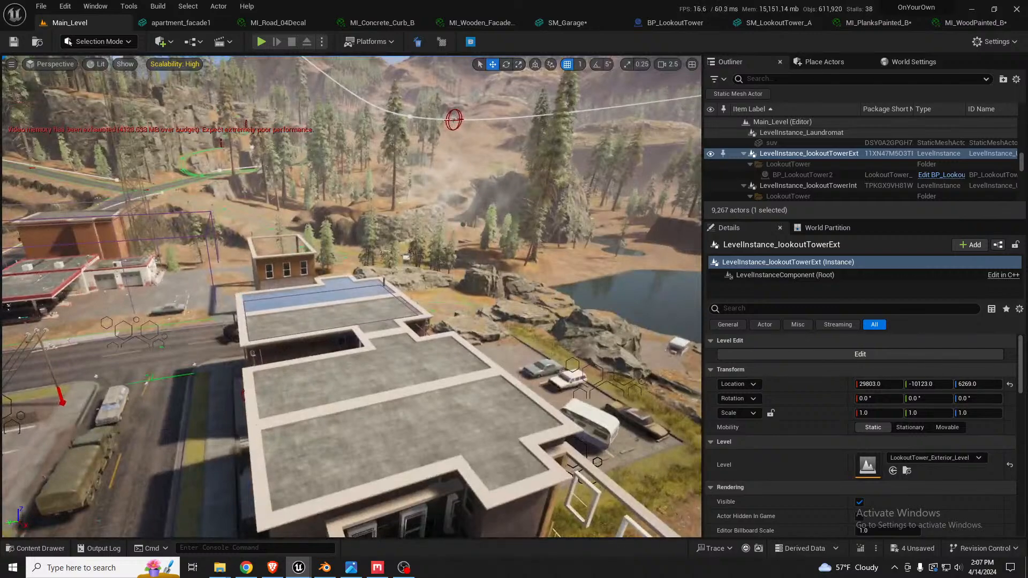
pyautogui.click(413, 428)
pyautogui.scroll(-7, 943, 475)
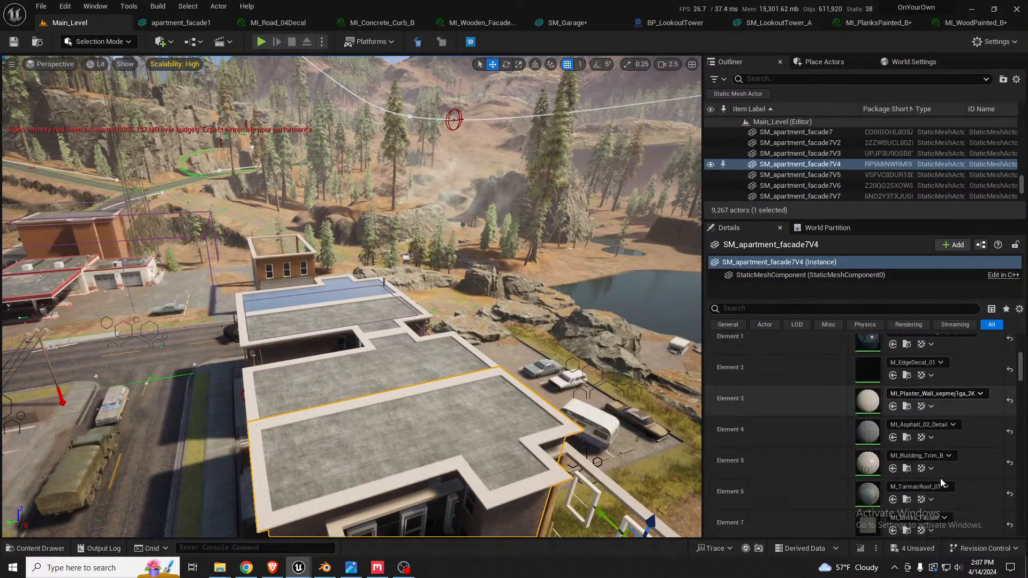
pyautogui.scroll(-3, 940, 477)
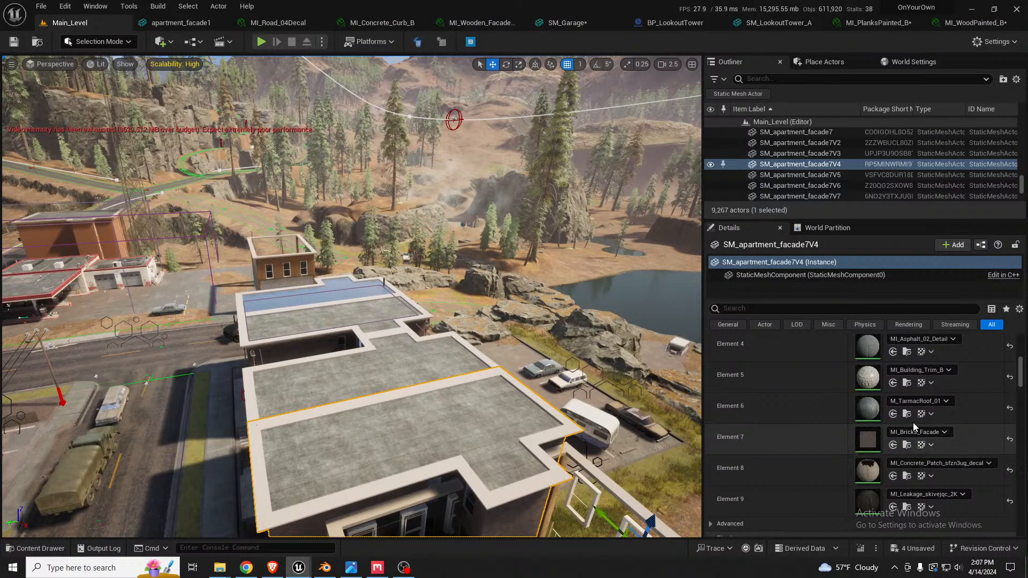
# Assign M_TarmacRoof_01 to the roof slot of SM_Garage and check the mesh's roof, windows and doors up close.
pyautogui.moveTo(514, 369); pyautogui.dragTo(474, 357, button='right')
pyautogui.press('w')
pyautogui.press('w')
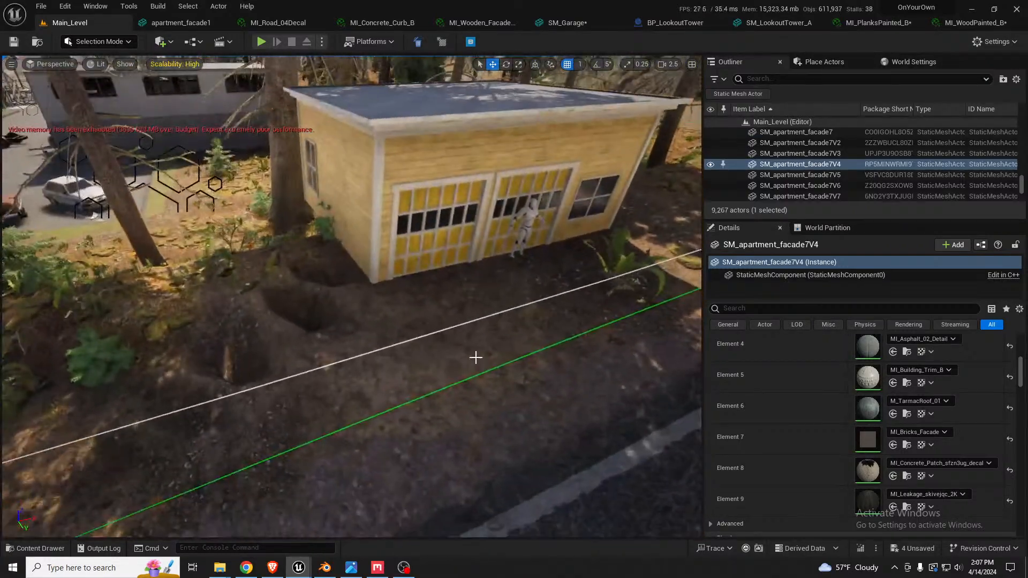
pyautogui.click(588, 19)
pyautogui.moveTo(410, 281)
pyautogui.mouseDown()
pyautogui.moveTo(412, 257)
pyautogui.moveTo(407, 293)
pyautogui.mouseUp()
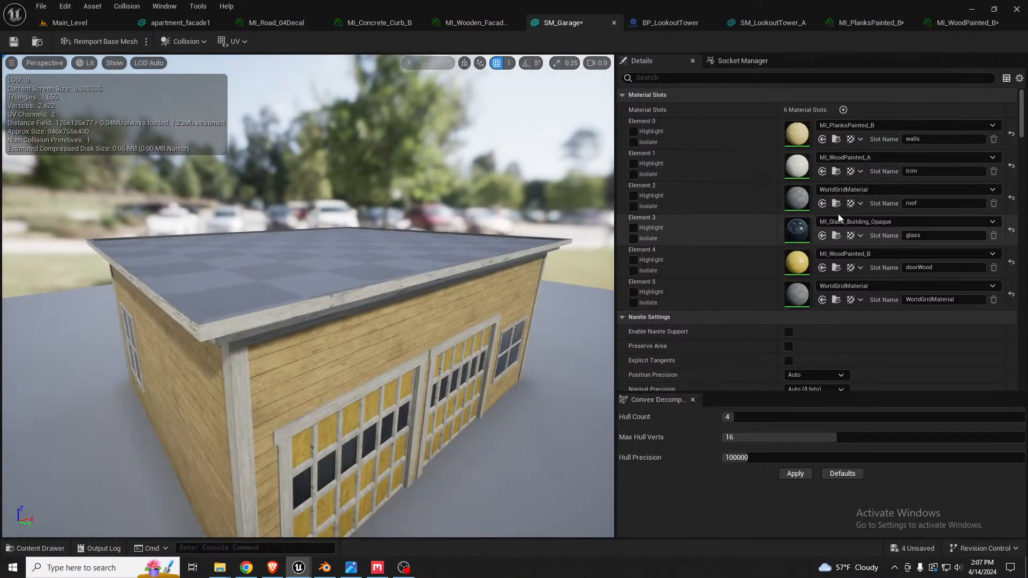
pyautogui.moveTo(460, 284); pyautogui.dragTo(390, 335, button='right')
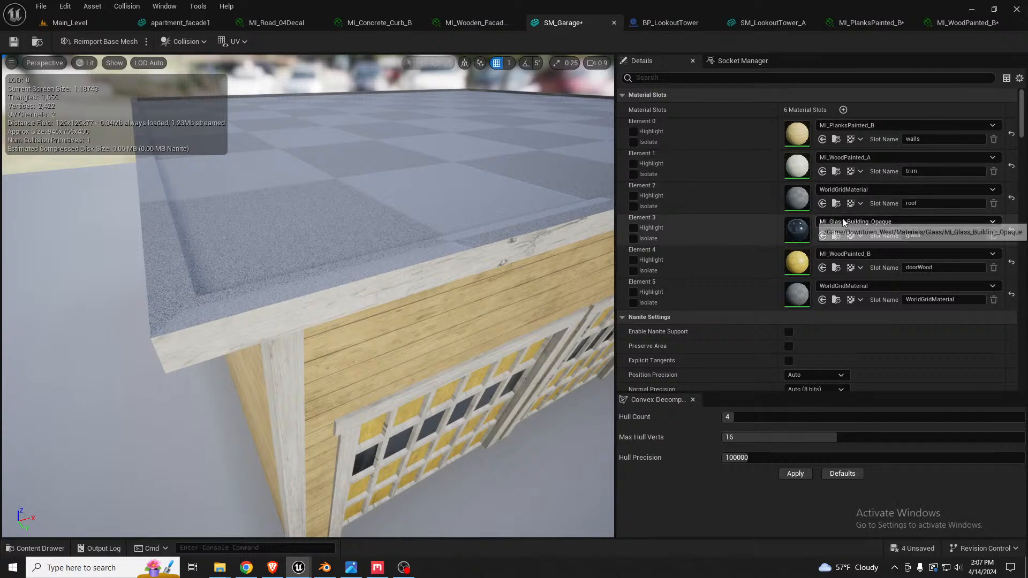
pyautogui.click(822, 203)
pyautogui.moveTo(357, 242)
pyautogui.mouseDown(button='right')
pyautogui.moveTo(357, 251)
pyautogui.moveTo(357, 242)
pyautogui.mouseUp(button='right')
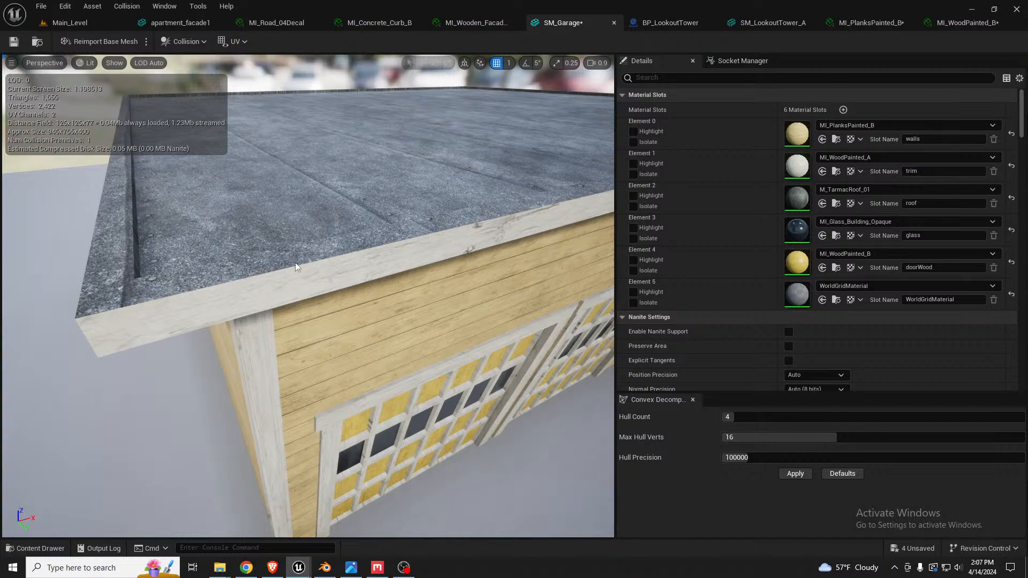
pyautogui.moveTo(414, 224)
pyautogui.mouseDown(button='right')
pyautogui.moveTo(415, 235)
pyautogui.moveTo(415, 209)
pyautogui.moveTo(414, 219)
pyautogui.moveTo(476, 210)
pyautogui.moveTo(397, 219)
pyautogui.mouseUp(button='right')
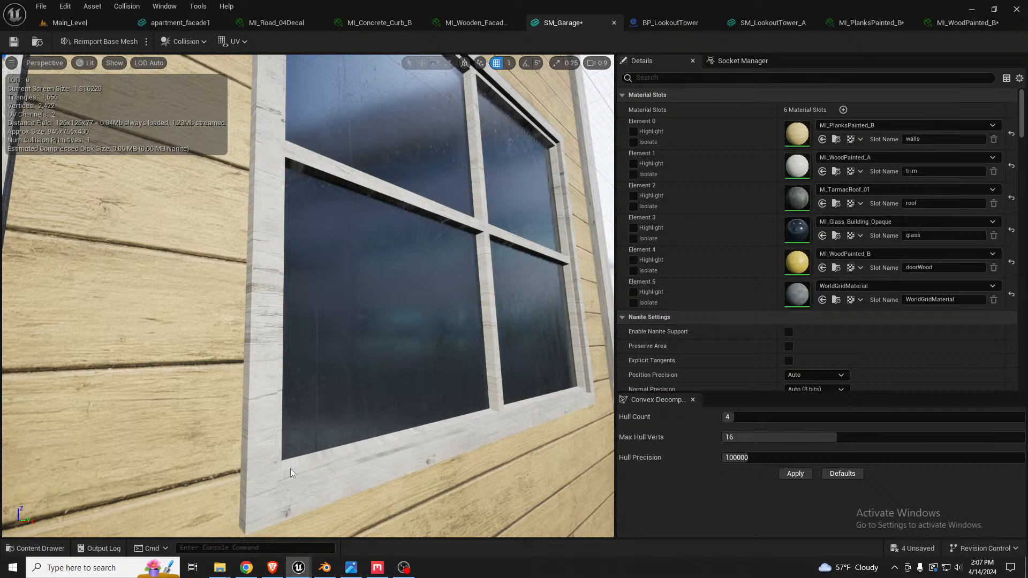
pyautogui.moveTo(569, 267); pyautogui.dragTo(522, 269, button='right')
pyautogui.moveTo(346, 271); pyautogui.dragTo(344, 272, button='right')
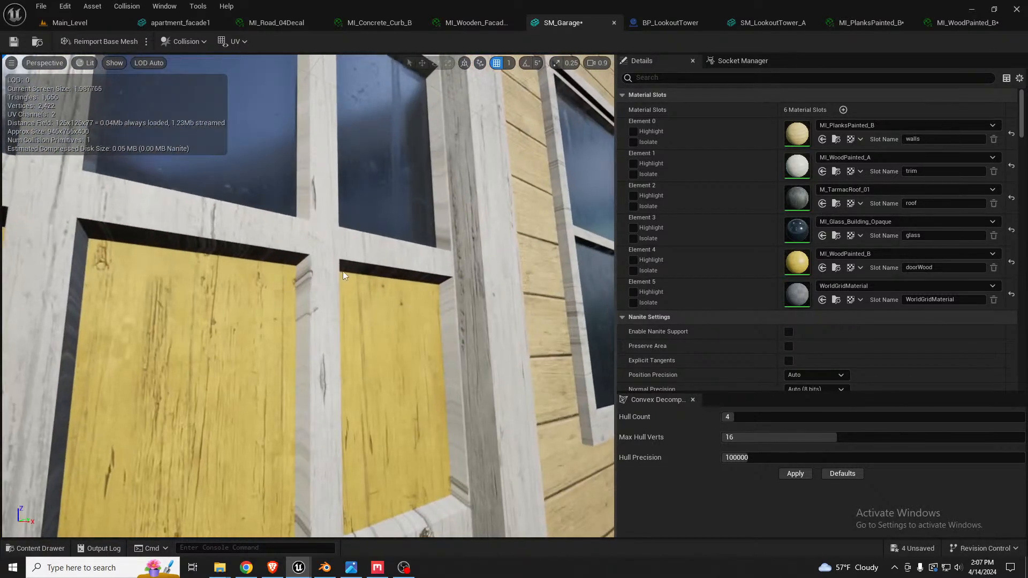
pyautogui.moveTo(307, 183); pyautogui.dragTo(334, 220, button='right')
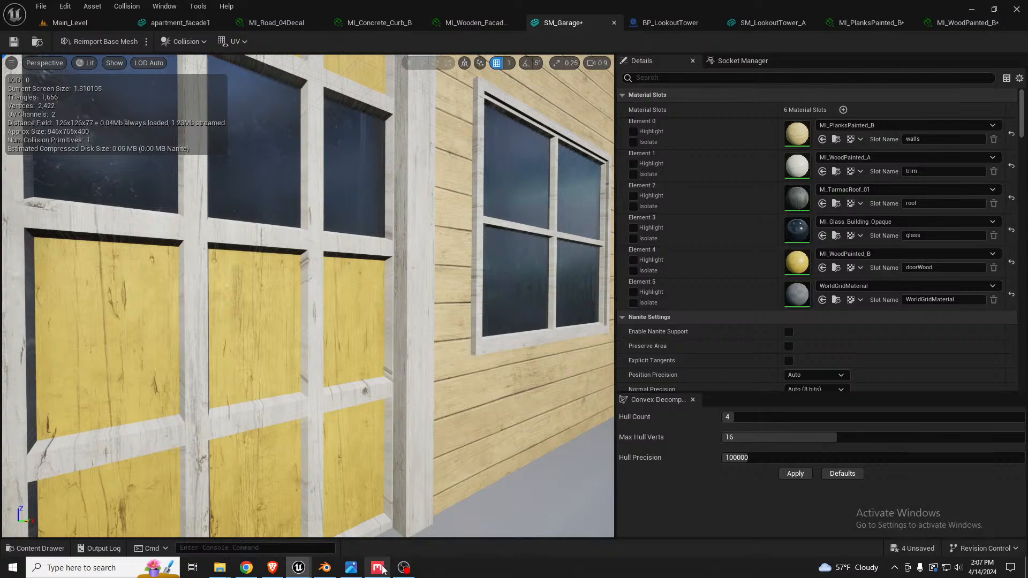
# Switch to Blender, select the garage door frame object and display the model in wireframe.
pyautogui.click(325, 567)
pyautogui.moveTo(624, 290); pyautogui.dragTo(531, 223, button='middle')
pyautogui.hotkey('shift', 'space')
pyautogui.scroll(-1, 500, 70)
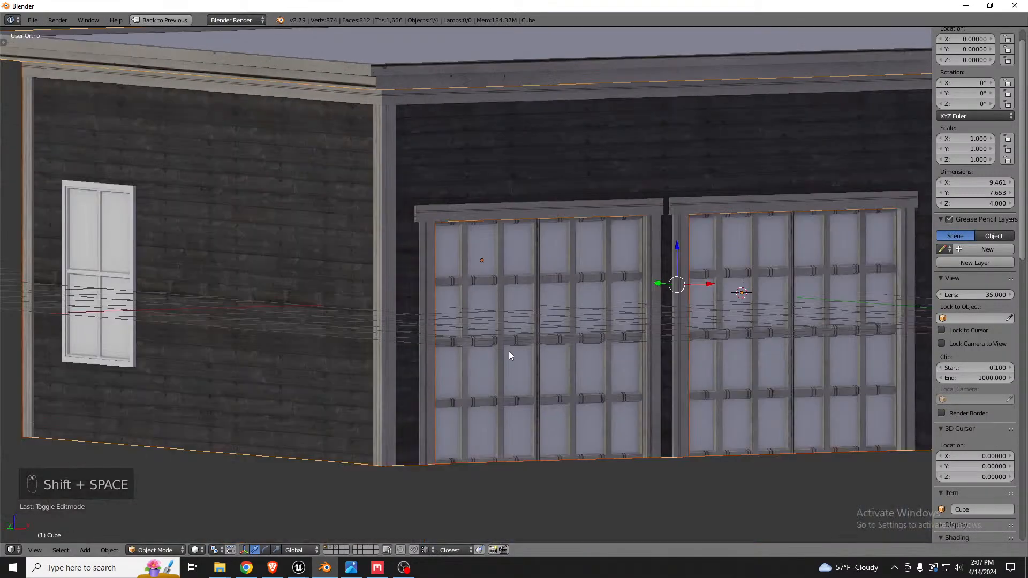
pyautogui.scroll(3, 508, 358)
pyautogui.rightClick(499, 323)
pyautogui.scroll(-2, 476, 268)
pyautogui.moveTo(478, 283); pyautogui.dragTo(496, 310, button='middle')
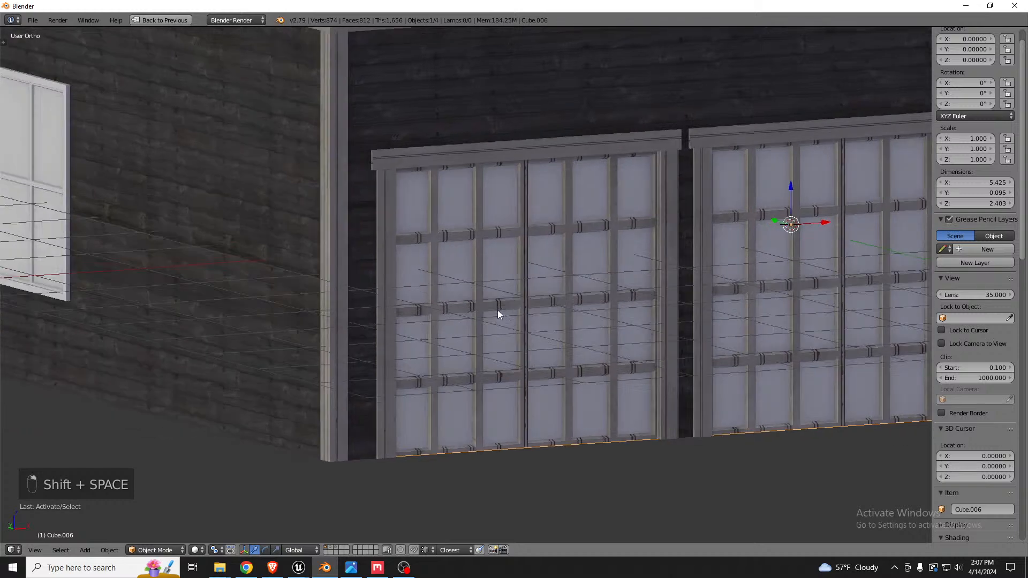
pyautogui.press('z')
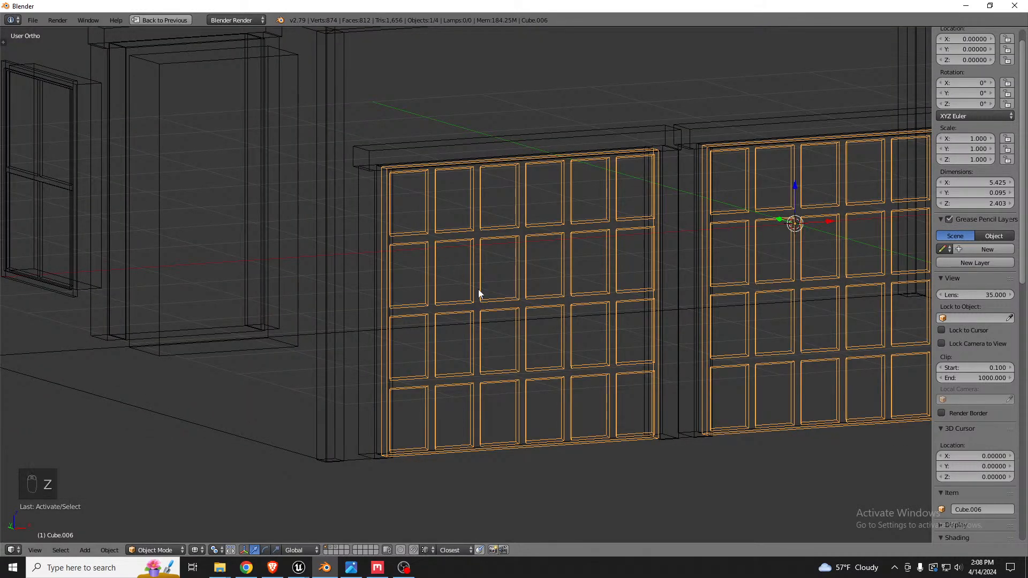
# Turn off the wireframe display to view the garage door up close with its textures.
pyautogui.press('z')
pyautogui.scroll(4, 525, 342)
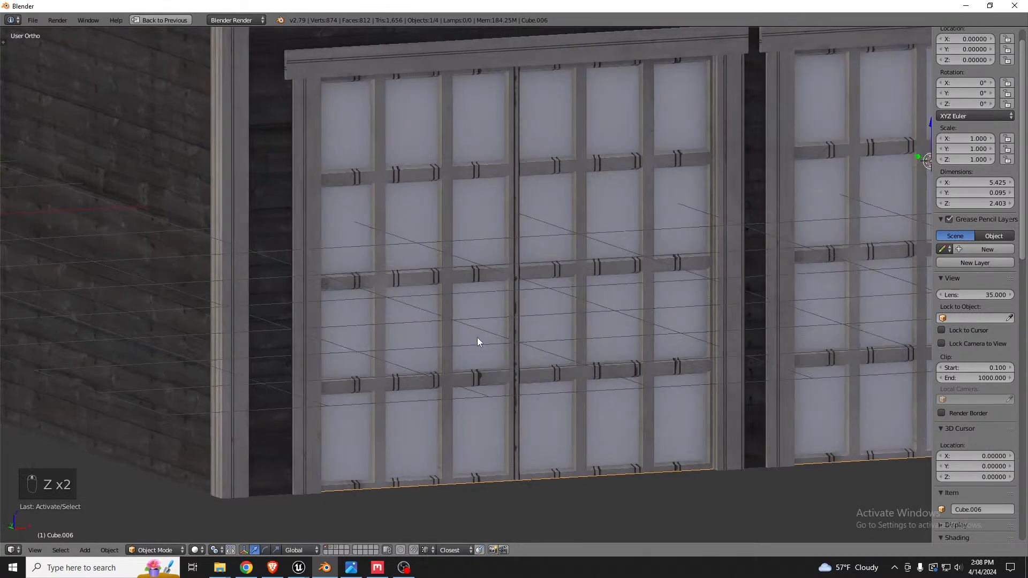
pyautogui.rightClick(446, 360)
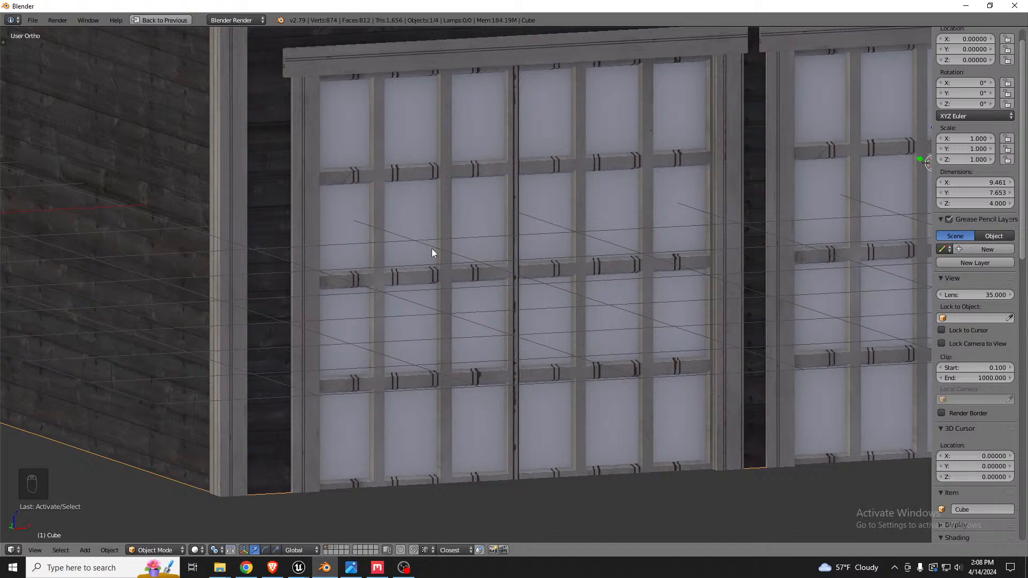
pyautogui.moveTo(433, 253); pyautogui.dragTo(438, 265, button='middle')
pyautogui.hotkey('shift', 'a')
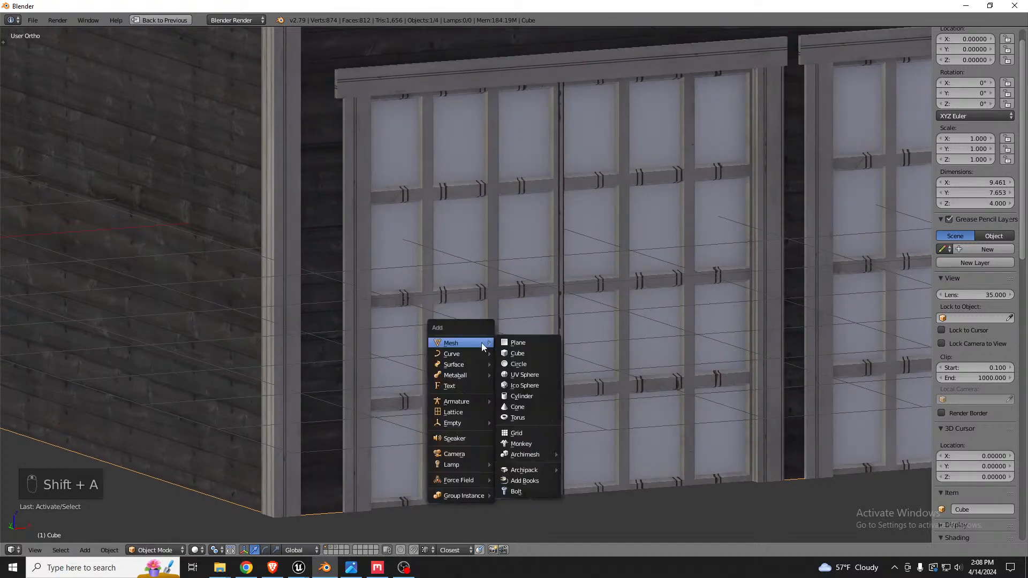
pyautogui.moveTo(474, 342)
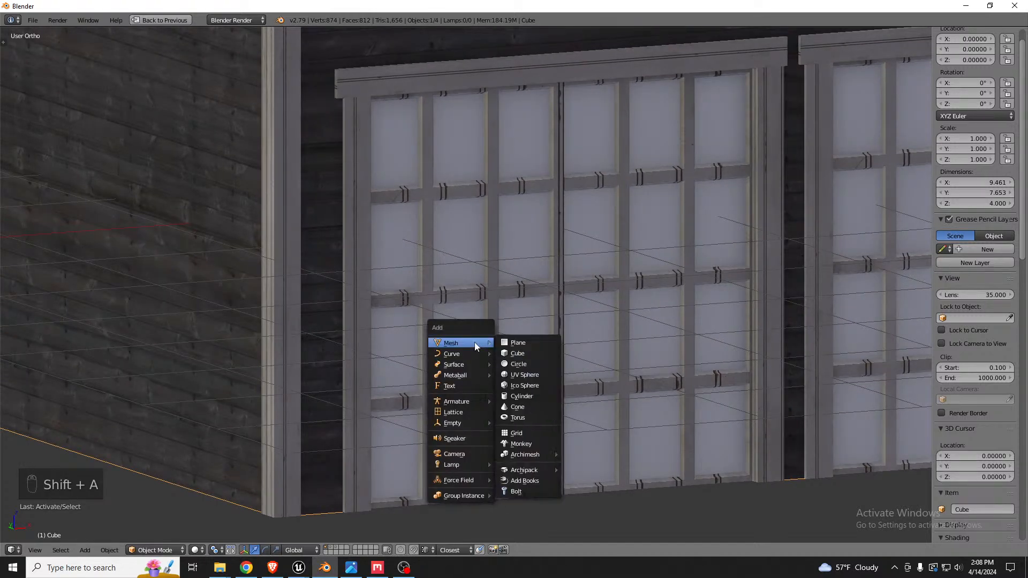
# In face select mode, select the first door's upper-left pane and grow the selection to include its surrounding frame faces.
pyautogui.rightClick(483, 190)
pyautogui.press('Tab')
pyautogui.moveTo(431, 160); pyautogui.dragTo(374, 127, button='middle')
pyautogui.hotkey('ctrl', 'Tab')
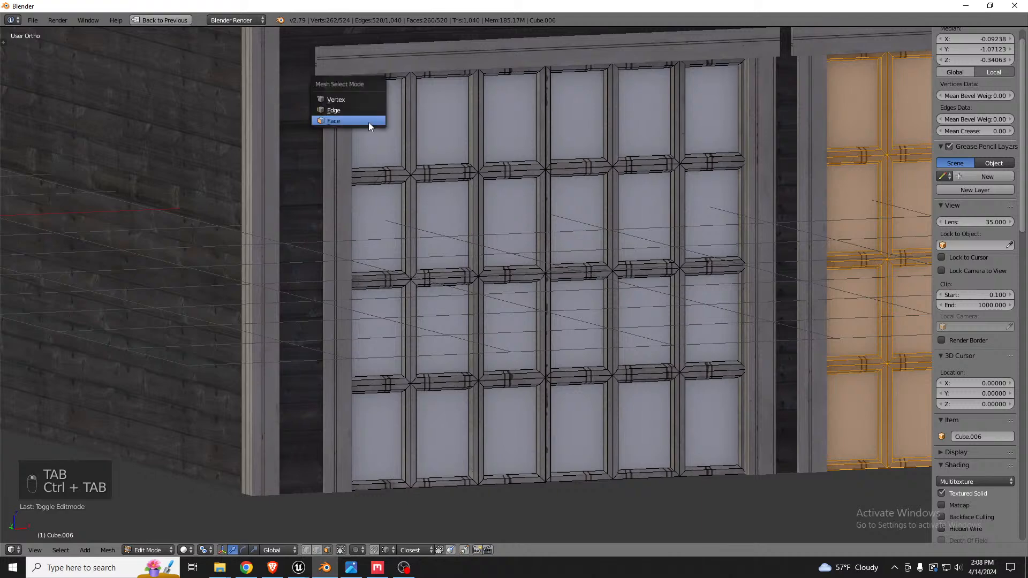
pyautogui.click(369, 122)
pyautogui.rightClick(385, 123)
pyautogui.press('ctrl+KP_Add')
pyautogui.press('ctrl+KP_Add')
pyautogui.press('ctrl+KP_Add')
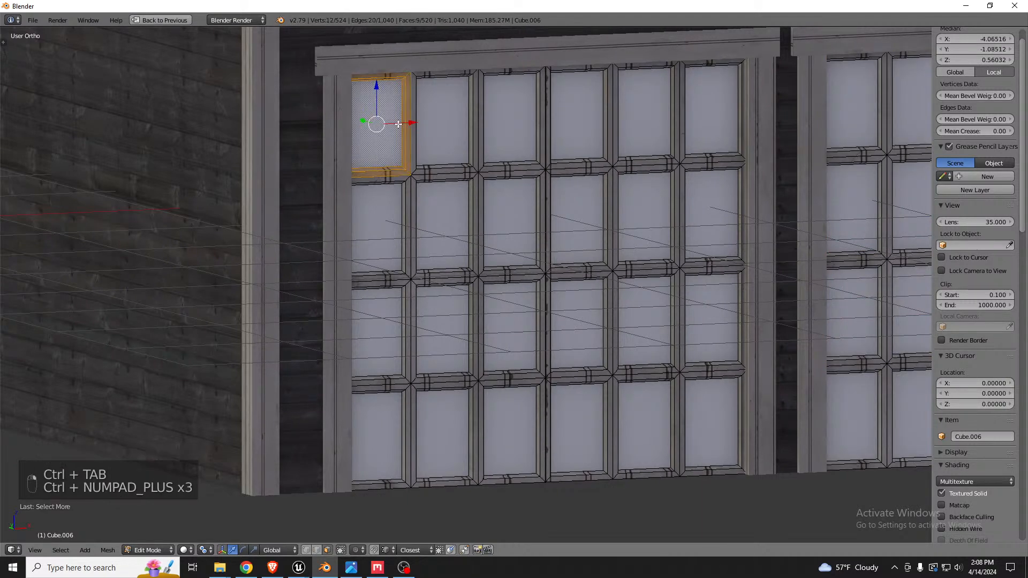
# Duplicate the selected pane and frame faces outward along Y, separate the copy into its own object and leave Edit Mode.
pyautogui.moveTo(401, 136); pyautogui.dragTo(416, 154, button='middle')
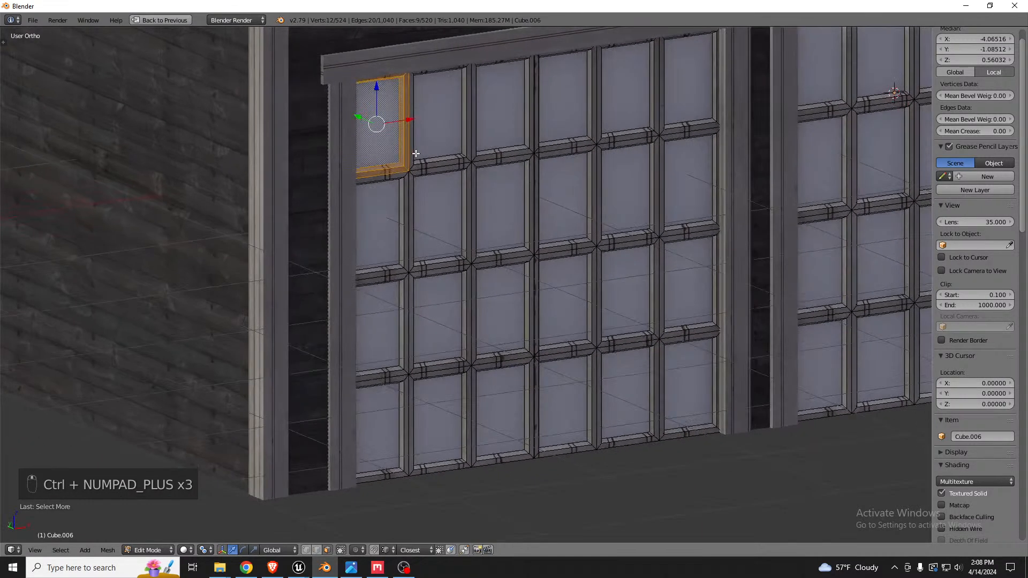
pyautogui.hotkey('shift', 'd')
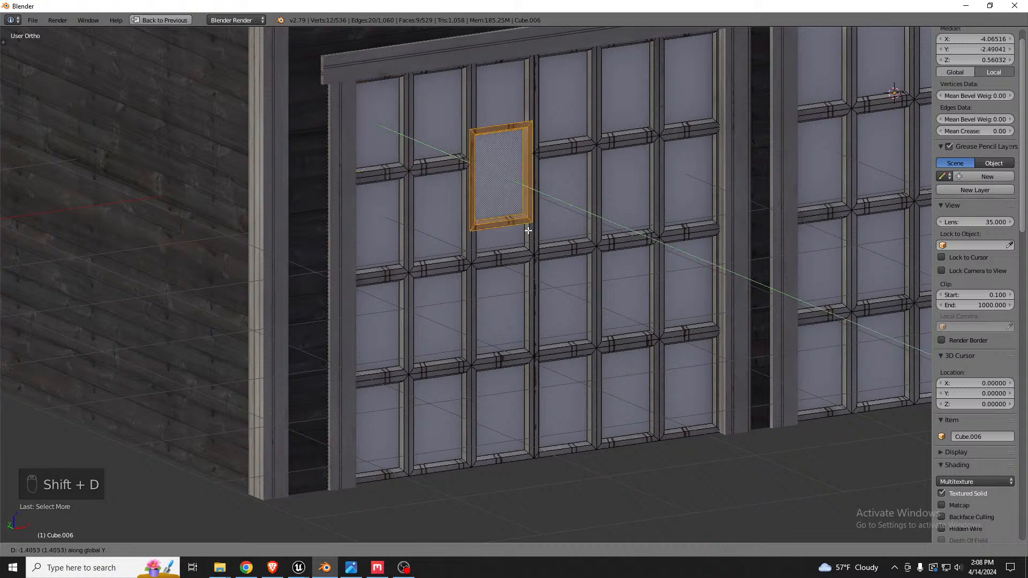
pyautogui.click(528, 229)
pyautogui.press('p')
pyautogui.click(529, 229)
pyautogui.press('Tab')
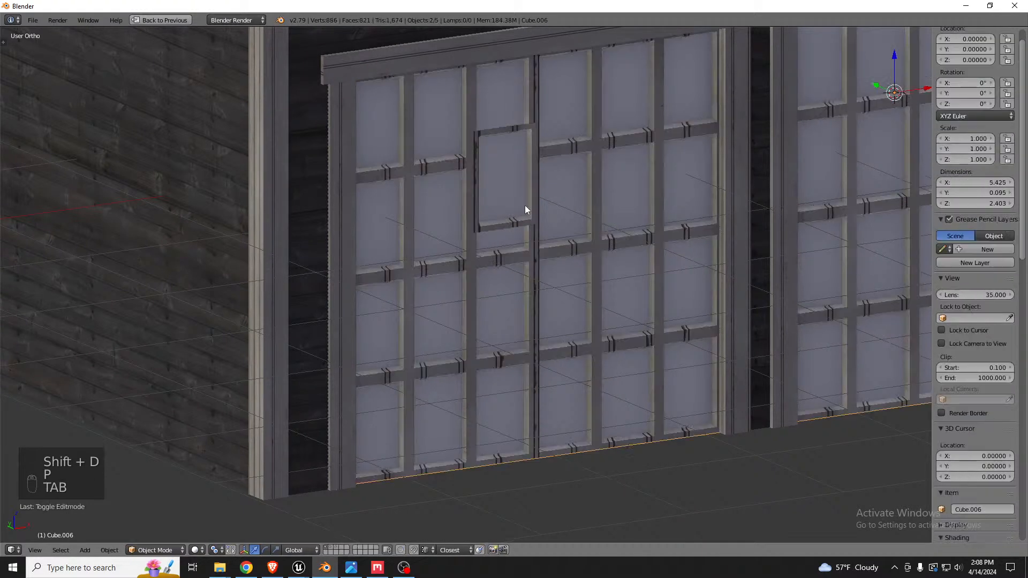
# Open the separated door panel in Edit Mode and examine its frame edges and mitred corners up close.
pyautogui.rightClick(526, 206)
pyautogui.press('Tab')
pyautogui.scroll(6, 530, 206)
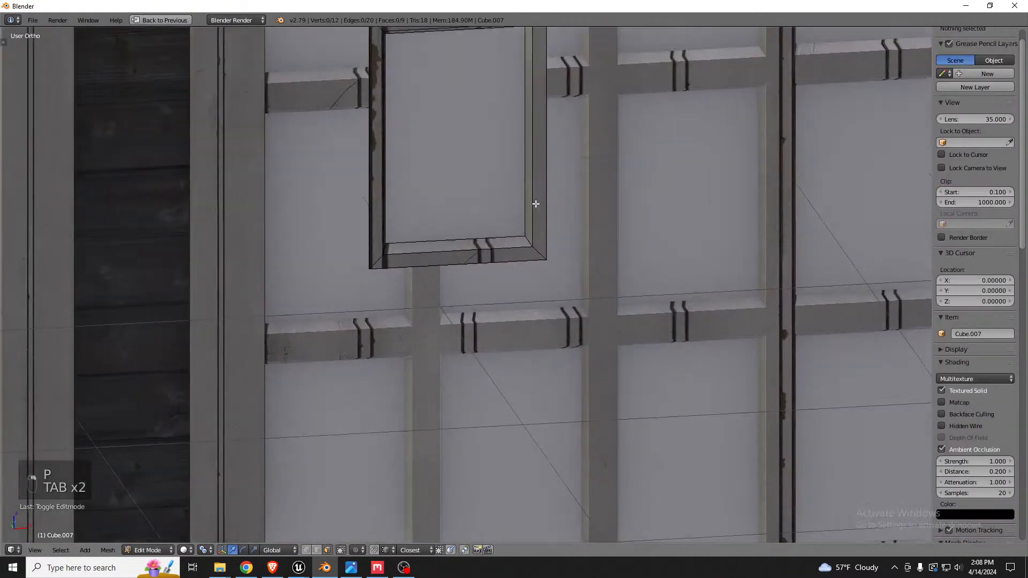
pyautogui.scroll(2, 367, 243)
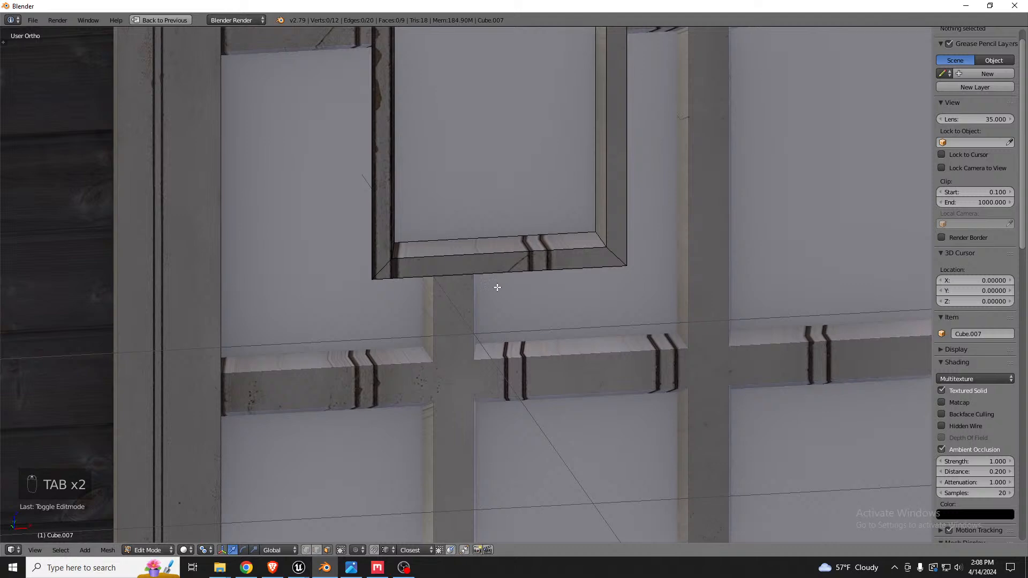
pyautogui.scroll(-4, 497, 287)
pyautogui.moveTo(514, 263); pyautogui.dragTo(548, 194, button='middle')
pyautogui.scroll(3, 518, 95)
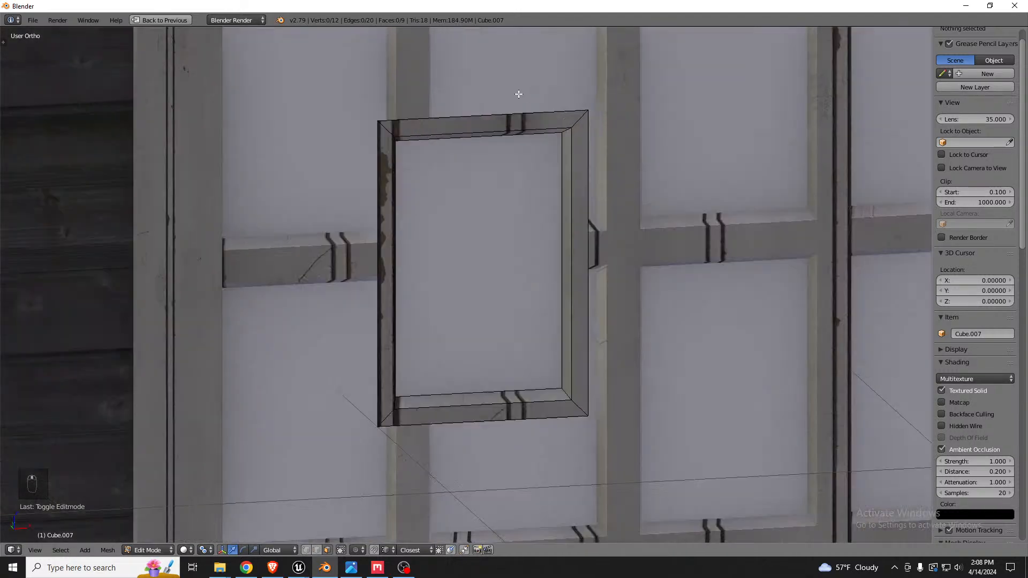
pyautogui.scroll(1, 518, 94)
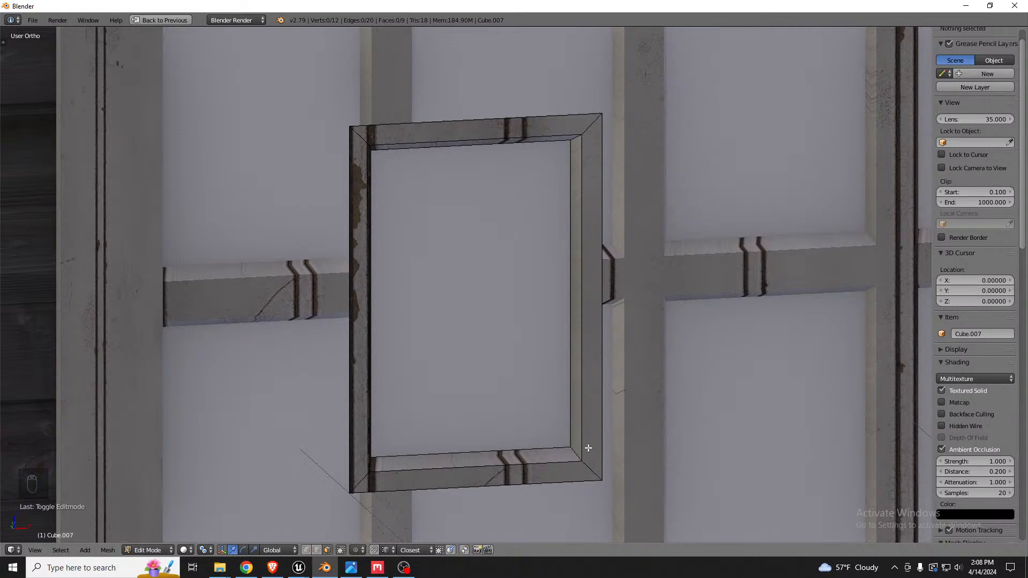
pyautogui.moveTo(393, 168); pyautogui.dragTo(374, 221, button='middle')
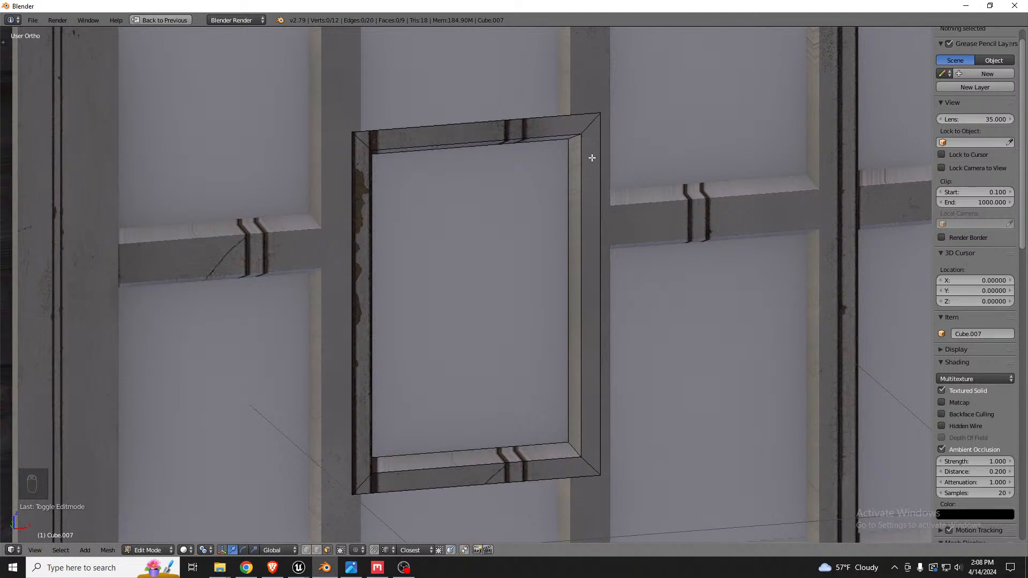
# Add two horizontal loop cuts across the separated panel and scale them so each runs level.
pyautogui.hotkey('ctrl', 'r')
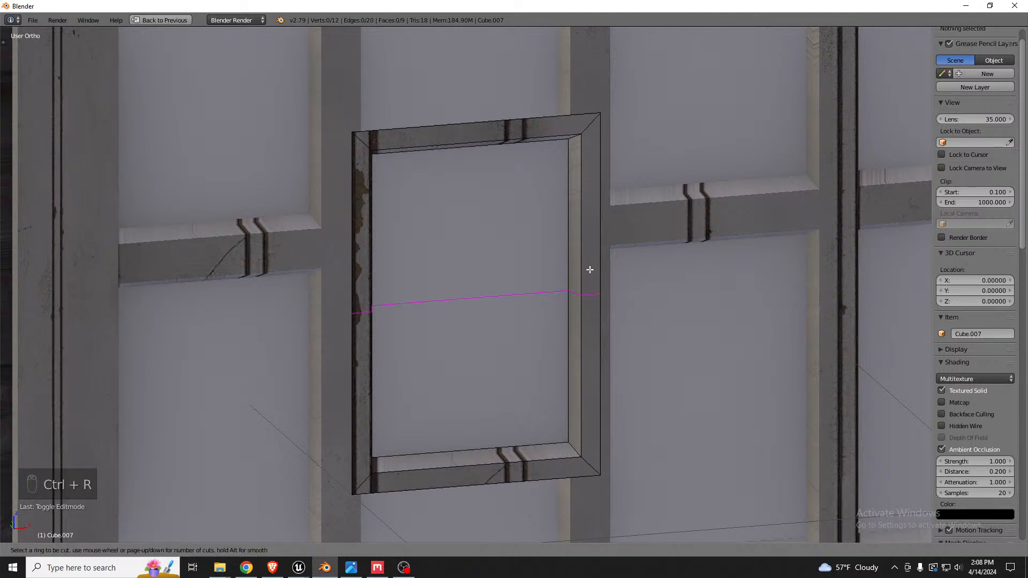
pyautogui.scroll(1, 590, 269)
pyautogui.click(589, 270)
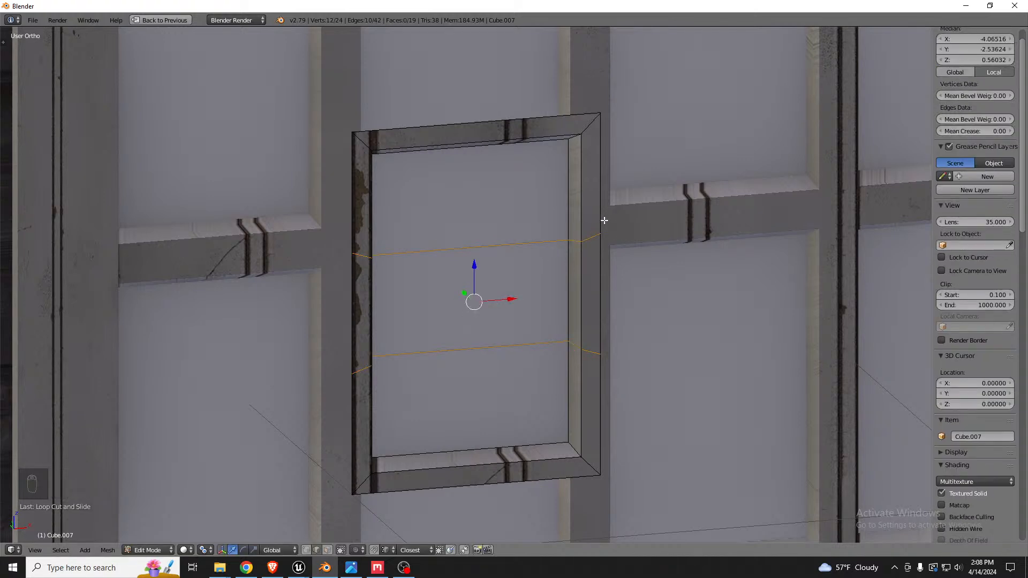
pyautogui.press('s')
pyautogui.click(519, 323)
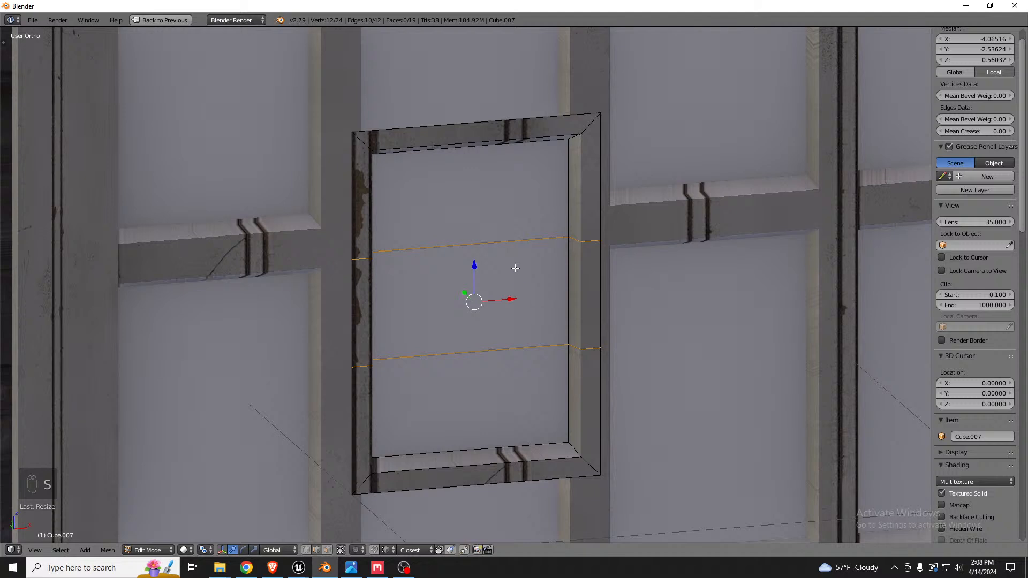
# In edge select mode, move the panel's upper loop along Z up to the inner top edge of the frame.
pyautogui.hotkey('ctrl', 'Tab')
pyautogui.click(481, 268)
pyautogui.hotkey('ctrl', 'Tab')
pyautogui.click(473, 252)
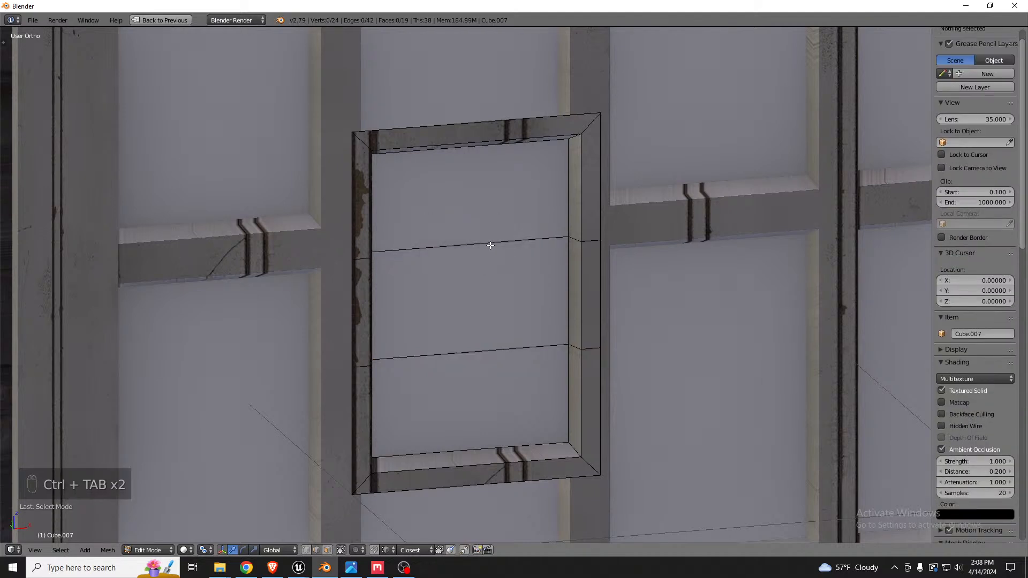
pyautogui.keyDown('alt'); pyautogui.rightClick(490, 246); pyautogui.keyUp('alt')
pyautogui.press('g')
pyautogui.press('z')
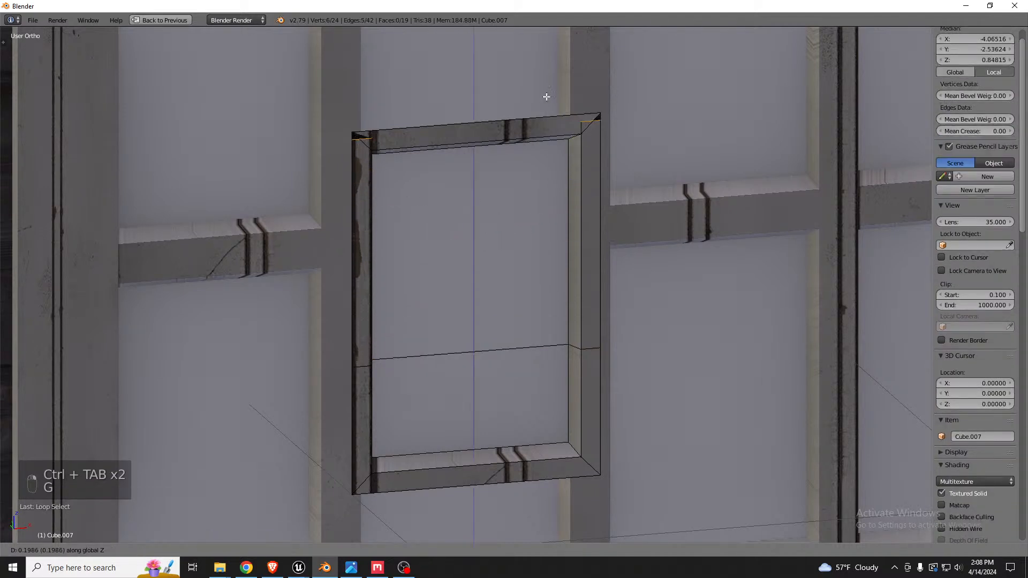
pyautogui.click(567, 136)
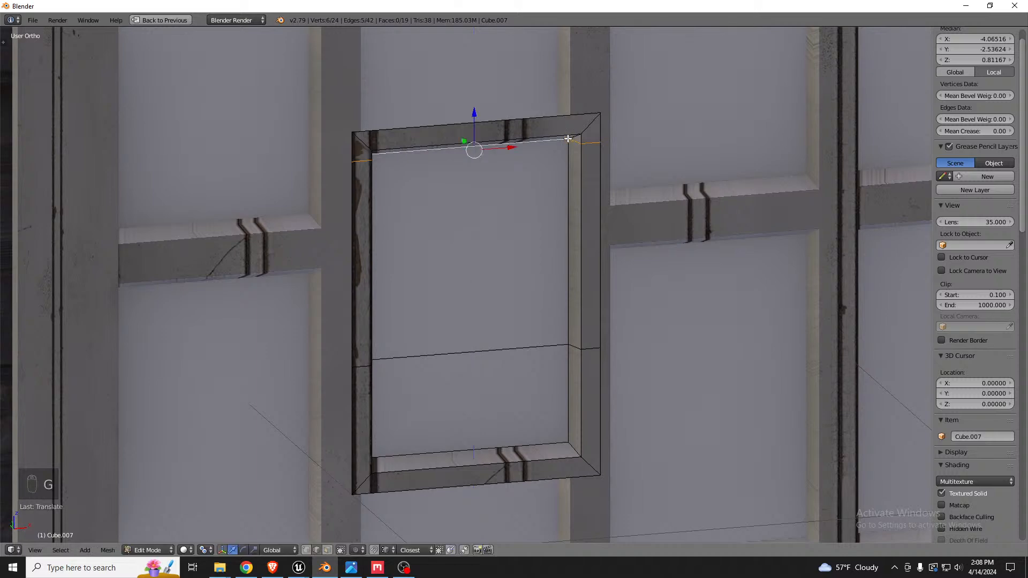
# Raise the upper loop's edge on the right frame member along Z to meet the inner frame corner.
pyautogui.scroll(4, 569, 138)
pyautogui.rightClick(568, 154)
pyautogui.press('g')
pyautogui.press('z')
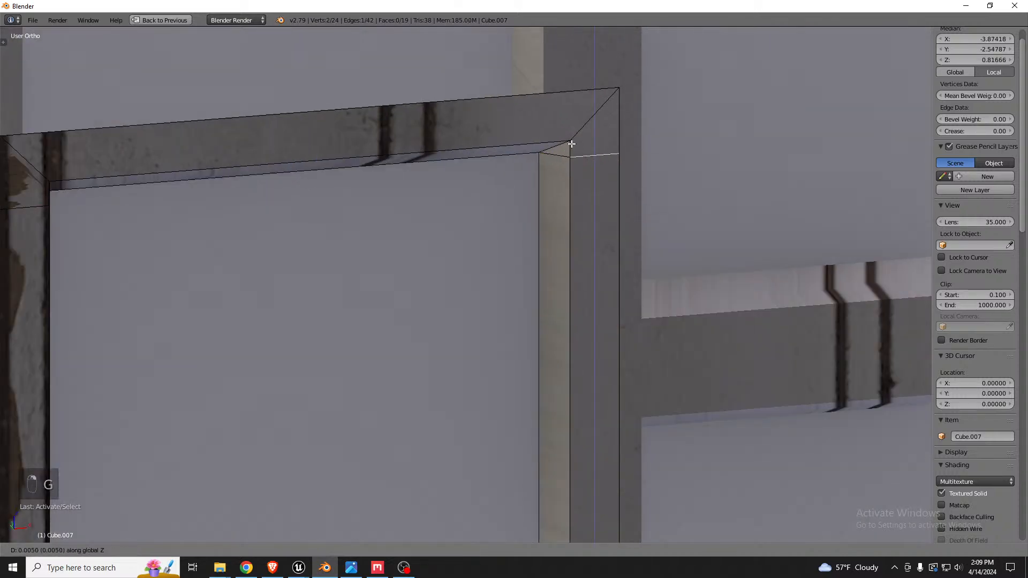
pyautogui.click(575, 140)
pyautogui.scroll(-4, 589, 150)
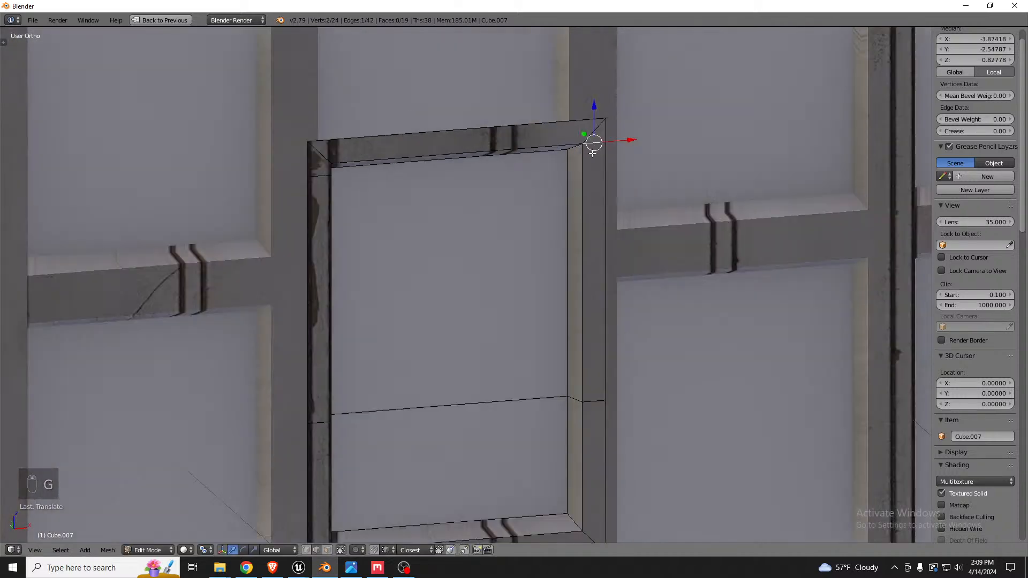
# Move the panel's lower loop down about 0.16 along Z to the inner bottom edge of the frame.
pyautogui.keyDown('alt'); pyautogui.rightClick(530, 397); pyautogui.keyUp('alt')
pyautogui.scroll(-3, 535, 287)
pyautogui.scroll(4, 553, 415)
pyautogui.write('gz-0.1622')
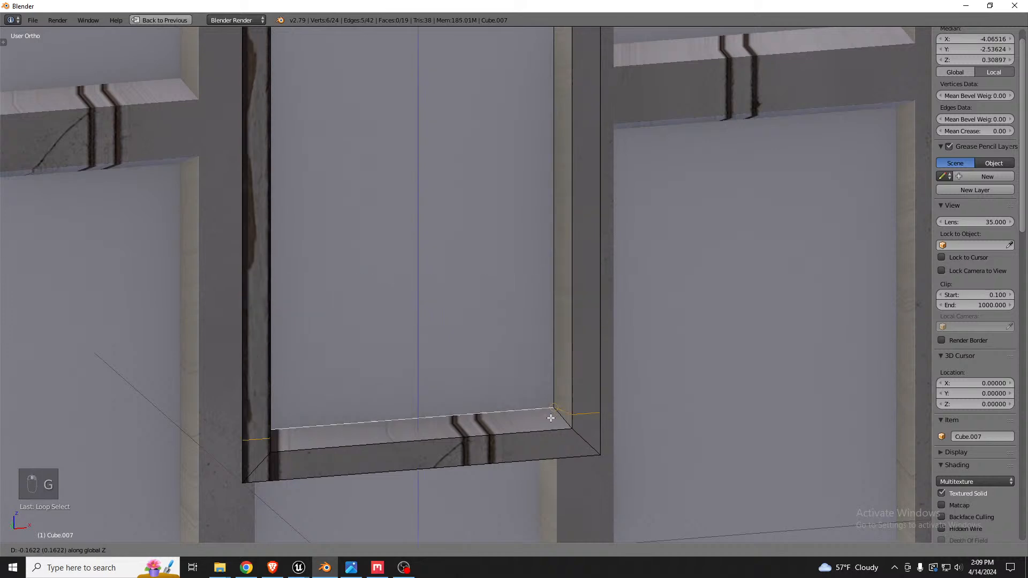
pyautogui.click(550, 412)
# Lower the lower loop's edges on the right and left frame members along Z to meet the inner bottom corners.
pyautogui.rightClick(572, 424)
pyautogui.press('g')
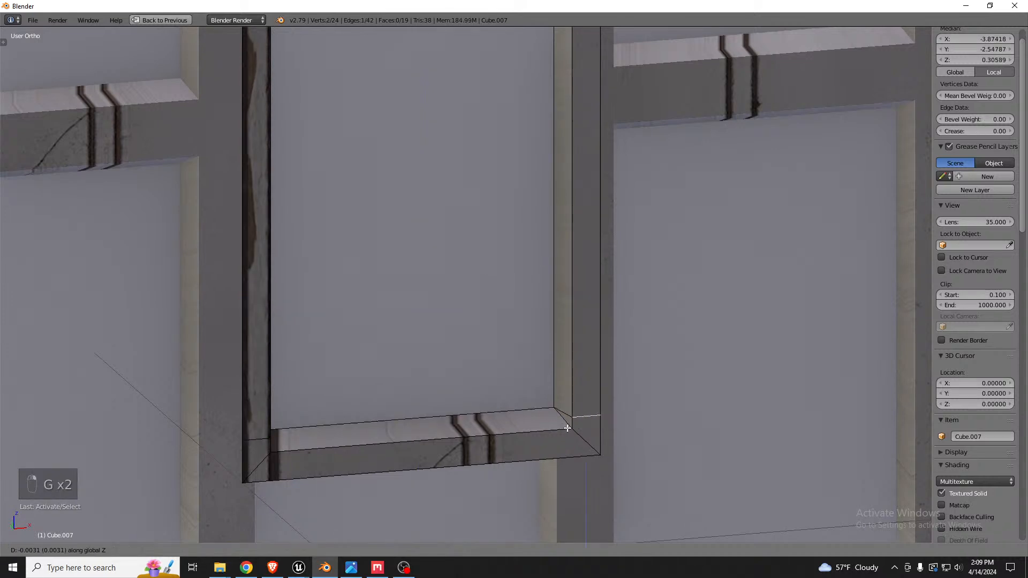
pyautogui.click(569, 428)
pyautogui.rightClick(267, 447)
pyautogui.moveTo(258, 439); pyautogui.dragTo(251, 444, button='middle')
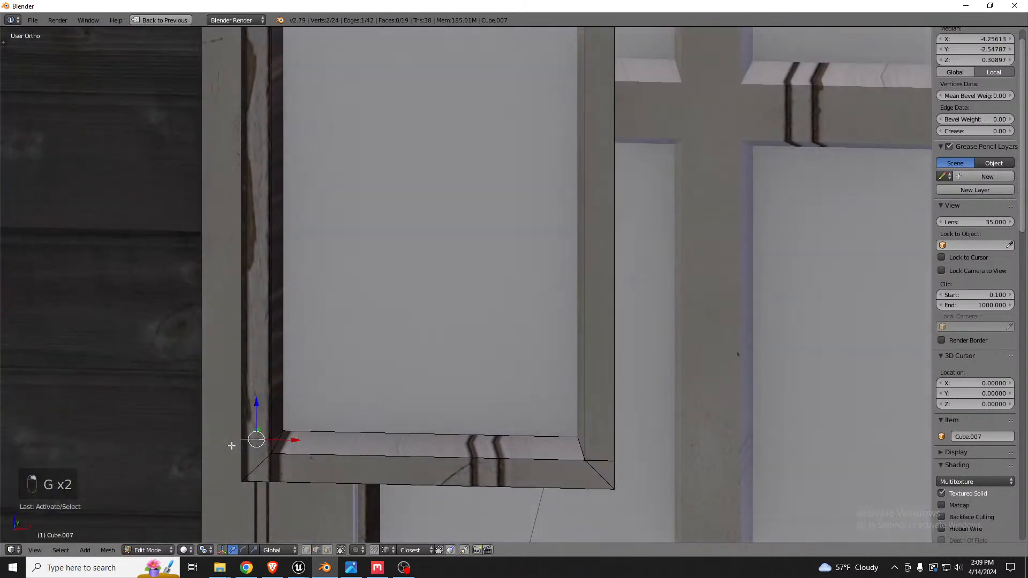
pyautogui.press('g')
pyautogui.press('z')
pyautogui.rightClick(264, 456)
# Raise the upper loop's edge on the left frame member about 0.016 along Z to meet the inner top corner.
pyautogui.scroll(-4, 292, 313)
pyautogui.scroll(4, 289, 241)
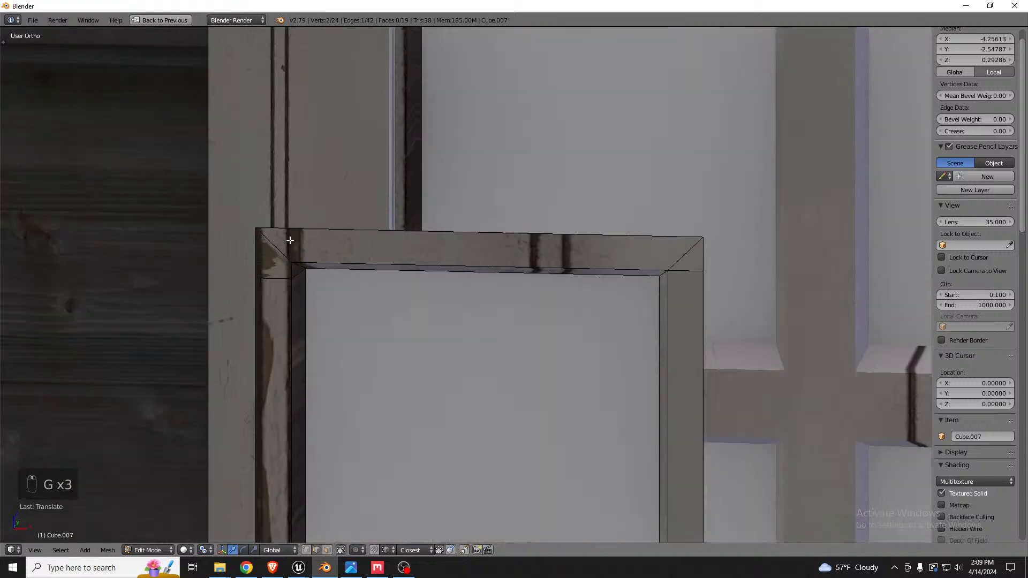
pyautogui.rightClick(274, 278)
pyautogui.scroll(3, 273, 278)
pyautogui.press('g')
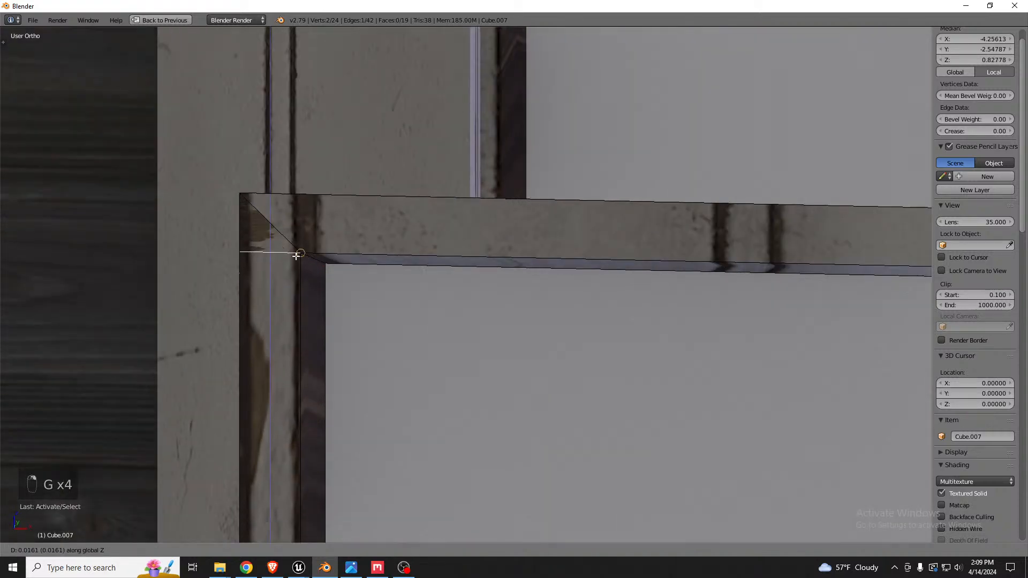
pyautogui.click(300, 259)
# Select the whole panel mesh and merge its overlapping vertices with Remove Doubles.
pyautogui.scroll(-3, 318, 254)
pyautogui.moveTo(318, 254); pyautogui.dragTo(444, 237, button='middle')
pyautogui.press('a')
pyautogui.press('a')
pyautogui.hotkey('ctrl', 'v')
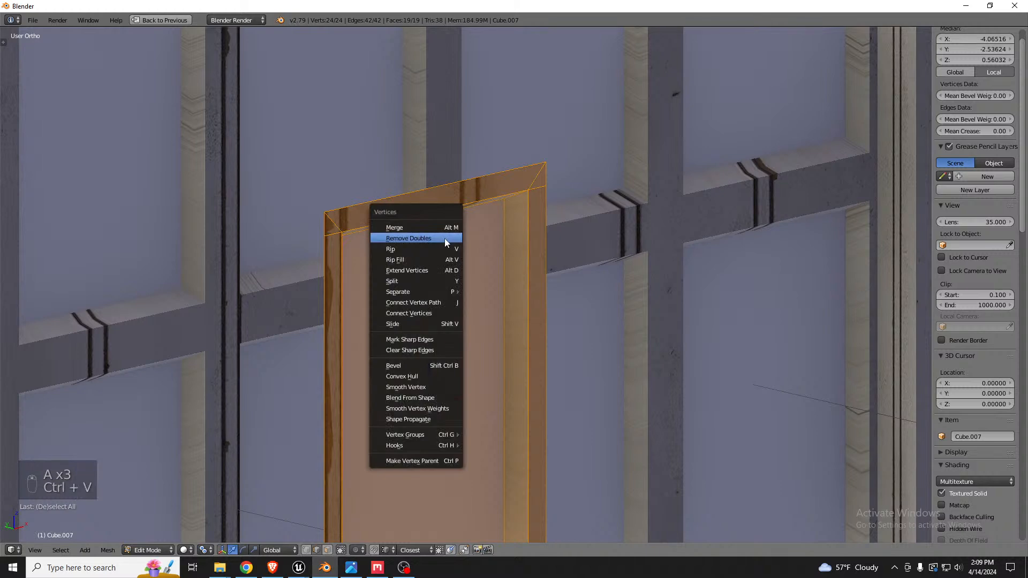
pyautogui.click(444, 238)
pyautogui.scroll(4, 532, 185)
# Try to select the frame's upper diagonal corner edges together with edges at its lower corners for an edge operation or deletion.
pyautogui.hotkey('ctrl', 'Tab')
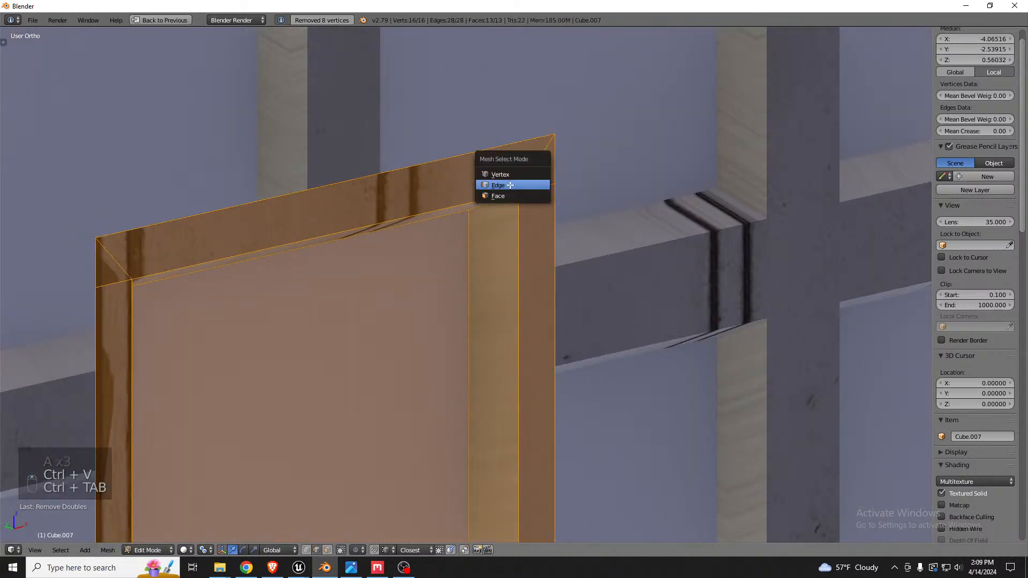
pyautogui.click(530, 185)
pyautogui.rightClick(536, 163)
pyautogui.rightClick(118, 264)
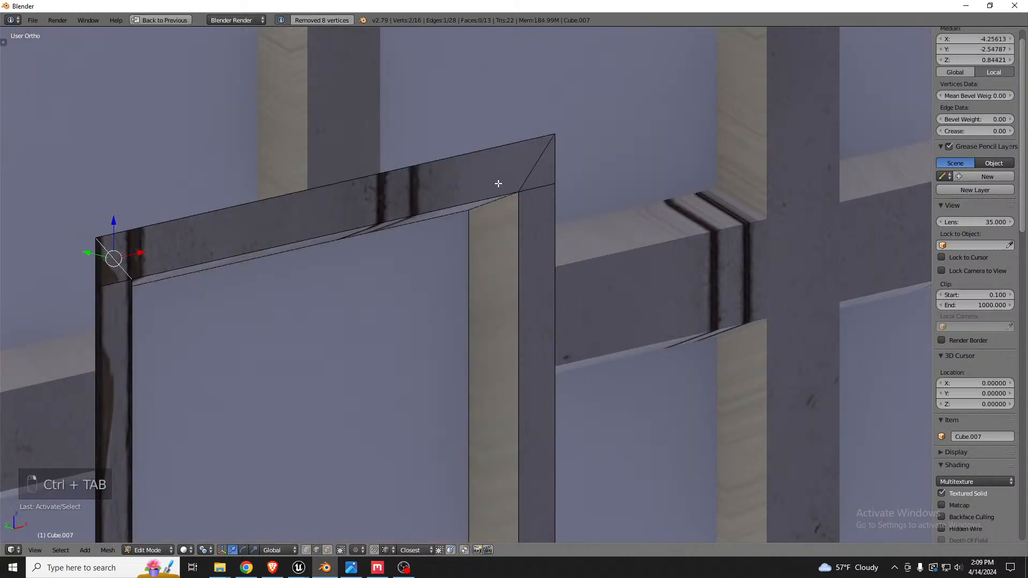
pyautogui.keyDown('shift'); pyautogui.rightClick(530, 170); pyautogui.keyUp('shift')
pyautogui.scroll(-8, 529, 177)
pyautogui.scroll(5, 529, 286)
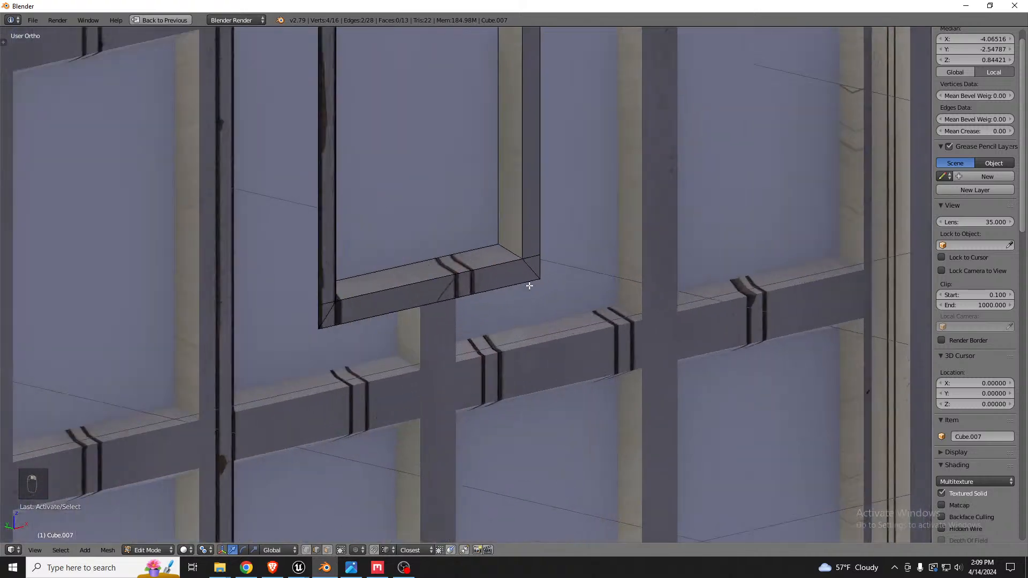
pyautogui.keyDown('shift'); pyautogui.rightClick(532, 246); pyautogui.keyUp('shift')
pyautogui.keyDown('shift'); pyautogui.rightClick(328, 298); pyautogui.keyUp('shift')
pyautogui.scroll(3, 335, 301)
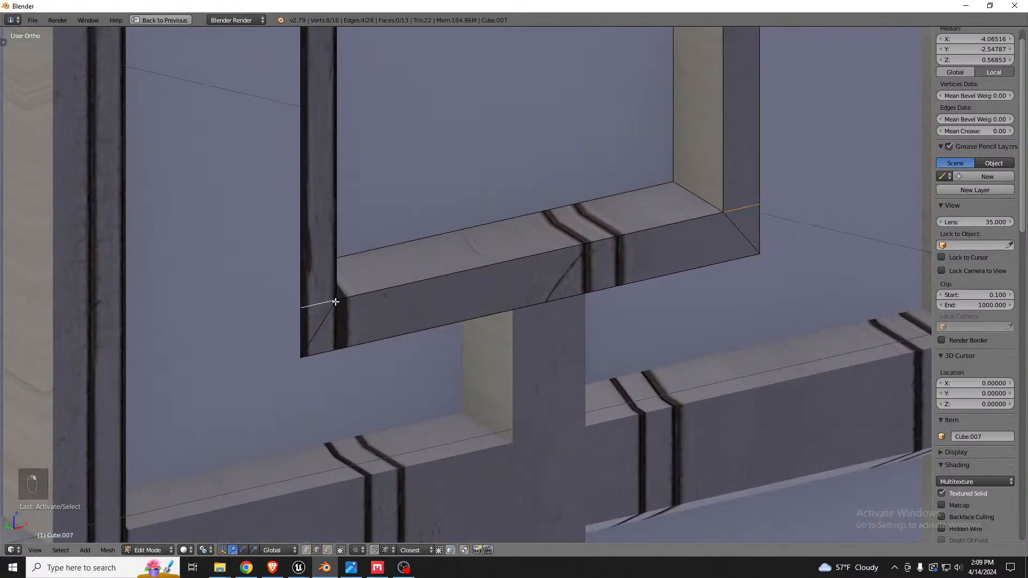
pyautogui.hotkey('ctrl', 'e')
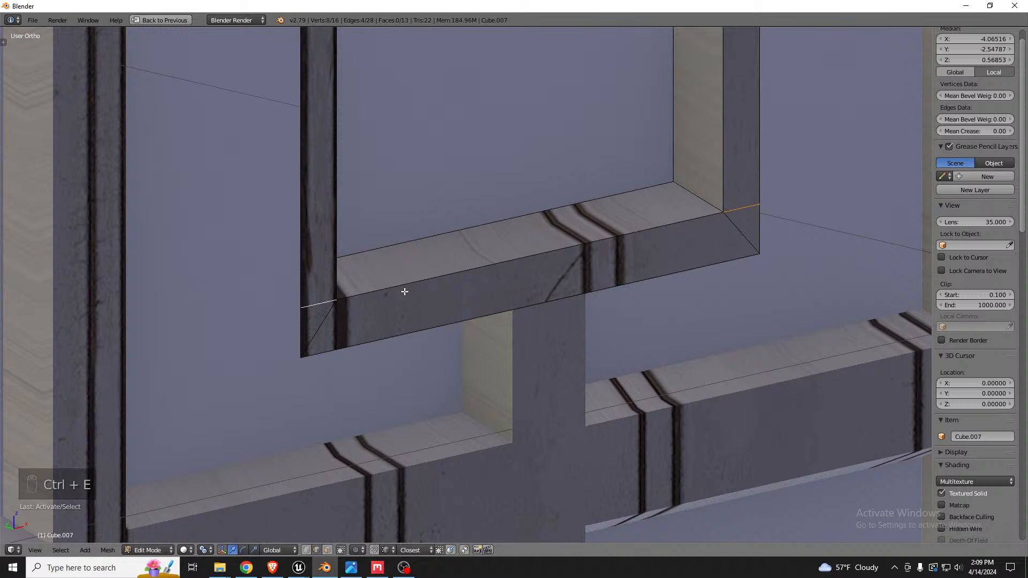
pyautogui.press('x')
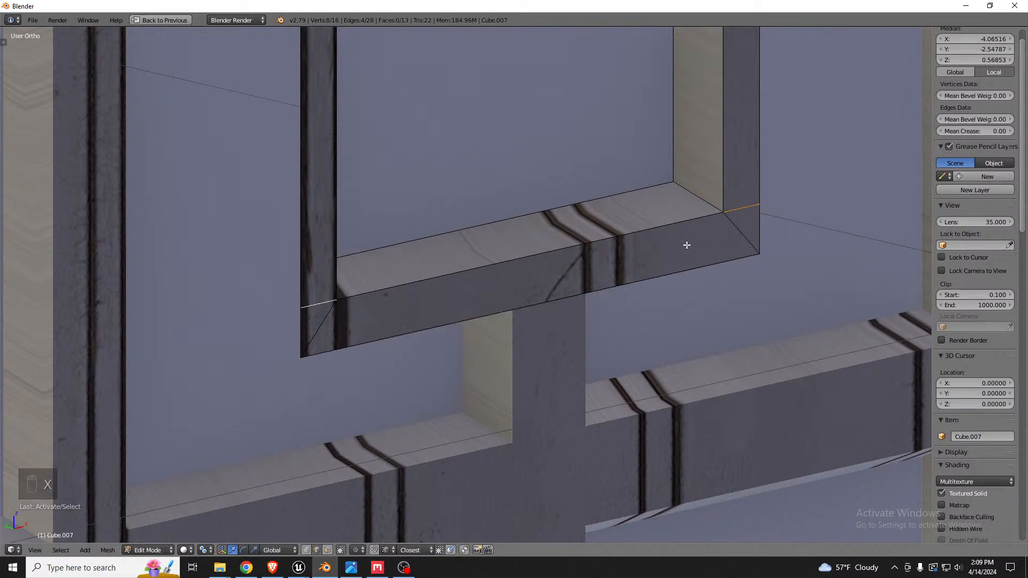
# Select the frame's four diagonal corner edges and try to delete them as edge loops.
pyautogui.rightClick(687, 245)
pyautogui.keyDown('shift'); pyautogui.rightClick(333, 319); pyautogui.keyUp('shift')
pyautogui.scroll(-6, 328, 386)
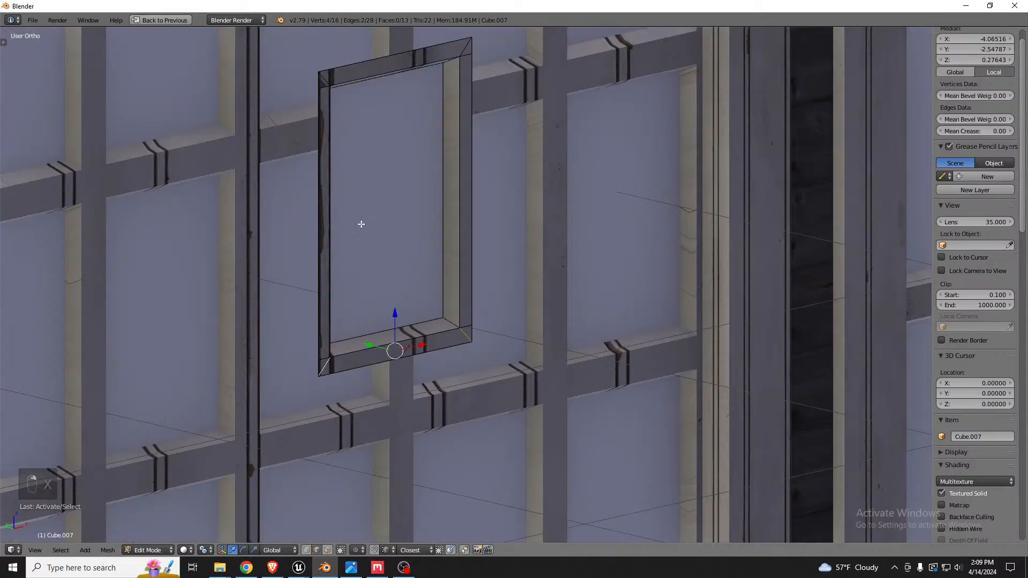
pyautogui.scroll(3, 445, 67)
pyautogui.keyDown('shift'); pyautogui.rightClick(471, 39); pyautogui.keyUp('shift')
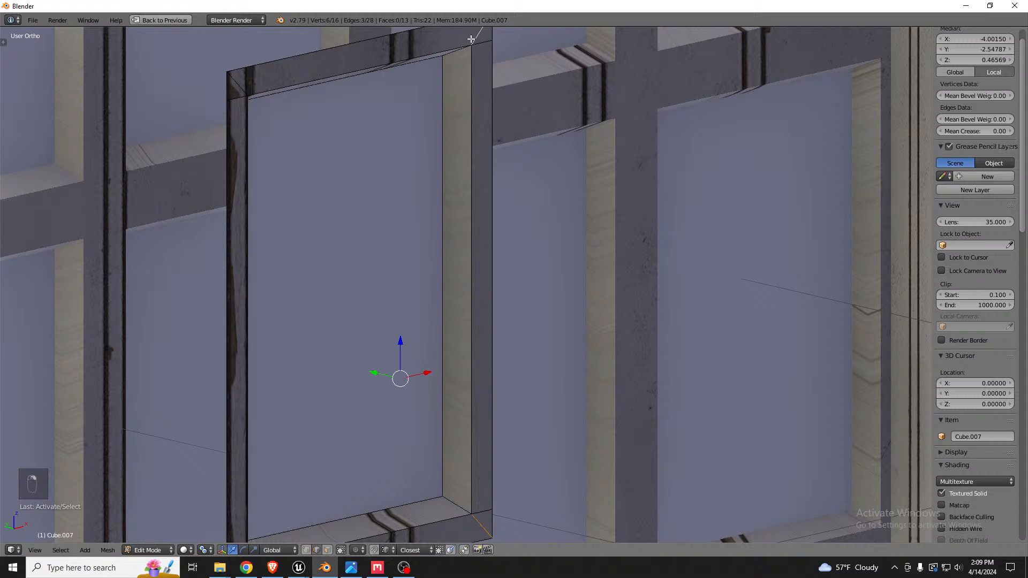
pyautogui.keyDown('shift'); pyautogui.rightClick(237, 84); pyautogui.keyUp('shift')
pyautogui.press('x')
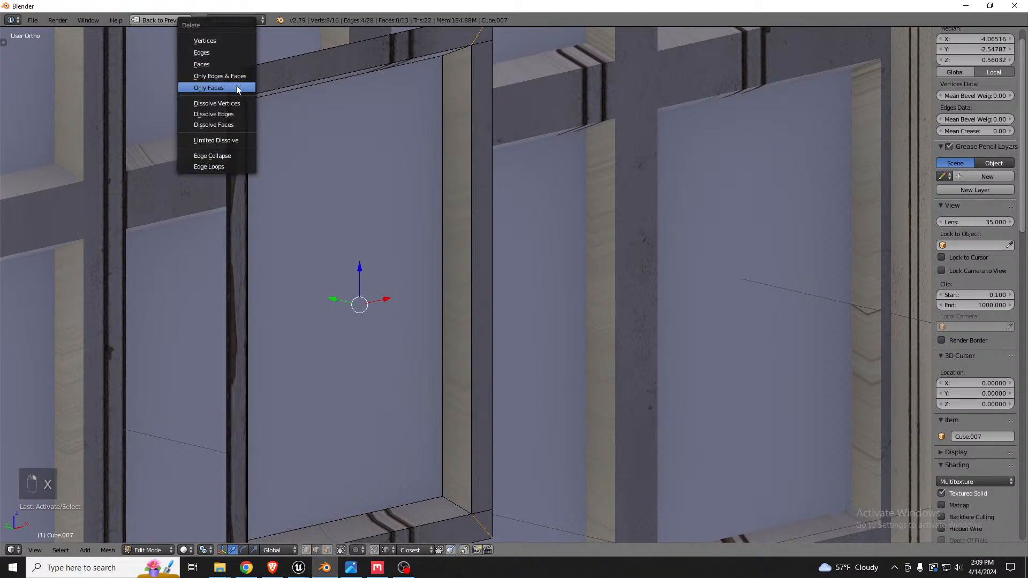
pyautogui.click(225, 167)
pyautogui.hotkey('ctrl', 'z')
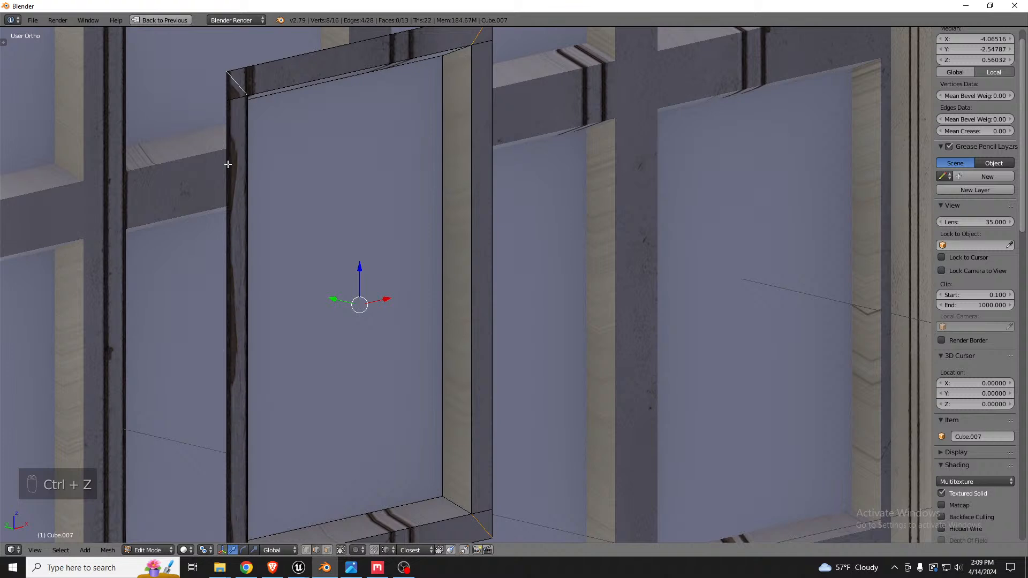
# Try to remove the frame's four diagonal corner edges with Dissolve Edges.
pyautogui.press('x')
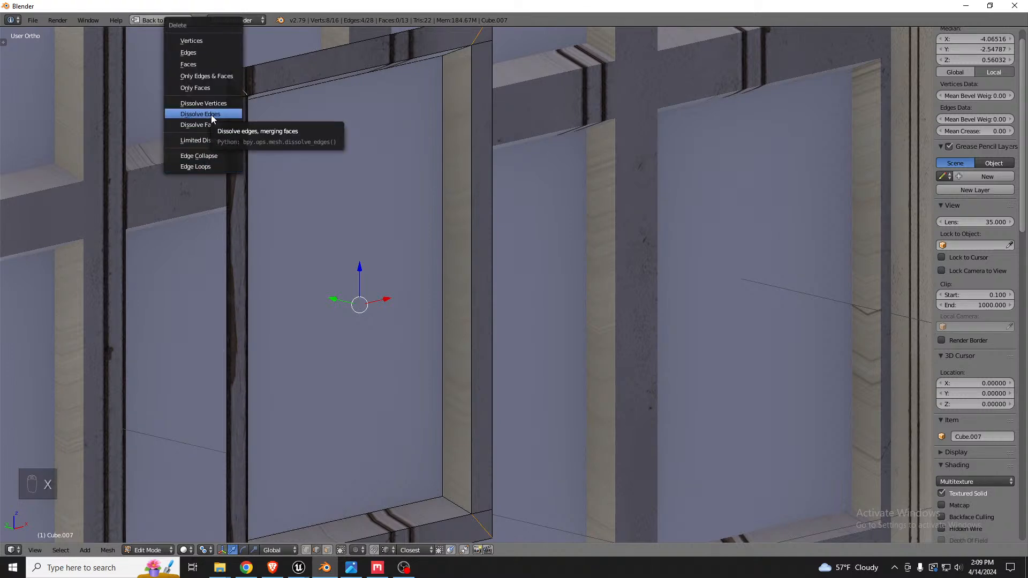
pyautogui.click(211, 115)
pyautogui.hotkey('ctrl', 'z')
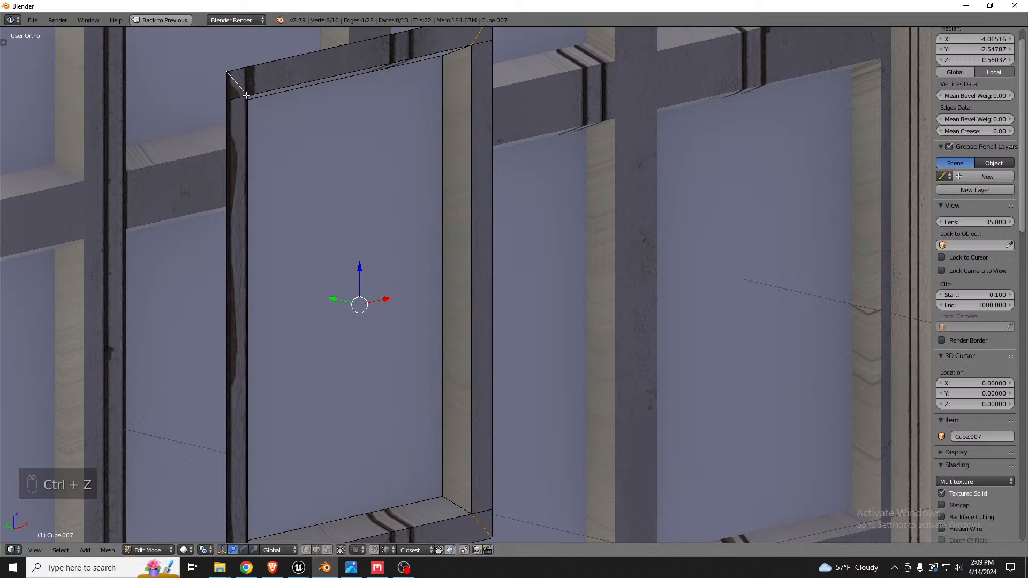
pyautogui.scroll(-2, 299, 221)
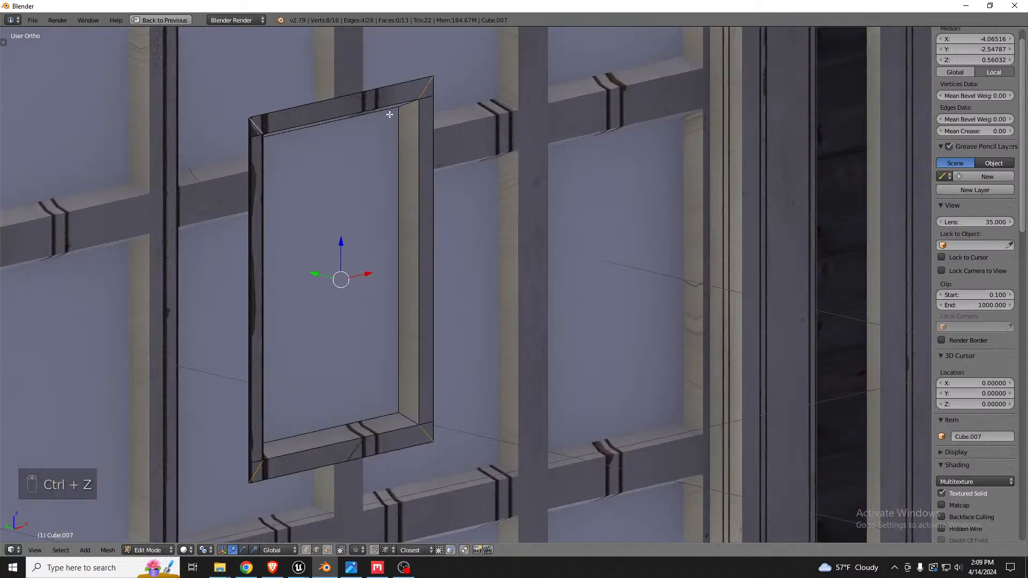
pyautogui.scroll(8, 390, 114)
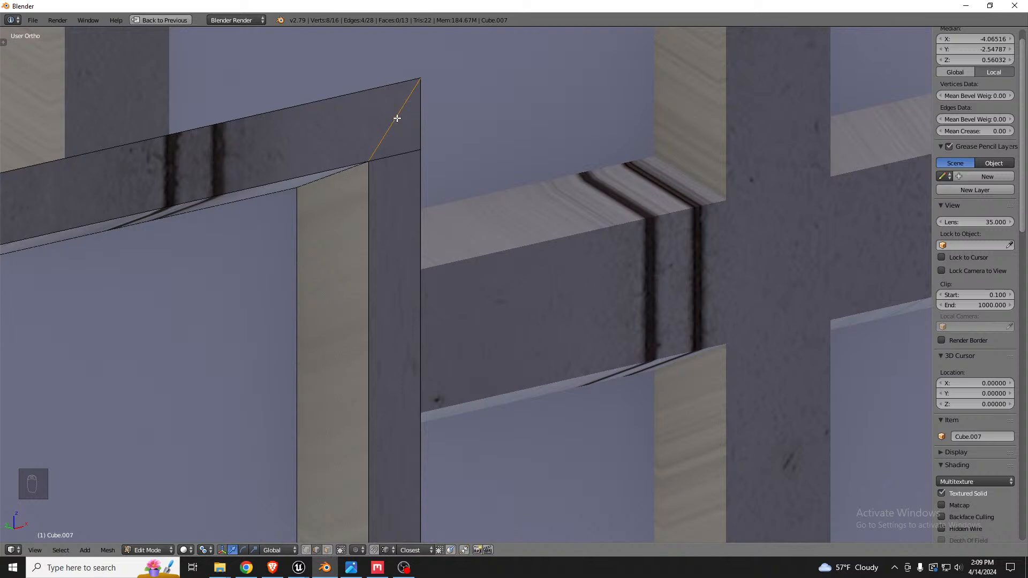
# Try Dissolve Edges on only the diagonal edge at the frame's upper right corner.
pyautogui.rightClick(397, 117)
pyautogui.press('x')
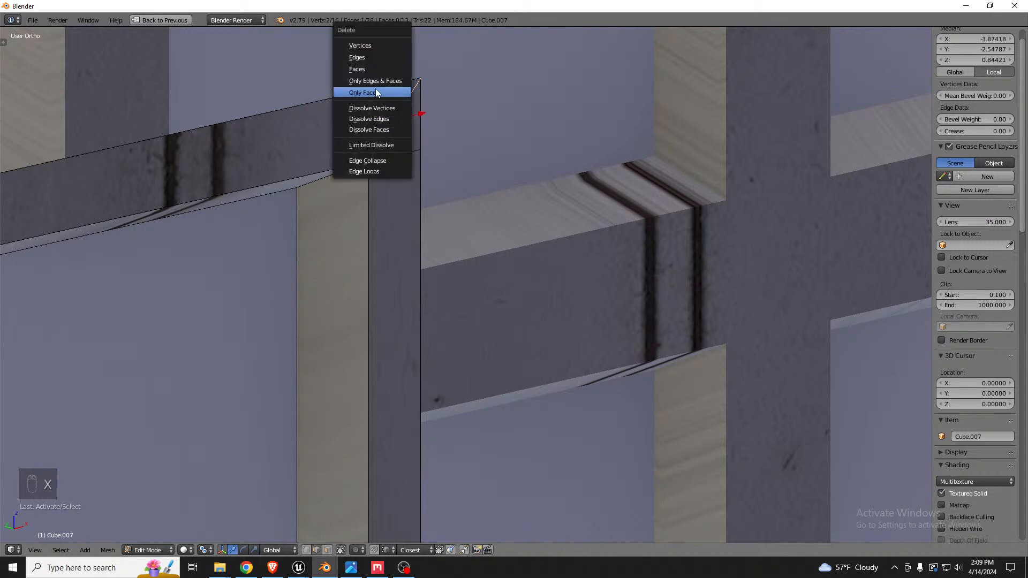
pyautogui.click(367, 118)
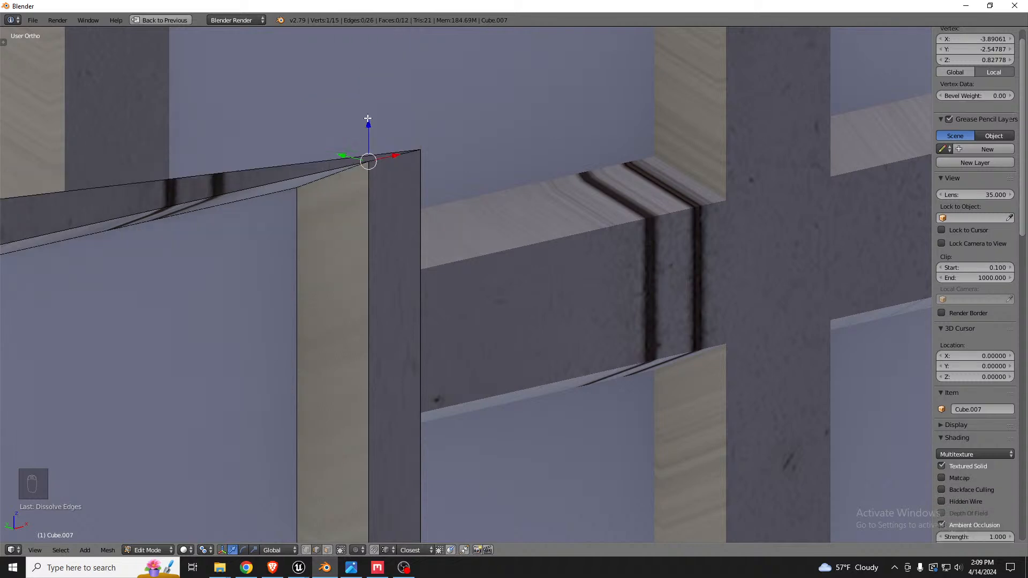
pyautogui.hotkey('ctrl', 'z')
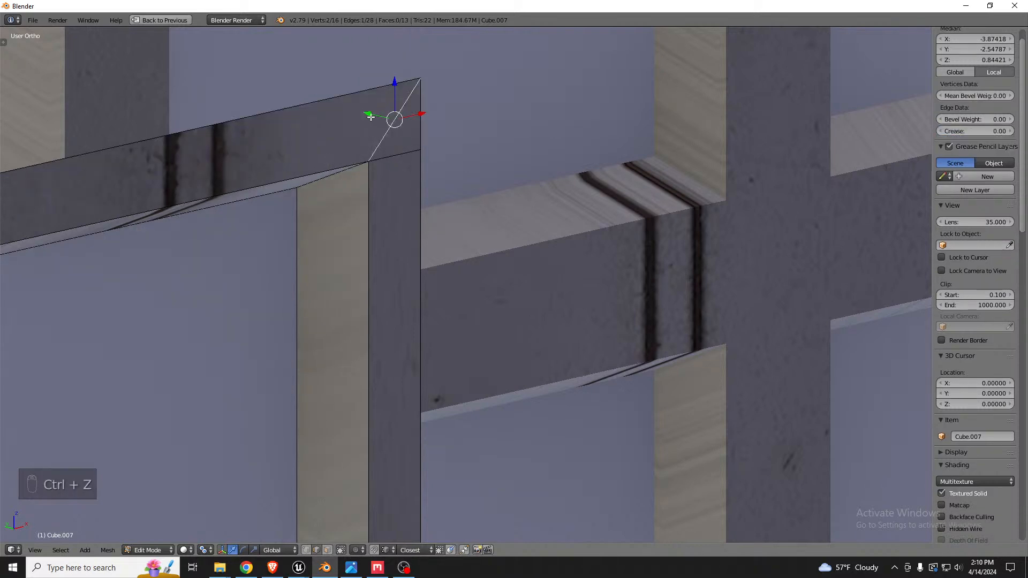
# Test Limited Dissolve on the diagonal edge at the frame's upper right corner, then undo it.
pyautogui.press('x')
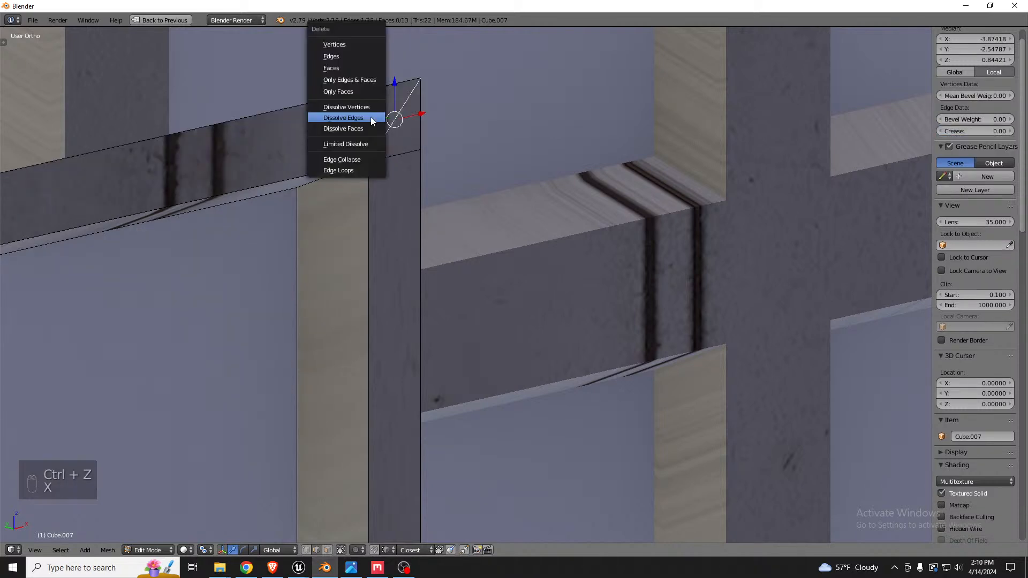
pyautogui.click(365, 136)
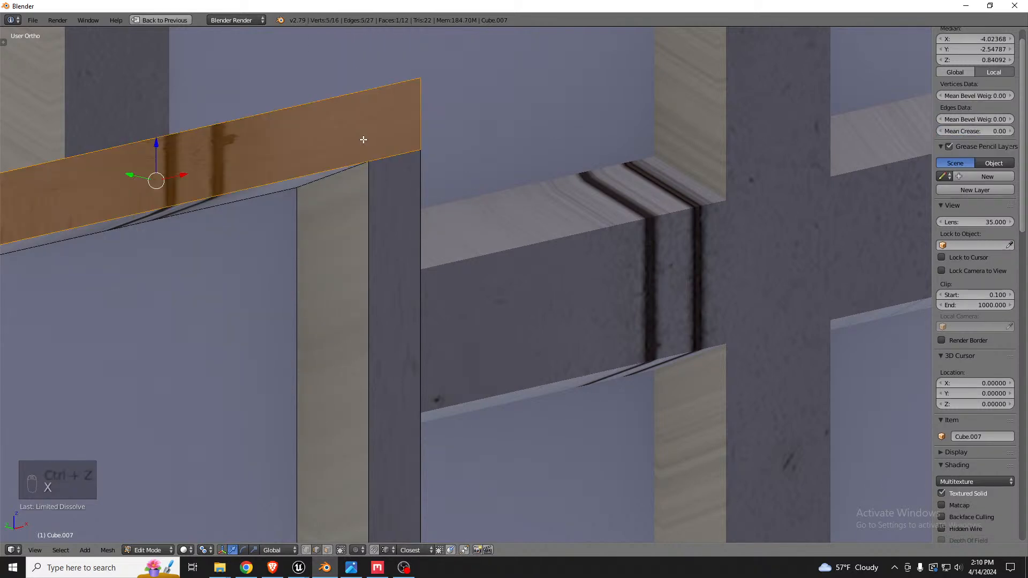
pyautogui.scroll(-4, 458, 96)
pyautogui.hotkey('ctrl', 'z')
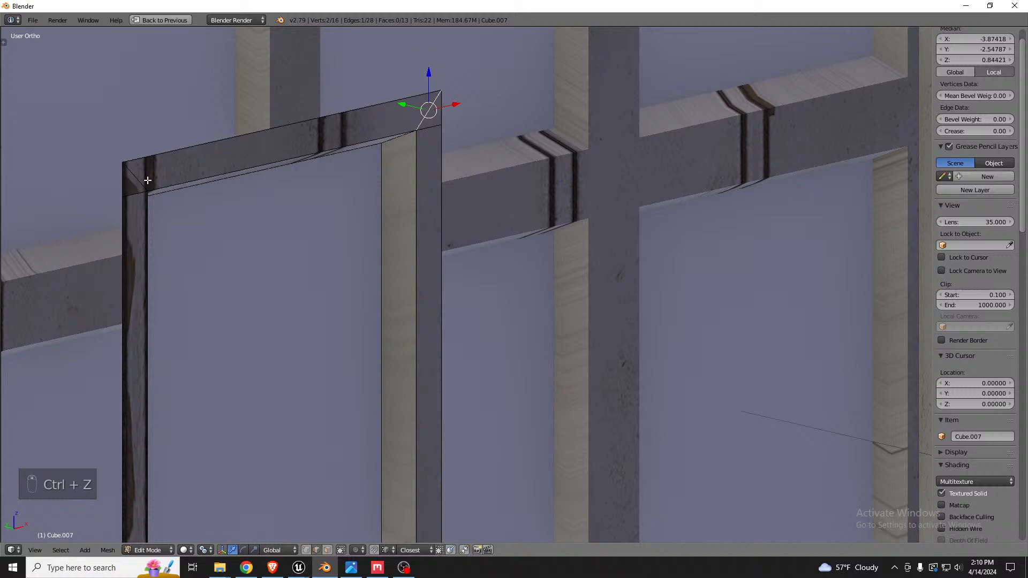
# Add the other three diagonal corner edges to the selection and remove all four with Limited Dissolve.
pyautogui.keyDown('shift'); pyautogui.click(148, 181); pyautogui.keyUp('shift')
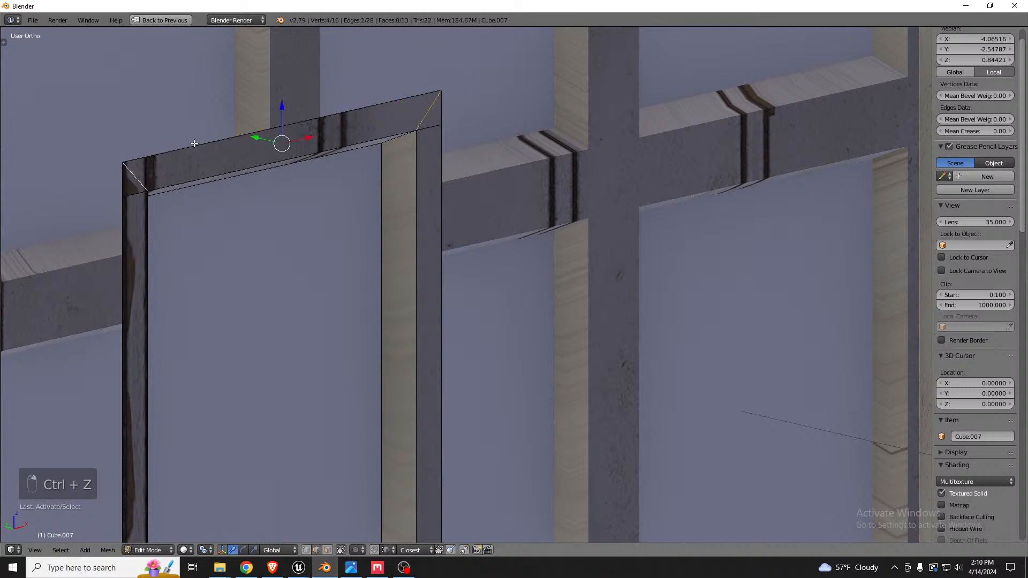
pyautogui.scroll(-4, 260, 275)
pyautogui.scroll(4, 198, 369)
pyautogui.keyDown('shift'); pyautogui.click(197, 368); pyautogui.keyUp('shift')
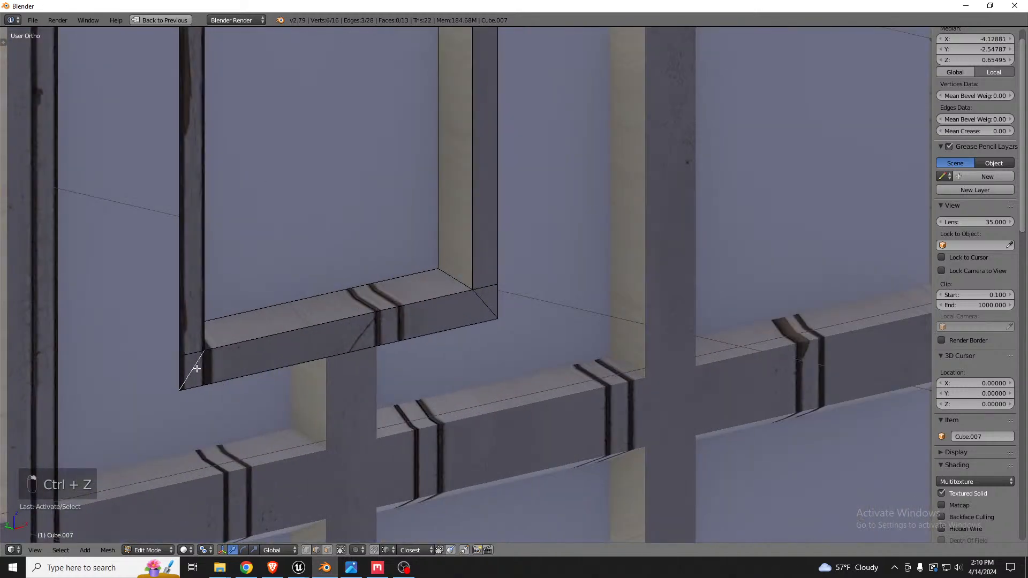
pyautogui.keyDown('shift'); pyautogui.click(483, 310); pyautogui.keyUp('shift')
pyautogui.press('x')
pyautogui.click(470, 305)
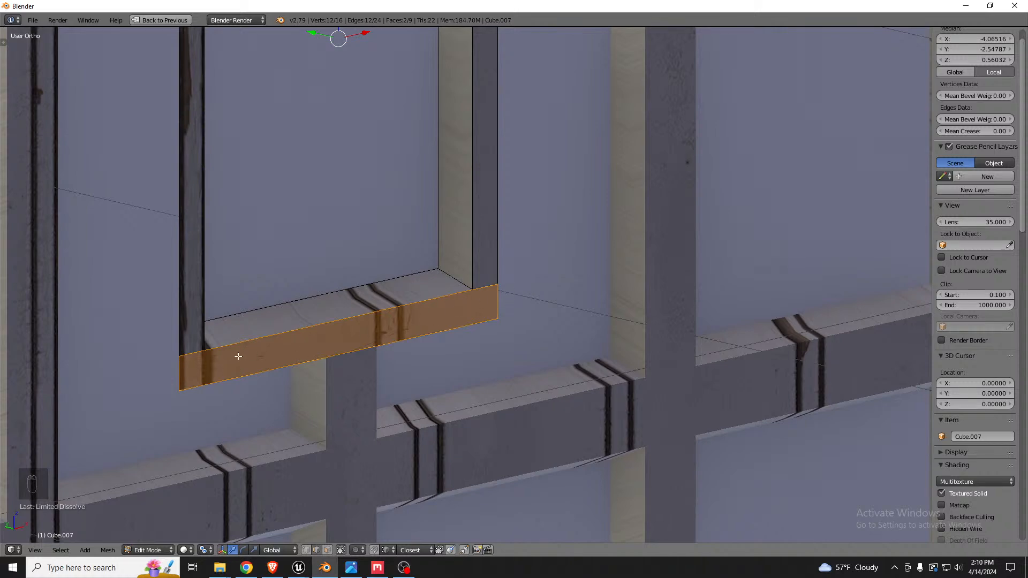
# Leave mesh editing and add an Array modifier to the framed pane.
pyautogui.scroll(-3, 468, 350)
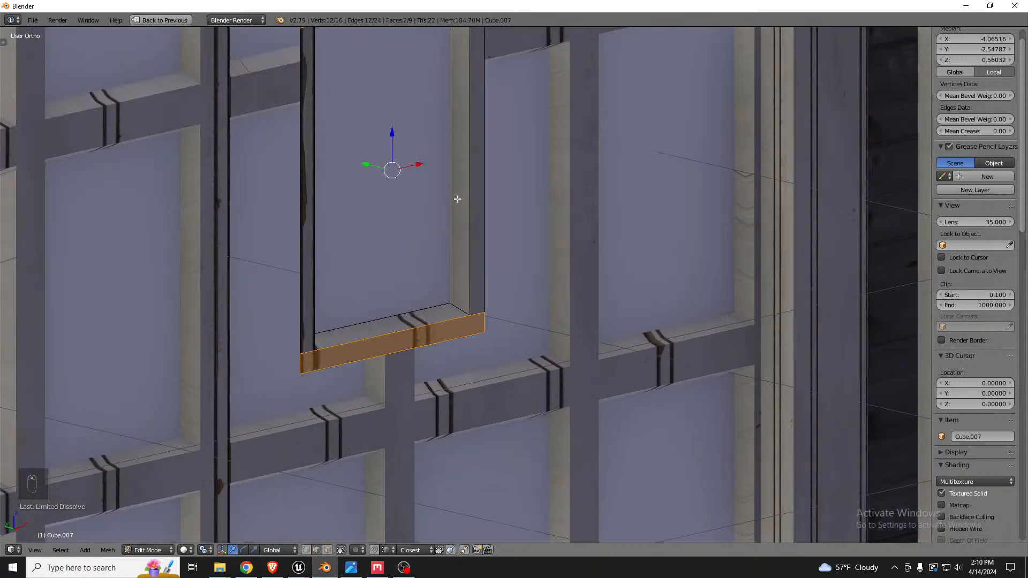
pyautogui.scroll(-3, 474, 259)
pyautogui.scroll(5, 470, 219)
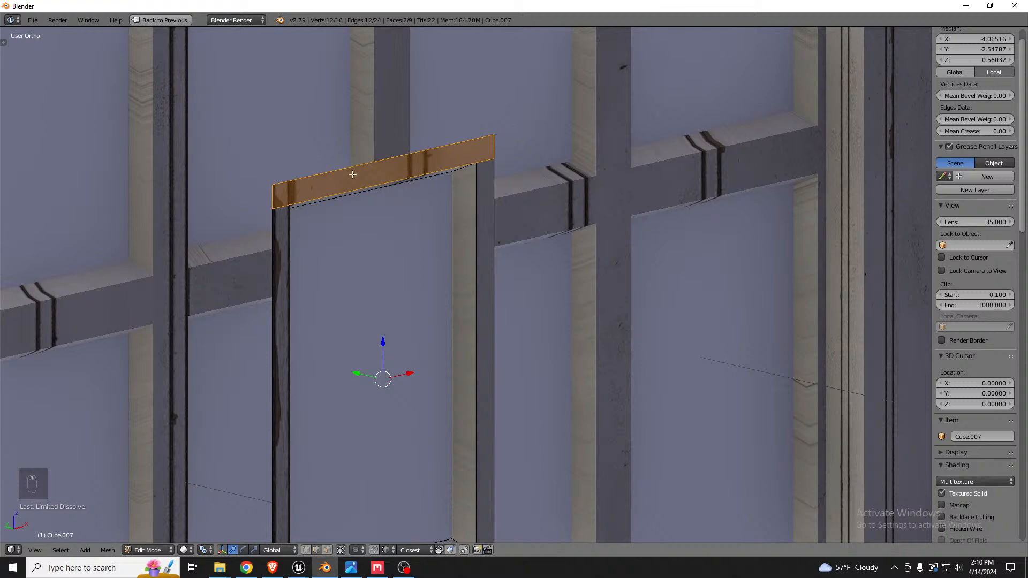
pyautogui.moveTo(372, 175); pyautogui.dragTo(367, 178, button='middle')
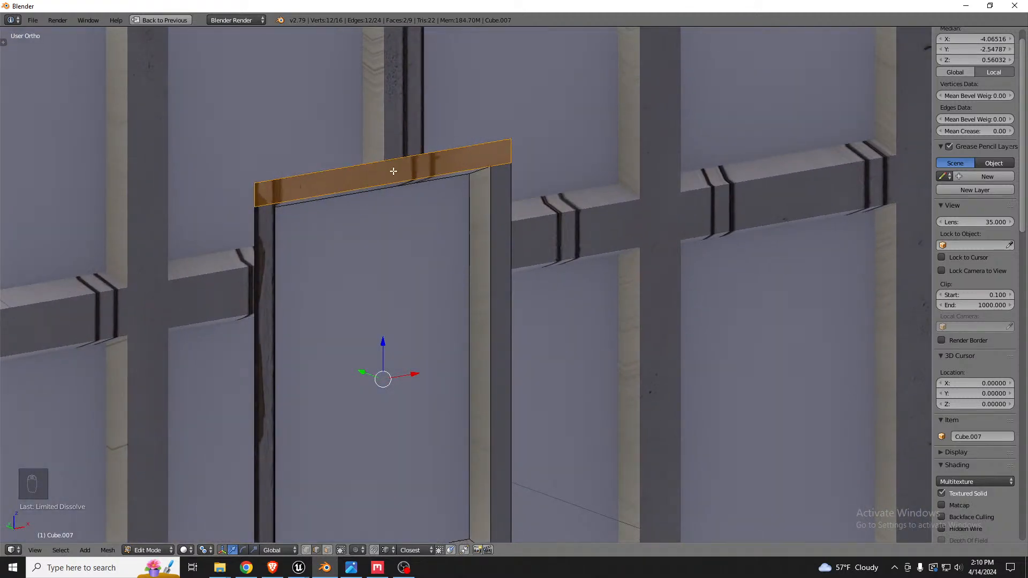
pyautogui.scroll(-4, 404, 157)
pyautogui.moveTo(433, 213); pyautogui.dragTo(337, 193, button='middle')
pyautogui.press('Tab')
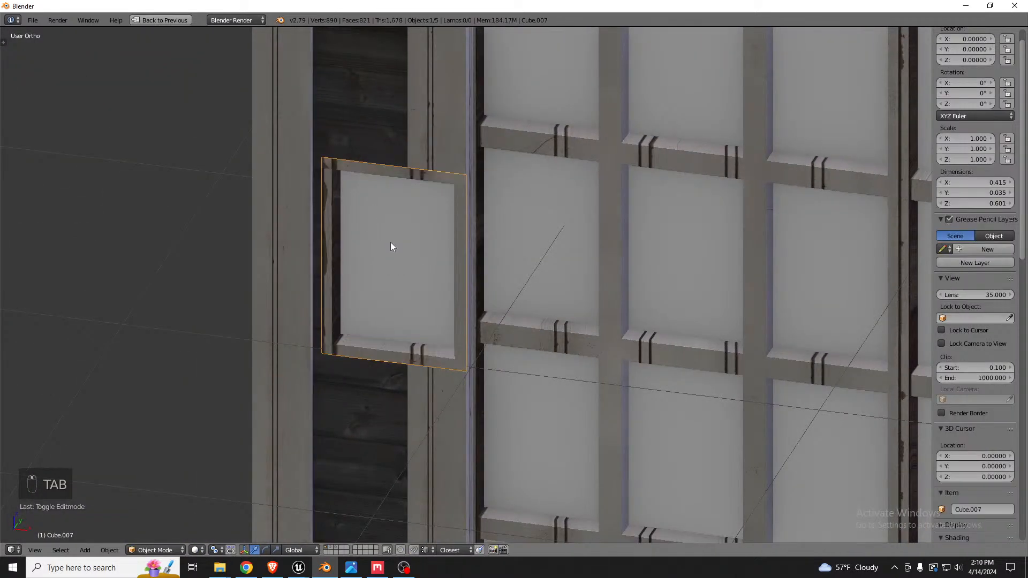
pyautogui.moveTo(390, 242); pyautogui.dragTo(451, 244, button='middle')
pyautogui.hotkey('shift', 'space')
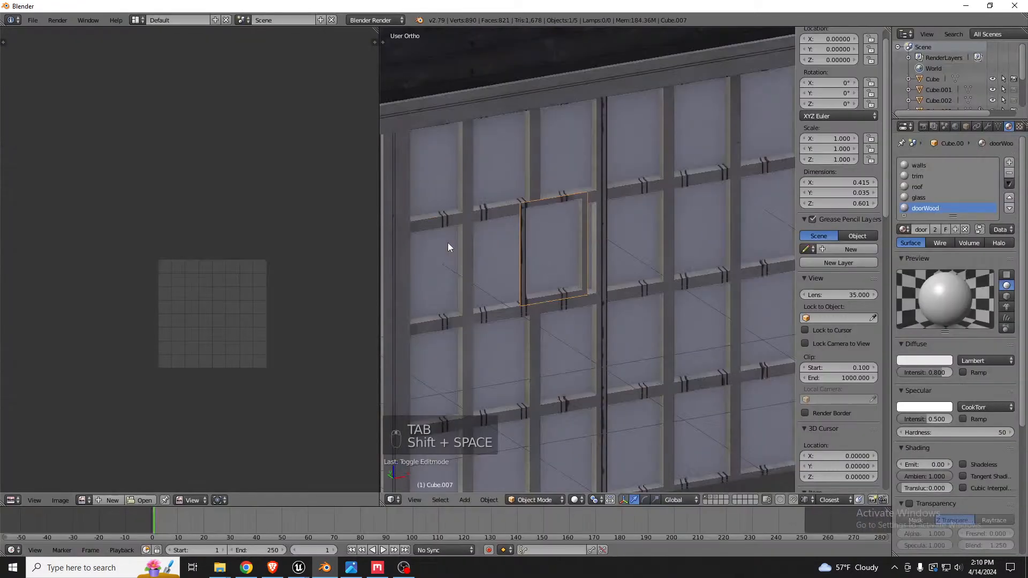
pyautogui.click(988, 126)
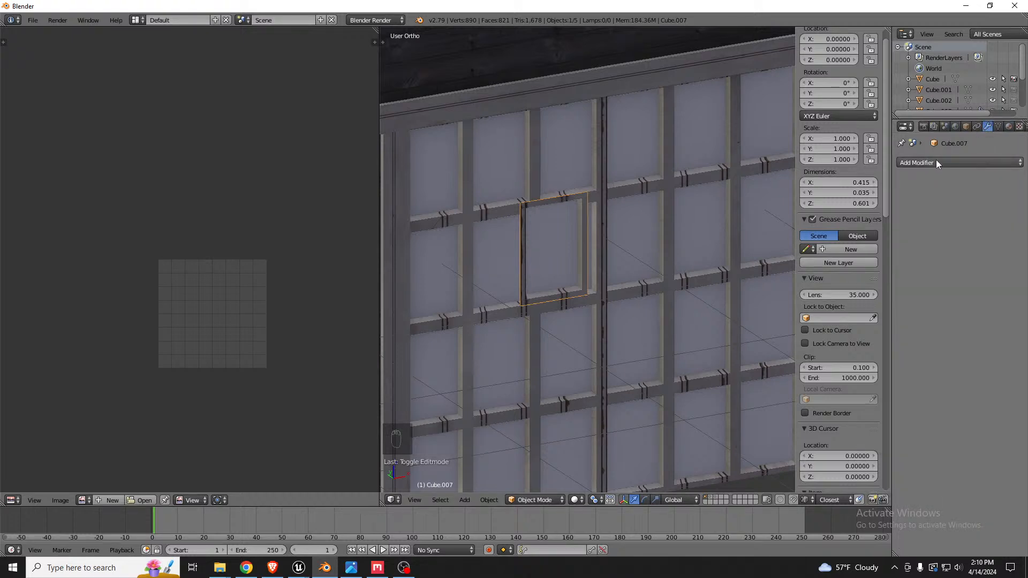
pyautogui.click(918, 162)
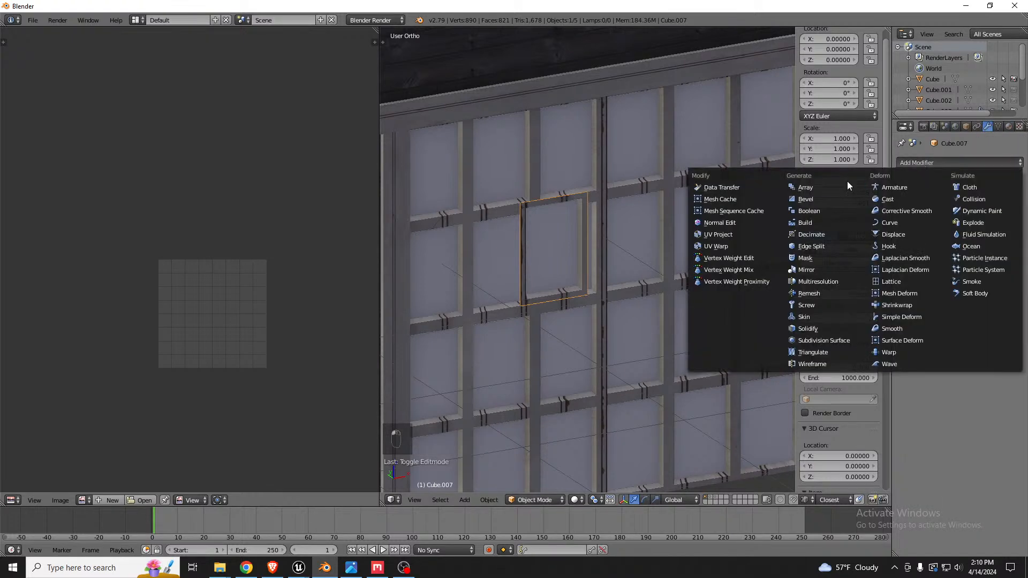
pyautogui.click(808, 188)
# Set the Array modifier's count to 6.
pyautogui.scroll(-3, 557, 218)
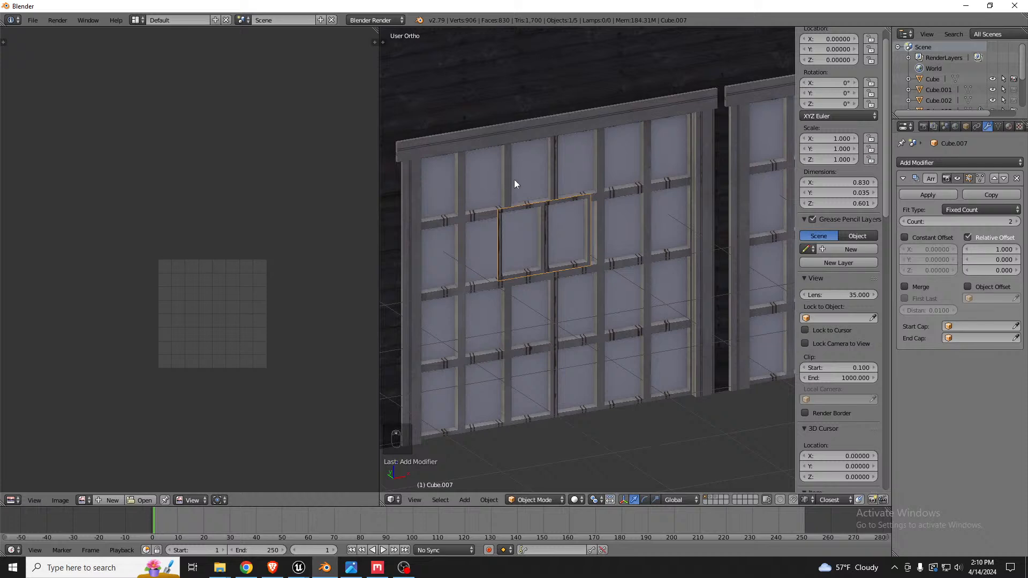
pyautogui.click(1016, 221)
pyautogui.click(1017, 221)
pyautogui.click(1016, 222)
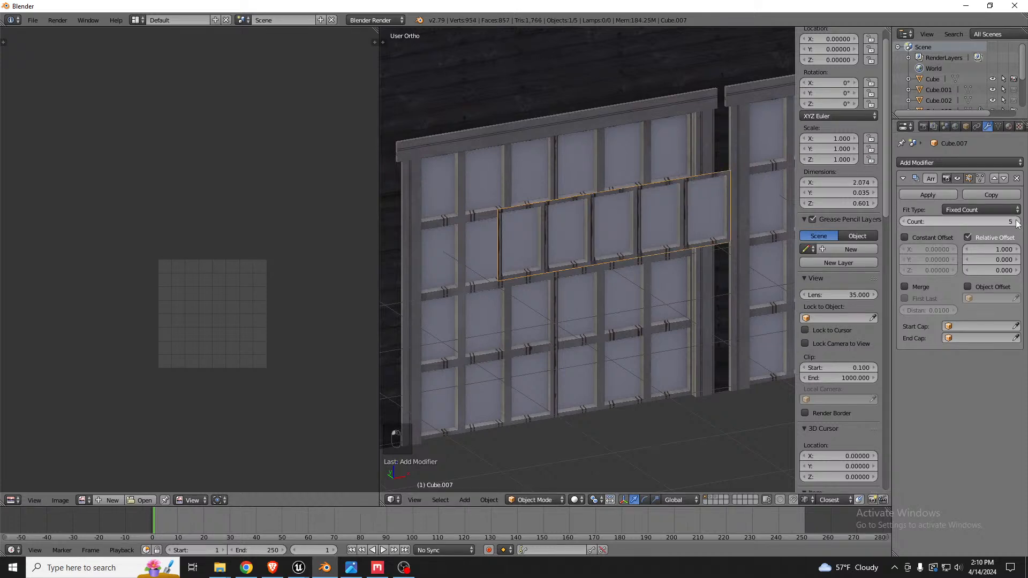
pyautogui.click(1016, 222)
pyautogui.scroll(-2, 596, 242)
pyautogui.scroll(1, 590, 239)
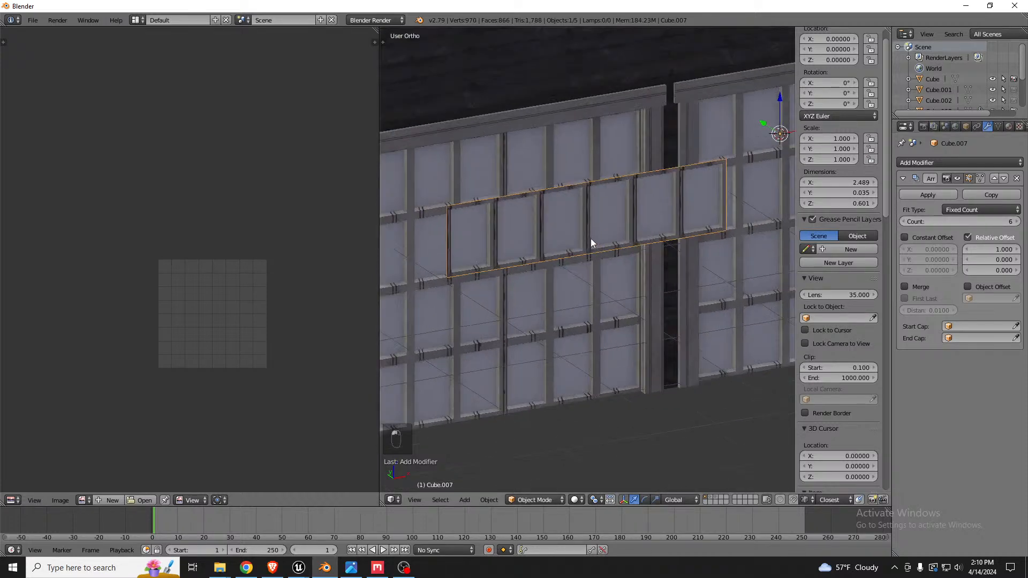
# Check the joints between the repeated panes and apply the Array modifier in object mode.
pyautogui.hotkey('shift', 'space')
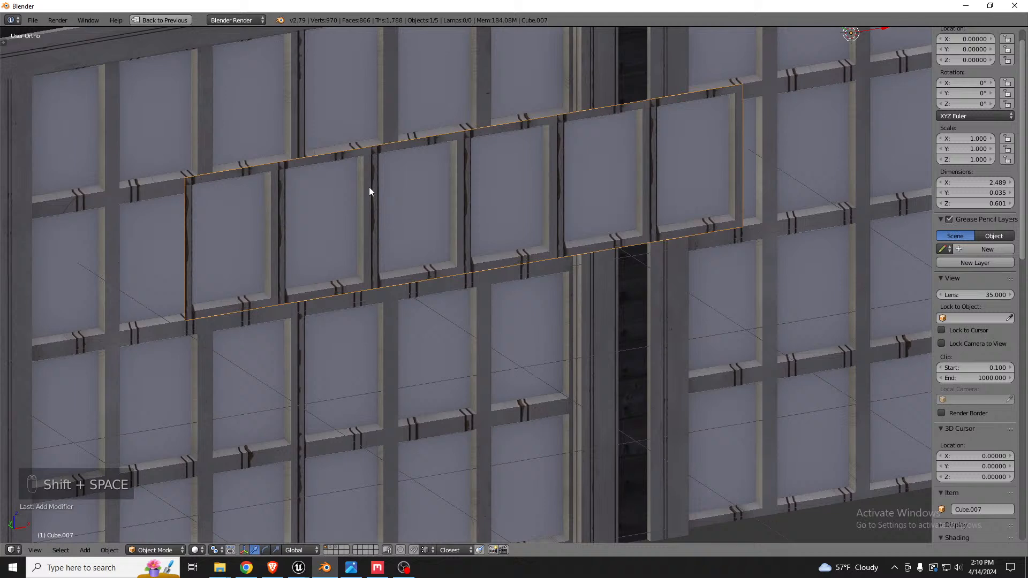
pyautogui.press('Tab')
pyautogui.scroll(3, 277, 171)
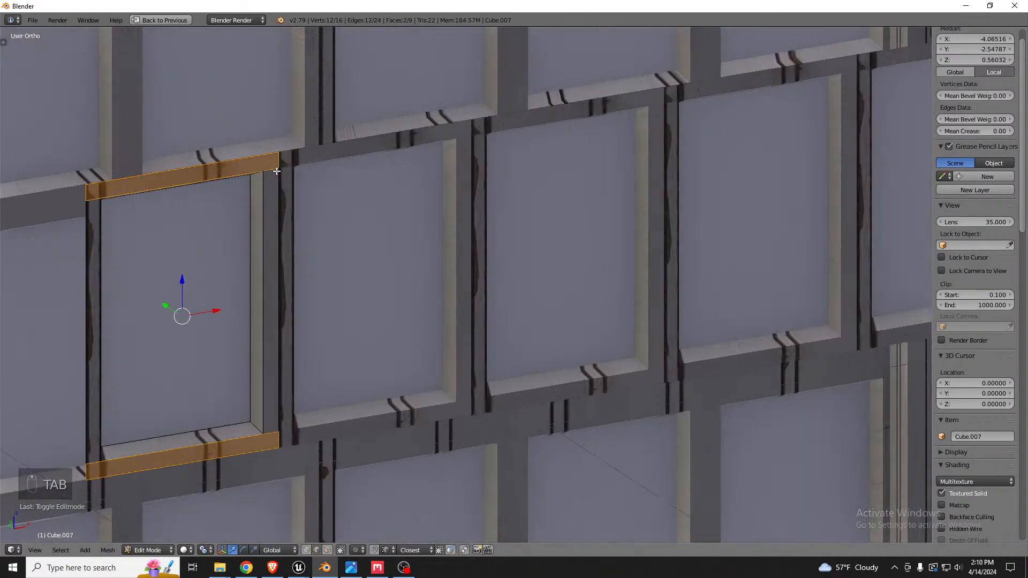
pyautogui.hotkey('shift', 'space')
pyautogui.press('Tab')
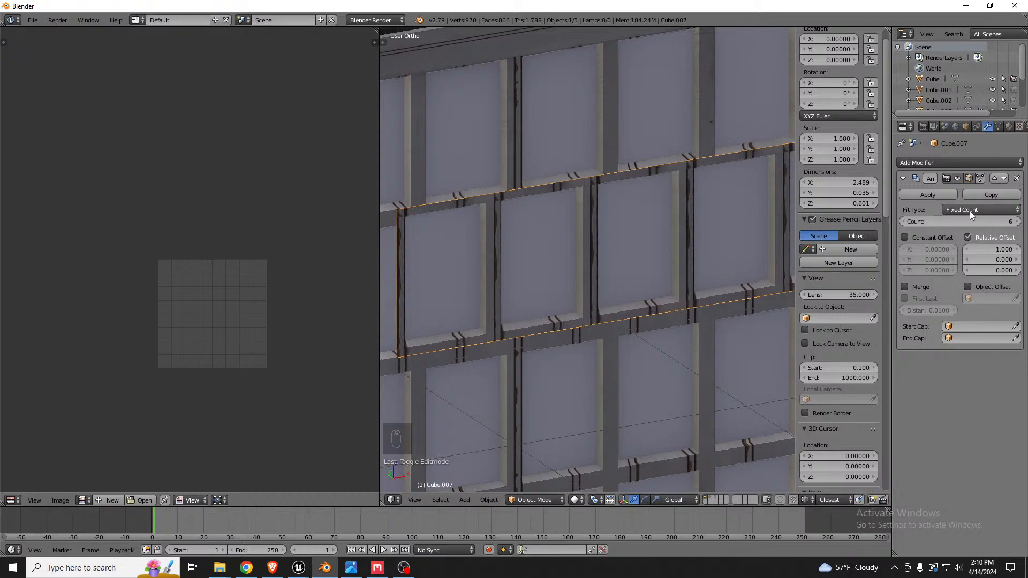
pyautogui.click(930, 195)
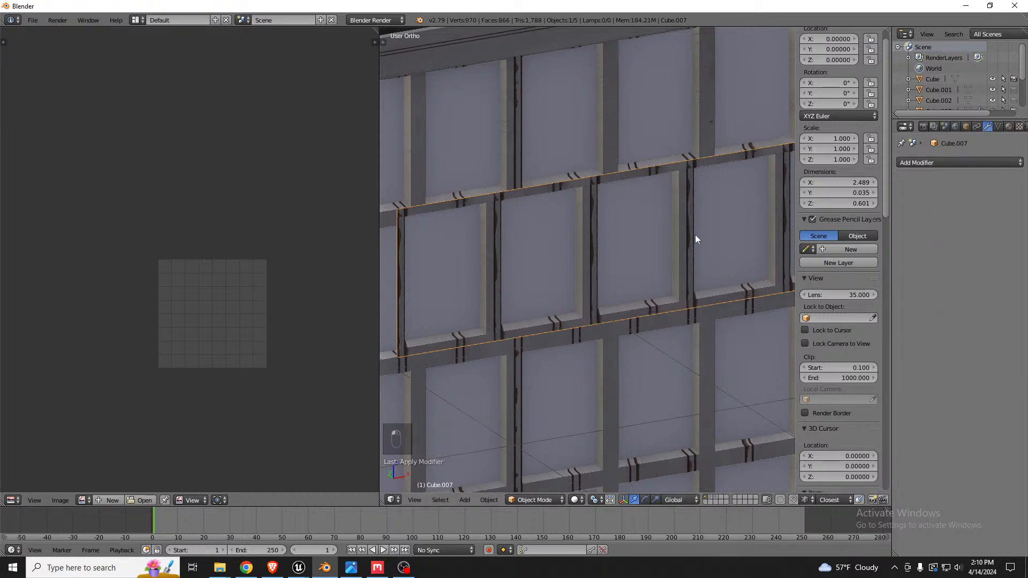
# Open the arrayed row for mesh editing and examine its fit across the garage door in front orthographic view.
pyautogui.press('Tab')
pyautogui.hotkey('shift', 'space')
pyautogui.scroll(-2, 645, 245)
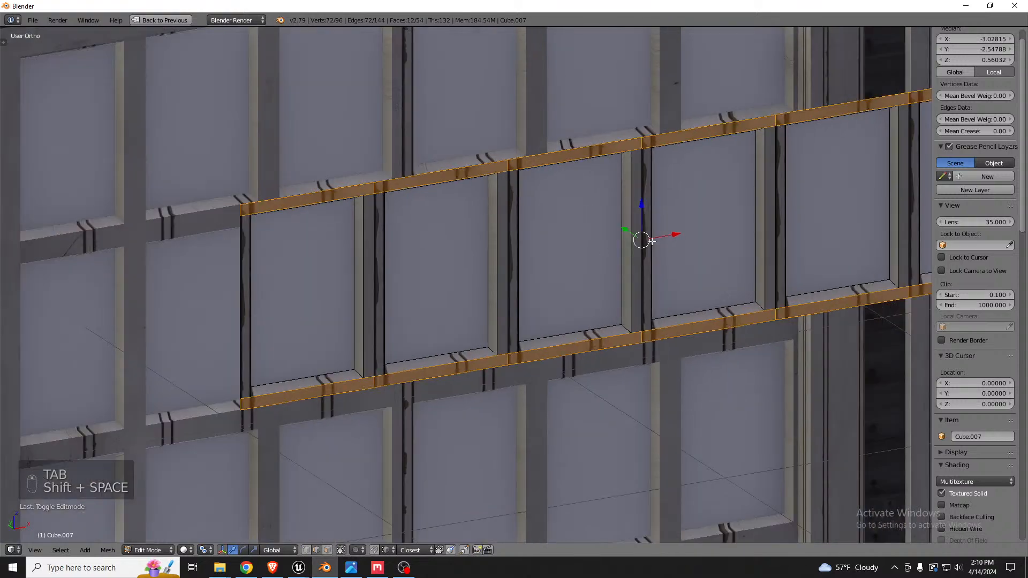
pyautogui.moveTo(662, 241); pyautogui.dragTo(651, 238, button='middle')
pyautogui.press('KP_1')
pyautogui.hotkey('shift', 'space')
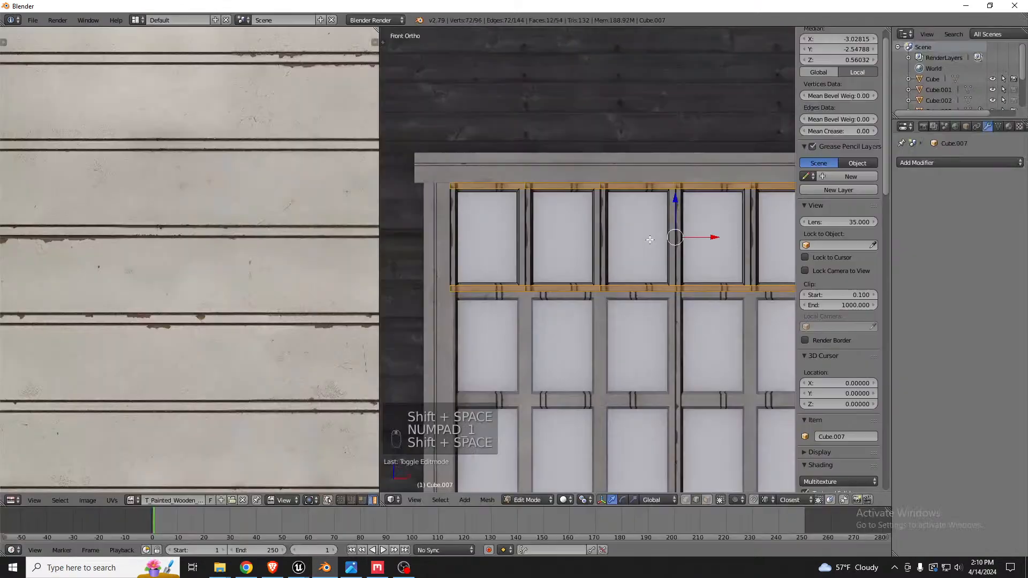
pyautogui.press('n')
pyautogui.scroll(-5, 671, 294)
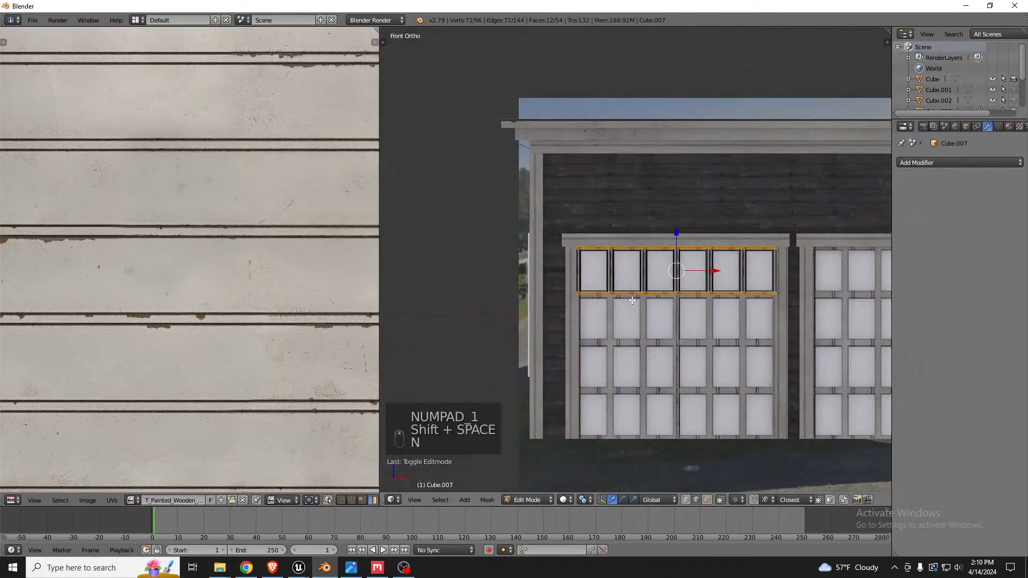
pyautogui.scroll(-1, 548, 286)
pyautogui.scroll(5, 668, 273)
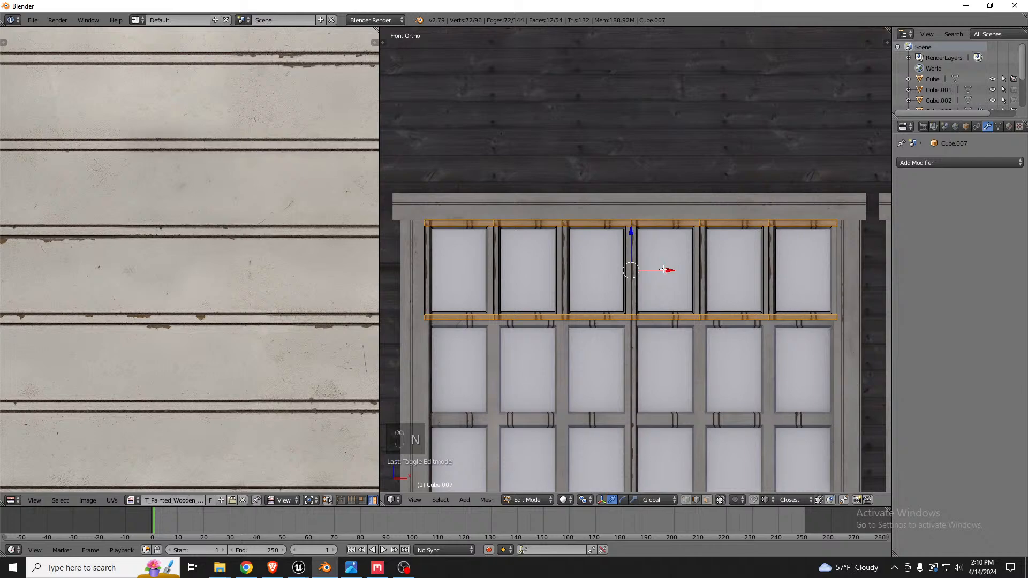
# Unwrap the selected top and bottom rail faces of the arrayed row and view their UV layout.
pyautogui.press('u')
pyautogui.click(663, 269)
pyautogui.scroll(-3, 256, 255)
pyautogui.press('a')
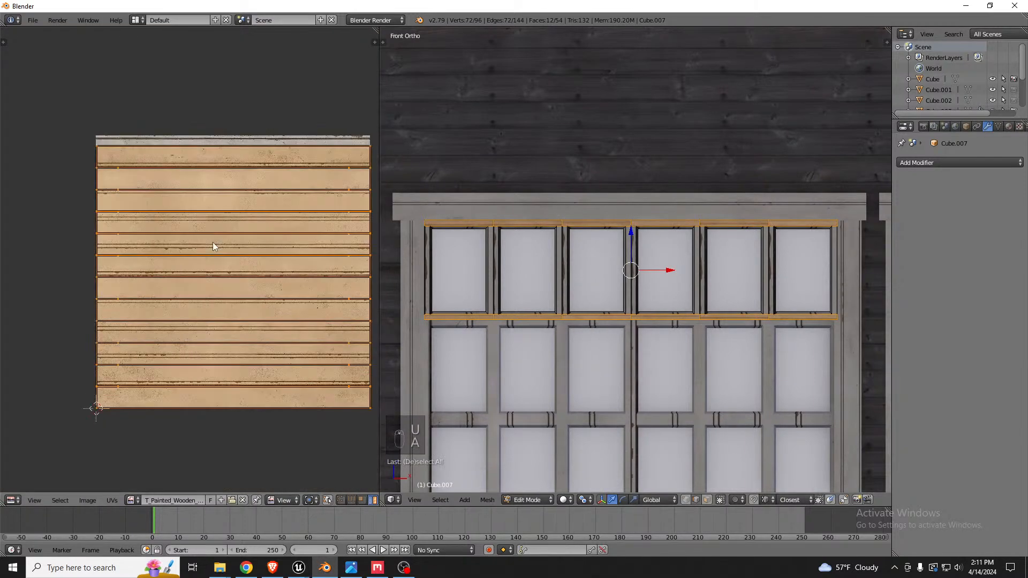
# Select the entire arrayed row and merge its overlapping vertices with Remove Doubles.
pyautogui.moveTo(602, 241); pyautogui.dragTo(620, 257, button='middle')
pyautogui.press('a')
pyautogui.press('a')
pyautogui.hotkey('ctrl', 'v')
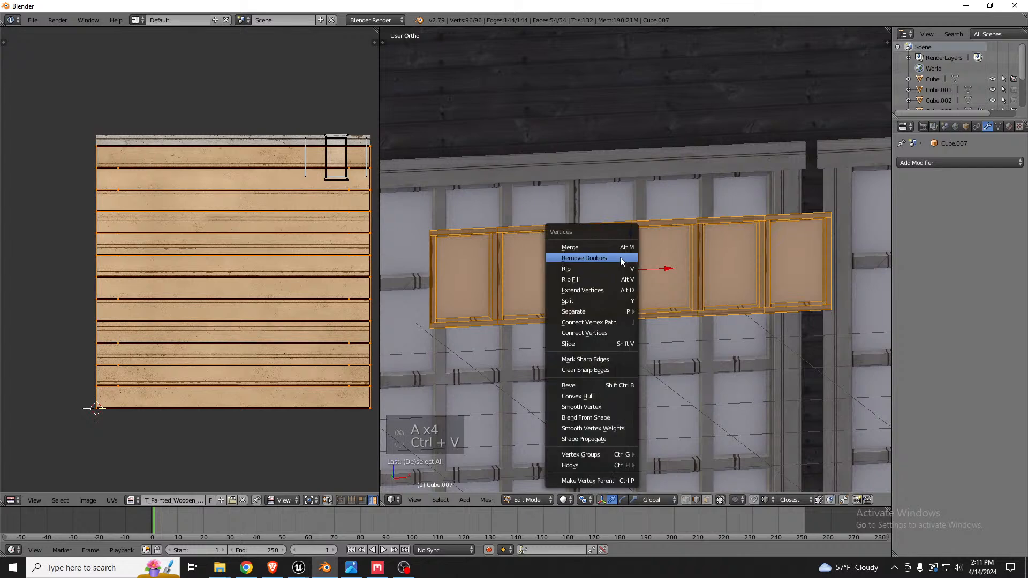
pyautogui.click(620, 258)
# Switch to face selection and select the six front faces of the row's top rail.
pyautogui.hotkey('ctrl', 'Tab')
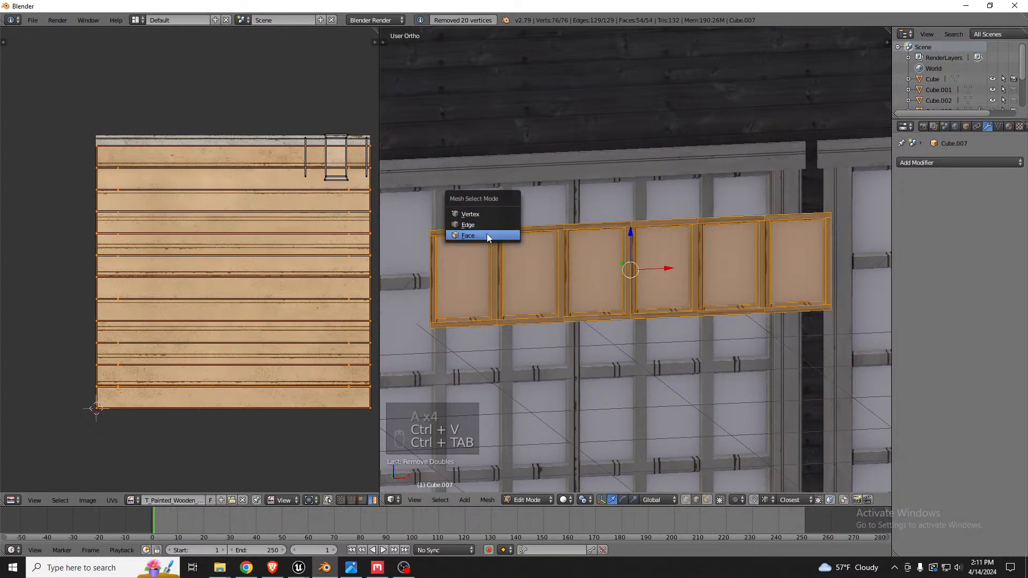
pyautogui.click(487, 235)
pyautogui.scroll(2, 493, 232)
pyautogui.keyDown('alt'); pyautogui.rightClick(498, 230); pyautogui.keyUp('alt')
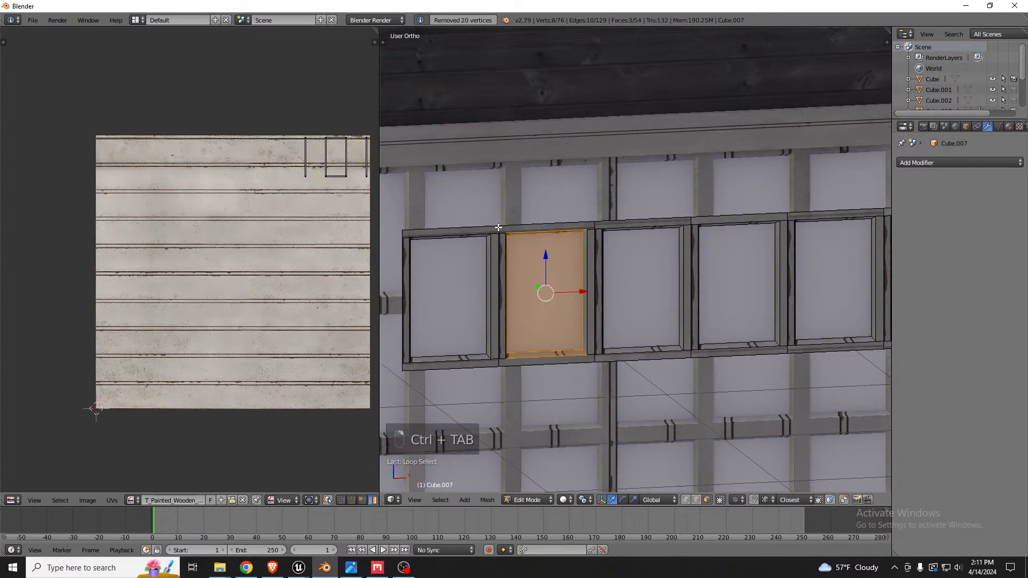
pyautogui.scroll(3, 498, 227)
pyautogui.rightClick(477, 236)
pyautogui.keyDown('shift'); pyautogui.rightClick(616, 227); pyautogui.keyUp('shift')
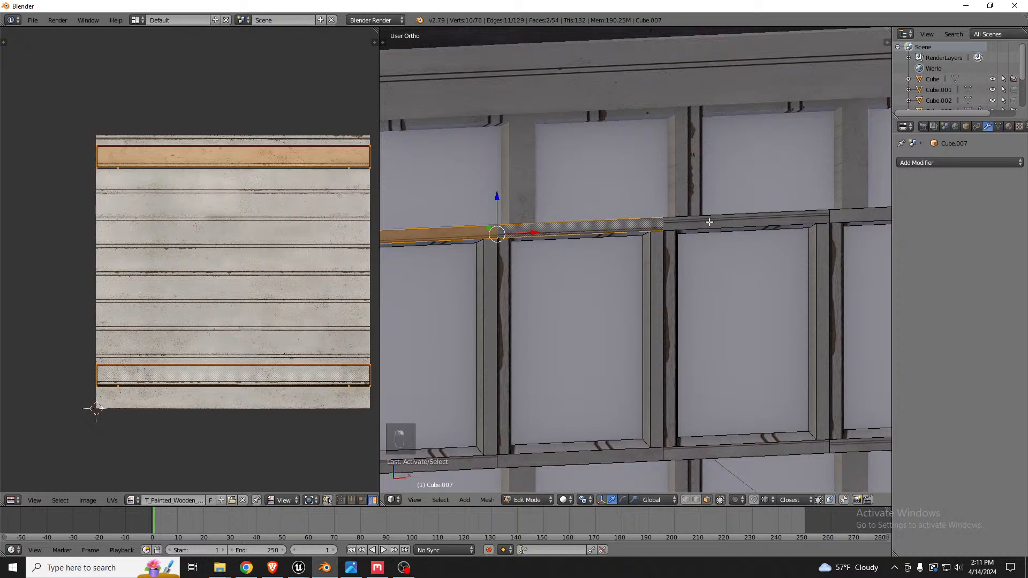
pyautogui.keyDown('shift'); pyautogui.rightClick(709, 221); pyautogui.keyUp('shift')
pyautogui.scroll(-2, 506, 237)
pyautogui.keyDown('shift'); pyautogui.rightClick(735, 225); pyautogui.keyUp('shift')
pyautogui.scroll(-2, 739, 225)
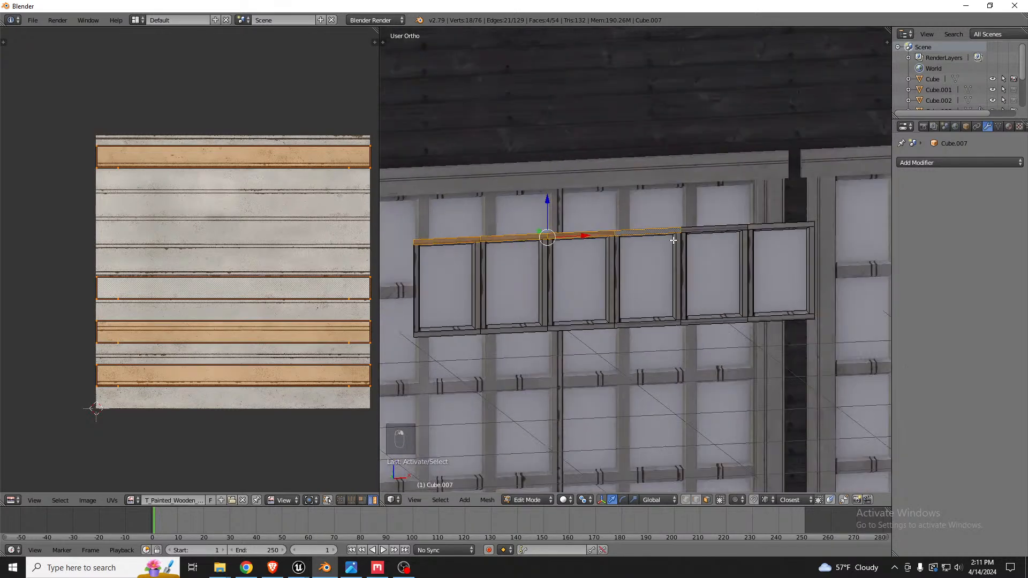
pyautogui.keyDown('shift'); pyautogui.rightClick(725, 226); pyautogui.keyUp('shift')
pyautogui.keyDown('shift'); pyautogui.rightClick(770, 224); pyautogui.keyUp('shift')
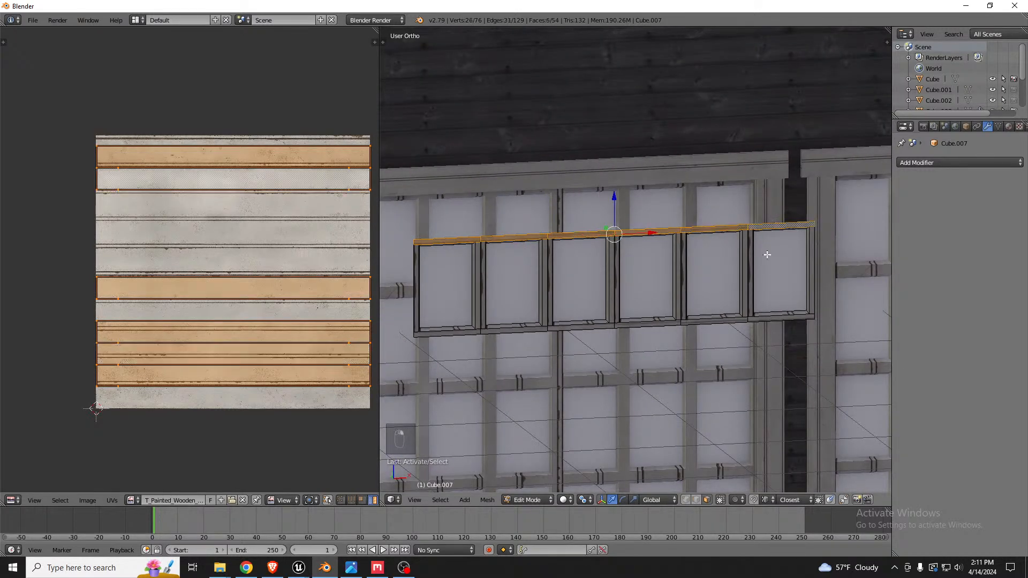
# Add the six front faces of the row's bottom rail to the selection.
pyautogui.keyDown('shift'); pyautogui.rightClick(765, 317); pyautogui.keyUp('shift')
pyautogui.hotkey('ctrl', 'z')
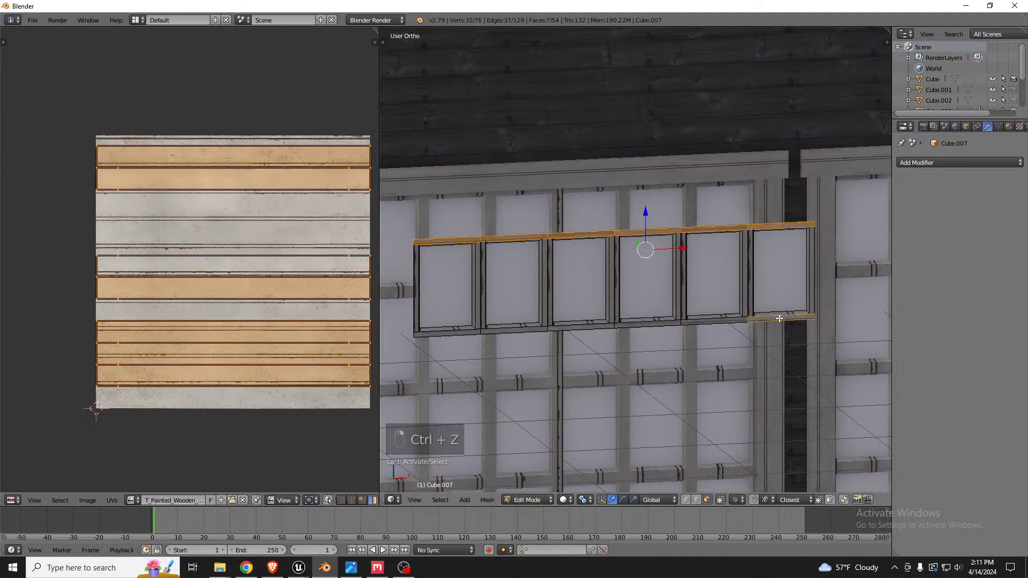
pyautogui.keyDown('shift'); pyautogui.rightClick(720, 321); pyautogui.keyUp('shift')
pyautogui.keyDown('shift'); pyautogui.rightClick(654, 323); pyautogui.keyUp('shift')
pyautogui.keyDown('shift'); pyautogui.rightClick(584, 329); pyautogui.keyUp('shift')
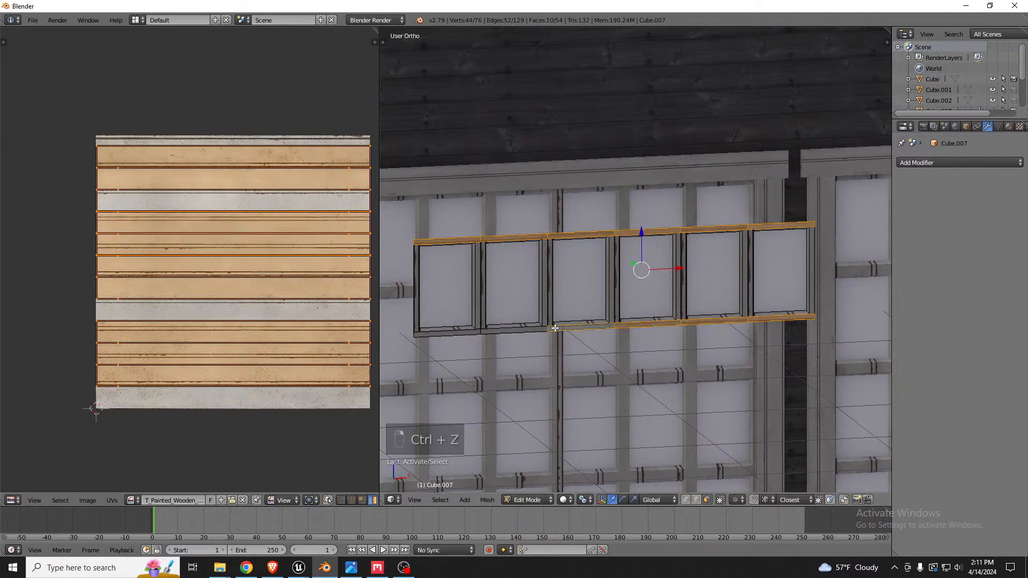
pyautogui.keyDown('shift'); pyautogui.rightClick(525, 330); pyautogui.keyUp('shift')
pyautogui.keyDown('shift'); pyautogui.rightClick(447, 332); pyautogui.keyUp('shift')
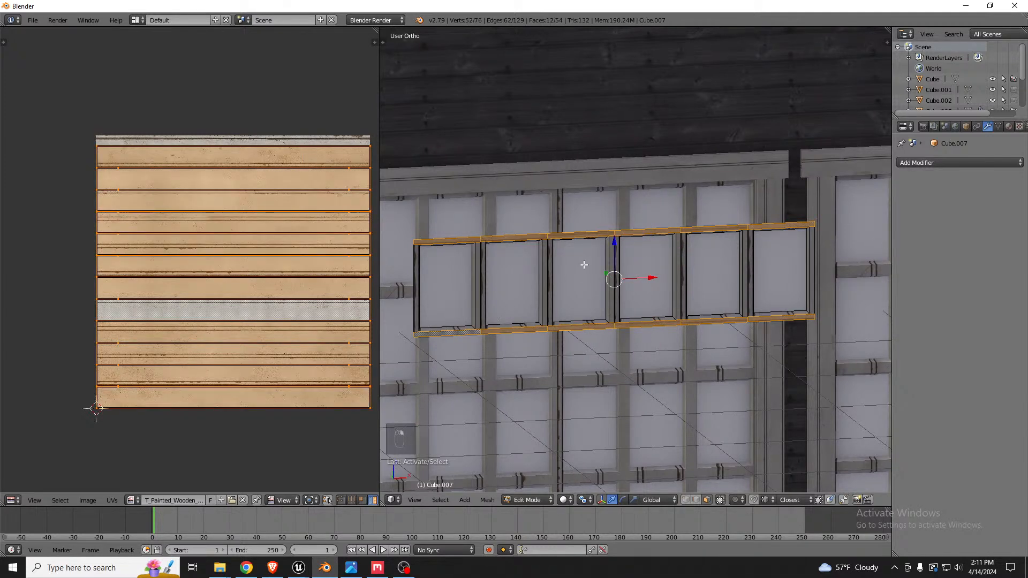
# Project the rail faces' UVs from the front view and scale the islands up over the painted wood texture.
pyautogui.press('KP_1')
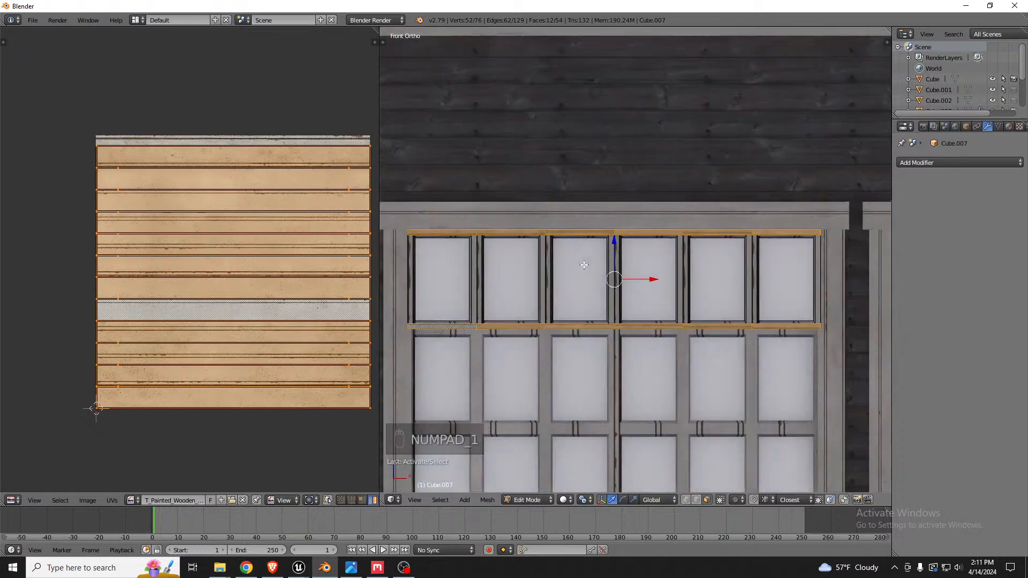
pyautogui.press('u')
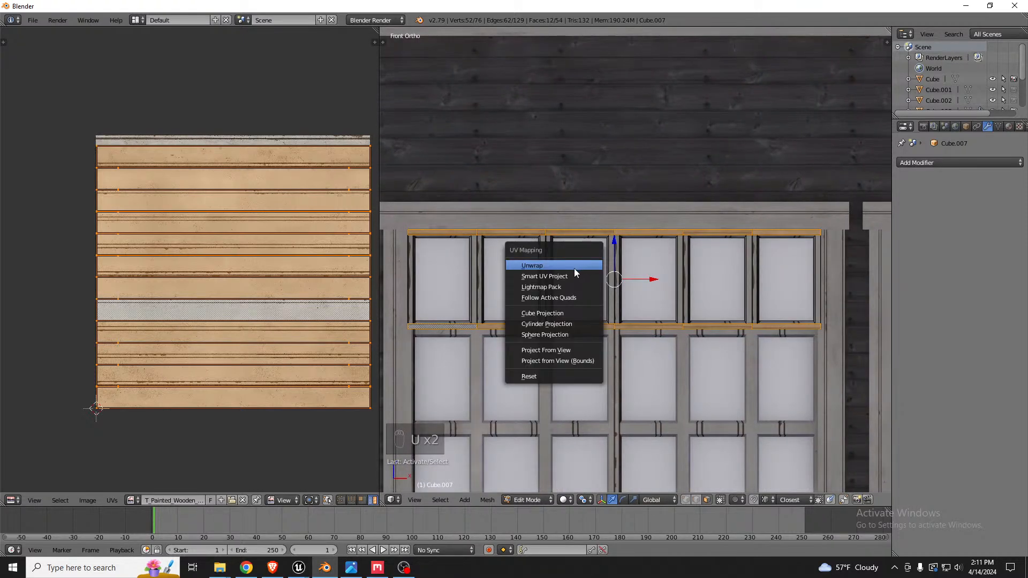
pyautogui.click(566, 348)
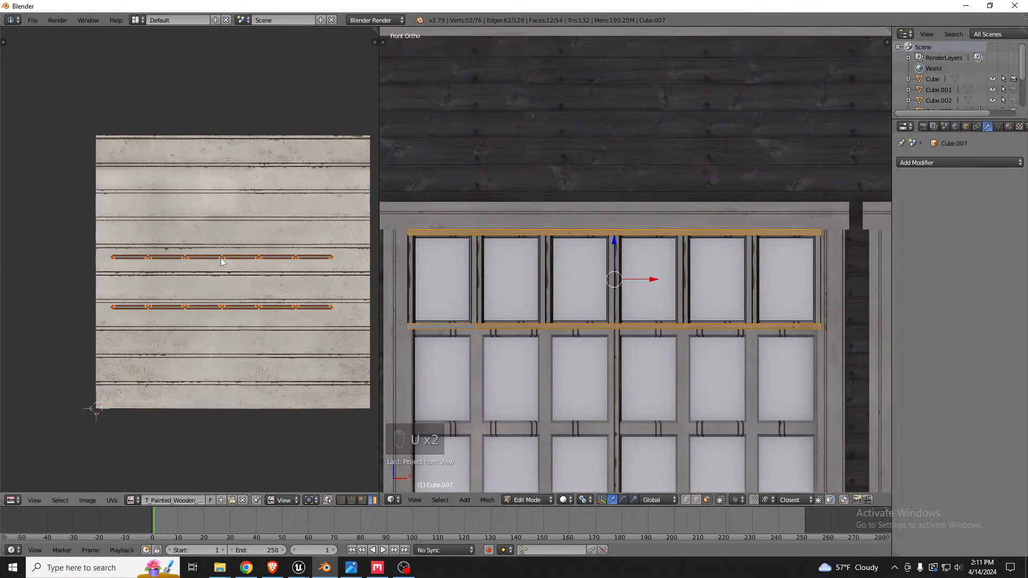
pyautogui.scroll(3, 220, 258)
pyautogui.press('a')
pyautogui.press('a')
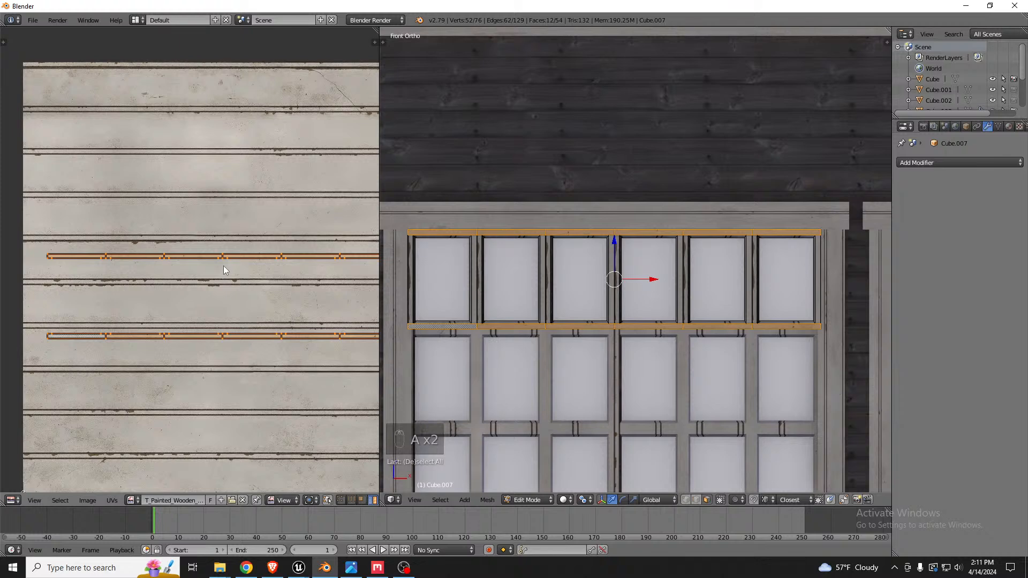
pyautogui.press('s')
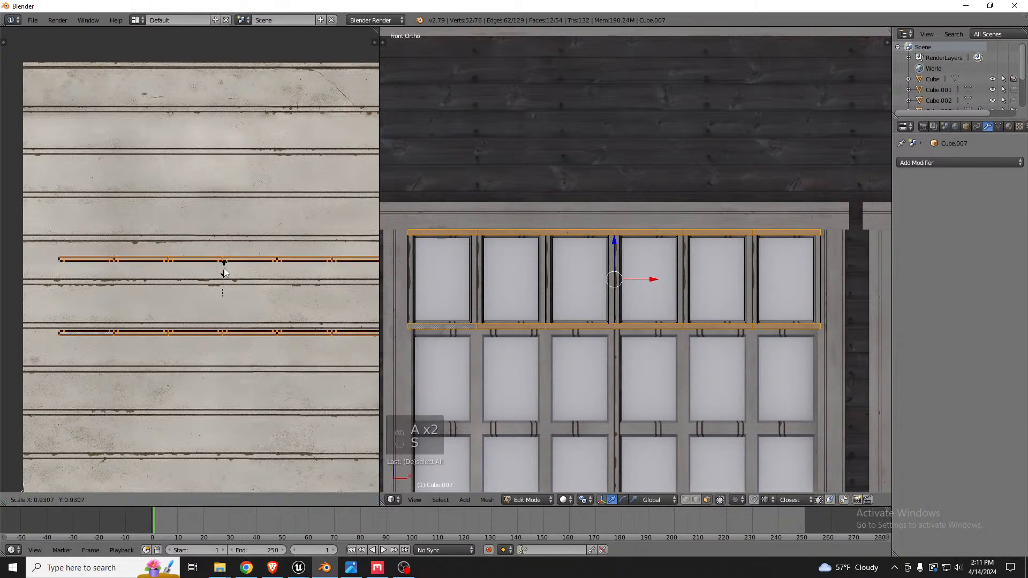
pyautogui.click(154, 265)
# Inspect the texture along the top rail up close and undo the last UV scaling.
pyautogui.scroll(5, 555, 223)
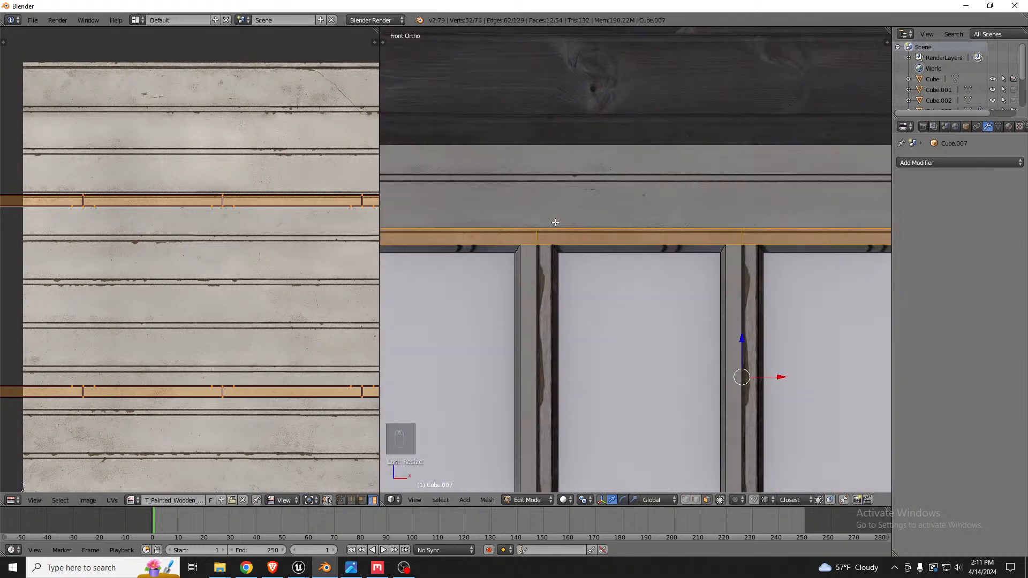
pyautogui.scroll(5, 516, 244)
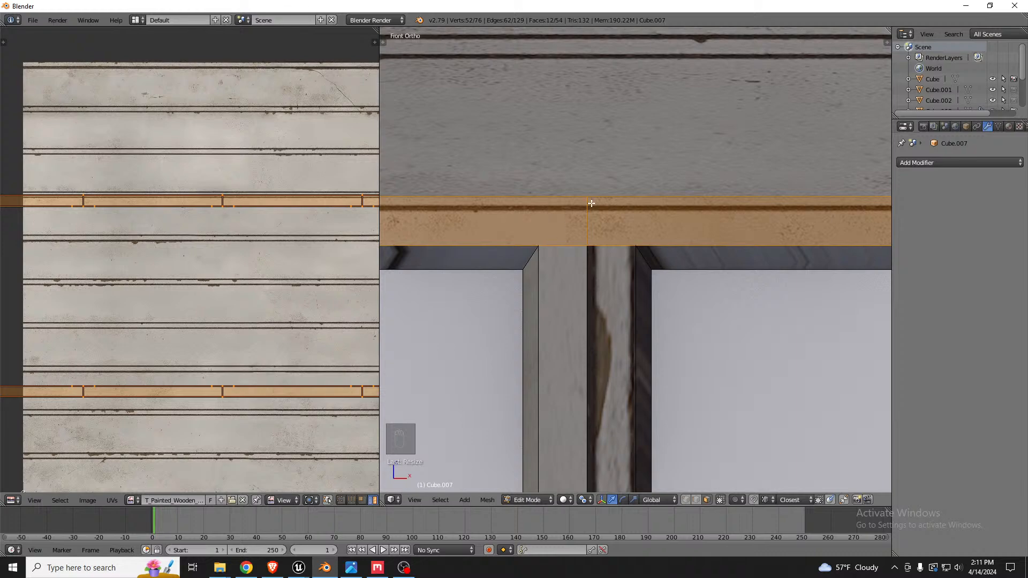
pyautogui.scroll(-8, 643, 189)
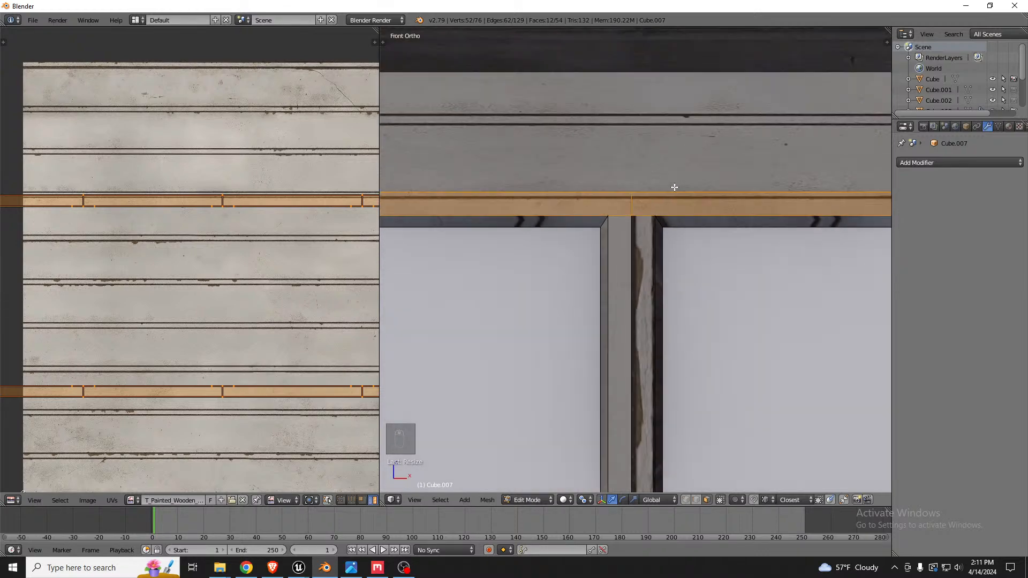
pyautogui.moveTo(645, 192); pyautogui.dragTo(656, 223, button='middle')
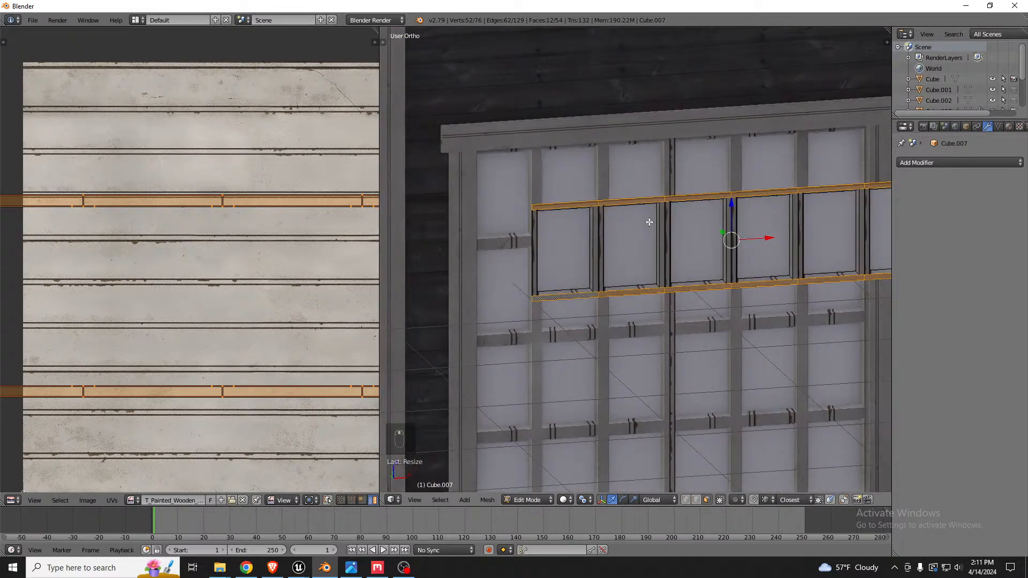
pyautogui.scroll(5, 622, 214)
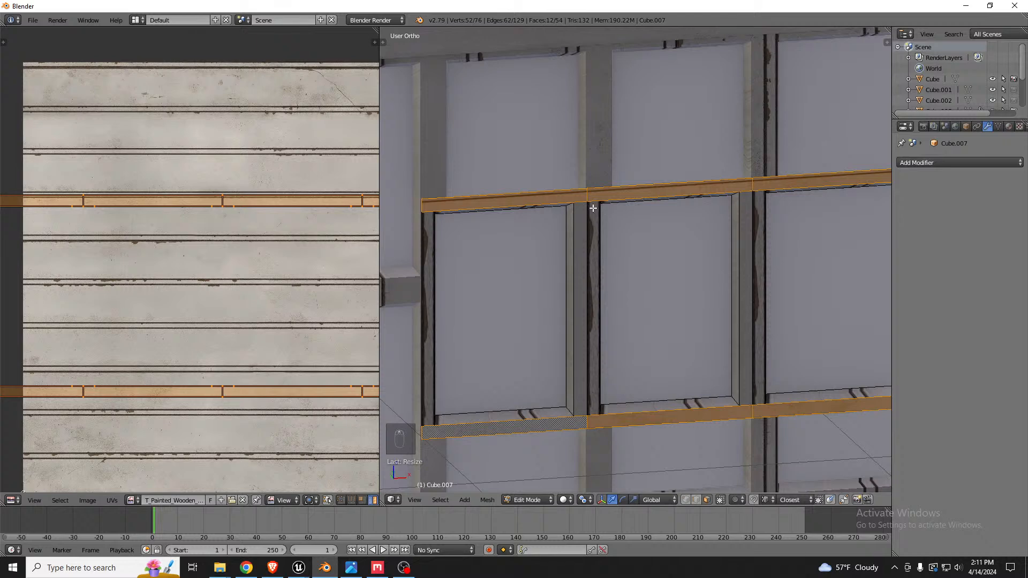
pyautogui.hotkey('ctrl', 'z')
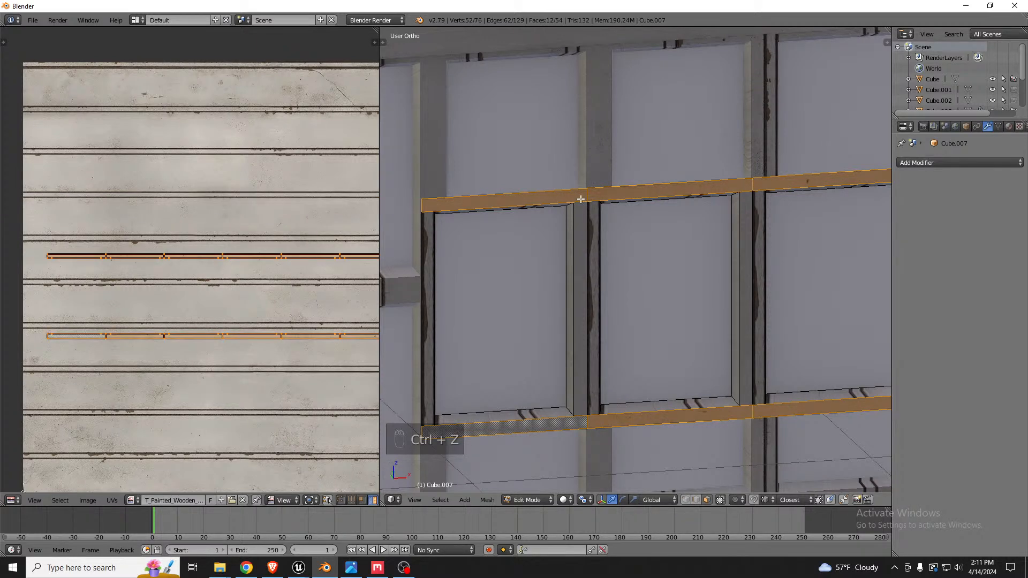
pyautogui.hotkey('ctrl', 'y')
# Add the upper and lower inner bevel faces of the first two panes to the rail selection.
pyautogui.moveTo(558, 204); pyautogui.dragTo(577, 214, button='middle')
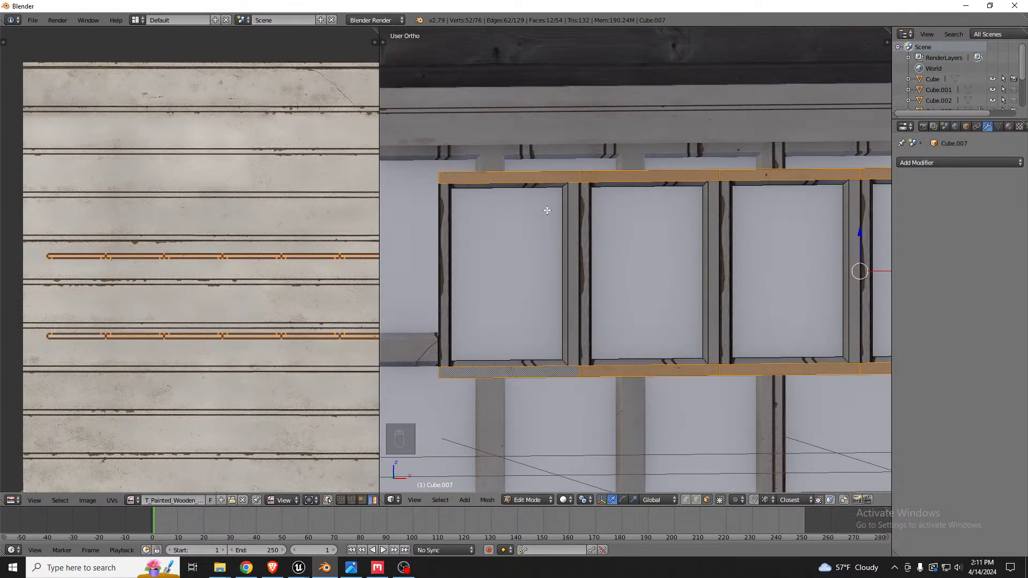
pyautogui.scroll(2, 536, 185)
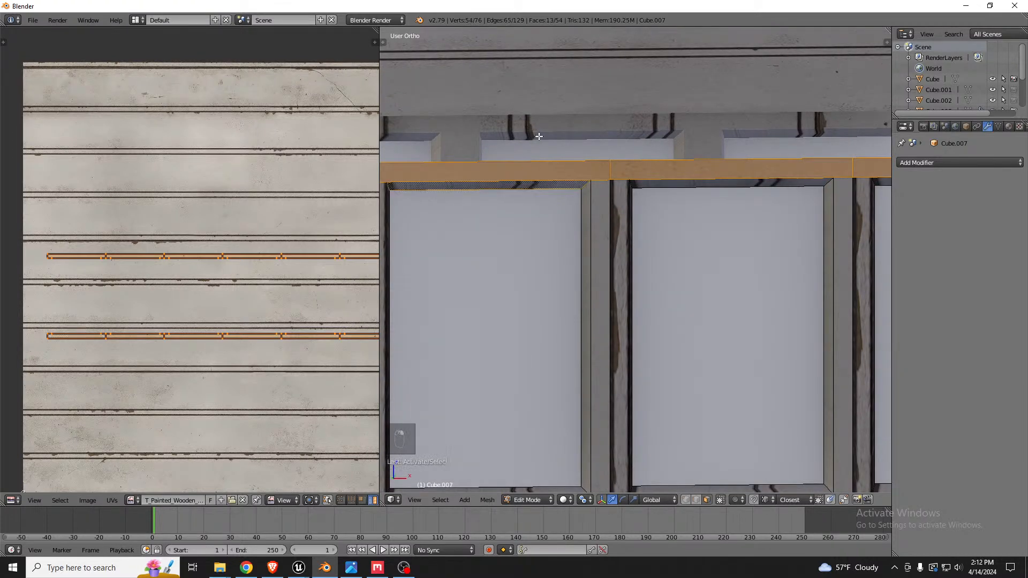
pyautogui.scroll(-2, 539, 135)
pyautogui.keyDown('shift'); pyautogui.rightClick(536, 379); pyautogui.keyUp('shift')
pyautogui.hotkey('ctrl', 'z')
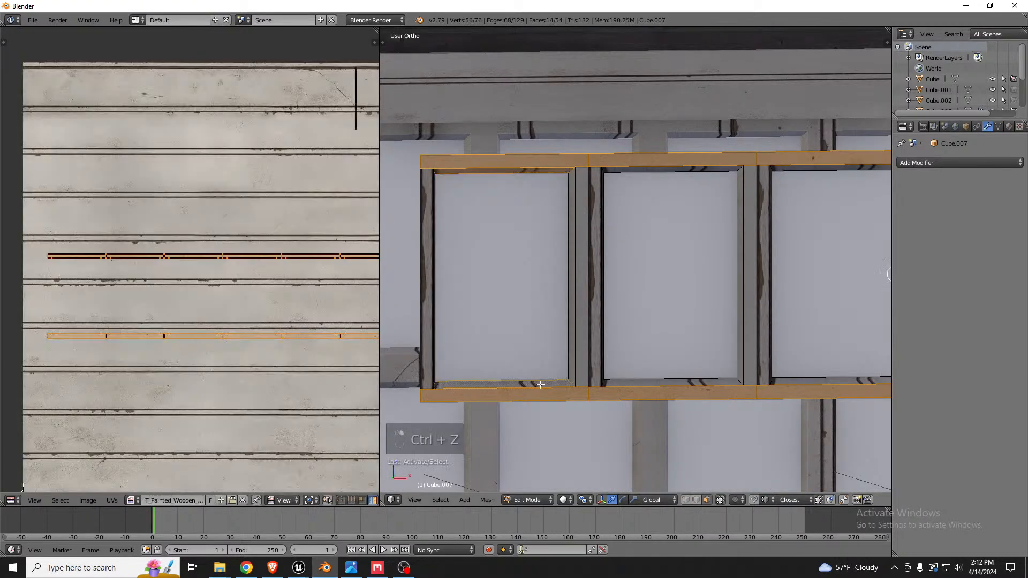
pyautogui.keyDown('shift'); pyautogui.rightClick(689, 380); pyautogui.keyUp('shift')
pyautogui.moveTo(678, 156); pyautogui.dragTo(679, 151, button='middle')
pyautogui.keyDown('shift'); pyautogui.rightClick(681, 166); pyautogui.keyUp('shift')
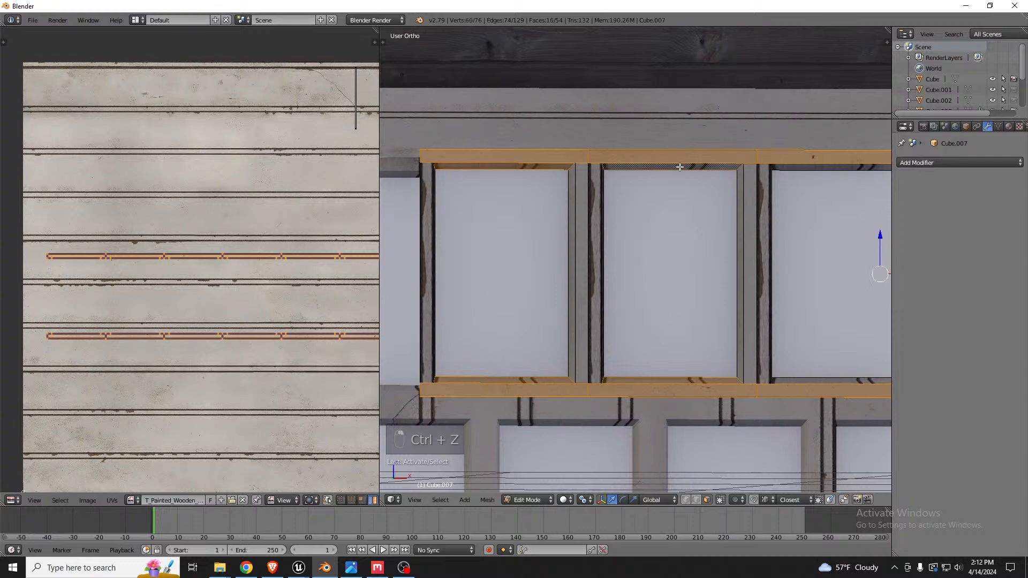
# Add the upper and lower inner bevel faces of the third and fourth panes to the selection.
pyautogui.scroll(-3, 733, 228)
pyautogui.keyDown('shift'); pyautogui.moveTo(733, 228); pyautogui.dragTo(660, 207, button='middle'); pyautogui.keyUp('shift')
pyautogui.scroll(2, 660, 207)
pyautogui.keyDown('shift'); pyautogui.rightClick(691, 171); pyautogui.keyUp('shift')
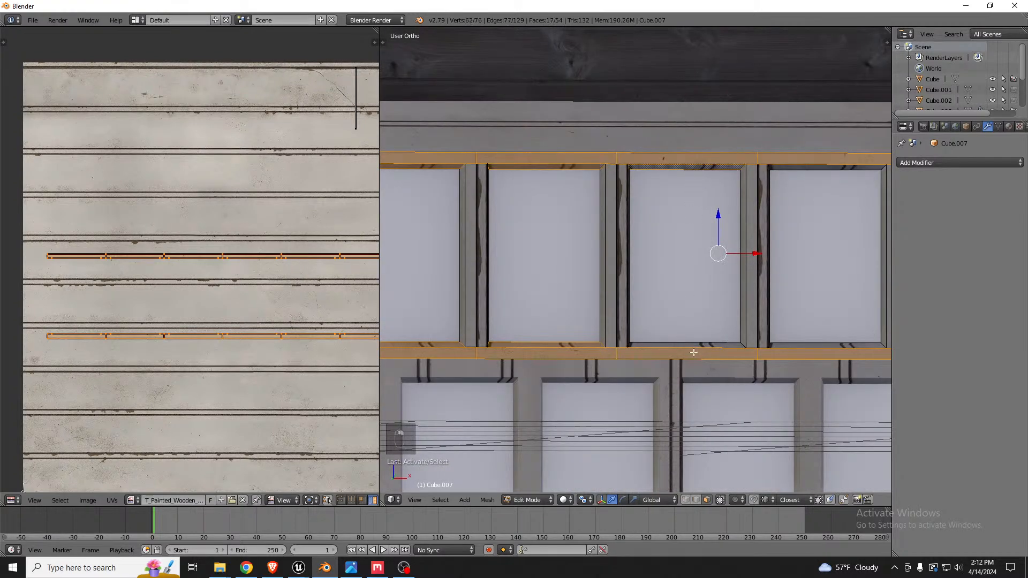
pyautogui.keyDown('shift'); pyautogui.rightClick(694, 349); pyautogui.keyUp('shift')
pyautogui.keyDown('shift'); pyautogui.rightClick(819, 342); pyautogui.keyUp('shift')
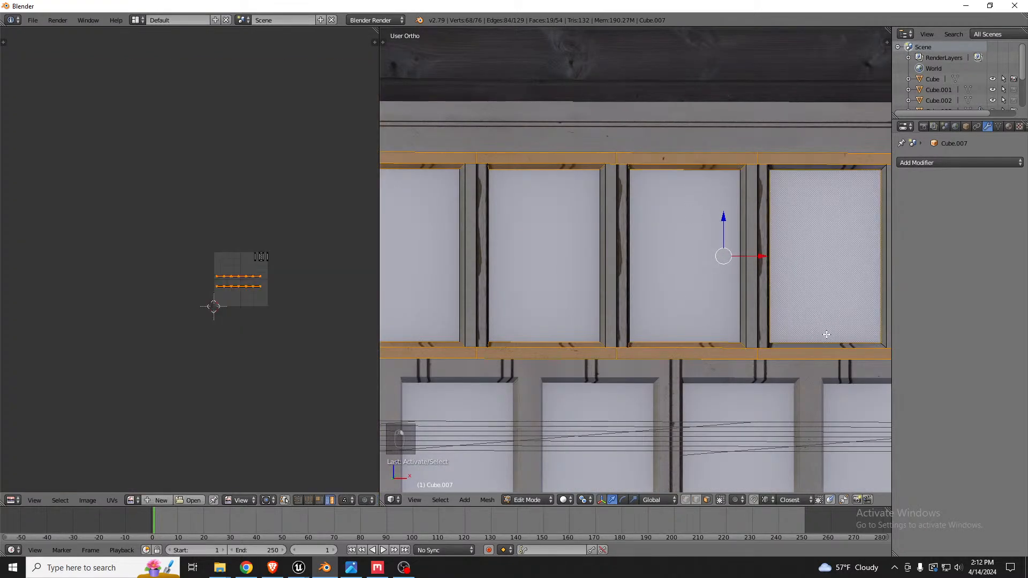
pyautogui.hotkey('ctrl', 'z')
pyautogui.keyDown('shift'); pyautogui.rightClick(824, 346); pyautogui.keyUp('shift')
pyautogui.keyDown('shift'); pyautogui.click(822, 168); pyautogui.keyUp('shift')
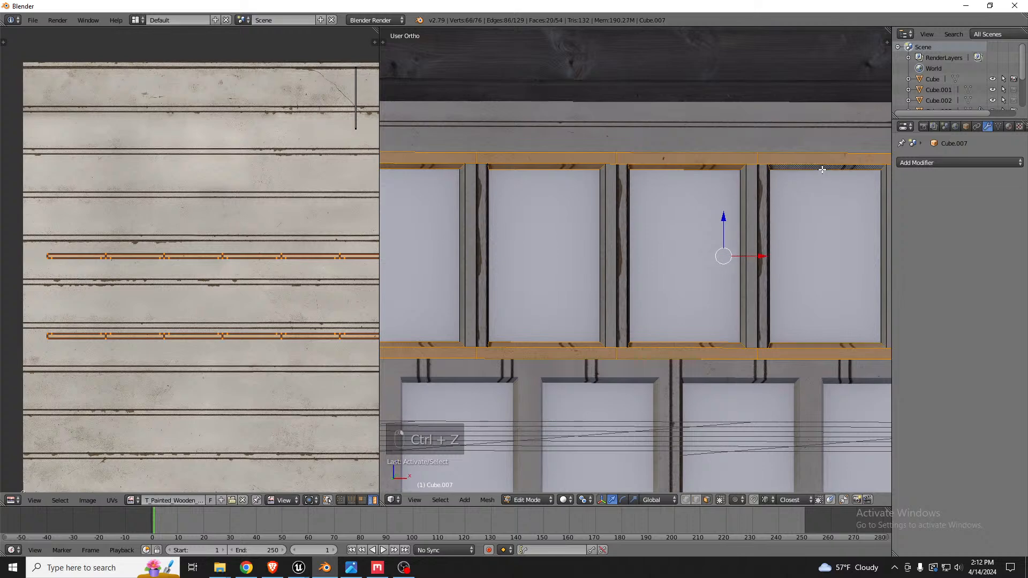
# Add the upper and lower inner bevel faces of the fifth and sixth panes to the selection.
pyautogui.scroll(-4, 822, 169)
pyautogui.scroll(4, 703, 184)
pyautogui.keyDown('shift'); pyautogui.click(714, 168); pyautogui.keyUp('shift')
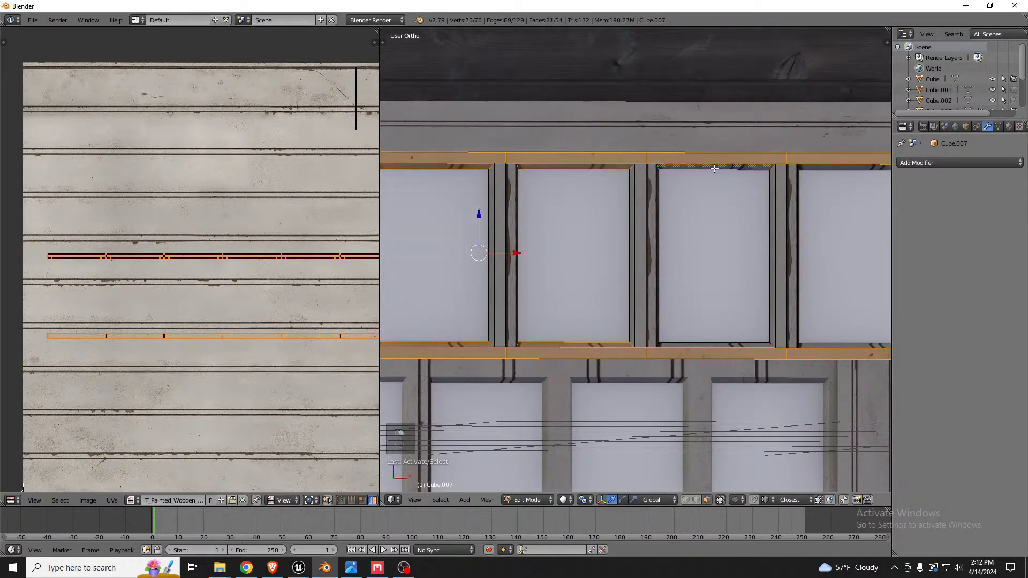
pyautogui.keyDown('shift'); pyautogui.click(731, 347); pyautogui.keyUp('shift')
pyautogui.keyDown('shift'); pyautogui.click(851, 345); pyautogui.keyUp('shift')
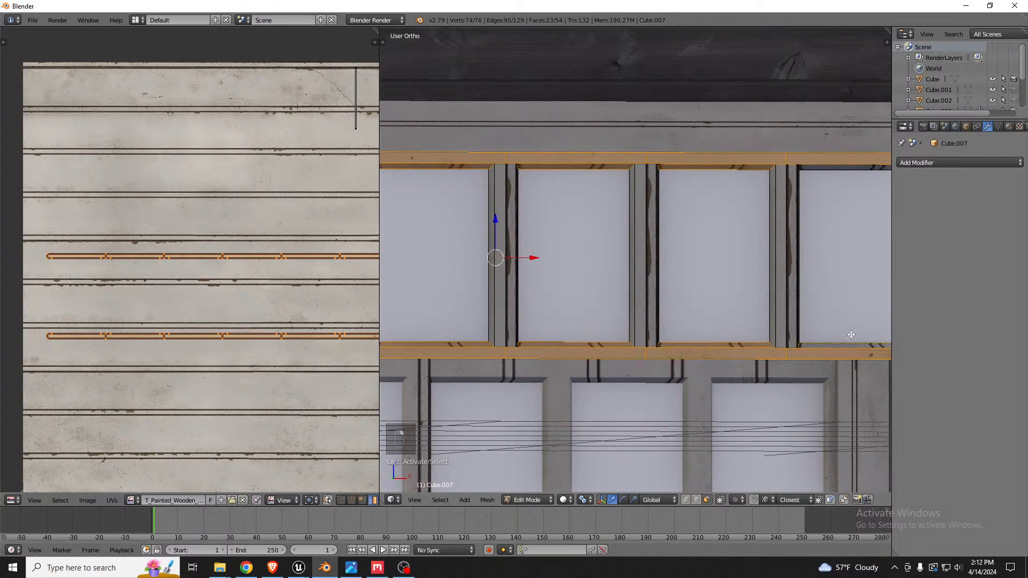
pyautogui.keyDown('shift'); pyautogui.click(854, 173); pyautogui.keyUp('shift')
# Project the selected rail and bevel faces' UVs from the current angled view and examine the resulting islands.
pyautogui.scroll(-3, 616, 279)
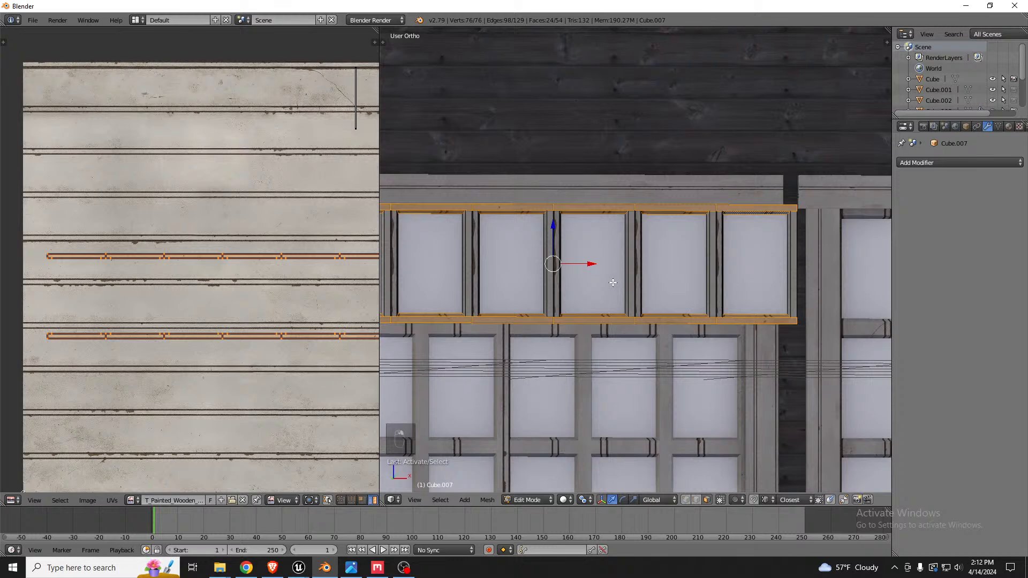
pyautogui.press('u')
pyautogui.click(608, 288)
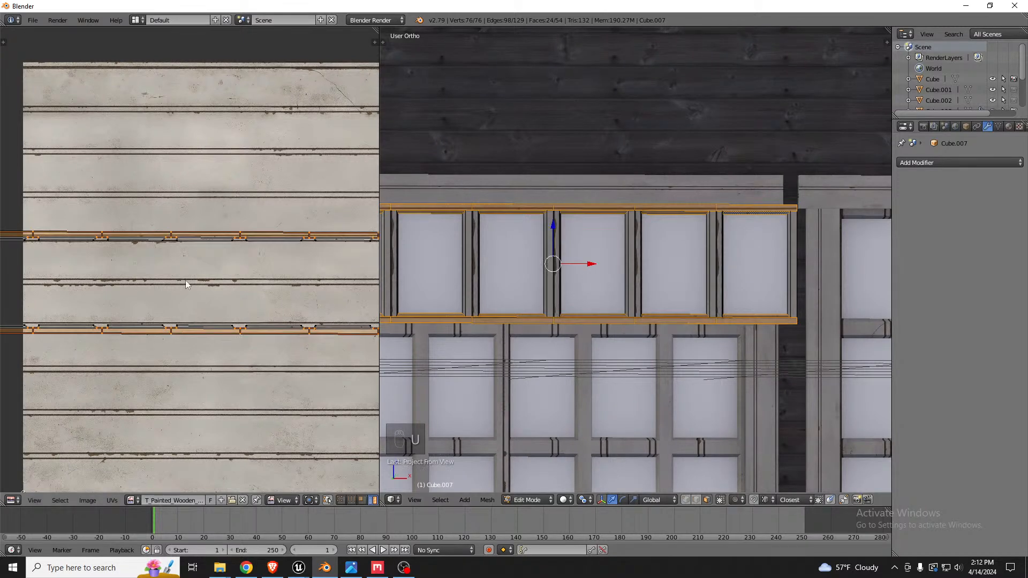
pyautogui.press('a')
pyautogui.press('a')
pyautogui.scroll(5, 187, 247)
pyautogui.scroll(2, 184, 236)
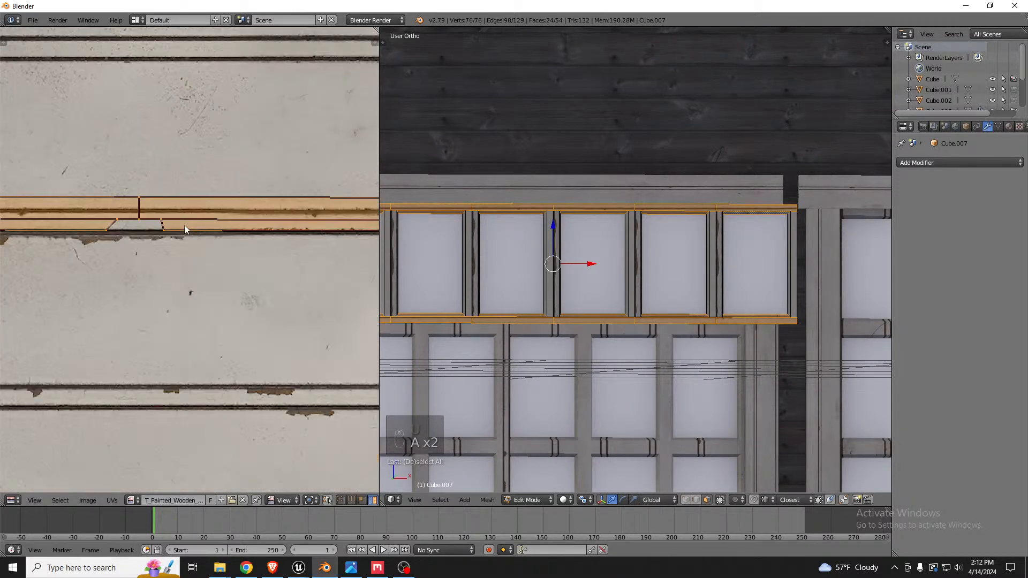
pyautogui.scroll(-1, 184, 224)
pyautogui.scroll(-2, 731, 220)
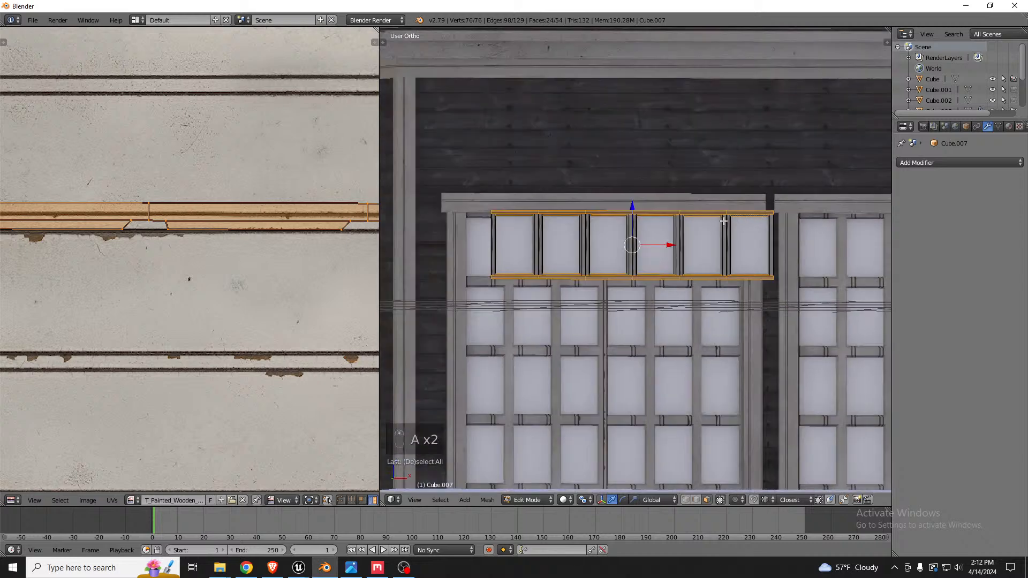
# Project the selected rail and bevel faces' UVs from the front view and scale up the resulting islands on the wood texture.
pyautogui.press('KP_1')
pyautogui.press('u')
pyautogui.press('u')
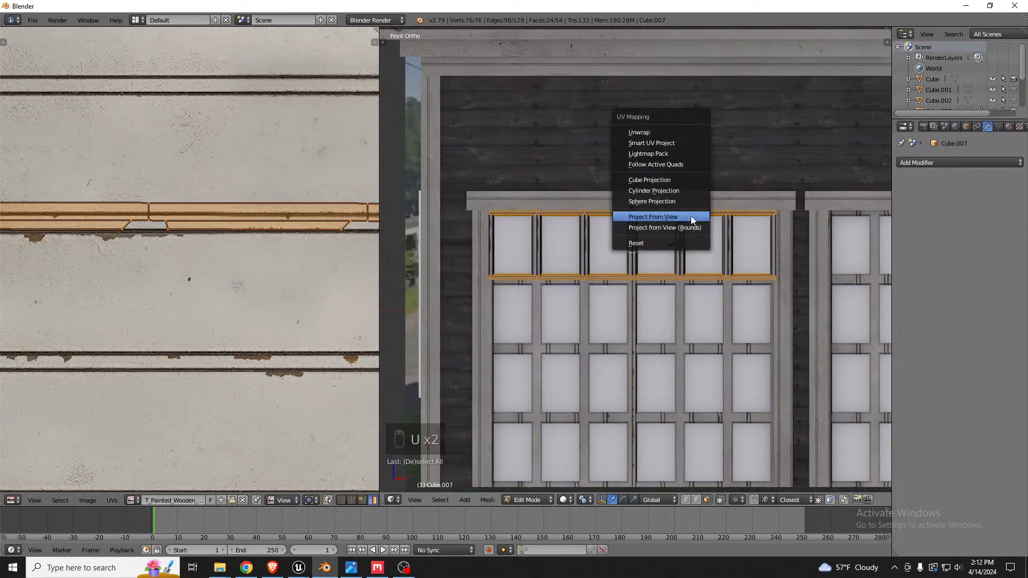
pyautogui.click(691, 216)
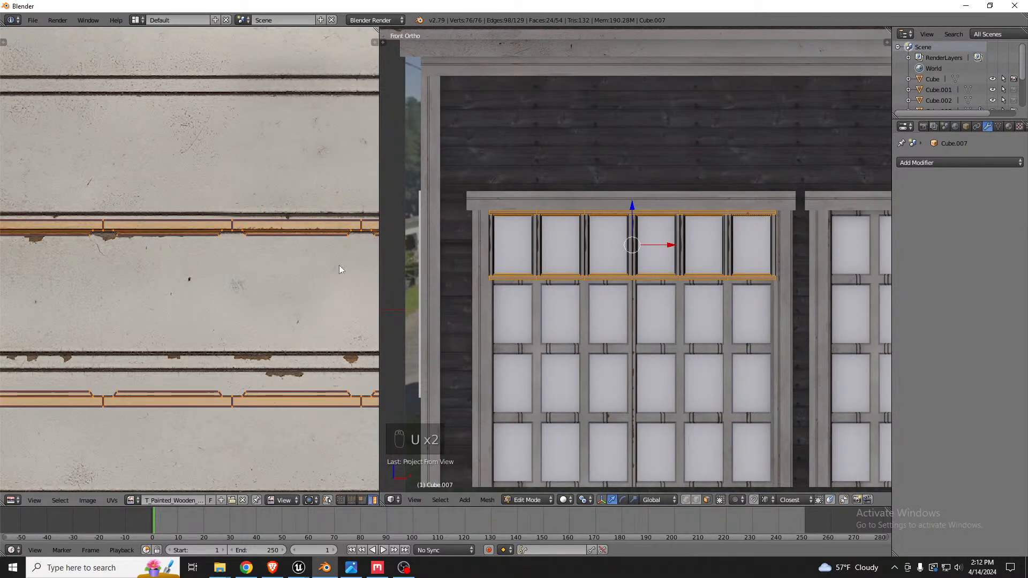
pyautogui.press('s')
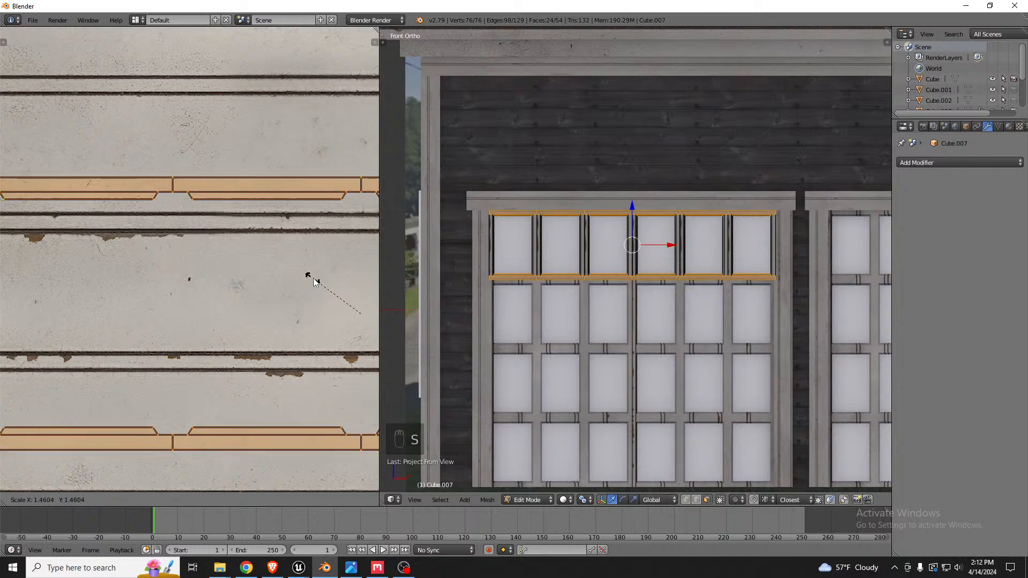
pyautogui.click(314, 284)
# Invert the face selection and deselect the six glass panes so that only the vertical frame bars stay selected.
pyautogui.scroll(4, 530, 228)
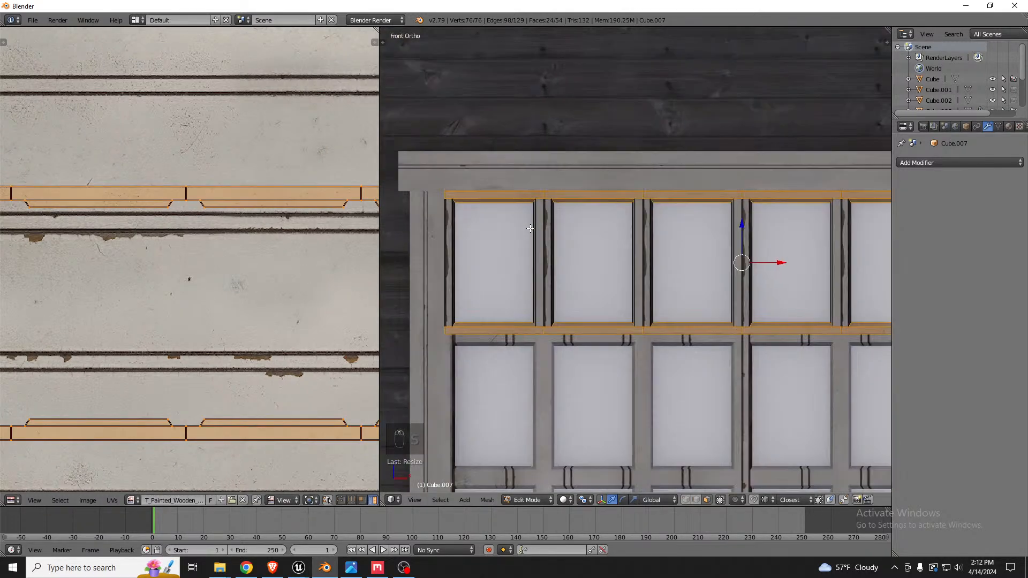
pyautogui.scroll(2, 531, 229)
pyautogui.hotkey('ctrl', 'i')
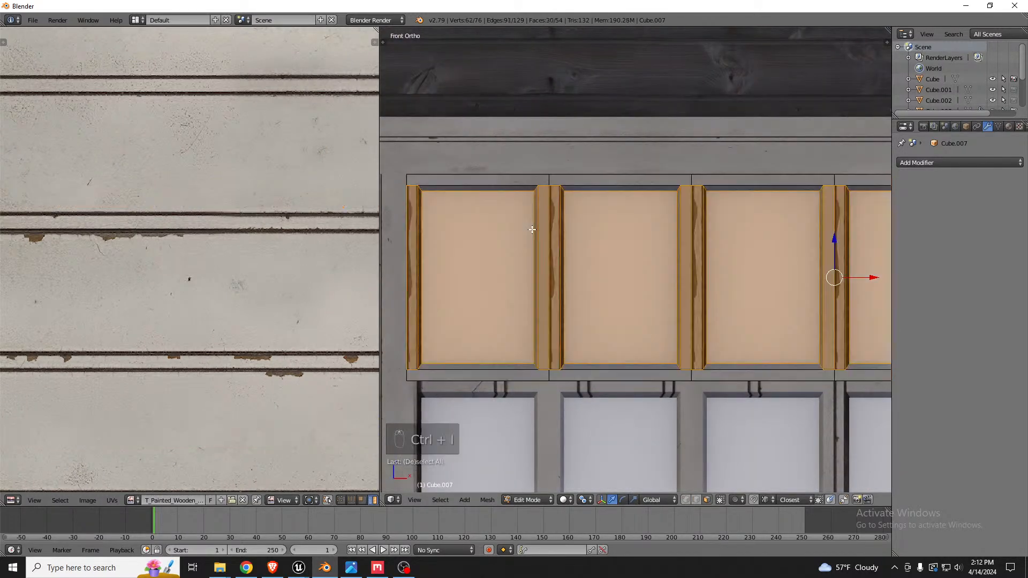
pyautogui.keyDown('shift'); pyautogui.rightClick(504, 247); pyautogui.keyUp('shift')
pyautogui.keyDown('shift'); pyautogui.rightClick(615, 243); pyautogui.keyUp('shift')
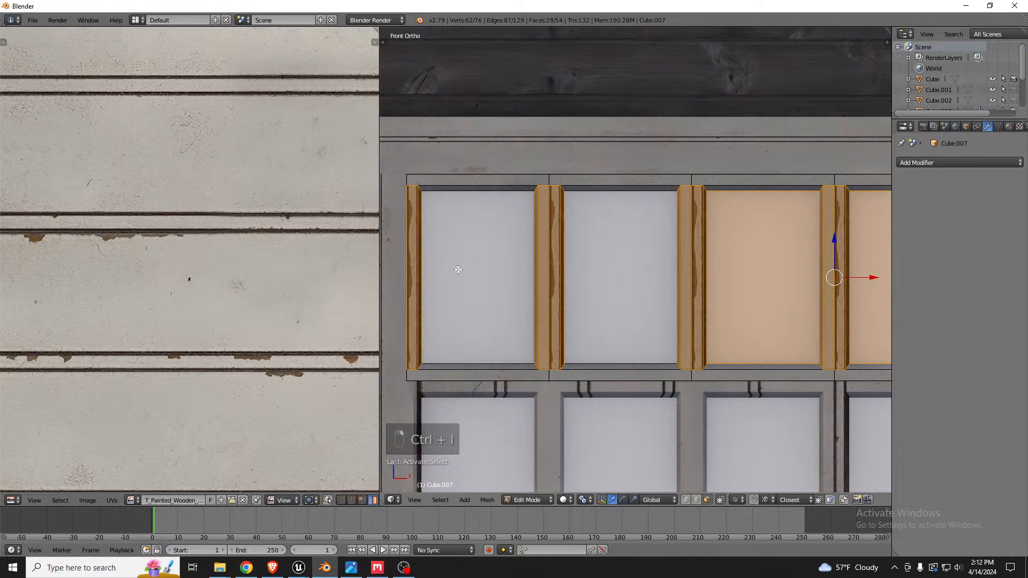
pyautogui.scroll(-2, 459, 269)
pyautogui.keyDown('shift'); pyautogui.rightClick(669, 260); pyautogui.keyUp('shift')
pyautogui.keyDown('shift'); pyautogui.rightClick(772, 254); pyautogui.keyUp('shift')
pyautogui.scroll(-3, 793, 253)
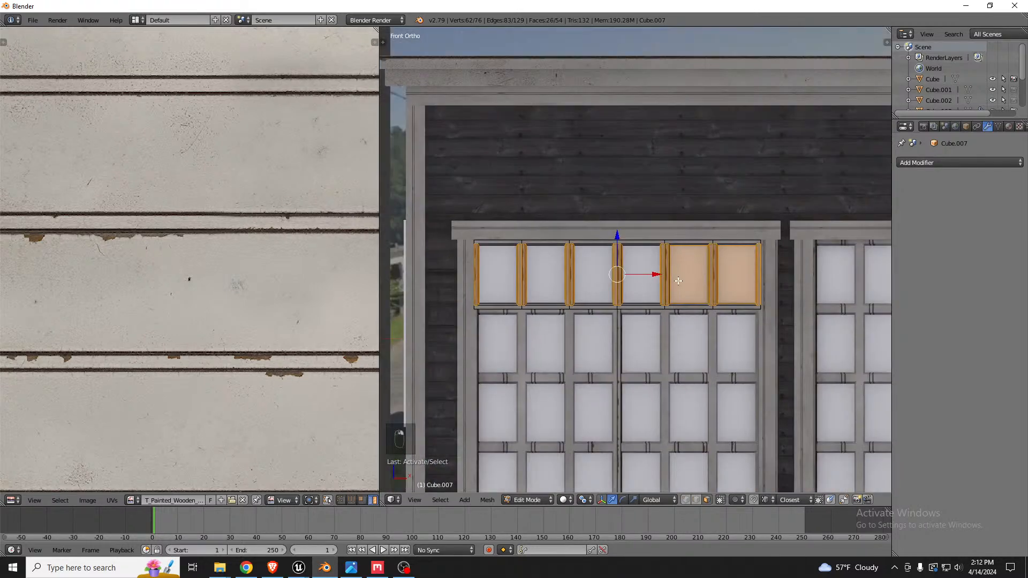
pyautogui.keyDown('shift'); pyautogui.rightClick(677, 280); pyautogui.keyUp('shift')
pyautogui.keyDown('shift'); pyautogui.rightClick(743, 269); pyautogui.keyUp('shift')
# Project the vertical frame bars' UVs from the front view and rotate the islands 90° to follow the wood planks.
pyautogui.press('u')
pyautogui.click(732, 268)
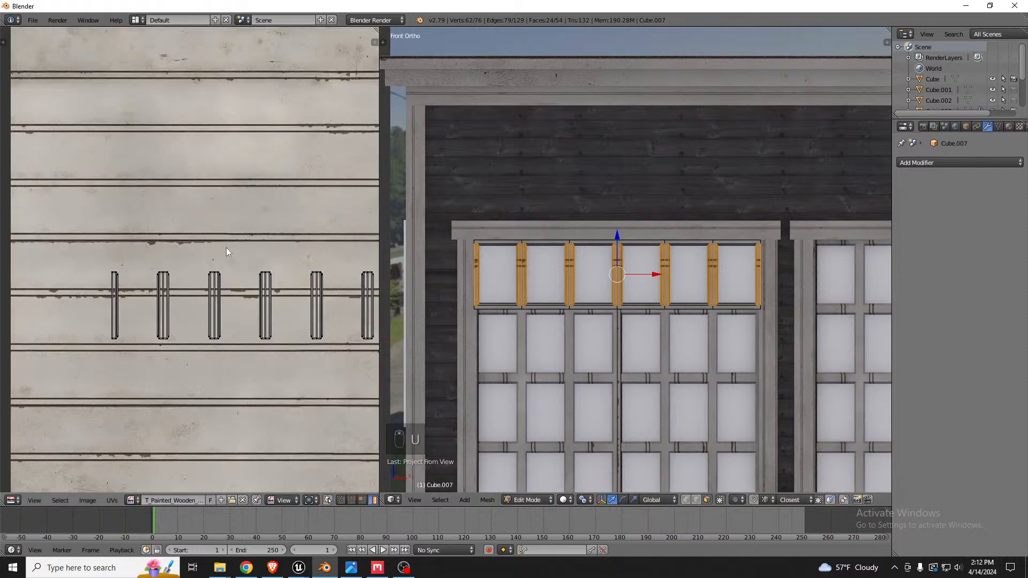
pyautogui.write('ar90')
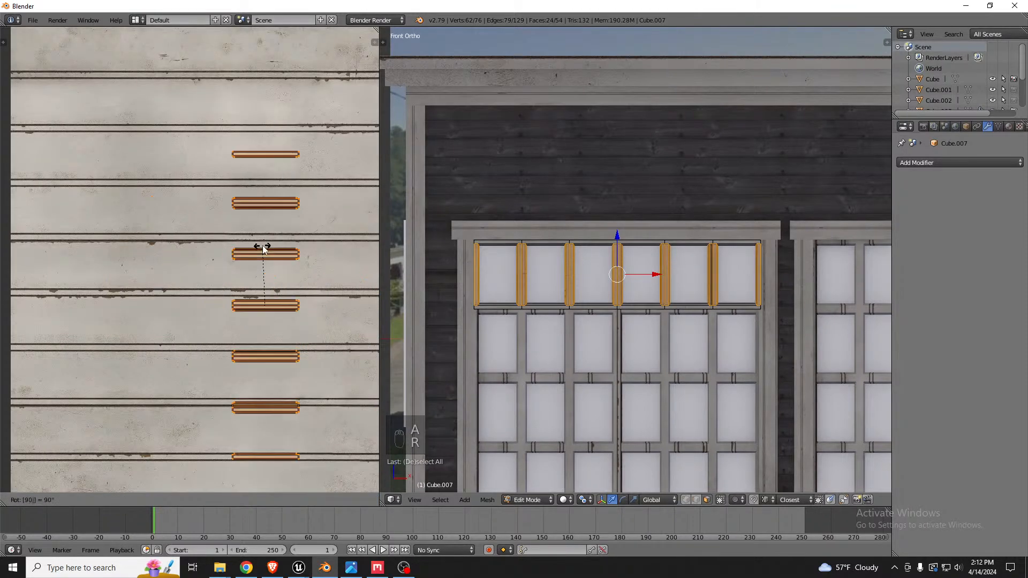
pyautogui.press('Return')
pyautogui.moveTo(563, 297); pyautogui.dragTo(606, 298, button='middle')
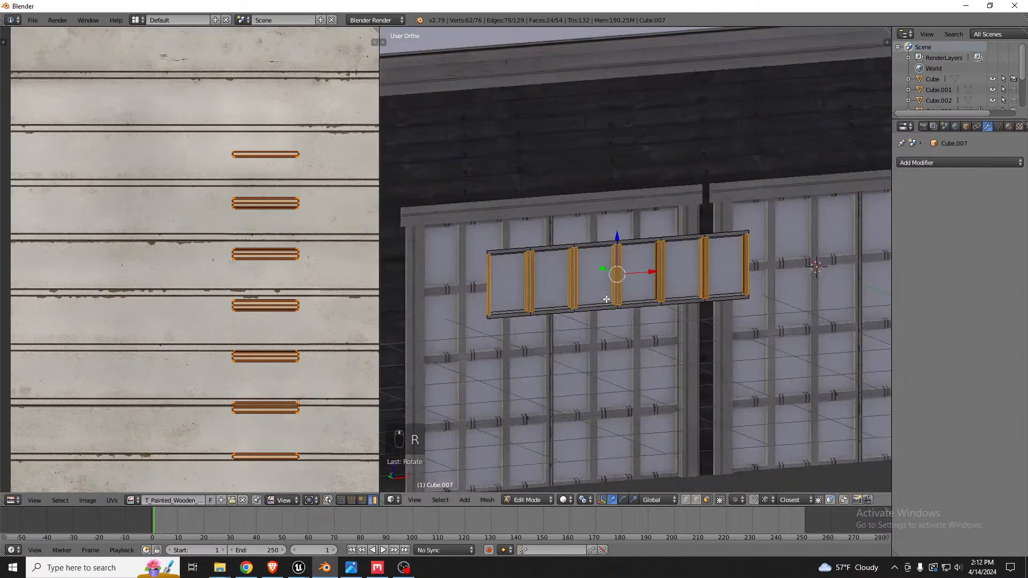
pyautogui.press('Tab')
pyautogui.scroll(3, 598, 290)
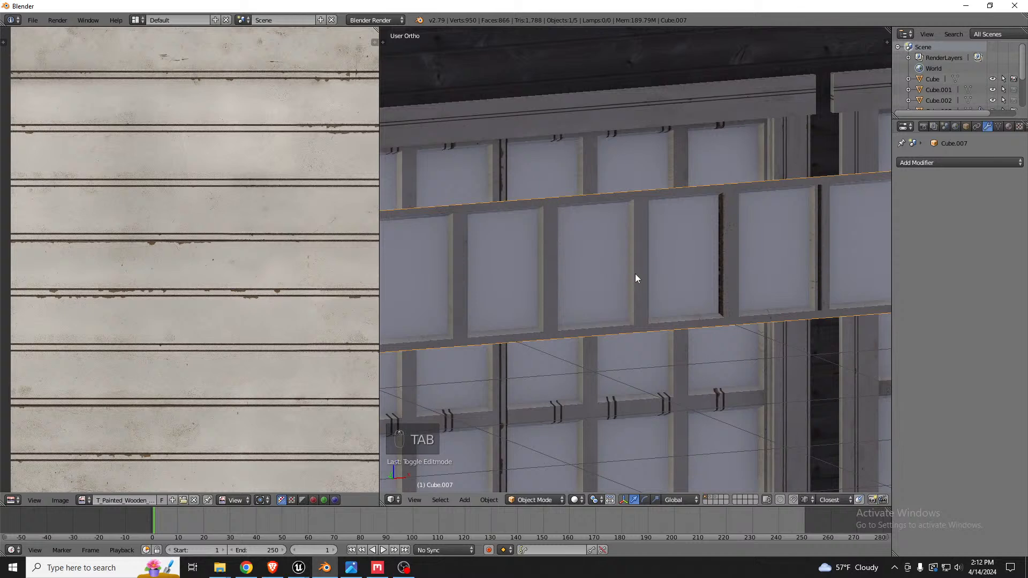
pyautogui.scroll(-4, 634, 274)
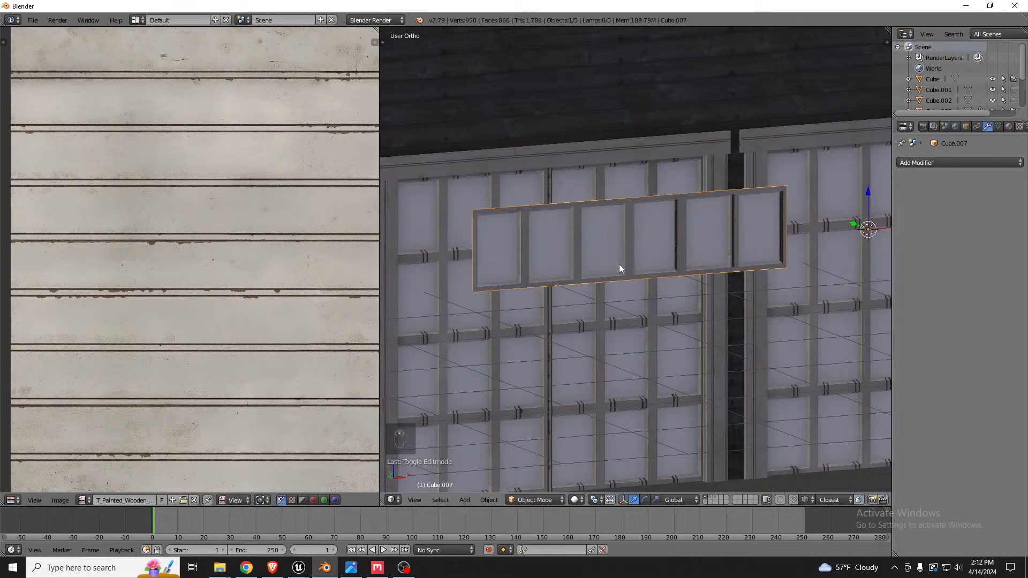
# Add an Array modifier to the pane row with relative offsets of X 0 and Z 1.
pyautogui.click(950, 162)
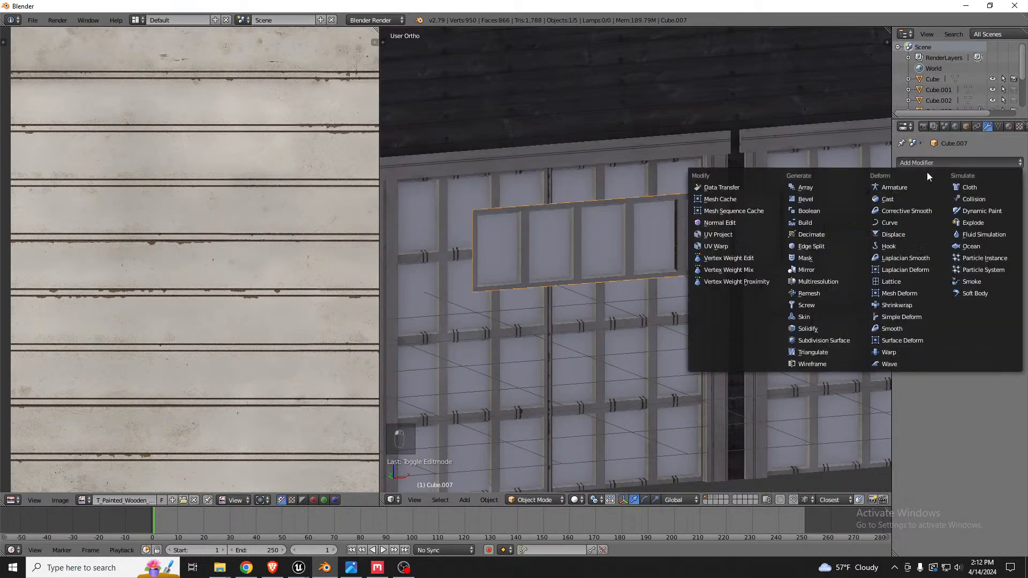
pyautogui.click(832, 188)
pyautogui.moveTo(778, 205); pyautogui.dragTo(625, 184, button='middle')
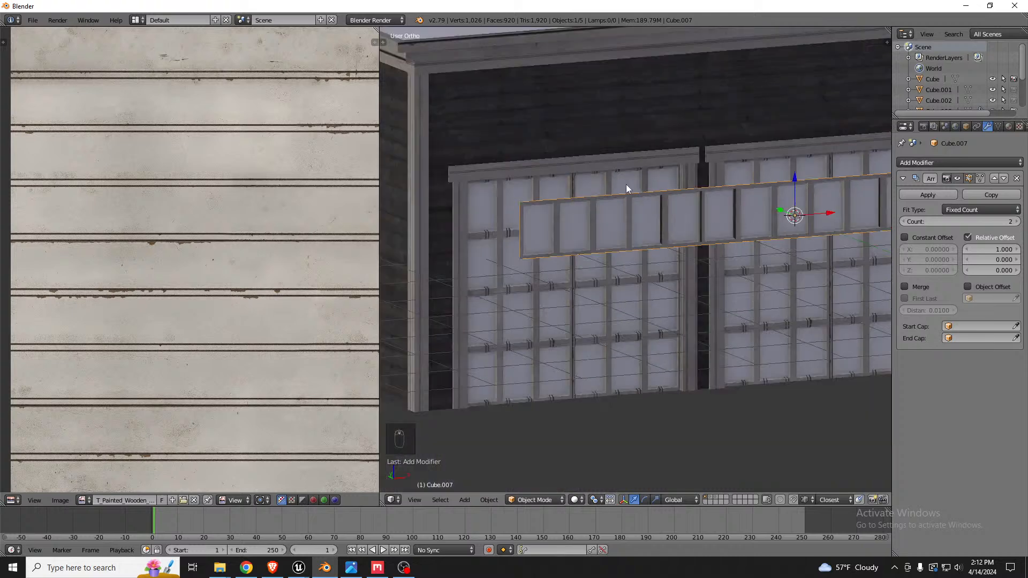
pyautogui.click(991, 249)
pyautogui.write('0')
pyautogui.press('Tab')
pyautogui.press('Tab')
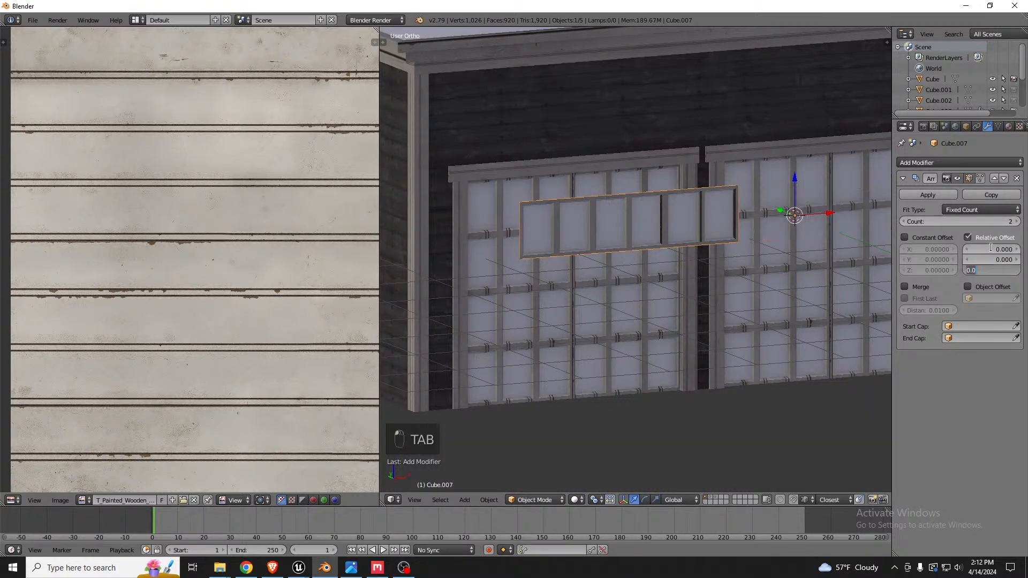
pyautogui.write('1')
pyautogui.press('Return')
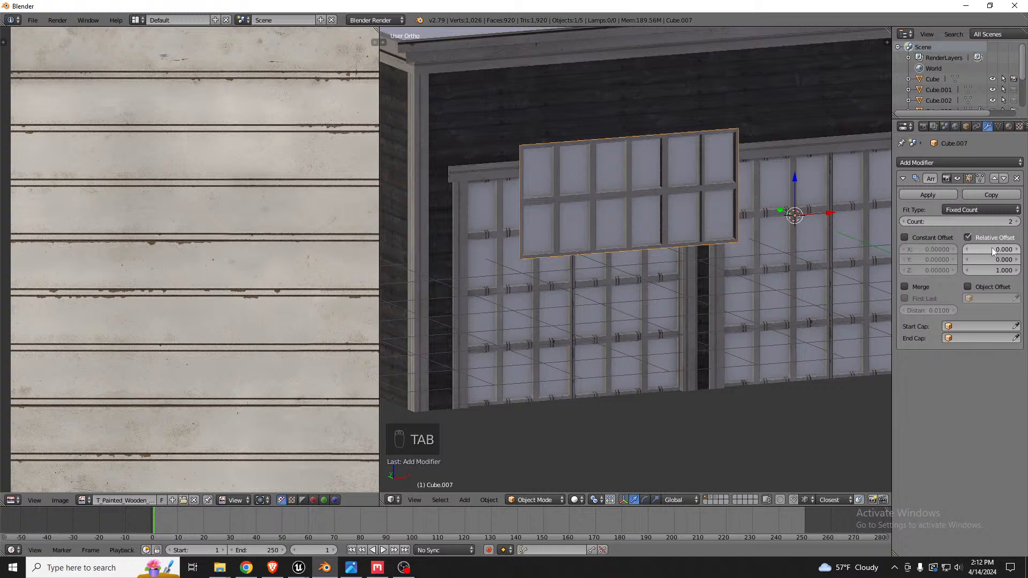
# Set the array's relative Z offset to -1 and its count to 4, and apply the modifier.
pyautogui.click(993, 269)
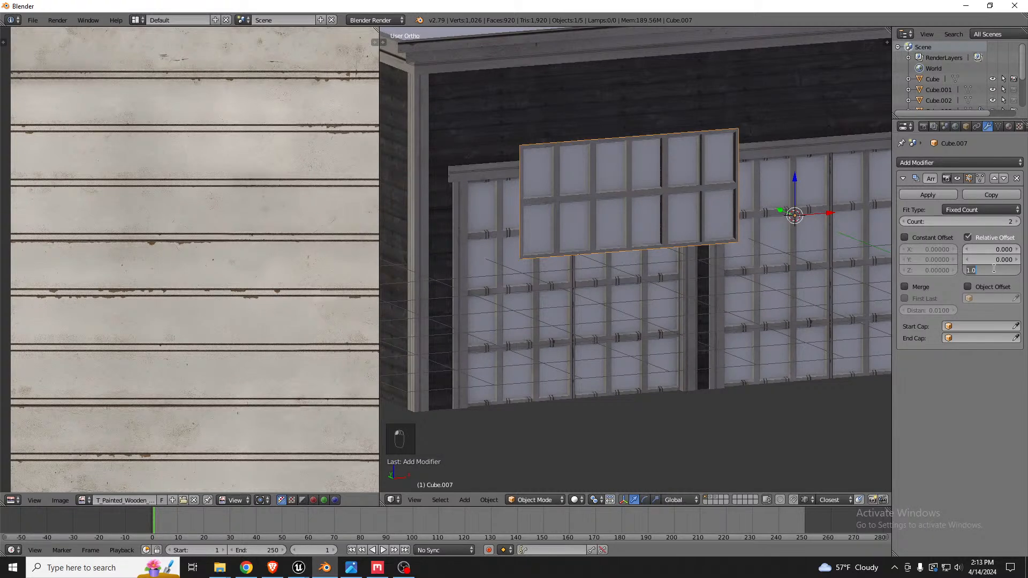
pyautogui.write('-1')
pyautogui.press('Return')
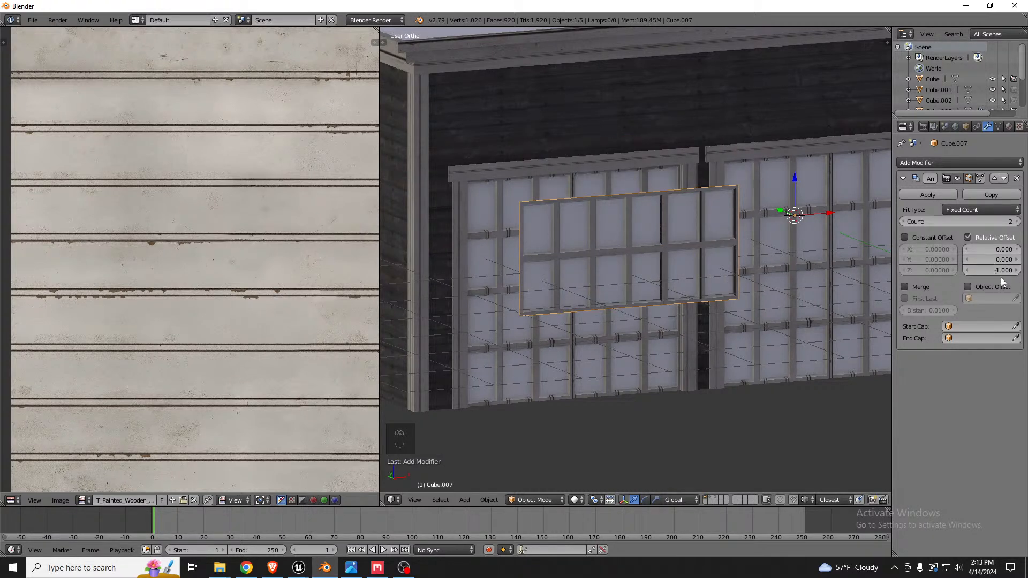
pyautogui.click(1016, 221)
pyautogui.click(1017, 221)
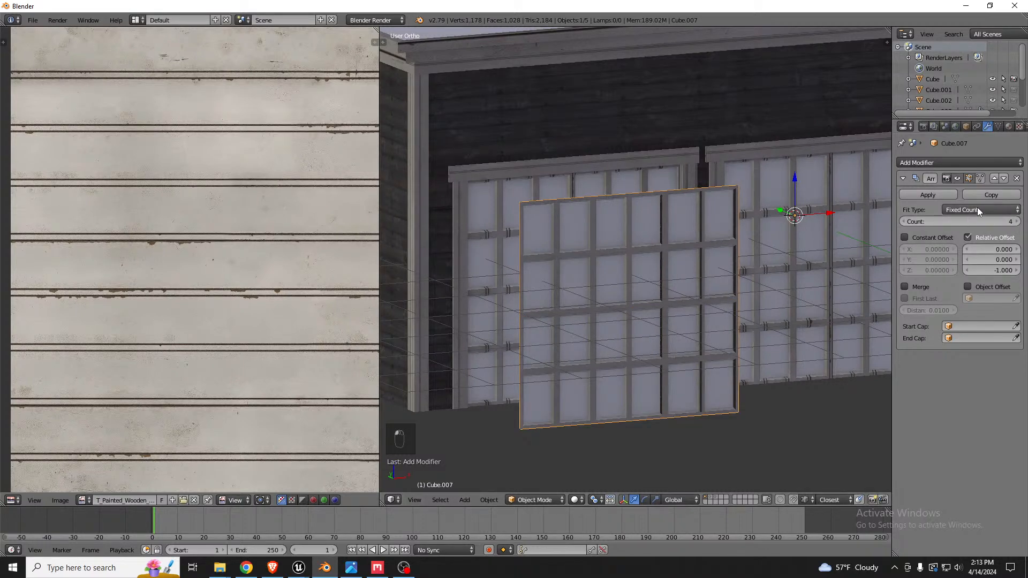
pyautogui.moveTo(682, 276); pyautogui.dragTo(658, 297, button='middle')
pyautogui.click(945, 193)
# Check which faces of the new door use the doorWood material by selecting that material's faces.
pyautogui.press('Tab')
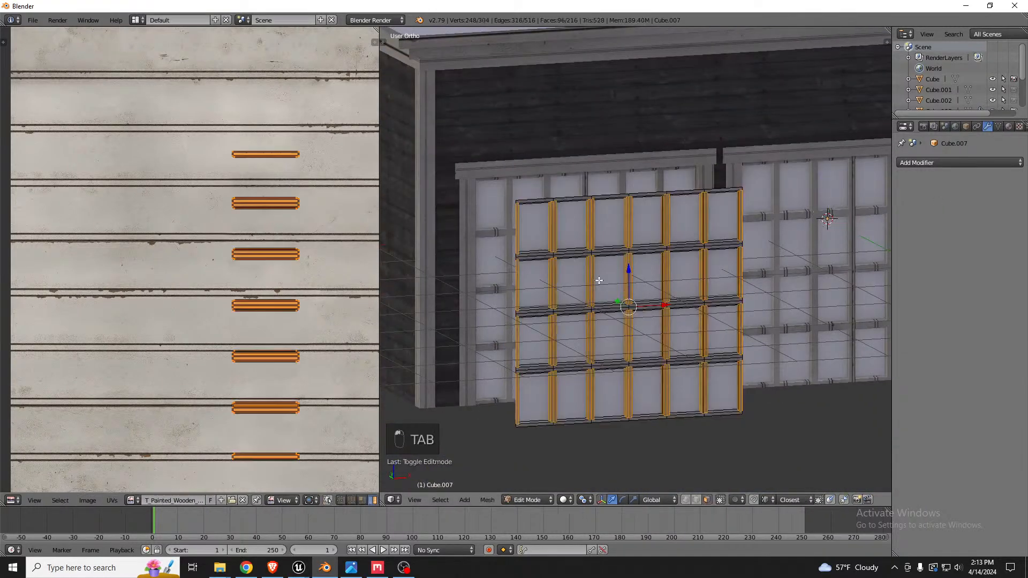
pyautogui.scroll(3, 603, 279)
pyautogui.scroll(-4, 608, 279)
pyautogui.rightClick(520, 284)
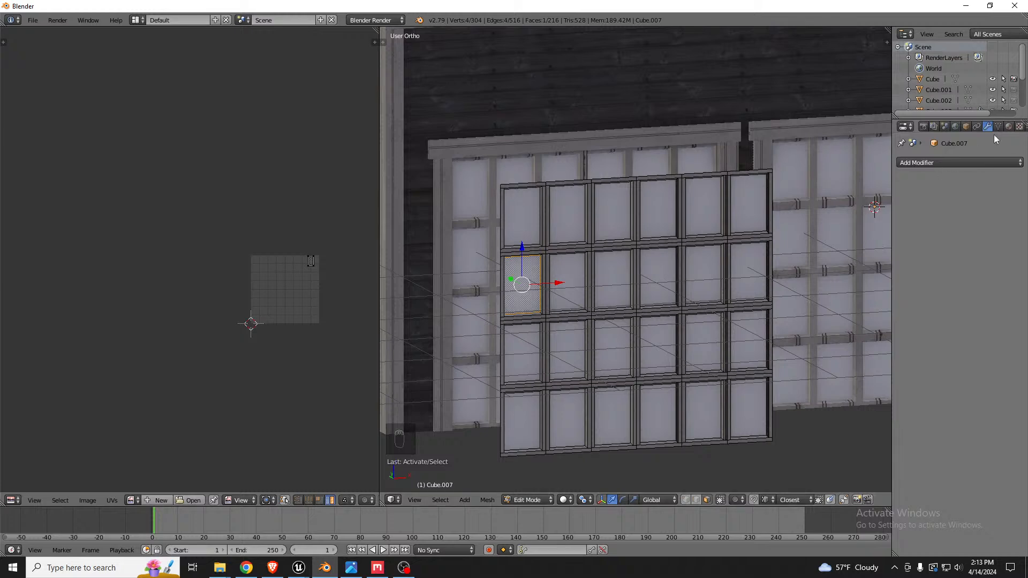
pyautogui.click(1008, 127)
pyautogui.click(946, 229)
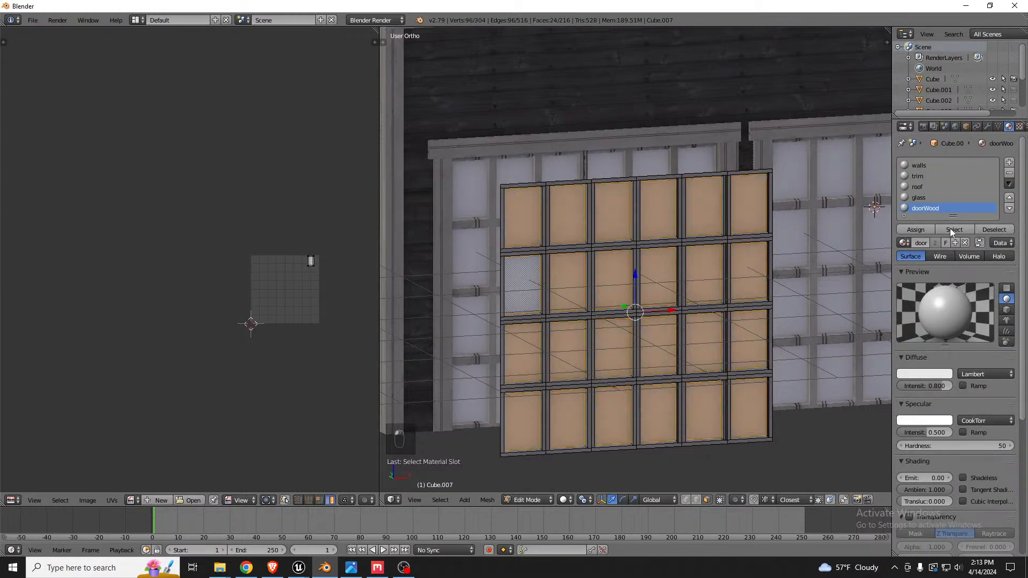
# Select the six panes in the door's second row from the top and assign the glass material to them.
pyautogui.rightClick(515, 281)
pyautogui.keyDown('shift'); pyautogui.rightClick(560, 279); pyautogui.keyUp('shift')
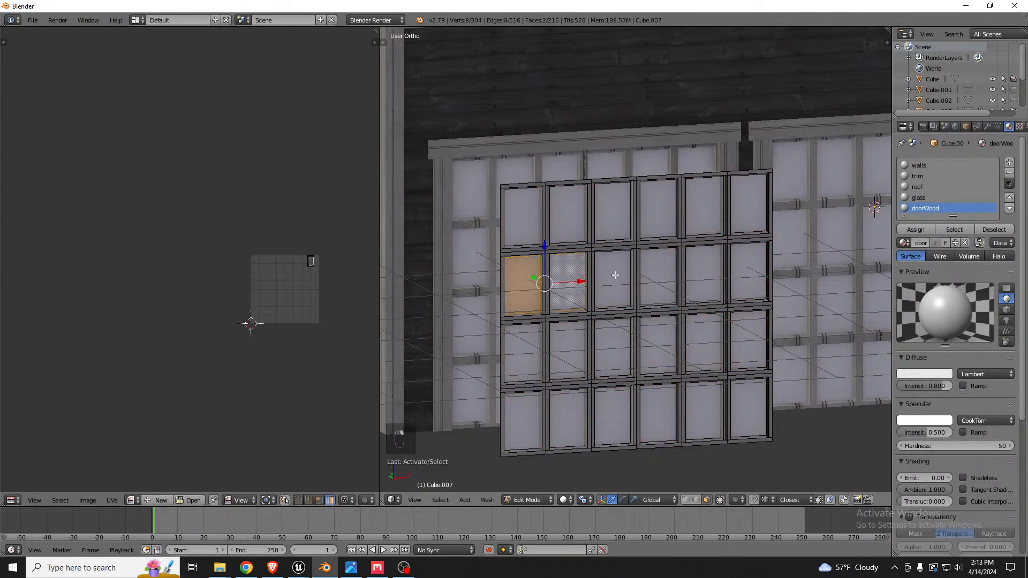
pyautogui.keyDown('shift'); pyautogui.rightClick(615, 274); pyautogui.keyUp('shift')
pyautogui.keyDown('shift'); pyautogui.rightClick(650, 273); pyautogui.keyUp('shift')
pyautogui.keyDown('shift'); pyautogui.rightClick(705, 274); pyautogui.keyUp('shift')
pyautogui.keyDown('shift'); pyautogui.rightClick(746, 273); pyautogui.keyUp('shift')
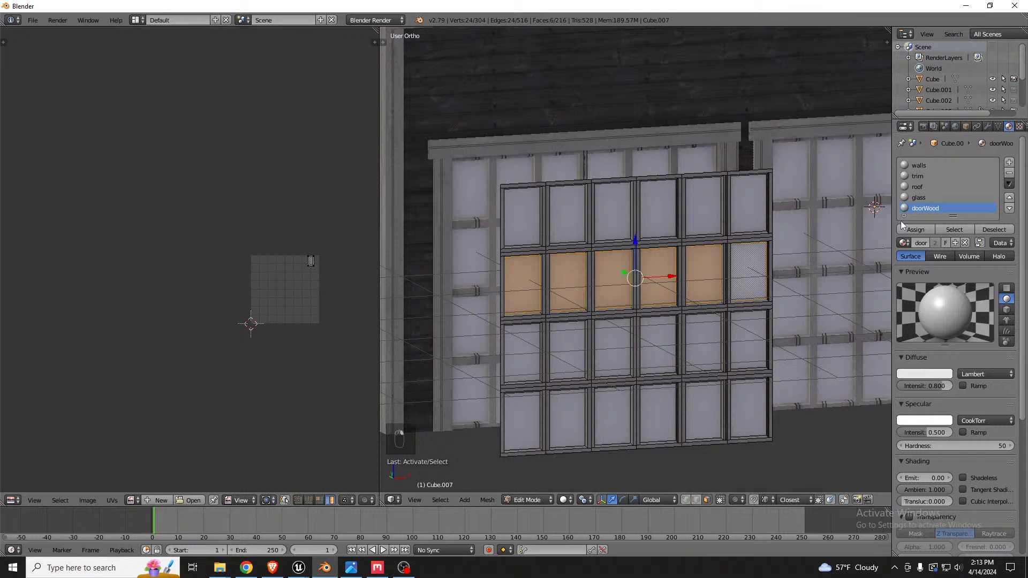
pyautogui.click(918, 198)
pyautogui.click(915, 229)
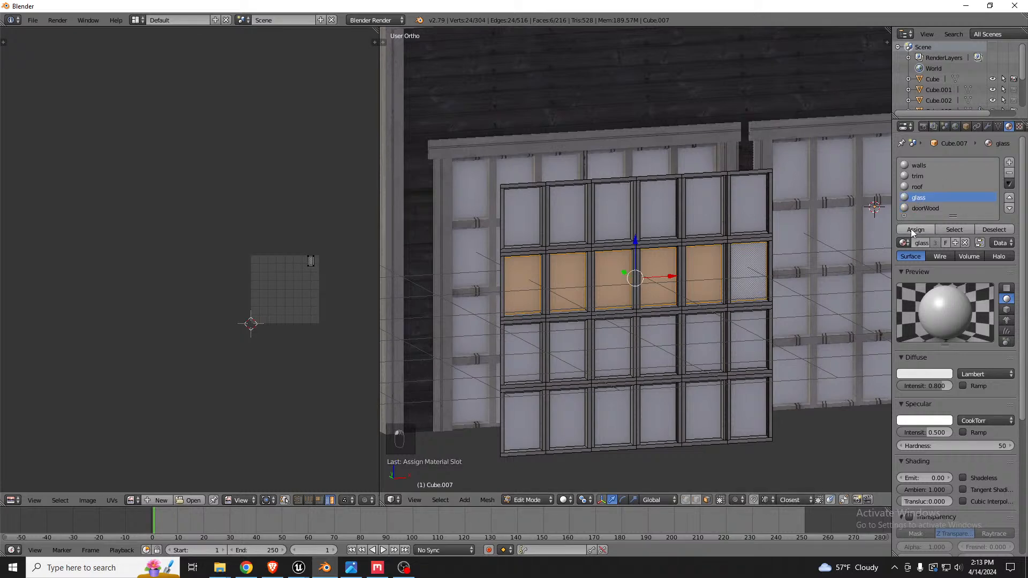
pyautogui.moveTo(562, 270); pyautogui.dragTo(589, 267, button='middle')
pyautogui.press('Tab')
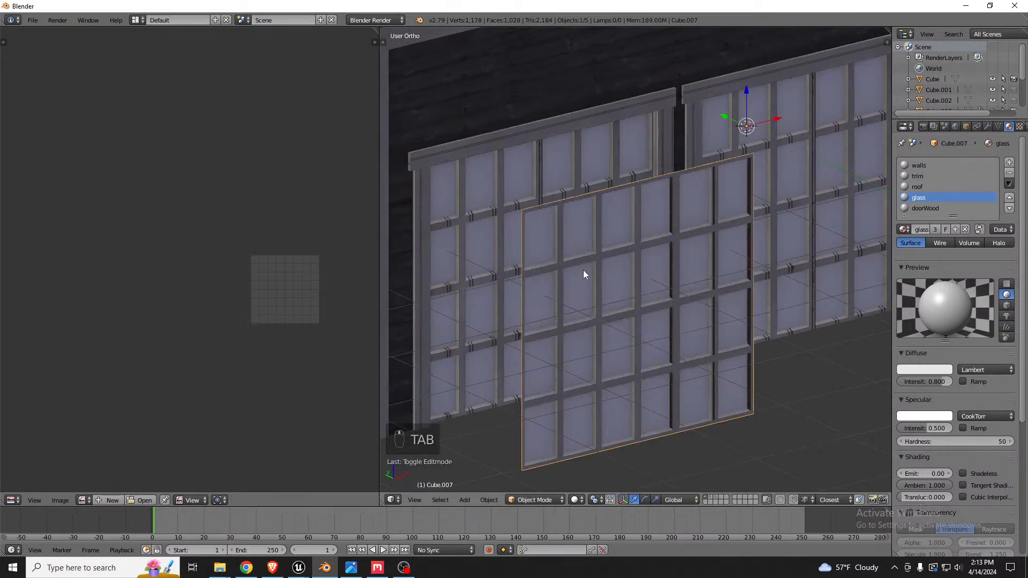
# Select the old garage doors and move them along the X axis clear of the building.
pyautogui.moveTo(512, 274)
pyautogui.mouseDown(button='middle')
pyautogui.moveTo(513, 258)
pyautogui.moveTo(498, 275)
pyautogui.moveTo(510, 255)
pyautogui.moveTo(513, 294)
pyautogui.mouseUp(button='middle')
pyautogui.rightClick(493, 247)
pyautogui.scroll(-5, 493, 244)
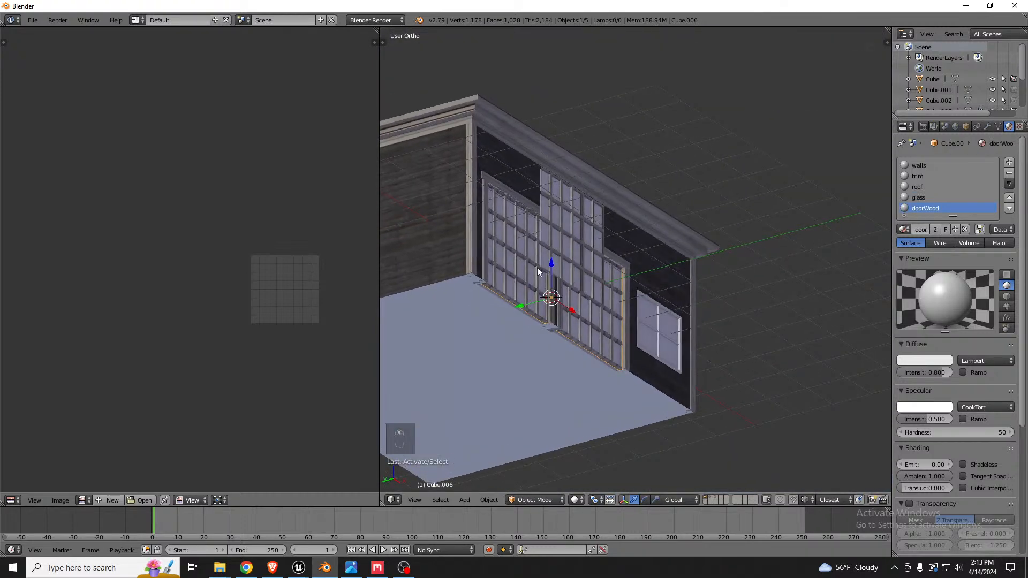
pyautogui.moveTo(563, 311); pyautogui.dragTo(770, 416)
# Move the new paned door into the door opening farther from the window.
pyautogui.rightClick(557, 261)
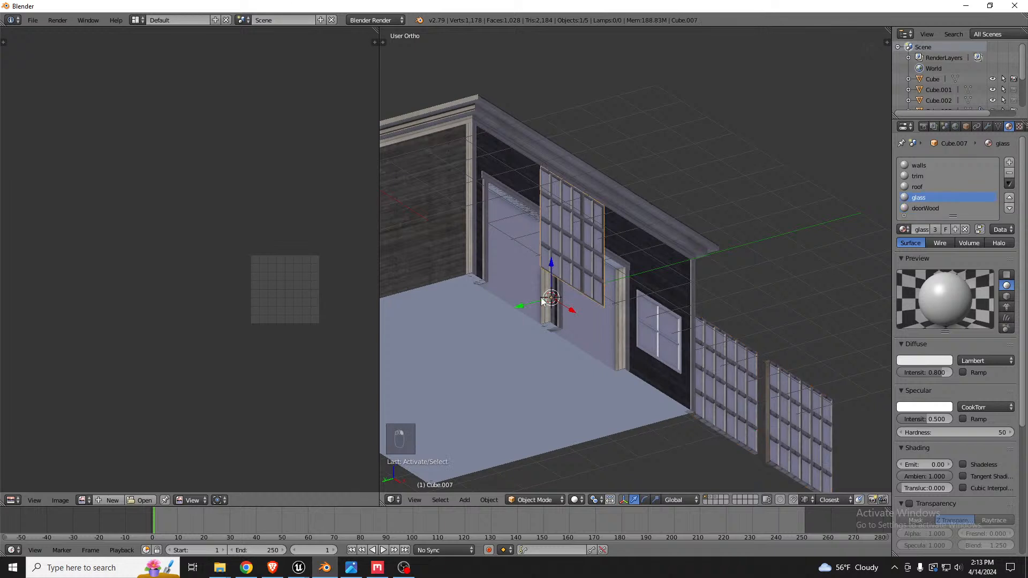
pyautogui.press('g')
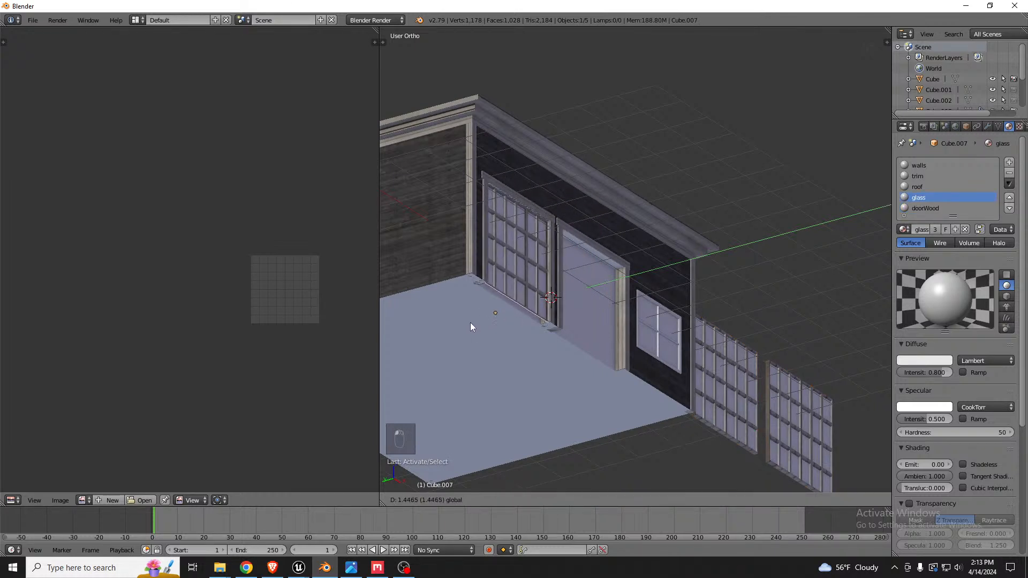
pyautogui.click(470, 321)
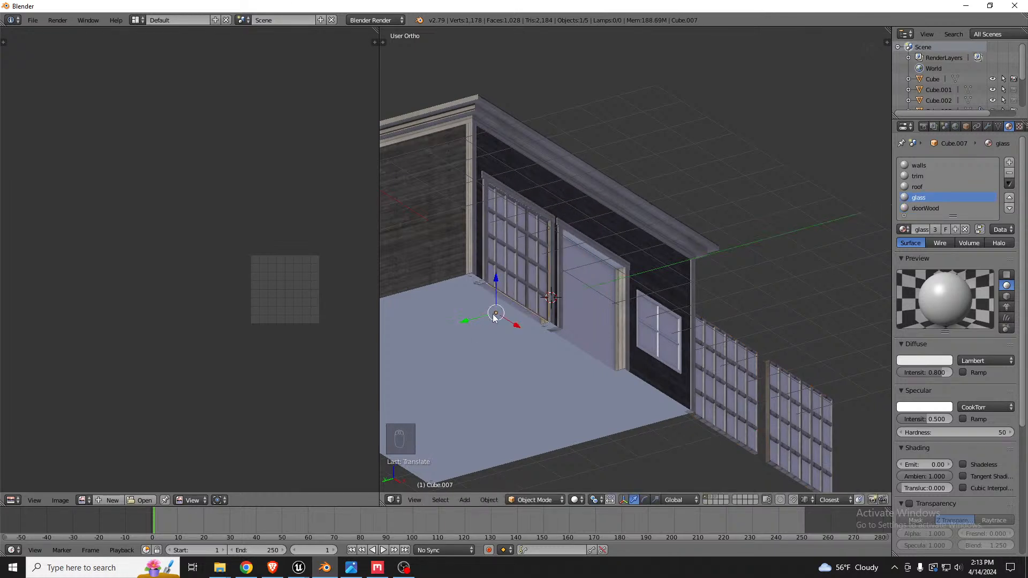
pyautogui.hotkey('ctrl', 'z')
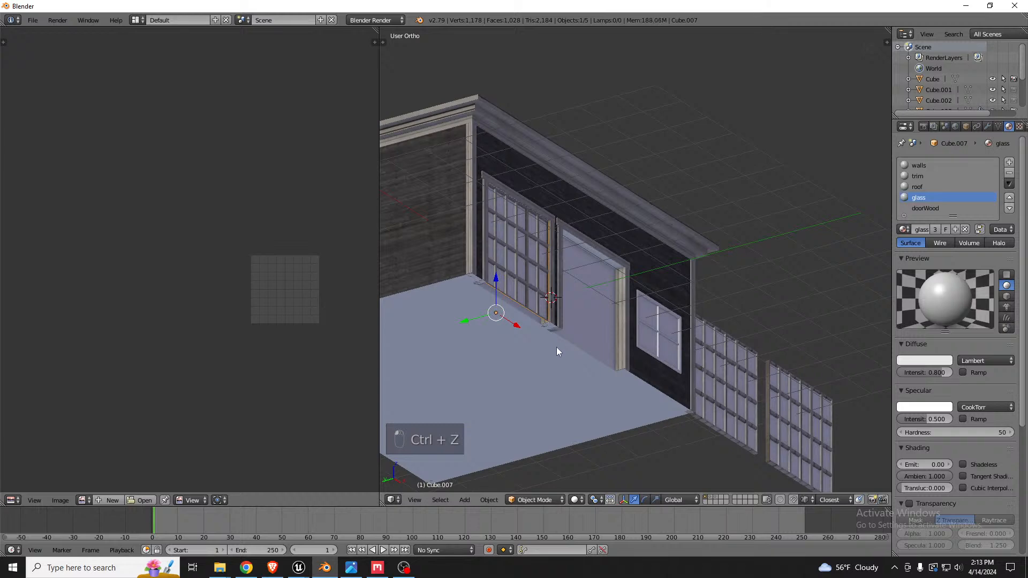
# Duplicate the new door about 2.78 units along X into the opening nearer the window.
pyautogui.hotkey('shift', 'd')
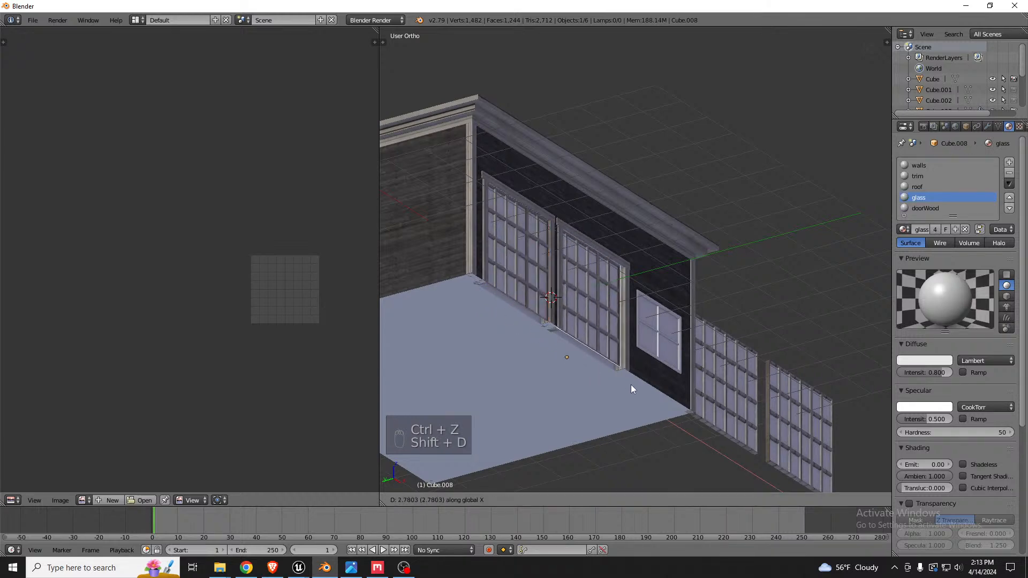
pyautogui.click(633, 386)
pyautogui.moveTo(624, 298); pyautogui.dragTo(577, 359, button='middle')
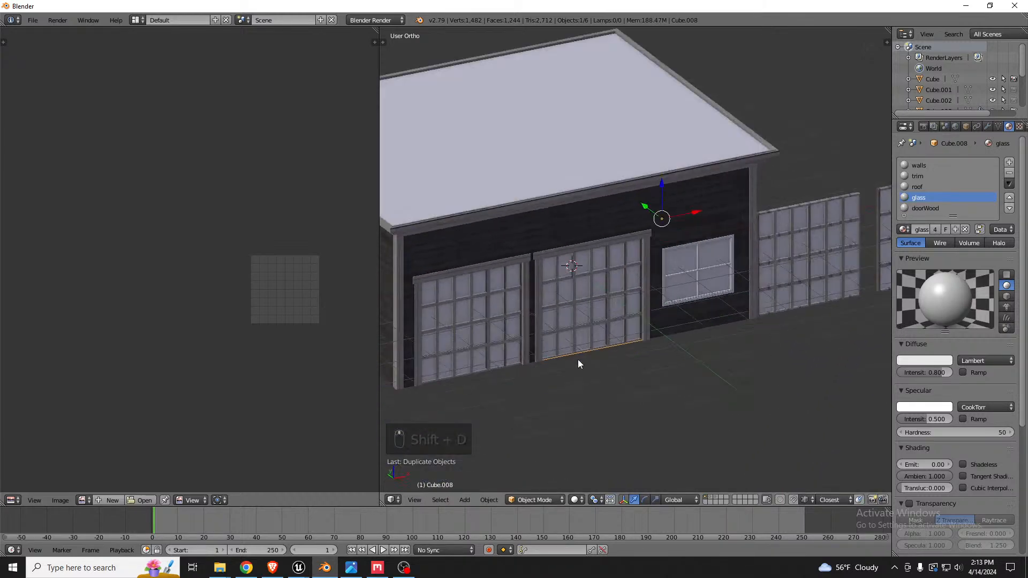
# Select both new doors, the garage building and its windows, and export the selection as FBX over SM_Garage.fbx.
pyautogui.scroll(5, 557, 338)
pyautogui.moveTo(566, 316); pyautogui.dragTo(644, 299, button='middle')
pyautogui.press('z')
pyautogui.scroll(-4, 678, 312)
pyautogui.keyDown('shift'); pyautogui.rightClick(547, 306); pyautogui.keyUp('shift')
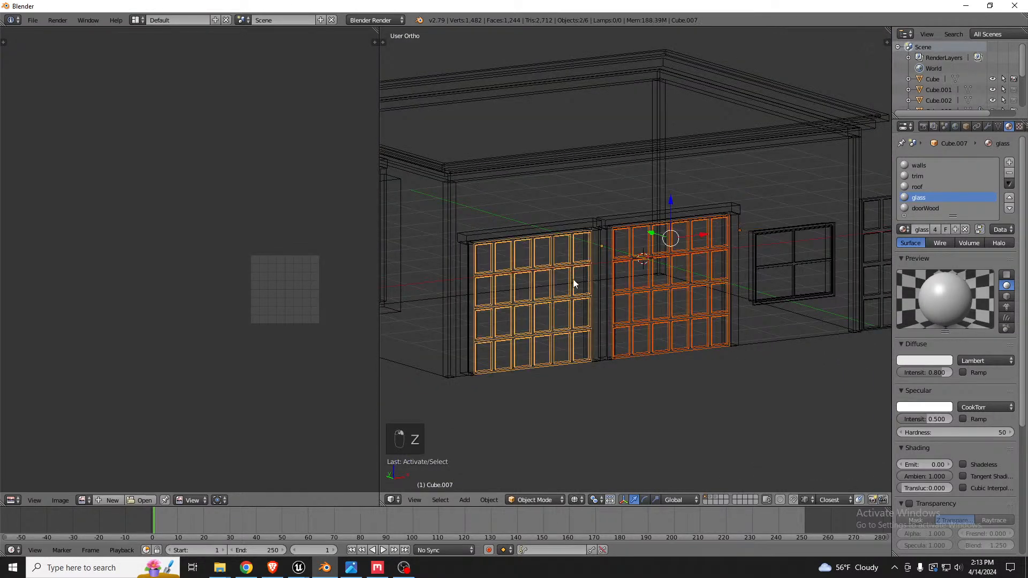
pyautogui.keyDown('shift'); pyautogui.rightClick(657, 154); pyautogui.keyUp('shift')
pyautogui.keyDown('shift'); pyautogui.rightClick(787, 266); pyautogui.keyUp('shift')
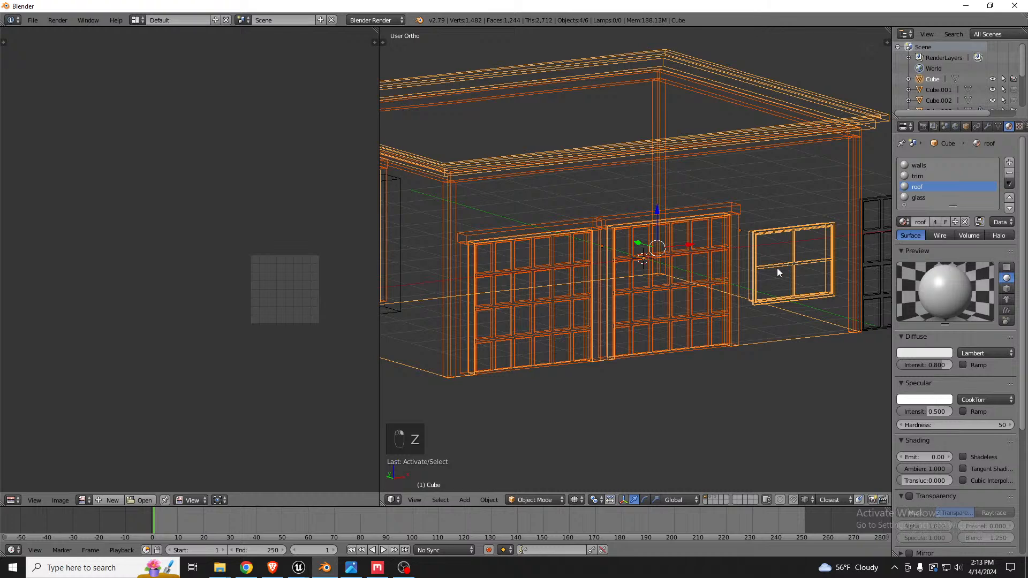
pyautogui.scroll(-3, 479, 245)
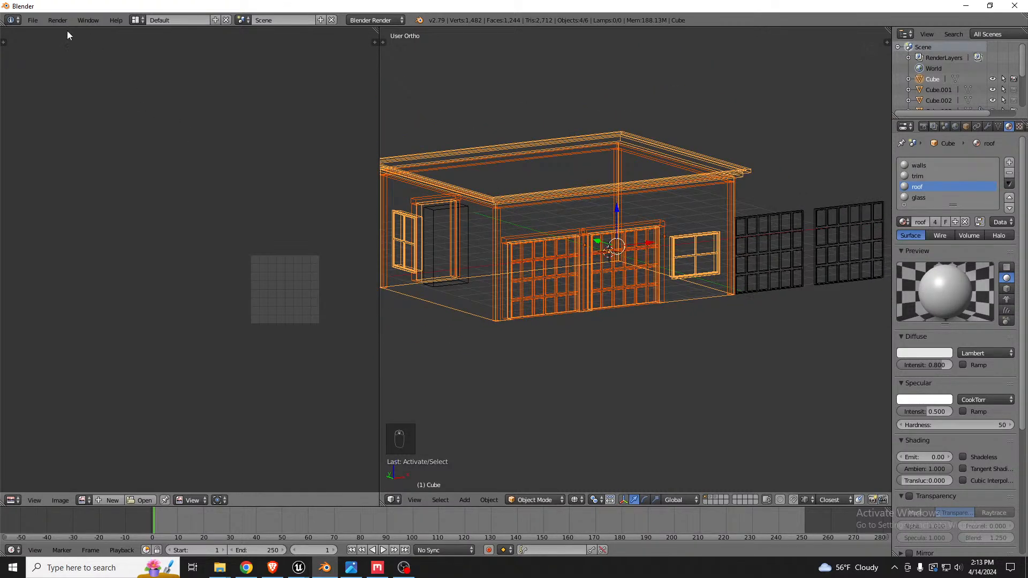
pyautogui.click(33, 20)
pyautogui.moveTo(103, 233)
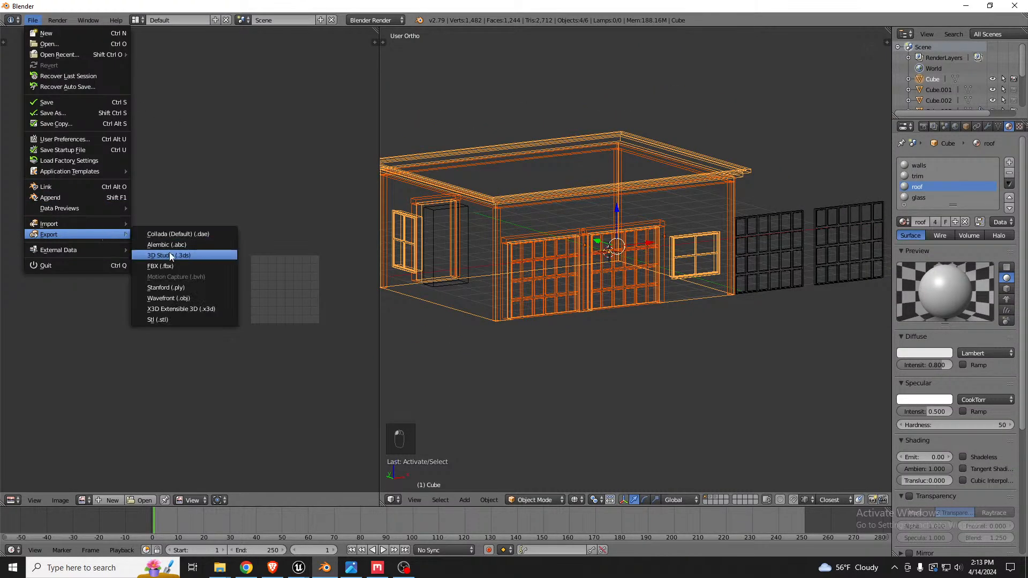
pyautogui.click(171, 262)
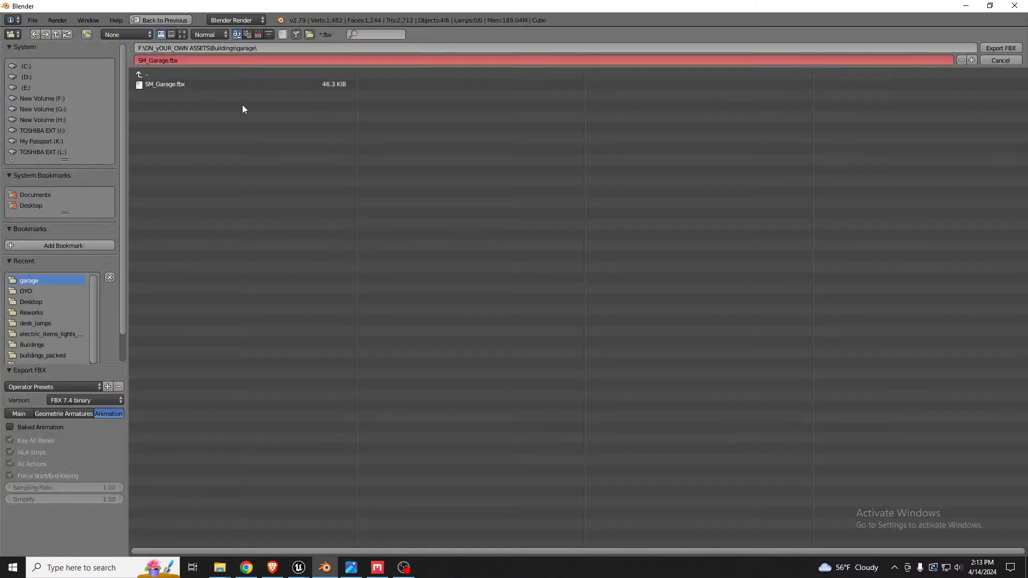
pyautogui.doubleClick(171, 86)
# Switch to Unreal Engine, reimport the SM_Garage base mesh, and examine the panes and trim on the new doors.
pyautogui.hotkey('alt', 'Tab')
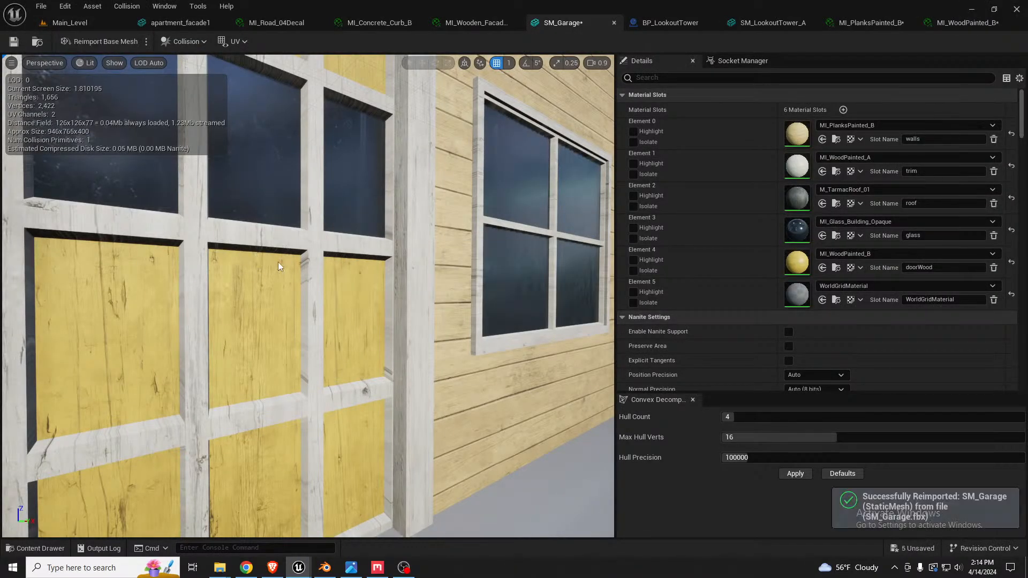
pyautogui.moveTo(374, 269); pyautogui.dragTo(214, 227, button='right')
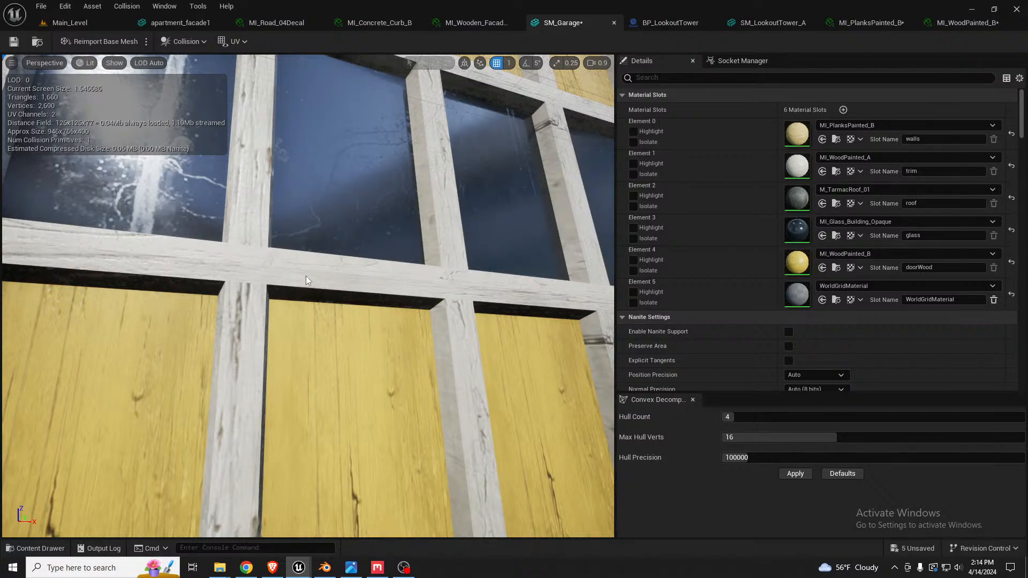
pyautogui.moveTo(306, 277)
pyautogui.mouseDown(button='right')
pyautogui.moveTo(310, 265)
pyautogui.moveTo(338, 264)
pyautogui.moveTo(289, 256)
pyautogui.moveTo(324, 261)
pyautogui.moveTo(303, 257)
pyautogui.mouseUp(button='right')
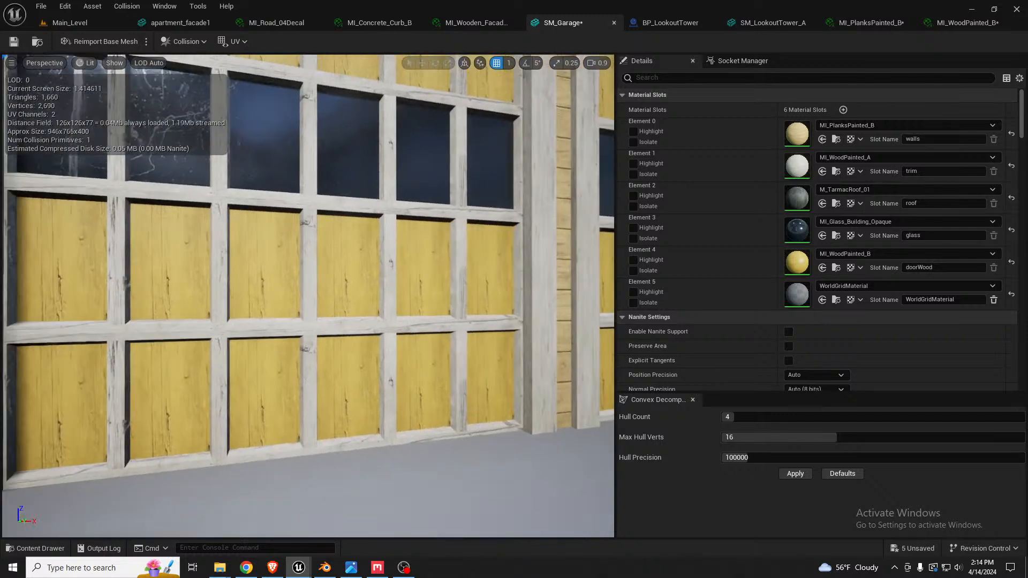
pyautogui.scroll(-3, 244, 276)
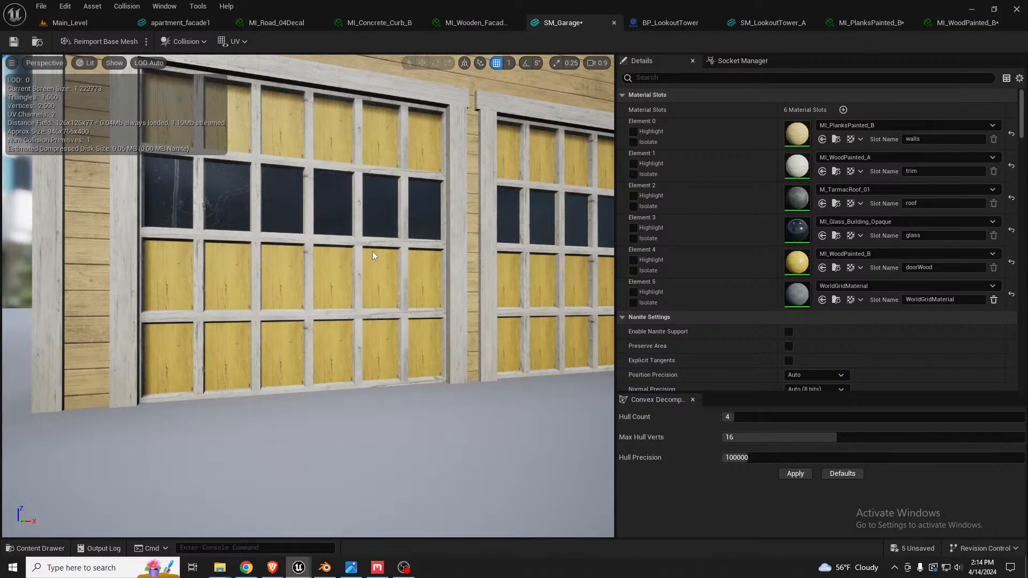
pyautogui.moveTo(372, 252); pyautogui.dragTo(390, 226, button='right')
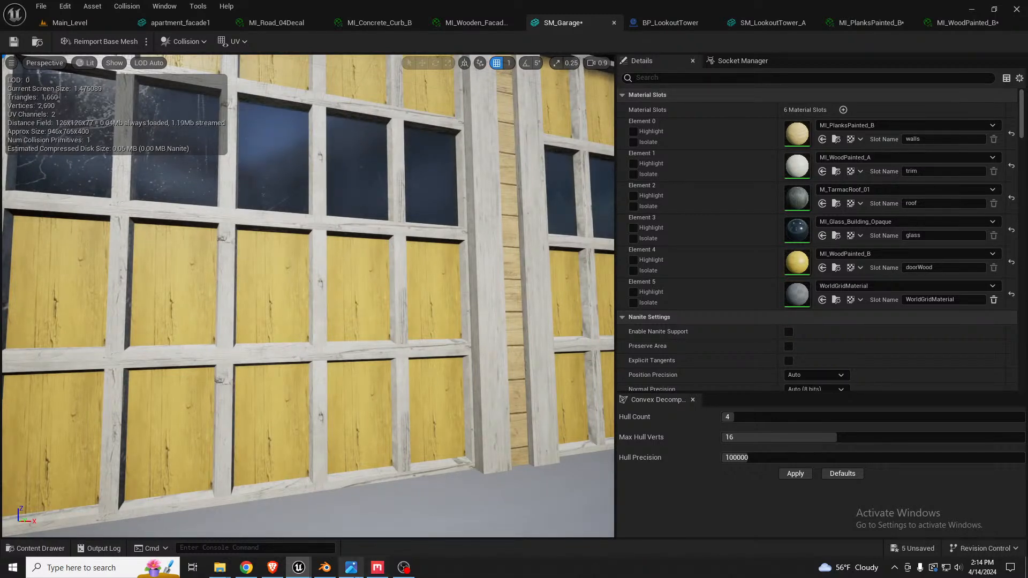
# Switch to Blender and delete the duplicated door in the opening nearer the window.
pyautogui.click(325, 567)
pyautogui.press('Tab')
pyautogui.scroll(5, 585, 255)
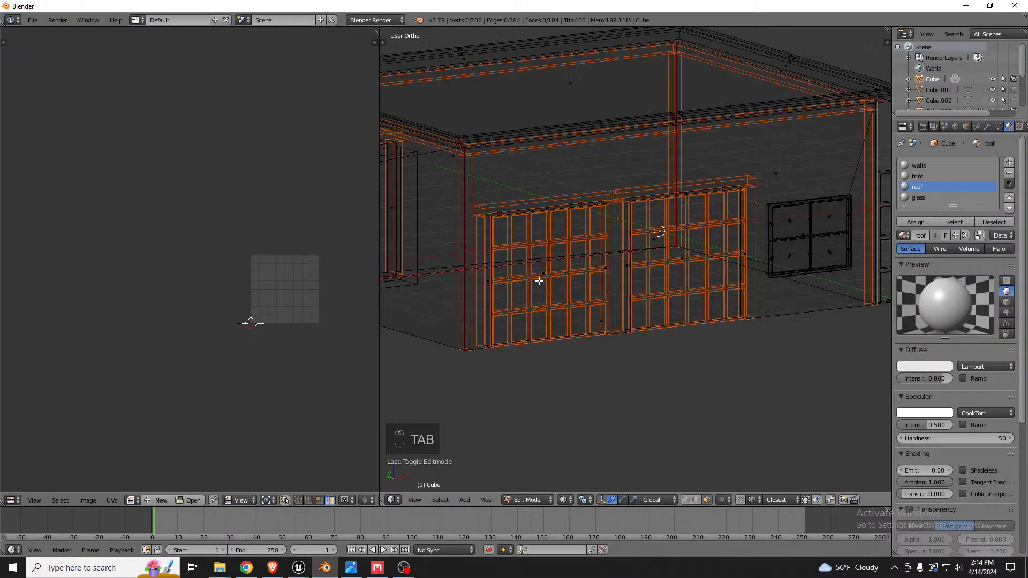
pyautogui.press('Tab')
pyautogui.rightClick(551, 275)
pyautogui.keyDown('shift'); pyautogui.rightClick(675, 264); pyautogui.keyUp('shift')
pyautogui.press('Tab')
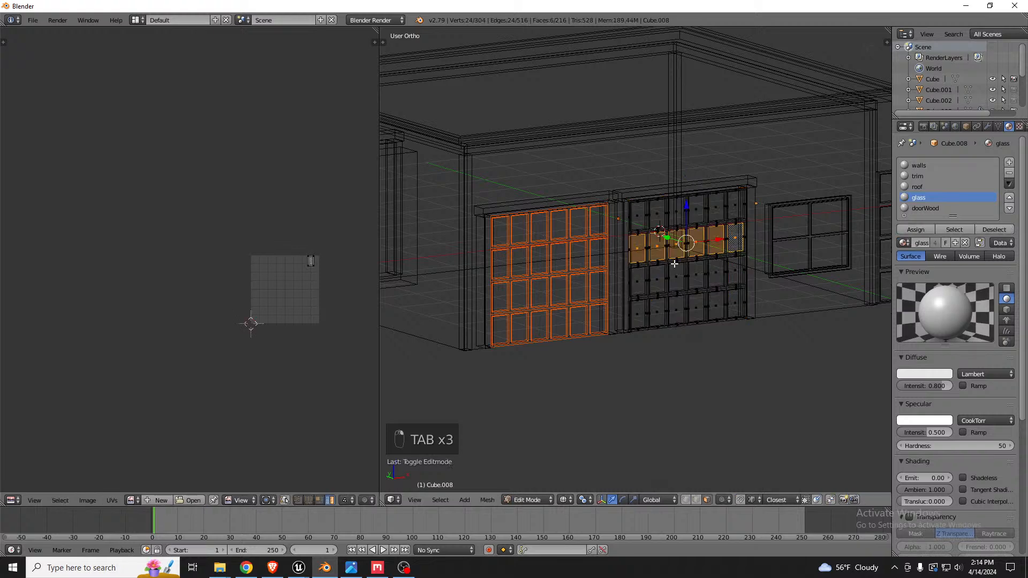
pyautogui.scroll(4, 615, 248)
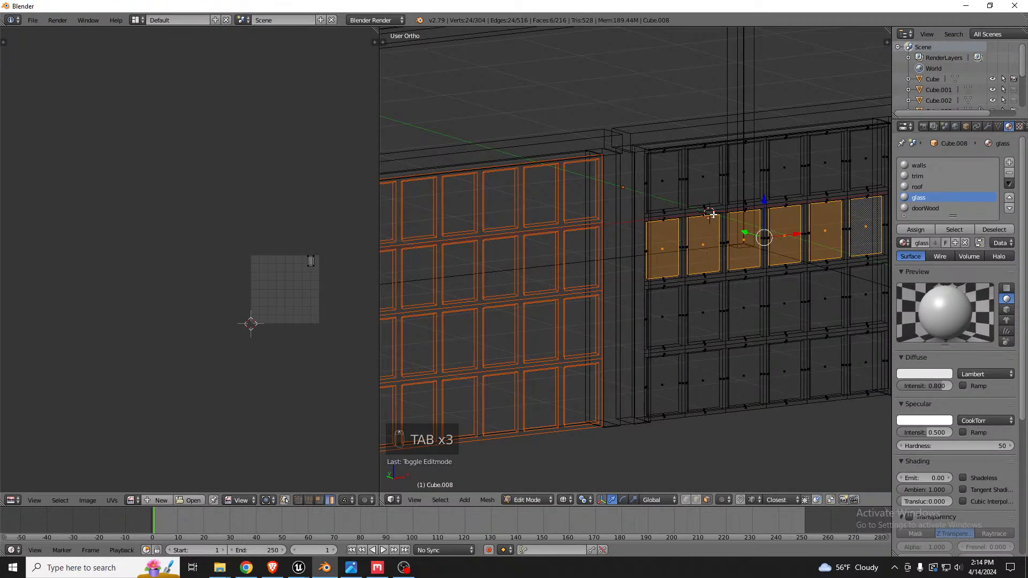
pyautogui.press('Tab')
pyautogui.rightClick(707, 215)
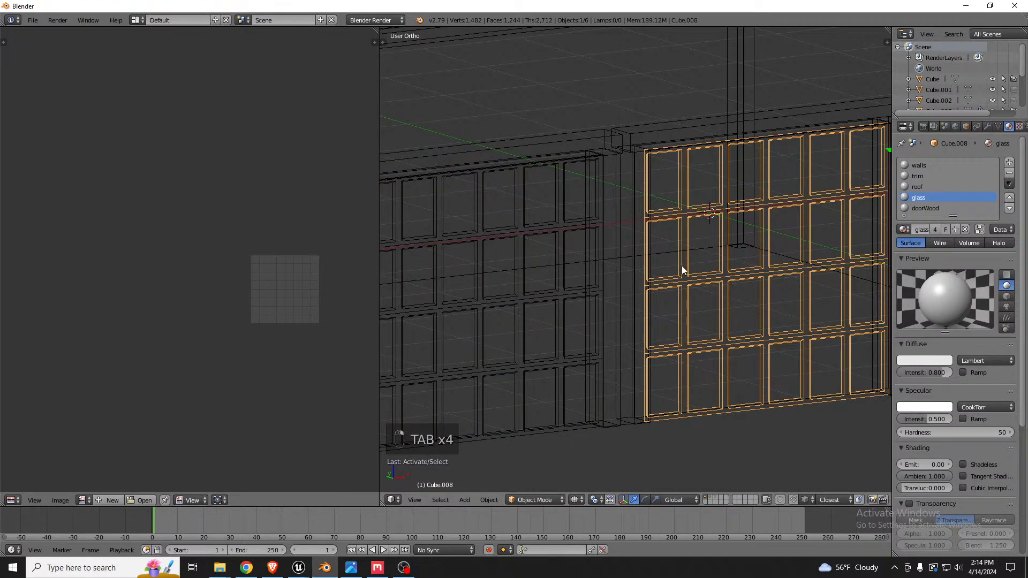
pyautogui.scroll(-1, 682, 265)
pyautogui.press('x')
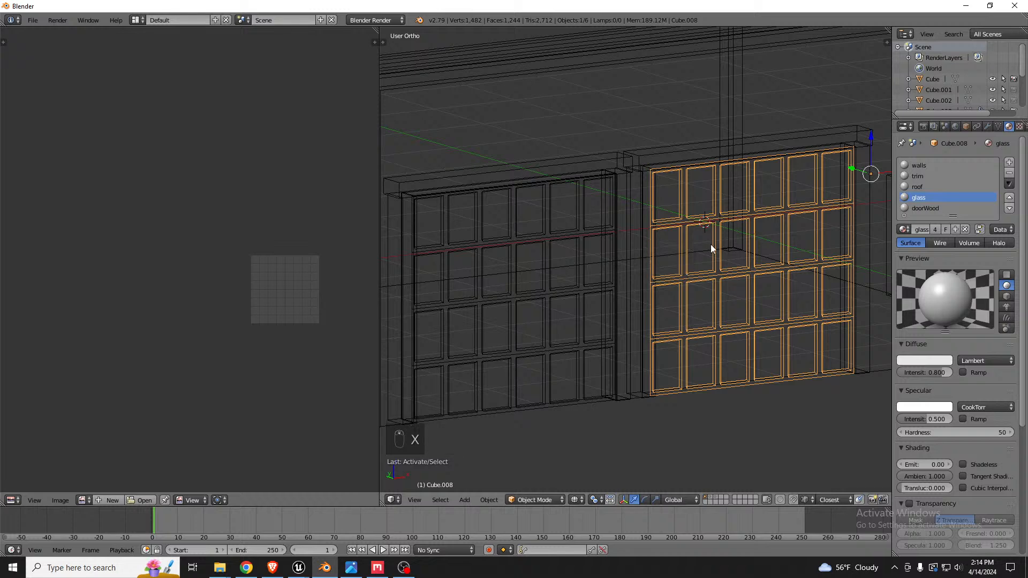
pyautogui.press('x')
pyautogui.click(711, 274)
# Add an Array modifier with a count of 2 to the remaining new door and set its relative X offset to 1.2.
pyautogui.rightClick(557, 291)
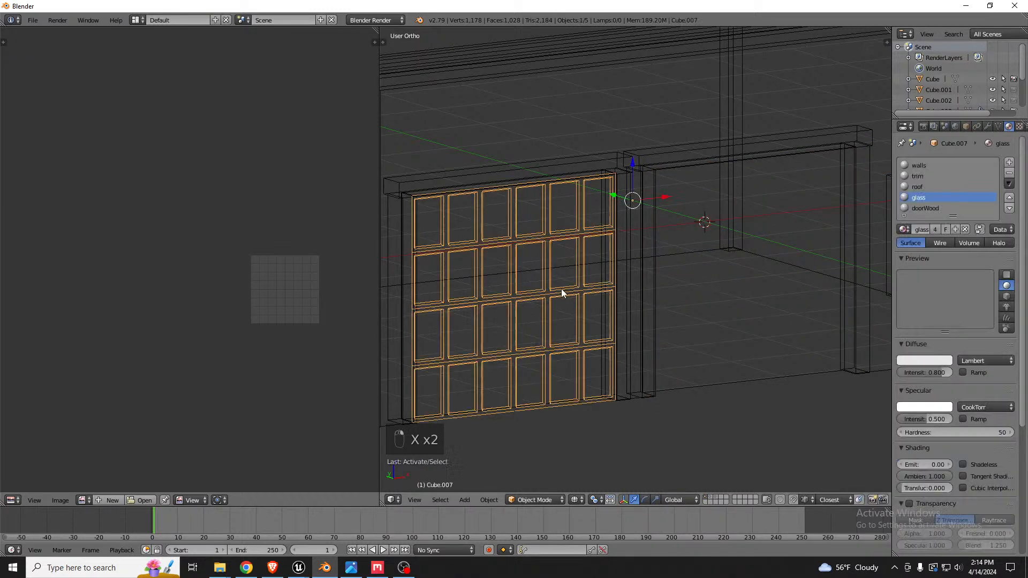
pyautogui.click(984, 126)
pyautogui.click(944, 162)
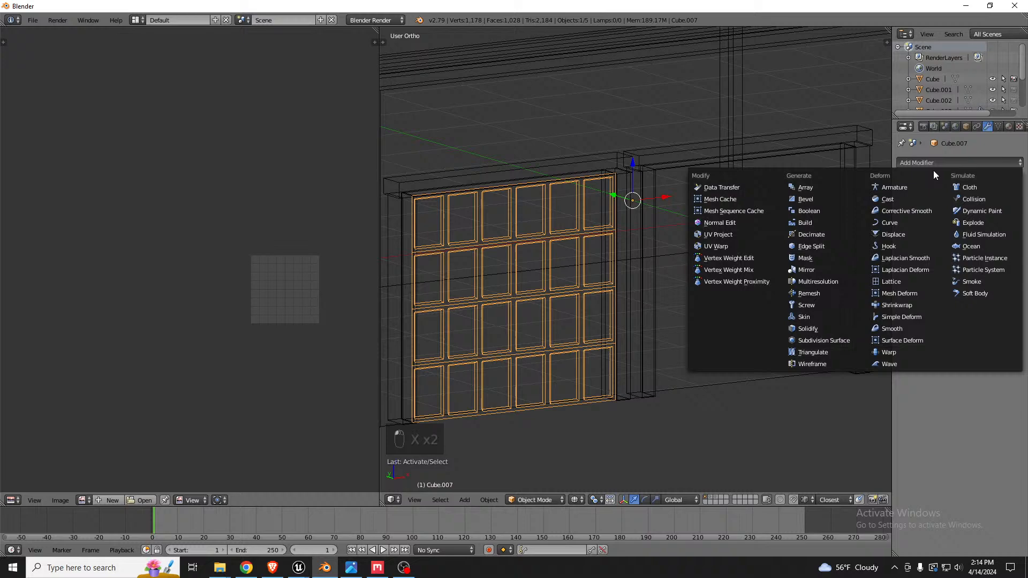
pyautogui.click(856, 188)
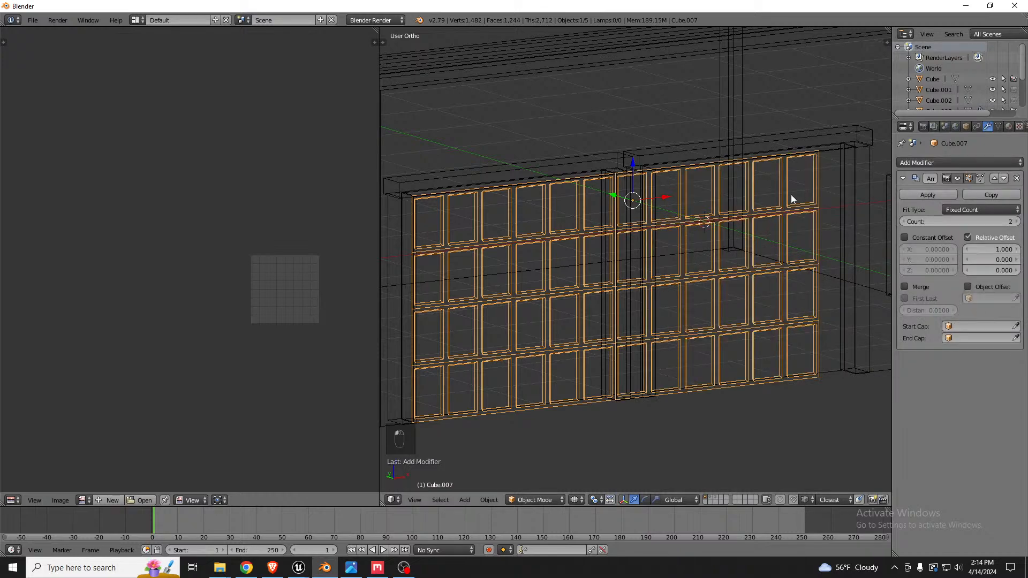
pyautogui.click(1015, 254)
pyautogui.click(1015, 253)
# Adjust the array's relative X offset to 1.18 to align the second door with its opening.
pyautogui.moveTo(765, 226); pyautogui.dragTo(702, 208, button='middle')
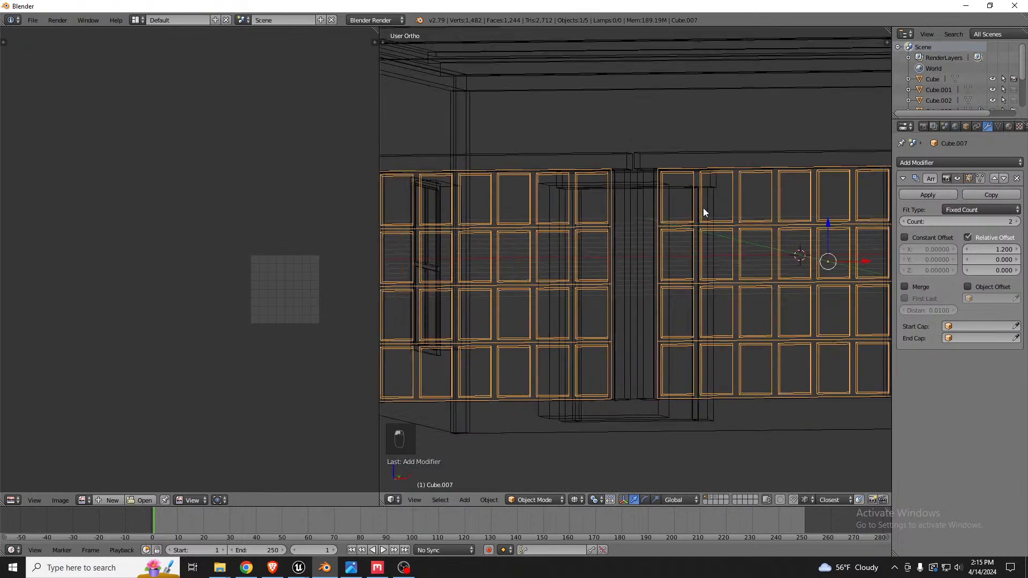
pyautogui.press('z')
pyautogui.scroll(6, 668, 330)
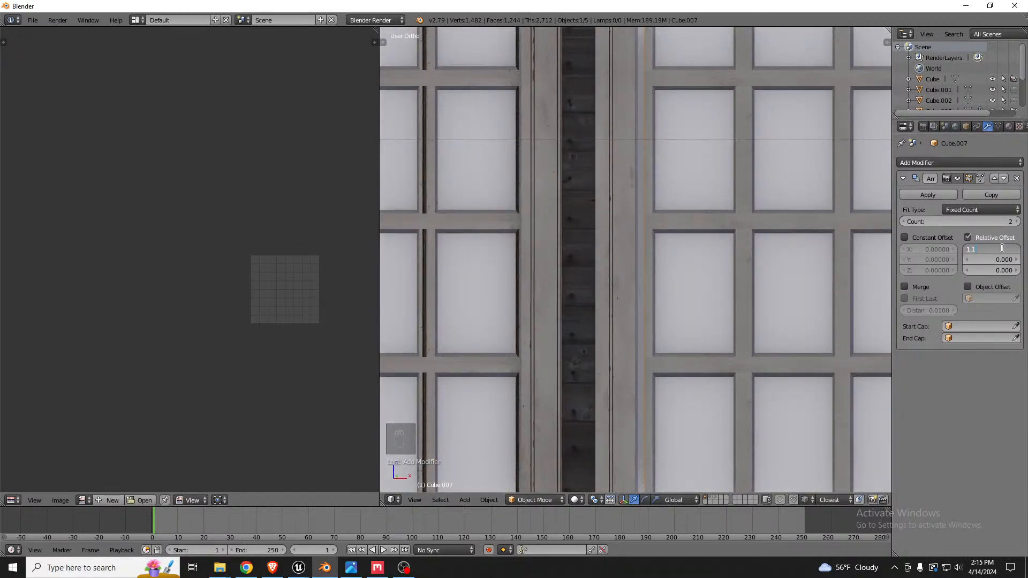
pyautogui.press('Return')
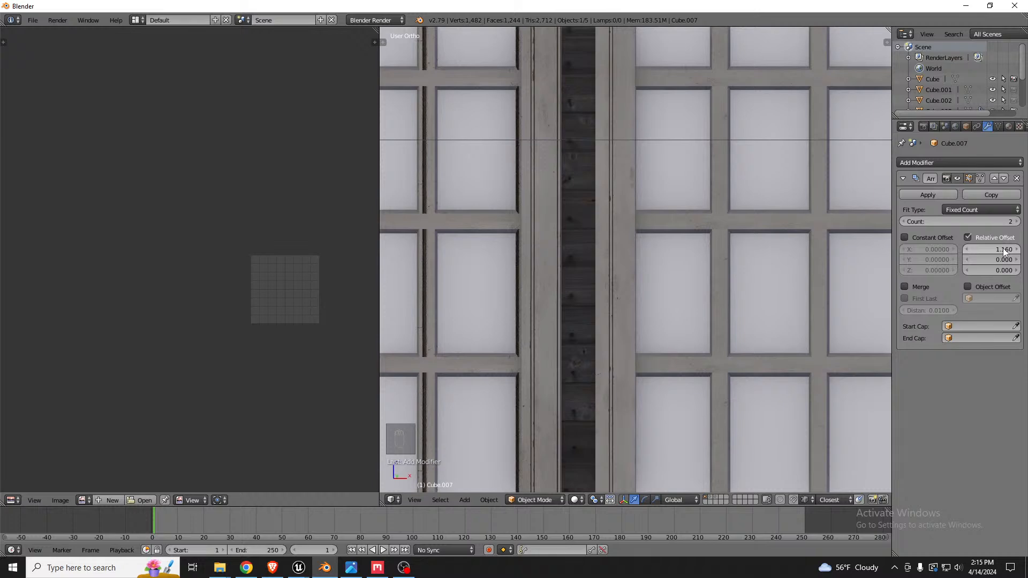
pyautogui.click(1003, 250)
pyautogui.write('1.18')
pyautogui.press('Return')
# Select the arrayed door in the opening farther from the window and open its mesh for editing.
pyautogui.moveTo(786, 265); pyautogui.dragTo(561, 257, button='middle')
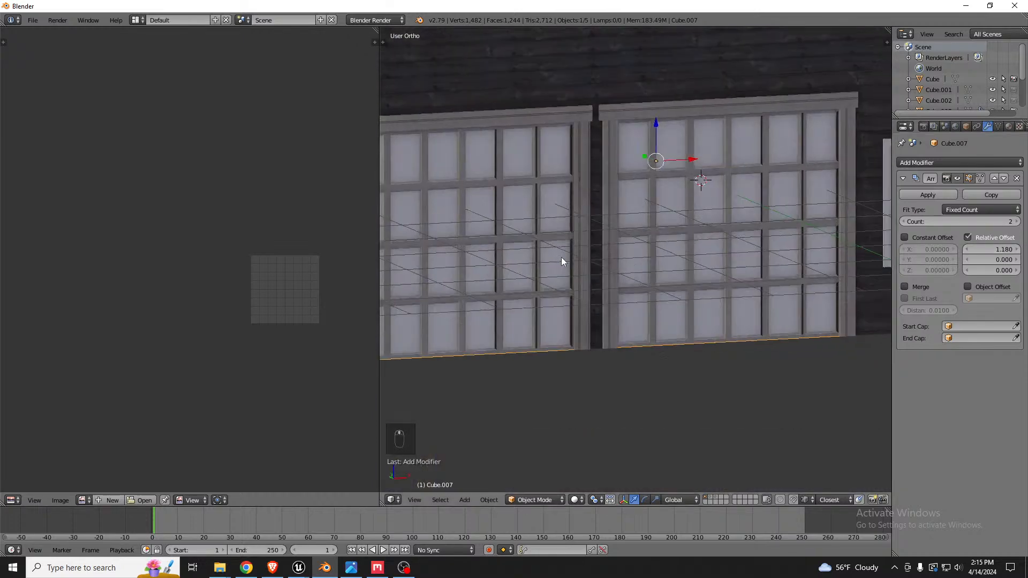
pyautogui.scroll(-5, 551, 241)
pyautogui.scroll(6, 544, 226)
pyautogui.rightClick(555, 194)
pyautogui.press('Tab')
pyautogui.press('Tab')
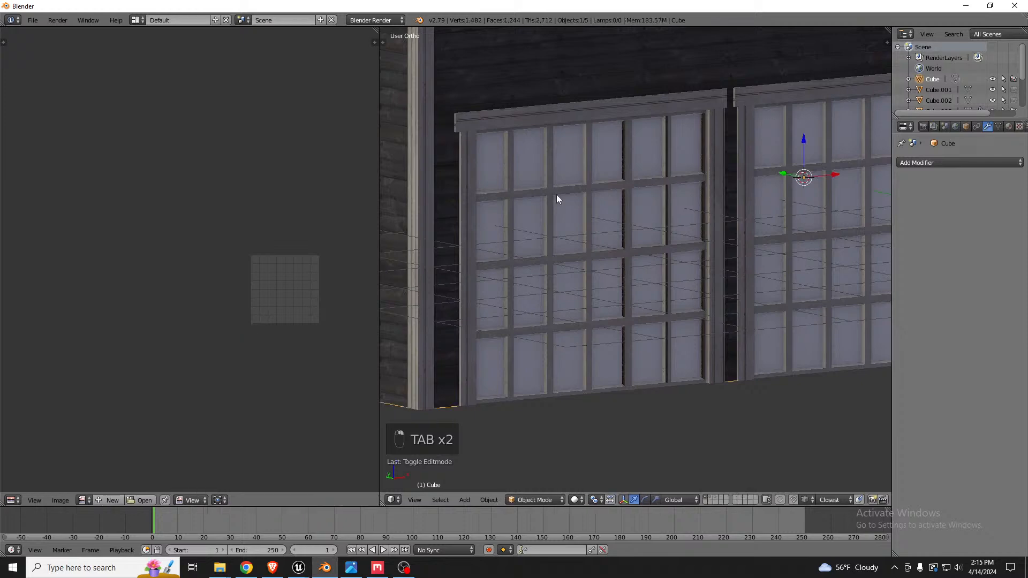
pyautogui.rightClick(545, 190)
pyautogui.press('Tab')
pyautogui.scroll(4, 642, 197)
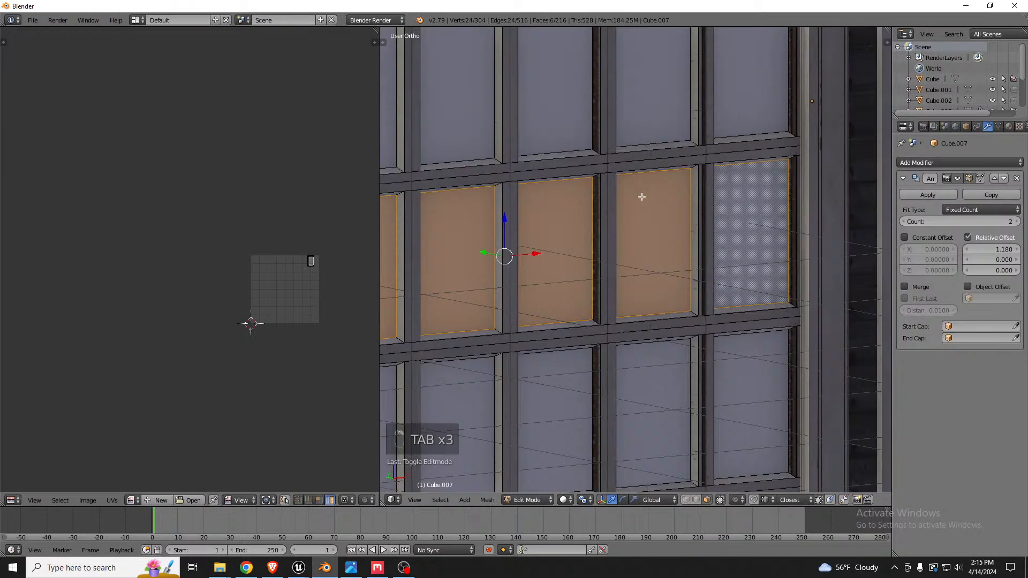
# Select all the door faces using the doorWood material and project their UVs from the front view.
pyautogui.press('KP_1')
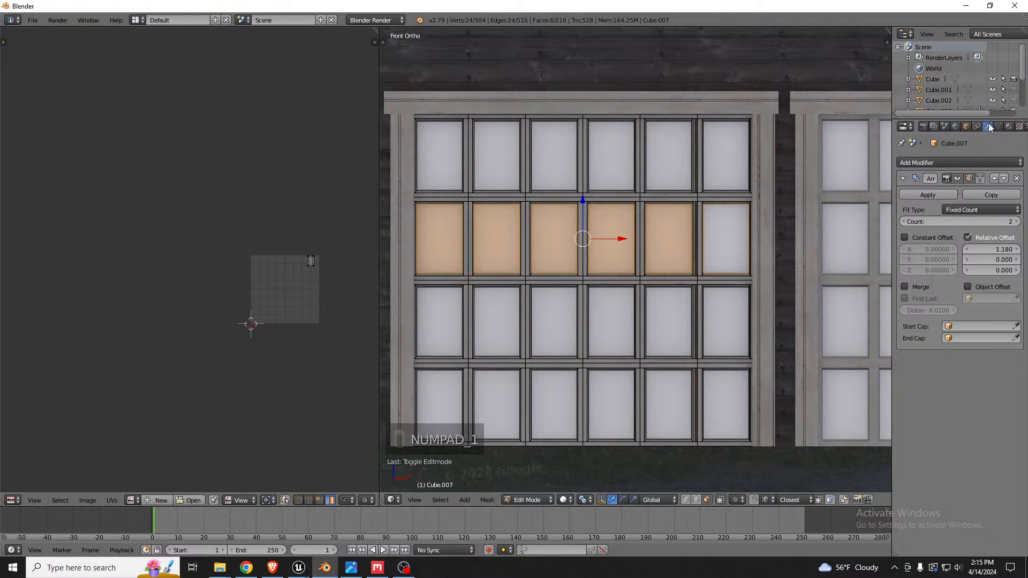
pyautogui.click(1008, 126)
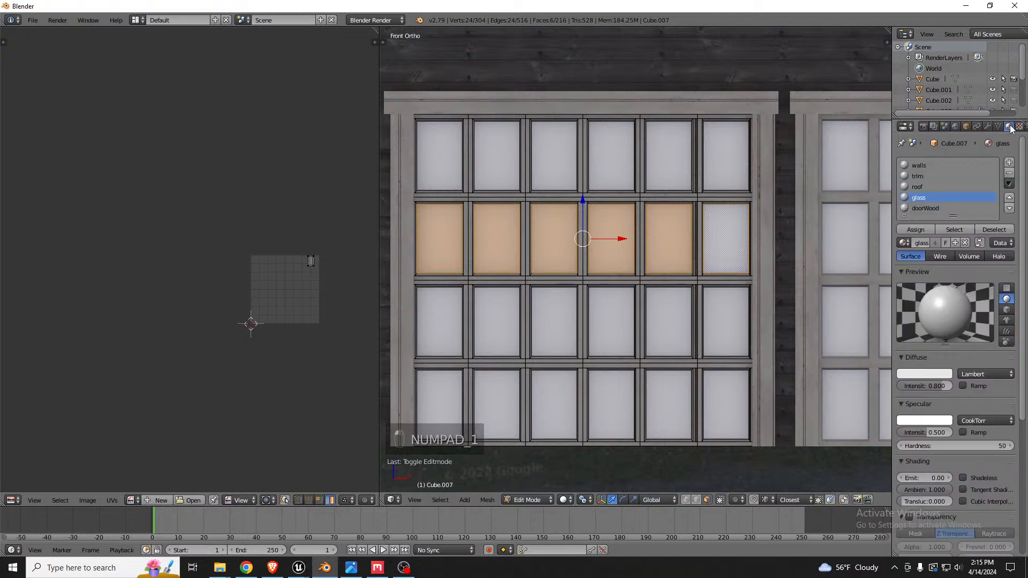
pyautogui.click(929, 209)
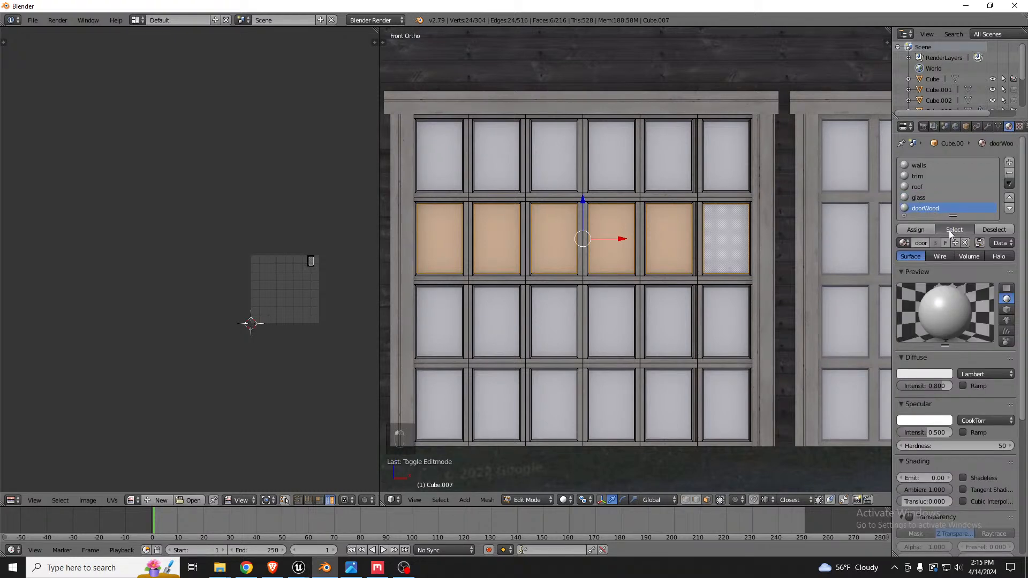
pyautogui.click(951, 230)
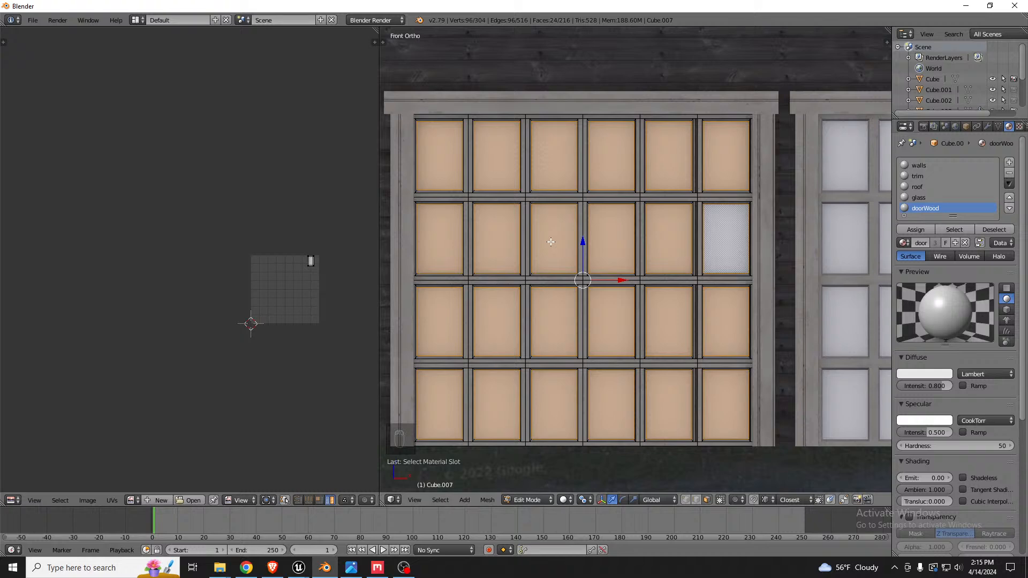
pyautogui.press('KP_1')
pyautogui.press('u')
pyautogui.press('u')
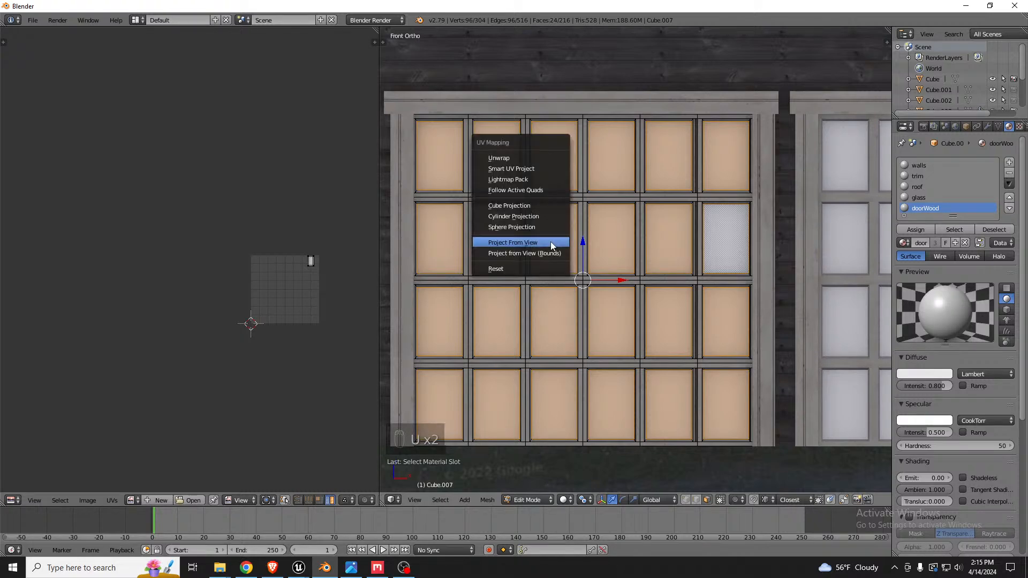
pyautogui.click(551, 246)
# Scale up all the pane UVs to roughly the size of the UV square and leave mesh editing.
pyautogui.scroll(4, 300, 278)
pyautogui.press('a')
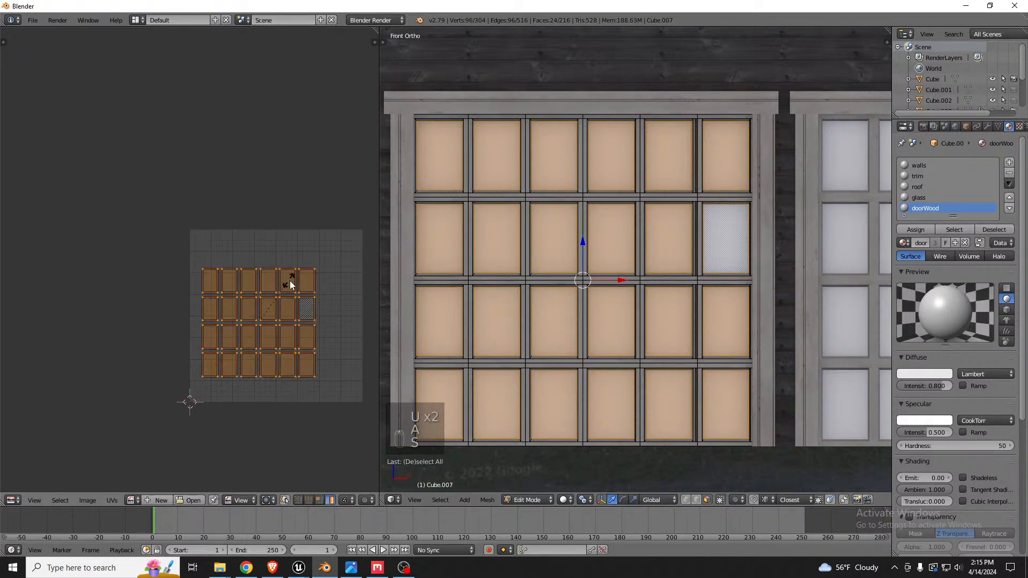
pyautogui.press('s')
pyautogui.click(340, 290)
pyautogui.press('Tab')
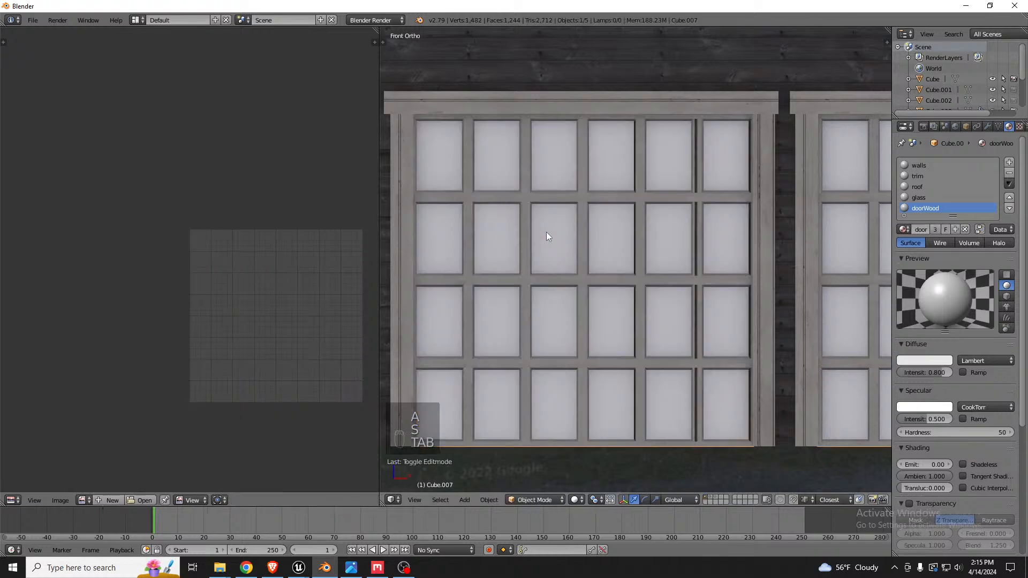
# Reopen the arrayed door's mesh for editing and set the selection mode to faces.
pyautogui.scroll(-2, 583, 199)
pyautogui.press('Tab')
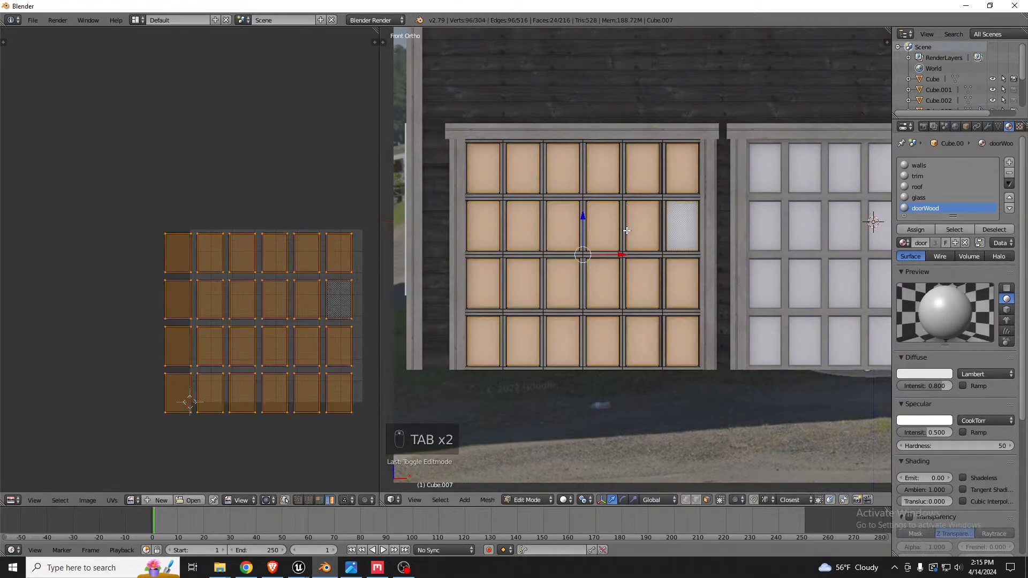
pyautogui.scroll(3, 620, 238)
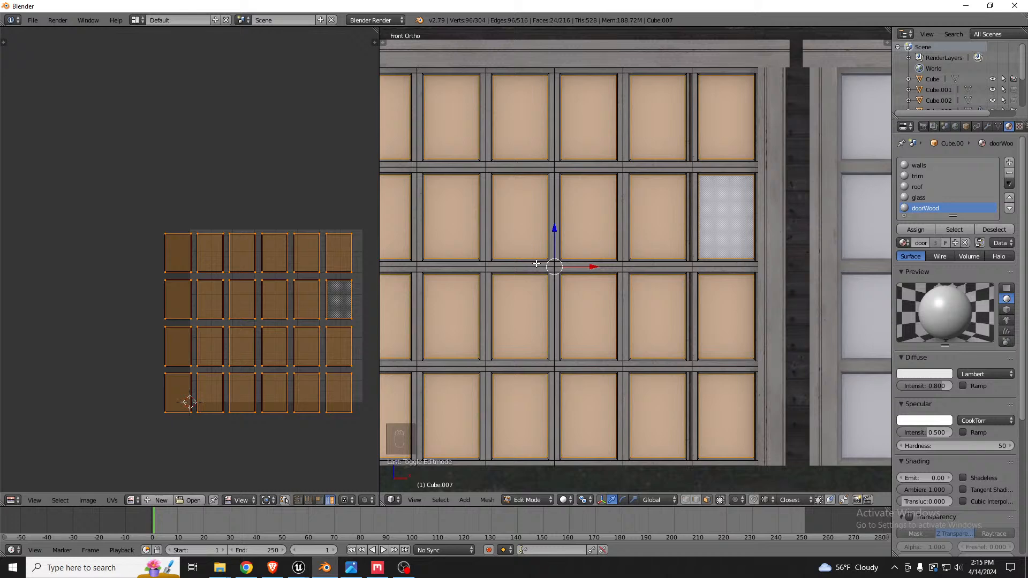
pyautogui.scroll(-2, 591, 267)
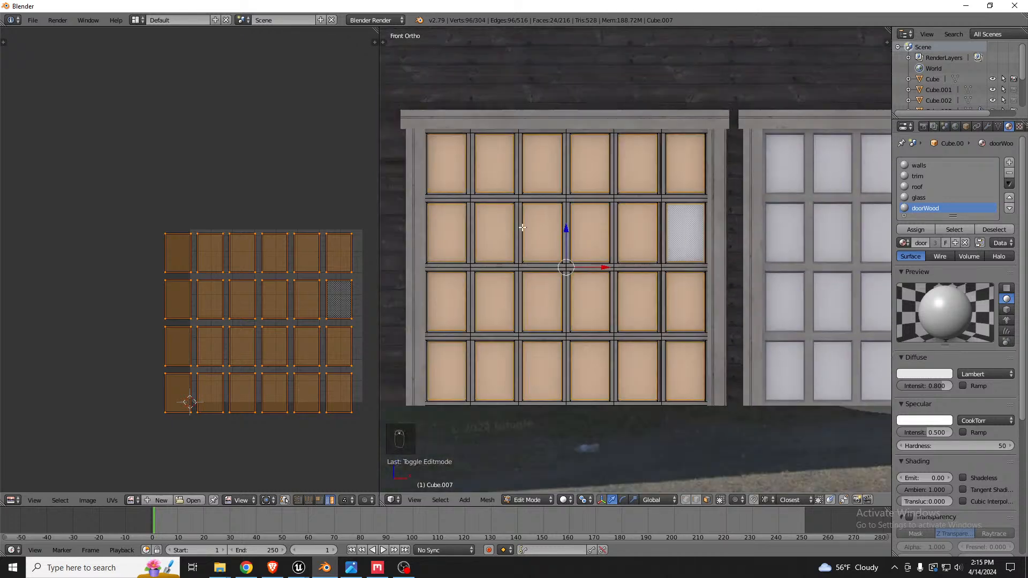
pyautogui.scroll(4, 481, 191)
pyautogui.hotkey('ctrl', 'Tab')
pyautogui.click(466, 190)
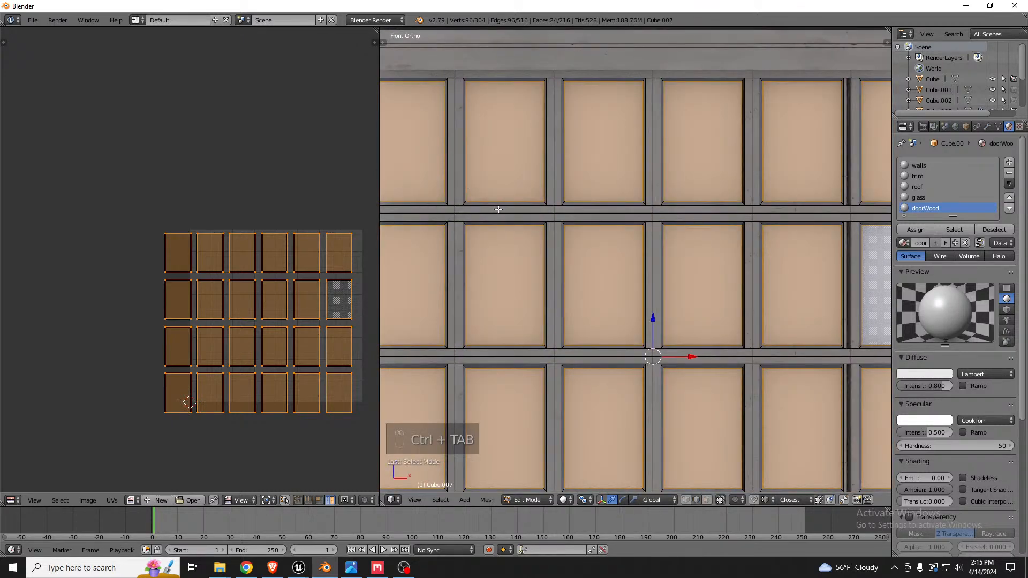
pyautogui.hotkey('ctrl', 'Tab')
pyautogui.click(458, 217)
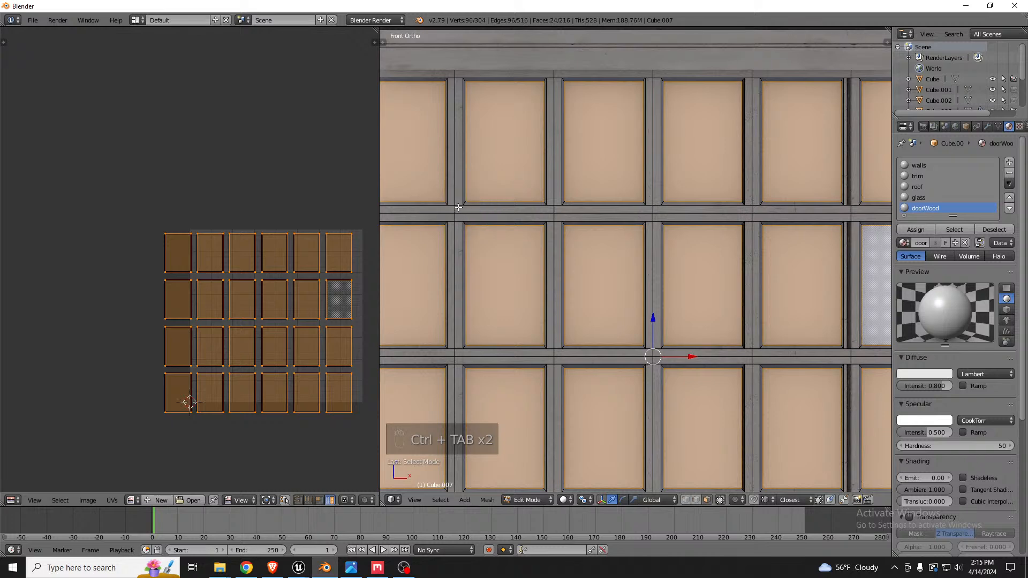
# Select the whole door mesh and remove its duplicate vertices.
pyautogui.keyDown('alt'); pyautogui.rightClick(453, 207); pyautogui.keyUp('alt')
pyautogui.press('a')
pyautogui.press('a')
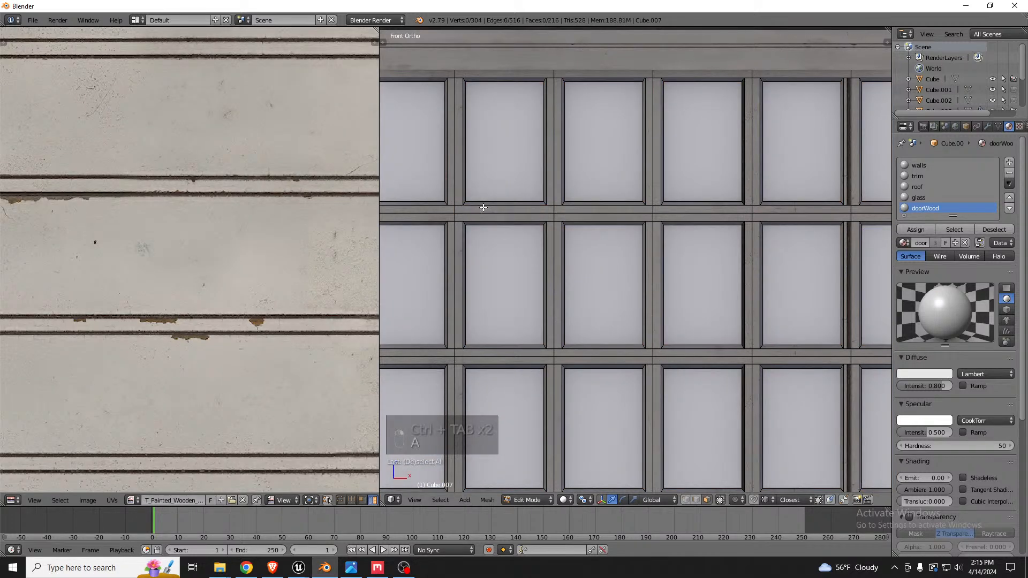
pyautogui.hotkey('ctrl', 'v')
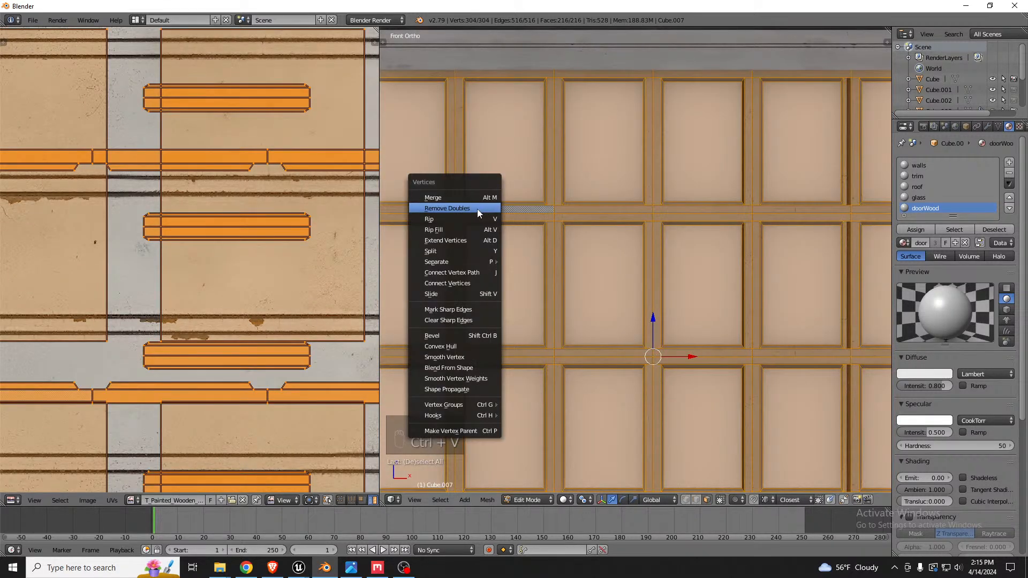
pyautogui.click(478, 213)
# Try to loop-select the rail faces beneath the top row of panes.
pyautogui.keyDown('alt'); pyautogui.rightClick(455, 208); pyautogui.keyUp('alt')
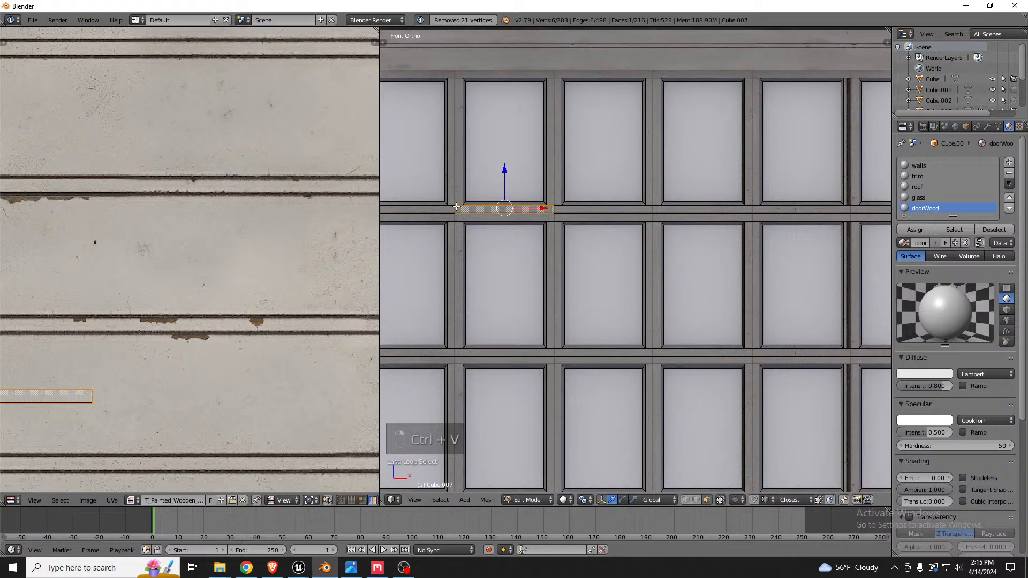
pyautogui.moveTo(456, 207); pyautogui.dragTo(503, 217, button='middle')
pyautogui.hotkey('ctrl', 'z')
pyautogui.hotkey('ctrl', 'z')
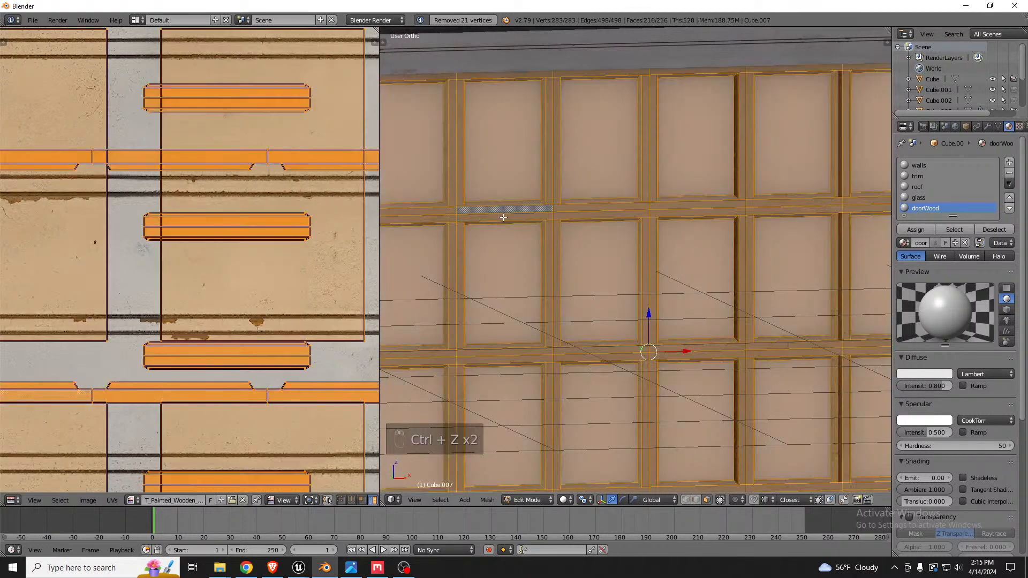
# Clear the selection and show the door's side profile in a maximized wireframe view from the right.
pyautogui.press('a')
pyautogui.press('KP_1')
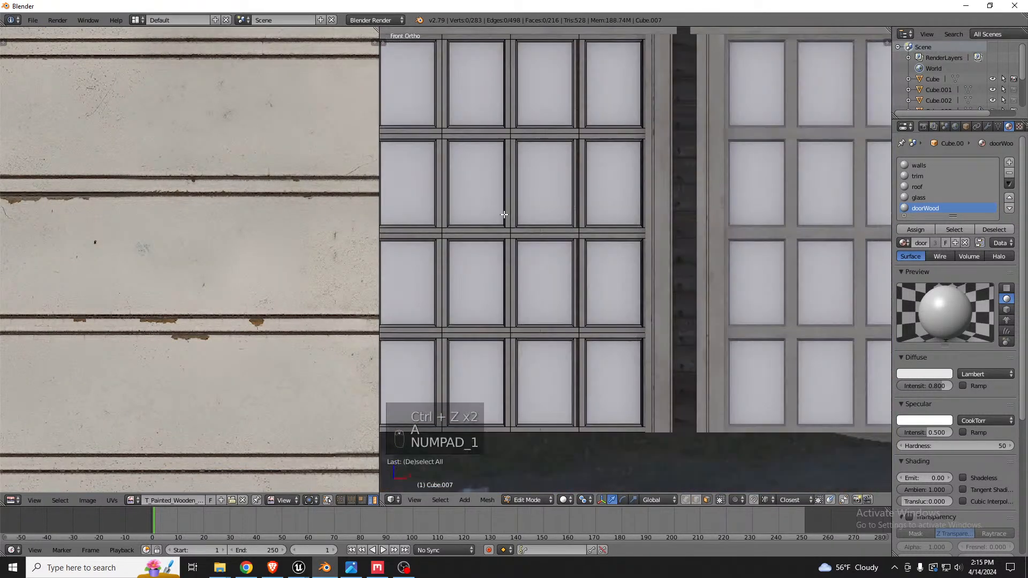
pyautogui.press('KP_3')
pyautogui.press('z')
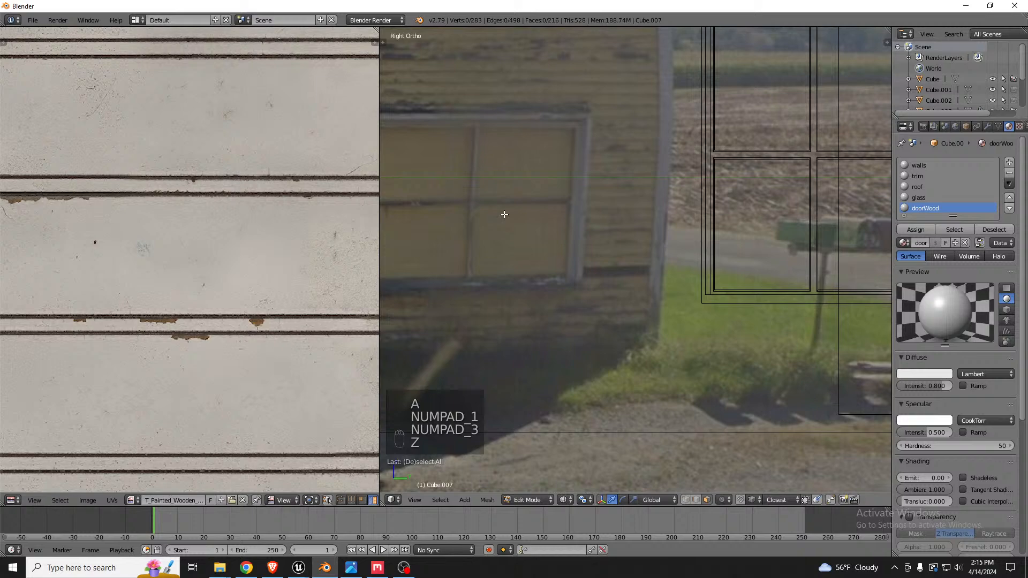
pyautogui.hotkey('shift', 'space')
pyautogui.press('z')
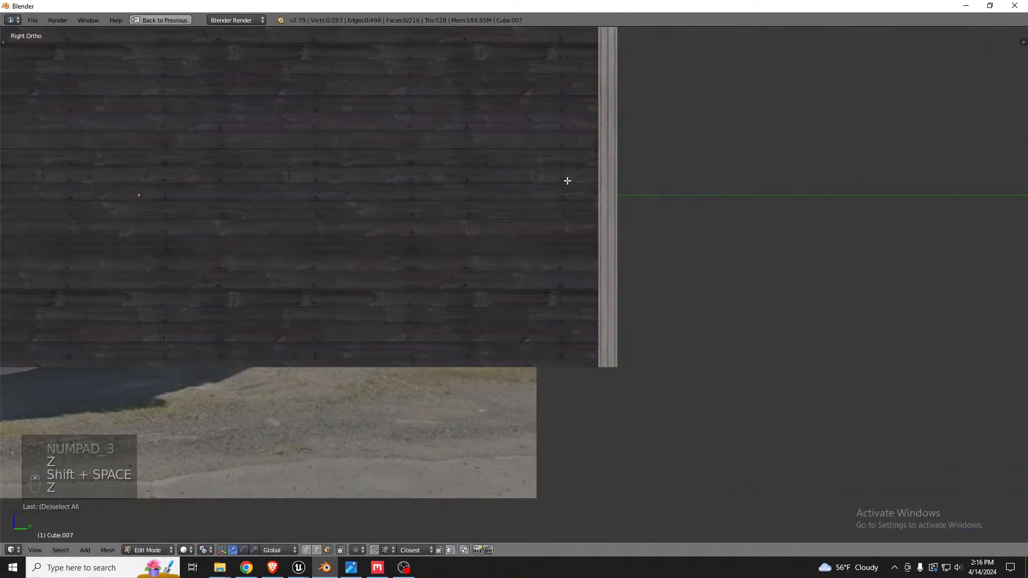
pyautogui.press('z')
pyautogui.scroll(8, 211, 197)
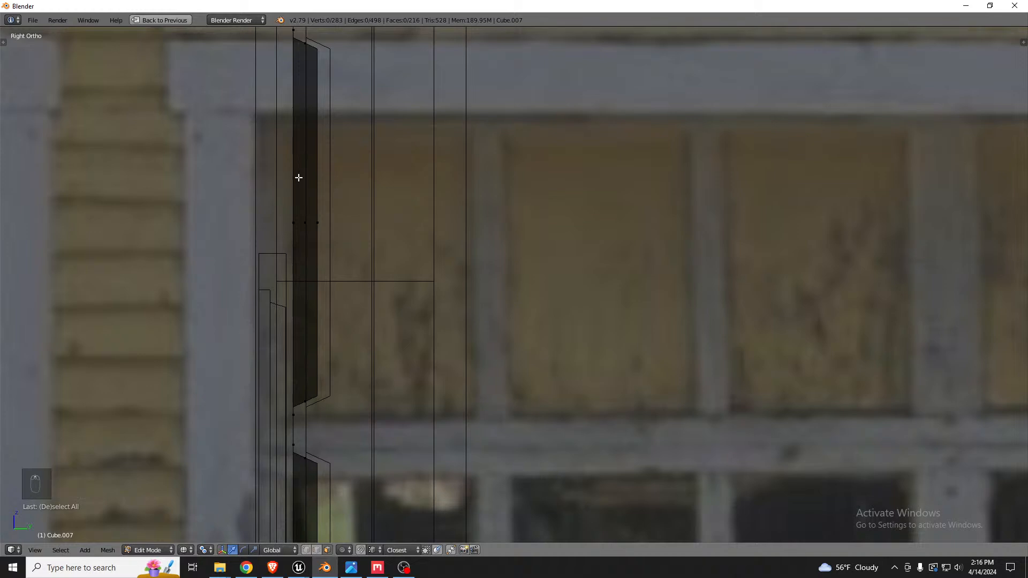
pyautogui.scroll(-3, 314, 52)
pyautogui.scroll(2, 300, 65)
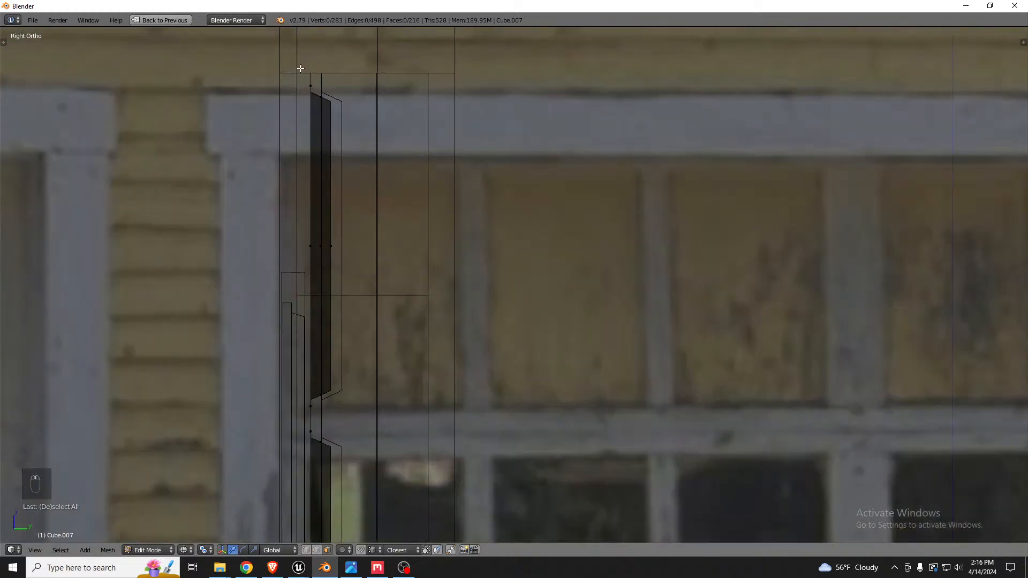
# Box-select the flat front faces of the door's top rail in the side view.
pyautogui.press('b')
pyautogui.press('a')
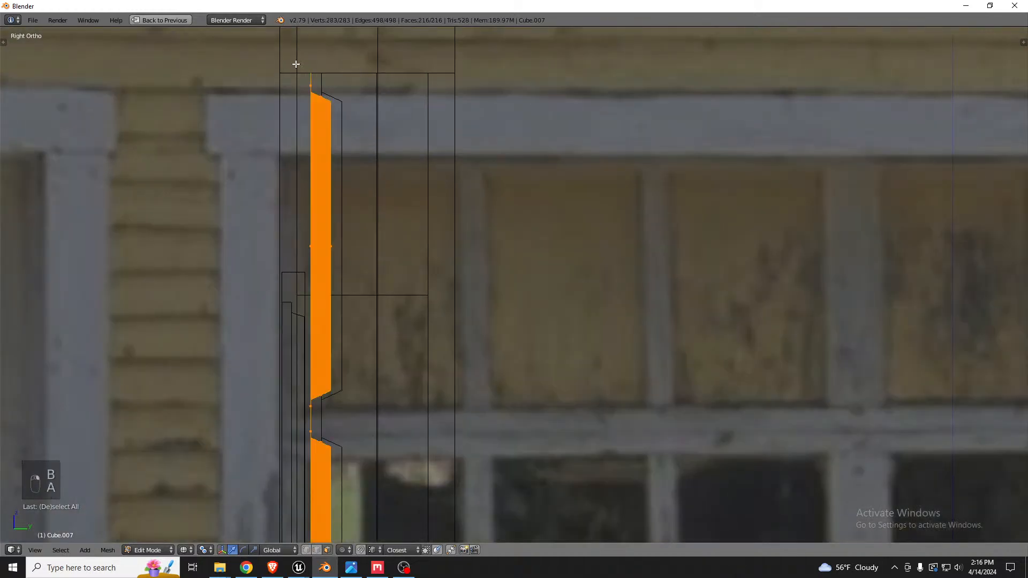
pyautogui.press('a')
pyautogui.press('z')
pyautogui.press('z')
pyautogui.press('b')
pyautogui.moveTo(296, 60); pyautogui.dragTo(333, 93)
# Add the flat front faces of the second and third horizontal rails to the selection.
pyautogui.scroll(3, 332, 183)
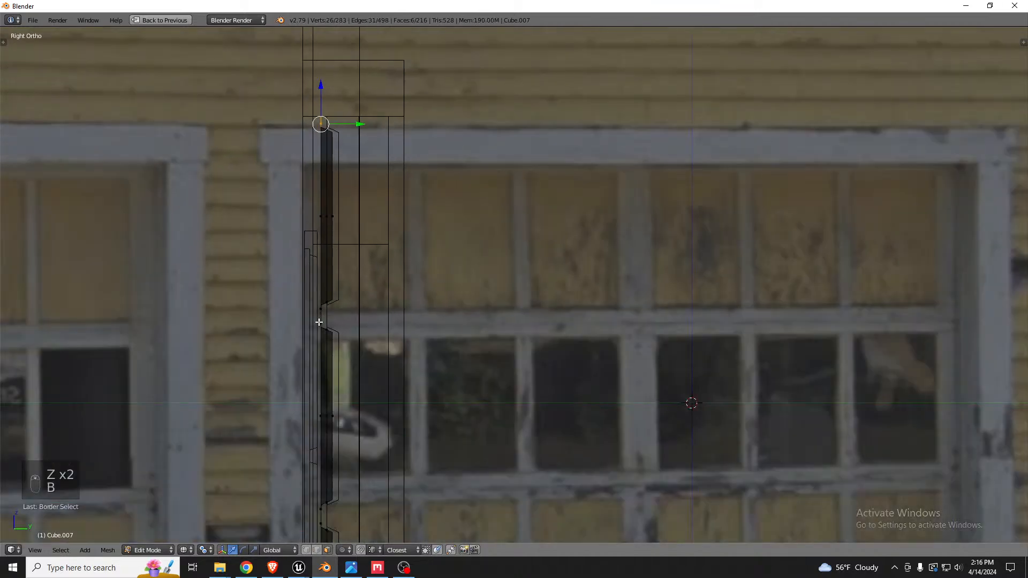
pyautogui.press('b')
pyautogui.moveTo(316, 260); pyautogui.dragTo(426, 210)
pyautogui.scroll(-4, 394, 203)
pyautogui.scroll(-3, 395, 203)
pyautogui.scroll(5, 369, 332)
pyautogui.press('b')
pyautogui.press('b')
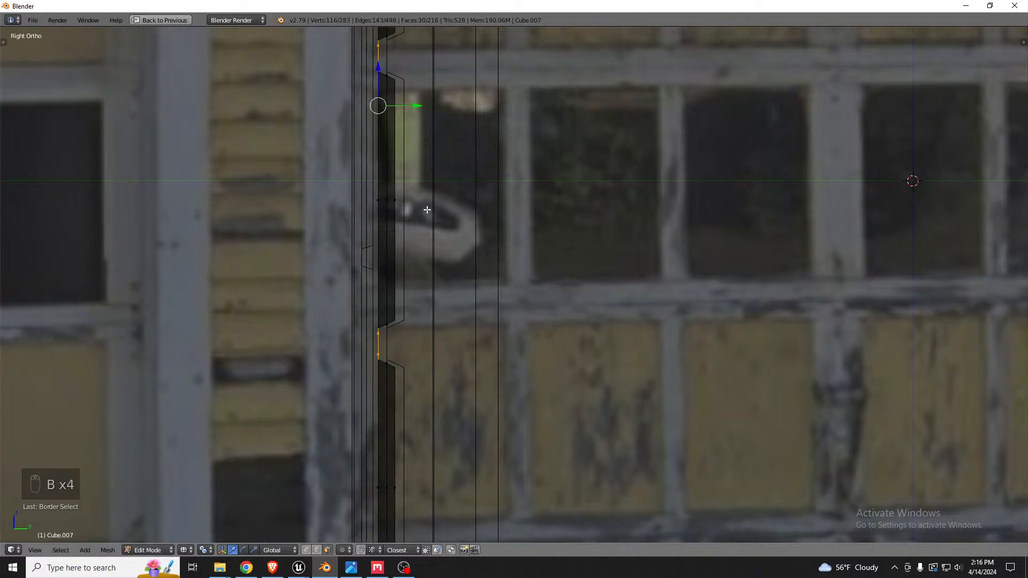
# Extend the selection with the flat front faces of the fourth rail and the bottom rail.
pyautogui.scroll(-5, 426, 210)
pyautogui.scroll(4, 405, 344)
pyautogui.press('b')
pyautogui.moveTo(394, 321); pyautogui.dragTo(436, 249)
pyautogui.press('b')
pyautogui.scroll(-5, 437, 249)
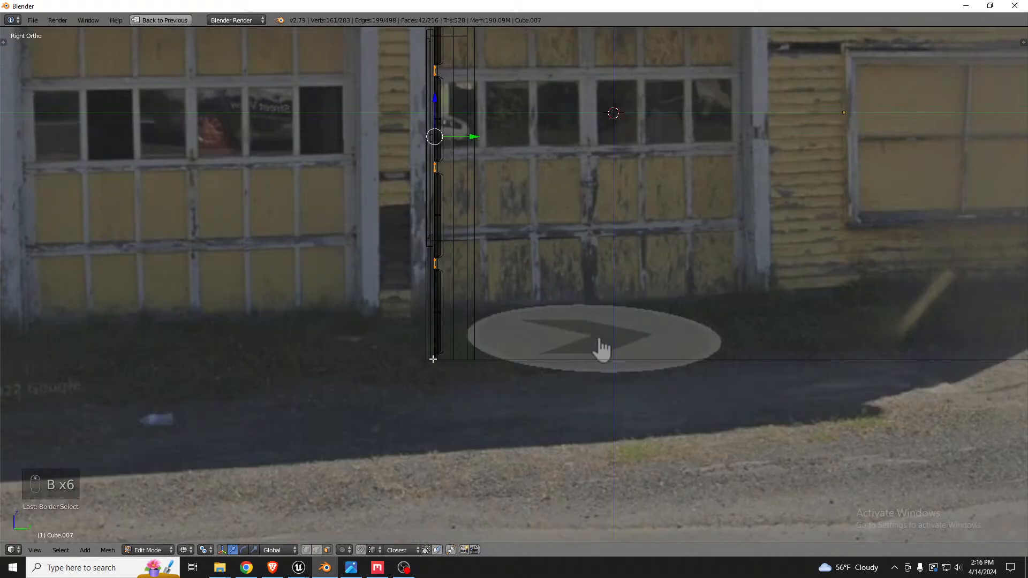
pyautogui.scroll(5, 431, 360)
pyautogui.press('b')
pyautogui.moveTo(427, 344); pyautogui.dragTo(441, 357)
pyautogui.scroll(-5, 457, 343)
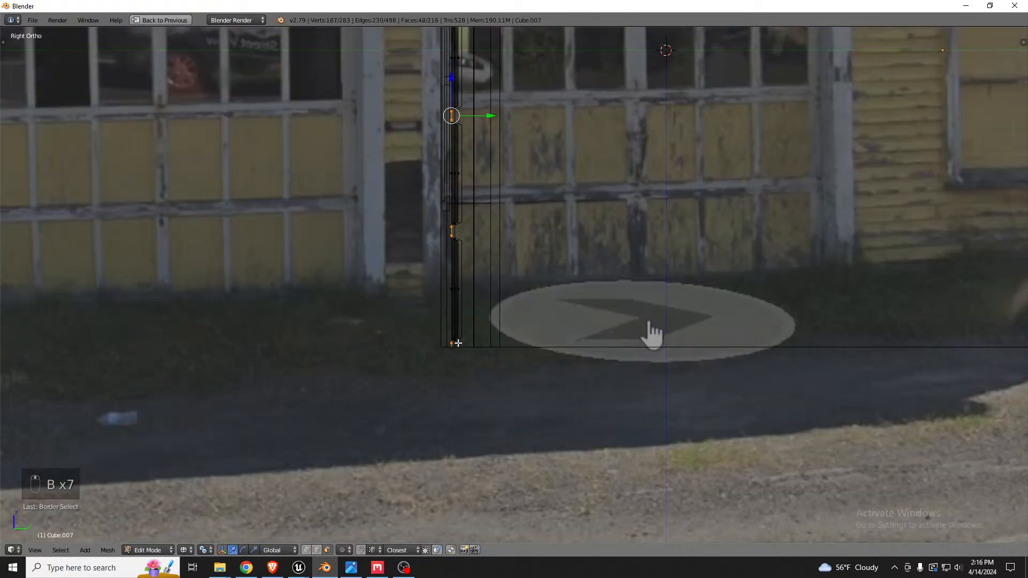
# Try to grow the rail selection to the neighbouring faces in the front view.
pyautogui.press('KP_1')
pyautogui.scroll(-4, 458, 342)
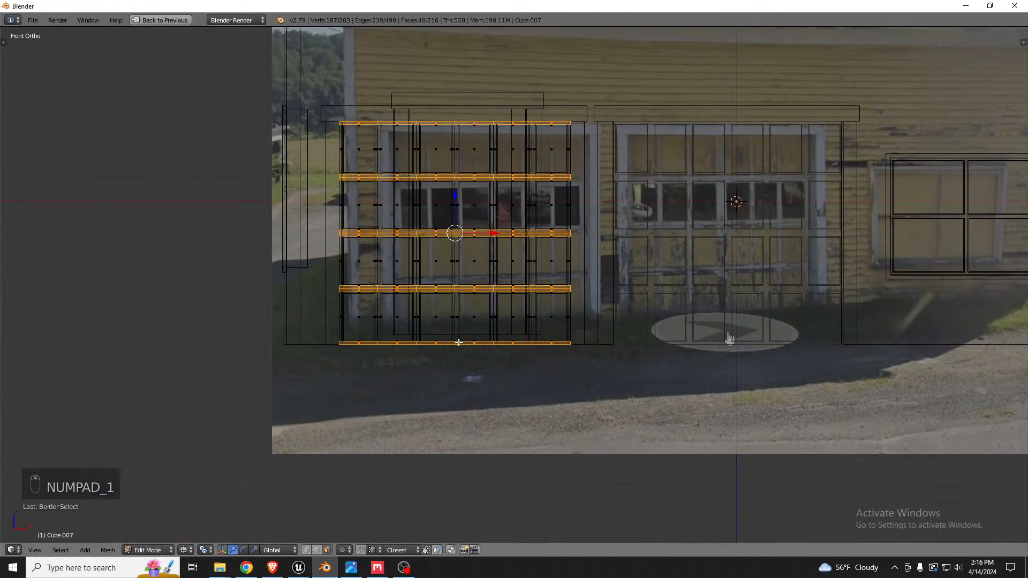
pyautogui.press('u')
pyautogui.click(458, 342)
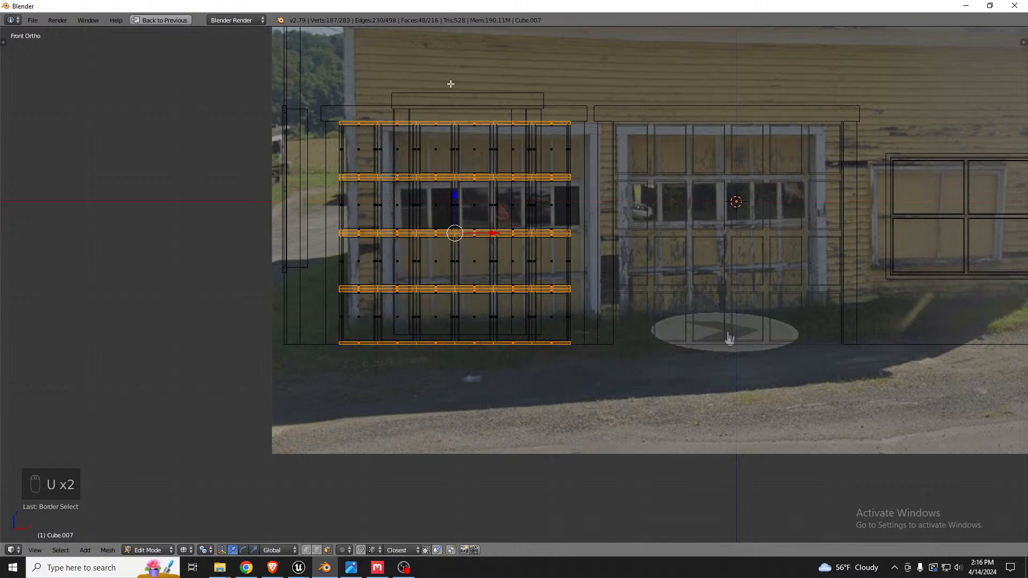
pyautogui.scroll(5, 441, 117)
pyautogui.press('ctrl+KP_Add')
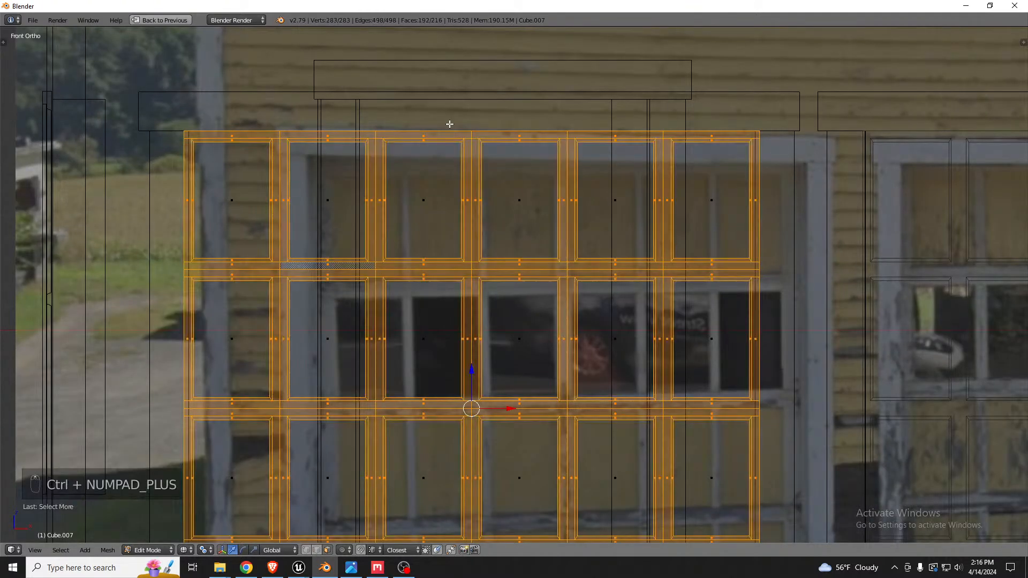
pyautogui.hotkey('ctrl', 'z')
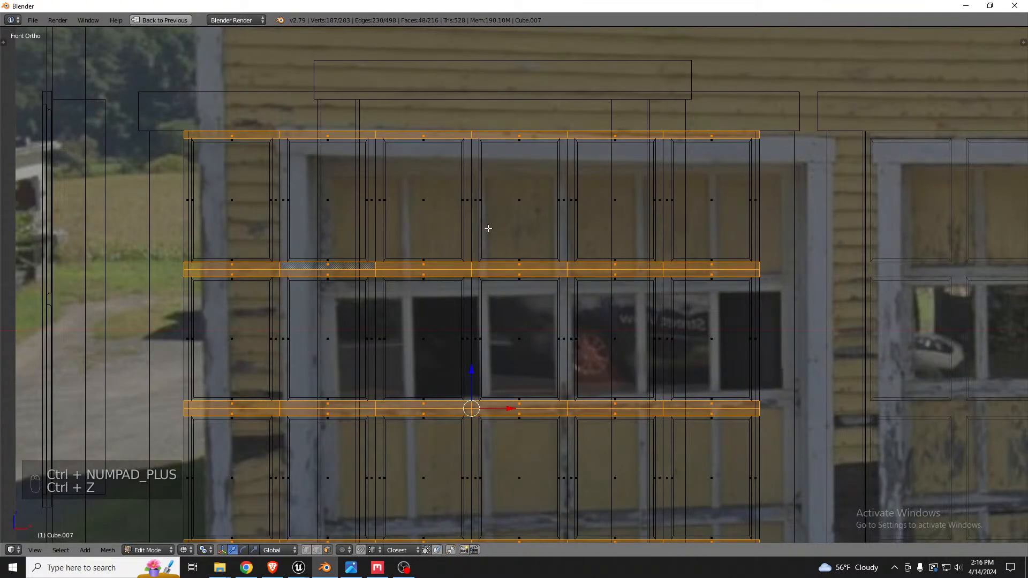
# Add the slanted edge faces of the second rail and the top rail to the selection.
pyautogui.press('KP_1')
pyautogui.press('KP_3')
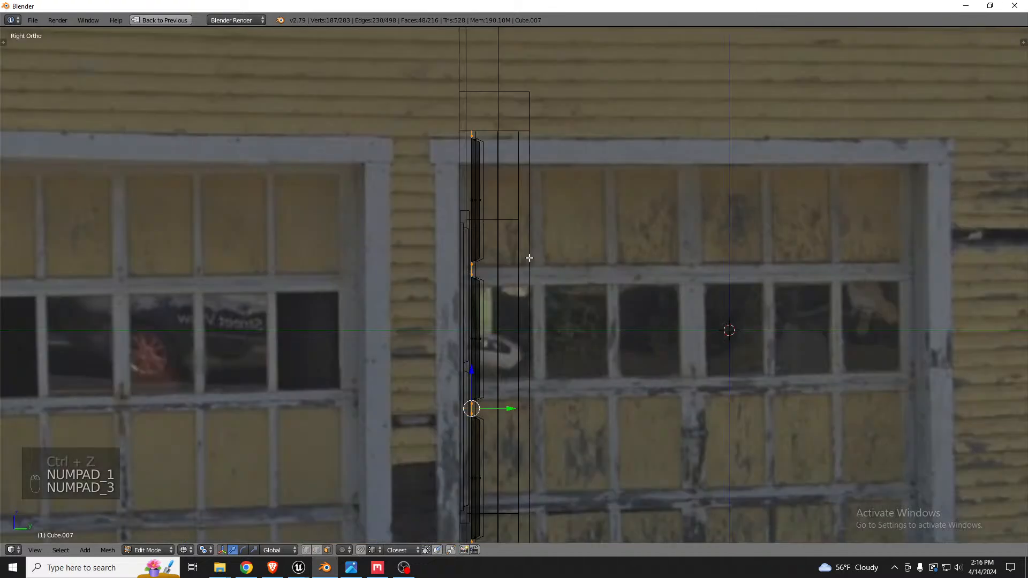
pyautogui.scroll(6, 484, 245)
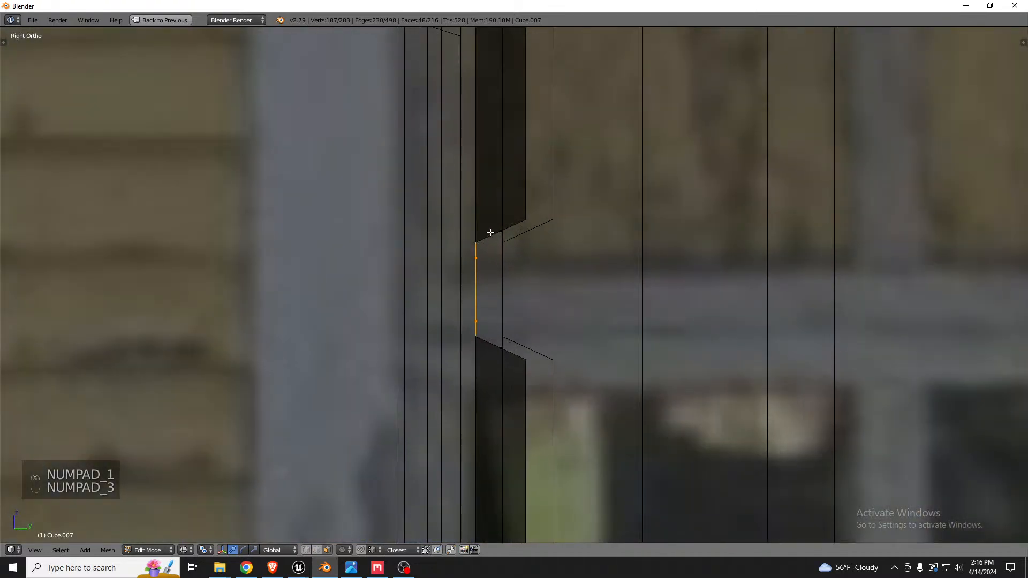
pyautogui.scroll(-2, 489, 232)
pyautogui.press('b')
pyautogui.moveTo(459, 221); pyautogui.dragTo(540, 324)
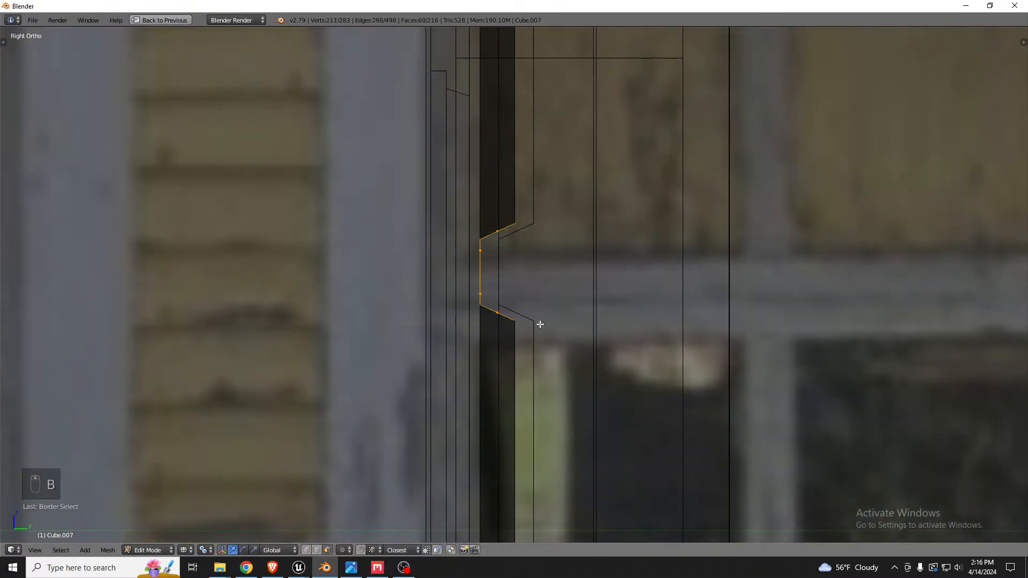
pyautogui.scroll(-6, 500, 303)
pyautogui.scroll(4, 491, 76)
pyautogui.press('b')
pyautogui.moveTo(495, 127); pyautogui.dragTo(549, 180)
# Add the slanted edge faces of the third, fourth and bottom rails to the selection.
pyautogui.scroll(-5, 529, 98)
pyautogui.scroll(-3, 530, 237)
pyautogui.scroll(5, 526, 429)
pyautogui.press('b')
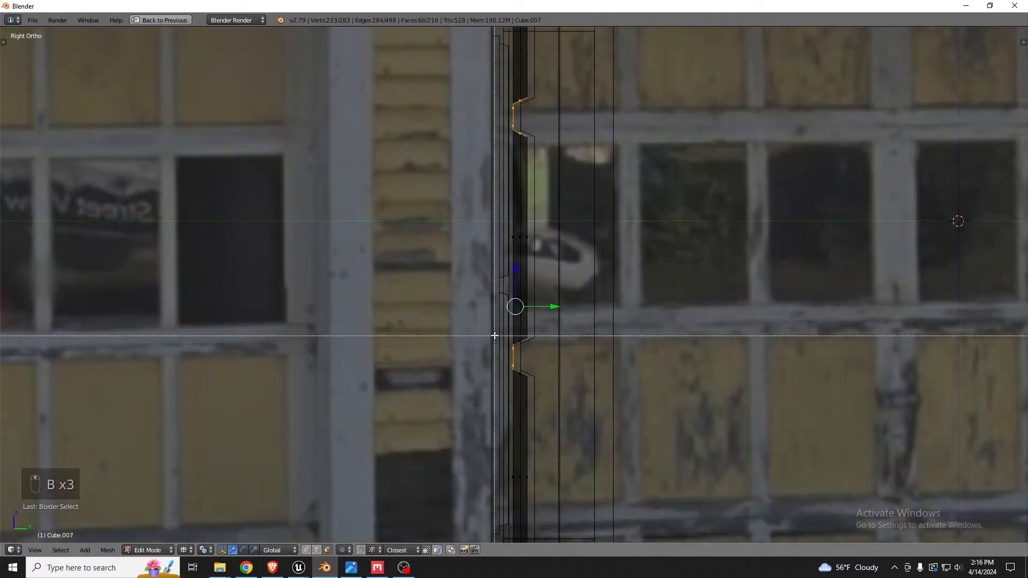
pyautogui.moveTo(494, 336); pyautogui.dragTo(557, 384)
pyautogui.scroll(-3, 535, 348)
pyautogui.scroll(4, 535, 332)
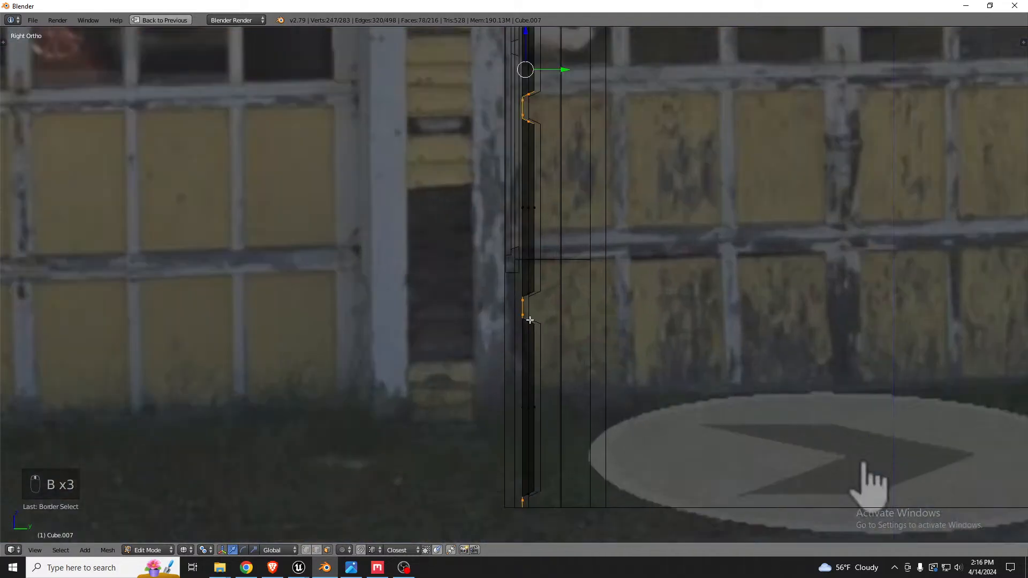
pyautogui.press('b')
pyautogui.moveTo(507, 288); pyautogui.dragTo(536, 324)
pyautogui.press('b')
pyautogui.moveTo(503, 482); pyautogui.dragTo(551, 518)
pyautogui.scroll(-3, 576, 420)
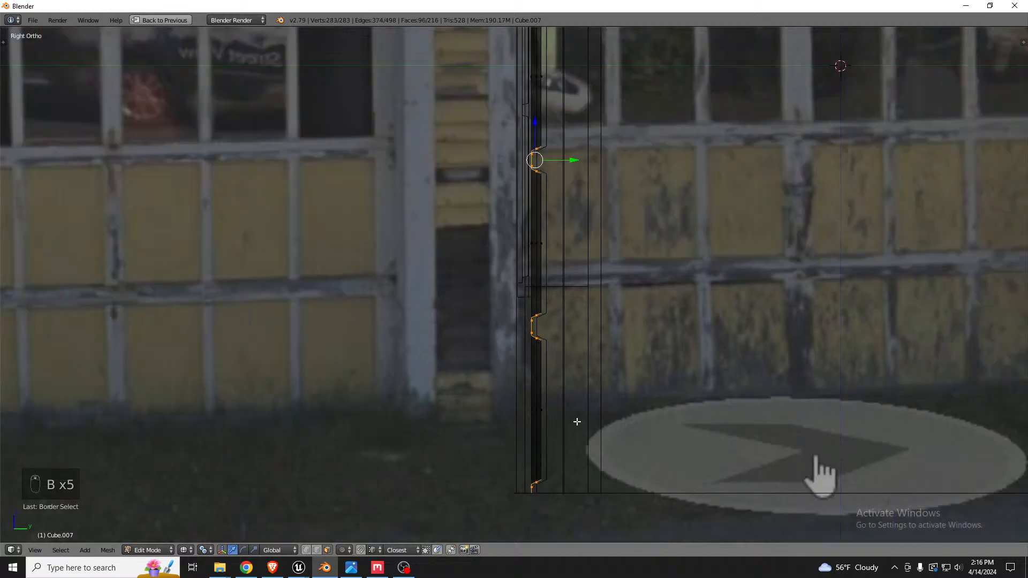
# Project the UVs of the selected horizontal rail faces from the front view.
pyautogui.press('KP_1')
pyautogui.press('u')
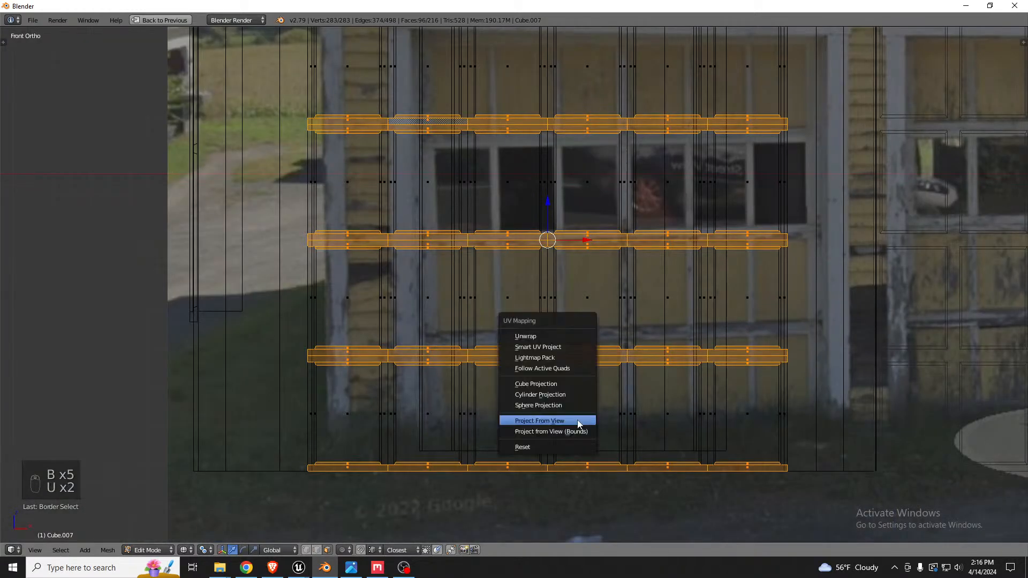
pyautogui.click(572, 419)
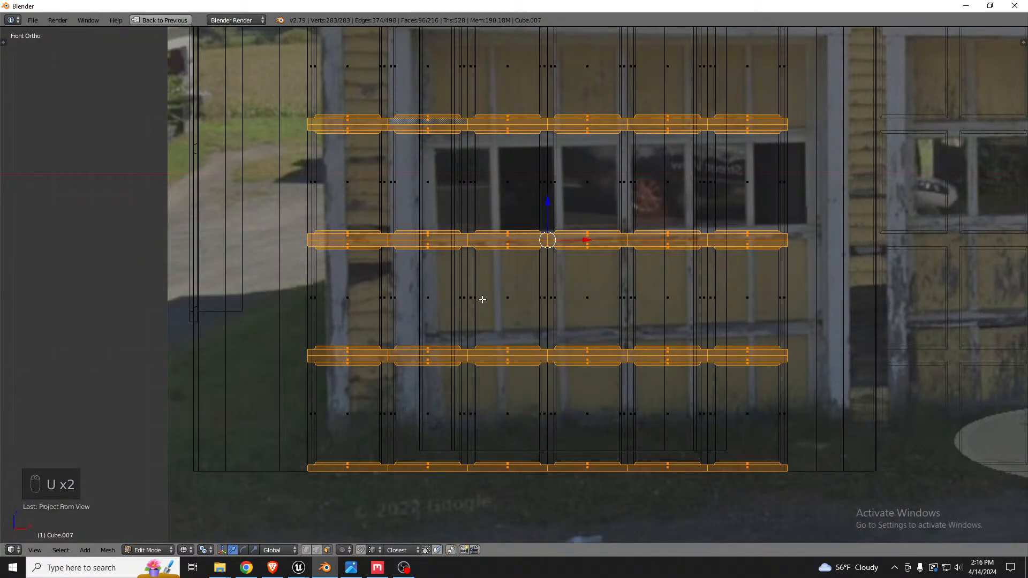
# Clear the selection and box-select the vertical bar faces of the top pane row from the side.
pyautogui.press('a')
pyautogui.press('KP_3')
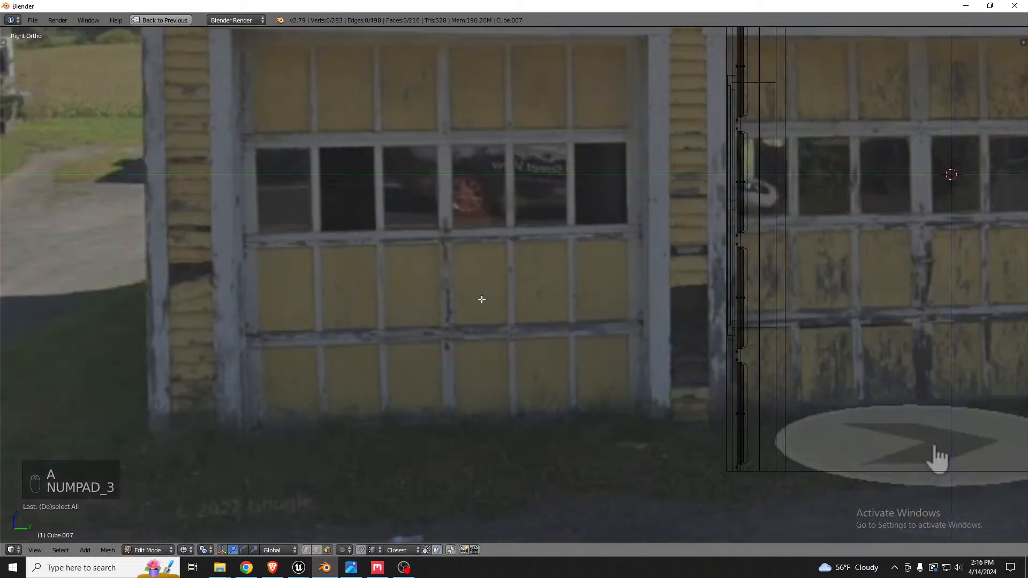
pyautogui.scroll(-3, 689, 285)
pyautogui.scroll(7, 677, 155)
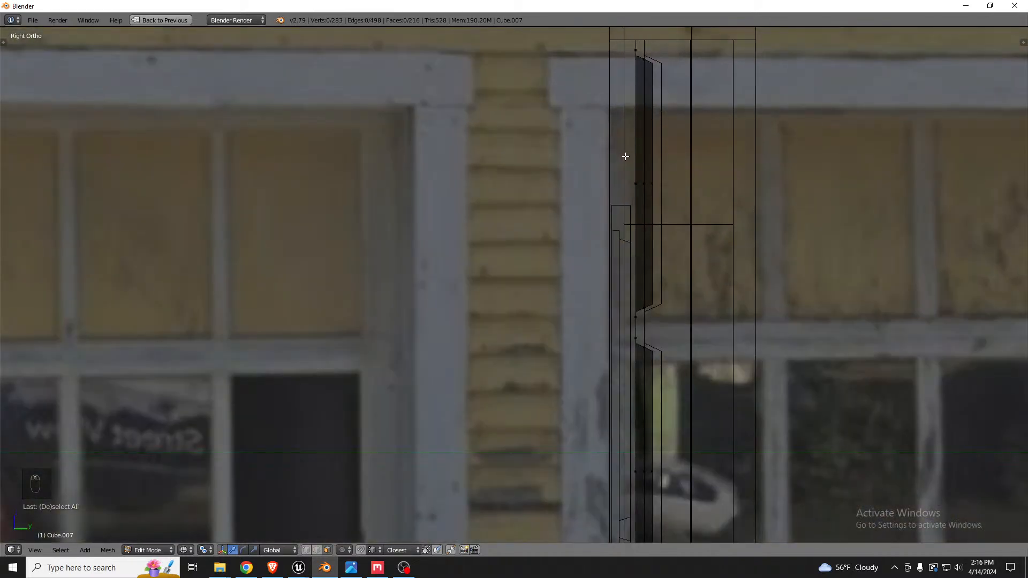
pyautogui.press('b')
pyautogui.moveTo(628, 152); pyautogui.dragTo(649, 200)
pyautogui.moveTo(645, 168); pyautogui.dragTo(680, 177, button='middle')
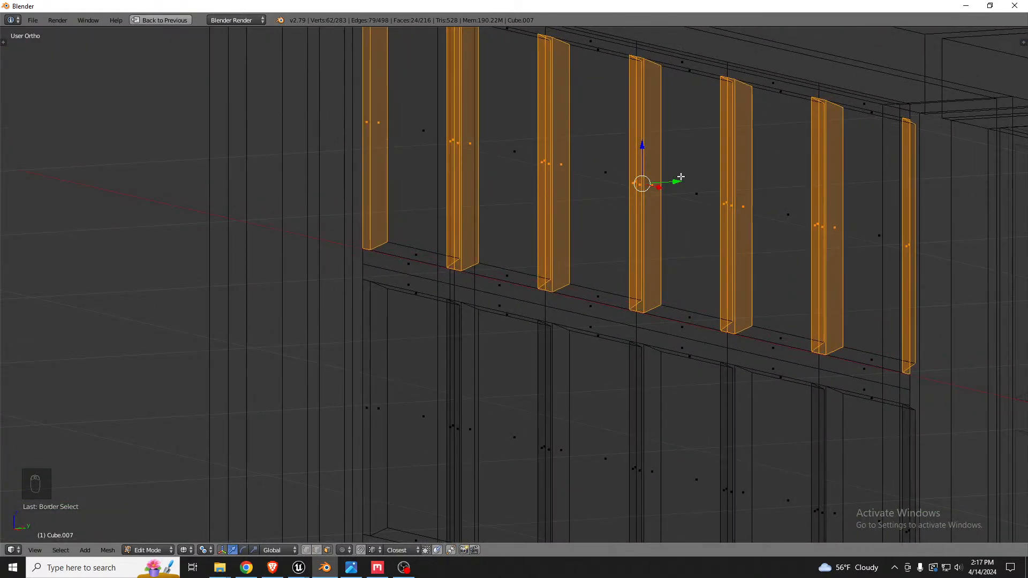
pyautogui.press('KP_1')
pyautogui.press('KP_3')
pyautogui.scroll(-3, 674, 171)
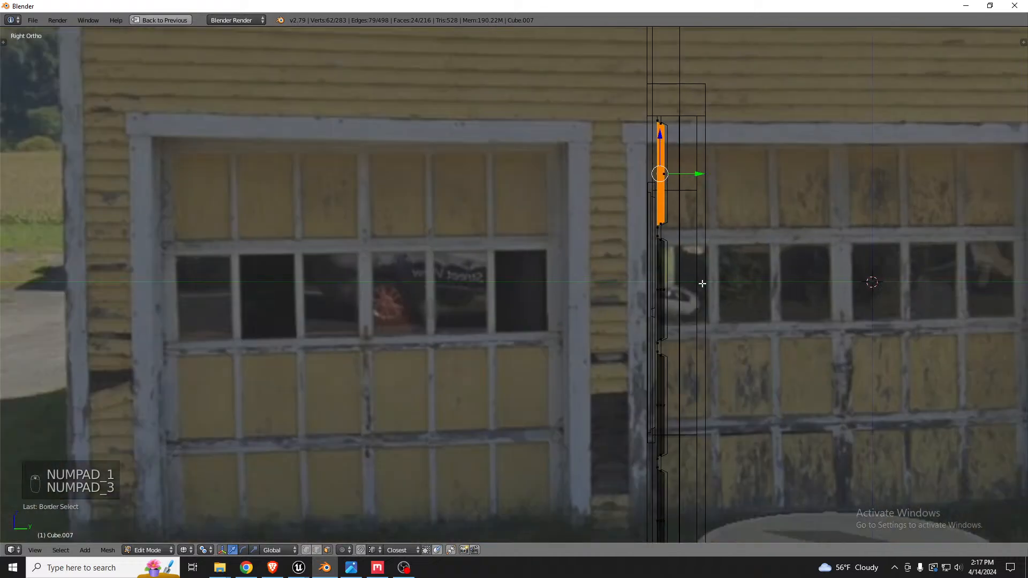
# Add the vertical bar faces of the second, third and bottom pane rows to the selection by border-selecting from the side.
pyautogui.scroll(4, 601, 282)
pyautogui.press('b')
pyautogui.moveTo(592, 293); pyautogui.dragTo(604, 303)
pyautogui.scroll(-3, 780, 432)
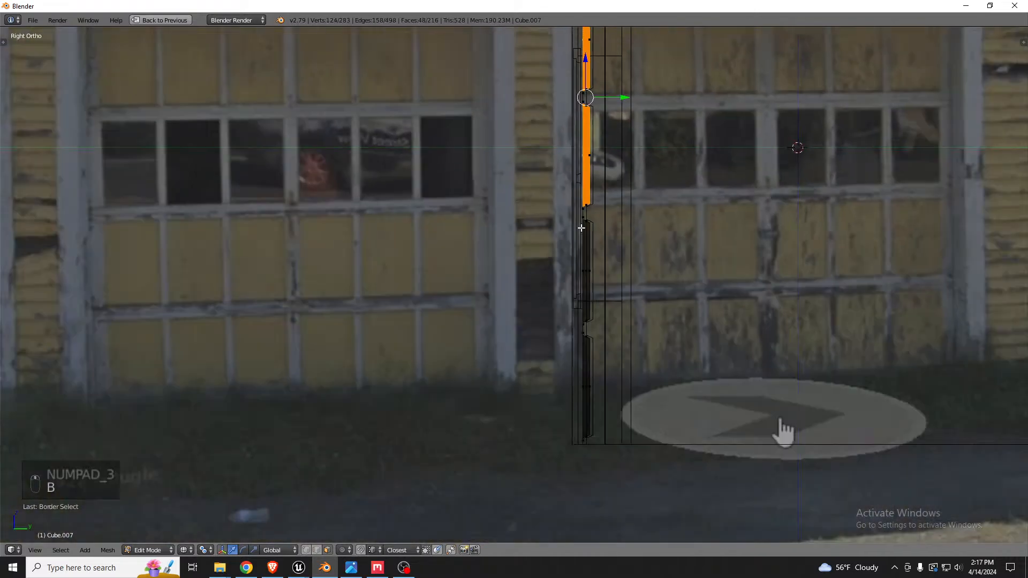
pyautogui.scroll(2, 587, 291)
pyautogui.press('b')
pyautogui.moveTo(576, 232); pyautogui.dragTo(590, 259)
pyautogui.scroll(-3, 814, 401)
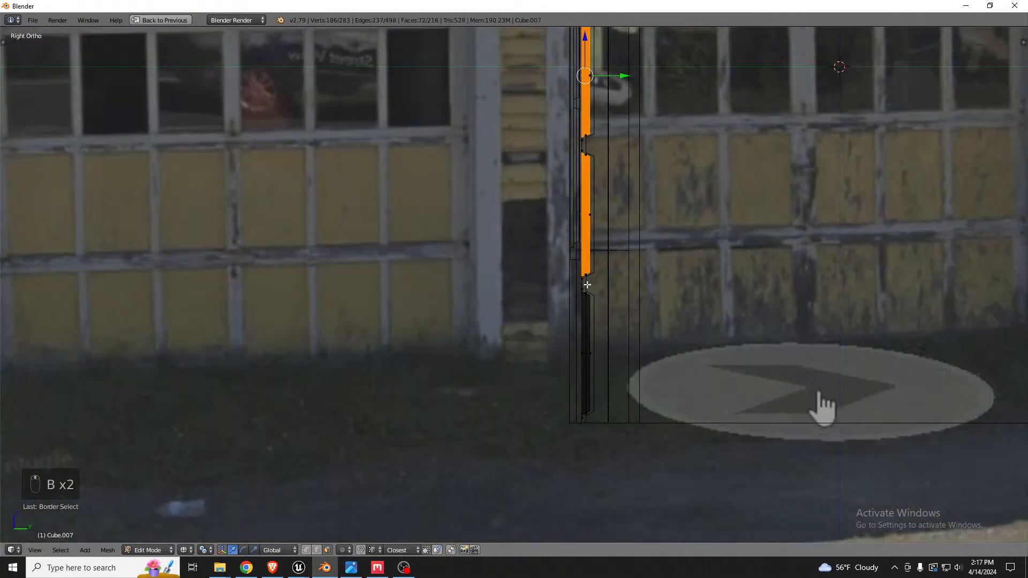
pyautogui.scroll(3, 585, 355)
pyautogui.press('b')
pyautogui.moveTo(574, 347); pyautogui.dragTo(588, 366)
pyautogui.scroll(-3, 587, 366)
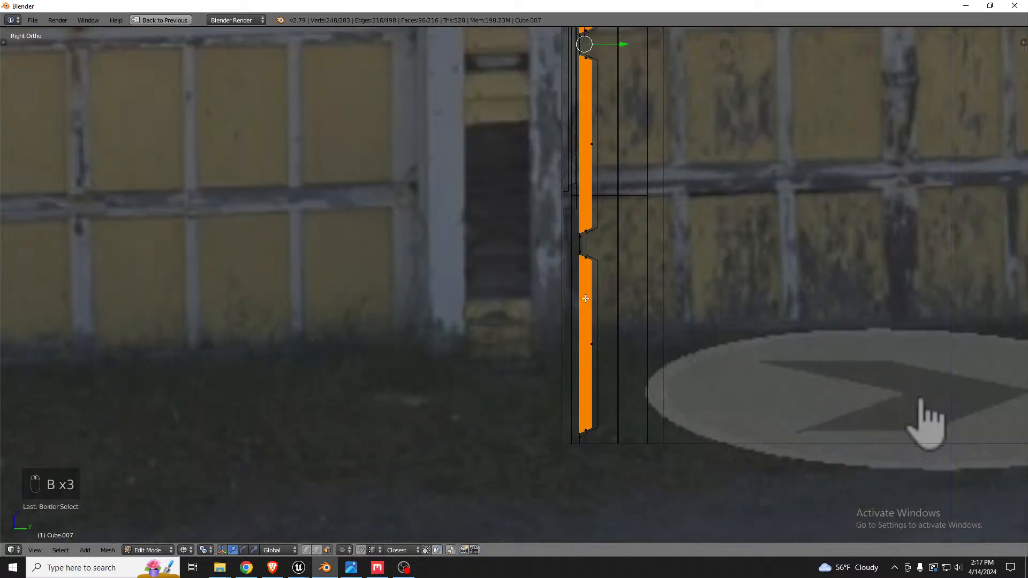
# Project the UVs of the selected vertical bars from the front view and rotate them 90 degrees.
pyautogui.press('KP_1')
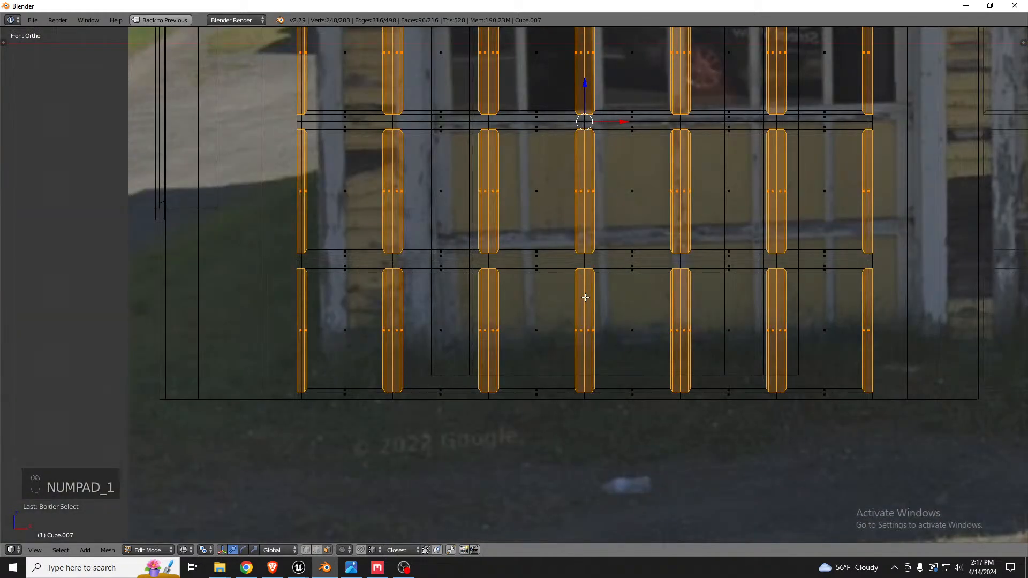
pyautogui.press('u')
pyautogui.click(585, 297)
pyautogui.hotkey('shift', 'space')
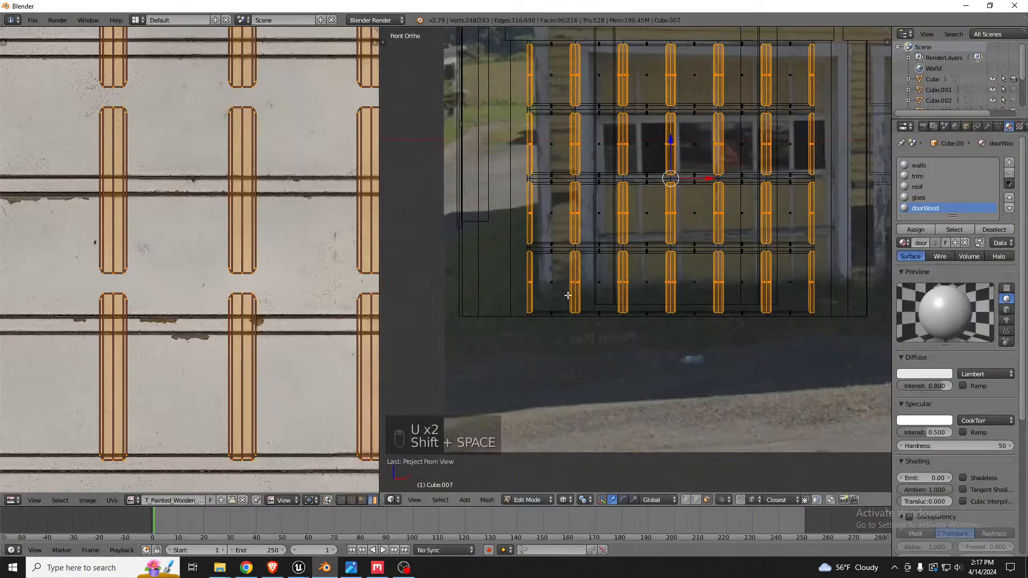
pyautogui.write('r90')
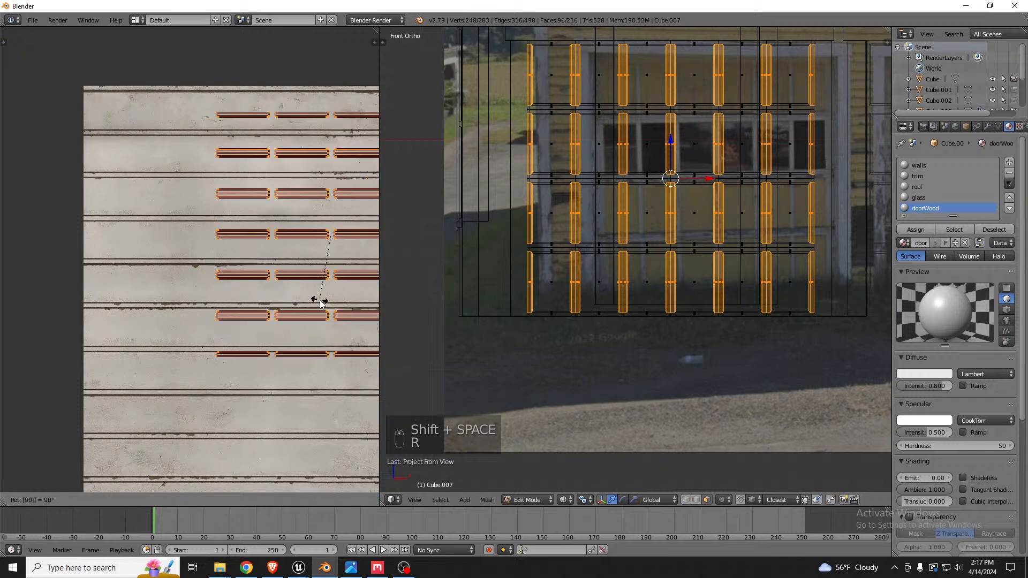
pyautogui.press('Return')
pyautogui.scroll(-1, 280, 290)
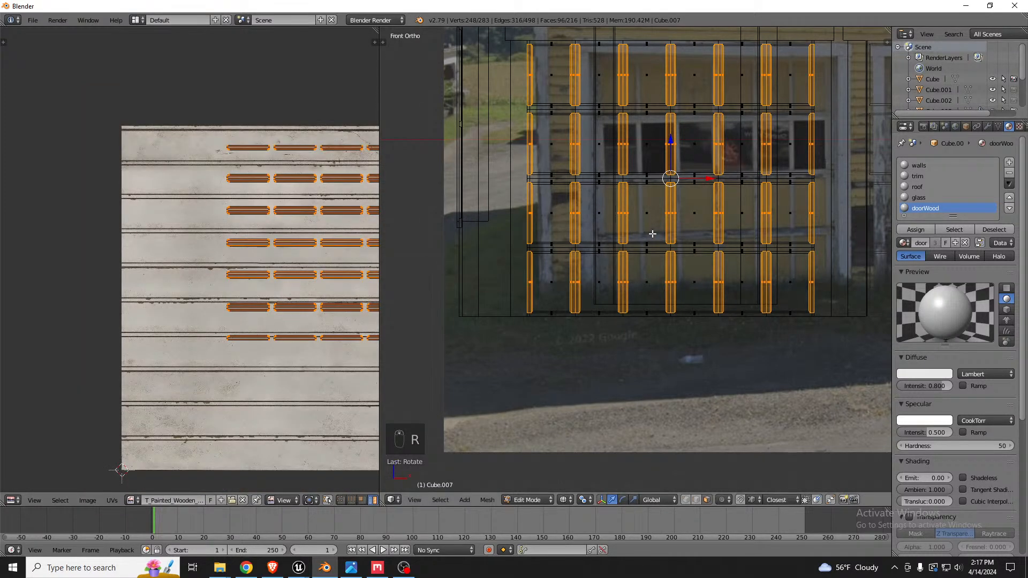
pyautogui.click(953, 229)
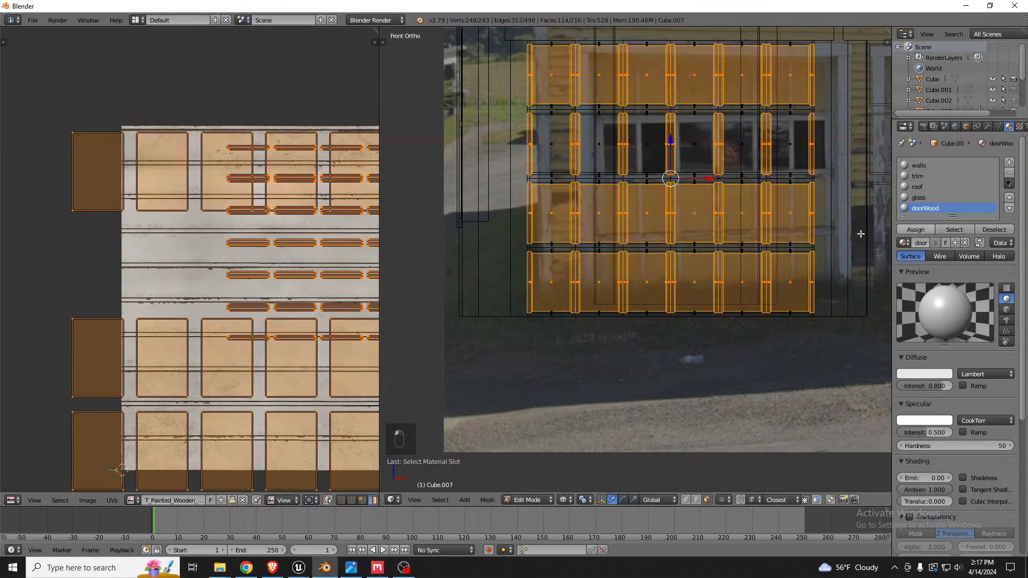
pyautogui.press('a')
pyautogui.press('a')
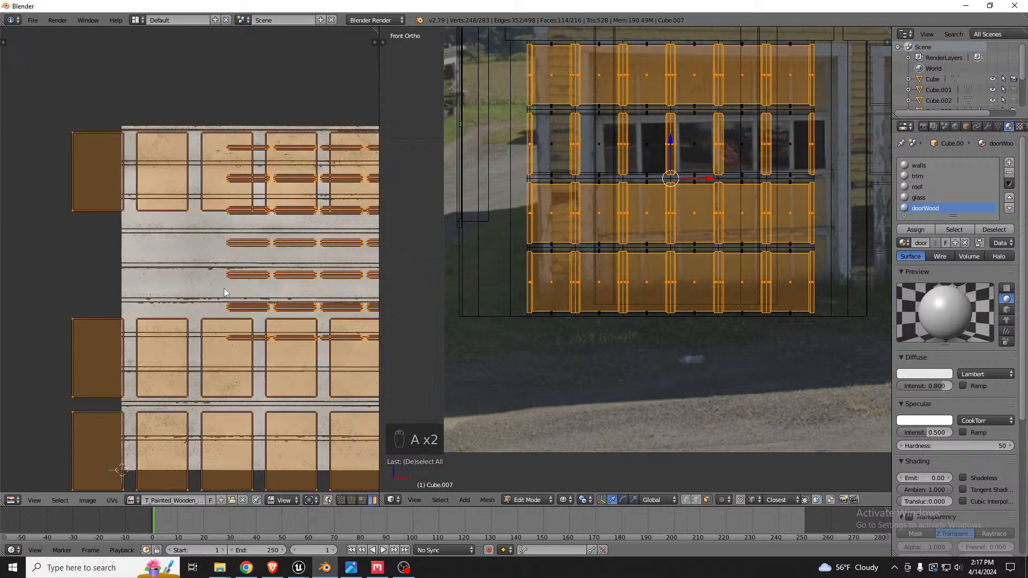
pyautogui.press('a')
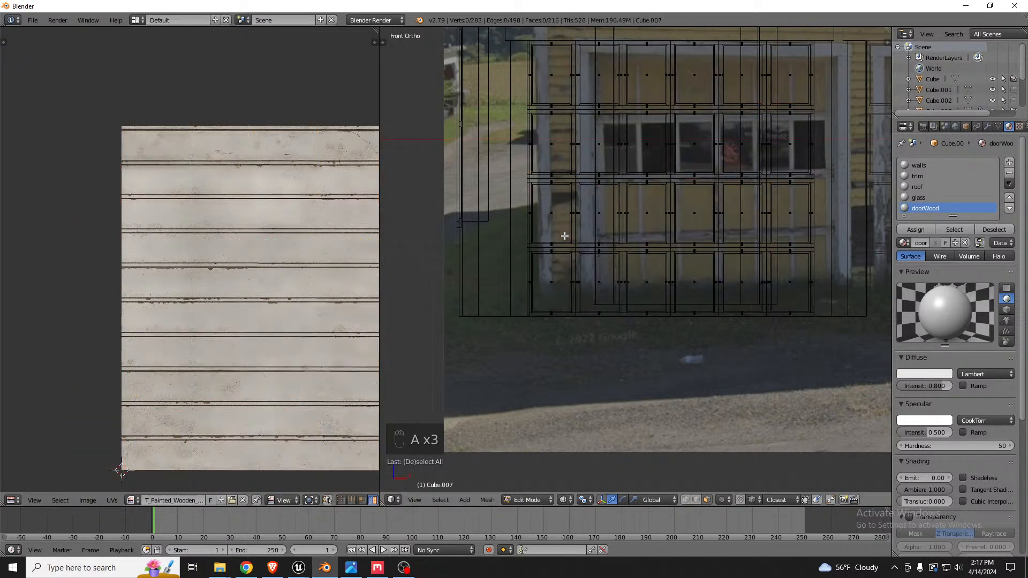
# Select all faces assigned to the trim material and scale their UVs up about 1.7 times.
pyautogui.click(929, 176)
pyautogui.click(953, 229)
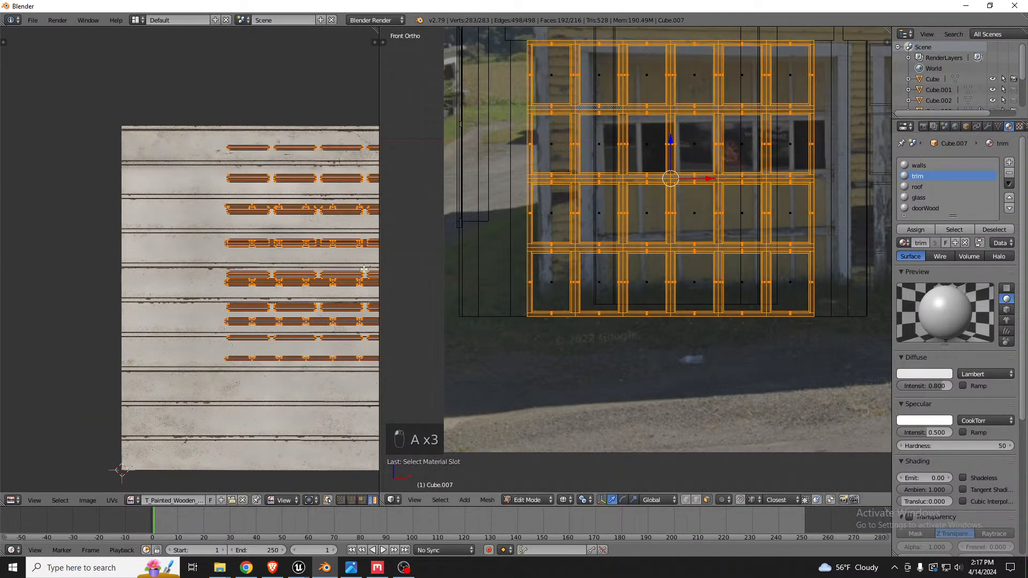
pyautogui.scroll(-1, 201, 282)
pyautogui.press('s')
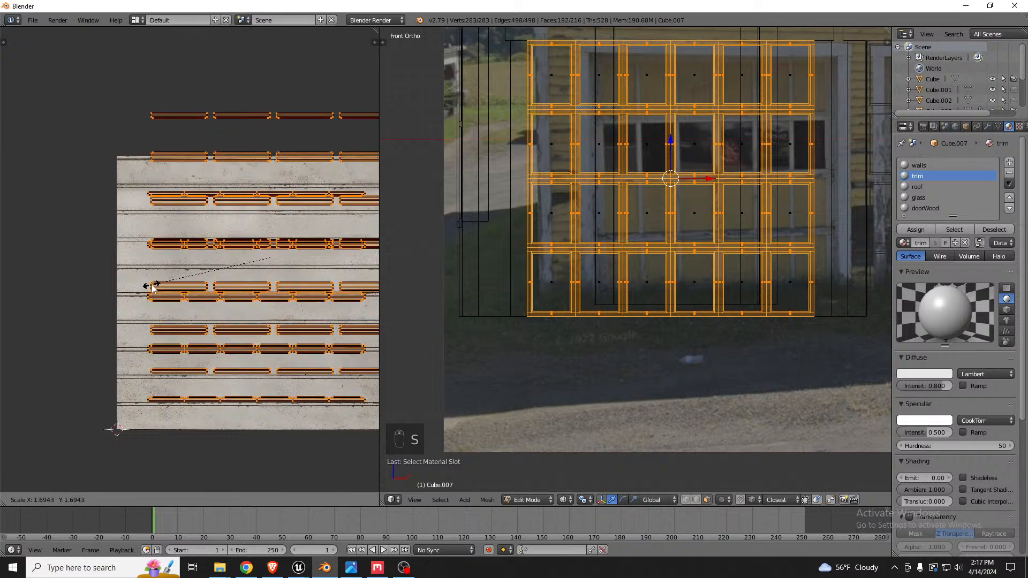
pyautogui.click(139, 289)
# Leave Edit Mode and add the garage door frames and the main garage building to the object selection.
pyautogui.press('Tab')
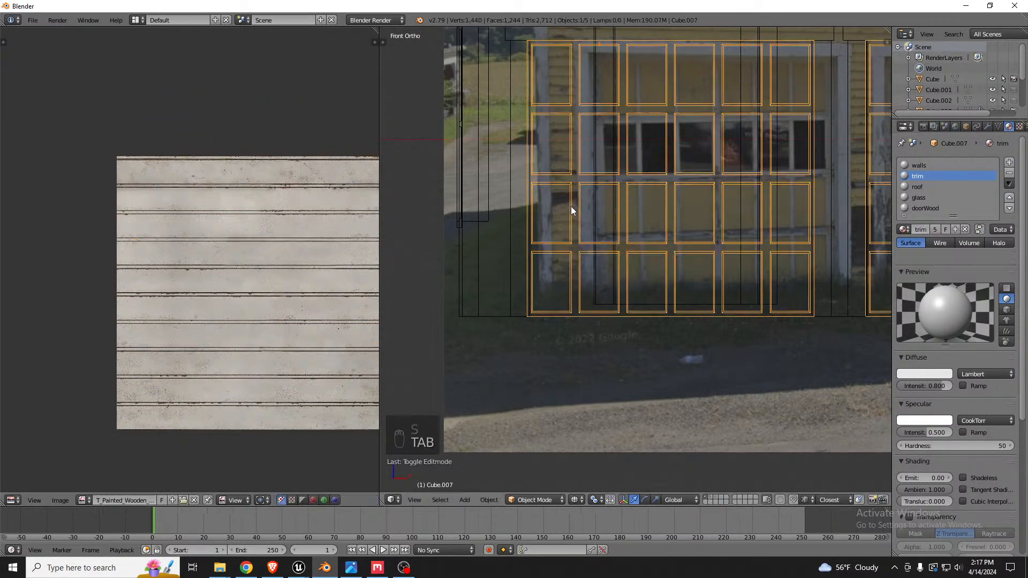
pyautogui.scroll(-3, 570, 207)
pyautogui.moveTo(589, 230); pyautogui.dragTo(689, 214, button='middle')
pyautogui.press('z')
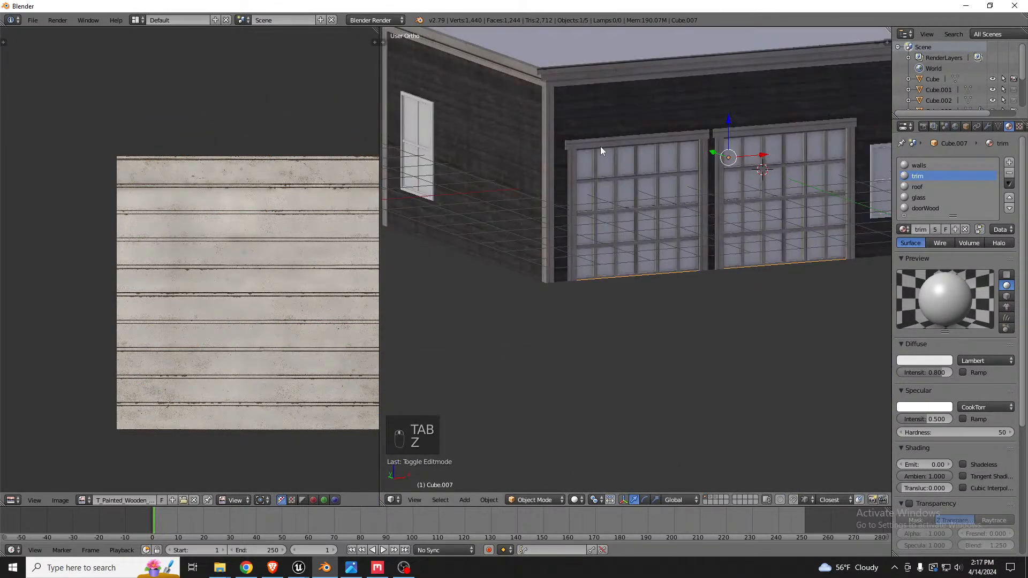
pyautogui.keyDown('shift'); pyautogui.rightClick(569, 142); pyautogui.keyUp('shift')
pyautogui.press('z')
pyautogui.scroll(-3, 569, 182)
pyautogui.keyDown('shift'); pyautogui.rightClick(756, 182); pyautogui.keyUp('shift')
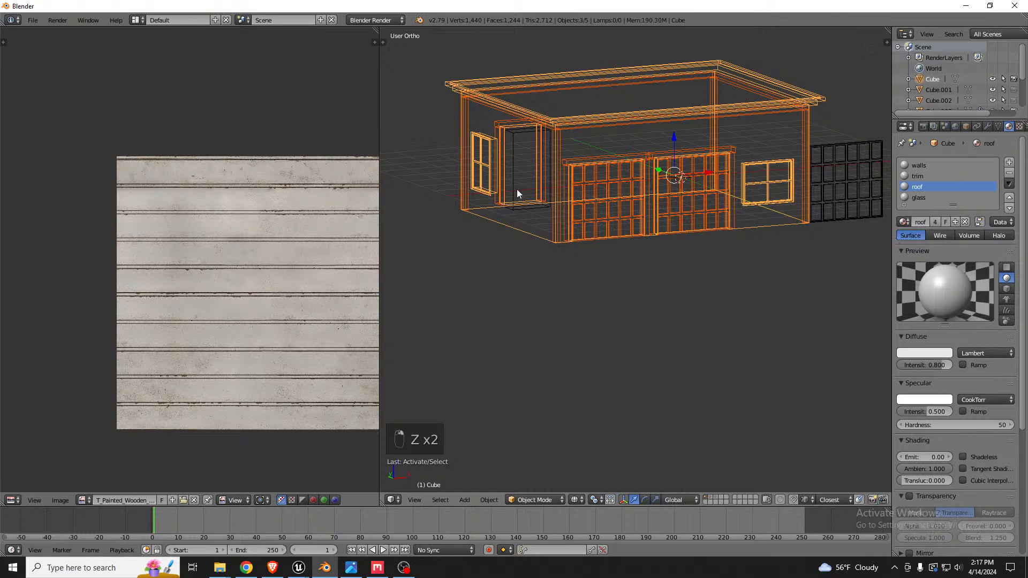
# Export the selected garage objects in FBX format.
pyautogui.click(32, 20)
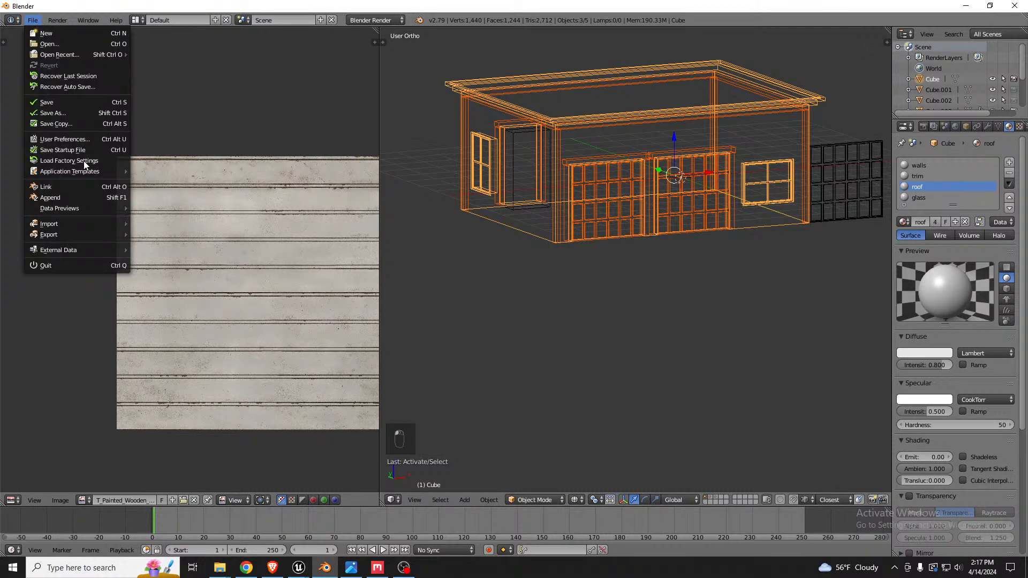
pyautogui.moveTo(76, 233)
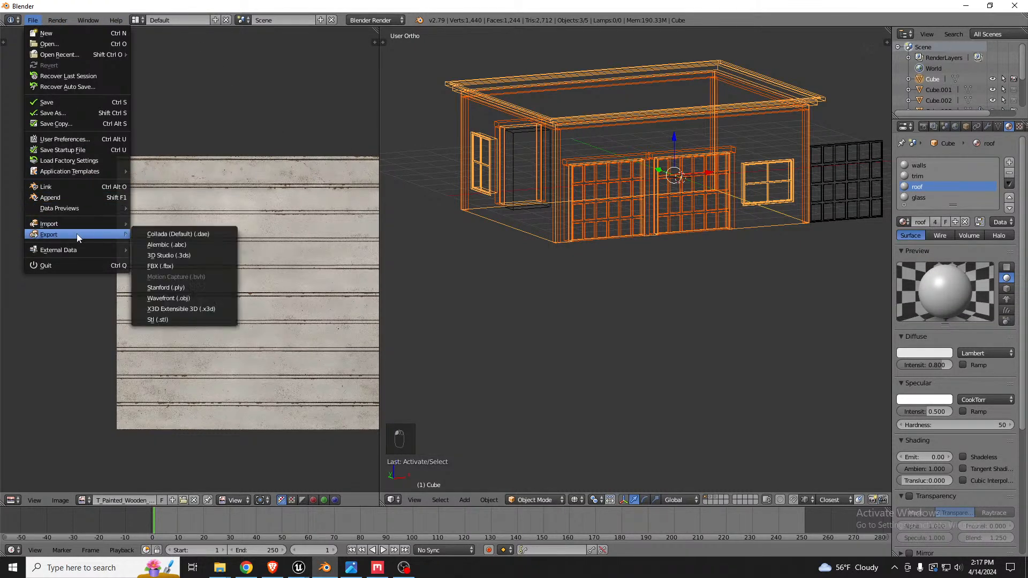
pyautogui.click(176, 266)
pyautogui.click(996, 47)
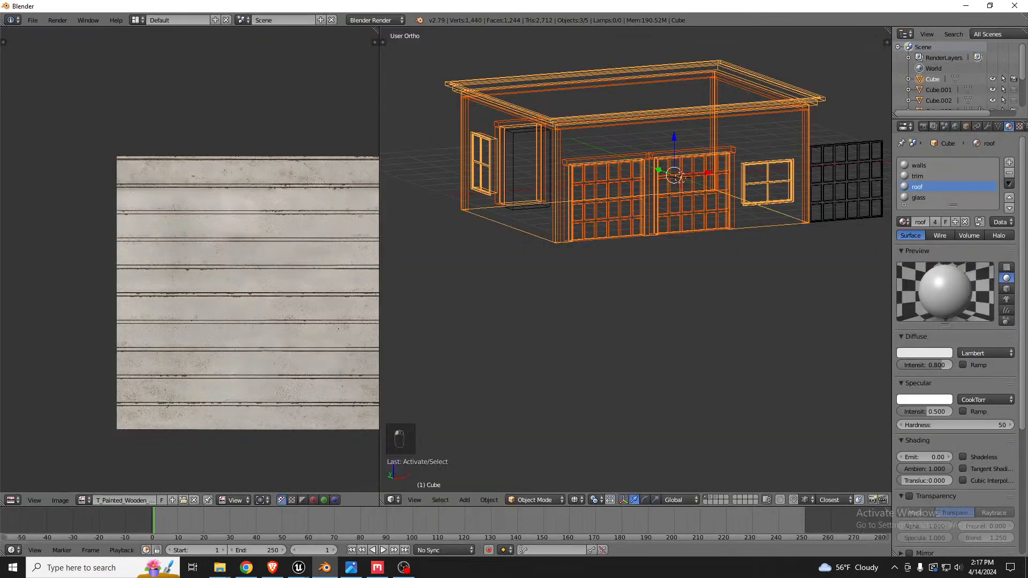
# Switch to Unreal Engine, reimport the SM_Garage base mesh and inspect the wood grain on the door's rails and bars.
pyautogui.hotkey('alt', 'Tab')
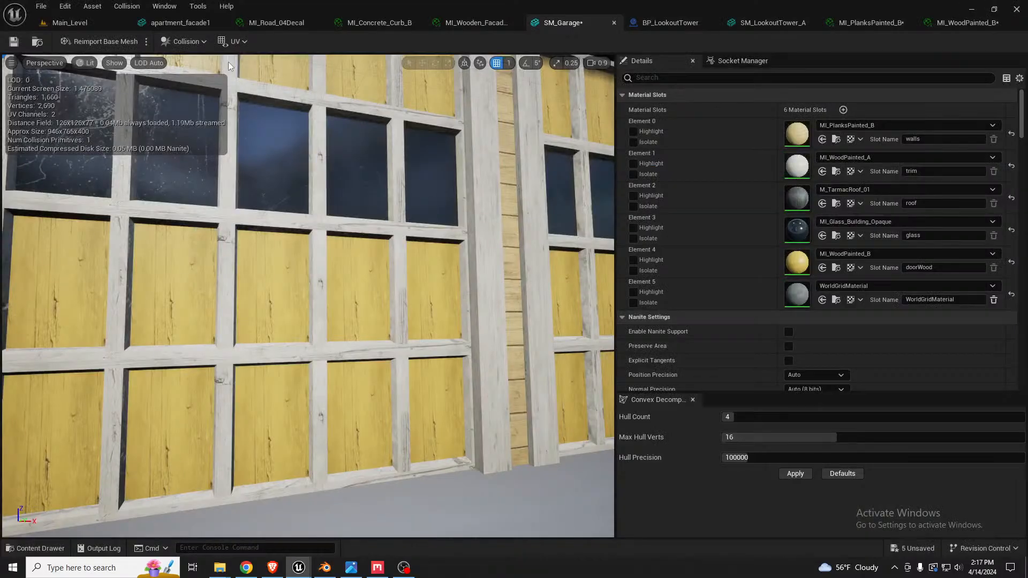
pyautogui.click(72, 42)
pyautogui.moveTo(315, 274); pyautogui.dragTo(286, 245, button='right')
pyautogui.press('d')
pyautogui.press('d')
pyautogui.press('a')
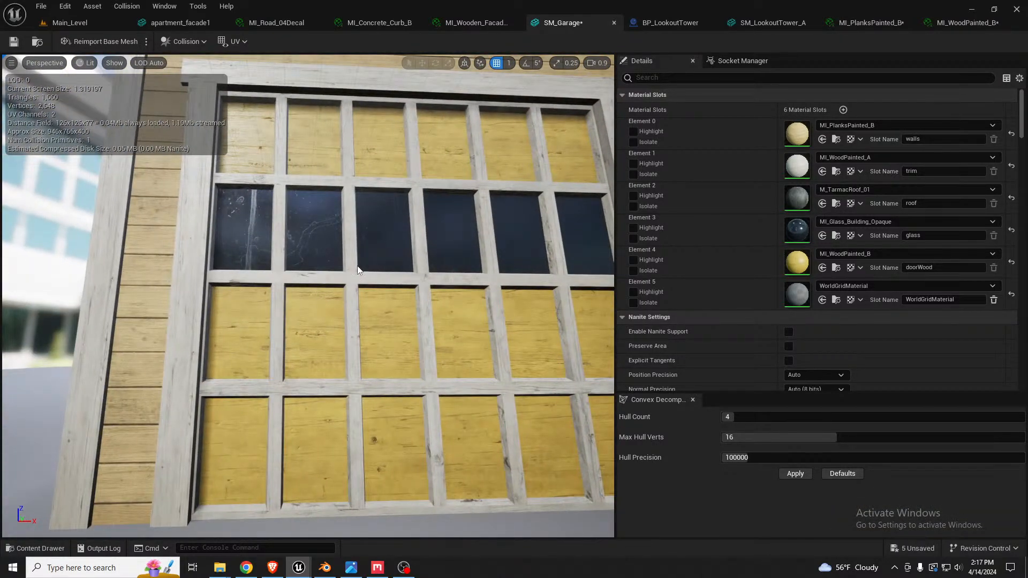
pyautogui.moveTo(357, 270); pyautogui.dragTo(268, 275, button='right')
pyautogui.press('w')
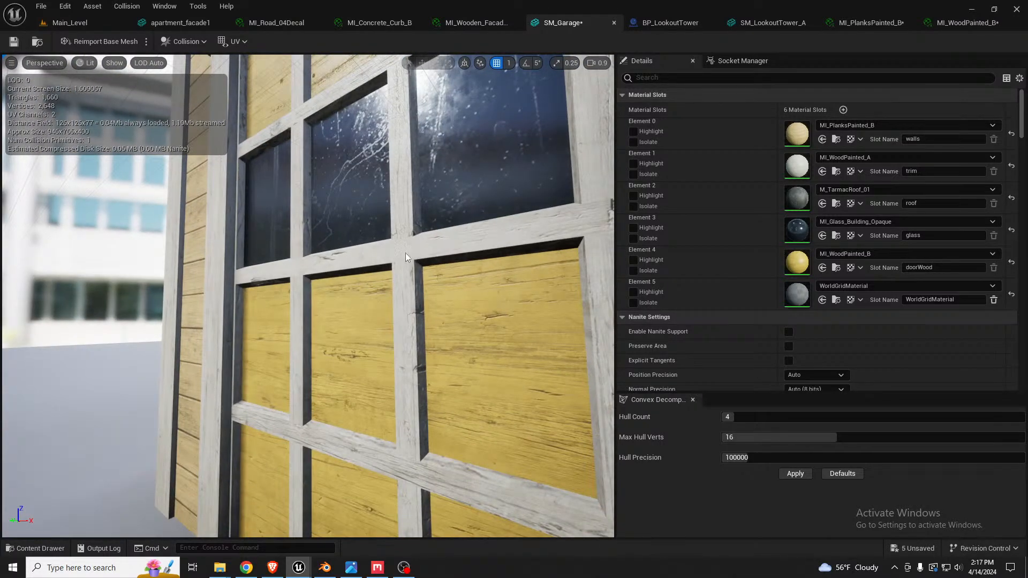
# Switch to Blender and open the left garage door's mesh for editing in solid view.
pyautogui.click(324, 567)
pyautogui.press('z')
pyautogui.scroll(6, 625, 193)
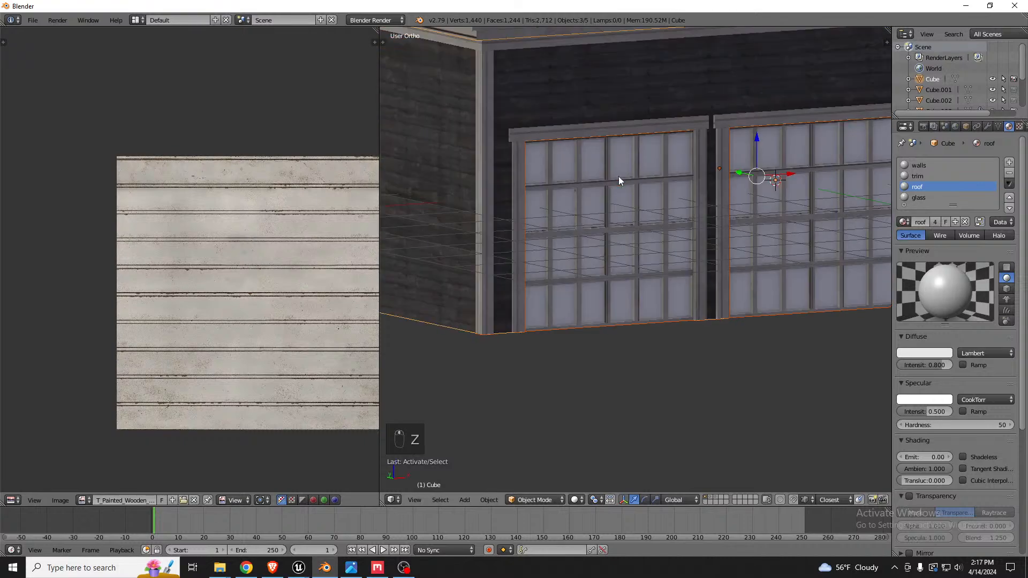
pyautogui.press('Tab')
pyautogui.press('Tab')
pyautogui.rightClick(563, 187)
pyautogui.press('Tab')
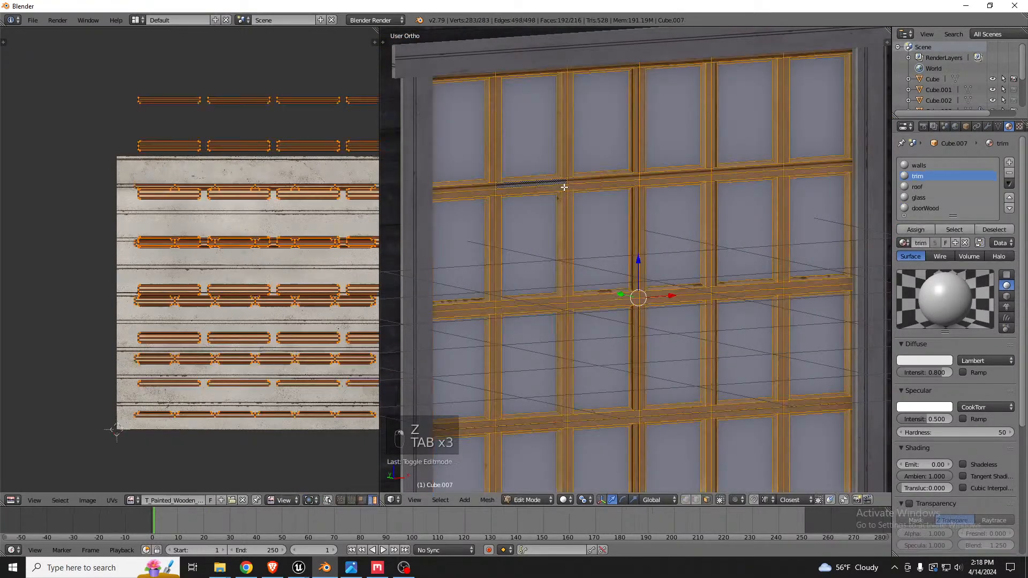
# Select the middle edge loops of the left garage door's three inner horizontal crossbars.
pyautogui.scroll(3, 571, 182)
pyautogui.hotkey('ctrl', 'Tab')
pyautogui.click(567, 175)
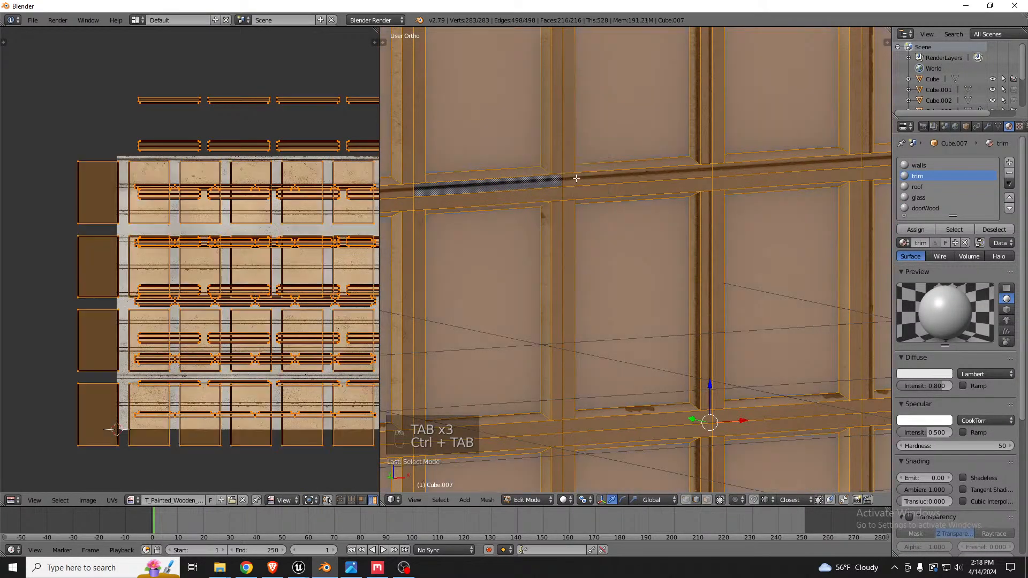
pyautogui.keyDown('alt'); pyautogui.rightClick(586, 183); pyautogui.keyUp('alt')
pyautogui.scroll(-4, 621, 180)
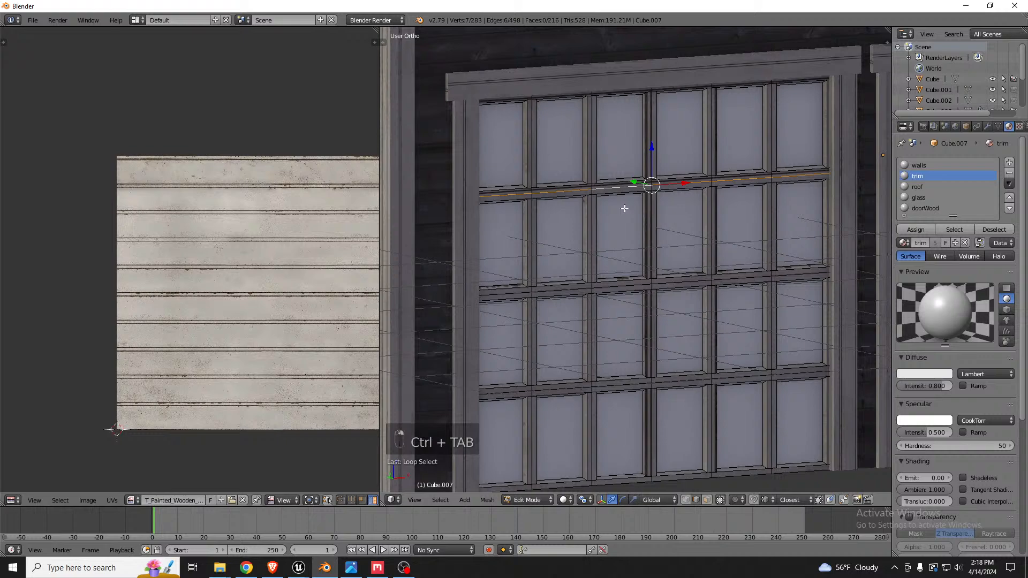
pyautogui.keyDown('alt'); pyautogui.keyDown('shift'); pyautogui.rightClick(624, 288); pyautogui.keyUp('shift'); pyautogui.keyUp('alt')
pyautogui.keyDown('alt'); pyautogui.keyDown('shift'); pyautogui.rightClick(618, 386); pyautogui.keyUp('shift'); pyautogui.keyUp('alt')
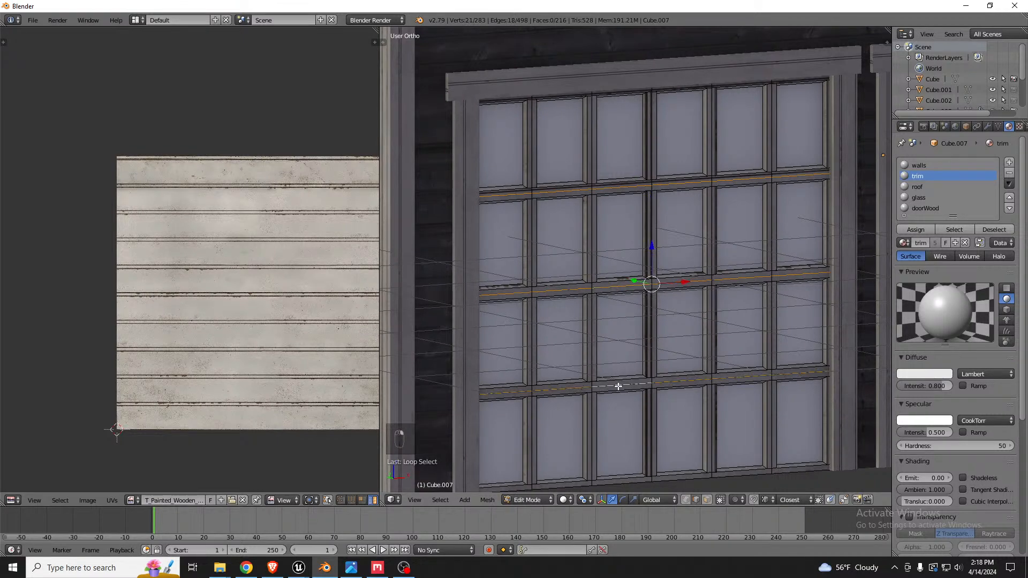
pyautogui.moveTo(636, 373); pyautogui.dragTo(667, 319, button='middle')
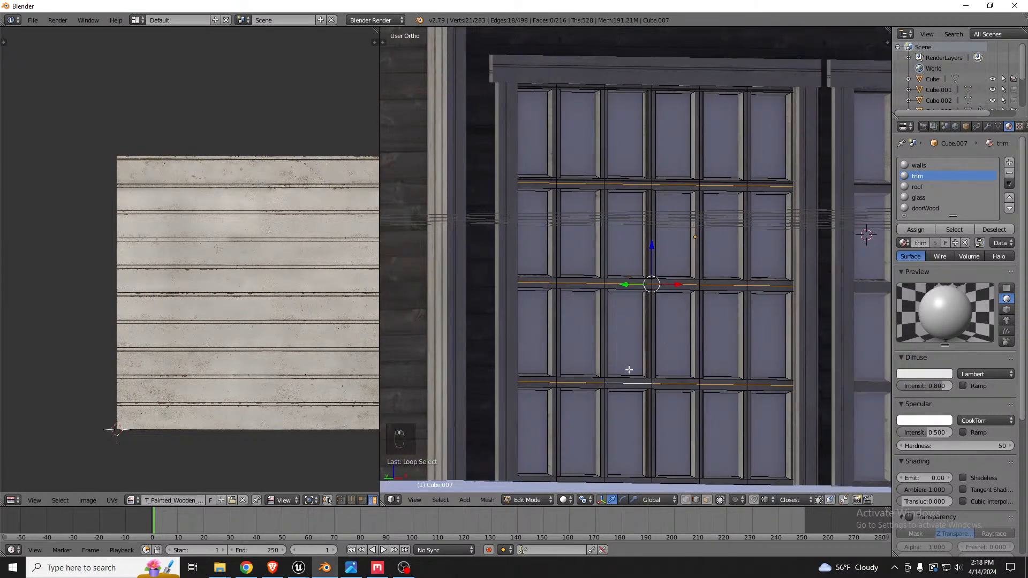
pyautogui.scroll(4, 628, 370)
pyautogui.scroll(2, 636, 395)
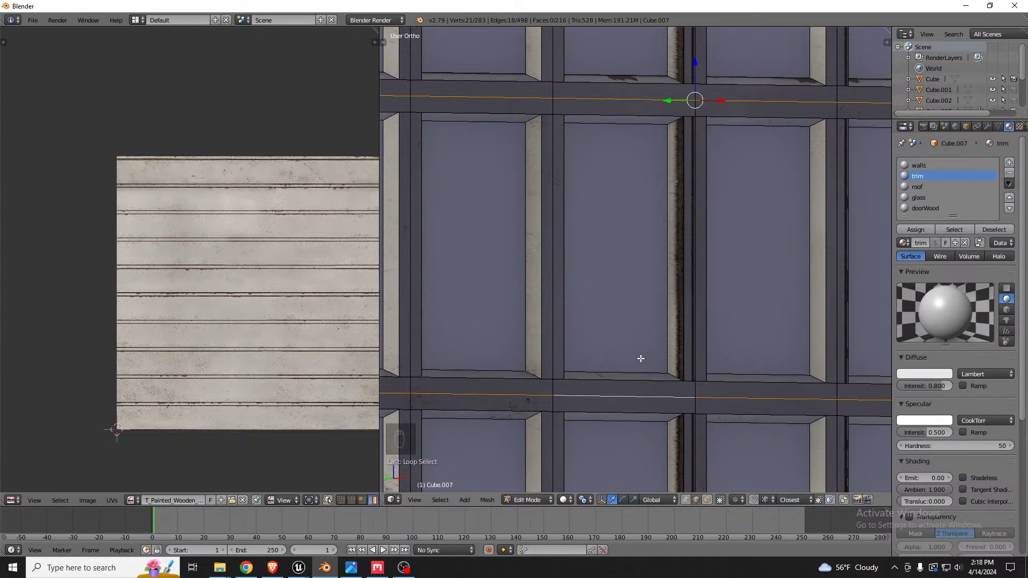
pyautogui.press('b')
pyautogui.moveTo(642, 346); pyautogui.dragTo(643, 359, button='middle')
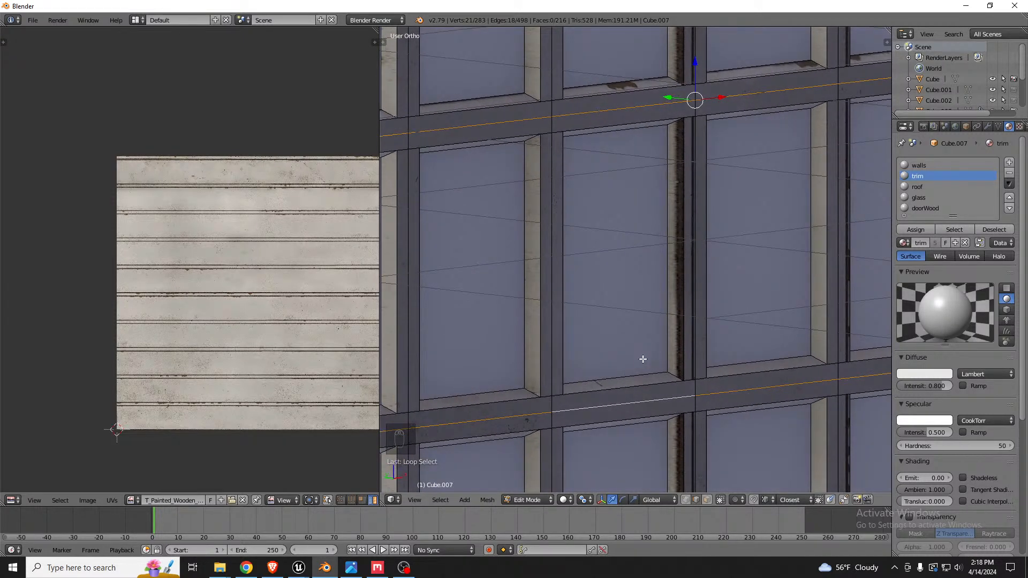
pyautogui.press('space')
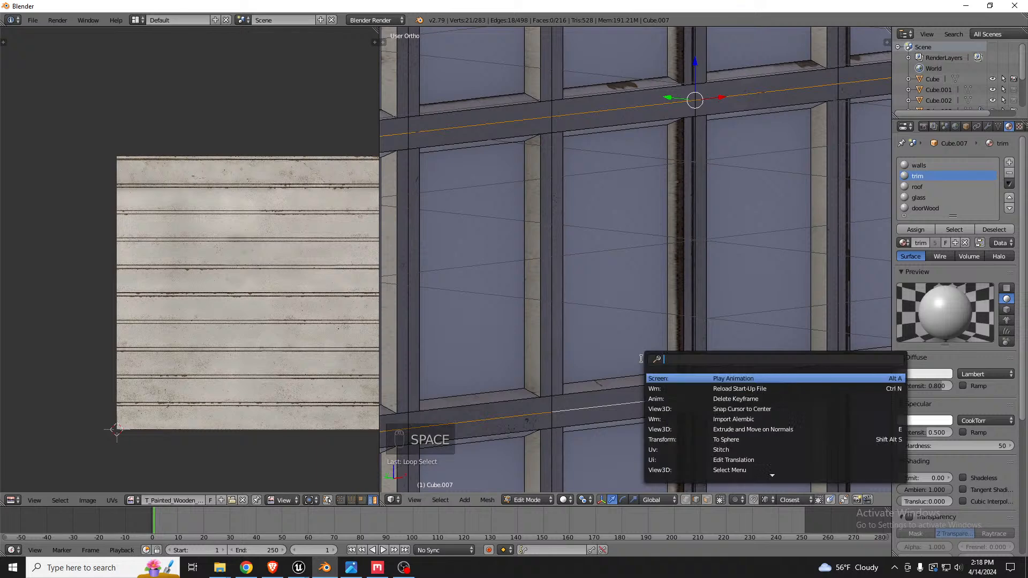
pyautogui.write('bevel')
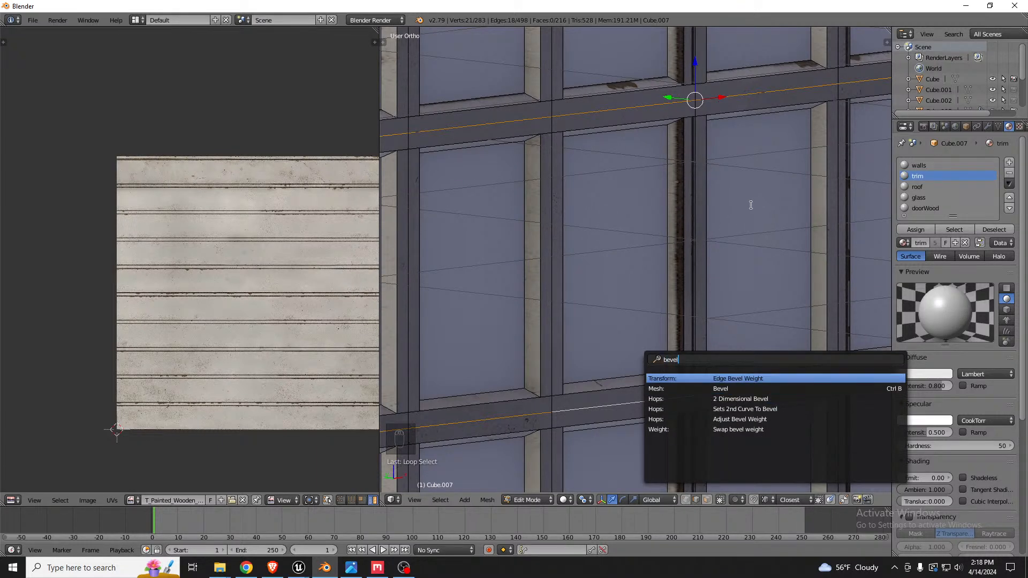
pyautogui.press('Escape')
# Try to bevel the three selected crossbar edge loops with two segments.
pyautogui.moveTo(756, 203); pyautogui.dragTo(748, 205, button='middle')
pyautogui.hotkey('ctrl', 'b')
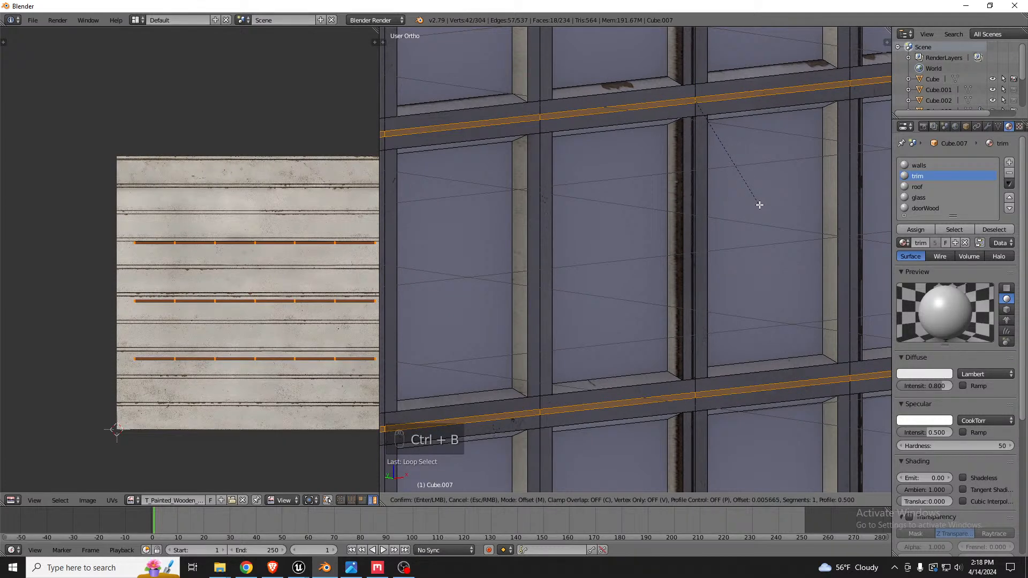
pyautogui.scroll(1, 759, 204)
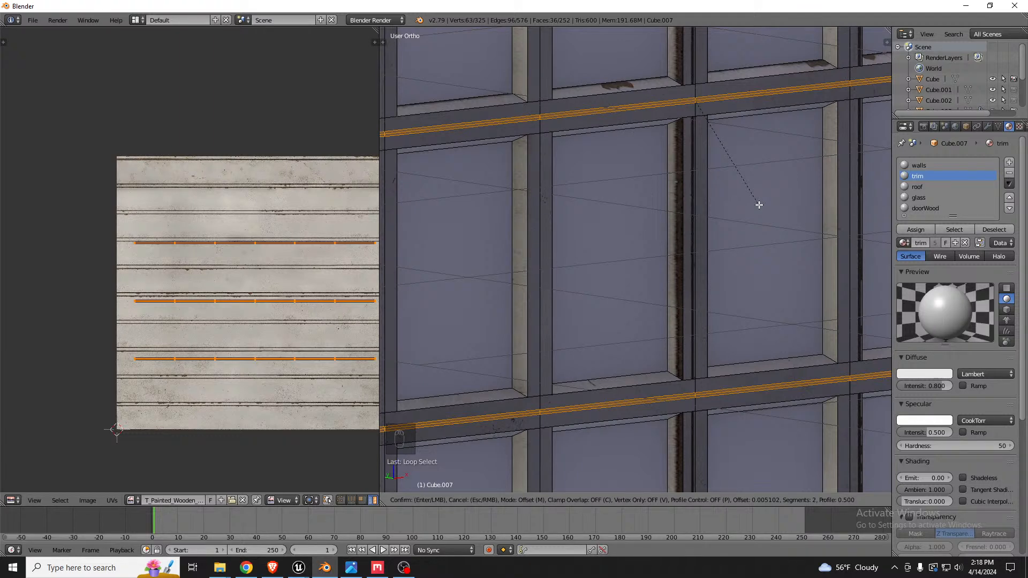
pyautogui.scroll(1, 759, 205)
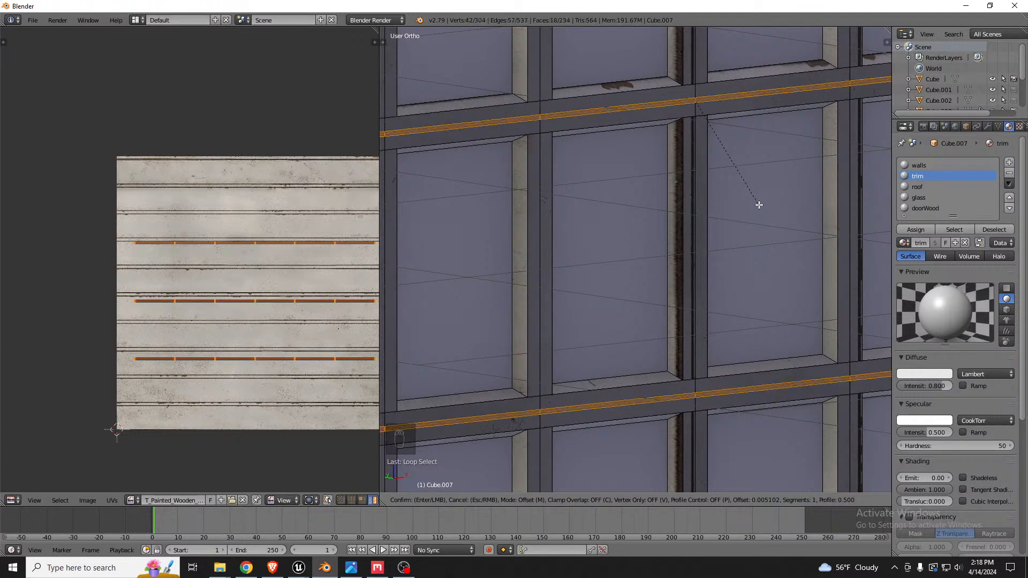
pyautogui.scroll(-1, 759, 203)
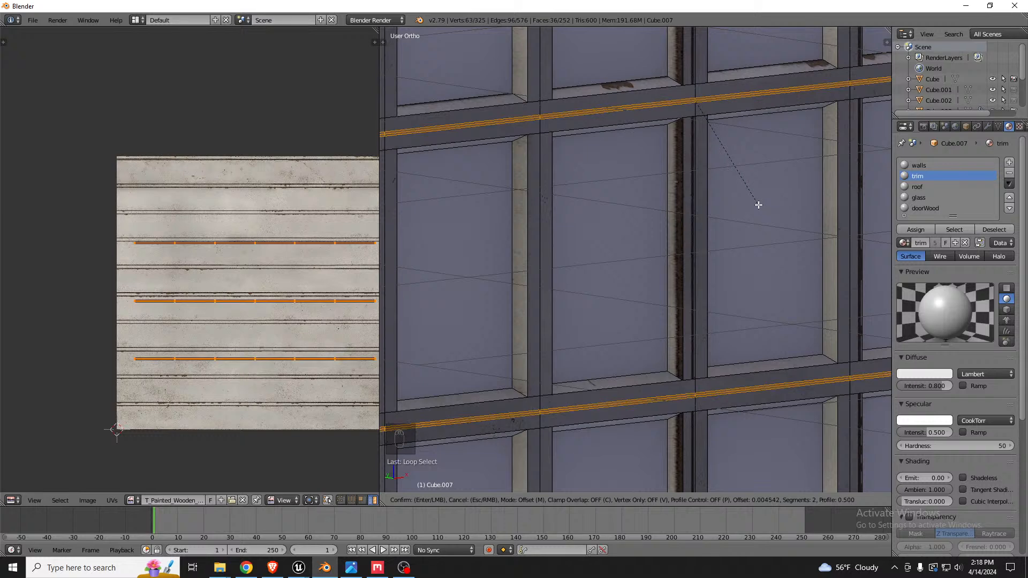
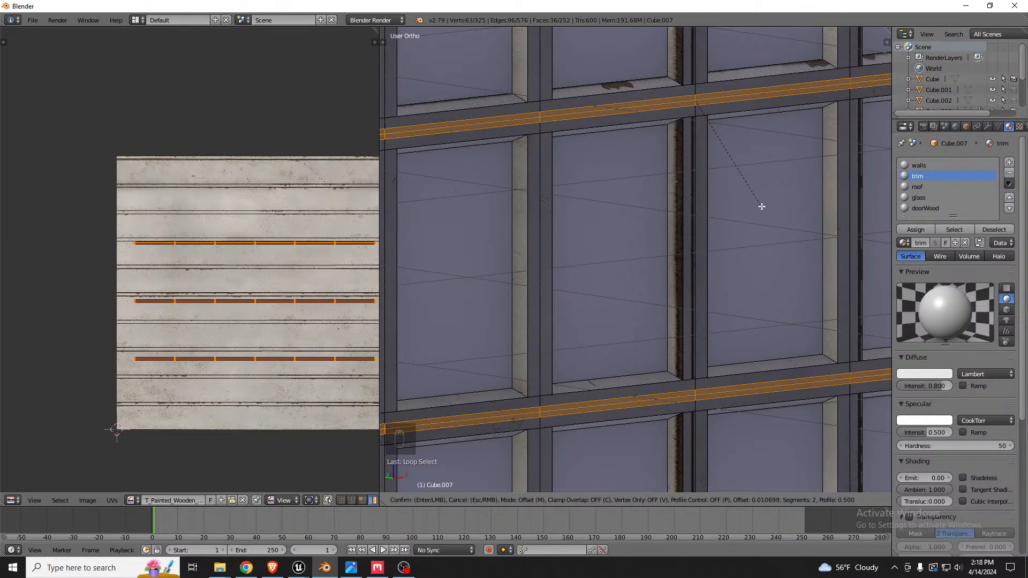
pyautogui.click(761, 206)
pyautogui.scroll(-6, 589, 171)
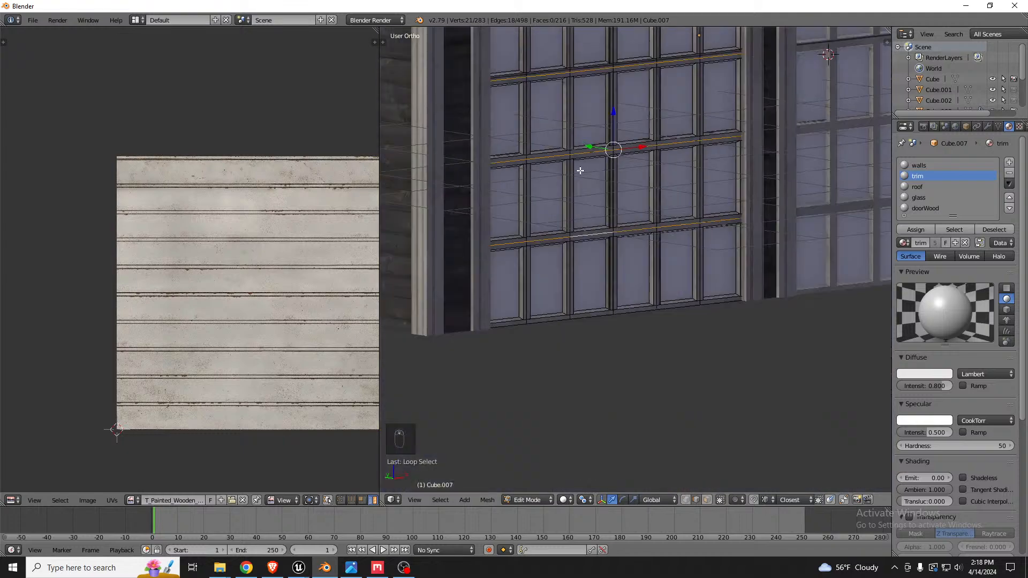
# Duplicate the garage door object and place the copy about 10 units away along negative X, clear of the building.
pyautogui.press('Tab')
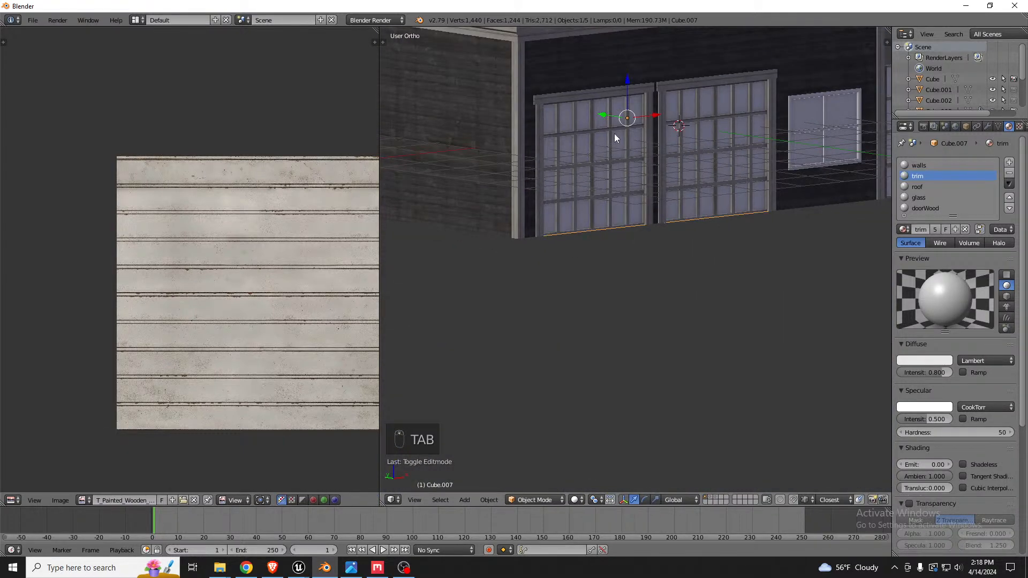
pyautogui.press('z')
pyautogui.scroll(-2, 615, 133)
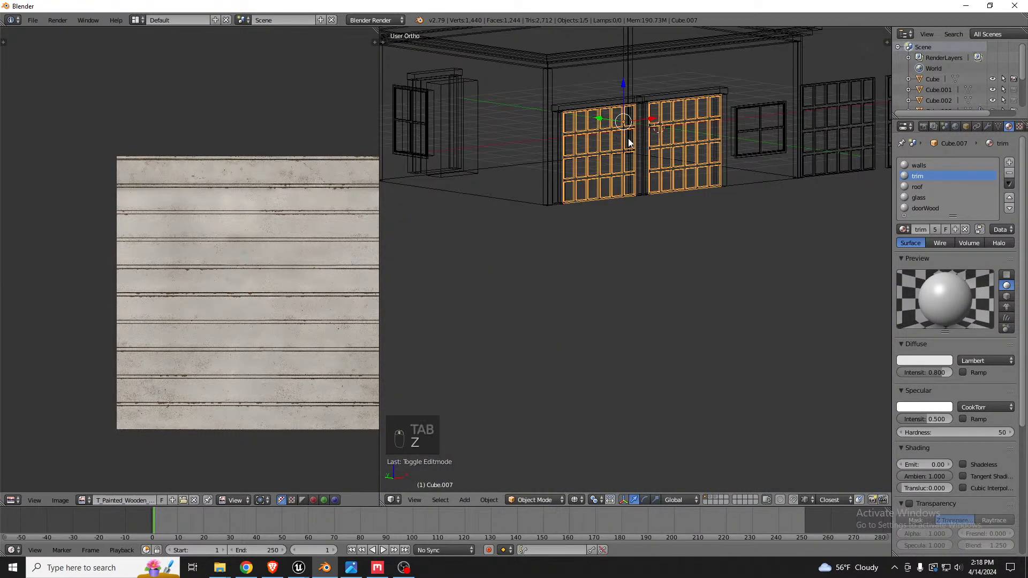
pyautogui.scroll(-1, 628, 140)
pyautogui.scroll(-2, 631, 142)
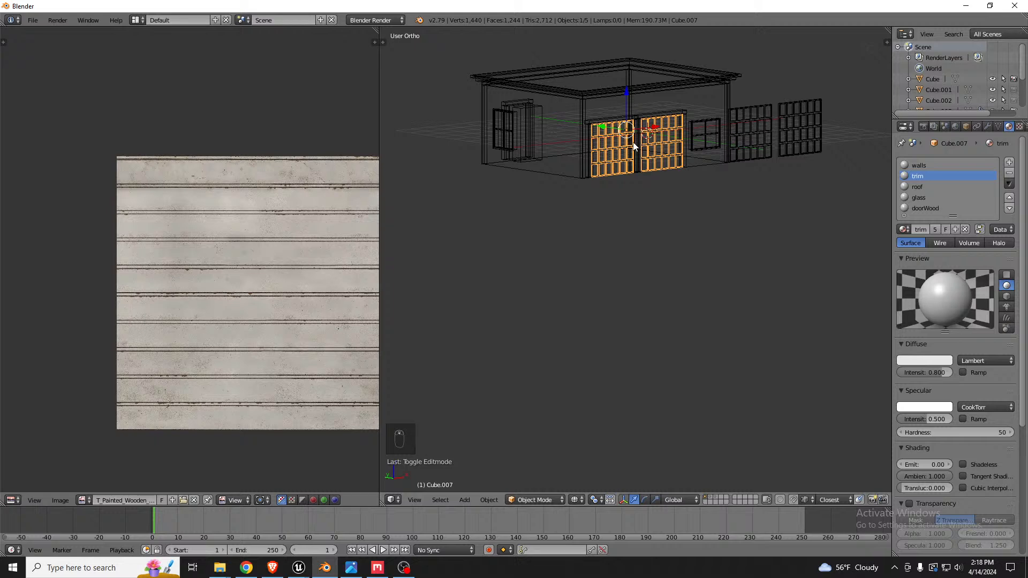
pyautogui.hotkey('shift', 'd')
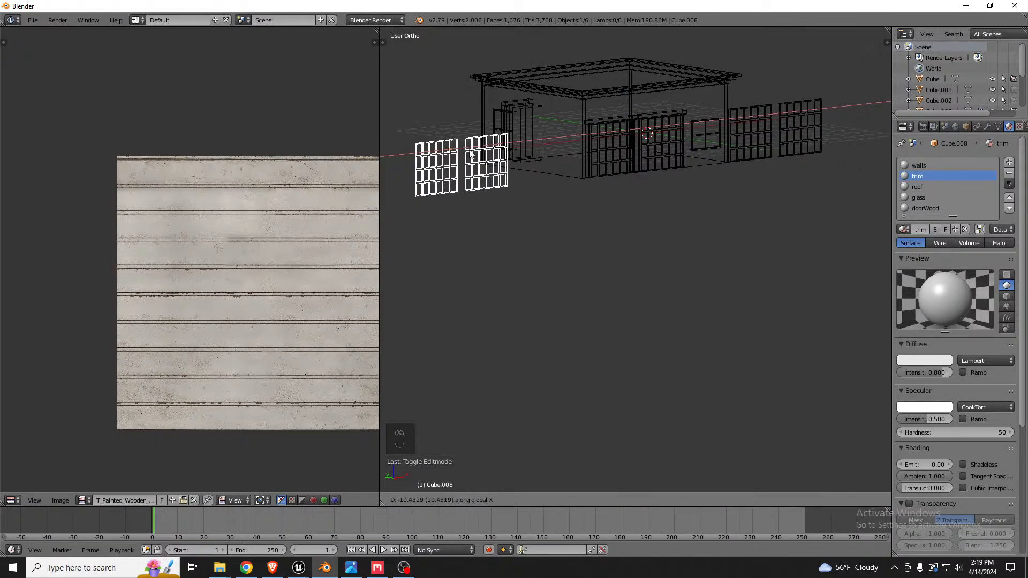
pyautogui.click(481, 148)
# Delete the older spare pair of garage doors standing beyond the window end of the building.
pyautogui.rightClick(751, 116)
pyautogui.scroll(6, 760, 114)
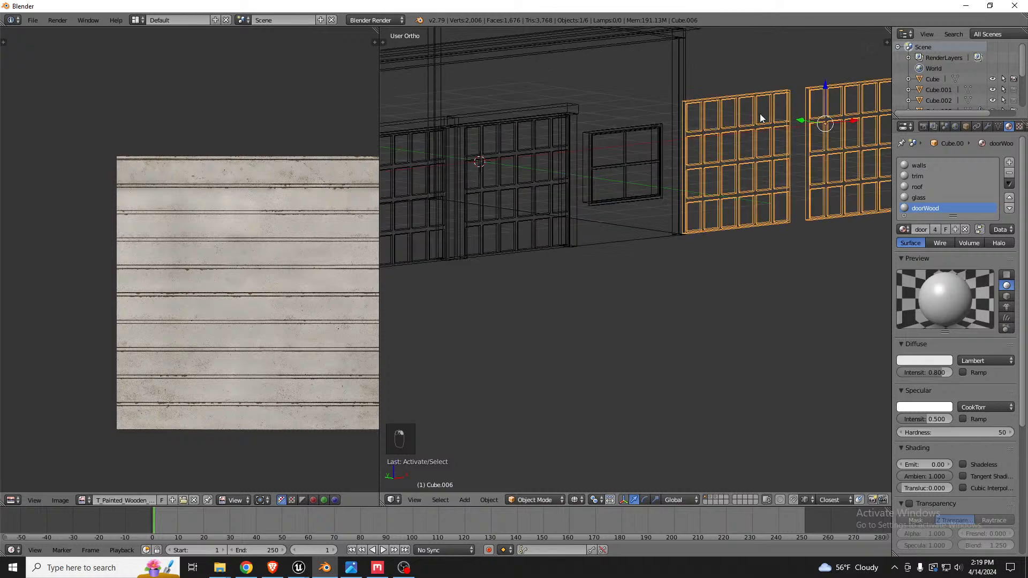
pyautogui.press('z')
pyautogui.press('x')
pyautogui.click(741, 120)
pyautogui.scroll(-6, 743, 121)
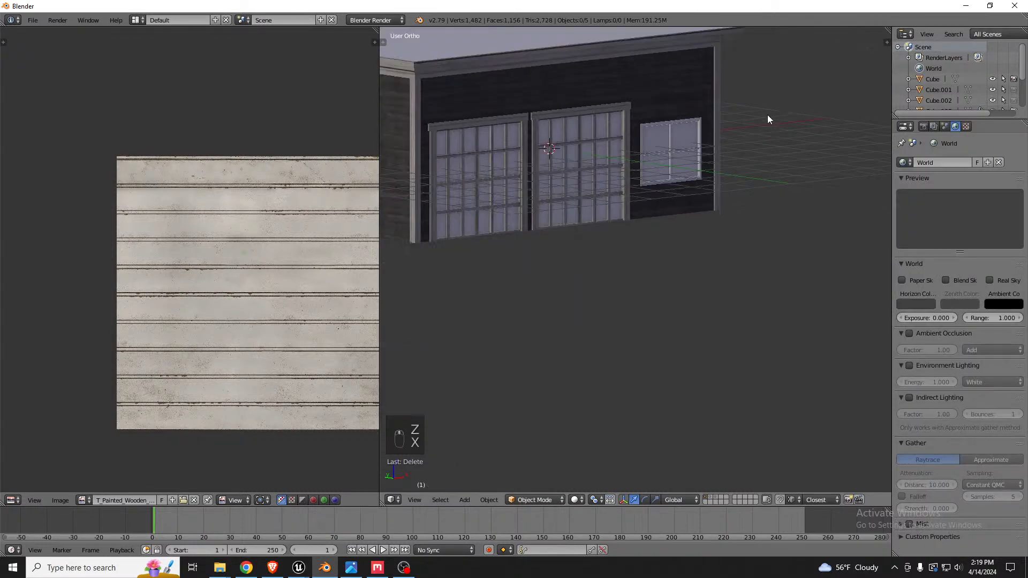
# Bevel the three crossbar edge loops of the mounted garage door with two segments and an offset of about 0.0115.
pyautogui.rightClick(487, 158)
pyautogui.press('Tab')
pyautogui.scroll(7, 490, 157)
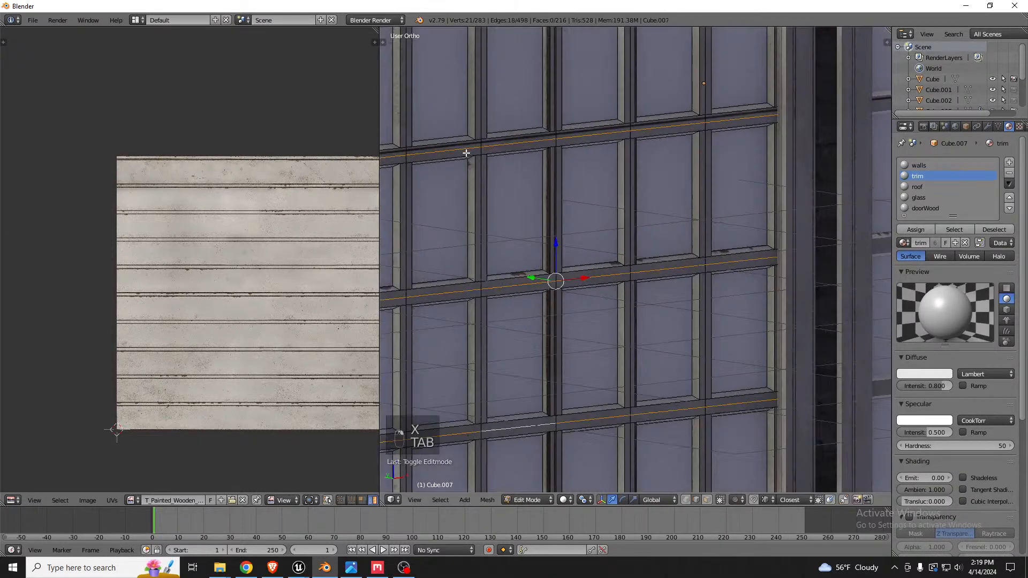
pyautogui.scroll(2, 496, 154)
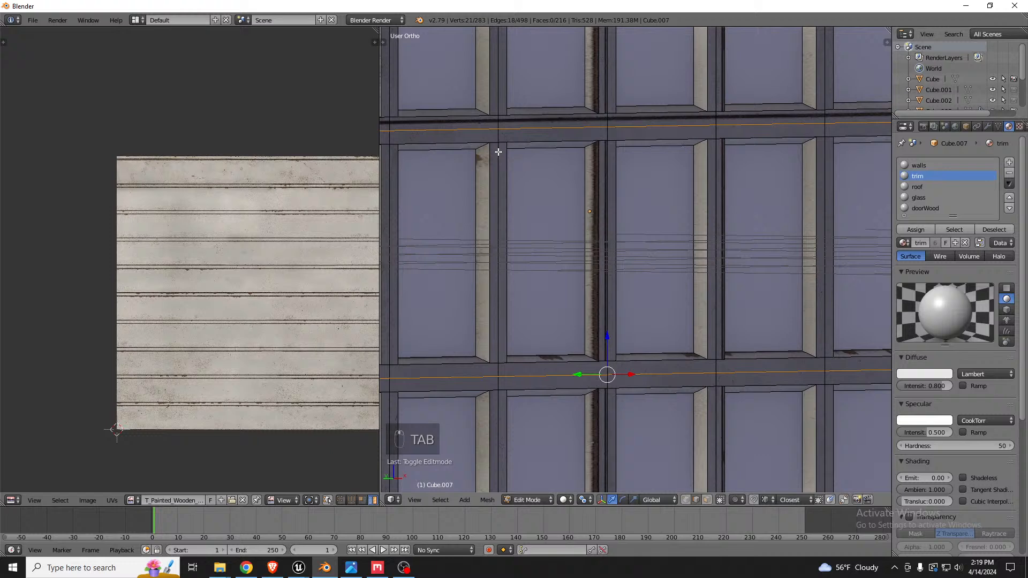
pyautogui.hotkey('ctrl', 'b')
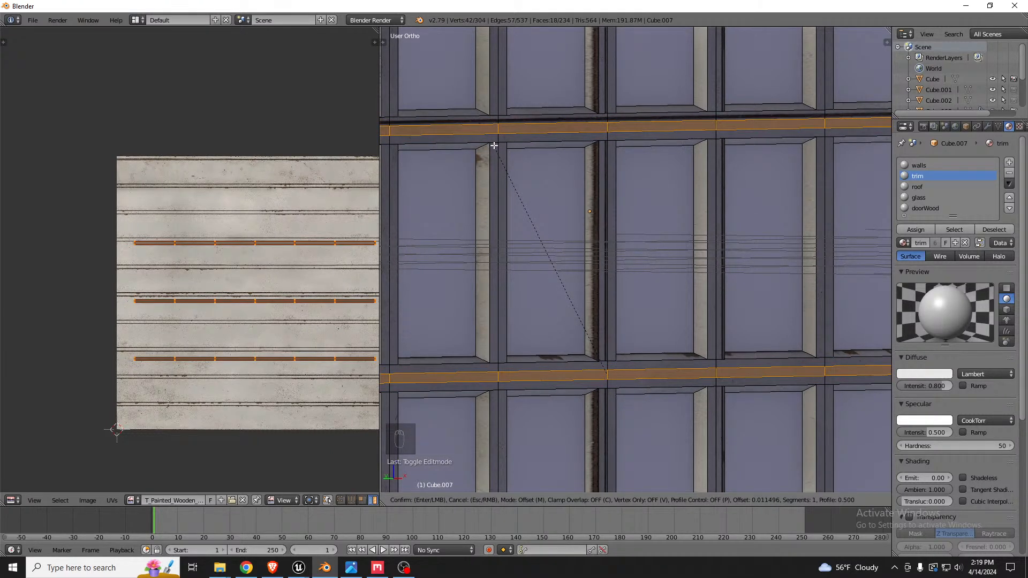
pyautogui.scroll(1, 493, 145)
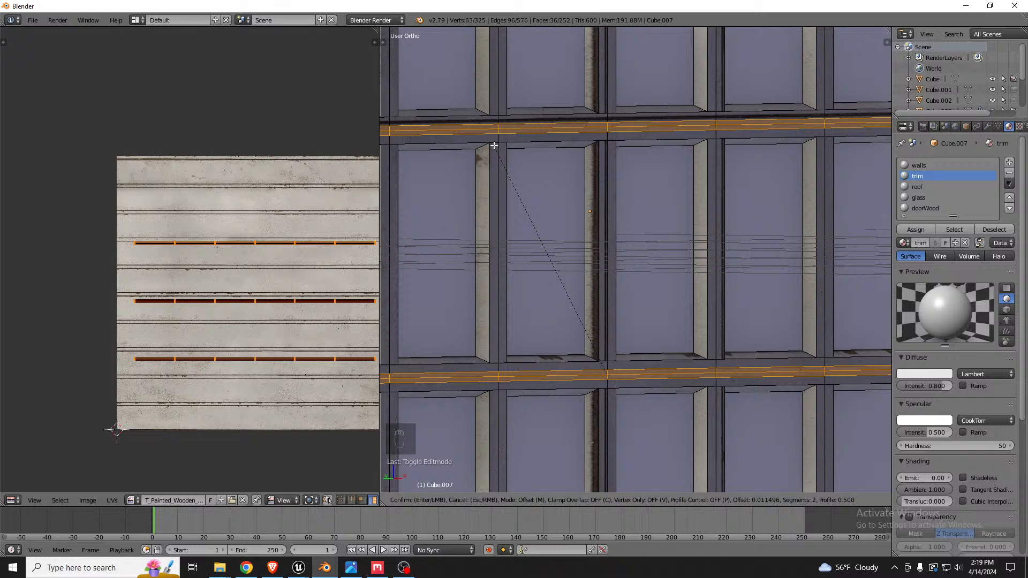
pyautogui.click(492, 145)
pyautogui.scroll(-4, 534, 160)
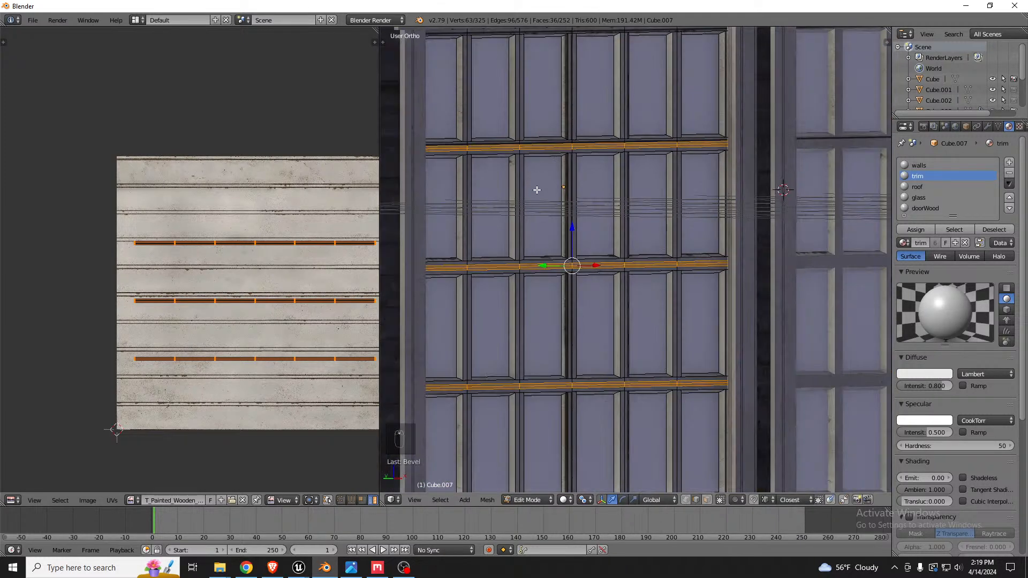
# Select only the centre edge loop of each of the three beveled crossbars.
pyautogui.scroll(4, 508, 155)
pyautogui.keyDown('alt'); pyautogui.rightClick(514, 151); pyautogui.keyUp('alt')
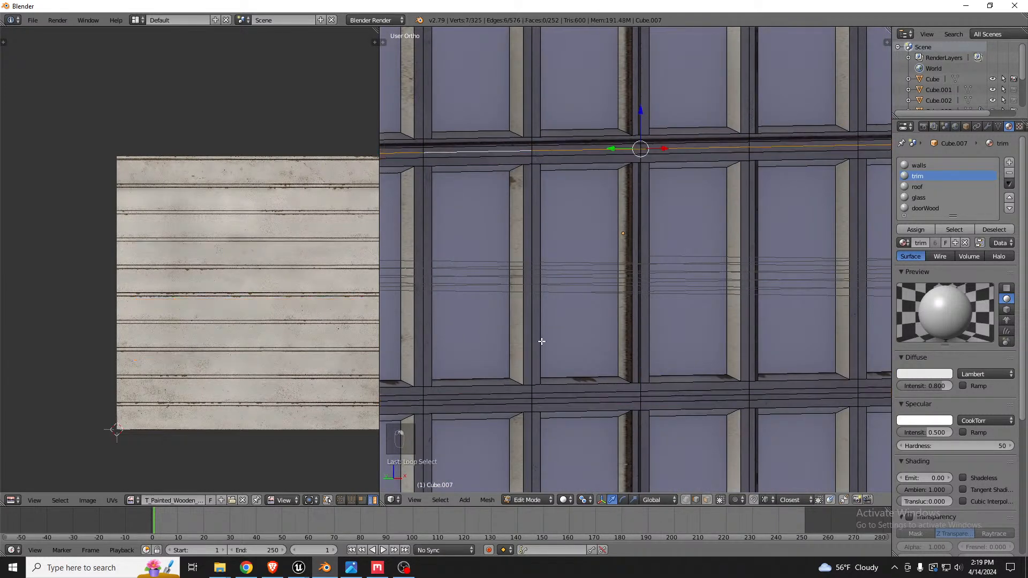
pyautogui.keyDown('alt'); pyautogui.keyDown('shift'); pyautogui.rightClick(522, 398); pyautogui.keyUp('shift'); pyautogui.keyUp('alt')
pyautogui.scroll(-5, 524, 399)
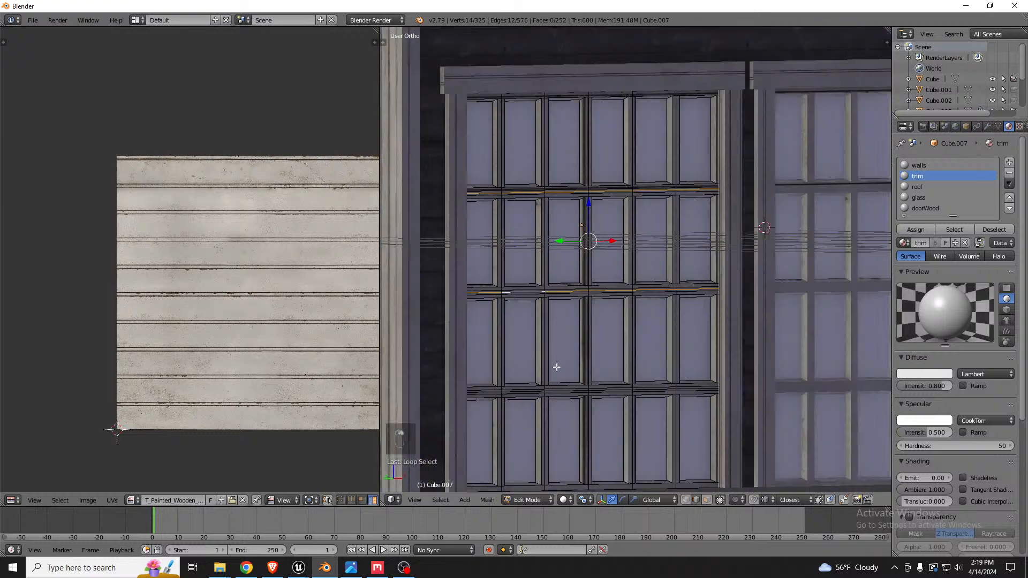
pyautogui.scroll(4, 536, 404)
pyautogui.keyDown('alt'); pyautogui.keyDown('shift'); pyautogui.rightClick(523, 385); pyautogui.keyUp('shift'); pyautogui.keyUp('alt')
pyautogui.scroll(-6, 534, 305)
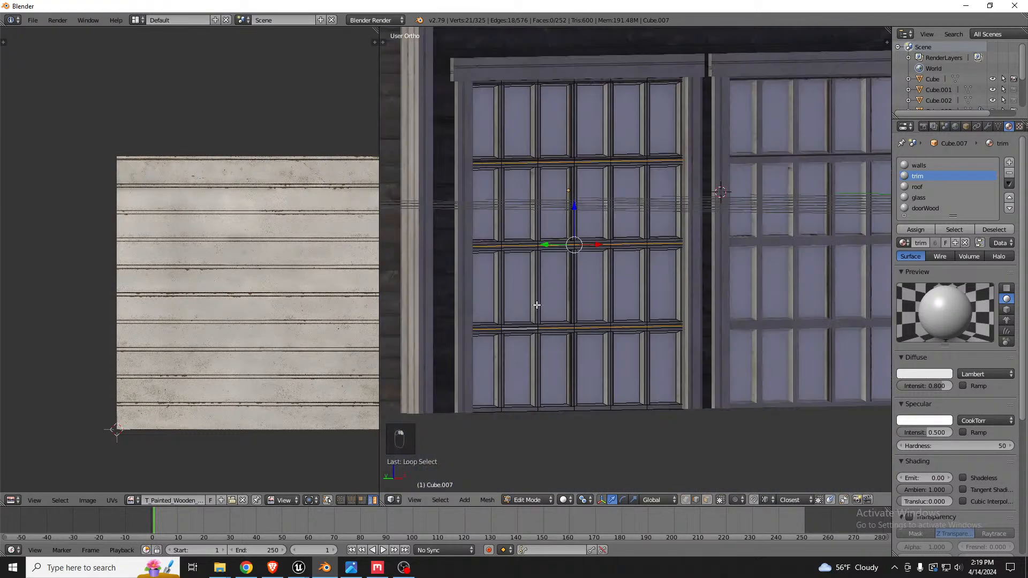
# Move the three centre loops about 0.02 along Y into the door to form grooves, and leave mesh editing.
pyautogui.moveTo(535, 305); pyautogui.dragTo(550, 331, button='middle')
pyautogui.scroll(5, 544, 200)
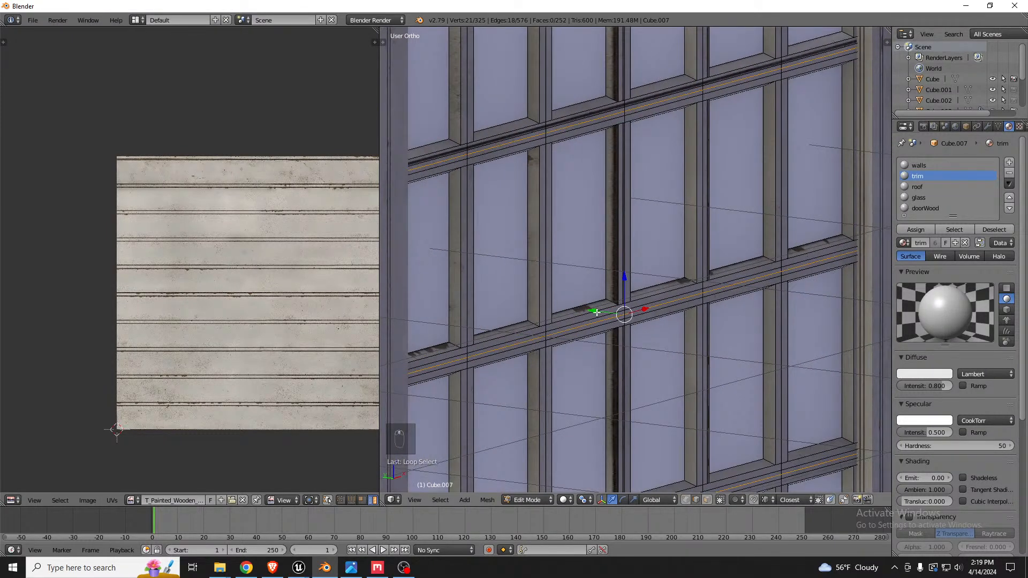
pyautogui.moveTo(595, 311); pyautogui.dragTo(594, 311)
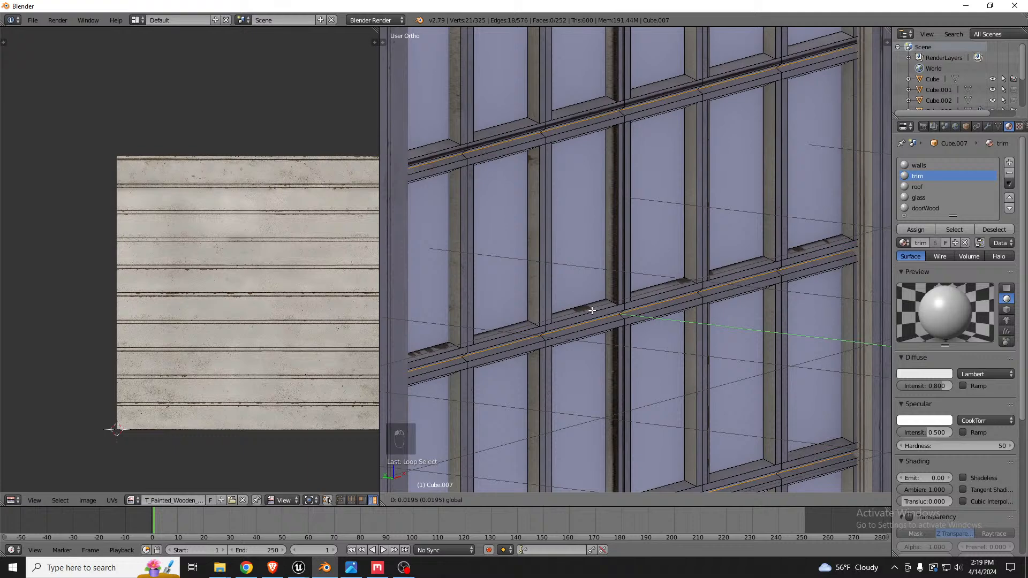
pyautogui.moveTo(591, 311); pyautogui.dragTo(591, 310)
pyautogui.scroll(-4, 570, 256)
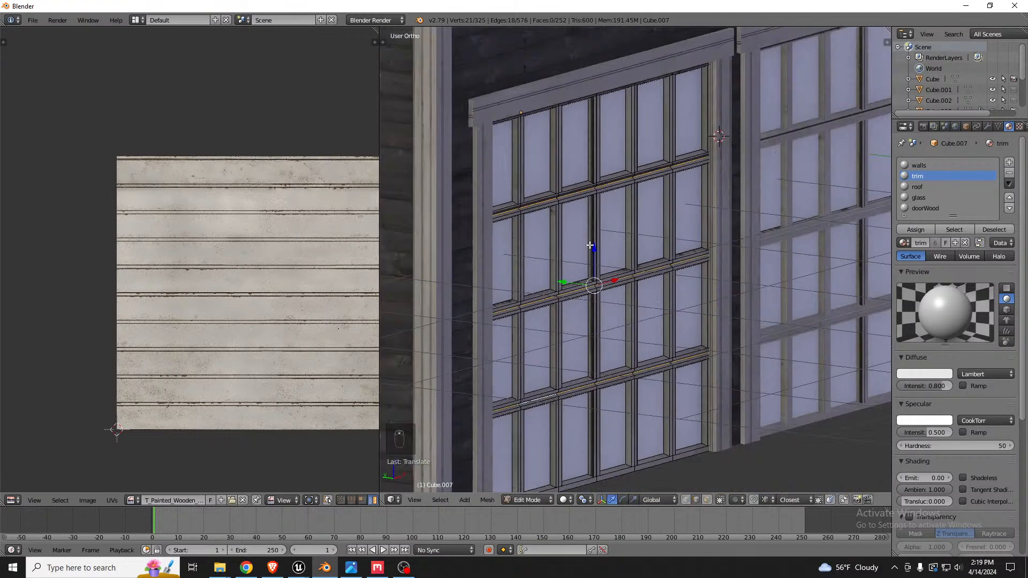
pyautogui.moveTo(570, 254); pyautogui.dragTo(599, 227, button='middle')
pyautogui.press('Tab')
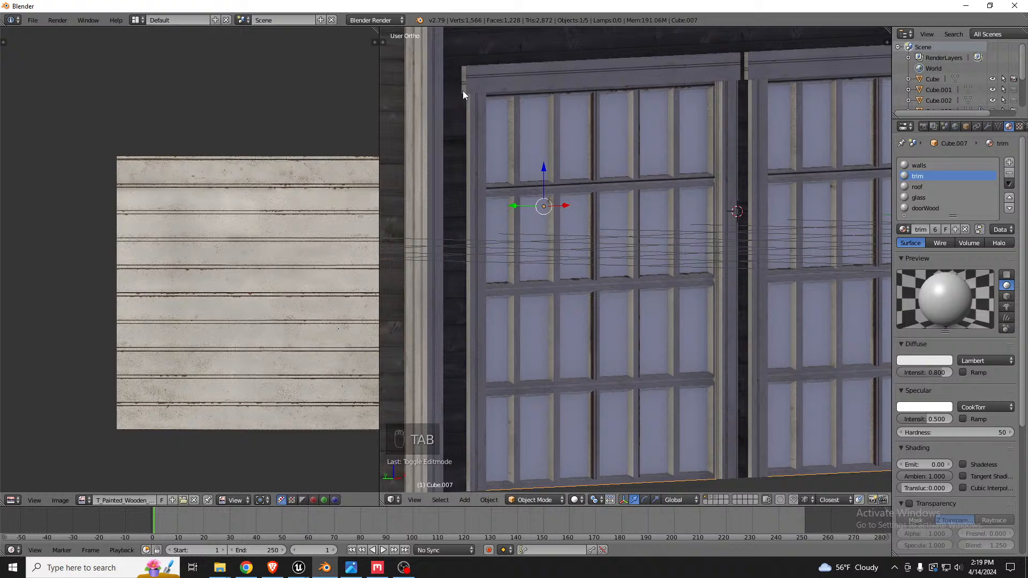
pyautogui.scroll(4, 449, 80)
pyautogui.scroll(4, 473, 55)
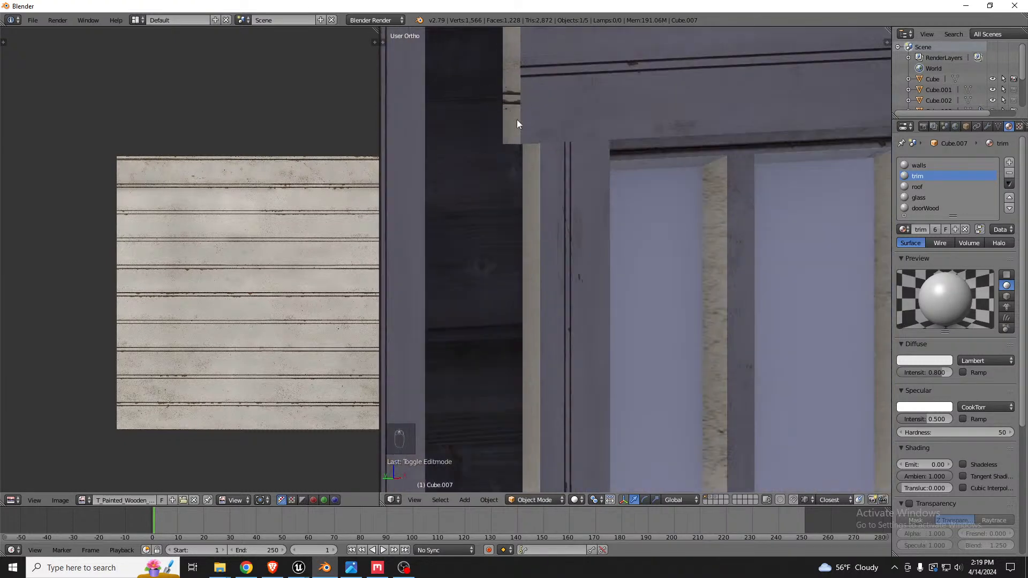
# Apply CSharpen to the mounted garage doors and then to the separate trim object around them.
pyautogui.press('q')
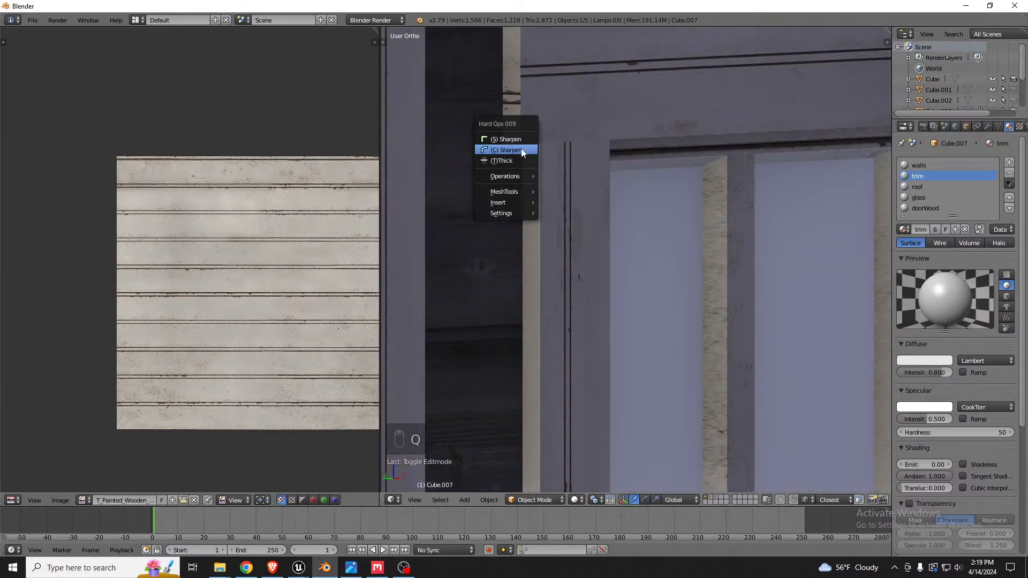
pyautogui.click(521, 150)
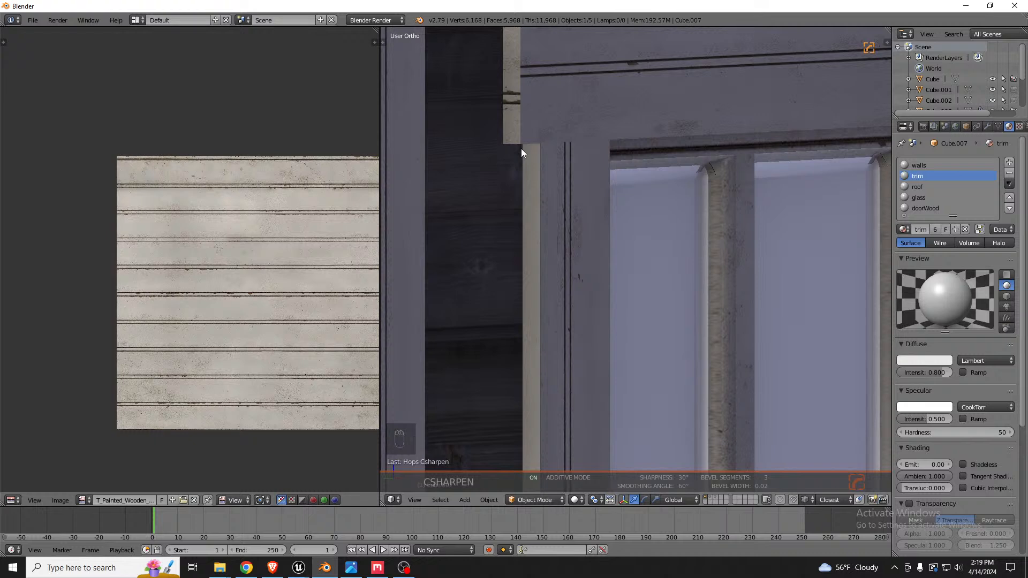
pyautogui.rightClick(557, 153)
pyautogui.scroll(-5, 634, 151)
pyautogui.scroll(5, 641, 293)
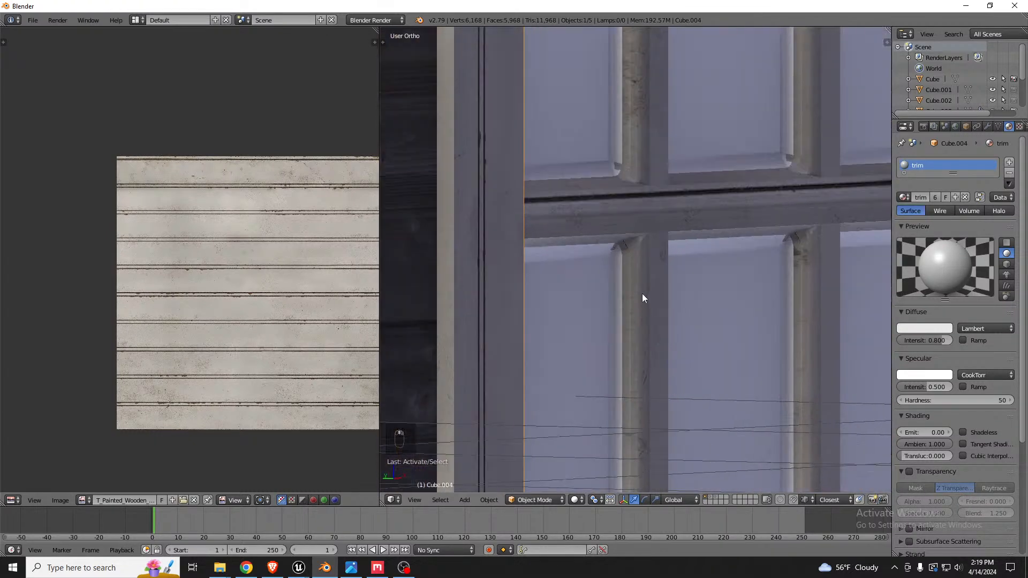
pyautogui.press('q')
pyautogui.click(637, 225)
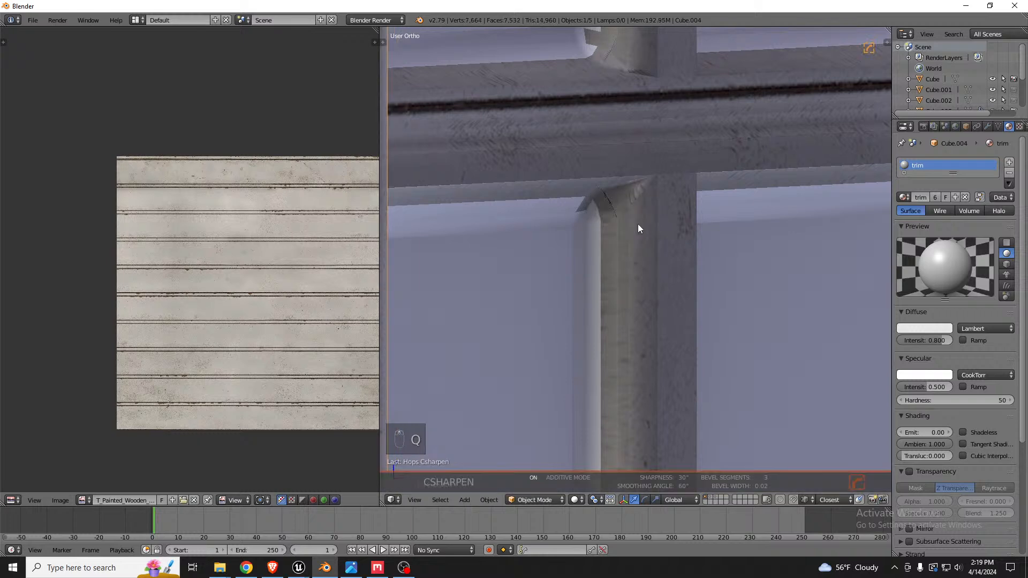
pyautogui.press('q')
pyautogui.click(588, 246)
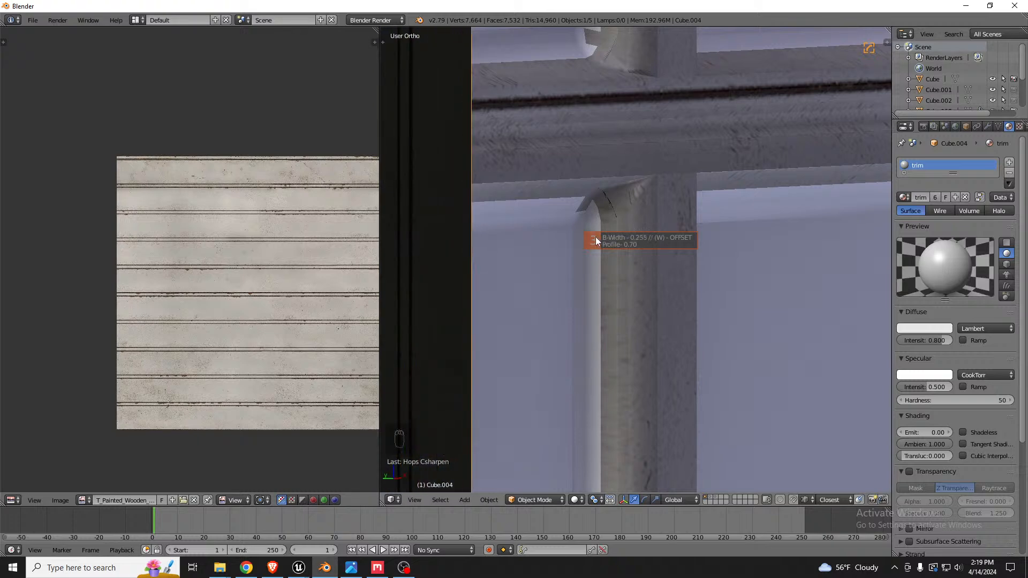
pyautogui.click(493, 243)
pyautogui.scroll(-5, 493, 243)
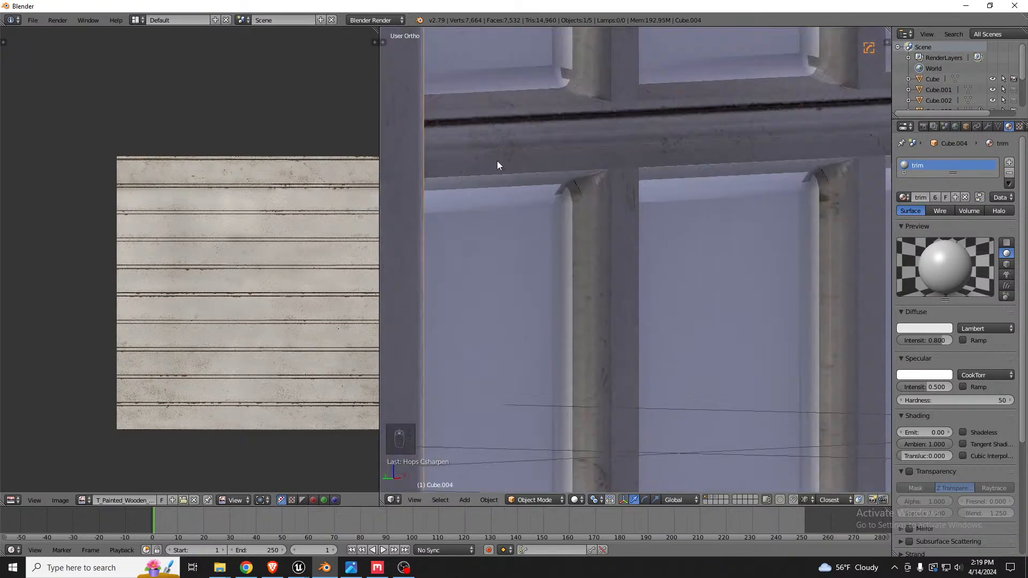
# Set the bevel width of the mounted garage doors to about 0.007.
pyautogui.rightClick(584, 153)
pyautogui.press('q')
pyautogui.click(583, 156)
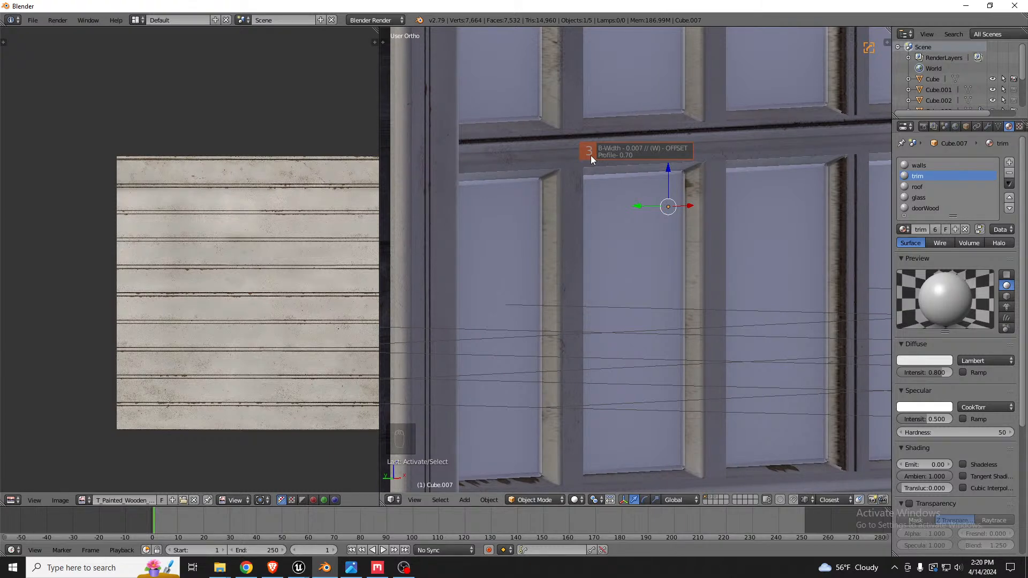
pyautogui.click(589, 156)
# Select the trim object around the garage doors and set its bevel width to about 0.006.
pyautogui.scroll(-6, 583, 163)
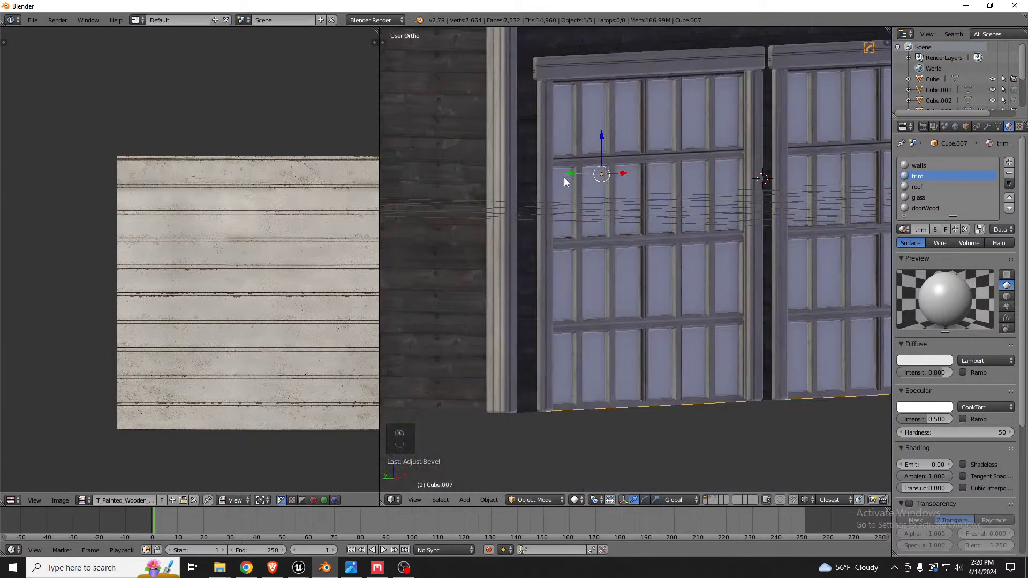
pyautogui.scroll(3, 508, 182)
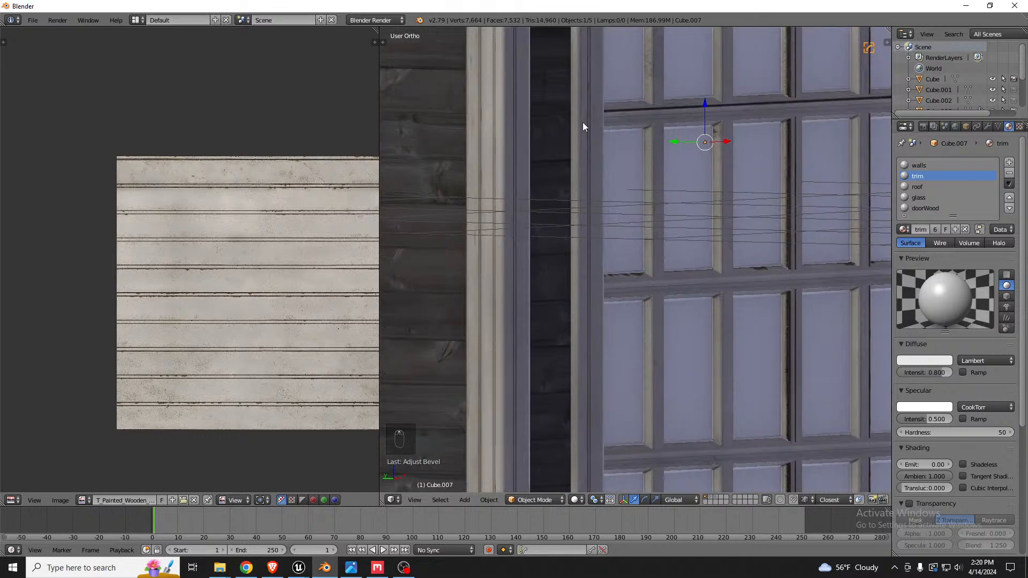
pyautogui.rightClick(582, 122)
pyautogui.scroll(-3, 575, 214)
pyautogui.scroll(5, 572, 85)
pyautogui.press('q')
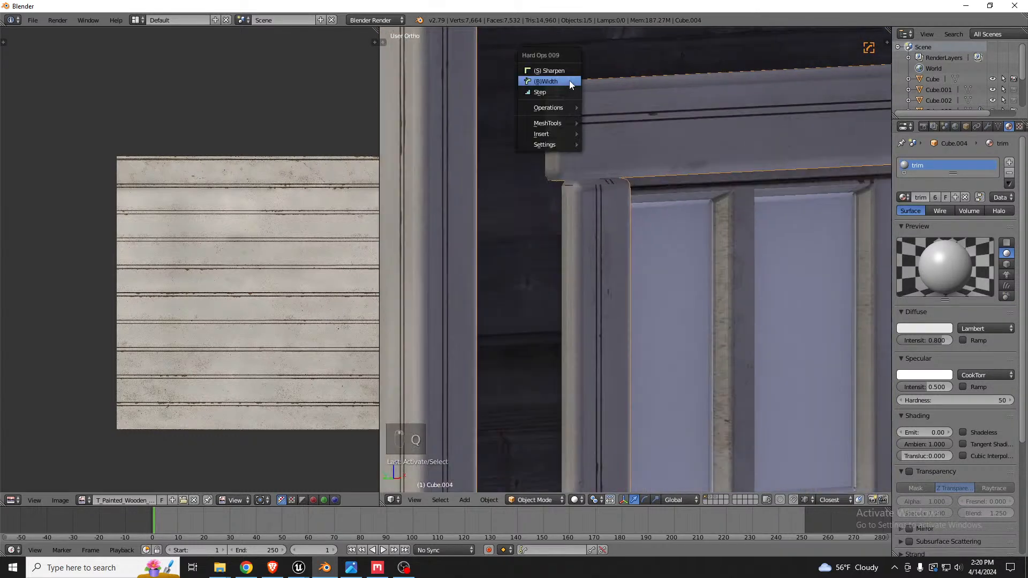
pyautogui.click(569, 80)
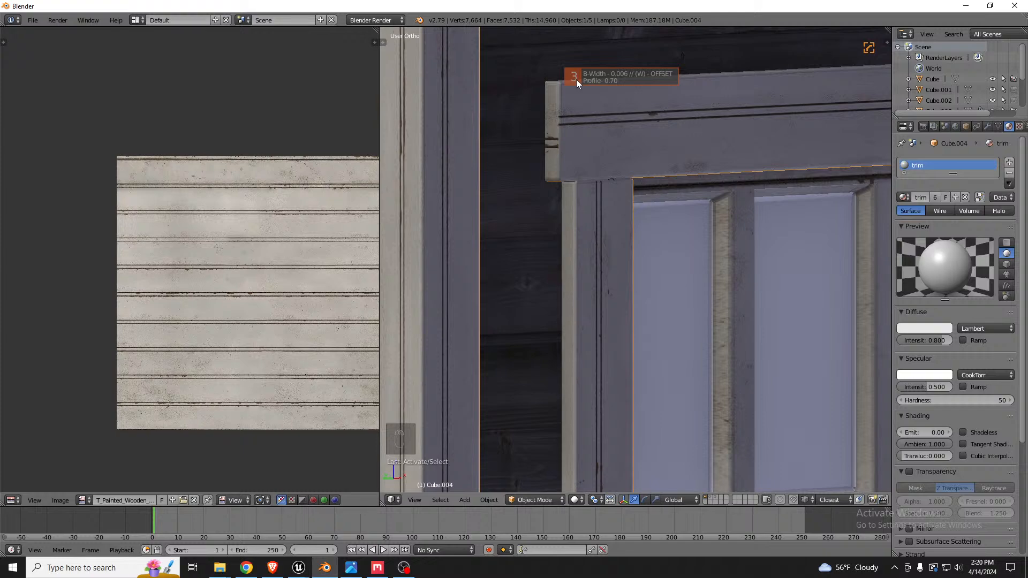
pyautogui.click(576, 79)
# Apply CSharpen to the main building object with the roof and reduce its bevel width to about 0.009.
pyautogui.scroll(-4, 475, 124)
pyautogui.scroll(-4, 479, 131)
pyautogui.moveTo(479, 130); pyautogui.dragTo(490, 93, button='middle')
pyautogui.scroll(5, 684, 75)
pyautogui.scroll(3, 687, 91)
pyautogui.rightClick(717, 98)
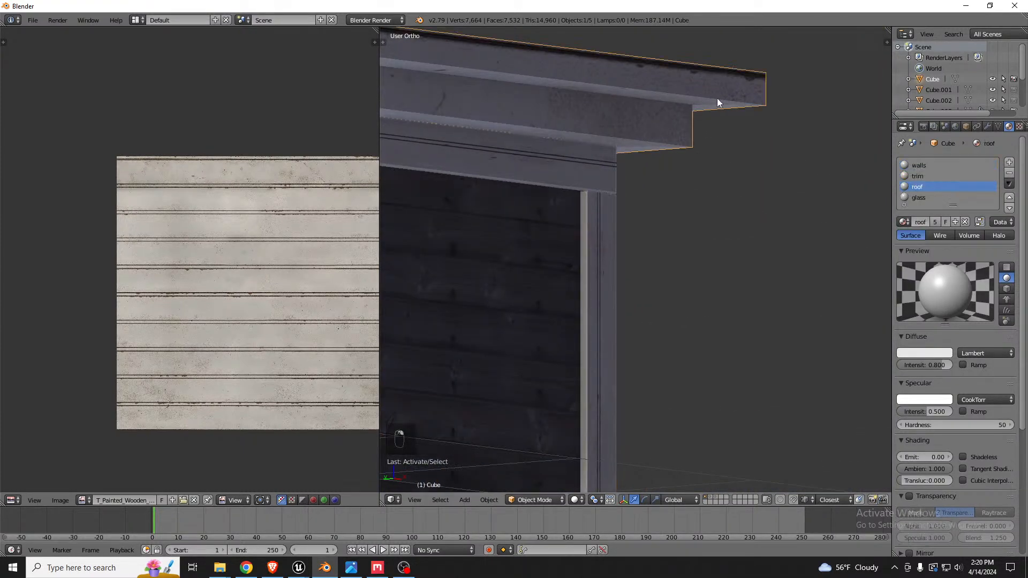
pyautogui.scroll(2, 717, 98)
pyautogui.press('q')
pyautogui.click(699, 110)
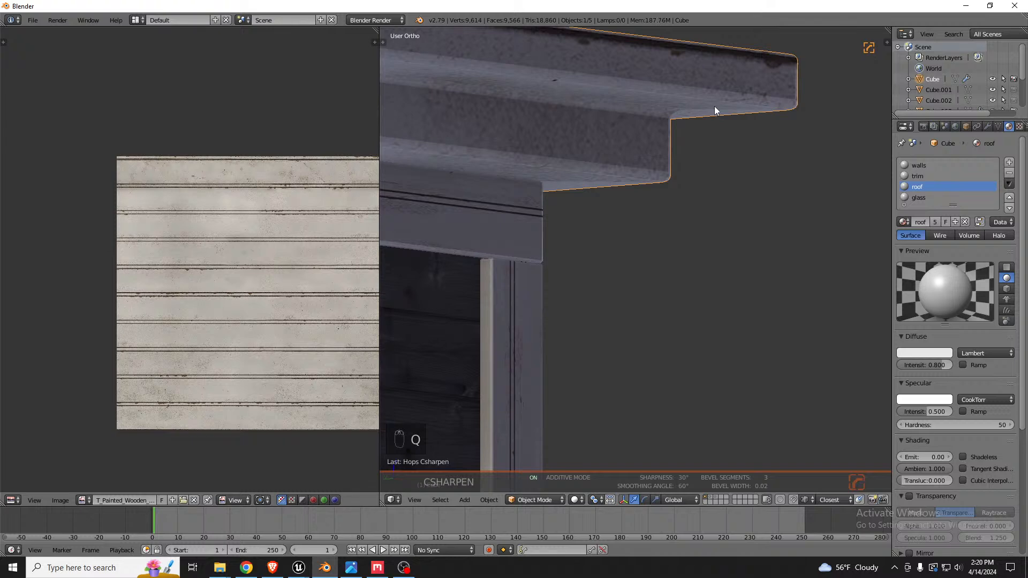
pyautogui.press('q')
pyautogui.click(666, 104)
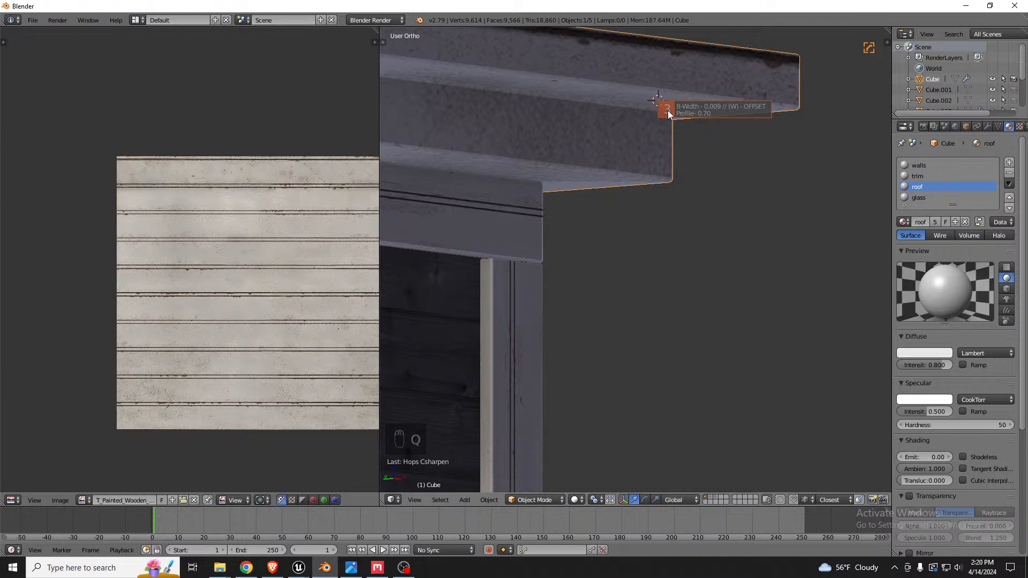
pyautogui.click(667, 111)
# Start editing the building mesh and select all faces that use the trim material.
pyautogui.scroll(-4, 666, 114)
pyautogui.moveTo(666, 116); pyautogui.dragTo(666, 210, button='middle')
pyautogui.scroll(-5, 666, 208)
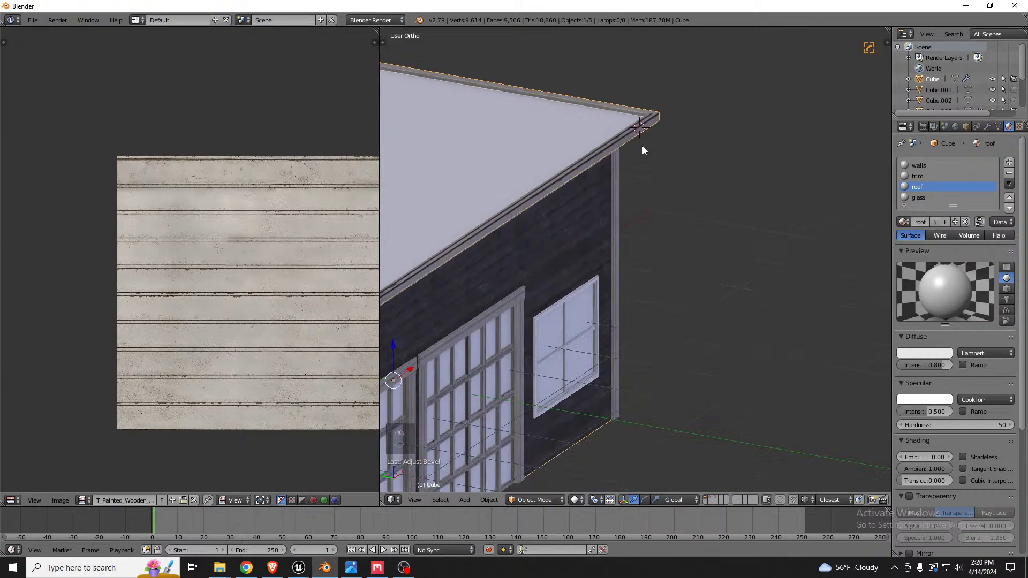
pyautogui.scroll(5, 647, 113)
pyautogui.press('Tab')
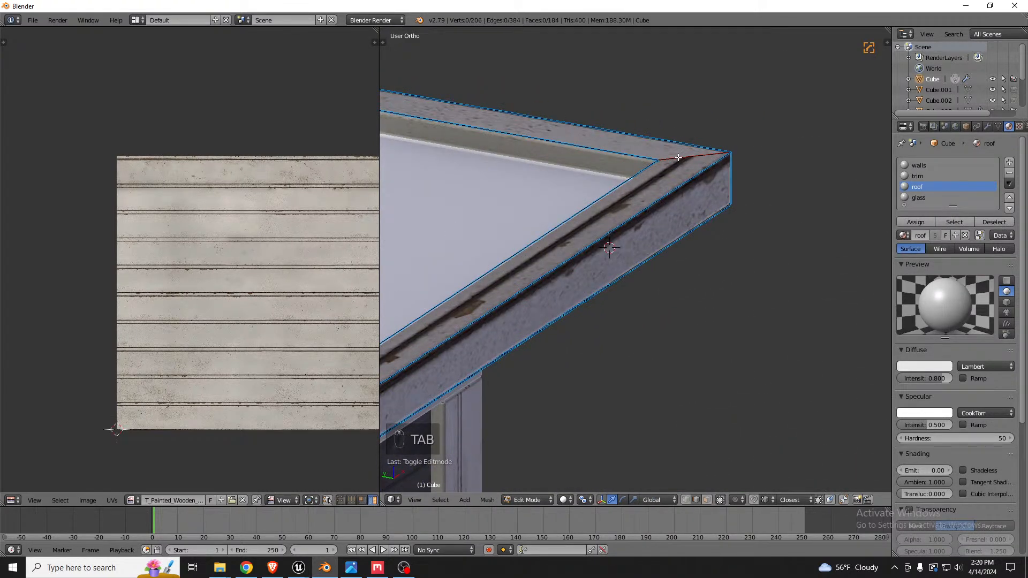
pyautogui.click(917, 176)
pyautogui.click(948, 221)
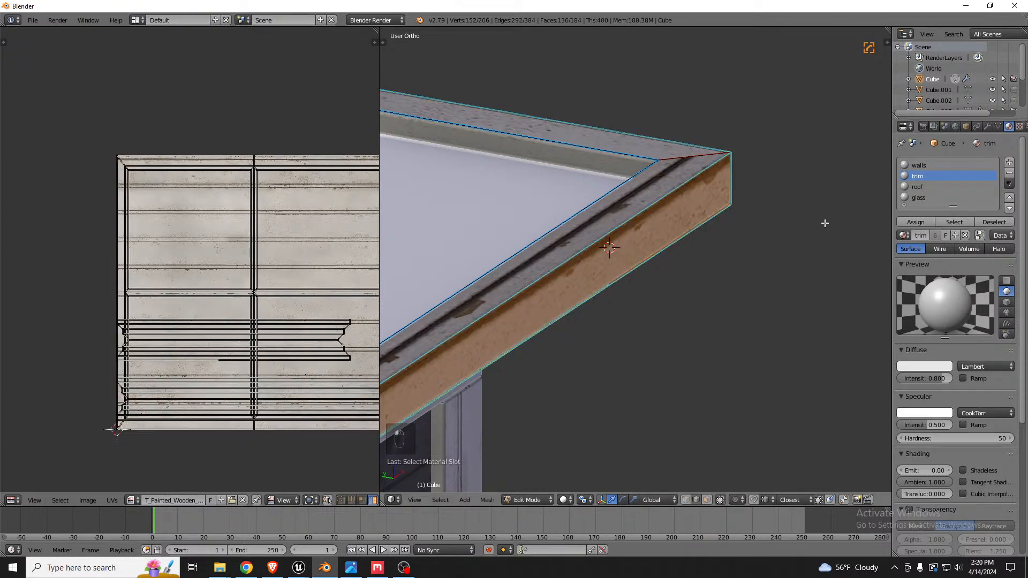
# Add the top and inner face loops of the roof rim to the selection, assign the trim material, and leave mesh editing.
pyautogui.keyDown('alt'); pyautogui.keyDown('shift'); pyautogui.rightClick(678, 157); pyautogui.keyUp('shift'); pyautogui.keyUp('alt')
pyautogui.press('Tab')
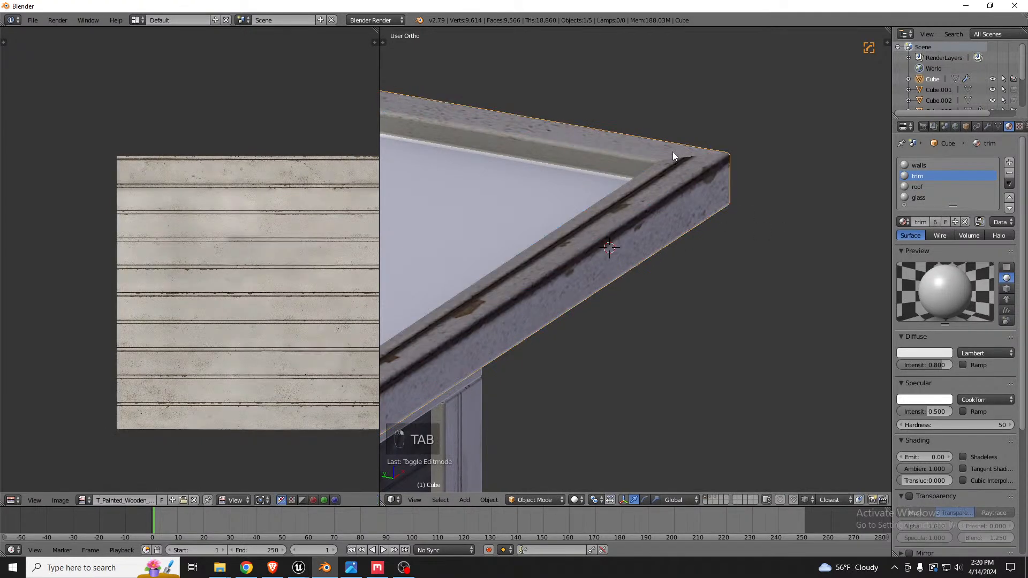
pyautogui.press('Tab')
pyautogui.hotkey('ctrl', 'Tab')
pyautogui.click(659, 164)
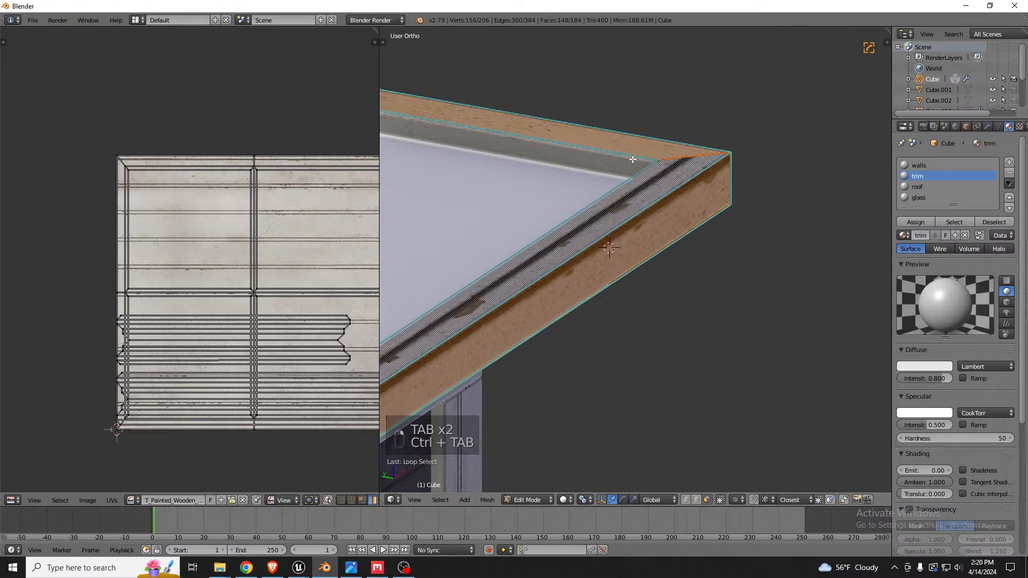
pyautogui.scroll(-8, 633, 160)
pyautogui.scroll(6, 507, 175)
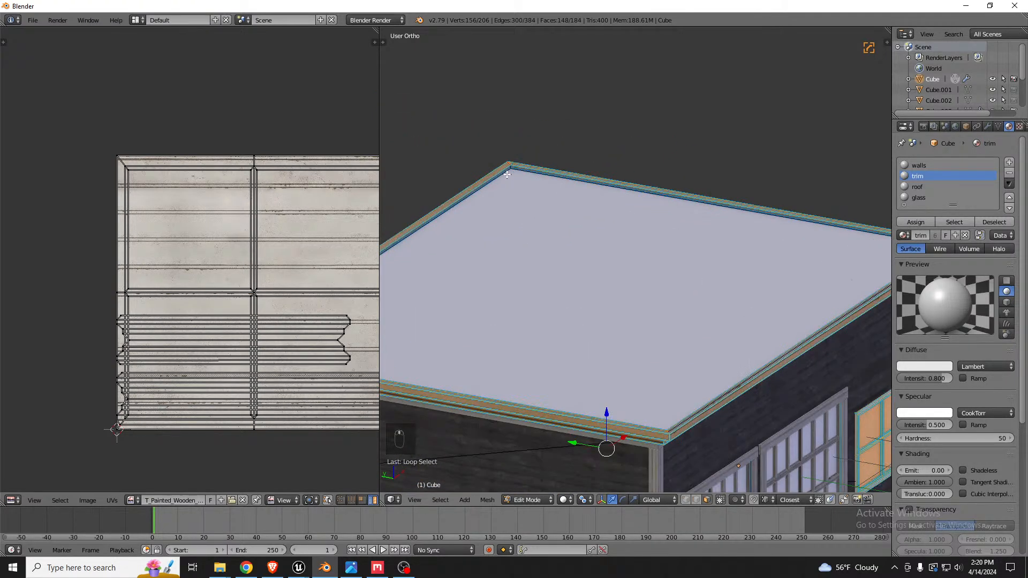
pyautogui.scroll(4, 506, 174)
pyautogui.keyDown('alt'); pyautogui.keyDown('shift'); pyautogui.rightClick(508, 166); pyautogui.keyUp('shift'); pyautogui.keyUp('alt')
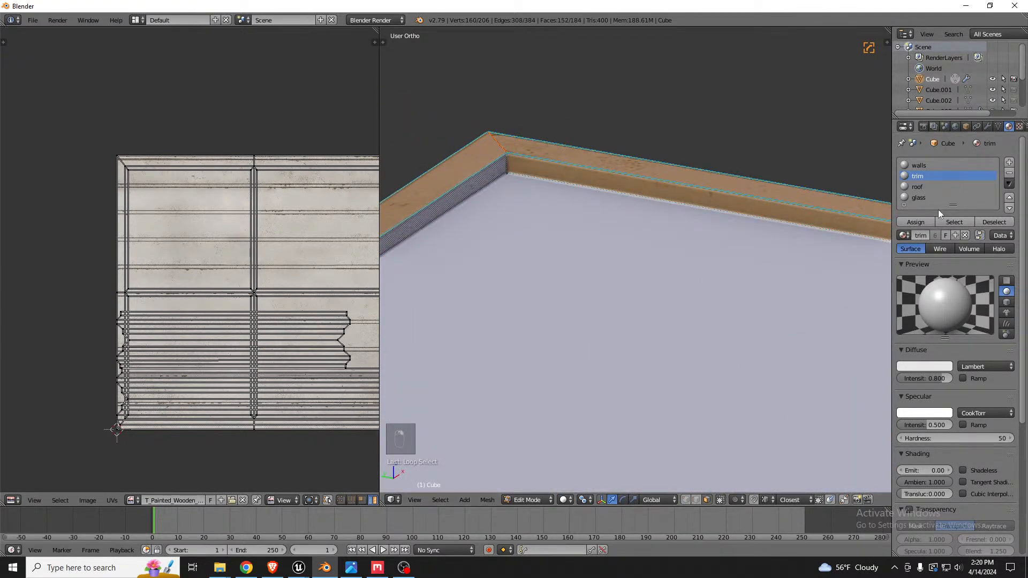
pyautogui.click(919, 227)
pyautogui.scroll(-10, 583, 155)
pyautogui.press('Tab')
pyautogui.scroll(-2, 653, 174)
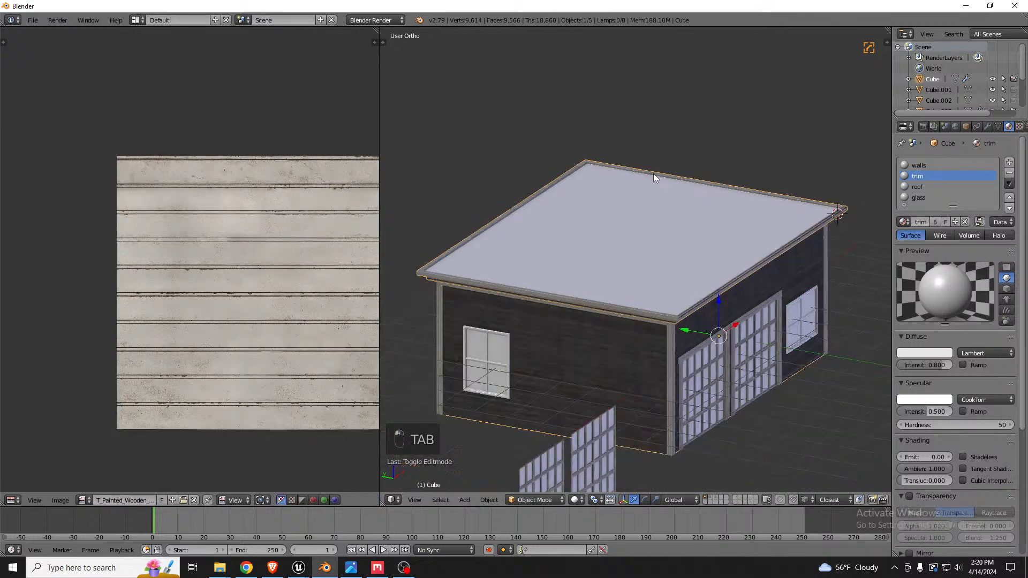
# Examine the edge shading of the window frame and its crossbars beside the garage doors.
pyautogui.moveTo(653, 173); pyautogui.dragTo(622, 262, button='middle')
pyautogui.moveTo(736, 286); pyautogui.dragTo(713, 287, button='middle')
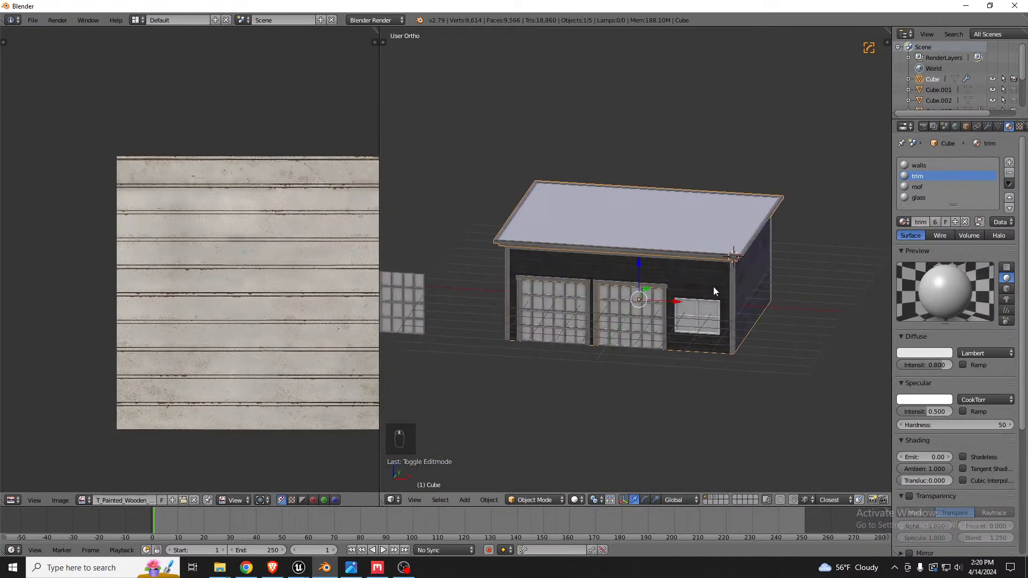
pyautogui.scroll(8, 711, 300)
pyautogui.rightClick(699, 329)
pyautogui.scroll(6, 696, 331)
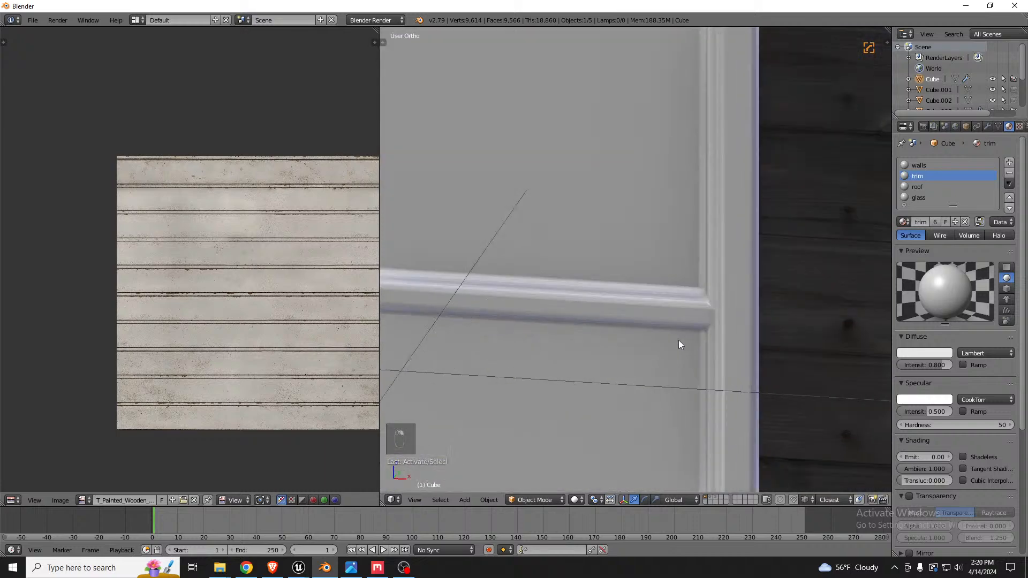
pyautogui.scroll(-5, 714, 299)
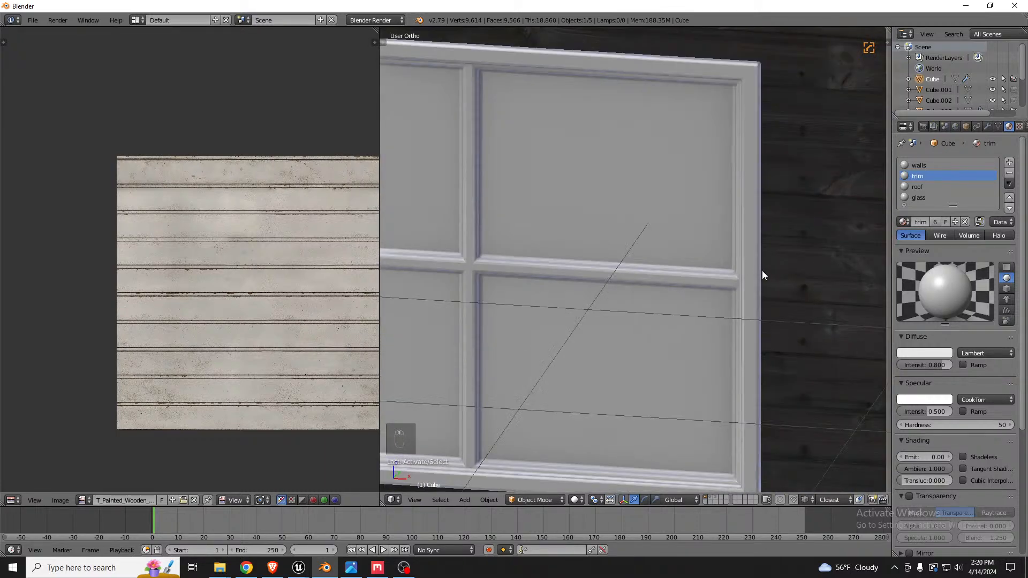
pyautogui.scroll(-5, 737, 263)
pyautogui.moveTo(731, 249); pyautogui.dragTo(659, 216, button='middle')
pyautogui.scroll(-2, 679, 206)
# In wireframe view, select the mounted doors, the trim and the main building, leaving out the spare doors.
pyautogui.press('z')
pyautogui.press('a')
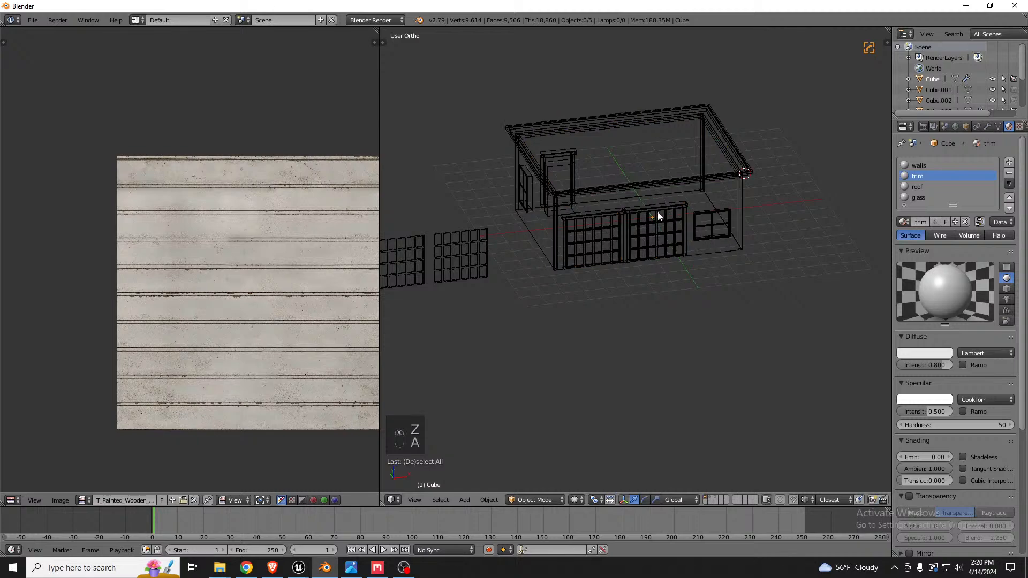
pyautogui.rightClick(640, 231)
pyautogui.scroll(4, 637, 231)
pyautogui.keyDown('shift'); pyautogui.rightClick(594, 212); pyautogui.keyUp('shift')
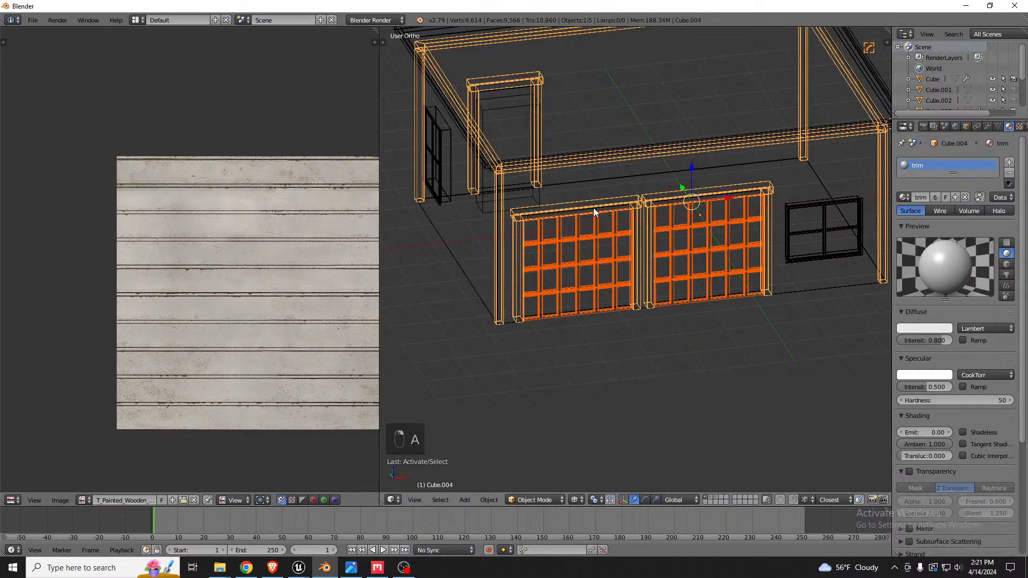
pyautogui.keyDown('shift'); pyautogui.rightClick(442, 186); pyautogui.keyUp('shift')
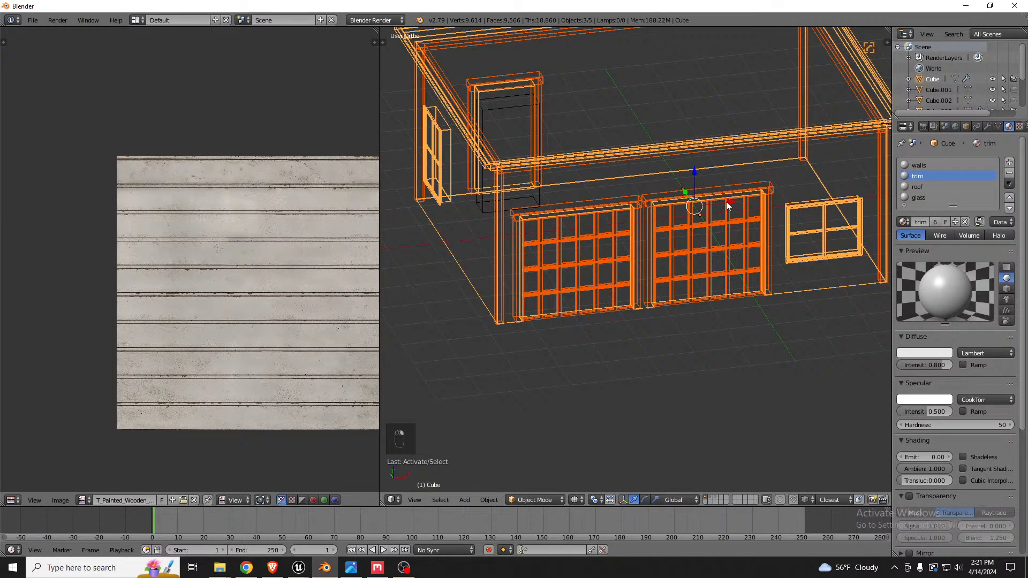
pyautogui.moveTo(728, 205); pyautogui.dragTo(720, 167, button='middle')
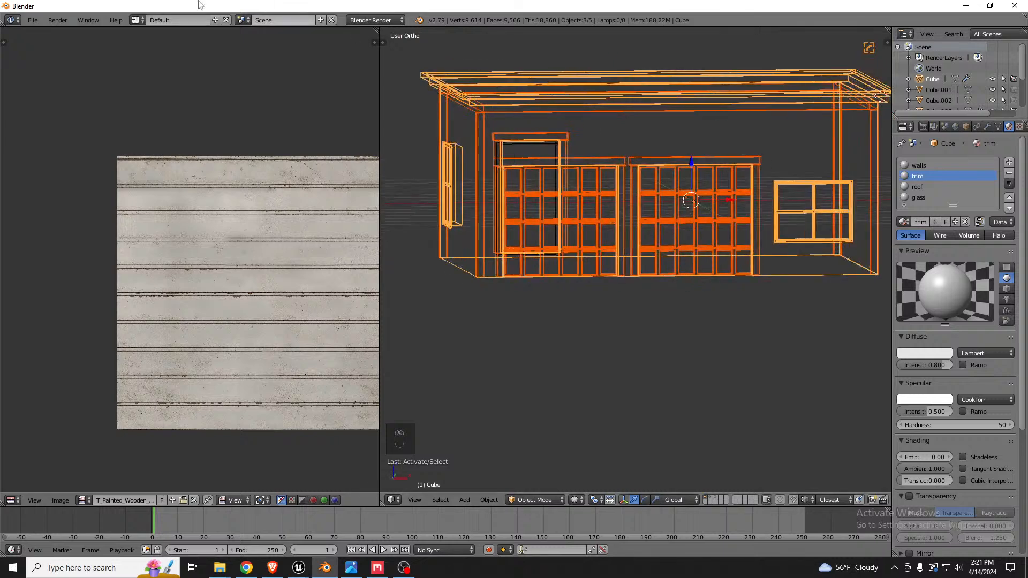
# Export the garage as FBX over SM_Garage.fbx in the garage folder.
pyautogui.click(33, 20)
pyautogui.moveTo(69, 237)
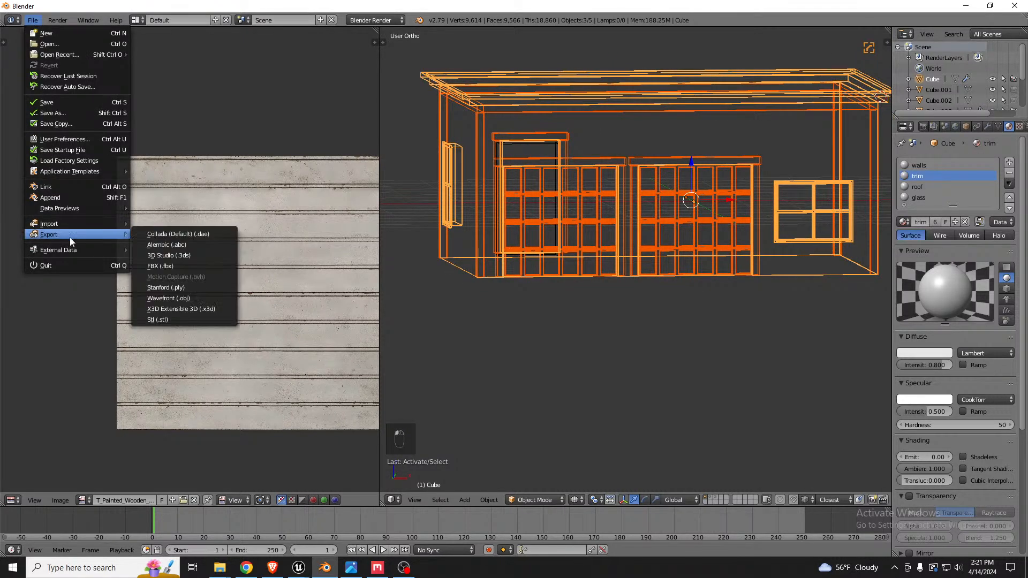
pyautogui.click(162, 265)
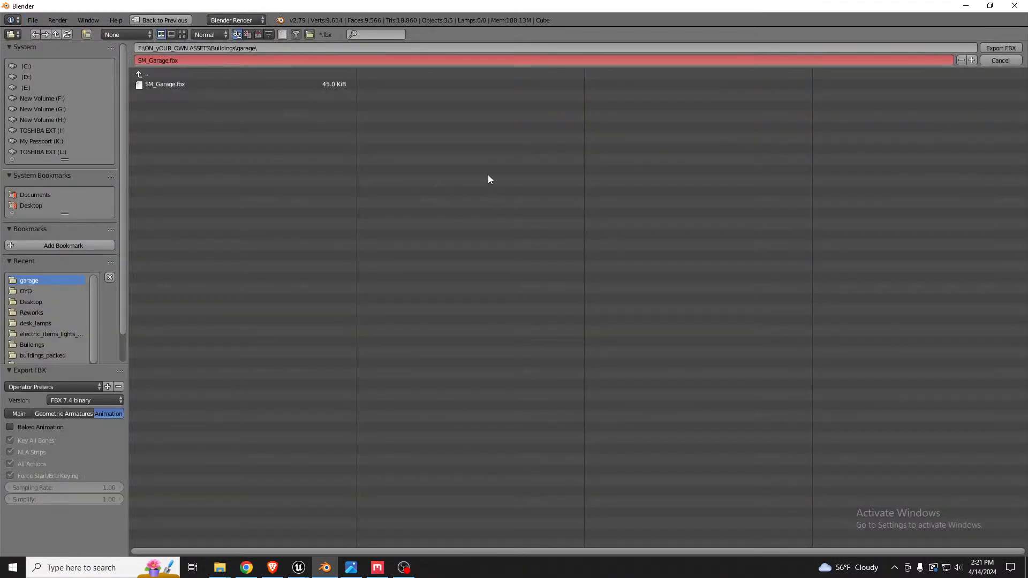
pyautogui.click(997, 48)
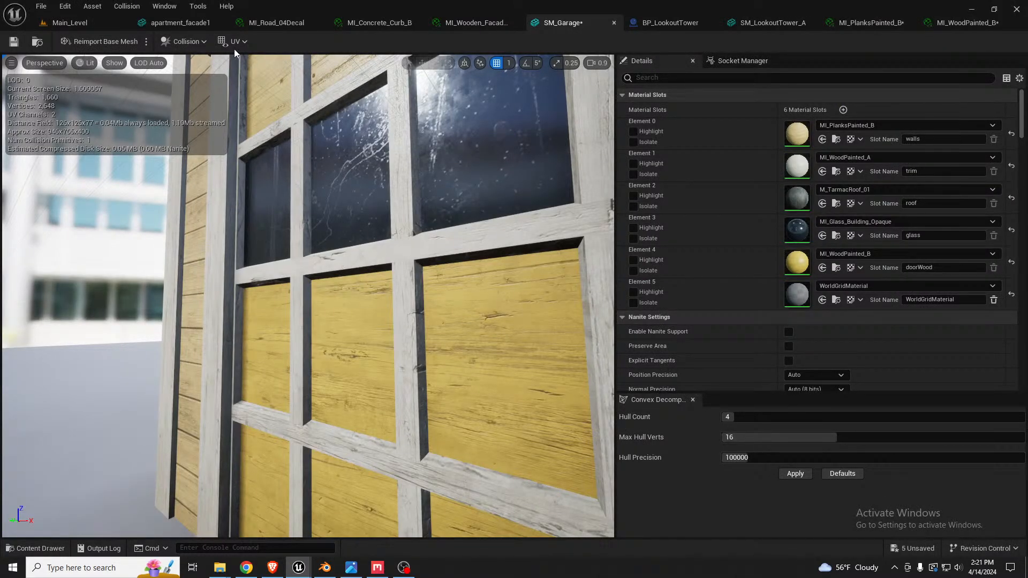
# Switch to Unreal Engine, reimport the base mesh of SM_Garage, and examine the door's panel and crossbar edges up close.
pyautogui.click(99, 42)
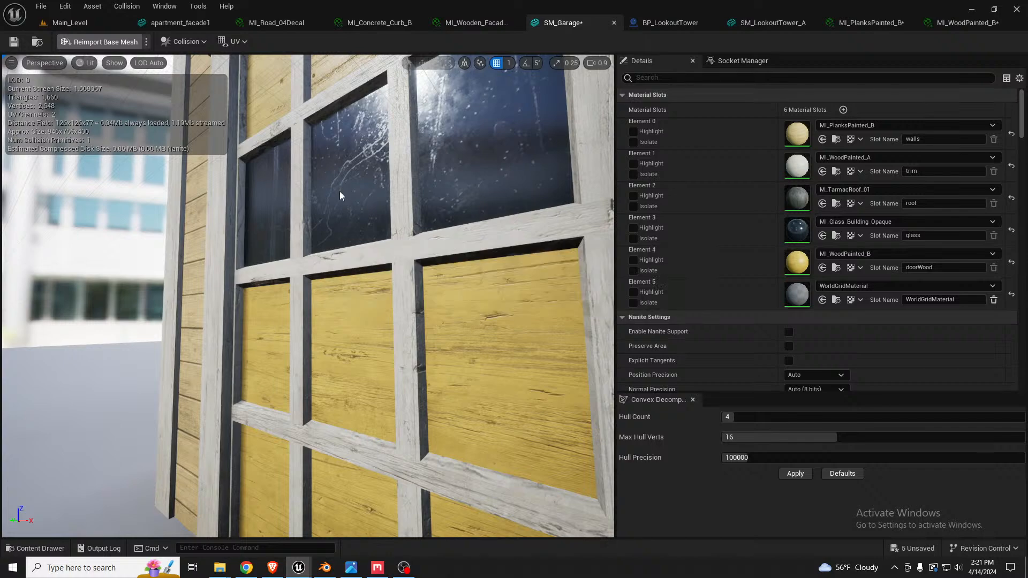
pyautogui.moveTo(367, 215); pyautogui.dragTo(401, 200, button='right')
pyautogui.scroll(-3, 364, 167)
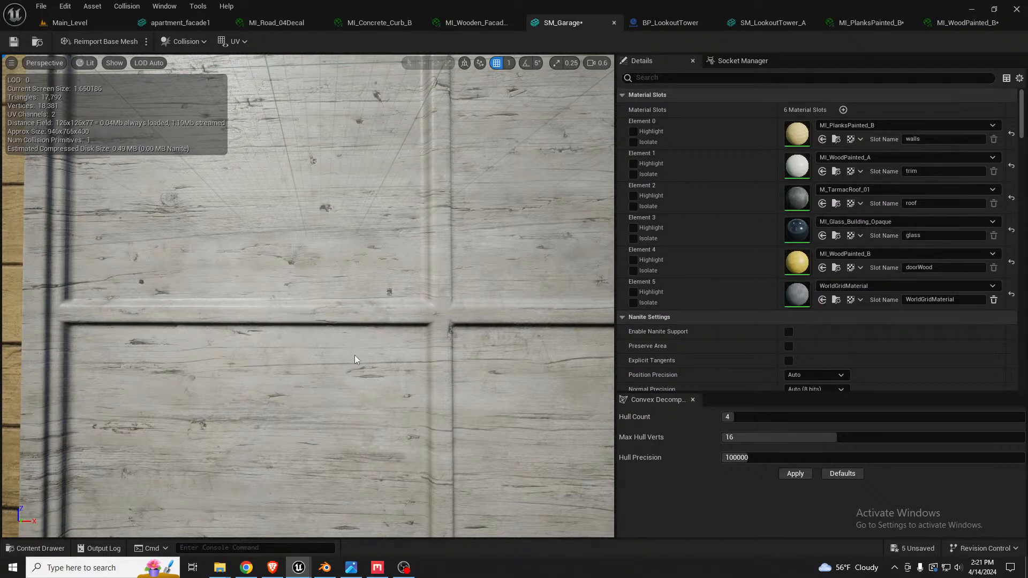
pyautogui.moveTo(354, 356); pyautogui.dragTo(315, 349, button='right')
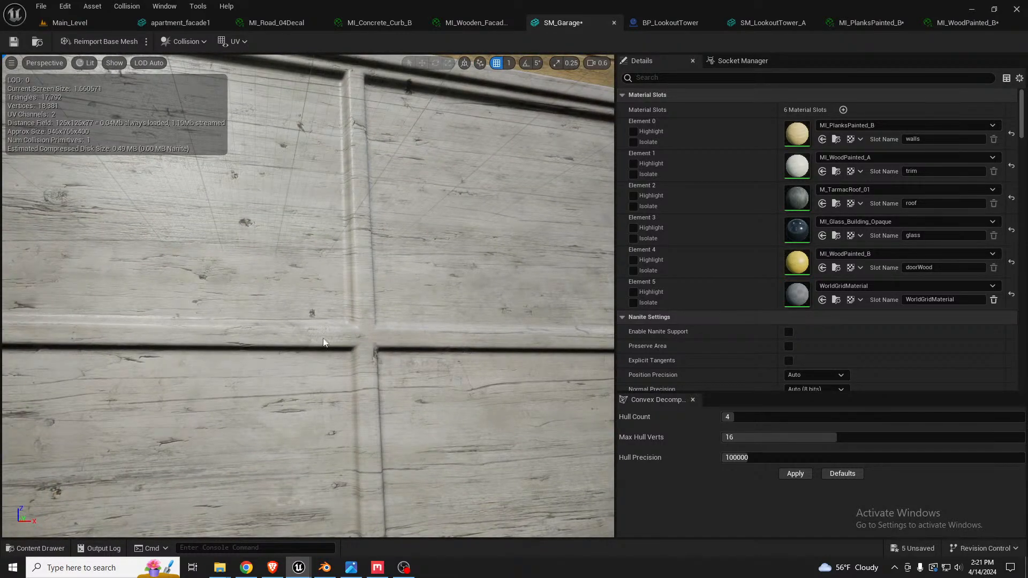
# In Main_Level, delete the mannequin standing in front of the garage doors.
pyautogui.moveTo(323, 338); pyautogui.dragTo(284, 336, button='right')
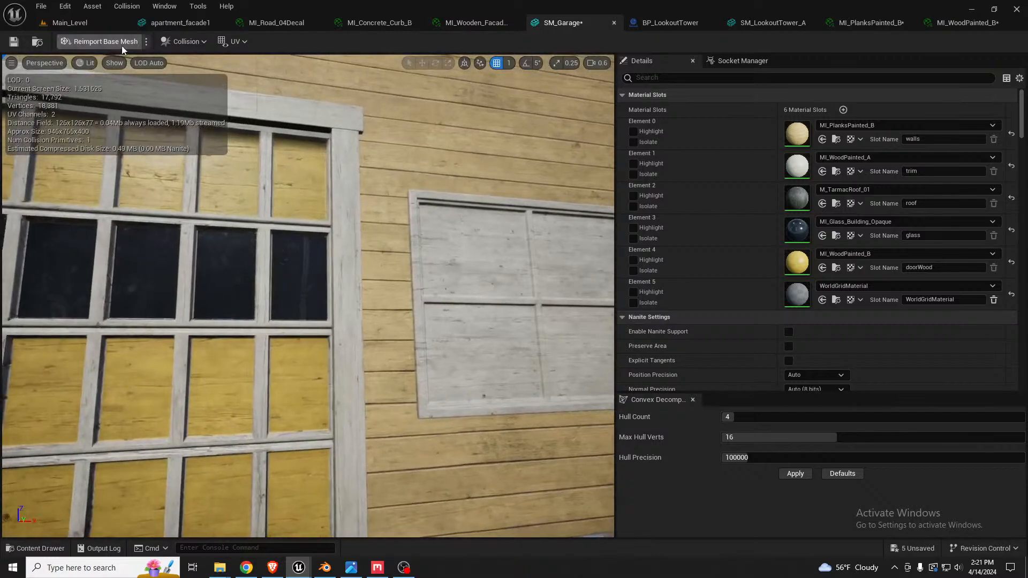
pyautogui.click(99, 23)
pyautogui.moveTo(410, 267); pyautogui.dragTo(485, 320, button='right')
pyautogui.scroll(-2, 399, 270)
pyautogui.scroll(-5, 391, 265)
pyautogui.scroll(-1, 409, 265)
pyautogui.click(509, 364)
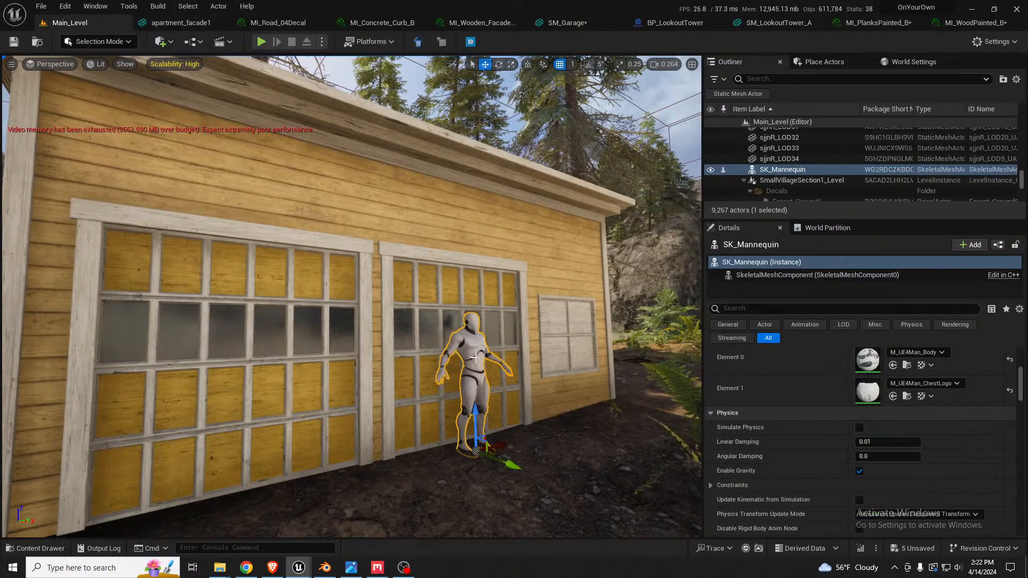
pyautogui.press('Delete')
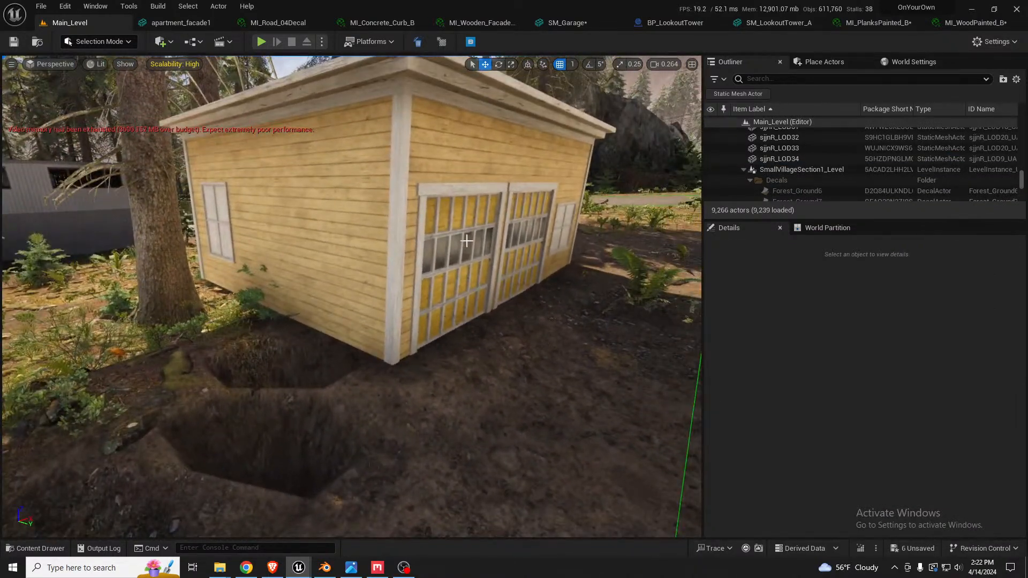
# Shift SM_Garage slightly sideways toward the tree and lower it onto the ground.
pyautogui.click(486, 275)
pyautogui.moveTo(513, 229); pyautogui.dragTo(491, 230)
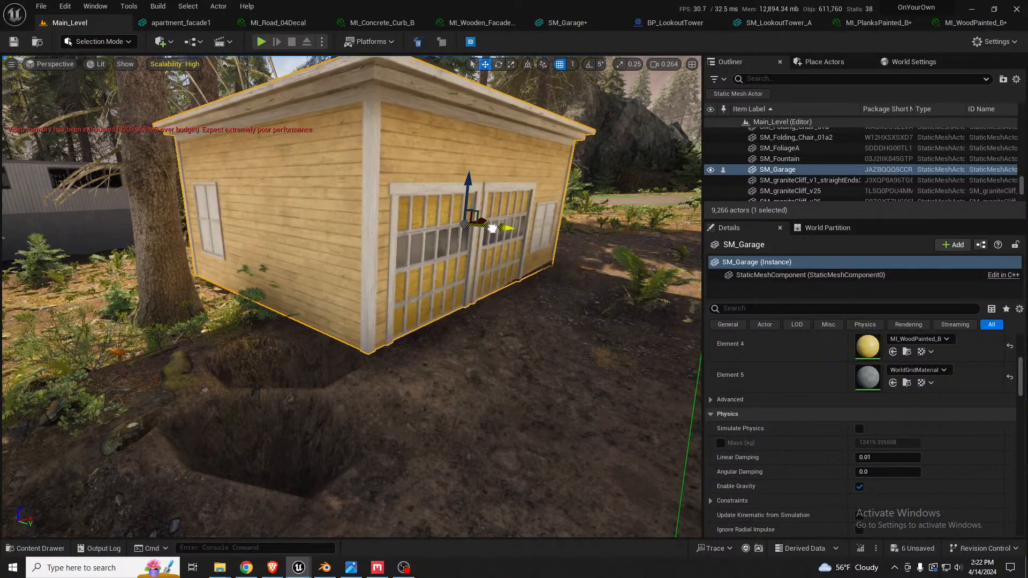
pyautogui.moveTo(468, 190); pyautogui.dragTo(468, 200)
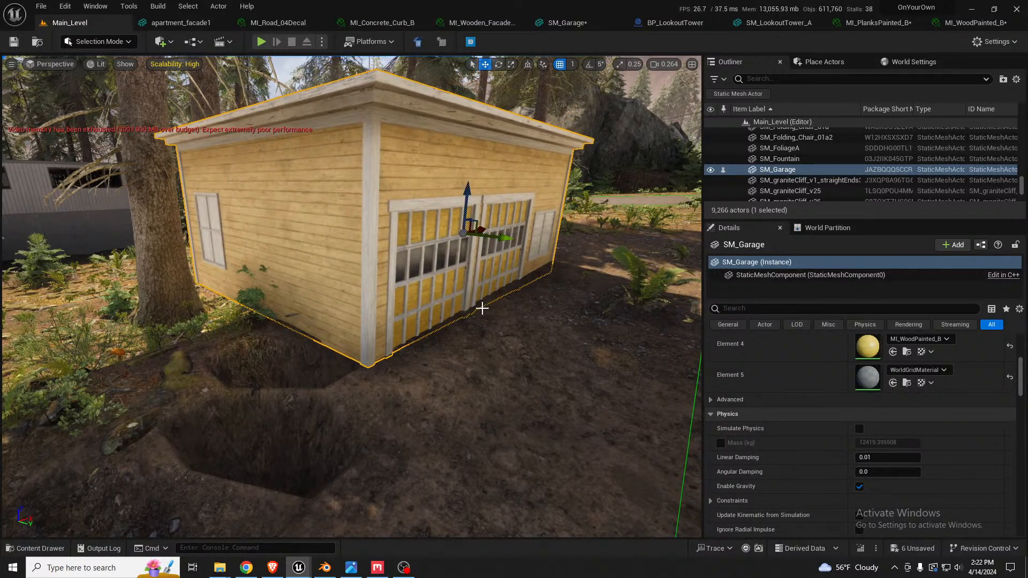
# In Landscape sculpting with the Flatten tool, sample a flatten target height of -36.6875 from the terrain near the garage.
pyautogui.hotkey('shift', '2')
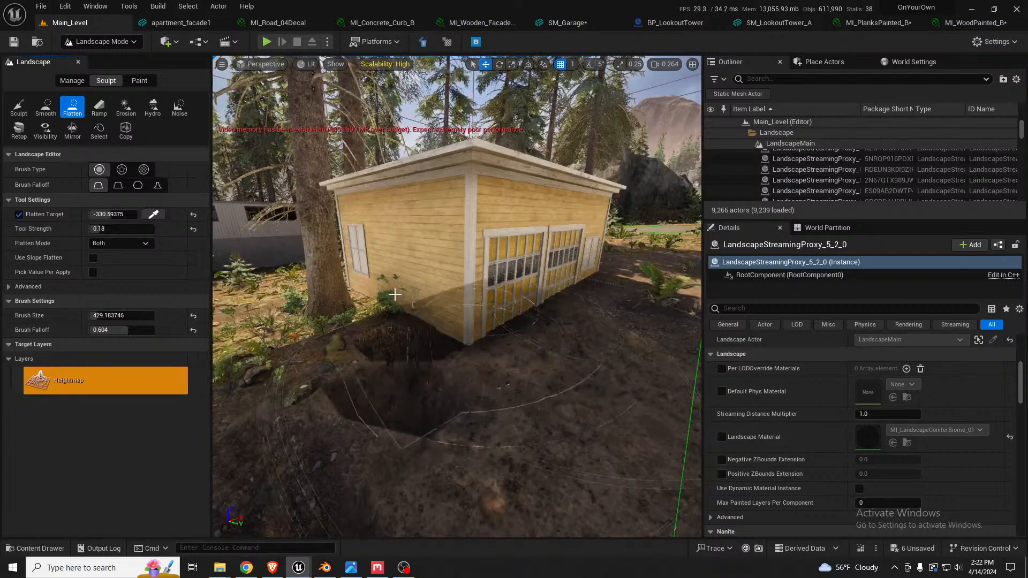
pyautogui.click(152, 214)
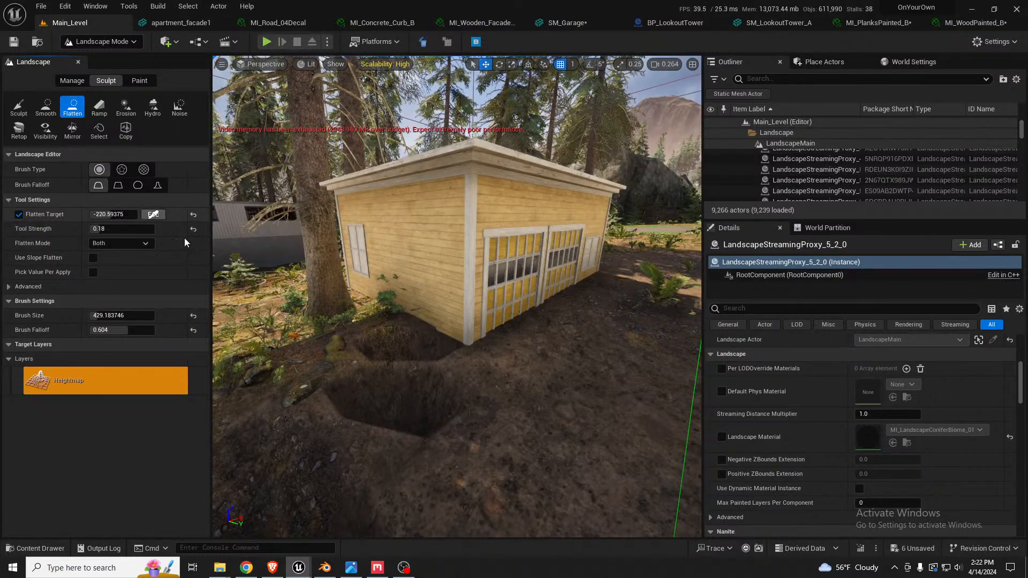
pyautogui.moveTo(327, 316); pyautogui.dragTo(406, 321, button='right')
pyautogui.press('w')
pyautogui.scroll(1, 337, 309)
pyautogui.press('s')
pyautogui.moveTo(482, 317); pyautogui.dragTo(455, 314, button='right')
pyautogui.click(404, 411)
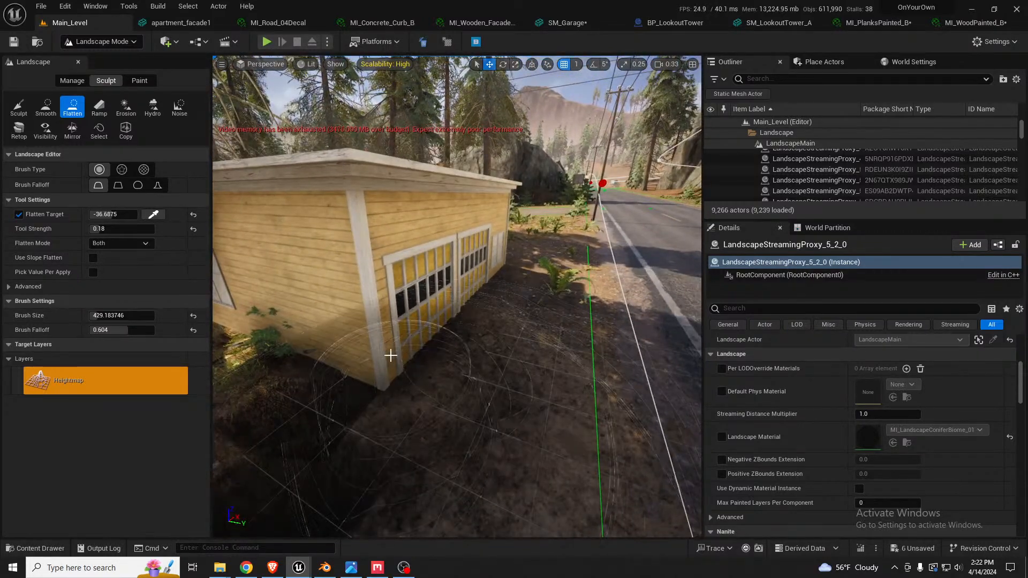
# Flatten the ground along the garage's door side, filling the pits beside the front corner and reaching around the far corner.
pyautogui.moveTo(320, 326)
pyautogui.mouseDown()
pyautogui.moveTo(438, 310)
pyautogui.moveTo(422, 324)
pyautogui.moveTo(437, 311)
pyautogui.mouseUp()
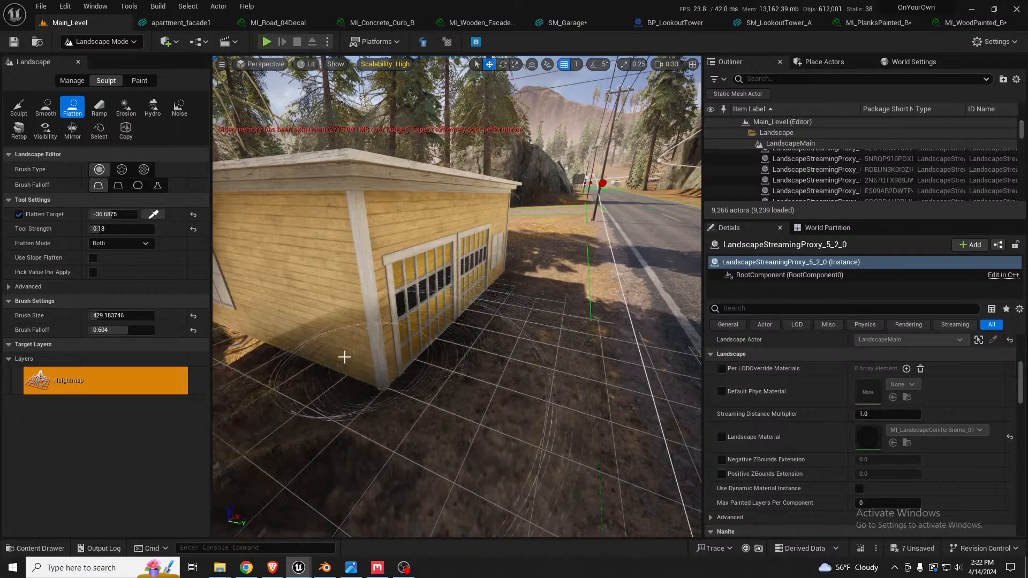
pyautogui.moveTo(298, 361)
pyautogui.mouseDown(button='right')
pyautogui.moveTo(327, 342)
pyautogui.moveTo(289, 345)
pyautogui.moveTo(472, 313)
pyautogui.mouseUp(button='right')
pyautogui.moveTo(581, 301); pyautogui.dragTo(615, 278)
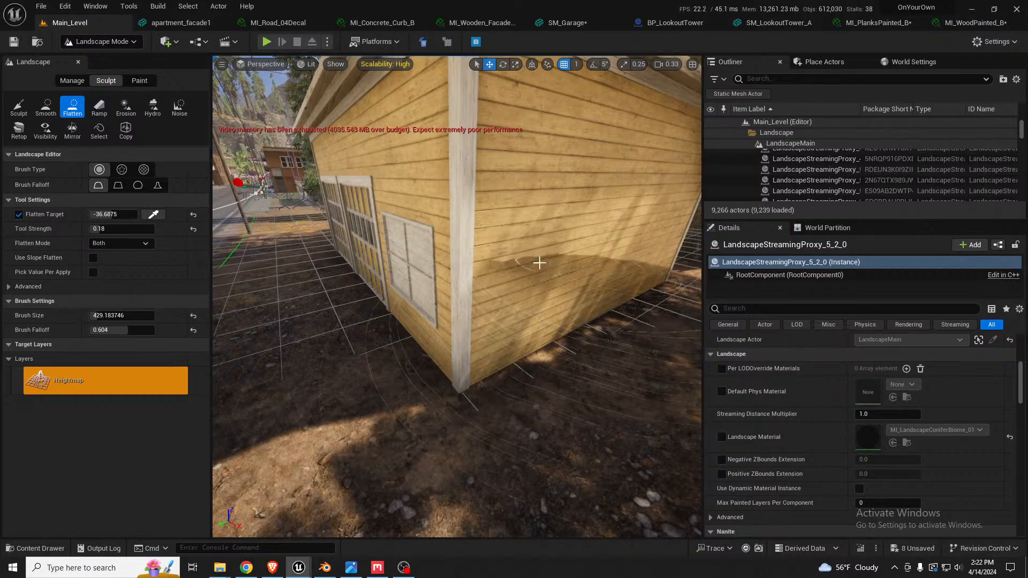
# Flatten the ground along the garage's rear walls, past the back doorway and around to the side with the single window.
pyautogui.moveTo(554, 276); pyautogui.dragTo(493, 278, button='right')
pyautogui.scroll(4, 508, 273)
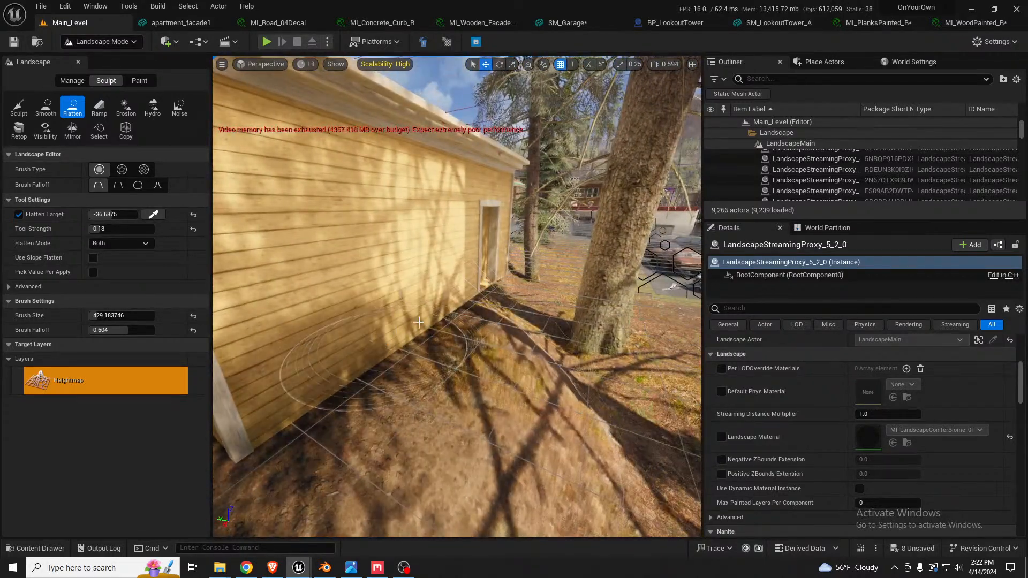
pyautogui.moveTo(501, 286)
pyautogui.mouseDown()
pyautogui.moveTo(527, 314)
pyautogui.moveTo(537, 306)
pyautogui.moveTo(500, 379)
pyautogui.mouseUp()
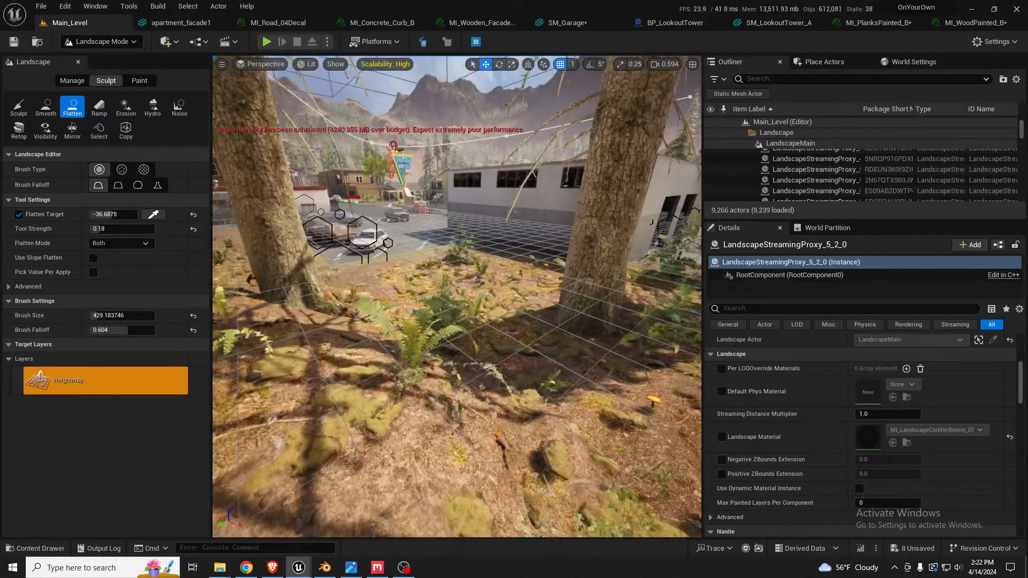
pyautogui.moveTo(454, 333); pyautogui.dragTo(437, 328, button='right')
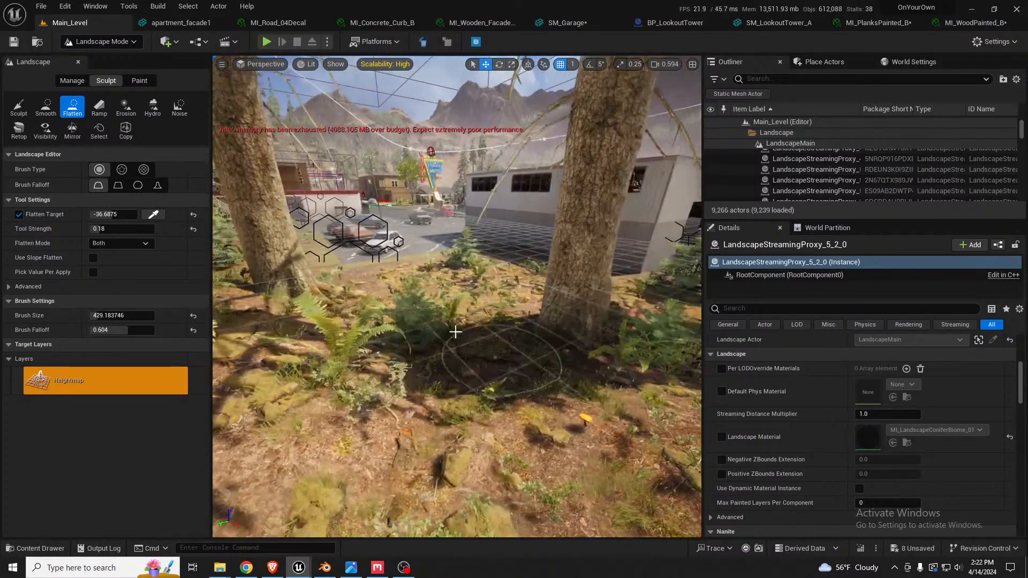
pyautogui.moveTo(454, 333)
pyautogui.mouseDown()
pyautogui.moveTo(412, 364)
pyautogui.moveTo(427, 412)
pyautogui.moveTo(507, 310)
pyautogui.mouseUp()
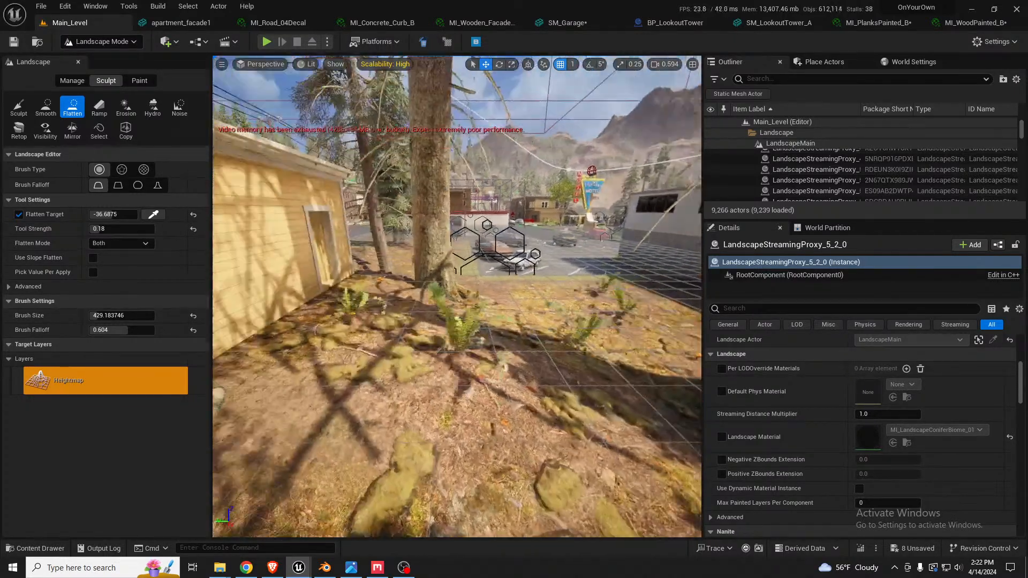
pyautogui.moveTo(507, 309); pyautogui.dragTo(283, 306, button='right')
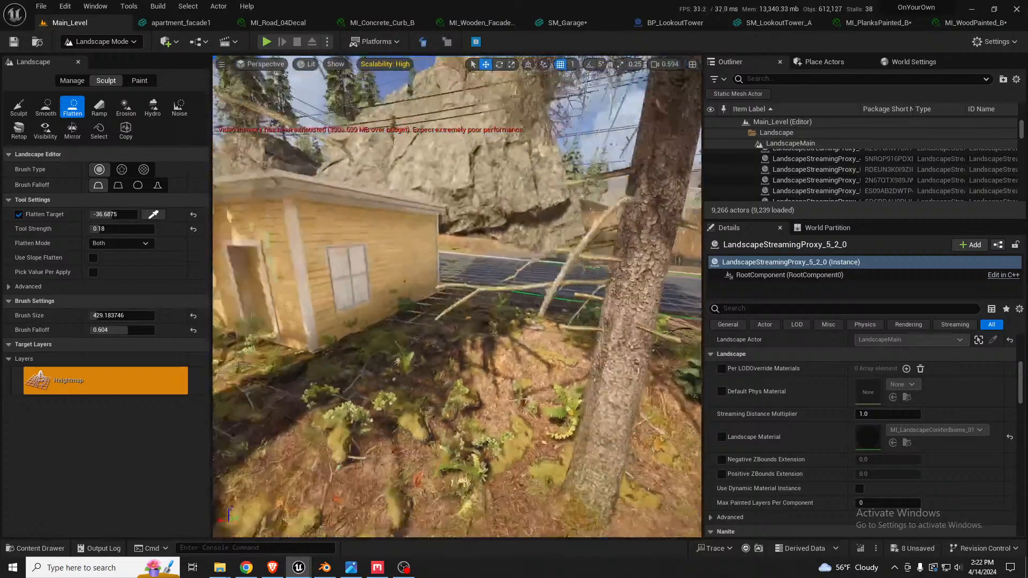
pyautogui.moveTo(514, 373); pyautogui.dragTo(284, 412)
pyautogui.moveTo(343, 375); pyautogui.dragTo(235, 353, button='right')
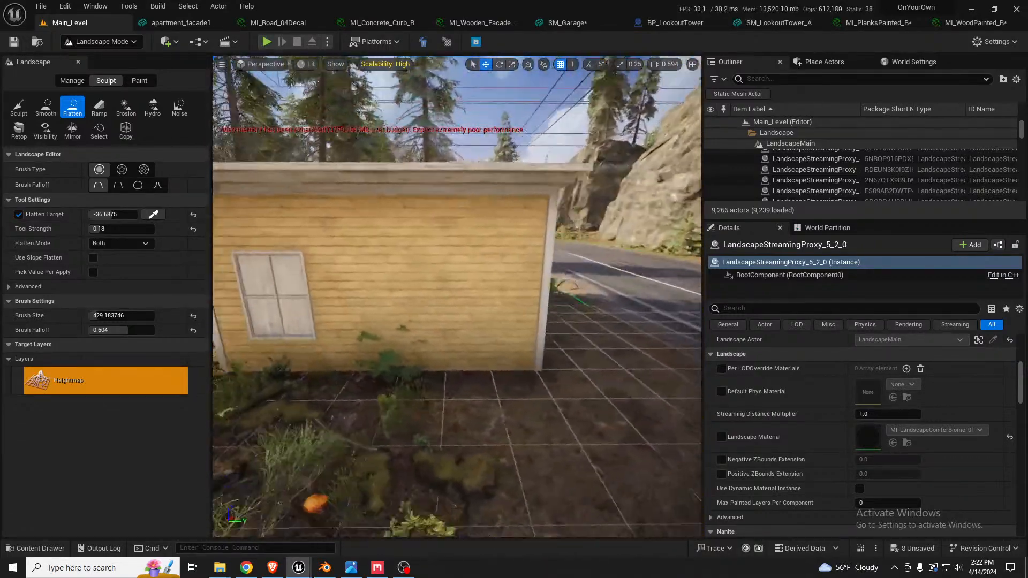
# Return to Selection mode and examine how the garage doors and walls sit on the flattened ground from the front and back.
pyautogui.moveTo(420, 355); pyautogui.dragTo(347, 353, button='right')
pyautogui.hotkey('shift', '1')
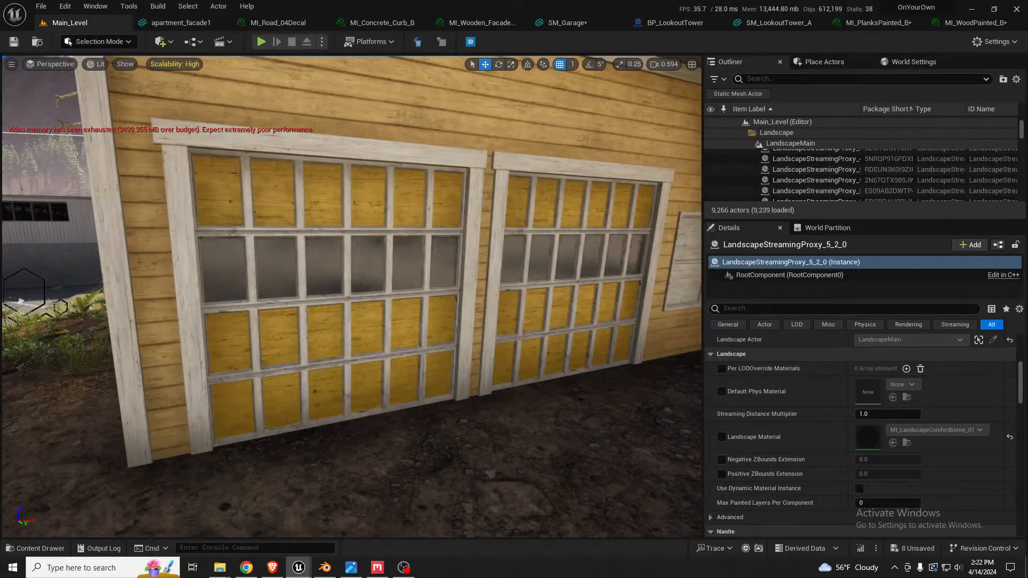
pyautogui.click(245, 330)
pyautogui.press('f')
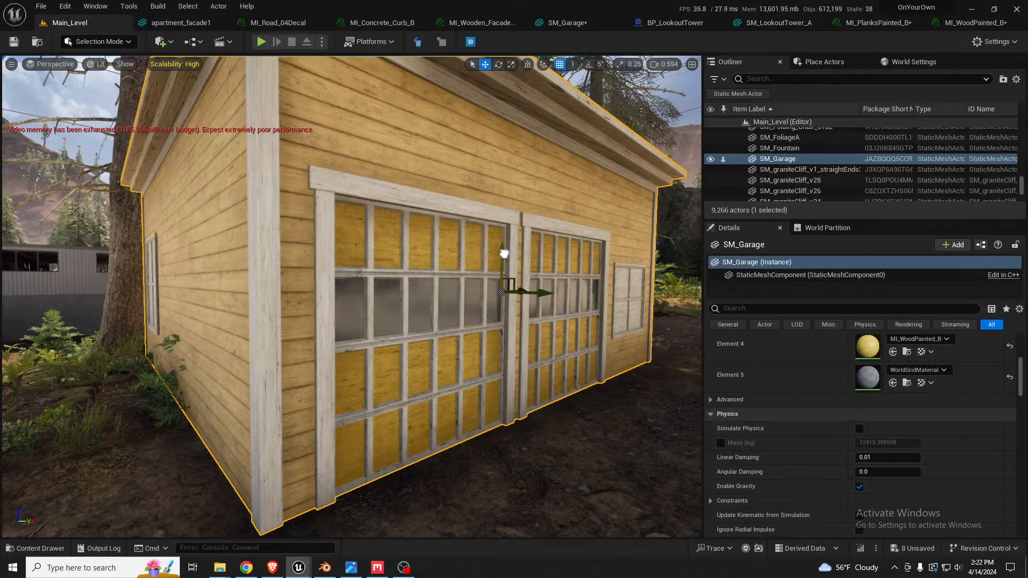
pyautogui.press('a')
pyautogui.moveTo(504, 253); pyautogui.dragTo(732, 289, button='right')
pyautogui.click(429, 308)
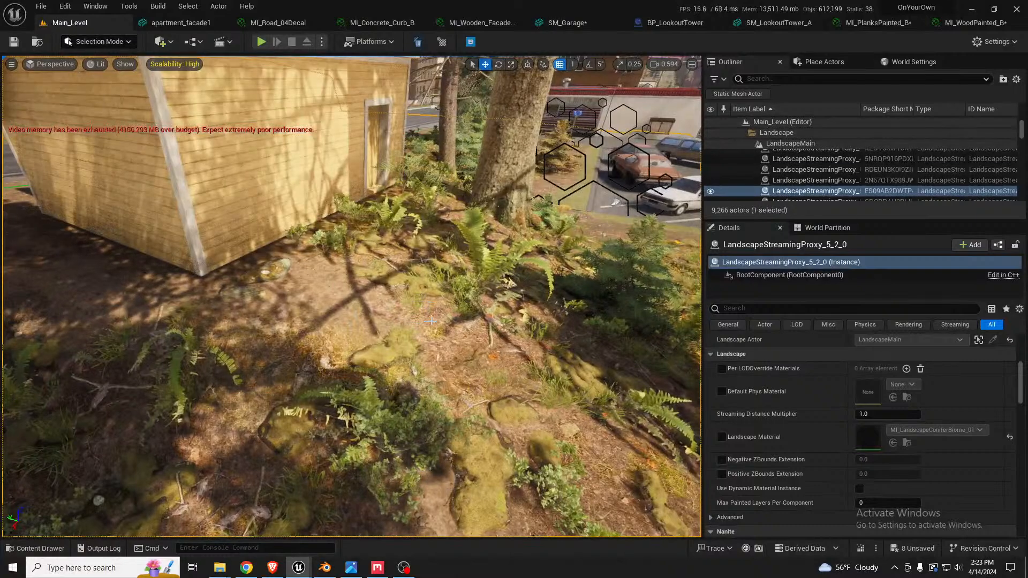
# Sample a flatten target of -100.28125 and flatten the ground from the garage's back corner toward the rear doorway.
pyautogui.hotkey('shift', '2')
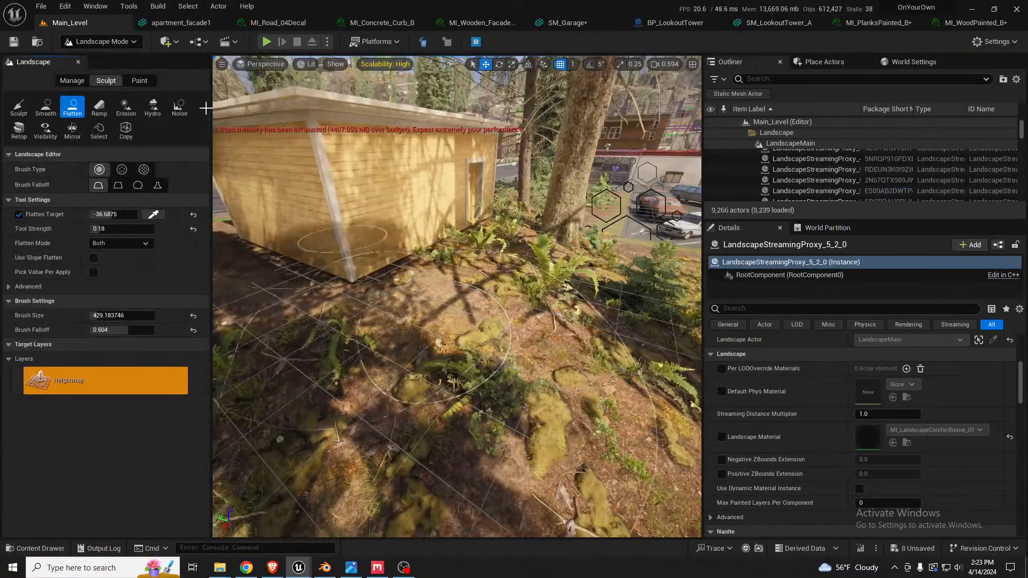
pyautogui.click(153, 214)
pyautogui.click(491, 348)
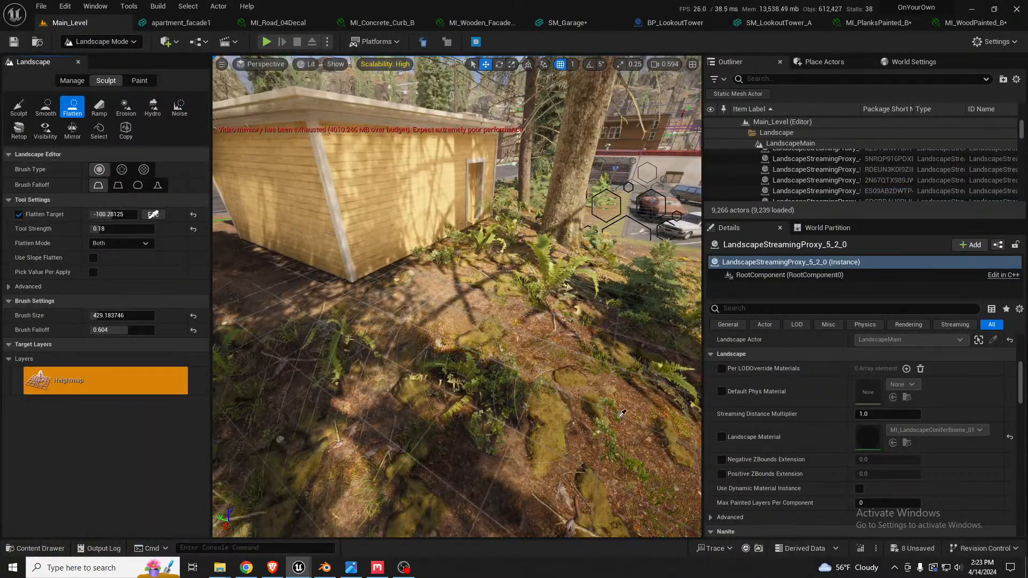
pyautogui.moveTo(491, 348); pyautogui.dragTo(478, 276)
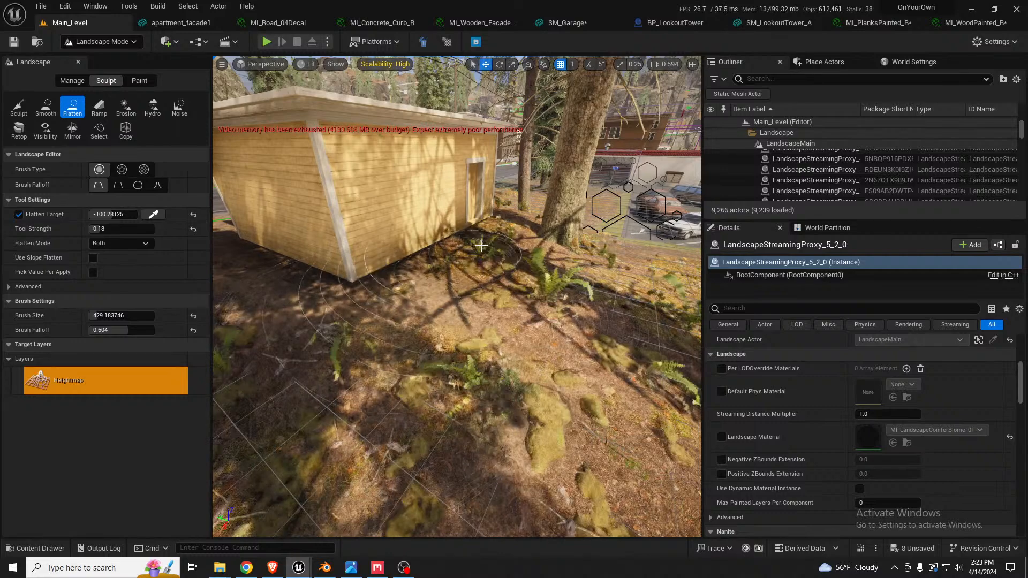
pyautogui.moveTo(496, 231)
pyautogui.mouseDown()
pyautogui.moveTo(489, 259)
pyautogui.moveTo(512, 231)
pyautogui.mouseUp()
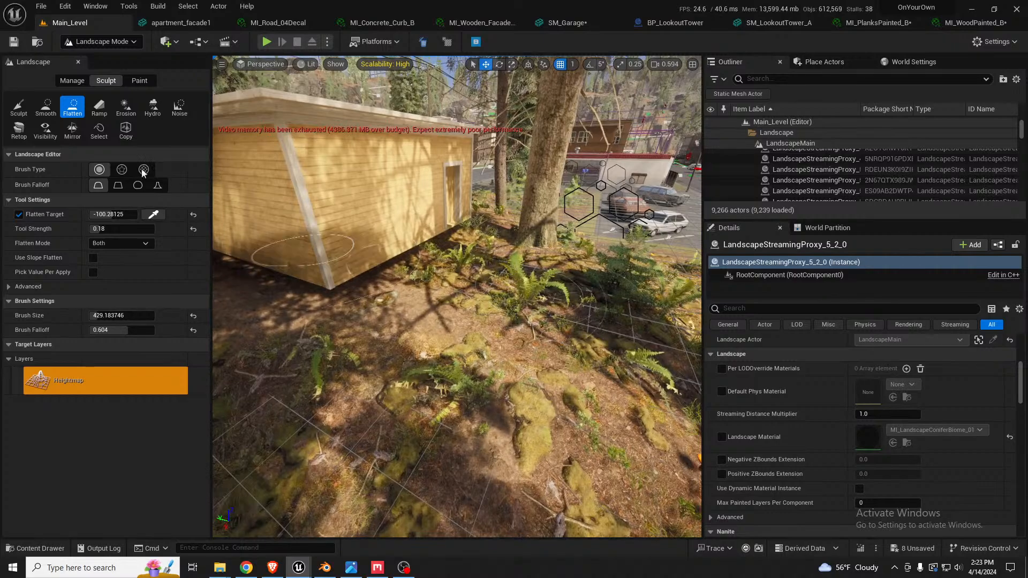
# Smooth the sculpted ground on the slope behind the garage, and return to Selection mode.
pyautogui.click(46, 106)
pyautogui.moveTo(590, 275)
pyautogui.mouseDown()
pyautogui.moveTo(674, 356)
pyautogui.moveTo(540, 338)
pyautogui.moveTo(447, 340)
pyautogui.mouseUp()
pyautogui.moveTo(447, 340); pyautogui.dragTo(332, 365, button='right')
pyautogui.hotkey('shift', '1')
# Save all modified levels and assets.
pyautogui.press('w')
pyautogui.scroll(5, 575, 319)
pyautogui.scroll(2, 460, 322)
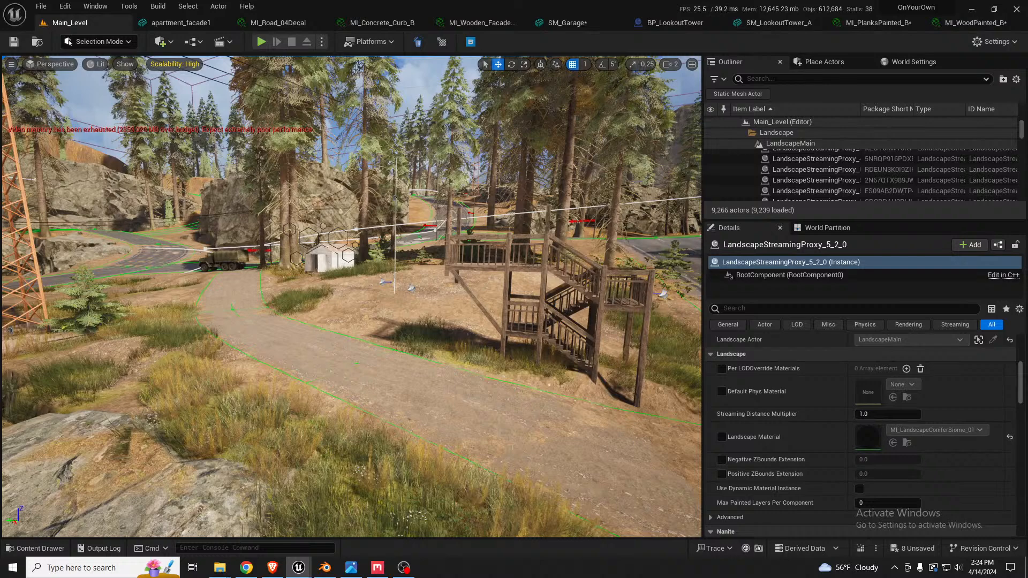
pyautogui.moveTo(502, 290); pyautogui.dragTo(493, 290, button='right')
pyautogui.hotkey('ctrl', 'shift', 's')
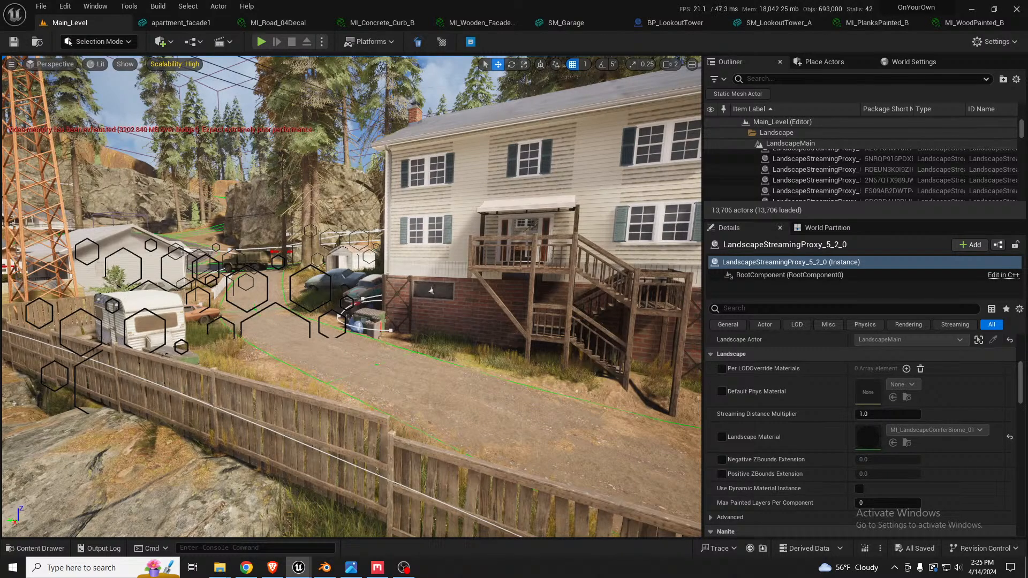
# Open the ResidentialHouses level instance for editing, inspect the mesh of the white house's brick base, and exit editing.
pyautogui.click(484, 304)
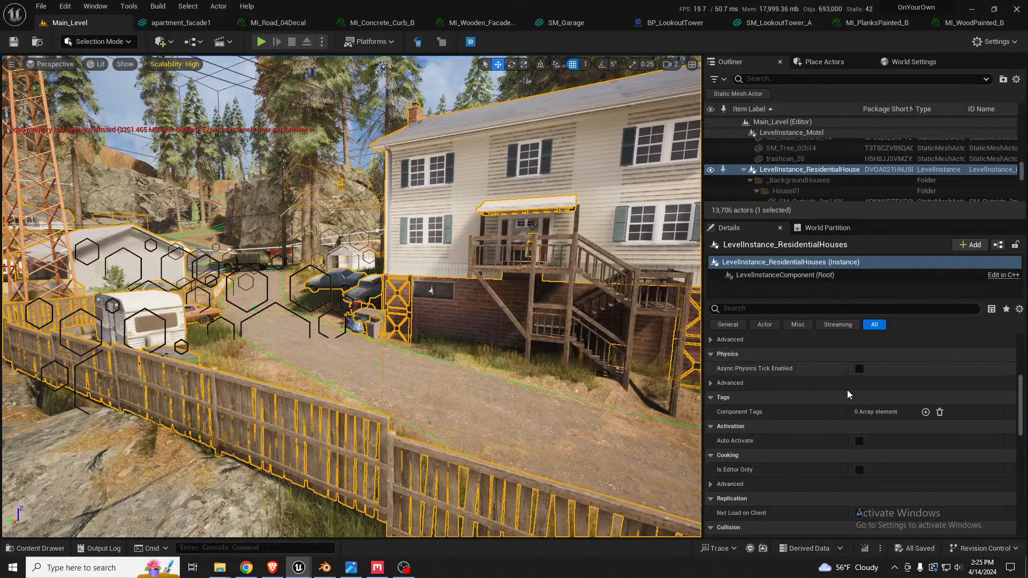
pyautogui.scroll(5, 846, 391)
pyautogui.click(838, 358)
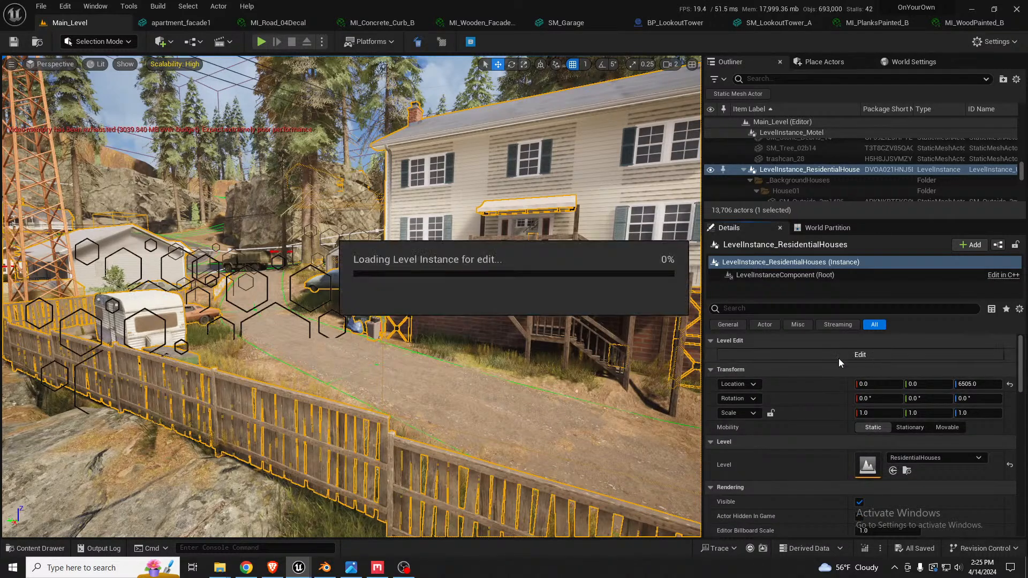
pyautogui.click(471, 319)
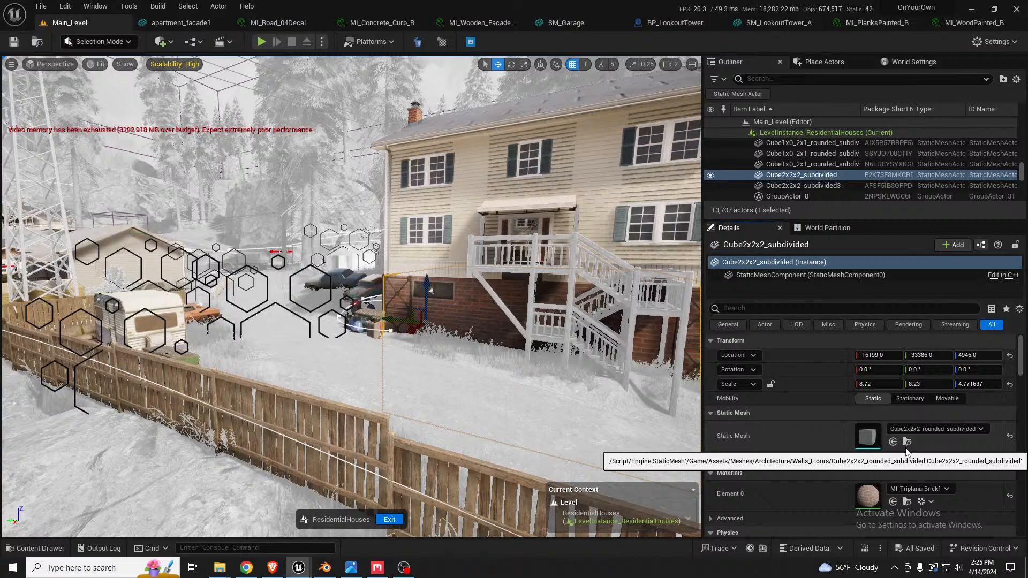
pyautogui.moveTo(546, 342); pyautogui.dragTo(605, 362, button='right')
pyautogui.click(389, 519)
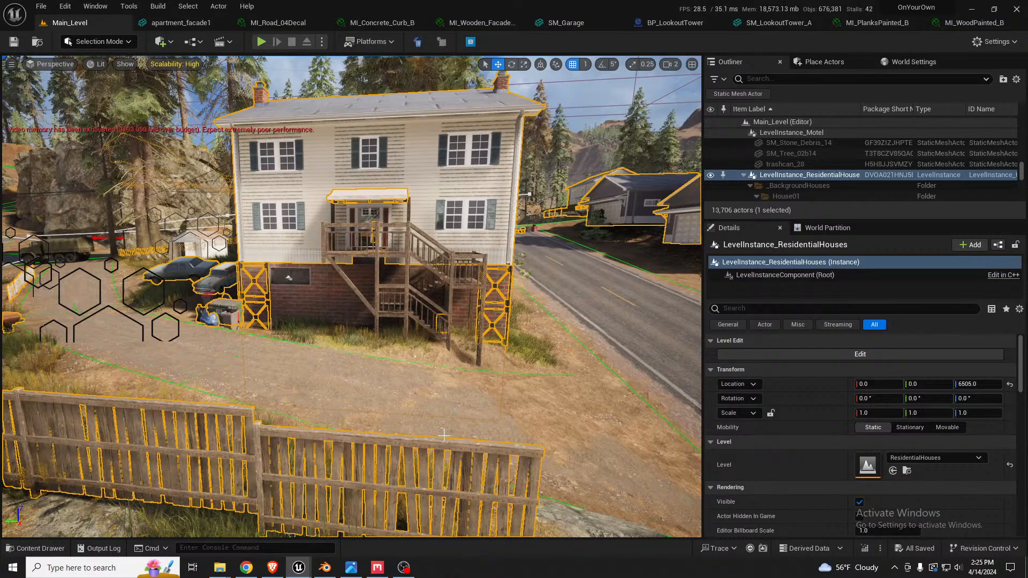
# Examine the white house's siding, windows and gable wall up close, and return to the garage.
pyautogui.moveTo(445, 436); pyautogui.dragTo(447, 414, button='right')
pyautogui.press('w')
pyautogui.press('q')
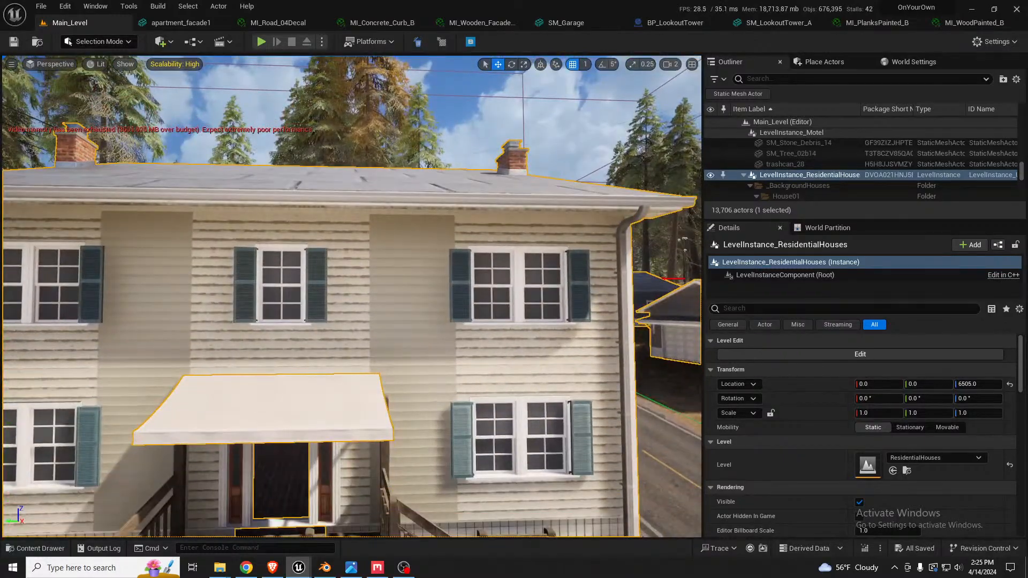
pyautogui.moveTo(412, 340); pyautogui.dragTo(370, 348, button='right')
pyautogui.press('w')
pyautogui.press('s')
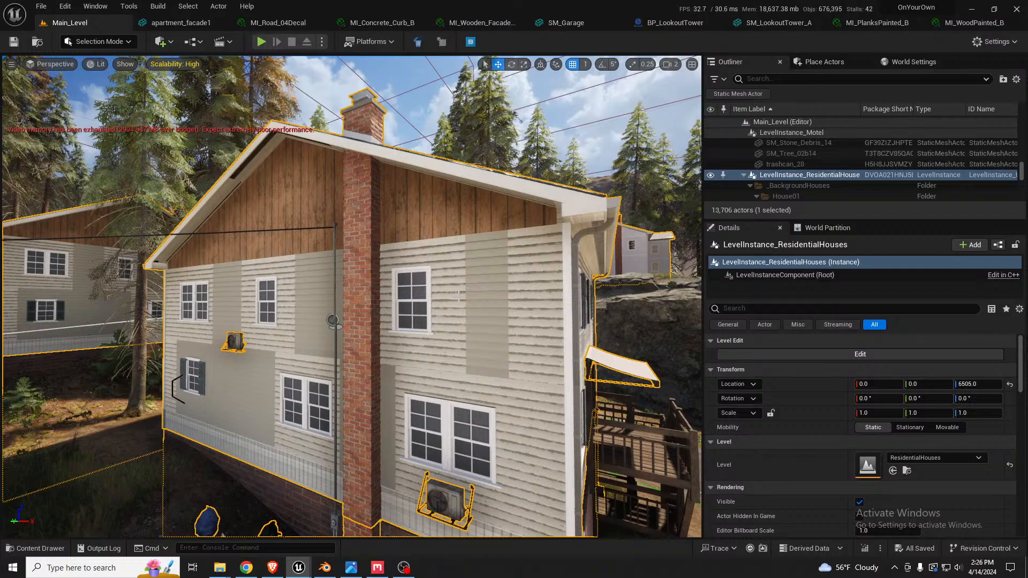
pyautogui.moveTo(473, 336); pyautogui.dragTo(636, 350, button='right')
pyautogui.press('w')
pyautogui.scroll(1, 690, 360)
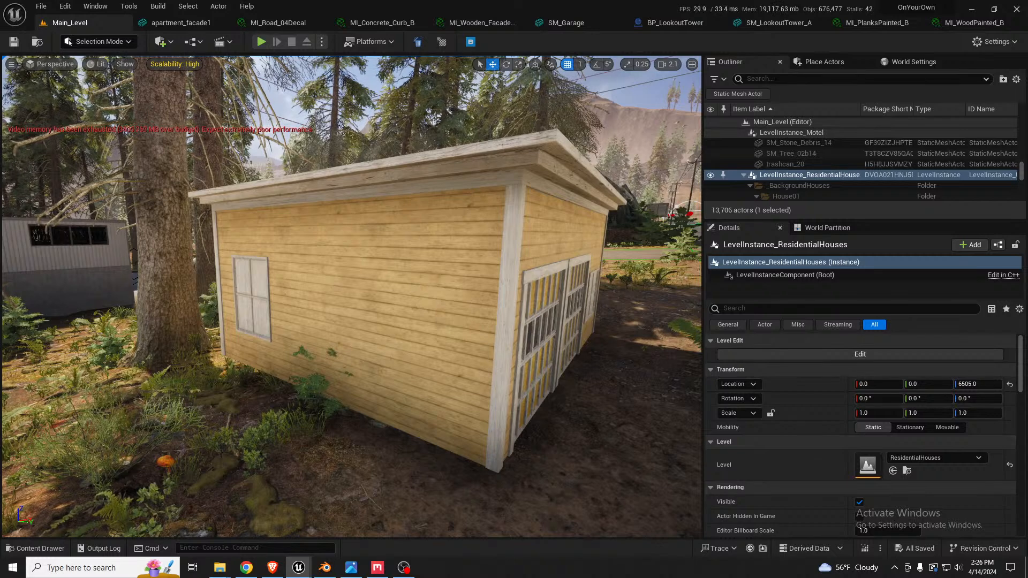
pyautogui.press('Escape')
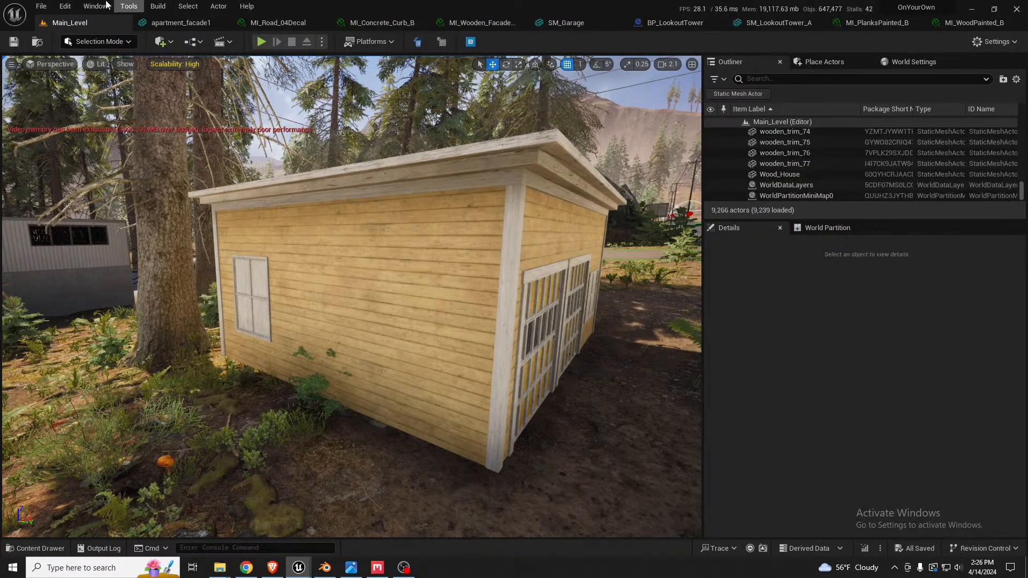
pyautogui.click(107, 8)
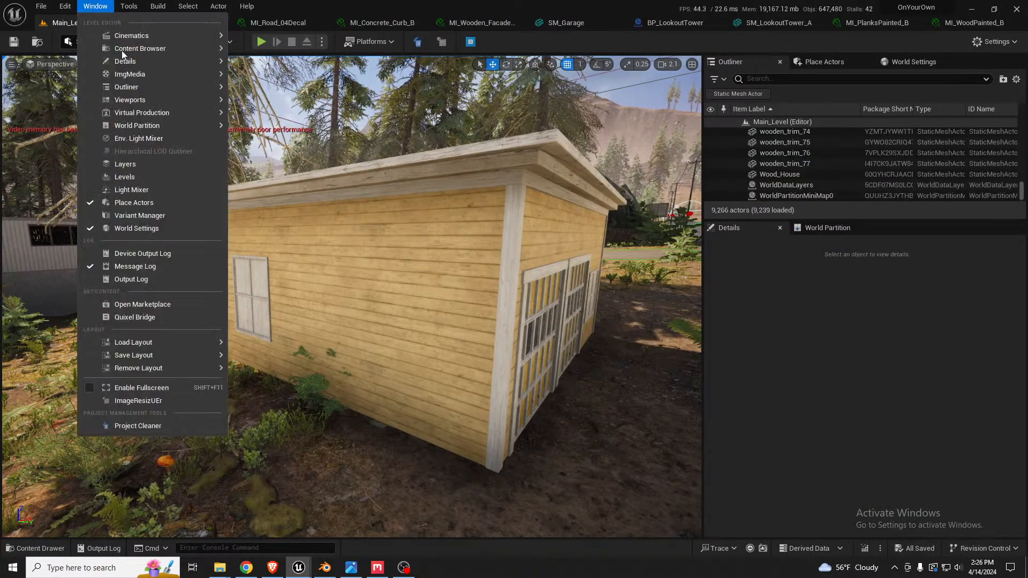
pyautogui.click(257, 63)
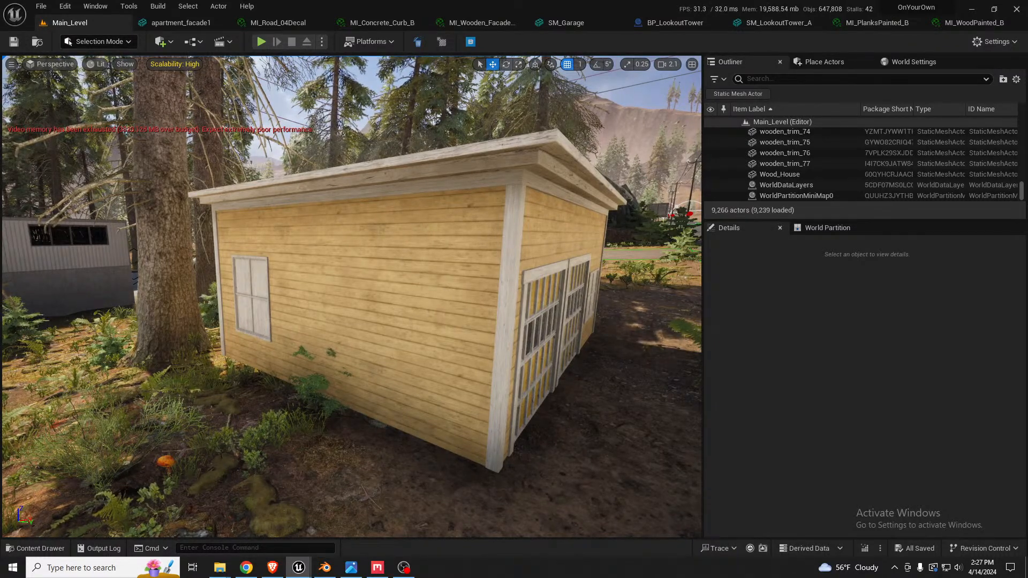
# Place a Cube2x2x2_rounded_subdivided mesh at the garage corner, apply MI_TriplanarBrick1, lower it to Z -42 and scale it uniformly to about 2.07.
pyautogui.moveTo(515, 417); pyautogui.dragTo(473, 447)
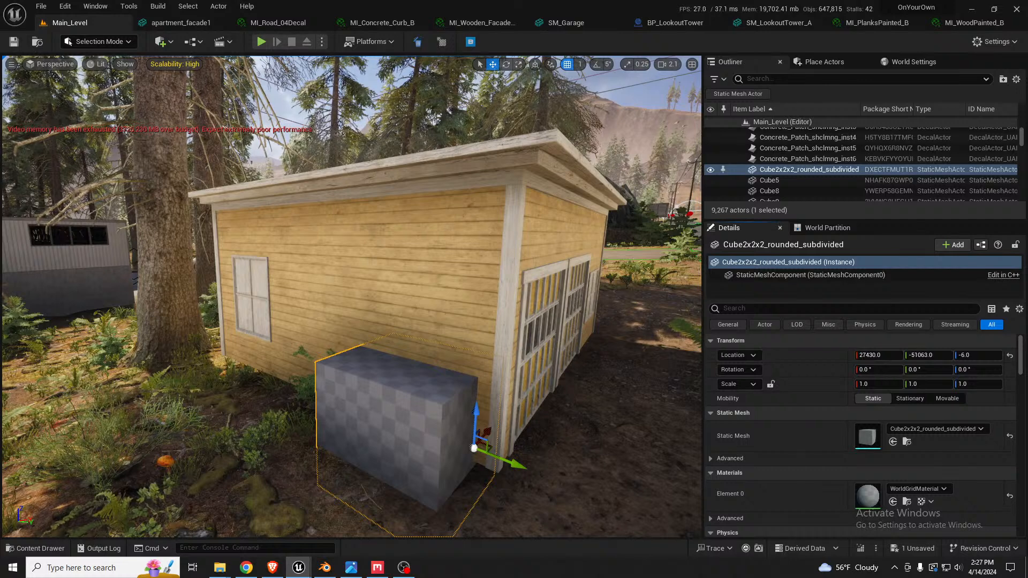
pyautogui.click(893, 505)
pyautogui.moveTo(475, 420); pyautogui.dragTo(495, 477)
pyautogui.press('r')
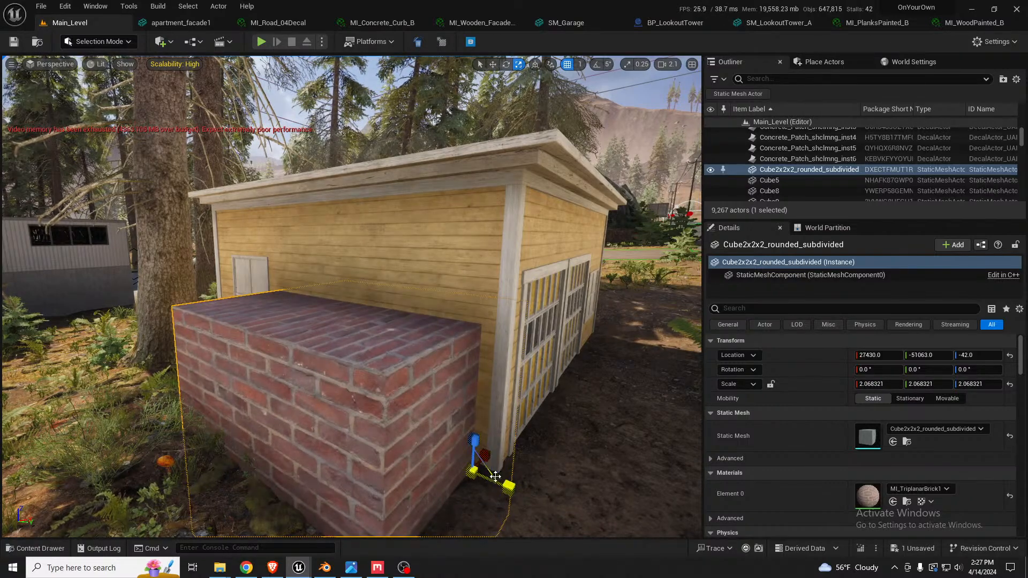
# Stretch the brick block to a scale of about 5.39 in X and Y and position it under the garage.
pyautogui.press('w')
pyautogui.moveTo(495, 476); pyautogui.dragTo(417, 476, button='right')
pyautogui.scroll(-2, 495, 476)
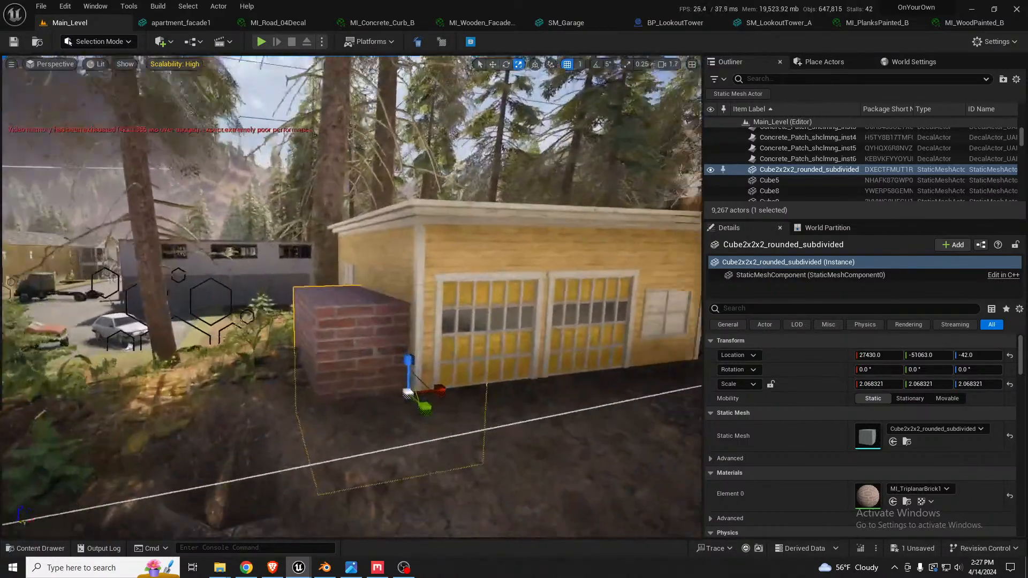
pyautogui.moveTo(502, 436); pyautogui.dragTo(503, 436, button='right')
pyautogui.moveTo(416, 386); pyautogui.dragTo(606, 364)
pyautogui.press('w')
pyautogui.moveTo(606, 365); pyautogui.dragTo(471, 410, button='right')
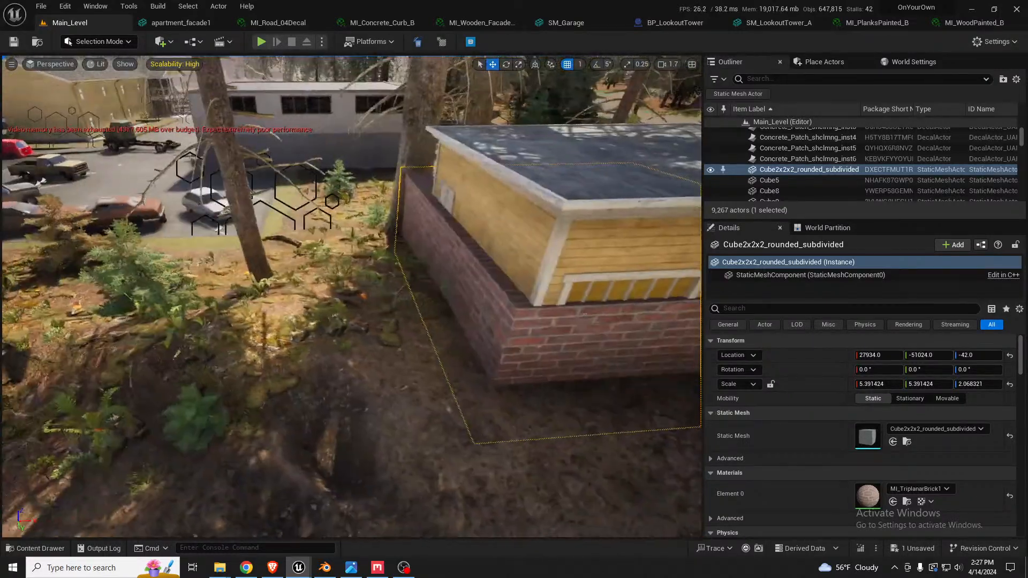
# Lower the brick block to Z -234 and reduce its scale to about 4.5 in X and 3.55 in Y as a garage foundation.
pyautogui.moveTo(408, 353); pyautogui.dragTo(573, 349, button='right')
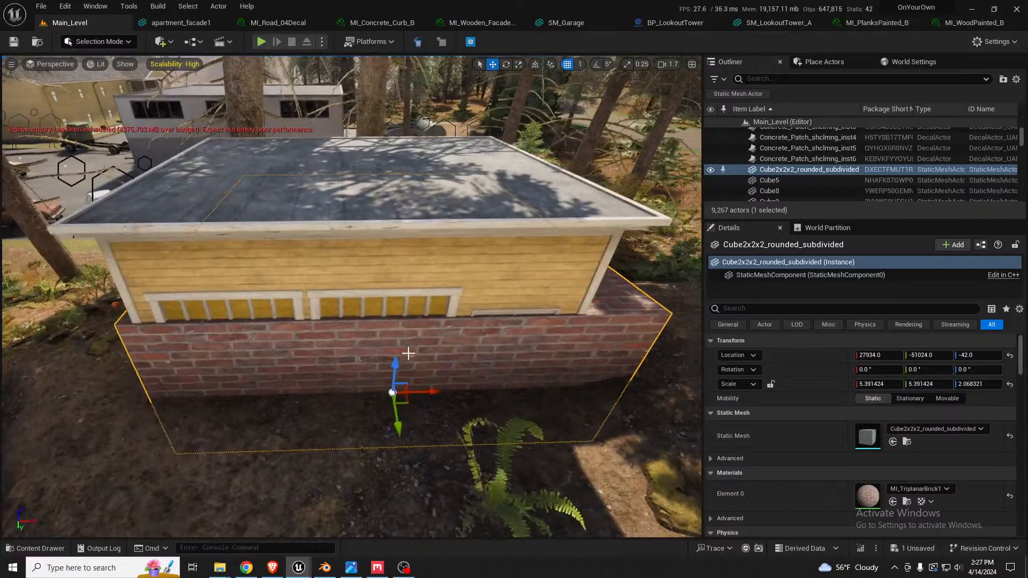
pyautogui.moveTo(395, 367); pyautogui.dragTo(398, 444)
pyautogui.press('r')
pyautogui.press('w')
pyautogui.press('r')
pyautogui.press('w')
pyautogui.press('r')
pyautogui.moveTo(399, 444); pyautogui.dragTo(332, 395, button='right')
pyautogui.scroll(-3, 331, 396)
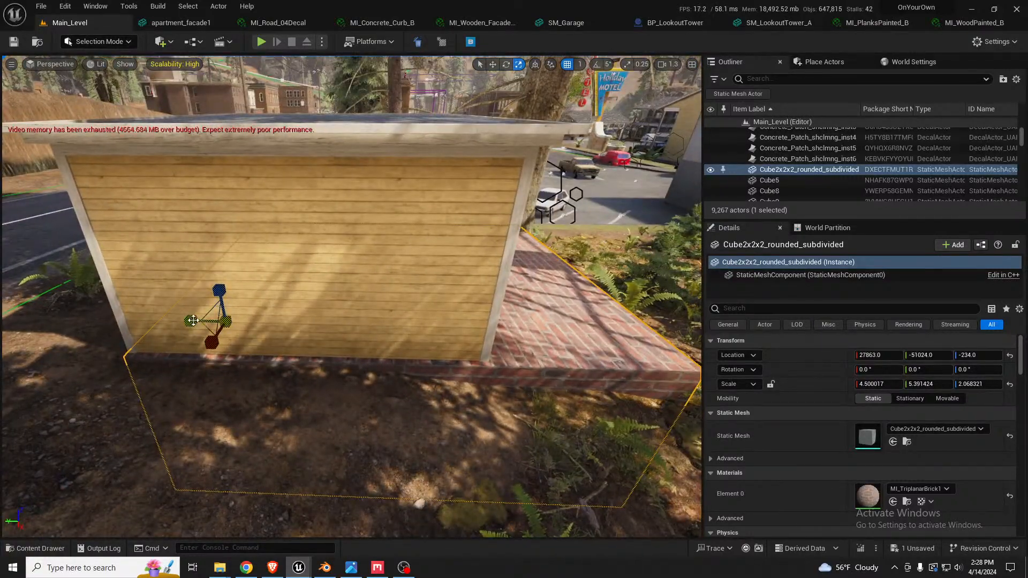
pyautogui.moveTo(202, 321); pyautogui.dragTo(272, 321)
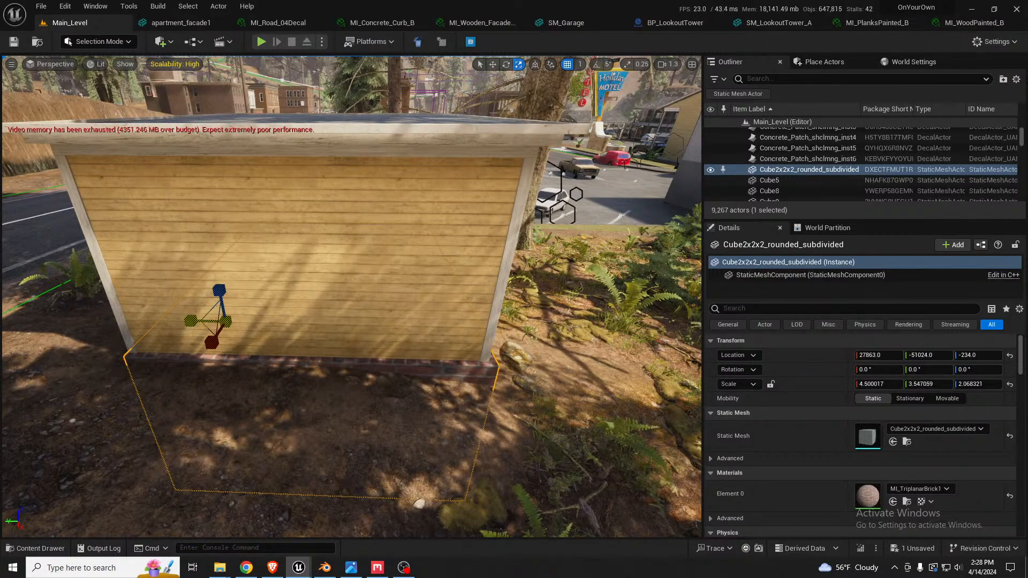
# Fine-tune the brick foundation to the garage walls with a scale of about 3.49 in Y and 4.42 in X.
pyautogui.moveTo(273, 321); pyautogui.dragTo(152, 320, button='right')
pyautogui.press('d')
pyautogui.scroll(-3, 251, 321)
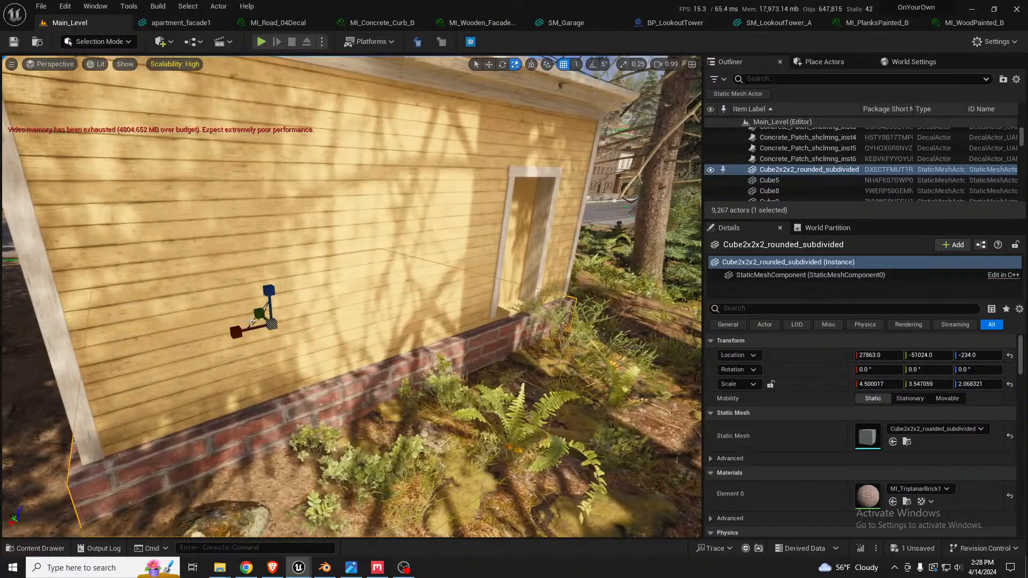
pyautogui.moveTo(258, 313); pyautogui.dragTo(265, 317)
pyautogui.press('d')
pyautogui.moveTo(265, 317); pyautogui.dragTo(214, 316, button='right')
pyautogui.moveTo(284, 330); pyautogui.dragTo(253, 325, button='right')
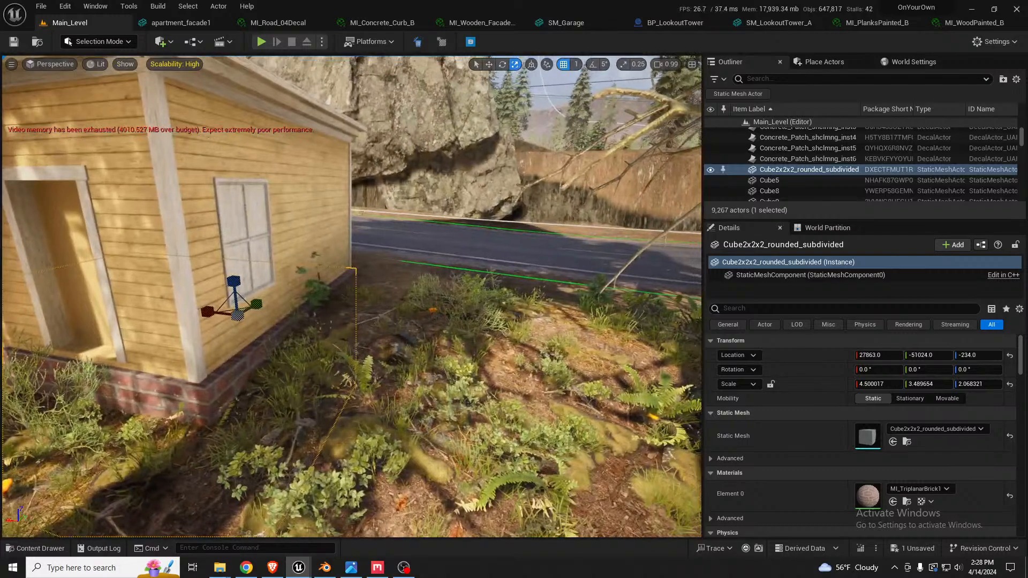
pyautogui.moveTo(208, 311); pyautogui.dragTo(215, 313)
# Smooth the landscape around the garage's front and window-side corners, and return to Selection mode.
pyautogui.moveTo(335, 303); pyautogui.dragTo(241, 318, button='right')
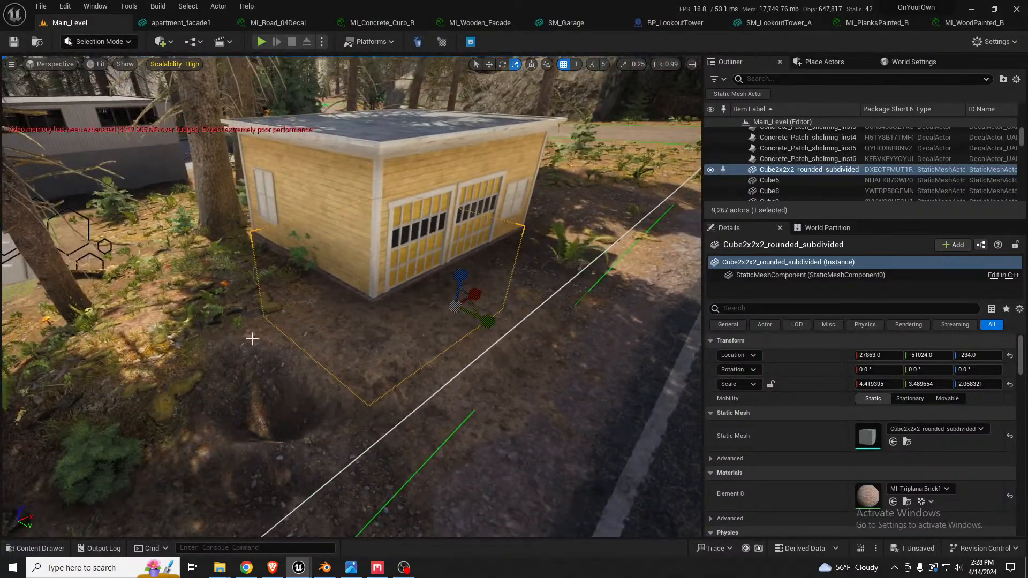
pyautogui.click(252, 339)
pyautogui.hotkey('shift', '2')
pyautogui.moveTo(261, 333)
pyautogui.mouseDown()
pyautogui.moveTo(296, 358)
pyautogui.moveTo(333, 364)
pyautogui.mouseUp()
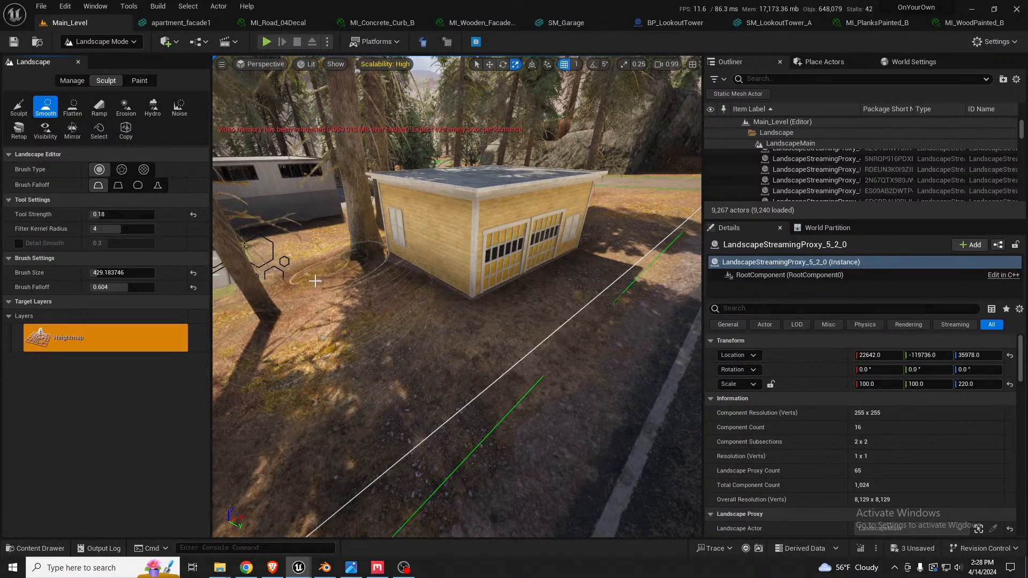
pyautogui.moveTo(315, 281); pyautogui.dragTo(327, 387, button='right')
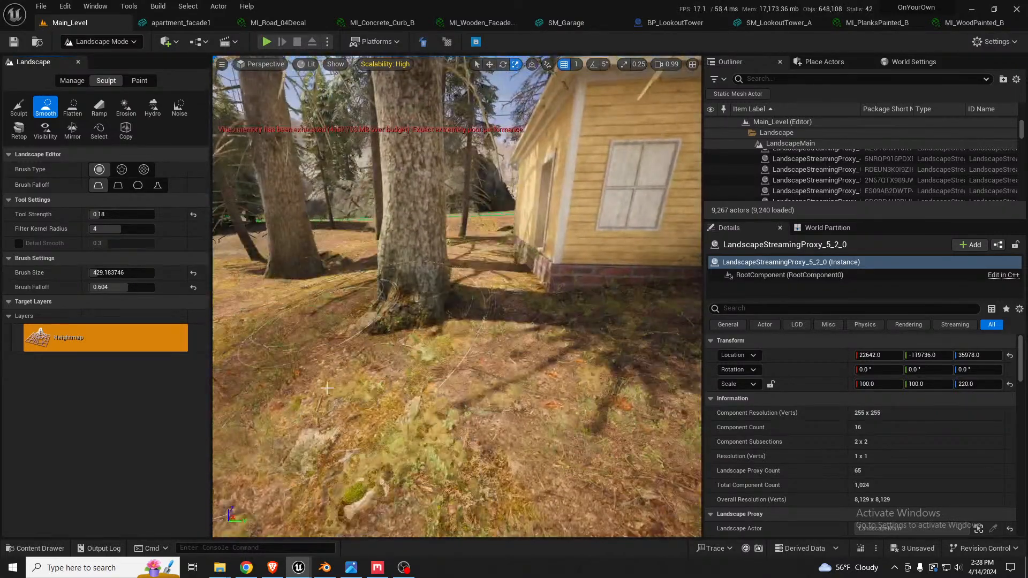
pyautogui.moveTo(495, 341)
pyautogui.mouseDown()
pyautogui.moveTo(578, 308)
pyautogui.moveTo(445, 289)
pyautogui.mouseUp()
pyautogui.moveTo(394, 361); pyautogui.dragTo(455, 360, button='right')
pyautogui.moveTo(455, 324); pyautogui.dragTo(486, 312)
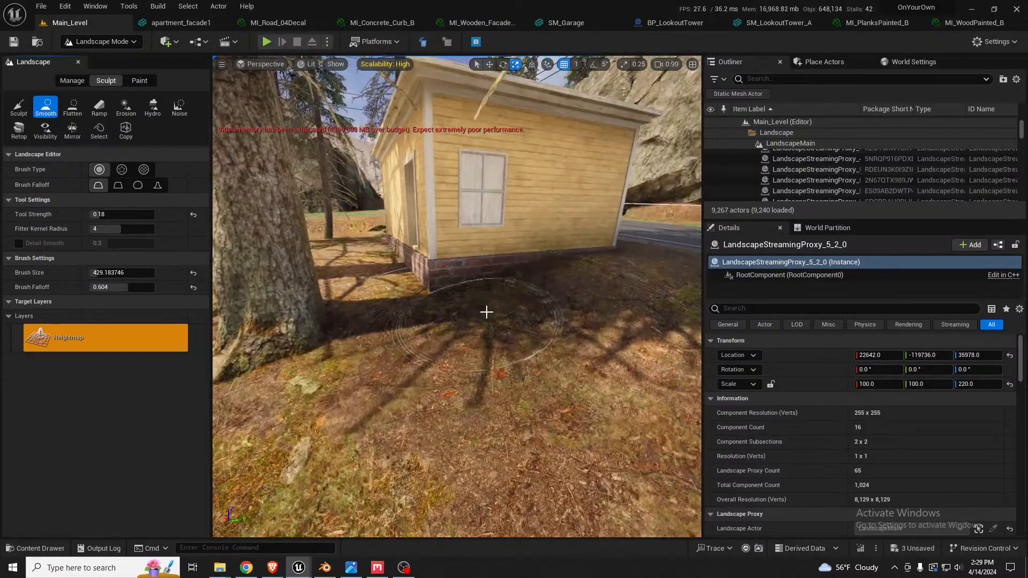
pyautogui.moveTo(486, 312)
pyautogui.mouseDown(button='right')
pyautogui.moveTo(342, 372)
pyautogui.moveTo(522, 350)
pyautogui.moveTo(278, 356)
pyautogui.mouseUp(button='right')
pyautogui.hotkey('shift', '1')
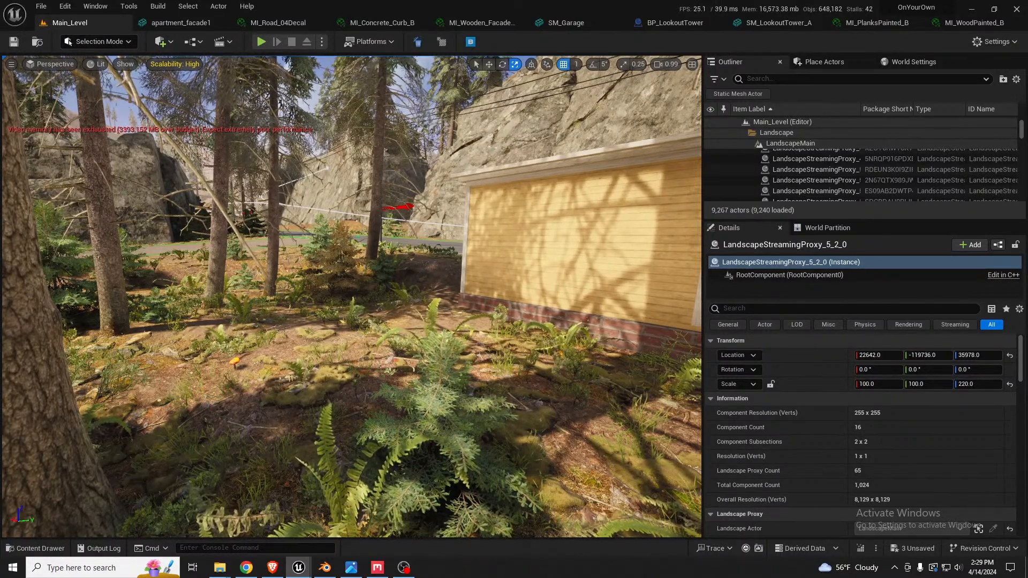
# Place the SM_Shed_02b mesh in the woods beside the garage.
pyautogui.moveTo(293, 339); pyautogui.dragTo(80, 359, button='right')
pyautogui.press('d')
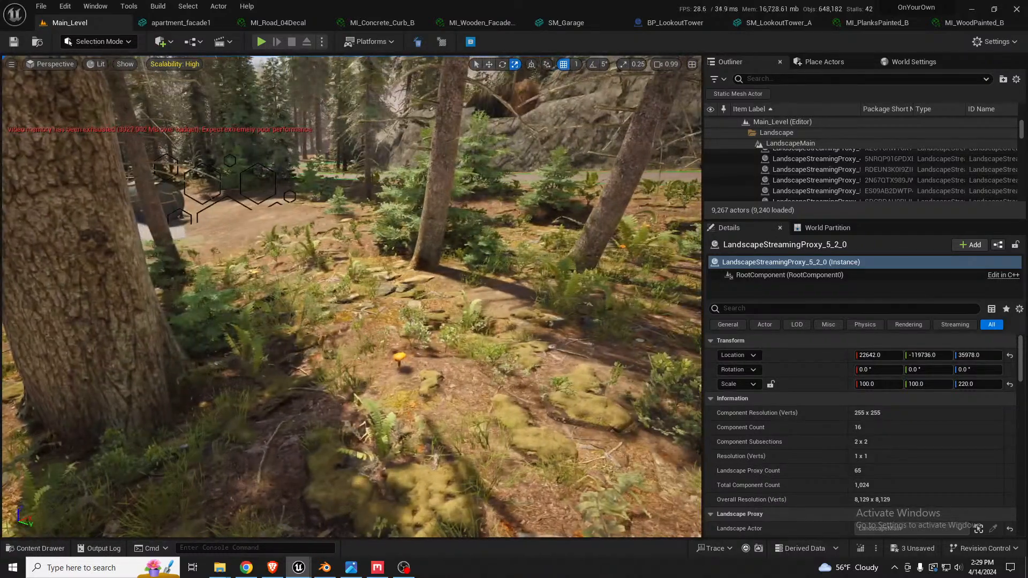
pyautogui.press('d')
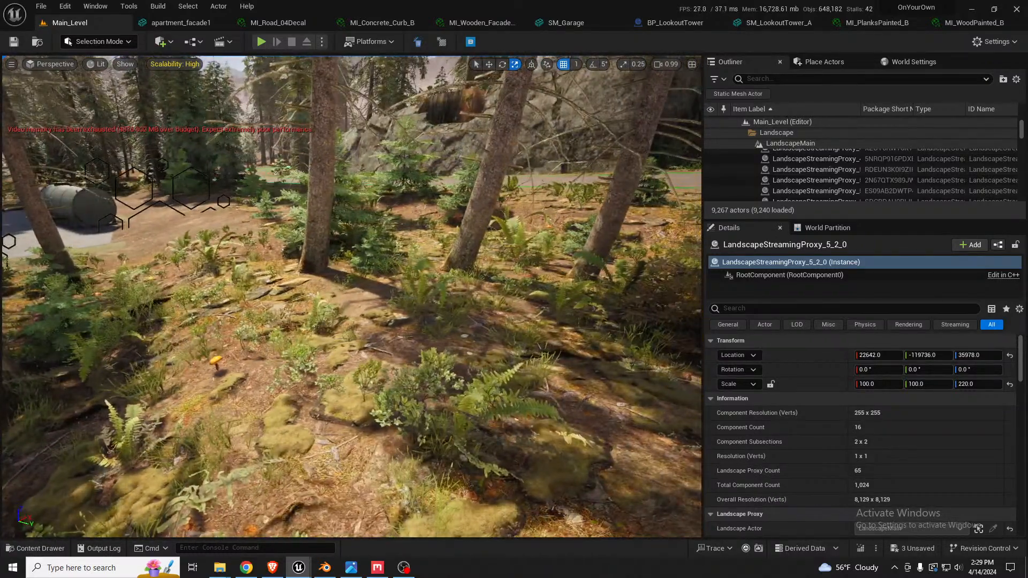
pyautogui.moveTo(2, 279); pyautogui.dragTo(392, 307)
pyautogui.press('d')
pyautogui.moveTo(393, 307); pyautogui.dragTo(337, 300, button='right')
pyautogui.press('d')
pyautogui.press('w')
pyautogui.press('s')
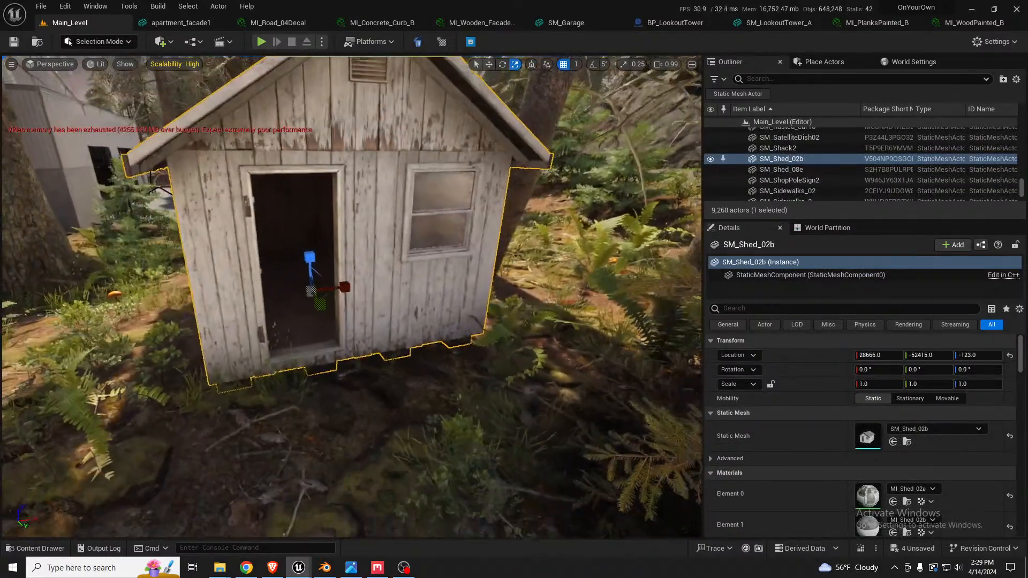
# Flatten the landscape around the shed, using a flatten target of -129.5 sampled from the ground.
pyautogui.press('a')
pyautogui.moveTo(399, 295); pyautogui.dragTo(540, 297, button='right')
pyautogui.press('s')
pyautogui.click(225, 334)
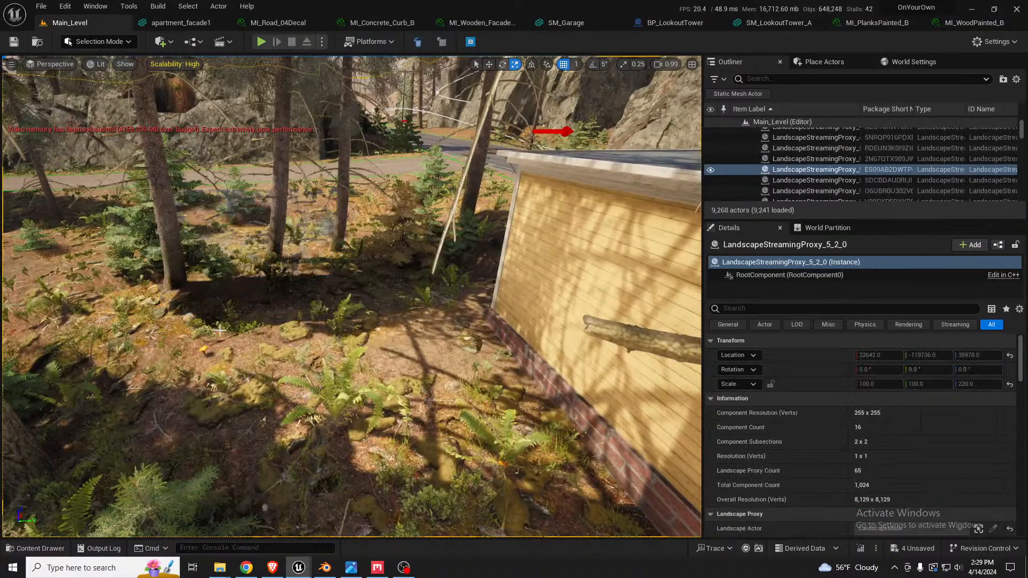
pyautogui.hotkey('shift', '2')
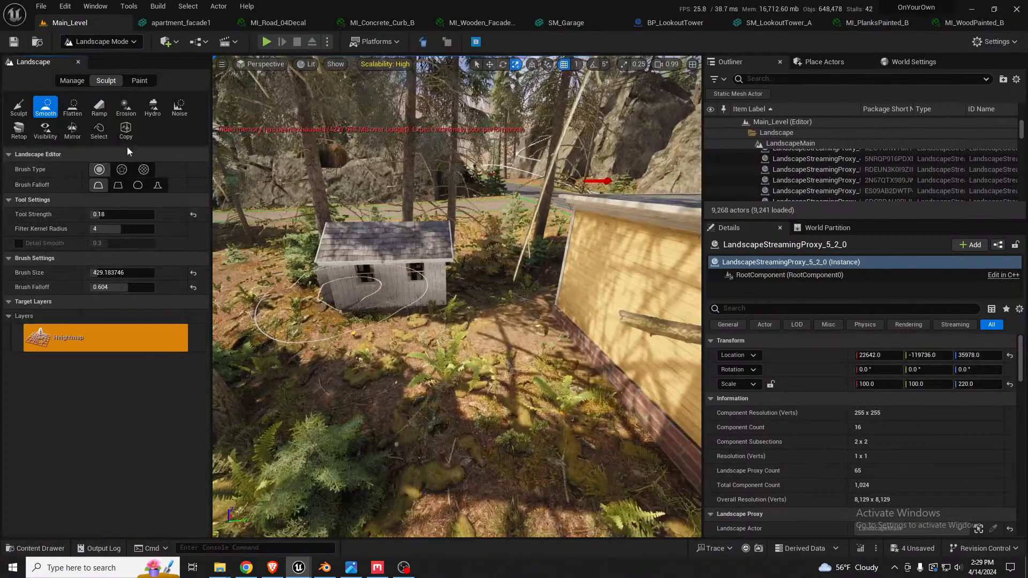
pyautogui.click(72, 106)
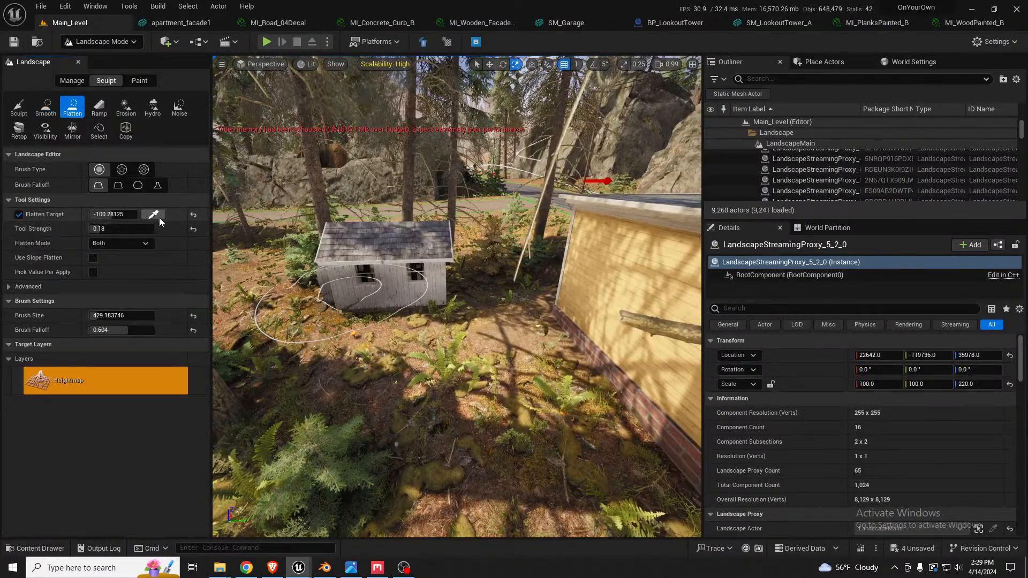
pyautogui.click(154, 214)
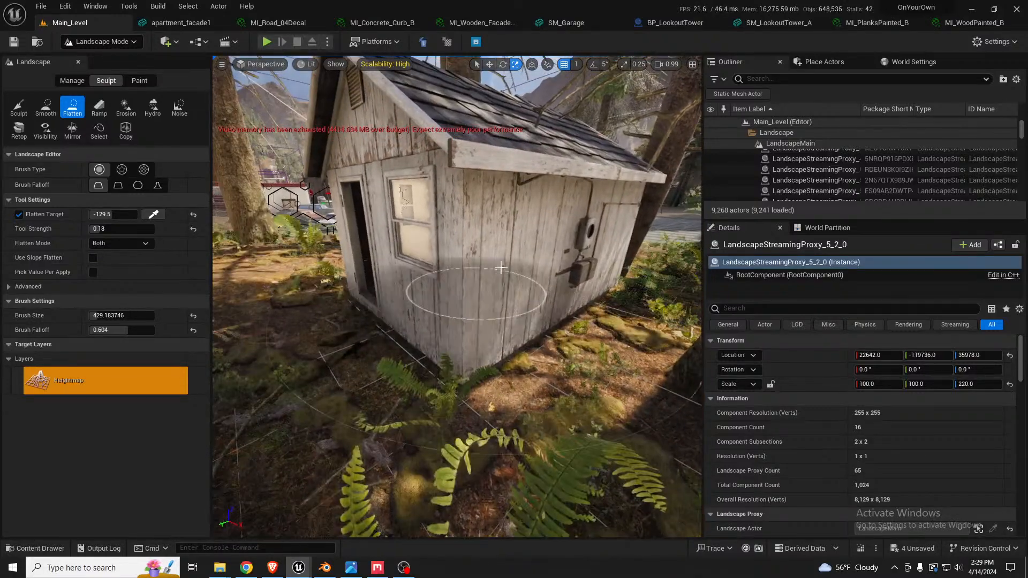
# Return to Selection mode and lower the shed to Z -134 so that it sits on the ground.
pyautogui.hotkey('shift', '1')
pyautogui.click(499, 251)
pyautogui.press('w')
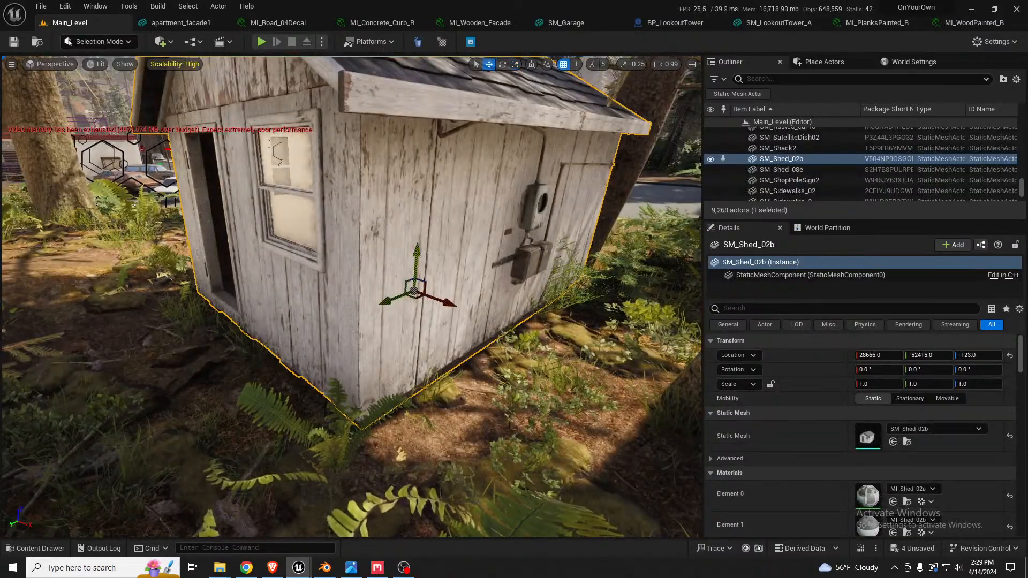
pyautogui.moveTo(412, 258); pyautogui.dragTo(411, 267)
pyautogui.moveTo(411, 267); pyautogui.dragTo(597, 273, button='right')
pyautogui.press('a')
pyautogui.press('d')
pyautogui.press('a')
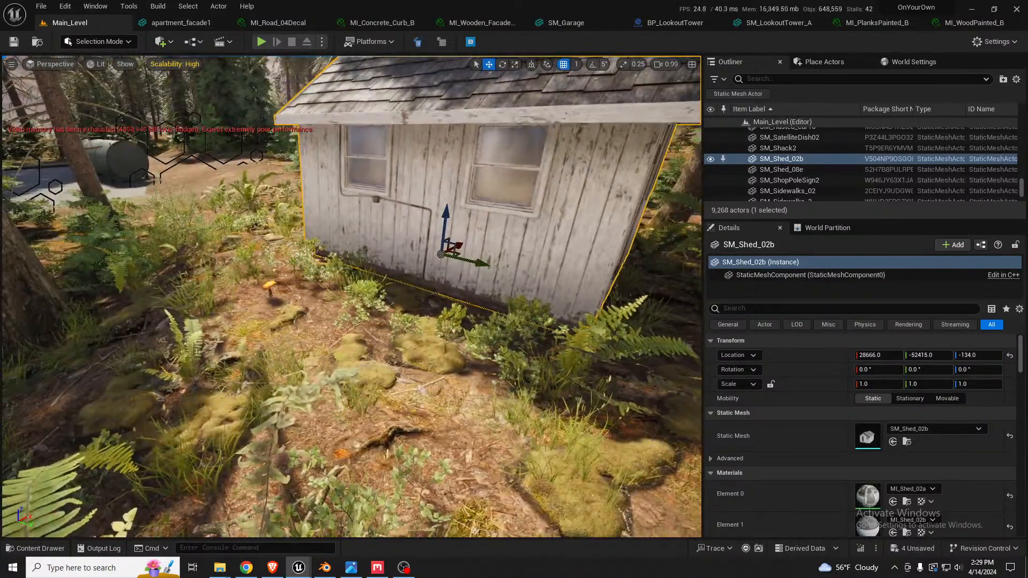
# Add the SM_Shed_08e wooden step in front of the shed's doorway.
pyautogui.moveTo(1, 311); pyautogui.dragTo(609, 299)
pyautogui.moveTo(609, 298); pyautogui.dragTo(599, 298, button='right')
pyautogui.press('d')
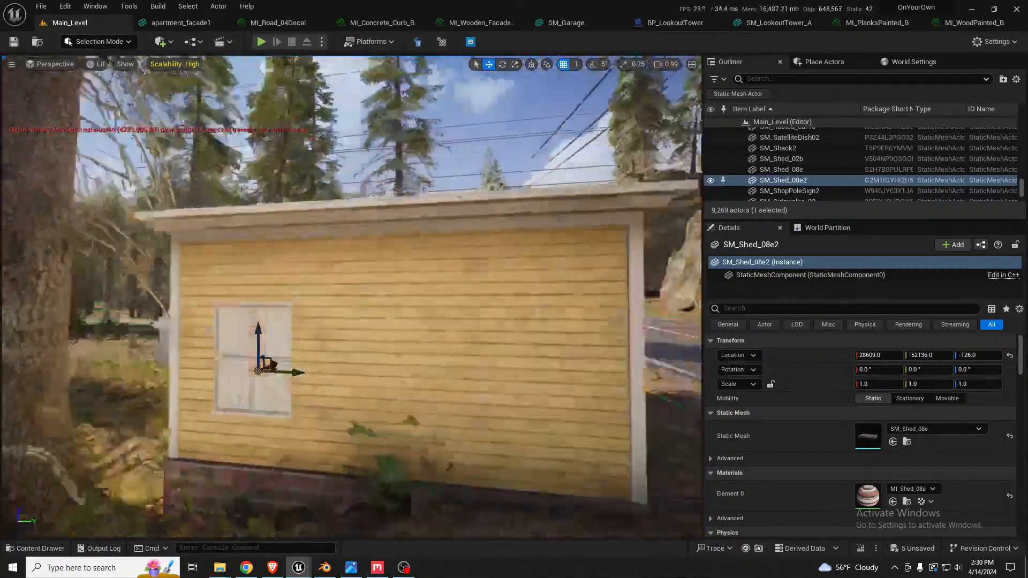
# Smooth the uneven landscape along the slope beside the garage's plain side wall.
pyautogui.moveTo(352, 297); pyautogui.dragTo(213, 300, button='right')
pyautogui.moveTo(422, 358); pyautogui.dragTo(455, 423, button='right')
pyautogui.moveTo(449, 349)
pyautogui.mouseDown(button='right')
pyautogui.moveTo(449, 370)
pyautogui.moveTo(466, 369)
pyautogui.mouseUp(button='right')
pyautogui.click(449, 349)
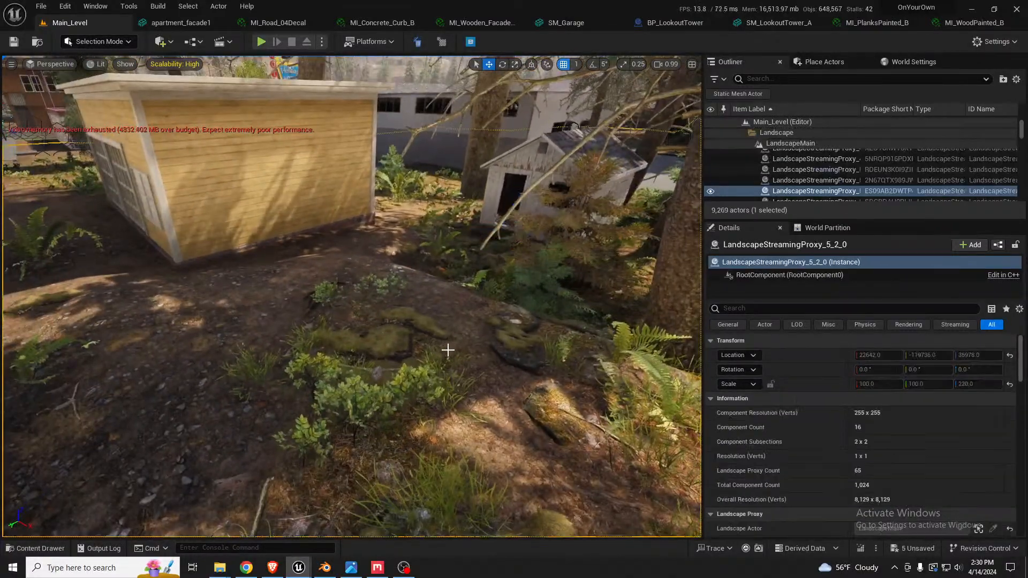
pyautogui.hotkey('shift', '2')
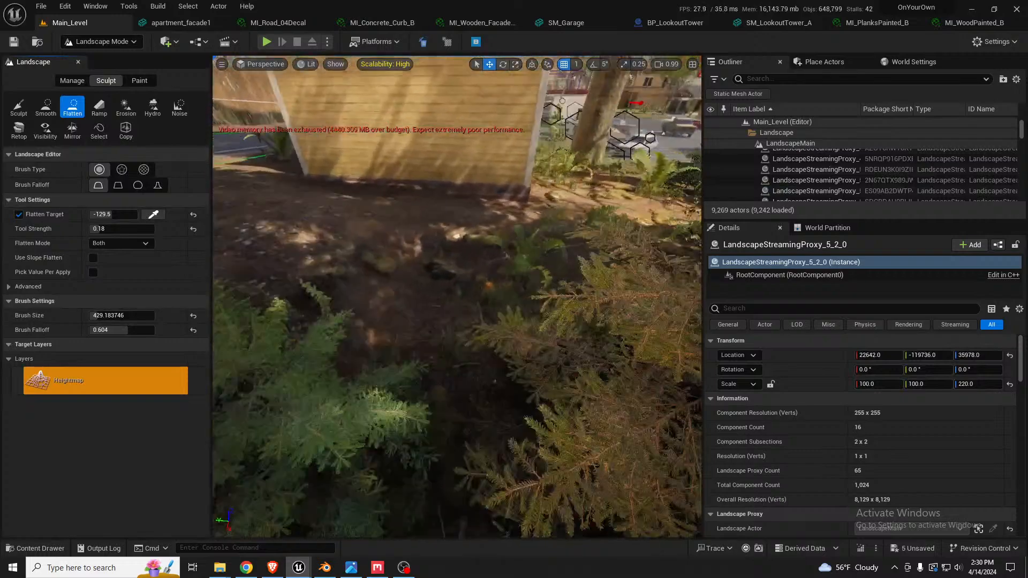
pyautogui.moveTo(419, 264)
pyautogui.mouseDown(button='right')
pyautogui.moveTo(393, 276)
pyautogui.moveTo(386, 264)
pyautogui.mouseUp(button='right')
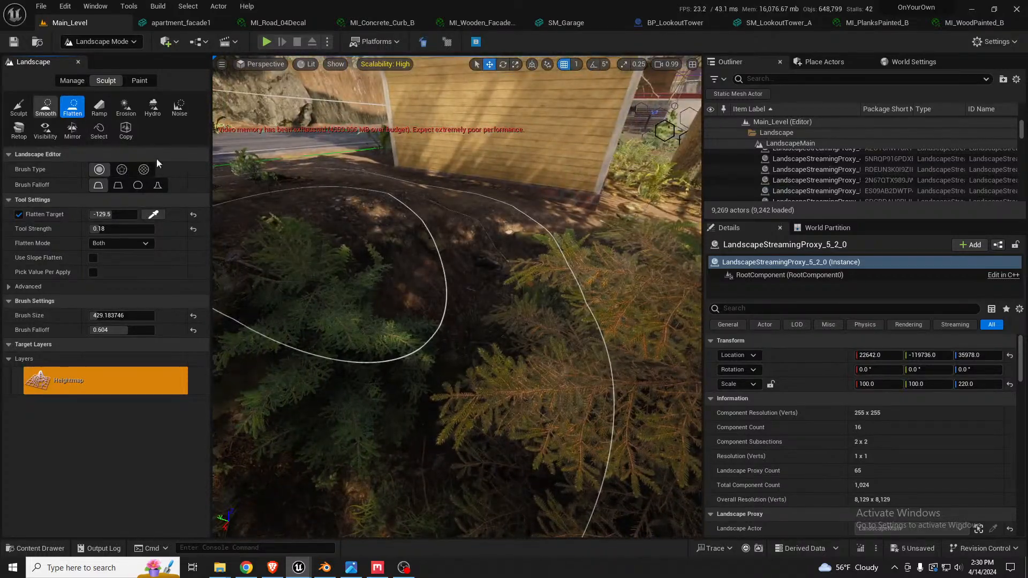
pyautogui.click(46, 108)
pyautogui.moveTo(411, 218); pyautogui.dragTo(400, 245)
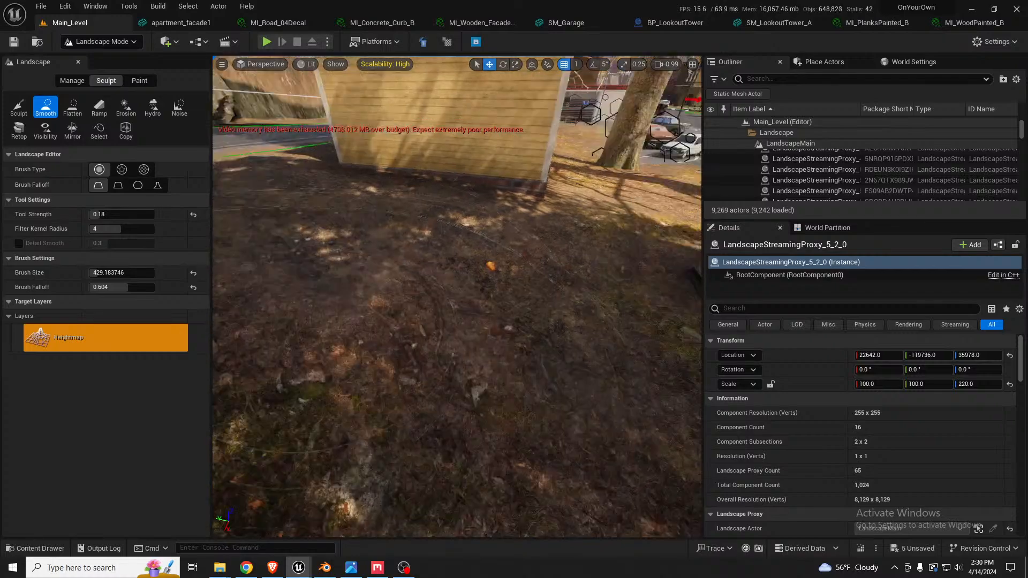
# Paint the Dirt layer on the ground beside the garage with an alpha brush, enlarging the brush to about 282.8.
pyautogui.click(139, 80)
pyautogui.moveTo(514, 353); pyautogui.dragTo(412, 370, button='right')
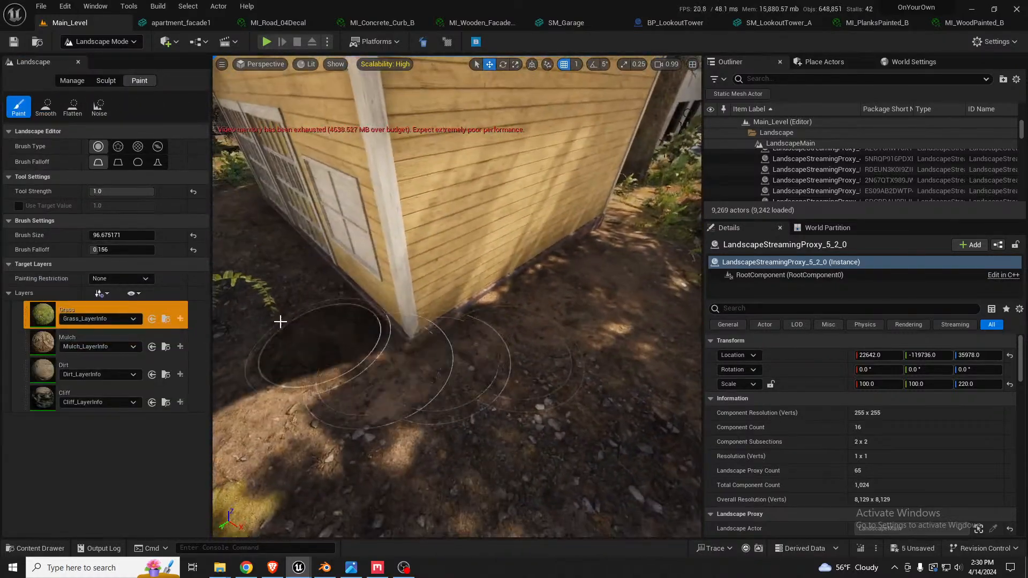
pyautogui.click(118, 146)
pyautogui.click(50, 422)
pyautogui.moveTo(407, 348); pyautogui.dragTo(472, 325, button='right')
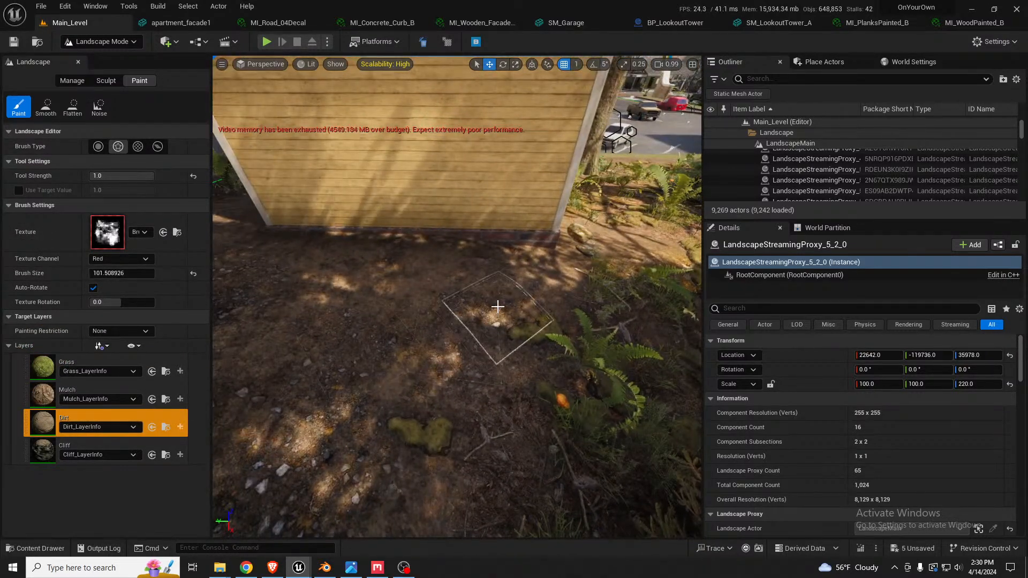
pyautogui.press(']')
pyautogui.moveTo(495, 297); pyautogui.dragTo(402, 299, button='right')
pyautogui.press('d')
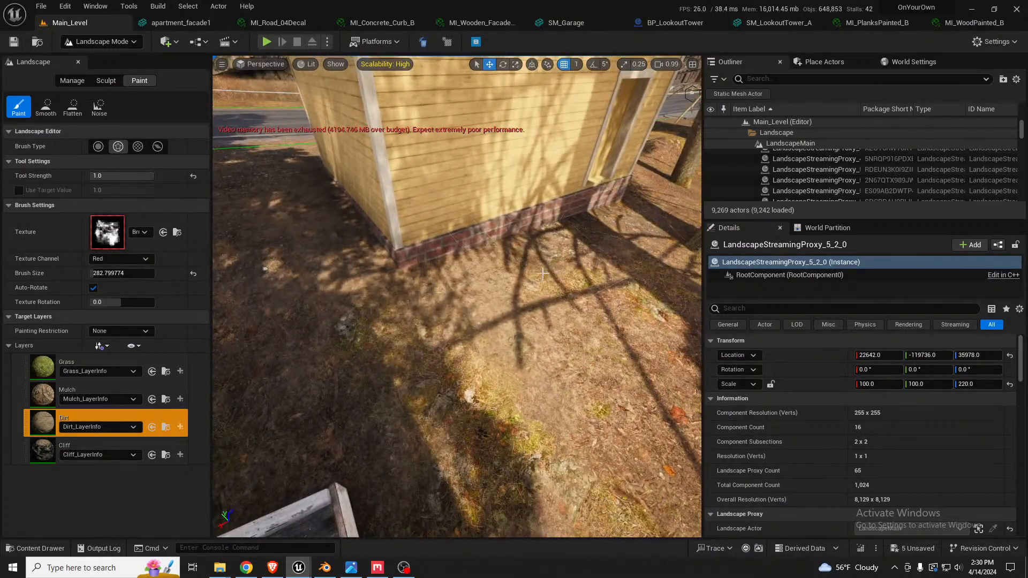
# Paint the Dirt layer over the mossy ground around the shed and the neighbouring tree.
pyautogui.moveTo(401, 299)
pyautogui.mouseDown(button='right')
pyautogui.moveTo(407, 292)
pyautogui.moveTo(393, 284)
pyautogui.mouseUp(button='right')
pyautogui.press('a')
pyautogui.press('s')
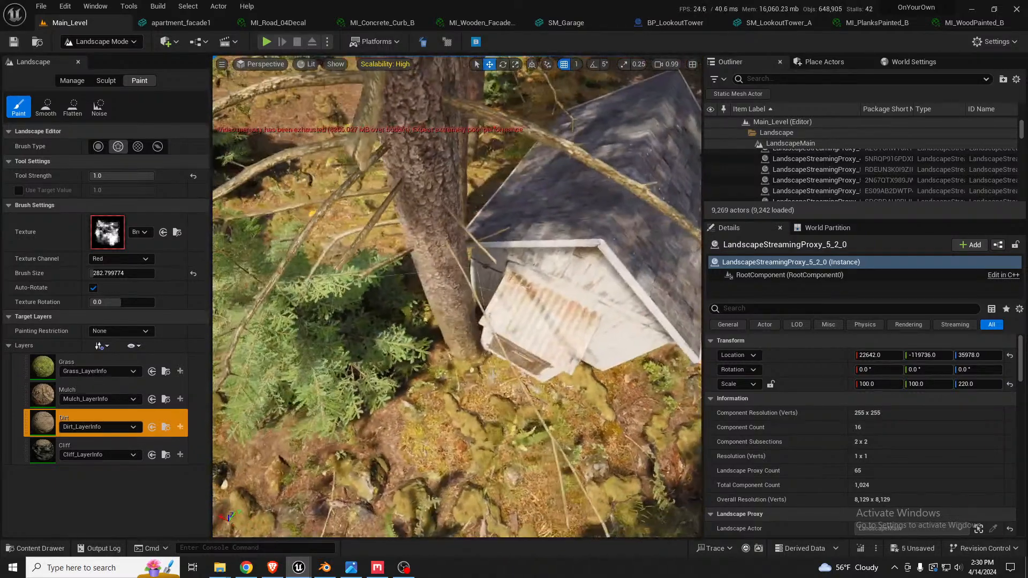
pyautogui.moveTo(452, 306); pyautogui.dragTo(611, 372)
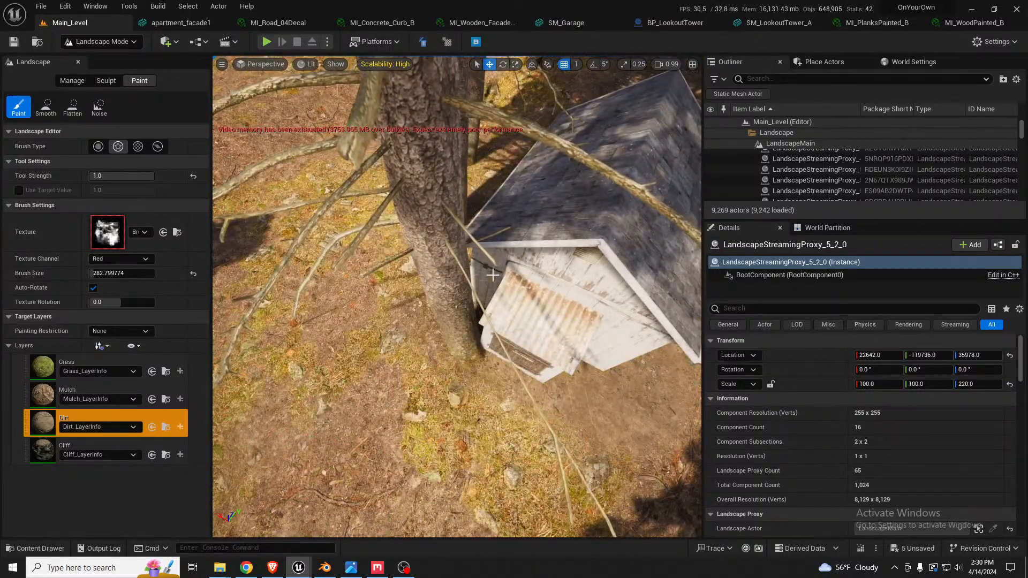
pyautogui.press('s')
pyautogui.moveTo(485, 249); pyautogui.dragTo(467, 270, button='right')
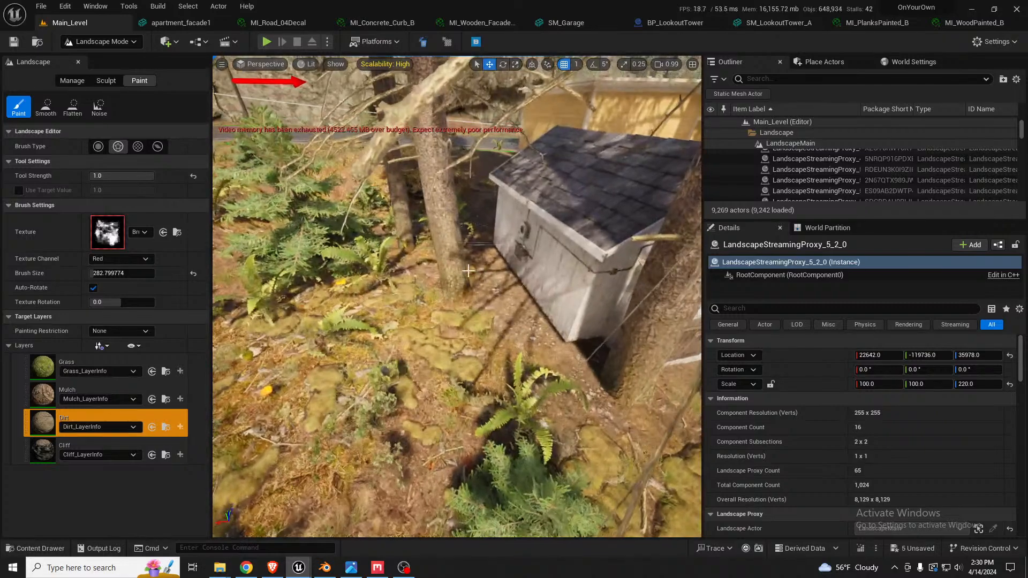
# Paint the Grass layer on the ground around the shed and return to Selection Mode.
pyautogui.click(102, 363)
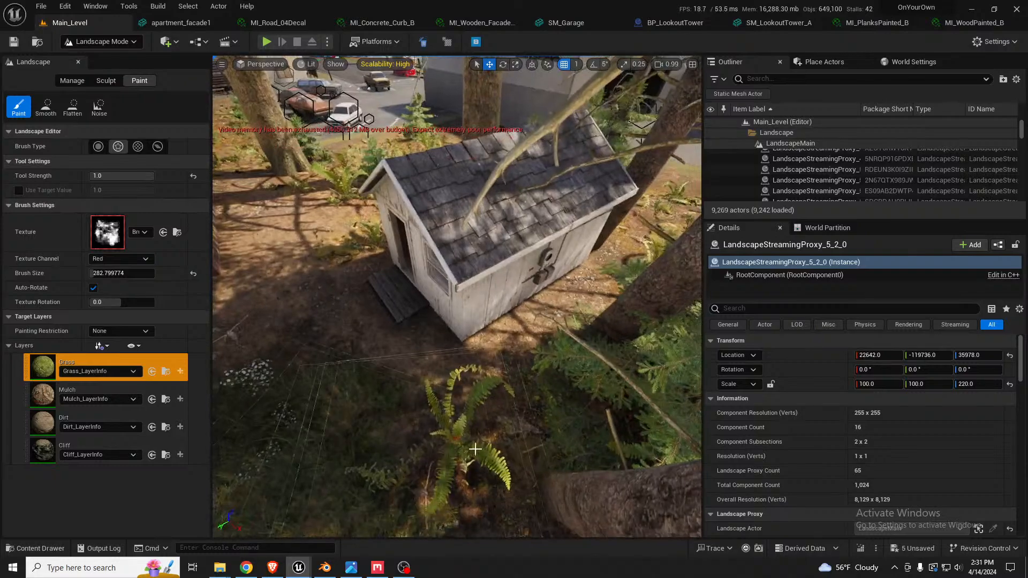
pyautogui.moveTo(549, 453); pyautogui.dragTo(459, 477, button='right')
pyautogui.hotkey('shift', '1')
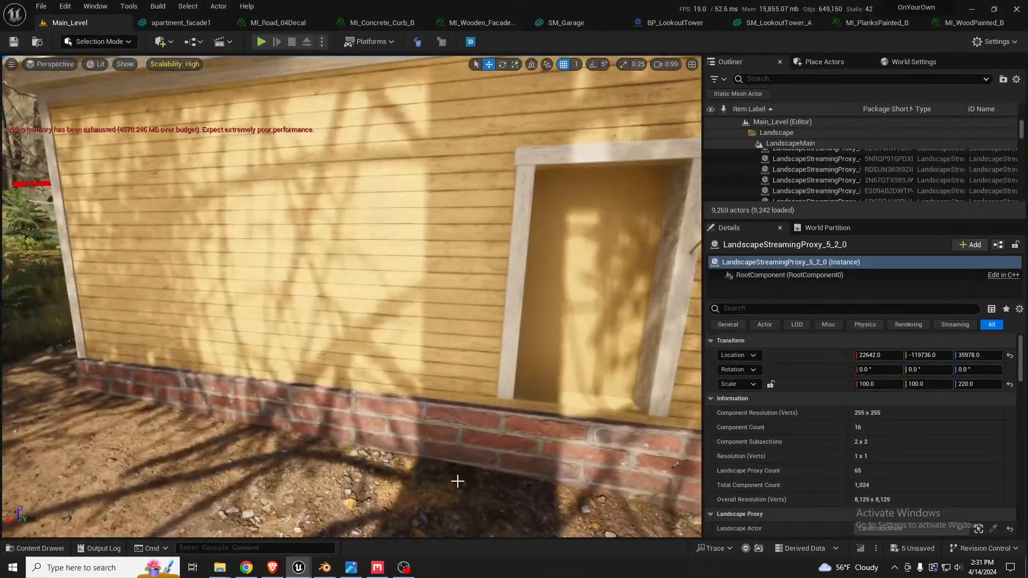
# Assign the MI_TriplanarWornWood material to the block forming the garage's brick foundation.
pyautogui.click(492, 442)
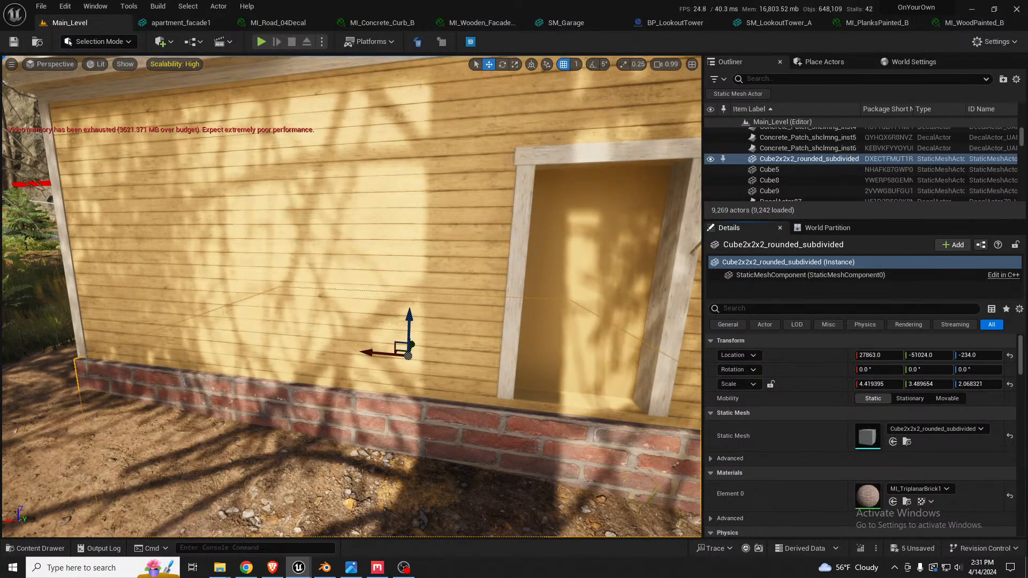
pyautogui.click(892, 501)
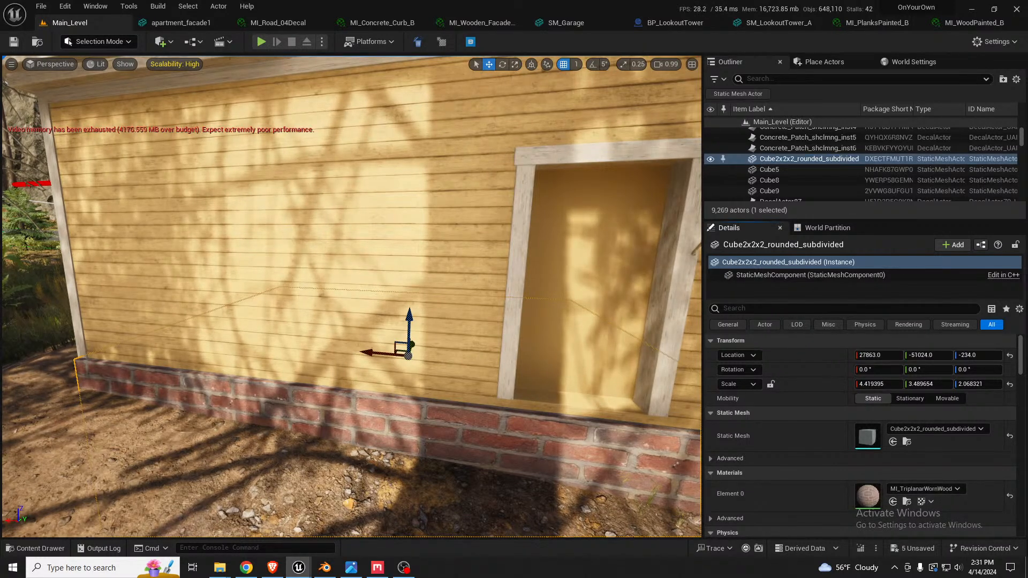
pyautogui.moveTo(559, 407); pyautogui.dragTo(580, 417, button='right')
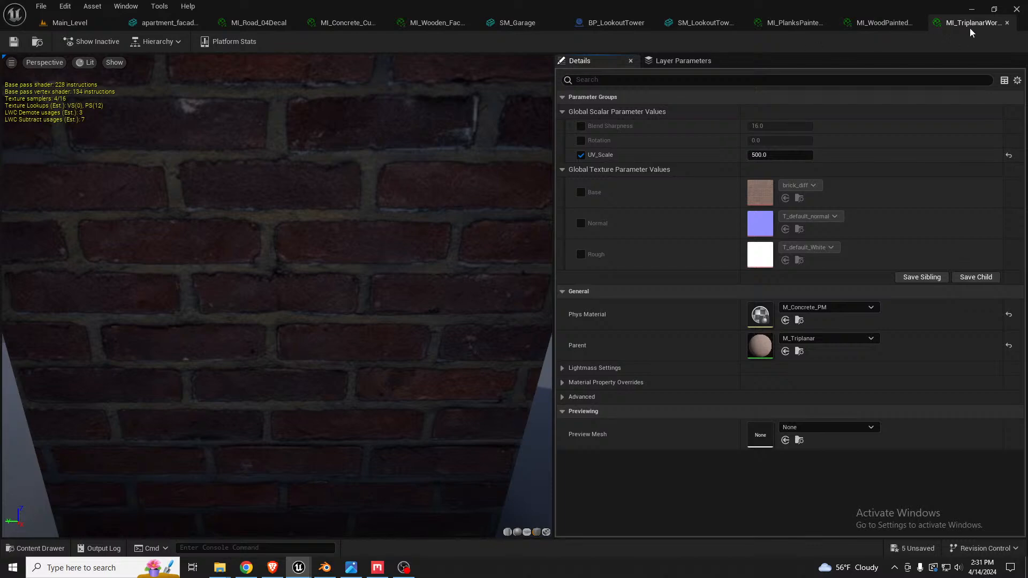
# Close all asset editors other than Main_Level and save the level.
pyautogui.click(1007, 23)
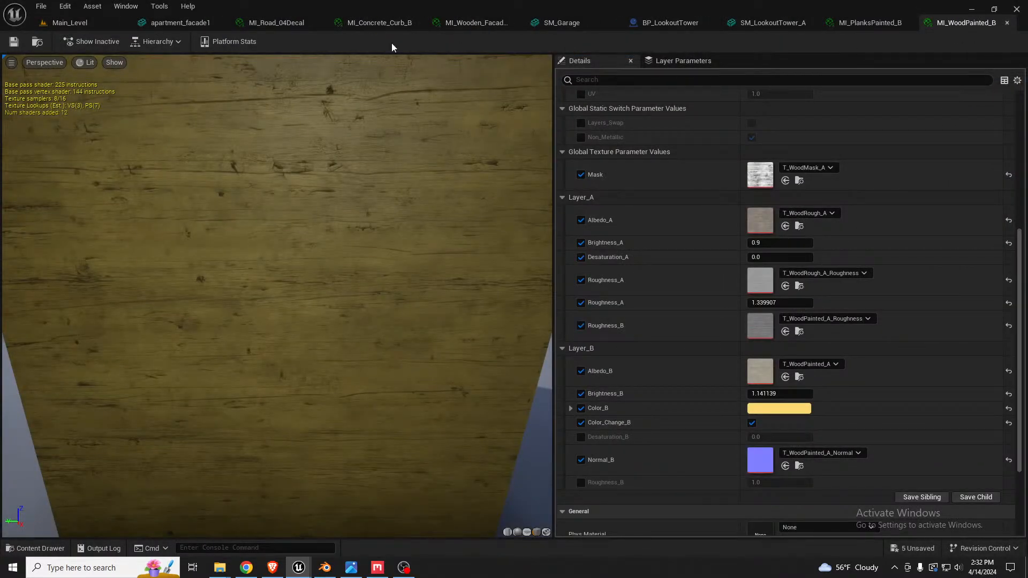
pyautogui.click(84, 22)
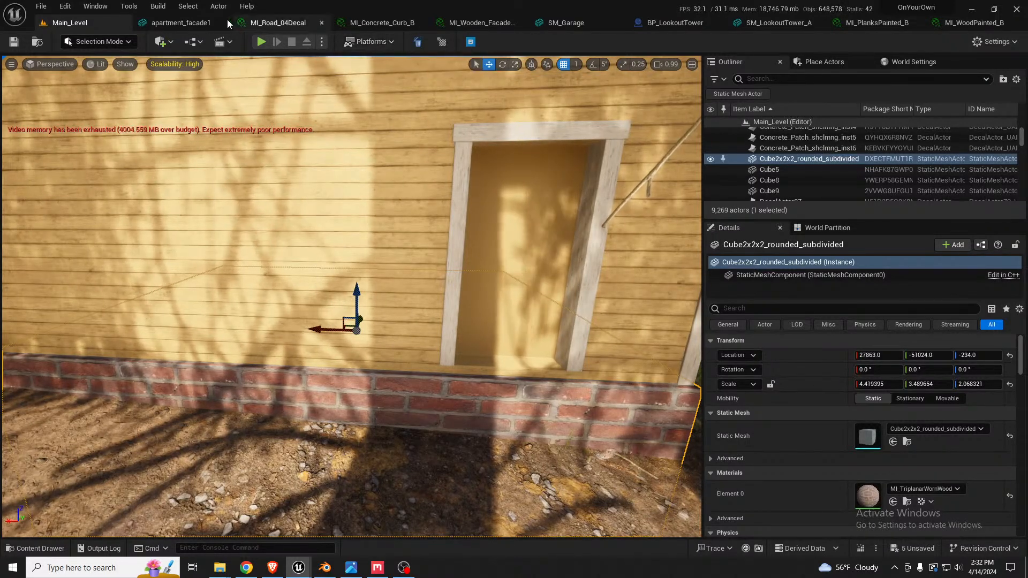
pyautogui.rightClick(74, 23)
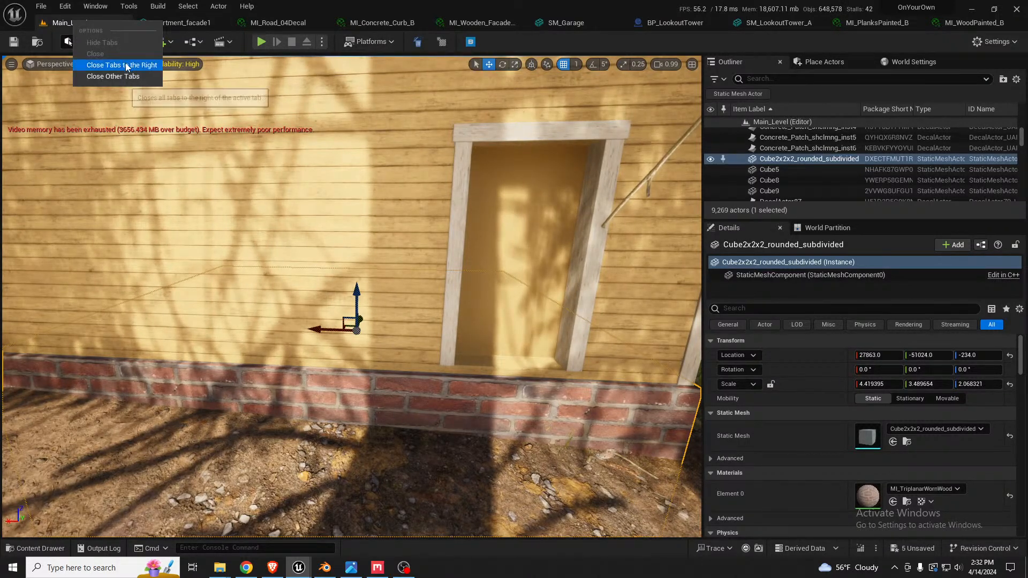
pyautogui.click(125, 65)
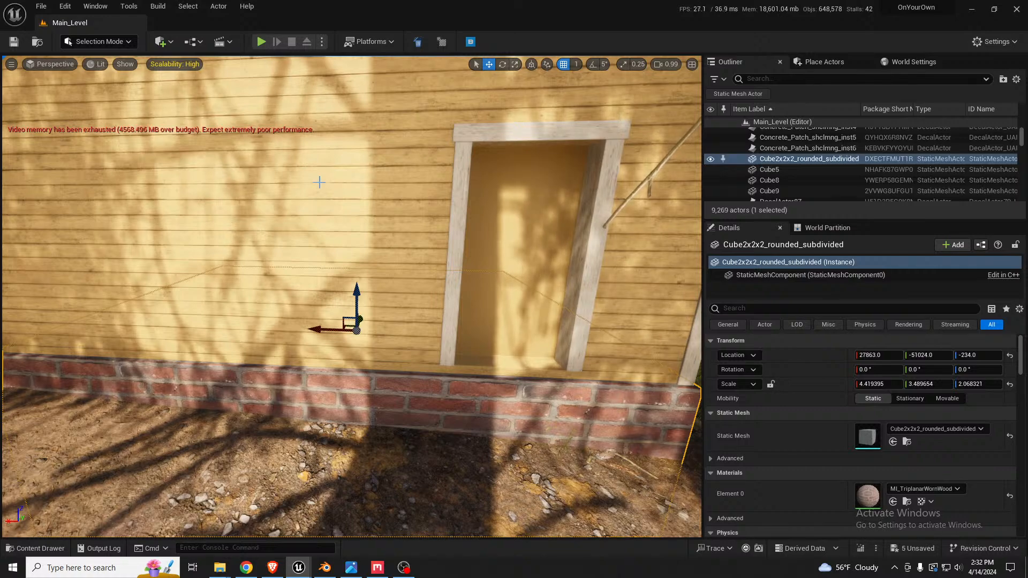
pyautogui.moveTo(411, 236); pyautogui.dragTo(378, 239, button='right')
pyautogui.hotkey('ctrl', 's')
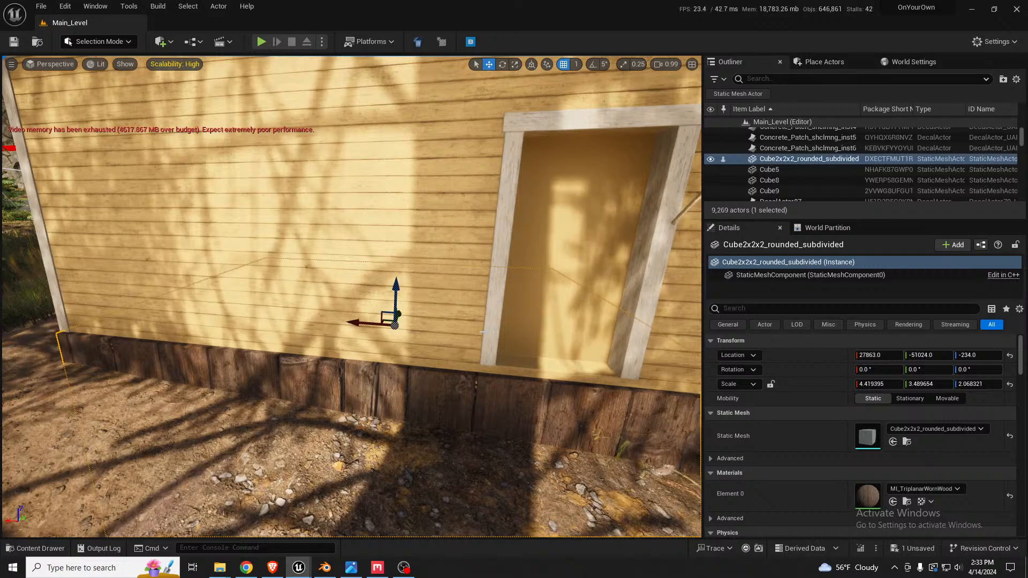
# Examine the worn-wood foundation along the garage's doorway wall and around its corner.
pyautogui.press('d')
pyautogui.moveTo(485, 326); pyautogui.dragTo(294, 324, button='right')
pyautogui.press('a')
pyautogui.press('w')
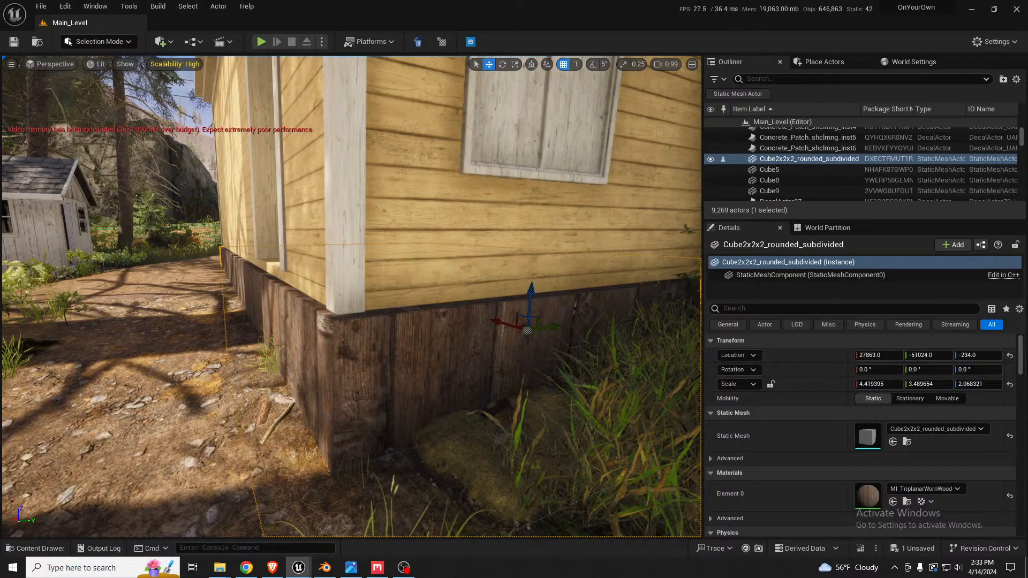
pyautogui.press('a')
pyautogui.moveTo(532, 288); pyautogui.dragTo(695, 288, button='right')
pyautogui.press('w')
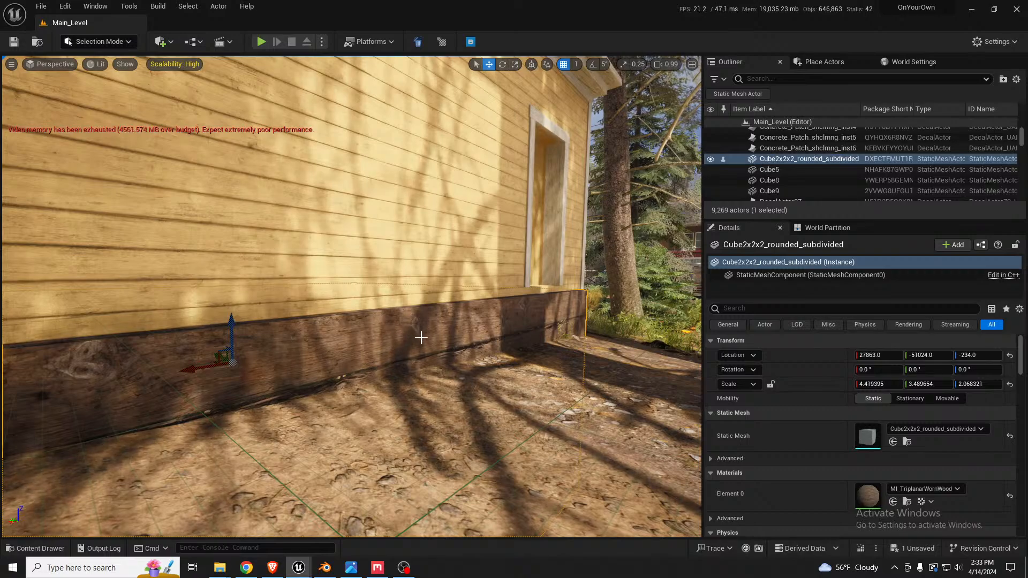
# Select the upper double stair section on the brick apartment building's exterior wooden staircase.
pyautogui.press('w')
pyautogui.moveTo(421, 338); pyautogui.dragTo(415, 374, button='right')
pyautogui.scroll(4, 422, 338)
pyautogui.press('w')
pyautogui.press('s')
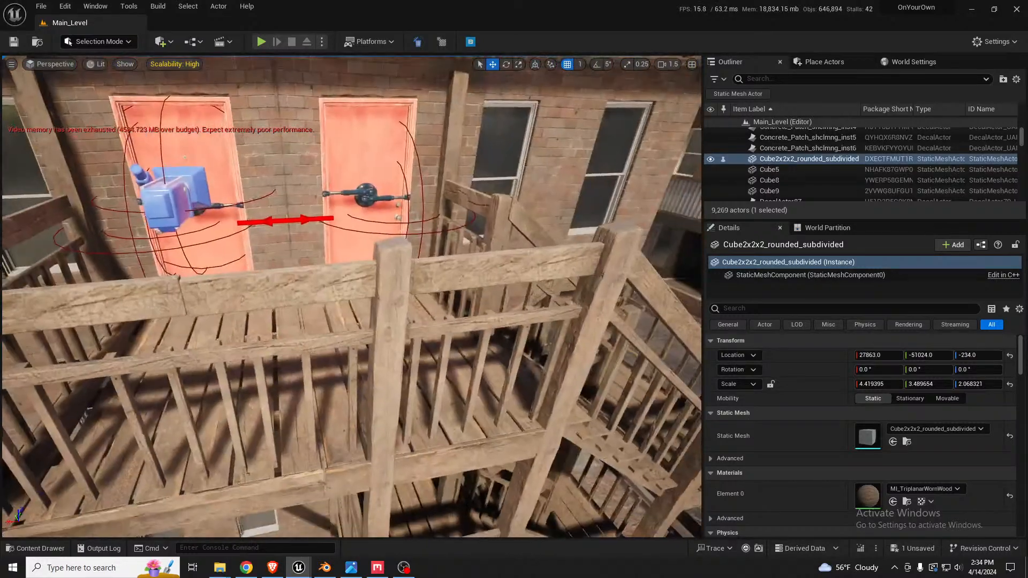
pyautogui.click(388, 300)
pyautogui.click(306, 290)
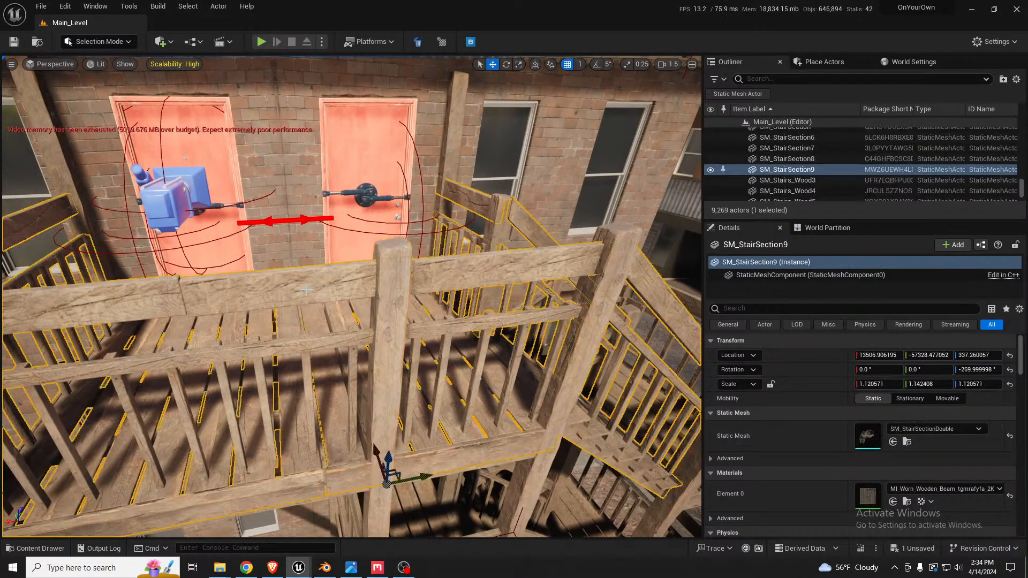
pyautogui.scroll(-12, 357, 294)
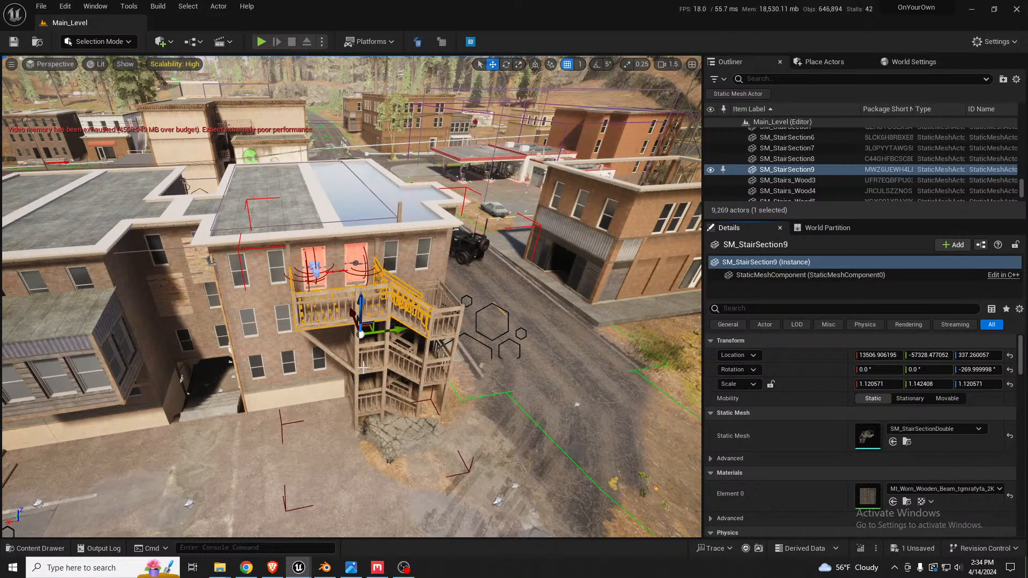
# Place an SM_StairSectionDouble on the ground outside the garage's side doorway.
pyautogui.moveTo(403, 305); pyautogui.dragTo(276, 291, button='right')
pyautogui.press('w')
pyautogui.scroll(1, 402, 306)
pyautogui.press('w')
pyautogui.press('w')
pyautogui.press('s')
pyautogui.press('s')
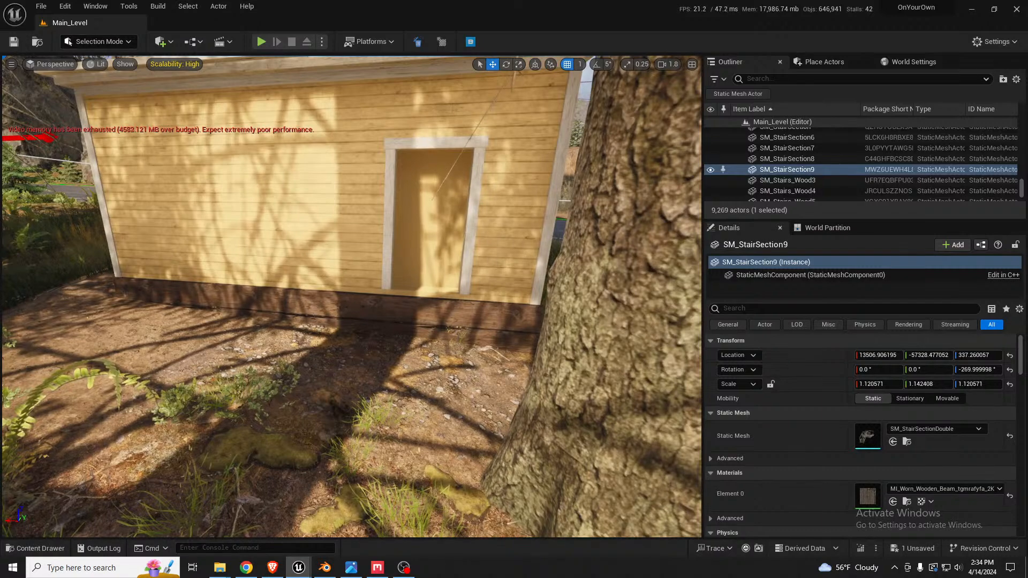
pyautogui.moveTo(867, 435); pyautogui.dragTo(284, 375)
# Enable rotation snapping and rotate the new stair section 90° about its vertical axis.
pyautogui.press('e')
pyautogui.hotkey('ctrl', 'z')
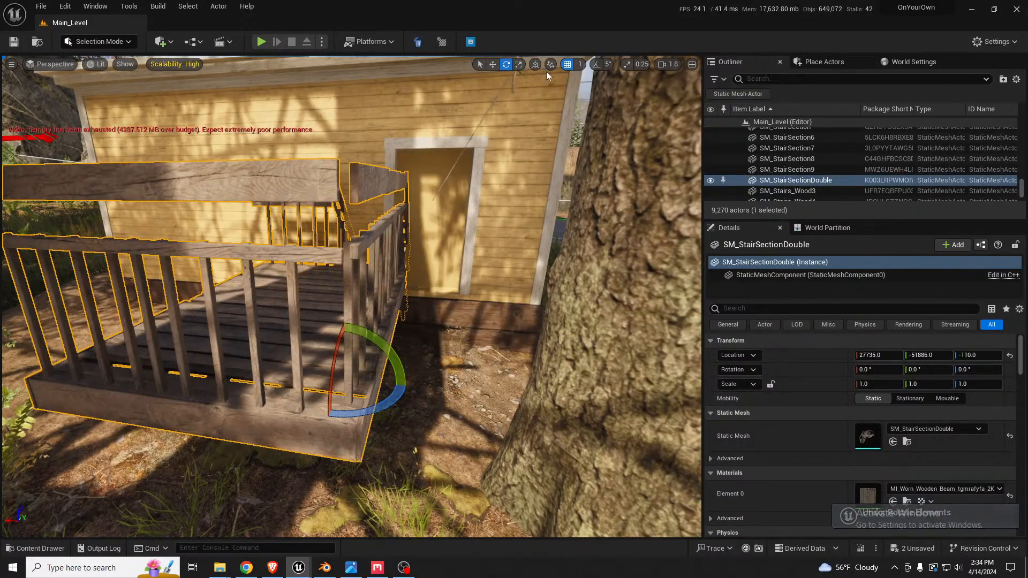
pyautogui.click(597, 65)
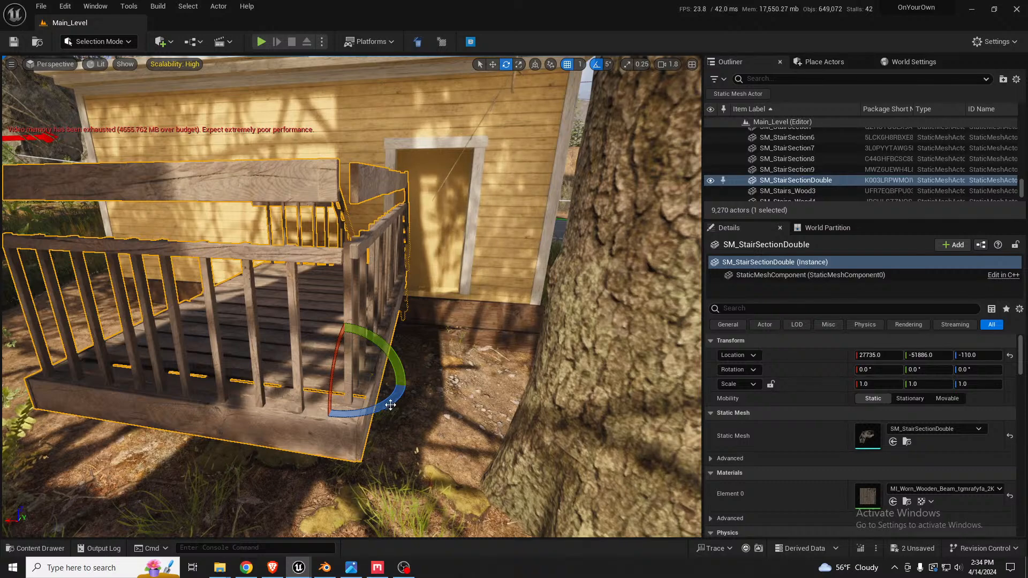
pyautogui.moveTo(391, 402); pyautogui.dragTo(376, 381)
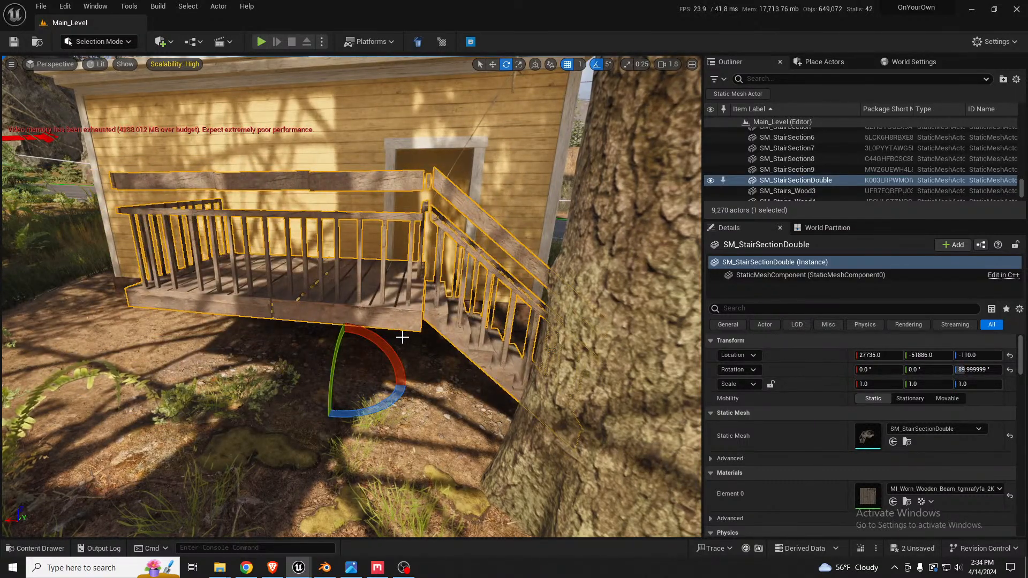
# Mirror the stair section along its length by setting its Y scale to -1.
pyautogui.press('r')
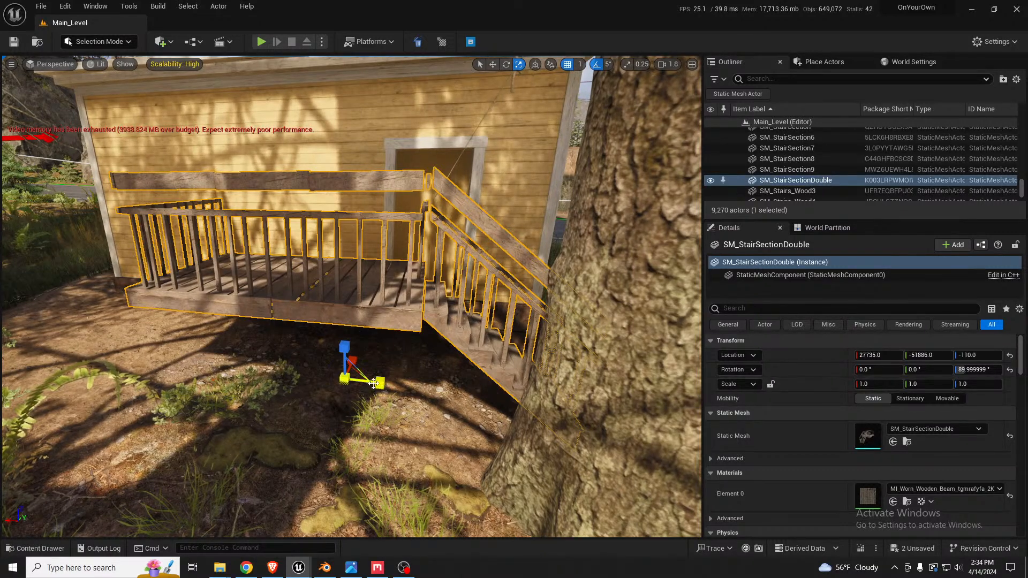
pyautogui.moveTo(379, 383); pyautogui.dragTo(342, 378)
pyautogui.click(926, 383)
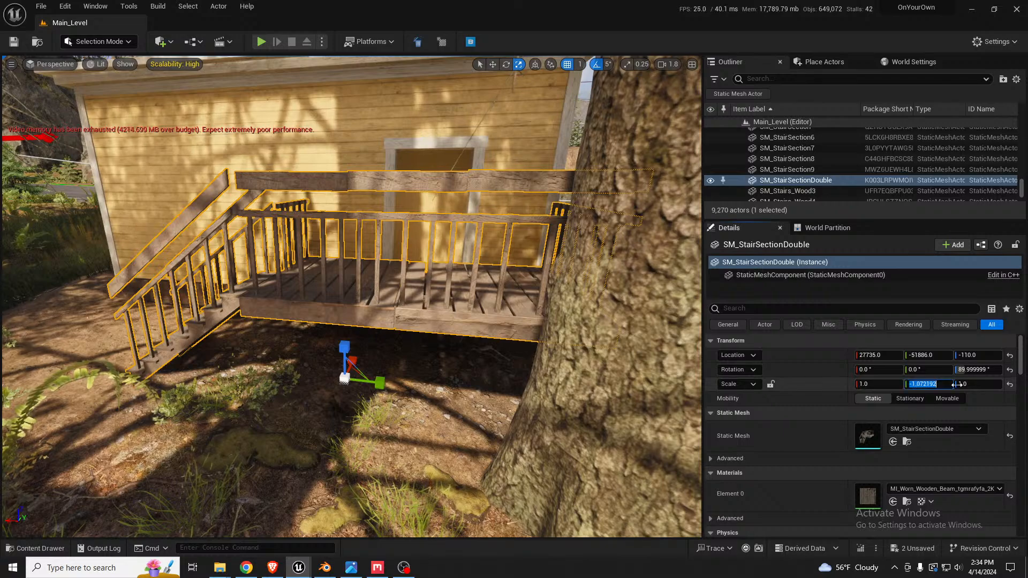
pyautogui.write('-1')
pyautogui.press('Return')
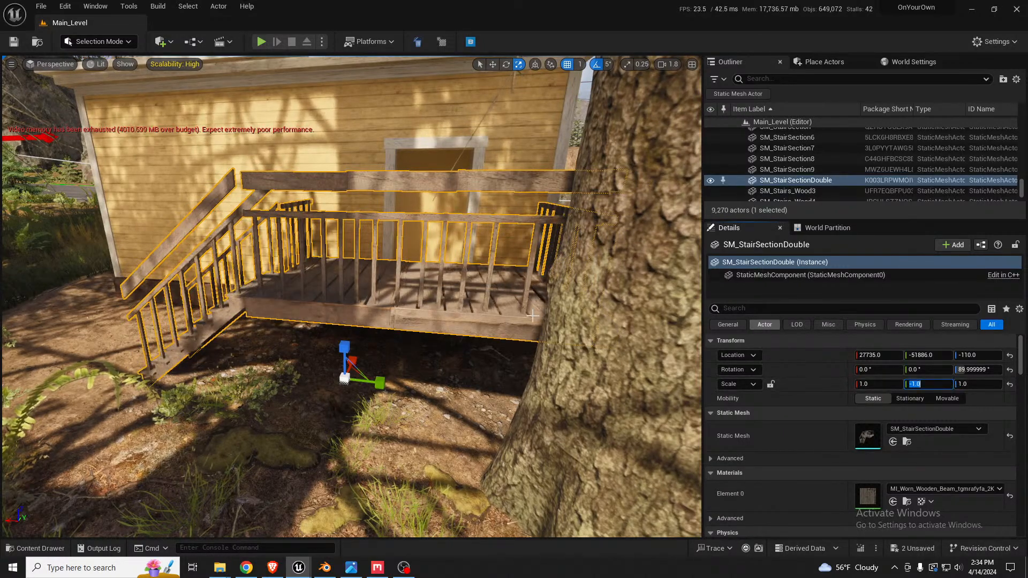
# Lower the stair section to about -176 in Z and align its deck with the garage doorway.
pyautogui.press('f')
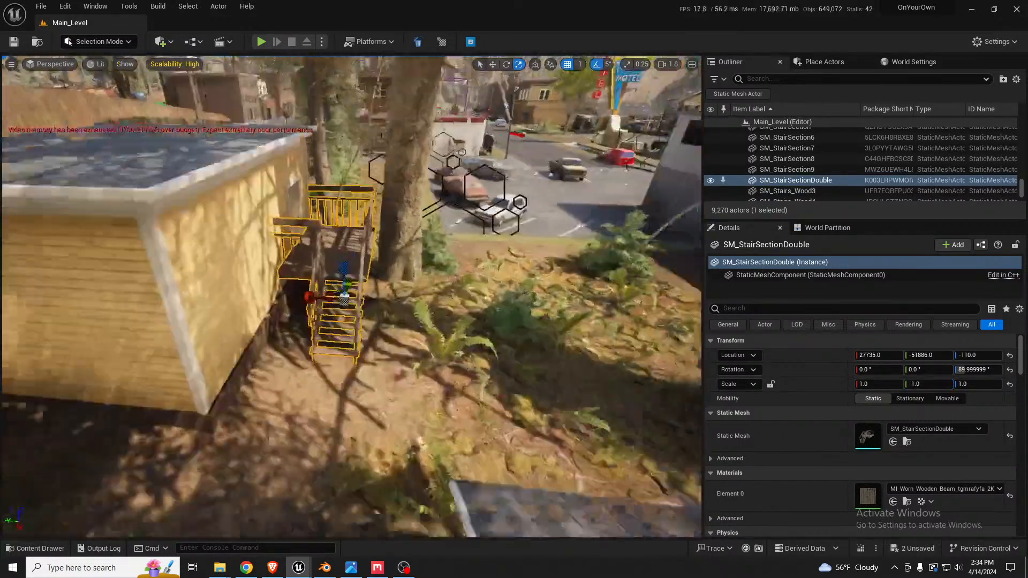
pyautogui.press('w')
pyautogui.moveTo(345, 365); pyautogui.dragTo(345, 366, button='right')
pyautogui.scroll(-3, 345, 366)
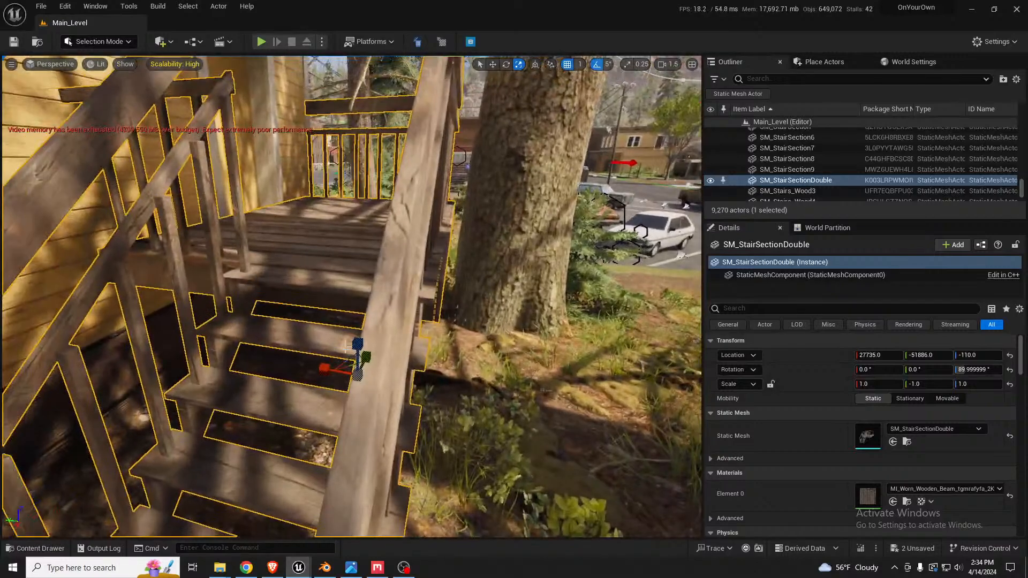
pyautogui.press('w')
pyautogui.moveTo(335, 370); pyautogui.dragTo(296, 422)
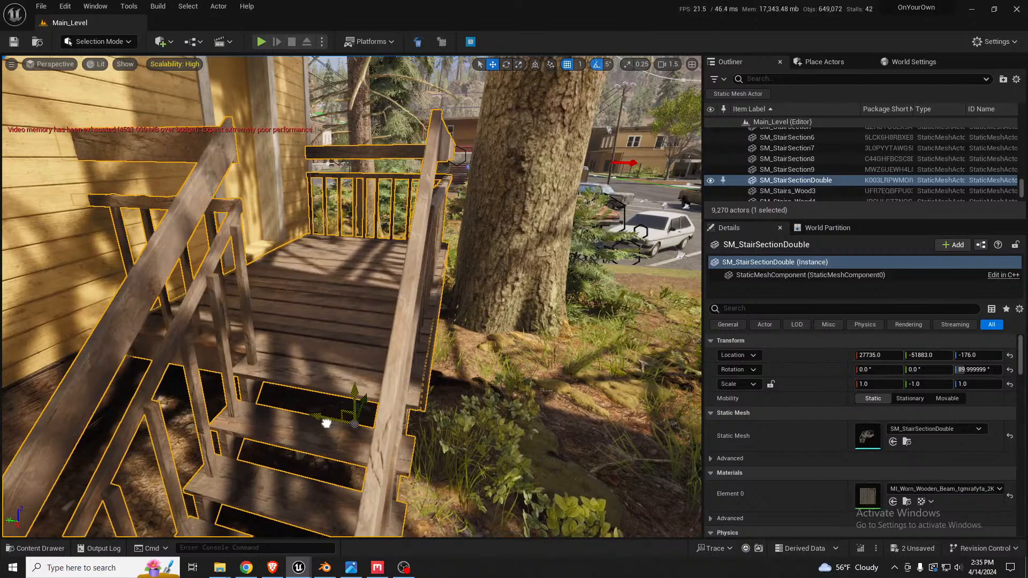
# Add the apartment staircase's S_Worn_Wooden_Beam mesh as a post at the garage deck's outer corner beside the stairs.
pyautogui.moveTo(326, 423); pyautogui.dragTo(326, 423, button='right')
pyautogui.press('s')
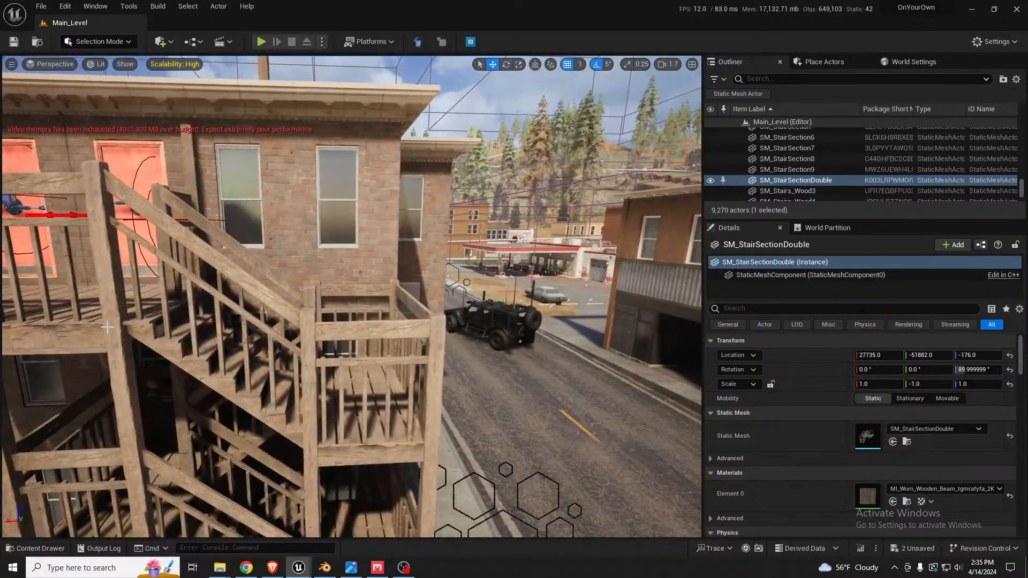
pyautogui.click(108, 324)
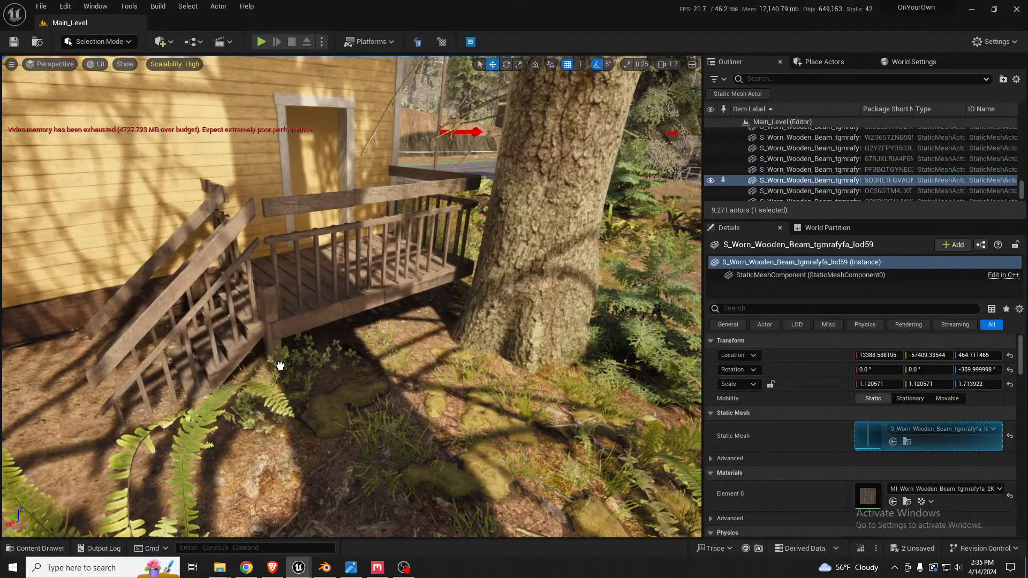
pyautogui.click(275, 347)
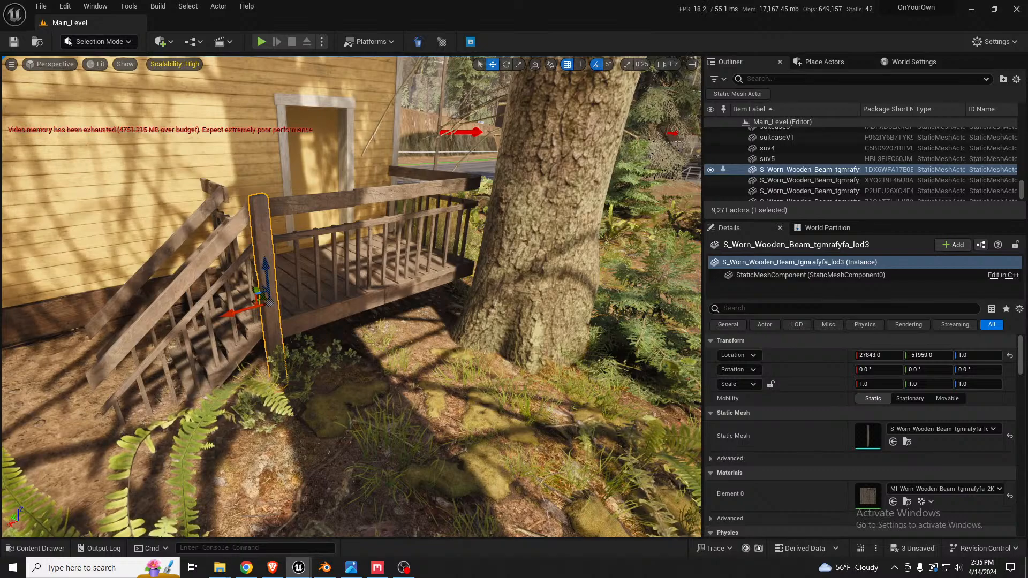
pyautogui.moveTo(275, 347); pyautogui.dragTo(316, 370, button='right')
pyautogui.scroll(-5, 275, 347)
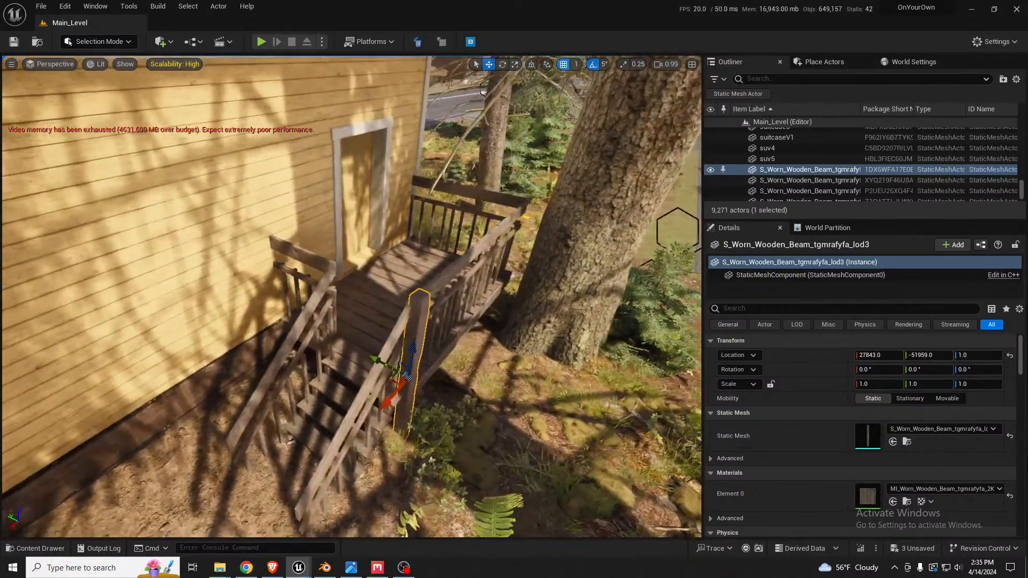
# Duplicate the post to the wall side of the stairs and to the deck's far end against the garage wall.
pyautogui.press('w')
pyautogui.moveTo(411, 271); pyautogui.dragTo(411, 272, button='right')
pyautogui.scroll(-4, 411, 272)
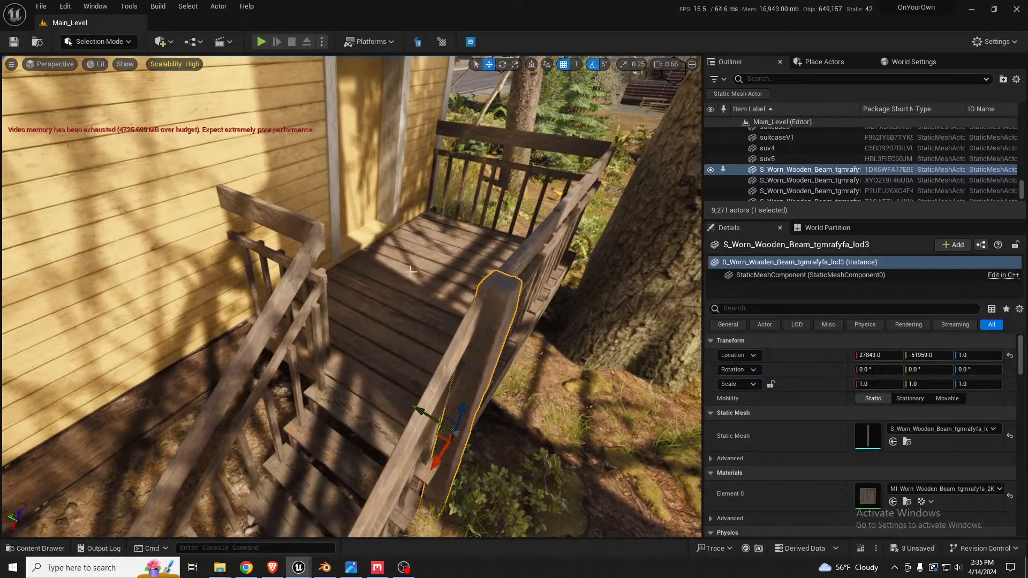
pyautogui.moveTo(424, 413); pyautogui.dragTo(294, 348)
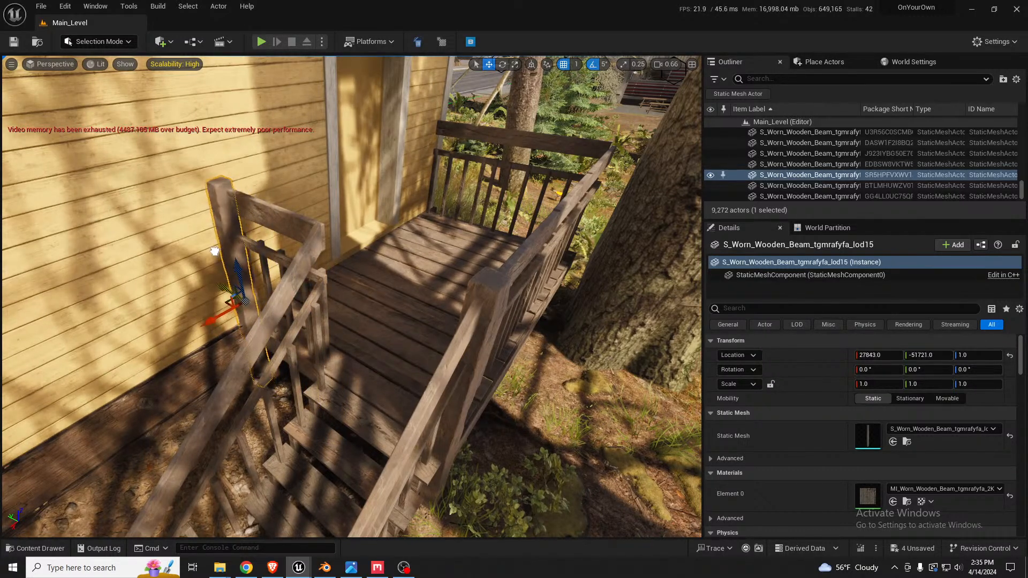
pyautogui.keyDown('alt'); pyautogui.moveTo(213, 320); pyautogui.dragTo(384, 229); pyautogui.keyUp('alt')
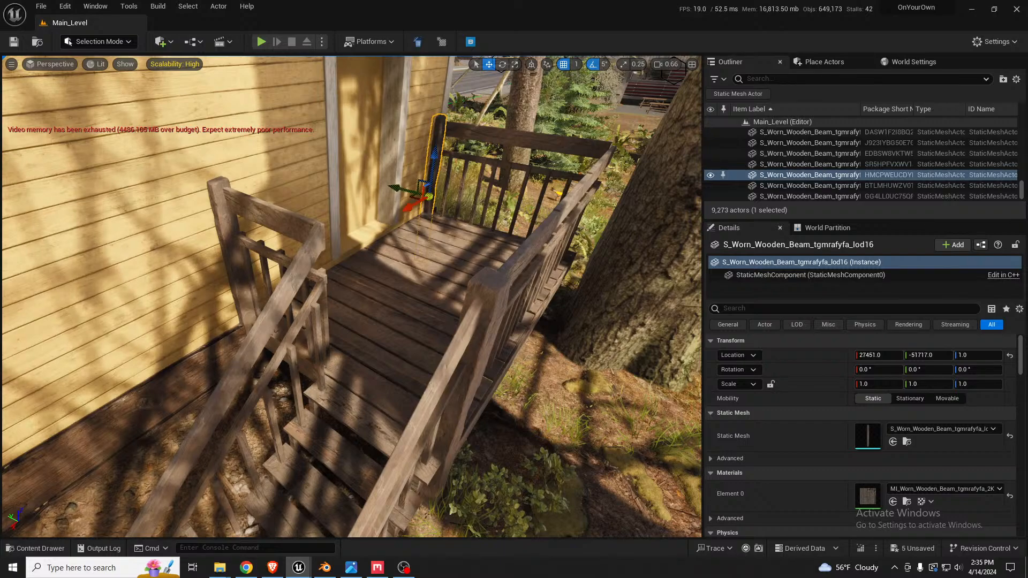
# Duplicate the far wall-side post to the deck's outer corner beside the large tree, at about Y -51954.
pyautogui.moveTo(429, 197); pyautogui.dragTo(278, 225, button='right')
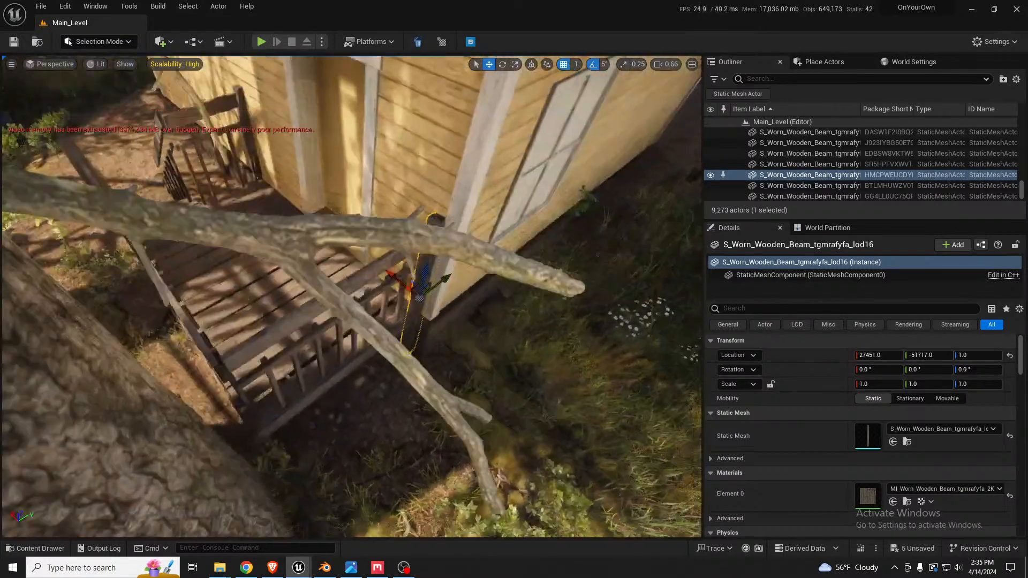
pyautogui.moveTo(554, 216); pyautogui.dragTo(533, 220, button='right')
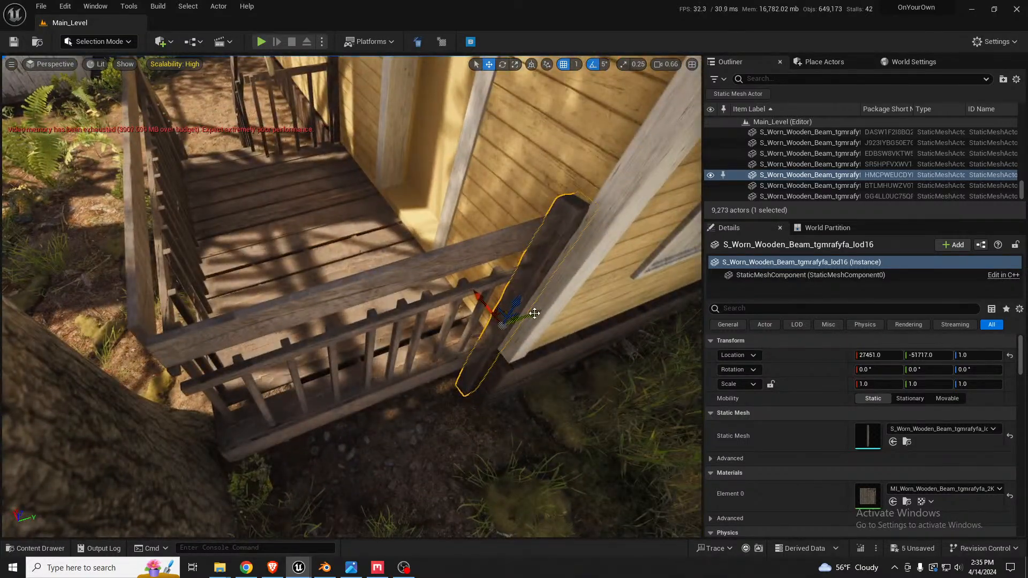
pyautogui.keyDown('alt'); pyautogui.moveTo(532, 310); pyautogui.dragTo(213, 394); pyautogui.keyUp('alt')
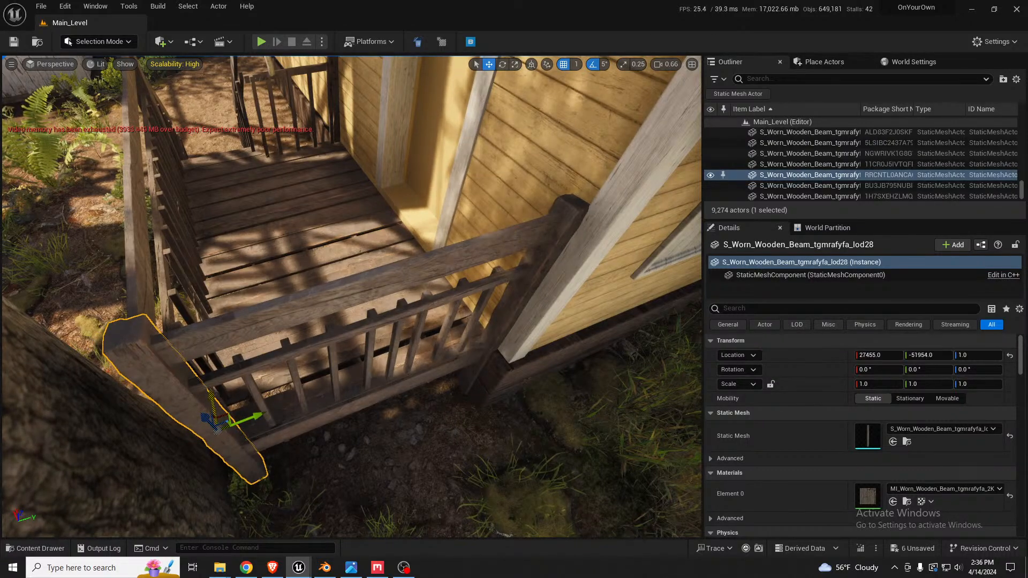
# Duplicate the corner post twice along the deck's outer railing, placing the second copy at about X 27723.
pyautogui.moveTo(213, 395); pyautogui.dragTo(362, 396, button='right')
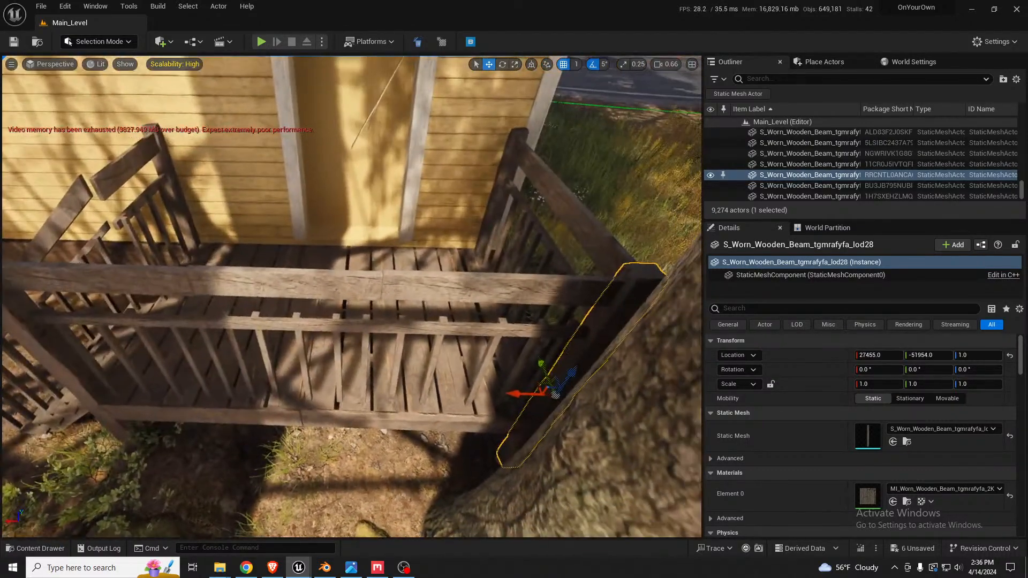
pyautogui.keyDown('alt'); pyautogui.moveTo(514, 390); pyautogui.dragTo(174, 384); pyautogui.keyUp('alt')
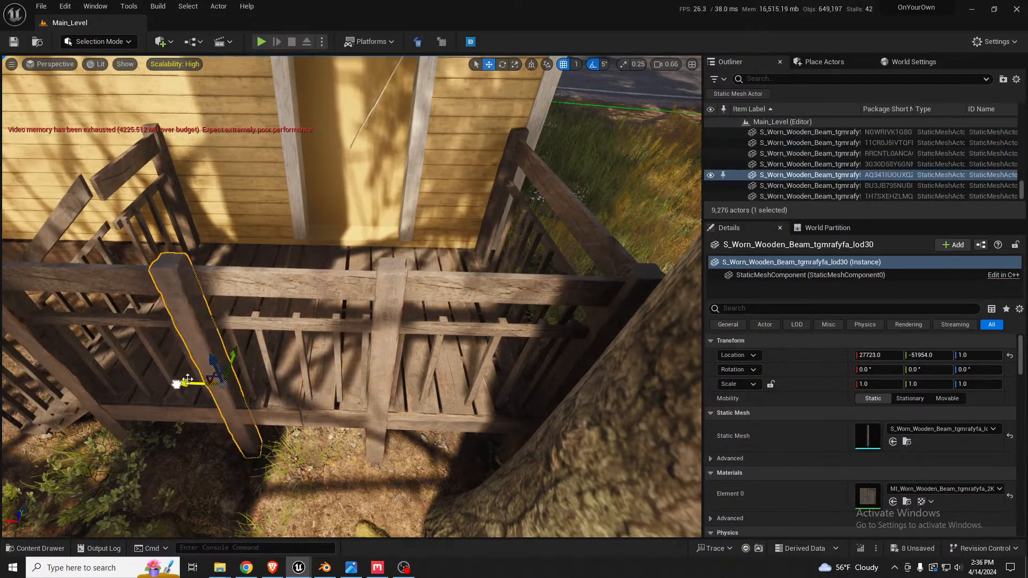
pyautogui.moveTo(187, 379); pyautogui.dragTo(220, 394, button='right')
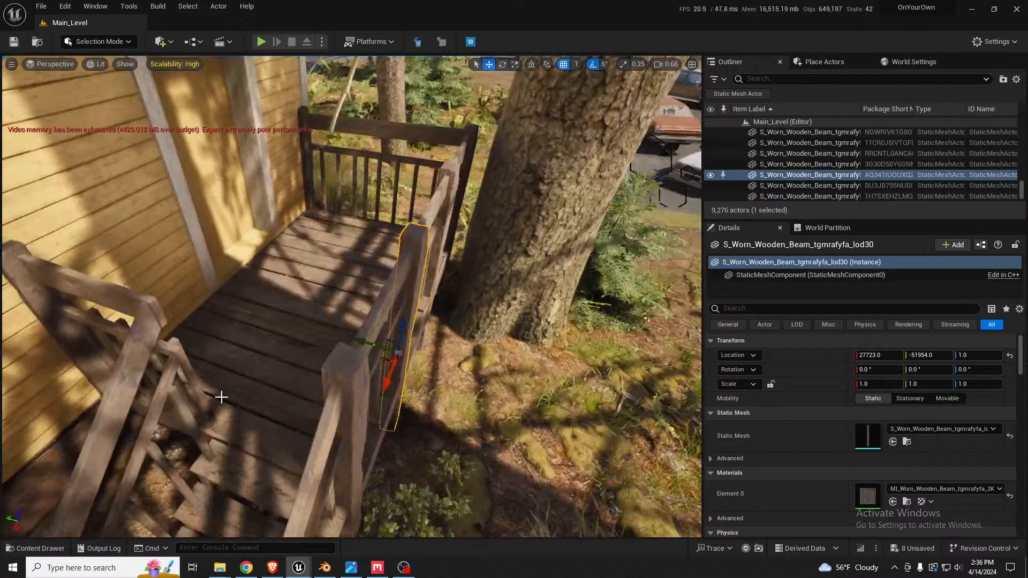
# Duplicate the outer post at the top of the stairs to their wall side, at about X 27843, Y -51837.
pyautogui.click(355, 376)
pyautogui.moveTo(360, 397); pyautogui.dragTo(361, 417, button='right')
pyautogui.keyDown('alt'); pyautogui.moveTo(316, 390); pyautogui.dragTo(173, 358); pyautogui.keyUp('alt')
pyautogui.moveTo(173, 357); pyautogui.dragTo(102, 374, button='right')
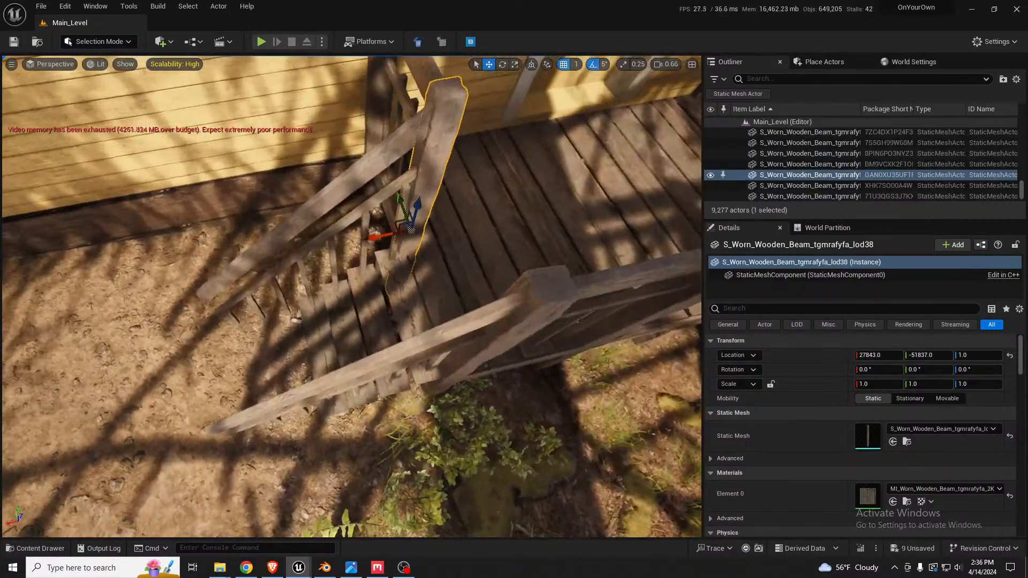
# Duplicate posts to both handrail ends at the foot of the stairs, at about X 28025 and Z -118.
pyautogui.keyDown('alt'); pyautogui.moveTo(383, 234); pyautogui.dragTo(218, 284); pyautogui.keyUp('alt')
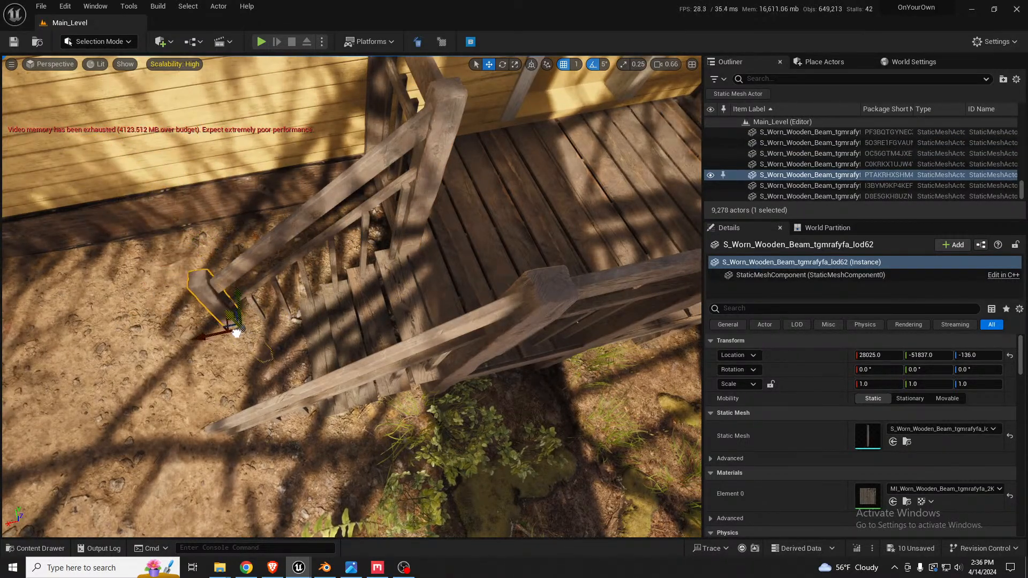
pyautogui.moveTo(265, 348); pyautogui.dragTo(498, 316, button='right')
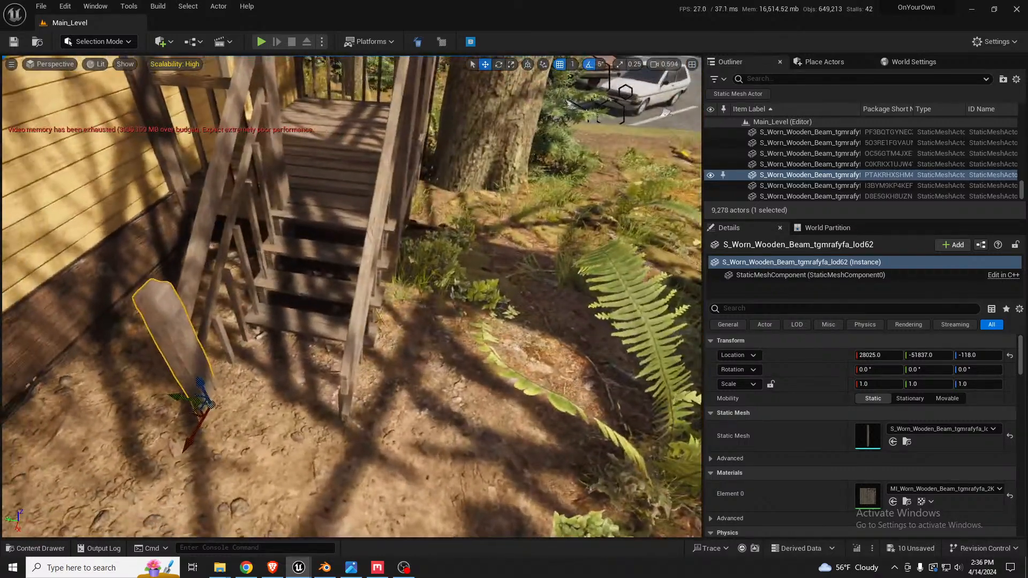
pyautogui.keyDown('alt'); pyautogui.moveTo(174, 395); pyautogui.dragTo(286, 414); pyautogui.keyUp('alt')
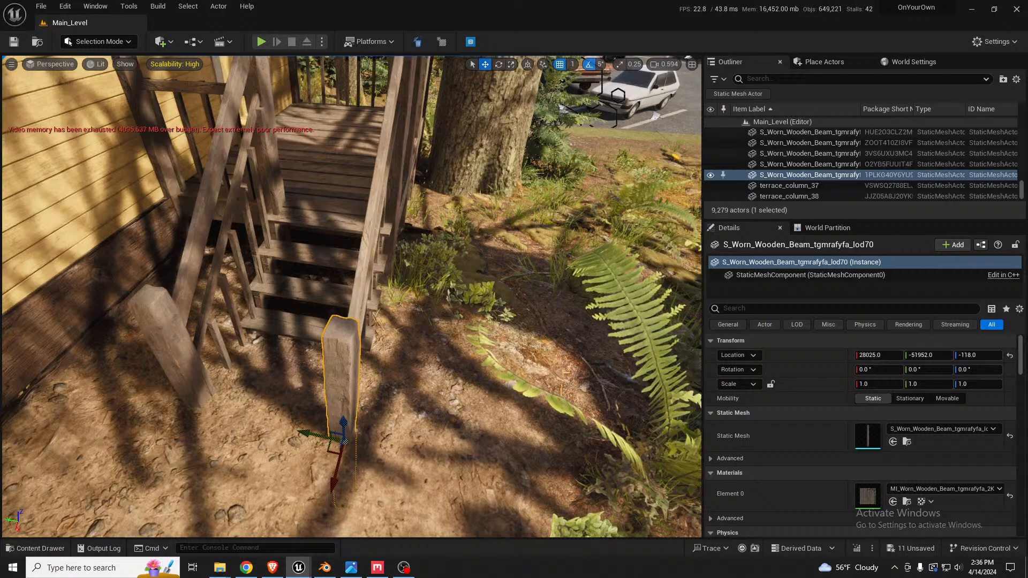
# Select the brick building's wooden door and locate its SM_Door_Exterior_Set_03b mesh in the project content.
pyautogui.moveTo(321, 420); pyautogui.dragTo(230, 396, button='right')
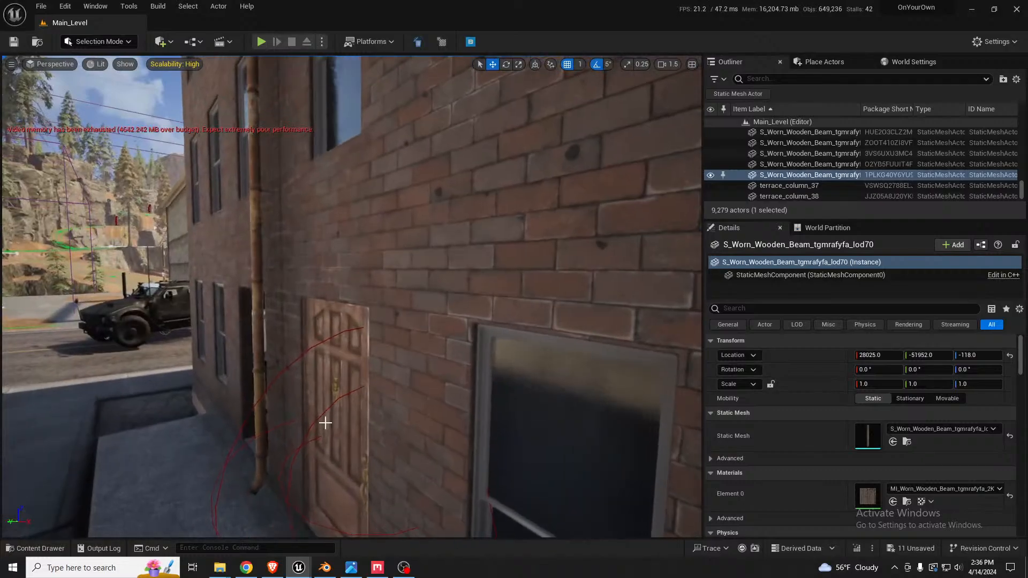
pyautogui.click(357, 364)
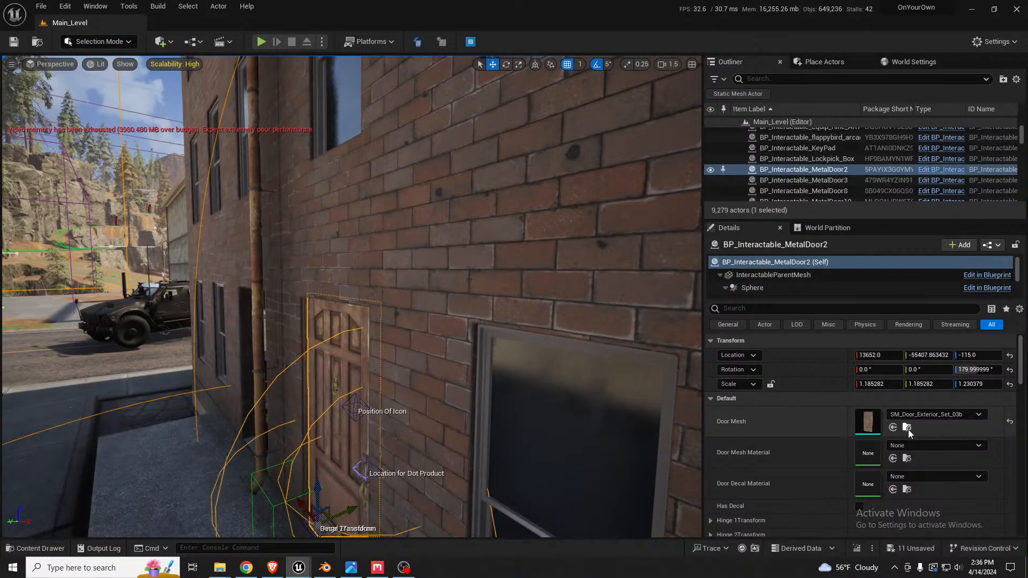
pyautogui.moveTo(422, 352); pyautogui.dragTo(436, 352, button='right')
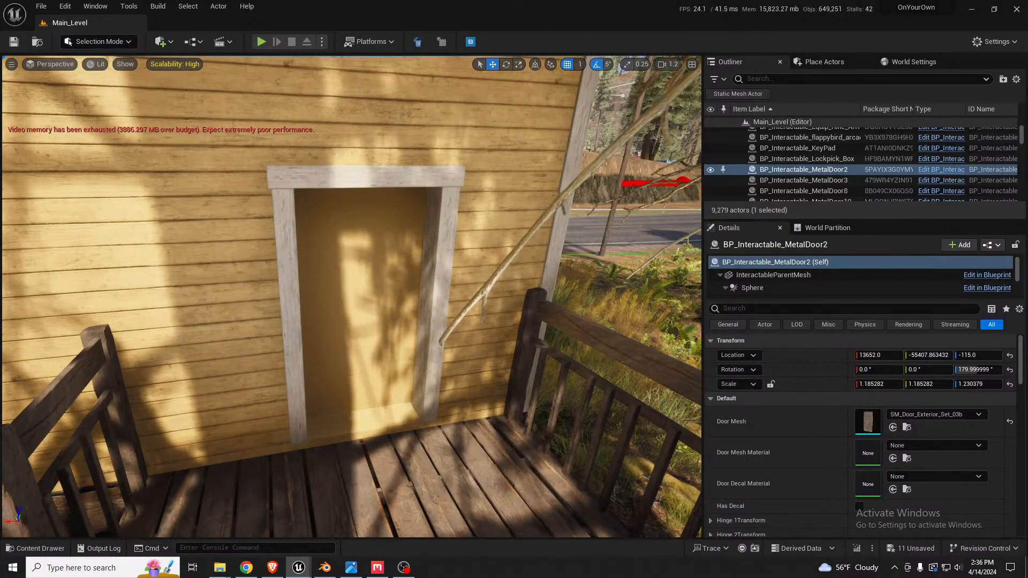
# Try the SM_Door_Exterior_Set_06b screen door in the garage doorway and delete it.
pyautogui.moveTo(868, 422); pyautogui.dragTo(376, 413)
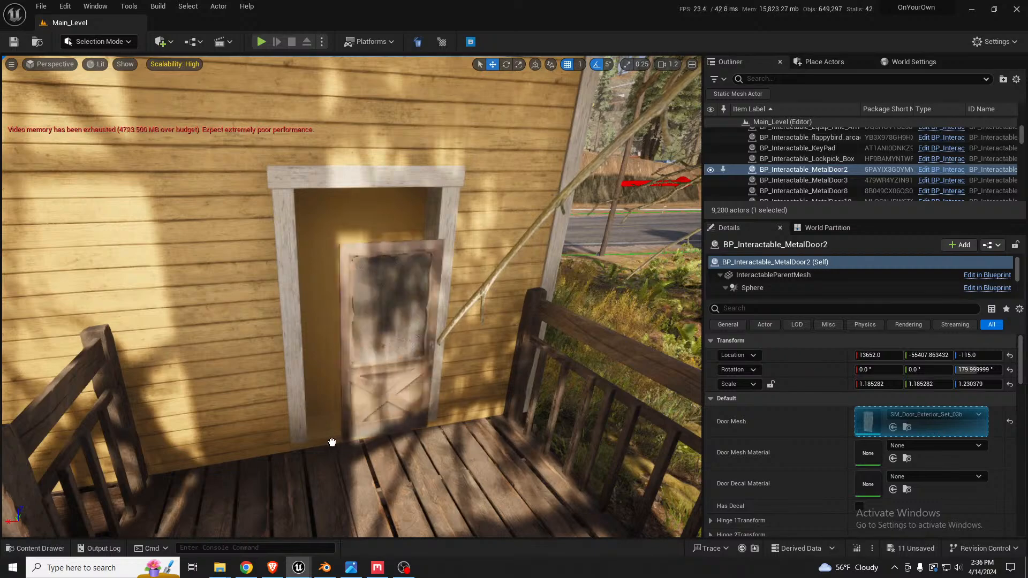
pyautogui.moveTo(324, 444); pyautogui.dragTo(324, 444)
pyautogui.moveTo(324, 444); pyautogui.dragTo(322, 495, button='right')
pyautogui.press('w')
pyautogui.scroll(-2, 325, 444)
pyautogui.moveTo(385, 407)
pyautogui.mouseDown(button='right')
pyautogui.moveTo(384, 369)
pyautogui.moveTo(370, 423)
pyautogui.moveTo(370, 403)
pyautogui.mouseUp(button='right')
pyautogui.press('Escape')
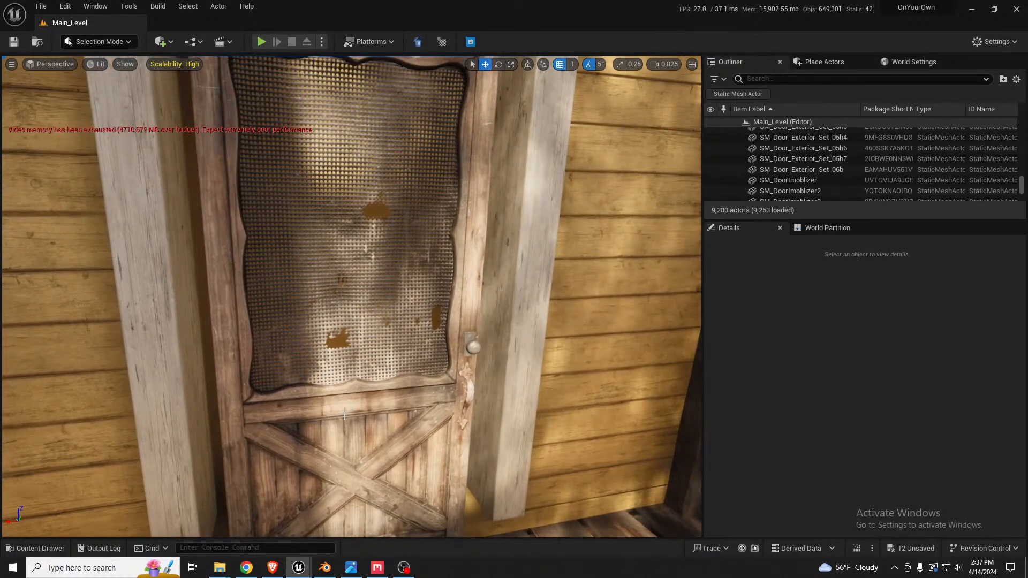
pyautogui.click(256, 404)
pyautogui.press('Delete')
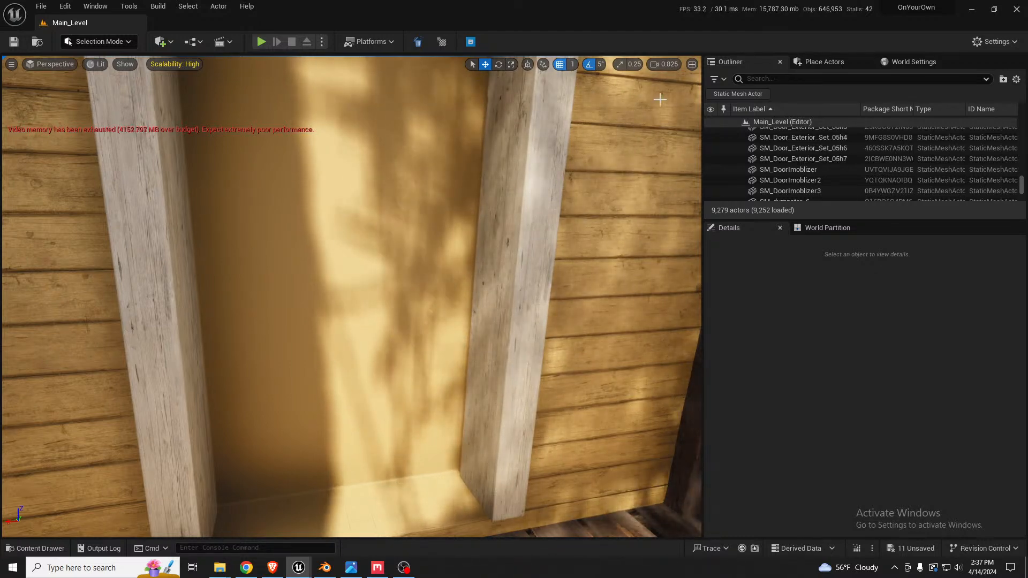
# With position snapping at 10, place the SM_Door_Exterior_Set_06a frame and the SM_Door_Exterior_Set_06b door in the garage doorway.
pyautogui.click(571, 64)
pyautogui.click(579, 122)
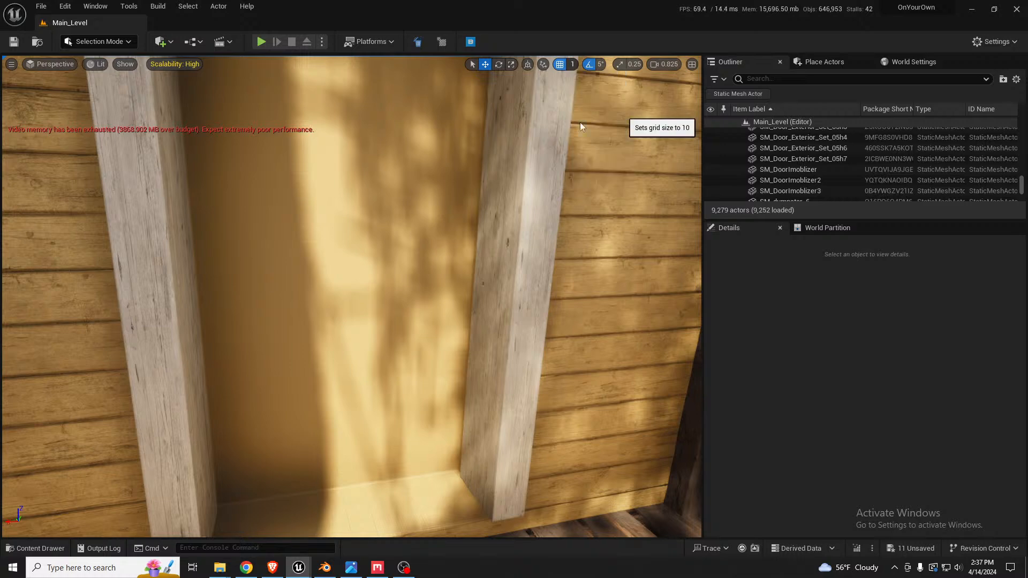
pyautogui.moveTo(352, 297); pyautogui.dragTo(345, 342, button='right')
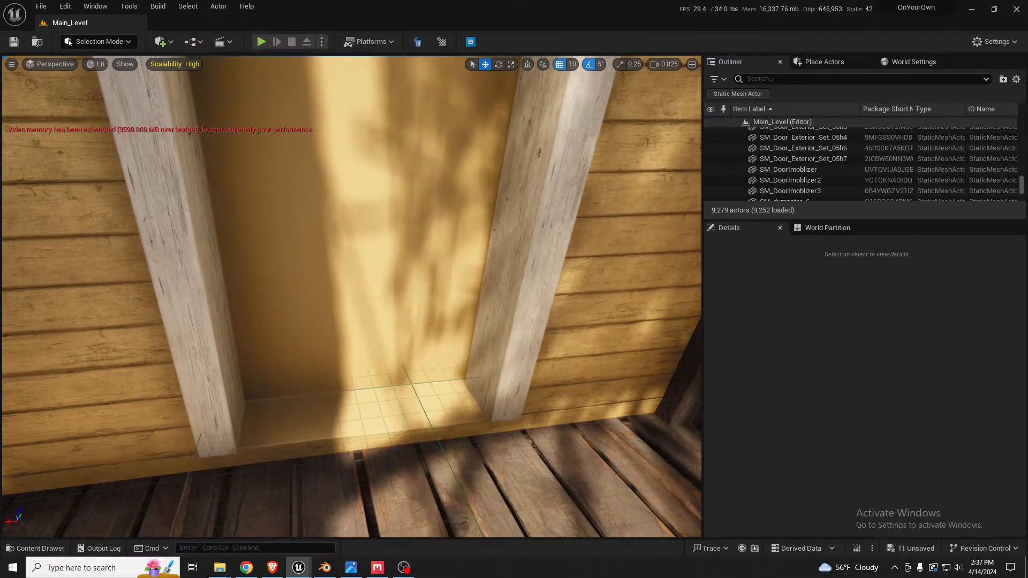
pyautogui.moveTo(2, 423); pyautogui.dragTo(269, 429)
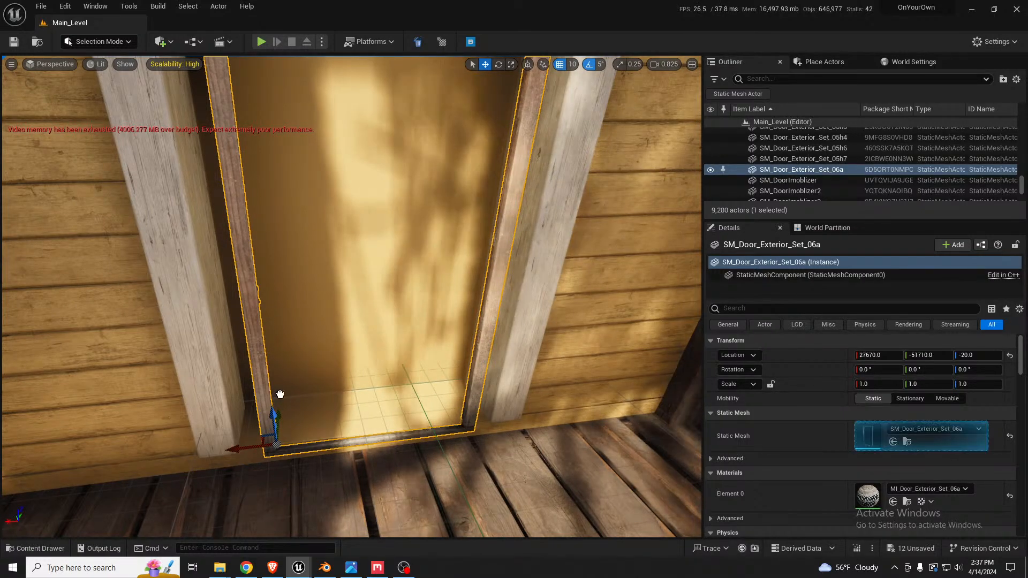
pyautogui.moveTo(279, 395); pyautogui.dragTo(275, 423)
pyautogui.moveTo(275, 423); pyautogui.dragTo(369, 374, button='right')
pyautogui.scroll(-2, 375, 382)
pyautogui.moveTo(257, 383); pyautogui.dragTo(299, 430, button='right')
# Move the SM_Door_Exterior_Set_06a frame to Y -51720 and Z -10.
pyautogui.click(296, 425)
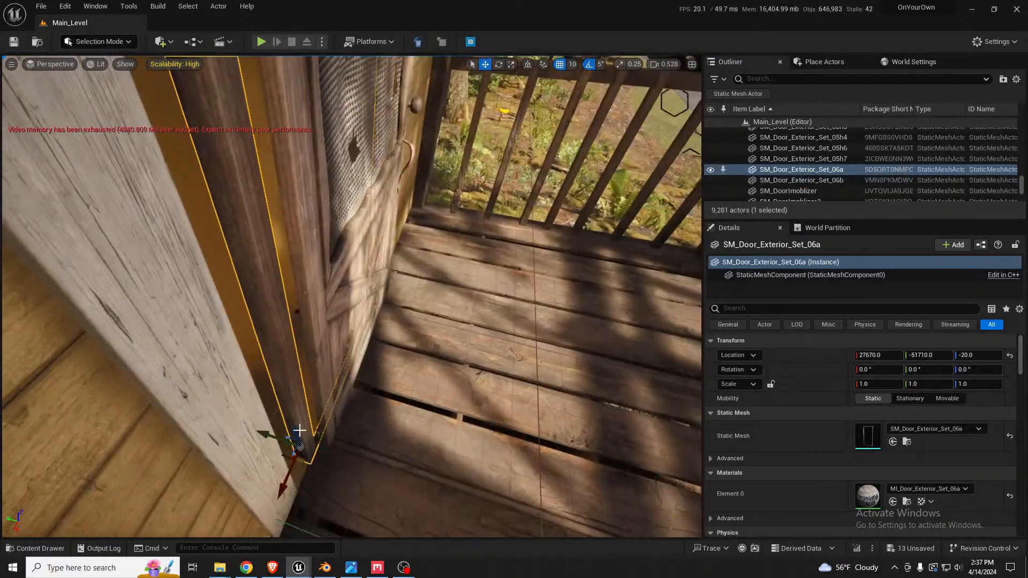
pyautogui.moveTo(269, 434); pyautogui.dragTo(292, 442)
pyautogui.moveTo(297, 442); pyautogui.dragTo(182, 472, button='right')
pyautogui.press('w')
pyautogui.press('s')
pyautogui.moveTo(331, 398); pyautogui.dragTo(332, 397, button='right')
pyautogui.moveTo(308, 401); pyautogui.dragTo(311, 381)
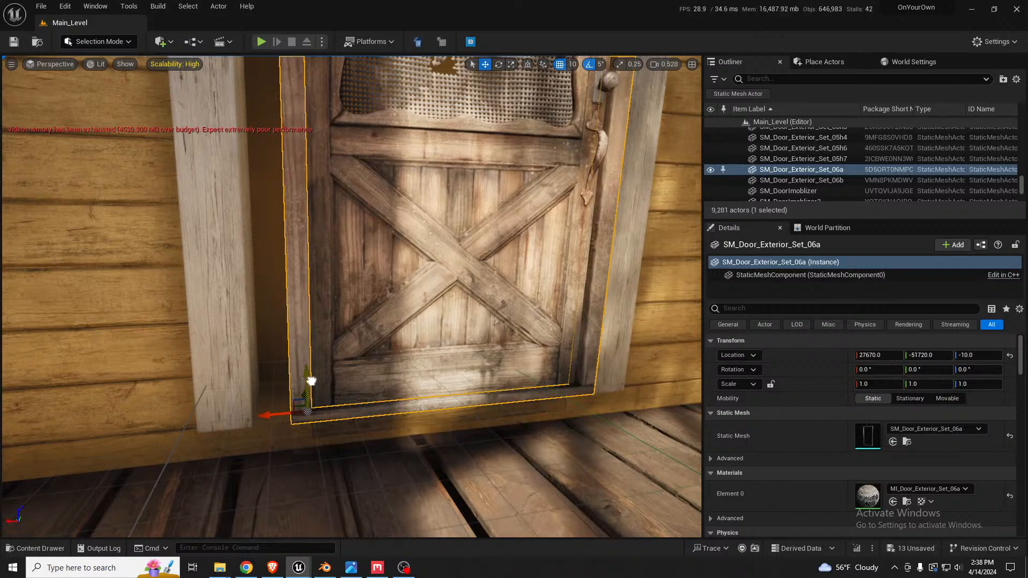
# Select the door together with its frame and move both to X 27680, Y -51710.
pyautogui.moveTo(347, 367); pyautogui.dragTo(327, 391, button='right')
pyautogui.press('w')
pyautogui.press('s')
pyautogui.keyDown('ctrl'); pyautogui.click(339, 360); pyautogui.keyUp('ctrl')
pyautogui.scroll(-2, 369, 372)
pyautogui.press('a')
pyautogui.moveTo(348, 381); pyautogui.dragTo(321, 383)
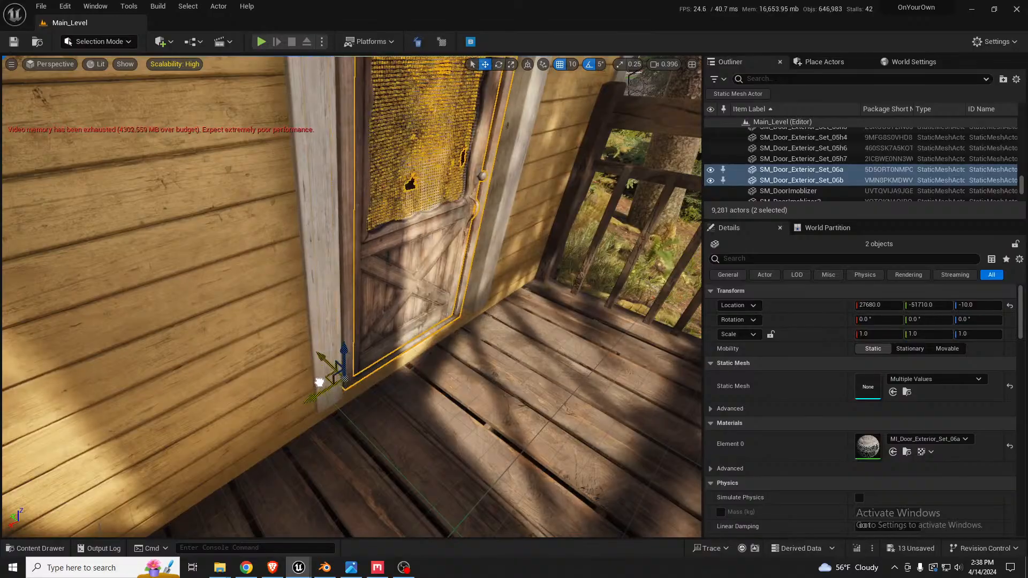
# Examine how the door and its frame fit against the doorway's white trim.
pyautogui.moveTo(322, 382); pyautogui.dragTo(259, 377, button='right')
pyautogui.press('d')
pyautogui.scroll(-2, 262, 374)
pyautogui.press('w')
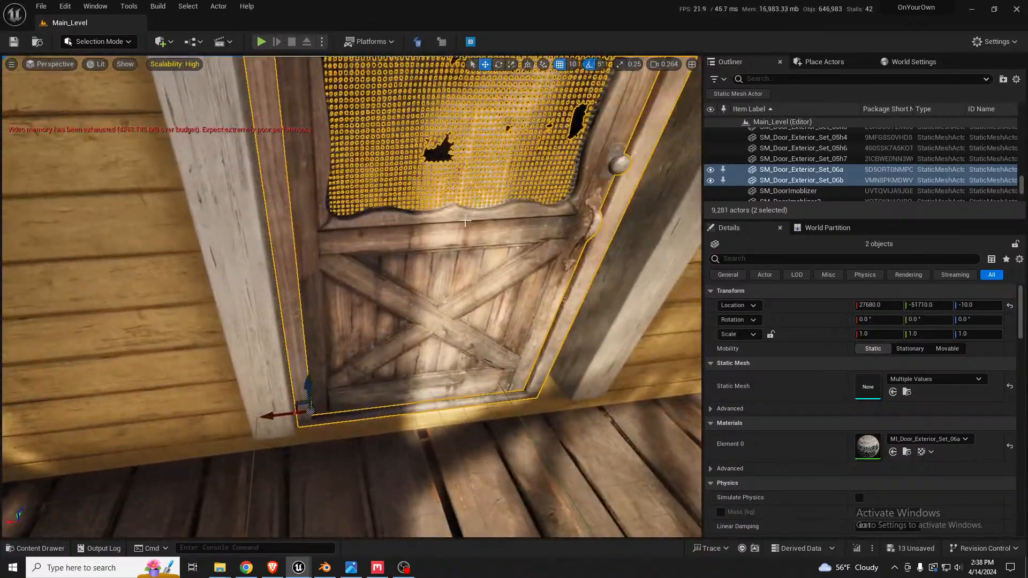
pyautogui.press('s')
pyautogui.moveTo(539, 73); pyautogui.dragTo(514, 80, button='right')
pyautogui.press('w')
pyautogui.press('w')
pyautogui.press('s')
pyautogui.moveTo(470, 251); pyautogui.dragTo(470, 252, button='right')
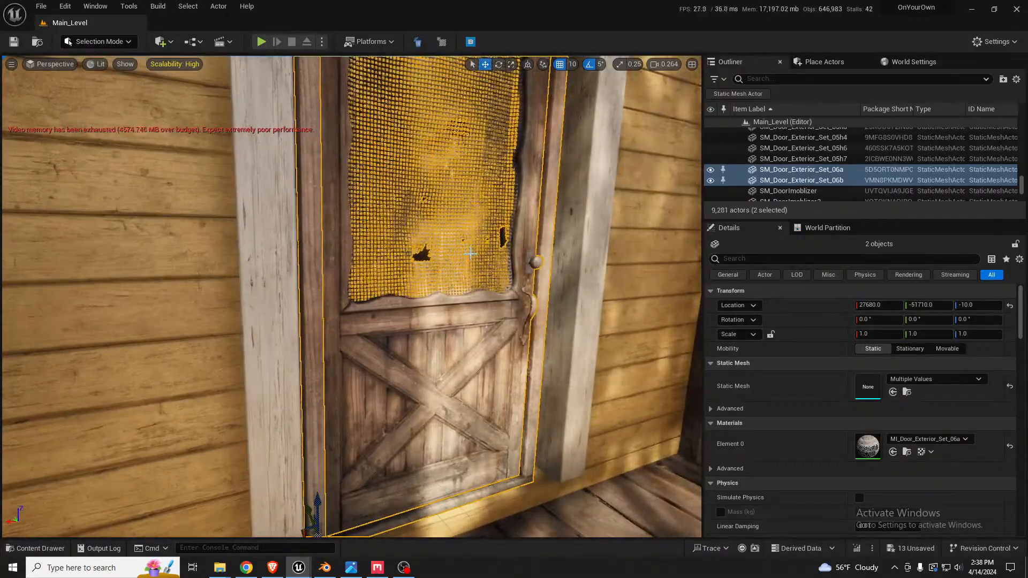
pyautogui.moveTo(470, 252); pyautogui.dragTo(470, 296, button='right')
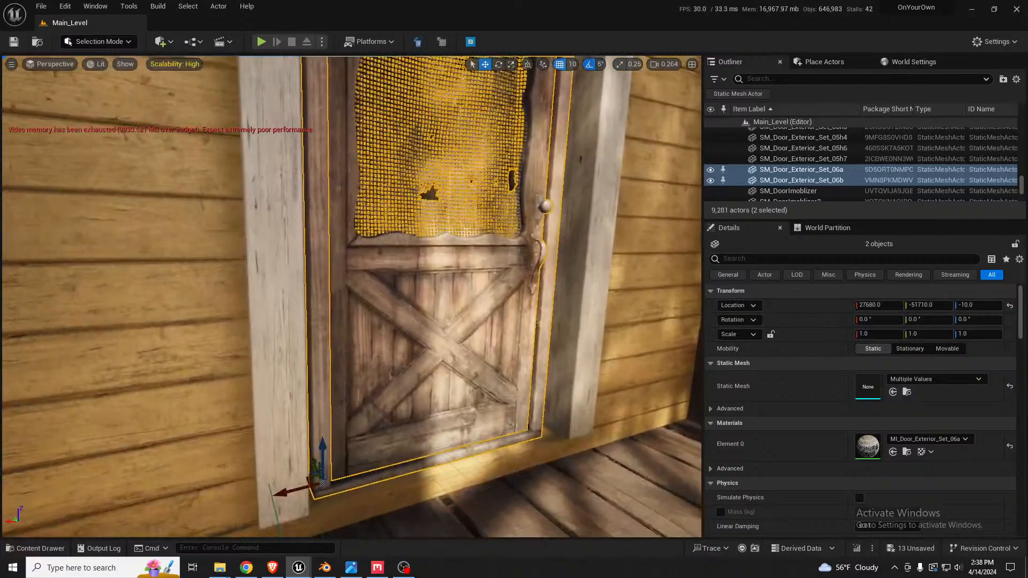
# With position snapping at 1, move the door and frame to 27681, -51705, -13 and scale them to about 1.18, 1.18, 1.16.
pyautogui.click(572, 64)
pyautogui.click(586, 93)
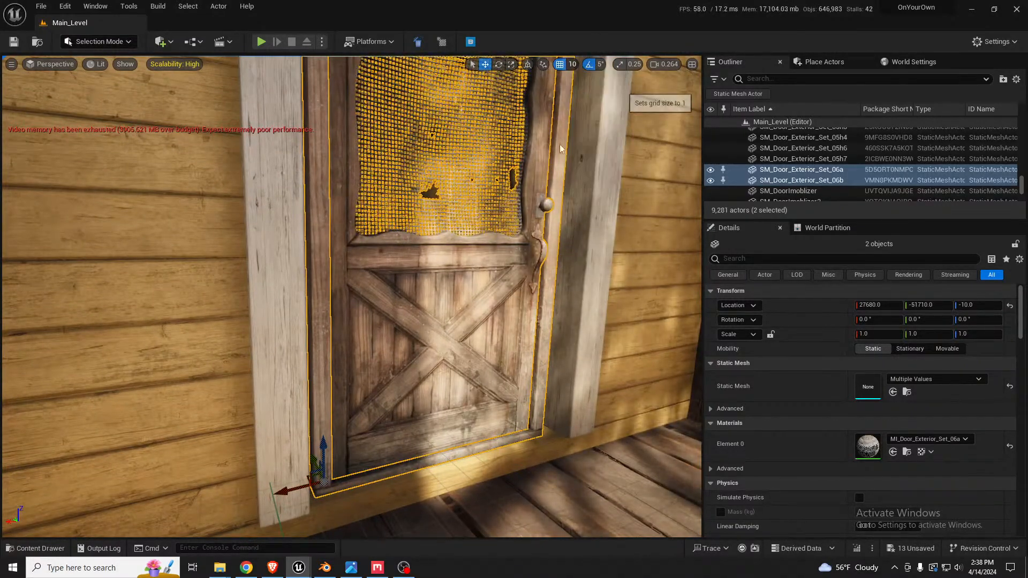
pyautogui.moveTo(530, 187); pyautogui.dragTo(524, 243, button='right')
pyautogui.scroll(-2, 528, 206)
pyautogui.moveTo(460, 260); pyautogui.dragTo(403, 262, button='right')
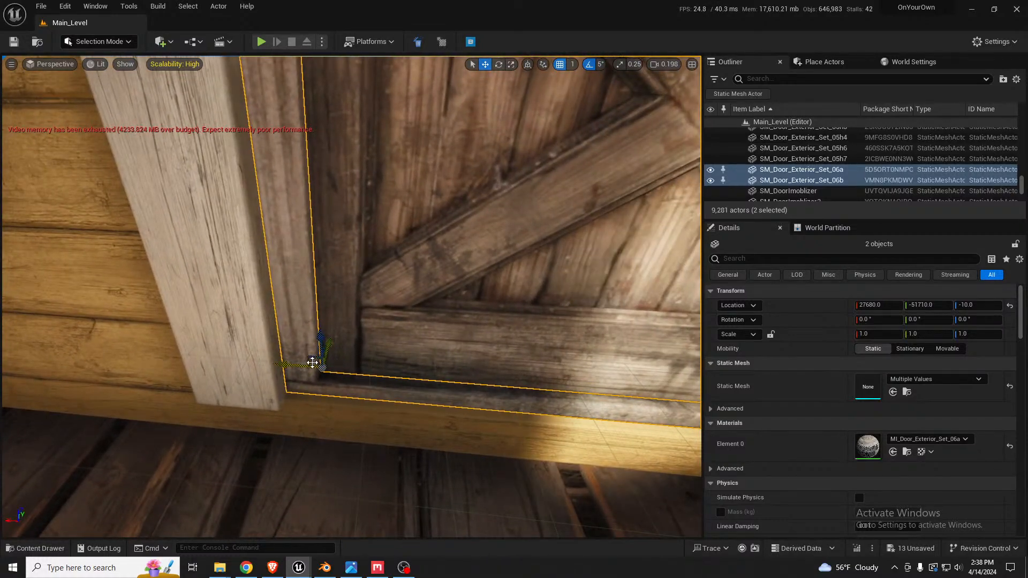
pyautogui.moveTo(309, 354); pyautogui.dragTo(324, 335)
pyautogui.moveTo(324, 334); pyautogui.dragTo(353, 305, button='right')
pyautogui.press('f')
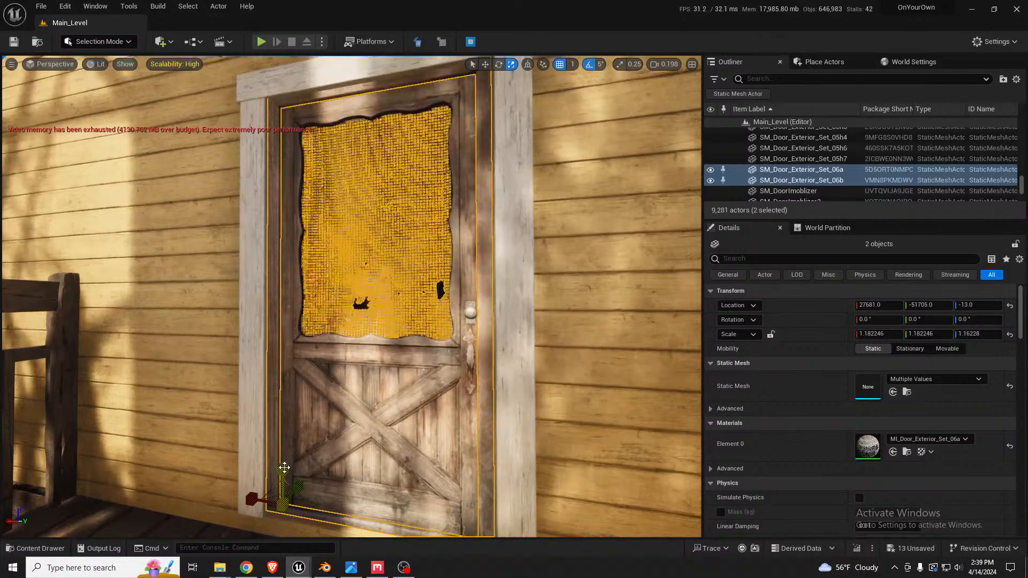
pyautogui.click(284, 467)
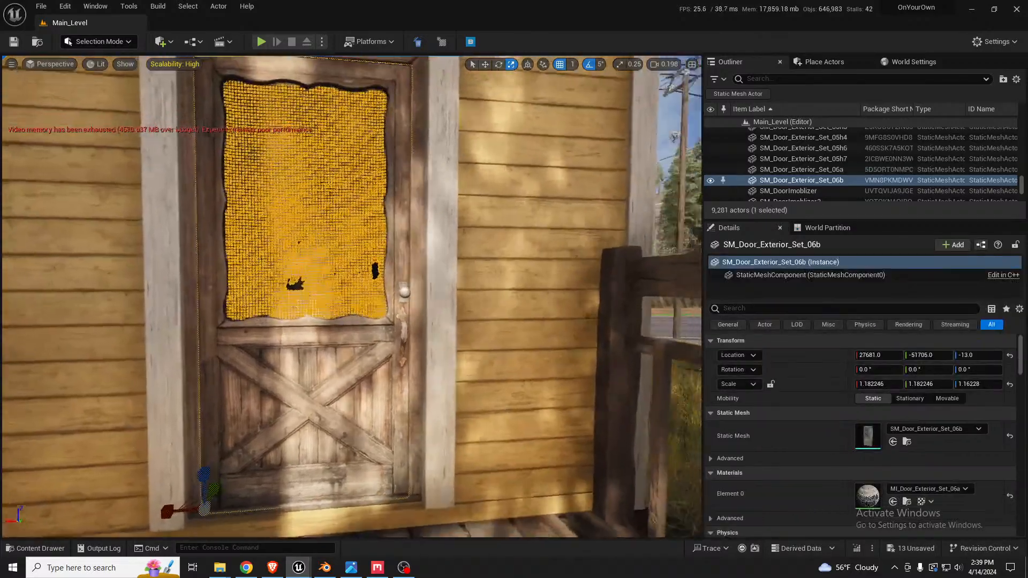
pyautogui.press('Escape')
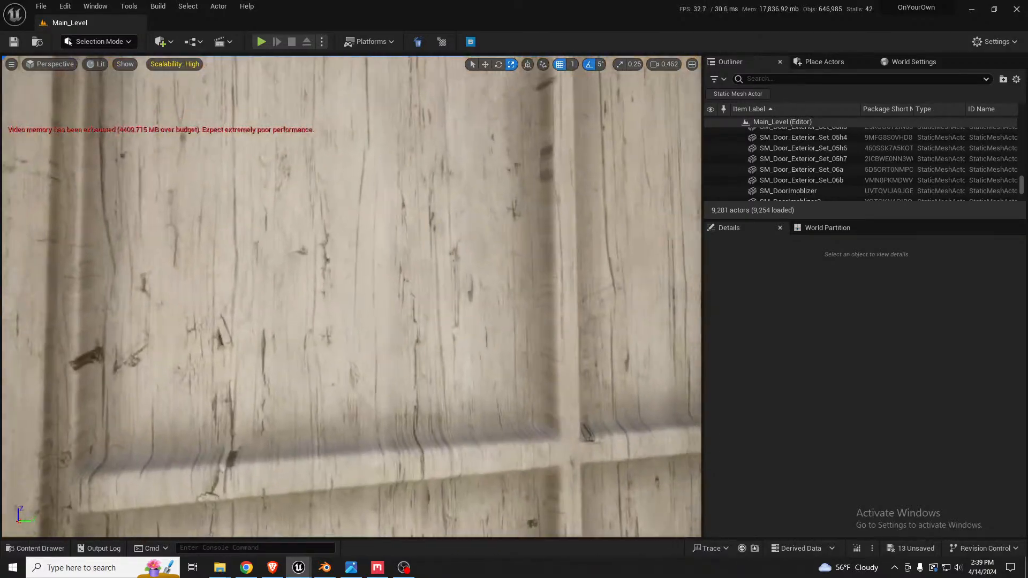
# Inspect the garage's exterior and compare its model with the reference photo in Blender's front view.
pyautogui.moveTo(352, 297)
pyautogui.mouseDown(button='right')
pyautogui.moveTo(407, 292)
pyautogui.moveTo(393, 283)
pyautogui.moveTo(498, 287)
pyautogui.moveTo(286, 287)
pyautogui.moveTo(348, 231)
pyautogui.moveTo(393, 334)
pyautogui.moveTo(428, 342)
pyautogui.moveTo(313, 315)
pyautogui.moveTo(198, 329)
pyautogui.moveTo(337, 296)
pyautogui.moveTo(297, 294)
pyautogui.moveTo(305, 270)
pyautogui.moveTo(335, 295)
pyautogui.moveTo(284, 305)
pyautogui.moveTo(259, 291)
pyautogui.moveTo(350, 297)
pyautogui.mouseUp(button='right')
pyautogui.press('s')
pyautogui.press('s')
pyautogui.press('d')
pyautogui.press('s')
pyautogui.press('d')
pyautogui.press('d')
pyautogui.press('d')
pyautogui.press('d')
pyautogui.press('a')
pyautogui.press('a')
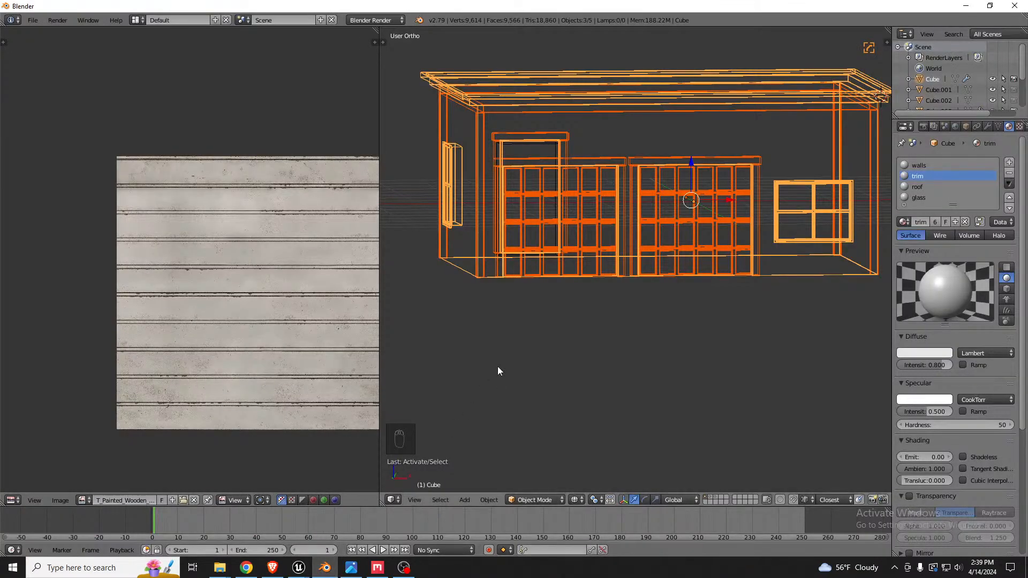
pyautogui.press('KP_1')
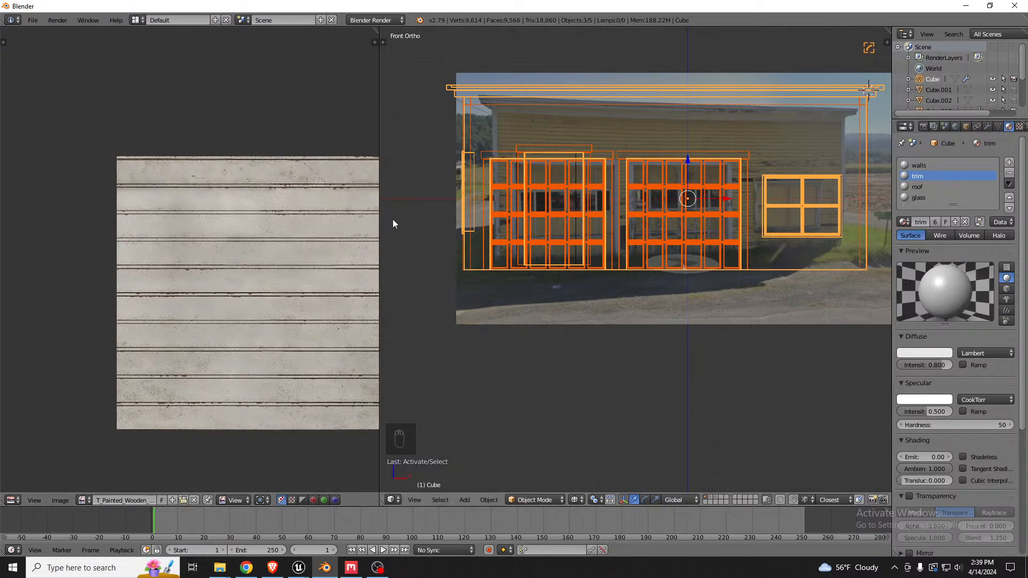
pyautogui.click(964, 7)
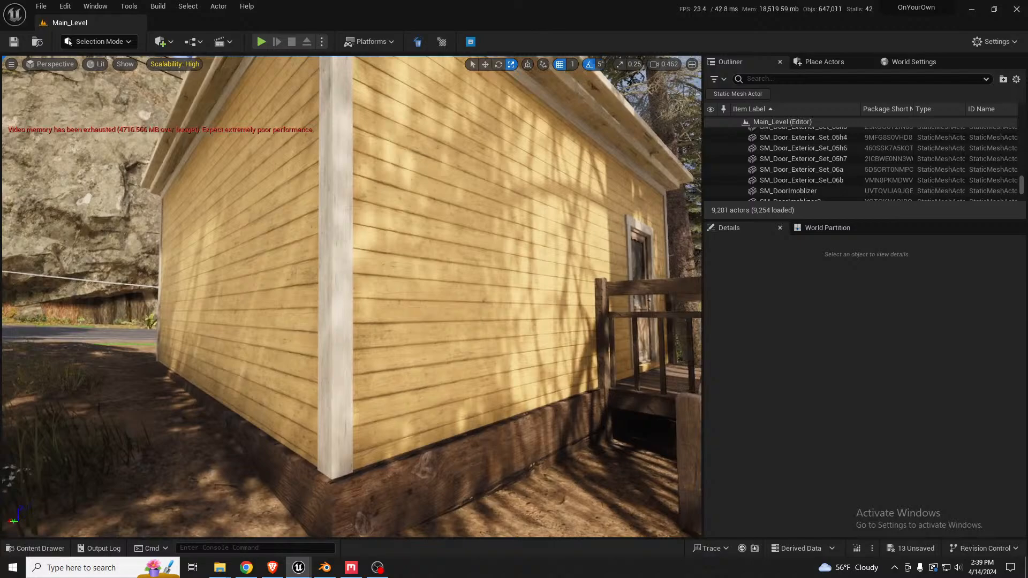
# Select the window decal MI_Decal_59 on the wall of the covered stairwell passage to reuse its material.
pyautogui.moveTo(352, 296); pyautogui.dragTo(352, 271, button='right')
pyautogui.press('w')
pyautogui.scroll(12, 637, 294)
pyautogui.press('w')
pyautogui.press('s')
pyautogui.press('w')
pyautogui.scroll(-2, 468, 292)
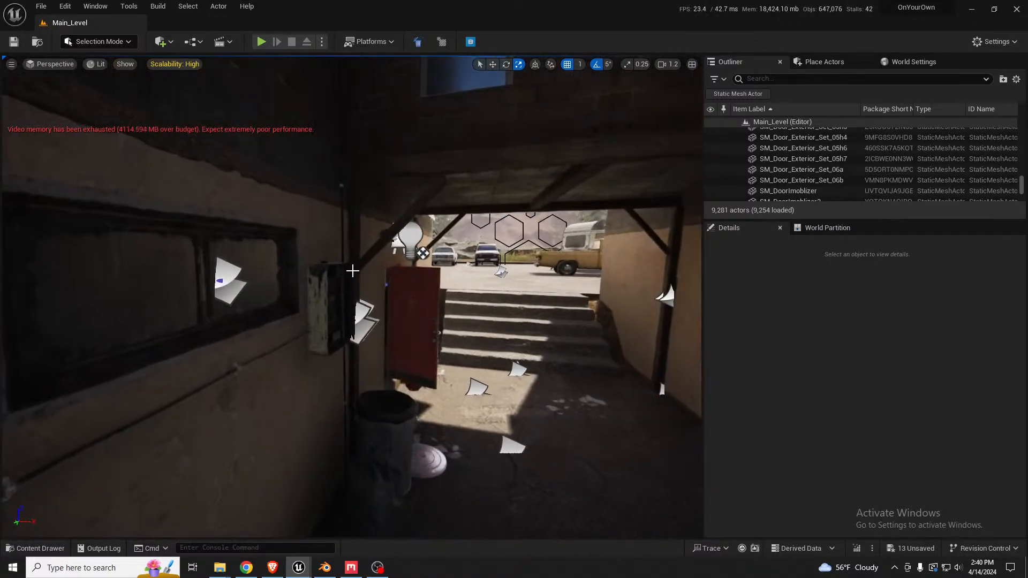
pyautogui.click(237, 274)
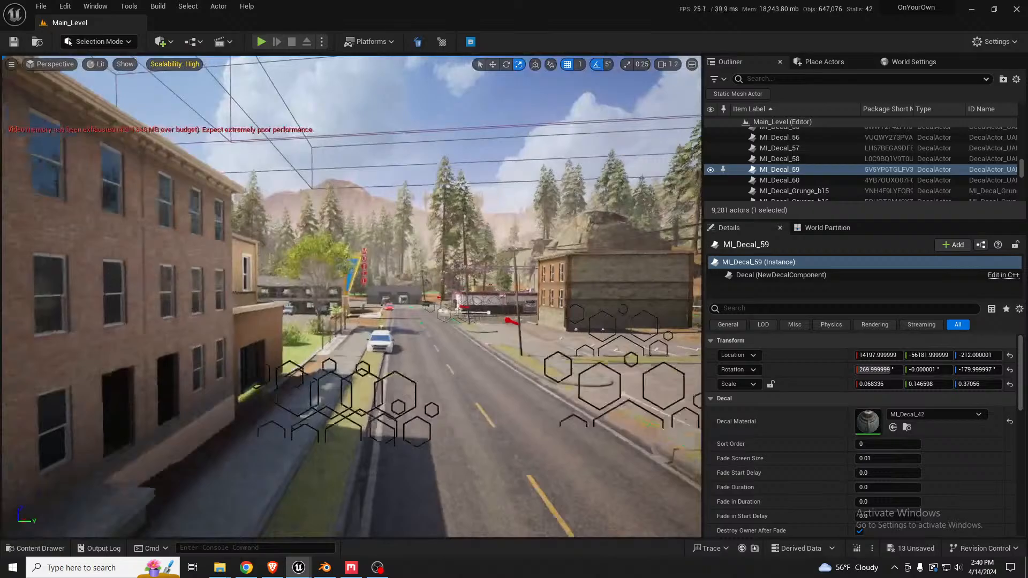
# Place an MI_Decal_42 window decal on the garage wall beside the stairs and rotate it upright to 90° in X and Z.
pyautogui.press('w')
pyautogui.moveTo(352, 296)
pyautogui.mouseDown(button='right')
pyautogui.moveTo(349, 286)
pyautogui.moveTo(366, 290)
pyautogui.moveTo(369, 309)
pyautogui.moveTo(379, 301)
pyautogui.moveTo(361, 303)
pyautogui.mouseUp(button='right')
pyautogui.scroll(4, 349, 286)
pyautogui.press('w')
pyautogui.press('s')
pyautogui.press('s')
pyautogui.scroll(-10, 365, 307)
pyautogui.press('w')
pyautogui.press('w')
pyautogui.moveTo(867, 421); pyautogui.dragTo(423, 262)
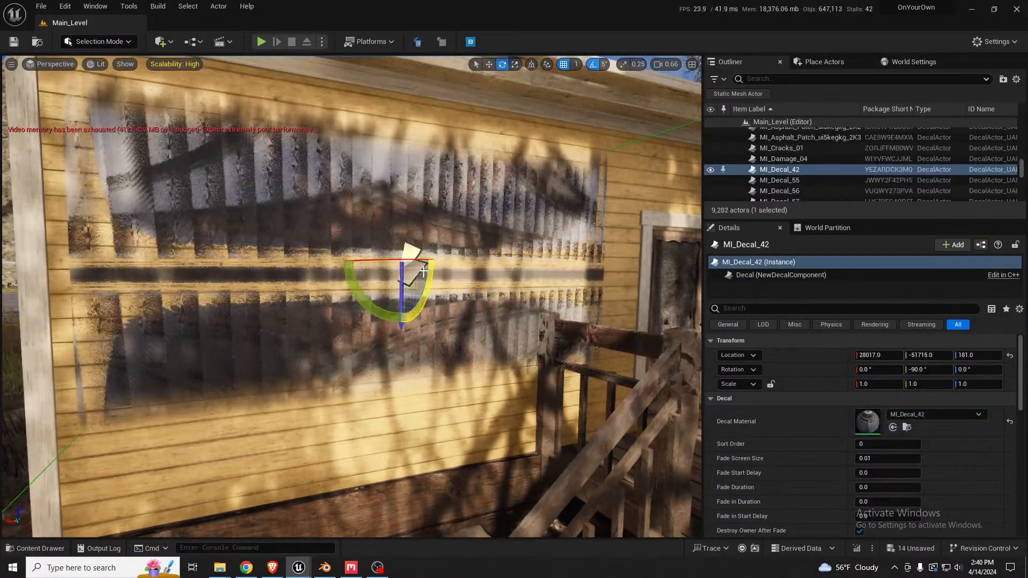
pyautogui.moveTo(402, 324); pyautogui.dragTo(379, 267)
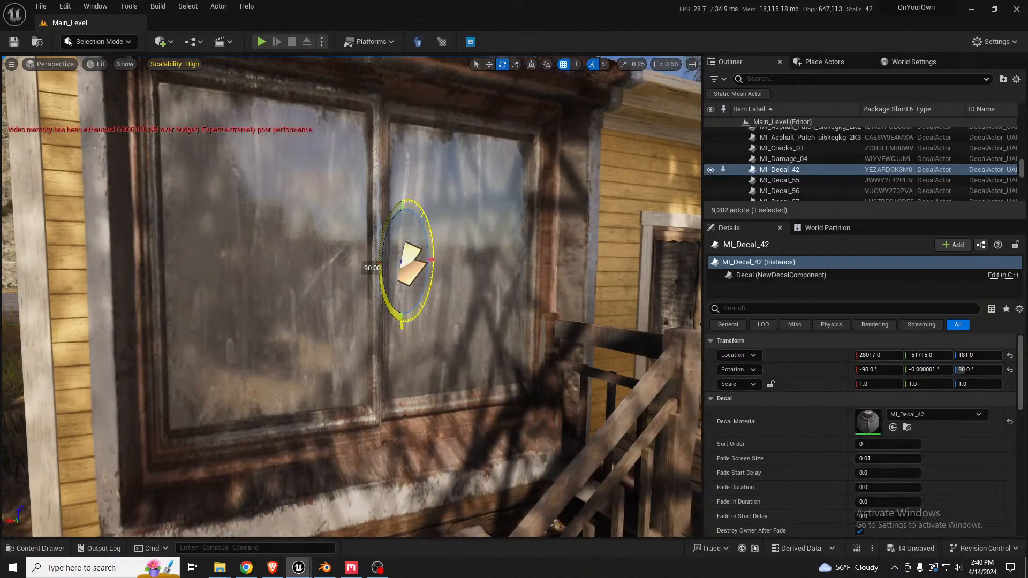
pyautogui.moveTo(362, 303); pyautogui.dragTo(342, 161)
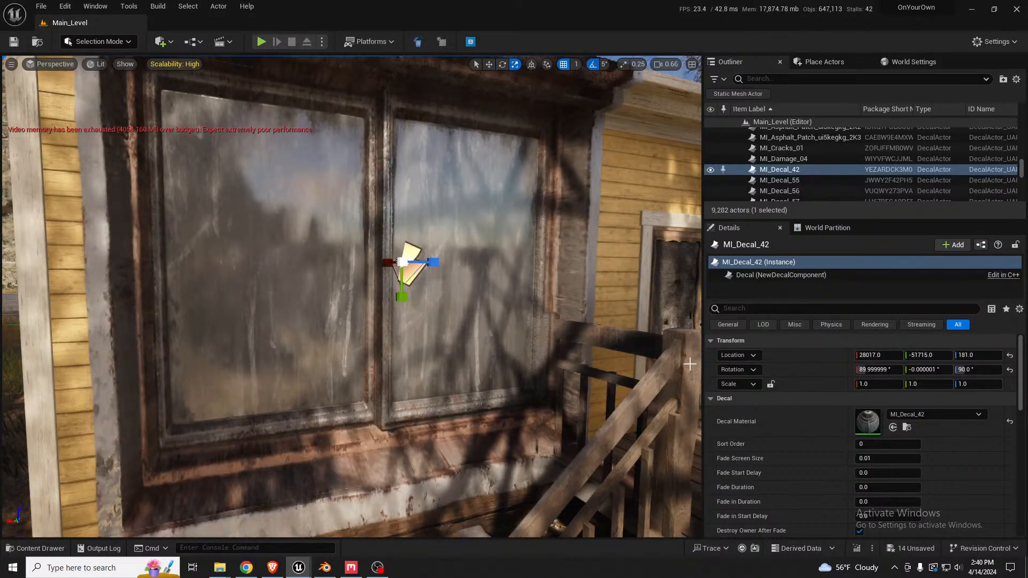
# Scale the MI_Decal_42 window decal to about 0.23 in Y and 0.65 in Z and raise it to Z 187.
pyautogui.moveTo(401, 299); pyautogui.dragTo(406, 270)
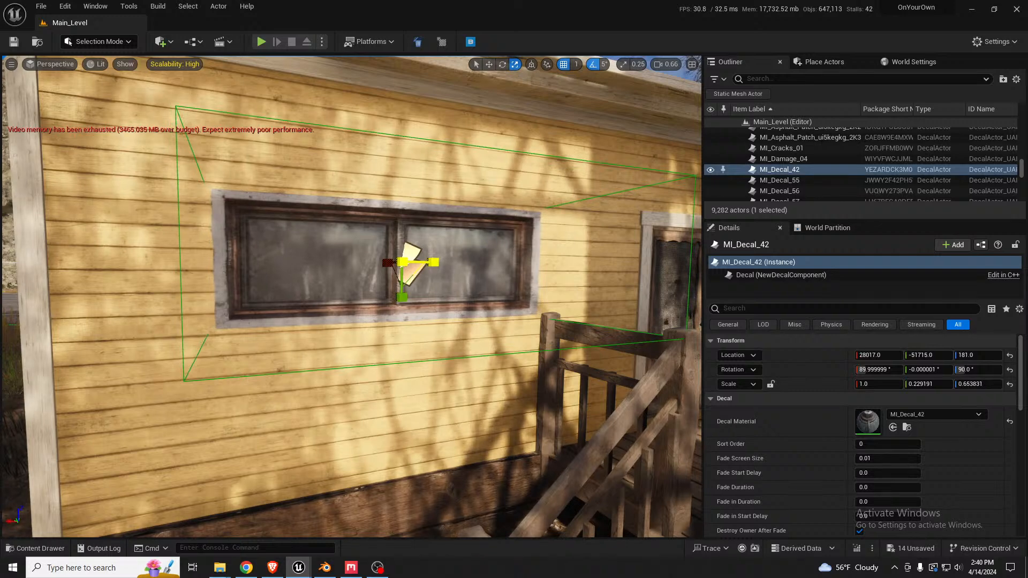
pyautogui.press('w')
pyautogui.moveTo(397, 295); pyautogui.dragTo(402, 295, button='right')
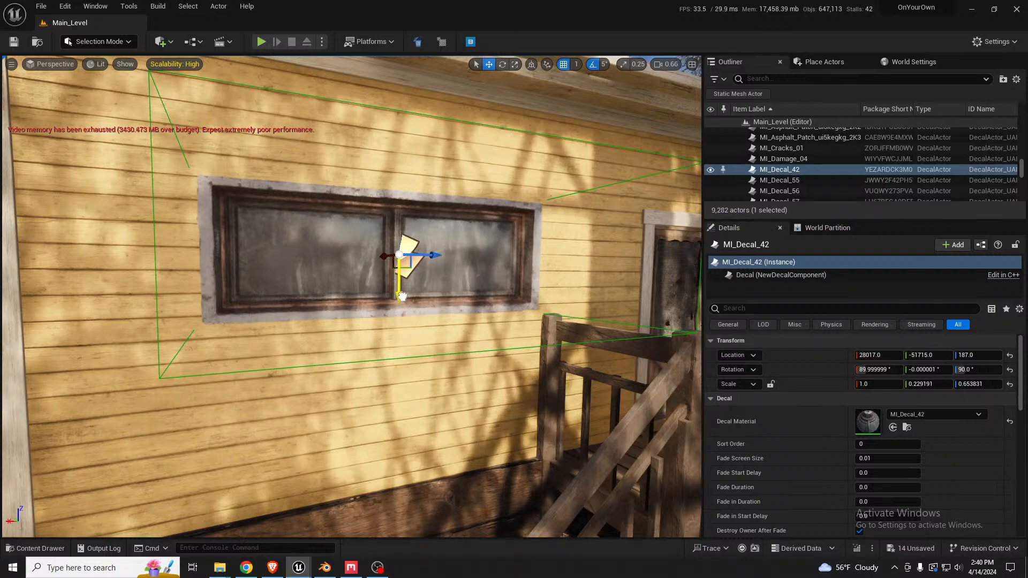
pyautogui.press('a')
pyautogui.moveTo(403, 295); pyautogui.dragTo(393, 274, button='right')
# Shrink the window decal further to about 0.17 in Y and 0.52 in Z.
pyautogui.scroll(-1, 402, 295)
pyautogui.press('w')
pyautogui.press('s')
pyautogui.press('w')
pyautogui.press('s')
pyautogui.press('a')
pyautogui.press('a')
pyautogui.press('w')
pyautogui.press('d')
pyautogui.press('d')
pyautogui.press('s')
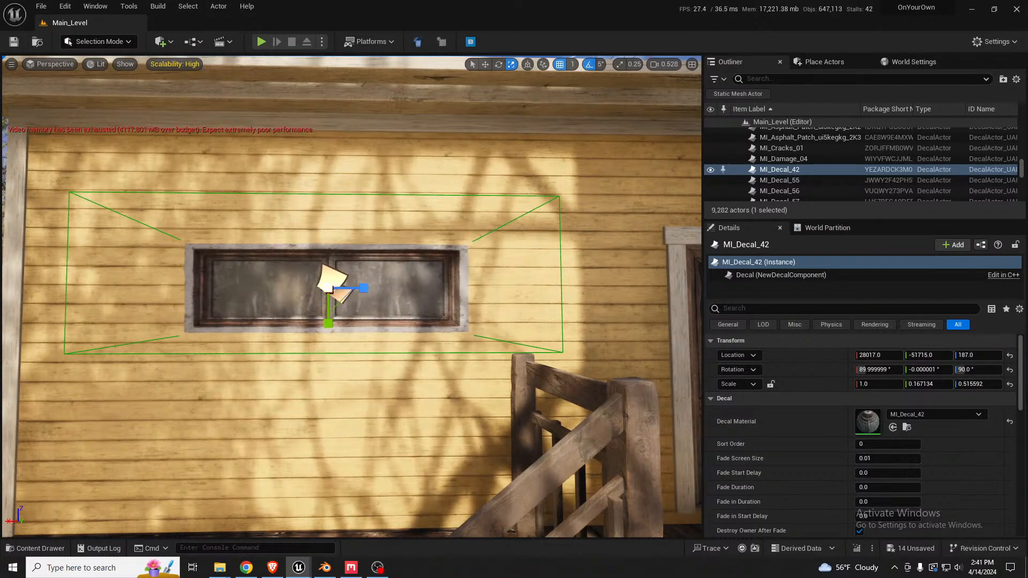
# Move the window decal along the garage wall to X 27853, Z 201 and reduce its Z scale to about 0.49.
pyautogui.moveTo(393, 274); pyautogui.dragTo(411, 274, button='right')
pyautogui.press('w')
pyautogui.moveTo(312, 294); pyautogui.dragTo(491, 276)
pyautogui.press('d')
pyautogui.moveTo(475, 299); pyautogui.dragTo(412, 298, button='right')
pyautogui.press('a')
pyautogui.press('w')
pyautogui.press('r')
pyautogui.moveTo(294, 303); pyautogui.dragTo(271, 304)
pyautogui.press('a')
pyautogui.moveTo(271, 303); pyautogui.dragTo(332, 303, button='right')
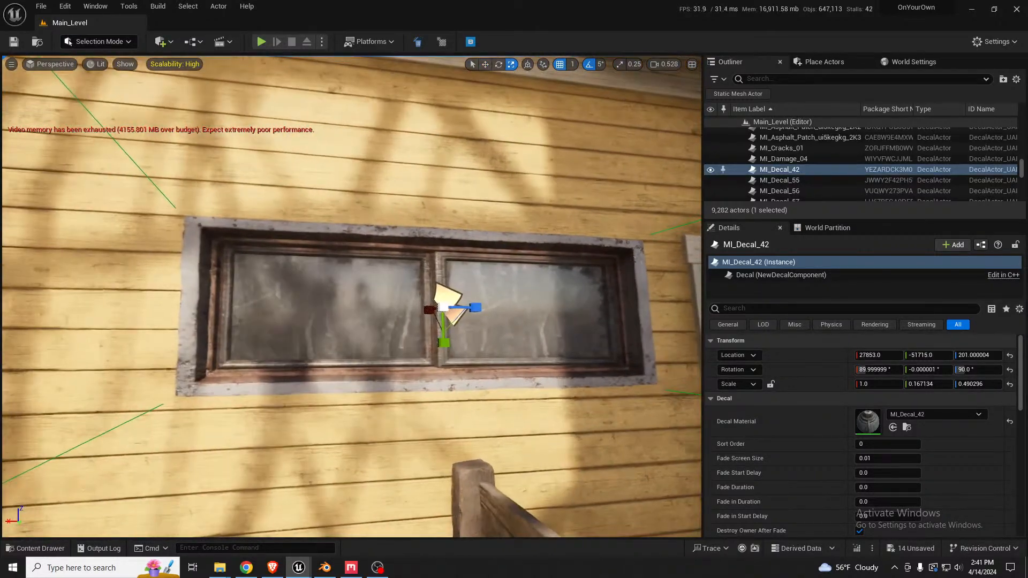
# Switch to Blender and open the garage body mesh in Edit Mode at the four-pane window on the side wall.
pyautogui.click(325, 567)
pyautogui.moveTo(662, 313)
pyautogui.mouseDown(button='middle')
pyautogui.moveTo(701, 301)
pyautogui.moveTo(686, 286)
pyautogui.moveTo(585, 278)
pyautogui.moveTo(717, 272)
pyautogui.moveTo(500, 270)
pyautogui.moveTo(890, 278)
pyautogui.moveTo(401, 278)
pyautogui.moveTo(570, 221)
pyautogui.moveTo(615, 241)
pyautogui.mouseUp(button='middle')
pyautogui.press('z')
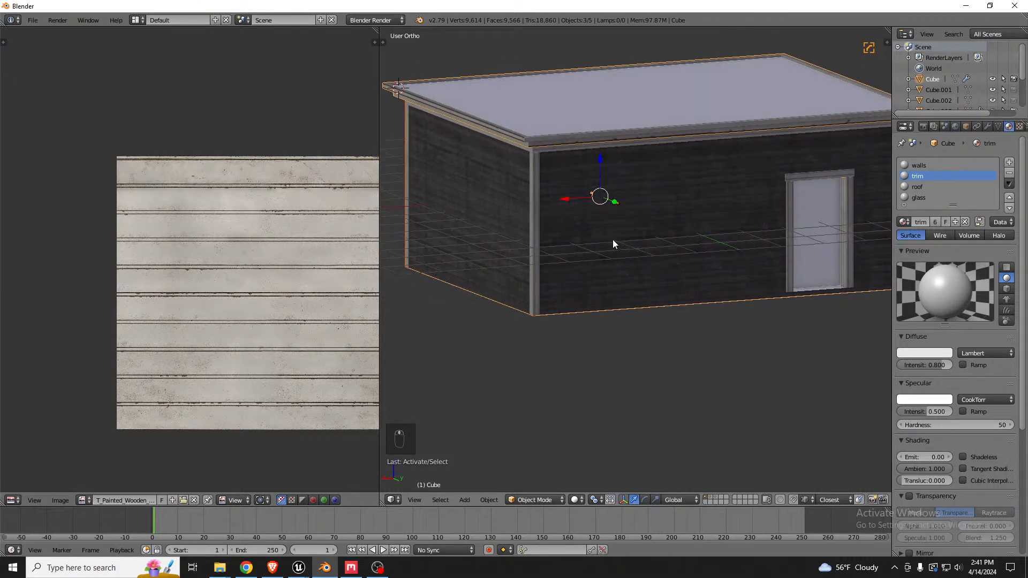
pyautogui.scroll(5, 819, 184)
pyautogui.moveTo(689, 208); pyautogui.dragTo(614, 192, button='middle')
pyautogui.scroll(4, 605, 144)
pyautogui.press('Tab')
pyautogui.press('Tab')
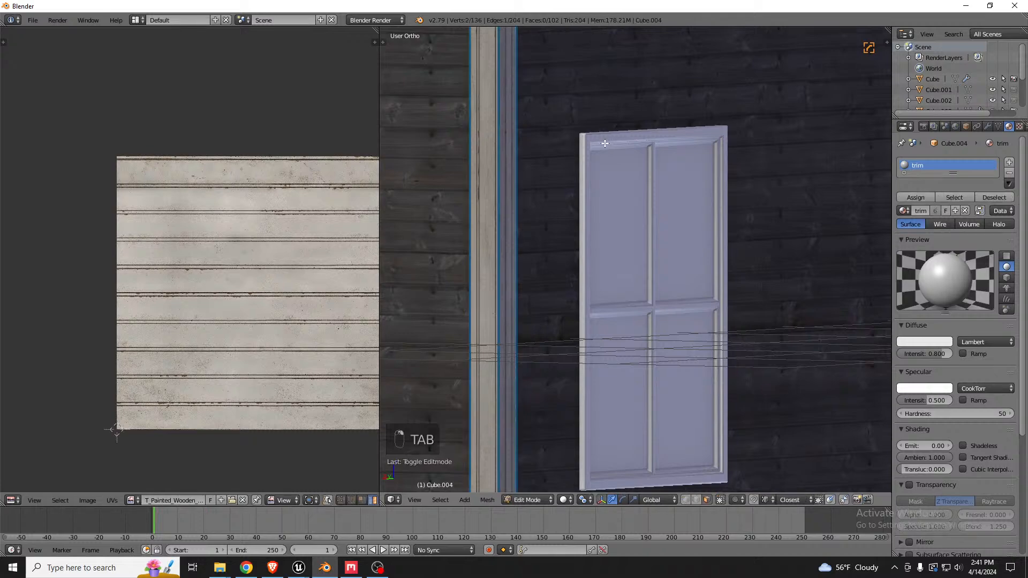
pyautogui.scroll(1, 603, 143)
pyautogui.press('z')
pyautogui.scroll(-5, 600, 141)
pyautogui.moveTo(601, 141); pyautogui.dragTo(634, 212, button='middle')
pyautogui.press('Tab')
pyautogui.scroll(5, 633, 212)
pyautogui.press('z')
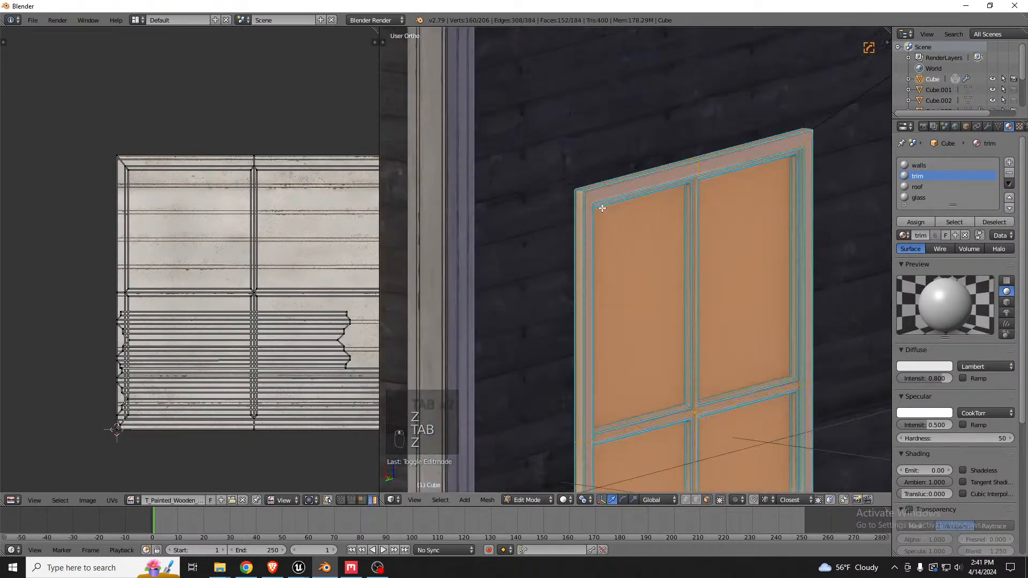
# Select the outer face loop of the side window's frame and grow the selection to include the front trim and backing faces.
pyautogui.press('a')
pyautogui.hotkey('ctrl', 'Tab')
pyautogui.click(569, 203)
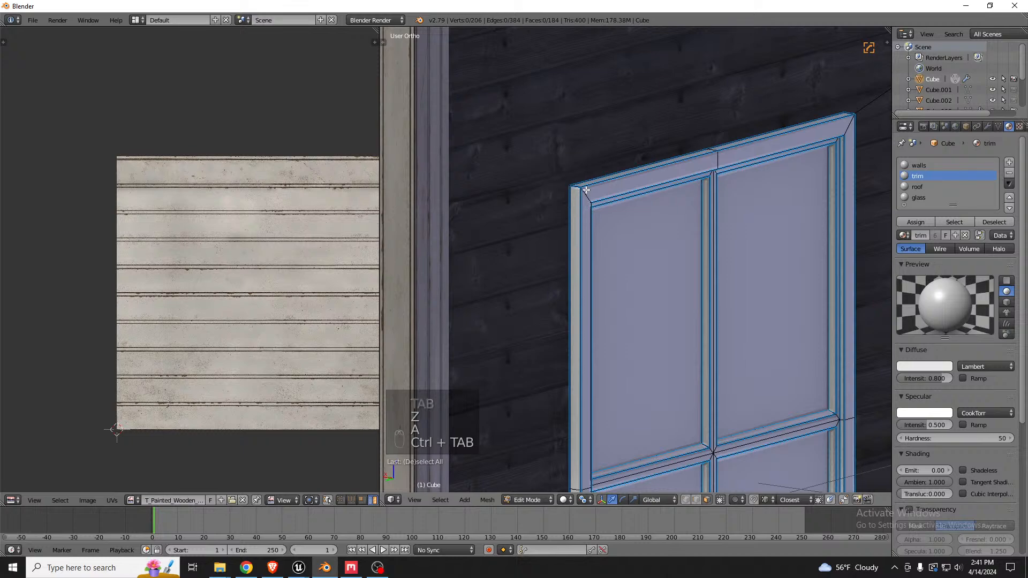
pyautogui.keyDown('alt'); pyautogui.rightClick(580, 187); pyautogui.keyUp('alt')
pyautogui.keyDown('alt'); pyautogui.rightClick(580, 187); pyautogui.keyUp('alt')
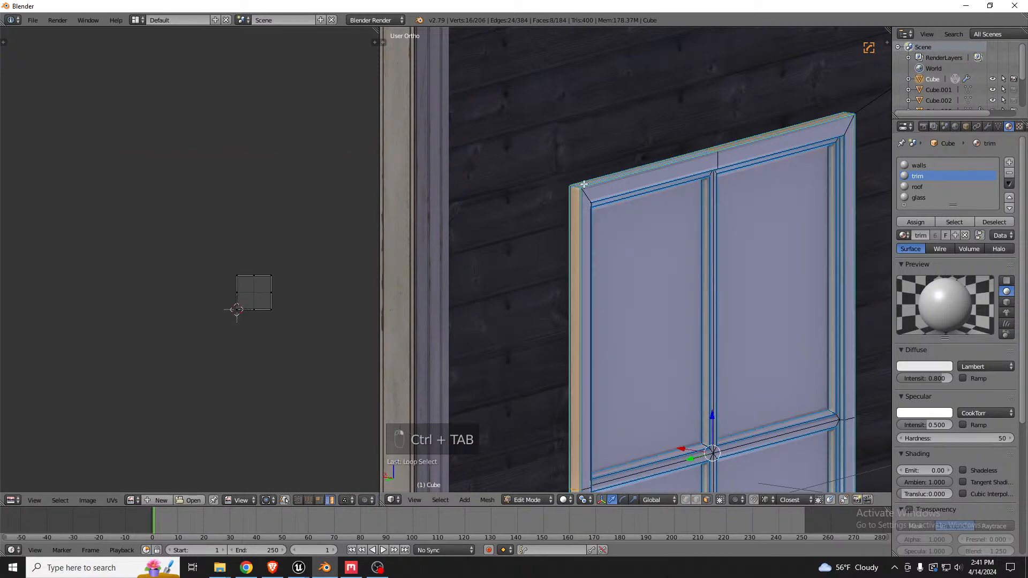
pyautogui.press('ctrl+KP_Add')
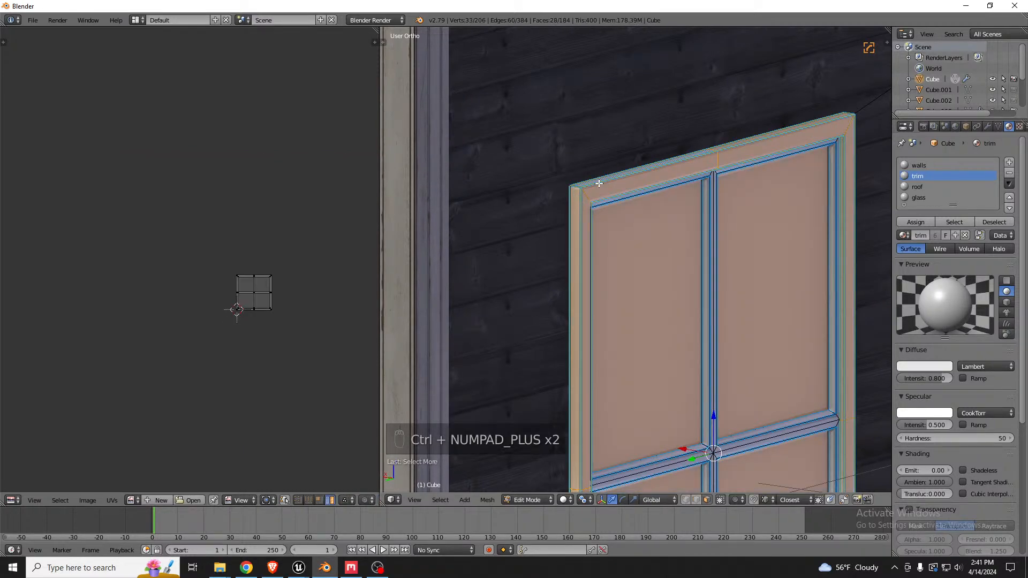
pyautogui.scroll(-2, 598, 183)
pyautogui.press('z')
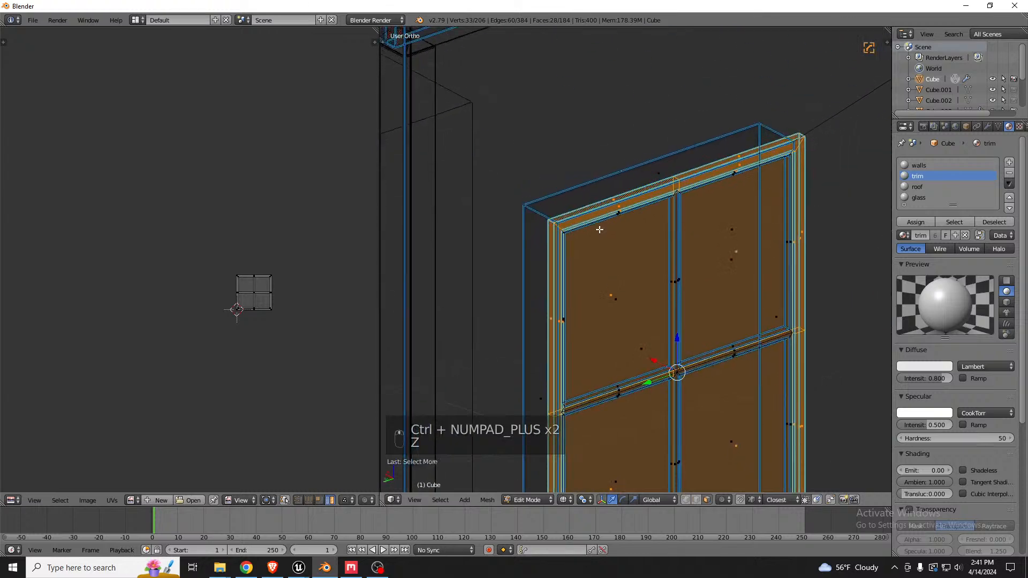
pyautogui.press('z')
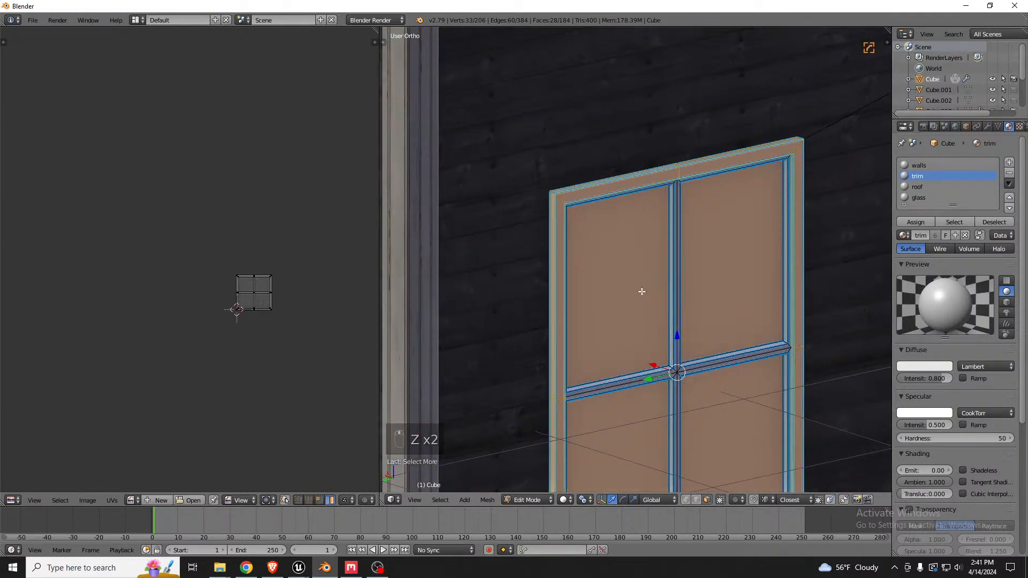
# Duplicate the selected window frame and place the copy on the adjacent wall beside the door.
pyautogui.press('g')
pyautogui.rightClick(624, 245)
pyautogui.scroll(-5, 560, 230)
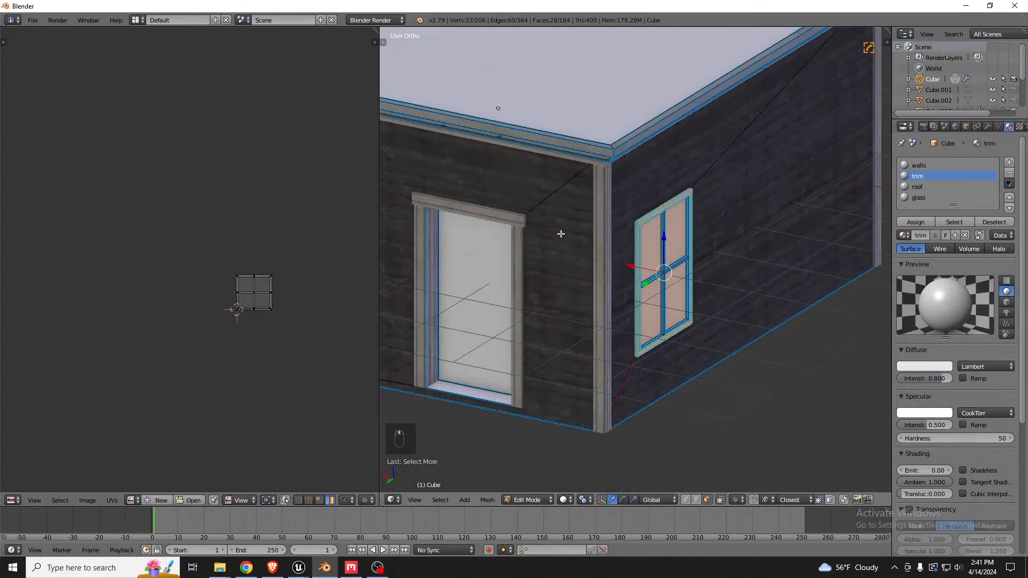
pyautogui.press('z')
pyautogui.scroll(5, 608, 241)
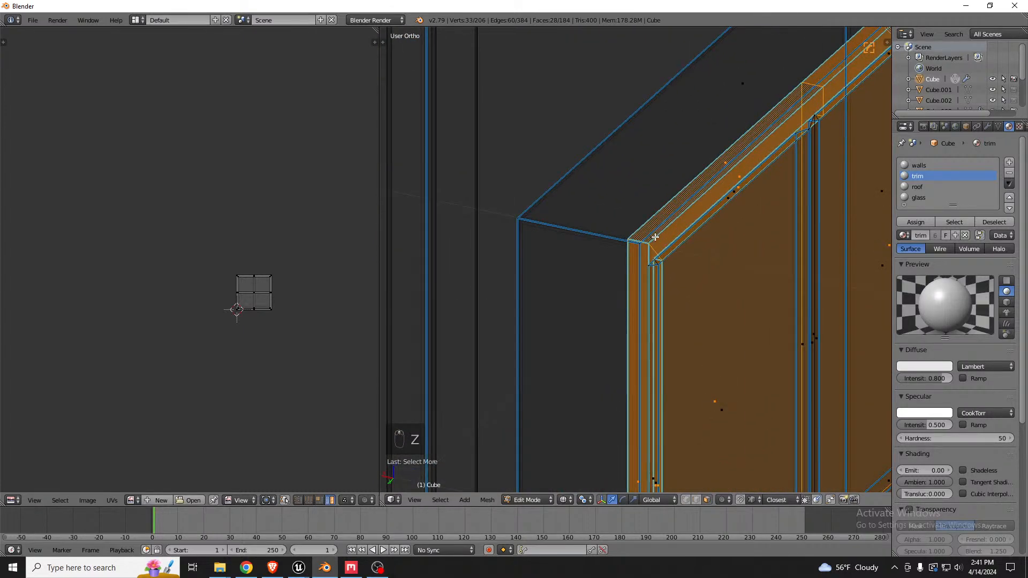
pyautogui.scroll(-5, 655, 237)
pyautogui.hotkey('shift', 'space')
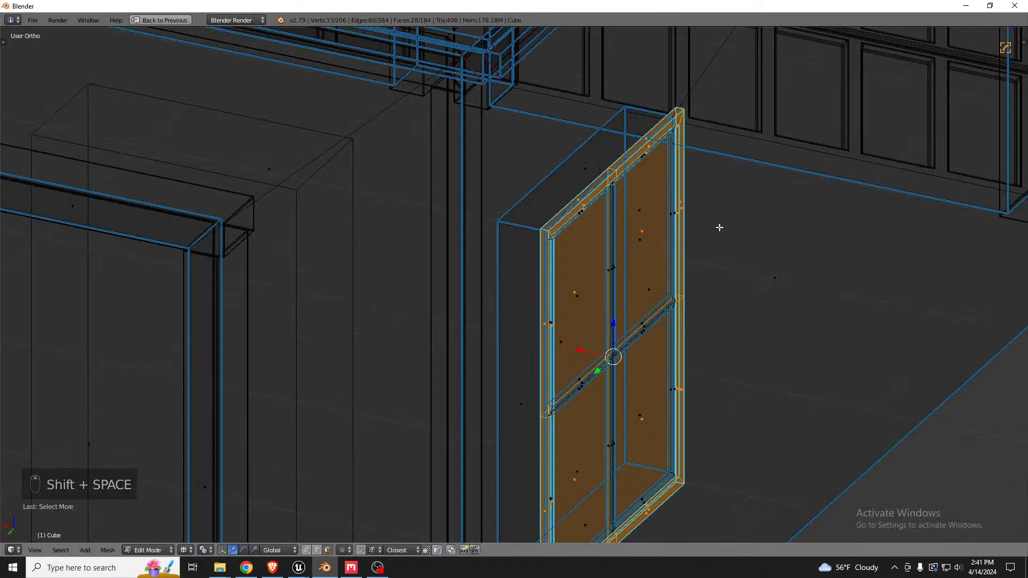
pyautogui.scroll(-2, 760, 227)
pyautogui.hotkey('shift', 'd')
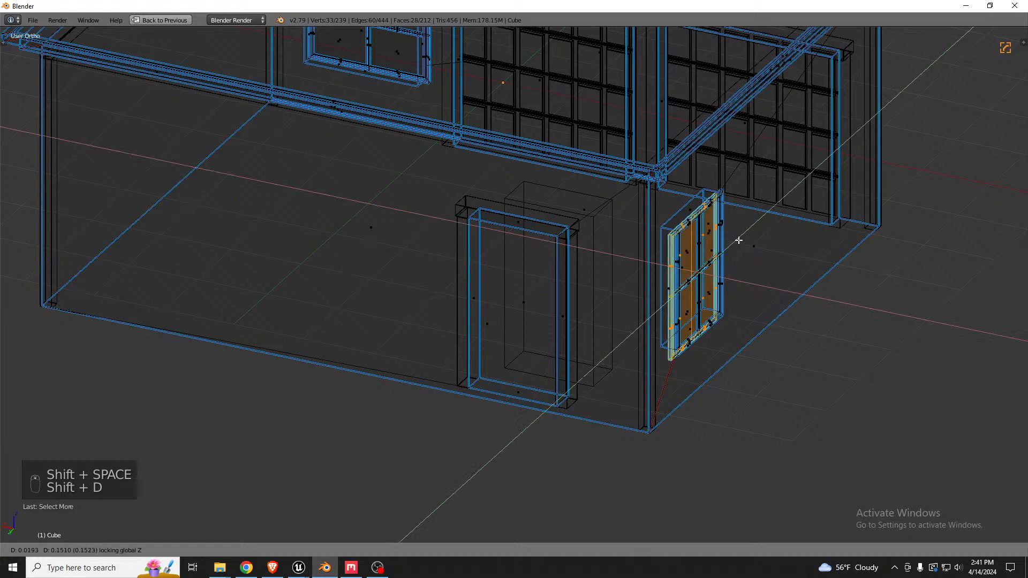
pyautogui.click(454, 223)
pyautogui.press('z')
pyautogui.scroll(4, 445, 236)
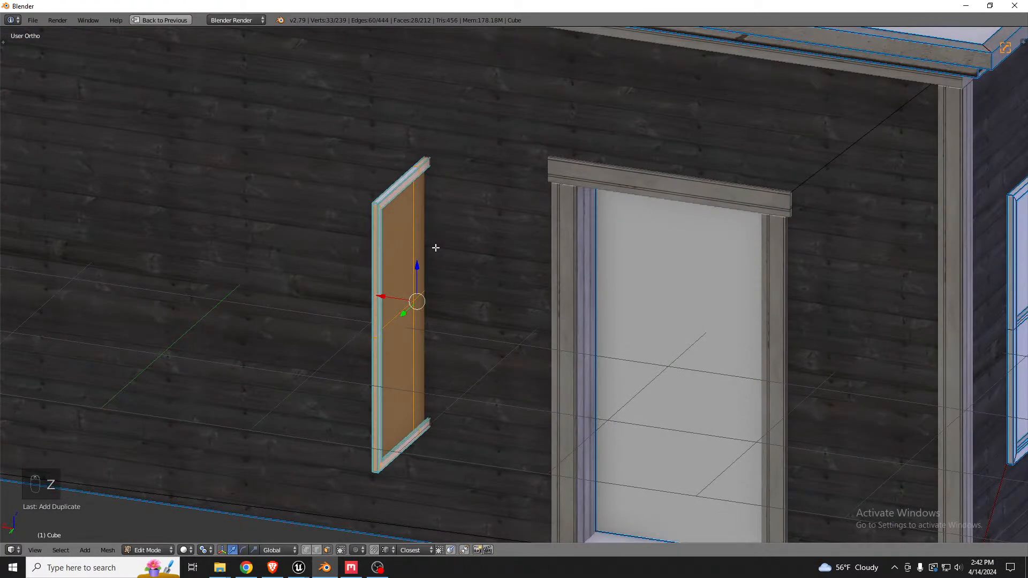
# Rotate the duplicated frame 90° to face along the door's wall and 90° about Y to lay it horizontally.
pyautogui.write('r')
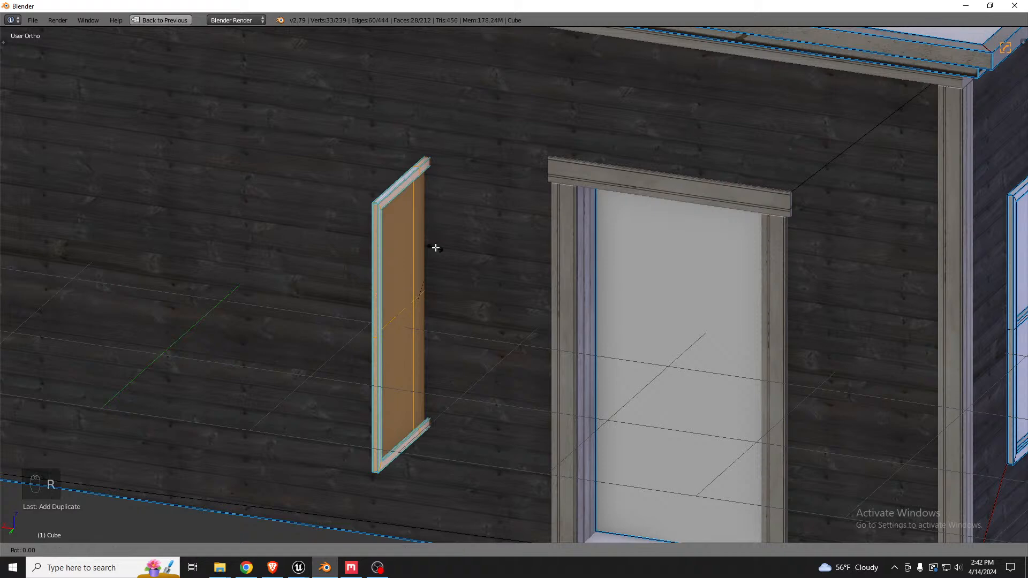
pyautogui.write('90')
pyautogui.press('Return')
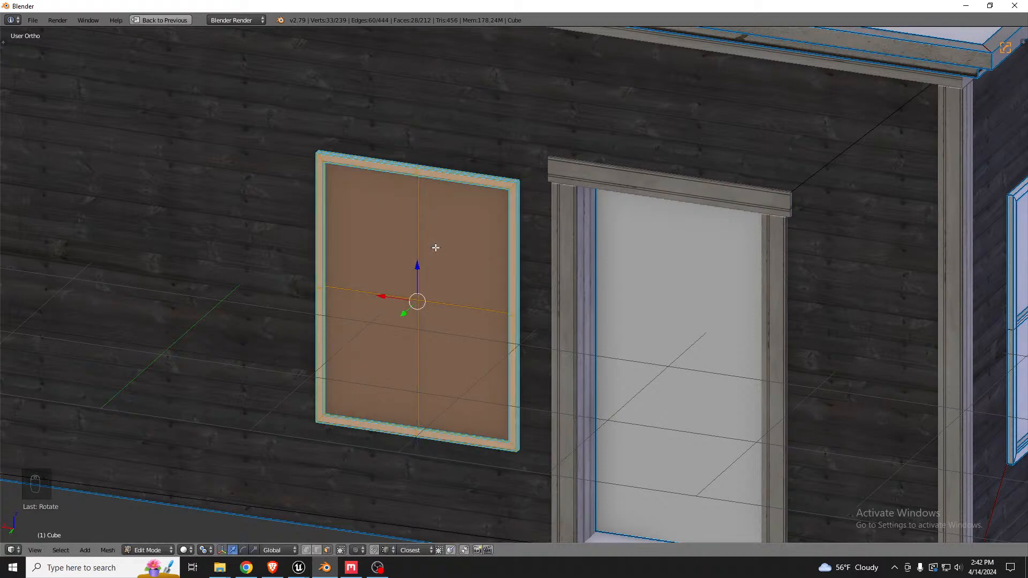
pyautogui.write('ry90')
pyautogui.press('Return')
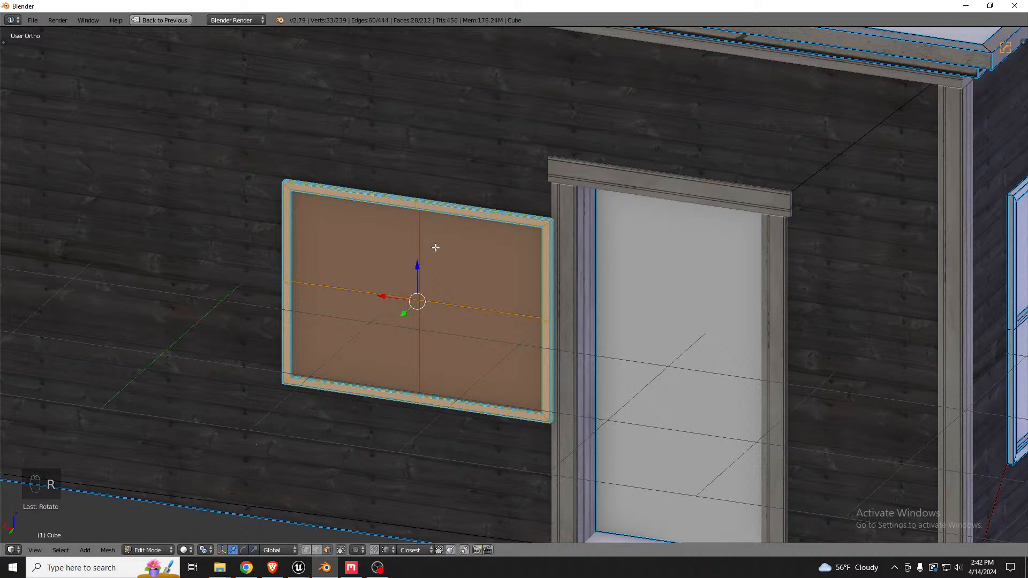
# Move the horizontal frame against the wall and raise it level with the upper part of the door.
pyautogui.moveTo(436, 246); pyautogui.dragTo(454, 307, button='middle')
pyautogui.moveTo(446, 318)
pyautogui.mouseDown()
pyautogui.moveTo(423, 306)
pyautogui.moveTo(430, 307)
pyautogui.mouseUp()
pyautogui.moveTo(430, 307); pyautogui.dragTo(386, 278, button='middle')
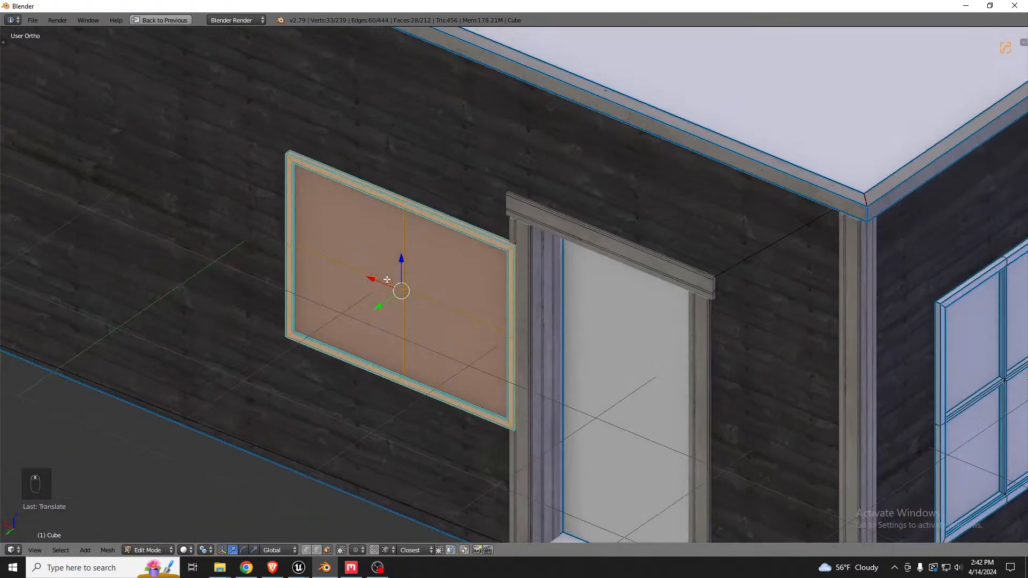
pyautogui.scroll(4, 388, 276)
pyautogui.moveTo(412, 312); pyautogui.dragTo(373, 170)
pyautogui.scroll(-3, 403, 236)
pyautogui.moveTo(403, 236); pyautogui.dragTo(347, 199, button='middle')
pyautogui.scroll(-2, 474, 261)
pyautogui.scroll(2, 455, 216)
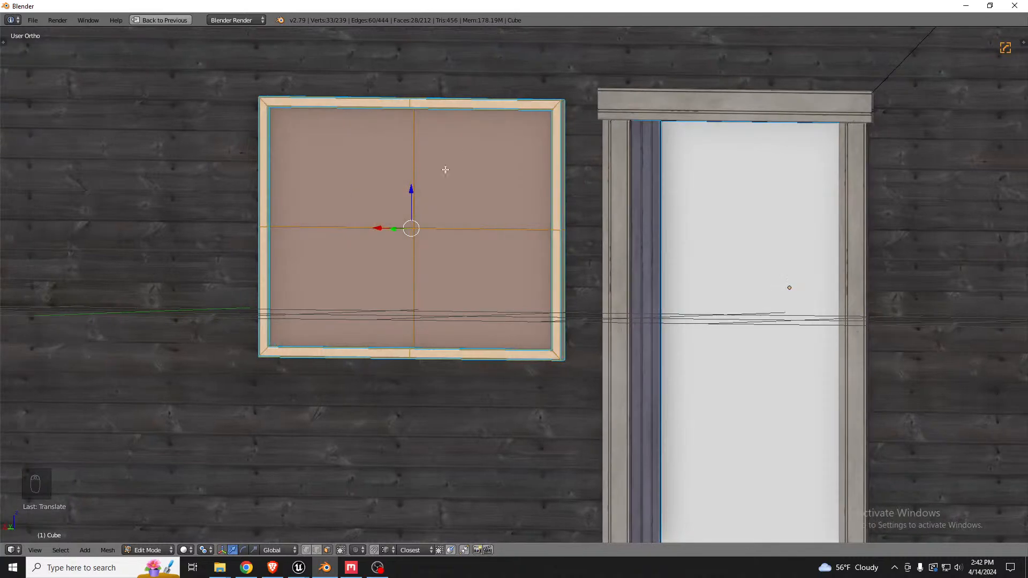
pyautogui.moveTo(487, 149); pyautogui.dragTo(507, 159, button='middle')
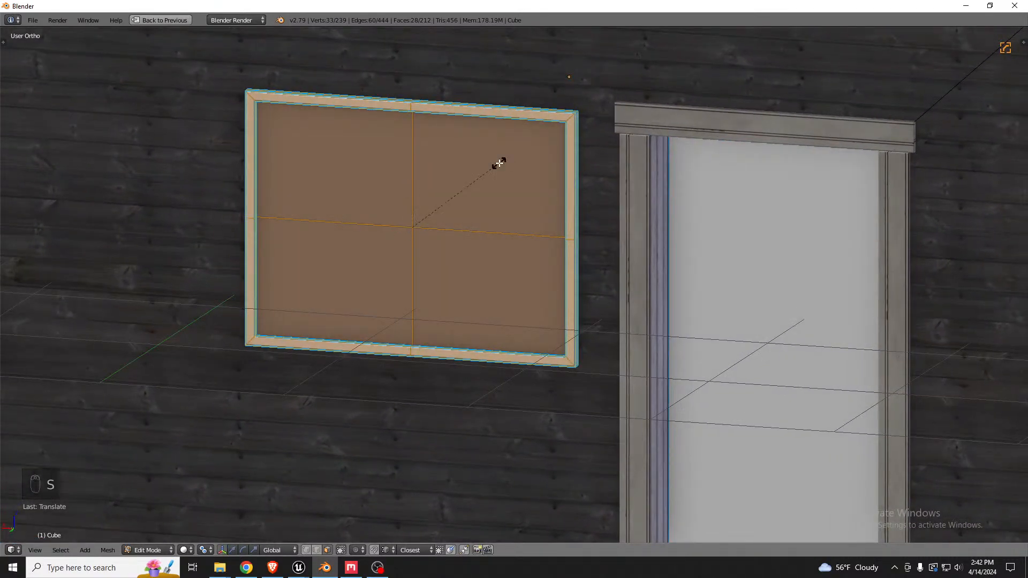
pyautogui.press('z')
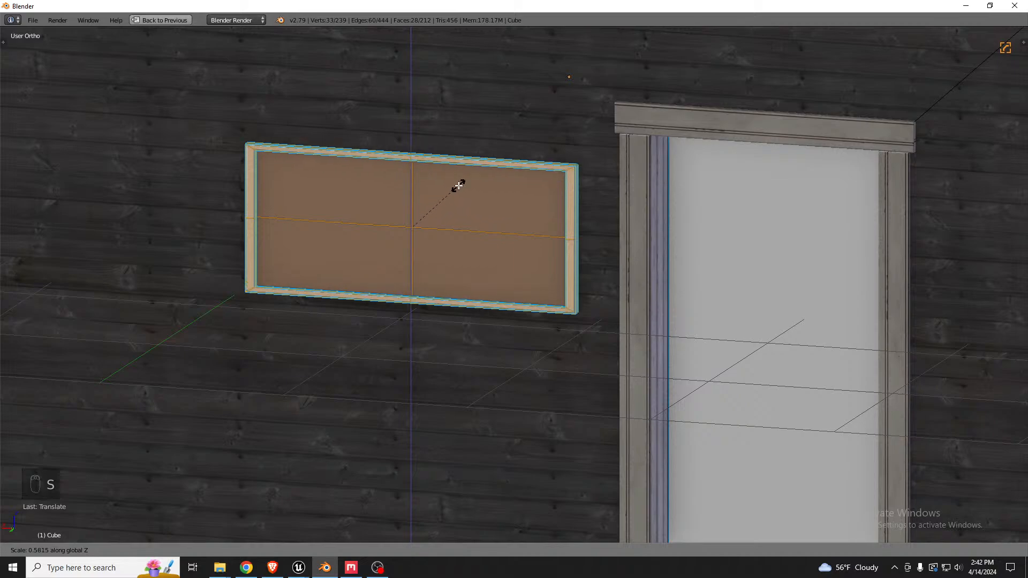
pyautogui.rightClick(459, 185)
# Box-select the frame's bottom rail and move it up about 0.59 along Z to shorten the window.
pyautogui.moveTo(458, 185); pyautogui.dragTo(484, 173, button='middle')
pyautogui.press('z')
pyautogui.moveTo(473, 267); pyautogui.dragTo(475, 298, button='middle')
pyautogui.press('a')
pyautogui.hotkey('ctrl', 'Tab')
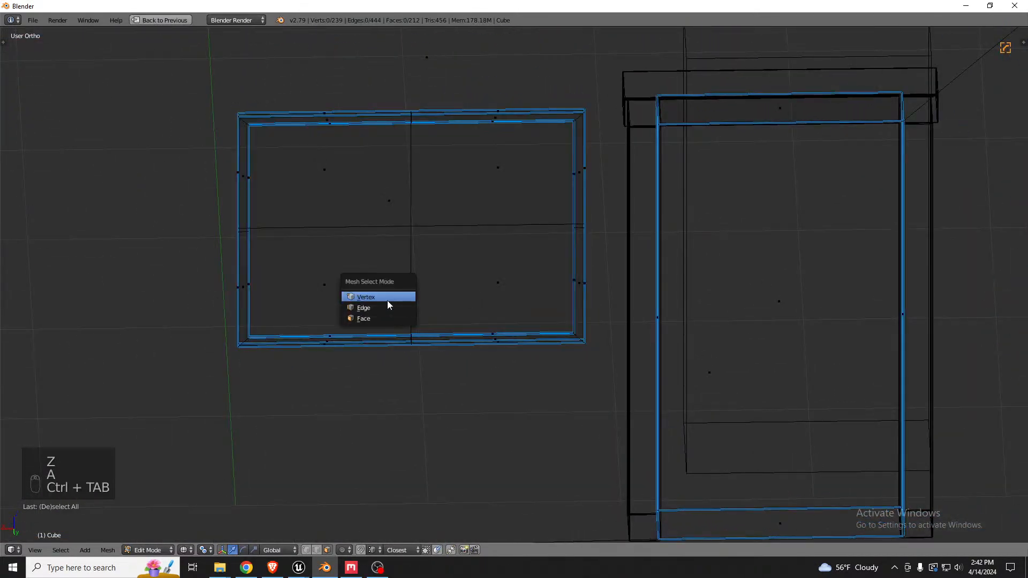
pyautogui.click(387, 308)
pyautogui.press('b')
pyautogui.moveTo(222, 330); pyautogui.dragTo(590, 364)
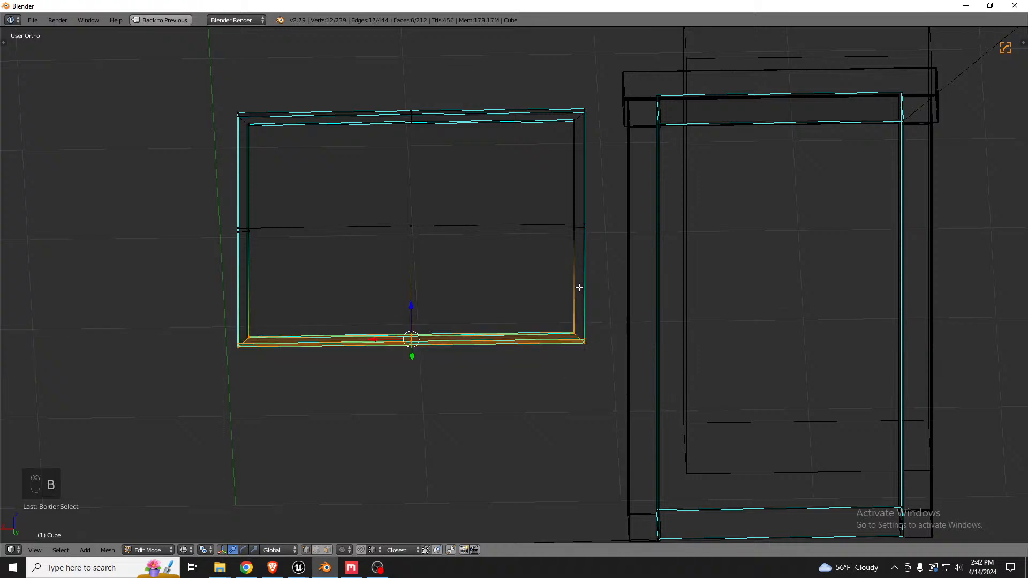
pyautogui.press('g')
pyautogui.press('z')
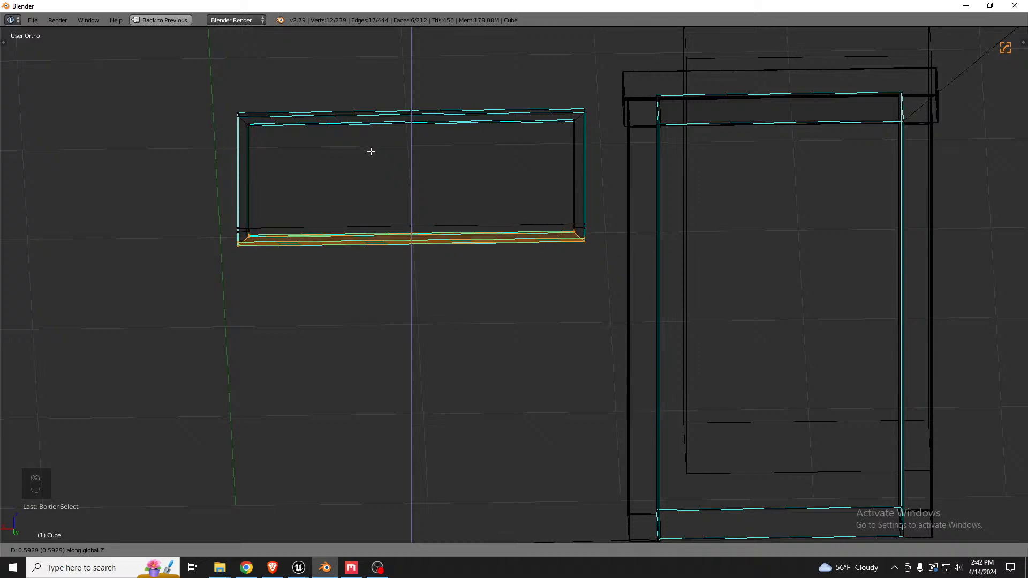
pyautogui.click(370, 151)
pyautogui.moveTo(540, 226)
pyautogui.mouseDown(button='middle')
pyautogui.moveTo(542, 217)
pyautogui.moveTo(559, 224)
pyautogui.mouseUp(button='middle')
pyautogui.scroll(5, 560, 226)
pyautogui.press('z')
pyautogui.press('g')
pyautogui.press('z')
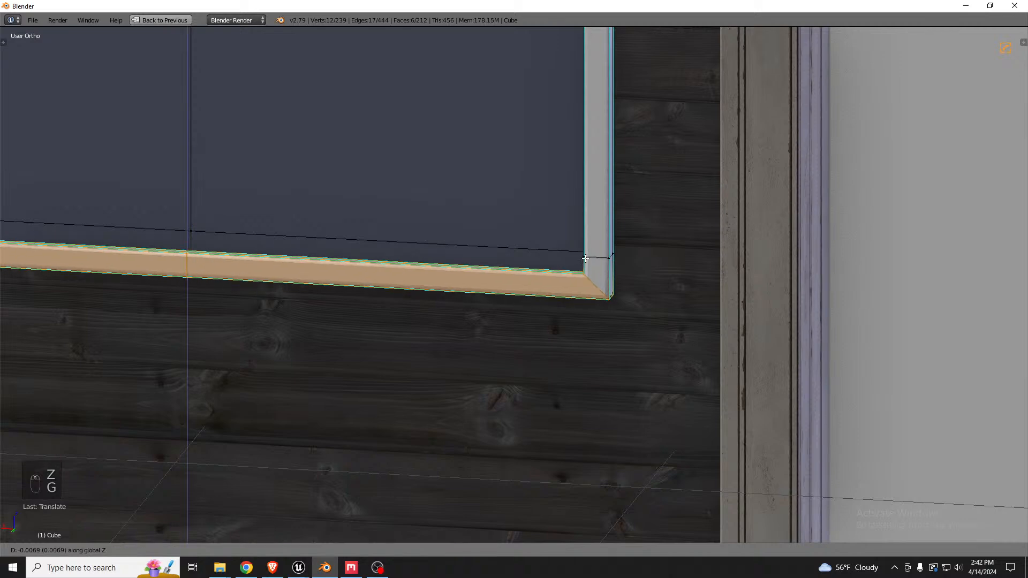
pyautogui.rightClick(584, 266)
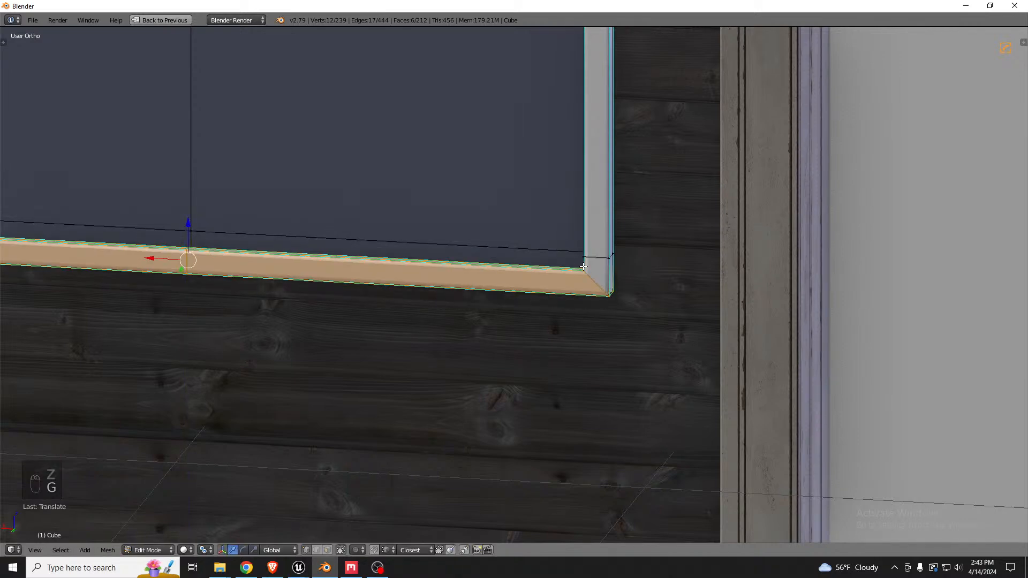
# Change the snap element and nudge the frame's bottom rail slightly up along Z.
pyautogui.hotkey('ctrl', 'shift', 'Tab')
pyautogui.click(575, 266)
pyautogui.press('g')
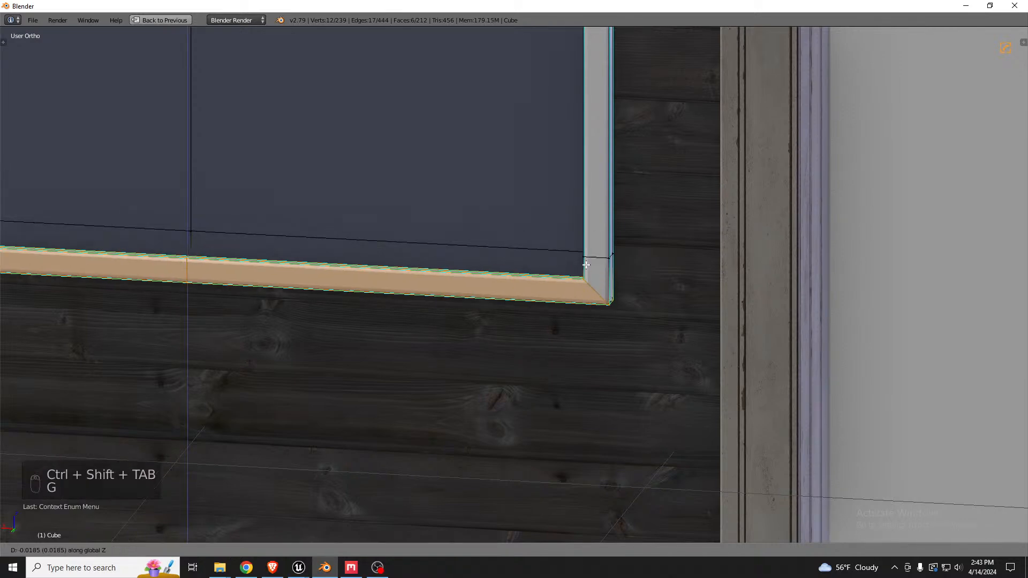
pyautogui.press('z')
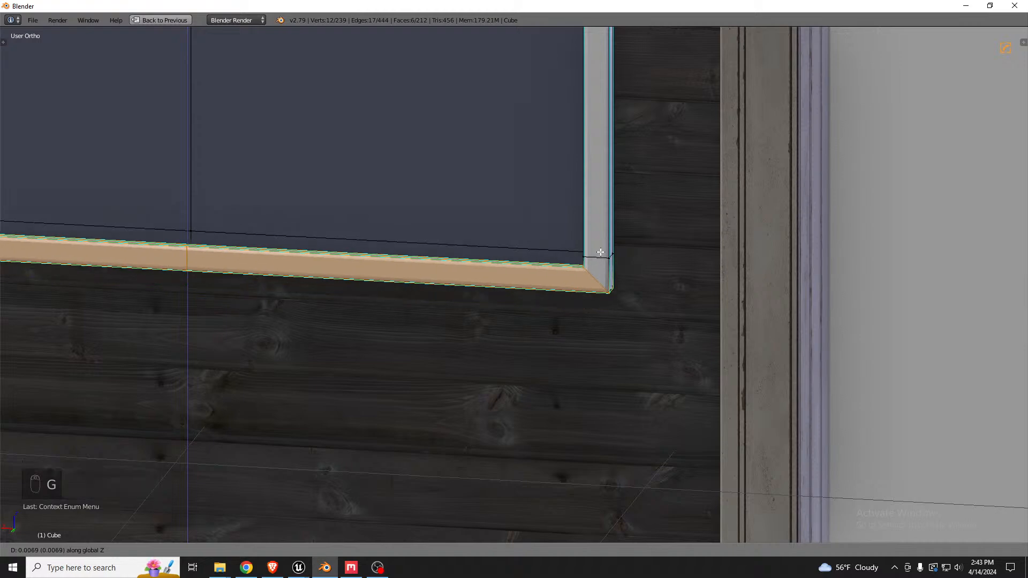
pyautogui.click(600, 248)
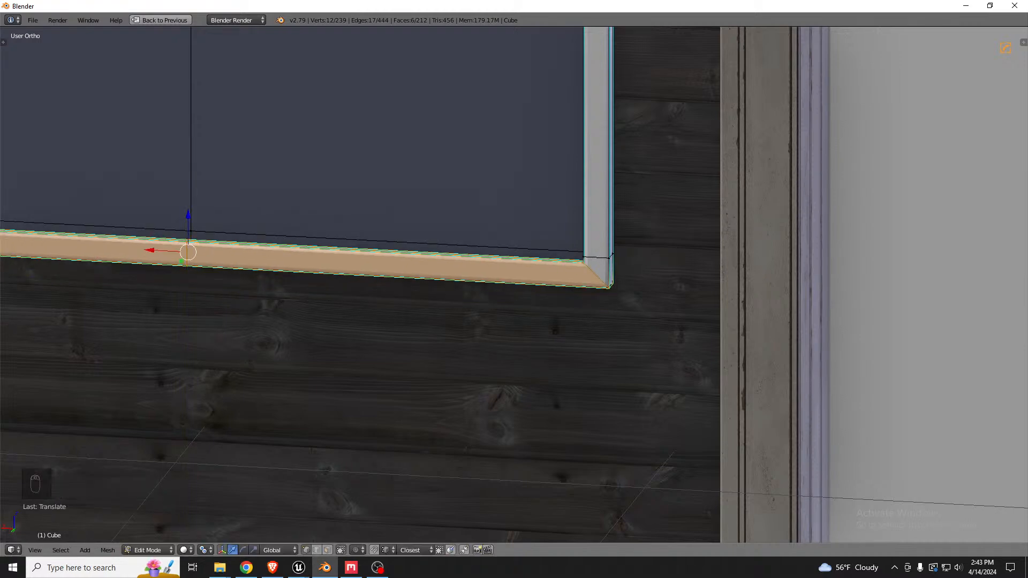
# Switch to Unreal Engine to compare the window decal's proportions, and return to the frame in Blender.
pyautogui.hotkey('alt', 'Tab')
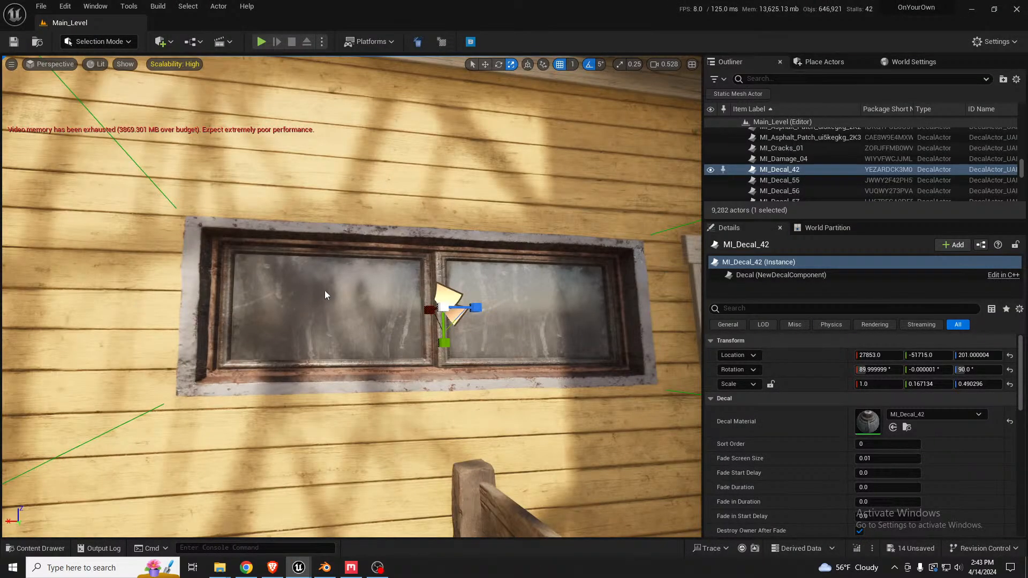
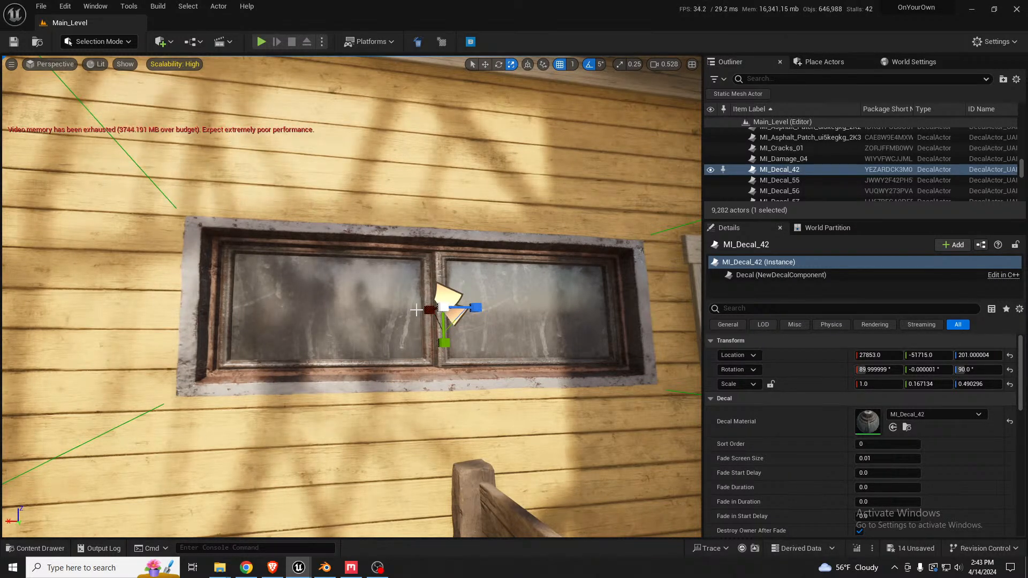
pyautogui.click(326, 567)
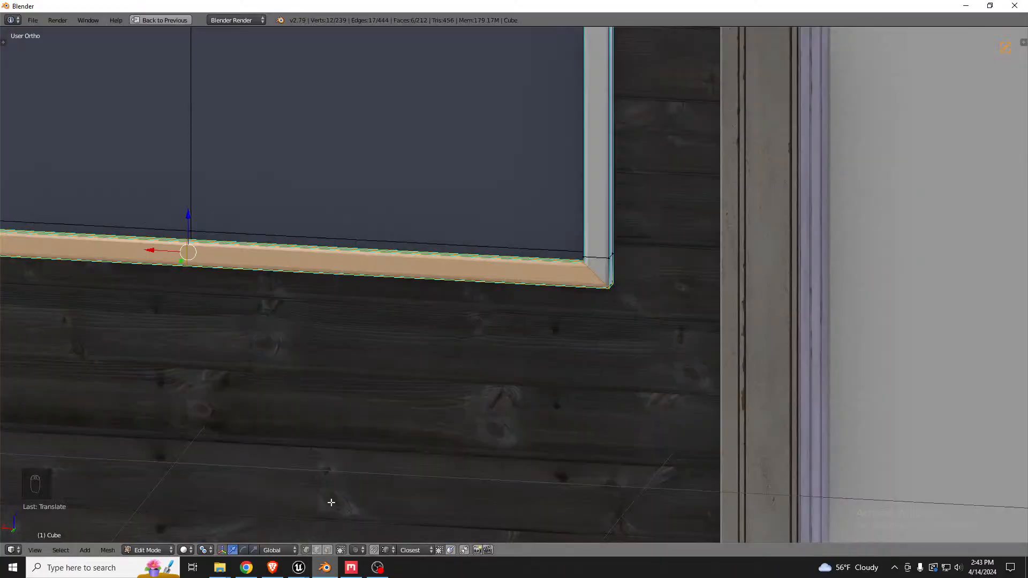
# Switch the window frame mesh to face selection mode.
pyautogui.scroll(-5, 420, 337)
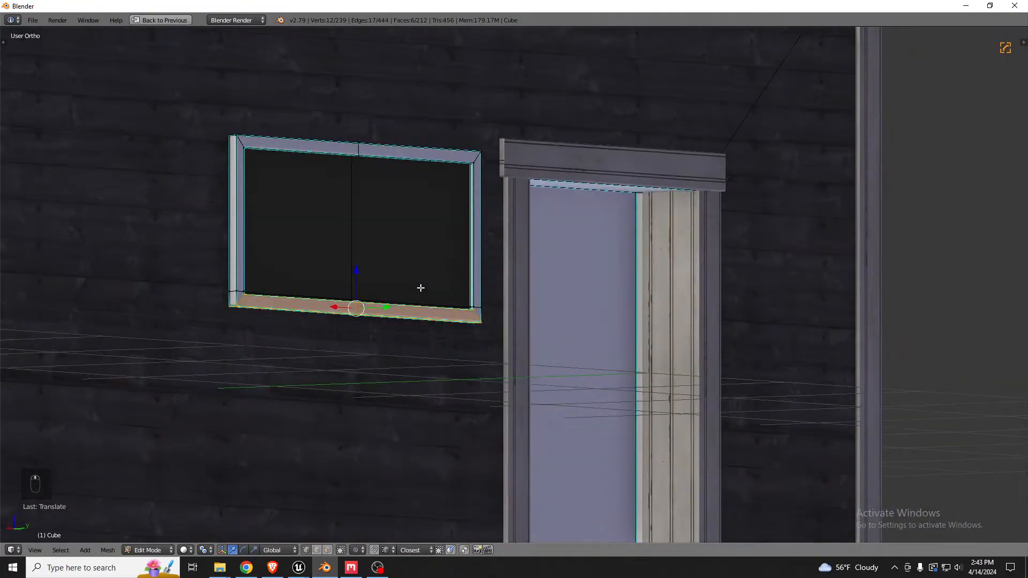
pyautogui.moveTo(421, 288); pyautogui.dragTo(413, 284, button='middle')
pyautogui.hotkey('ctrl', 'Tab')
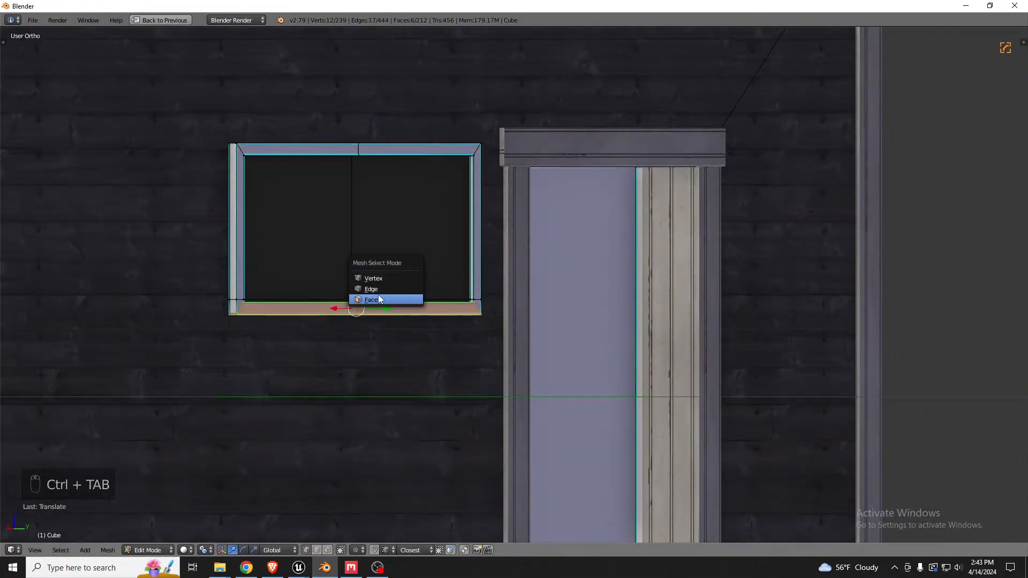
pyautogui.click(378, 299)
# Try deleting the window's two inner pane faces together with the narrow strips above the bottom rail.
pyautogui.rightClick(321, 230)
pyautogui.keyDown('shift'); pyautogui.rightClick(394, 214); pyautogui.keyUp('shift')
pyautogui.moveTo(395, 214); pyautogui.dragTo(404, 245, button='middle')
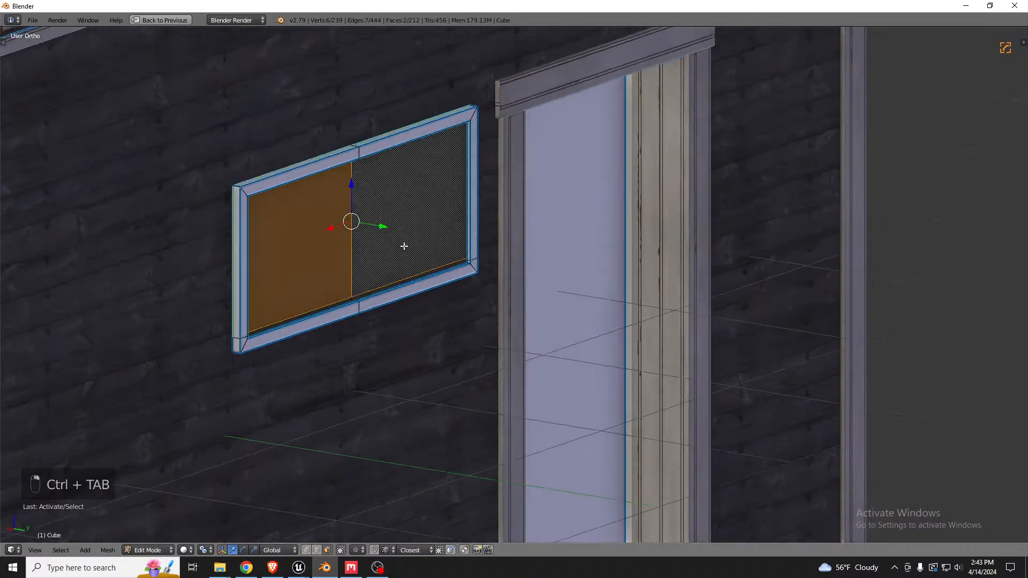
pyautogui.scroll(5, 343, 297)
pyautogui.keyDown('shift'); pyautogui.rightClick(340, 318); pyautogui.keyUp('shift')
pyautogui.keyDown('shift'); pyautogui.rightClick(417, 302); pyautogui.keyUp('shift')
pyautogui.moveTo(460, 287); pyautogui.dragTo(492, 282, button='middle')
pyautogui.moveTo(423, 266); pyautogui.dragTo(403, 258, button='middle')
pyautogui.press('x')
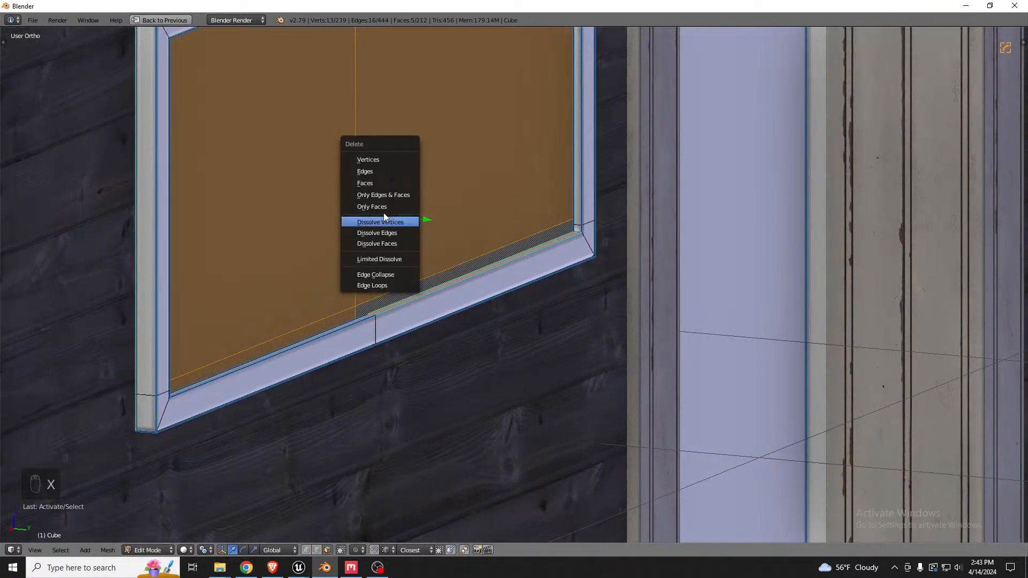
pyautogui.click(375, 183)
pyautogui.moveTo(475, 222); pyautogui.dragTo(468, 250, button='middle')
pyautogui.hotkey('ctrl', 'z')
# Select the two inner pane faces and the two narrow strips below them, and delete these faces.
pyautogui.keyDown('alt'); pyautogui.keyDown('shift'); pyautogui.rightClick(607, 109); pyautogui.keyUp('shift'); pyautogui.keyUp('alt')
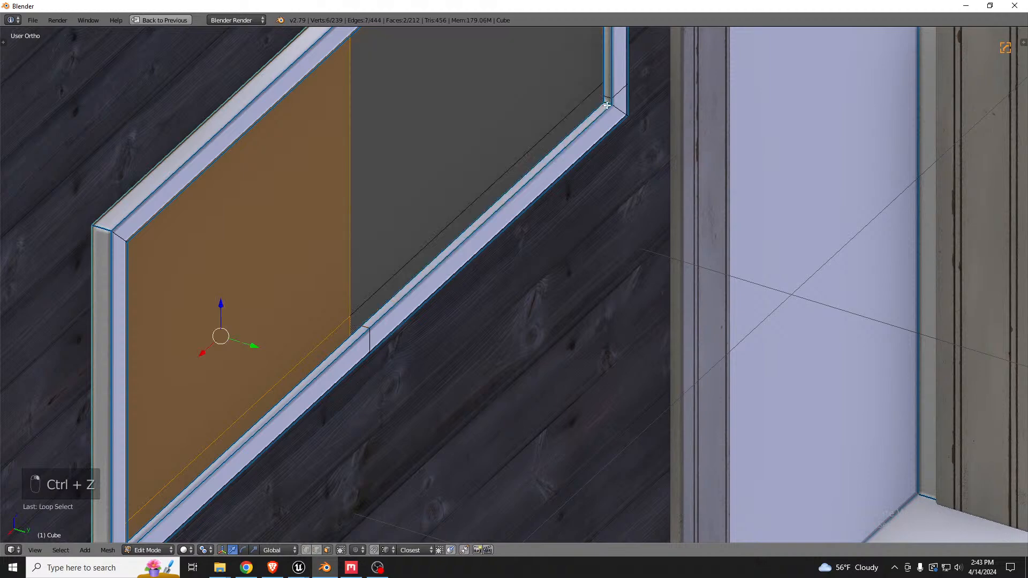
pyautogui.rightClick(411, 151)
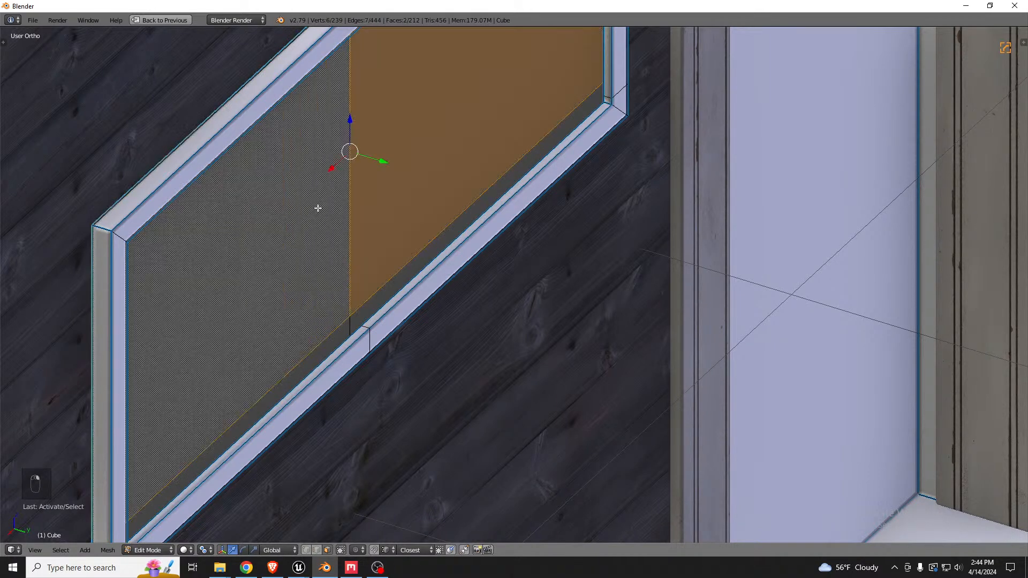
pyautogui.keyDown('shift'); pyautogui.rightClick(326, 334); pyautogui.keyUp('shift')
pyautogui.press('x')
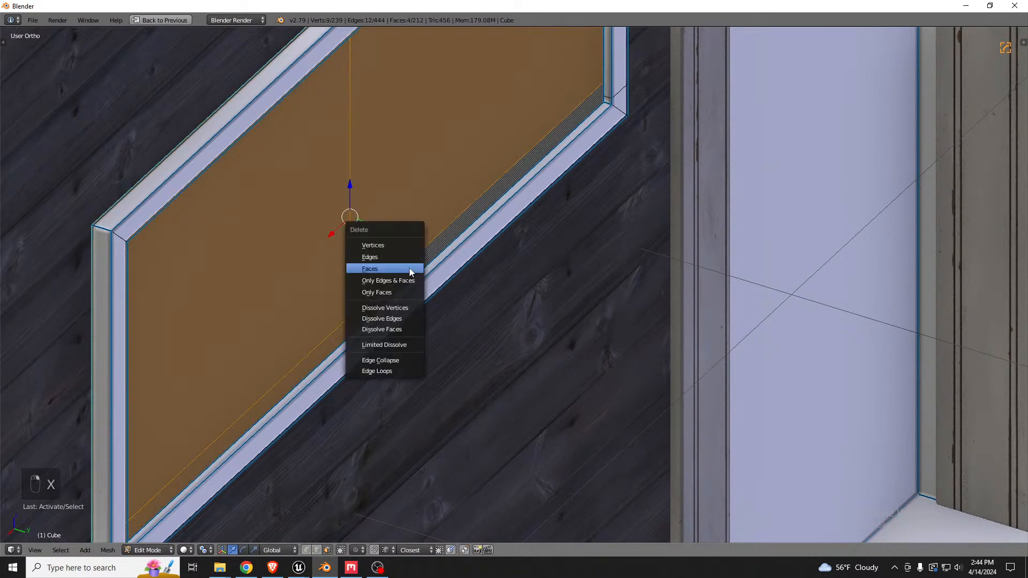
pyautogui.click(384, 270)
pyautogui.scroll(-3, 389, 280)
# Select the whole linked window frame and shift it slightly along Y relative to the wall.
pyautogui.moveTo(482, 218); pyautogui.dragTo(310, 161, button='middle')
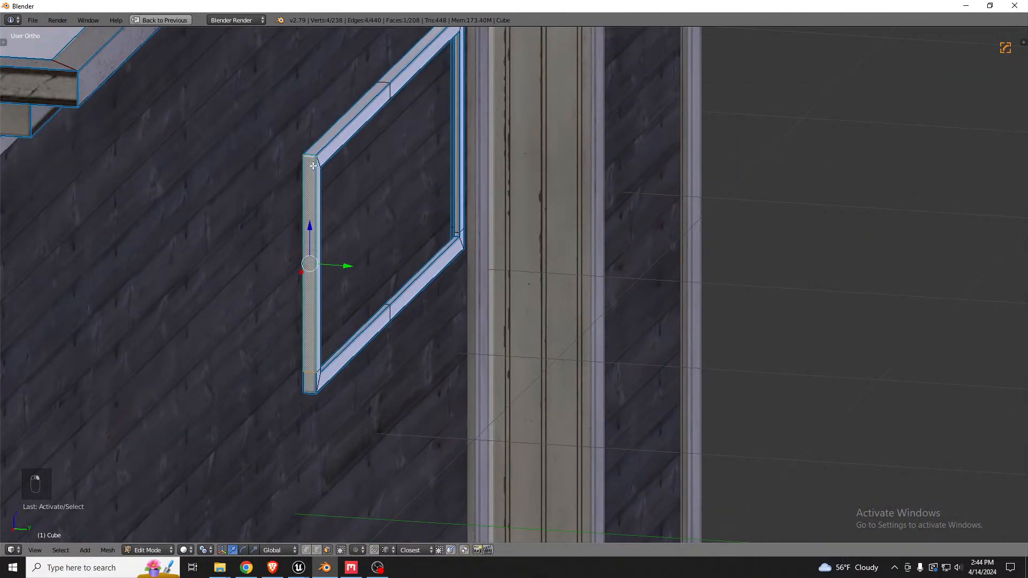
pyautogui.press('l')
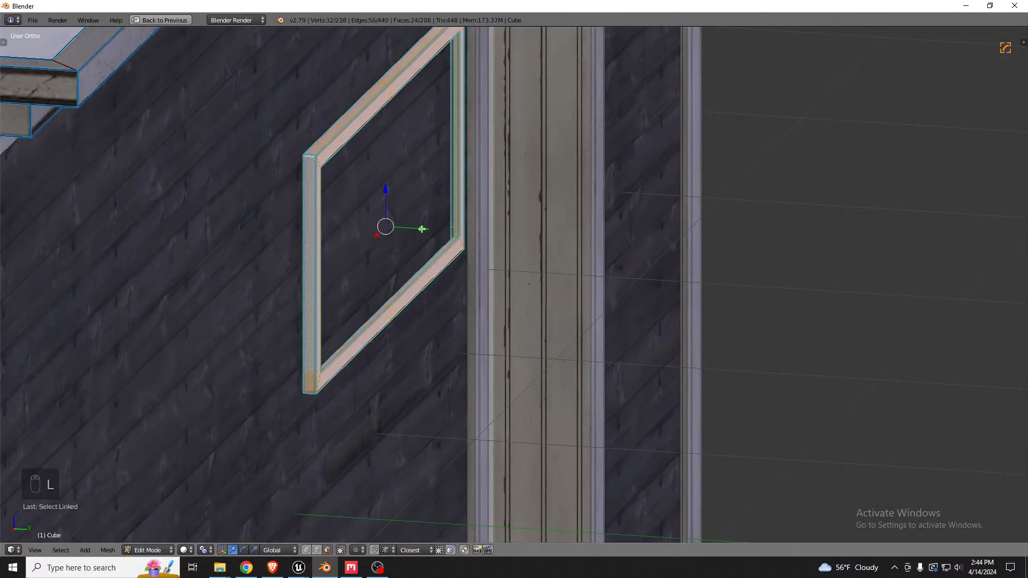
pyautogui.moveTo(421, 229); pyautogui.dragTo(431, 196)
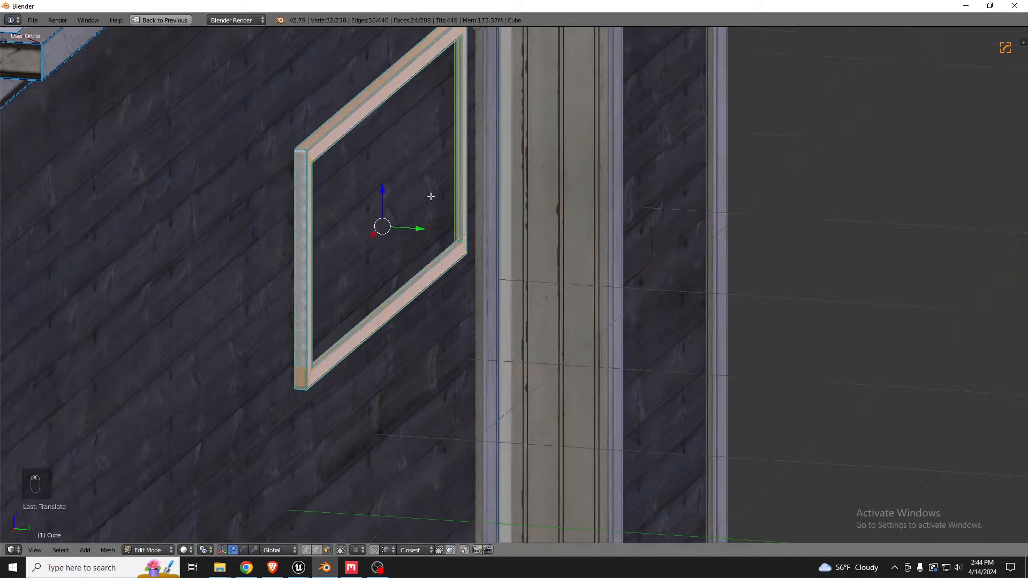
pyautogui.moveTo(431, 197); pyautogui.dragTo(356, 177, button='middle')
# Raise the whole window frame slightly along Z toward the top of the door trim and leave Edit Mode.
pyautogui.press('Tab')
pyautogui.scroll(-4, 345, 186)
pyautogui.scroll(2, 385, 196)
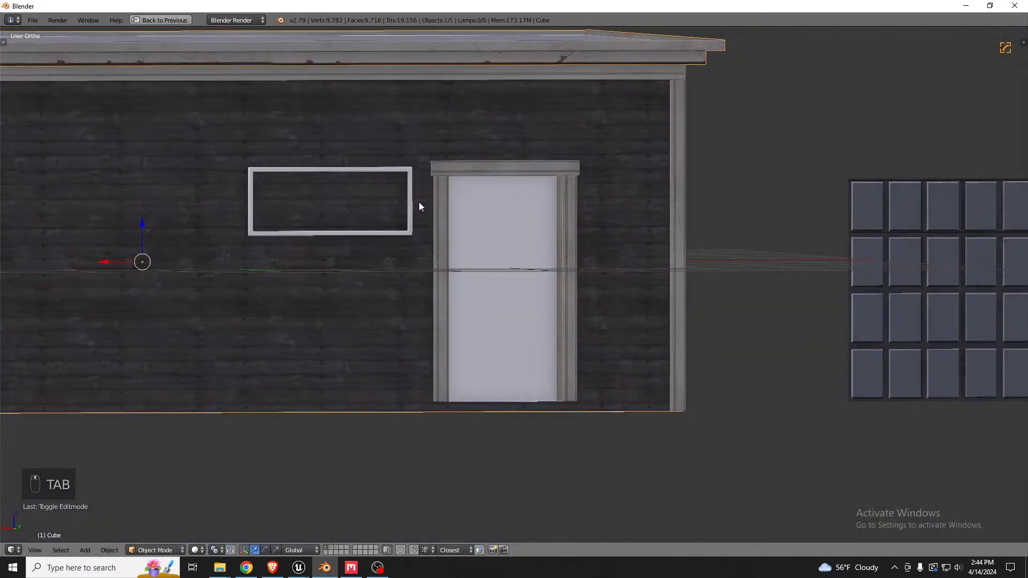
pyautogui.scroll(-1, 414, 193)
pyautogui.scroll(4, 410, 179)
pyautogui.press('Tab')
pyautogui.press('g')
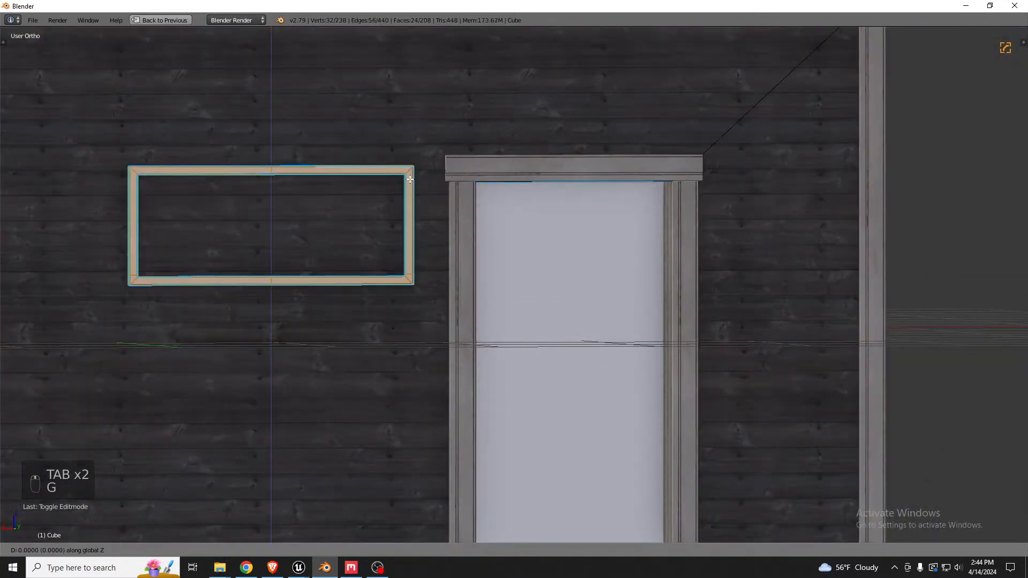
pyautogui.click(410, 170)
pyautogui.scroll(-5, 378, 213)
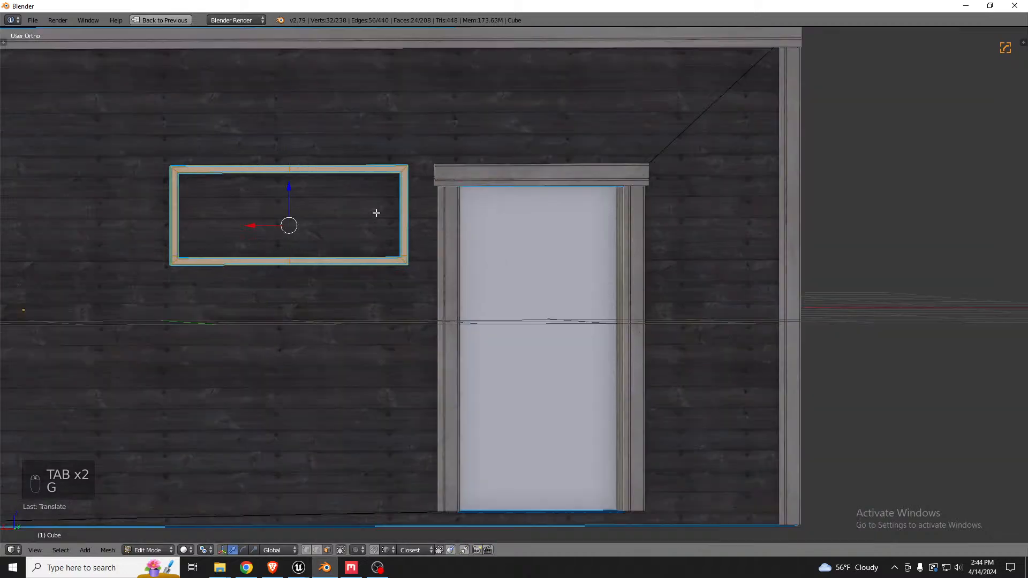
pyautogui.press('Tab')
# In wireframe display, select the garage door panels, the main garage body and the trim object together.
pyautogui.moveTo(499, 216); pyautogui.dragTo(257, 263, button='middle')
pyautogui.scroll(-4, 274, 263)
pyautogui.press('z')
pyautogui.press('a')
pyautogui.rightClick(195, 316)
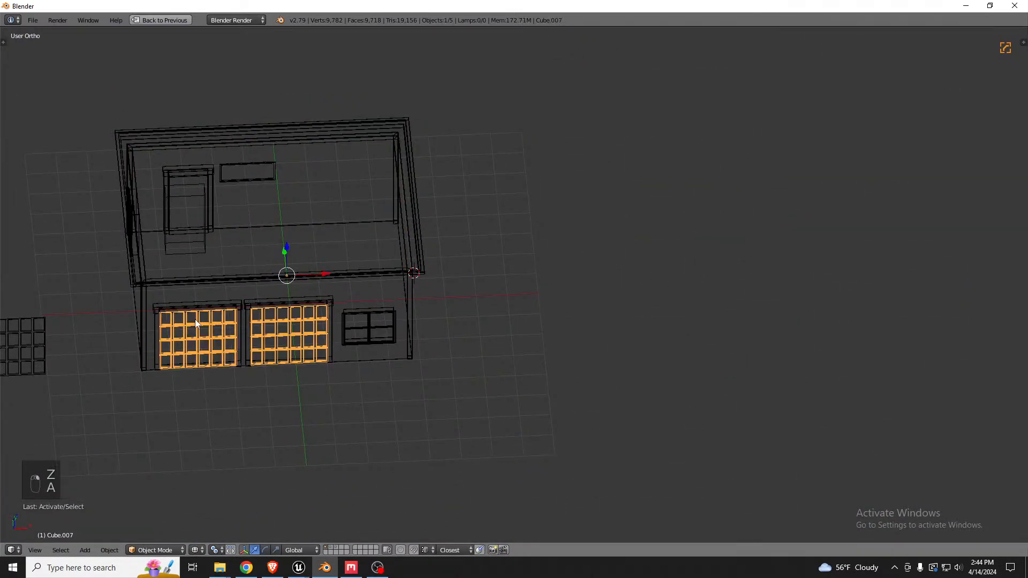
pyautogui.moveTo(195, 317); pyautogui.dragTo(311, 300, button='middle')
pyautogui.scroll(4, 329, 309)
pyautogui.keyDown('shift'); pyautogui.rightClick(328, 296); pyautogui.keyUp('shift')
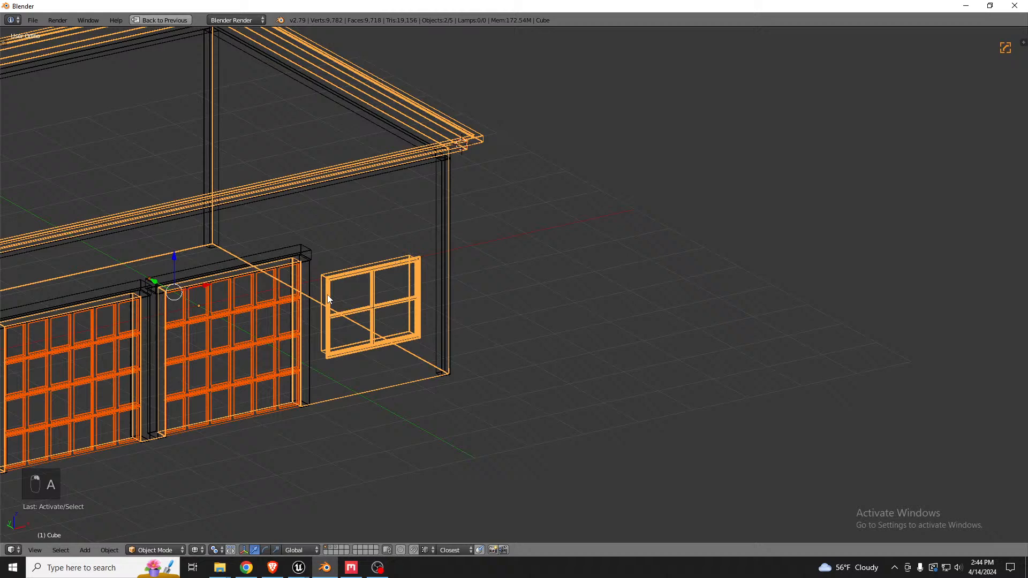
pyautogui.keyDown('shift'); pyautogui.rightClick(307, 256); pyautogui.keyUp('shift')
pyautogui.scroll(-4, 433, 262)
pyautogui.moveTo(198, 259); pyautogui.dragTo(339, 269, button='middle')
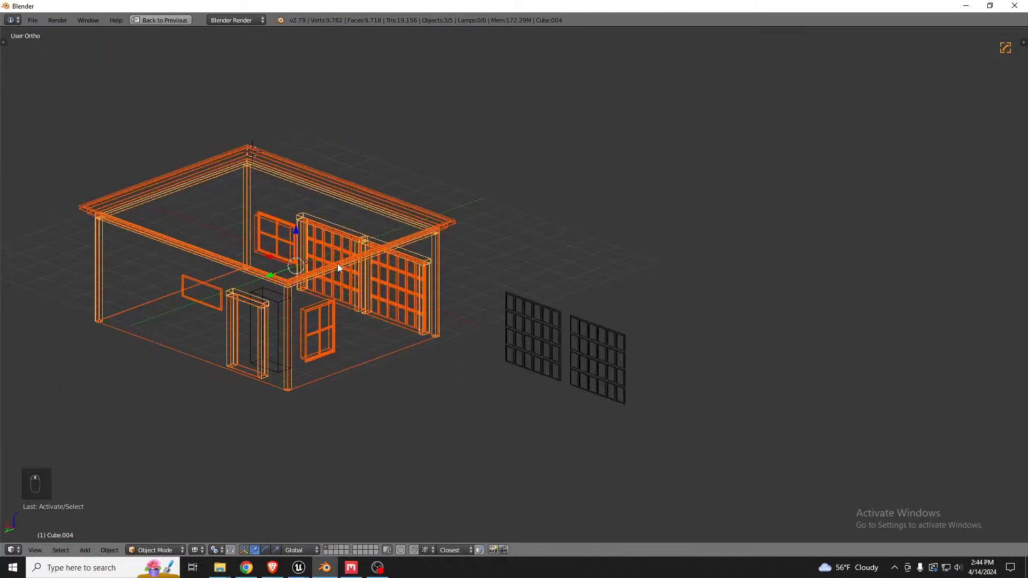
# Export the garage as FBX, overwriting SM_Garage.fbx in the garage folder.
pyautogui.click(33, 21)
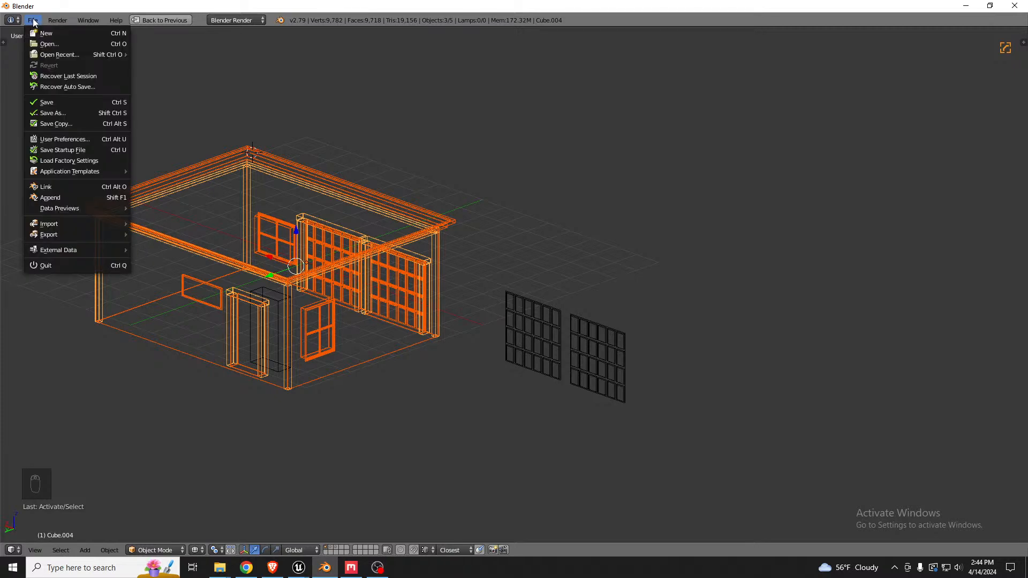
pyautogui.moveTo(70, 233)
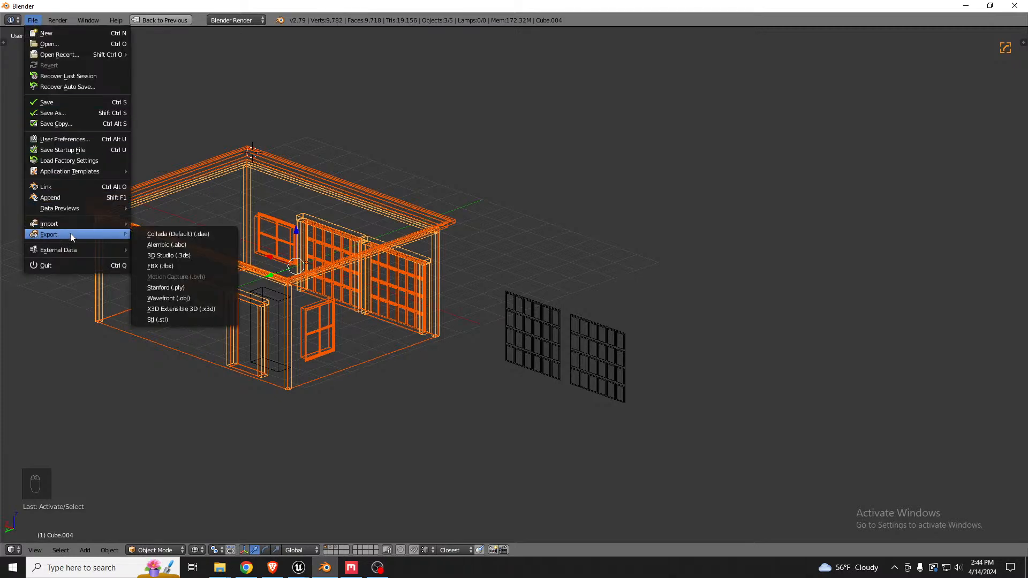
pyautogui.click(139, 271)
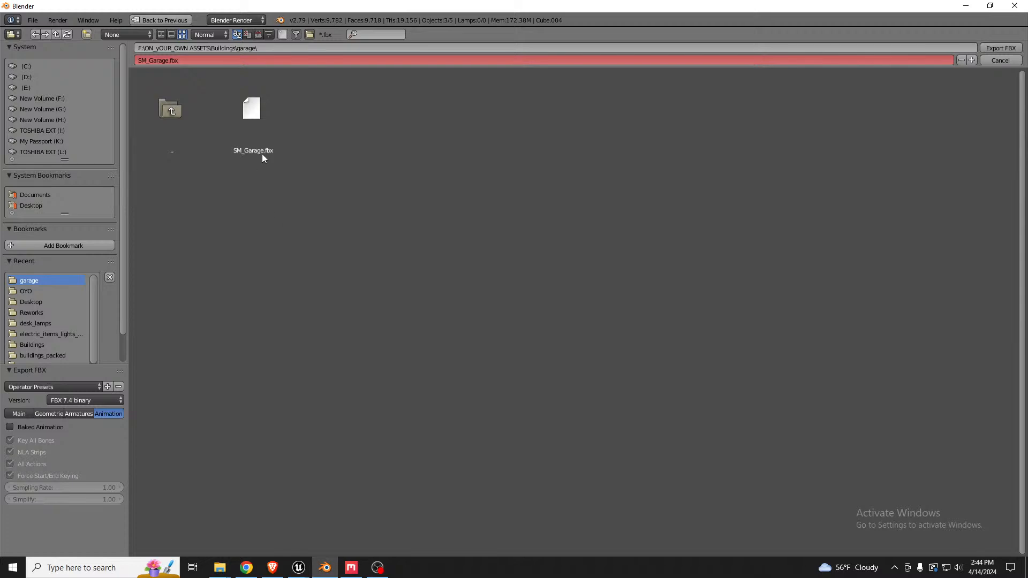
pyautogui.doubleClick(253, 115)
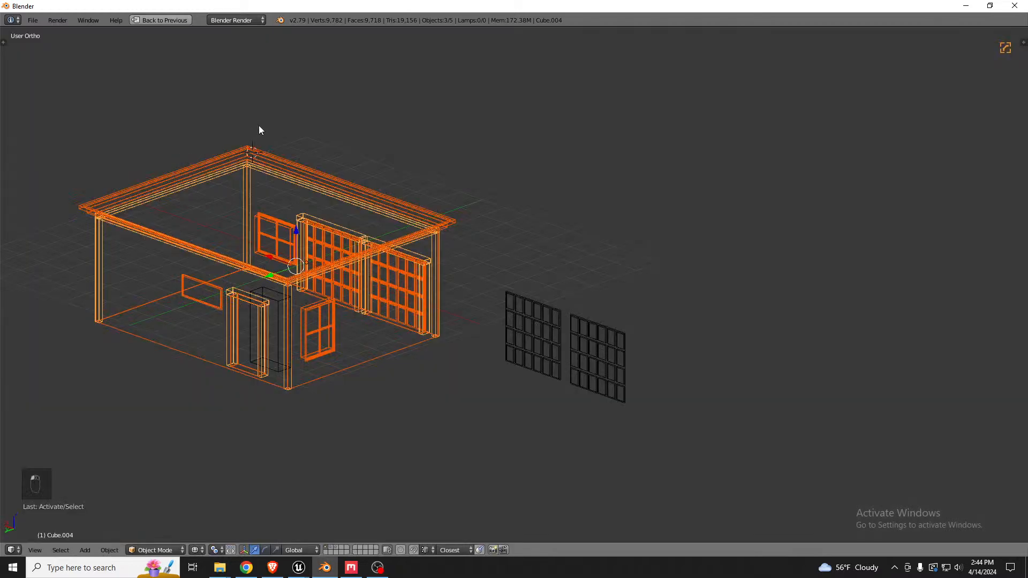
# Switch to Unreal Engine and reimport the SM_Garage static mesh from the updated FBX.
pyautogui.hotkey('alt', 'Tab')
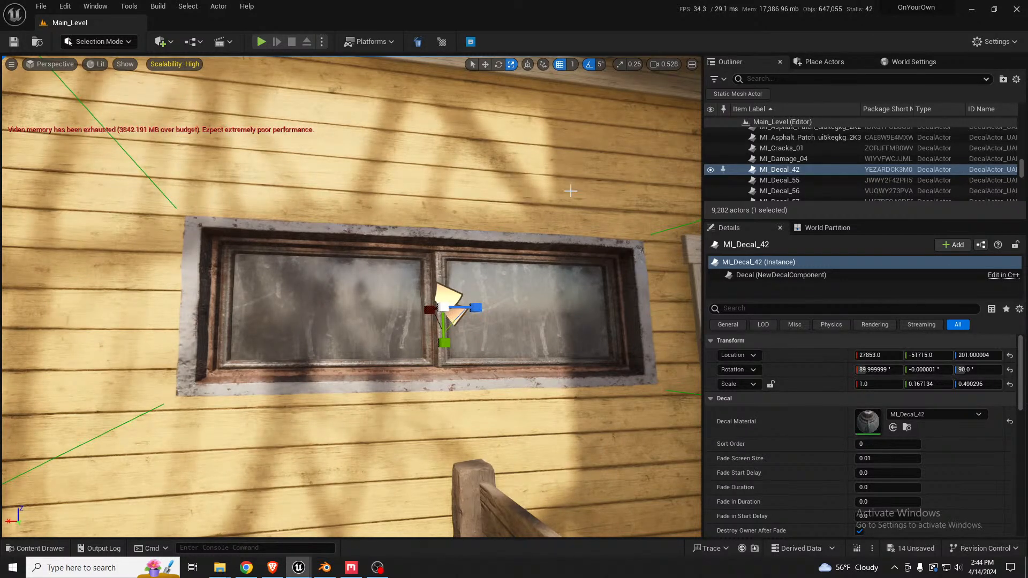
pyautogui.click(558, 306)
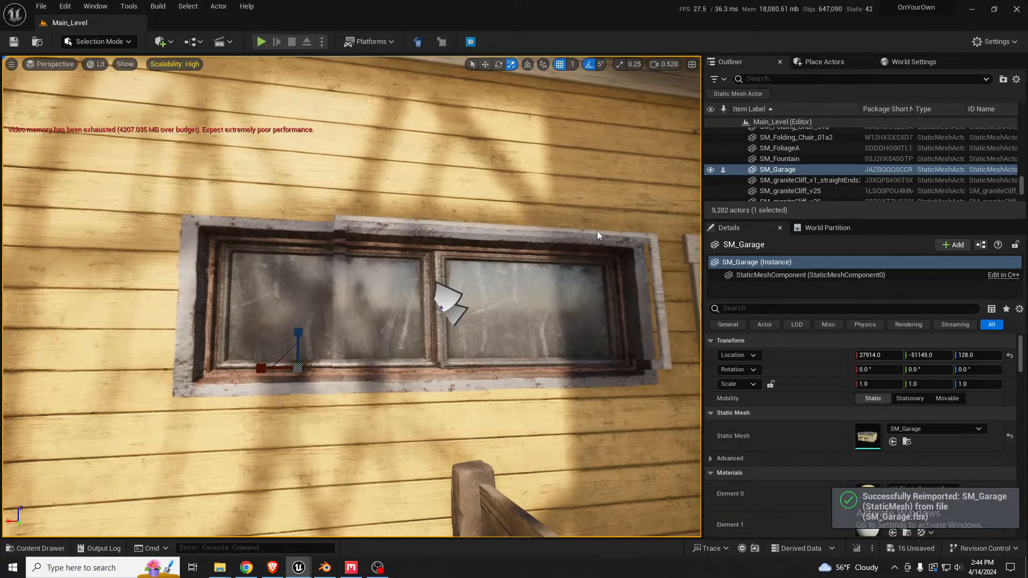
pyautogui.moveTo(415, 294); pyautogui.dragTo(434, 297, button='right')
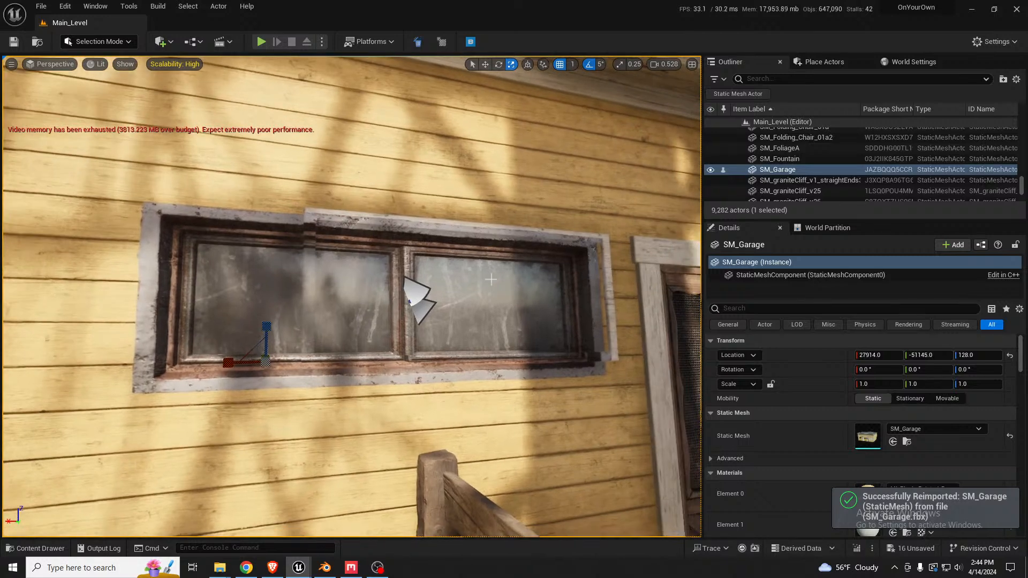
# Move the window decal MI_Decal_42 to X 27801, Y -51619 and narrow its Z scale to 0.395096 to fit the frame.
pyautogui.click(416, 292)
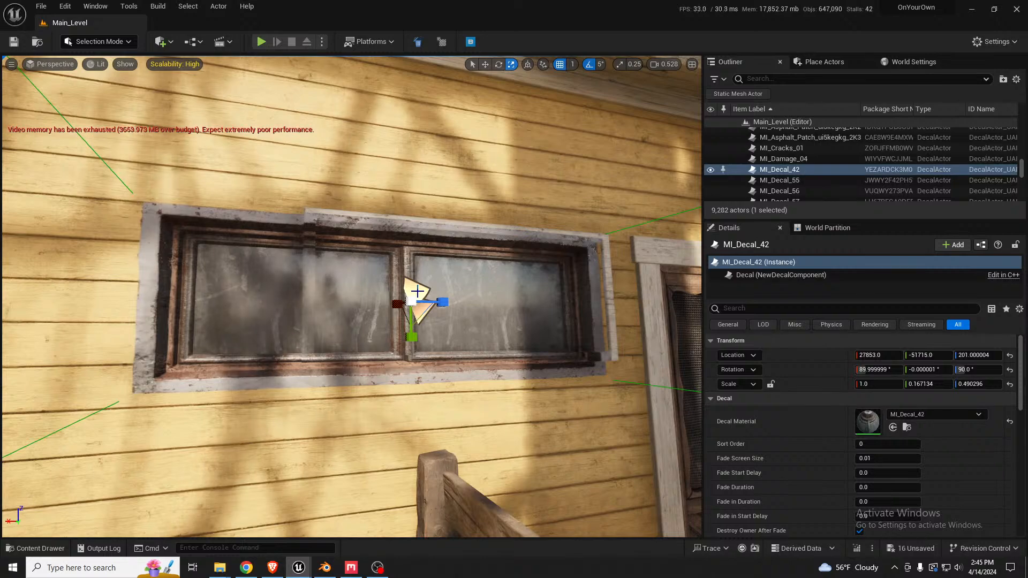
pyautogui.moveTo(400, 294); pyautogui.dragTo(476, 327, button='right')
pyautogui.press('w')
pyautogui.press('s')
pyautogui.moveTo(356, 266); pyautogui.dragTo(331, 227, button='right')
pyautogui.press('w')
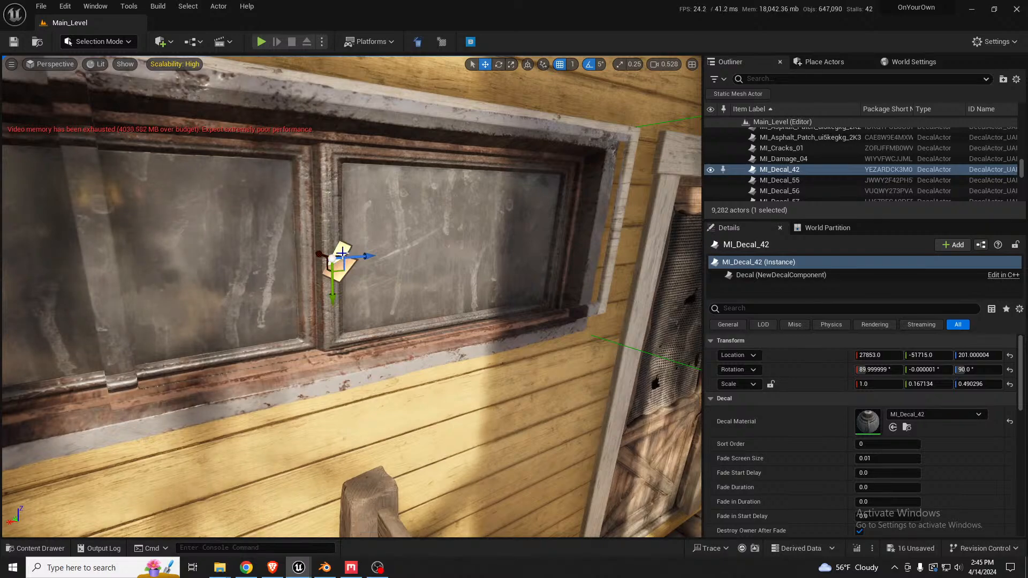
pyautogui.moveTo(339, 257); pyautogui.dragTo(343, 221)
pyautogui.moveTo(386, 229); pyautogui.dragTo(355, 229)
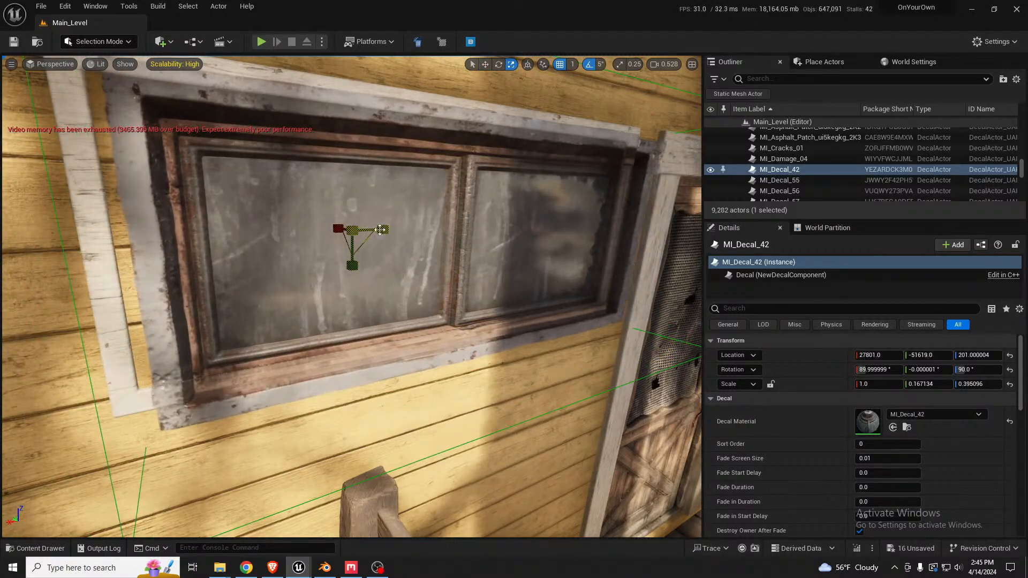
# Reduce the window decal's X scale to 0.761474 and move it along Y to -51641.
pyautogui.press('s')
pyautogui.moveTo(355, 229); pyautogui.dragTo(446, 237, button='right')
pyautogui.scroll(-1, 375, 222)
pyautogui.press('s')
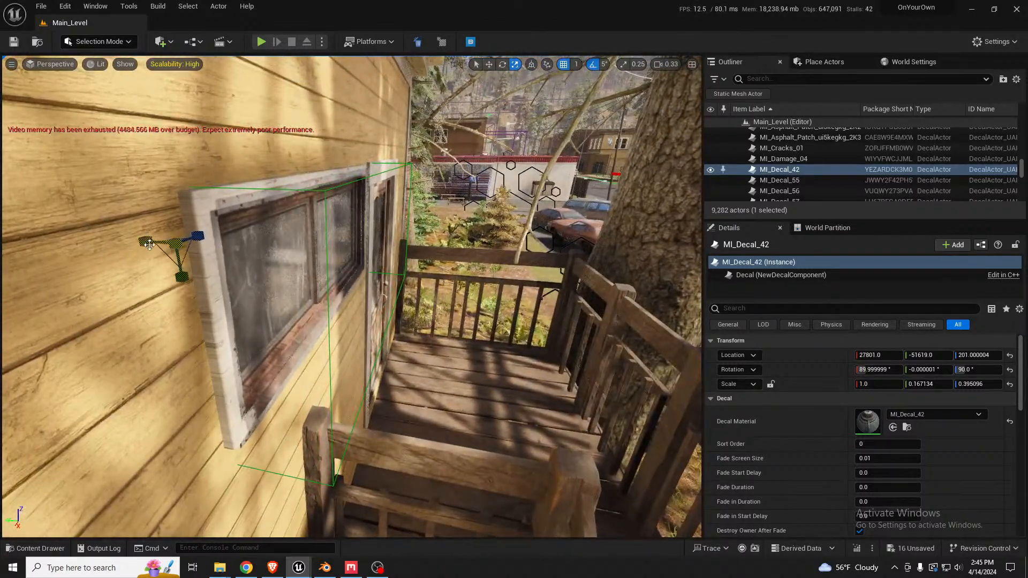
pyautogui.moveTo(148, 240); pyautogui.dragTo(158, 241)
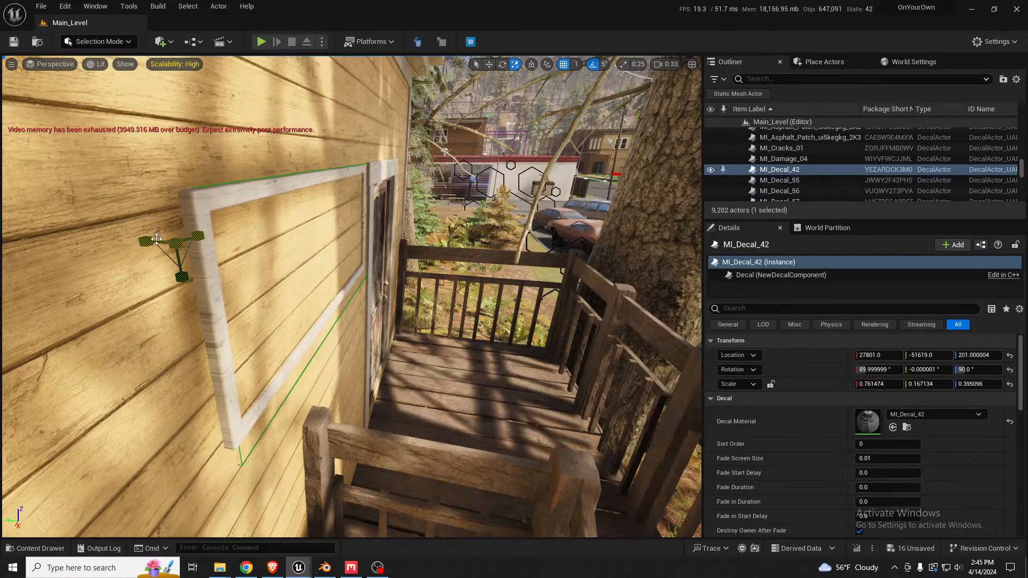
pyautogui.moveTo(151, 239); pyautogui.dragTo(181, 237)
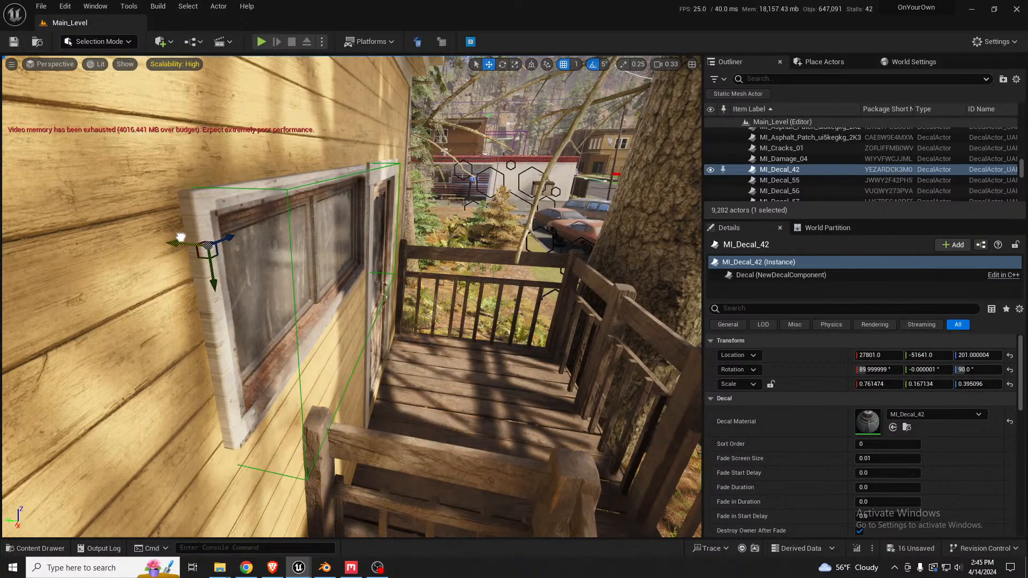
# Reduce the window decal's X scale further to 0.41961 and shift it along Y to -51658.
pyautogui.press('w')
pyautogui.moveTo(180, 237); pyautogui.dragTo(168, 229, button='right')
pyautogui.press('r')
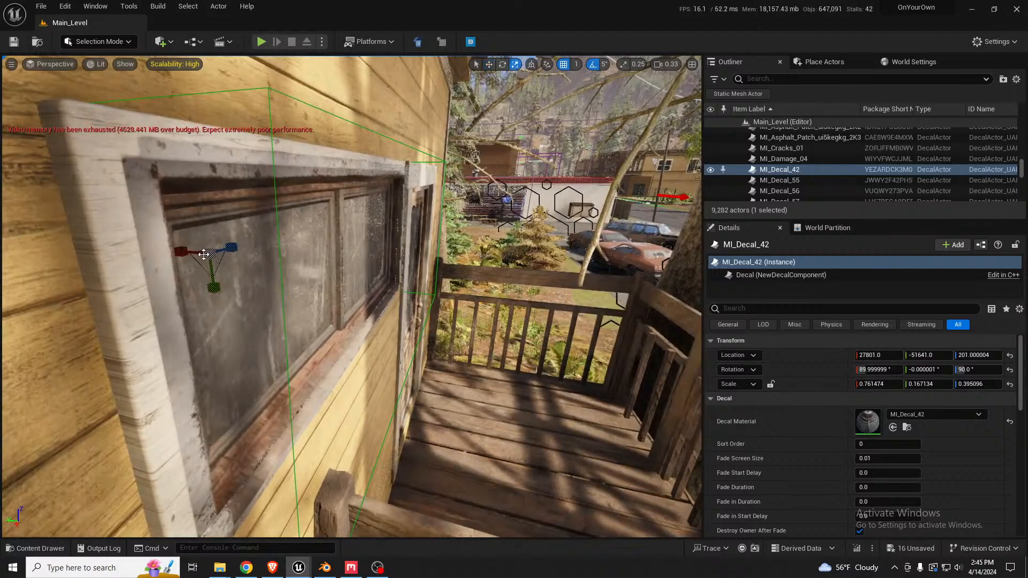
pyautogui.moveTo(181, 251); pyautogui.dragTo(213, 253)
pyautogui.press('w')
pyautogui.press('e')
pyautogui.moveTo(212, 252); pyautogui.dragTo(266, 250, button='right')
pyautogui.press('r')
pyautogui.moveTo(181, 181); pyautogui.dragTo(205, 183)
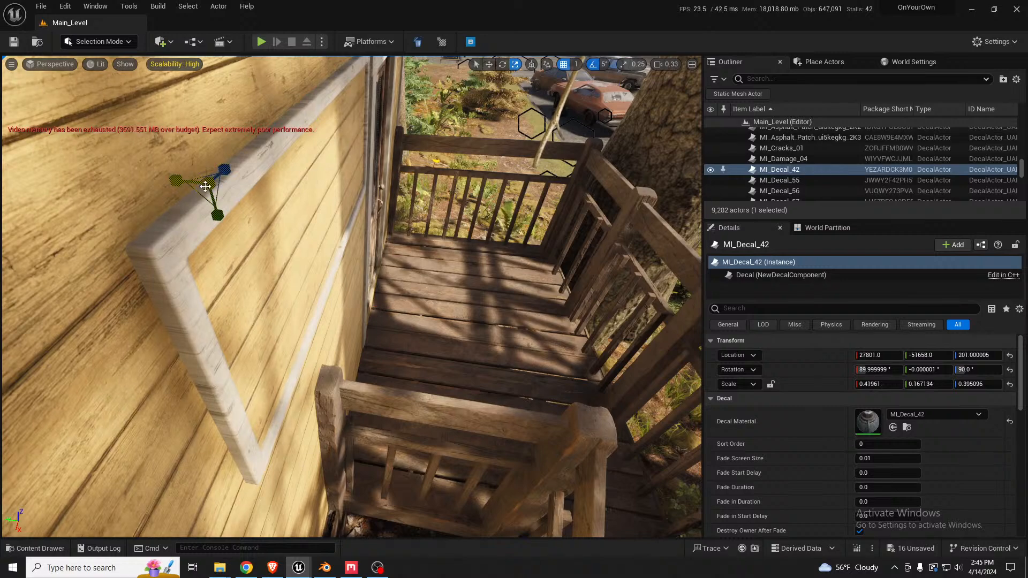
# Flatten the window decal's X scale to 0.003792 and place it against the wall at Y -51715.
pyautogui.moveTo(205, 183); pyautogui.dragTo(209, 183, button='right')
pyautogui.press('a')
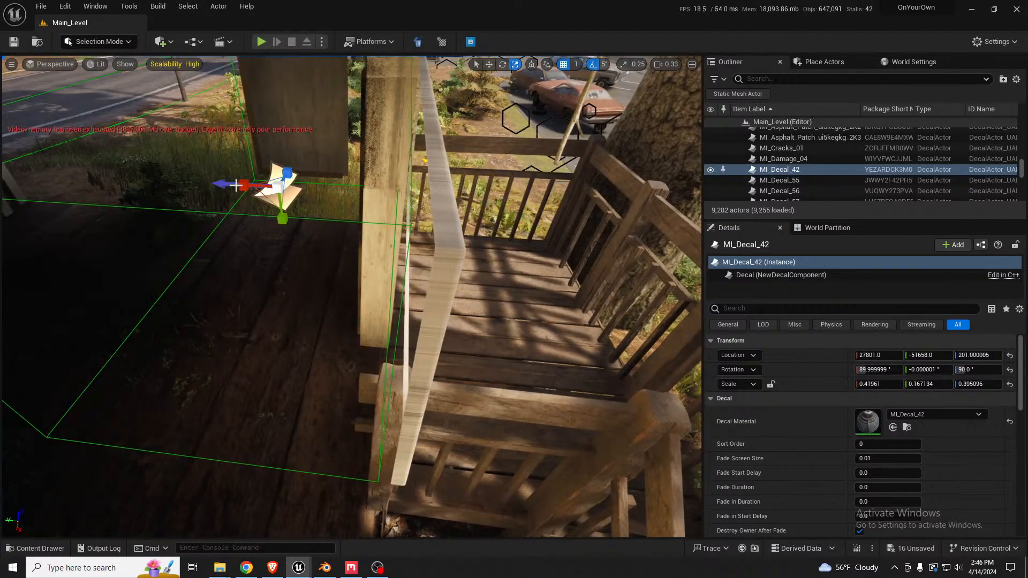
pyautogui.moveTo(244, 185); pyautogui.dragTo(373, 192)
pyautogui.press('w')
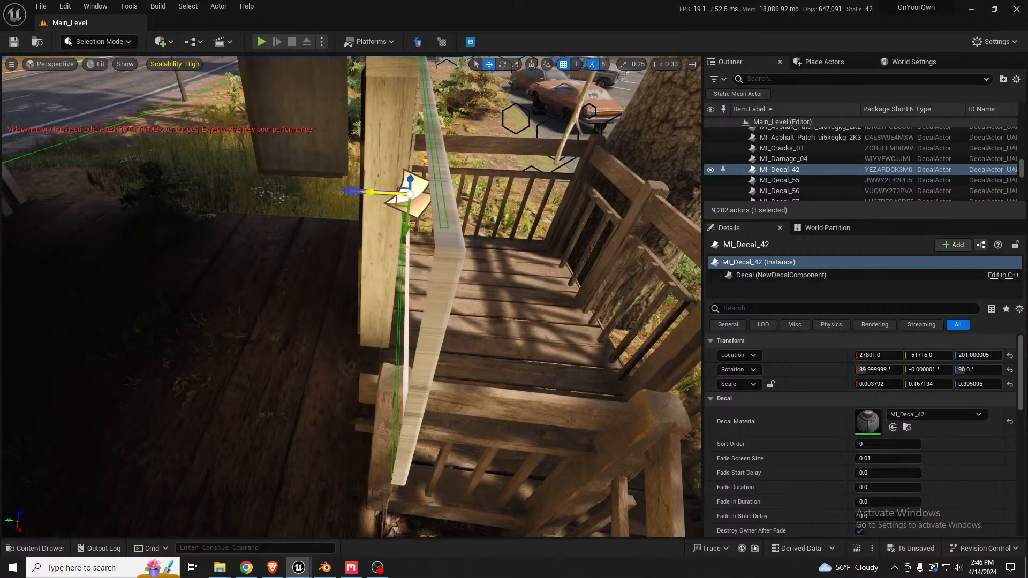
pyautogui.moveTo(330, 197); pyautogui.dragTo(291, 193, button='right')
pyautogui.press('d')
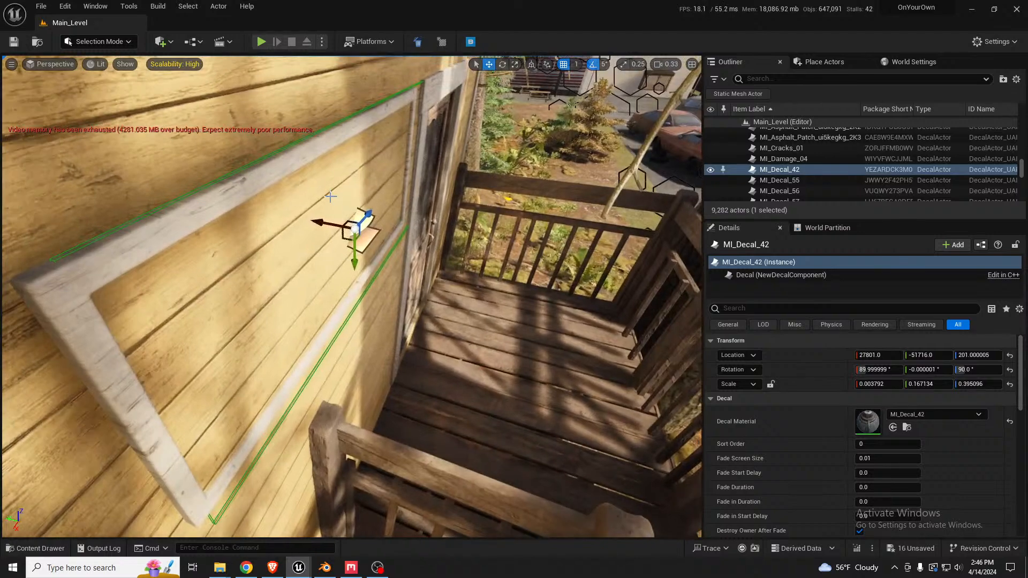
pyautogui.moveTo(318, 220); pyautogui.dragTo(321, 219)
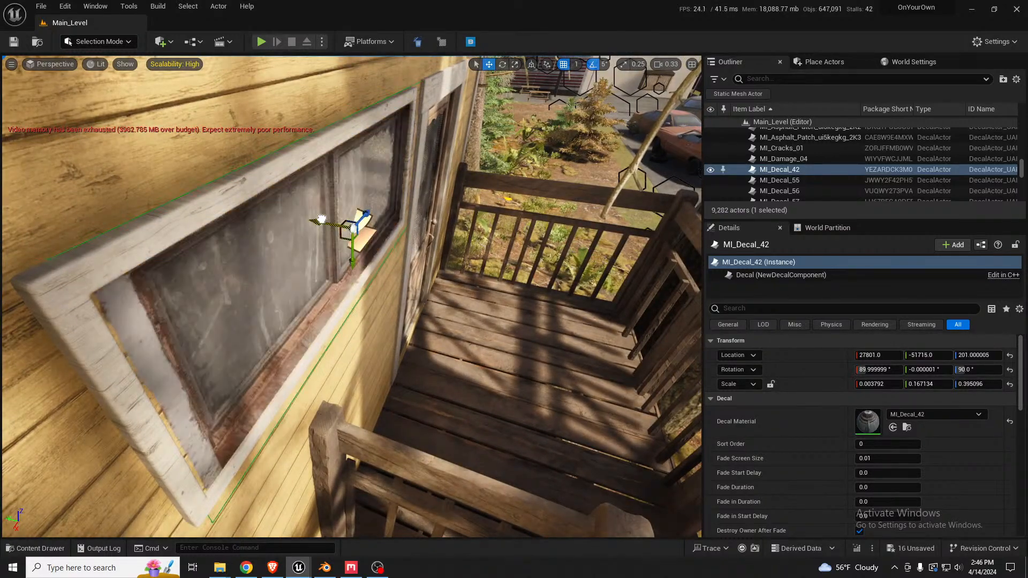
# Move the window decal to X 27813 and Z 206 to center it in the white frame.
pyautogui.moveTo(321, 218); pyautogui.dragTo(231, 211, button='right')
pyautogui.press('d')
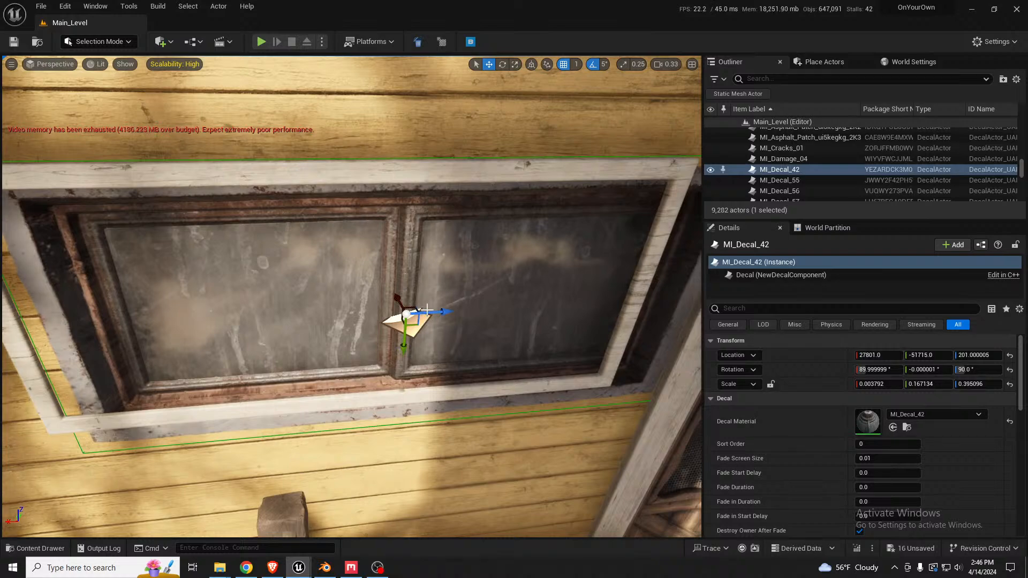
pyautogui.moveTo(419, 325); pyautogui.dragTo(380, 312)
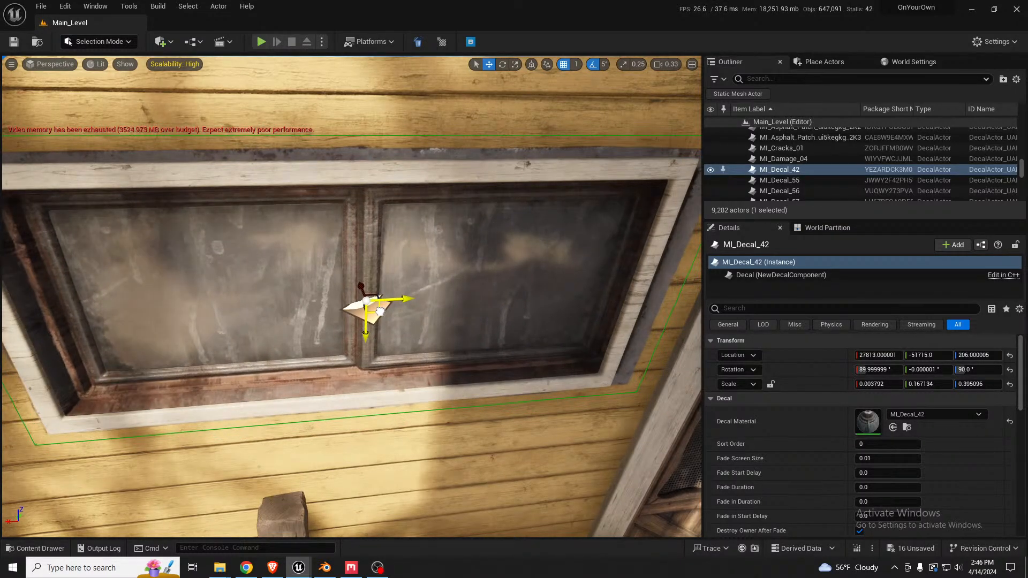
pyautogui.moveTo(398, 323)
pyautogui.mouseDown(button='right')
pyautogui.moveTo(383, 279)
pyautogui.moveTo(399, 348)
pyautogui.moveTo(377, 329)
pyautogui.moveTo(385, 307)
pyautogui.mouseUp(button='right')
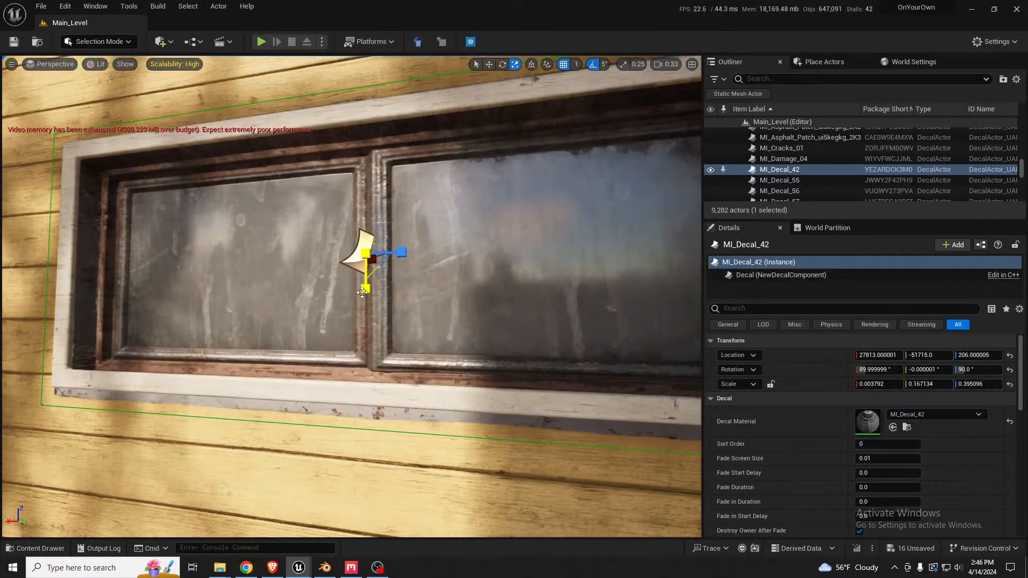
# Reduce the window decal's Y scale to 0.157385 and raise the decal to Z 207.
pyautogui.moveTo(365, 288); pyautogui.dragTo(365, 277)
pyautogui.scroll(4, 328, 289)
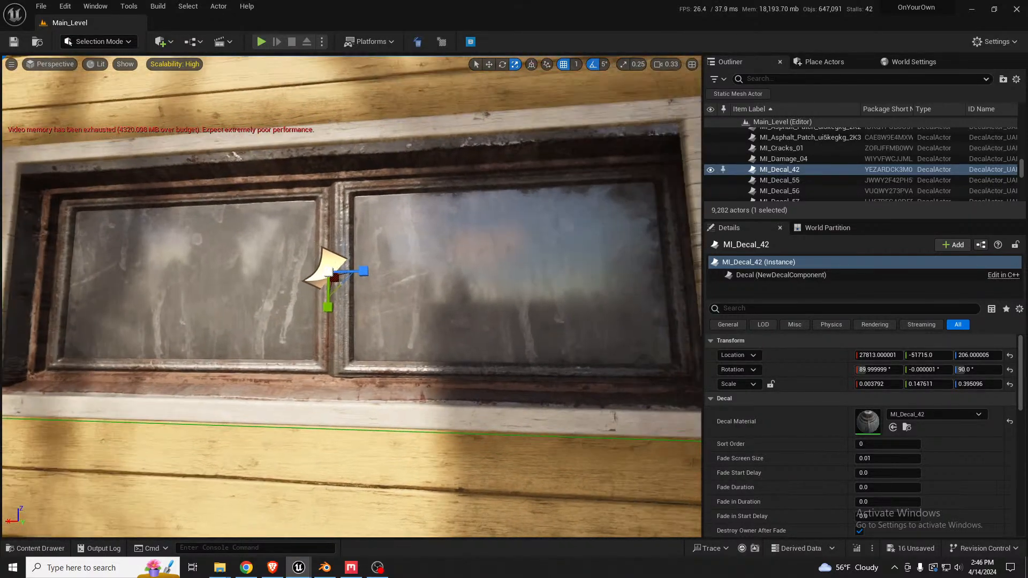
pyautogui.moveTo(328, 289); pyautogui.dragTo(329, 280)
pyautogui.press('w')
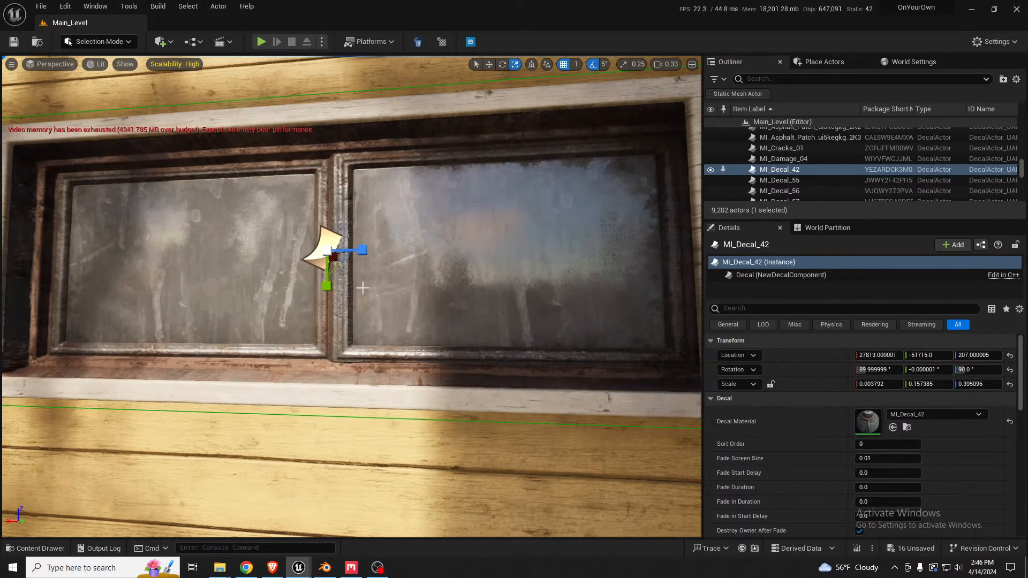
# Narrow the window decal's Z scale to 0.365831 and move the decal to X 27816.
pyautogui.press('s')
pyautogui.moveTo(369, 290)
pyautogui.mouseDown(button='right')
pyautogui.moveTo(393, 290)
pyautogui.moveTo(368, 289)
pyautogui.mouseUp(button='right')
pyautogui.press('r')
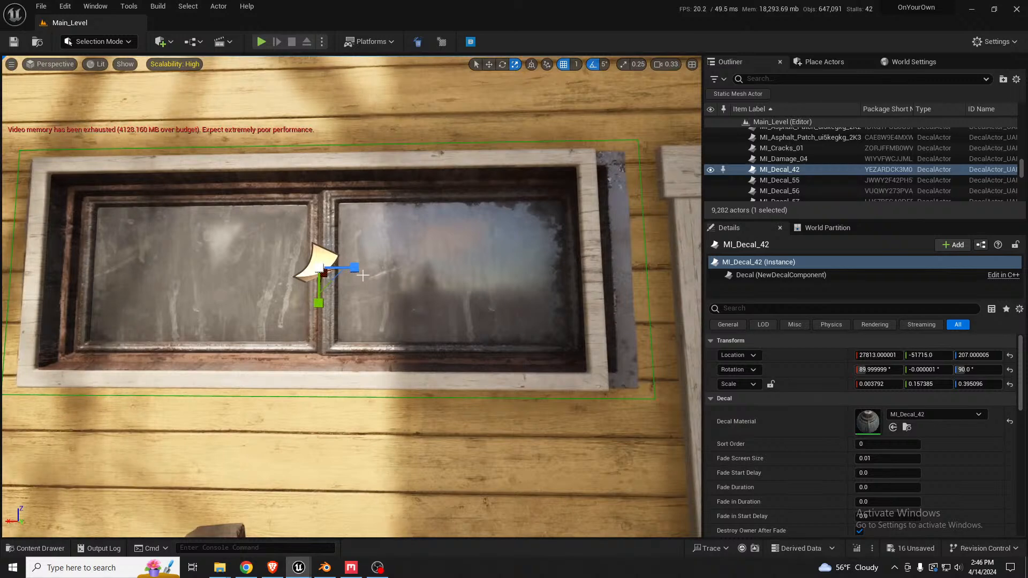
pyautogui.moveTo(353, 269); pyautogui.dragTo(345, 269)
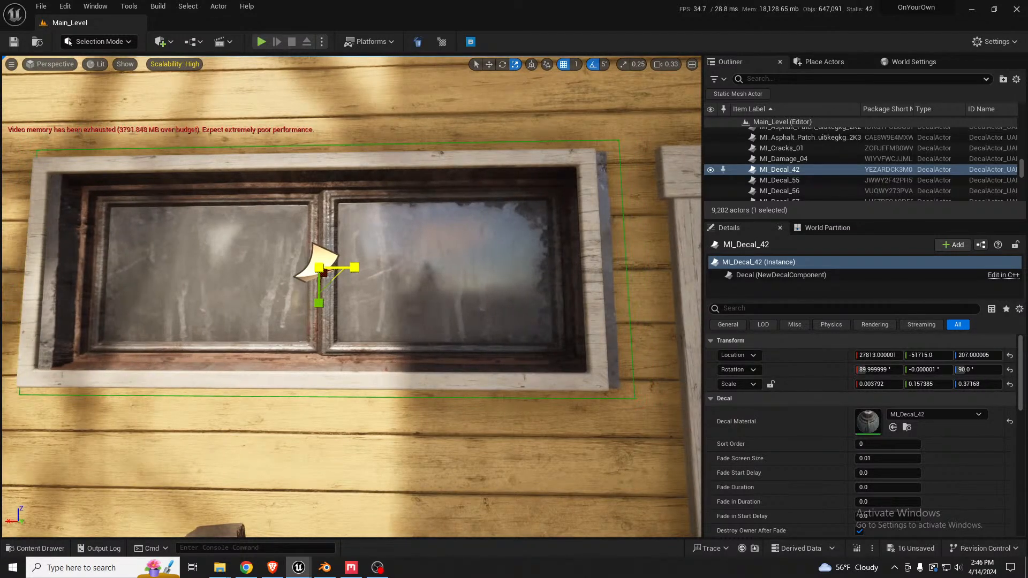
pyautogui.press('w')
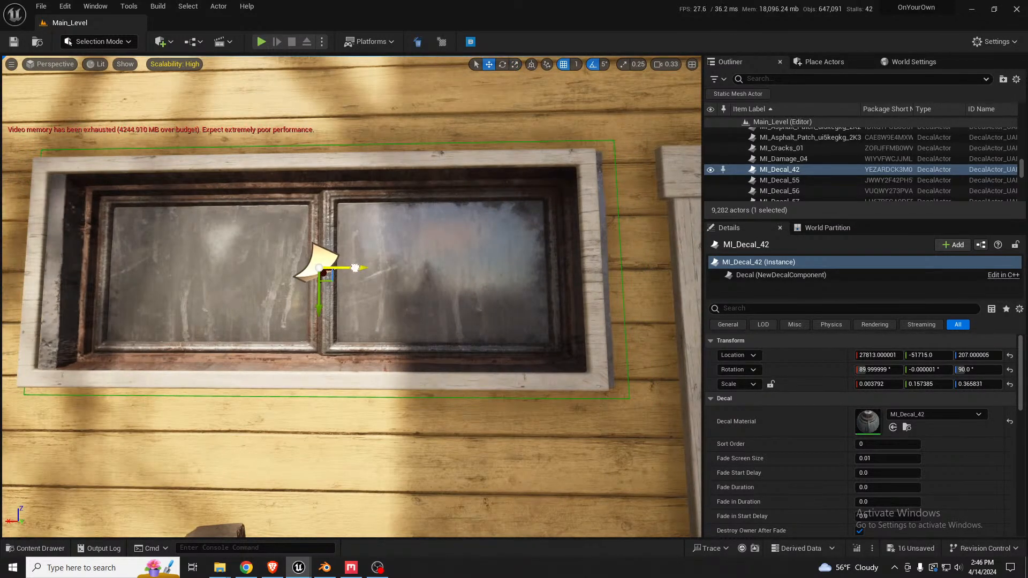
pyautogui.moveTo(355, 268); pyautogui.dragTo(345, 269)
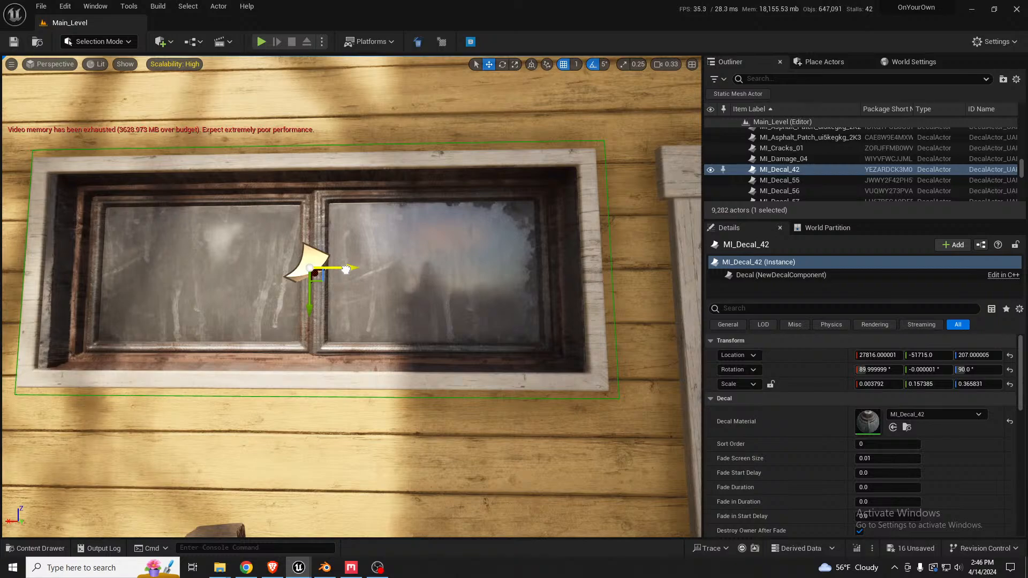
# Nudge the window decal to X 27817, check its fit in the frame from several angles, and deselect it.
pyautogui.press('a')
pyautogui.moveTo(364, 273); pyautogui.dragTo(389, 296, button='right')
pyautogui.press('a')
pyautogui.press('s')
pyautogui.press('w')
pyautogui.press('d')
pyautogui.press('d')
pyautogui.press('w')
pyautogui.press('a')
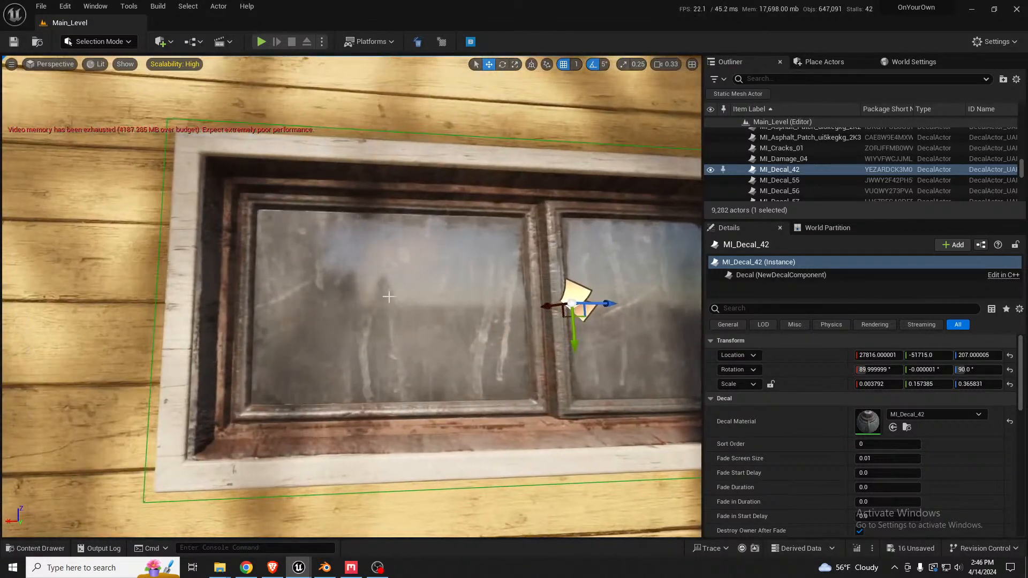
pyautogui.moveTo(608, 303); pyautogui.dragTo(607, 304)
pyautogui.press('d')
pyautogui.moveTo(607, 304); pyautogui.dragTo(554, 280, button='right')
pyautogui.press('d')
pyautogui.press('a')
pyautogui.press('w')
pyautogui.press('s')
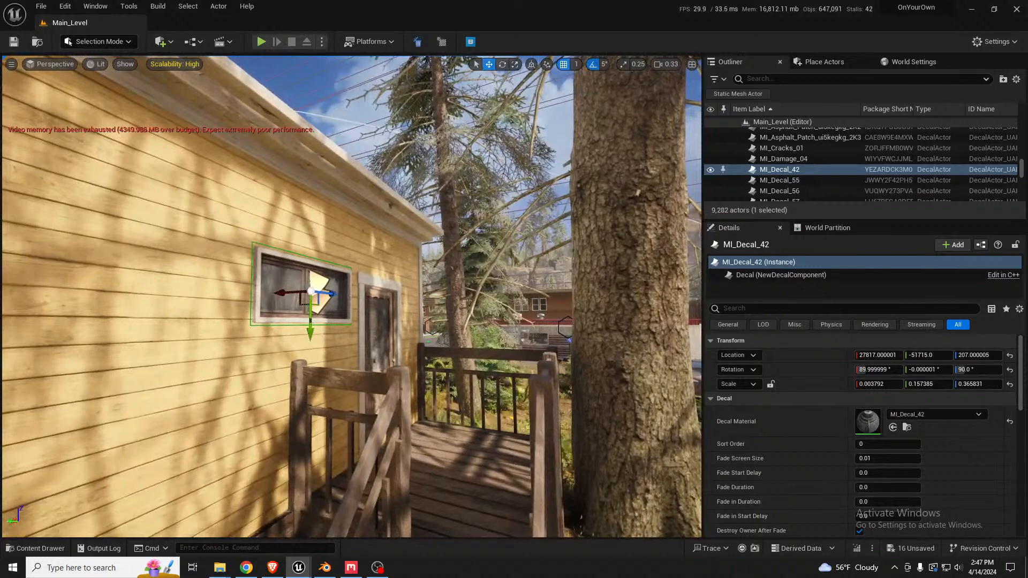
pyautogui.press('Escape')
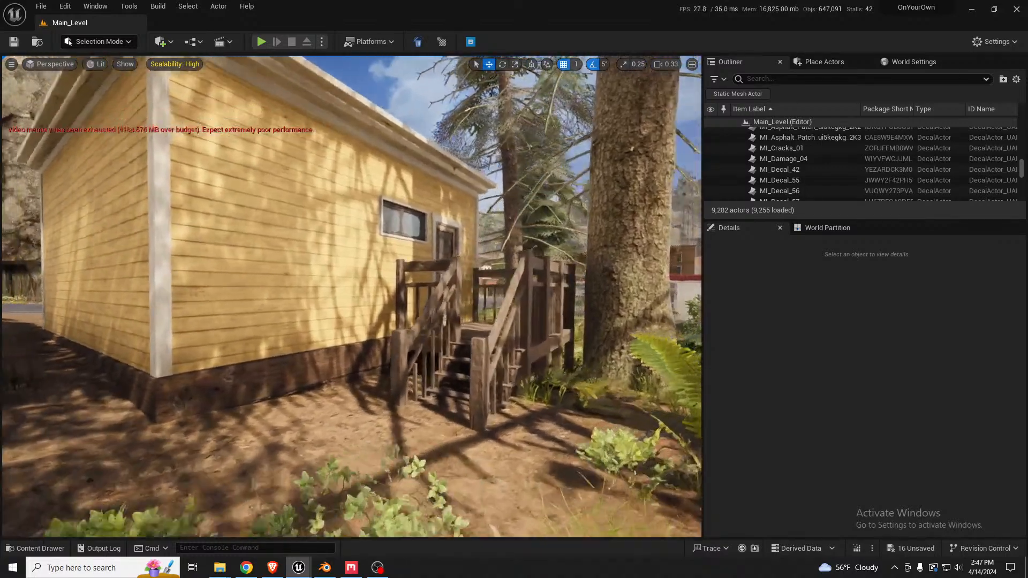
# Go to the small parking lot's entrance by the road and display the level in wireframe.
pyautogui.moveTo(352, 297); pyautogui.dragTo(378, 327, button='right')
pyautogui.scroll(5, 351, 297)
pyautogui.moveTo(419, 251); pyautogui.dragTo(392, 293, button='right')
pyautogui.press('w')
pyautogui.scroll(4, 419, 251)
pyautogui.press('F1')
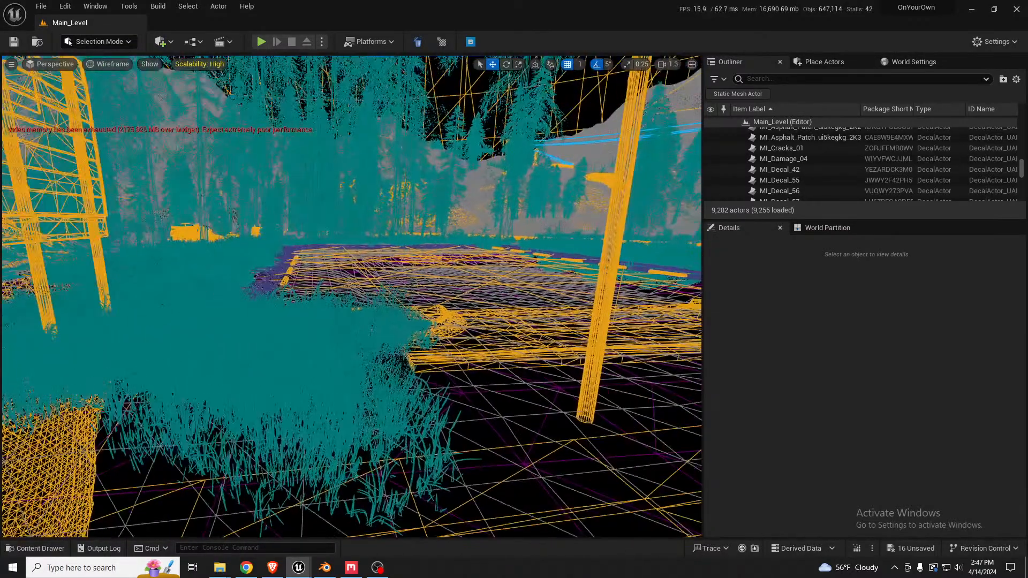
pyautogui.click(538, 344)
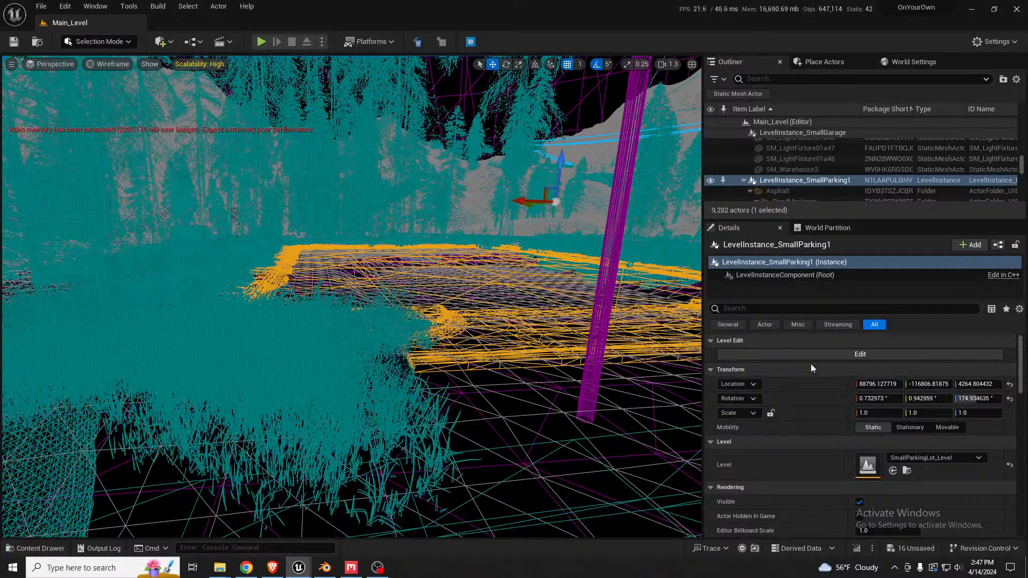
pyautogui.click(859, 357)
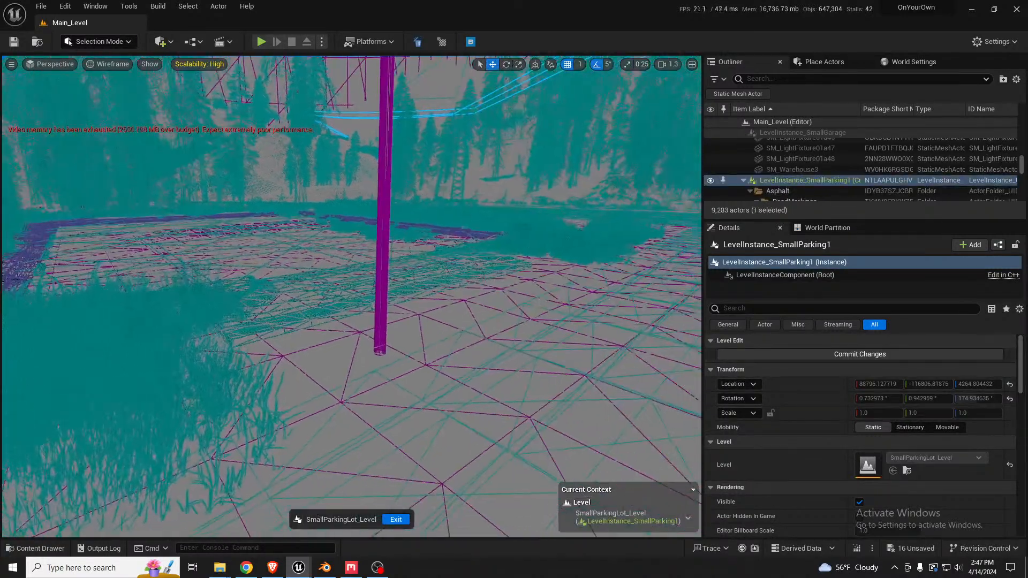
pyautogui.moveTo(352, 296); pyautogui.dragTo(417, 309, button='right')
pyautogui.moveTo(480, 374); pyautogui.dragTo(481, 362, button='right')
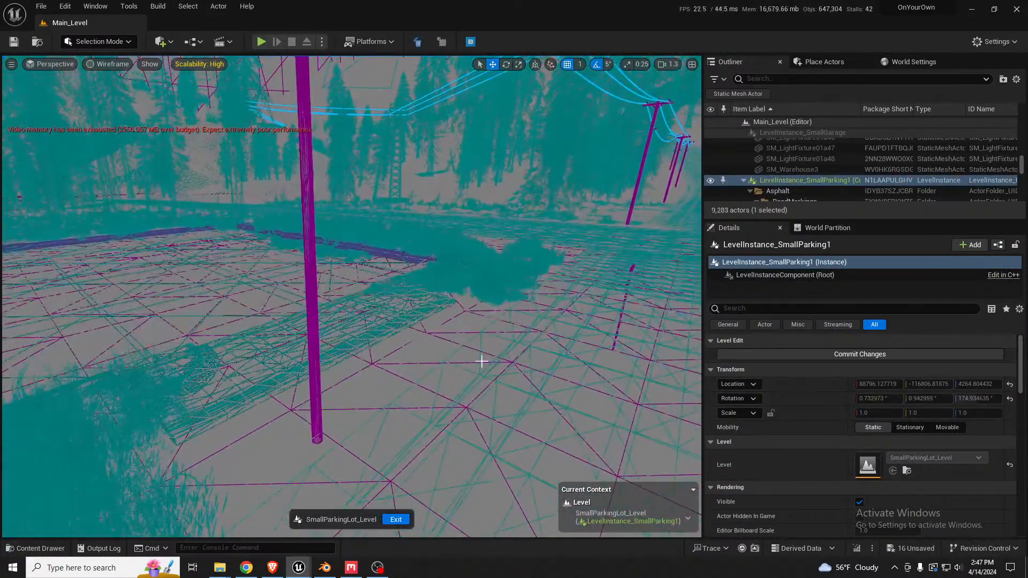
pyautogui.hotkey('alt', '3')
pyautogui.hotkey('alt', '4')
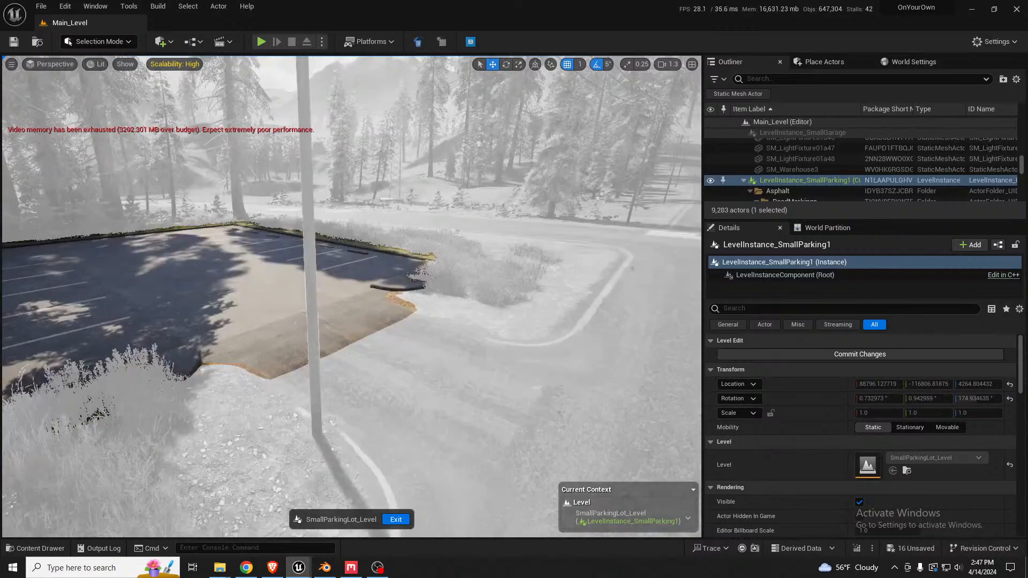
pyautogui.click(855, 358)
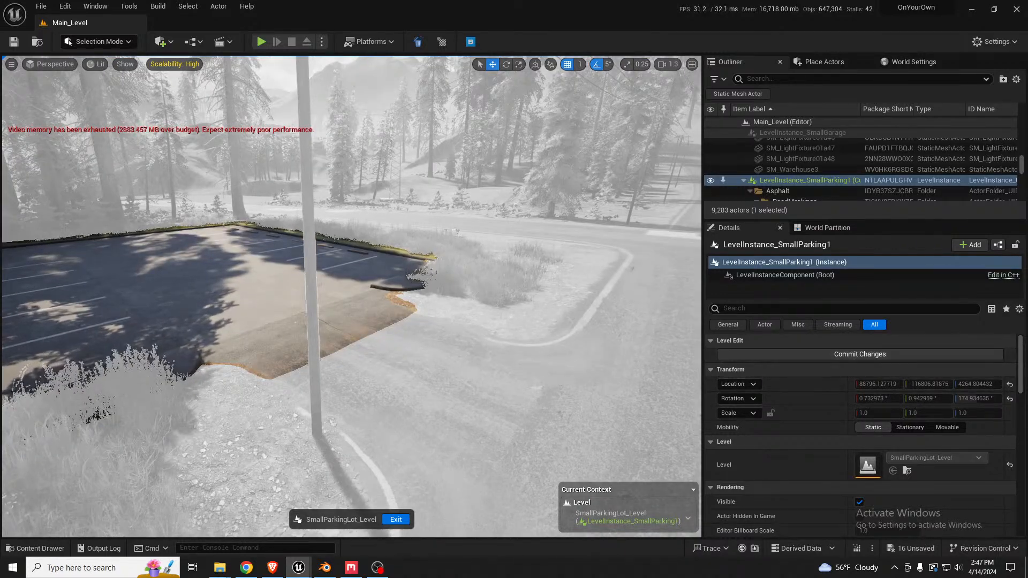
pyautogui.click(395, 519)
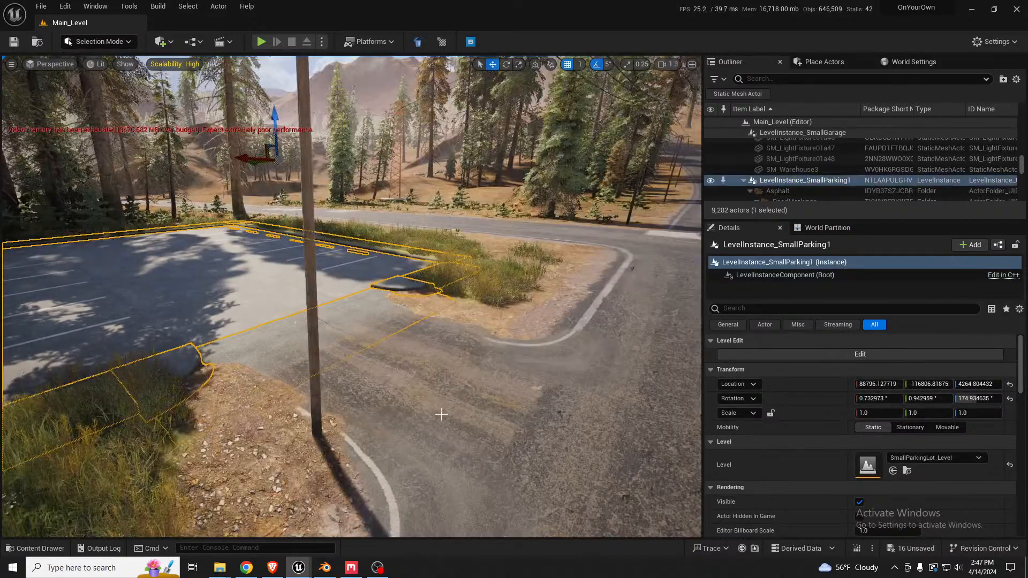
# Select the road decal MI_Road_04DecalV3 at the parking lot entrance using wireframe view, and return to lit view.
pyautogui.hotkey('alt', '2')
pyautogui.moveTo(494, 361); pyautogui.dragTo(477, 379, button='right')
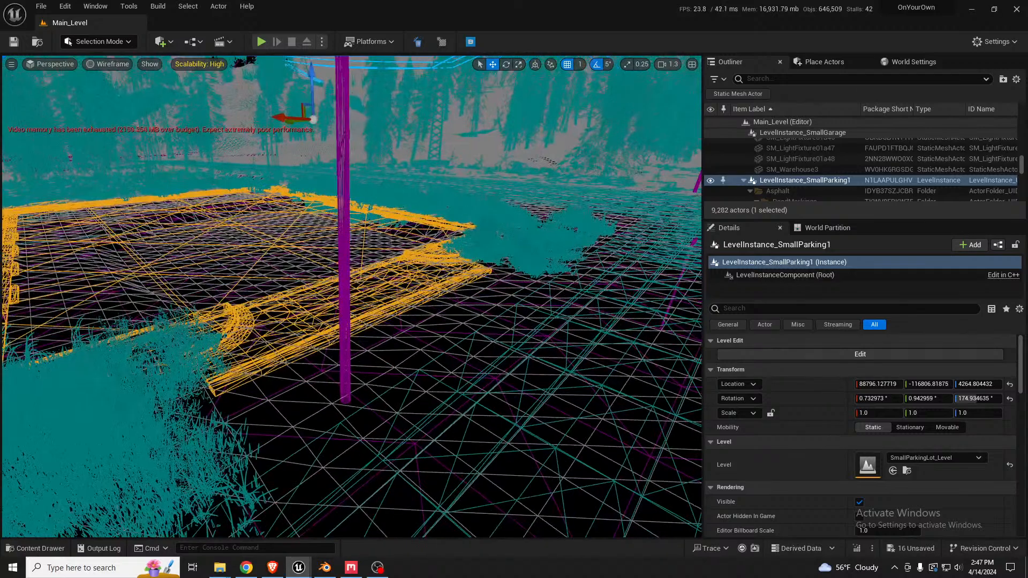
pyautogui.click(390, 332)
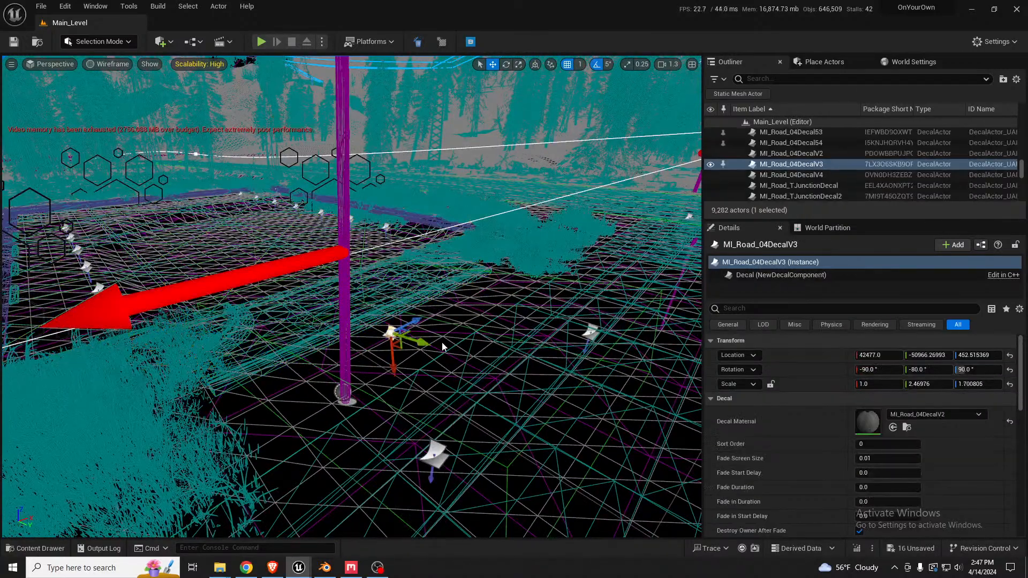
pyautogui.hotkey('alt', '4')
pyautogui.press('s')
pyautogui.moveTo(442, 347); pyautogui.dragTo(377, 373, button='right')
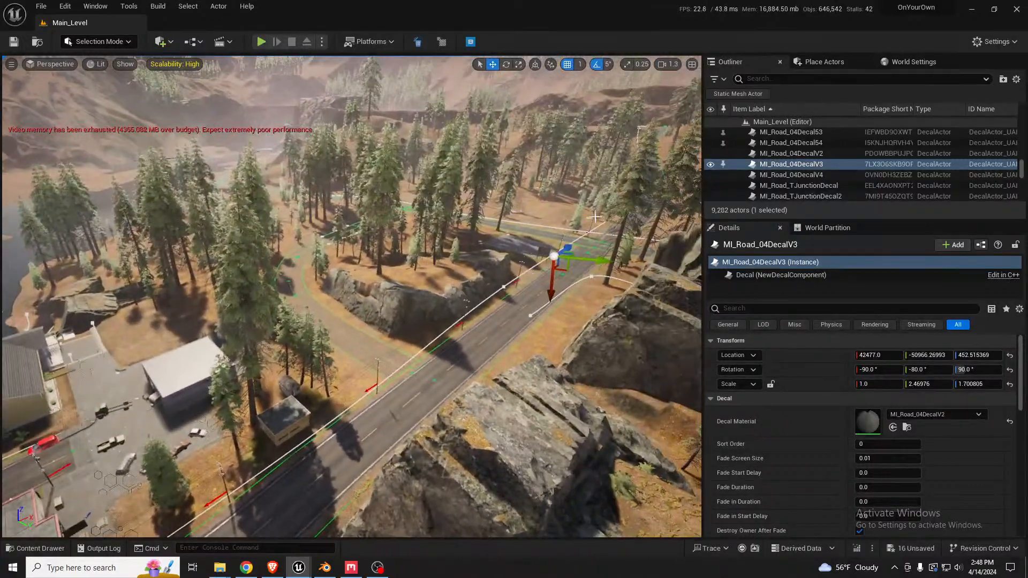
# Duplicate the road decal and place the copy in front of the yellow garage at X 27740, Y -50881.777, Z -141.842.
pyautogui.keyDown('alt'); pyautogui.moveTo(568, 248); pyautogui.dragTo(435, 350); pyautogui.keyUp('alt')
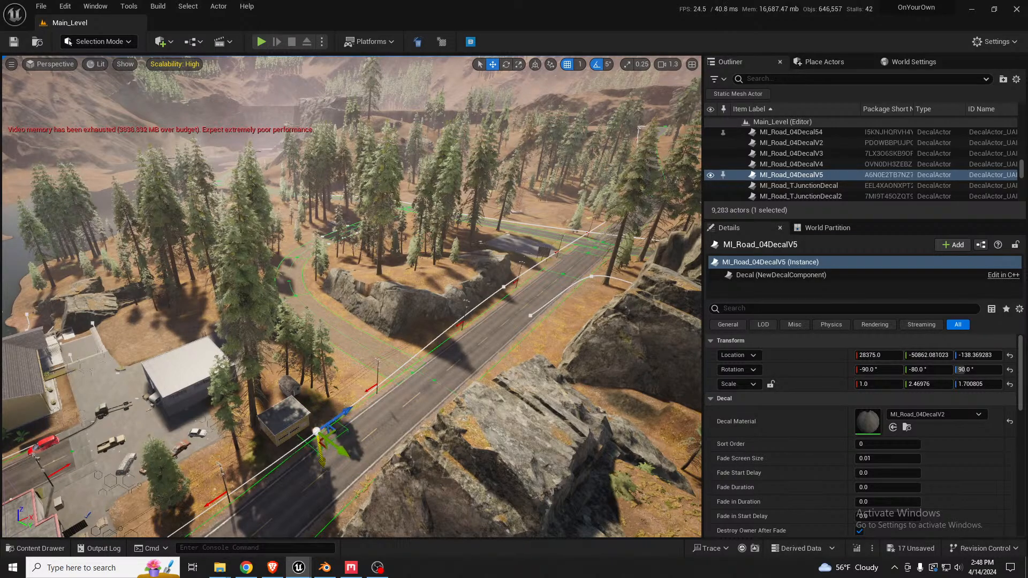
pyautogui.moveTo(343, 407); pyautogui.dragTo(386, 406, button='right')
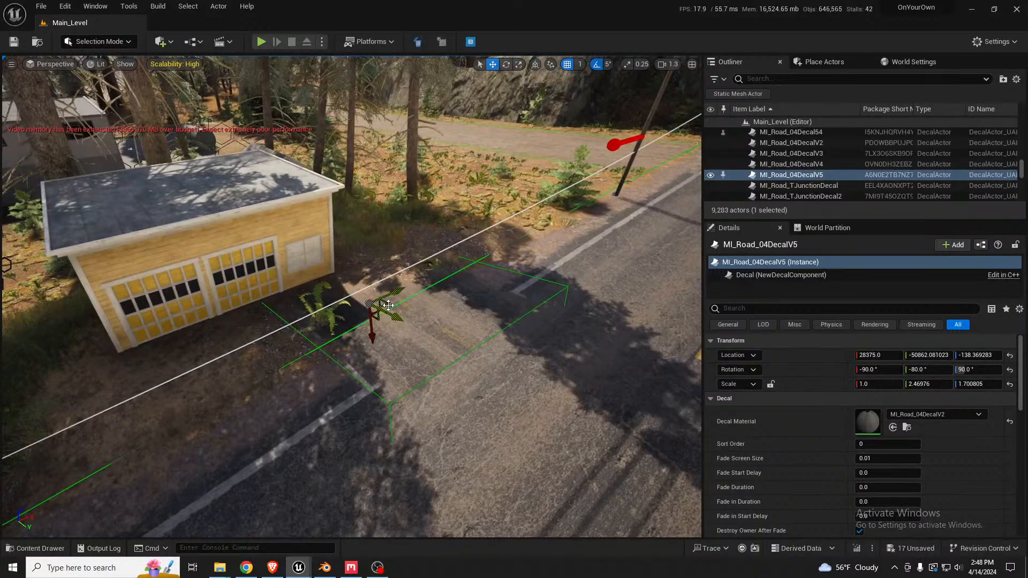
pyautogui.moveTo(388, 305); pyautogui.dragTo(216, 386)
pyautogui.moveTo(248, 373); pyautogui.dragTo(257, 321, button='right')
pyautogui.scroll(-1, 247, 375)
pyautogui.scroll(-6, 234, 392)
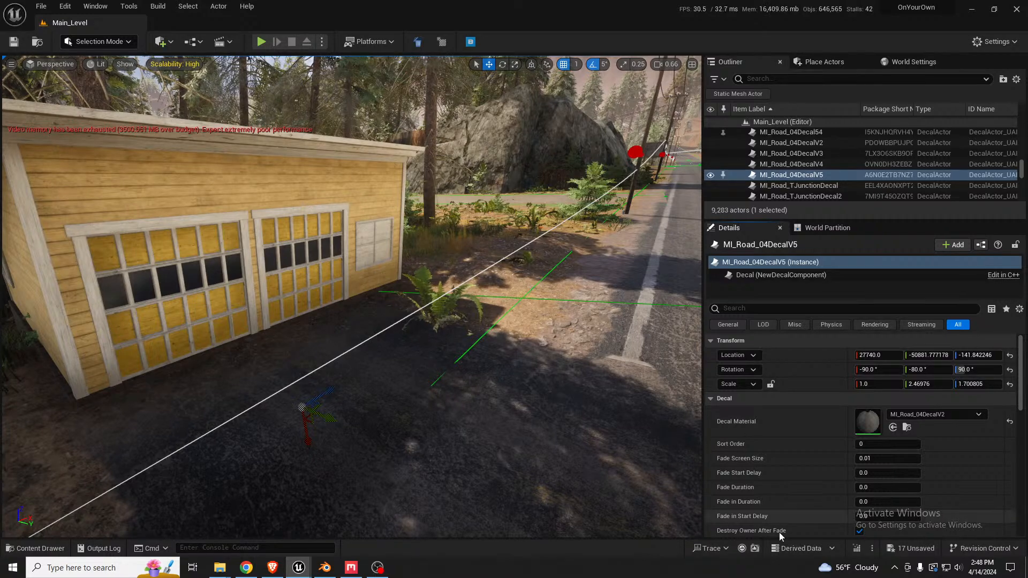
# Assign the material MI_Road_04Decal_noLines to the driveway decal and move it toward the garage to Y -50983.212, Z -159.728.
pyautogui.click(892, 427)
pyautogui.moveTo(665, 431)
pyautogui.mouseDown(button='right')
pyautogui.moveTo(664, 449)
pyautogui.moveTo(665, 423)
pyautogui.mouseUp(button='right')
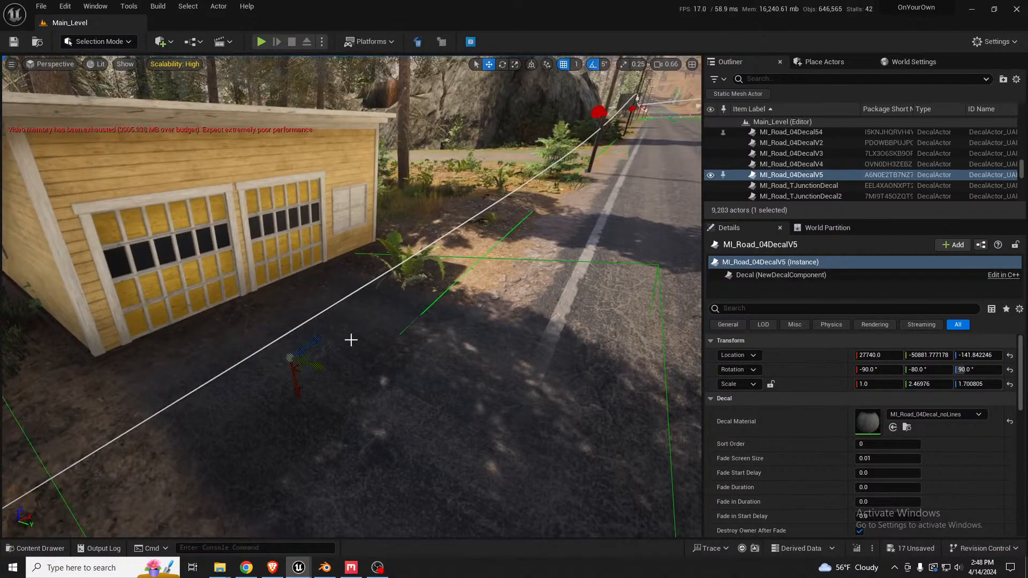
pyautogui.moveTo(321, 366); pyautogui.dragTo(280, 345)
pyautogui.moveTo(280, 345); pyautogui.dragTo(199, 369, button='right')
pyautogui.scroll(-3, 280, 345)
pyautogui.scroll(5, 460, 290)
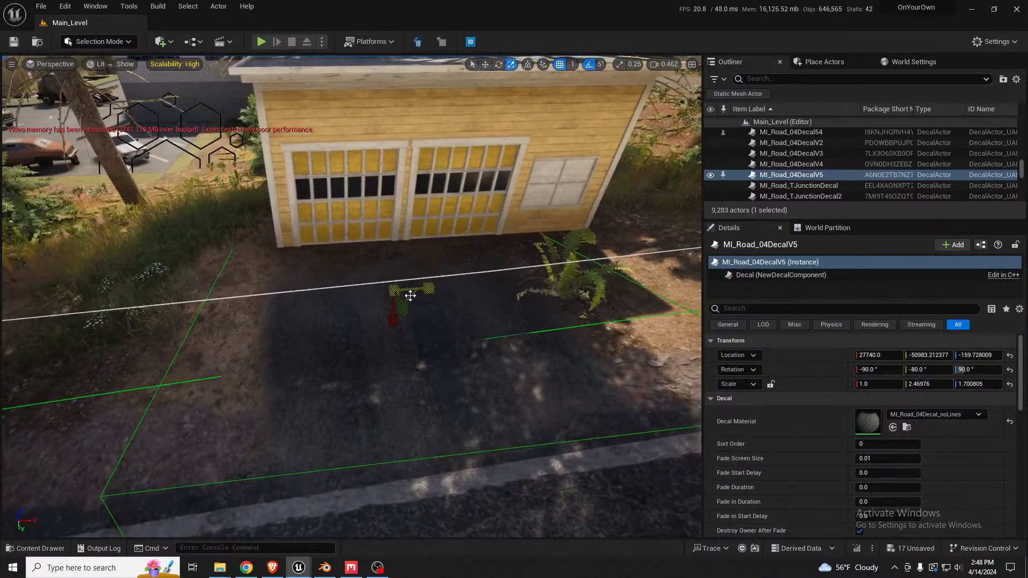
# Rotate the driveway decal to -85° on Y and move it to Y -50985.304, Z -135.819.
pyautogui.moveTo(414, 298); pyautogui.dragTo(436, 225, button='right')
pyautogui.press('e')
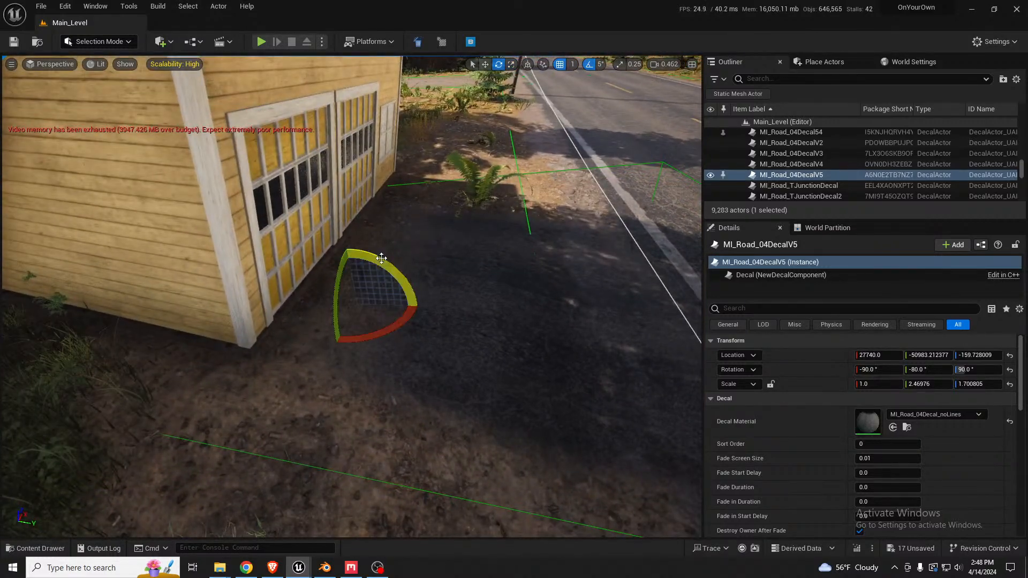
pyautogui.moveTo(365, 352); pyautogui.dragTo(362, 350)
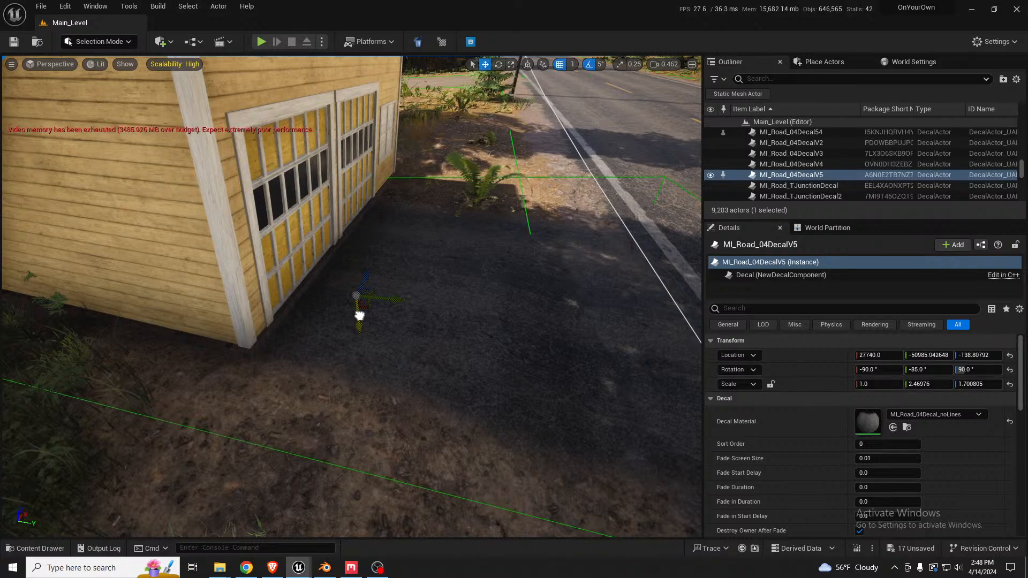
pyautogui.moveTo(361, 315); pyautogui.dragTo(408, 302, button='right')
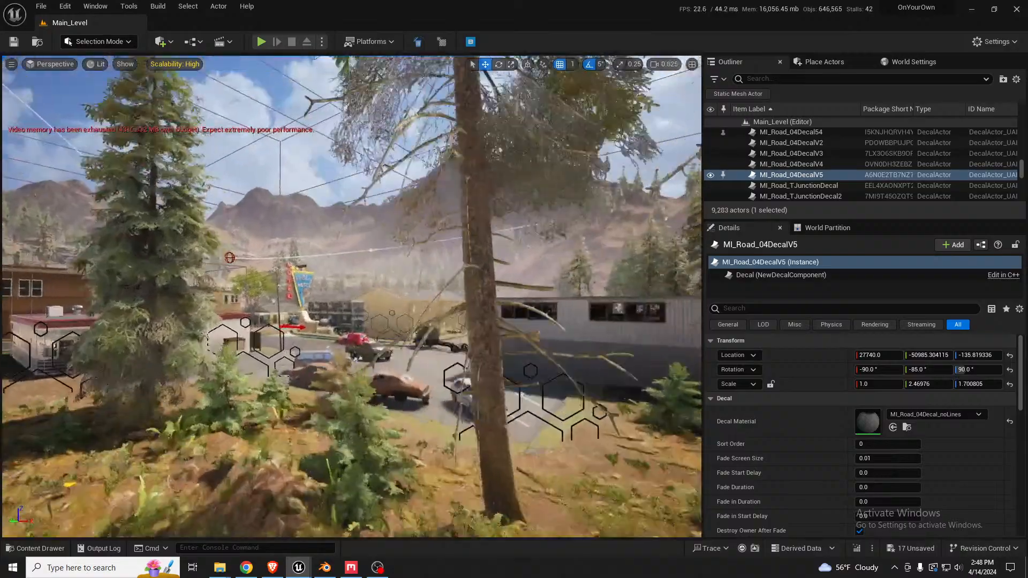
# Go to the parking lot beside the brown building and select the road bump SM_RoadBump2 at its entrance.
pyautogui.scroll(5, 351, 297)
pyautogui.press('w')
pyautogui.moveTo(352, 297); pyautogui.dragTo(556, 348, button='right')
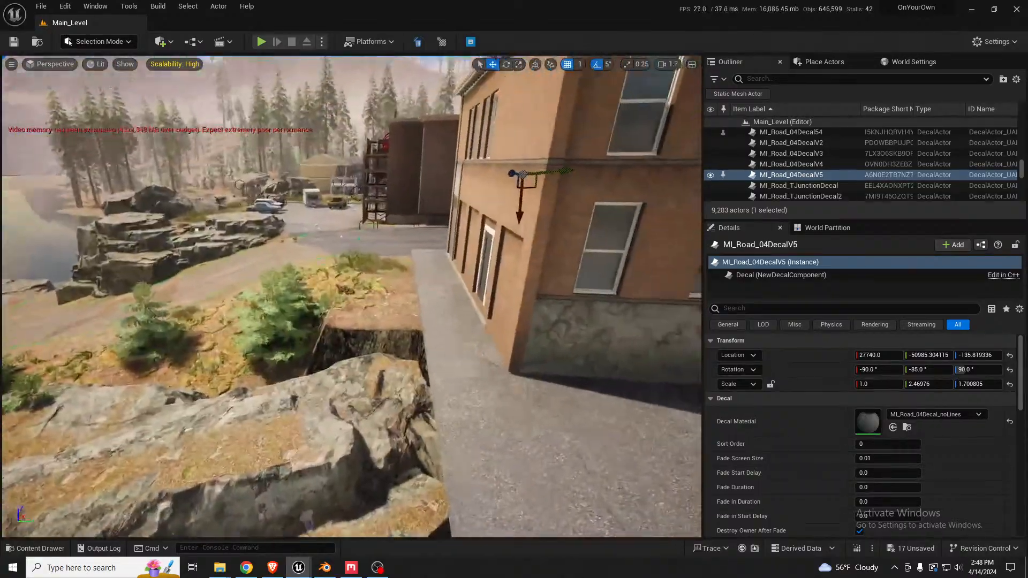
pyautogui.press('w')
pyautogui.moveTo(130, 349); pyautogui.dragTo(130, 349, button='right')
pyautogui.click(492, 415)
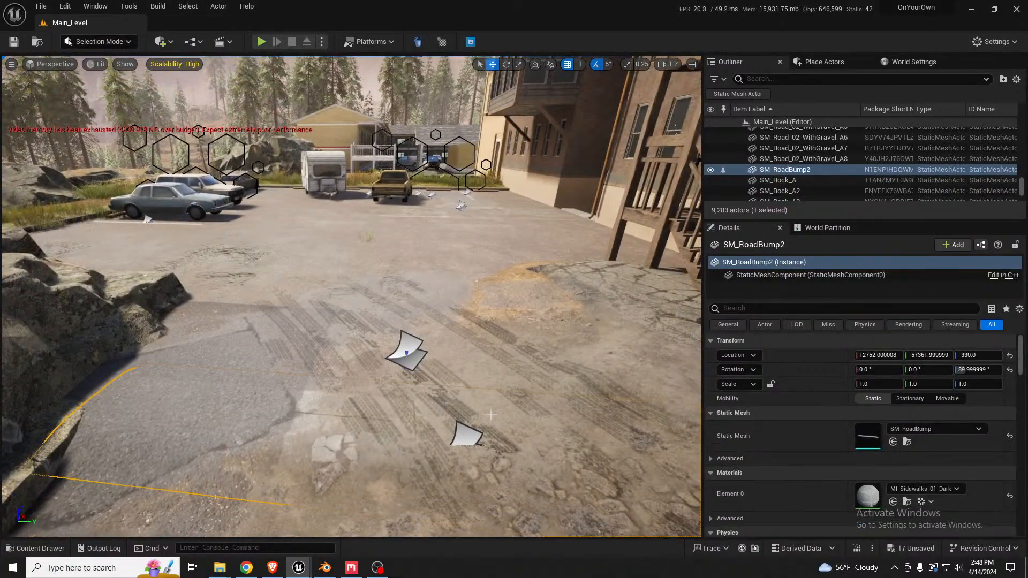
# Add another SM_RoadBump mesh in front of the garage doors at X 27952, Y -50973, Z -37.
pyautogui.press('s')
pyautogui.moveTo(528, 422); pyautogui.dragTo(528, 422, button='right')
pyautogui.press('w')
pyautogui.scroll(-3, 528, 421)
pyautogui.press('w')
pyautogui.moveTo(867, 436); pyautogui.dragTo(651, 311)
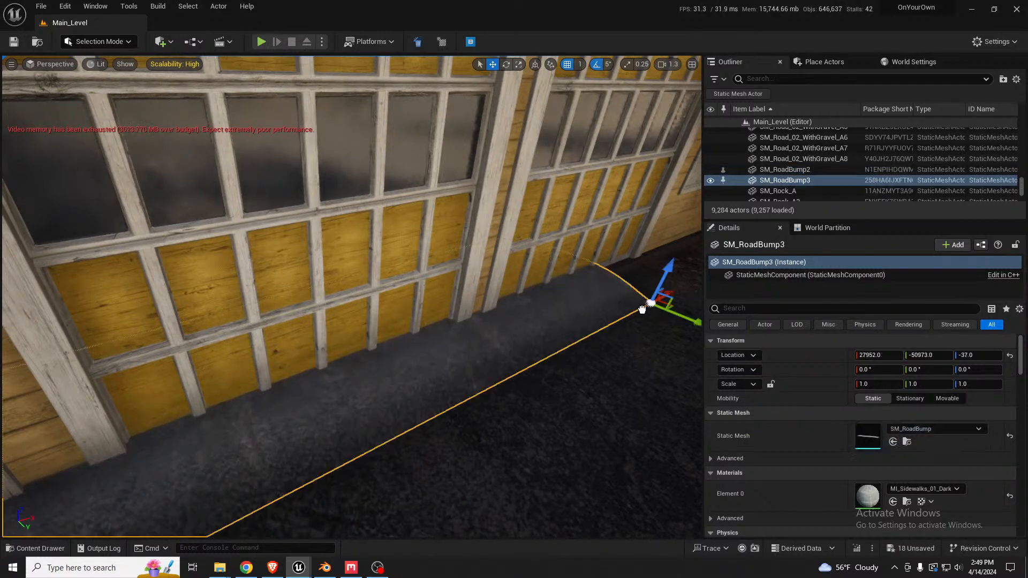
# Lock the scale proportions of the garage's road bump and set its scale to 0.5.
pyautogui.click(771, 385)
pyautogui.click(882, 384)
pyautogui.write('0.5')
pyautogui.press('Return')
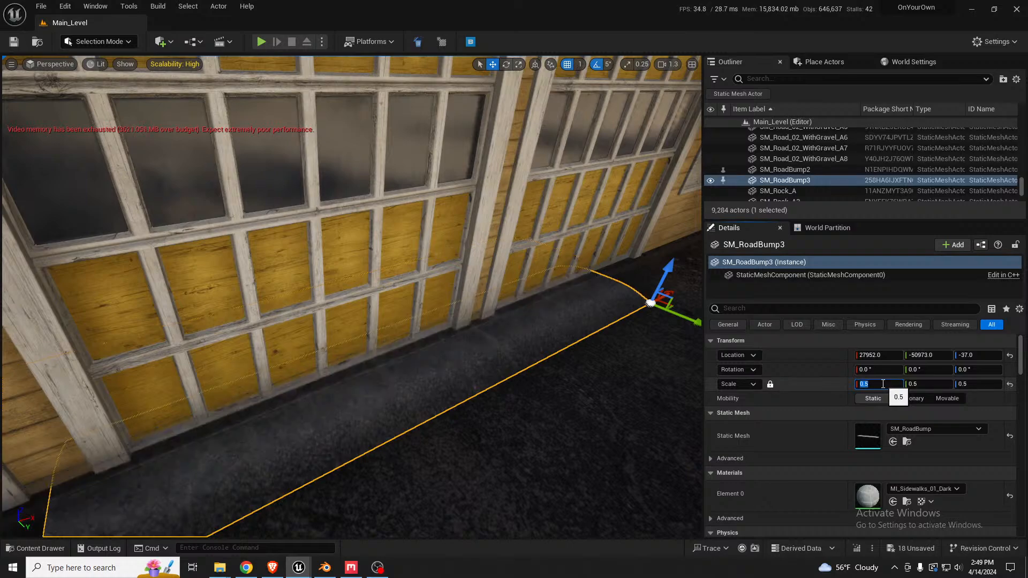
# Move the garage's road bump along X to 28034, bringing its end to the outer edge of the far door.
pyautogui.press('s')
pyautogui.moveTo(532, 317); pyautogui.dragTo(417, 360, button='right')
pyautogui.scroll(-3, 532, 316)
pyautogui.press('w')
pyautogui.press('d')
pyautogui.press('w')
pyautogui.scroll(-1, 411, 330)
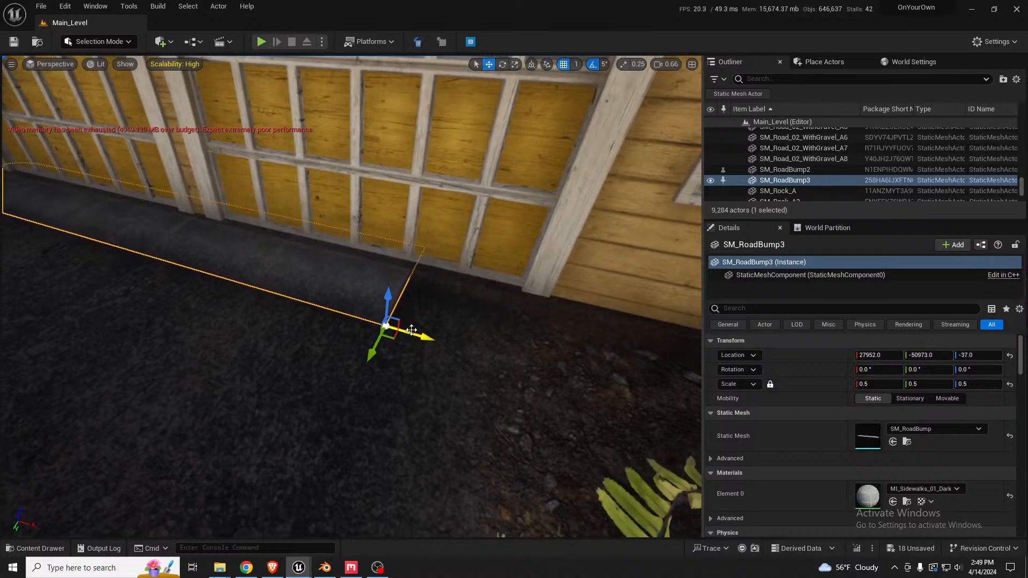
pyautogui.moveTo(411, 330); pyautogui.dragTo(594, 366)
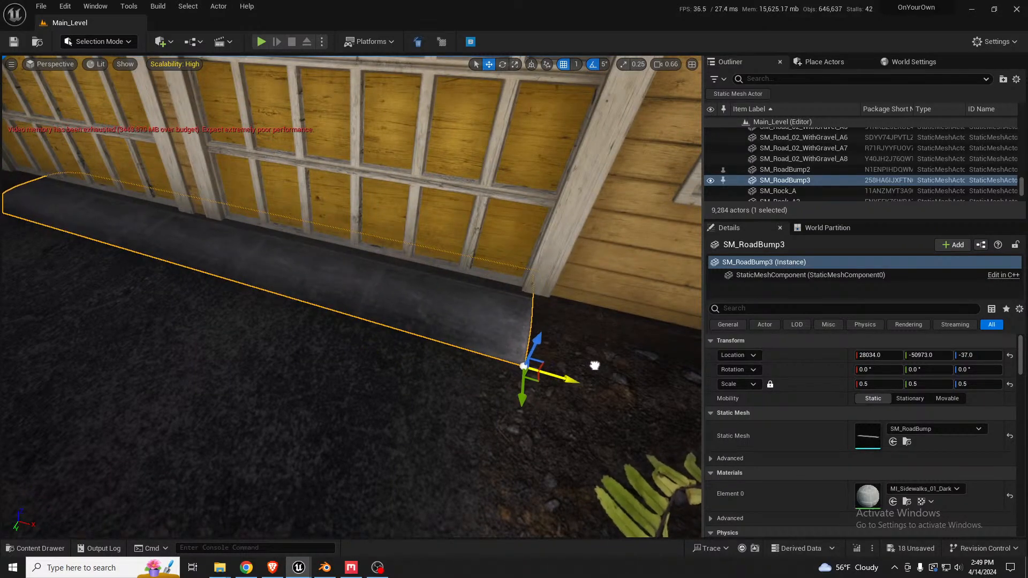
# Scale the road bump up uniformly to 0.594696 and move it to Y -50969, Z -38 against the garage doors.
pyautogui.press('r')
pyautogui.moveTo(576, 360); pyautogui.dragTo(663, 362, button='right')
pyautogui.press('a')
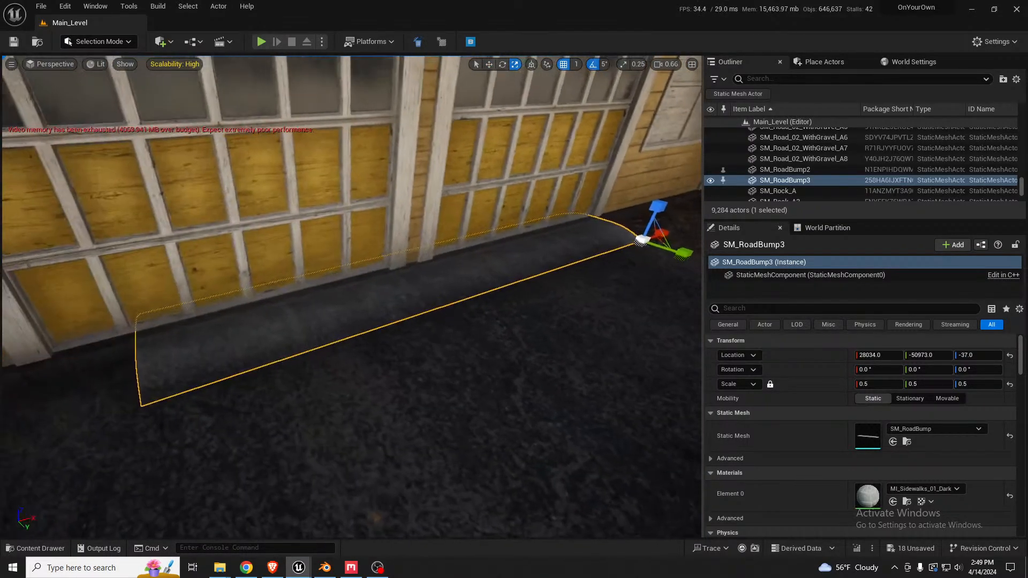
pyautogui.moveTo(649, 264); pyautogui.dragTo(661, 239)
pyautogui.press('w')
pyautogui.click(656, 236)
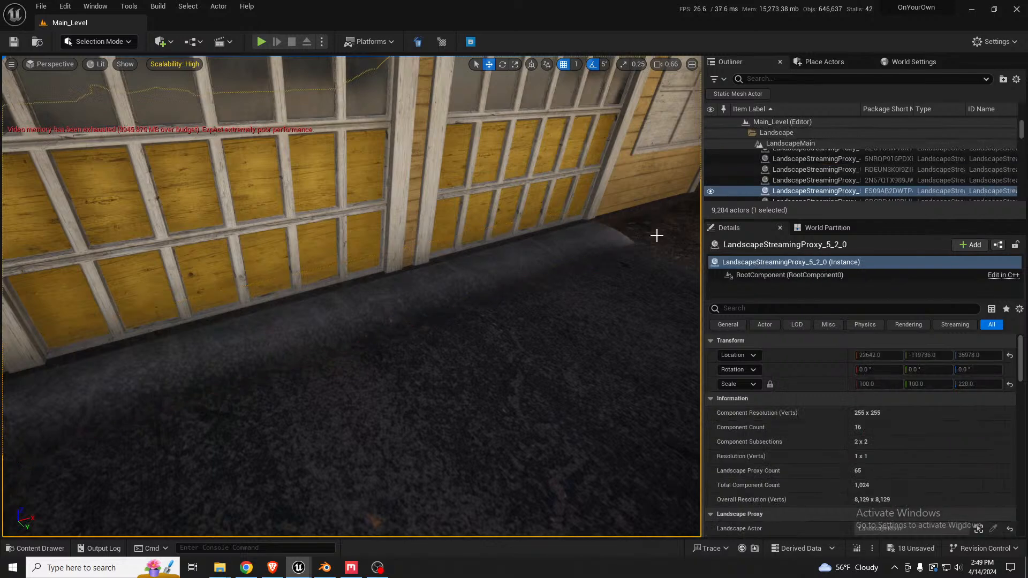
pyautogui.click(638, 242)
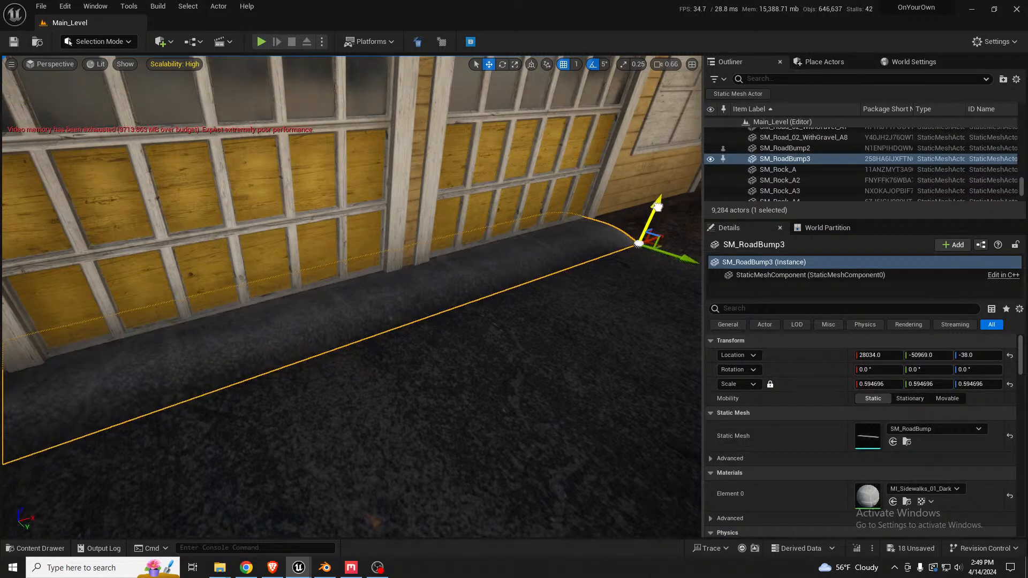
# Shift the road bump along X to 28043 to center it across both garage doors.
pyautogui.moveTo(664, 234); pyautogui.dragTo(679, 221)
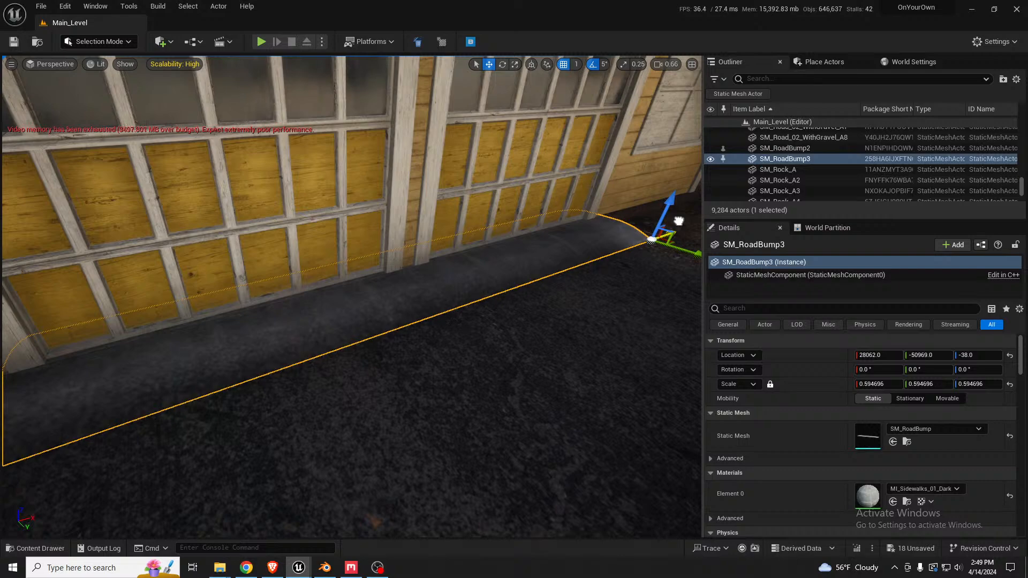
pyautogui.press('s')
pyautogui.moveTo(530, 268); pyautogui.dragTo(536, 300, button='right')
pyautogui.press('Escape')
pyautogui.press('s')
pyautogui.press('s')
pyautogui.click(528, 351)
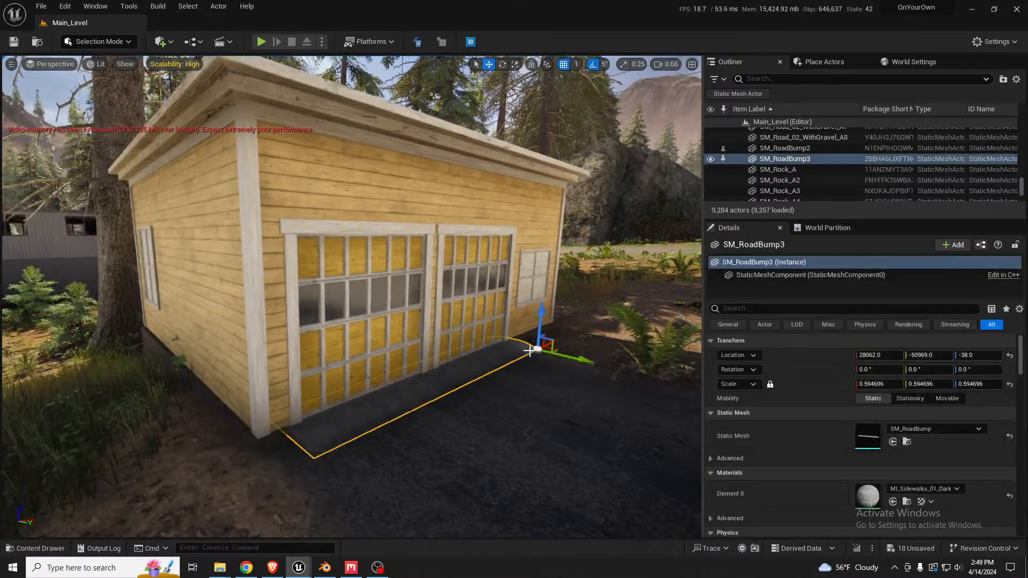
pyautogui.moveTo(543, 345); pyautogui.dragTo(551, 345)
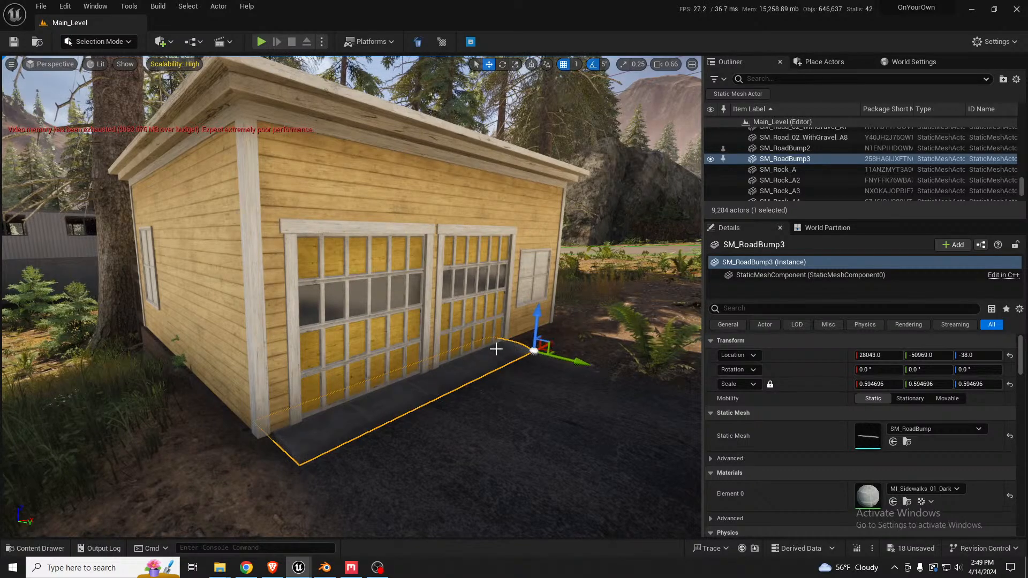
# Examine the garage from all around, including the wooden porch, back window and door, side walls and front doors.
pyautogui.press('w')
pyautogui.moveTo(495, 349); pyautogui.dragTo(765, 351, button='right')
pyautogui.scroll(-2, 496, 348)
pyautogui.press('s')
pyautogui.press('a')
pyautogui.press('a')
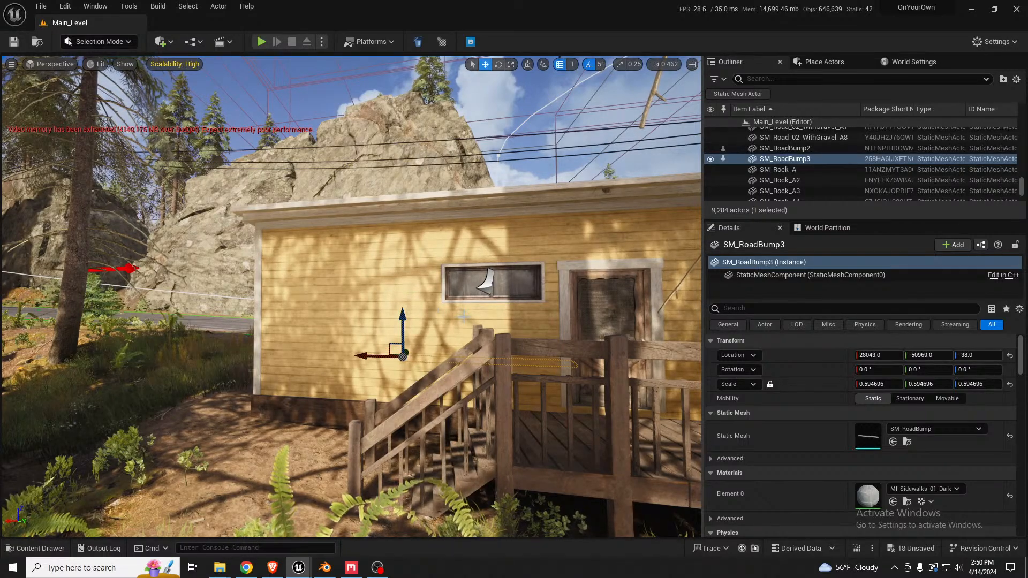
pyautogui.press('s')
pyautogui.moveTo(463, 315); pyautogui.dragTo(640, 318, button='right')
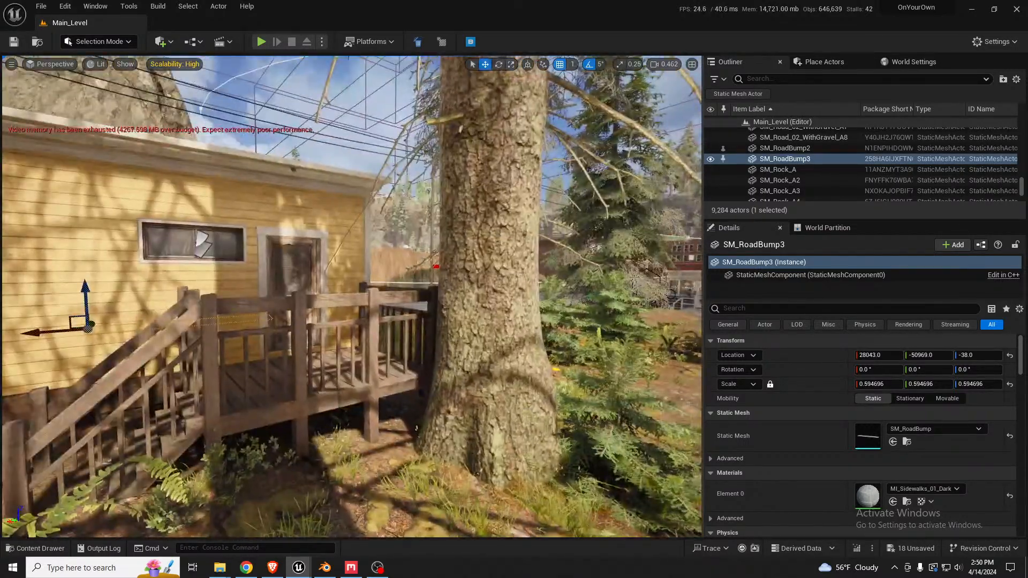
pyautogui.moveTo(354, 300); pyautogui.dragTo(332, 300, button='right')
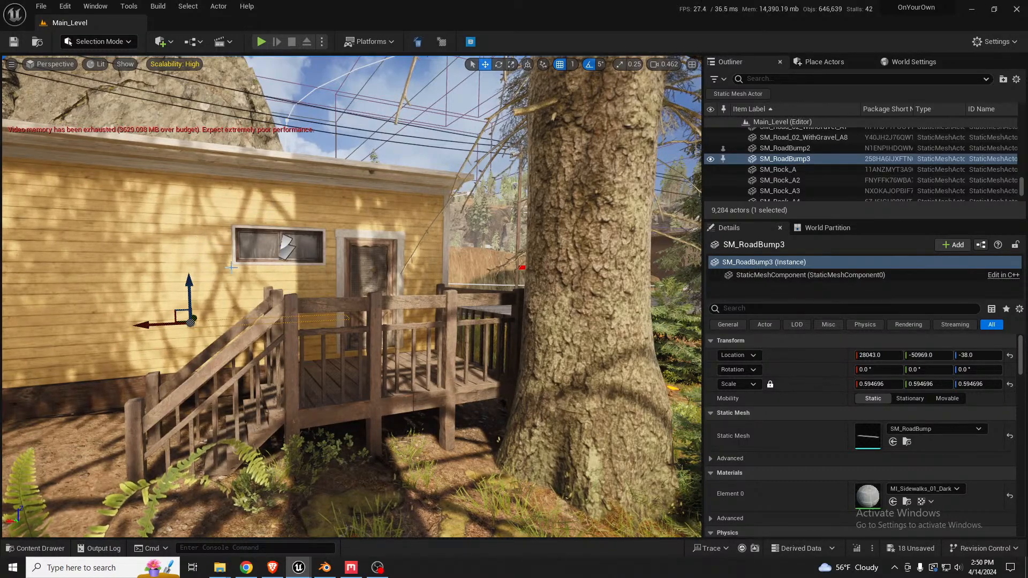
pyautogui.press('d')
pyautogui.moveTo(314, 241); pyautogui.dragTo(101, 241, button='right')
pyautogui.press('w')
pyautogui.scroll(3, 252, 241)
pyautogui.moveTo(295, 169); pyautogui.dragTo(342, 168, button='right')
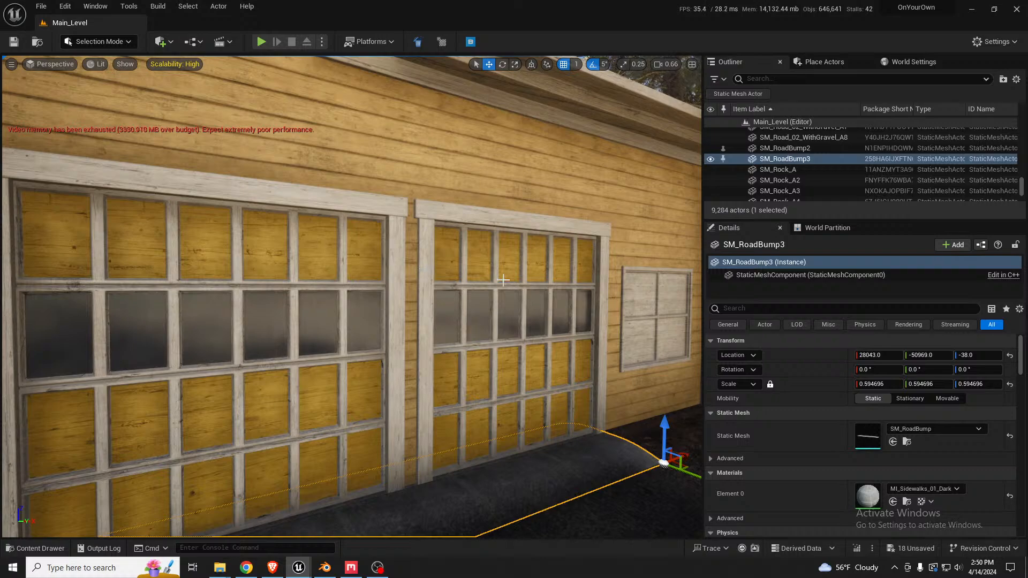
pyautogui.moveTo(527, 278)
pyautogui.mouseDown(button='right')
pyautogui.moveTo(554, 278)
pyautogui.moveTo(521, 278)
pyautogui.moveTo(545, 272)
pyautogui.mouseUp(button='right')
pyautogui.press('a')
pyautogui.press('s')
pyautogui.press('a')
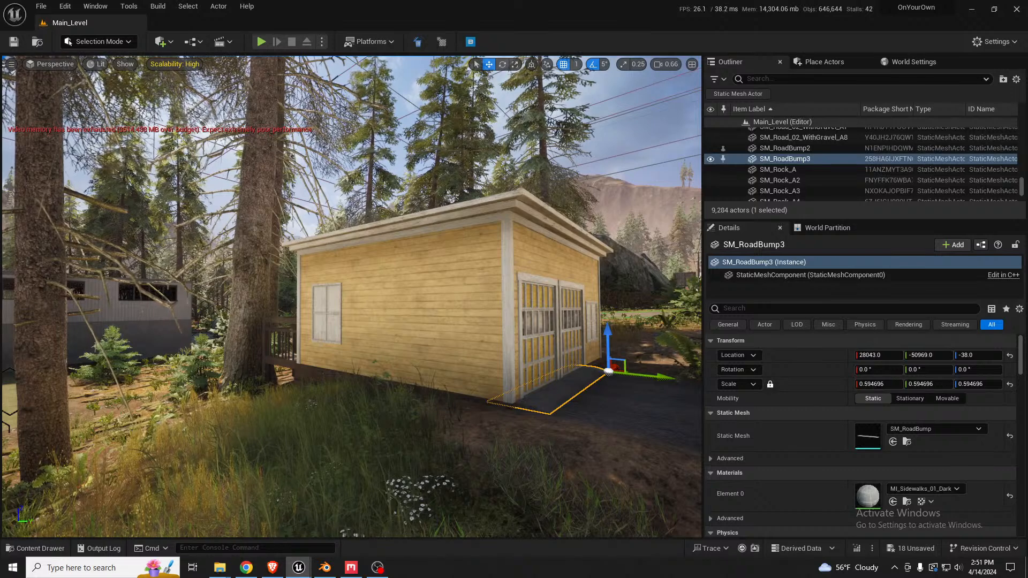
pyautogui.click(378, 570)
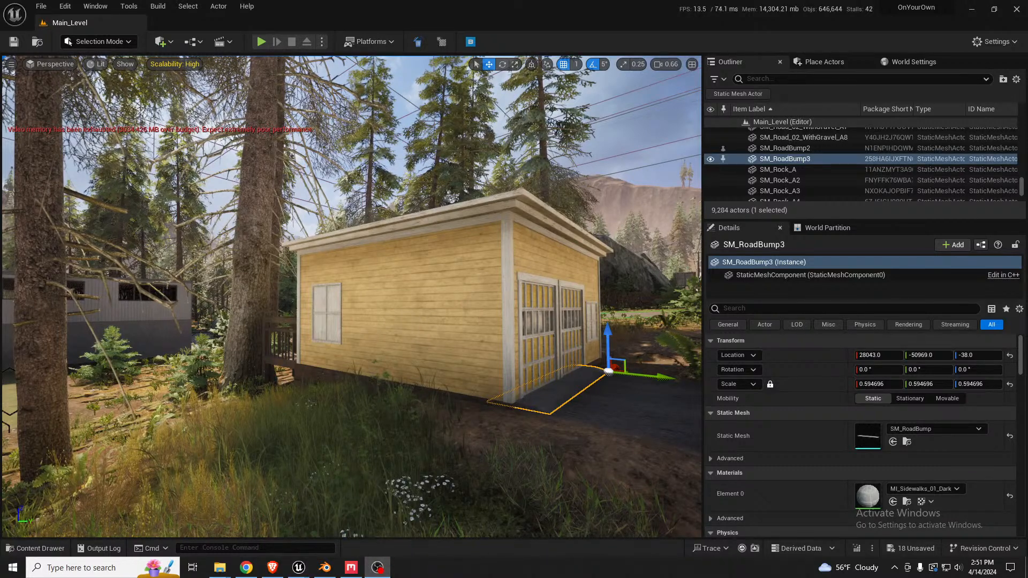